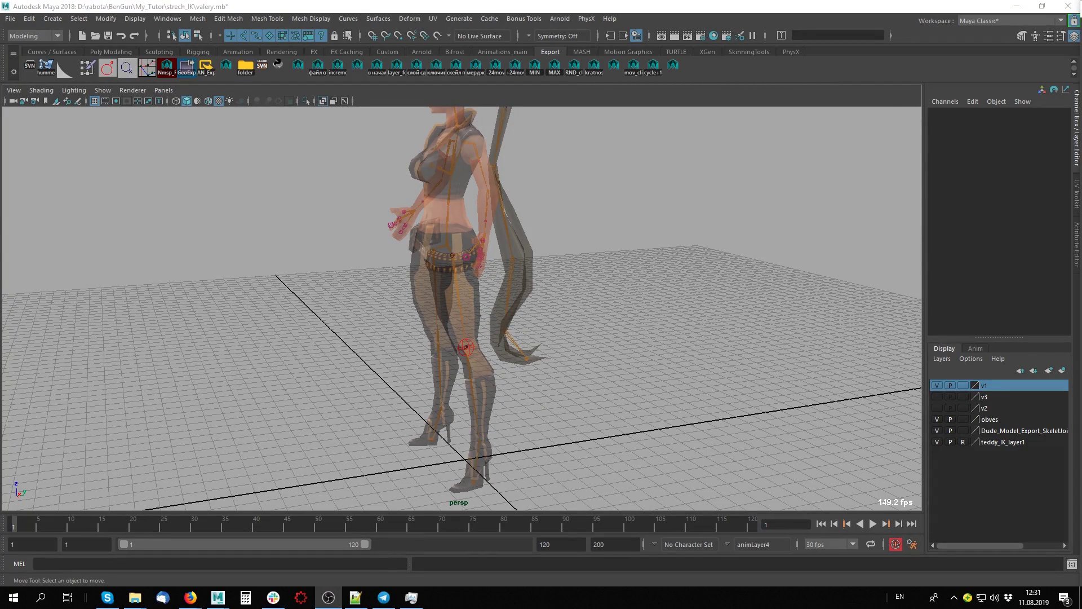
- Turn on X-ray to reveal the rig, frame the legs, and select the stopa foot control
mouse_move(462, 270)
left_mouse_down("alt")
mouse_move(714, 319)
mouse_move(635, 343)
mouse_move(703, 309)
mouse_move(648, 344)
mouse_move(668, 344)
mouse_move(635, 319)
mouse_move(548, 310)
mouse_move(688, 338)
mouse_move(620, 295)
mouse_move(607, 302)
mouse_move(608, 280)
left_mouse_up("alt")
key("alt+x")
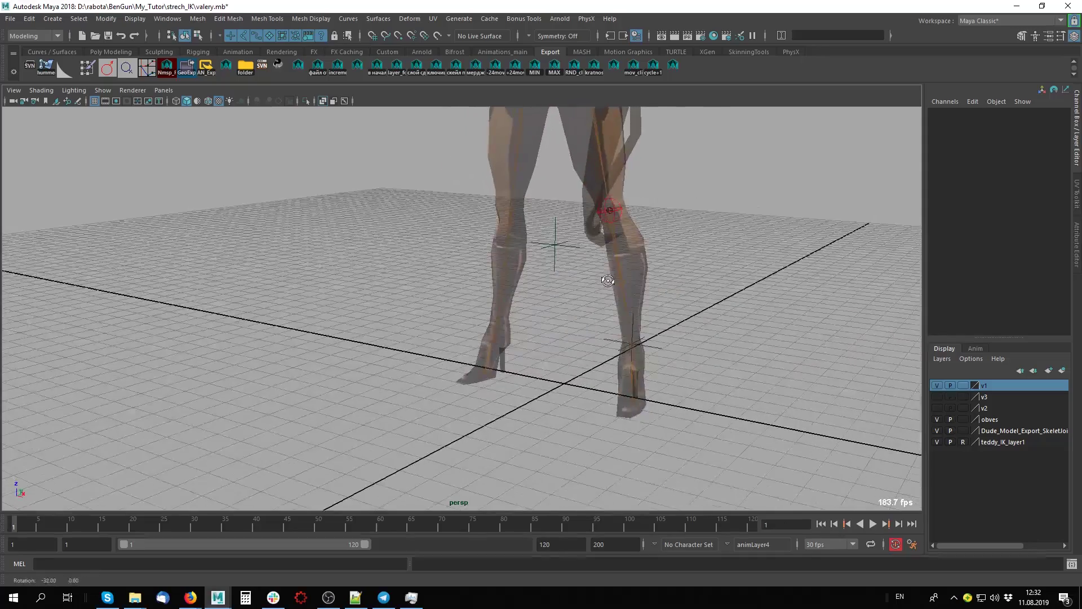
mouse_move(686, 309)
left_mouse_down("alt")
mouse_move(609, 324)
mouse_move(624, 322)
left_mouse_up("alt")
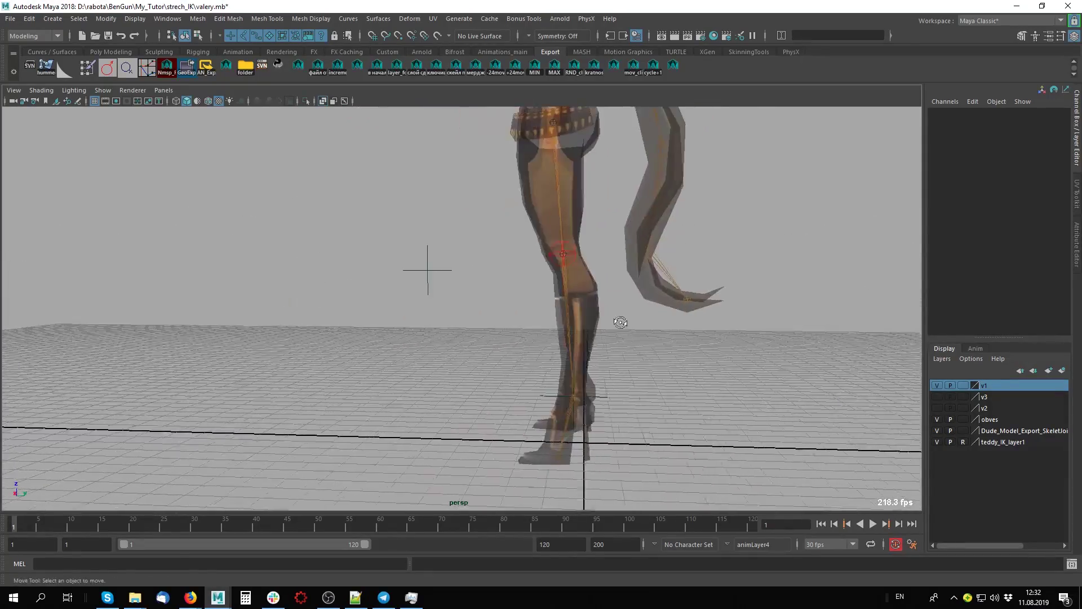
middle_click_drag(624, 322, 648, 306, "alt")
mouse_move(648, 306)
left_mouse_down("alt")
mouse_move(423, 290)
mouse_move(691, 324)
left_mouse_up("alt")
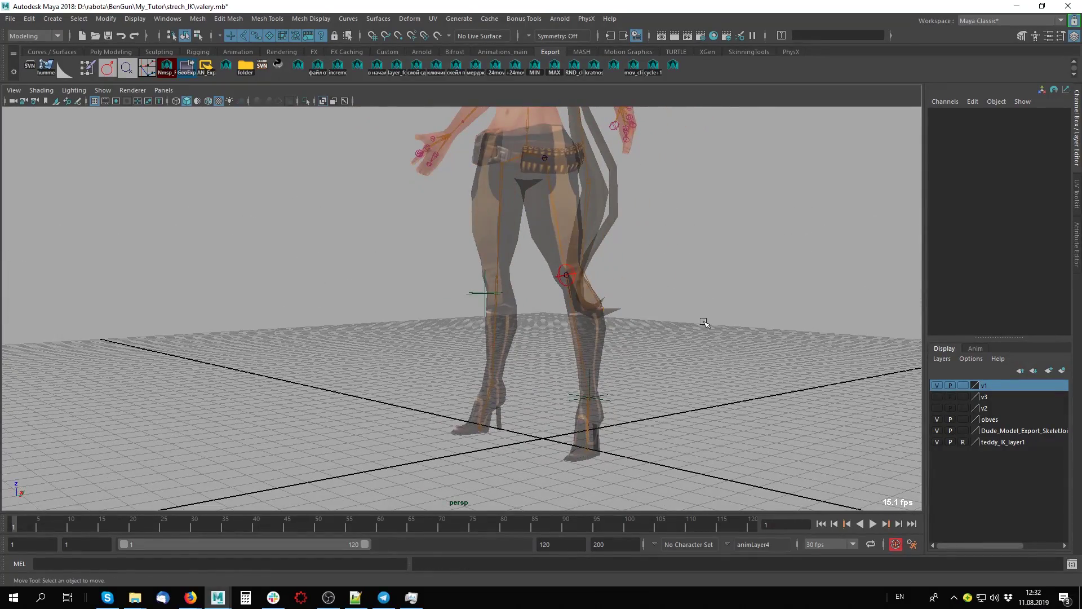
left_click(601, 388)
- Nudge the stopa foot control and frame the legs up close from a low angle
mouse_move(763, 346)
left_mouse_down("alt")
mouse_move(633, 372)
mouse_move(718, 370)
mouse_move(685, 400)
mouse_move(724, 409)
left_mouse_up("alt")
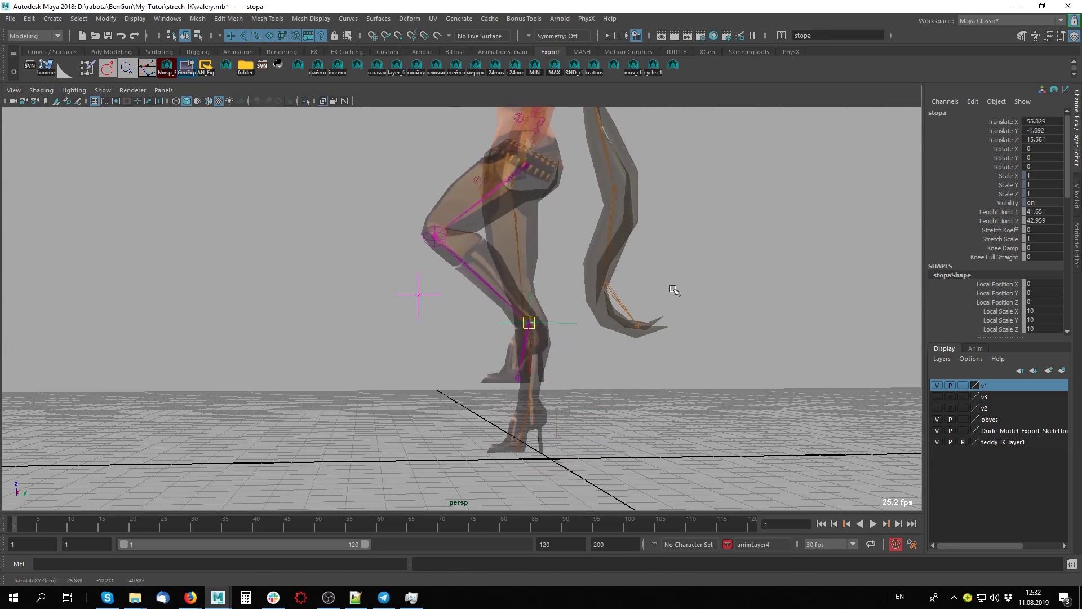
middle_click_drag(724, 408, 730, 369)
left_click_drag(731, 369, 816, 332, "alt")
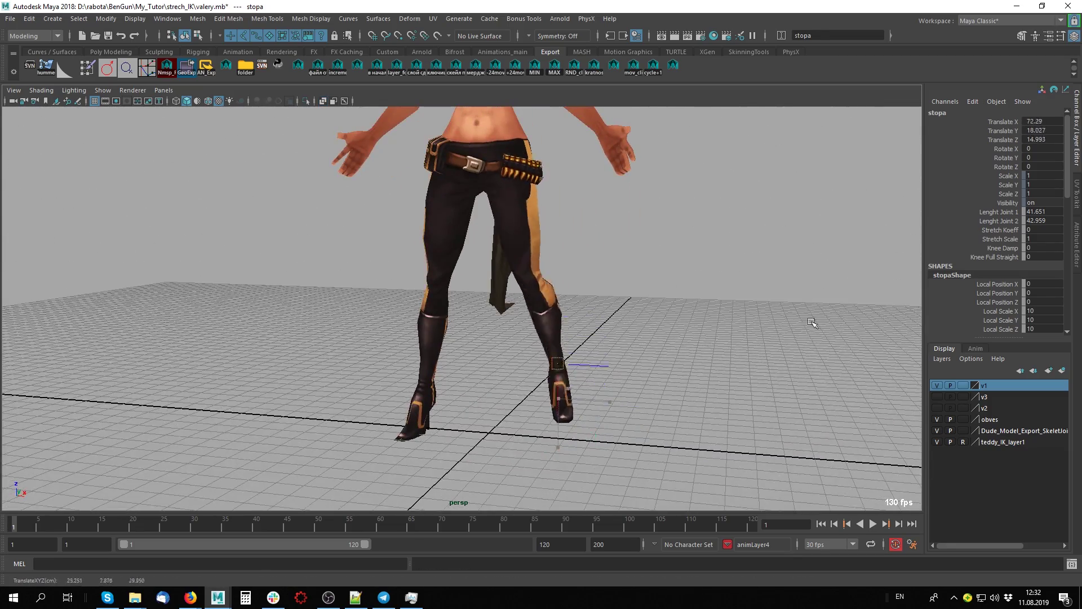
right_click_drag(802, 309, 677, 307, "alt")
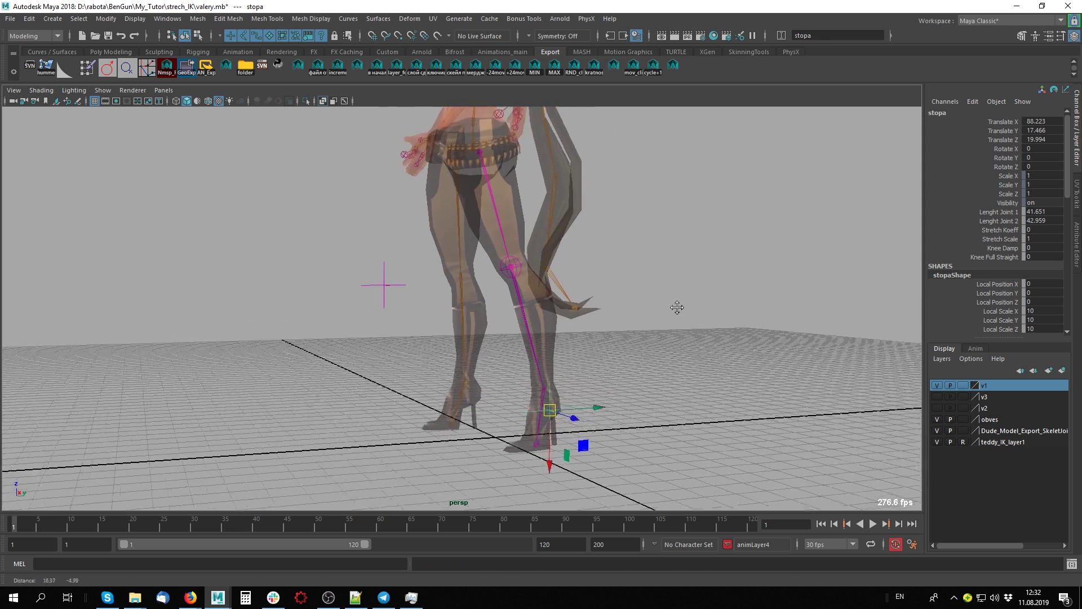
middle_click_drag(677, 307, 641, 295, "alt")
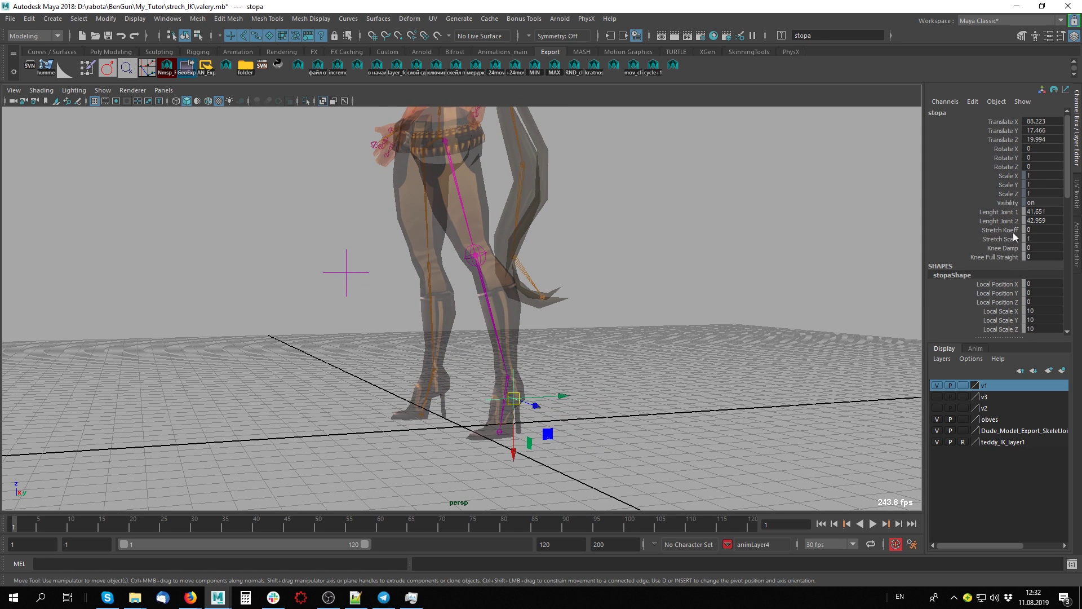
- Set Stretch Koeff on stopa to 1 in the Channel Box
left_click_drag(1006, 233, 1000, 258)
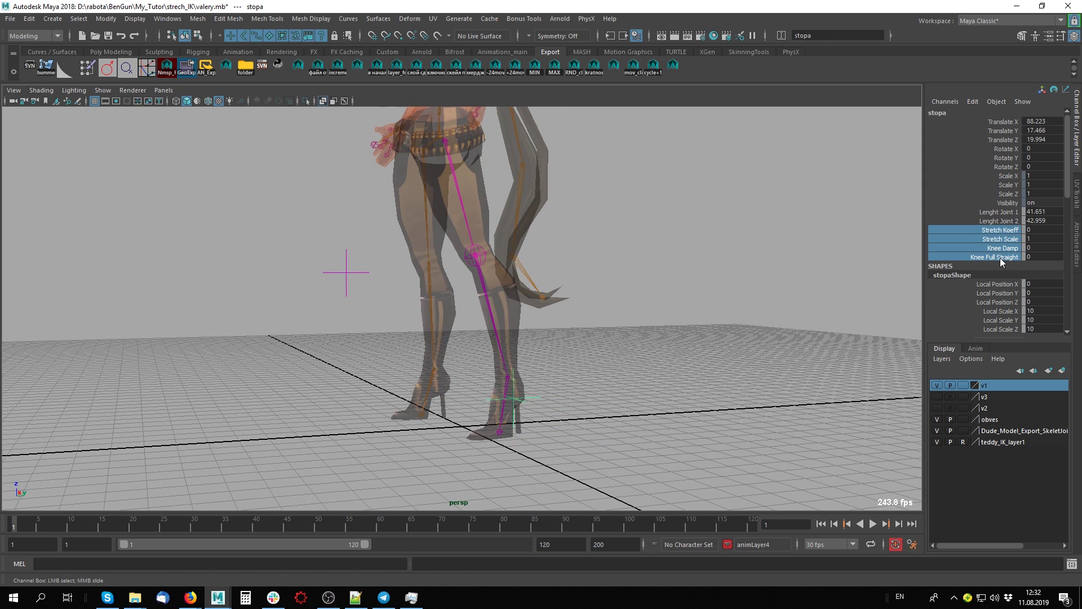
left_click(1003, 231)
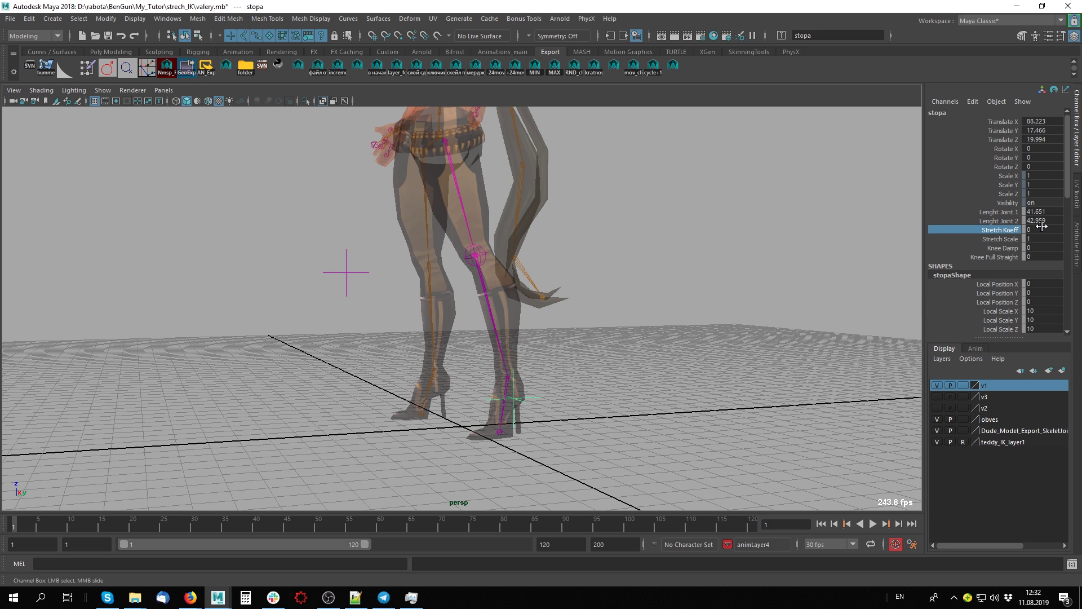
type("1")
key("Return")
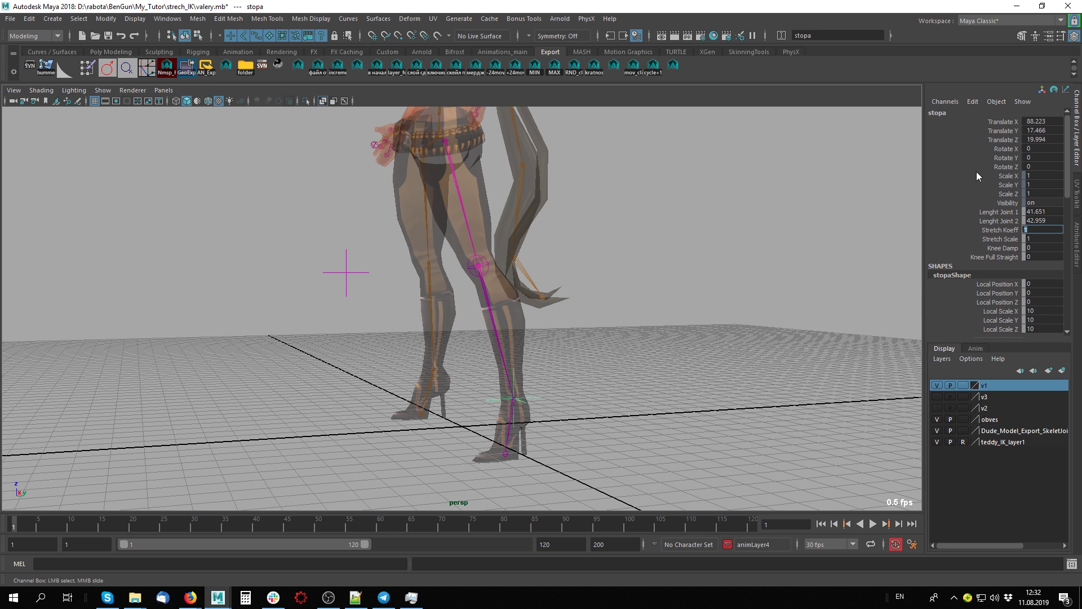
- Pull the stopa foot away to test leg stretching, turning X-ray off
scroll(743, 218, "down", 3)
mouse_move(689, 200)
left_mouse_down("alt")
mouse_move(585, 213)
mouse_move(617, 237)
left_mouse_up("alt")
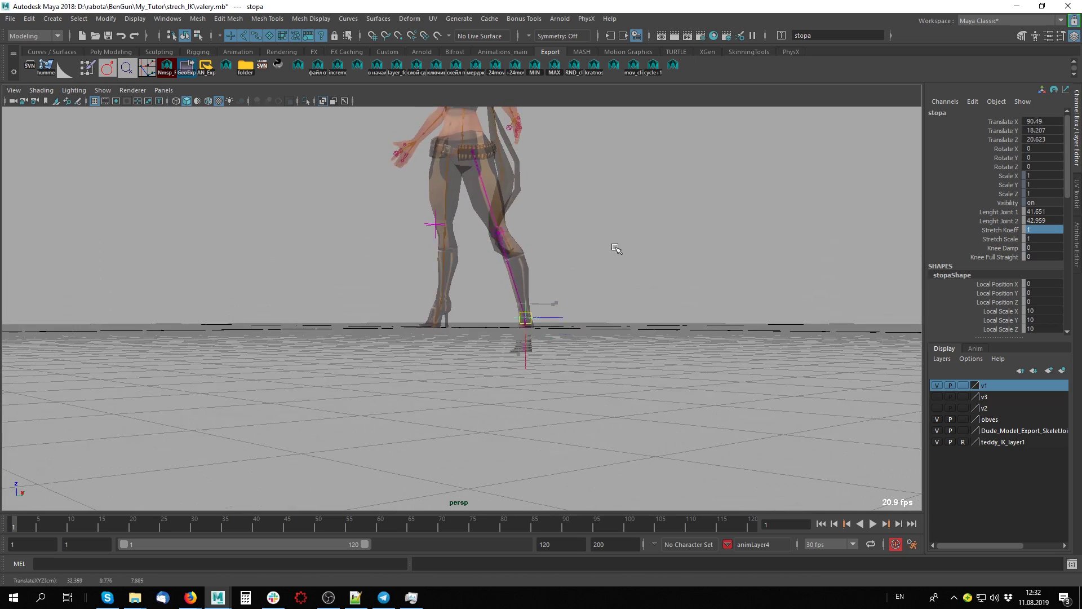
mouse_move(616, 237)
middle_mouse_down()
mouse_move(621, 300)
mouse_move(601, 198)
mouse_move(650, 295)
middle_mouse_up()
key("alt+x")
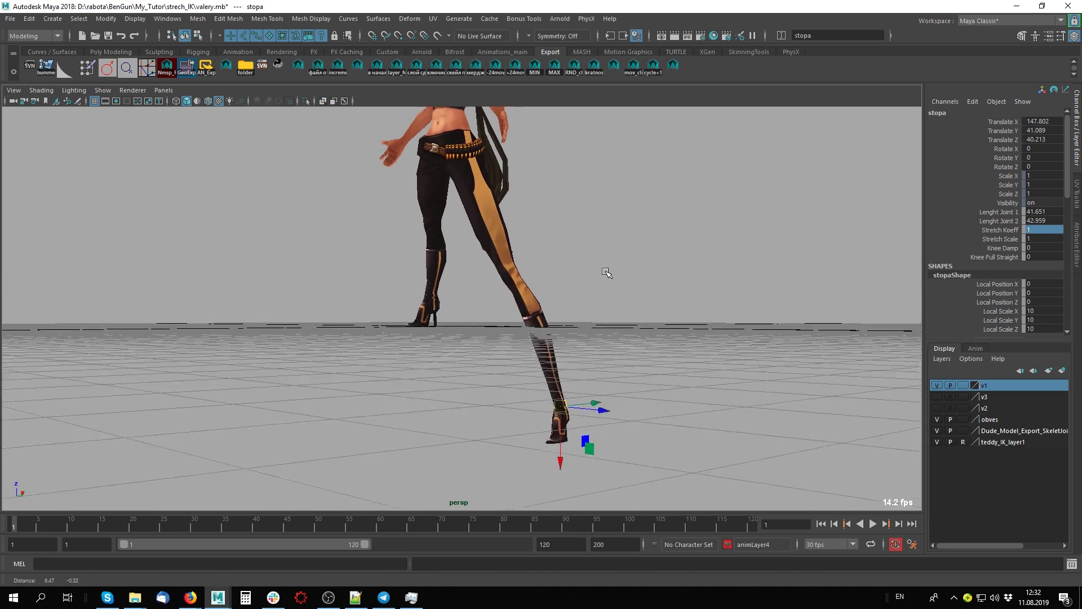
mouse_move(604, 271)
left_mouse_down("alt")
mouse_move(525, 304)
mouse_move(503, 217)
left_mouse_up("alt")
middle_click_drag(502, 218, 540, 292)
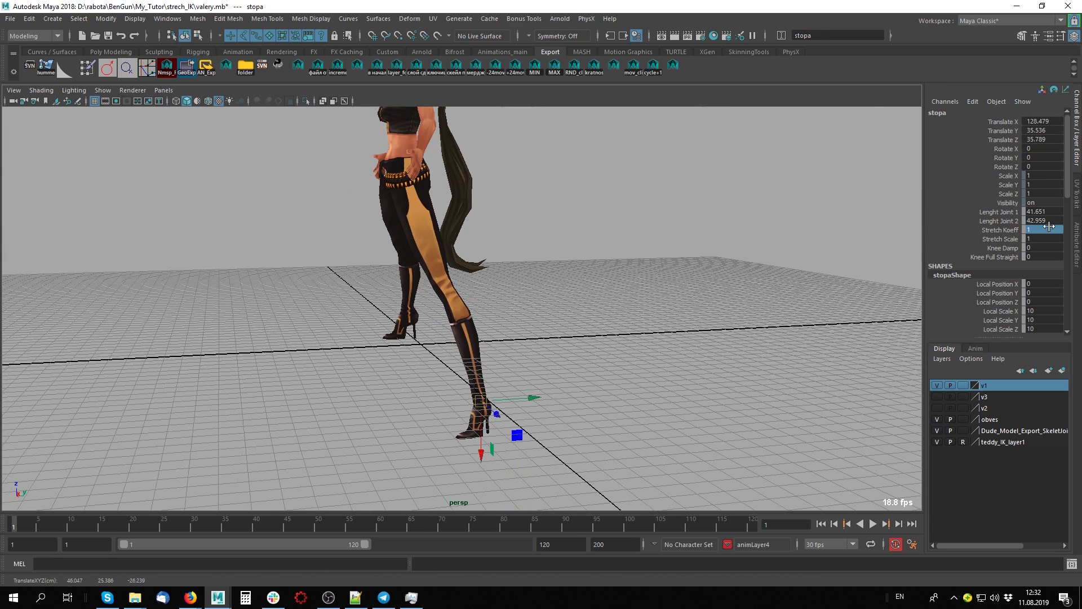
- Set Stretch Scale on stopa to 0.8
double_click(1008, 241)
type("0")
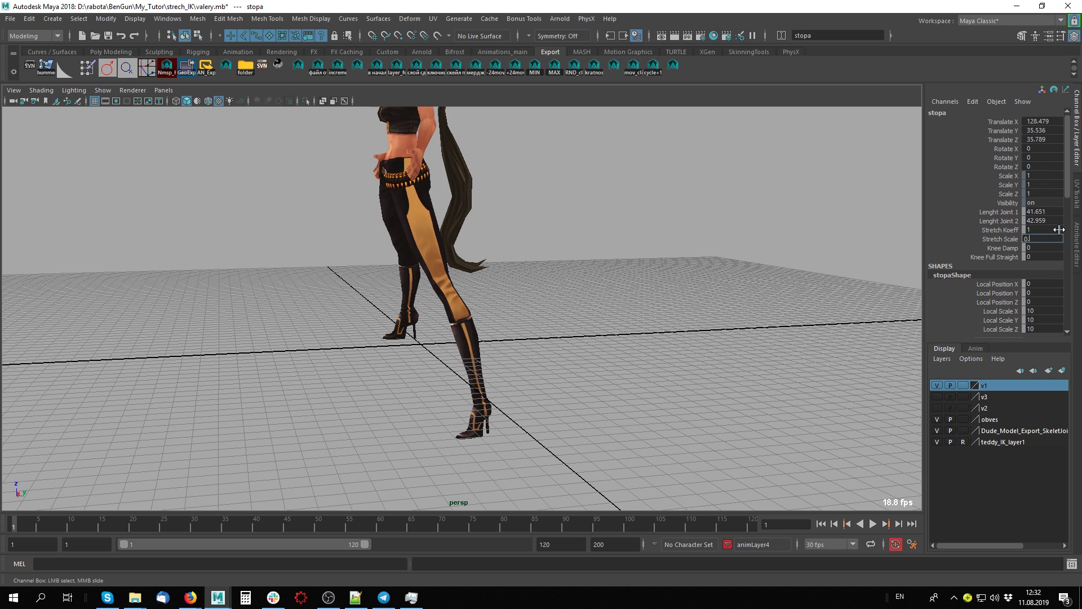
type(".8")
key("Return")
left_click_drag(571, 294, 604, 280, "alt")
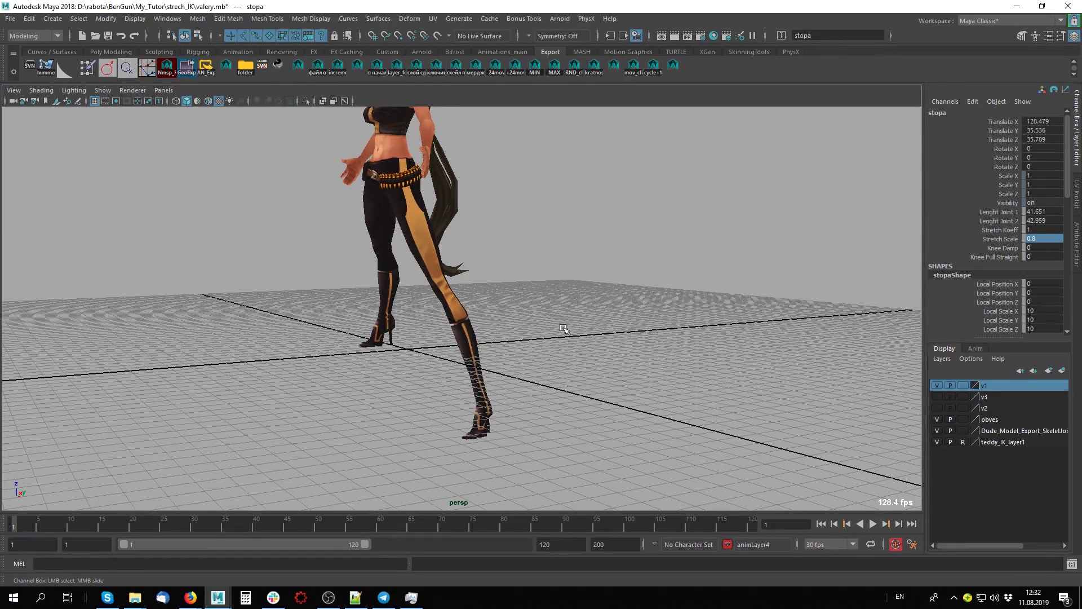
- Drag the stopa foot left and outward to test the 0.8 stretch scale, with X-ray on
left_click_drag(564, 329, 558, 334, "alt")
key("w")
mouse_move(605, 369)
middle_mouse_down()
mouse_move(564, 237)
mouse_move(628, 412)
mouse_move(587, 388)
middle_mouse_up()
left_click_drag(587, 389, 443, 234, "alt")
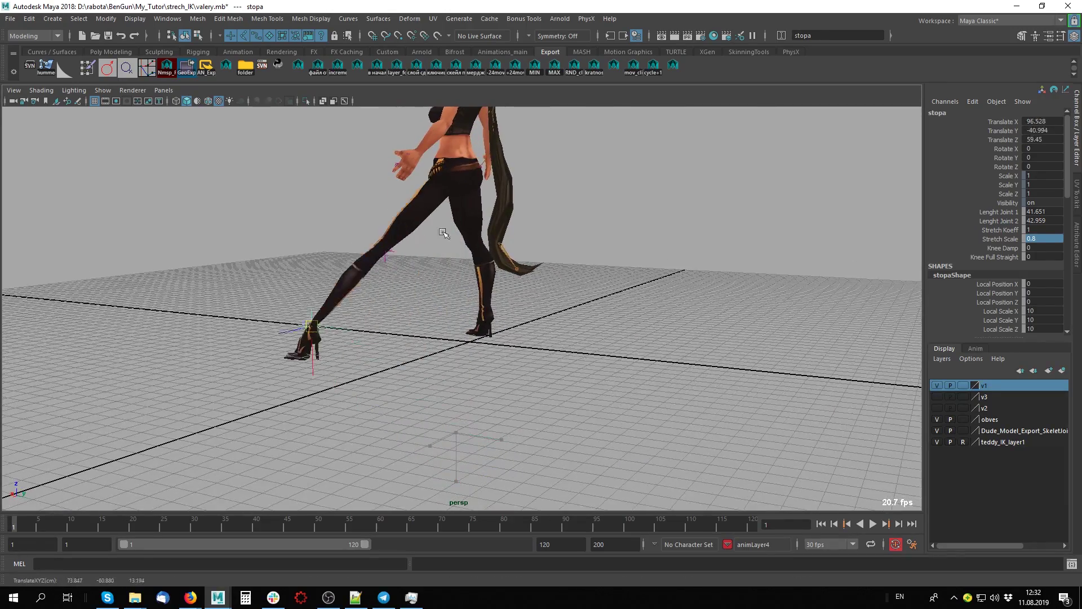
middle_click_drag(443, 233, 606, 244)
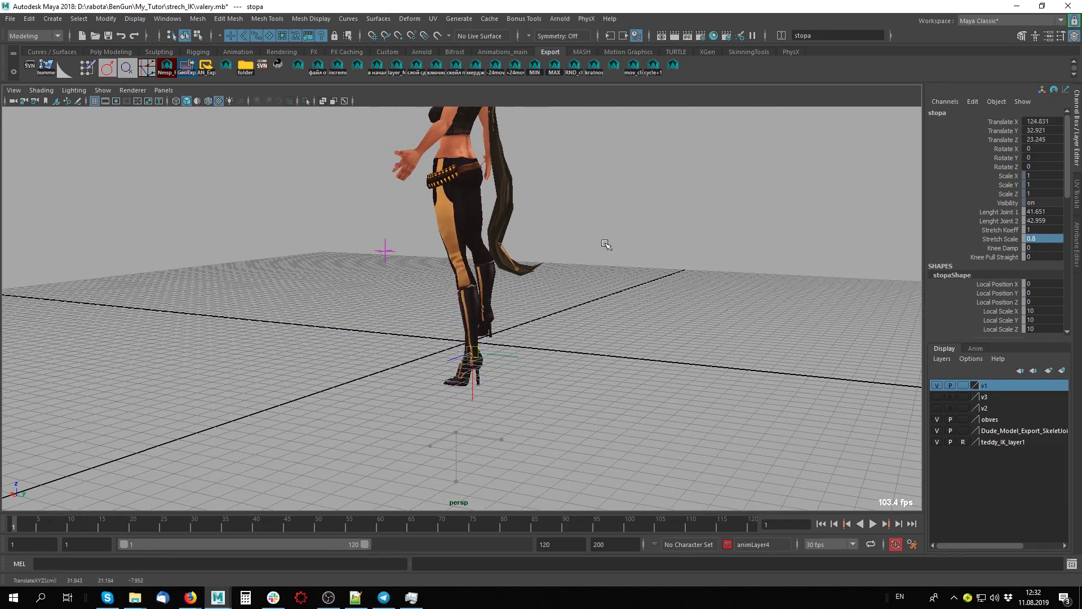
mouse_move(606, 244)
left_mouse_down("alt")
mouse_move(652, 261)
mouse_move(563, 253)
left_mouse_up("alt")
key("alt+x")
mouse_move(564, 253)
middle_mouse_down()
mouse_move(536, 250)
mouse_move(624, 283)
middle_mouse_up()
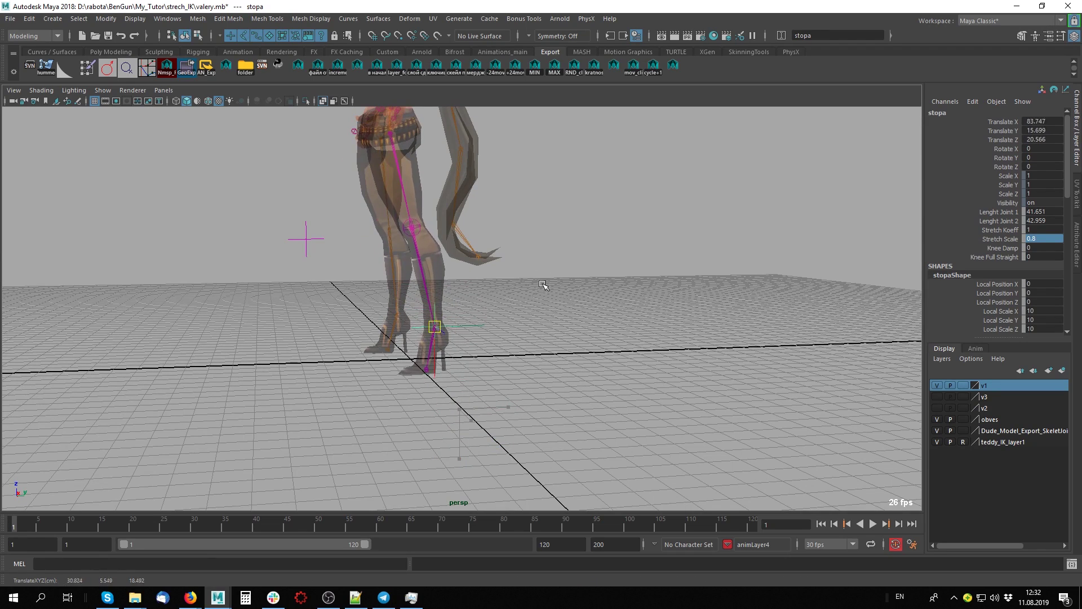
- Set Knee Damp on the stopa control to 1
left_click(1010, 249)
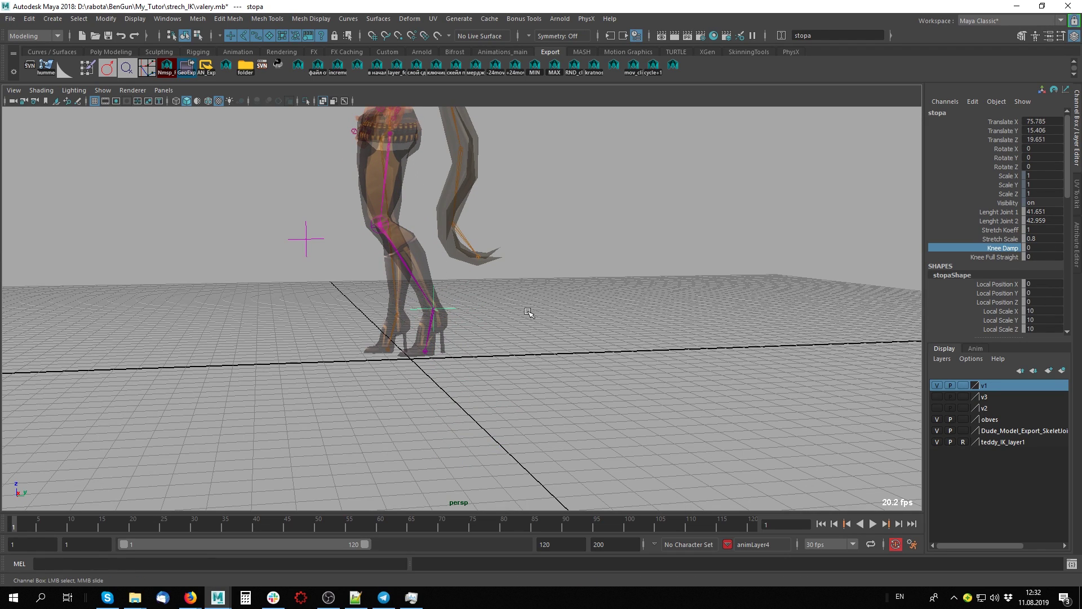
left_click(479, 330)
mouse_move(463, 333)
middle_mouse_down()
mouse_move(526, 304)
mouse_move(543, 361)
mouse_move(534, 316)
mouse_move(533, 338)
mouse_move(526, 316)
mouse_move(525, 327)
middle_mouse_up()
type("8")
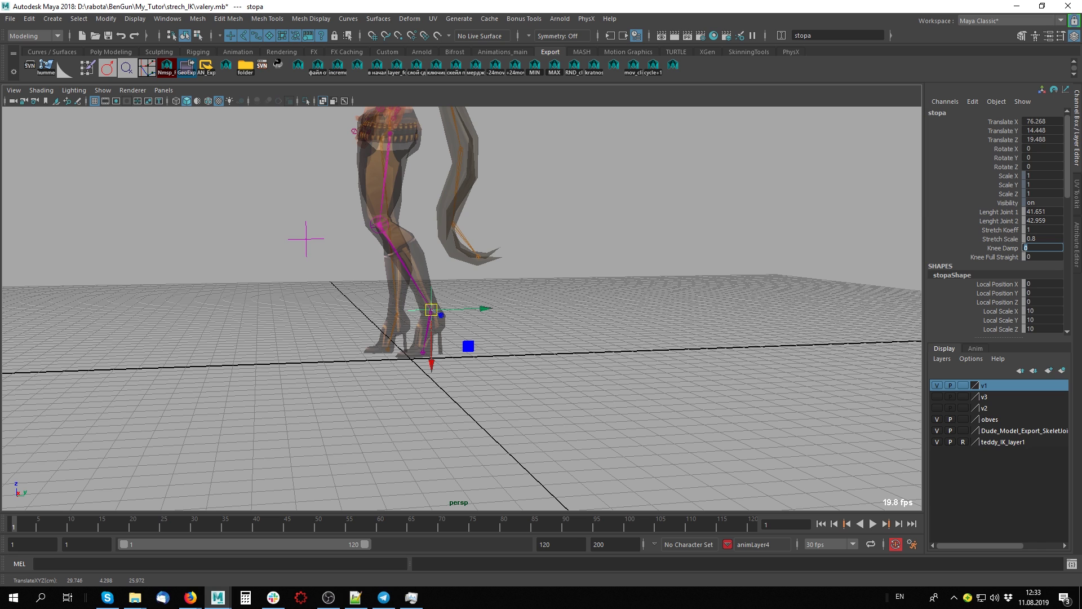
type("1")
key("Return")
- Move the foot to check the damped knee bend, then reconfirm Knee Damp at 1
left_click_drag(507, 338, 539, 367, "alt")
mouse_move(538, 366)
middle_mouse_down()
mouse_move(535, 389)
mouse_move(536, 316)
mouse_move(536, 346)
middle_mouse_up()
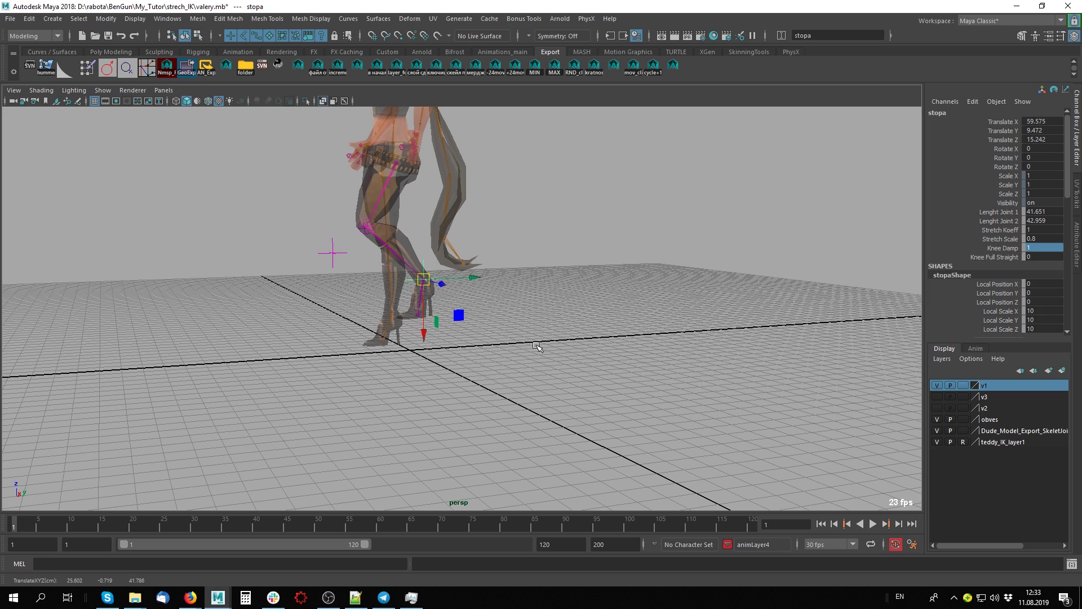
mouse_move(537, 346)
left_mouse_down("alt")
mouse_move(631, 341)
mouse_move(634, 353)
mouse_move(694, 366)
left_mouse_up("alt")
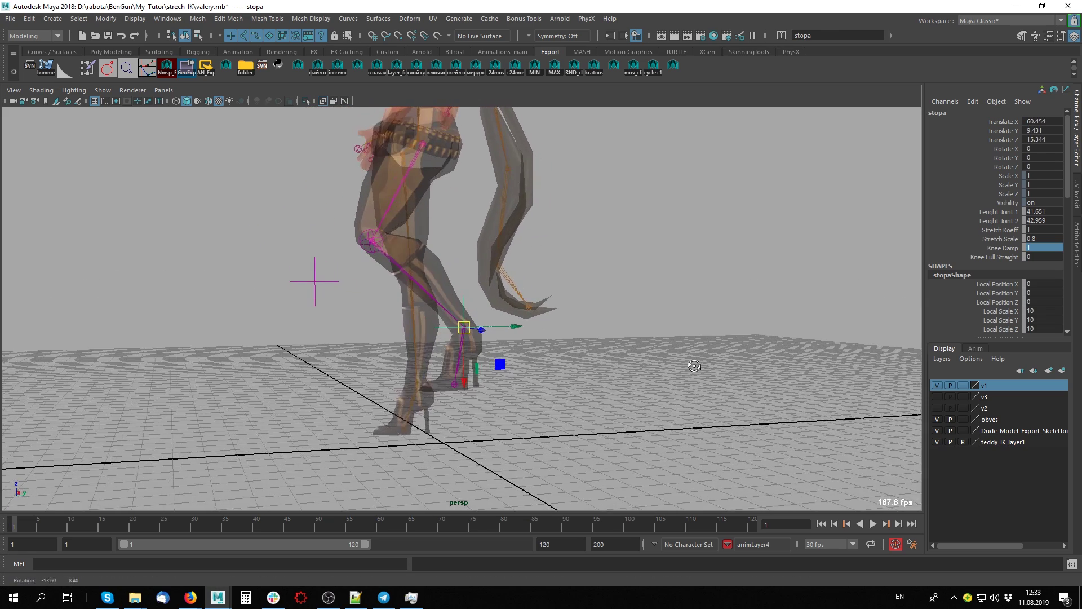
double_click(1042, 248)
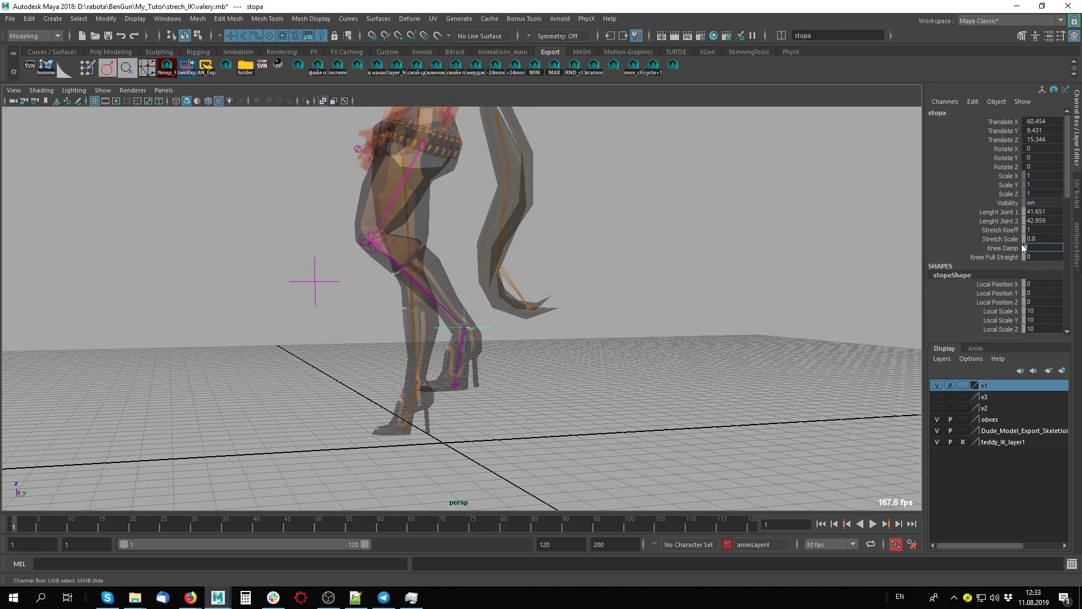
key("Return")
left_click_drag(551, 218, 580, 319, "alt")
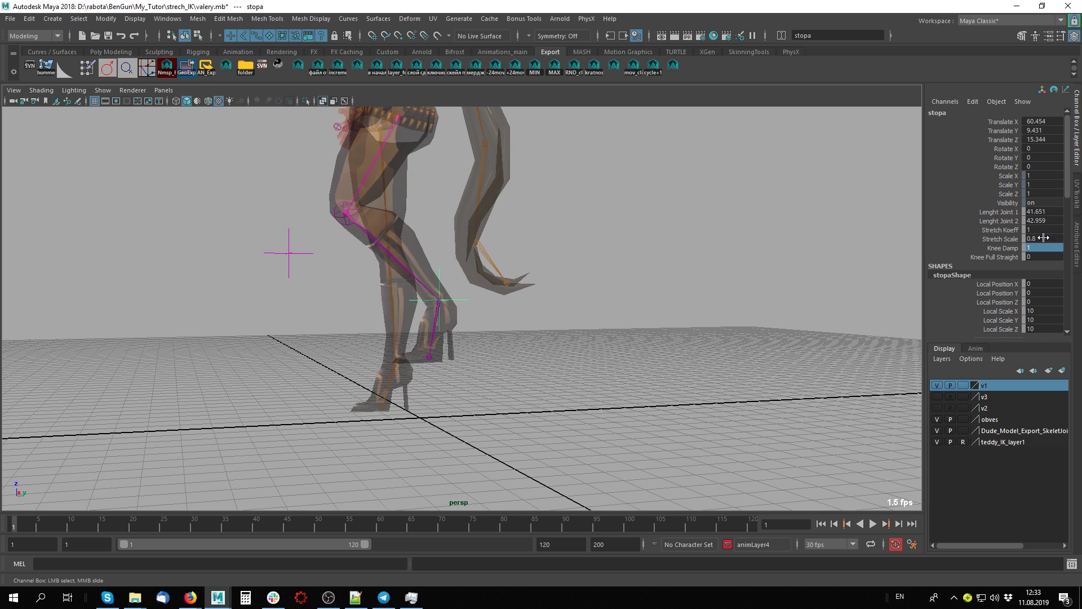
- Set Knee Full Straight on stopa to 1
left_click_drag(835, 326, 939, 273, "alt")
type("1")
key("Return")
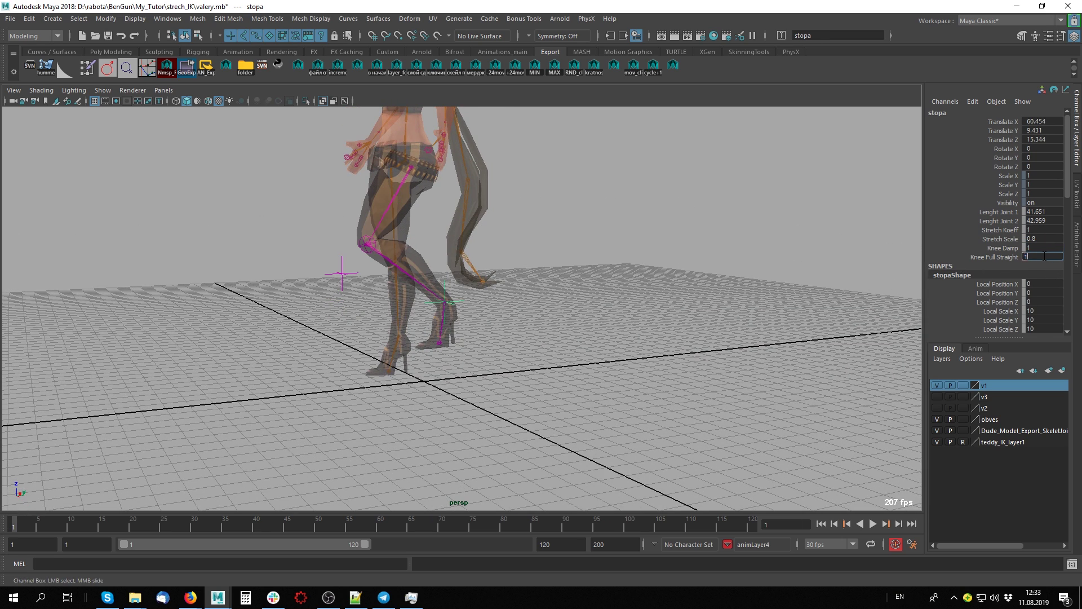
left_click_drag(729, 326, 544, 335, "alt")
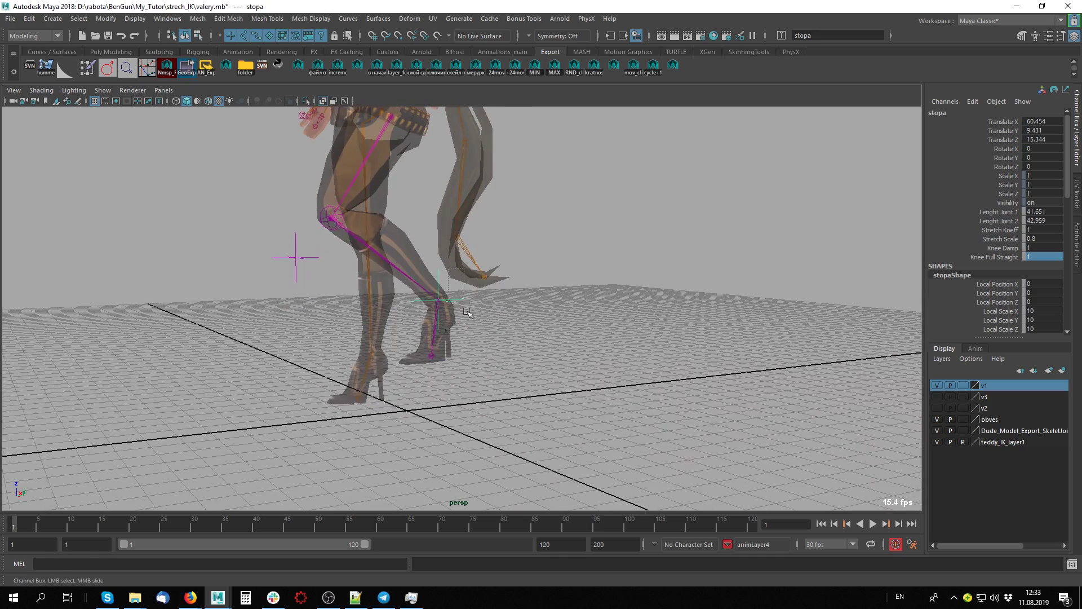
- Drag the stopa foot outward to test the straightened knee
key("w")
left_click_drag(627, 364, 549, 218, "alt")
mouse_move(548, 218)
middle_mouse_down()
mouse_move(580, 273)
mouse_move(607, 379)
middle_mouse_up()
left_click_drag(608, 380, 580, 306, "alt")
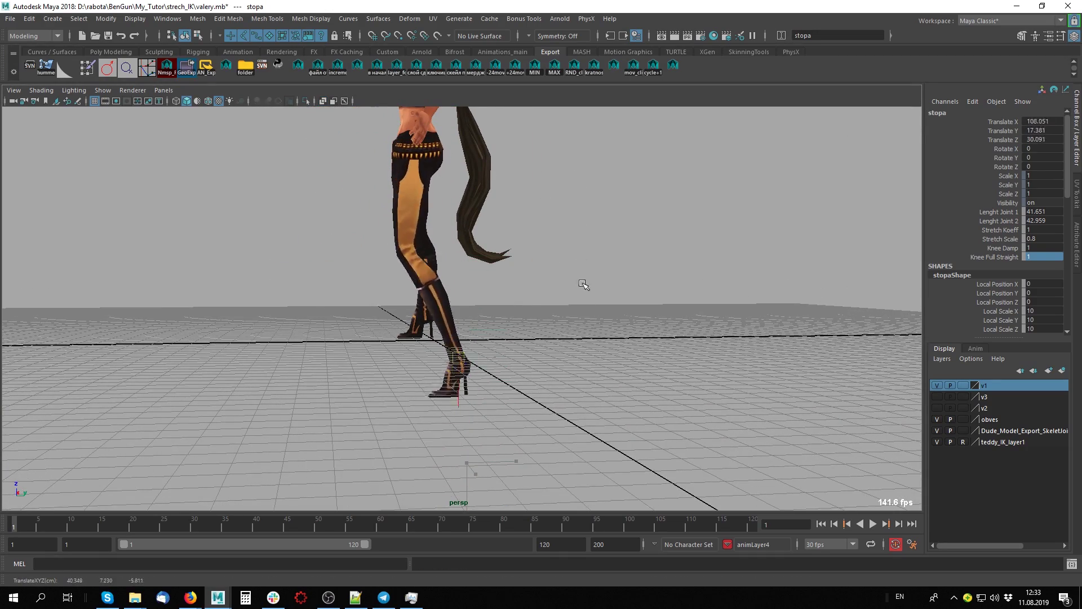
mouse_move(582, 285)
middle_mouse_down()
mouse_move(591, 428)
mouse_move(567, 198)
mouse_move(592, 423)
mouse_move(586, 167)
mouse_move(604, 336)
mouse_move(573, 198)
mouse_move(587, 411)
mouse_move(575, 184)
mouse_move(586, 397)
mouse_move(586, 360)
middle_mouse_up()
- Turn X-ray back on and bring the foot control back toward the body
key("w")
key("alt+x")
left_click_drag(586, 361, 564, 338, "alt")
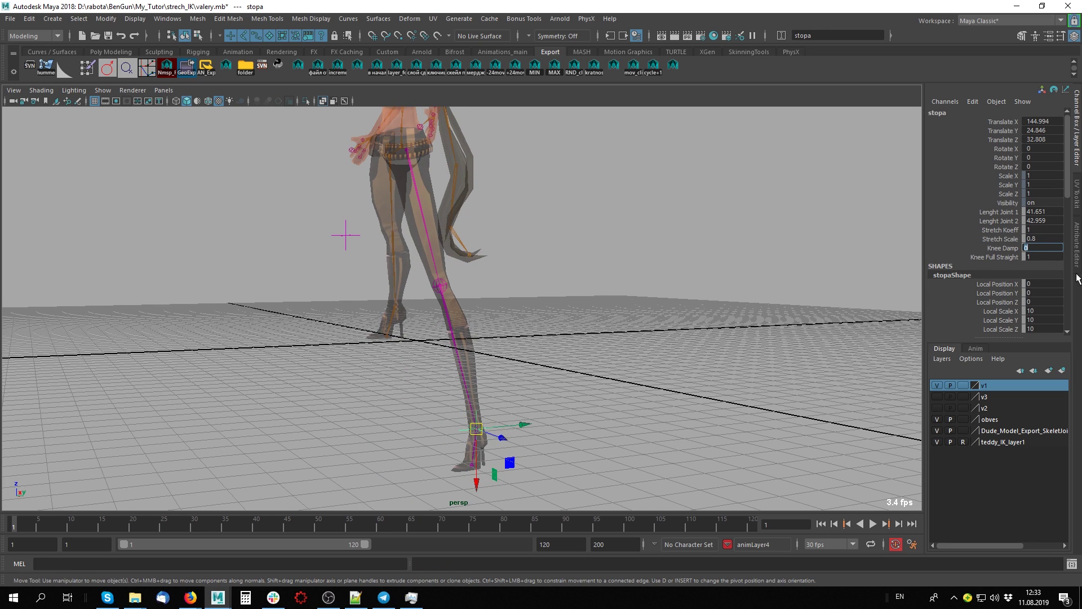
left_click_drag(495, 285, 592, 350, "alt")
middle_click_drag(592, 350, 572, 186)
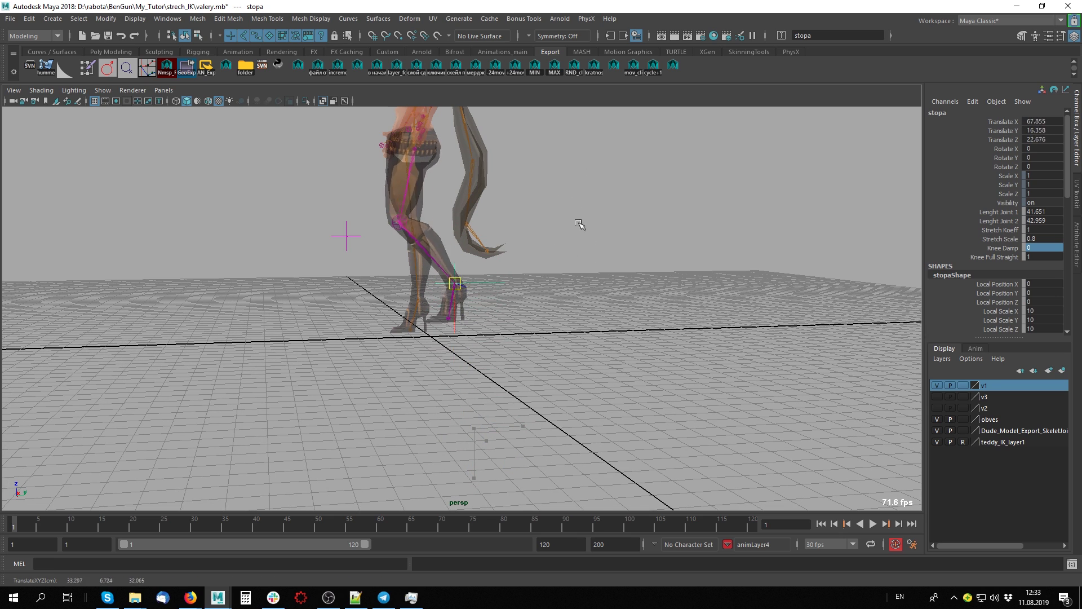
- Raise Knee Damp to 0.8 and re-bend the leg with the foot control
middle_click_drag(586, 271, 620, 270)
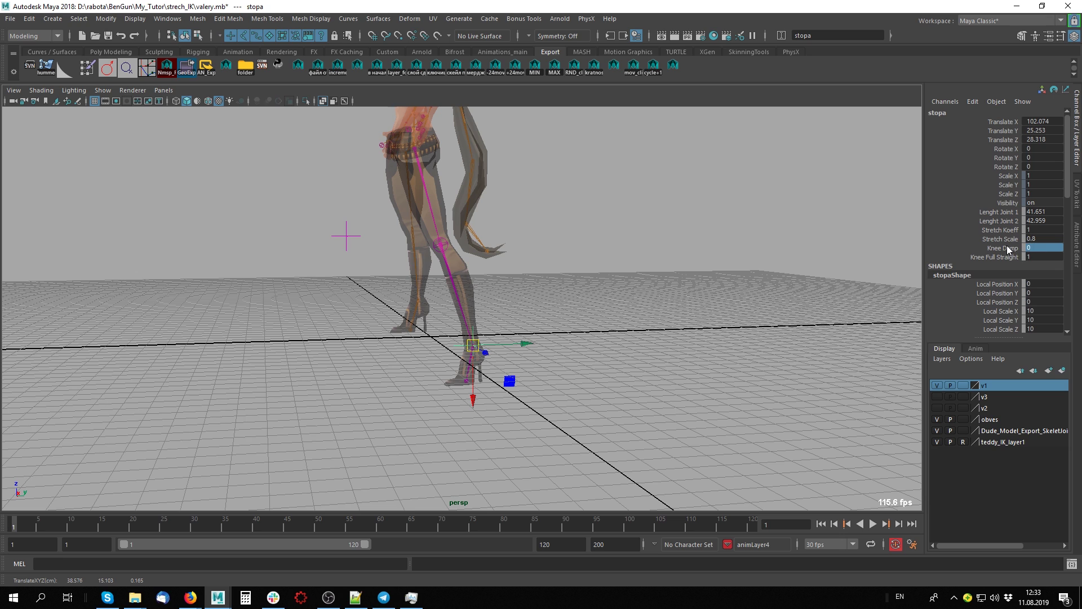
left_click(1009, 250)
middle_click_drag(697, 282, 703, 277)
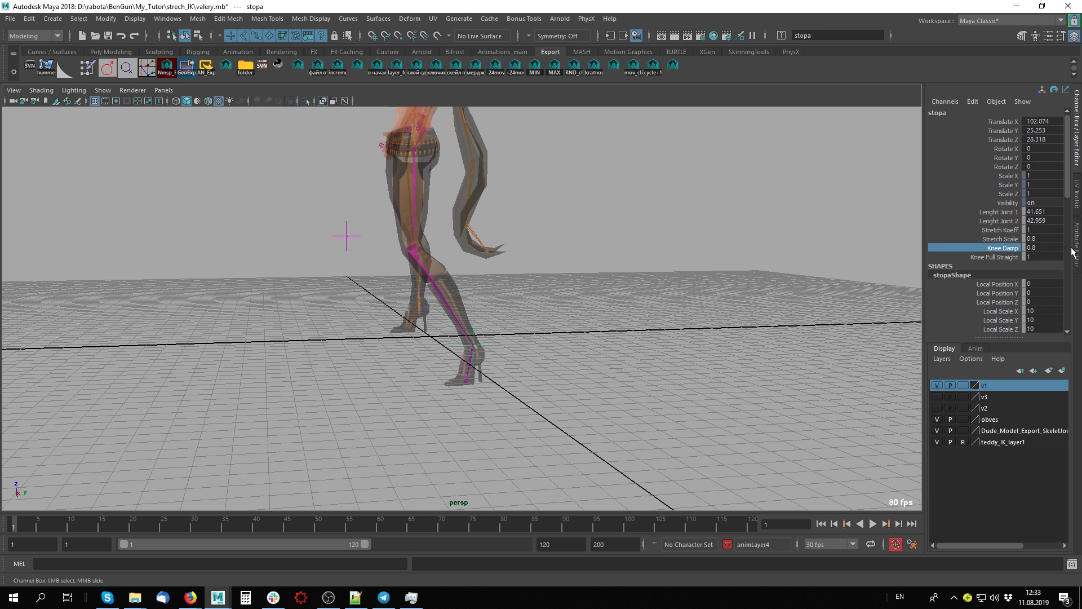
left_click_drag(546, 314, 580, 313, "alt")
mouse_move(522, 374)
middle_mouse_down()
mouse_move(595, 322)
mouse_move(618, 394)
middle_mouse_up()
- Set Knee Damp to 0.5 and Knee Full Straight to 0.5, stretching the leg to test
double_click(1044, 248)
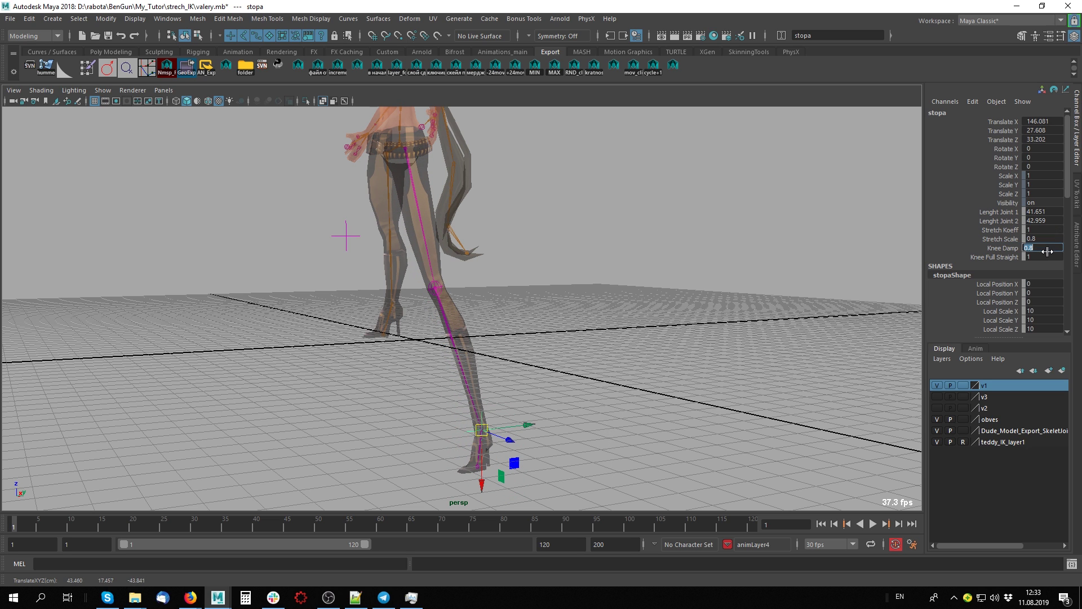
key("Return")
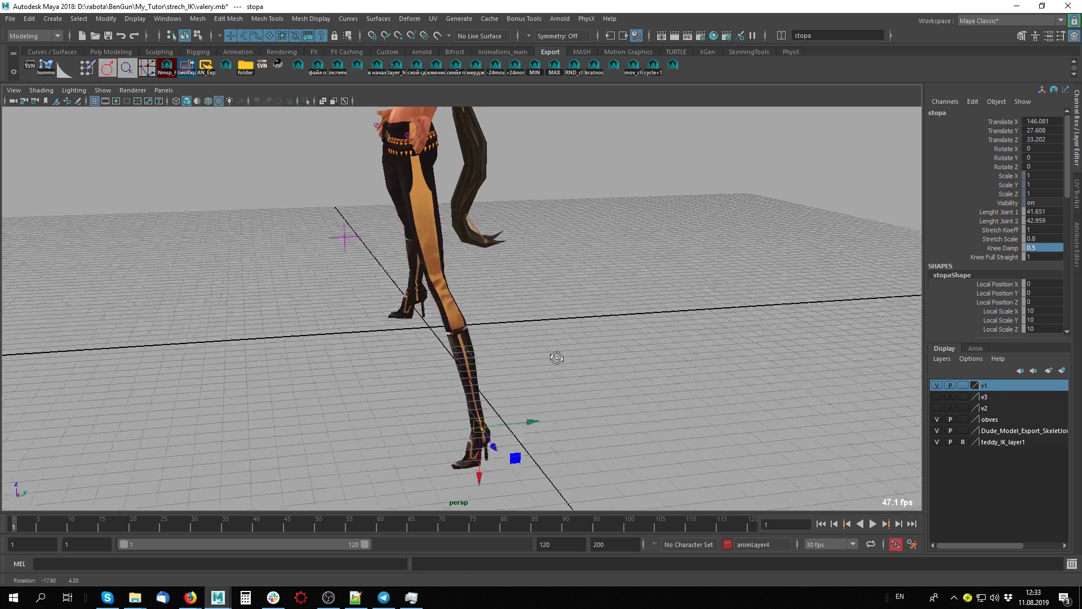
middle_click_drag(596, 274, 615, 390)
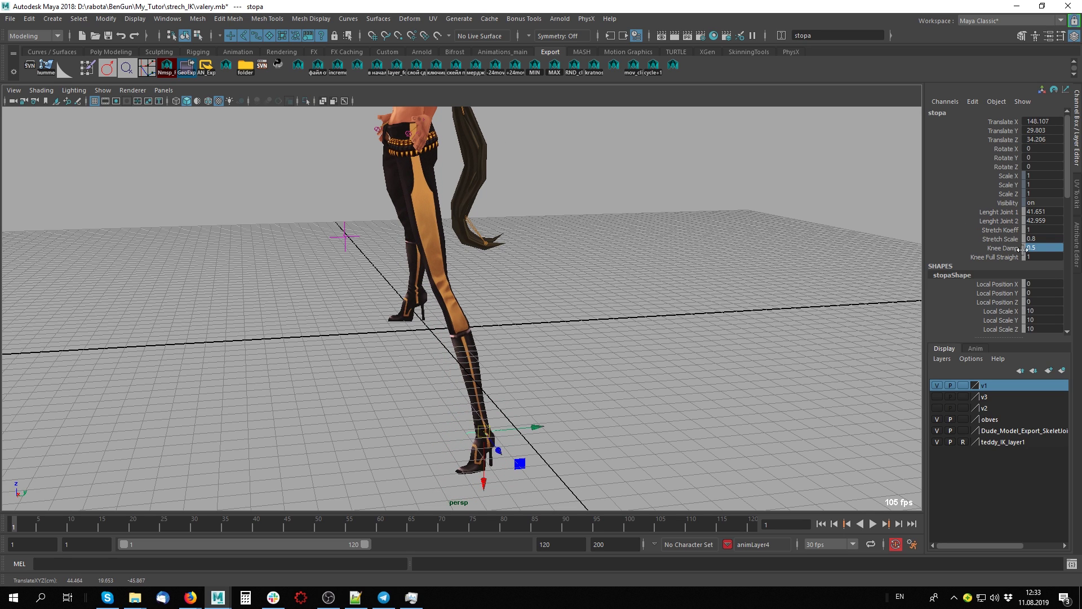
left_click(1052, 260)
type("05")
key("Return")
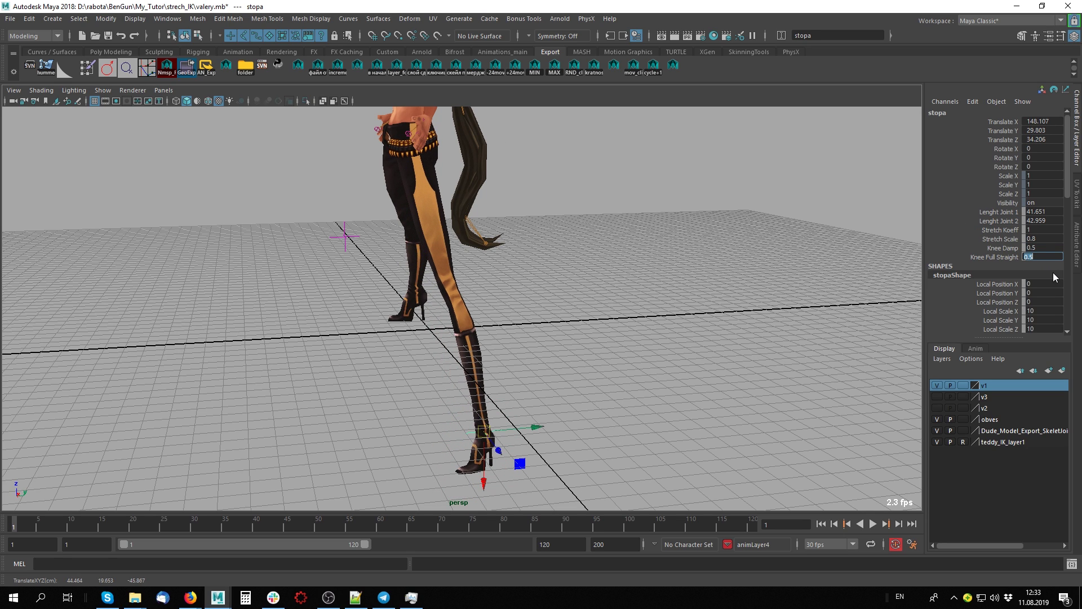
- Set Knee Damp to 1, test stretching the leg, then set Knee Damp to 0
left_click(1047, 248)
type("1")
key("Return")
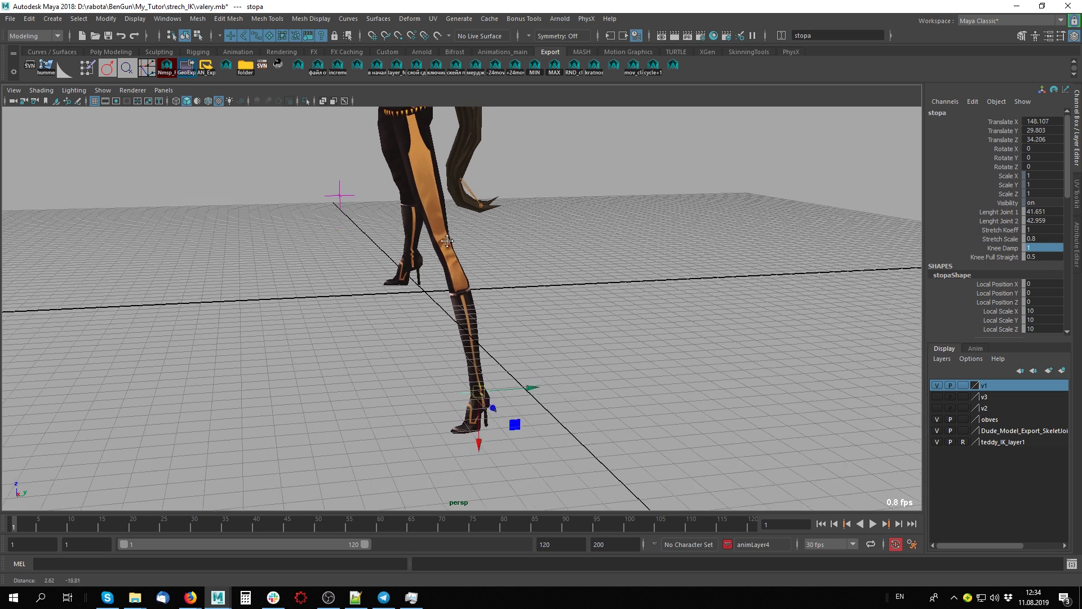
left_click_drag(564, 271, 556, 217, "alt")
left_click_drag(537, 176, 496, 215, "alt")
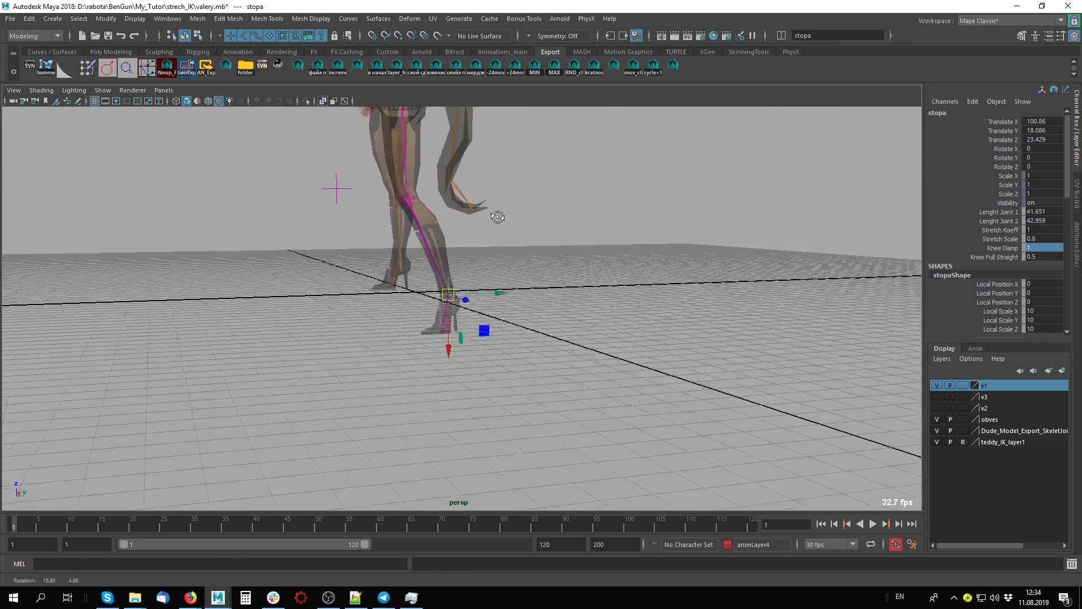
mouse_move(544, 276)
middle_mouse_down()
mouse_move(559, 294)
mouse_move(558, 193)
middle_mouse_up()
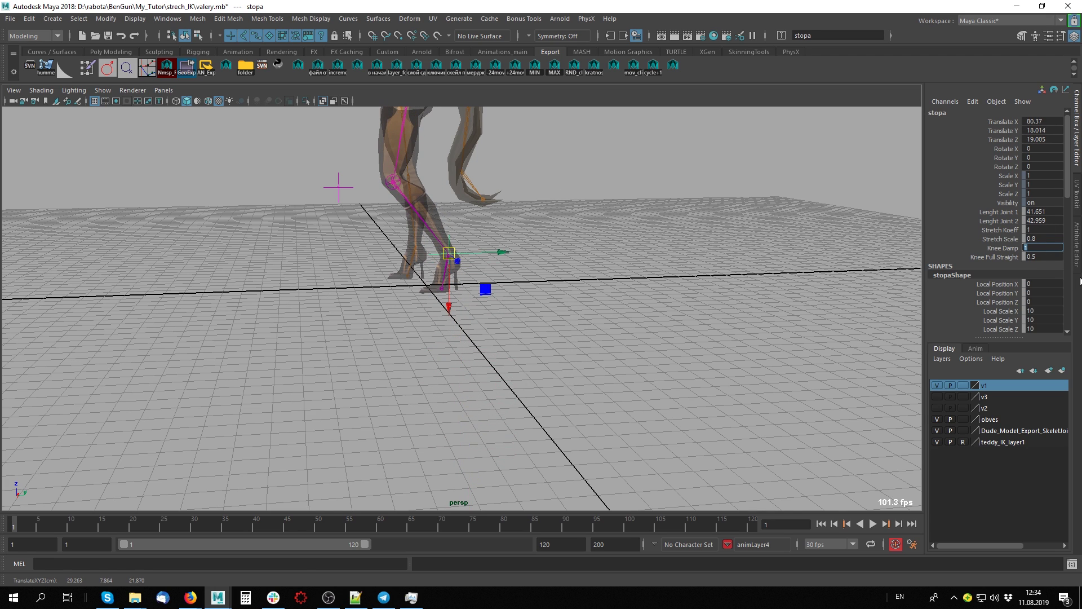
type("0")
key("Return")
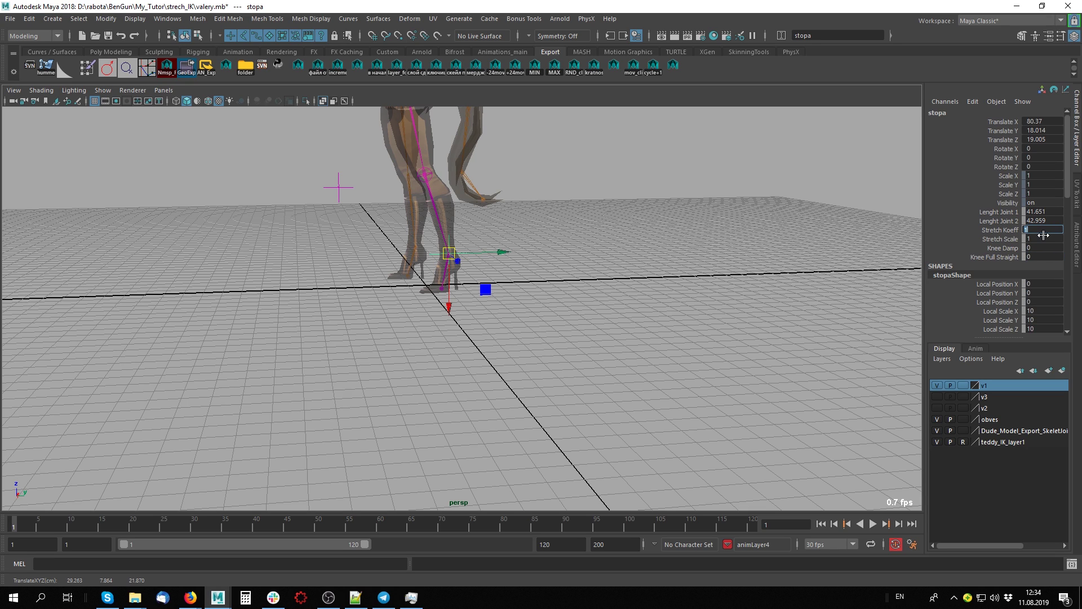
- Set Knee Damp on stopa to 1
left_click_drag(408, 205, 428, 186, "alt")
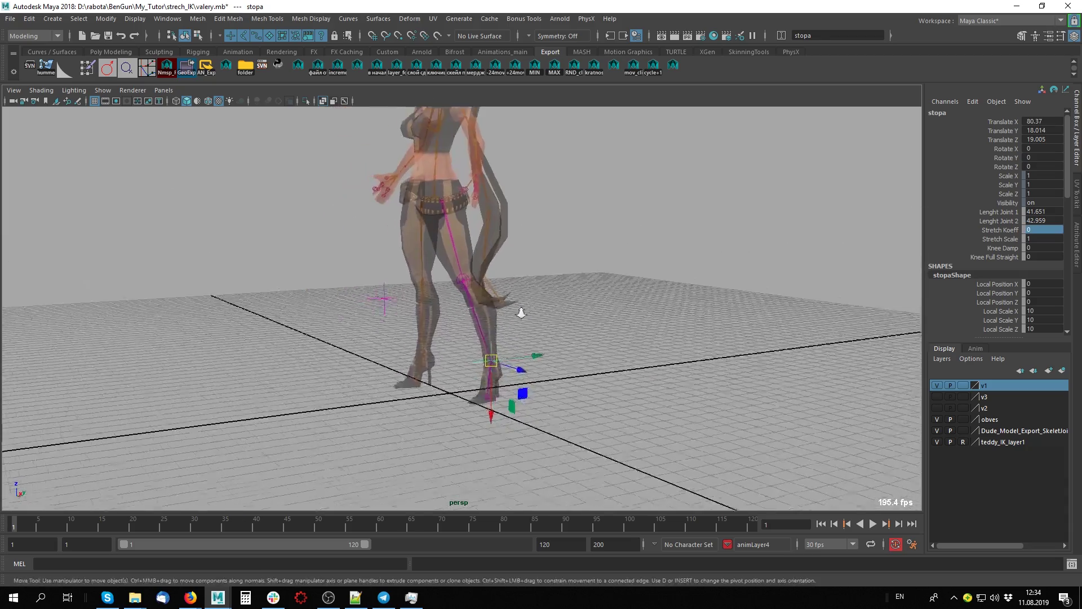
scroll(507, 282, "up", 5)
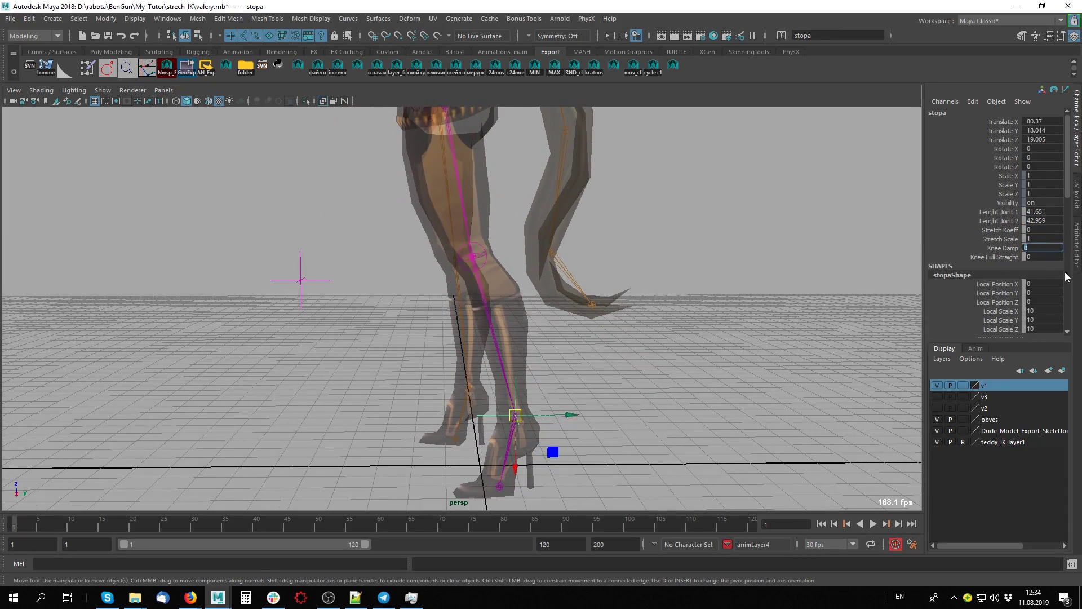
type("1")
key("Return")
- Move the stopa foot around to test stretching and straightening the leg
mouse_move(879, 265)
left_mouse_down("alt")
mouse_move(725, 331)
mouse_move(648, 295)
mouse_move(595, 379)
mouse_move(476, 356)
mouse_move(543, 406)
left_mouse_up("alt")
mouse_move(543, 406)
middle_mouse_down()
mouse_move(519, 387)
mouse_move(519, 356)
mouse_move(520, 391)
middle_mouse_up()
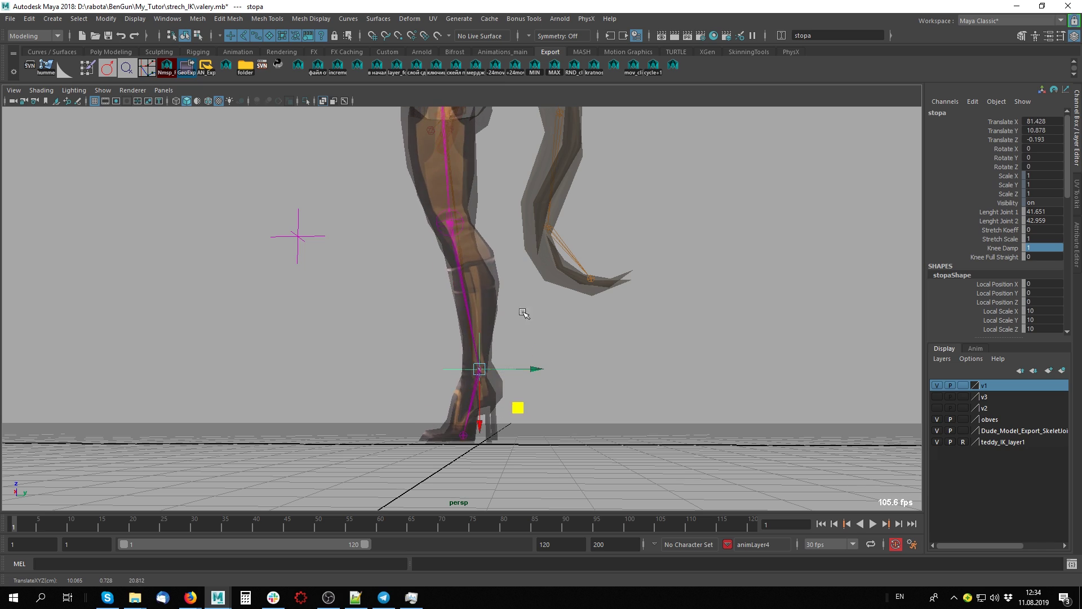
left_click_drag(524, 313, 582, 305, "alt")
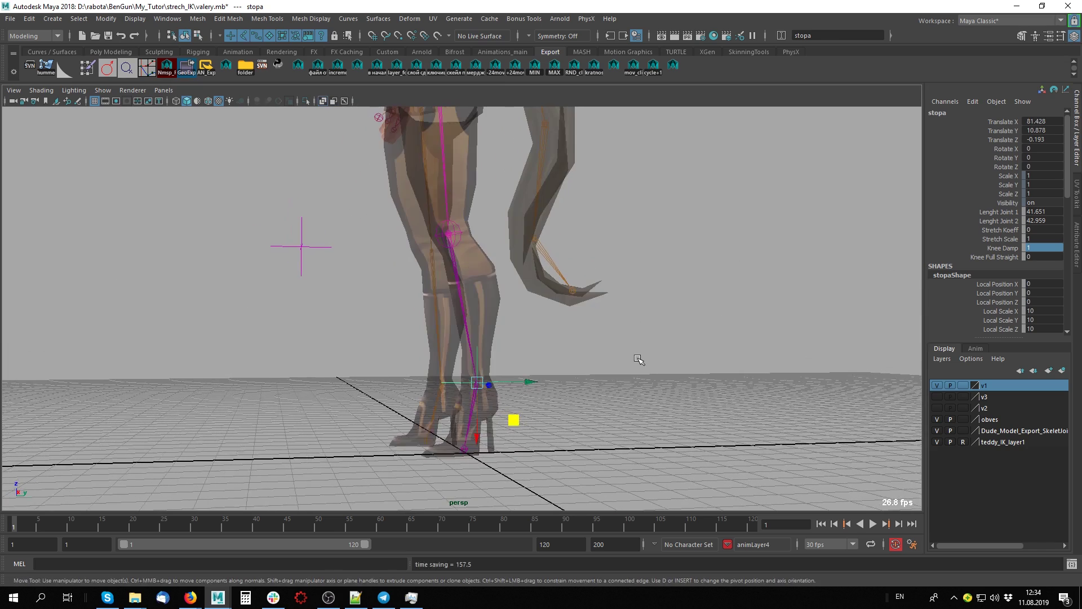
mouse_move(639, 359)
middle_mouse_down()
mouse_move(643, 295)
mouse_move(645, 313)
middle_mouse_up()
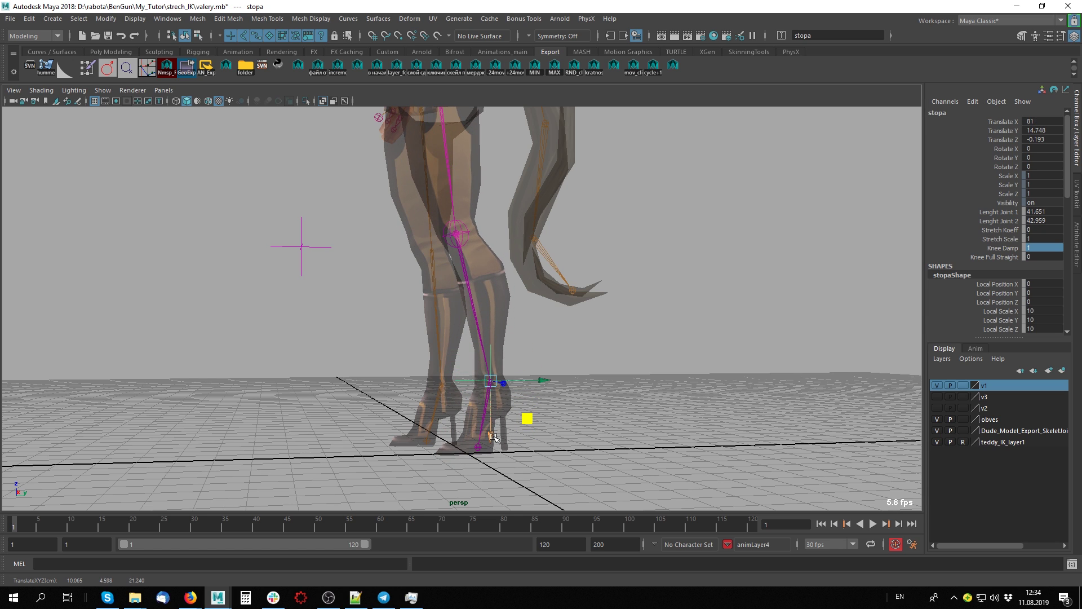
middle_click_drag(501, 422, 498, 322)
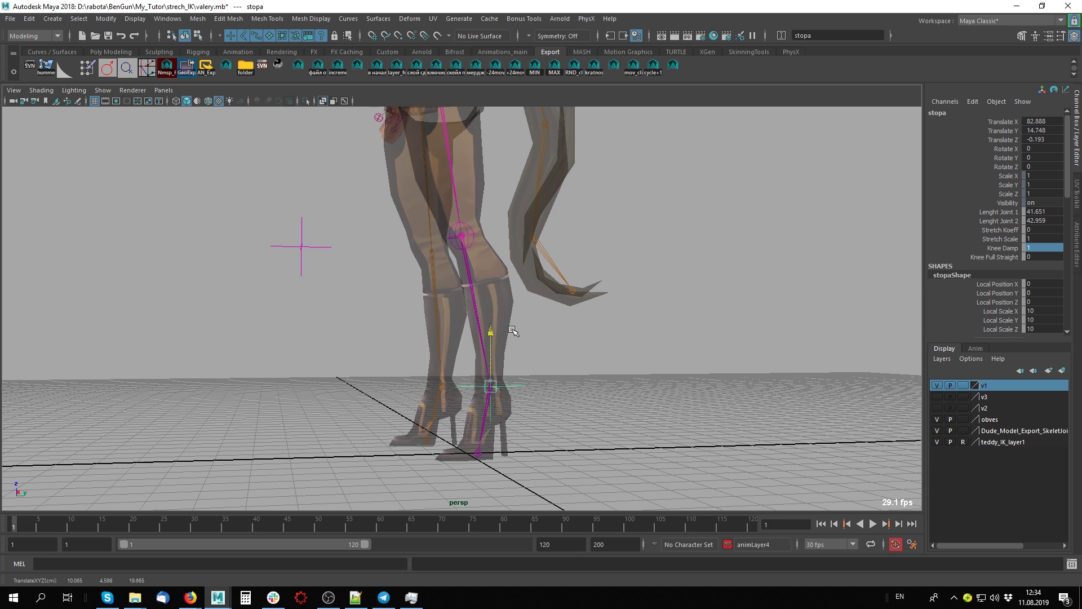
middle_click_drag(518, 321, 525, 337)
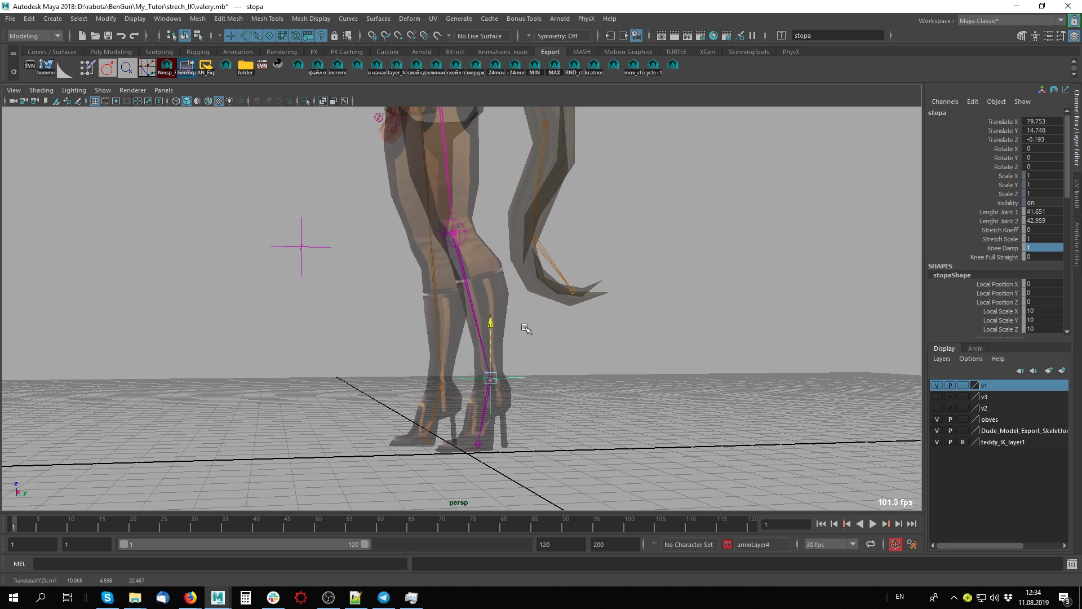
- Check the leg mesh from front and side with X-ray toggles, then select joint4
left_click_drag(527, 311, 608, 384, "alt")
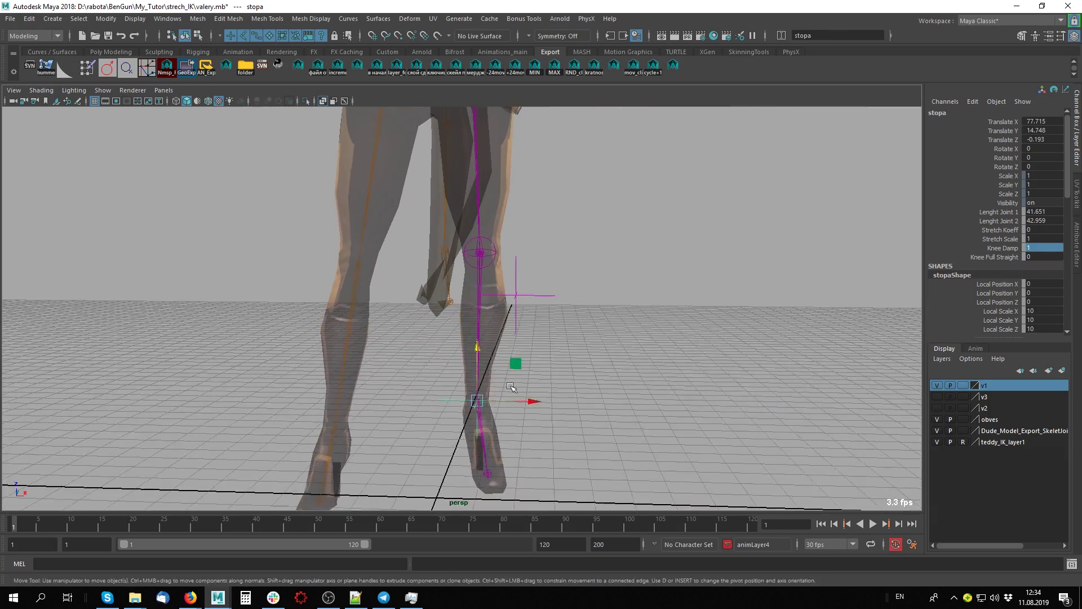
left_click_drag(585, 345, 591, 361, "alt")
middle_click_drag(592, 361, 602, 375)
key("alt+x")
mouse_move(602, 374)
left_mouse_down("alt")
mouse_move(780, 410)
mouse_move(809, 370)
left_mouse_up("alt")
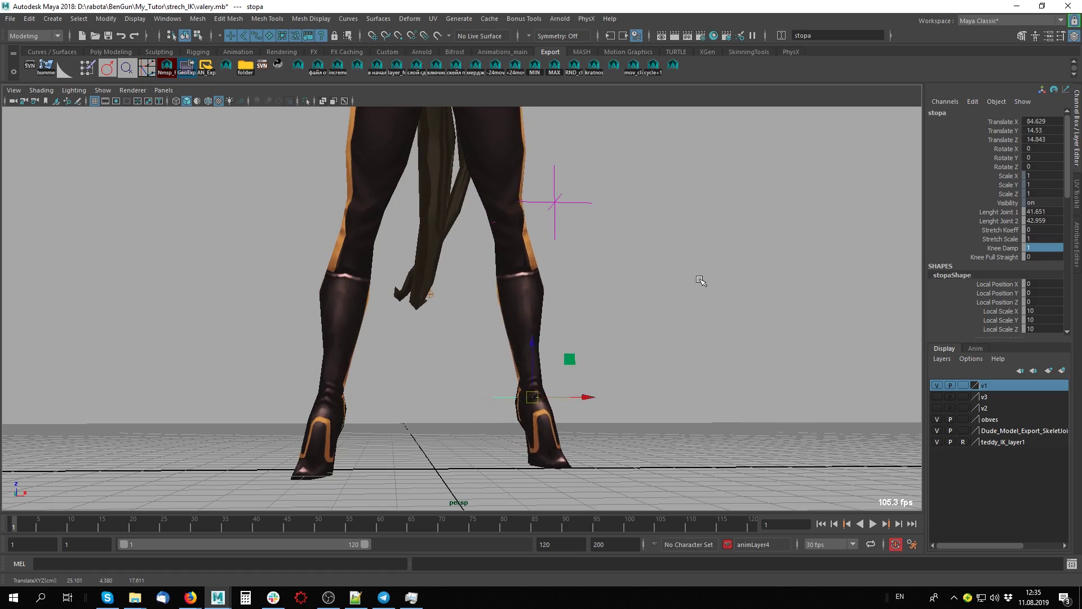
key("alt+x")
mouse_move(700, 280)
left_mouse_down("alt")
mouse_move(587, 331)
mouse_move(672, 283)
mouse_move(662, 295)
left_mouse_up("alt")
key("alt+x")
key("alt+x")
left_click(545, 248)
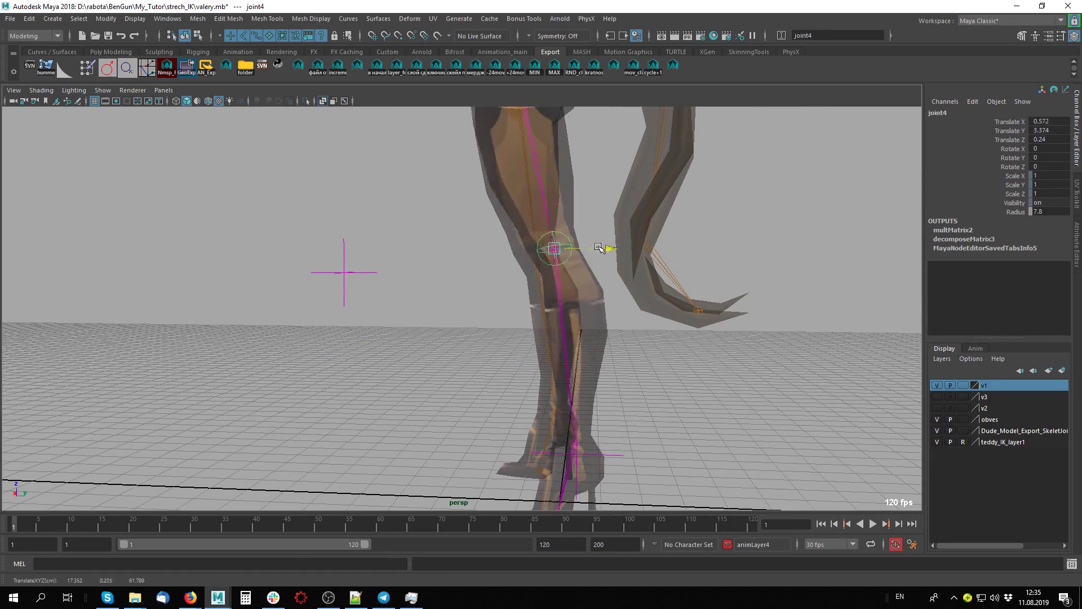
- Drag knee joint joint4 and inspect the legs from the front with X-ray toggles
left_click_drag(599, 247, 560, 242)
key("alt+x")
mouse_move(536, 290)
left_mouse_down("alt")
mouse_move(660, 291)
mouse_move(237, 251)
mouse_move(543, 277)
mouse_move(460, 315)
left_mouse_up("alt")
key("alt+x")
scroll(543, 276, "up", 3)
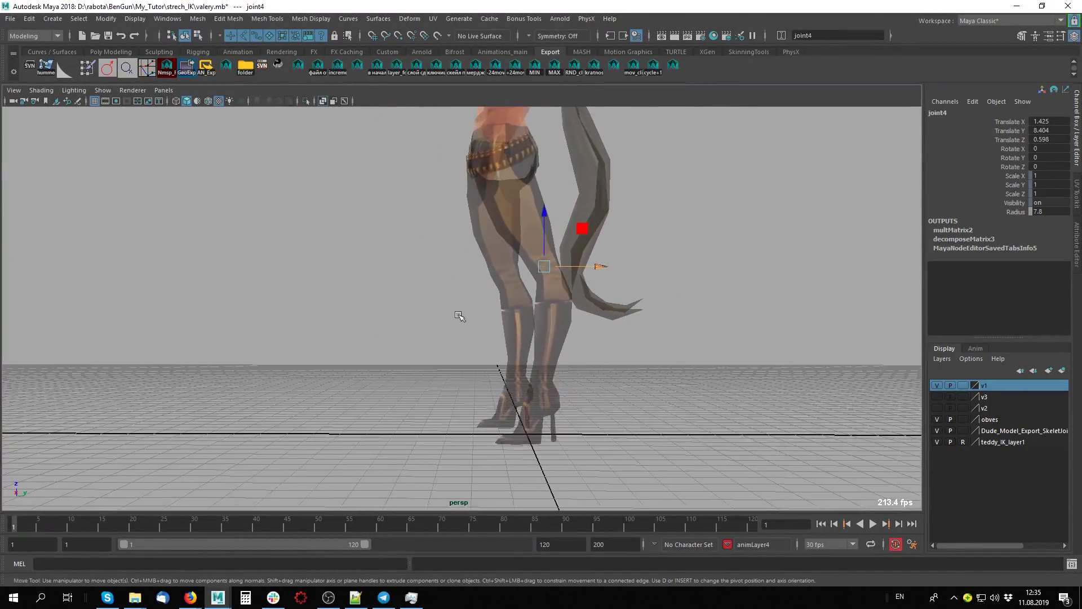
key("alt+x")
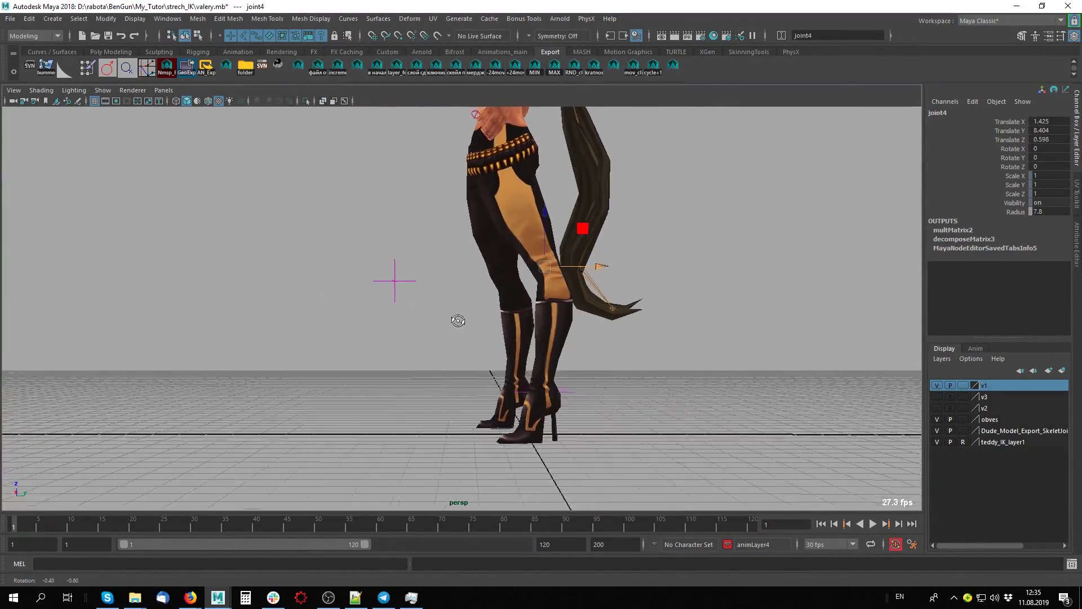
key("alt+x")
- Move the stopa foot control down to re-pose the knee, checking with X-ray
left_click(543, 365)
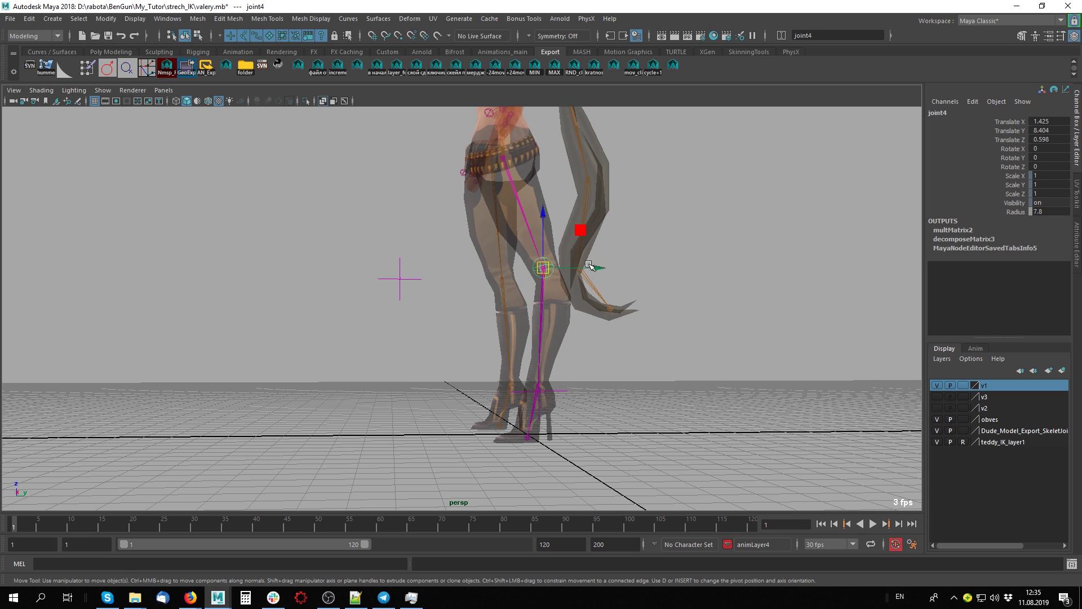
left_click_drag(581, 230, 543, 339)
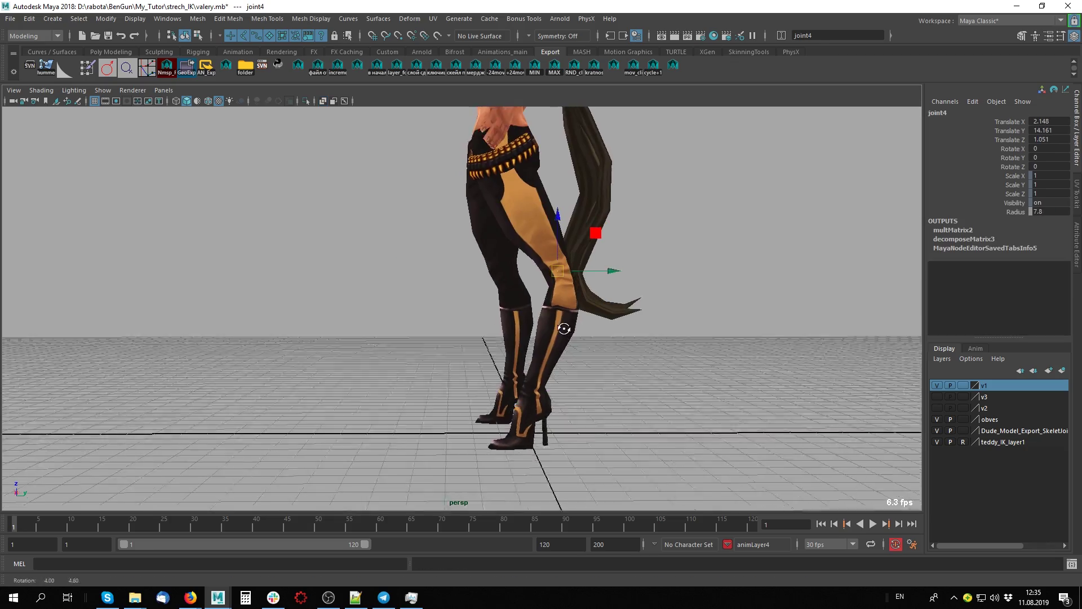
mouse_move(589, 276)
left_mouse_down("alt")
mouse_move(648, 338)
mouse_move(441, 286)
mouse_move(564, 338)
mouse_move(445, 219)
mouse_move(374, 195)
mouse_move(428, 226)
mouse_move(405, 296)
mouse_move(664, 321)
mouse_move(572, 342)
mouse_move(568, 322)
mouse_move(564, 345)
mouse_move(486, 361)
left_mouse_up("alt")
key("alt+x")
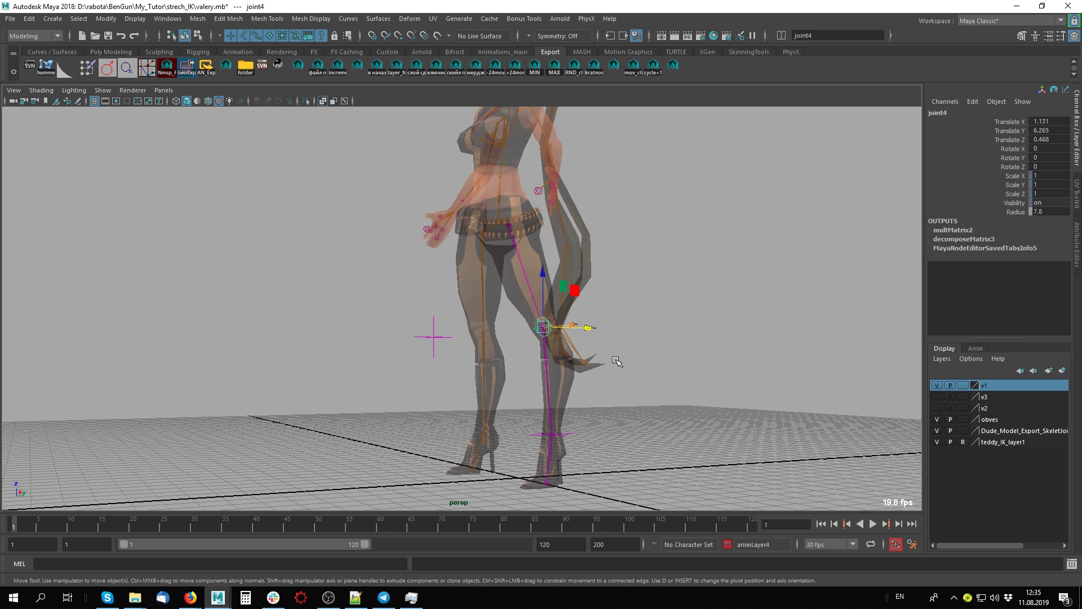
key("alt+x")
left_click_drag(618, 361, 590, 379, "alt")
- Pull joint4 away from the knee to Translate 4.088, -23.346, -13.38
left_click_drag(587, 332, 460, 265)
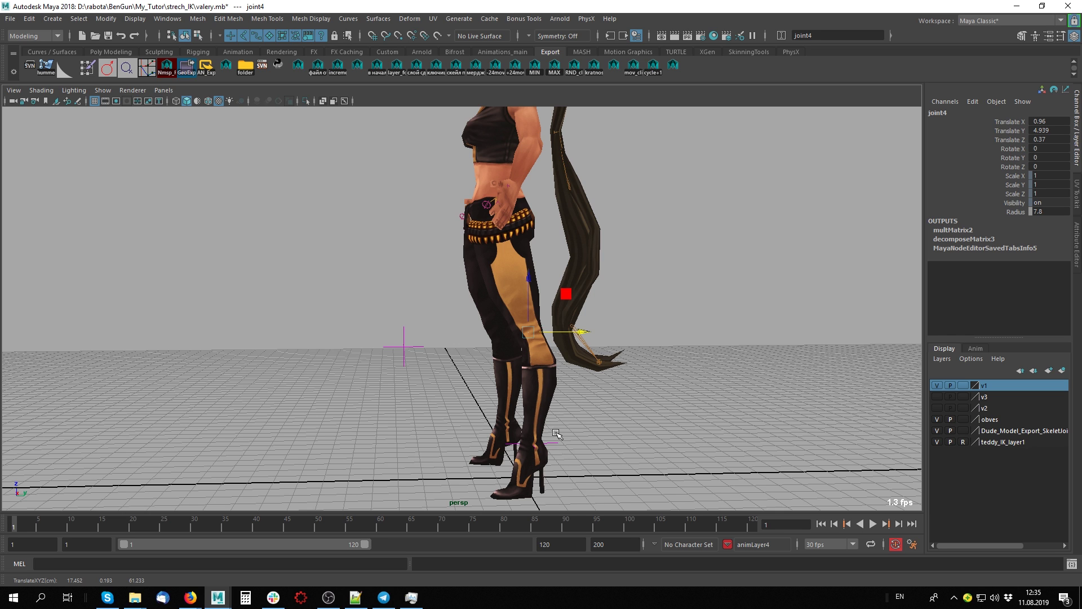
mouse_move(558, 440)
left_mouse_down()
mouse_move(542, 398)
mouse_move(544, 330)
mouse_move(579, 371)
left_mouse_up()
left_click(541, 331)
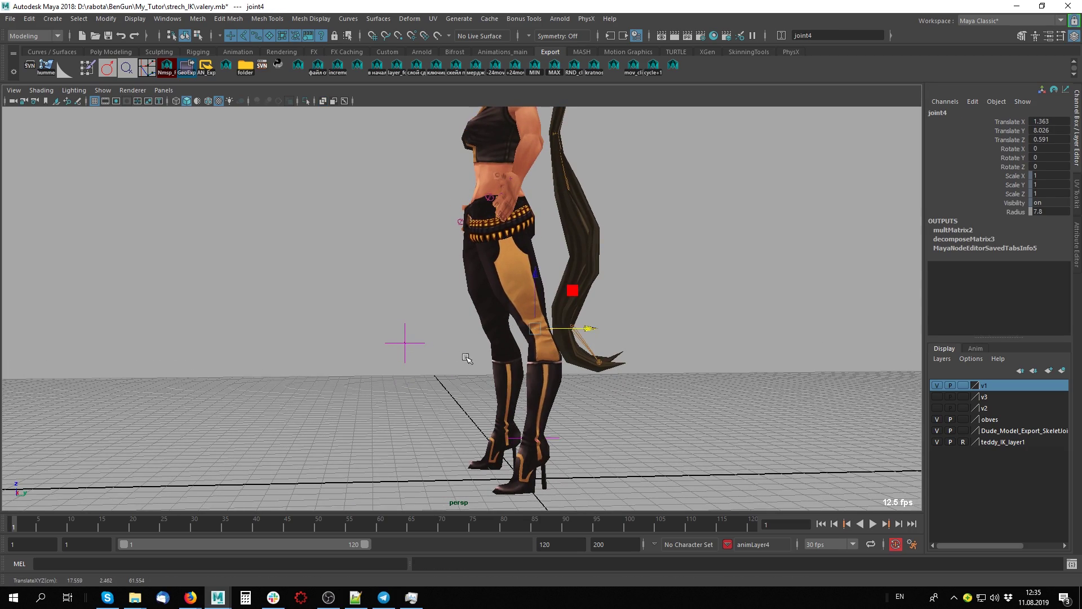
mouse_move(574, 339)
left_mouse_down("alt")
mouse_move(456, 327)
mouse_move(461, 351)
mouse_move(469, 342)
left_mouse_up("alt")
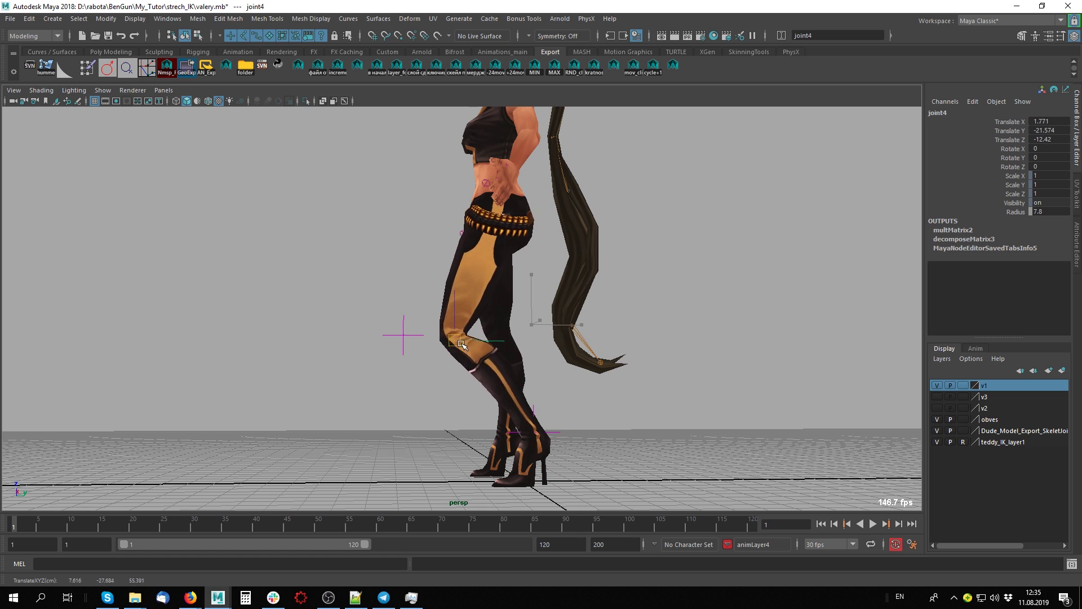
mouse_move(469, 341)
left_mouse_down()
mouse_move(453, 364)
mouse_move(496, 361)
left_mouse_up()
- Clear the selection, turn on X-ray, and reselect the stopa locator
left_click_drag(1043, 121, 1043, 139)
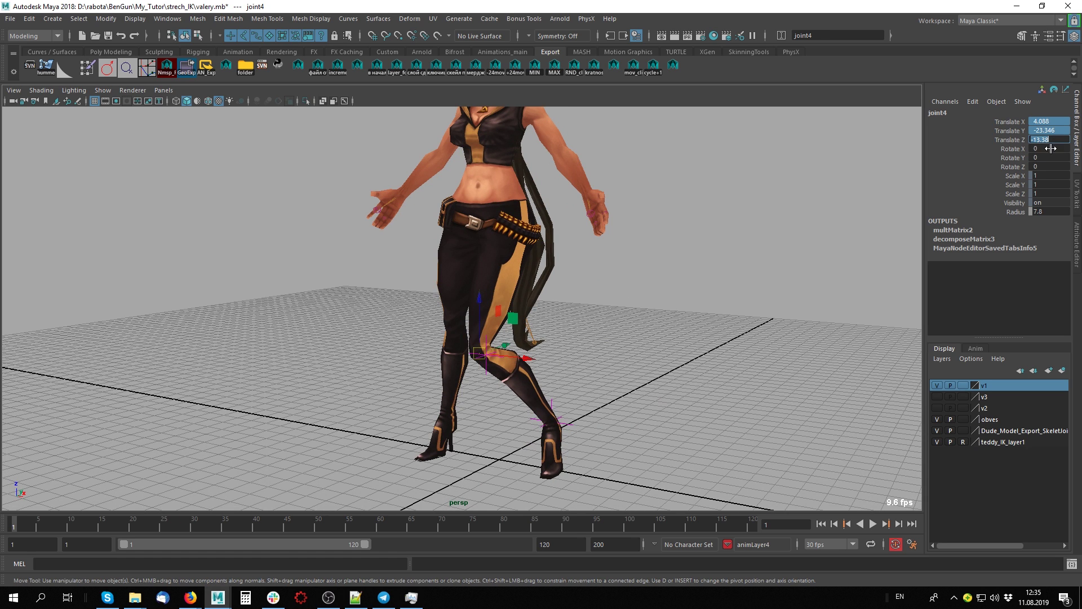
left_click(749, 283)
mouse_move(750, 283)
left_mouse_down("alt")
mouse_move(651, 348)
mouse_move(624, 319)
mouse_move(592, 438)
mouse_move(562, 354)
mouse_move(609, 355)
left_mouse_up("alt")
key("alt+x")
left_click(539, 367)
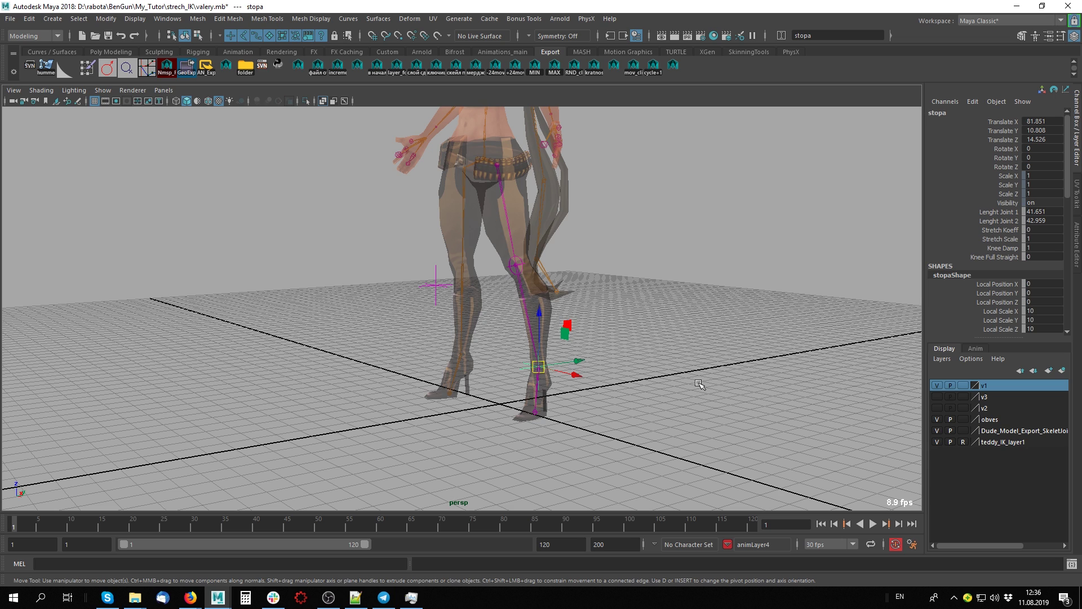
left_click_drag(724, 330, 648, 361, "alt")
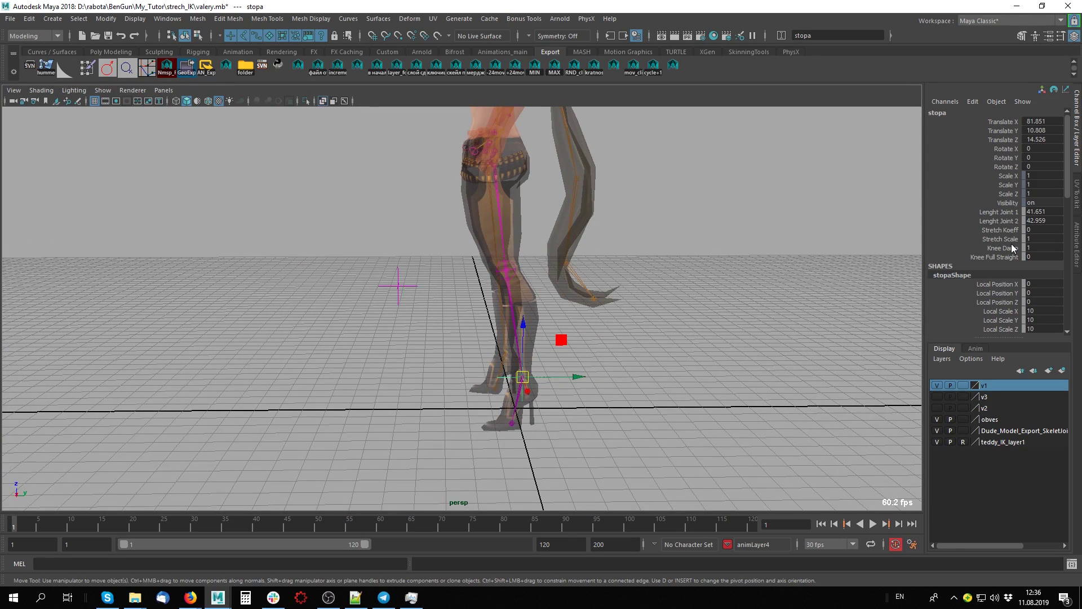
left_click(1010, 229)
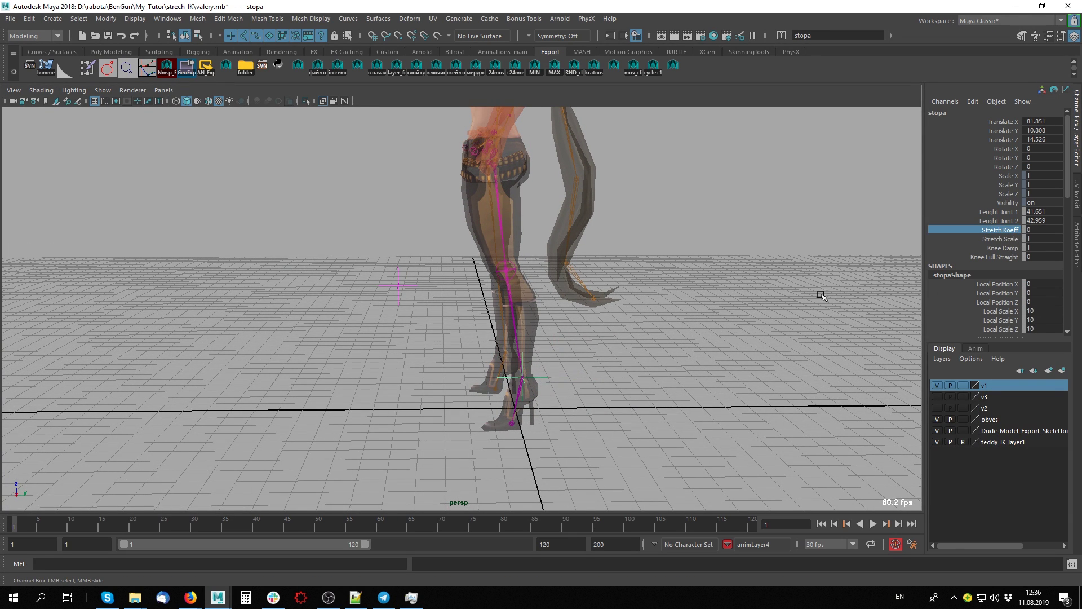
middle_click_drag(754, 299, 657, 304)
double_click(1050, 229)
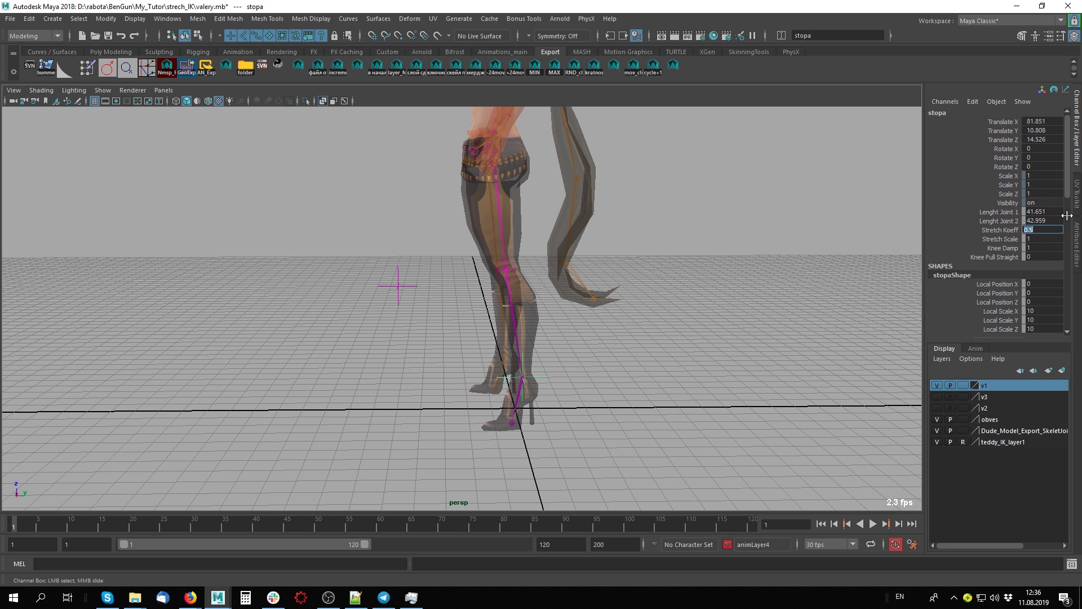
key("Return")
left_click_drag(620, 316, 558, 367, "alt")
mouse_move(558, 368)
middle_mouse_down()
mouse_move(576, 360)
mouse_move(496, 211)
middle_mouse_up()
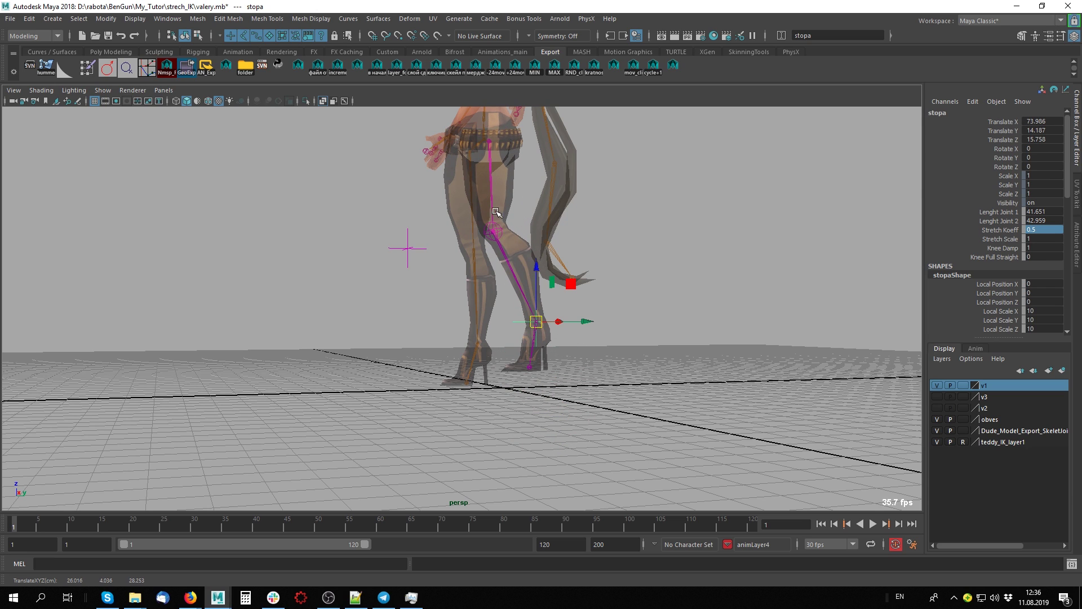
left_click(499, 232)
left_click_drag(499, 232, 679, 303, "alt")
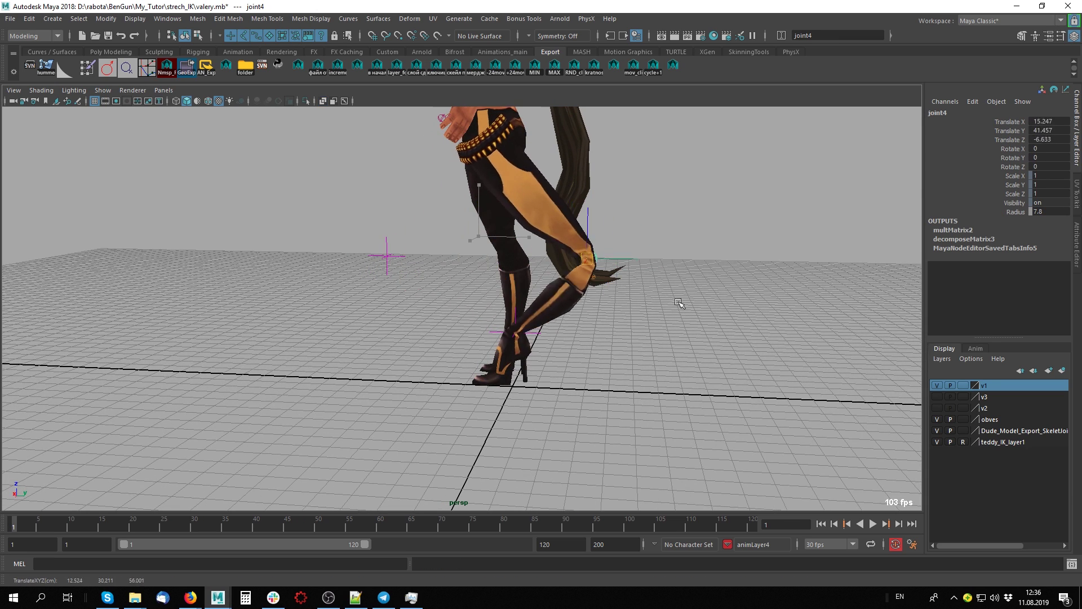
- Move joint4 and the stopa foot control to test the knee, then zero joint4's translates
middle_click_drag(679, 303, 724, 304)
key("alt+x")
left_click_drag(724, 303, 551, 312, "alt")
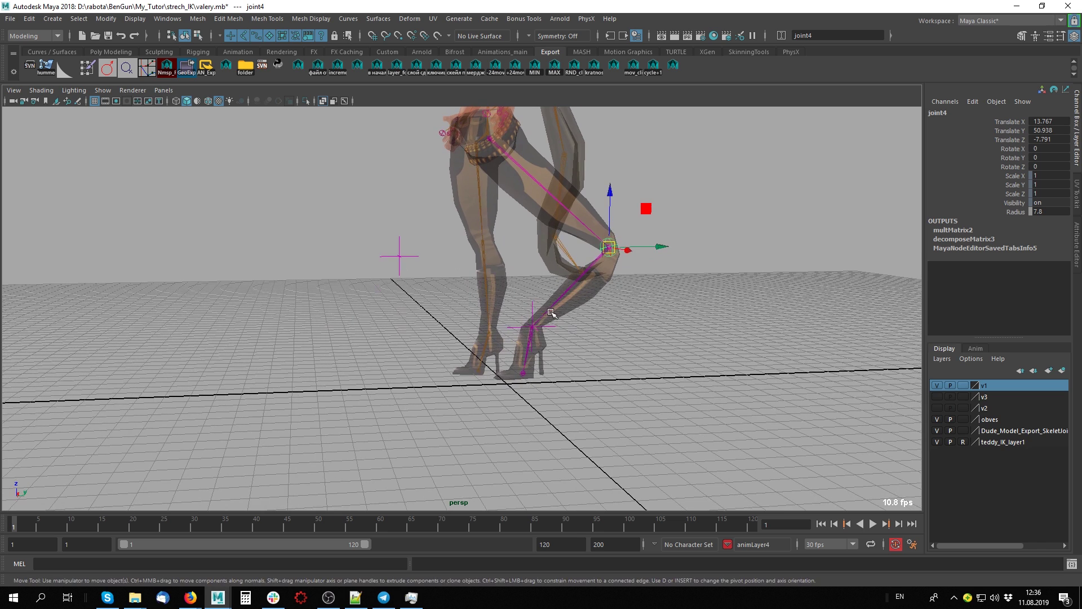
left_click(533, 324)
middle_click_drag(533, 325, 590, 369)
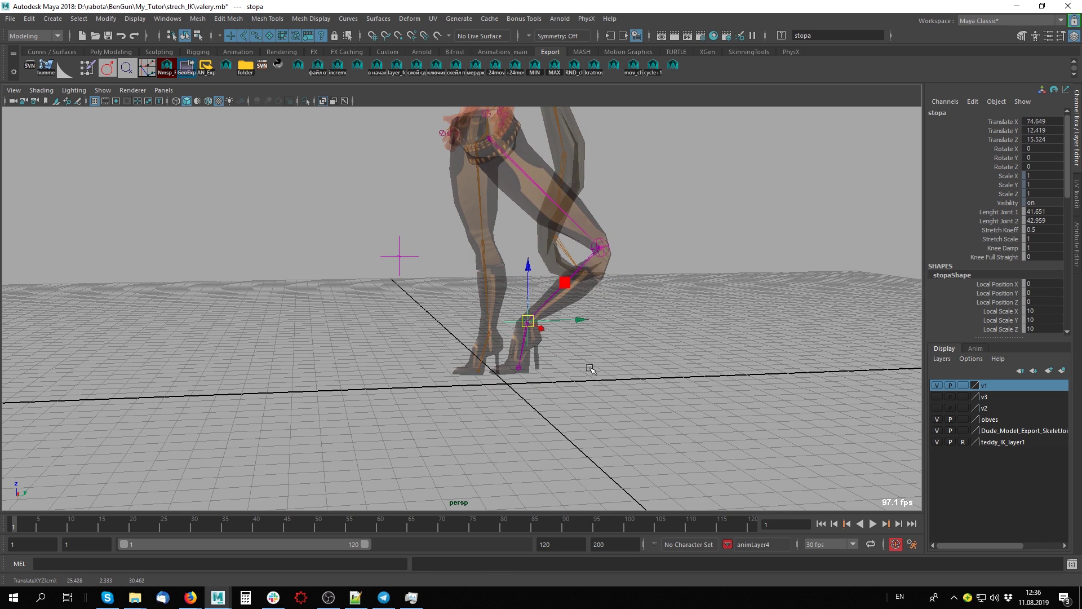
left_click(607, 243)
left_click(707, 221)
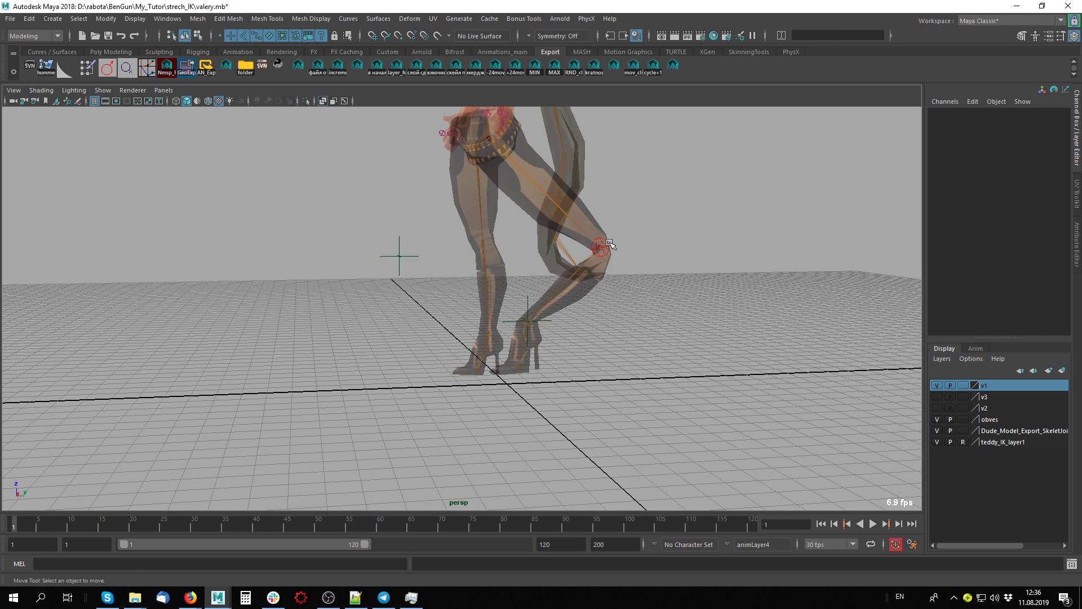
left_click(610, 244)
left_click_drag(1051, 120, 1037, 138)
type("0")
key("Return")
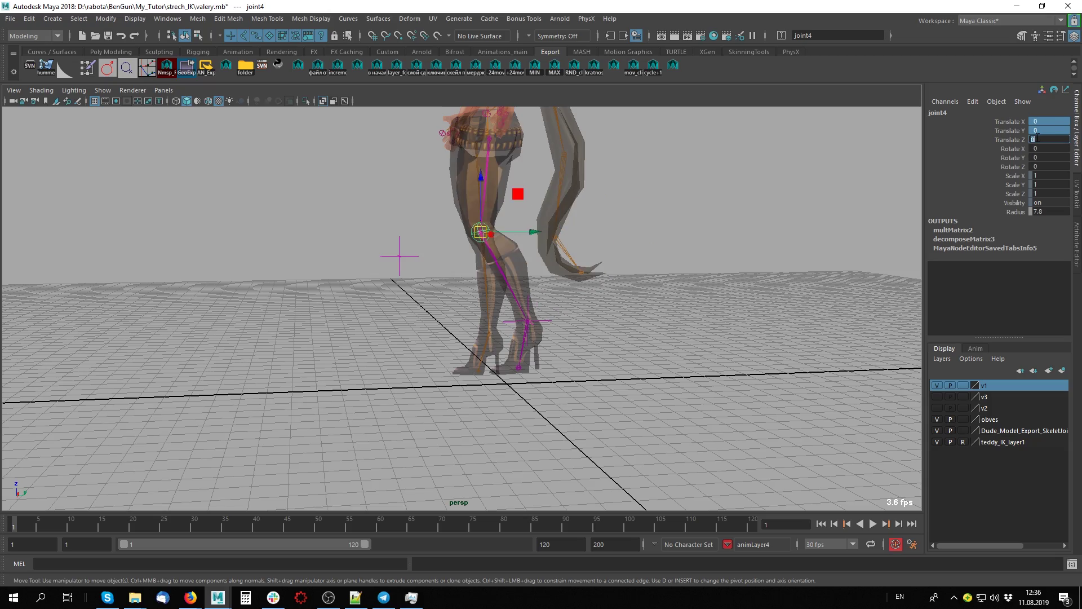
- Move the stopa foot control in and out from several angles to test the leg stretch
left_click_drag(351, 297, 331, 302, "alt")
left_click(536, 359)
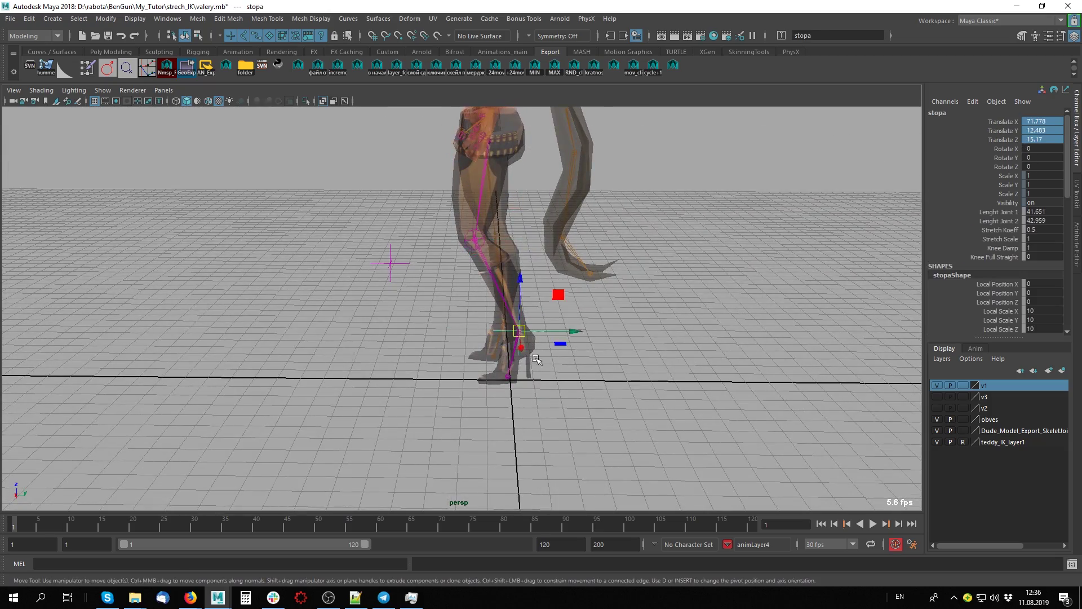
left_click_drag(520, 331, 564, 339)
mouse_move(507, 307)
left_mouse_down("alt")
mouse_move(603, 308)
mouse_move(580, 295)
mouse_move(592, 326)
left_mouse_up("alt")
key("alt+x")
left_click_drag(541, 362, 533, 354)
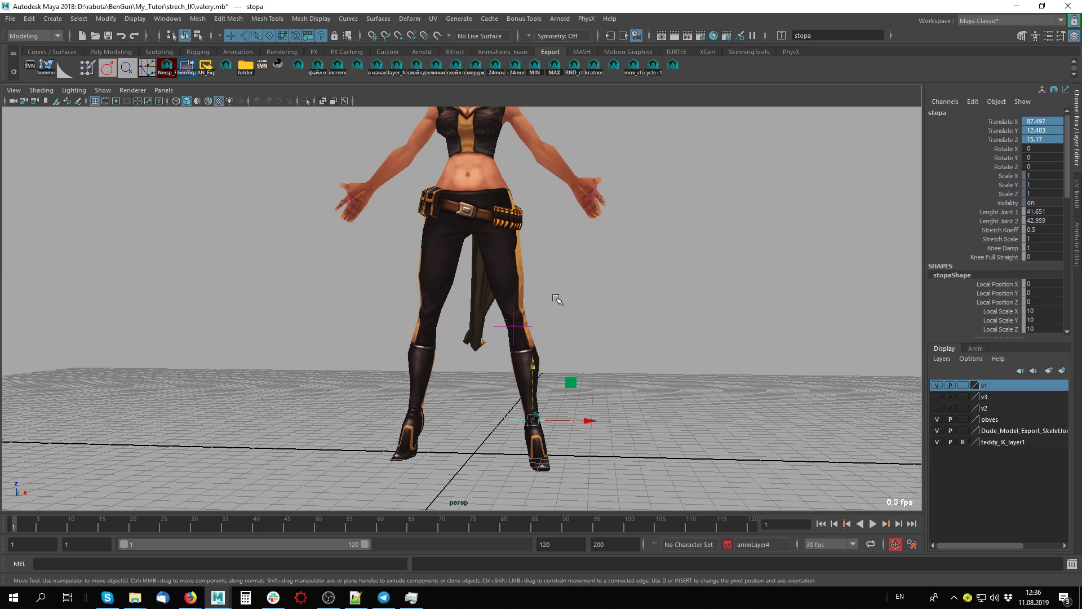
left_click_drag(556, 299, 516, 378, "alt")
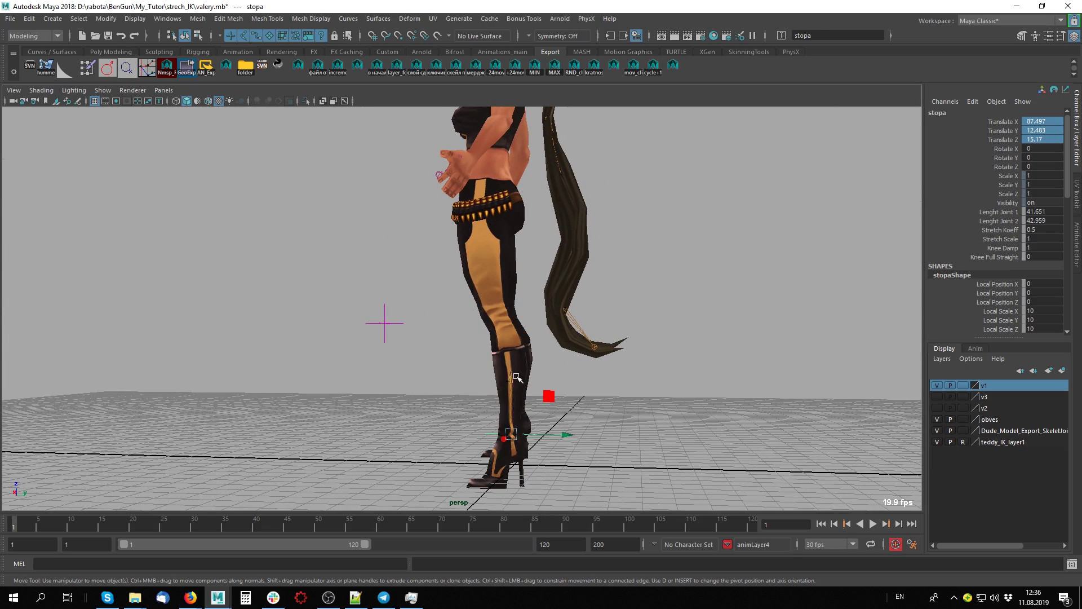
middle_click_drag(517, 378, 511, 384)
left_click_drag(511, 383, 618, 356, "alt")
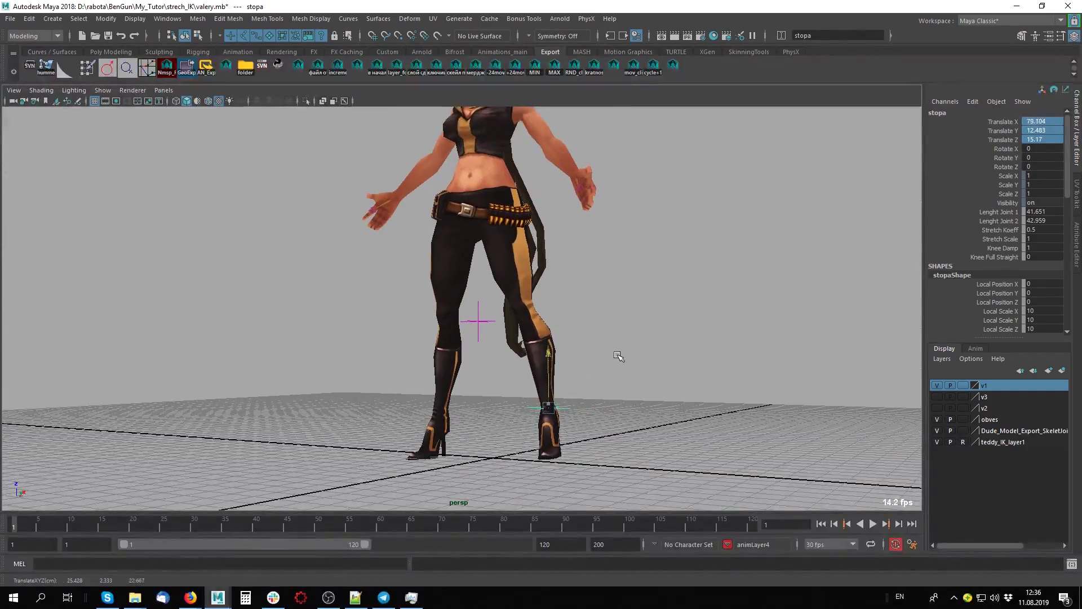
middle_click_drag(618, 356, 618, 357)
mouse_move(618, 358)
left_mouse_down("alt")
mouse_move(643, 378)
mouse_move(564, 375)
left_mouse_up("alt")
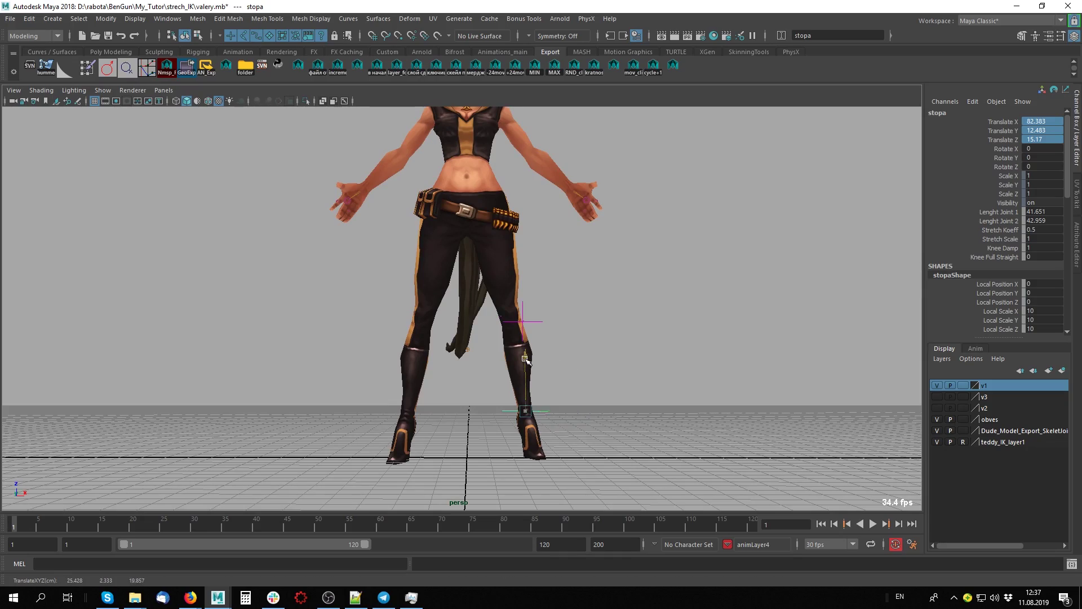
middle_click_drag(525, 359, 550, 358)
- Turn X-ray back on, save the leg scene, and start a new empty scene
mouse_move(551, 358)
left_mouse_down("alt")
mouse_move(698, 354)
mouse_move(641, 310)
mouse_move(633, 261)
left_mouse_up("alt")
key("alt+x")
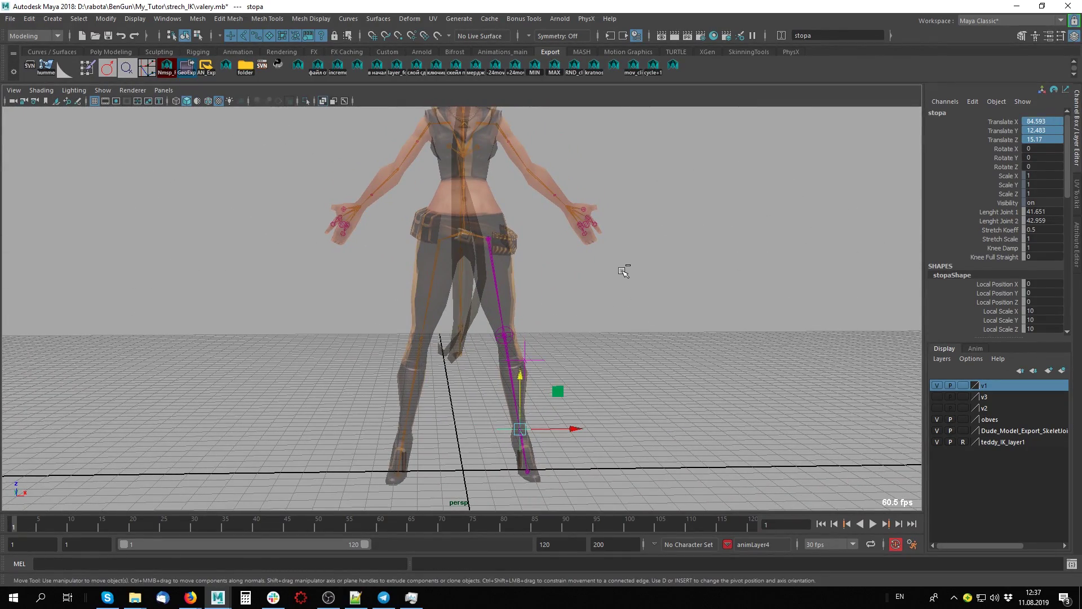
key("ctrl+s")
key("ctrl+n")
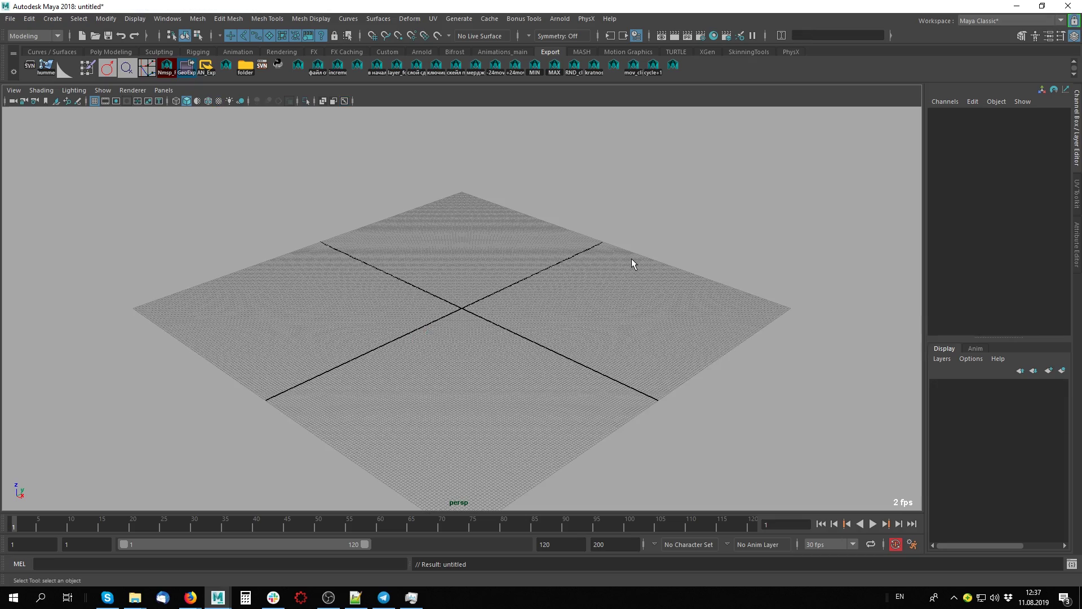
- Tumble around the empty grid and open the viewport's panel layout options
left_click_drag(241, 198, 438, 303, "alt")
right_click_drag(437, 302, 572, 249, "alt")
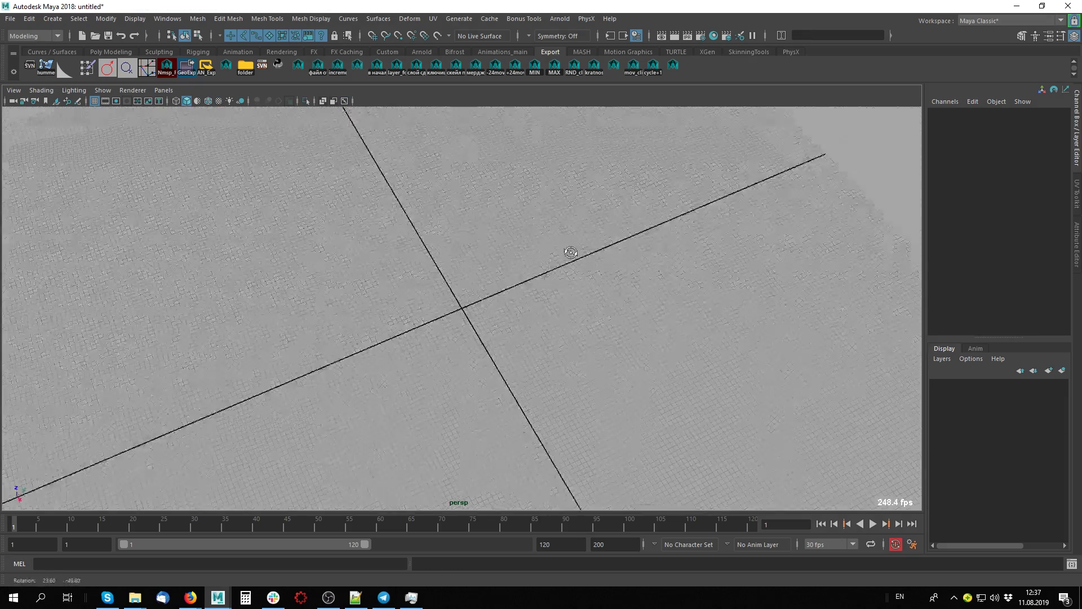
left_click_drag(572, 249, 715, 327, "alt")
right_click_drag(716, 327, 557, 309, "alt")
left_click_drag(557, 309, 96, 6, "alt")
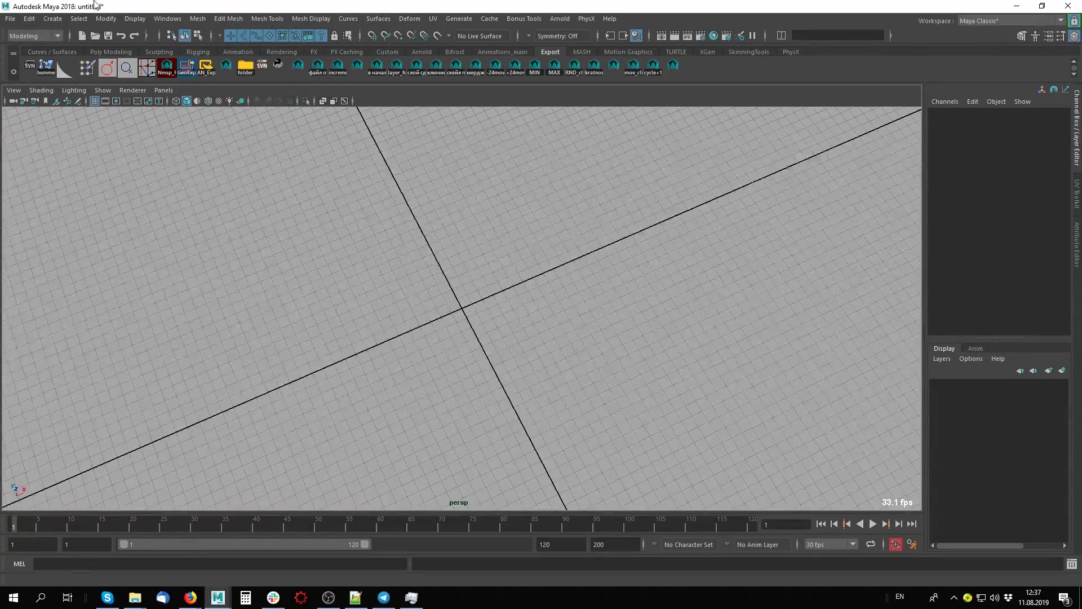
left_click(159, 85)
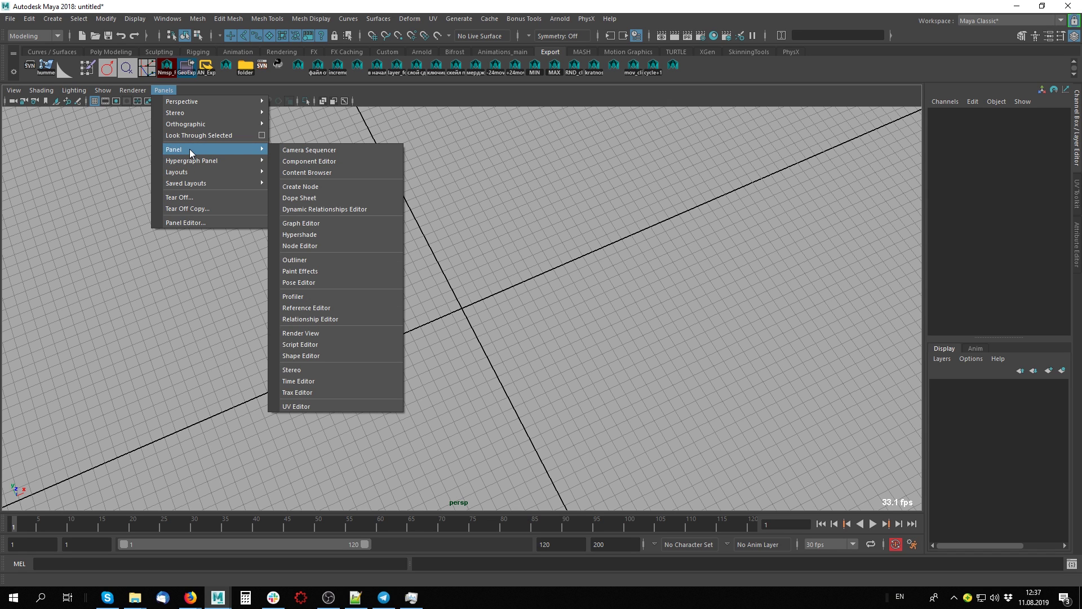
mouse_move(211, 171)
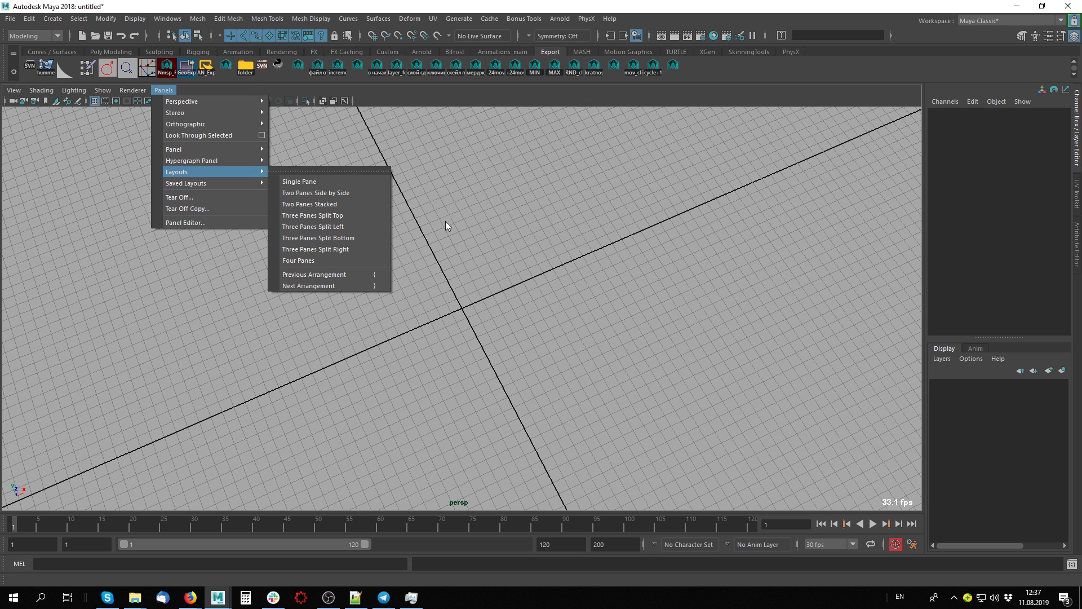
- Split the view into two side-by-side panes and show the Node Editor in the right pane
left_click(344, 193)
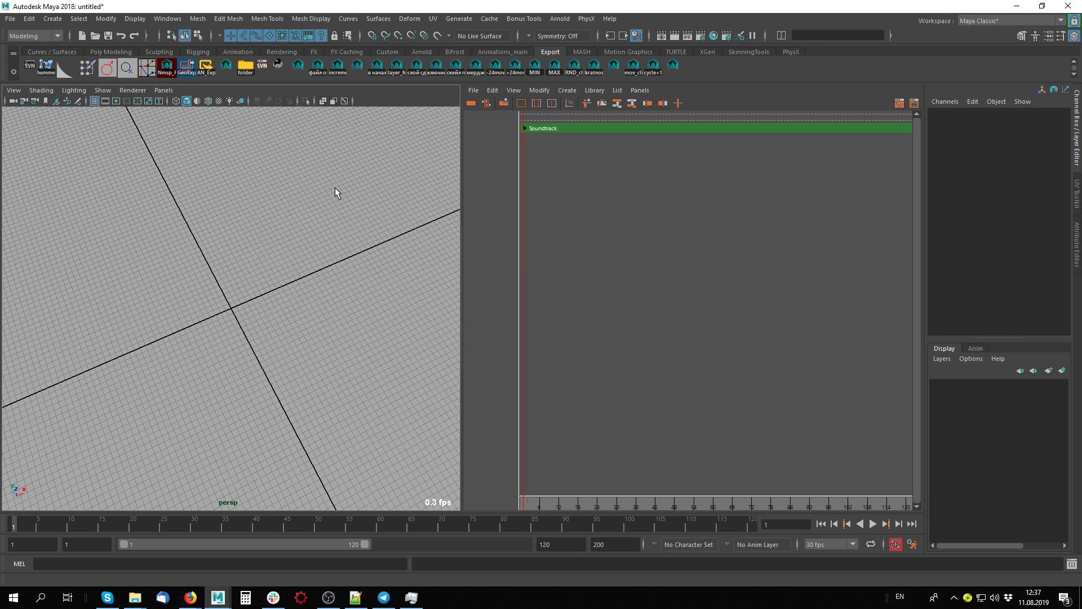
left_click(646, 90)
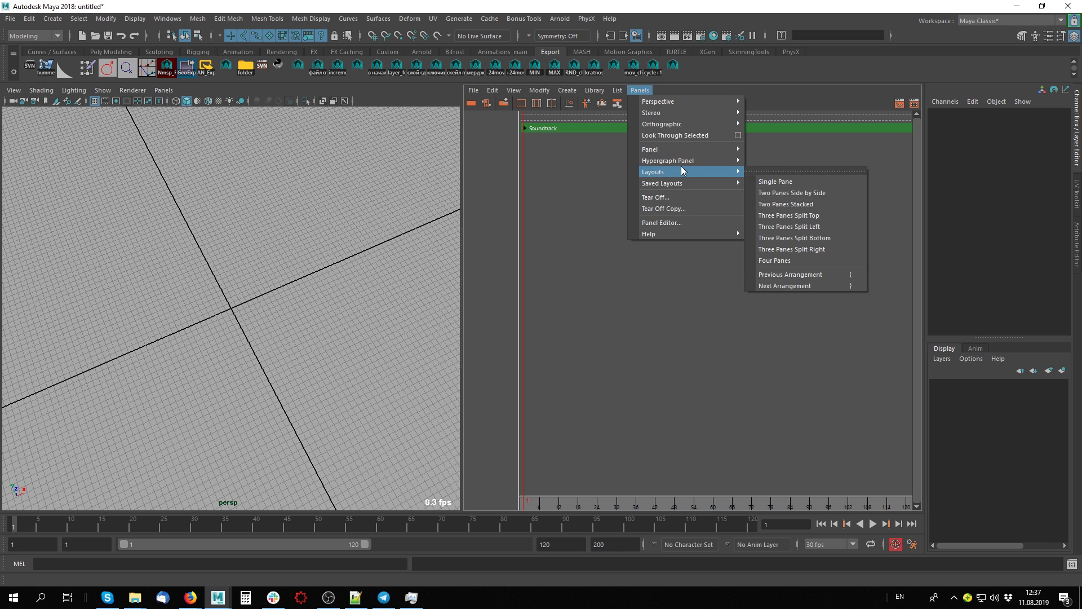
mouse_move(650, 149)
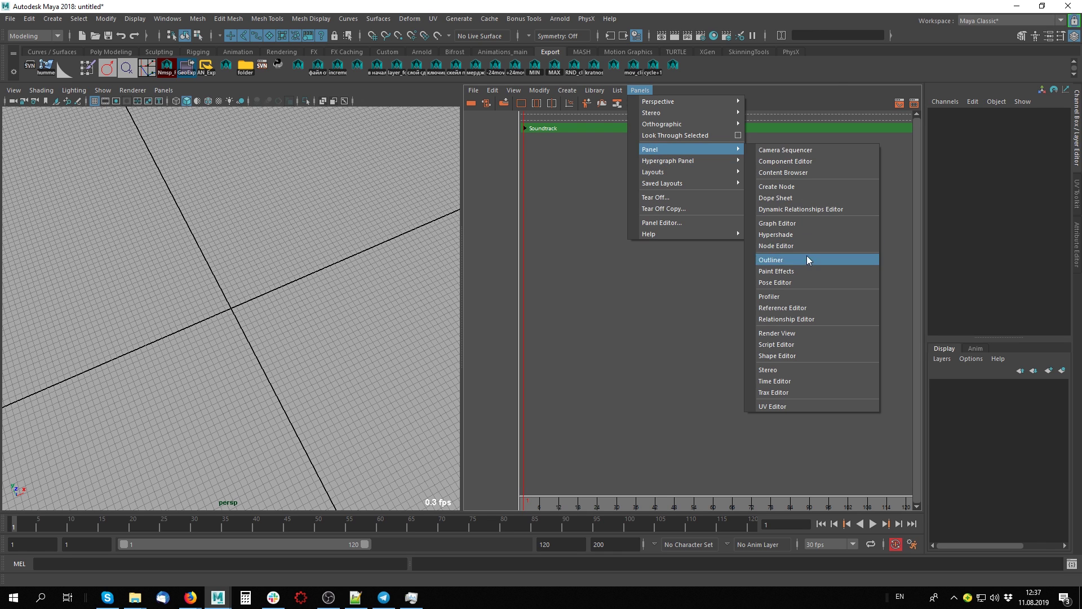
left_click(800, 236)
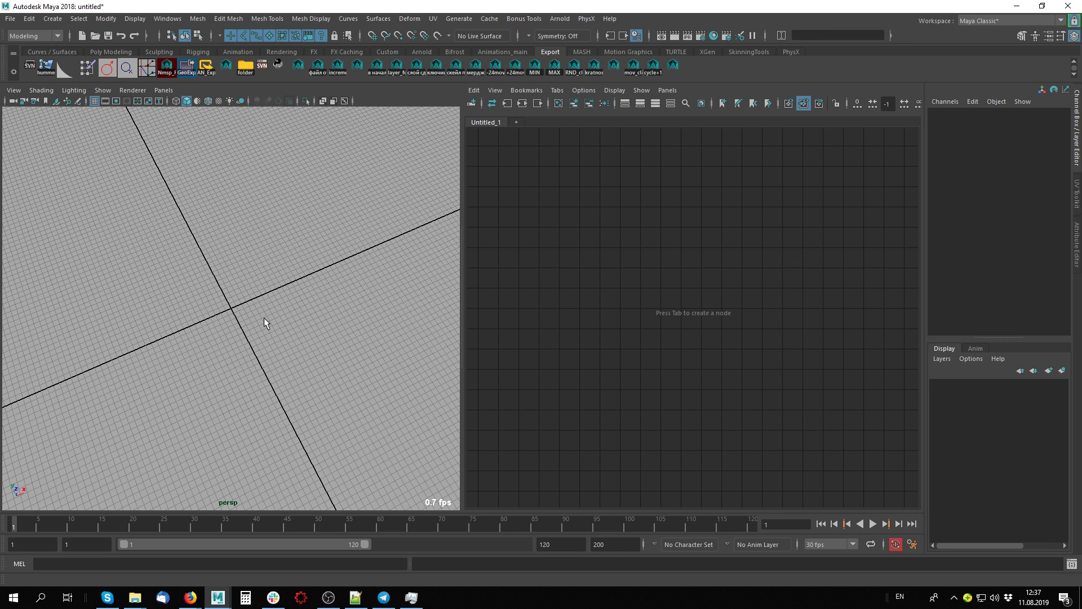
mouse_move(111, 306)
left_mouse_down("alt")
mouse_move(222, 302)
mouse_move(297, 321)
left_mouse_up("alt")
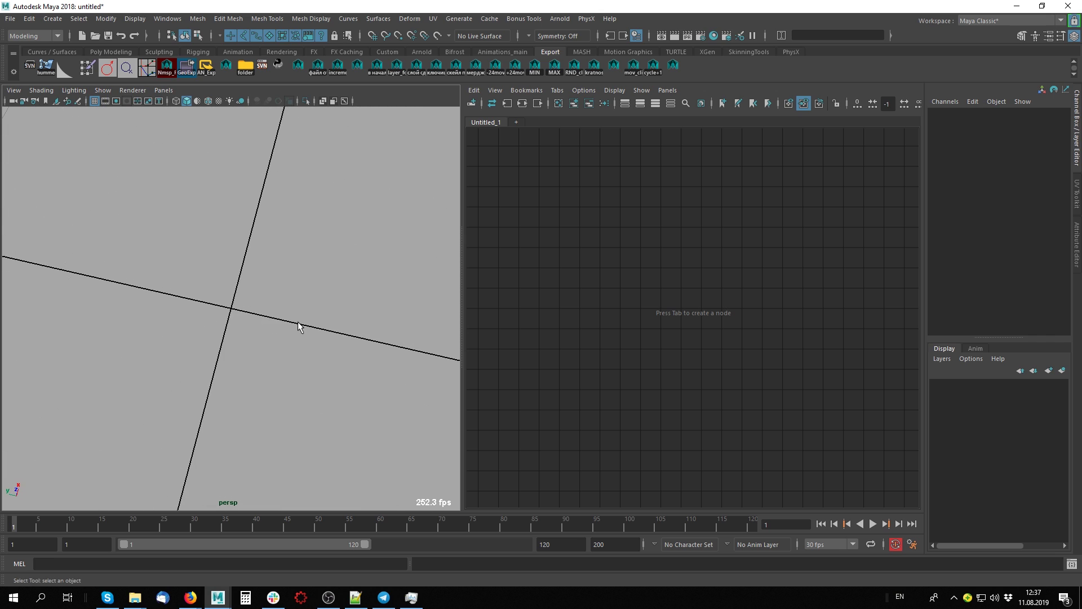
- Zoom in on the origin and drag the pane divider right to widen the perspective view
mouse_move(297, 322)
right_mouse_down("alt")
mouse_move(218, 309)
mouse_move(144, 269)
right_mouse_up("alt")
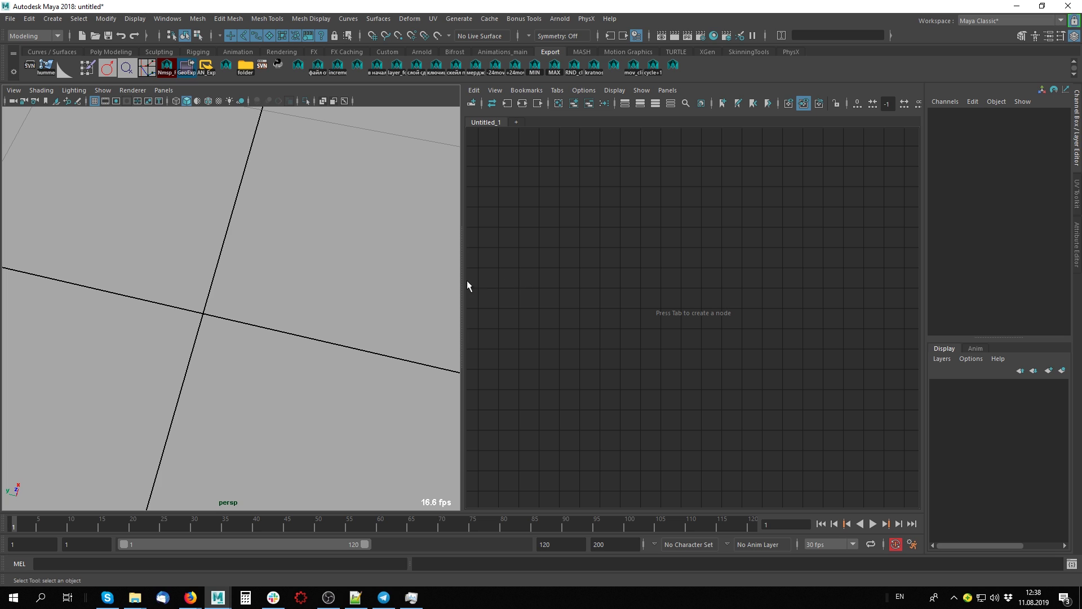
left_click_drag(464, 282, 499, 286)
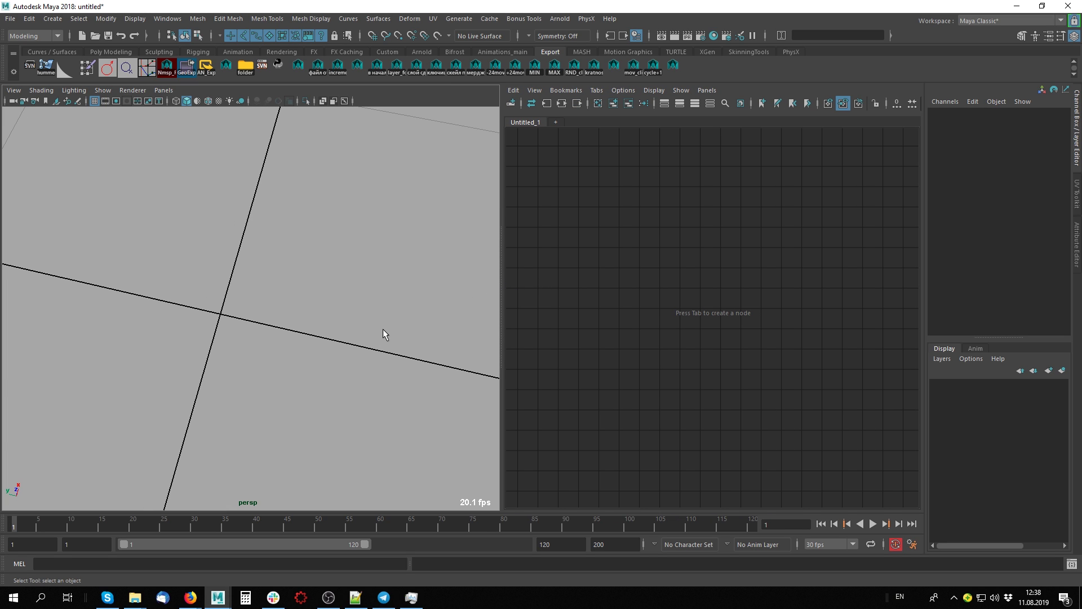
- Create three joints at the origin and slide the newest one along the axis
mouse_move(194, 339)
right_mouse_down("alt")
mouse_move(333, 309)
mouse_move(1, 253)
right_mouse_up("alt")
mouse_move(1, 253)
left_mouse_down("alt")
mouse_move(252, 285)
mouse_move(266, 181)
mouse_move(307, 245)
left_mouse_up("alt")
key("w")
key("ctrl+d")
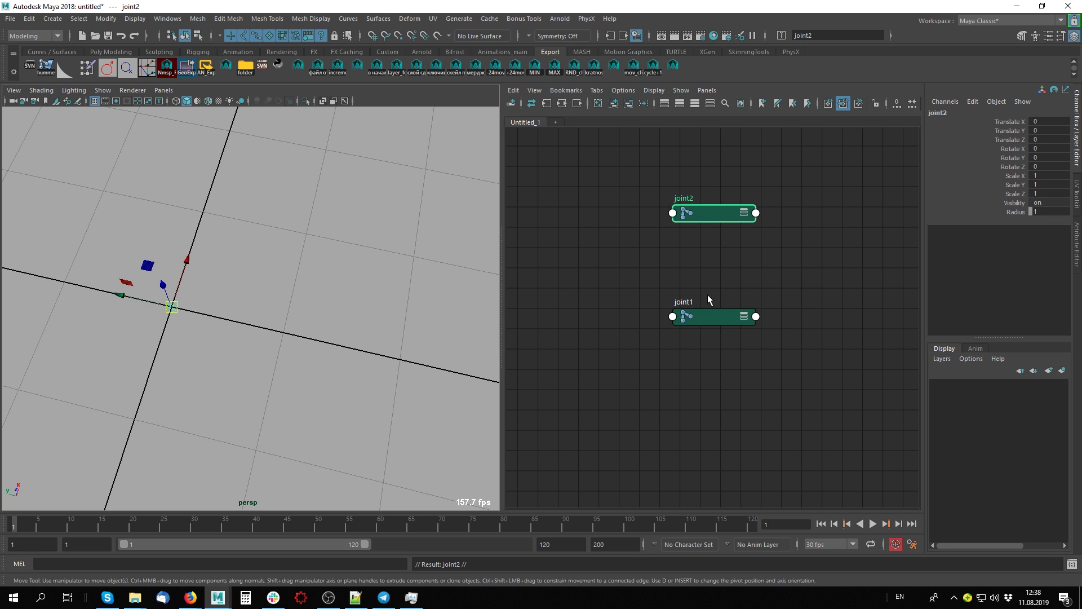
left_click(242, 325)
key("w")
scroll(253, 312, "down", 2)
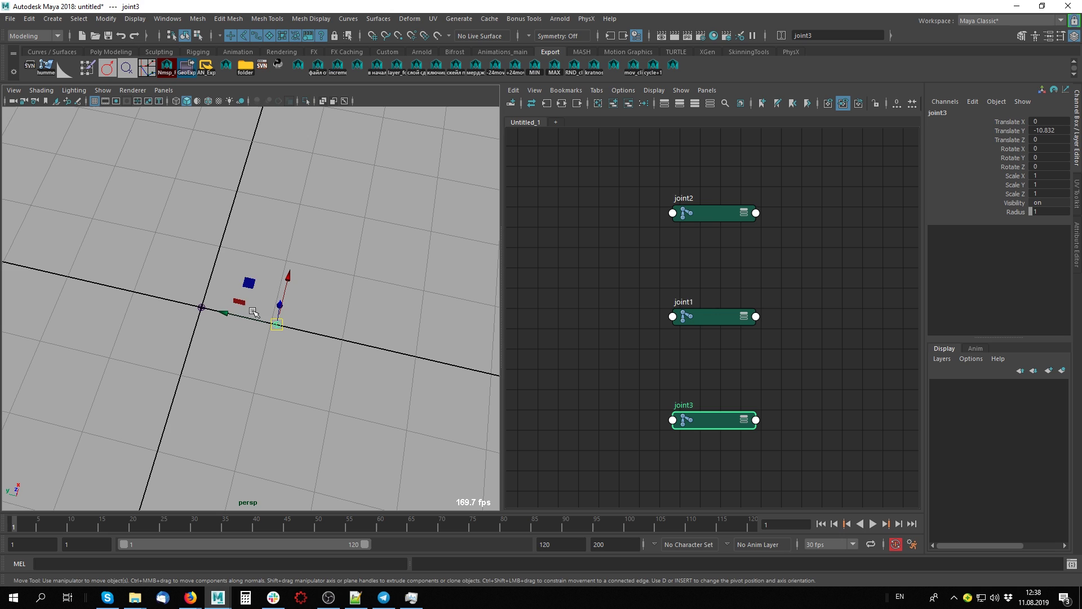
left_click_drag(277, 325, 397, 354)
- Parent joint3 under joint2 and joint2 under joint1
left_click(277, 325, "shift")
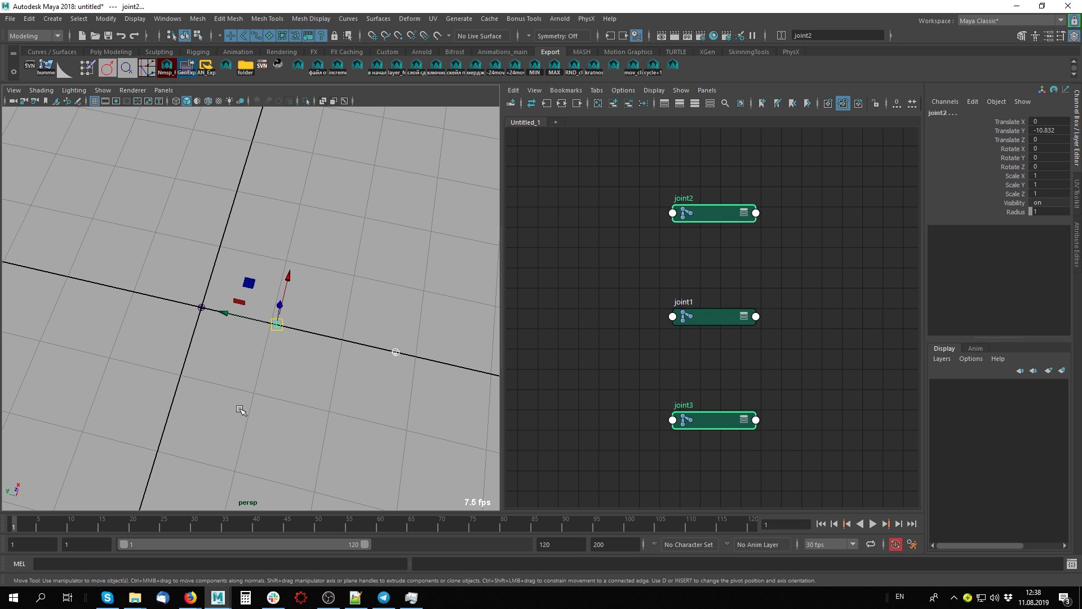
key("p")
left_click(276, 326)
left_click(201, 307, "shift")
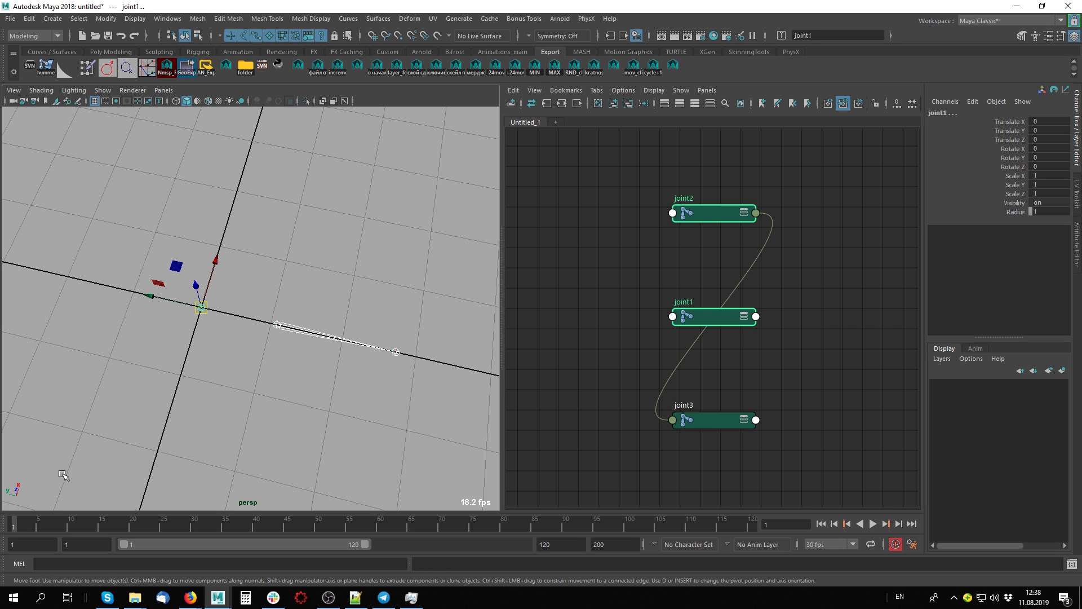
key("p")
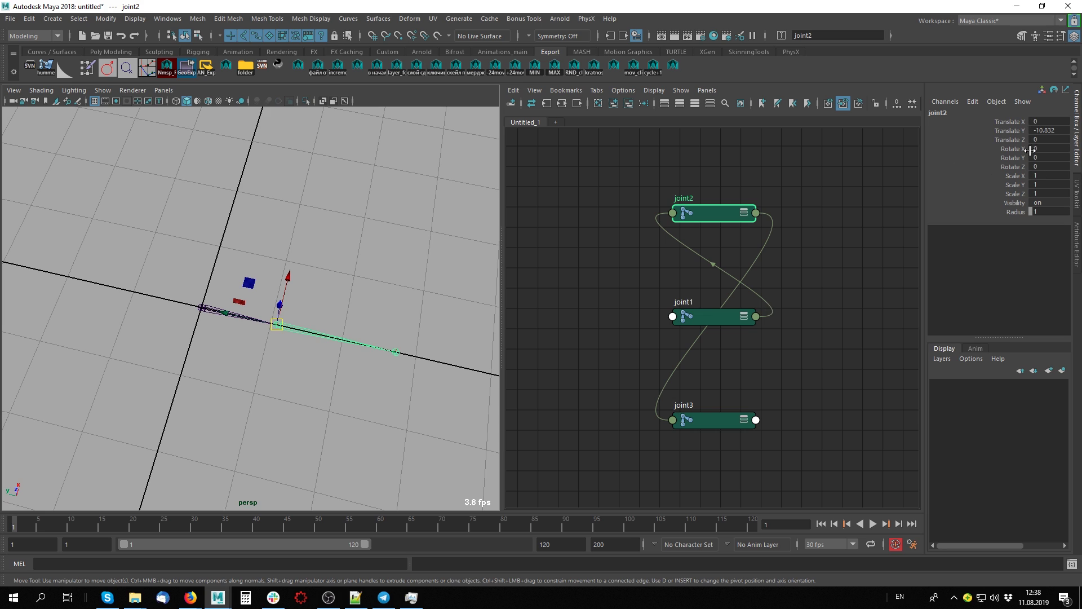
- Set joint2's Translate Y to 20 and joint3's Translate Y to 30
double_click(1051, 130)
type("20")
key("Return")
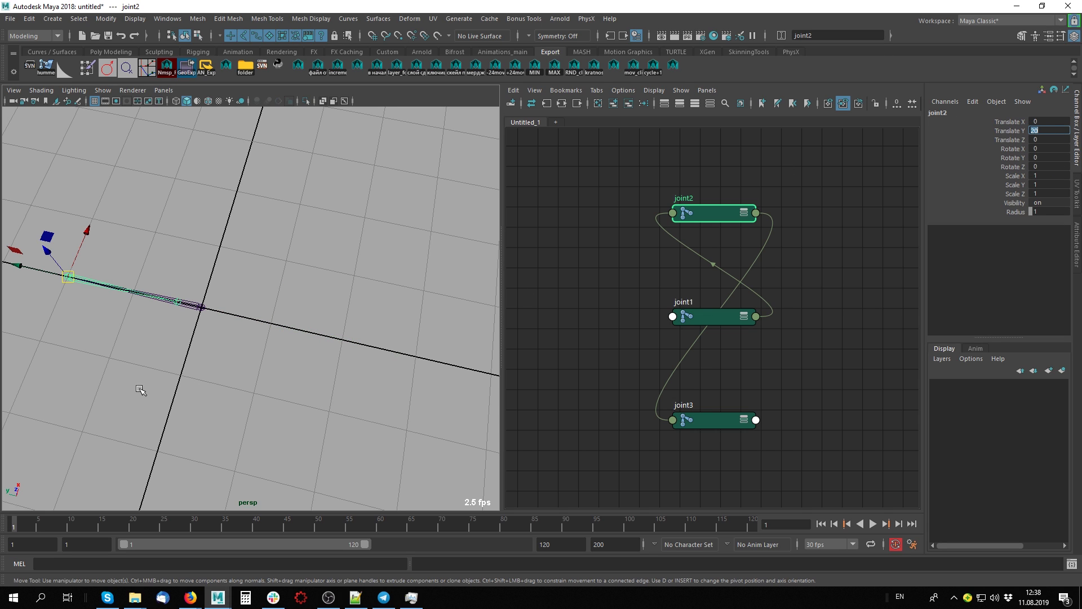
left_click(182, 305)
double_click(1054, 130)
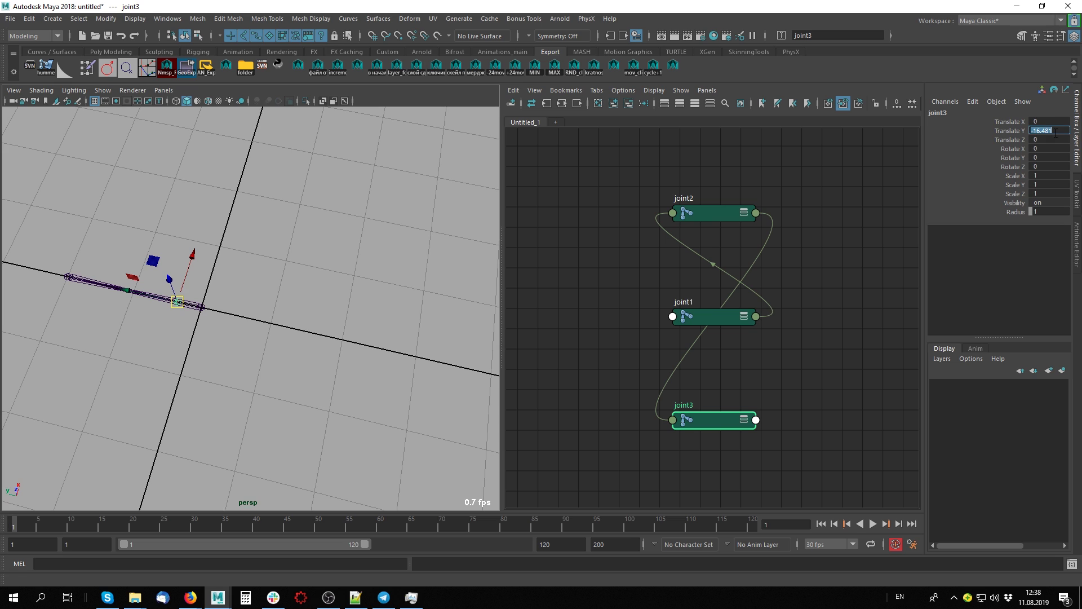
type("30")
key("Return")
- Select joint3 and reset its Translate Y to 0
mouse_move(423, 314)
left_mouse_down("alt")
mouse_move(349, 282)
mouse_move(326, 305)
left_mouse_up("alt")
left_click(266, 357)
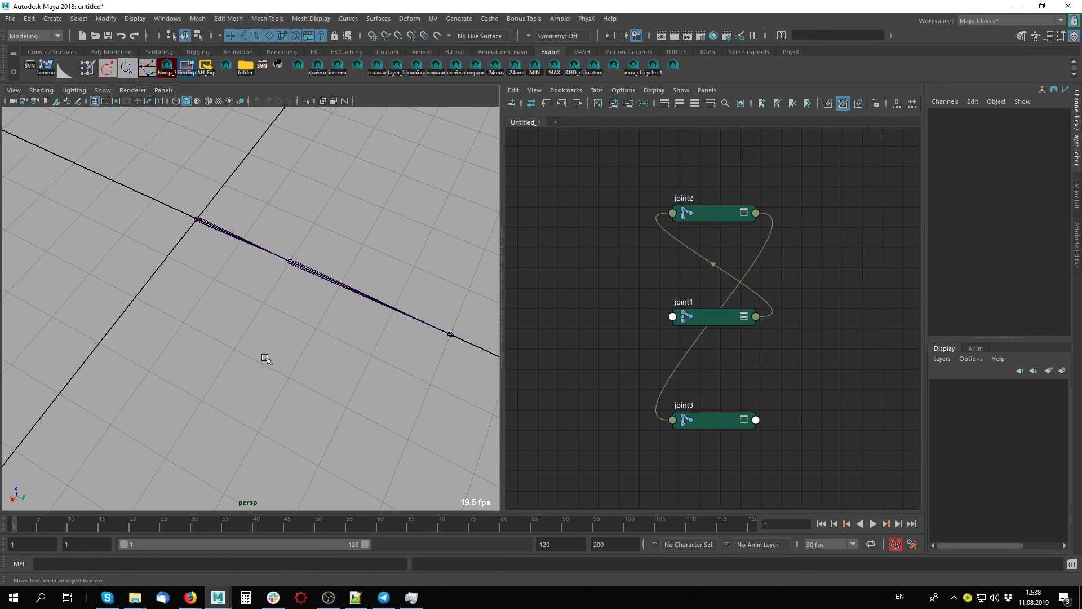
mouse_move(265, 357)
left_mouse_down("alt")
mouse_move(237, 337)
mouse_move(212, 379)
left_mouse_up("alt")
left_click(316, 313)
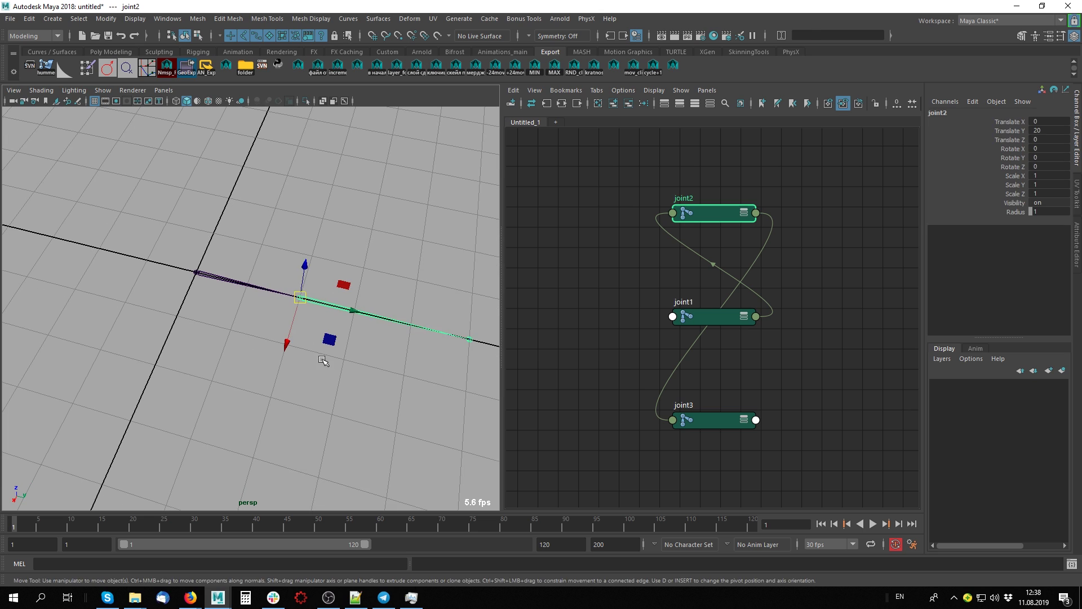
mouse_move(316, 313)
left_mouse_down("alt")
mouse_move(266, 365)
mouse_move(322, 382)
mouse_move(309, 230)
left_mouse_up("alt")
left_click(272, 233, "shift")
left_click(1060, 130)
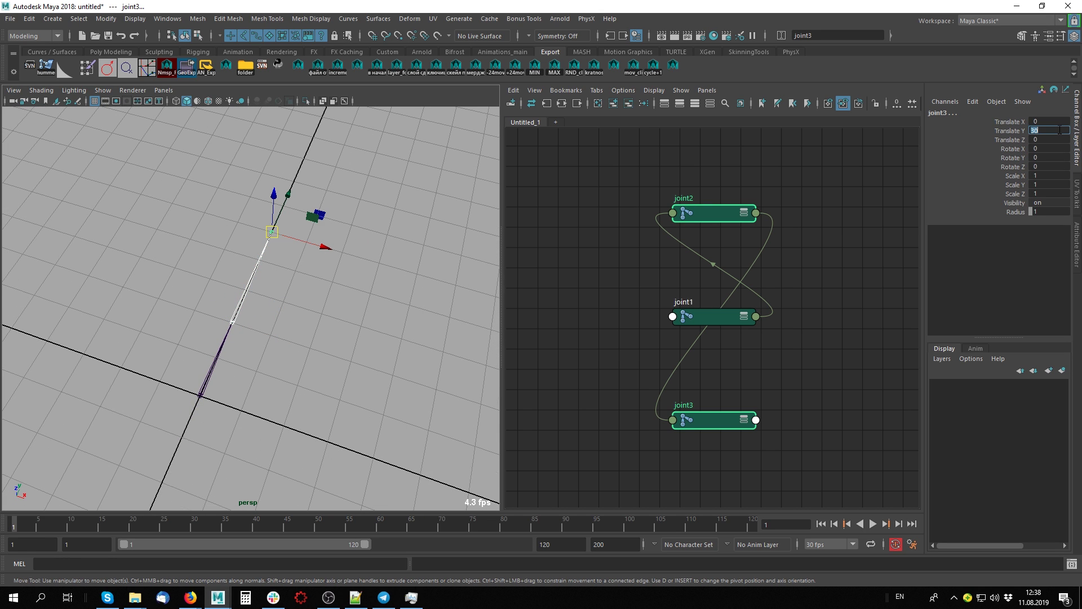
key("Return")
left_click(1035, 122)
- Set joint3's Translate X to 20, then select joint2 with the rotate tool
type("20")
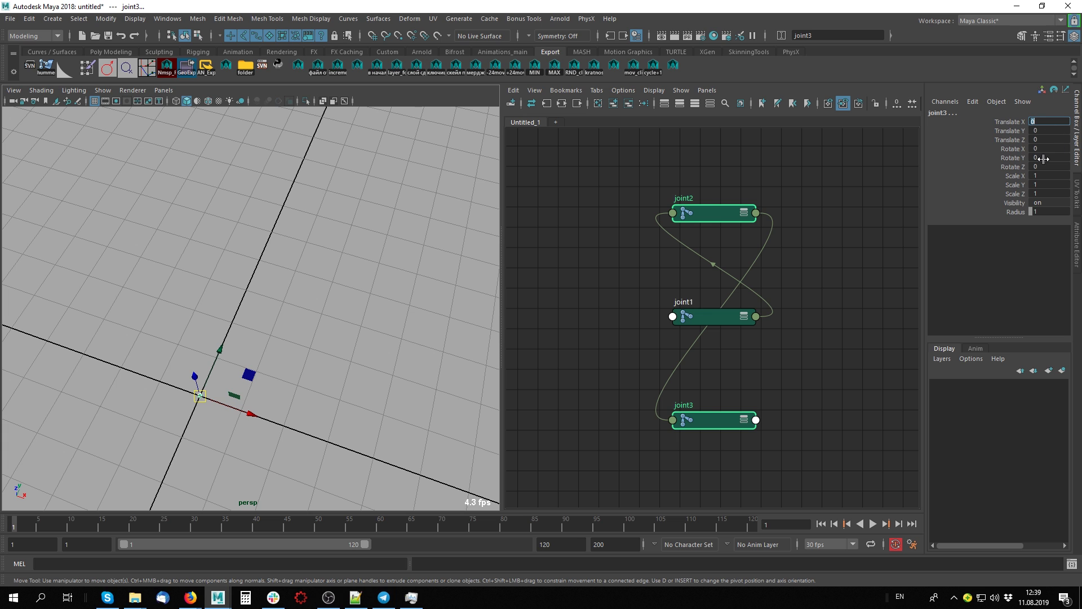
key("Return")
left_click(273, 363)
left_click_drag(273, 362, 418, 244, "alt")
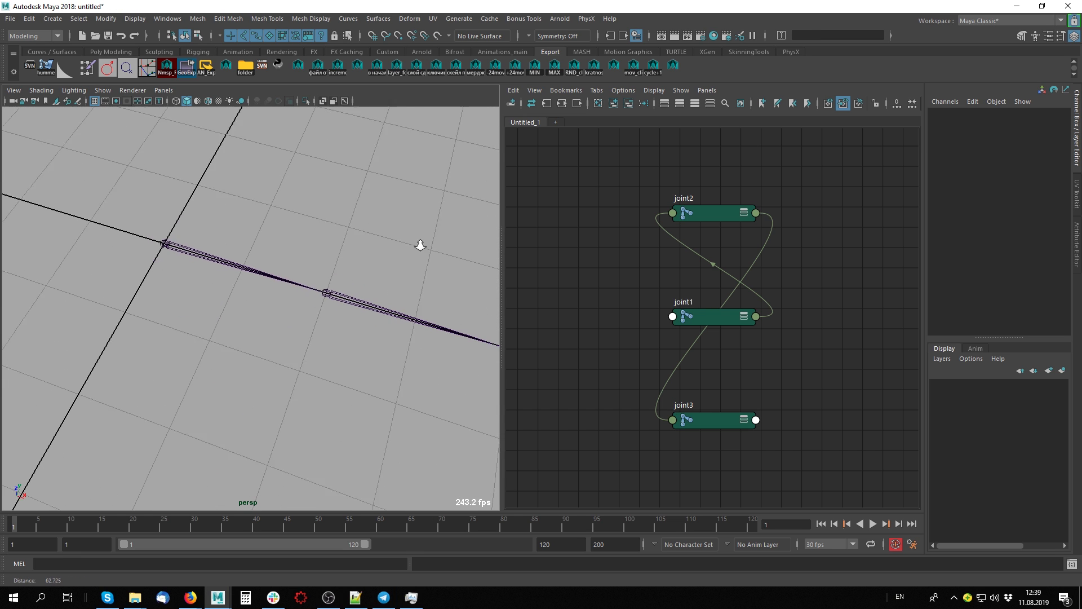
left_click(349, 316)
mouse_move(314, 380)
middle_mouse_down("alt")
mouse_move(244, 362)
mouse_move(316, 372)
middle_mouse_up("alt")
key("Down")
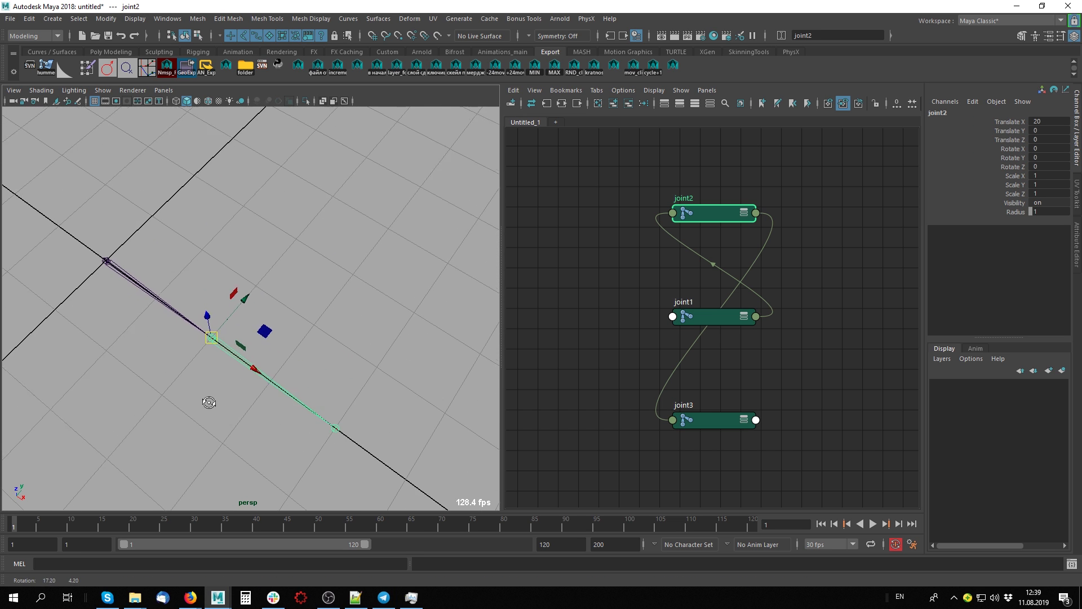
mouse_move(317, 372)
left_mouse_down("alt")
mouse_move(201, 389)
mouse_move(258, 316)
left_mouse_up("alt")
key("e")
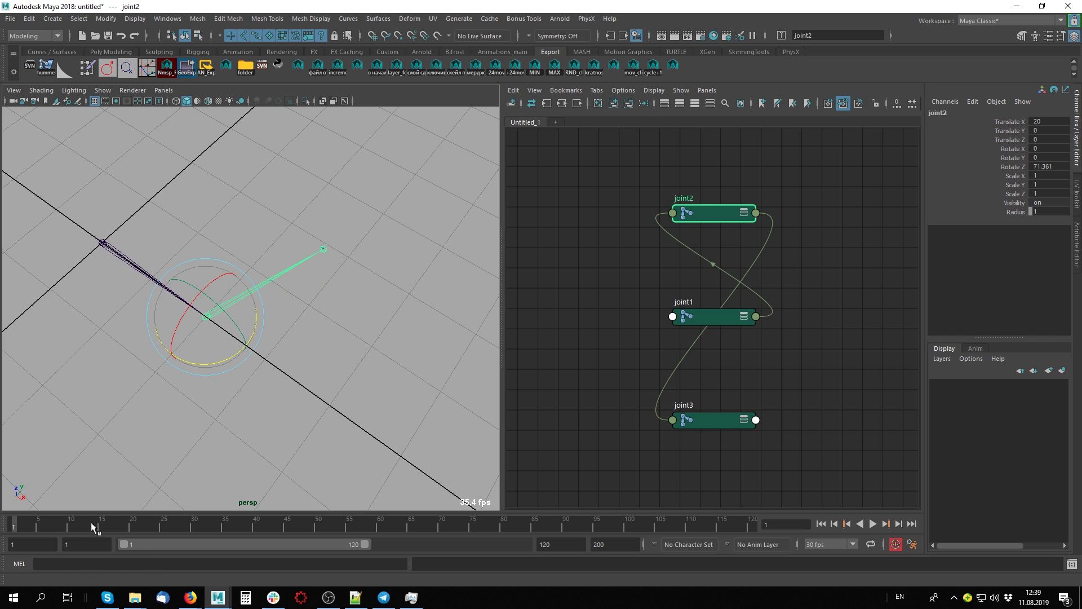
- Set joint2's Preferred Angle Z to 20 in the Attribute Editor
key("ctrl+a")
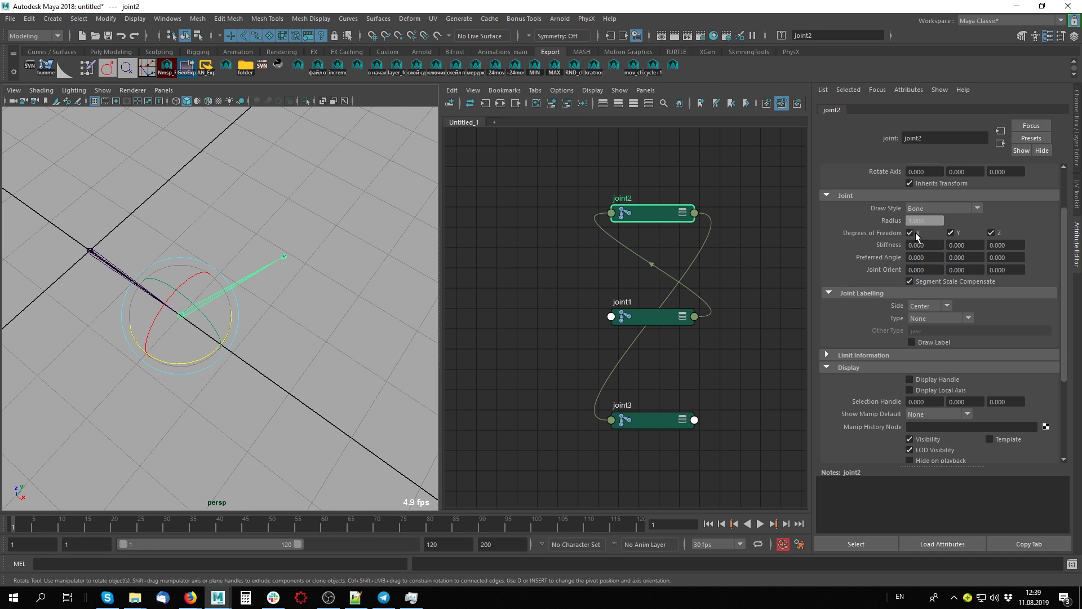
key("ctrl+a")
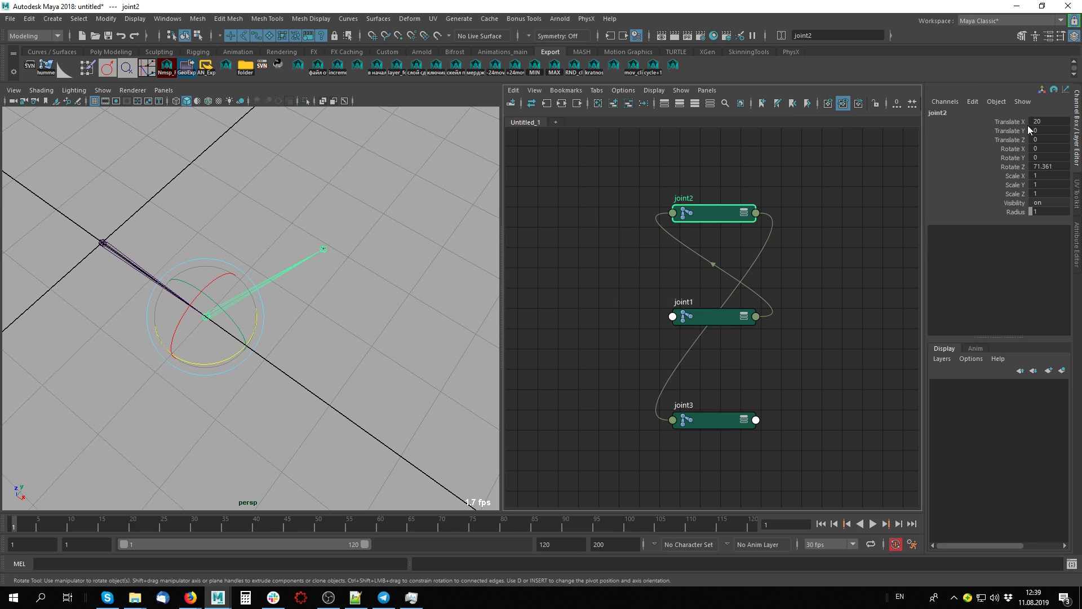
left_click(1026, 165)
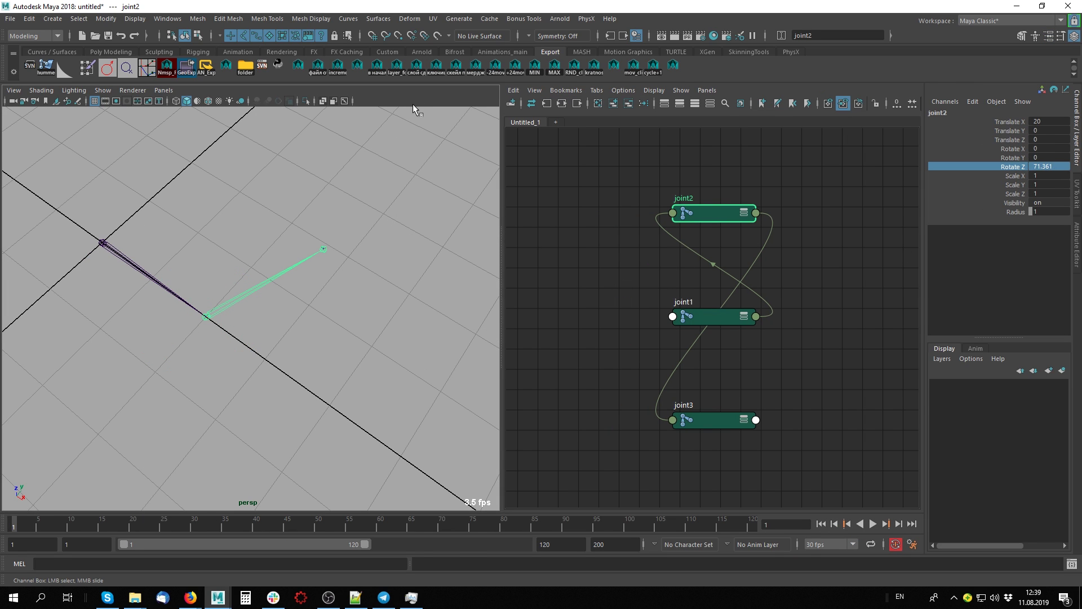
key("ctrl+a")
left_click(993, 259)
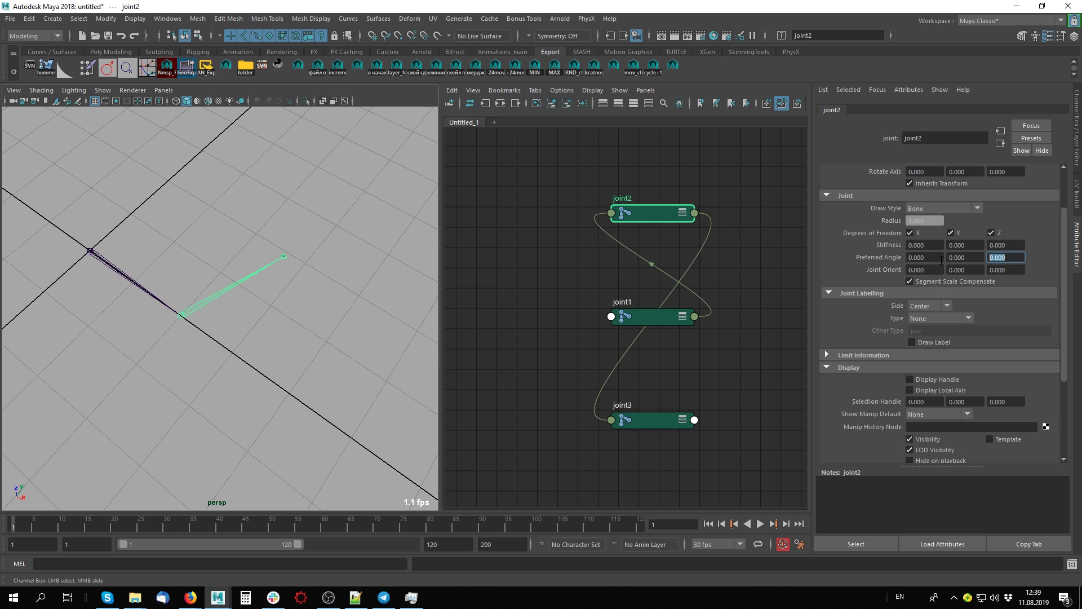
type("20")
key("Return")
key("ctrl+a")
- Reset joint2's Rotate Z to 0 so the chain lies straight
left_click(264, 367)
mouse_move(265, 366)
left_mouse_down("alt")
mouse_move(358, 333)
mouse_move(321, 317)
mouse_move(324, 345)
left_mouse_up("alt")
left_click(276, 288)
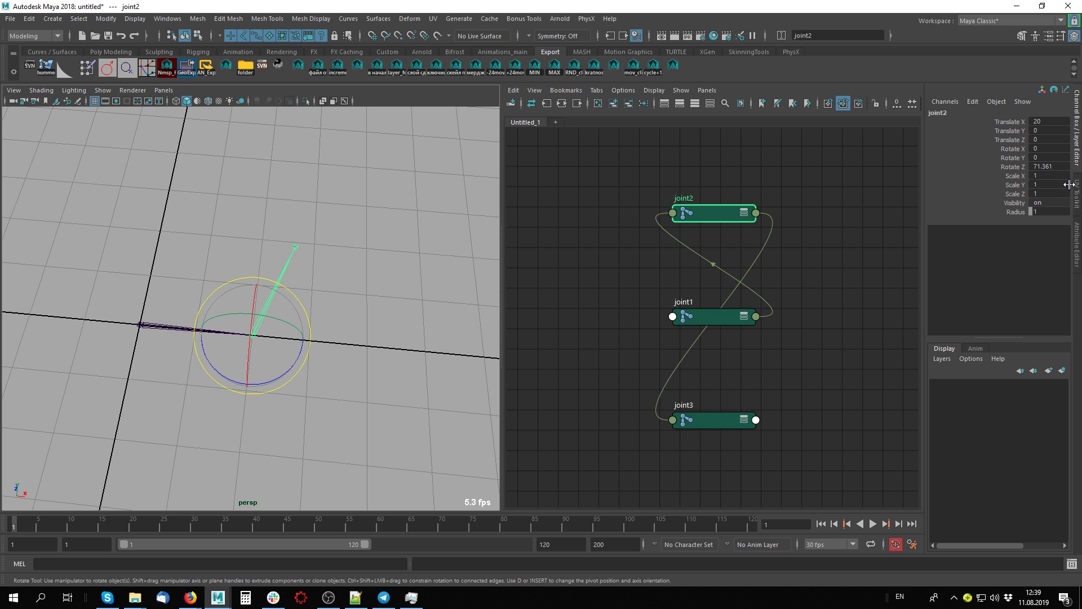
left_click(1048, 166)
type("0")
key("Return")
left_click(268, 259)
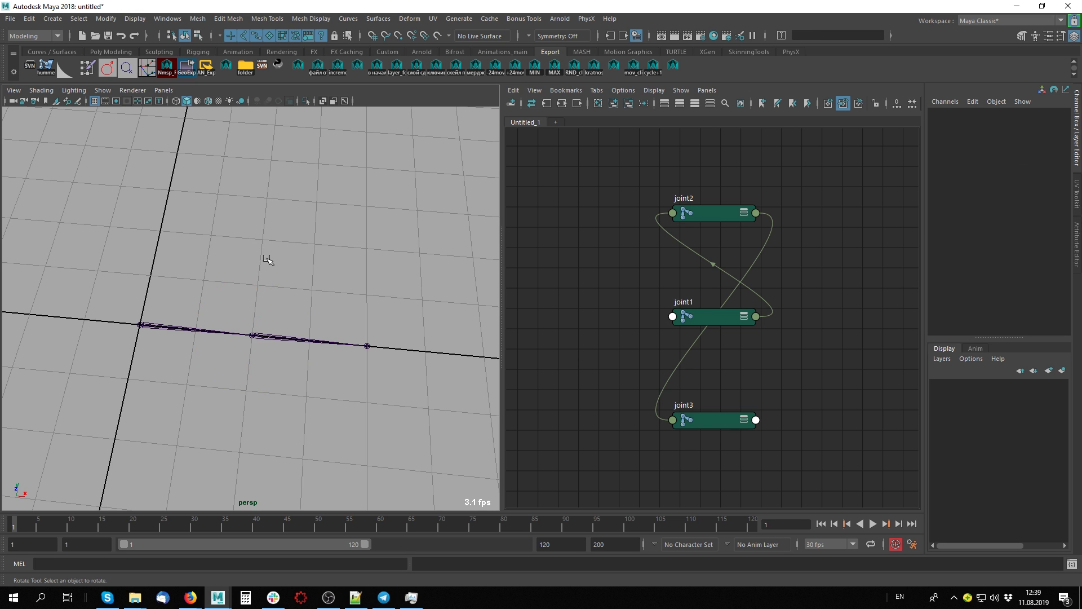
left_click_drag(268, 259, 370, 297, "alt")
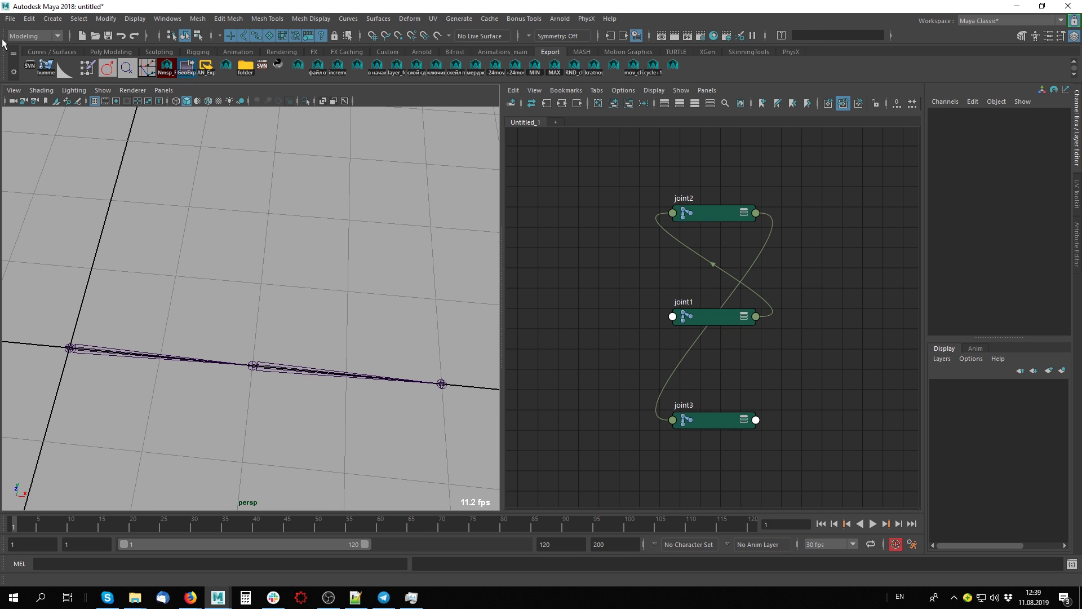
left_click(32, 36)
- Create ikHandle1 from joint1 to the end joint and drag it along X to bend the chain
left_click(23, 60)
left_click(230, 18)
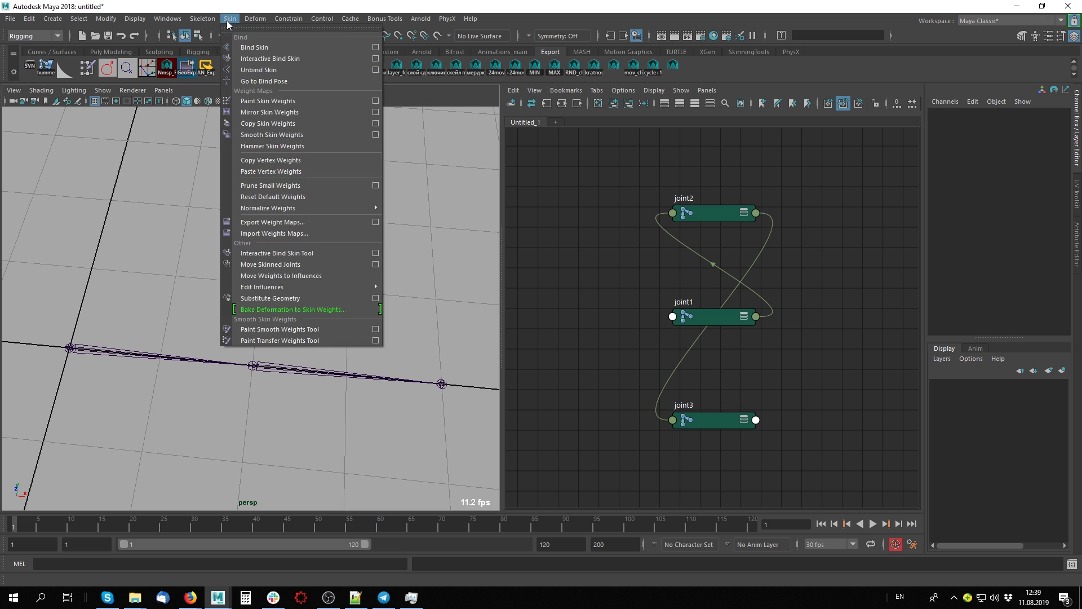
left_click(240, 156)
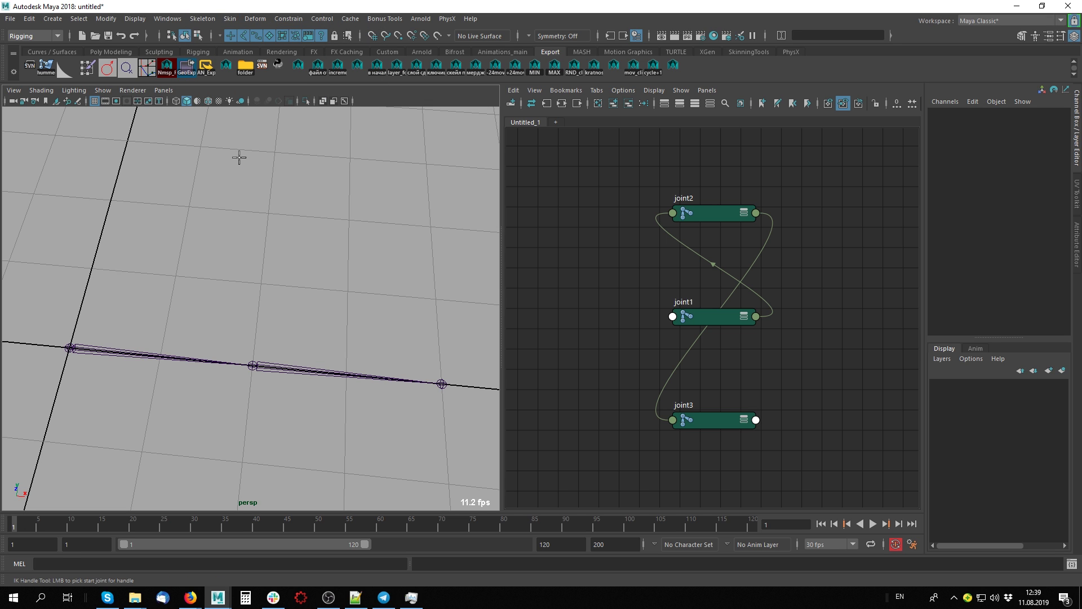
left_click(70, 347)
left_click(441, 384)
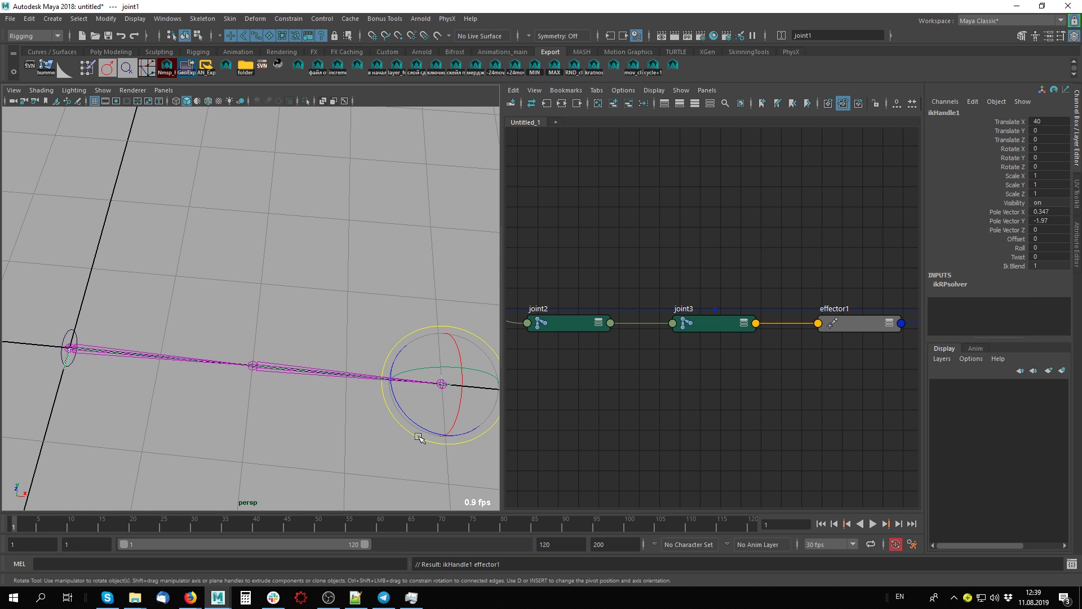
mouse_move(441, 384)
left_mouse_down("alt")
mouse_move(327, 387)
mouse_move(344, 360)
left_mouse_up("alt")
key("w")
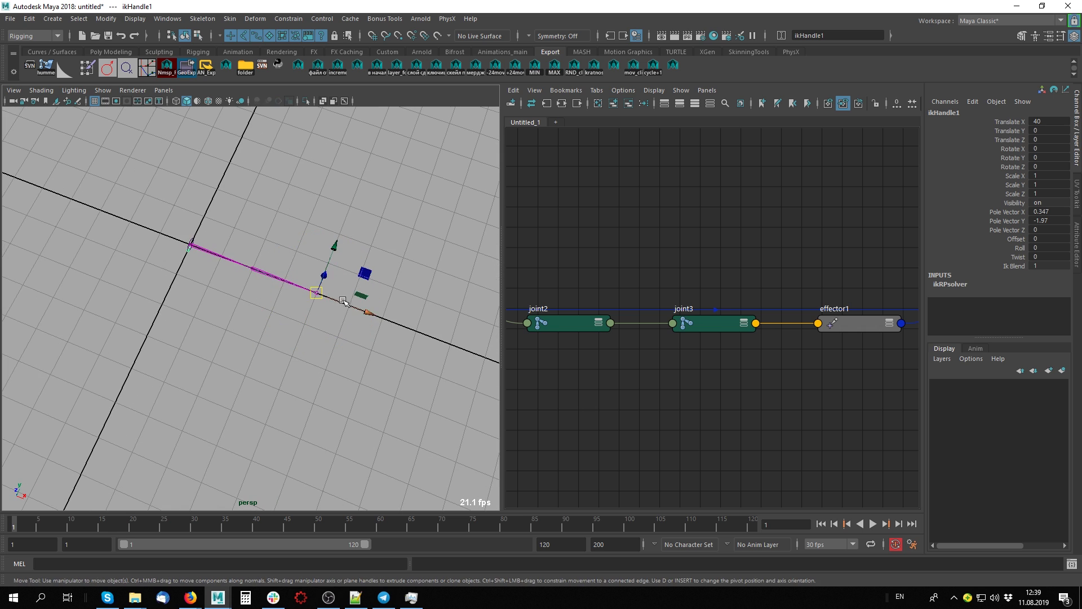
mouse_move(360, 311)
left_mouse_down()
mouse_move(374, 303)
mouse_move(346, 289)
mouse_move(329, 430)
left_mouse_up()
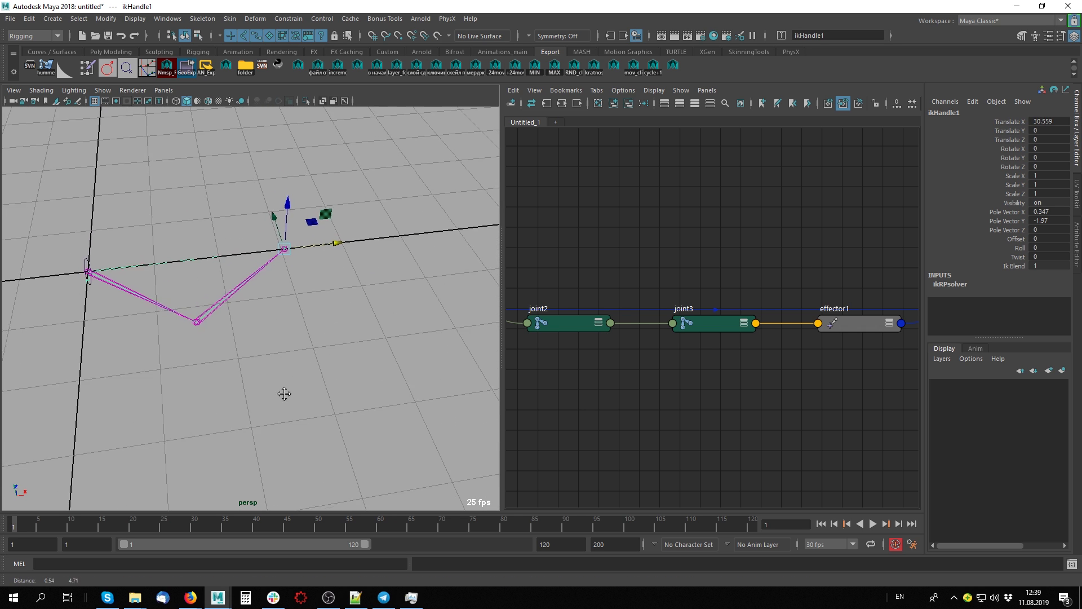
- Create a locator at the IK handle and scale its Local Scale up to 4.4
key("ctrl+l")
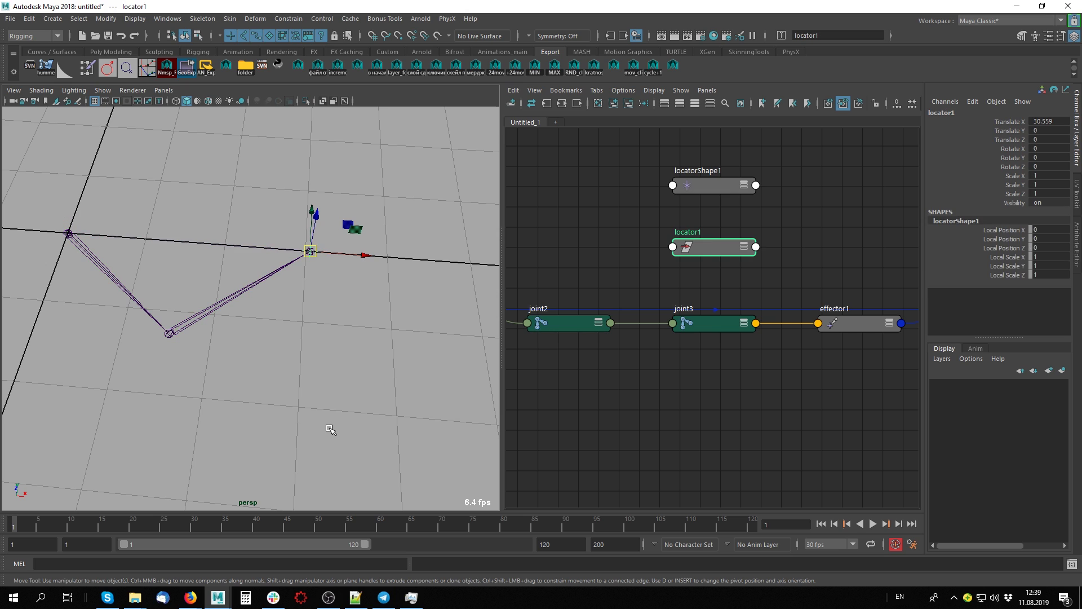
left_click_drag(1014, 124, 1014, 140)
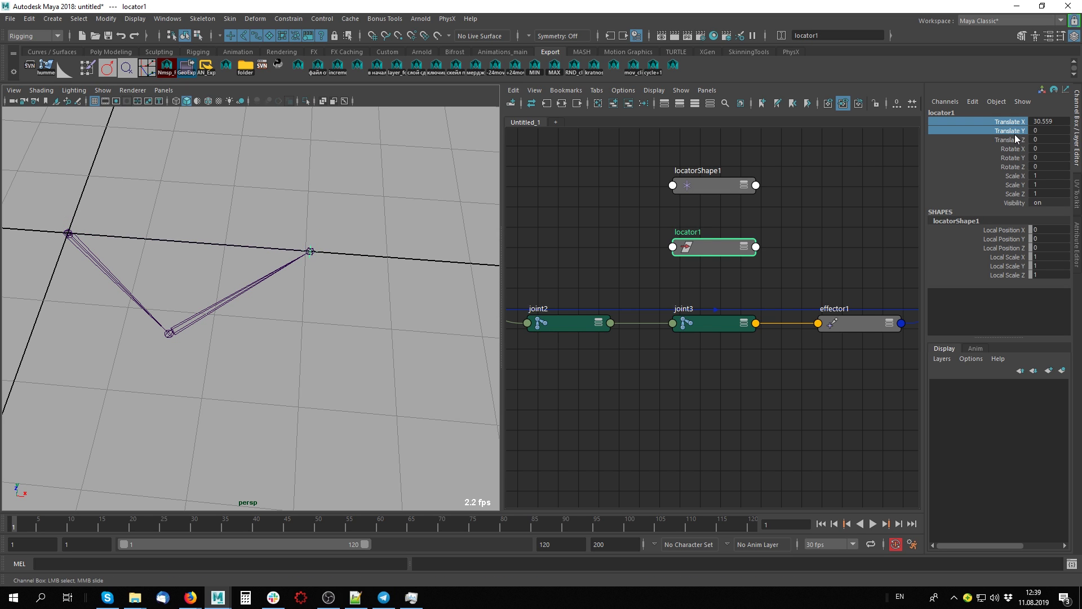
left_click(1009, 247)
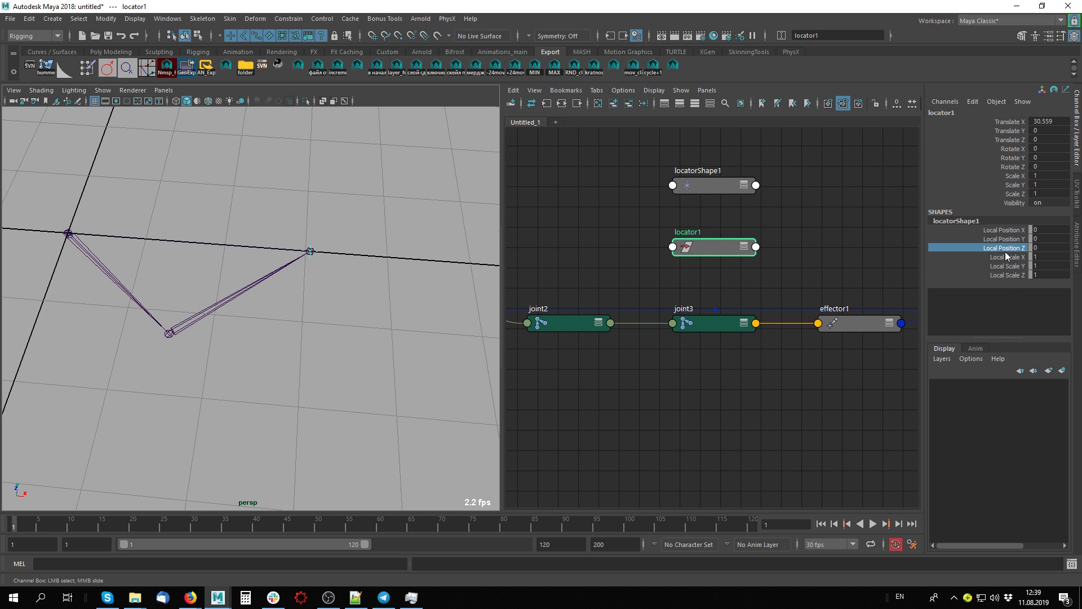
left_click_drag(1009, 257, 1007, 283)
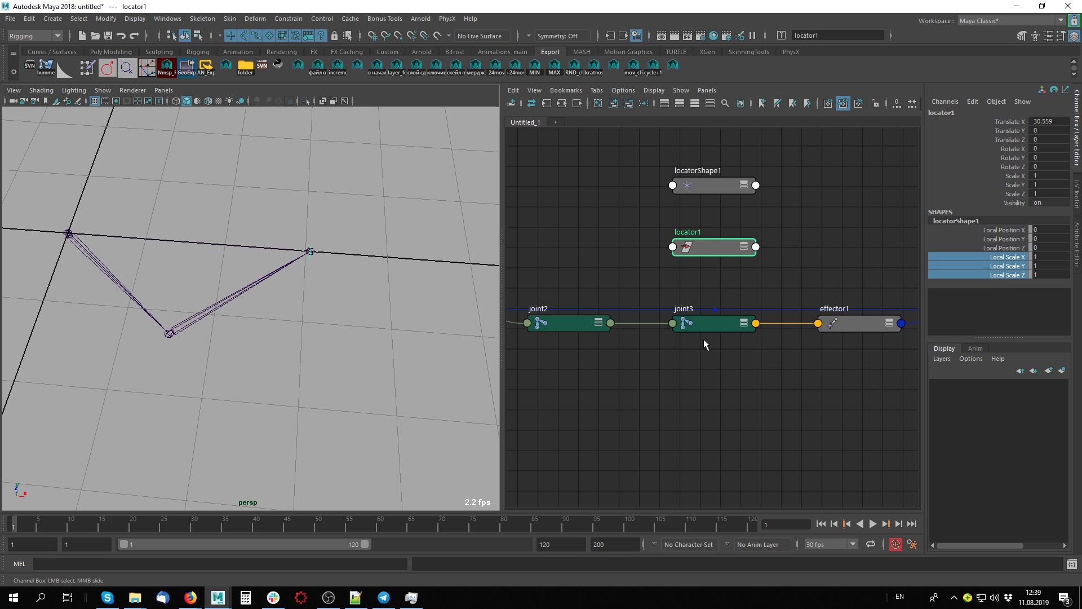
left_click_drag(372, 340, 324, 355, "alt")
middle_click_drag(324, 355, 330, 369)
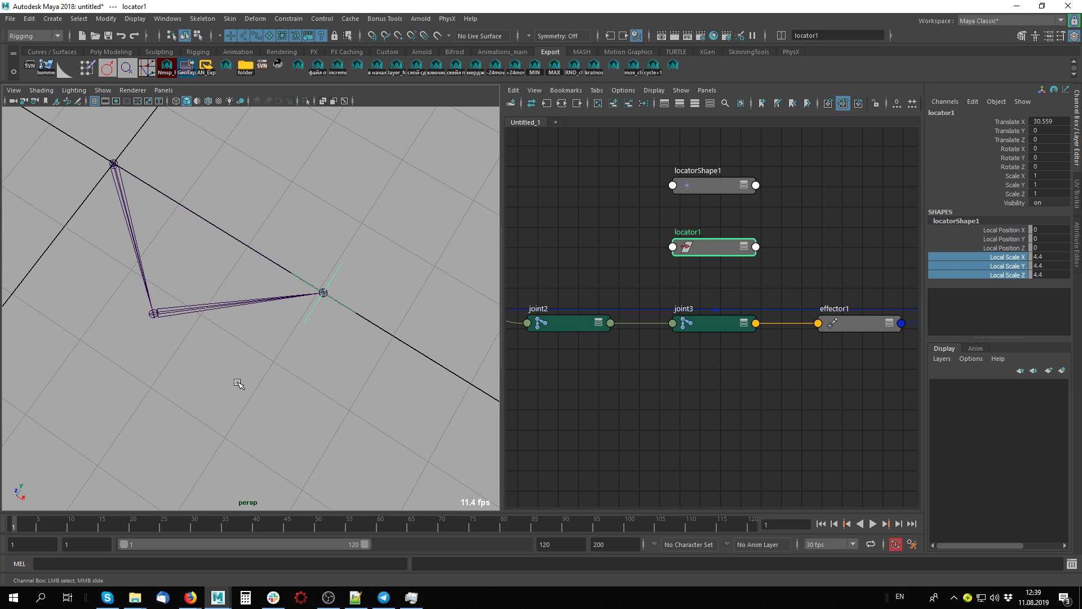
left_click_drag(236, 379, 288, 367, "alt")
- Duplicate it as locator2 below-left of the chain and pole-vector constrain ikHandle1 to it
key("w")
key("ctrl+d")
middle_click_drag(417, 276, 237, 358)
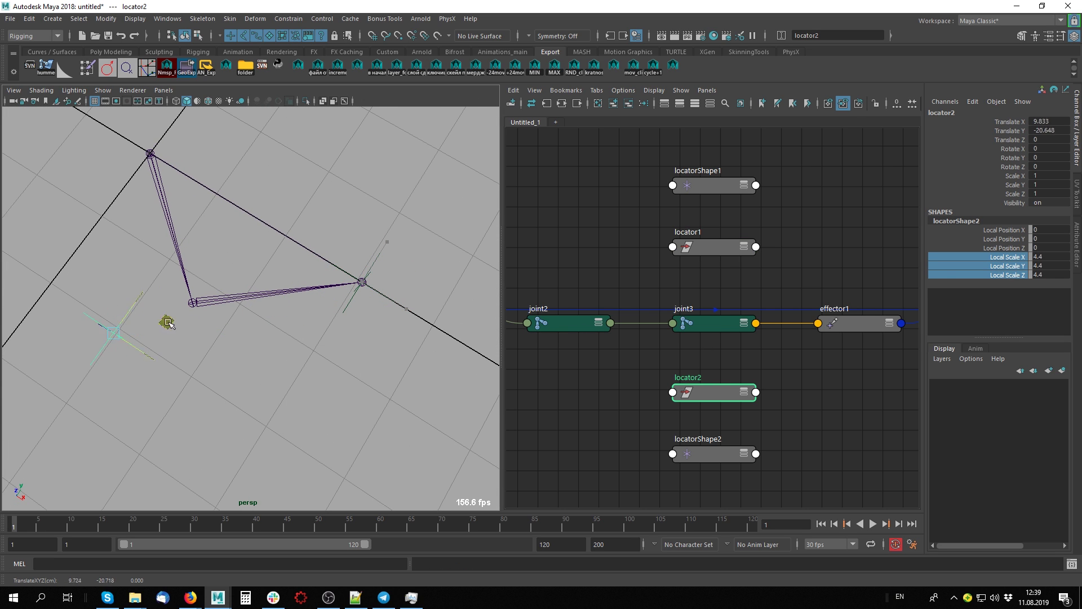
left_click(366, 347)
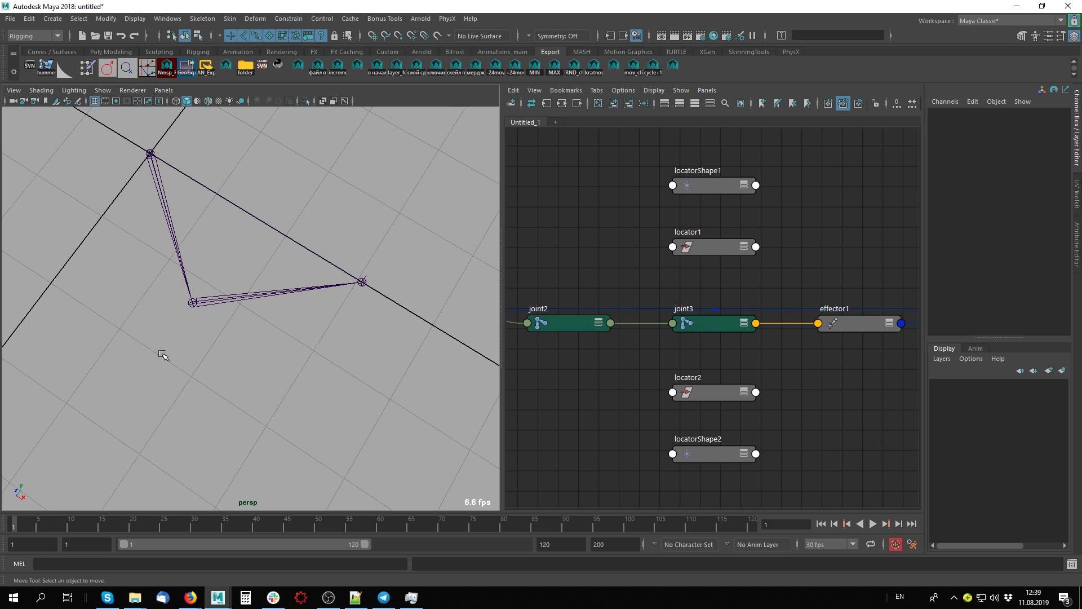
left_click(125, 373)
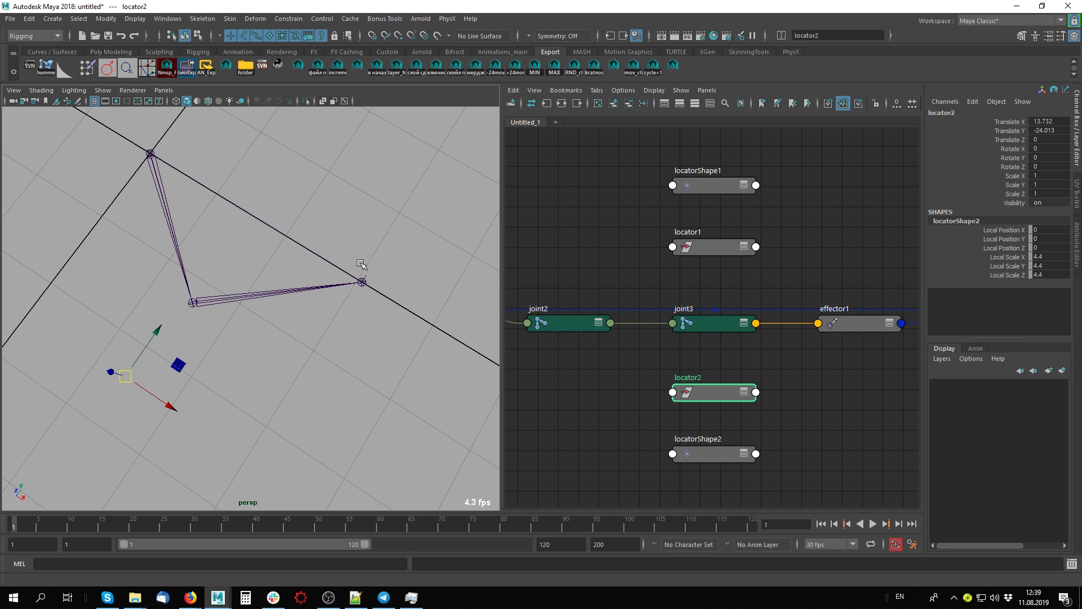
left_click(361, 265)
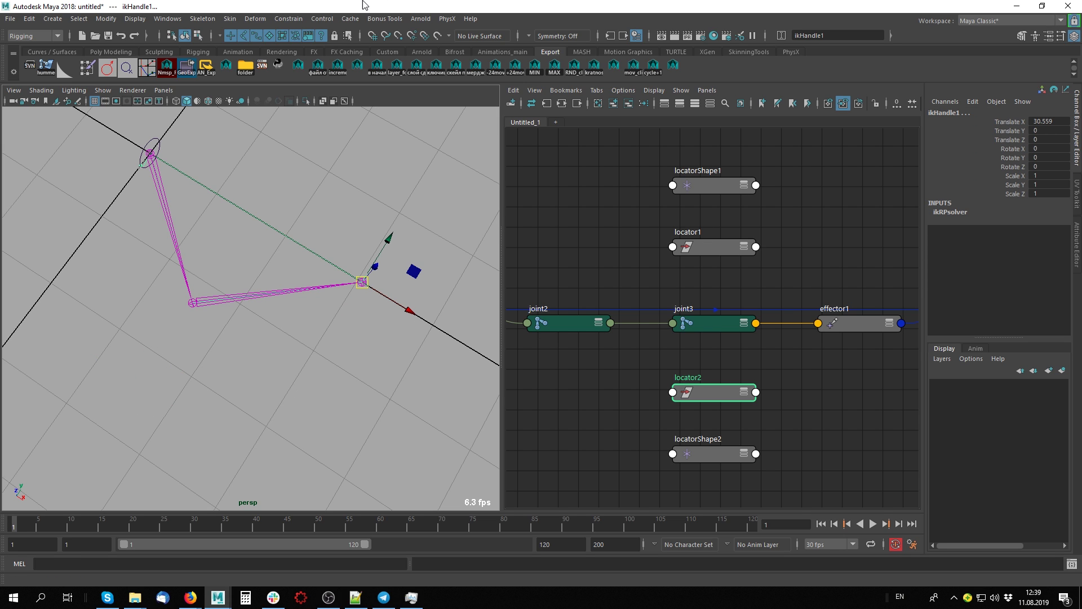
left_click(292, 20)
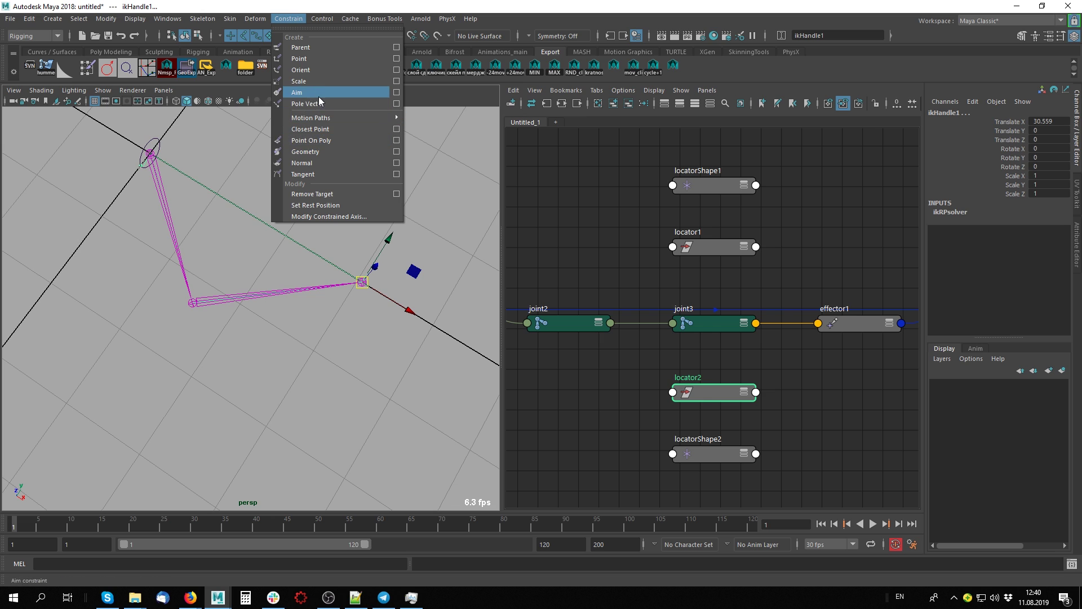
left_click(320, 104)
left_click(366, 246)
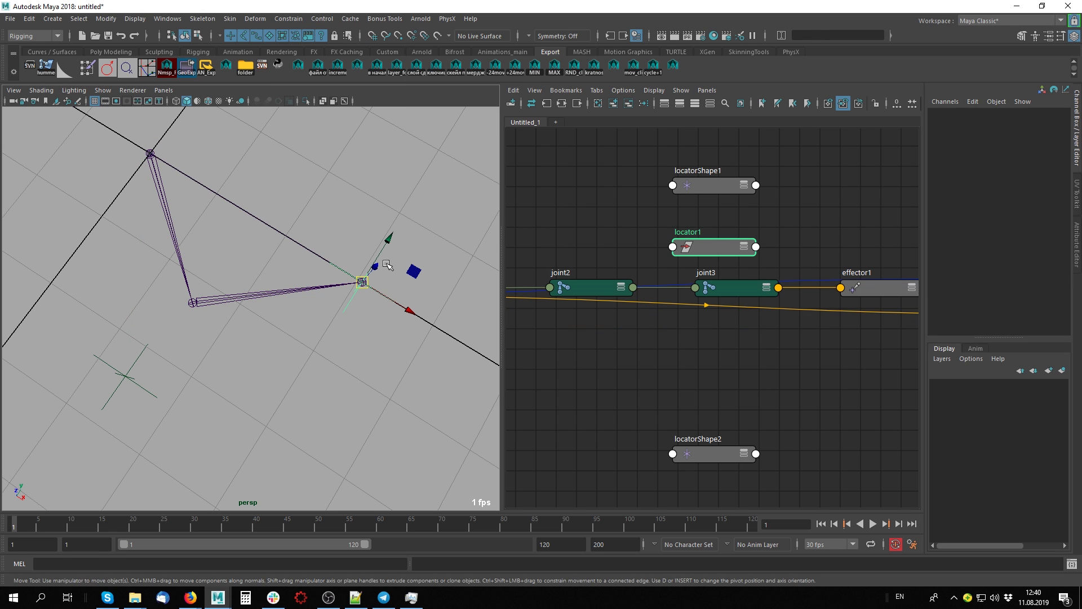
left_click(361, 277)
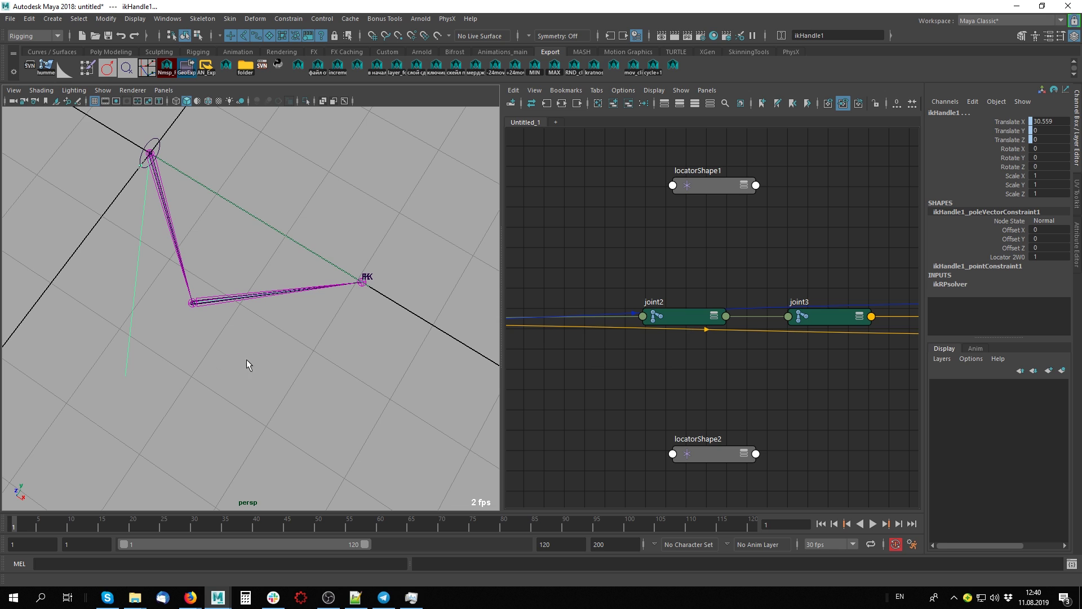
left_click(360, 342)
mouse_move(277, 364)
left_mouse_down("alt")
mouse_move(292, 356)
mouse_move(269, 334)
left_mouse_up("alt")
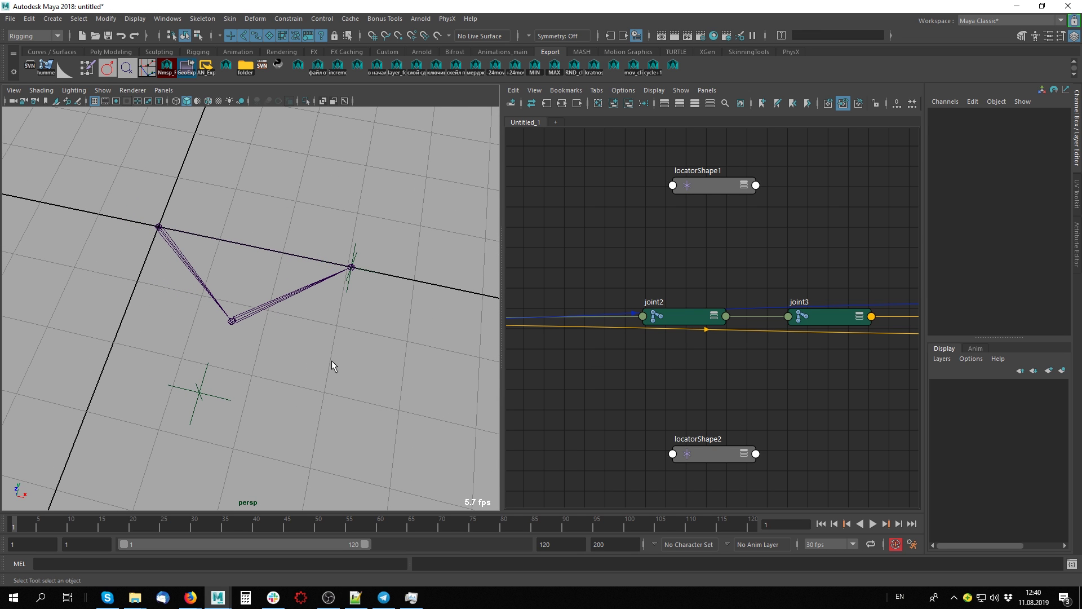
- Return focus to Maya and select locator1 to check its Translate X of 30.559
left_click(805, 586)
left_click(566, 488)
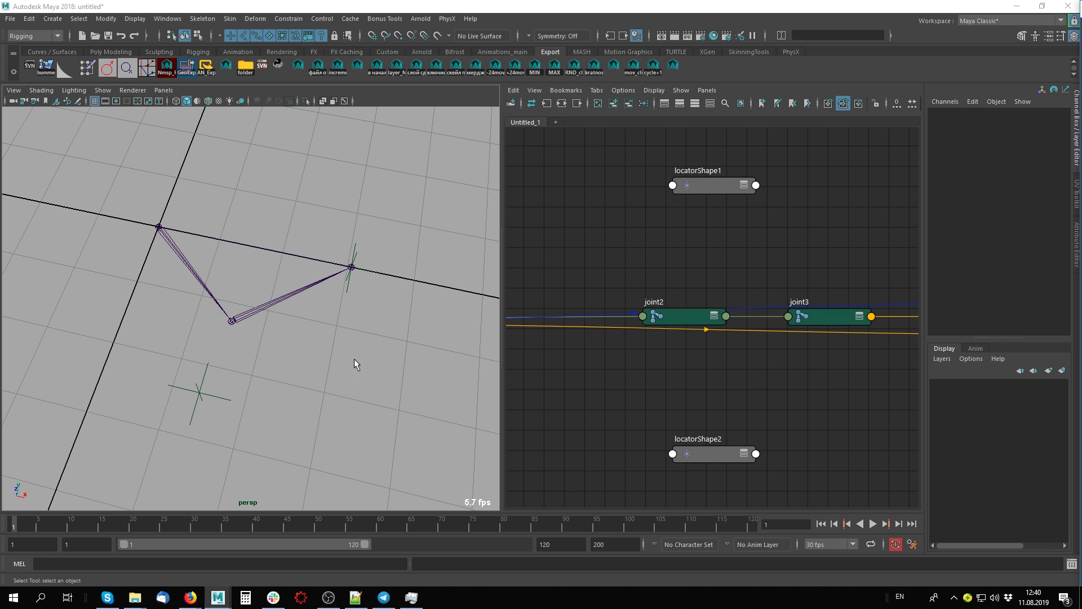
left_click_drag(354, 358, 313, 319, "alt")
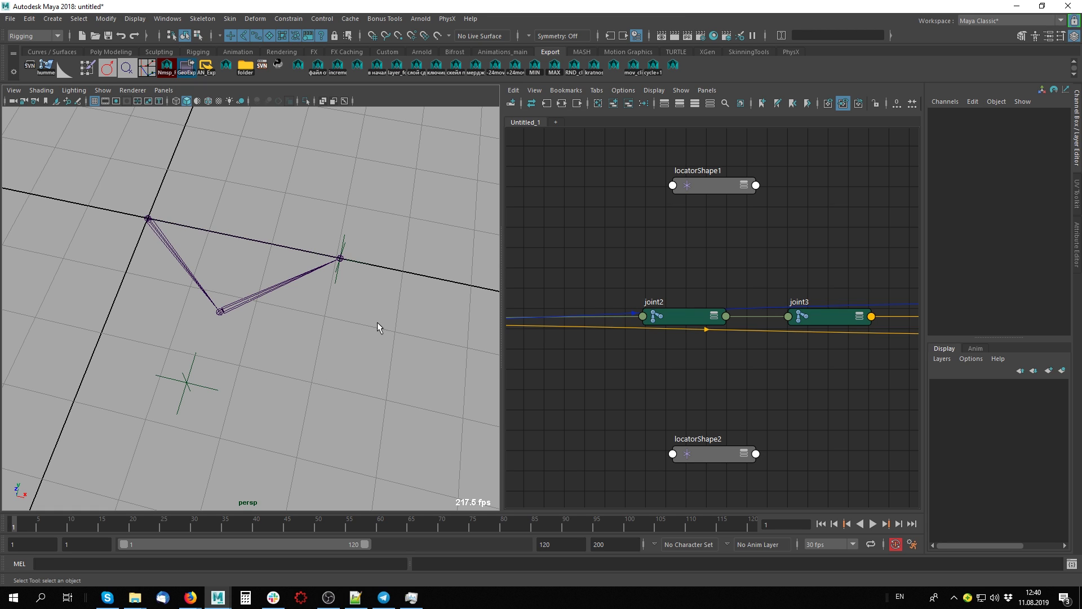
left_click(336, 276)
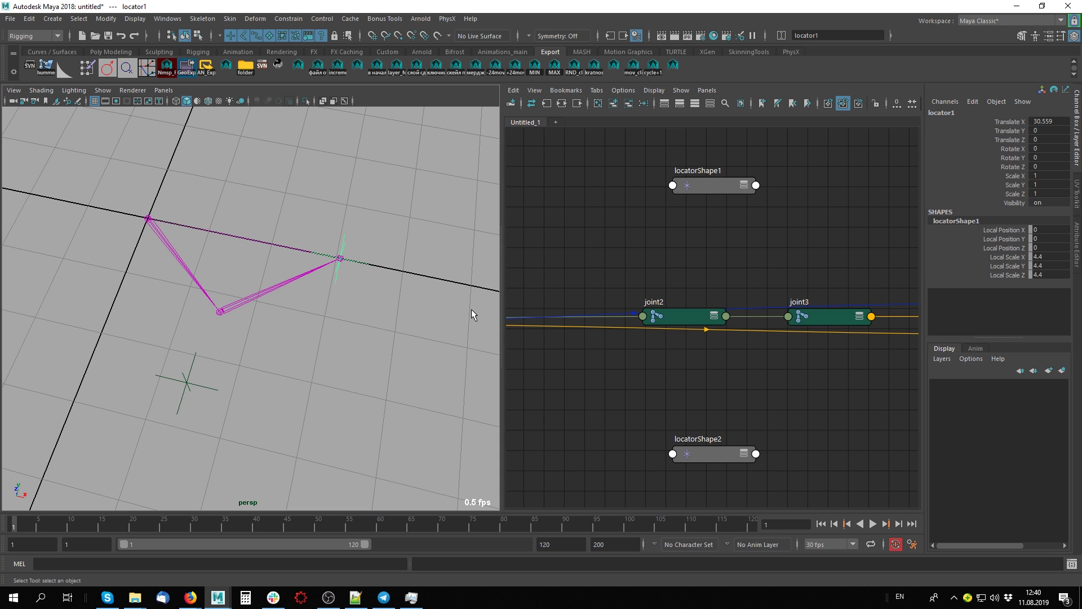
- Test the IK by pulling locator1 along X to stretch the joint chain
mouse_move(334, 388)
left_mouse_down("alt")
mouse_move(299, 297)
mouse_move(341, 295)
mouse_move(434, 257)
mouse_move(495, 251)
left_mouse_up("alt")
key("w")
middle_click_drag(485, 203, 63, 303, "alt")
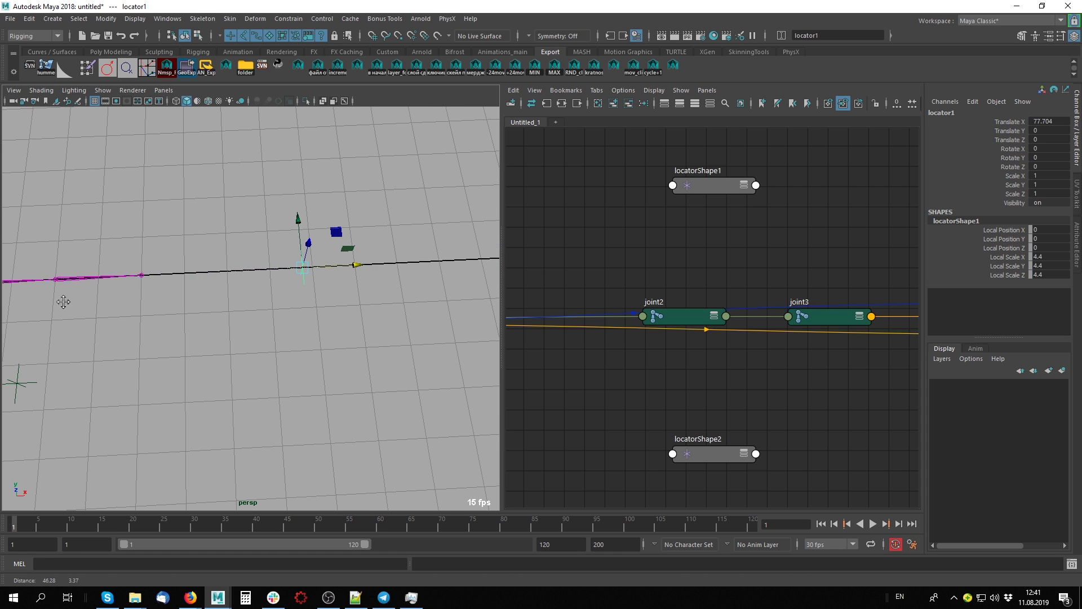
middle_click_drag(140, 322, 327, 329, "alt")
left_click(284, 326)
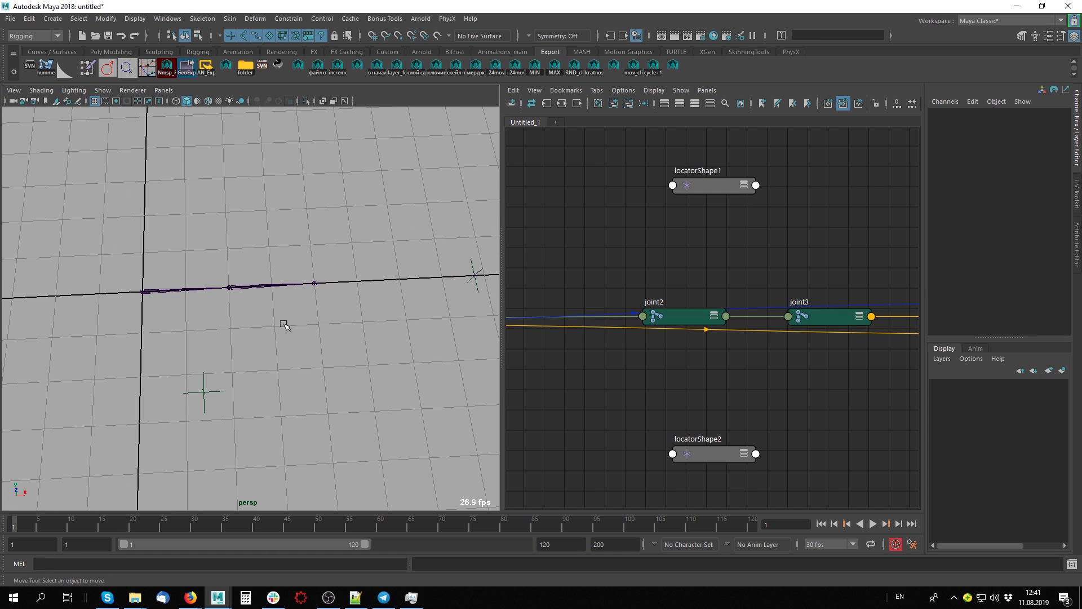
left_click(181, 289)
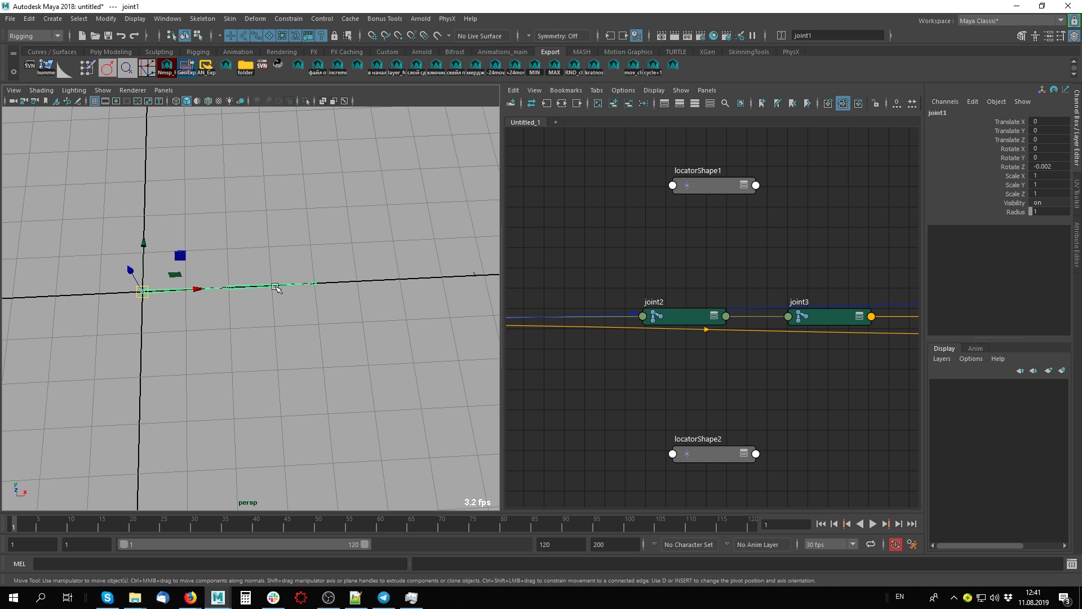
left_click(276, 288)
mouse_move(372, 363)
right_mouse_down("alt")
mouse_move(299, 338)
mouse_move(320, 340)
right_mouse_up("alt")
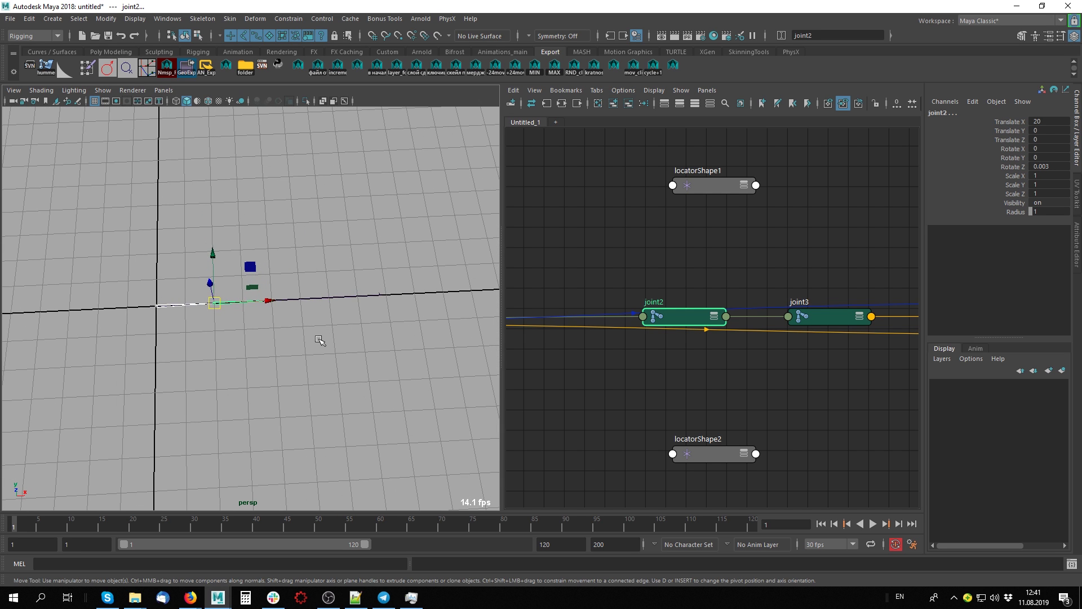
mouse_move(319, 341)
left_mouse_down("alt")
mouse_move(403, 316)
mouse_move(273, 316)
mouse_move(286, 319)
left_mouse_up("alt")
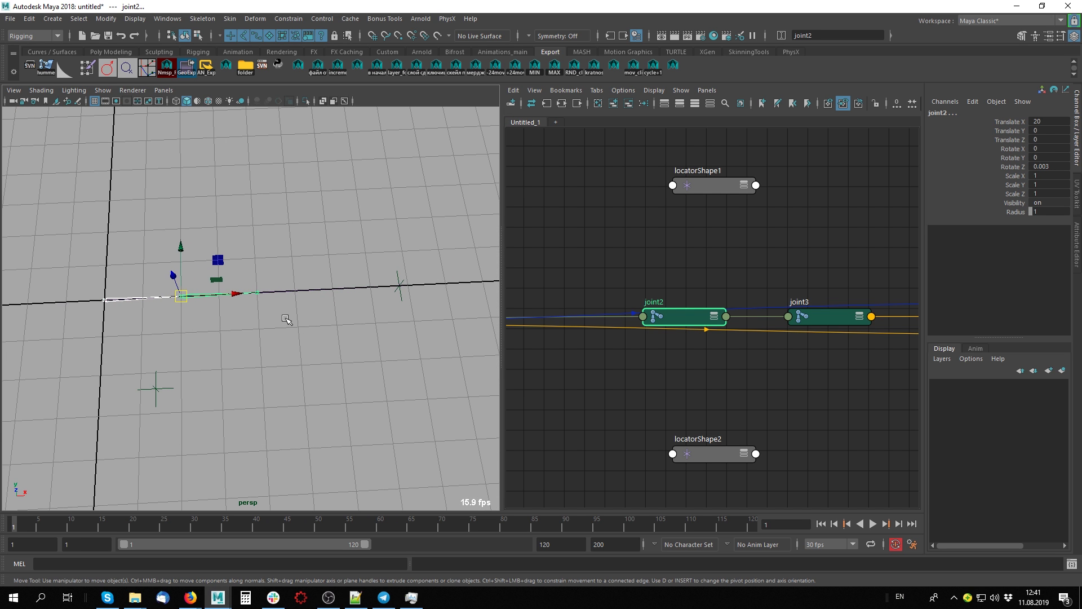
left_click(388, 294)
mouse_move(449, 280)
left_mouse_down()
mouse_move(286, 285)
mouse_move(458, 302)
left_mouse_up()
- Try stretching joint1 to Scale X 1.899, then undo the scale
left_click(157, 298)
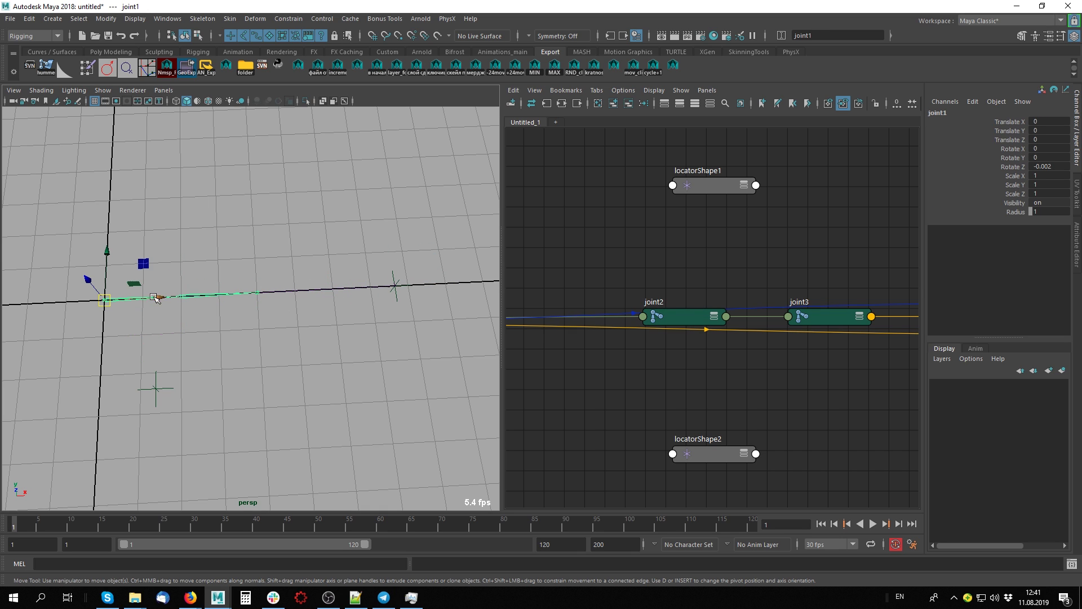
key("Caps_Lock")
key("Down")
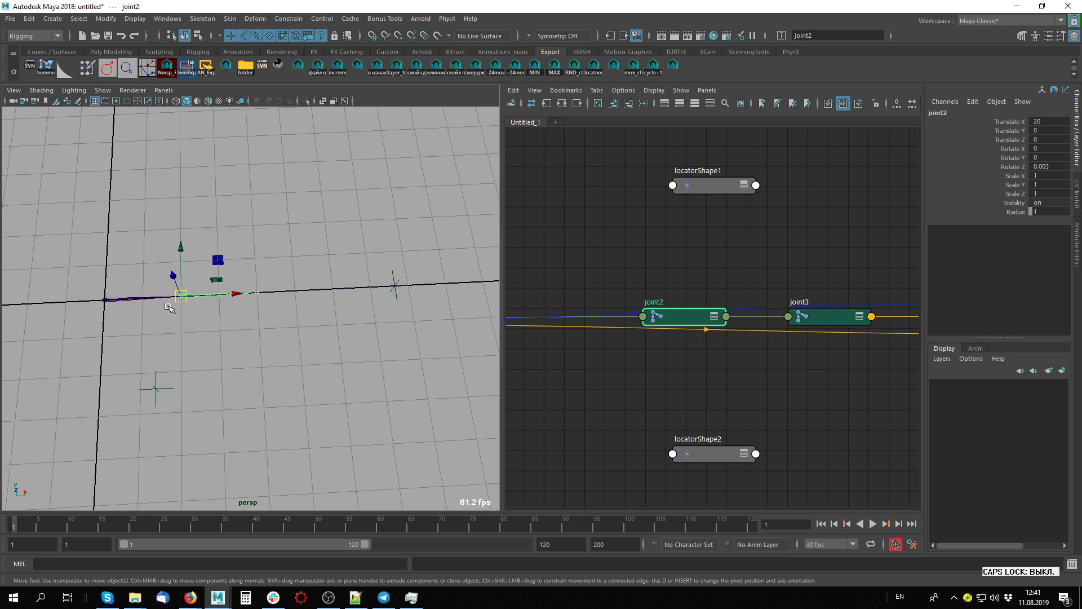
key("Up")
key("r")
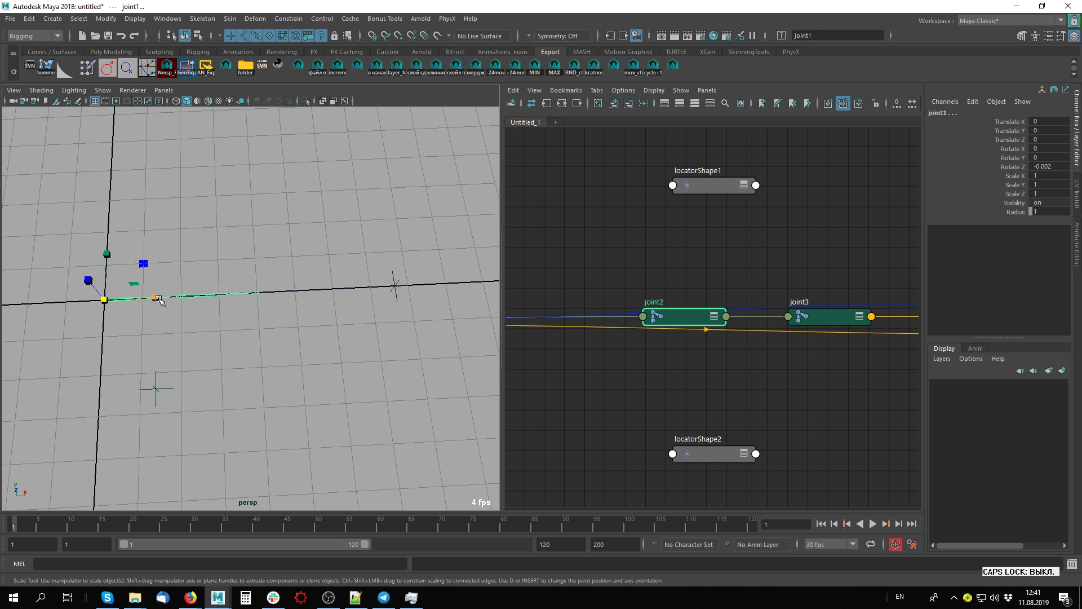
left_click_drag(156, 298, 202, 302)
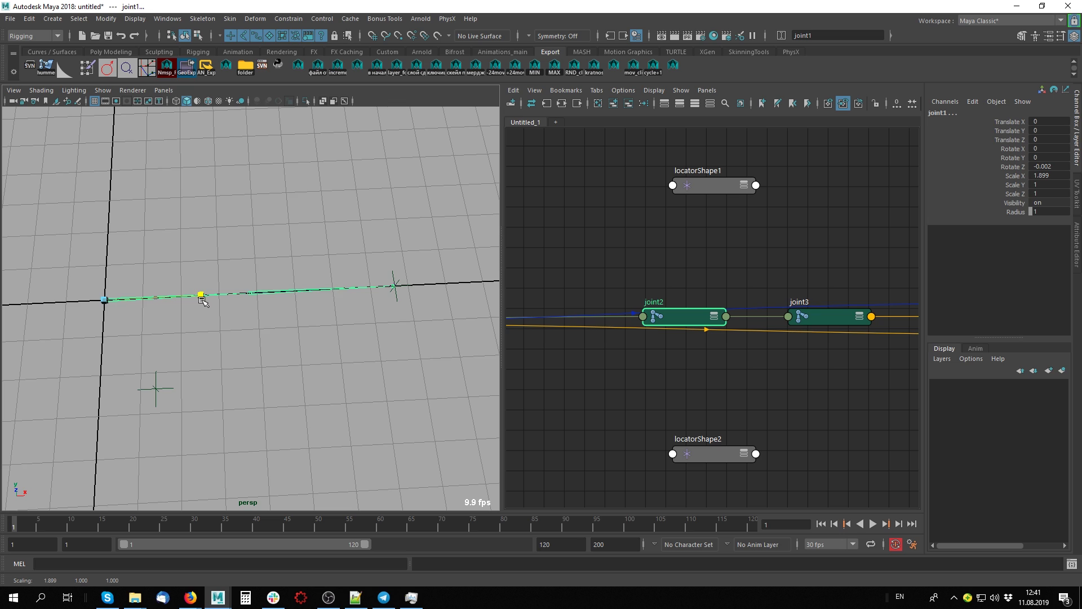
left_click_drag(203, 301, 204, 301)
key("ctrl+z")
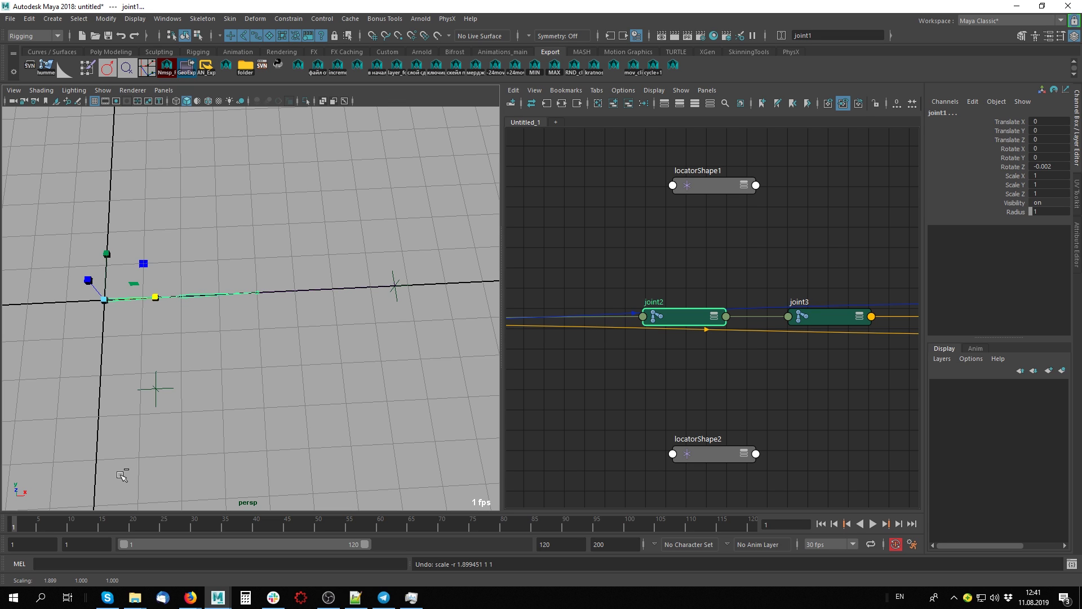
- Move locator1 back to Translate X 32.66 to bend the chain
key("w")
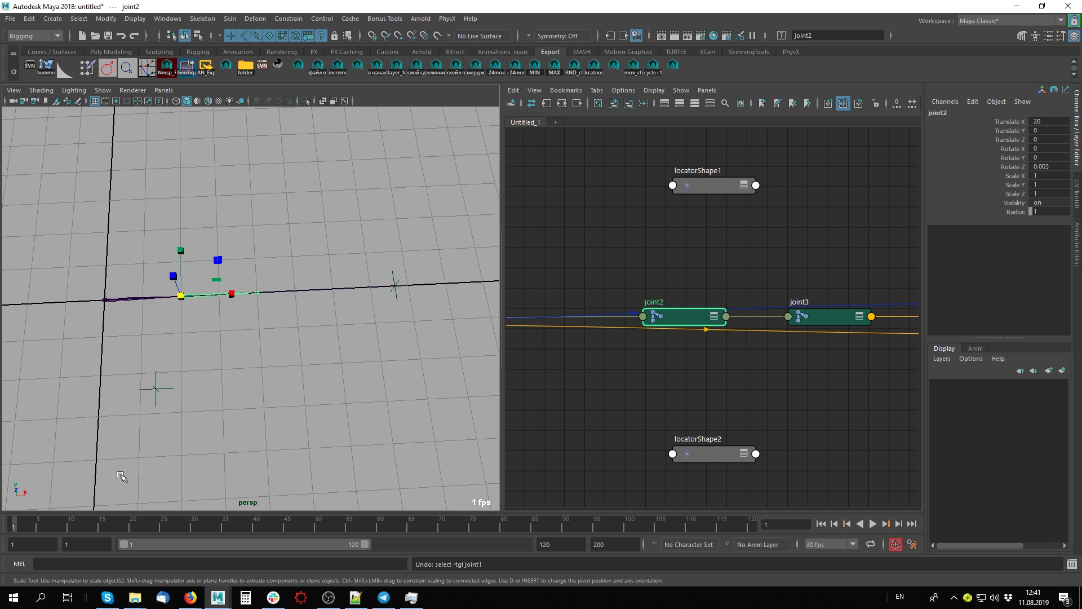
left_click(351, 393)
left_click(395, 285)
left_click(420, 330)
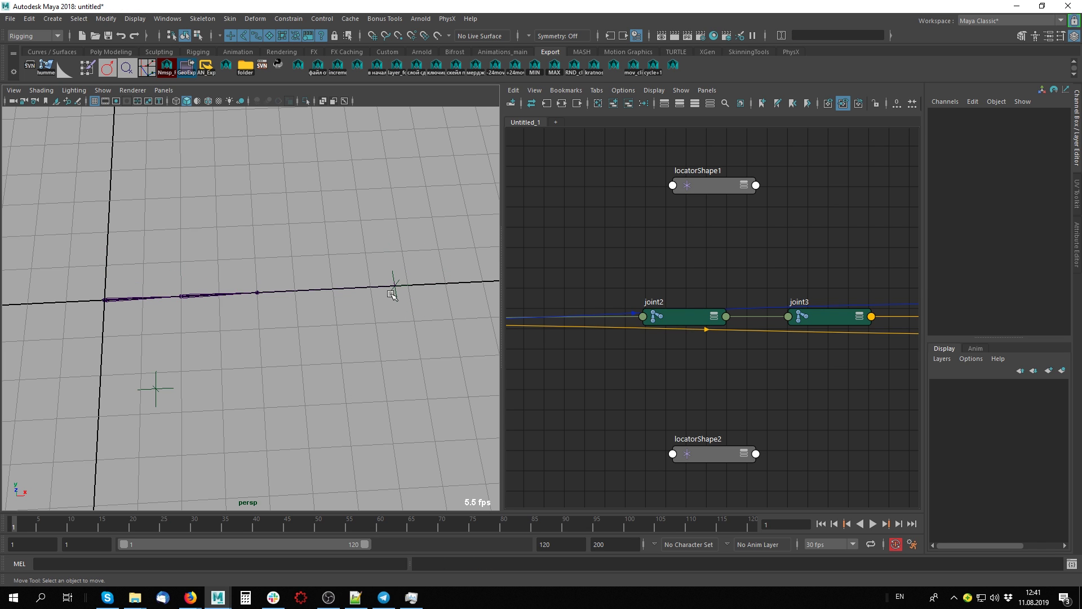
left_click_drag(448, 284, 288, 287)
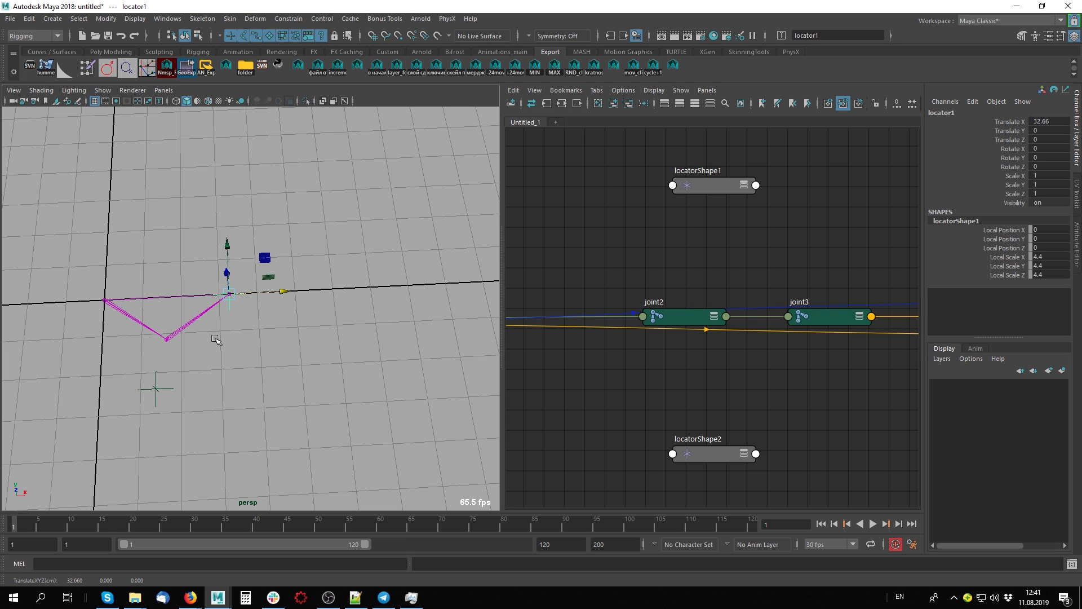
middle_click_drag(218, 338, 331, 295, "alt")
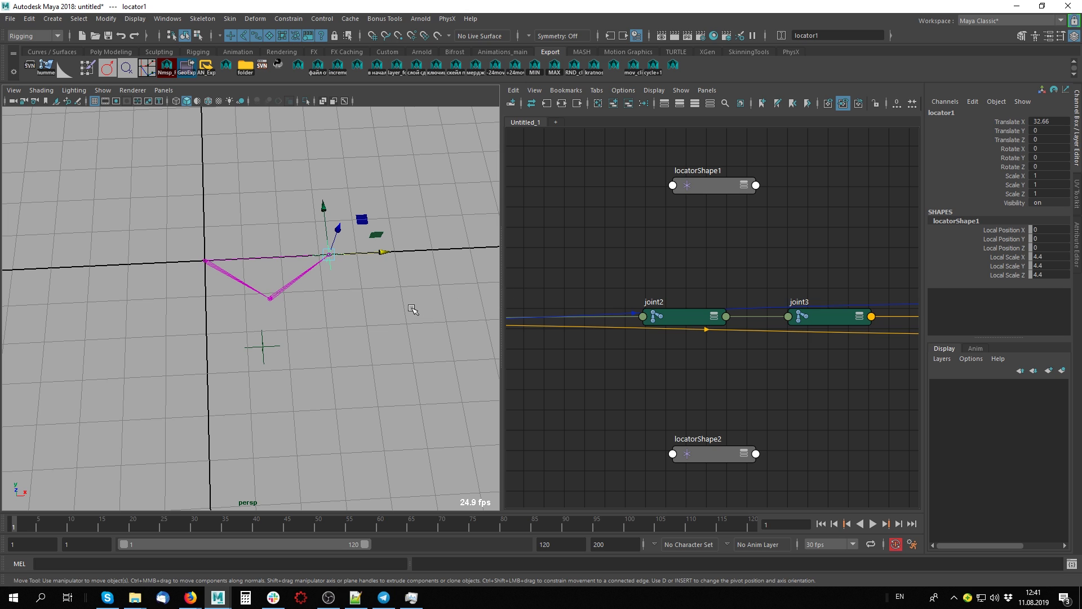
- Set ikHandle1 Visibility to 0 via the Outliner, then clear the Node Editor graph
key("shift+o")
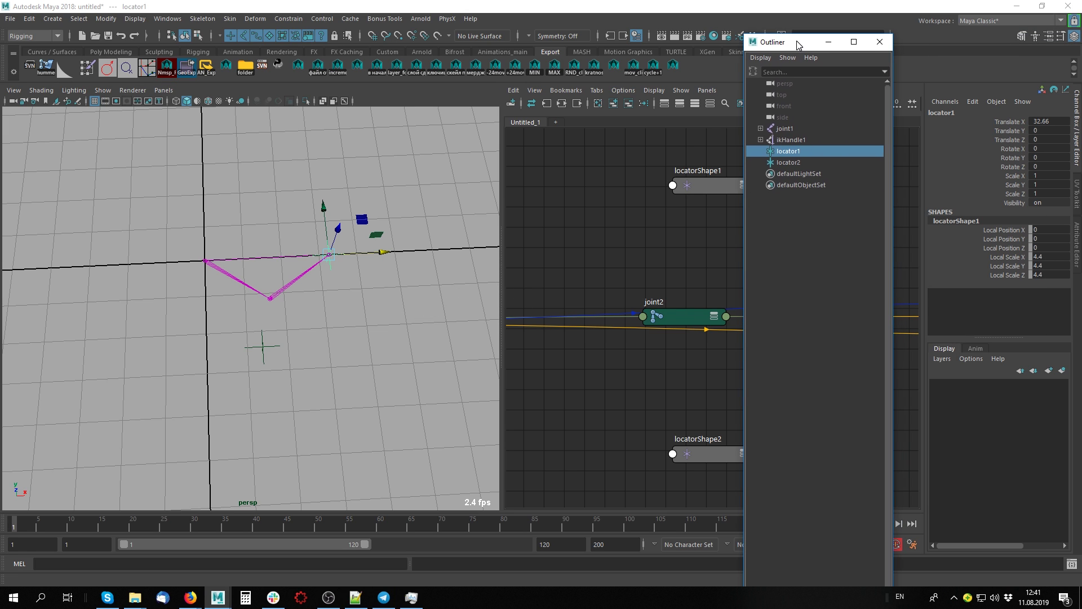
left_click(760, 140)
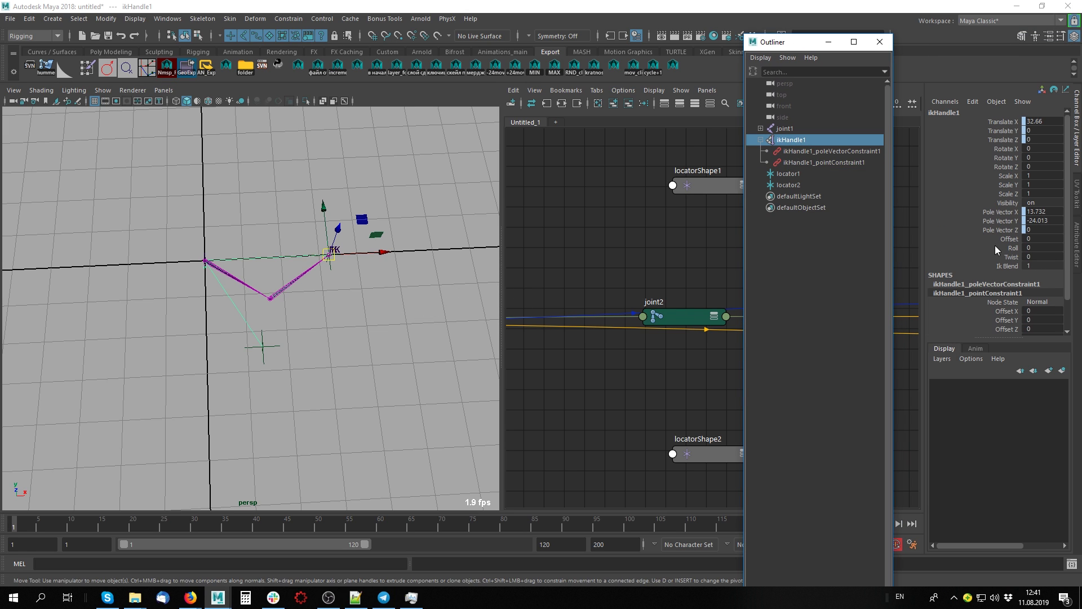
left_click(1057, 203)
type("0")
key("Return")
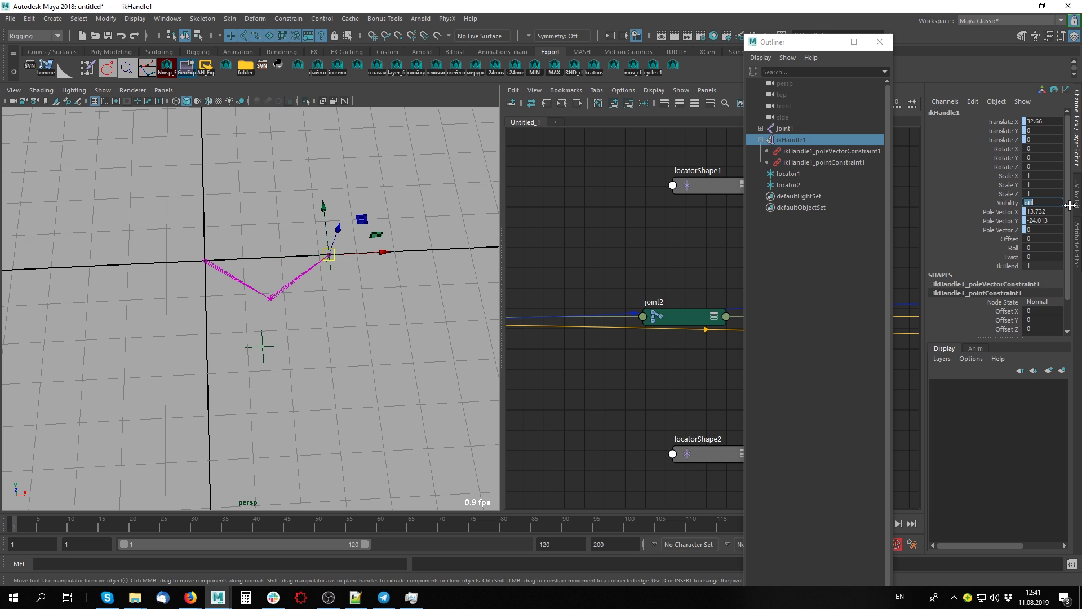
left_click(375, 347)
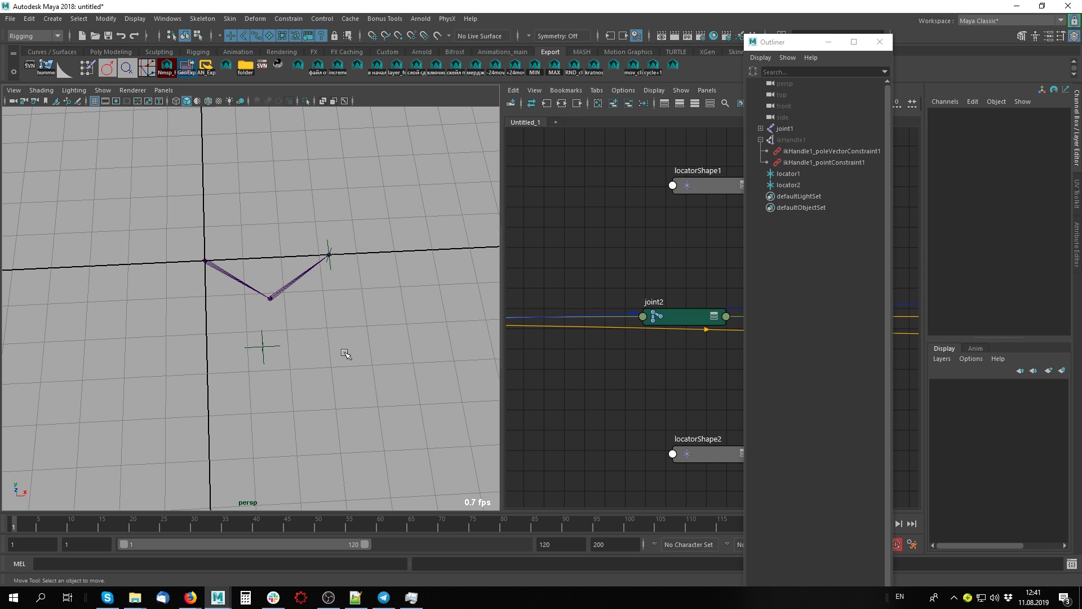
left_click_drag(344, 352, 307, 331, "alt")
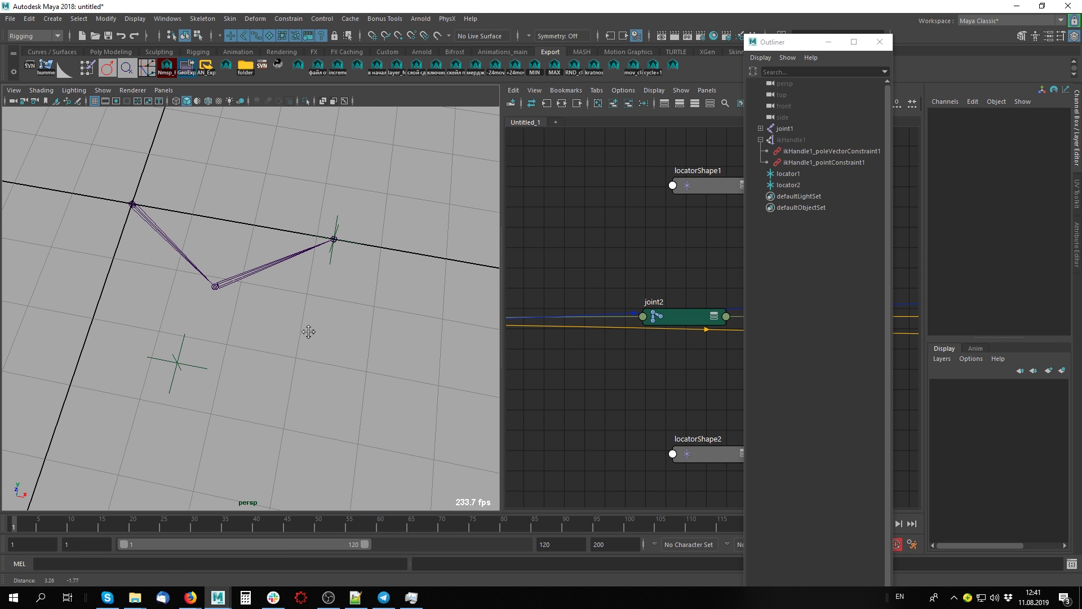
left_click(829, 42)
left_click(598, 104)
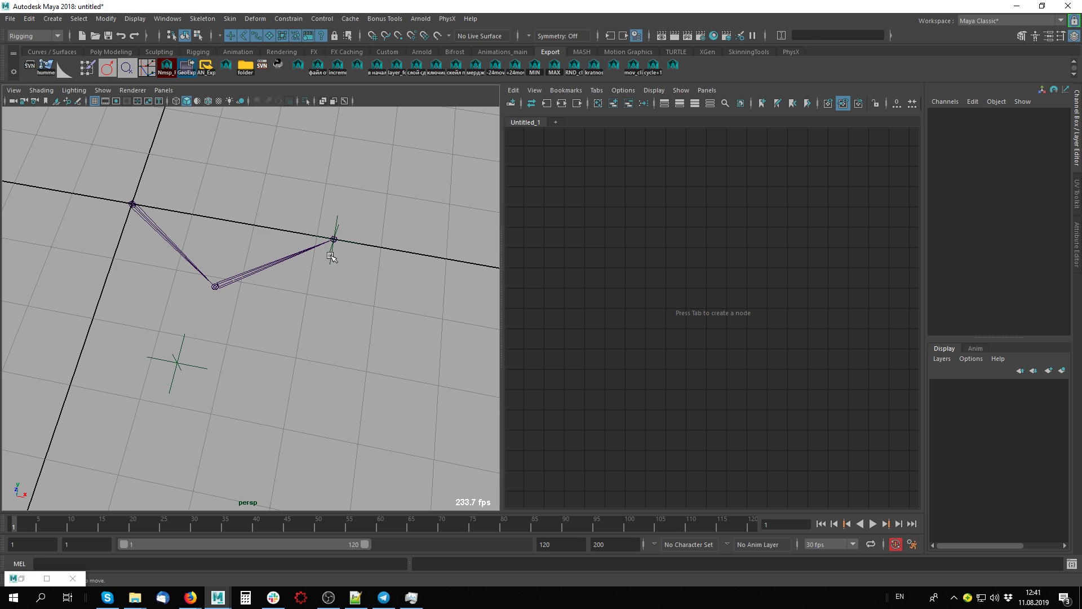
- Add a floatConstant1 node from the Maya > Utilities node list in the Node Editor
left_click(333, 236)
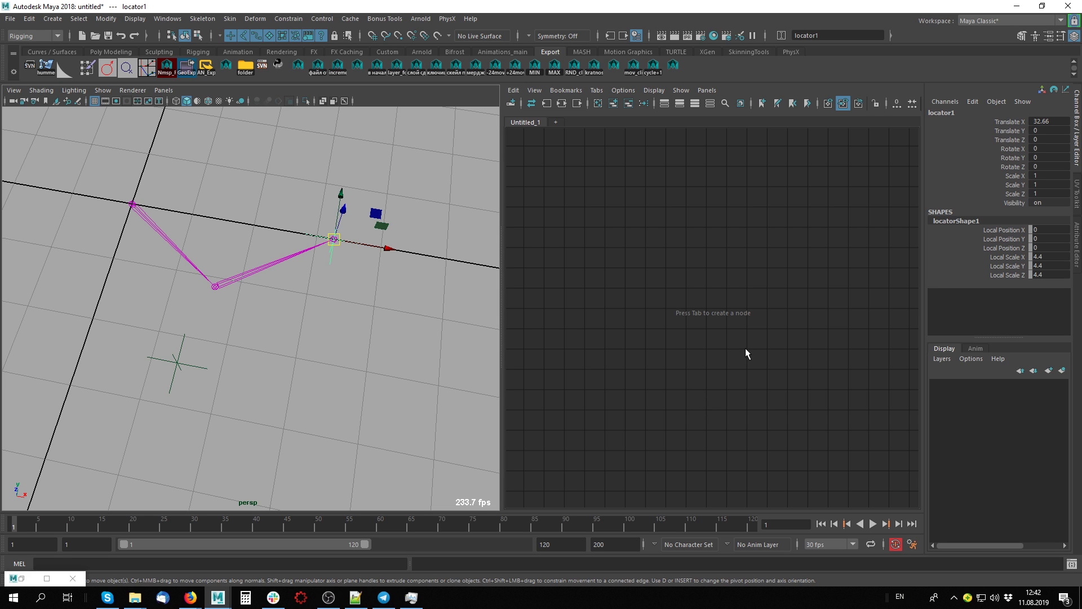
left_click(511, 103)
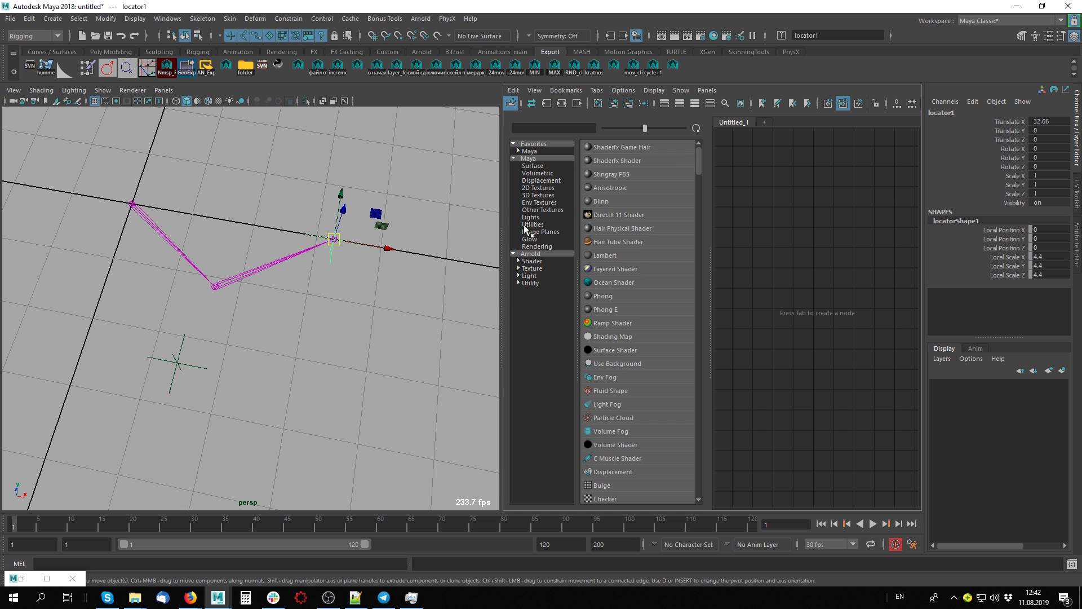
left_click_drag(501, 234, 389, 243)
scroll(366, 244, "up", 3)
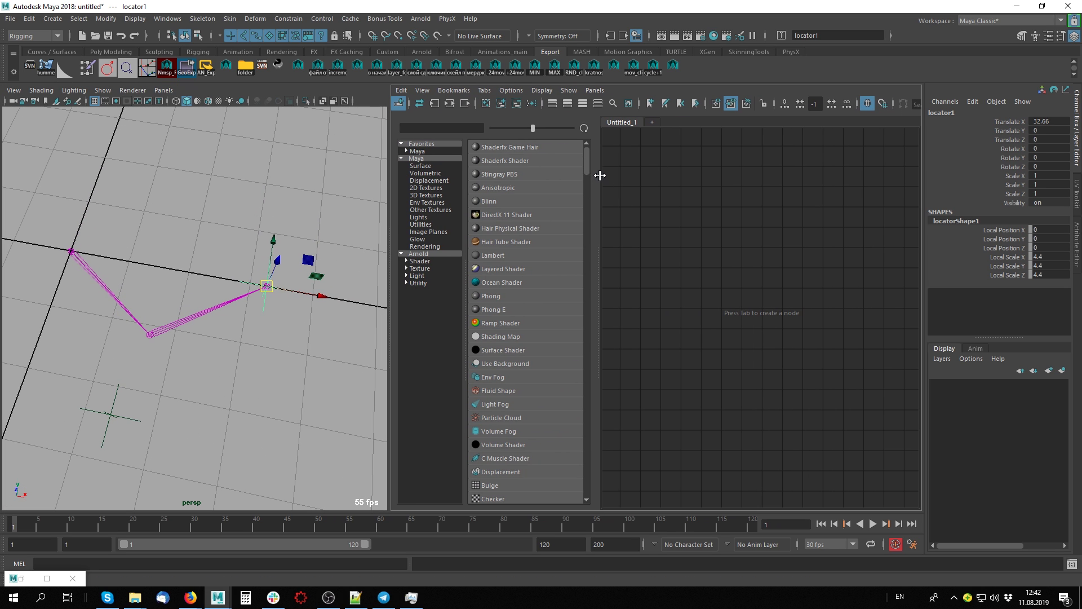
left_click_drag(595, 172, 569, 174)
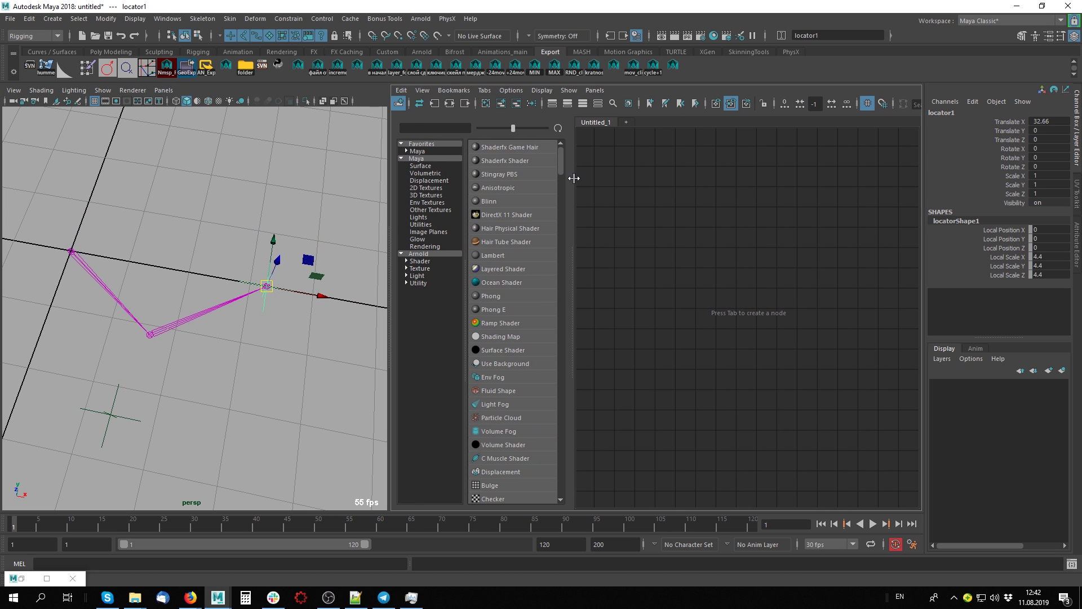
left_click(421, 225)
left_click_drag(460, 231, 413, 226)
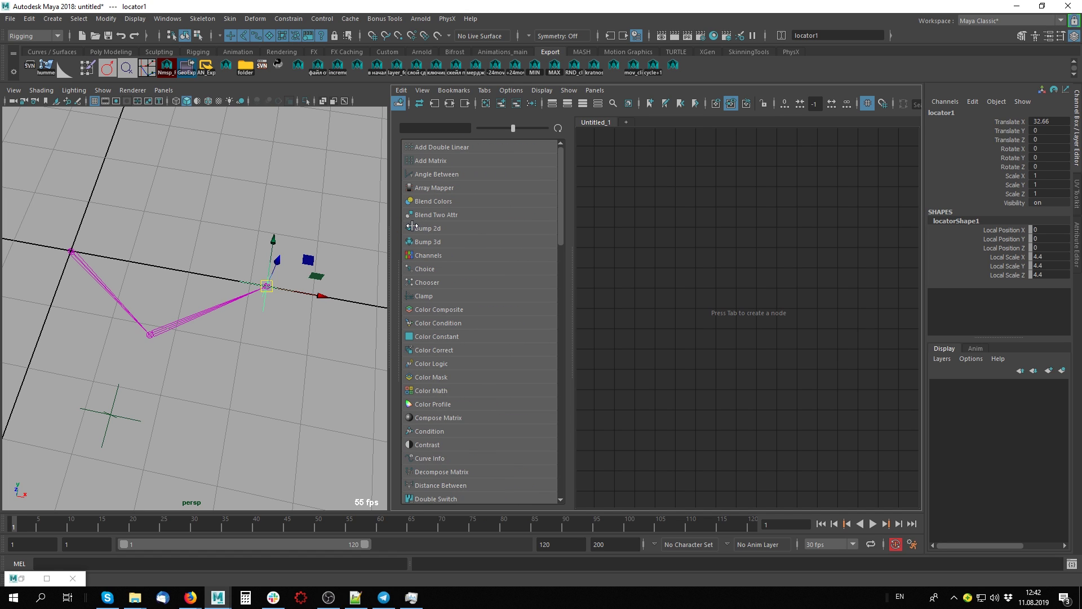
left_click_drag(560, 225, 567, 310)
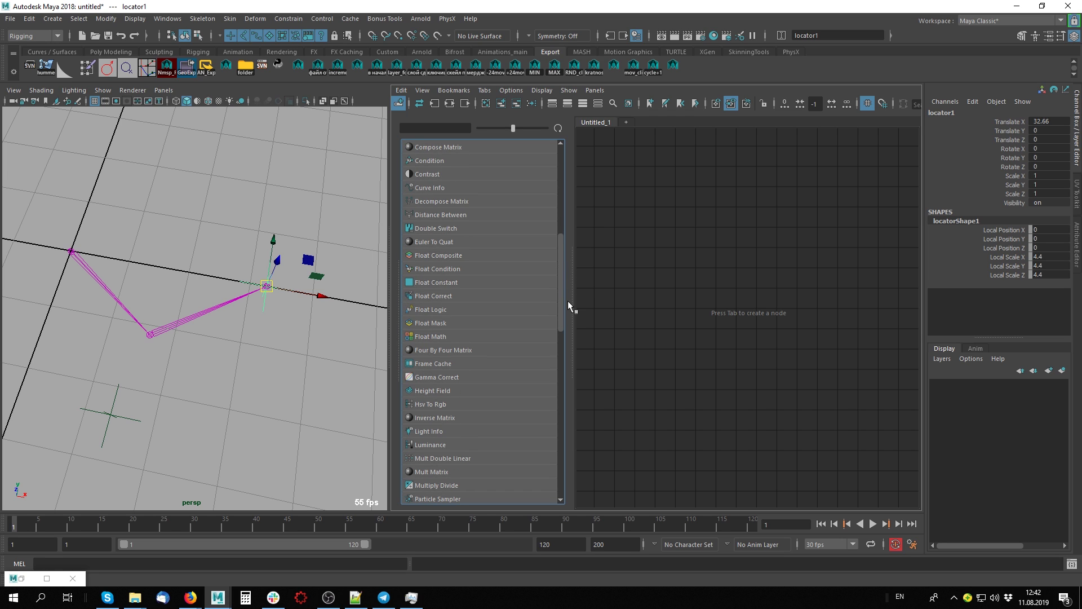
left_click(449, 286)
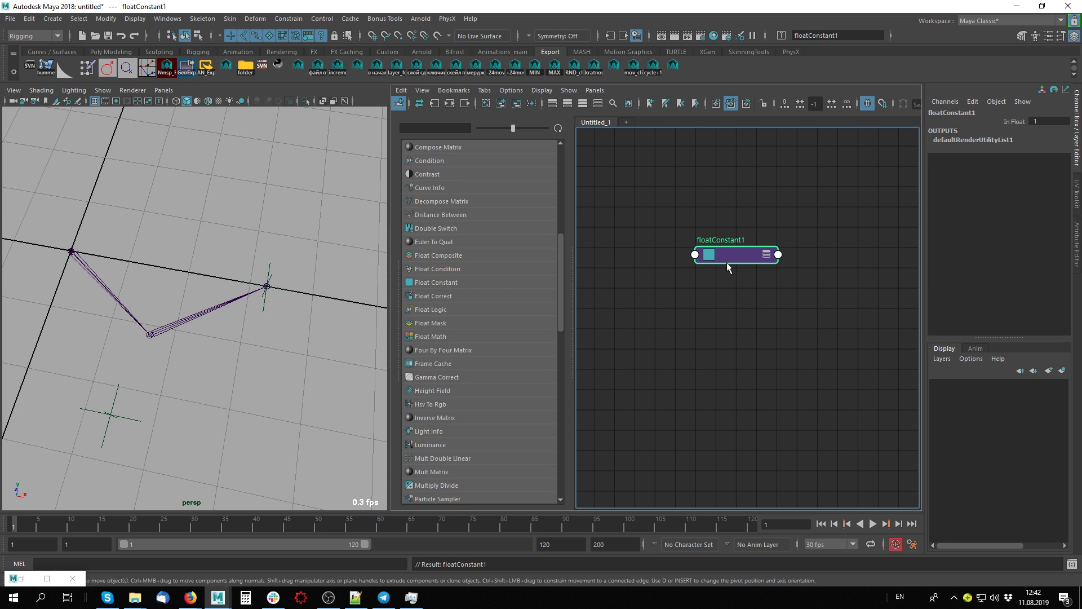
- Rename floatConstant1 to leng, giving the node leng_1
left_click_drag(727, 265, 719, 248)
double_click(729, 227)
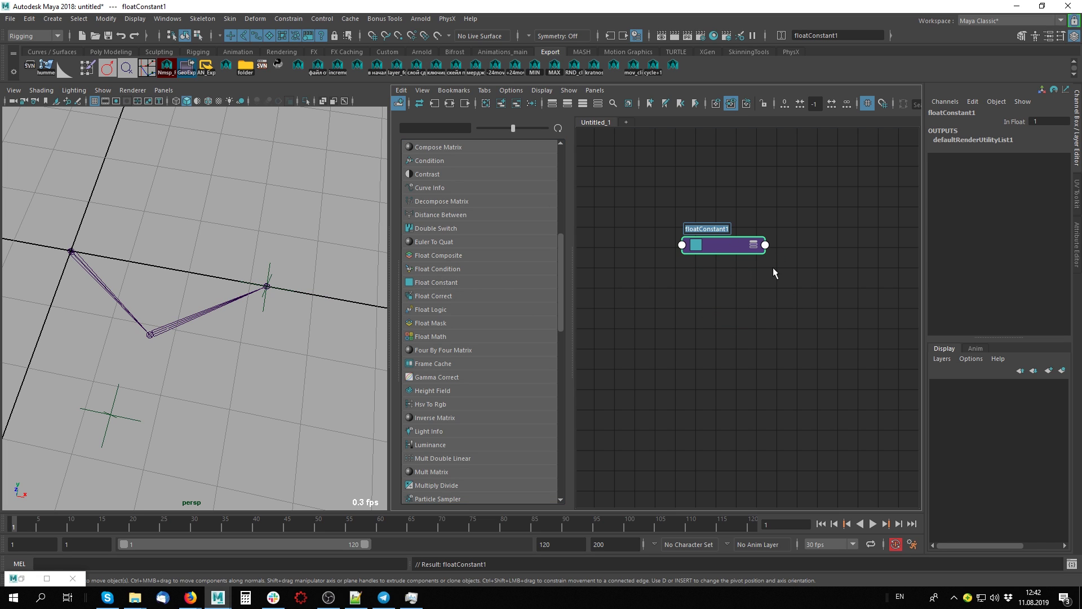
left_click(152, 333)
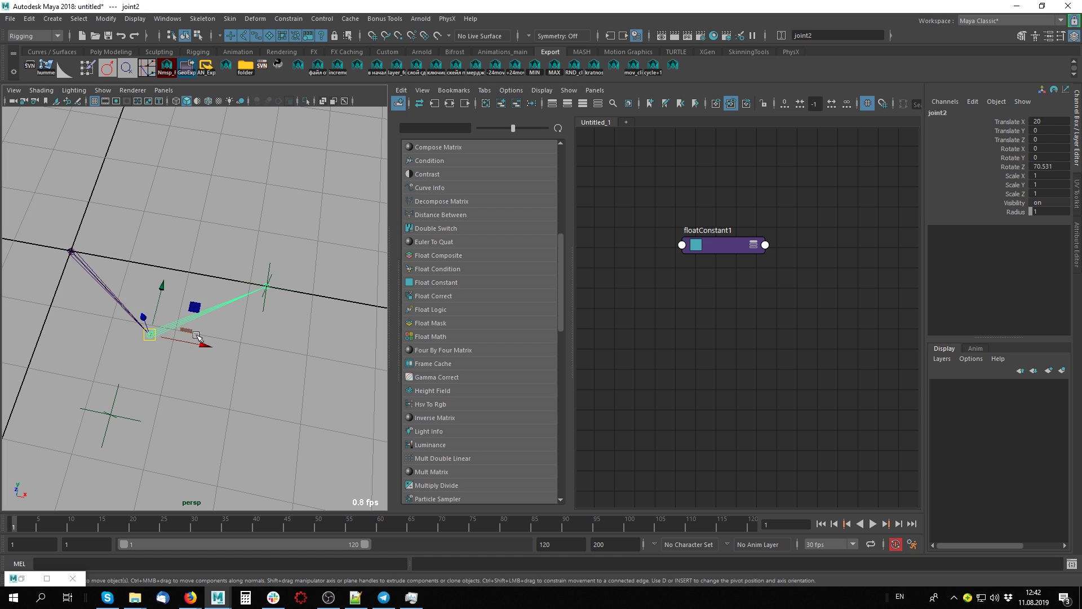
left_click(277, 298)
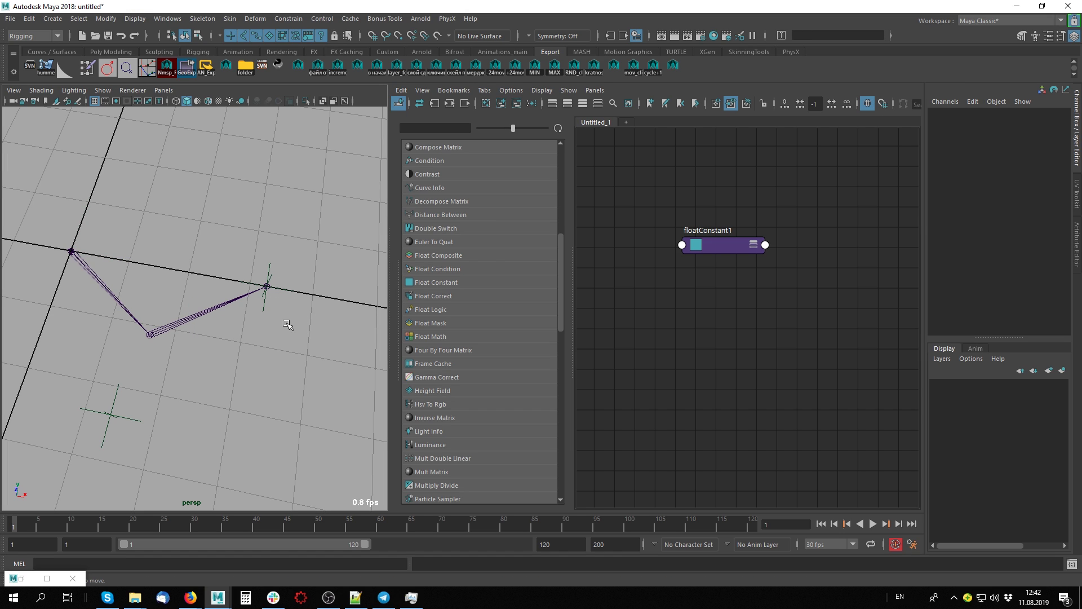
left_click(267, 288)
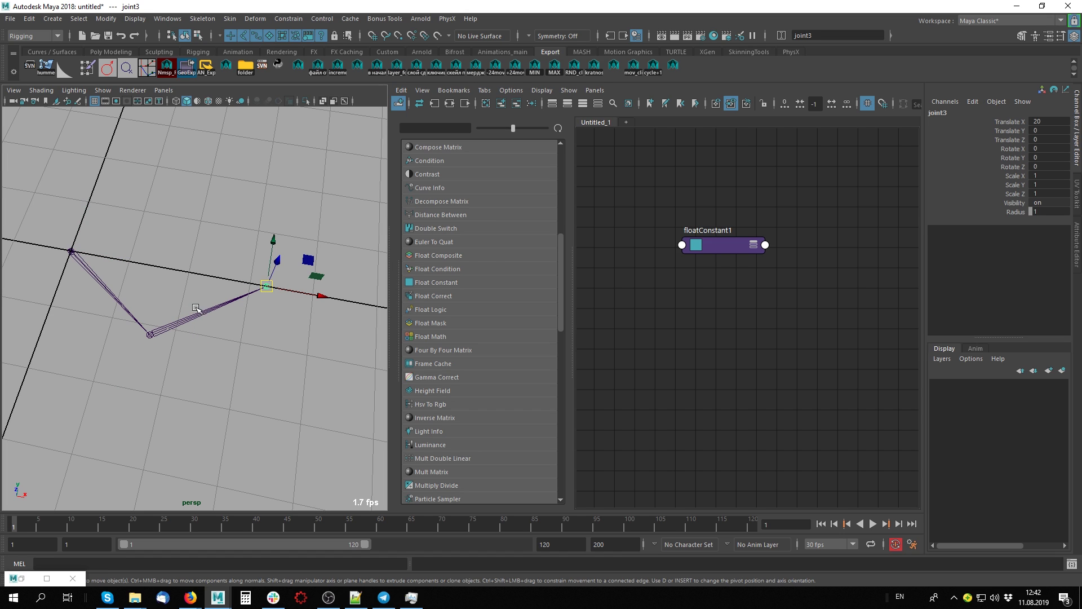
left_click(740, 248)
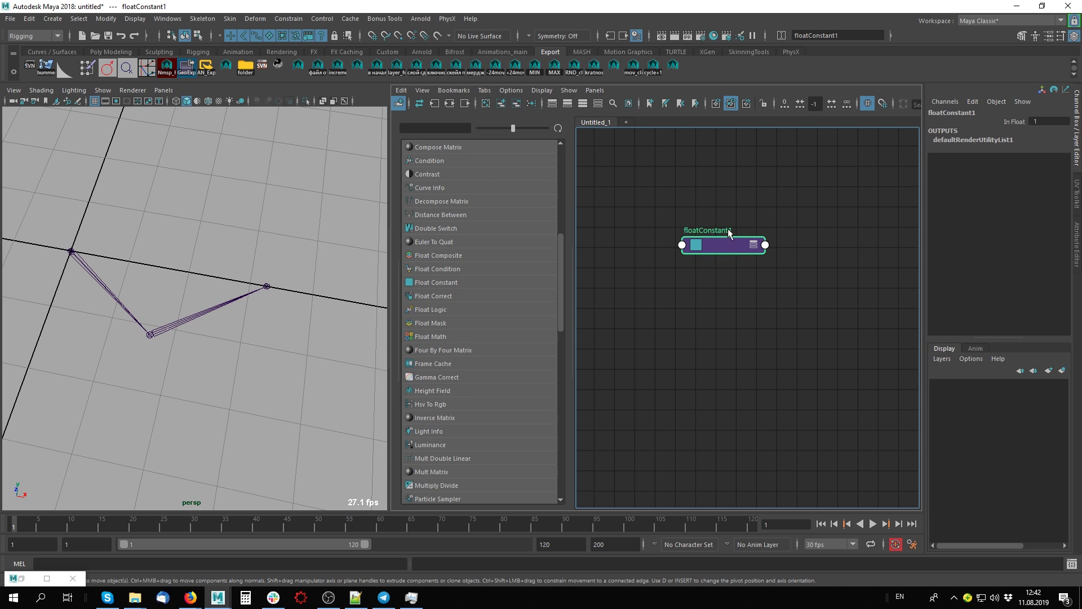
double_click(729, 231)
type("le")
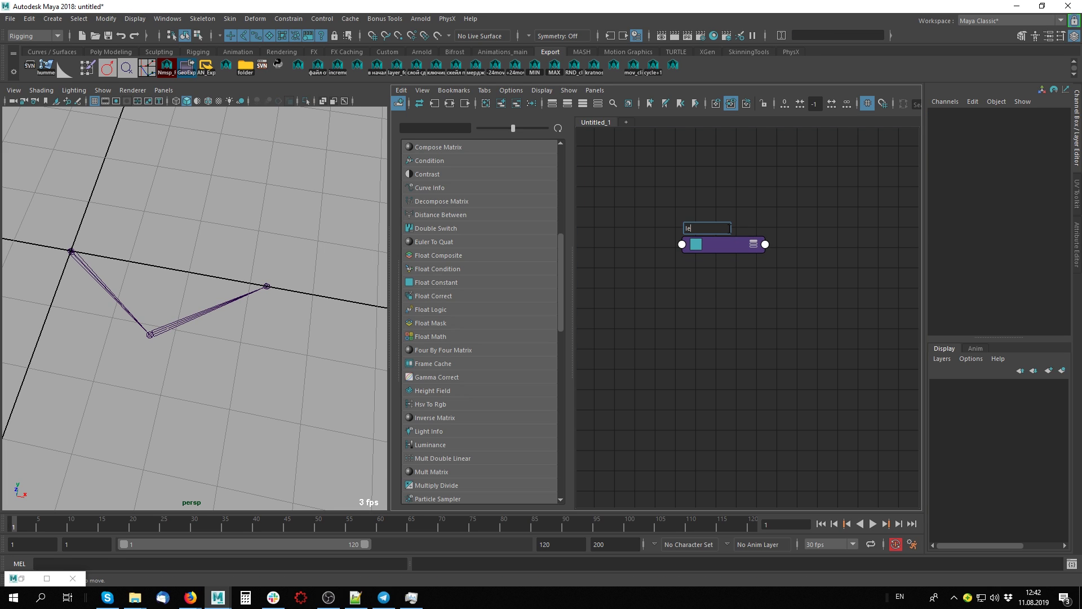
type("ng_")
key("Return")
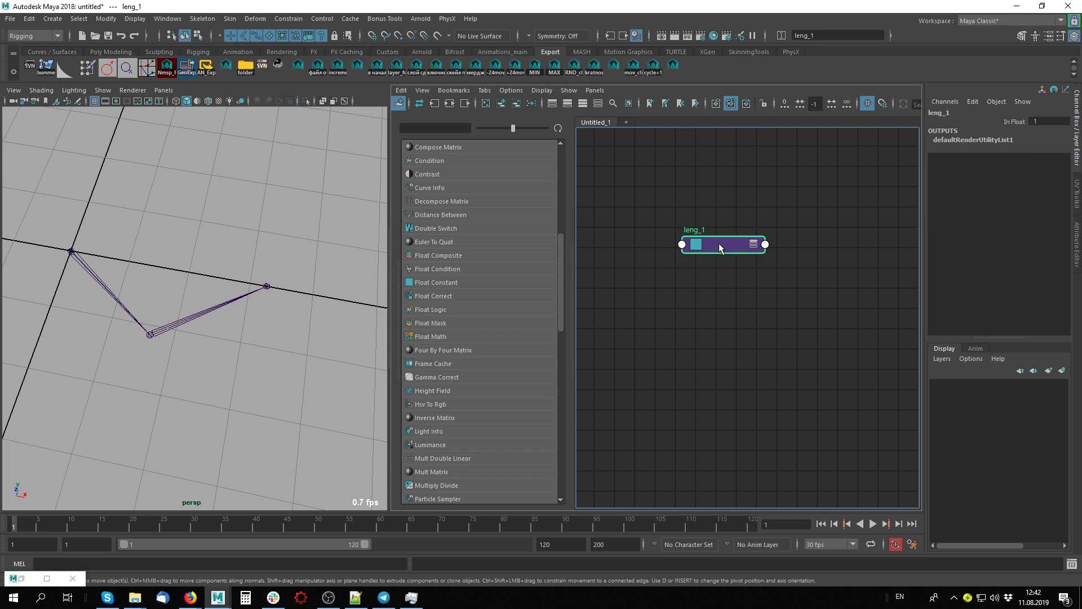
- Duplicate leng_1 as leng_2 and place it below leng_1
left_click_drag(719, 243, 692, 220)
key("ctrl+d")
left_click_drag(752, 367, 689, 286)
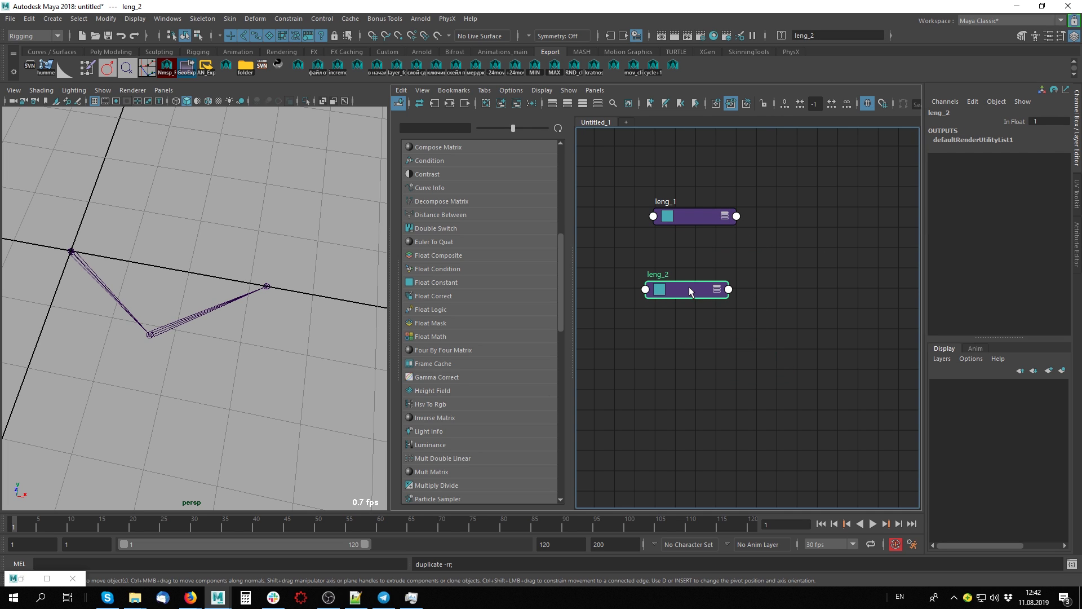
key("3")
left_click(700, 220)
type("3")
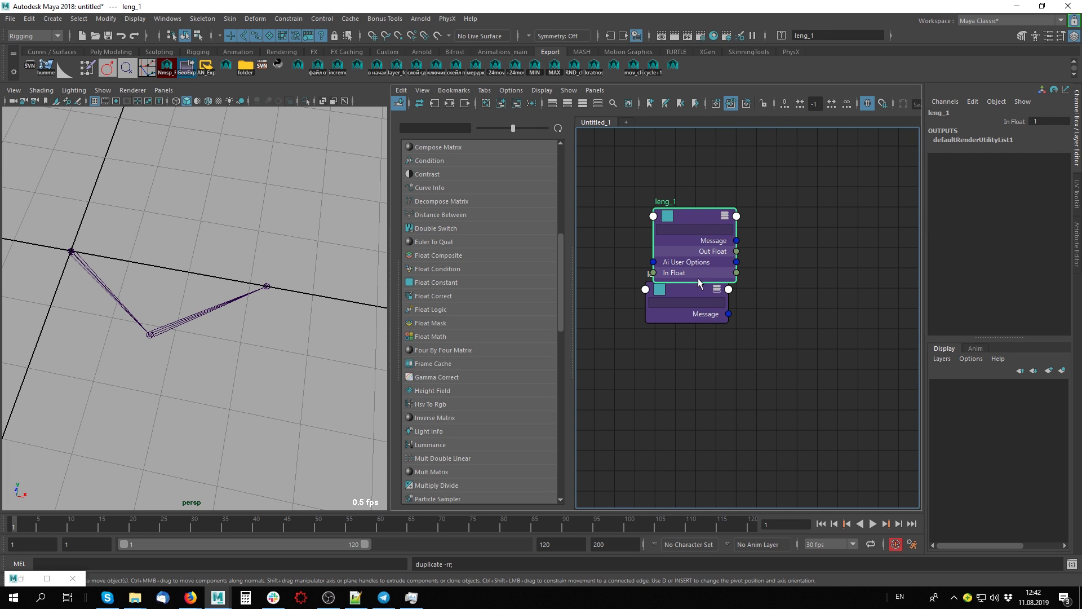
type("3")
left_click(686, 295)
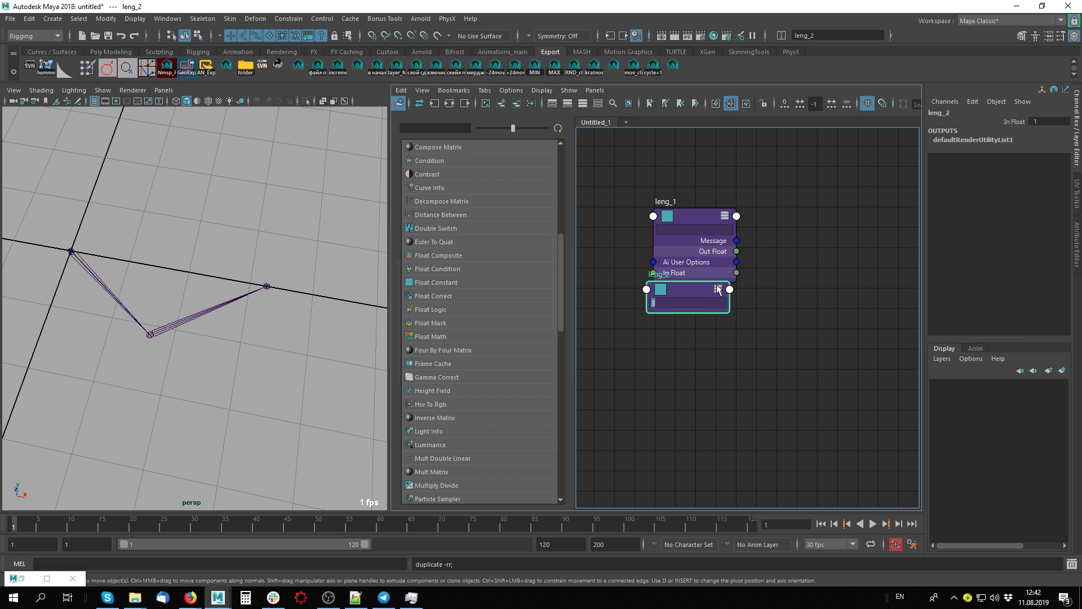
key("BackSpace")
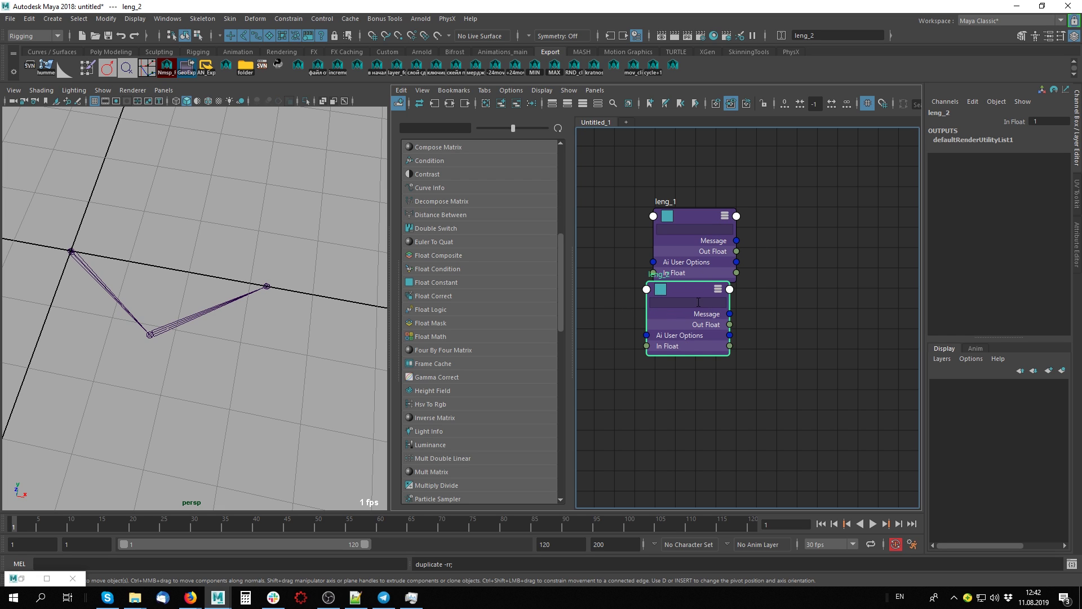
left_click_drag(698, 303, 709, 328)
- Set leng_1's Float to 20 and leng_2's Float to 30 in the Attribute Editor
left_click(694, 218)
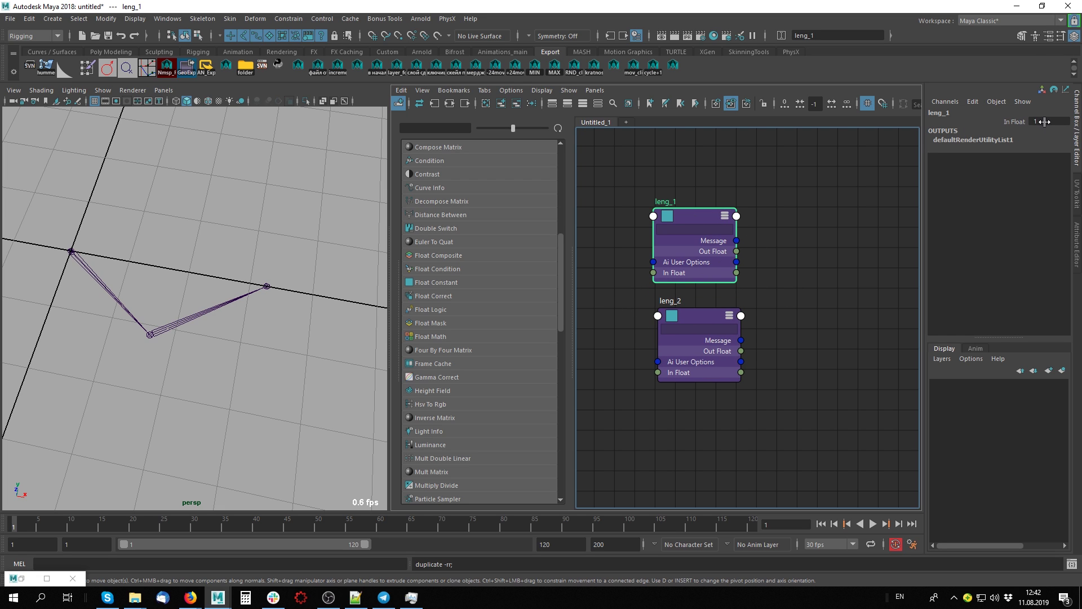
key("ctrl+a")
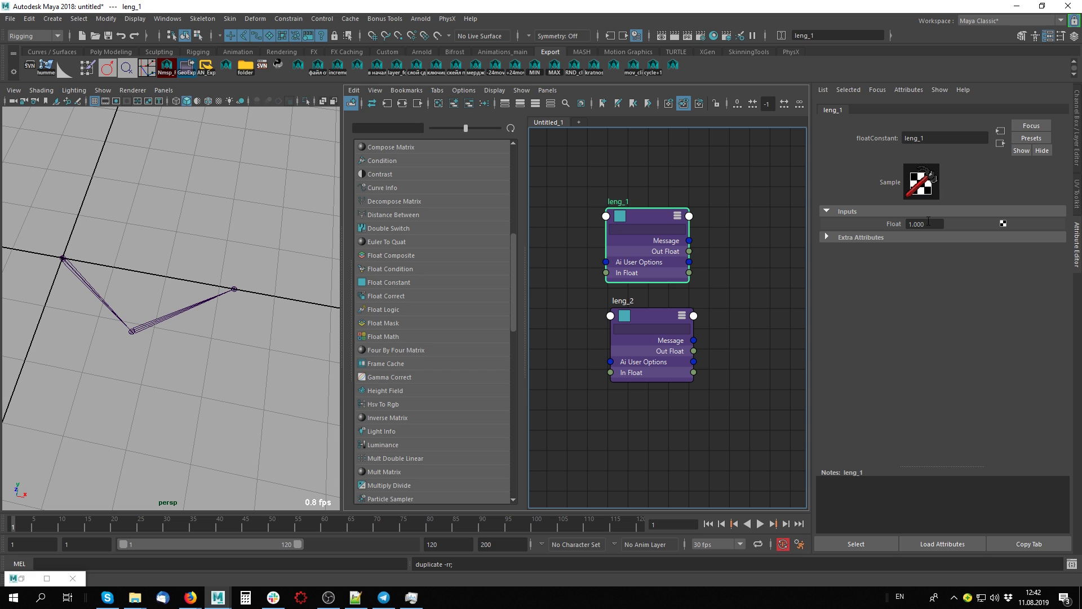
left_click(927, 224)
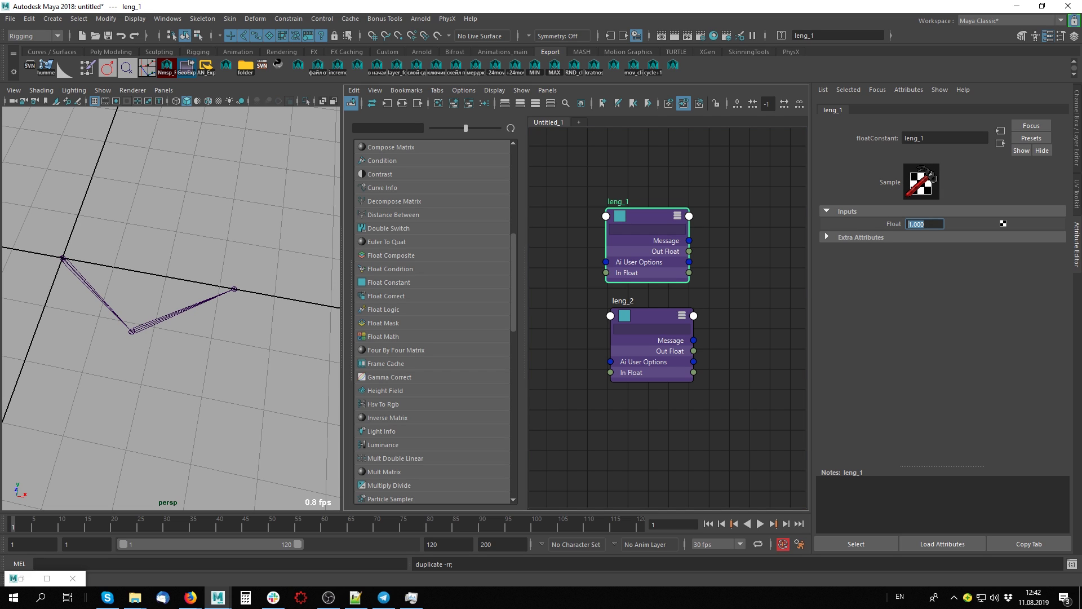
type("20")
key("Return")
left_click(650, 313)
left_click(926, 224)
type("30")
key("Return")
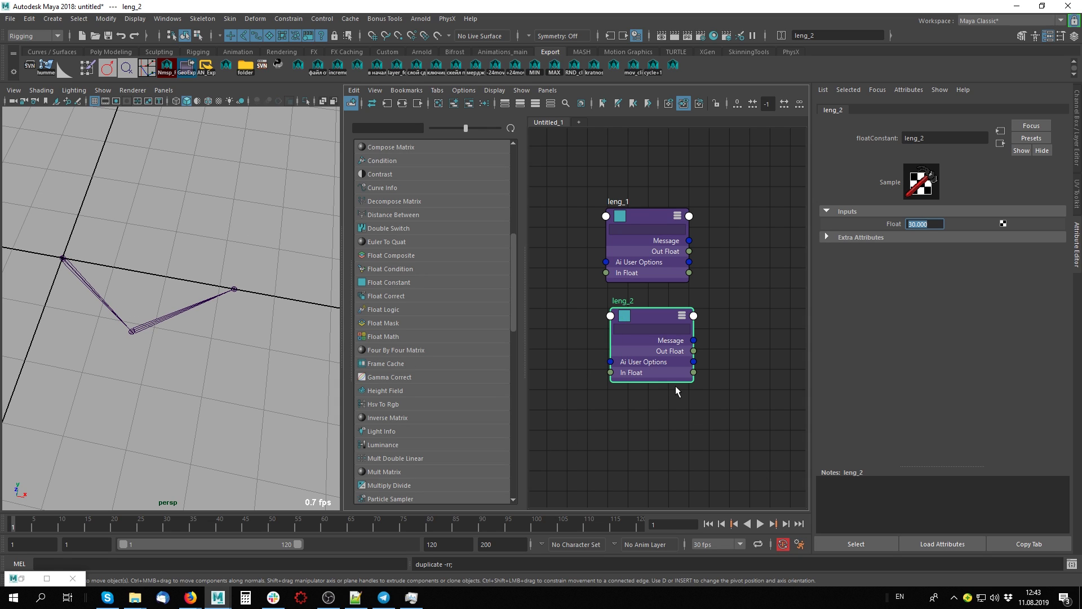
- Return to the Channel Box and reposition leng_1 and leng_2 in a wider graph panel
middle_click_drag(671, 398, 567, 406)
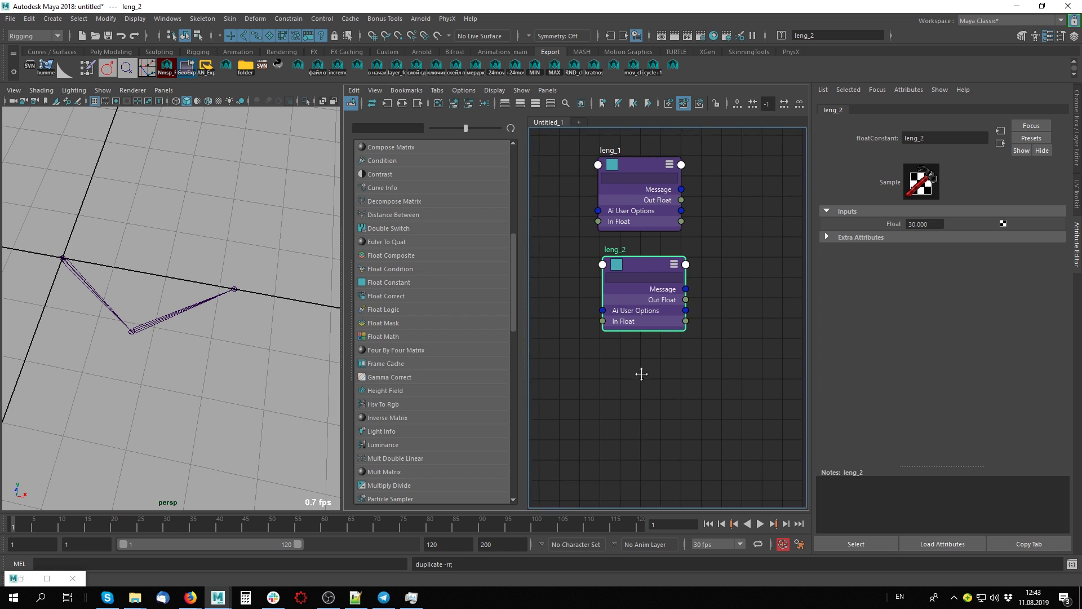
key("ctrl+a")
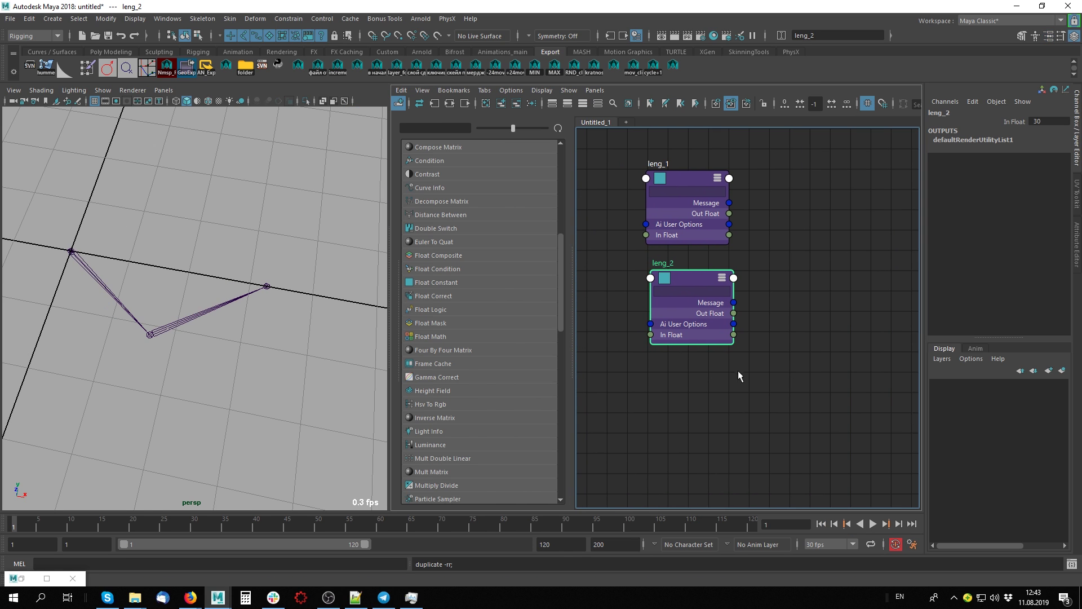
middle_click_drag(744, 356, 742, 387)
left_click_drag(655, 308, 647, 323)
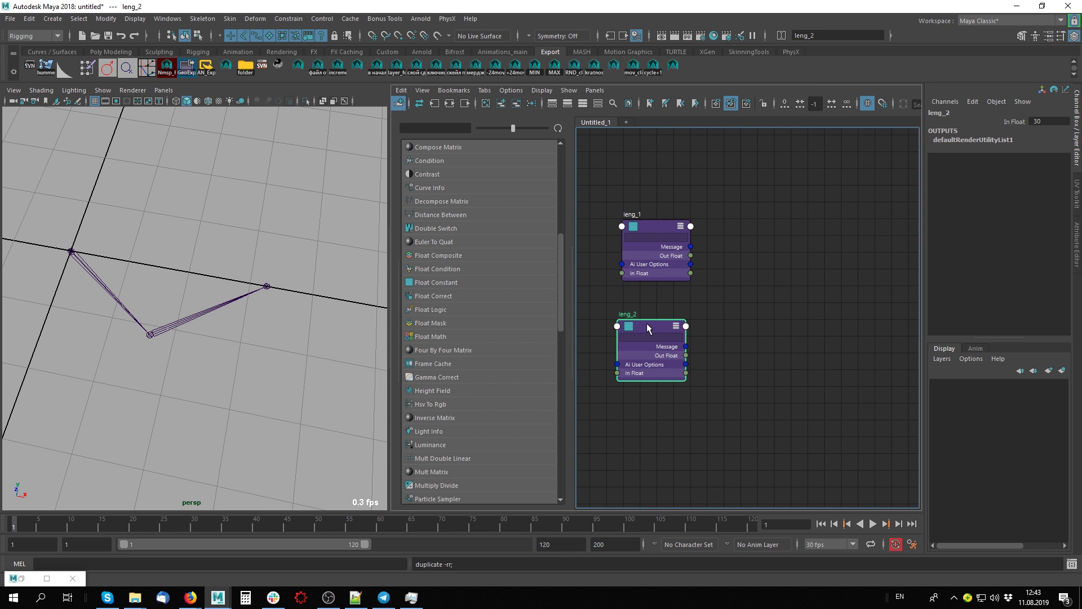
middle_click_drag(720, 303, 744, 294)
left_click_drag(685, 213, 689, 193)
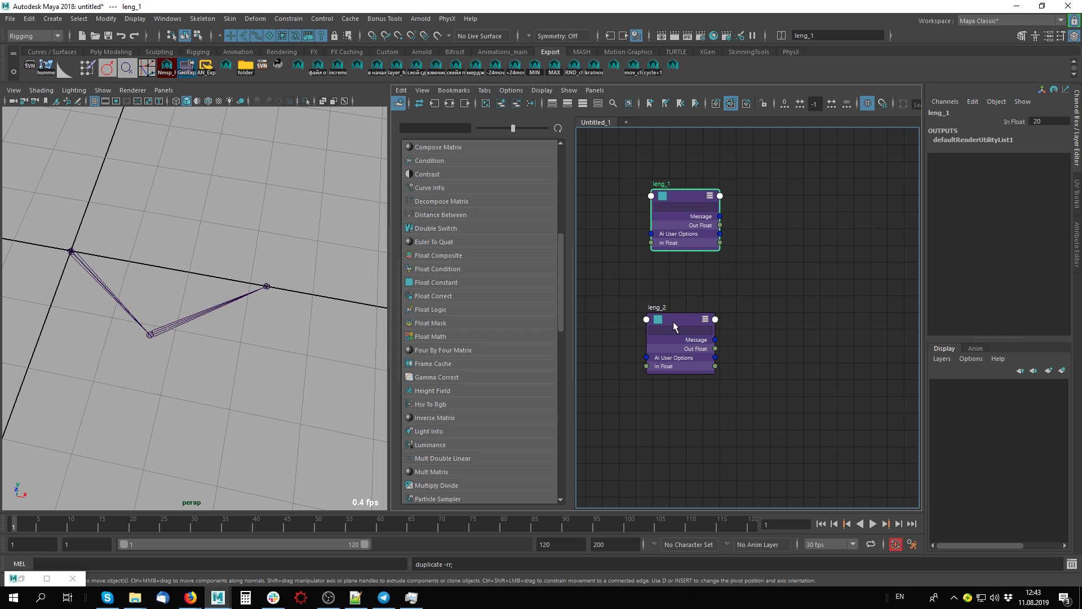
left_click_drag(647, 330, 654, 315)
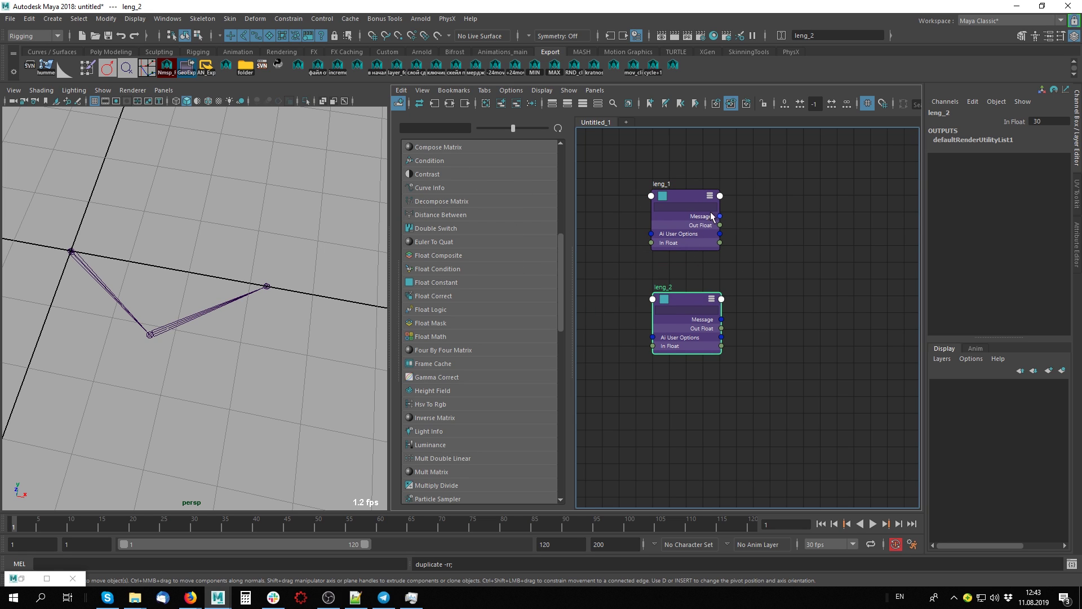
left_click_drag(778, 211, 649, 471)
left_click_drag(571, 273, 522, 271)
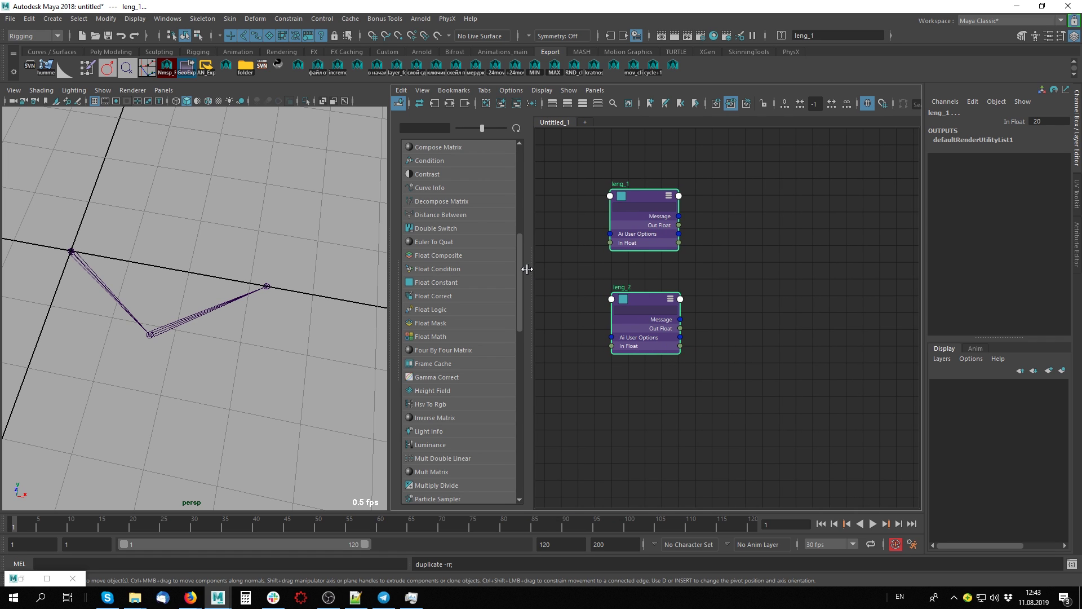
left_click_drag(523, 270, 518, 271)
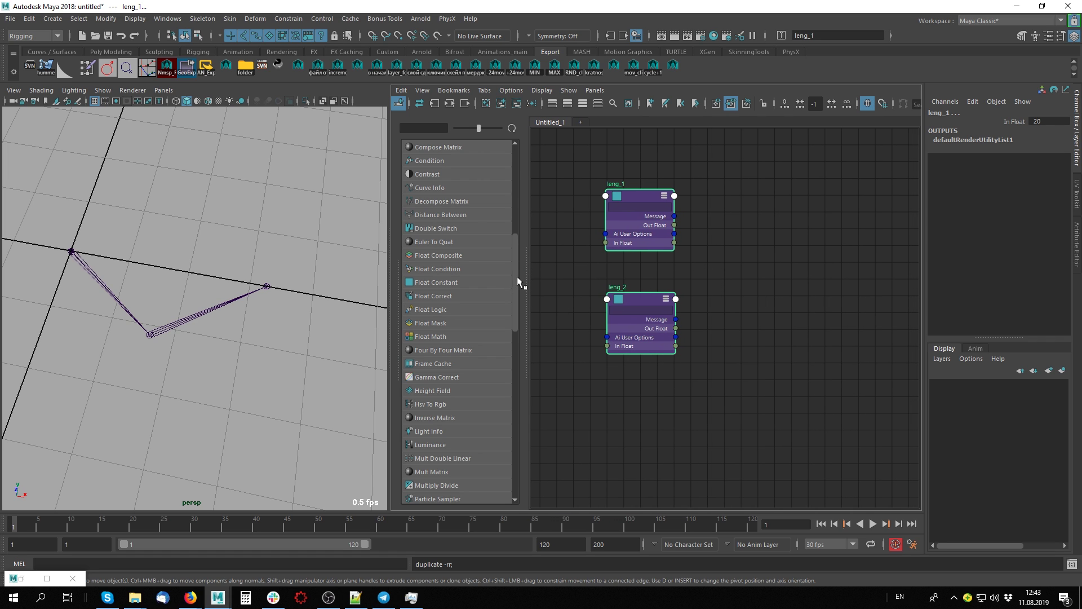
scroll(517, 277, "down", 2)
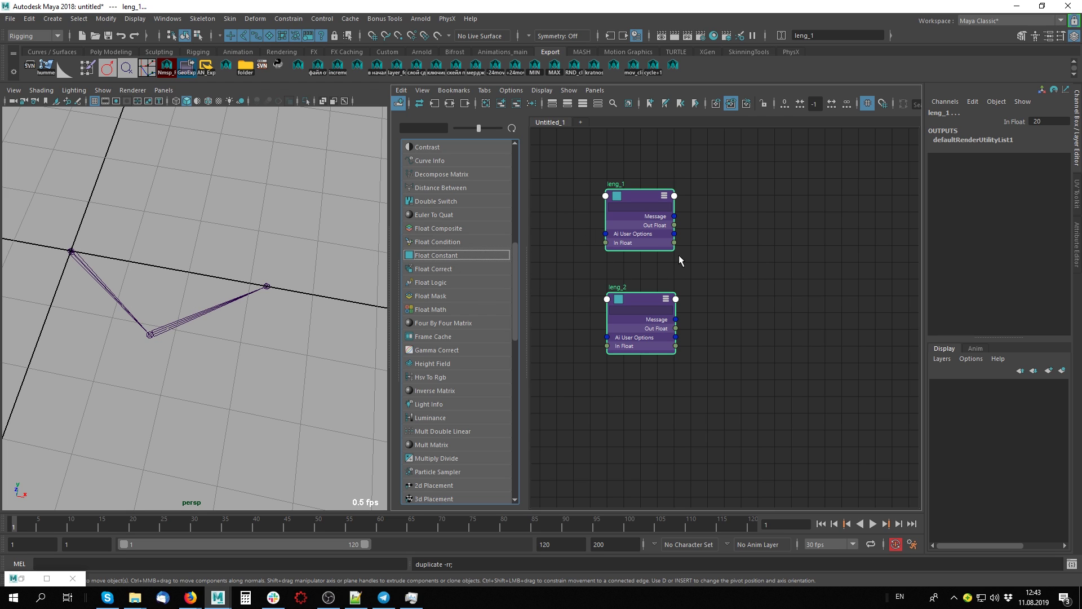
- Nudge leng_1 and leng_2 into a neat vertical stack
left_click(676, 271)
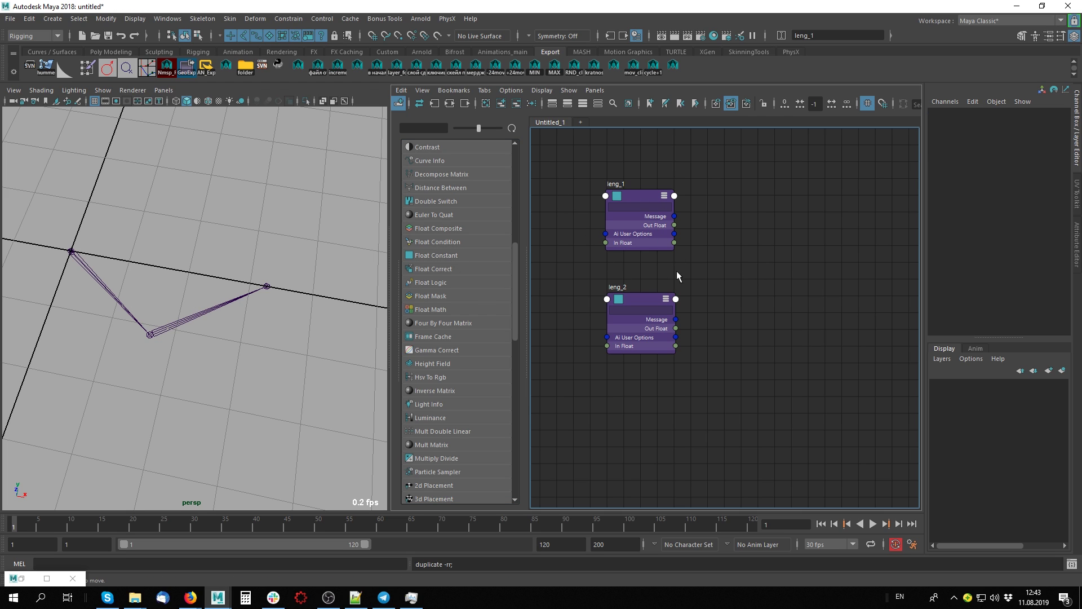
left_click(648, 208)
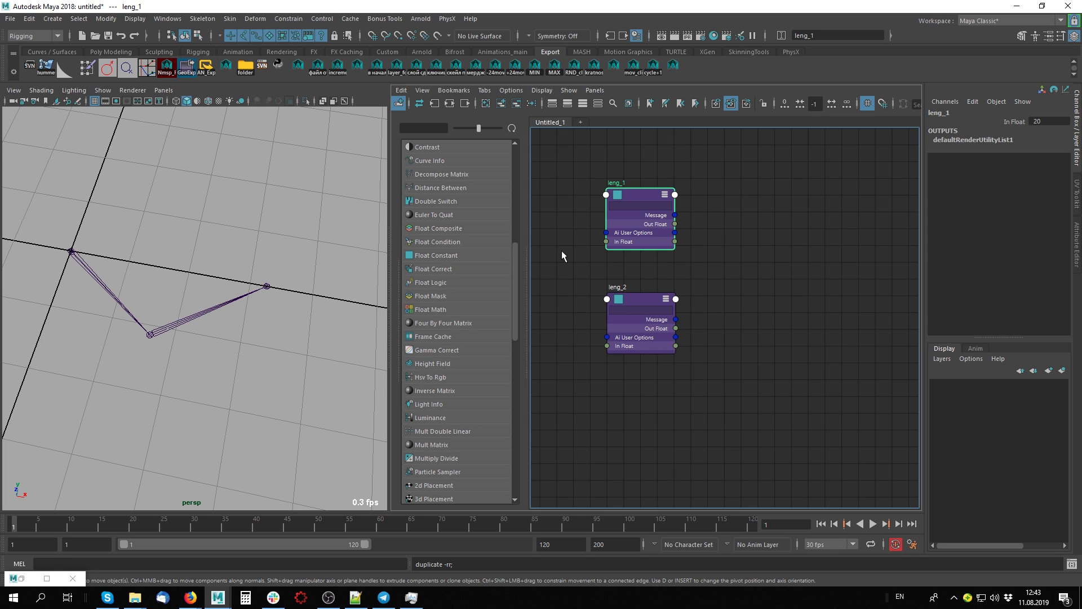
left_click_drag(647, 193, 642, 183)
left_click_drag(631, 296, 631, 300)
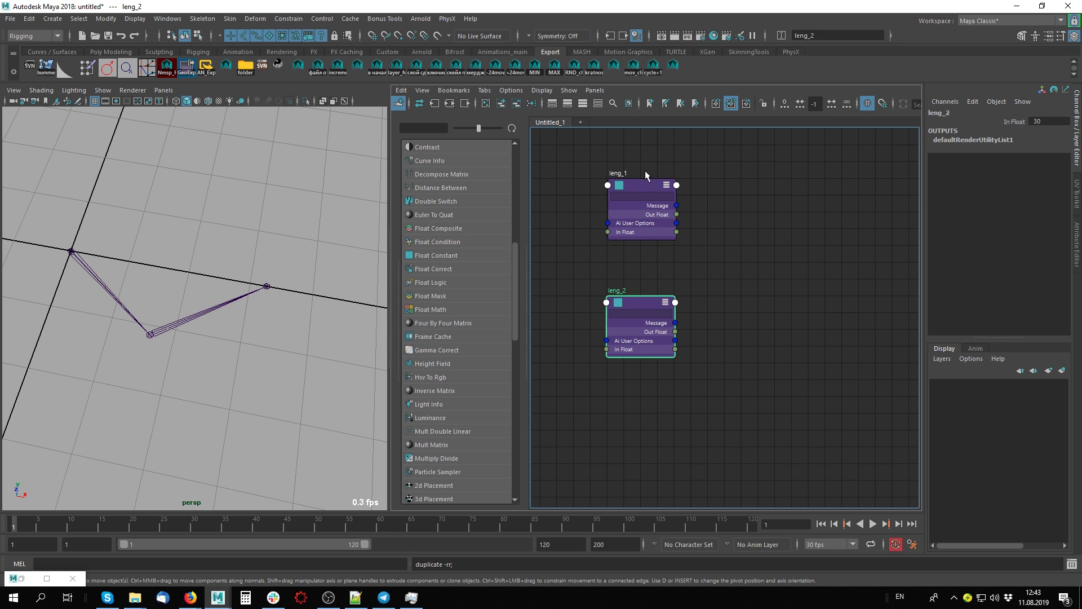
left_click(630, 182)
left_click_drag(630, 183, 635, 201)
left_click(638, 302)
left_click_drag(630, 294, 629, 291)
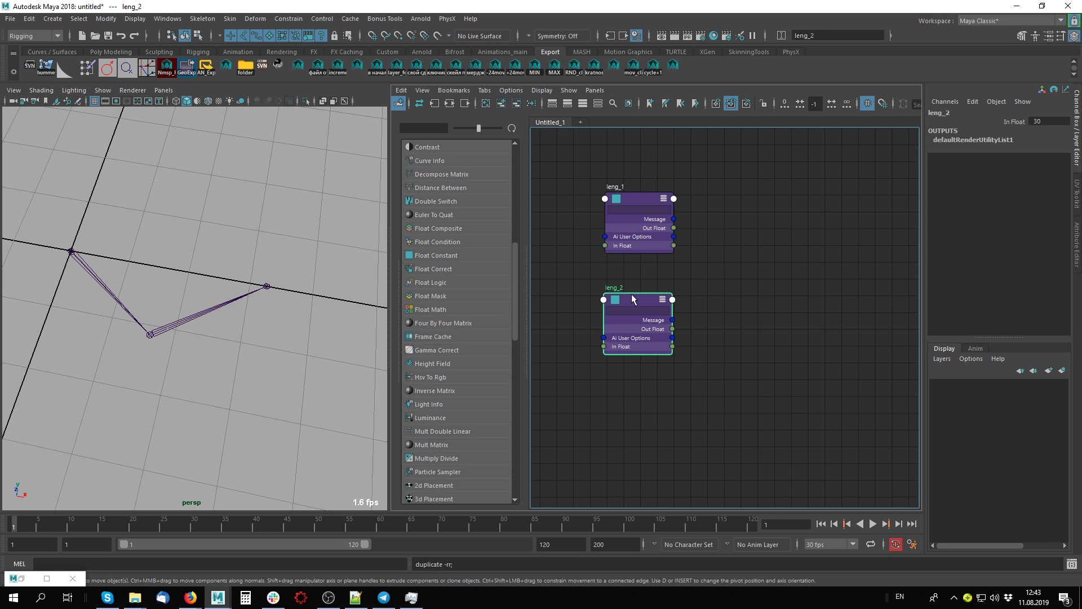
left_click_drag(634, 198, 634, 202)
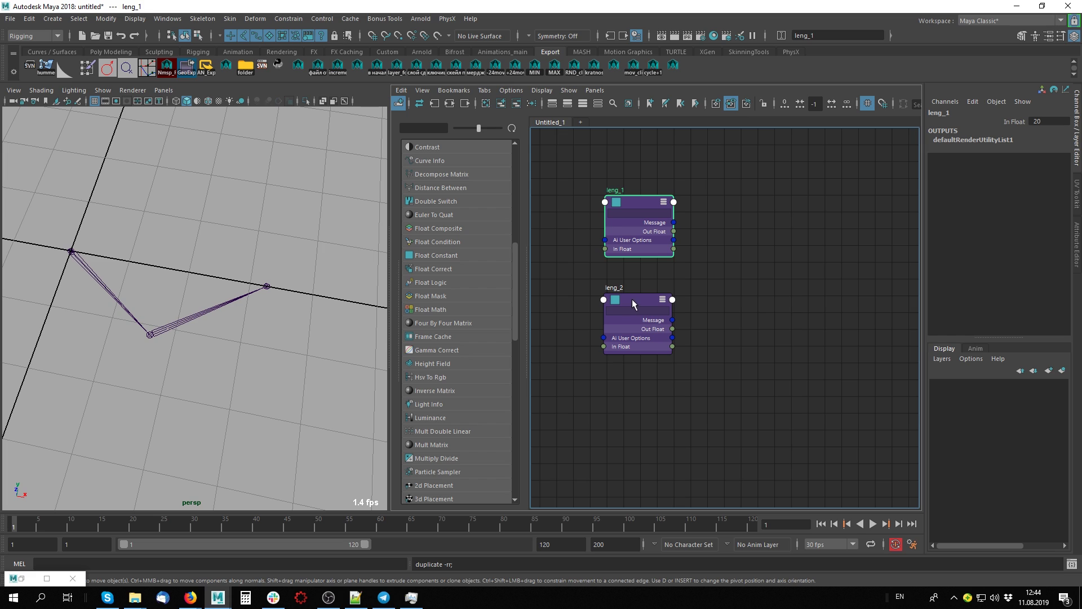
left_click_drag(631, 299, 632, 281)
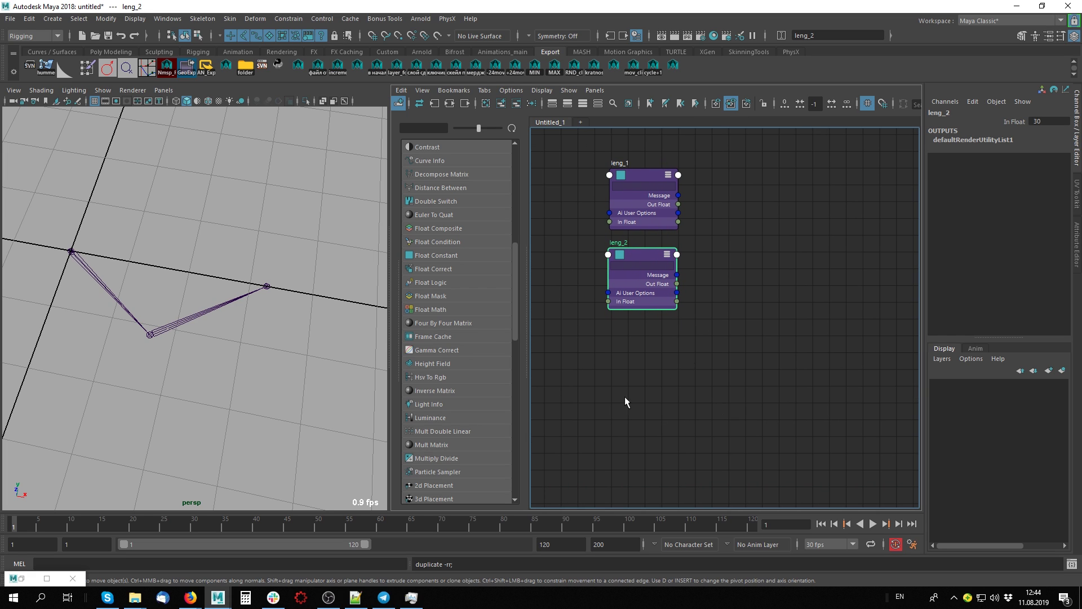
- Duplicate leng_2 with Ctrl+D to create leng_3
left_click(644, 175)
left_click(623, 248)
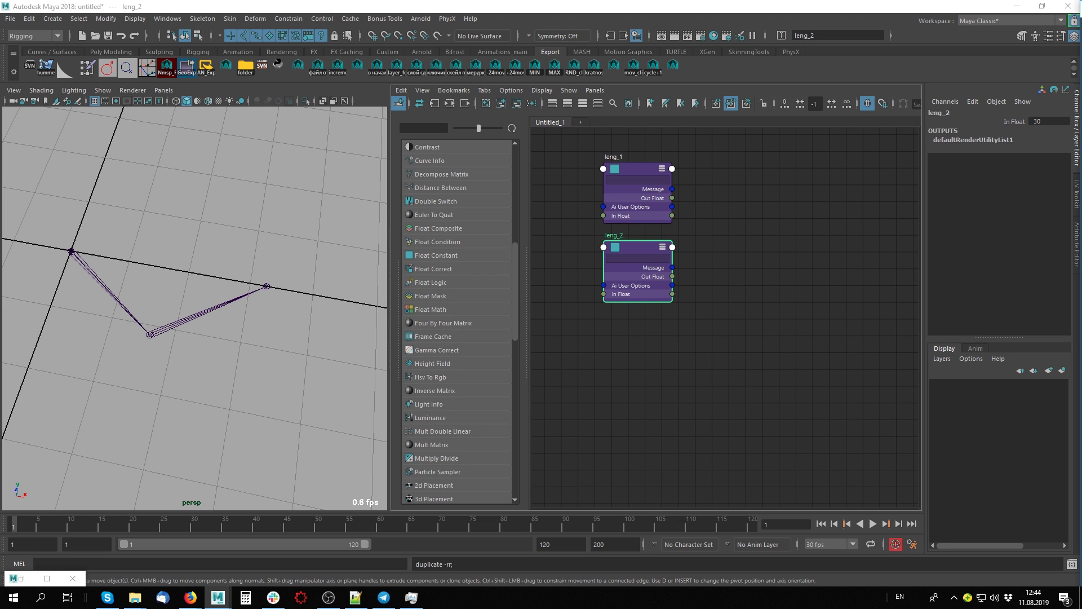
left_click(738, 388)
left_click(626, 248)
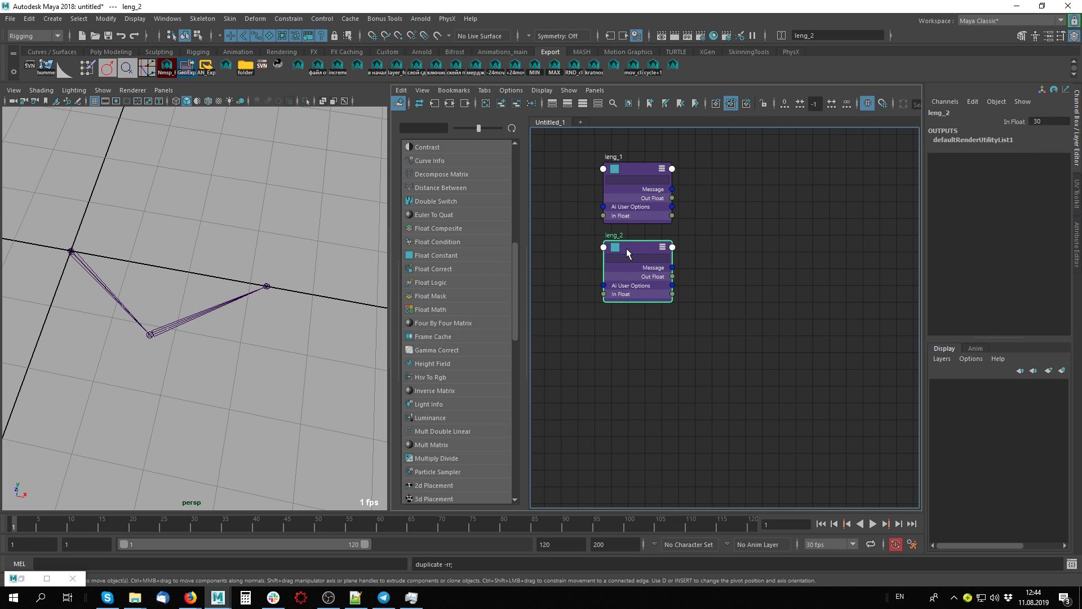
key("ctrl+d")
- Rename leng_3 to lenght_coeff and line it up under leng_2
left_click_drag(789, 322, 688, 356)
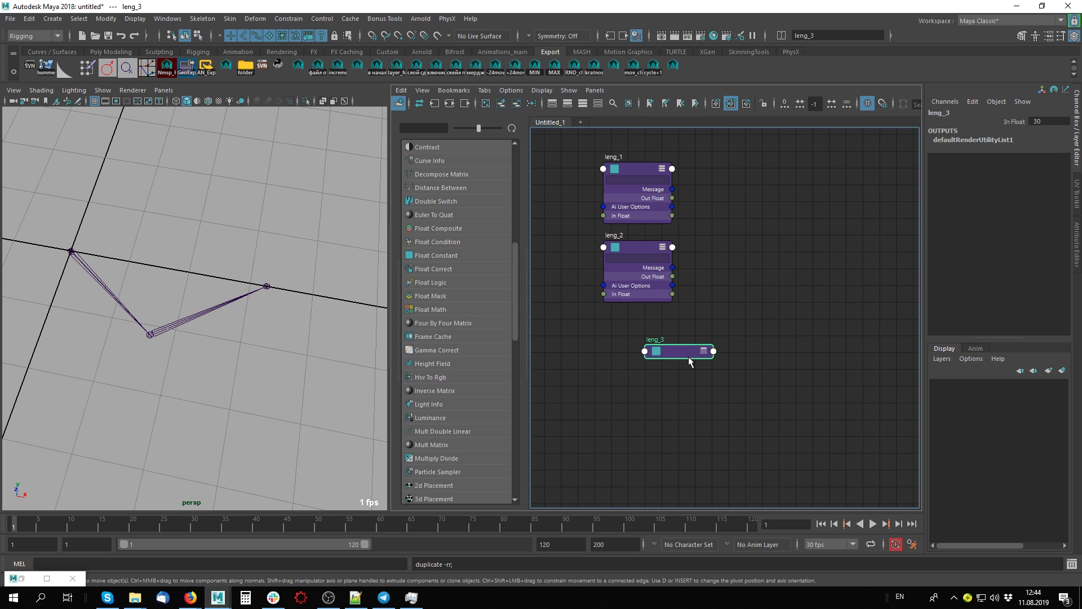
key("3")
key("ctrl+a")
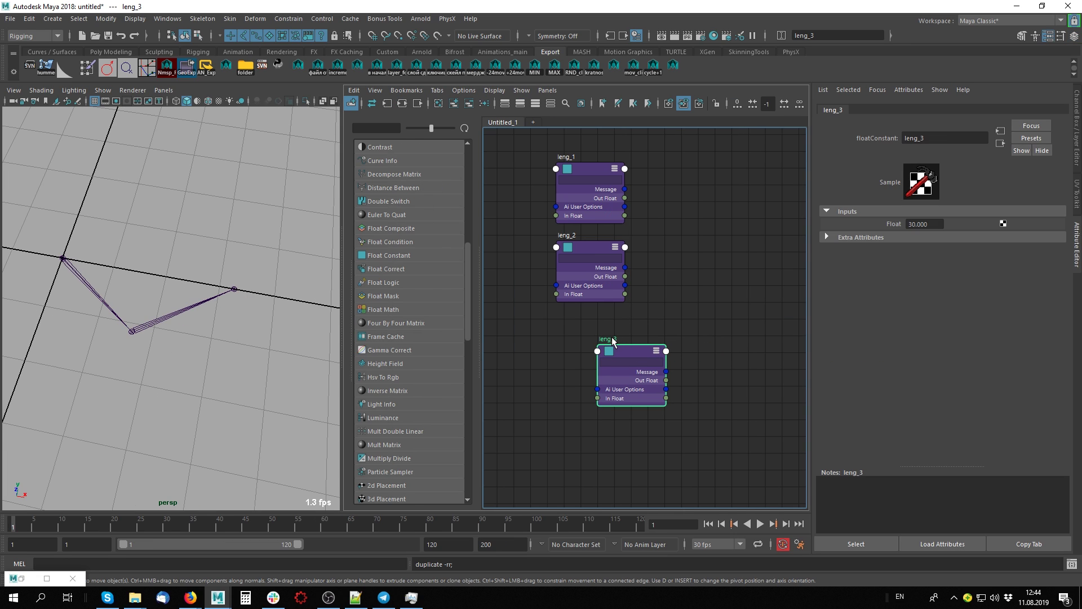
double_click(612, 339)
type("coeff")
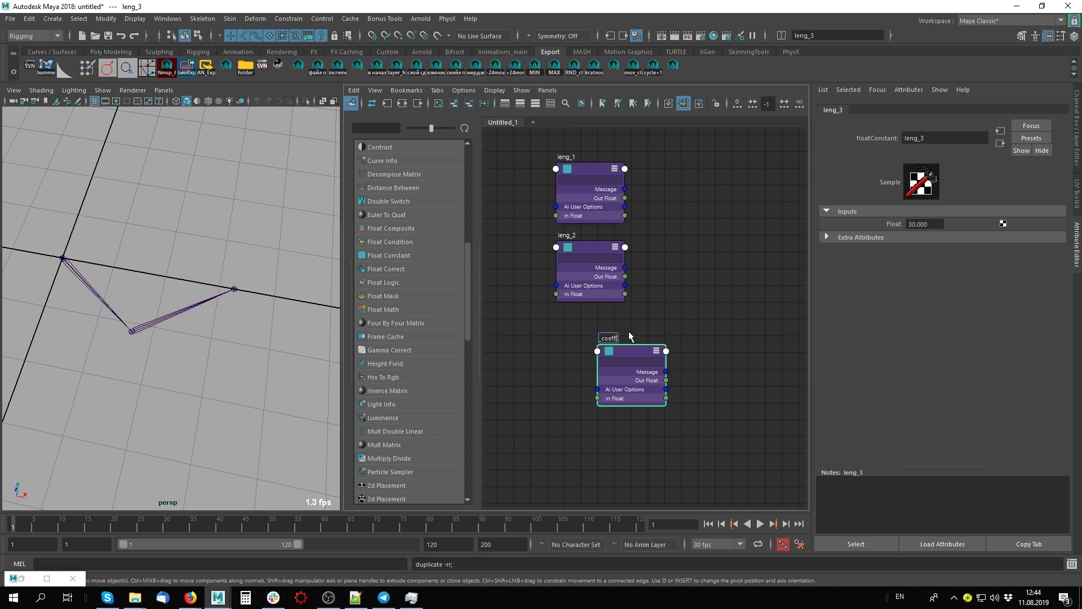
key("Return")
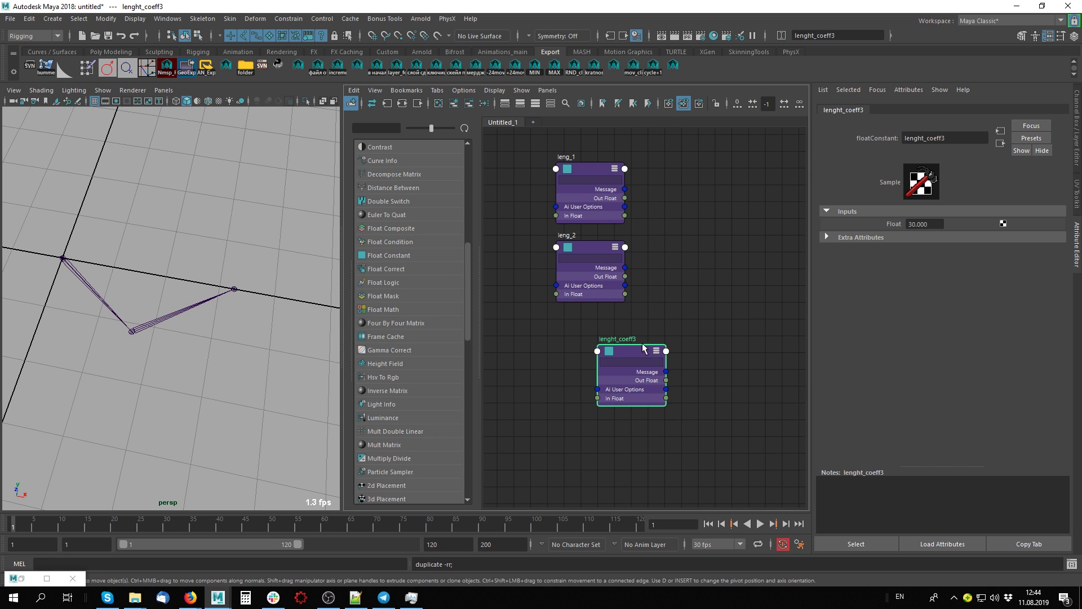
left_click(965, 141)
key("Return")
mouse_move(638, 353)
left_mouse_down()
mouse_move(593, 339)
mouse_move(599, 355)
left_mouse_up()
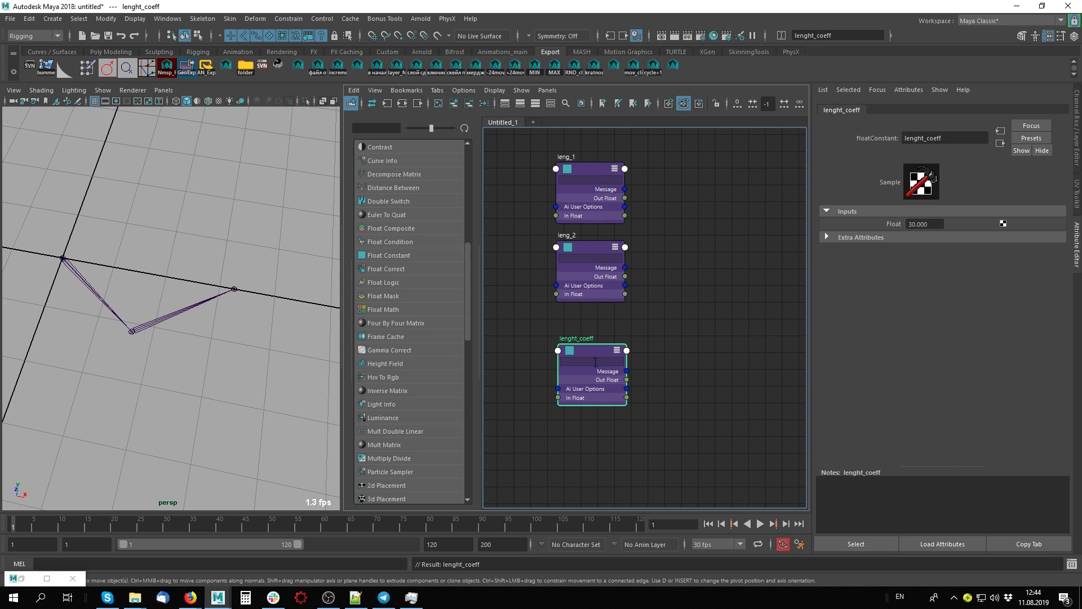
left_click(924, 223)
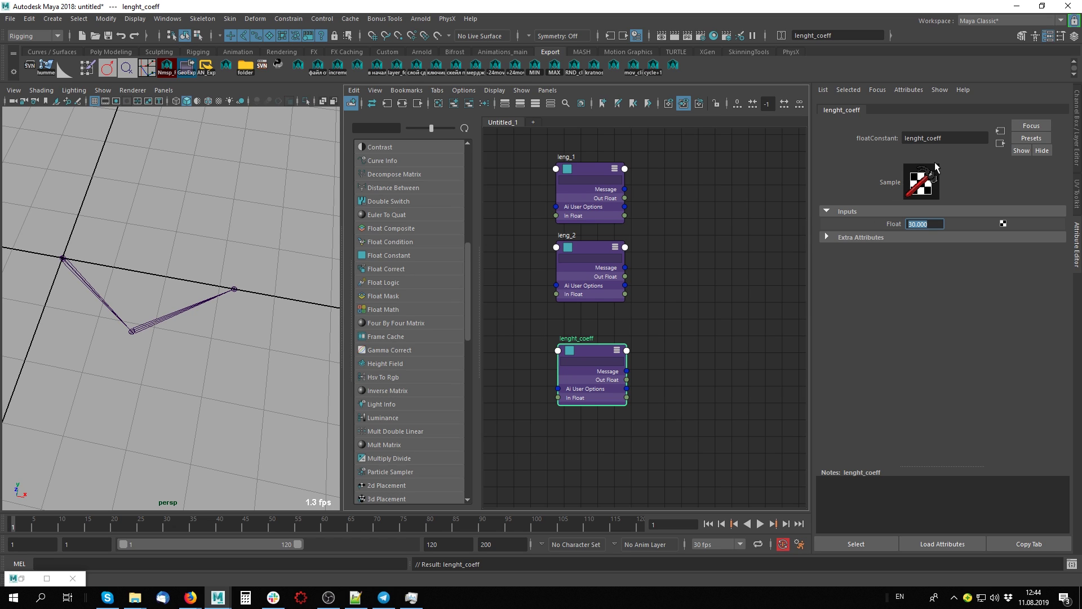
type("1.000")
left_click(754, 357)
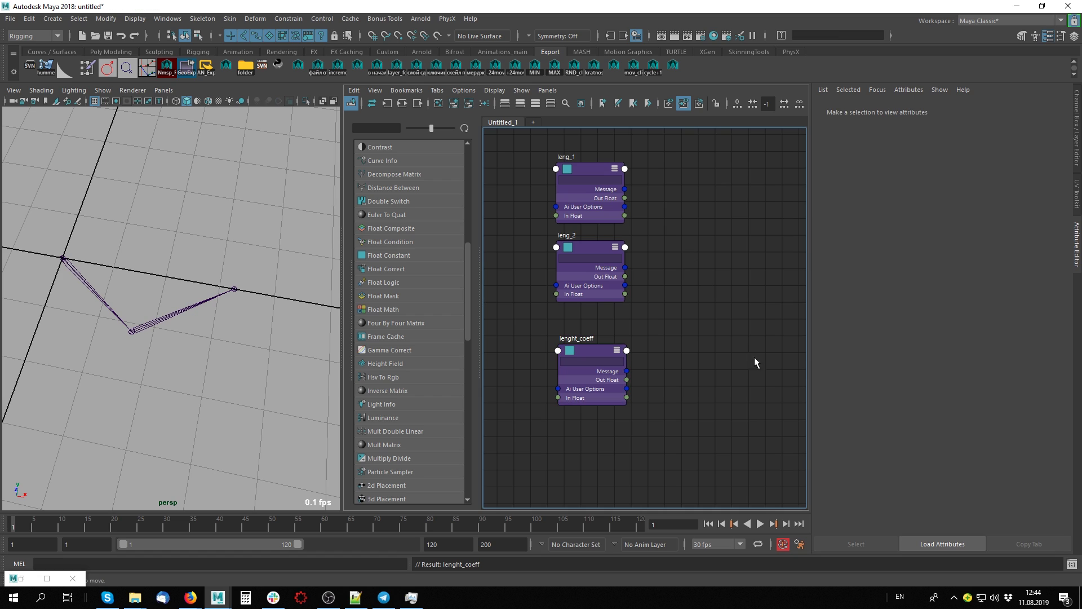
- Pull locator1 to the chain's end joint at Translate X 40.993, then add a floatMath1 node
key("ctrl+a")
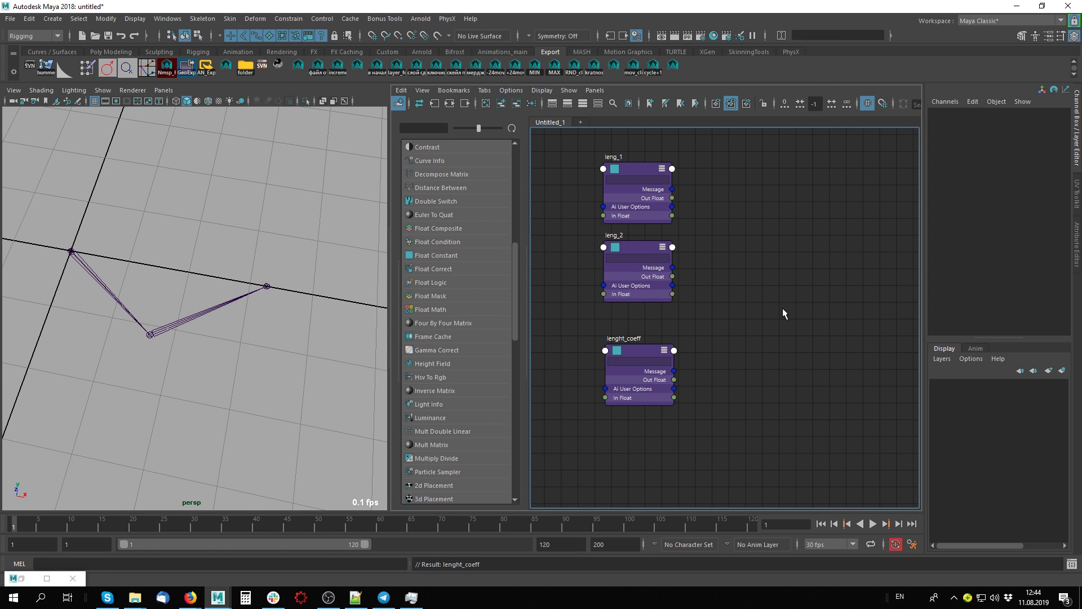
middle_click_drag(783, 308, 796, 328)
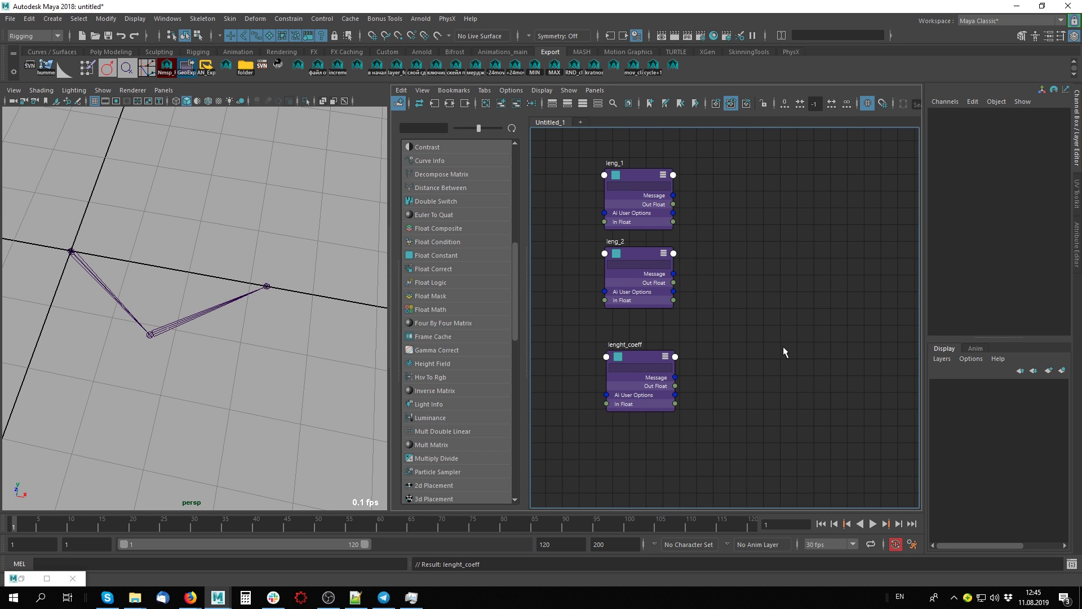
left_click(300, 313)
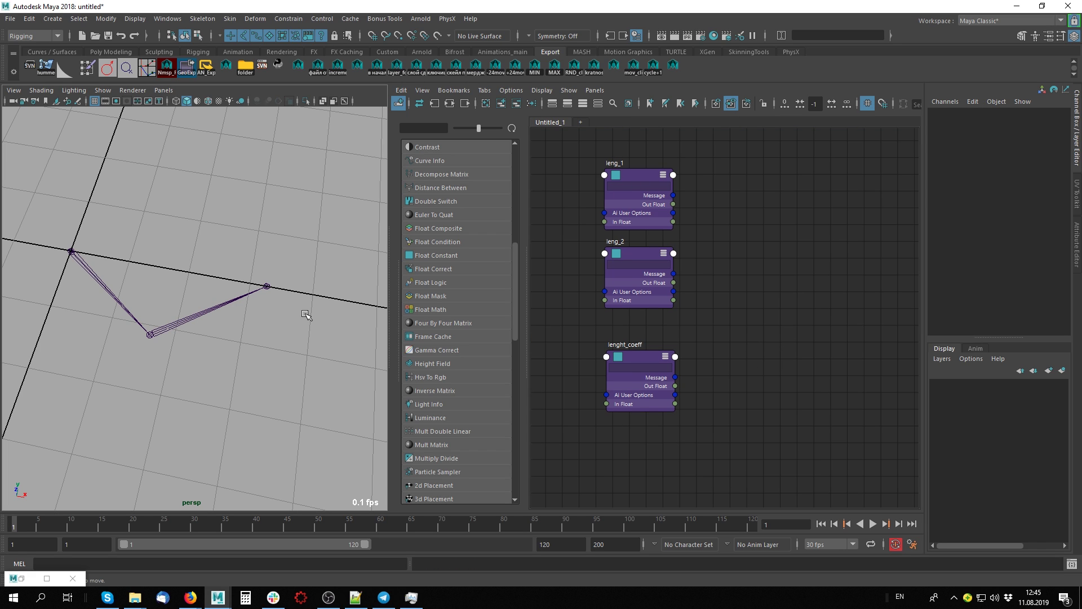
mouse_move(297, 319)
left_mouse_down("alt")
mouse_move(309, 298)
mouse_move(352, 319)
left_mouse_up("alt")
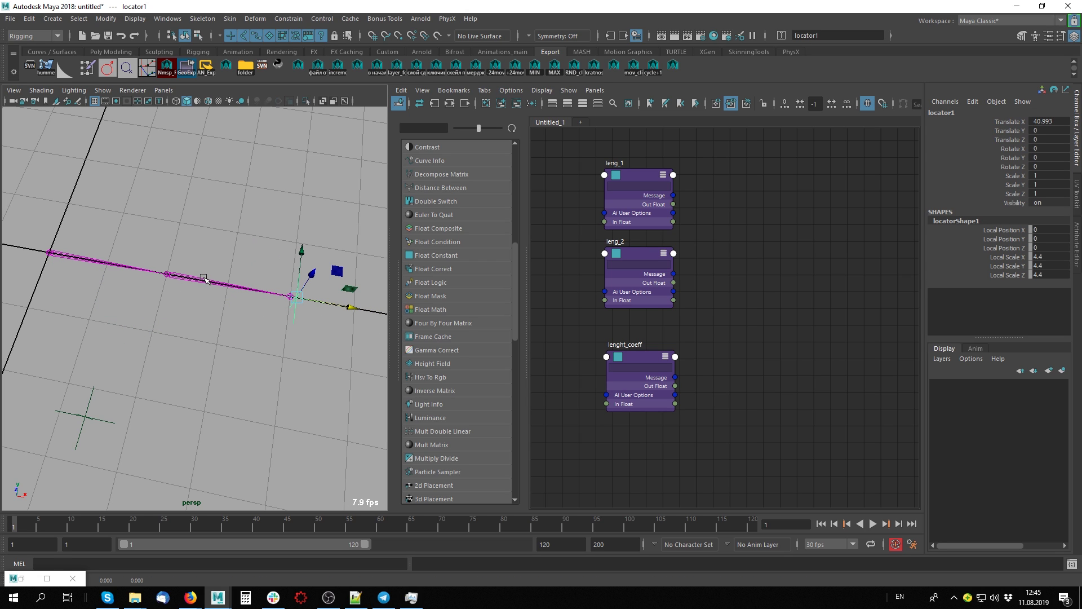
left_click(698, 314)
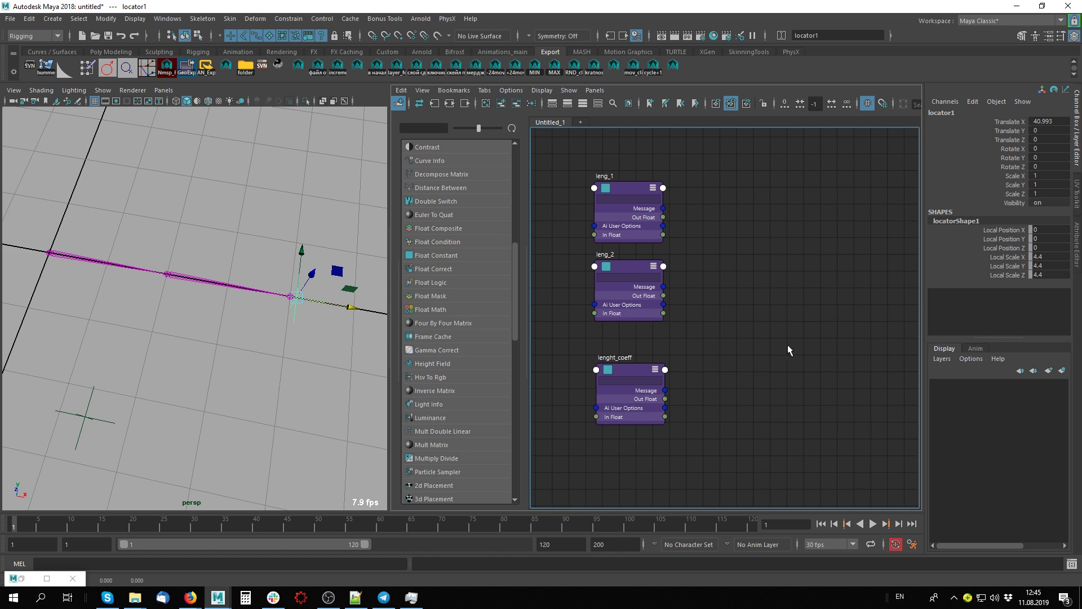
left_click(468, 302)
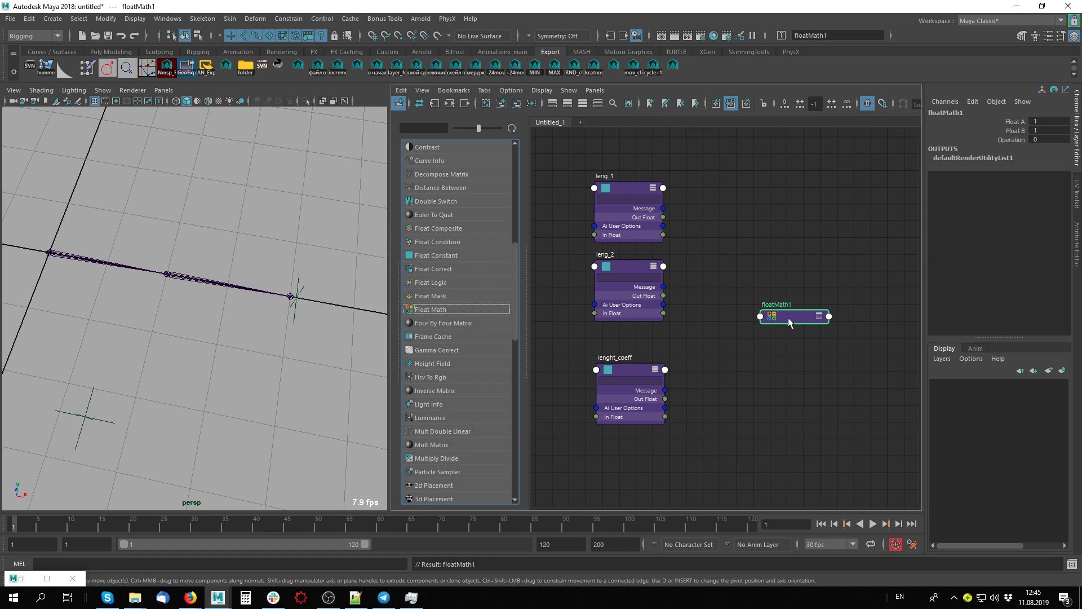
- Connect leng_1 Out Float to floatMath1 Float A and leng_2 Out Float to Float B
left_click_drag(794, 316, 753, 223)
key("3")
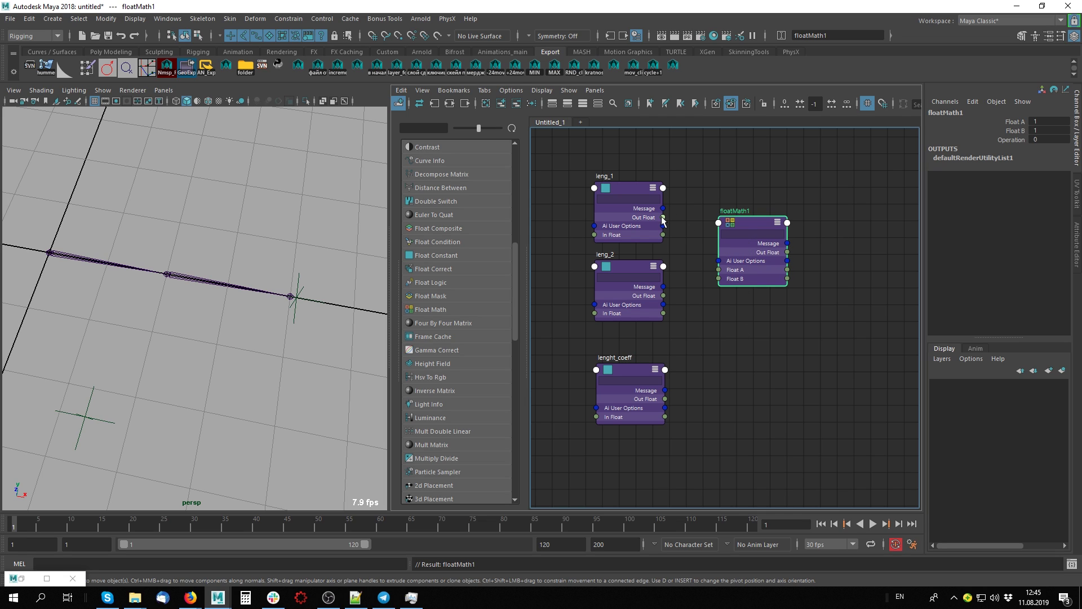
left_click_drag(663, 217, 719, 270)
left_click_drag(663, 295, 719, 278)
left_click_drag(757, 229, 756, 206)
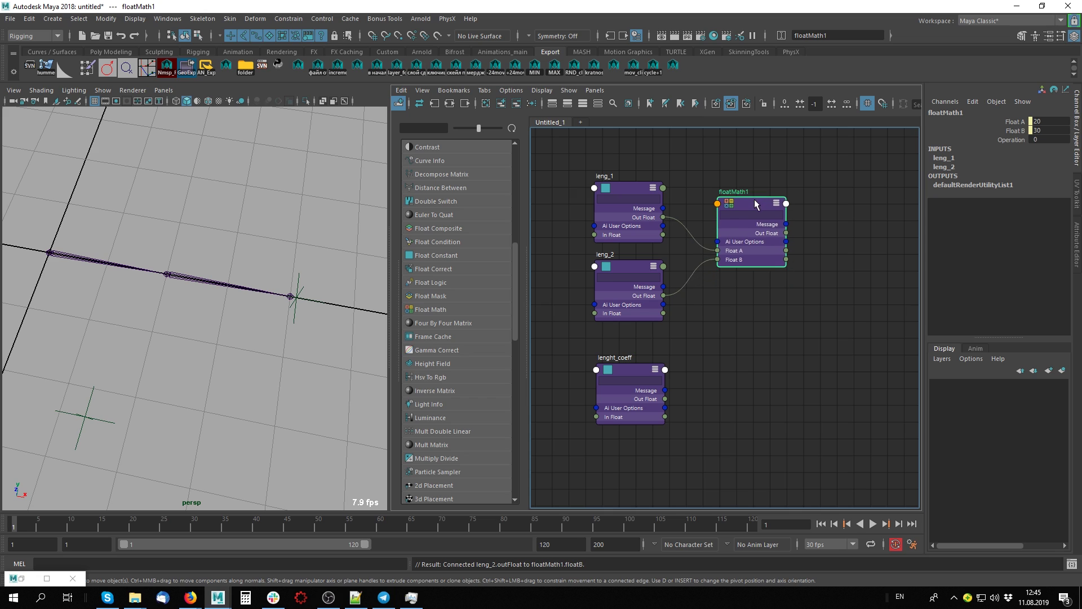
- Rename floatMath1 to add and recentre the node graph
double_click(742, 188)
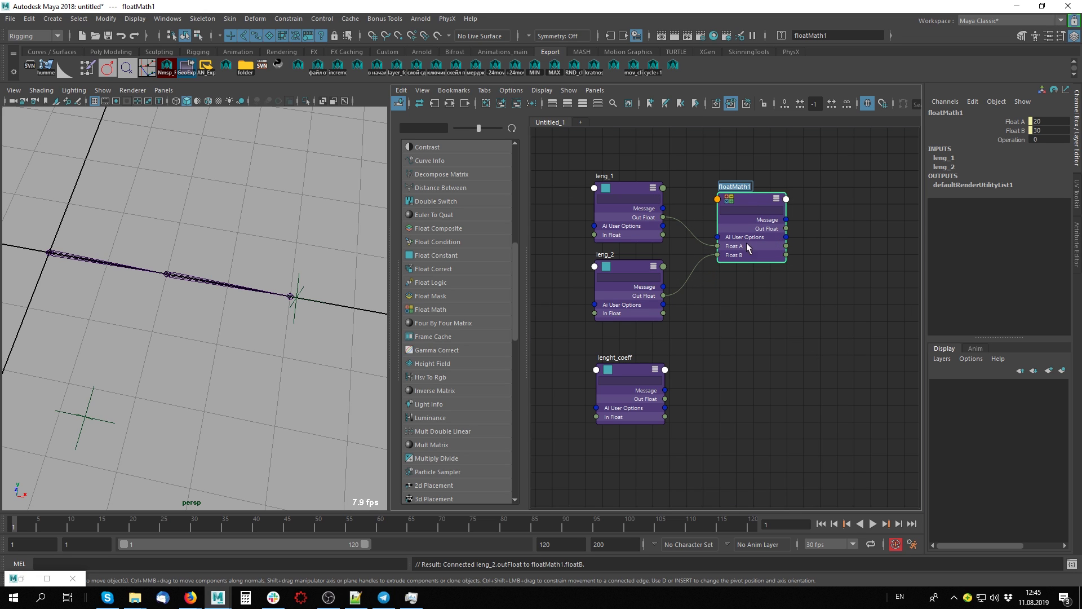
double_click(742, 209)
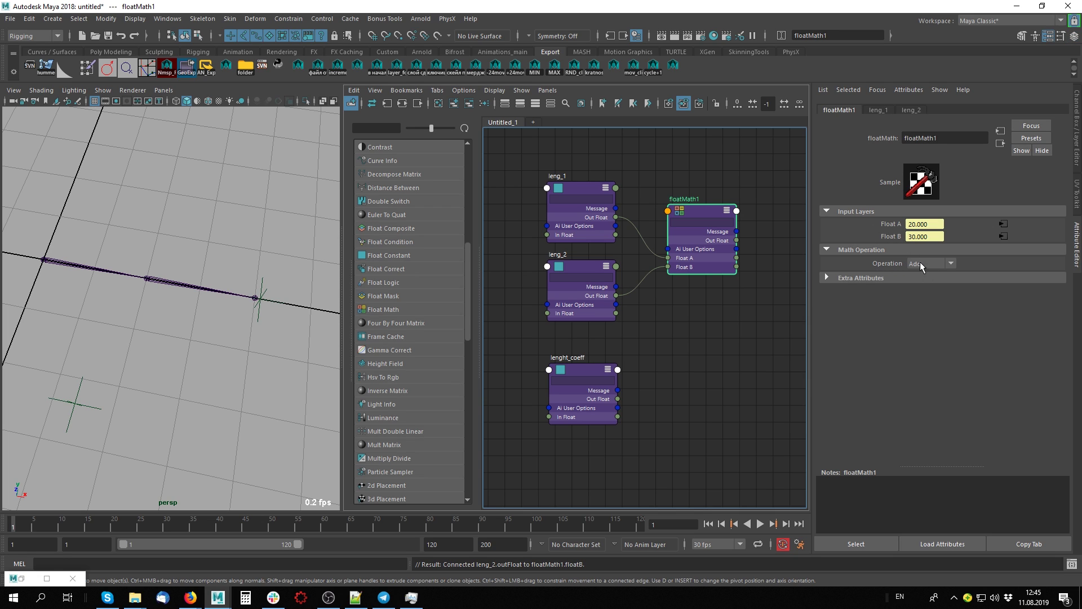
key("ctrl+a")
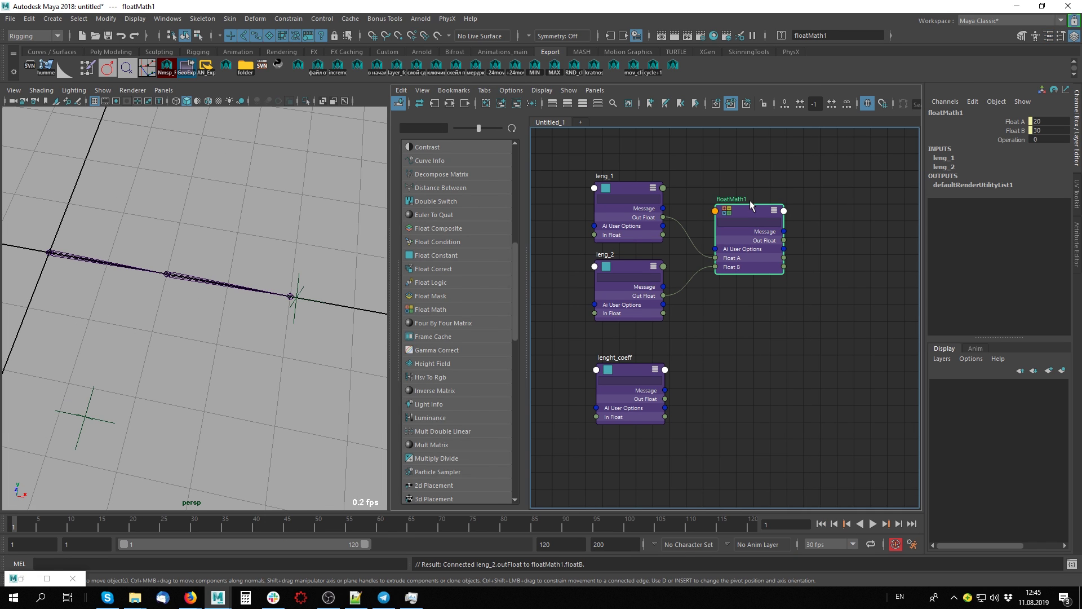
key("ctrl+a")
left_click(766, 252)
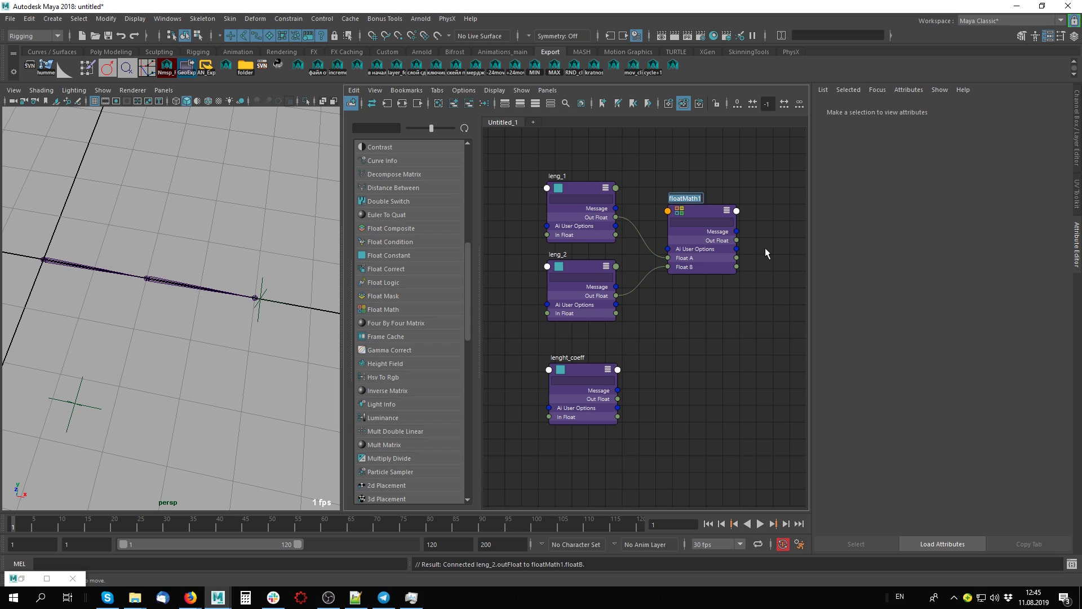
type("add")
key("Return")
left_click(654, 312)
key("ctrl+a")
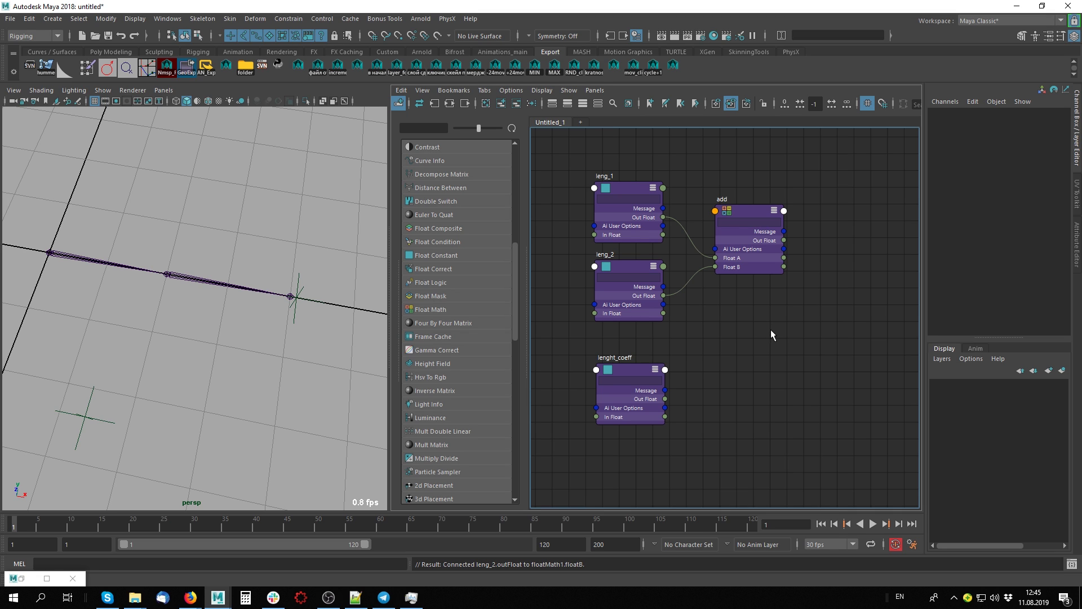
middle_click_drag(771, 331, 765, 340)
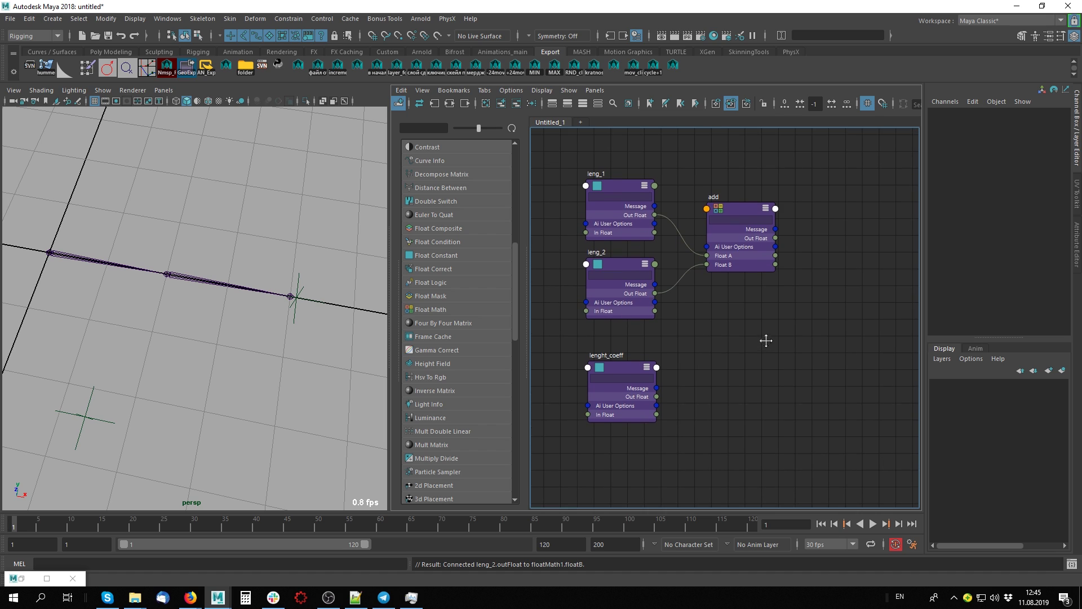
scroll(772, 333, "down", 3)
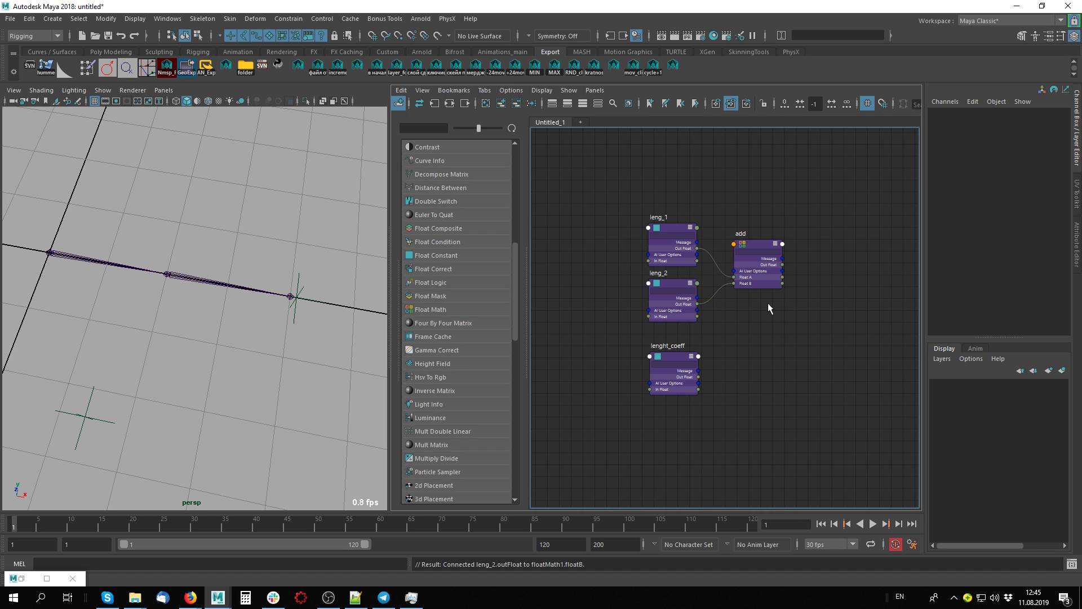
middle_click_drag(770, 319, 764, 326)
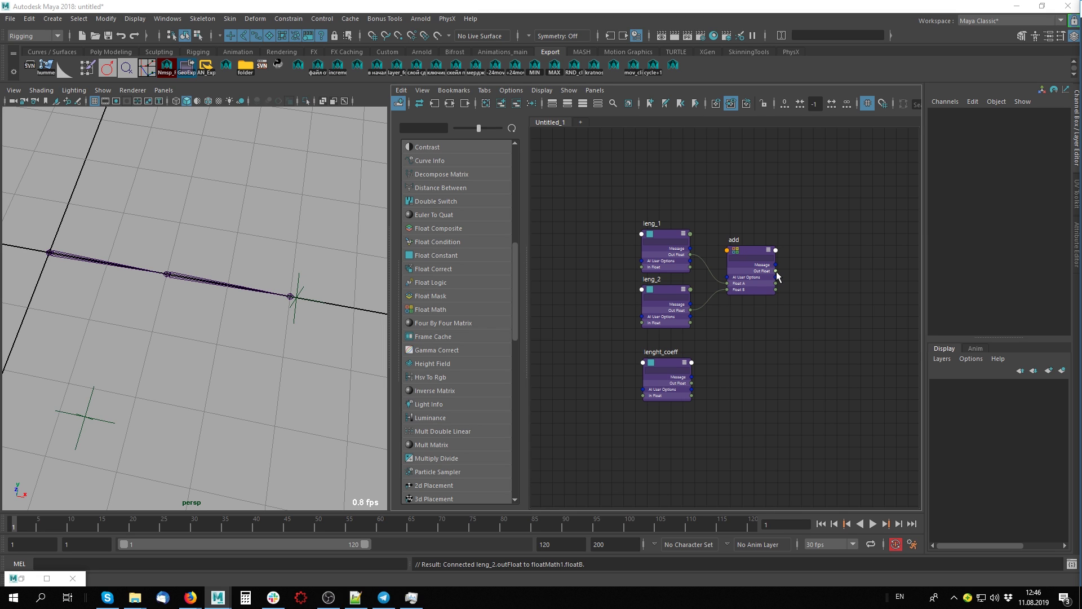
- Duplicate leng_1 as a node named total_range, fed by add's Out Float
left_click(661, 232)
key("ctrl+d")
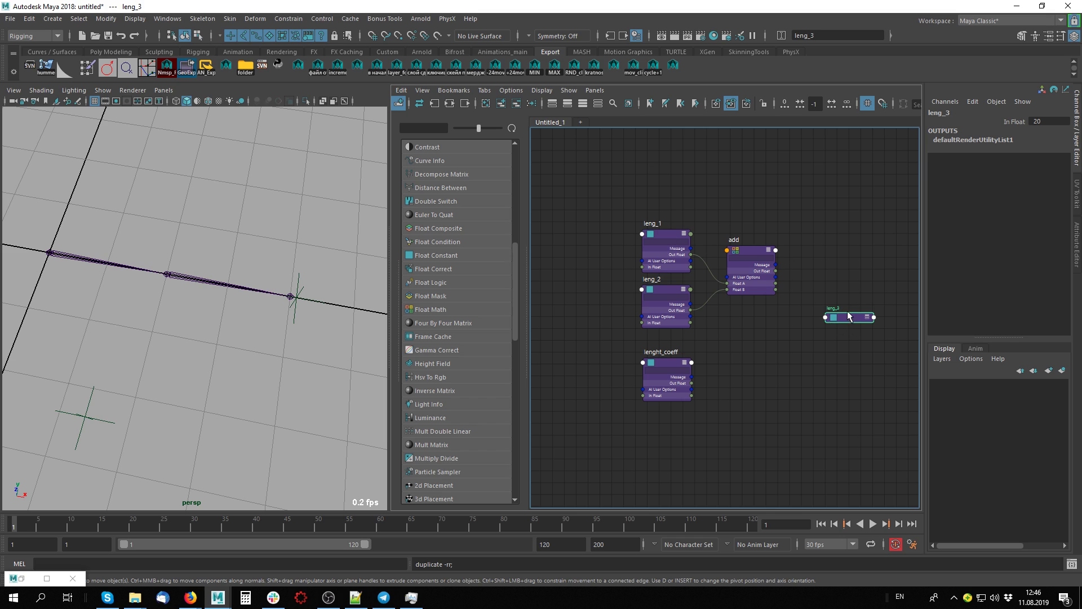
left_click_drag(849, 316, 834, 240)
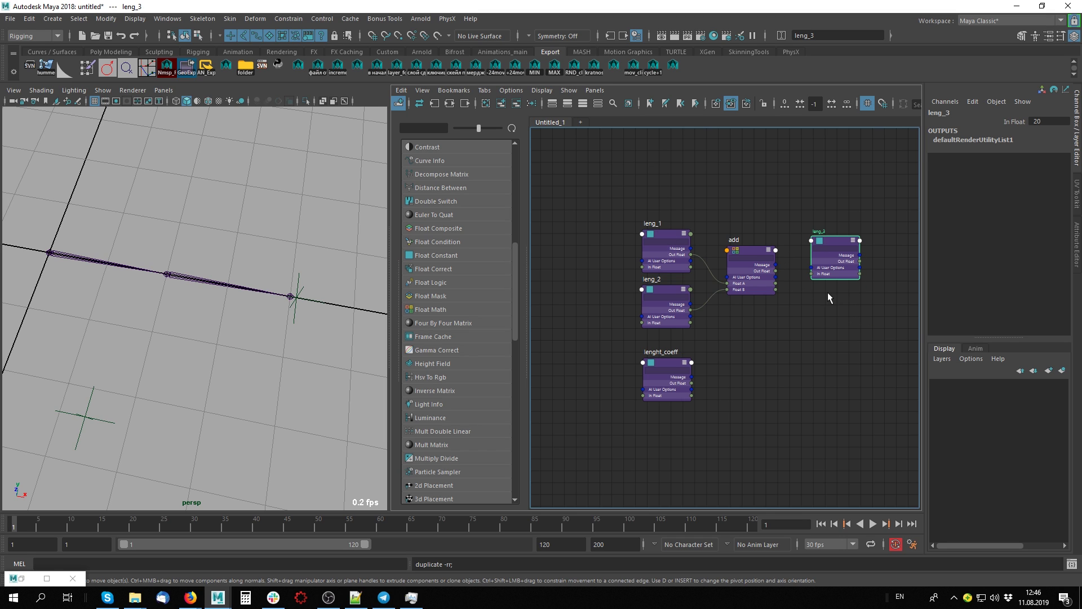
scroll(833, 297, "up", 3)
scroll(789, 316, "down", 1)
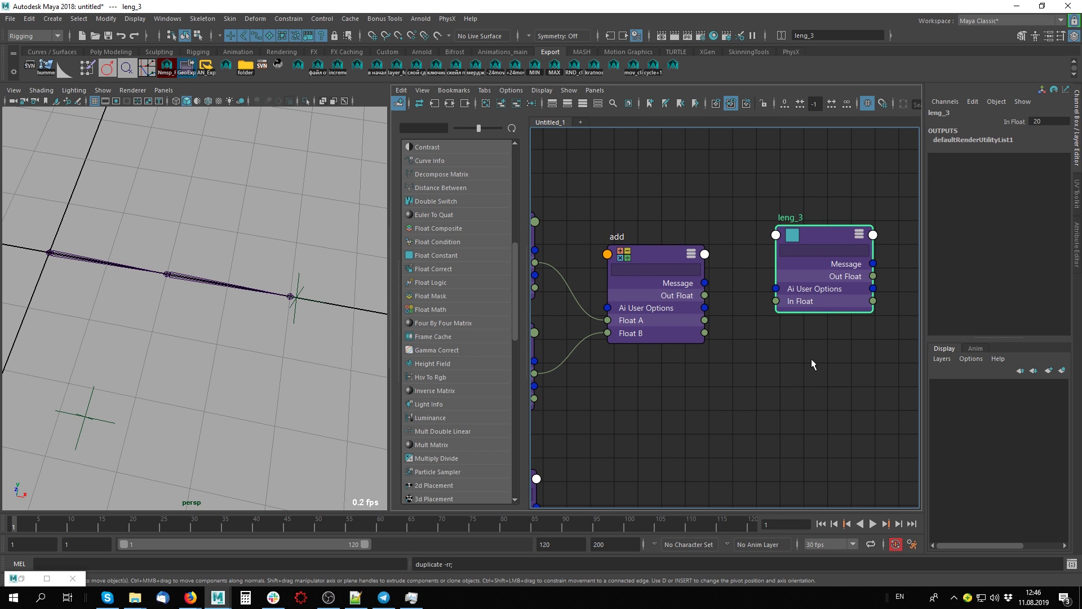
double_click(791, 217)
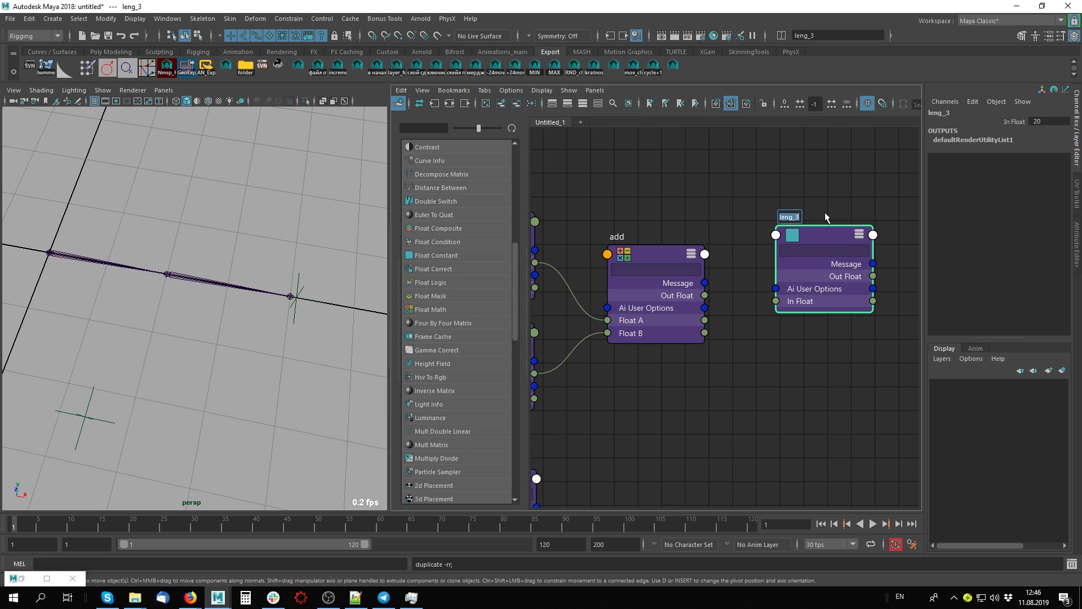
type("total_")
type("ran")
type("ge")
key("Return")
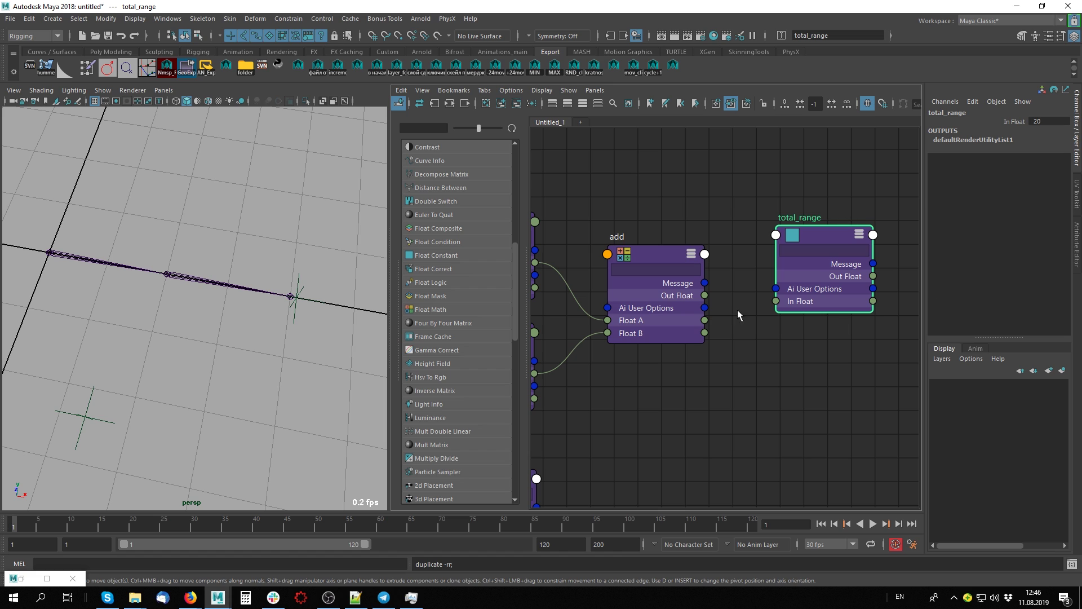
left_click_drag(705, 295, 778, 301)
- Reposition total_range beside the add node, re-dragging add's Out Float connection
key("a")
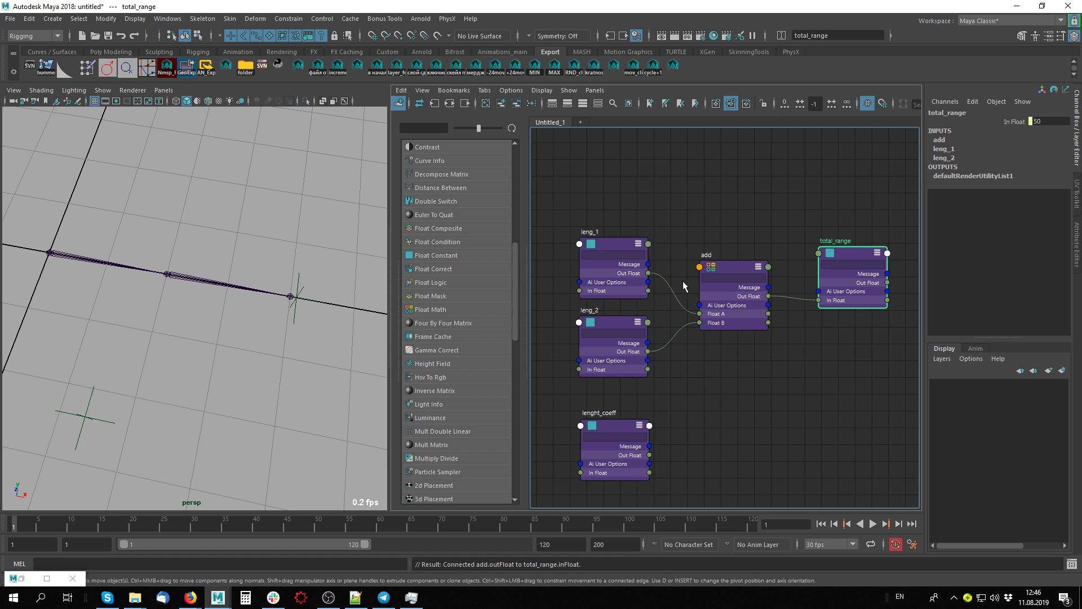
mouse_move(835, 384)
middle_mouse_down()
mouse_move(805, 388)
mouse_move(700, 355)
middle_mouse_up()
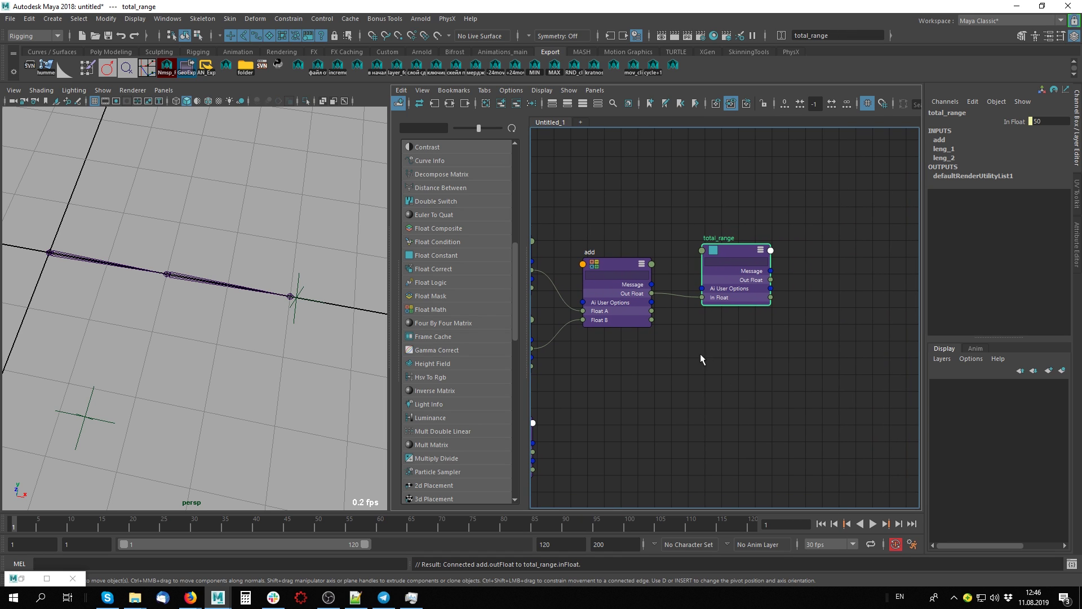
left_click_drag(733, 259, 724, 222)
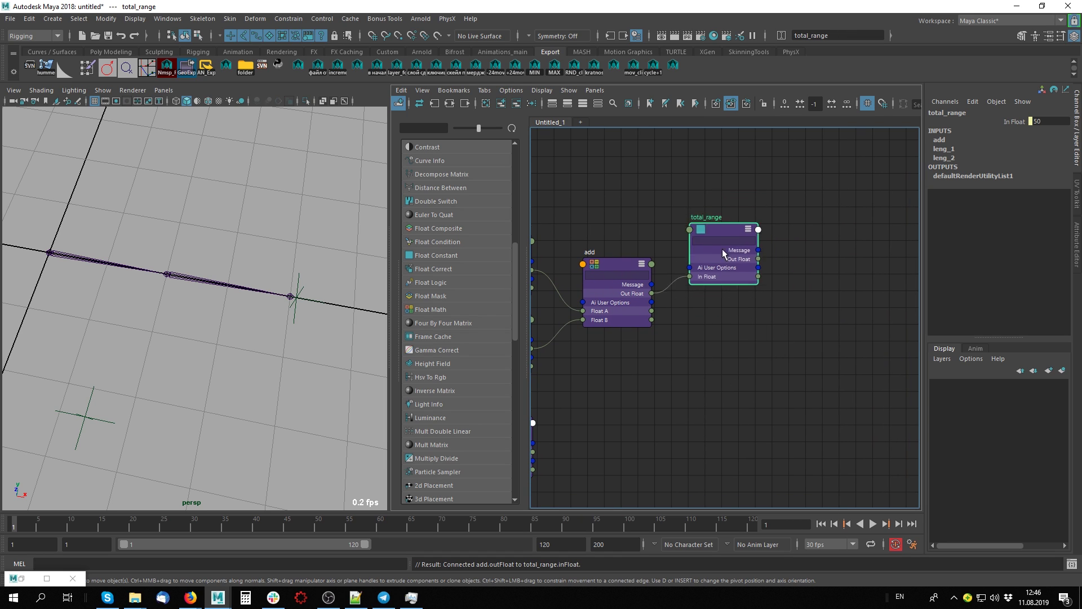
mouse_move(755, 354)
left_mouse_down()
mouse_move(744, 163)
mouse_move(753, 344)
left_mouse_up()
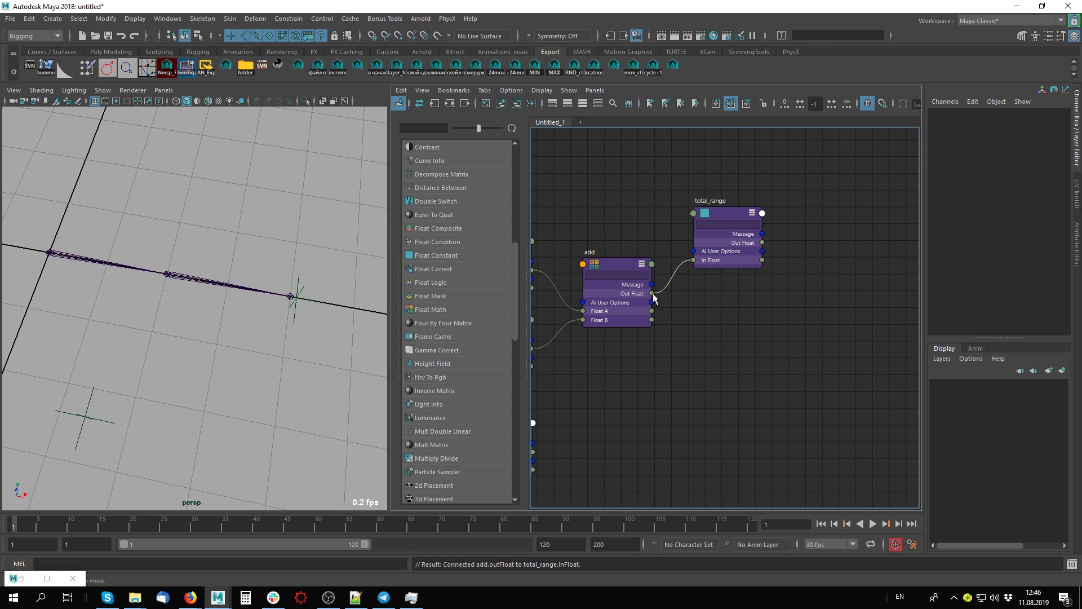
left_click_drag(652, 293, 854, 336)
left_click_drag(652, 293, 850, 368)
left_click_drag(652, 293, 868, 311)
left_click_drag(616, 265, 614, 263)
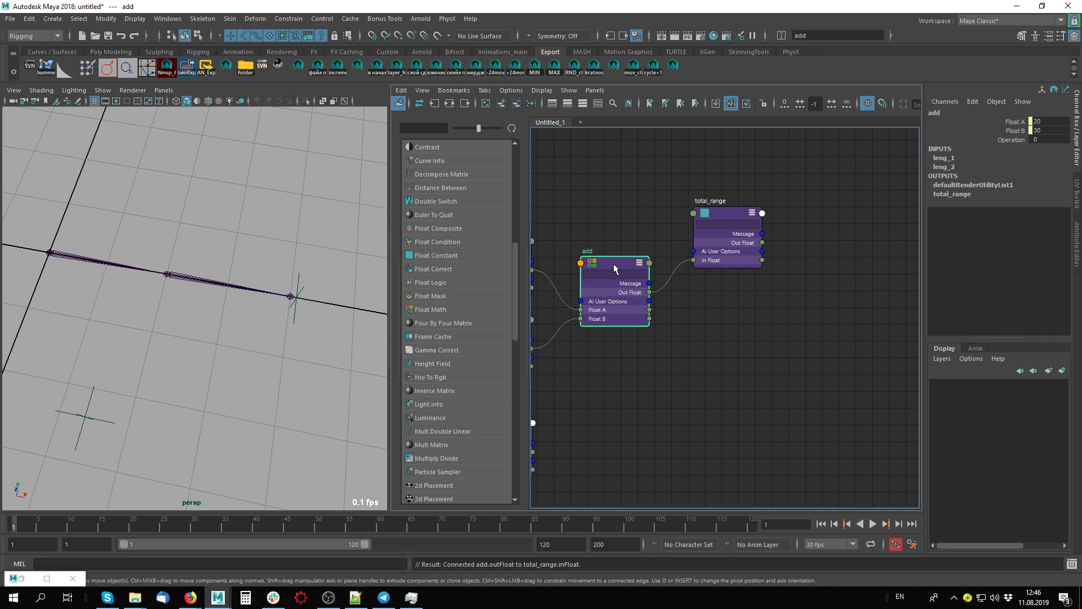
mouse_move(717, 209)
left_mouse_down()
mouse_move(695, 197)
mouse_move(713, 201)
left_mouse_up()
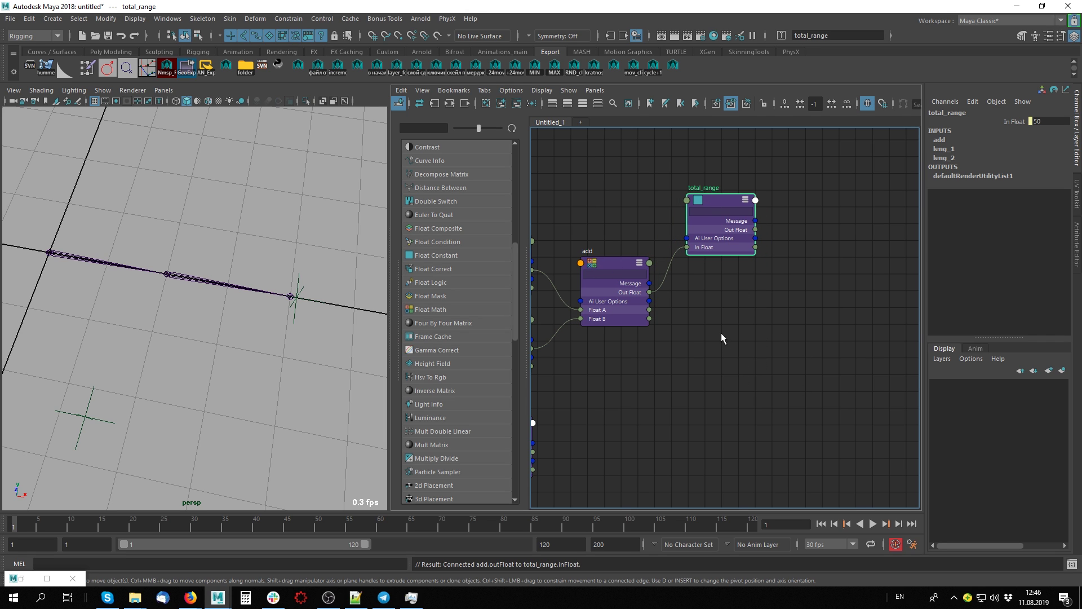
- Frame leng_1, leng_2, lenght_coeff, add and total_range together in the graph
middle_click_drag(722, 333, 784, 300)
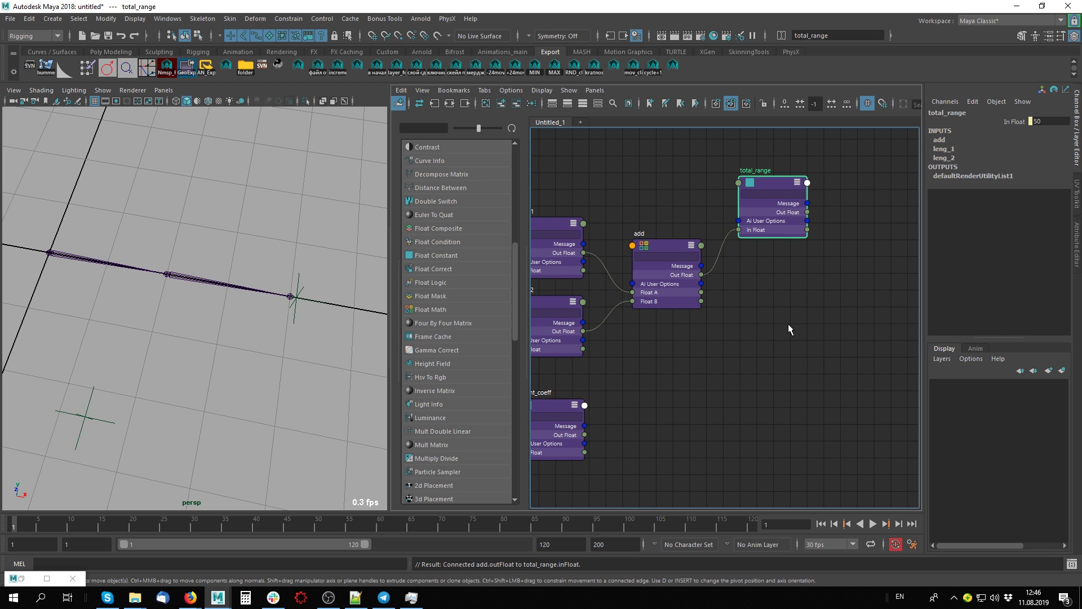
scroll(757, 338, "down", 2)
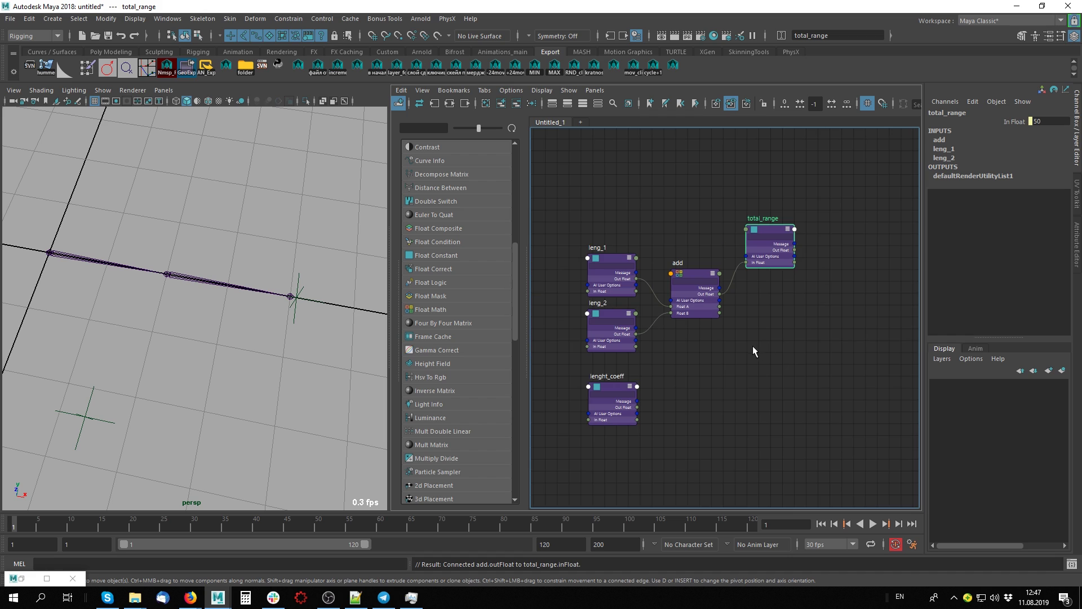
left_click_drag(779, 225, 779, 215)
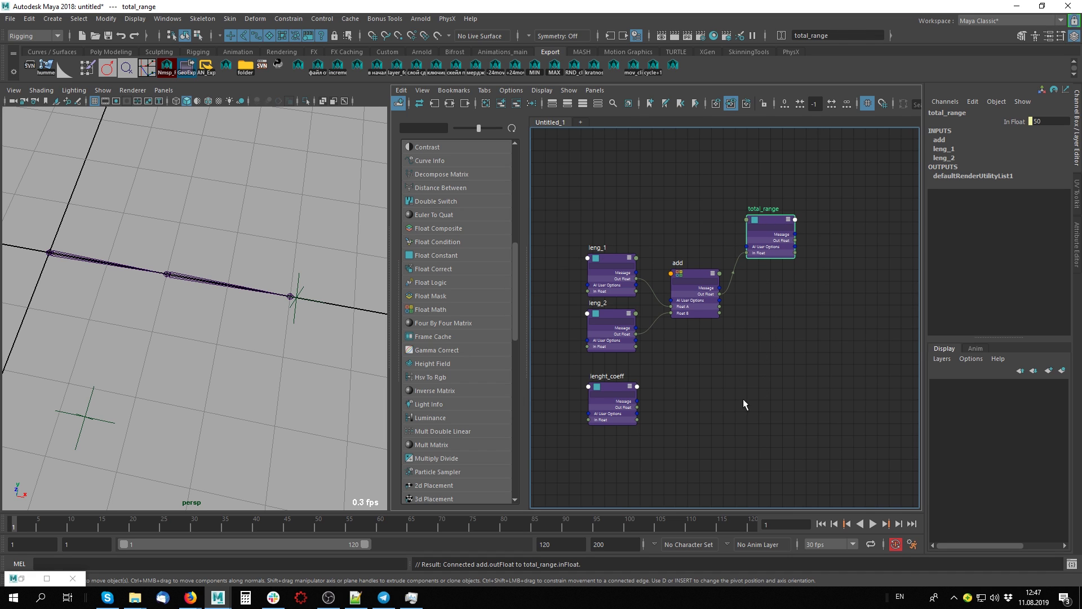
scroll(729, 375, "up", 2)
scroll(735, 391, "down", 2)
scroll(741, 391, "up", 2)
scroll(741, 391, "down", 1)
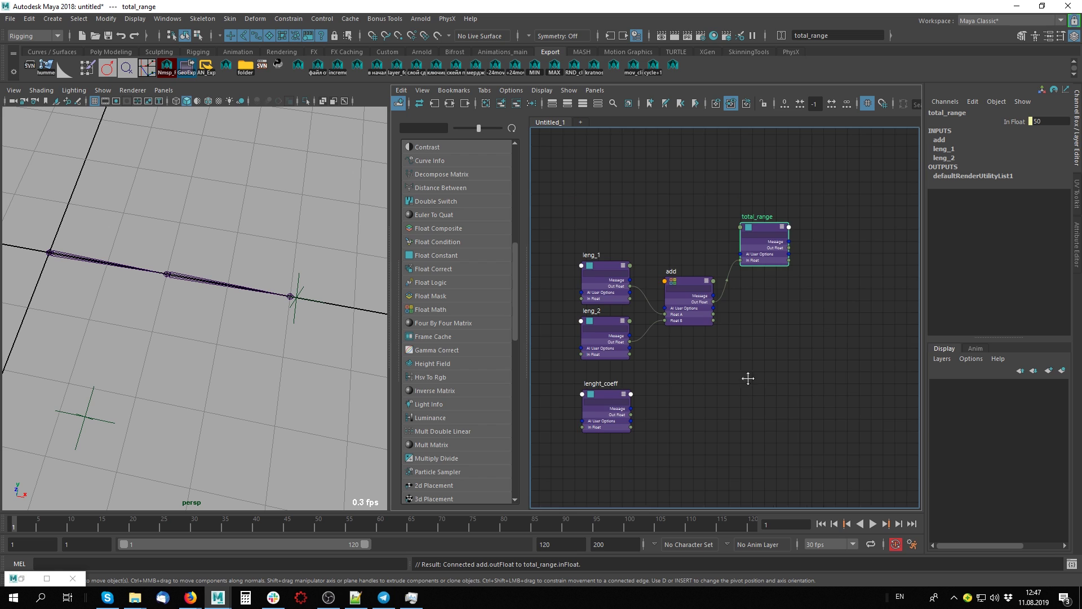
scroll(745, 378, "down", 1)
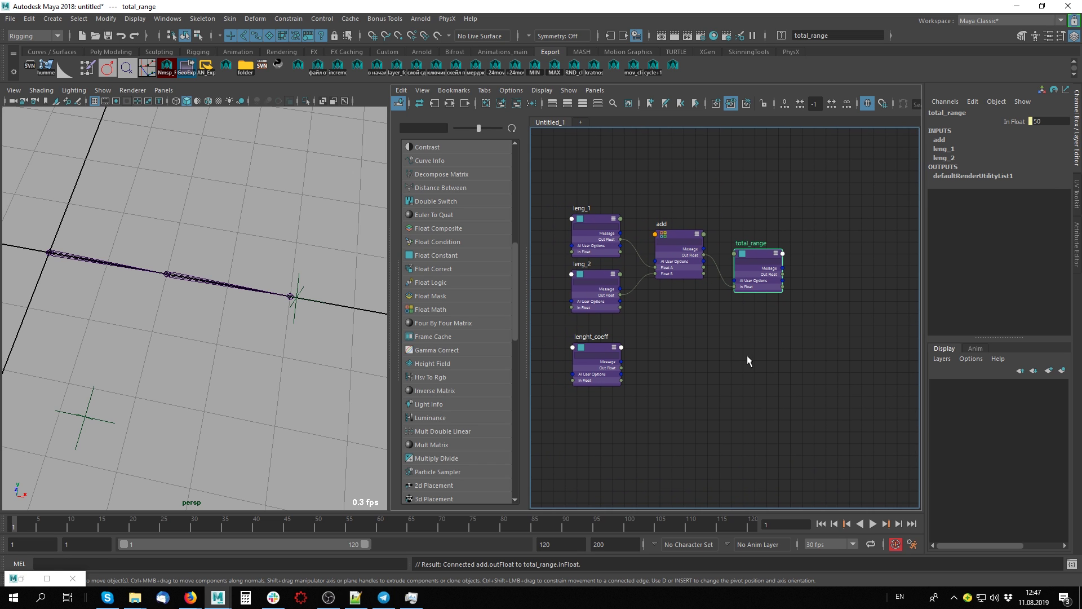
middle_click_drag(759, 409, 740, 399, "alt")
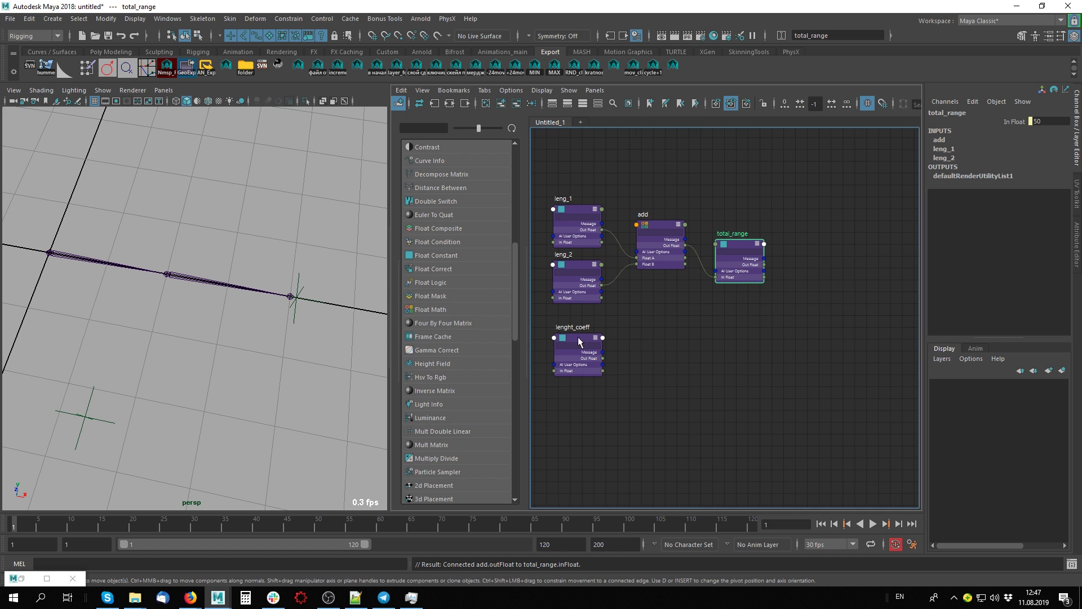
- Duplicate the add node, rename the copy mult, and set its operation to Multiply
left_click(662, 253)
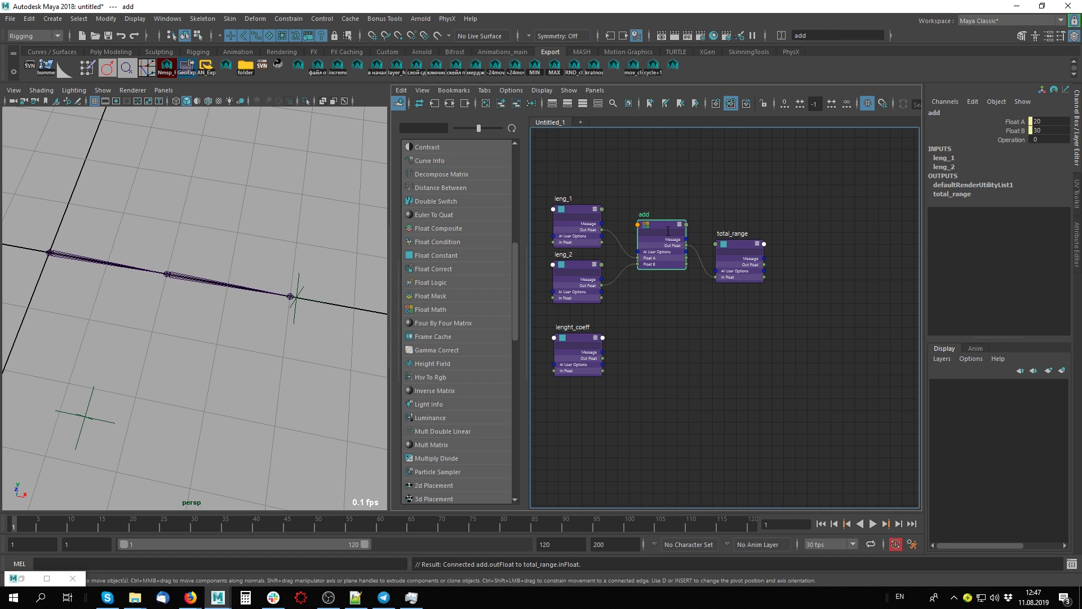
key("ctrl+d")
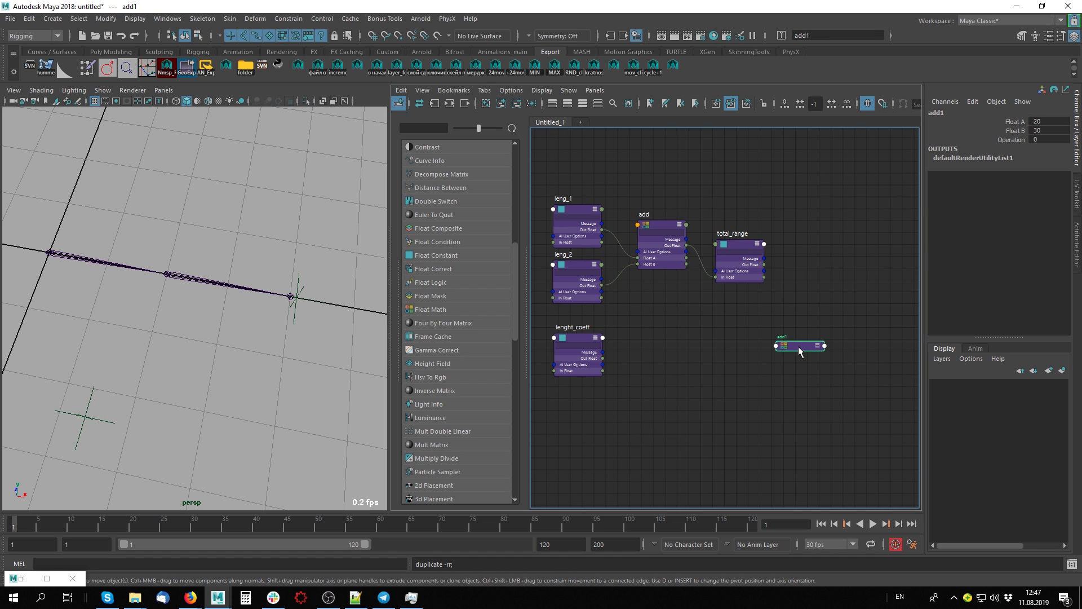
key("2")
key("ctrl+a")
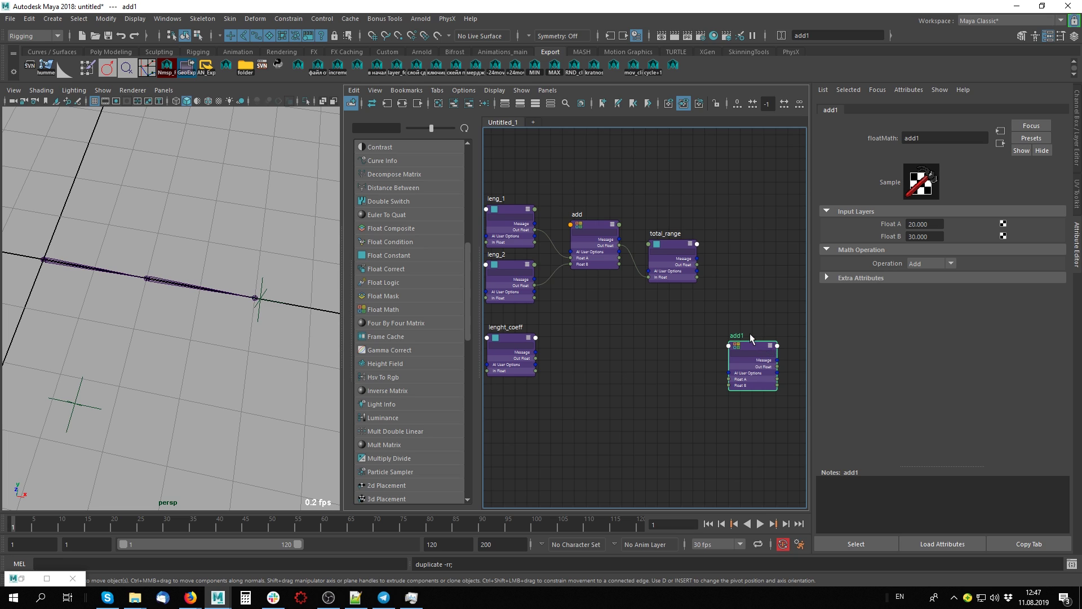
double_click(749, 333)
type("mult")
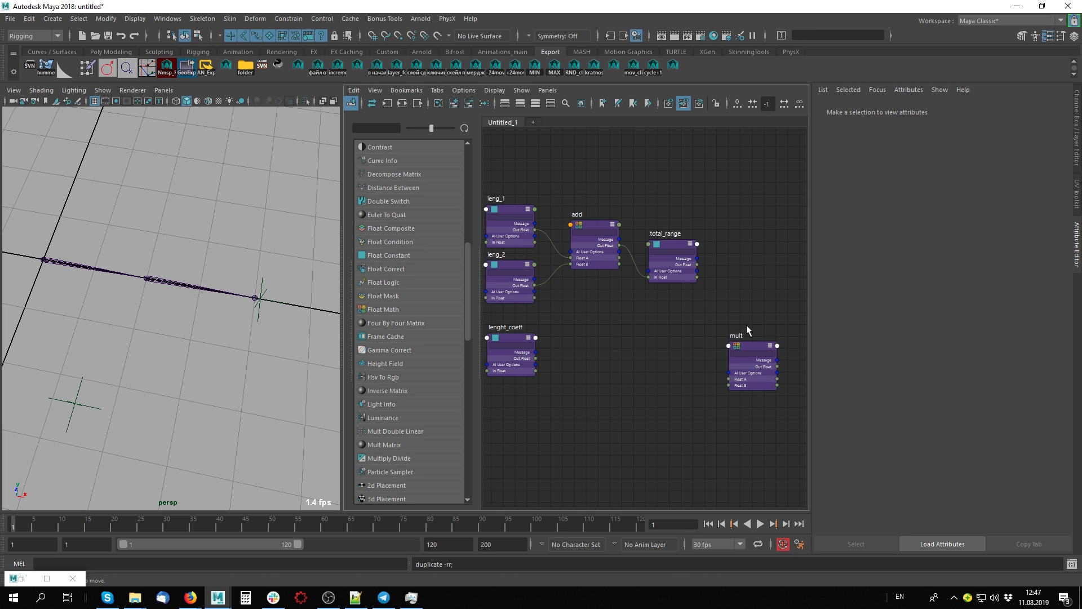
left_click(729, 344)
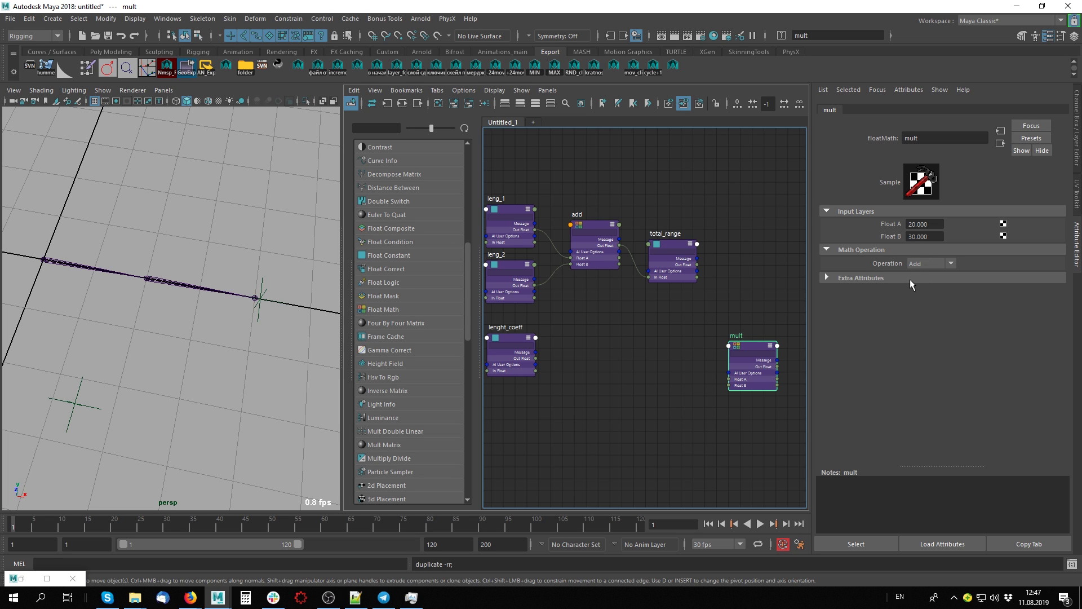
left_click(927, 263)
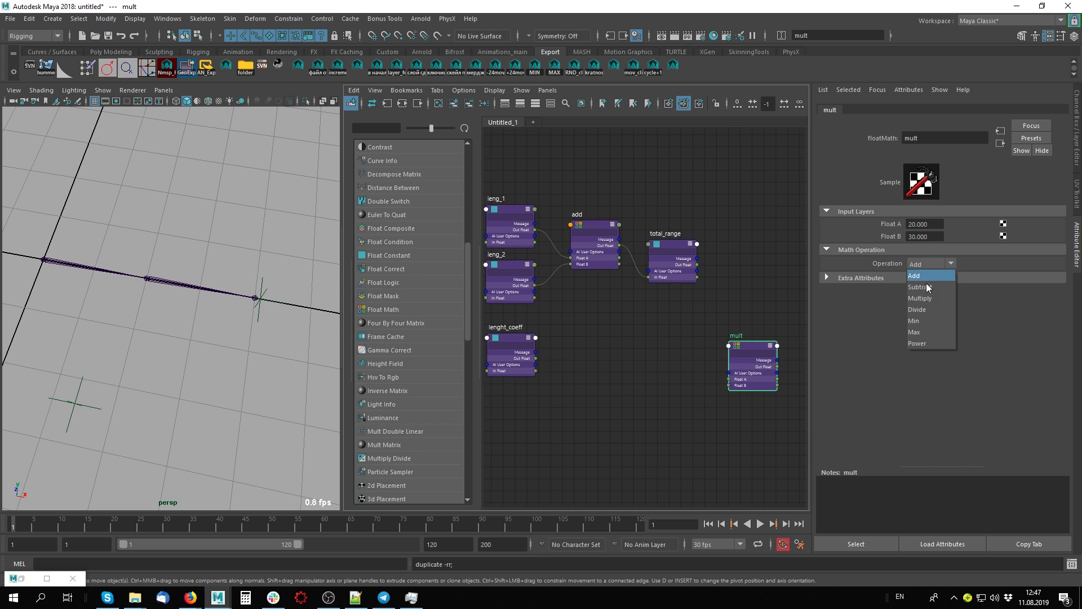
left_click(922, 296)
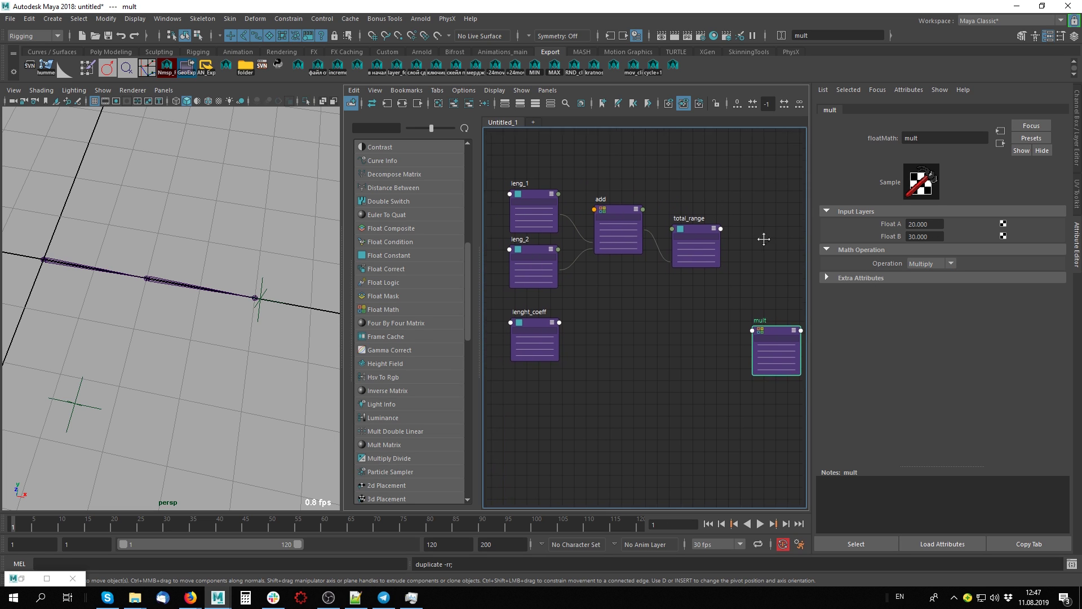
- Wire total_range's Out Float into mult's Float A, then duplicate add again as add1
scroll(735, 289, "up", 2)
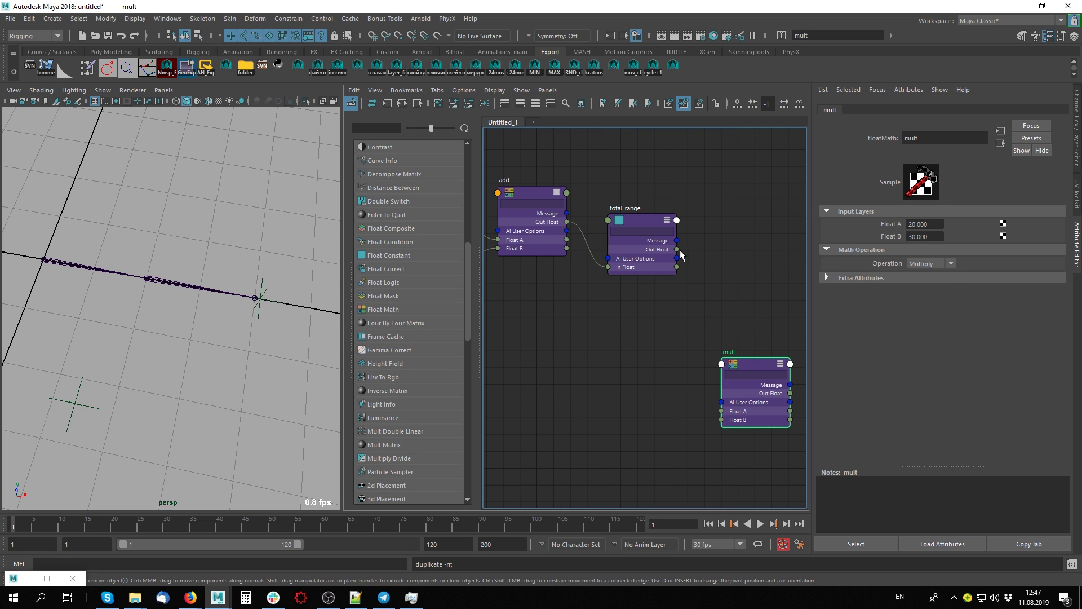
left_click_drag(677, 249, 727, 407)
left_click_drag(748, 365, 752, 279)
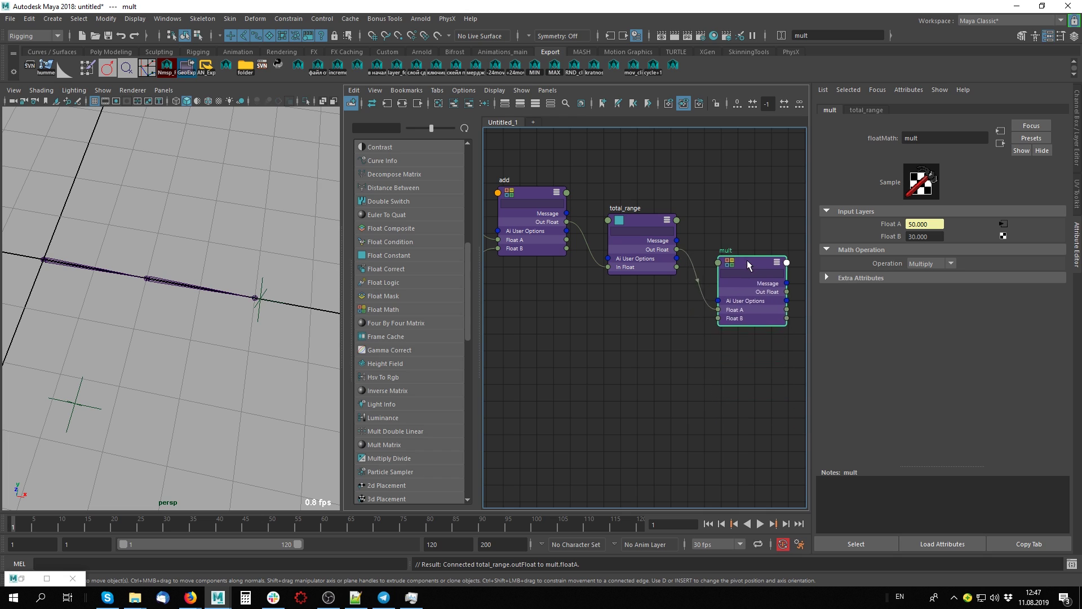
scroll(664, 367, "down", 2)
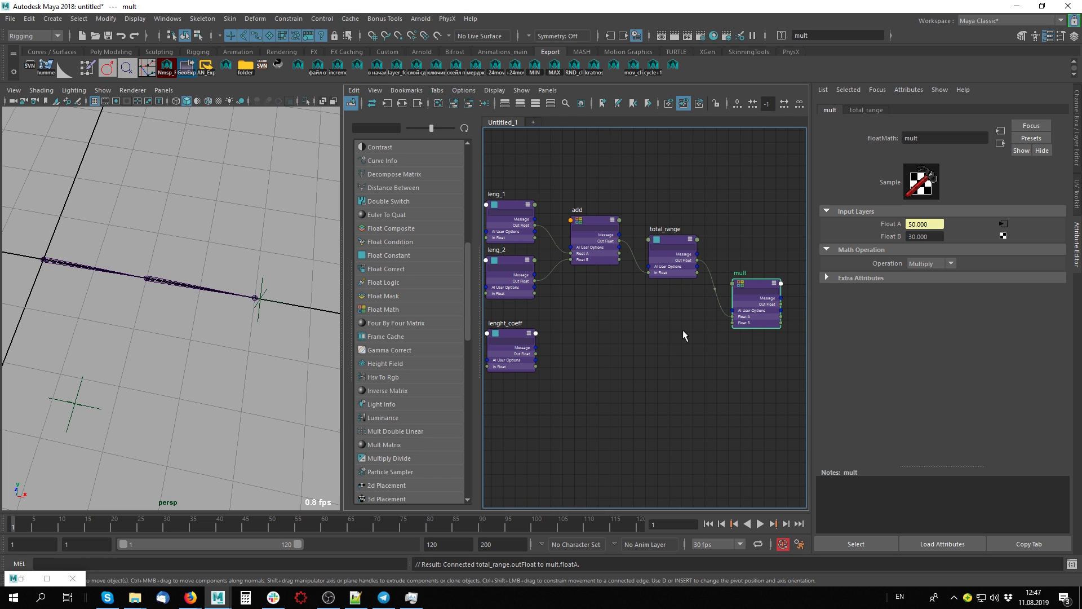
scroll(682, 332, "up", 2)
scroll(681, 322, "down", 2)
left_click(536, 326)
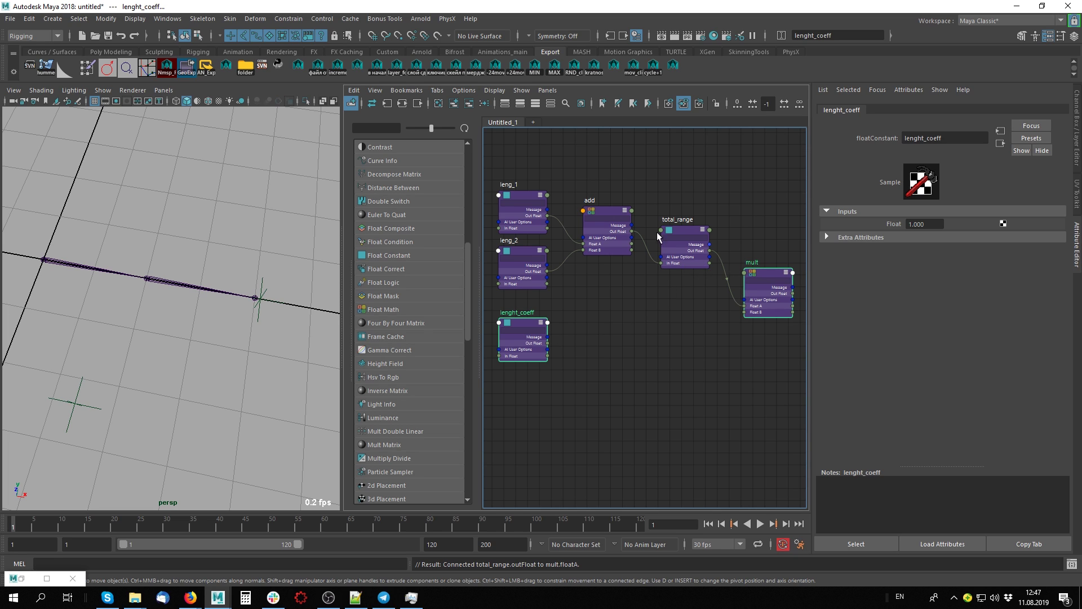
left_click(614, 231)
key("ctrl+d")
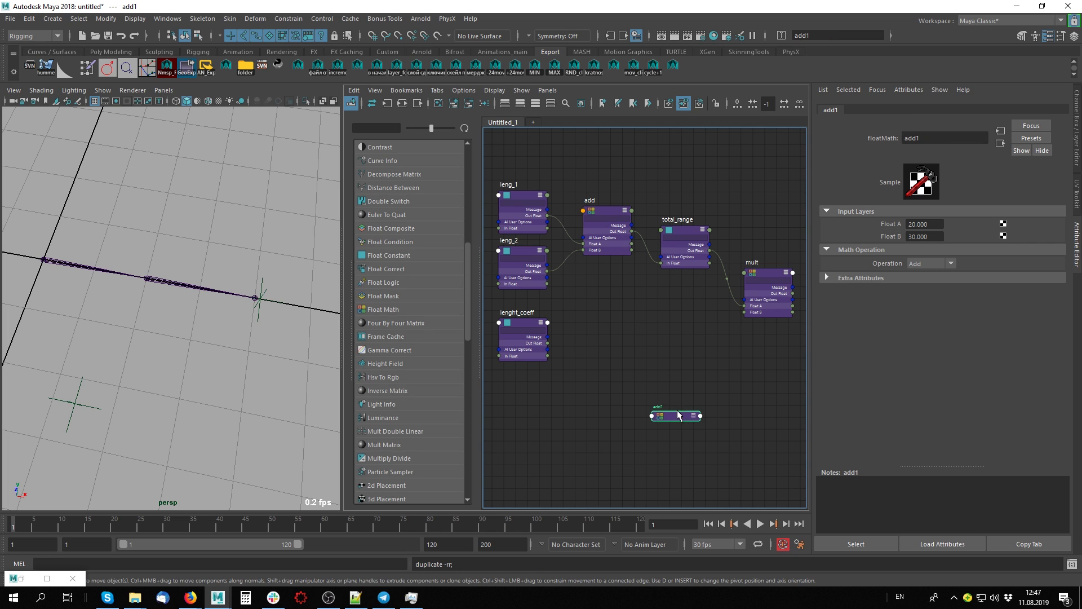
- Set add1's Float B to 1 and feed lenght_coeff into its Float A
key("3")
mouse_move(678, 416)
left_mouse_down()
mouse_move(648, 324)
mouse_move(628, 310)
left_mouse_up()
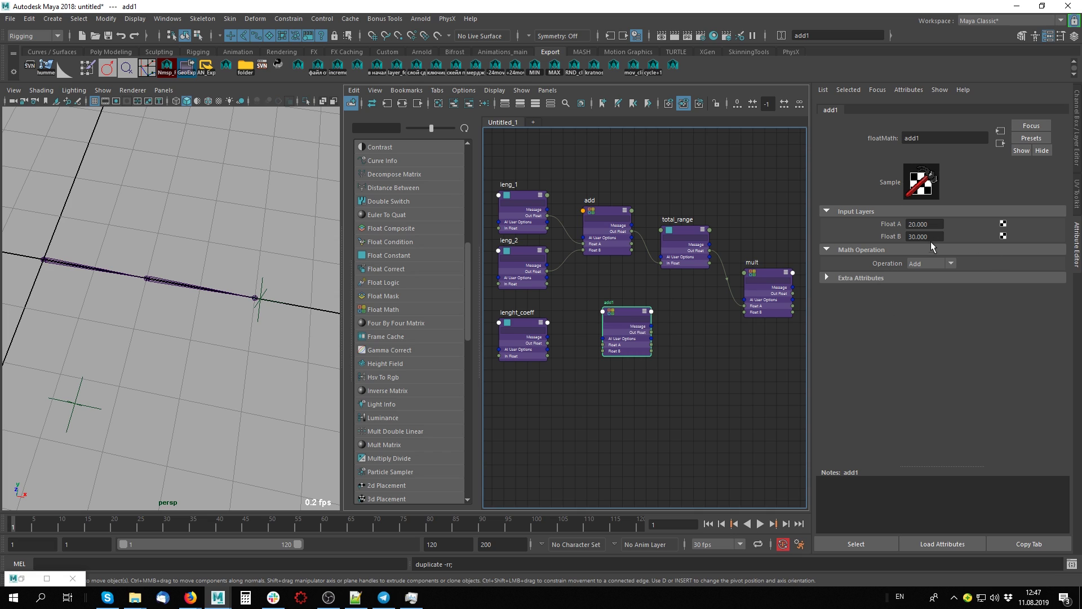
left_click_drag(931, 239, 858, 235)
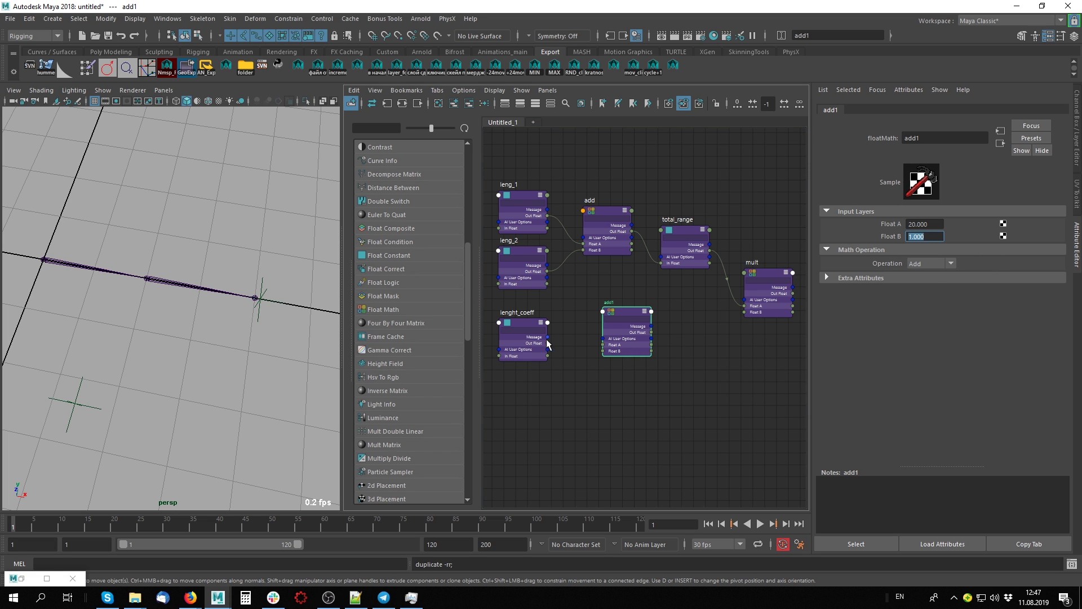
scroll(571, 404, "up", 3)
left_click_drag(536, 317, 619, 319)
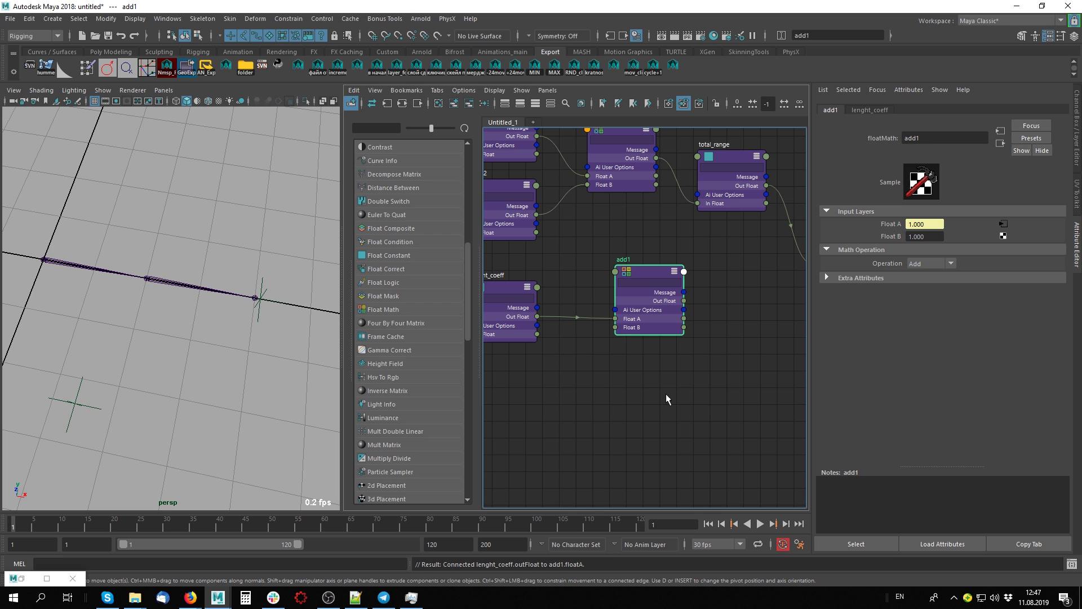
- Connect add1's Out Float to mult's Float B, which now reads 2
key("a")
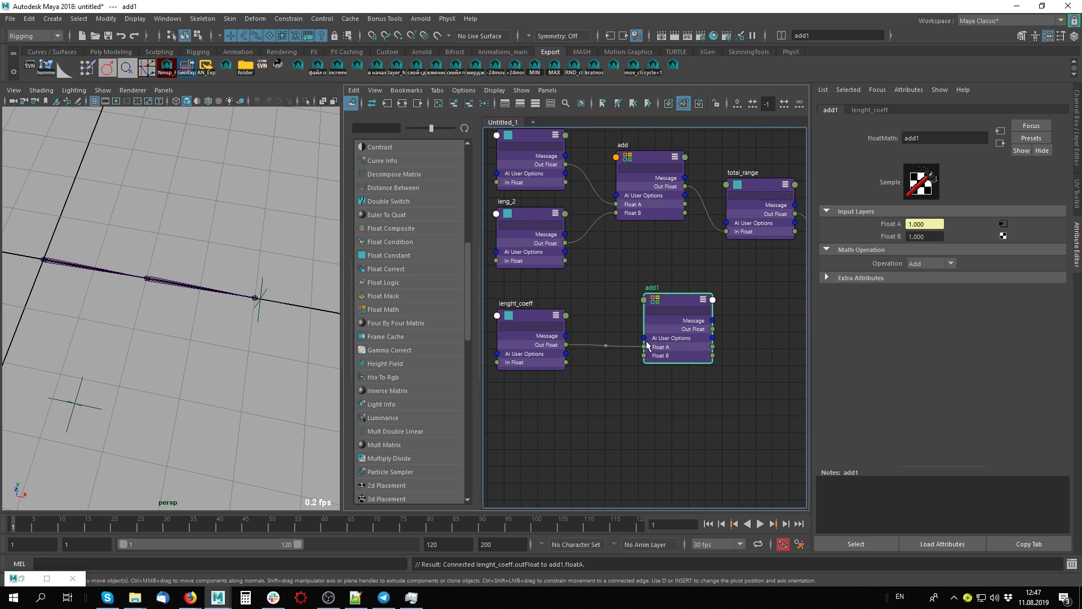
mouse_move(532, 308)
left_mouse_down()
mouse_move(540, 306)
mouse_move(530, 307)
left_mouse_up()
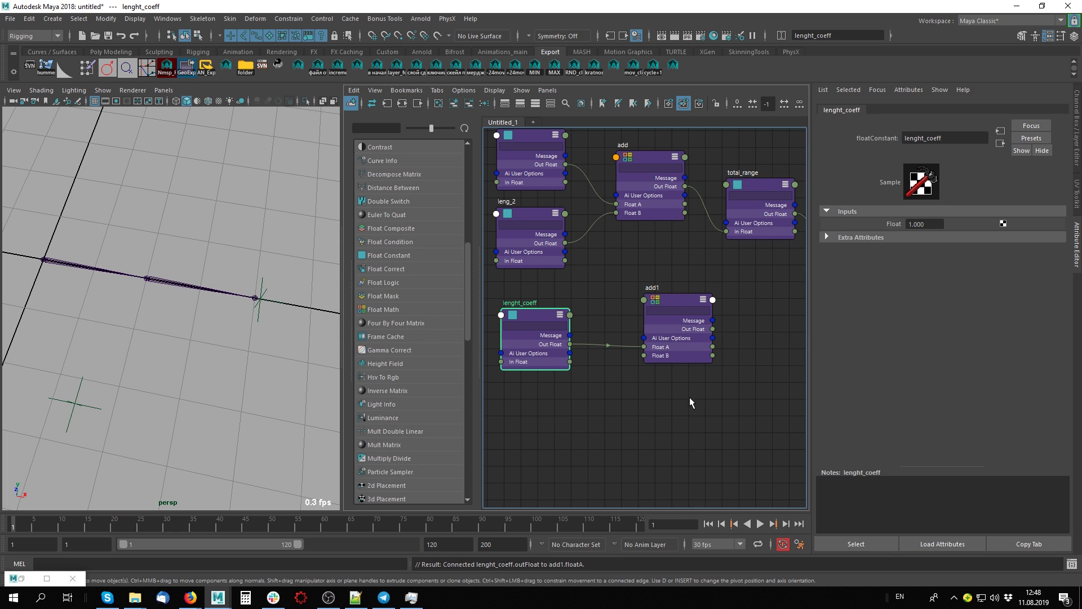
middle_click_drag(689, 397, 679, 399)
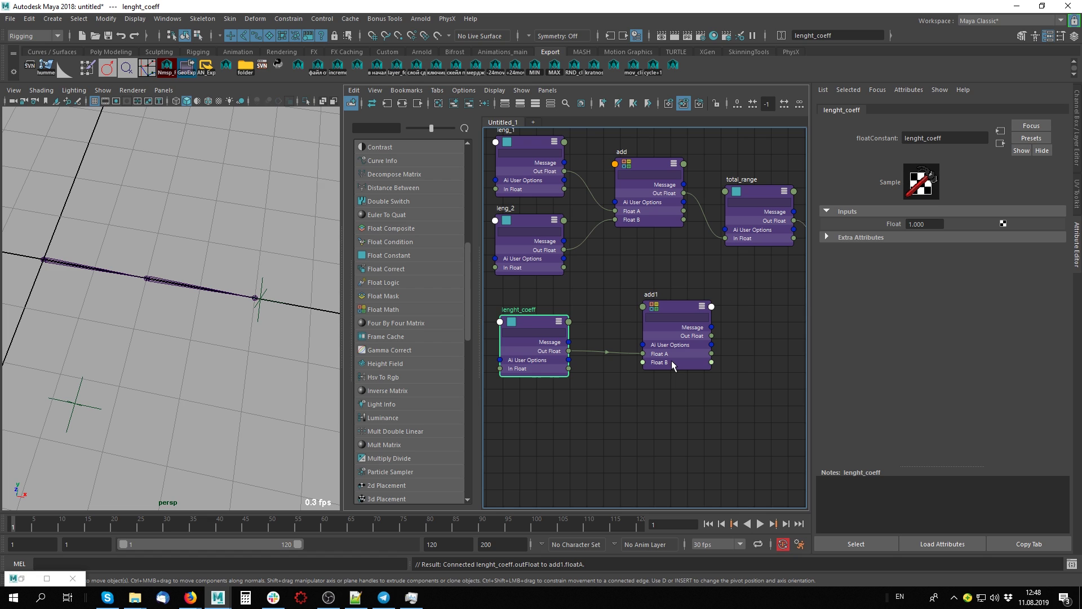
scroll(735, 422, "down", 3)
mouse_move(689, 416)
middle_mouse_down()
mouse_move(638, 424)
mouse_move(643, 337)
middle_mouse_up()
scroll(703, 404, "up", 2)
left_click_drag(580, 361, 714, 329)
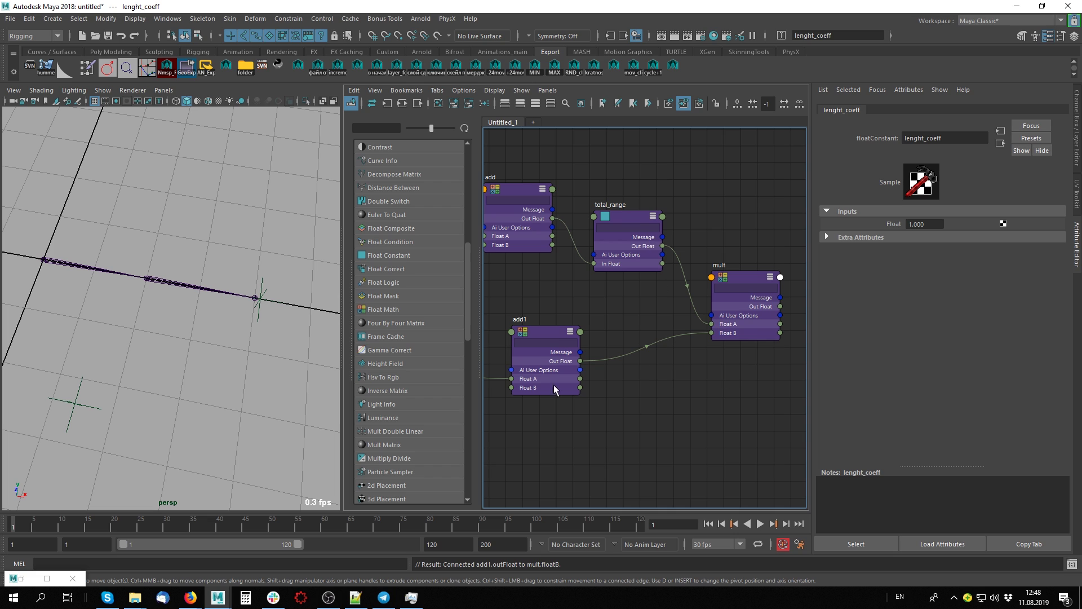
middle_click_drag(598, 404, 741, 394)
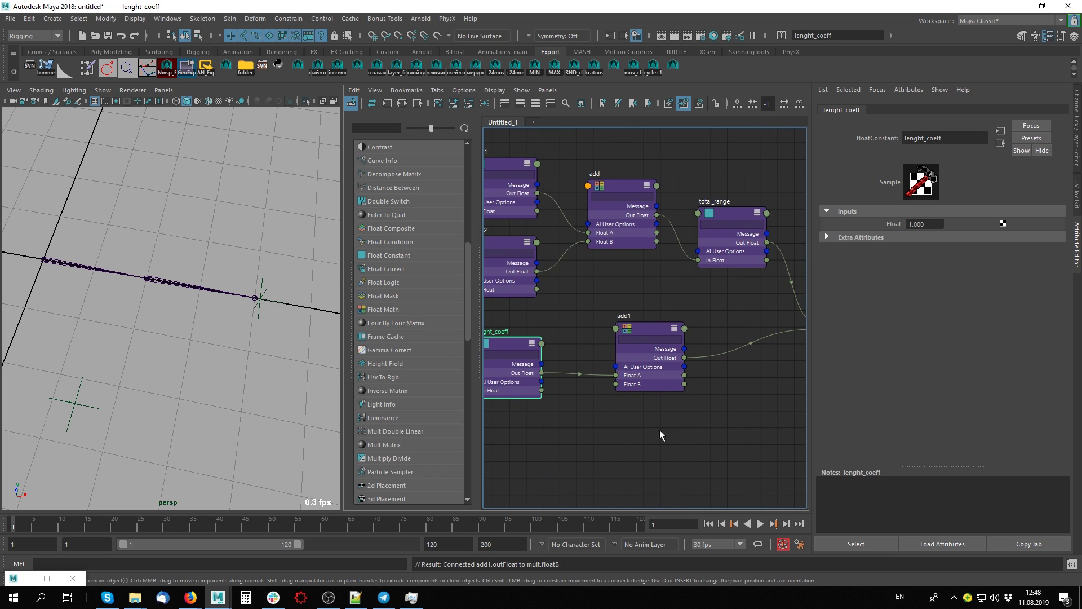
middle_click_drag(659, 367, 647, 283)
- Duplicate total_range, place the copy right of mult, and rename it maximum_range
left_click(631, 277)
middle_click_drag(712, 381, 668, 374)
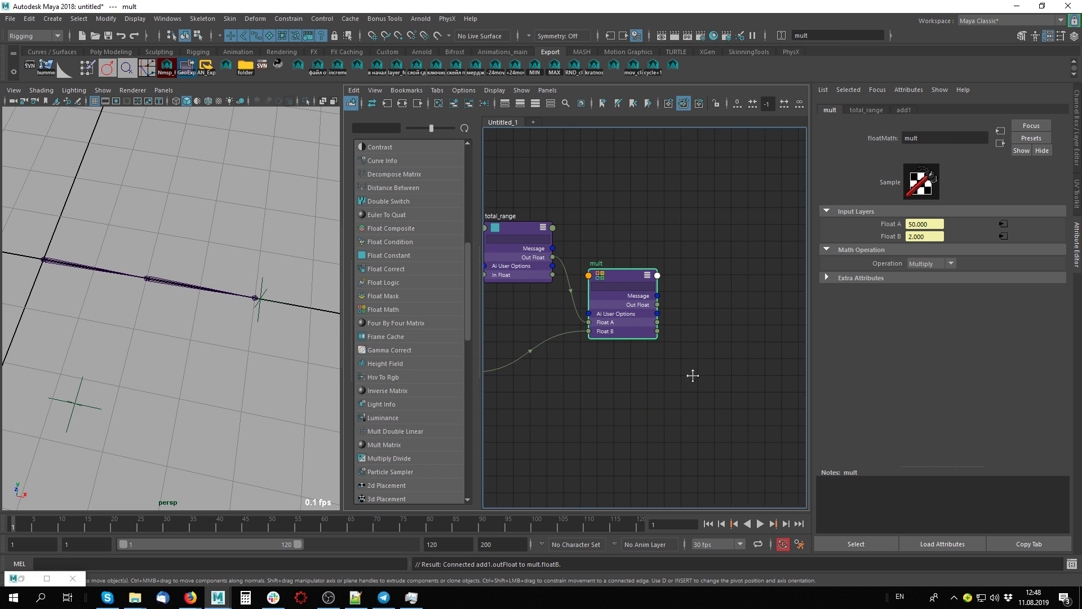
left_click(508, 235)
key("ctrl+d")
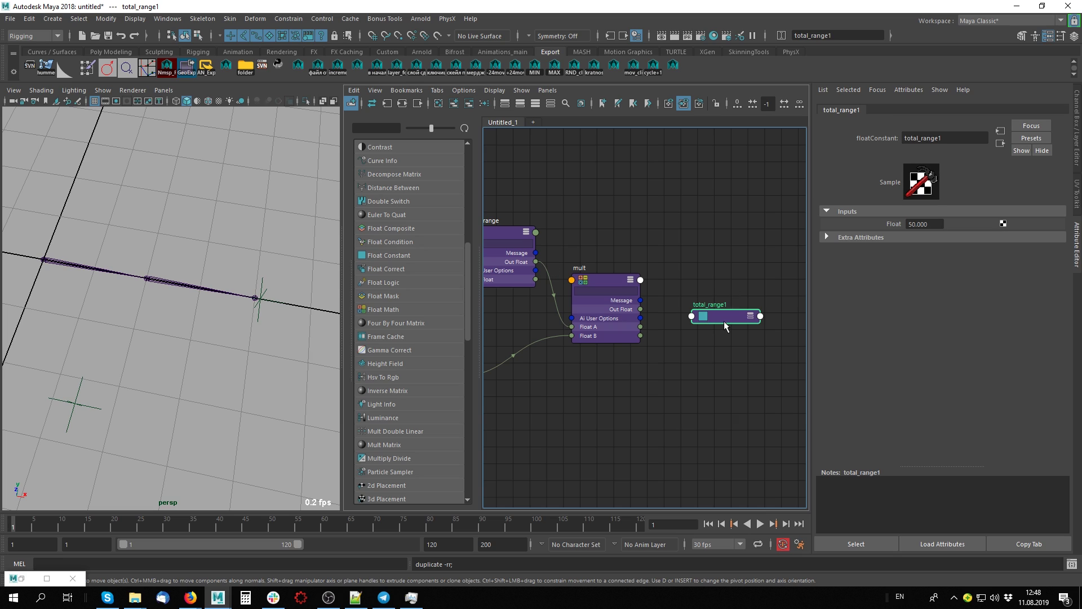
left_click(720, 300)
double_click(719, 269)
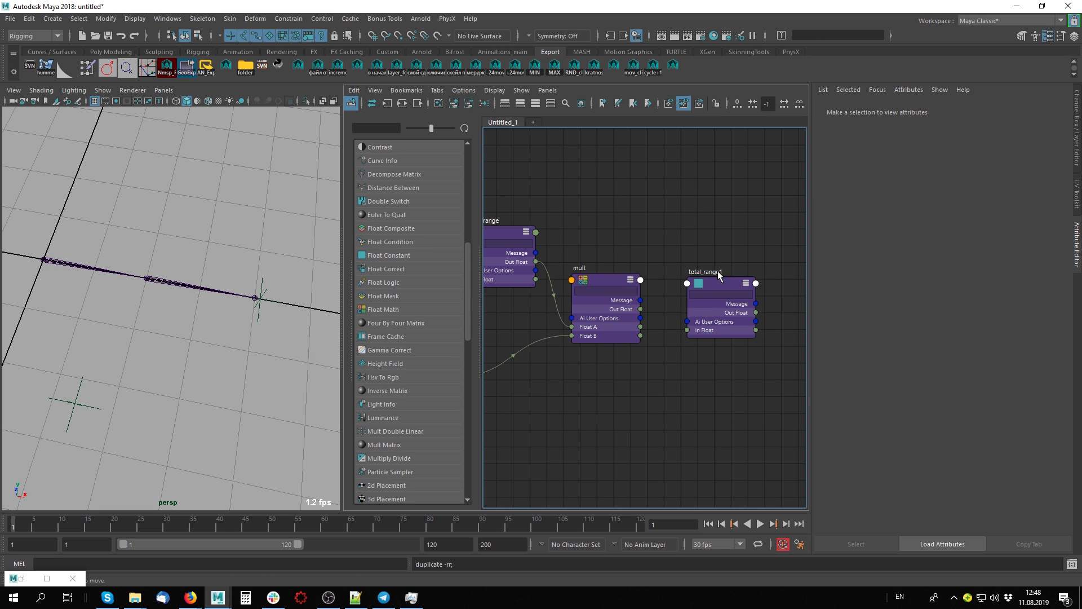
type("e")
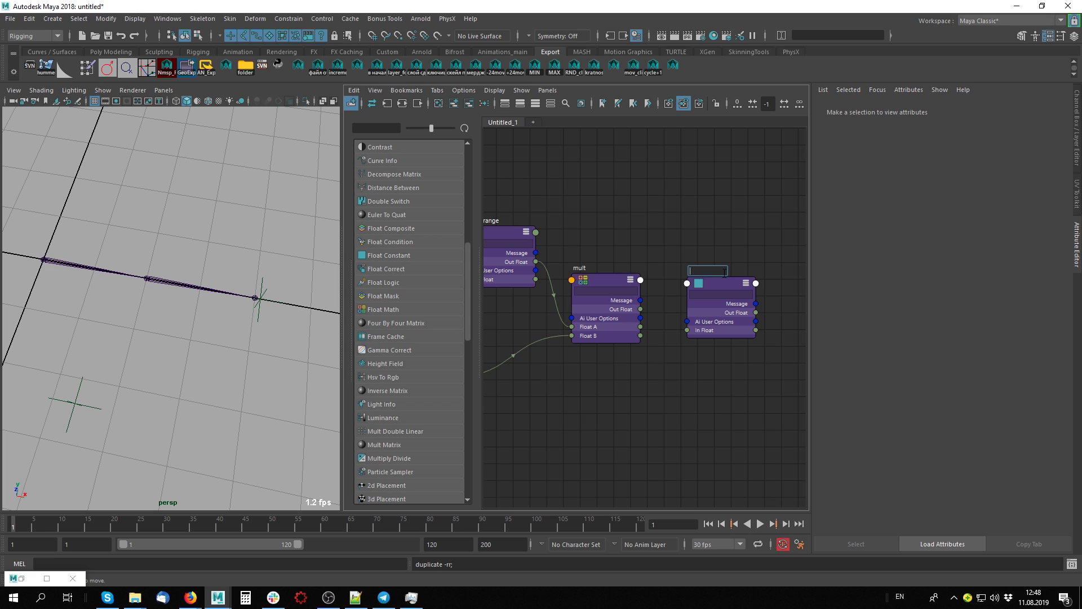
type("maximum_range")
- Connect mult's Out Float to maximum_range's In Float, which reads 100
left_click_drag(641, 309, 687, 330)
left_click_drag(717, 287, 701, 245)
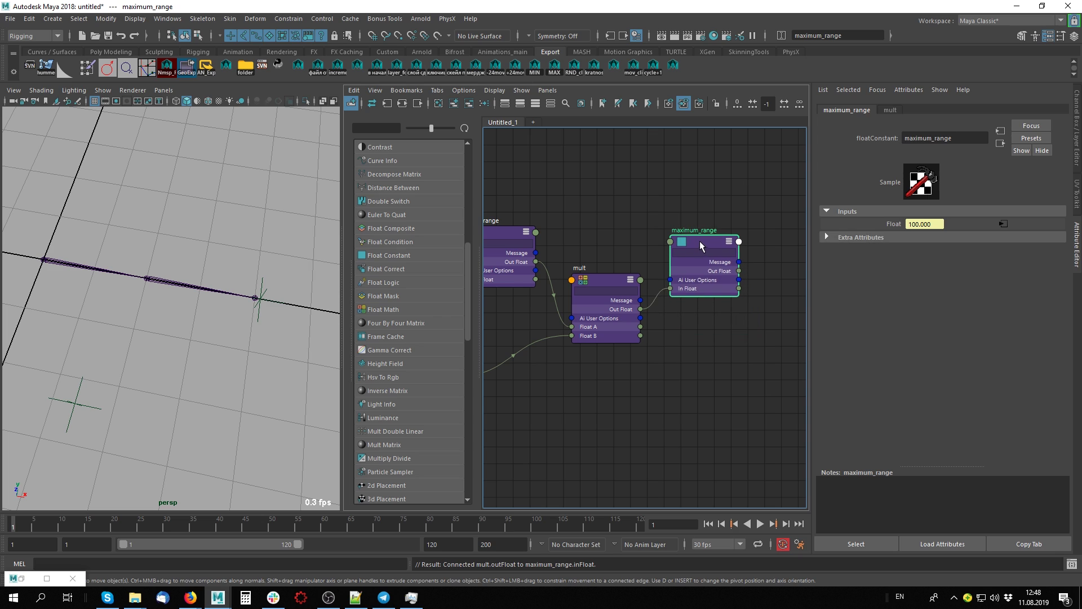
scroll(733, 350, "down", 2)
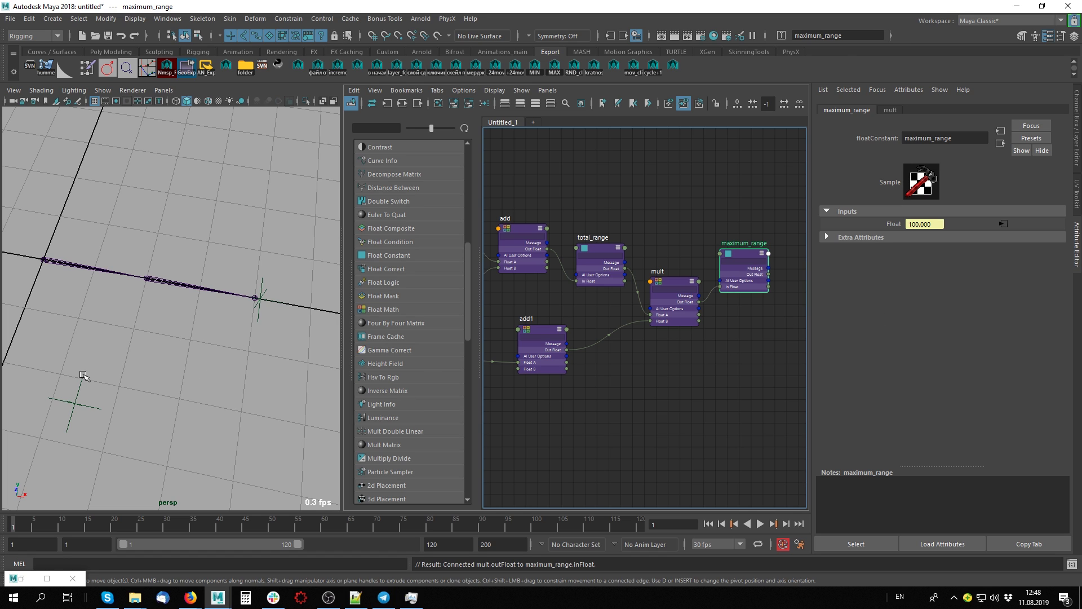
- Slide the locator further out along X in the viewport
left_click(259, 298)
left_click_drag(290, 305, 411, 314)
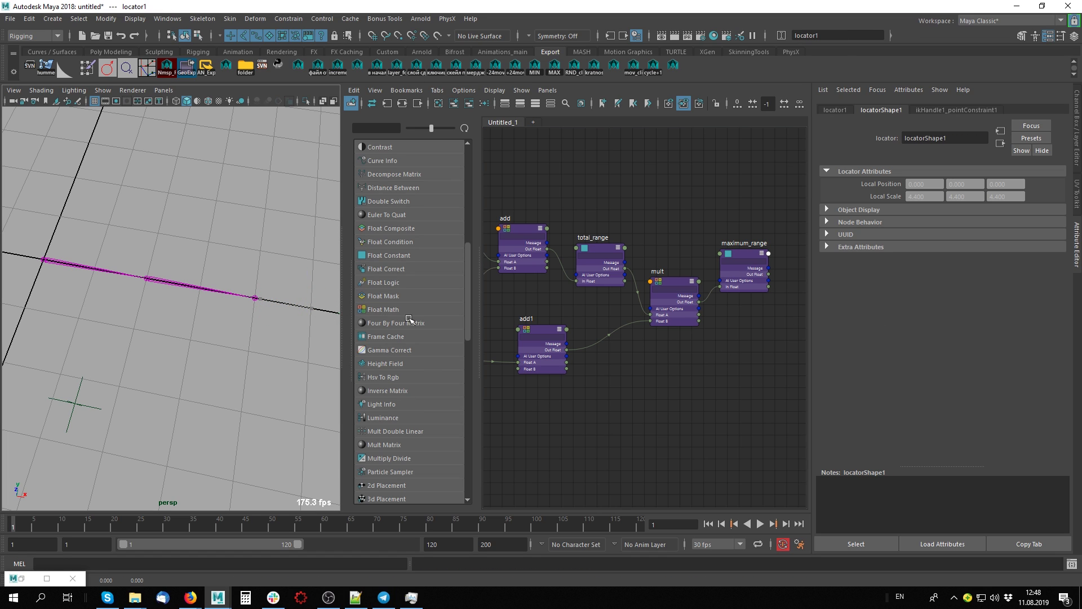
scroll(674, 383, "down", 2)
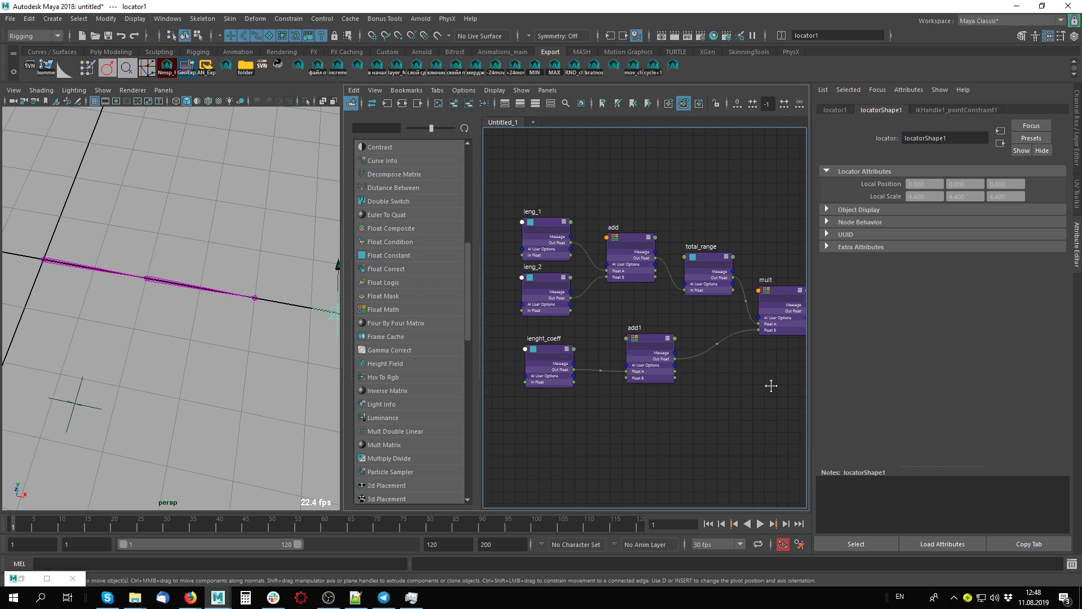
scroll(645, 370, "up", 2)
- Check the values of lenght_coeff, add1, total_range (50) and mult (50×2)
mouse_move(651, 366)
middle_mouse_down("alt")
mouse_move(725, 370)
mouse_move(708, 377)
mouse_move(741, 363)
middle_mouse_up("alt")
middle_click_drag(512, 363, 571, 372, "alt")
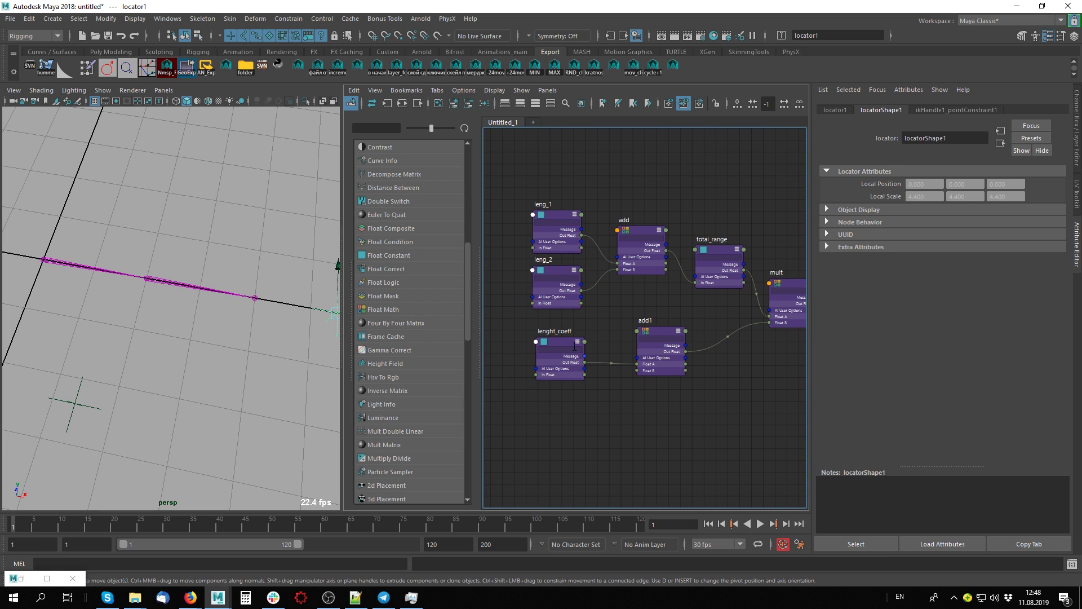
left_click(561, 352)
middle_click_drag(712, 384, 624, 378, "alt")
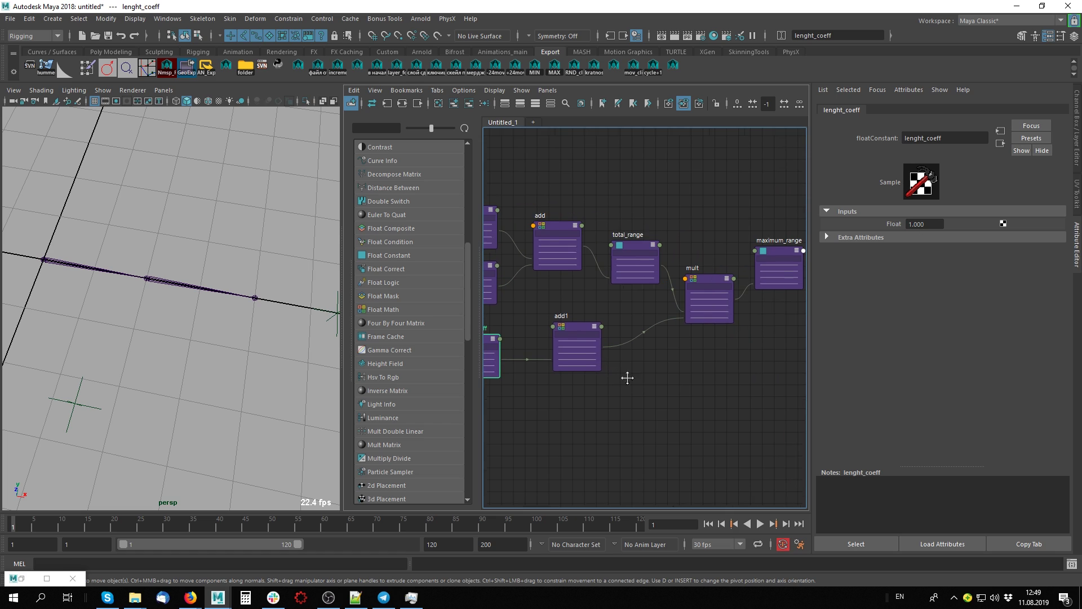
left_click(566, 326)
middle_click_drag(754, 361, 587, 341, "alt")
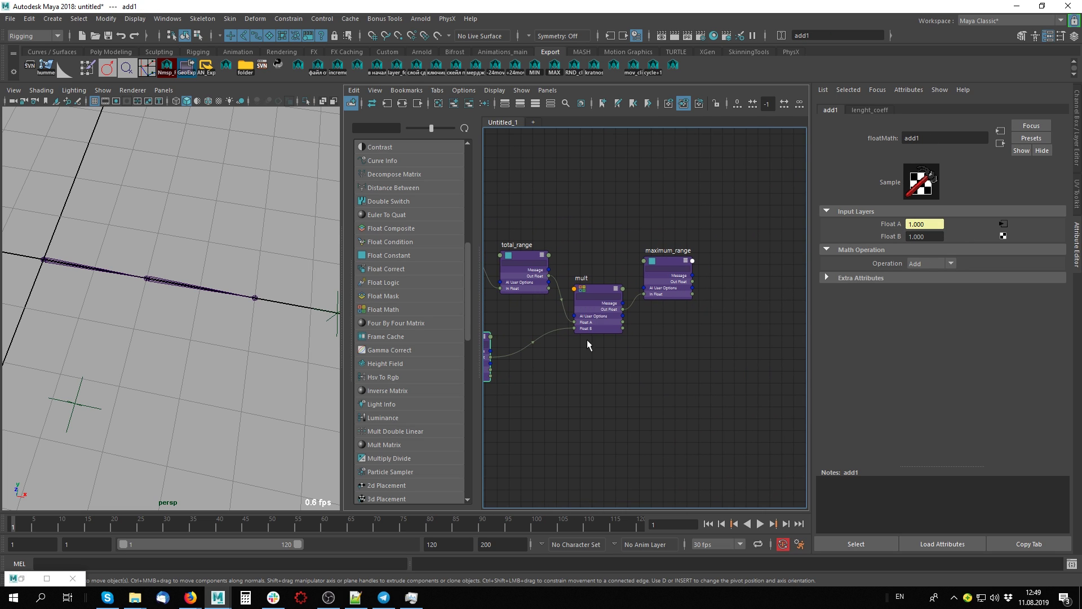
left_click(521, 254)
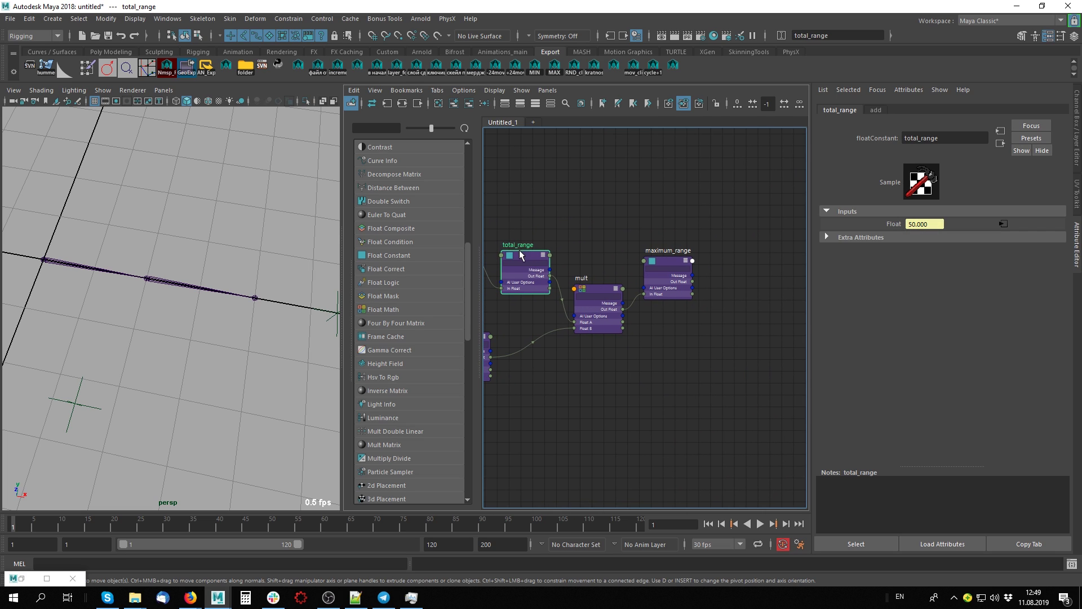
left_click(593, 292)
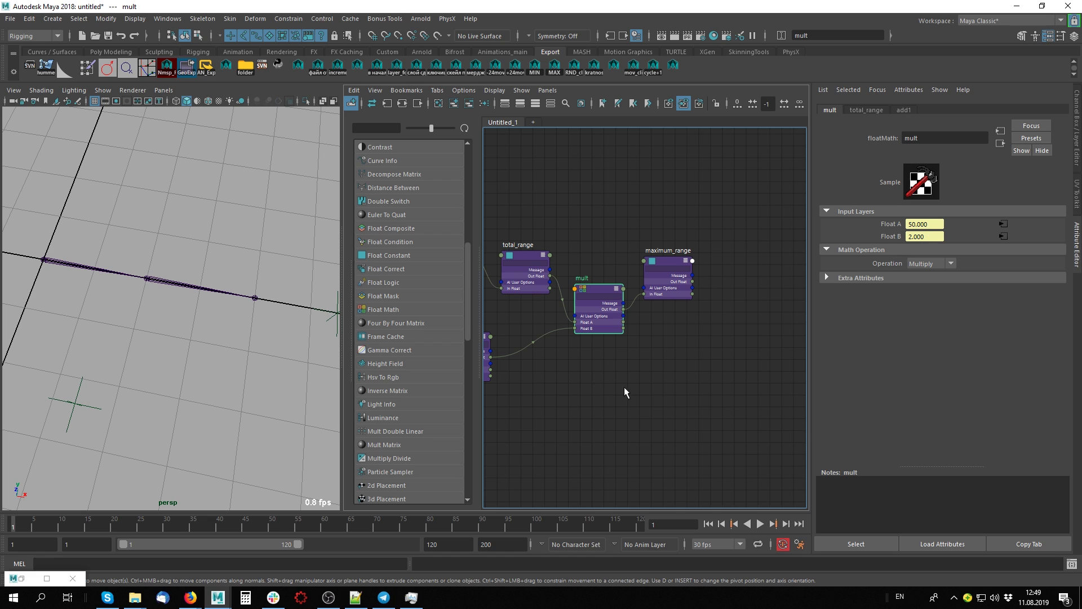
- Inspect maximum_range's result of 100 up close in the Node Editor
mouse_move(624, 392)
middle_mouse_down("alt")
mouse_move(671, 376)
mouse_move(642, 399)
middle_mouse_up("alt")
left_click(632, 267)
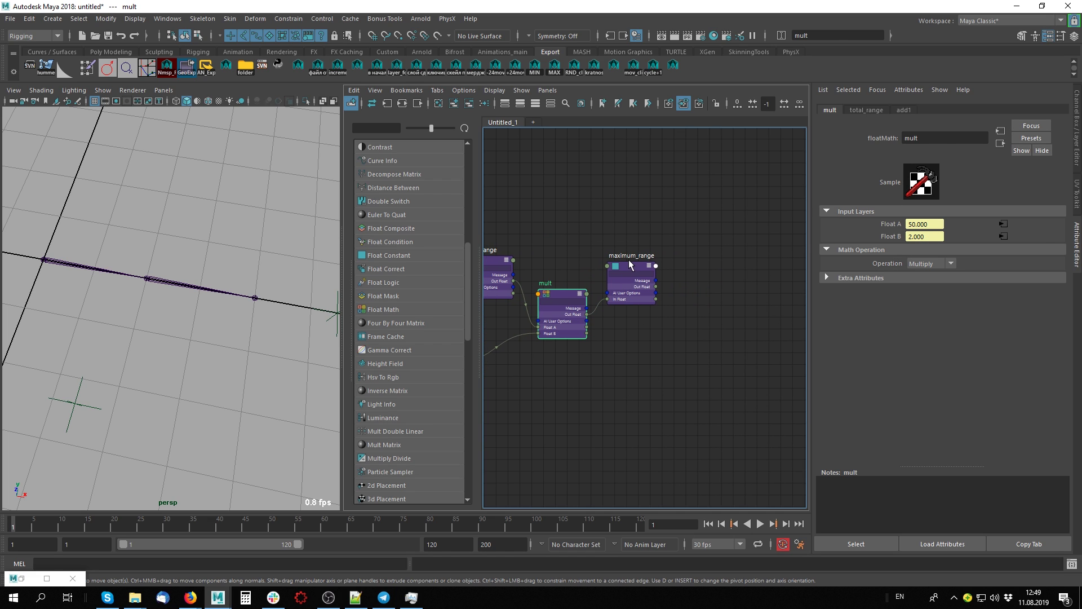
scroll(618, 384, "up", 3)
mouse_move(654, 324)
middle_mouse_down("alt")
mouse_move(575, 408)
mouse_move(689, 346)
mouse_move(731, 353)
mouse_move(672, 356)
mouse_move(686, 365)
mouse_move(729, 355)
mouse_move(727, 363)
middle_mouse_up("alt")
scroll(688, 345, "down", 1)
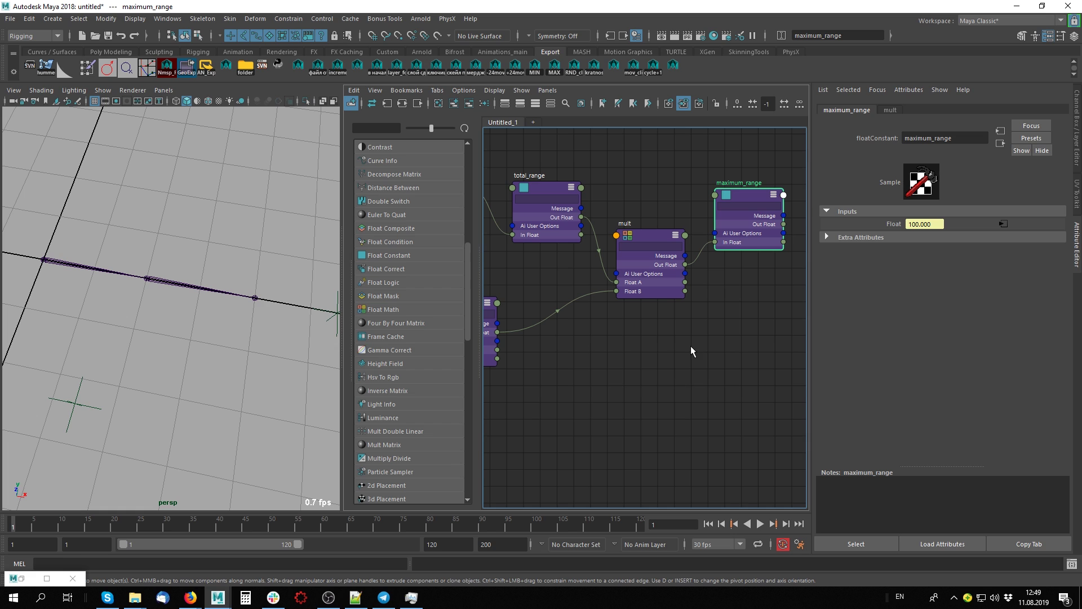
scroll(690, 344, "down", 2)
scroll(688, 338, "down", 1)
scroll(683, 329, "up", 1)
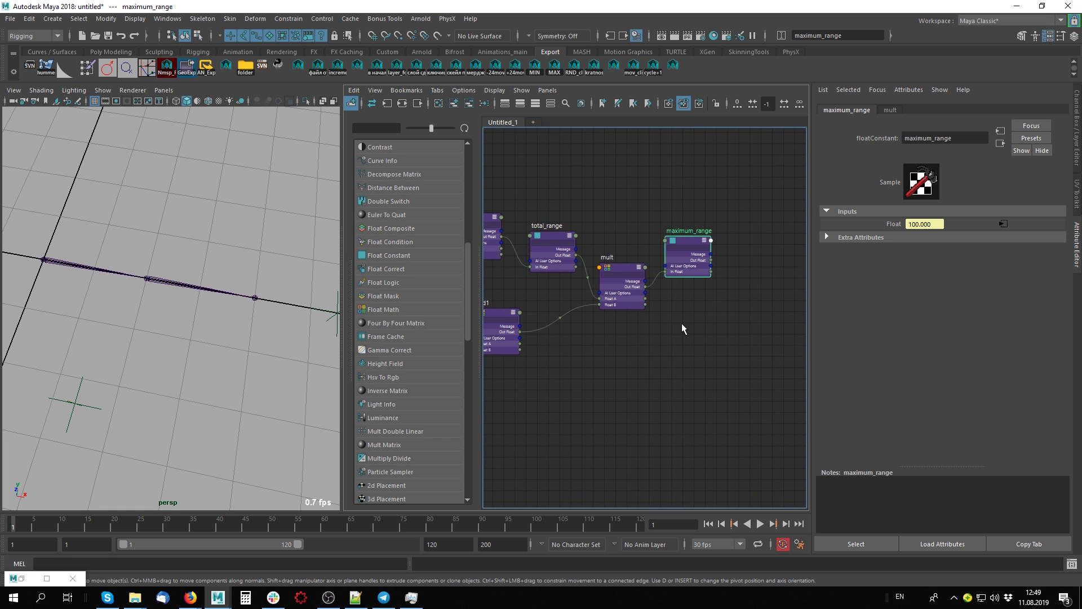
scroll(711, 329, "down", 1)
- Show the Channel Box and move locator1 out to Translate X 65.687
key("ctrl+a")
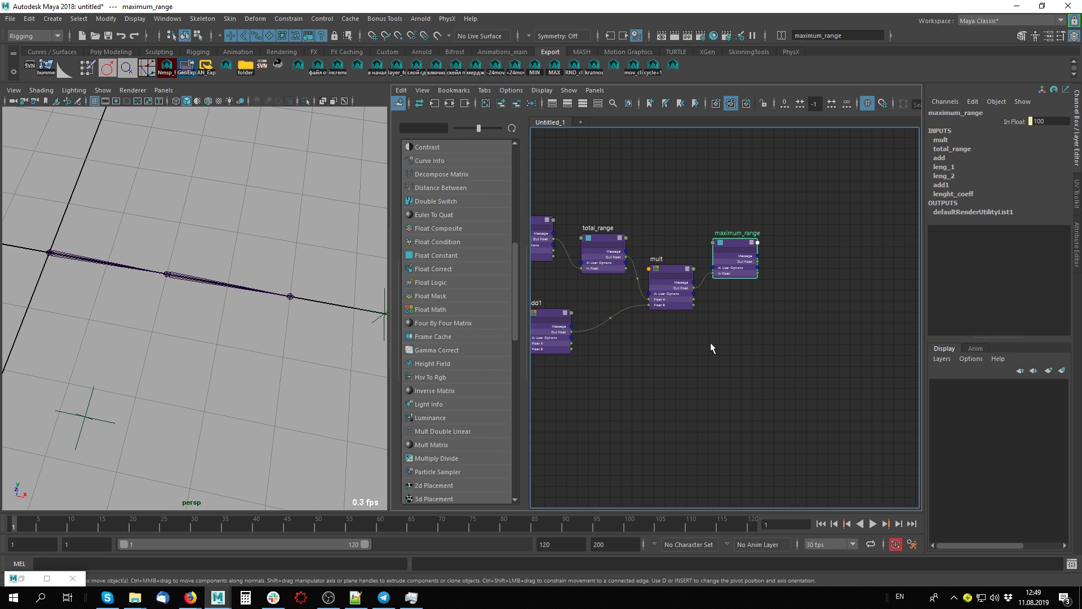
scroll(798, 358, "down", 2)
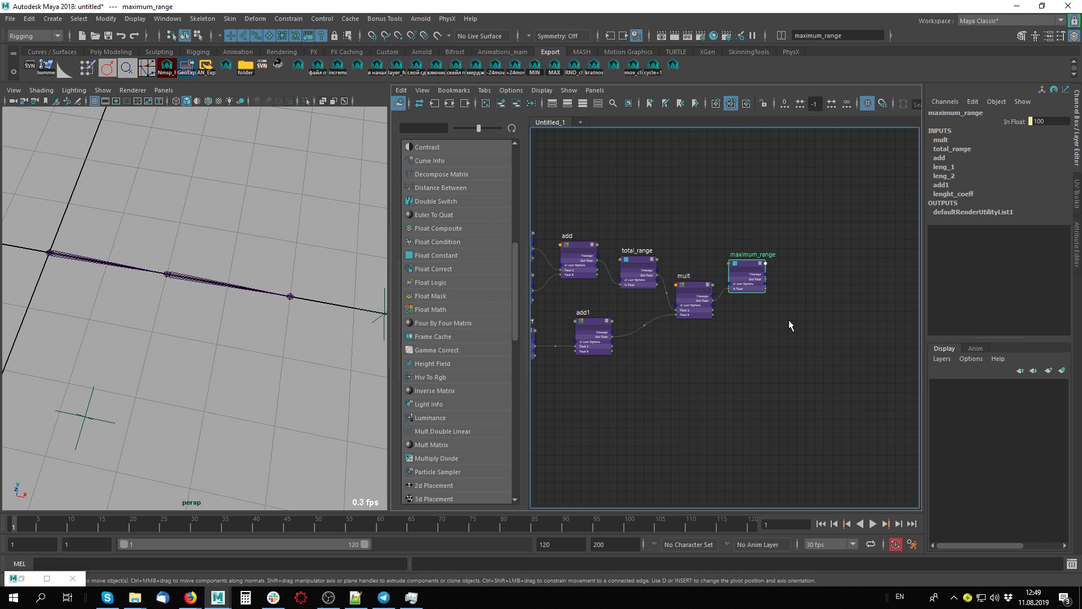
mouse_move(278, 362)
left_mouse_down("alt")
mouse_move(236, 294)
mouse_move(184, 265)
mouse_move(375, 331)
mouse_move(437, 337)
mouse_move(302, 308)
mouse_move(497, 367)
mouse_move(336, 312)
left_mouse_up("alt")
left_click(236, 295)
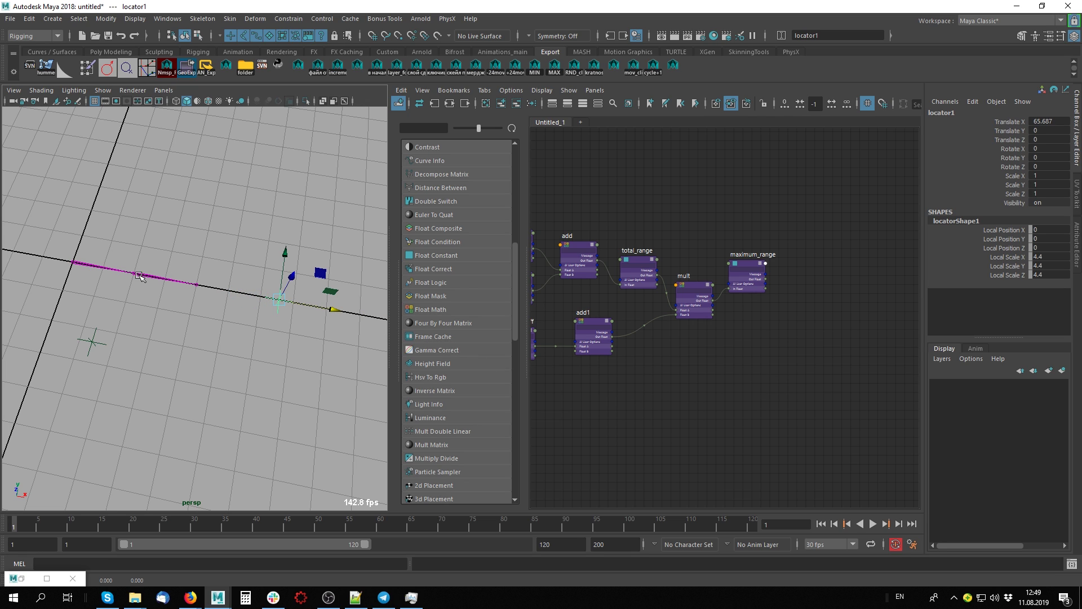
- Test-scale joint1 along X, undo back to Scale X 1, and deselect everything
left_click(157, 279)
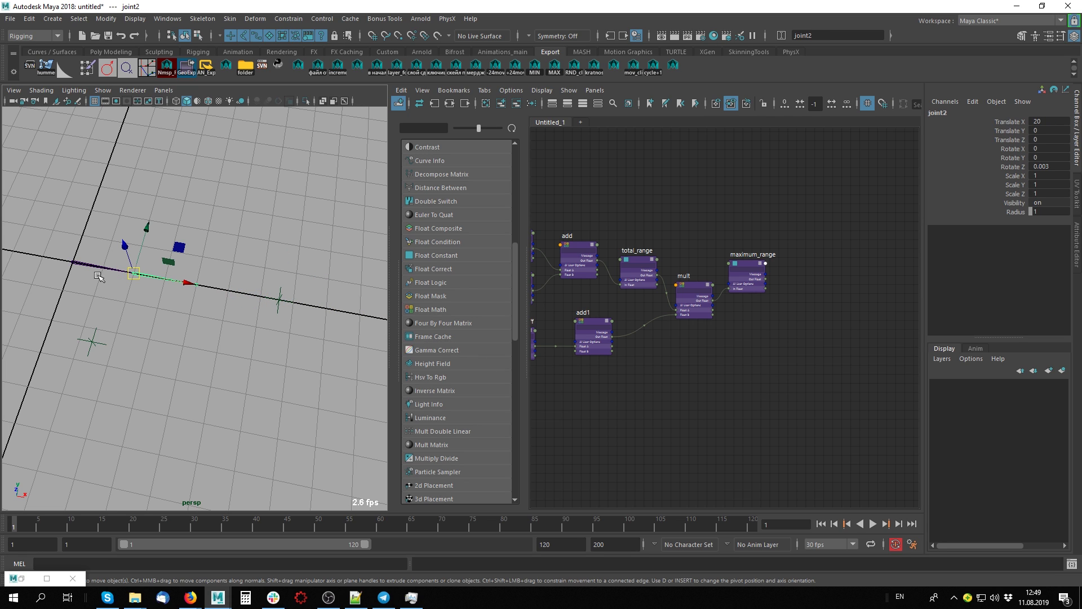
left_click(88, 268)
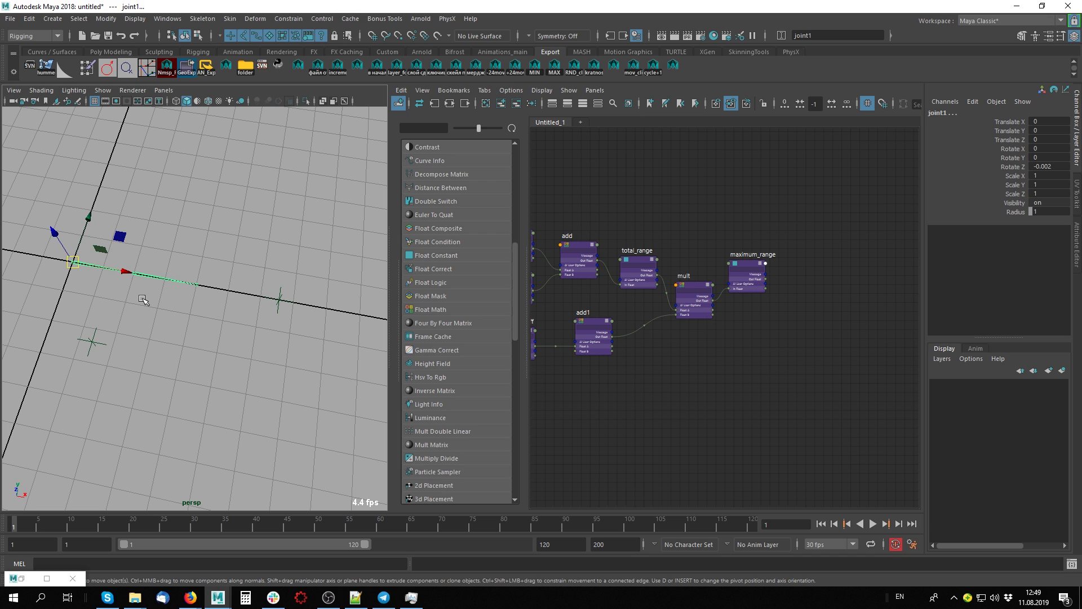
key("r")
left_click_drag(126, 271, 164, 281)
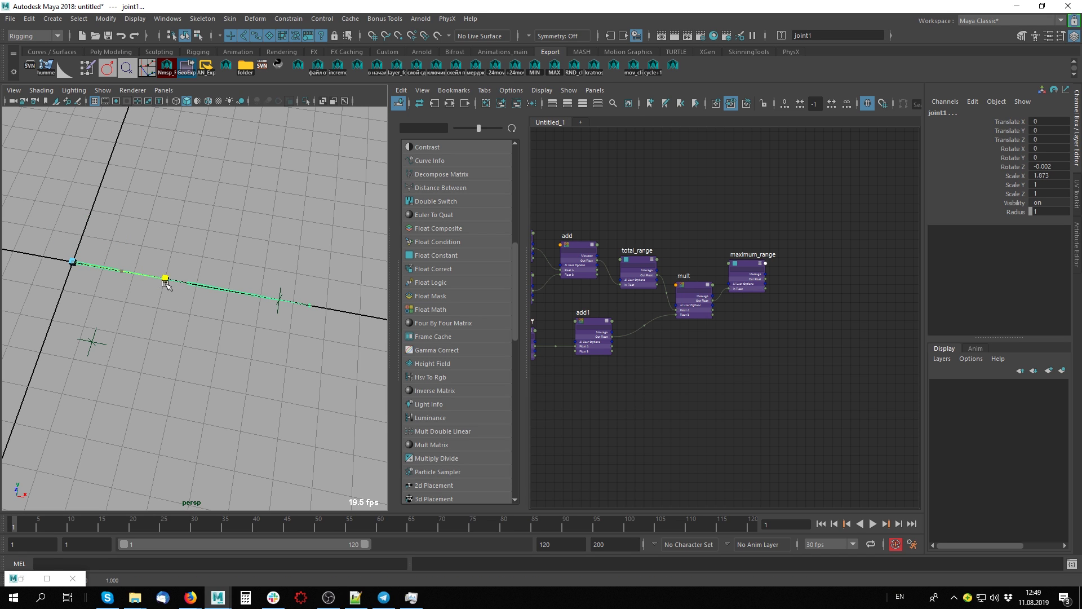
key("ctrl+z")
left_click(279, 299)
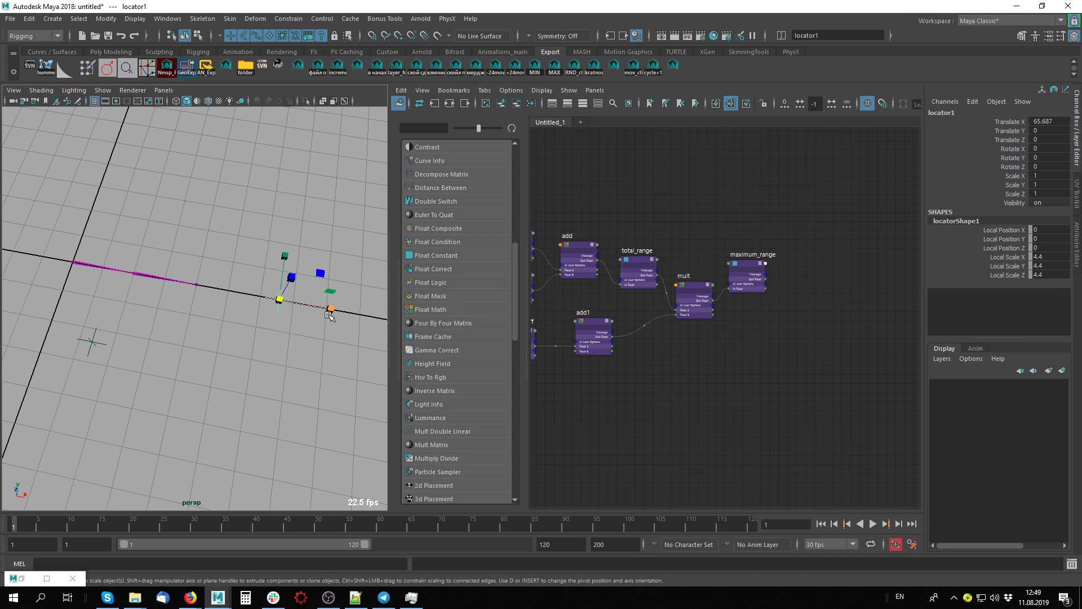
key("w")
left_click(110, 274)
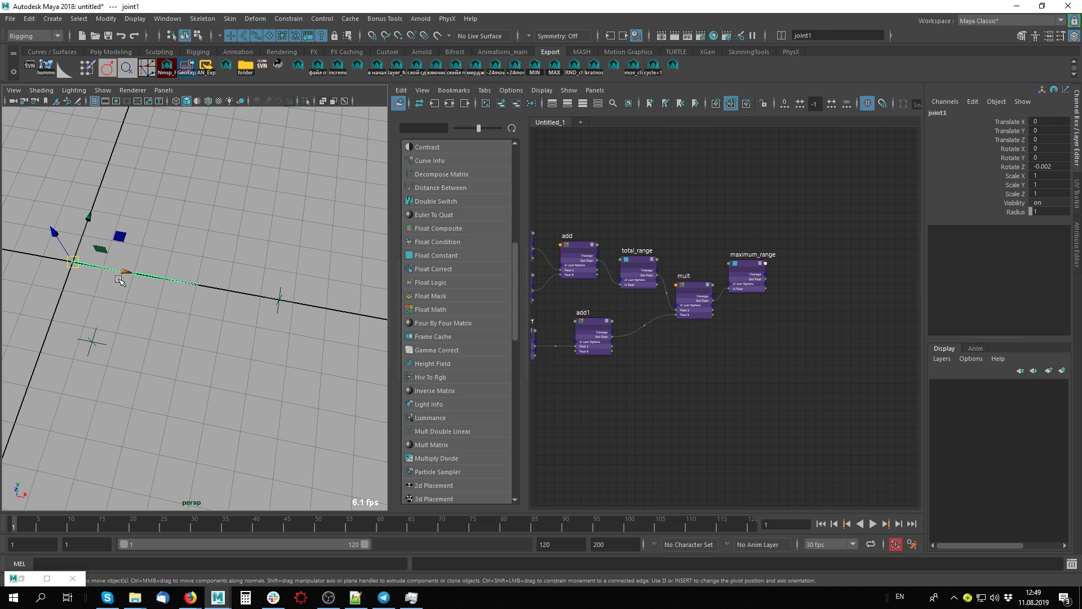
left_click(303, 346)
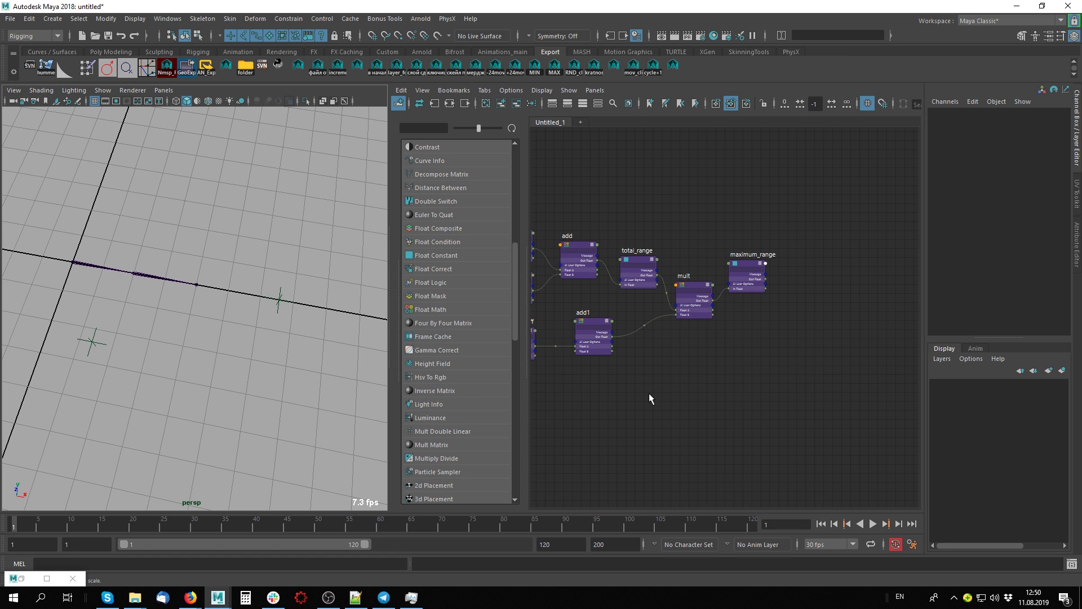
- Frame the network and nudge locator1 along X to Translate X 63.554
key("f")
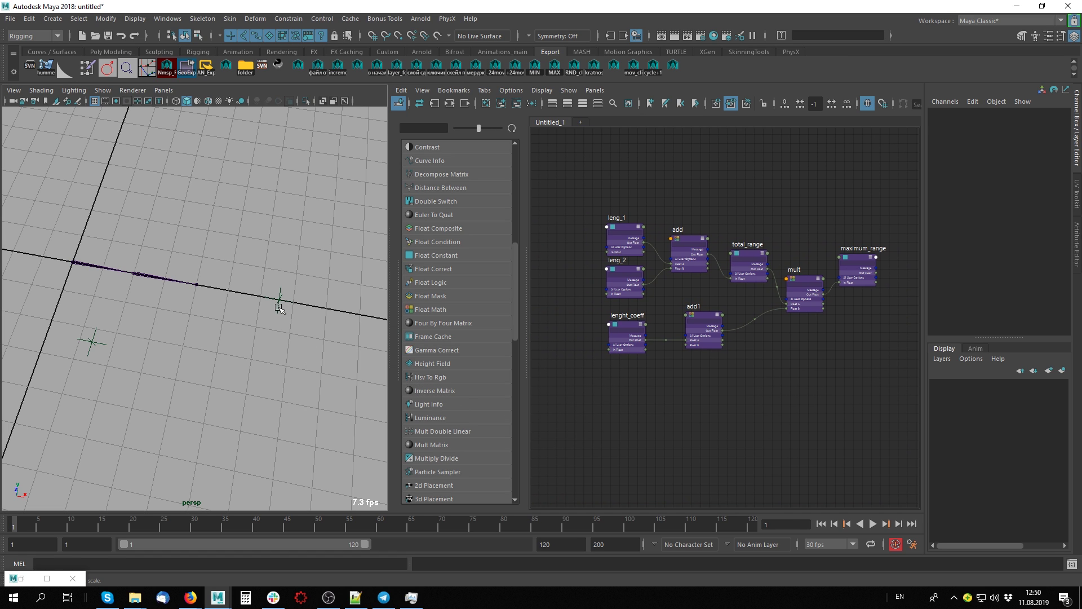
left_click(279, 308)
mouse_move(339, 307)
left_mouse_down()
mouse_move(215, 279)
mouse_move(302, 307)
mouse_move(314, 310)
mouse_move(195, 267)
mouse_move(333, 296)
left_mouse_up()
left_click(71, 270)
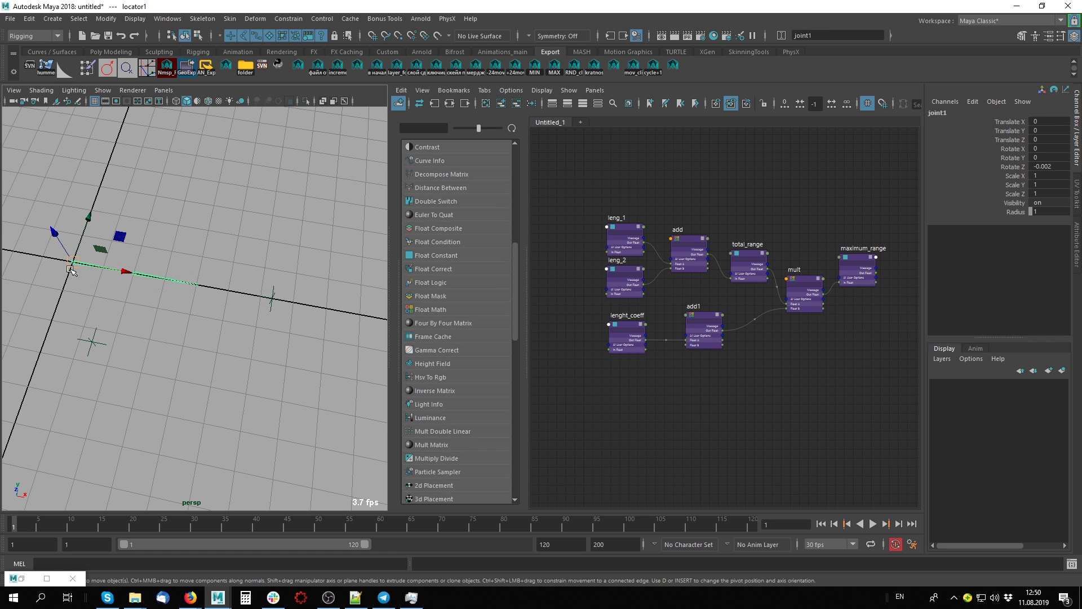
left_click(269, 301)
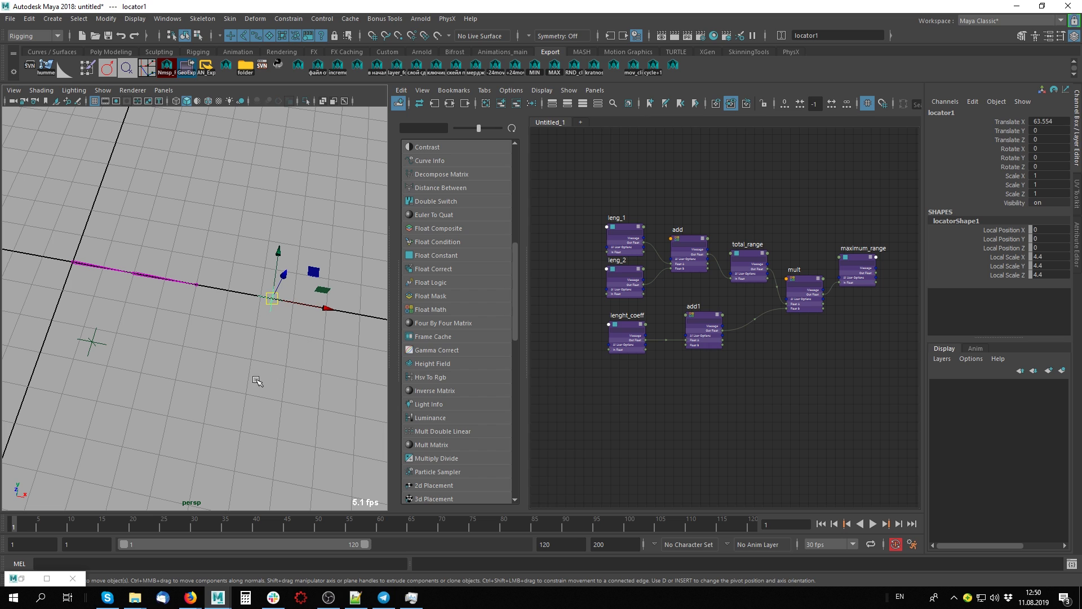
scroll(664, 441, "up", 2)
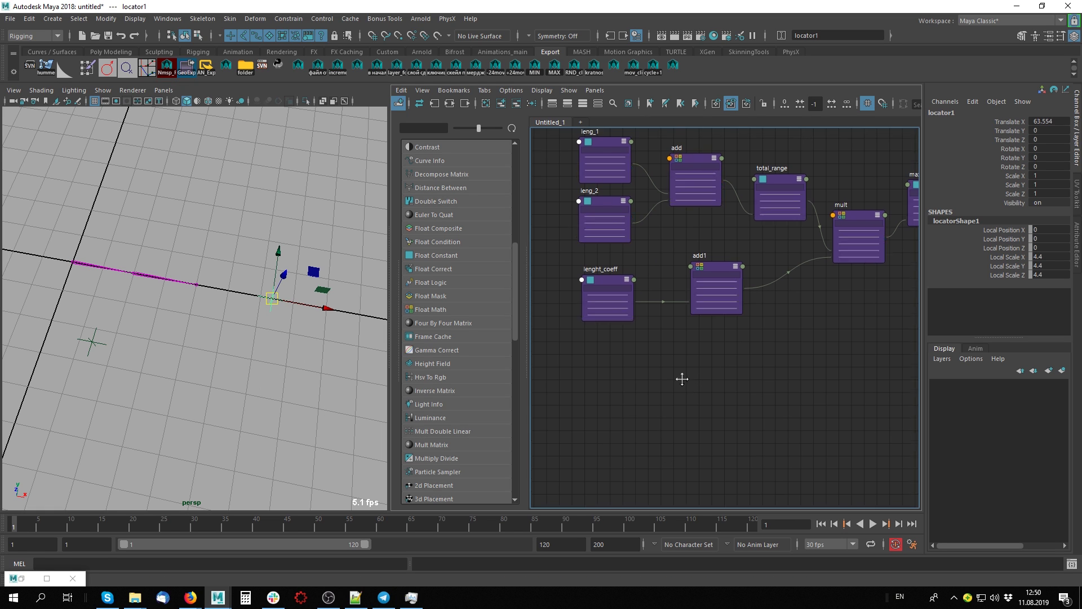
middle_click_drag(684, 377, 736, 395)
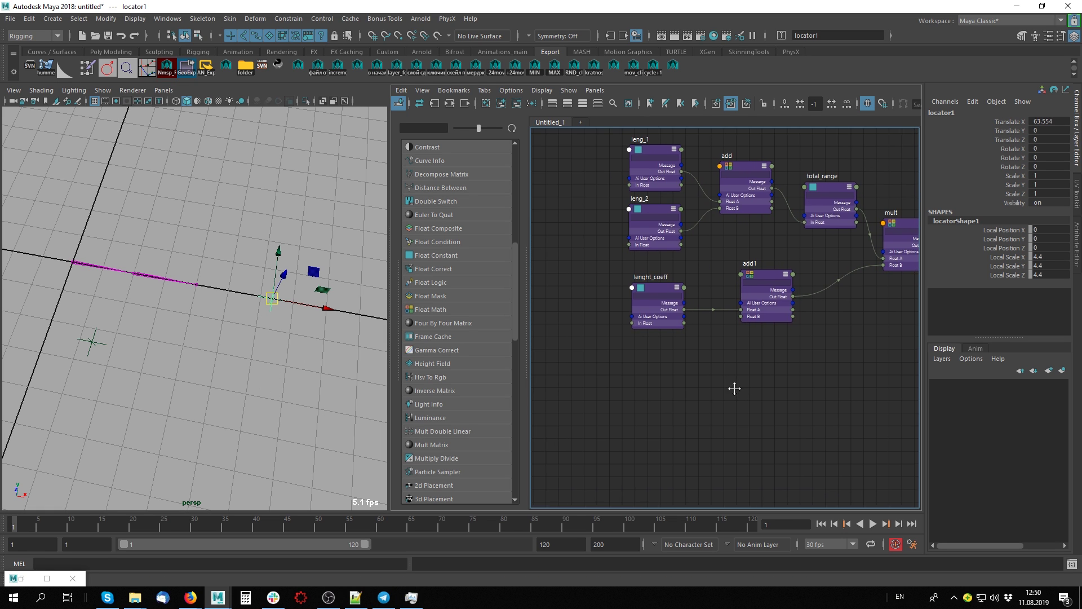
- Add locator1 to the graph without locatorShape1, left of lenght_coeff, fully expanded
left_click(499, 104)
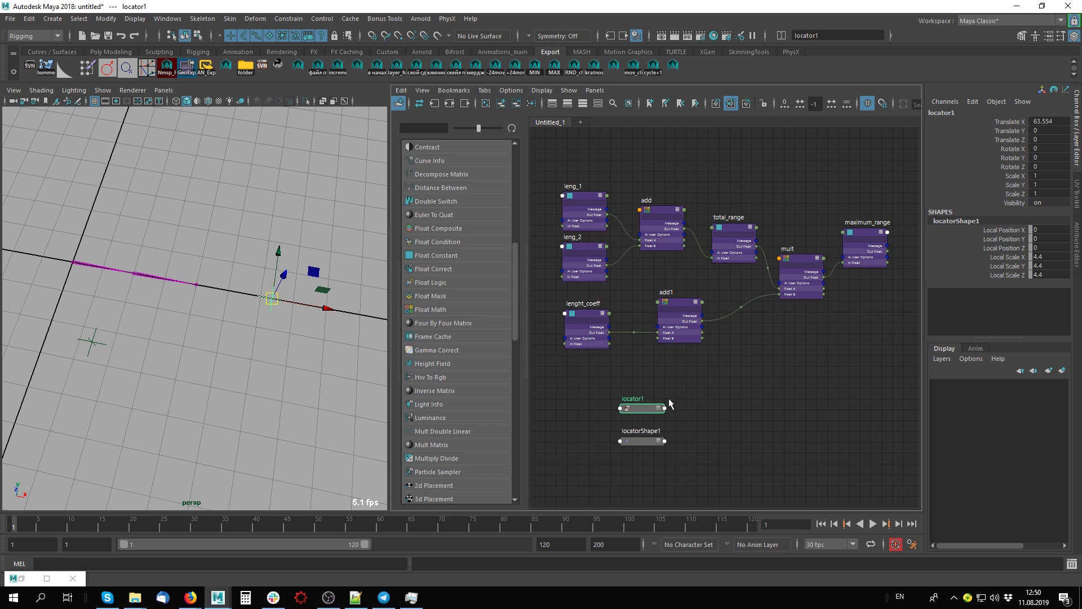
left_click(642, 441)
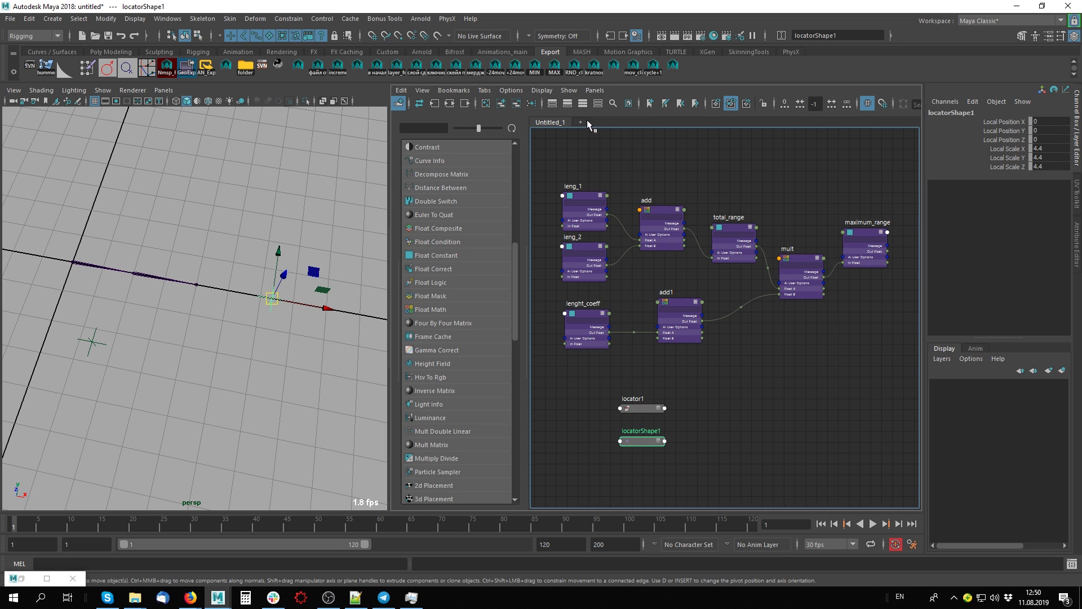
left_click(528, 107)
middle_click_drag(718, 382, 823, 372)
left_click_drag(756, 380, 636, 315)
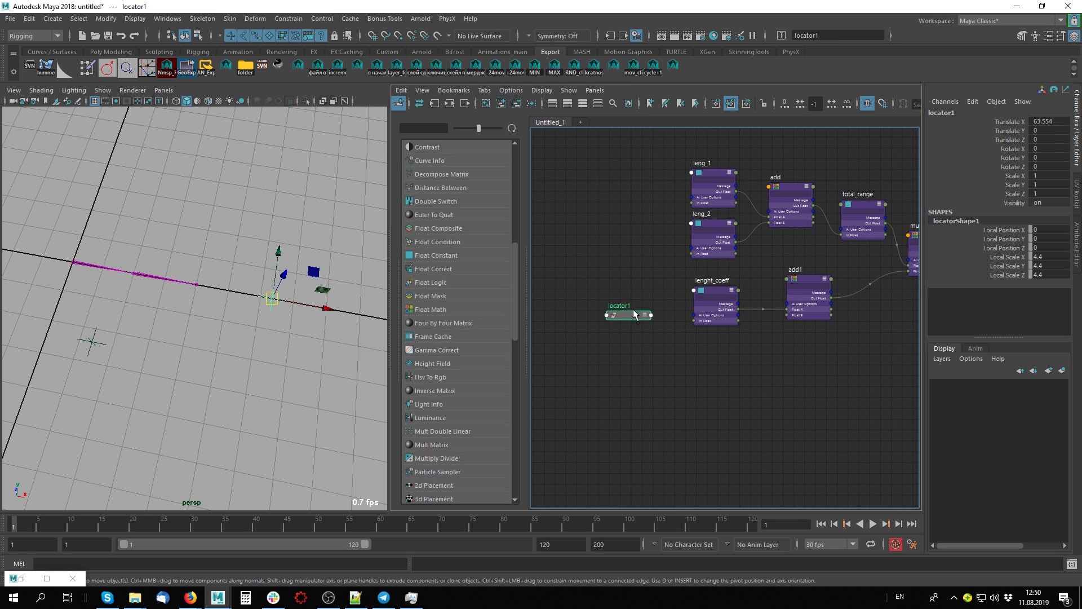
key("3")
scroll(665, 361, "up", 1)
scroll(660, 350, "up", 1)
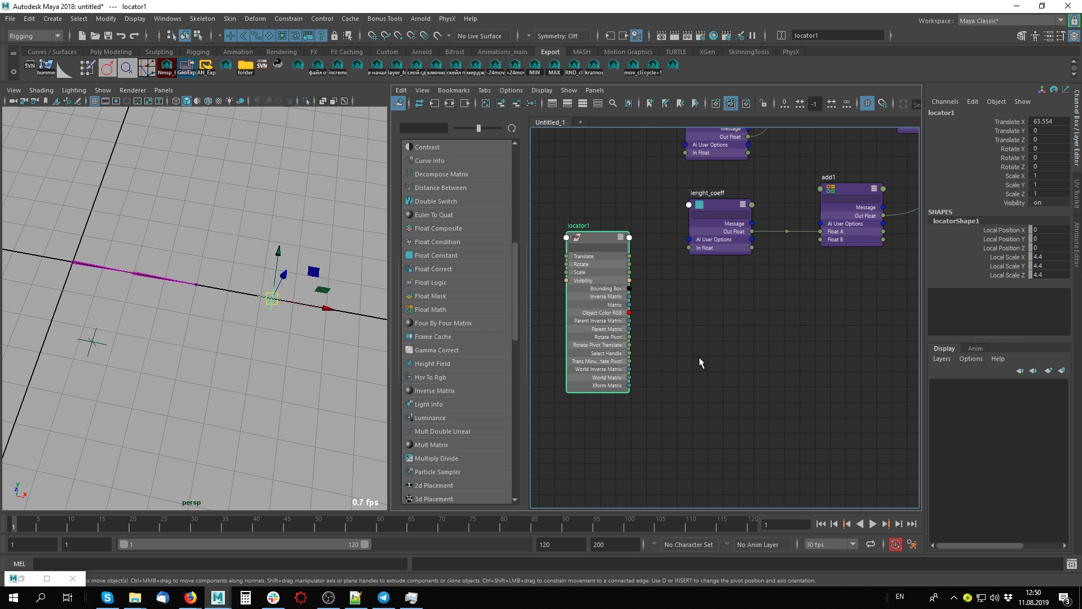
middle_click_drag(699, 357, 712, 339)
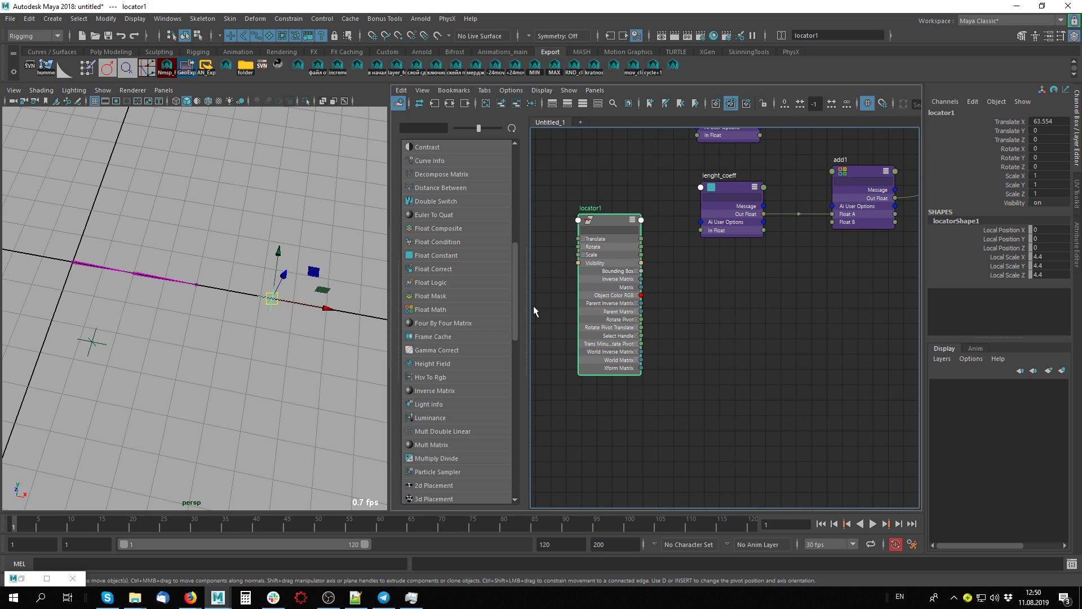
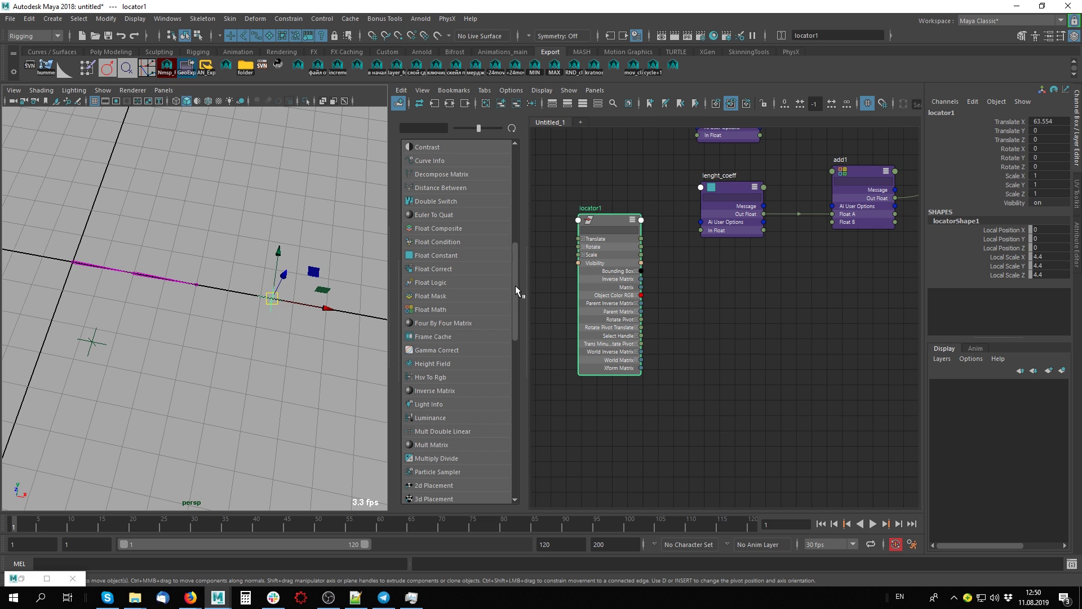
- Add a distanceBetween1 node and wire locator1's Translate into its Point 2 input
left_click_drag(515, 285, 515, 251)
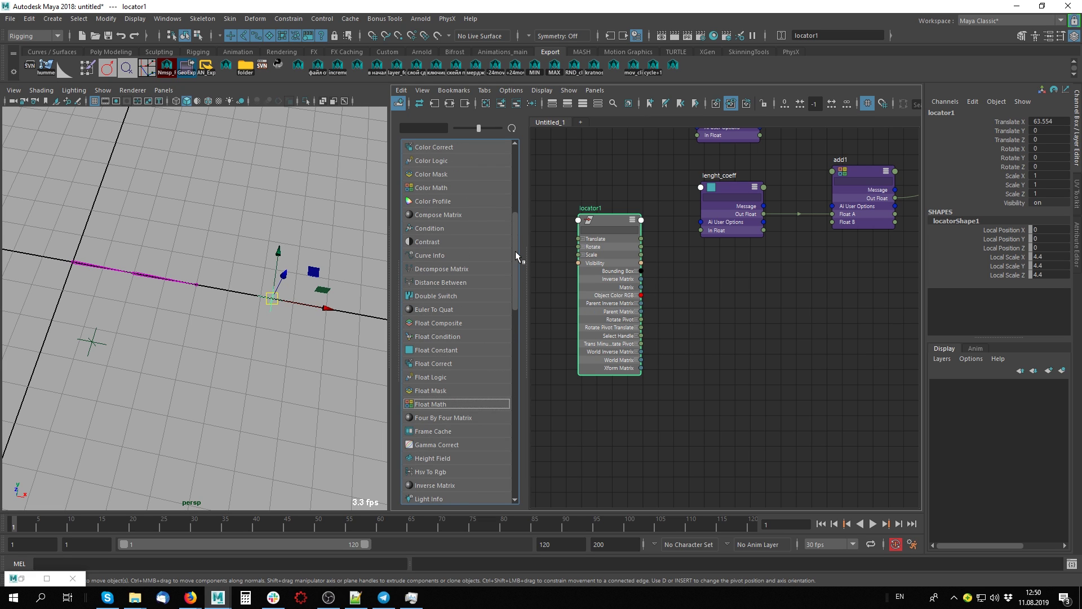
left_click(435, 282)
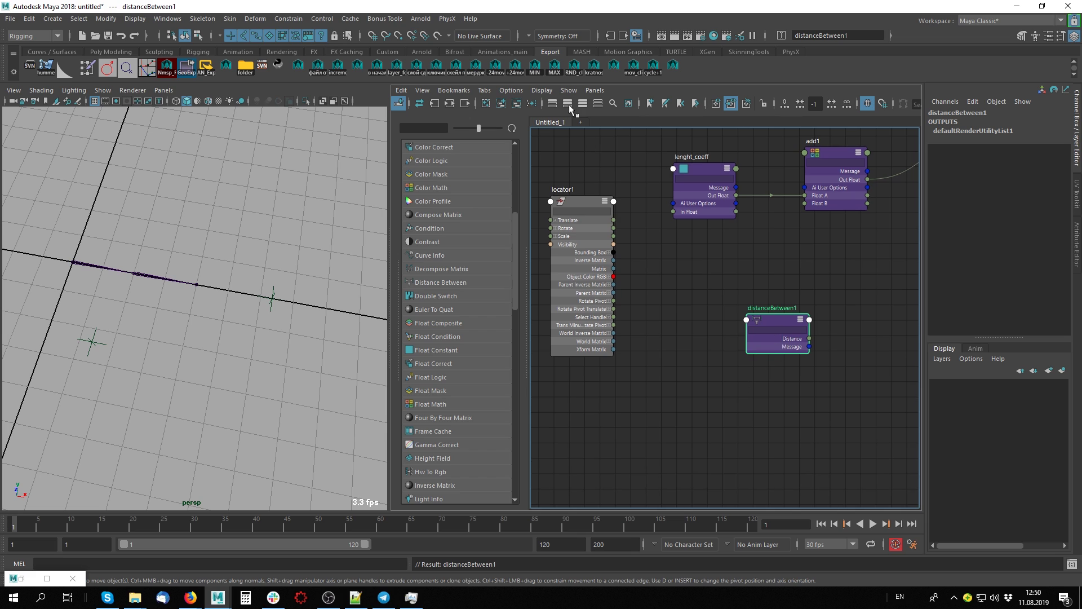
key("3")
middle_click_drag(755, 424, 692, 425, "alt")
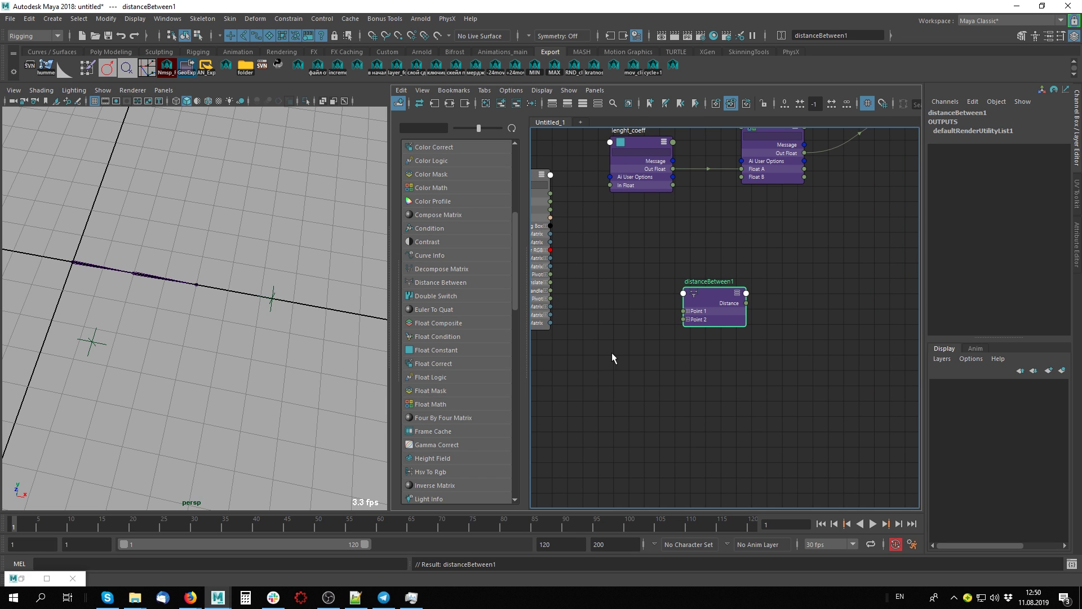
middle_click_drag(613, 358, 691, 296, "alt")
mouse_move(628, 212)
left_mouse_down()
mouse_move(772, 340)
mouse_move(787, 294)
left_mouse_up()
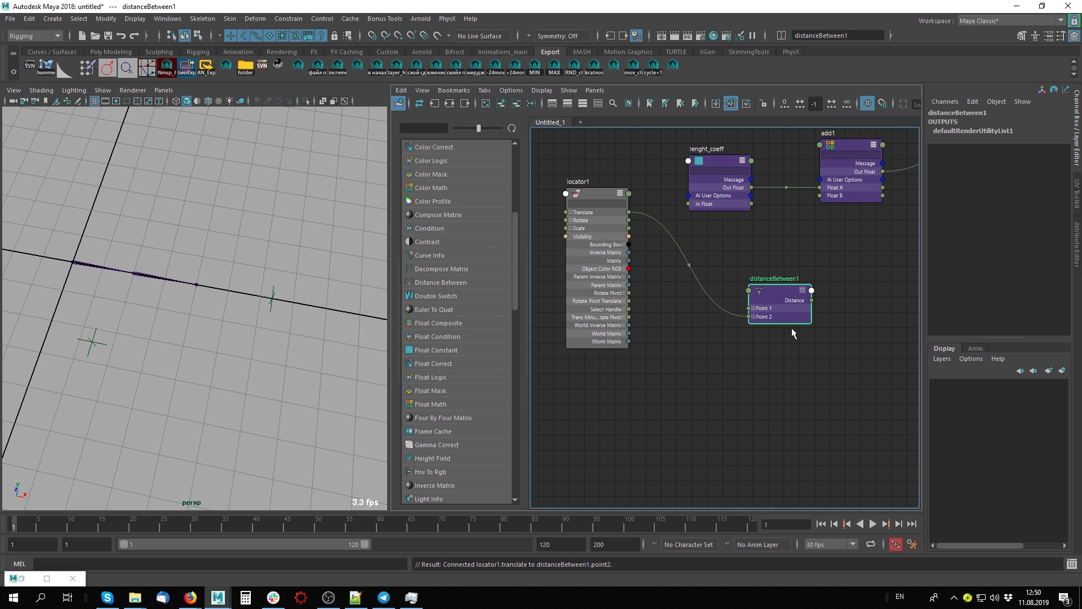
middle_click_drag(745, 359, 710, 417)
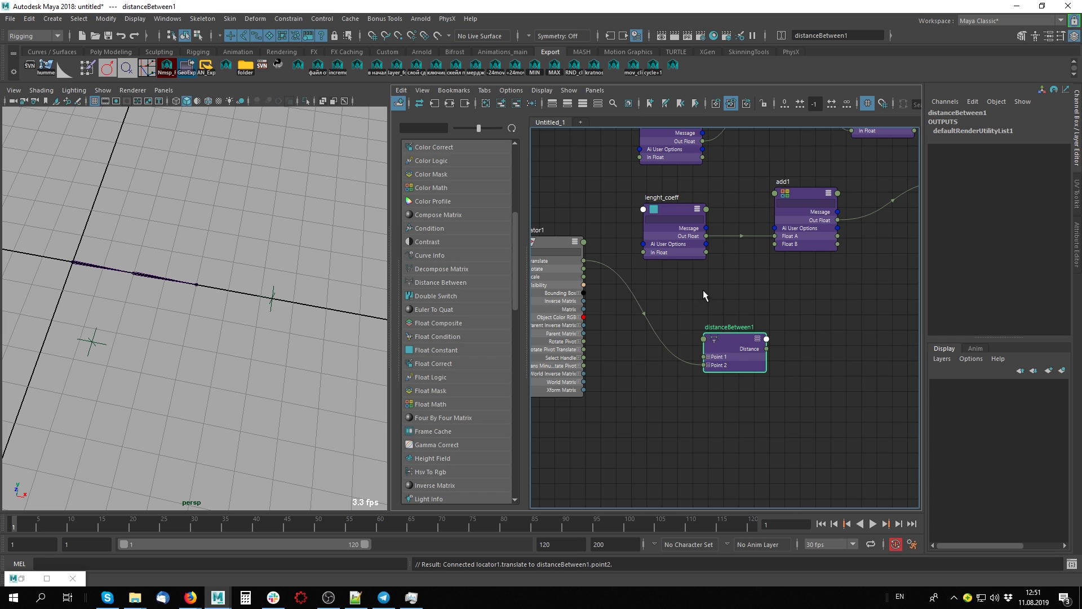
left_click_drag(734, 345, 706, 343)
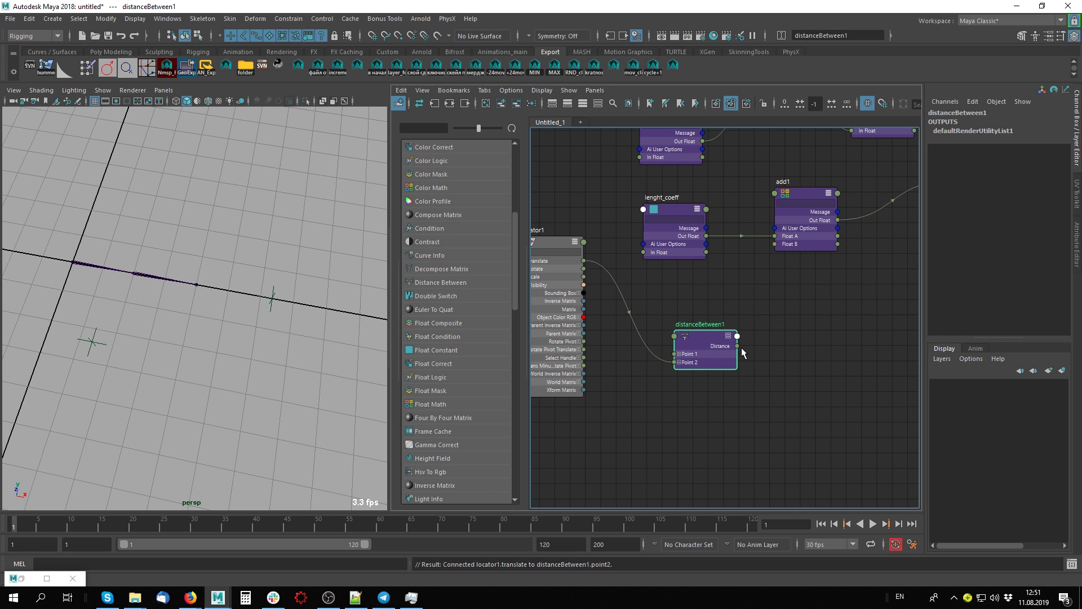
- Duplicate the lenght_coeff node and rename the copy current_distance
left_click(654, 211)
key("ctrl+d")
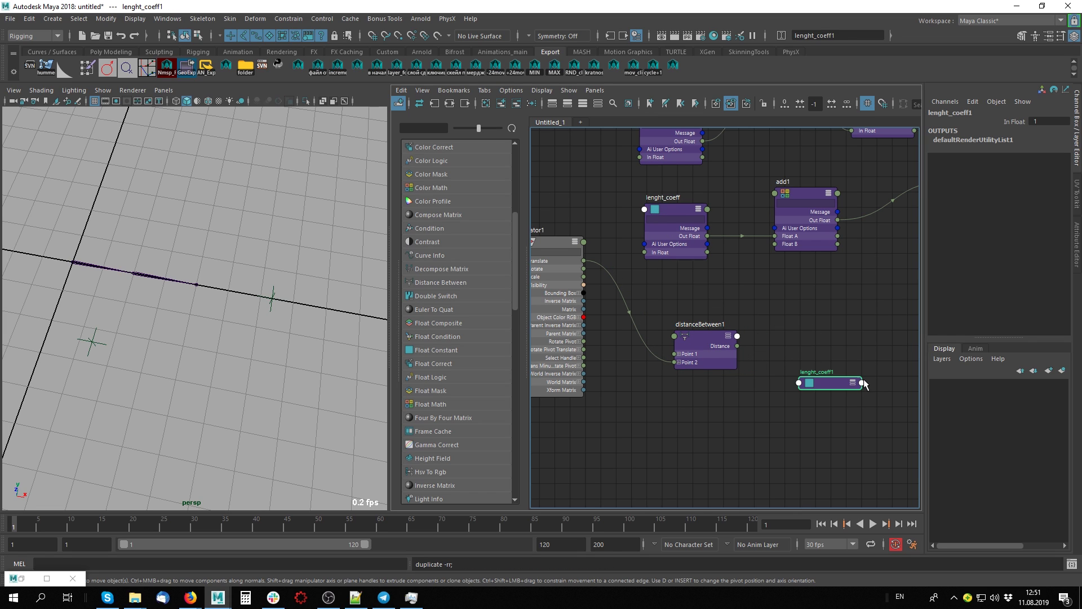
key("3")
double_click(812, 321)
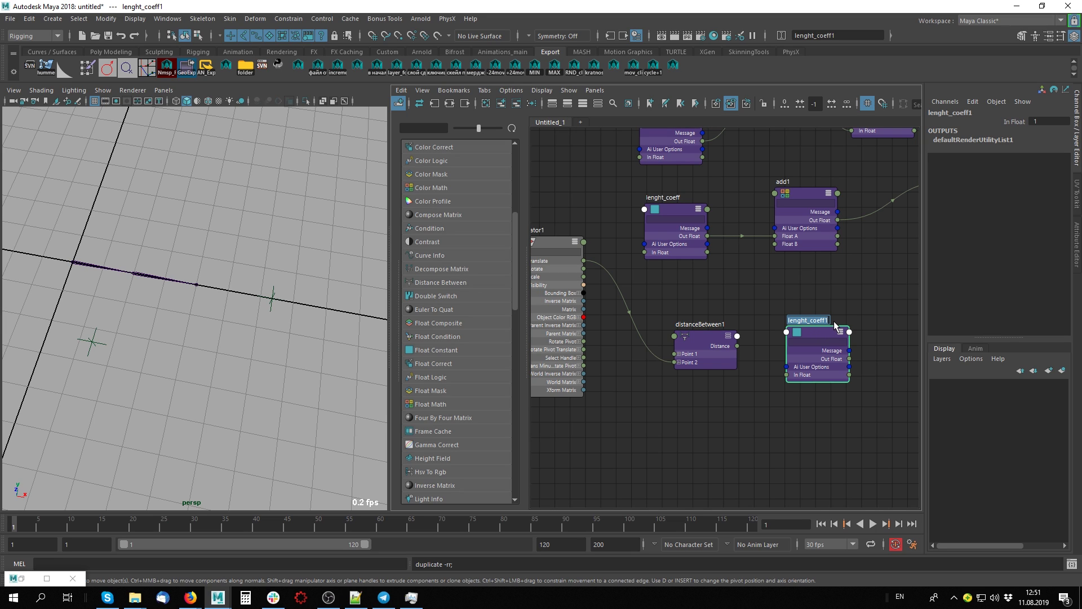
type("c")
type("nt_distan")
type("ce")
key("Return")
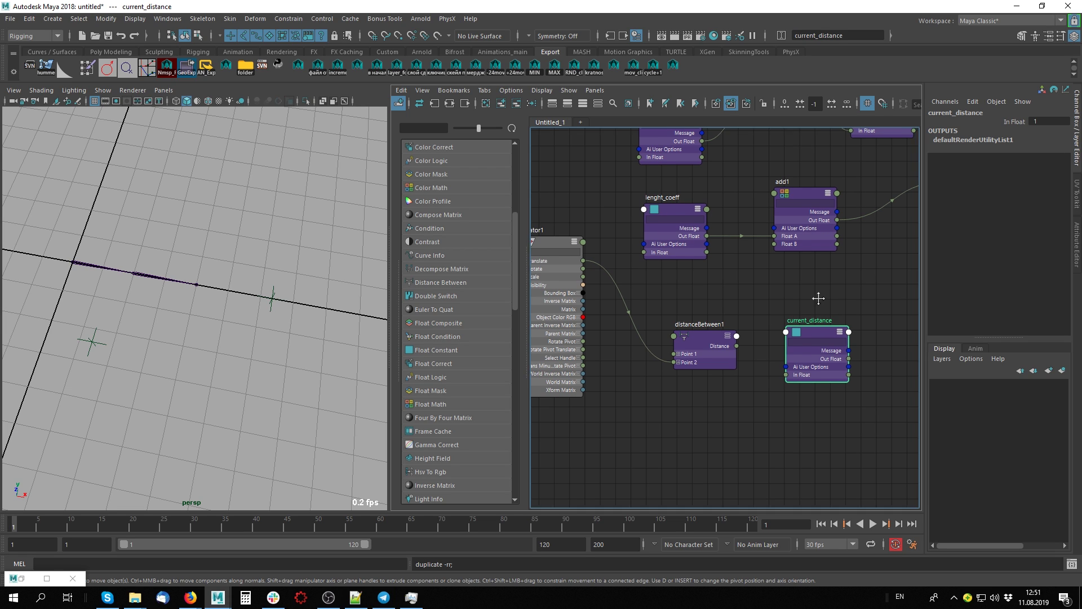
- Feed distanceBetween1's Distance into current_distance's In Float, reading 63.554
middle_click_drag(817, 297, 770, 331, "alt")
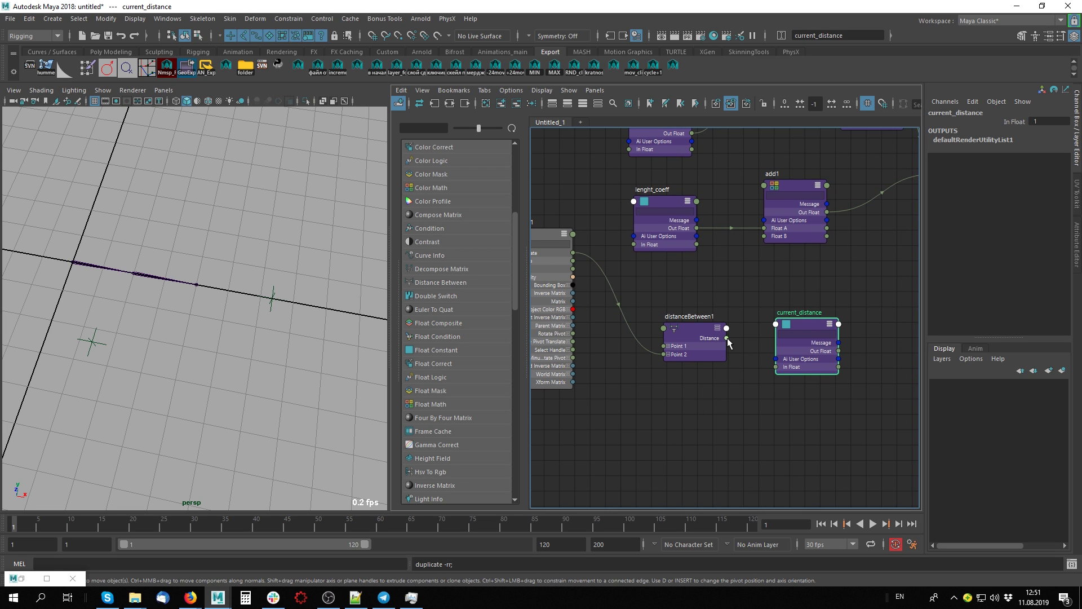
left_click_drag(726, 338, 777, 366)
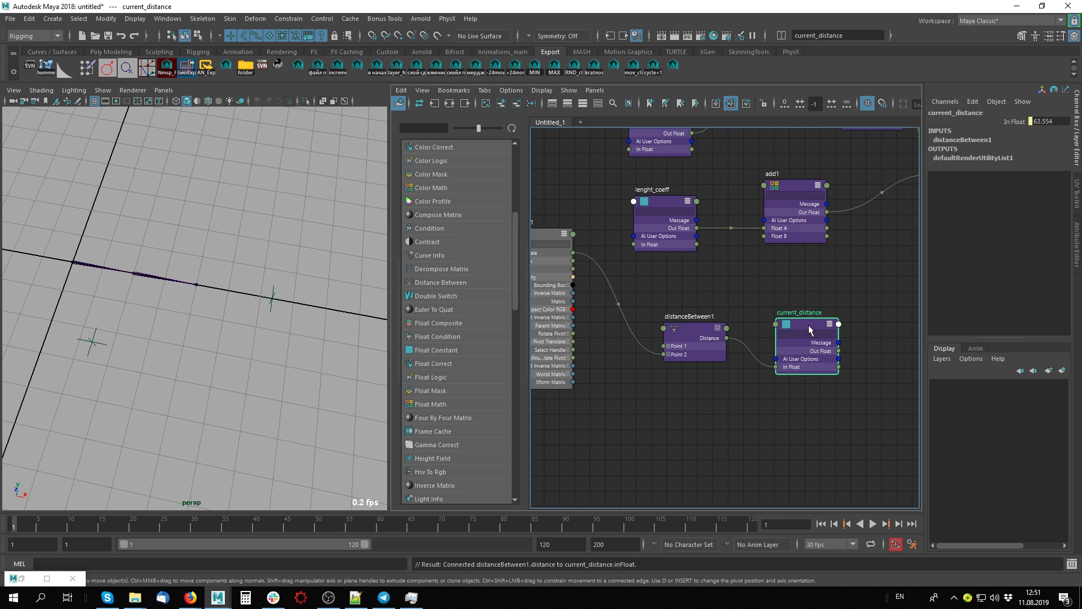
left_click_drag(808, 325, 807, 301)
left_click(271, 299)
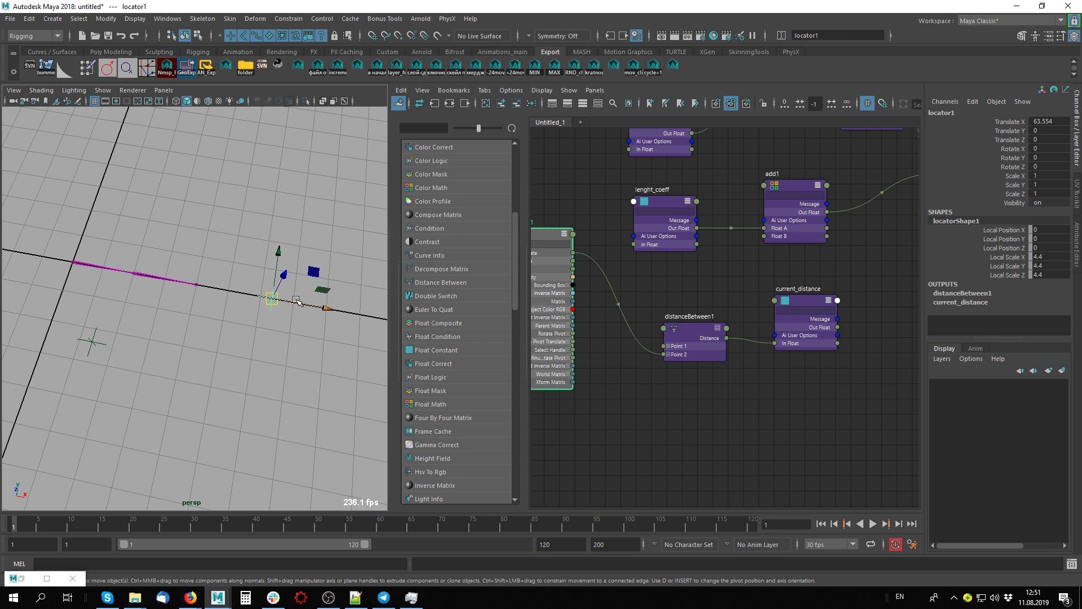
- Move locator1 around and confirm current_distance updates live, e.g. to 55.781
left_click_drag(326, 310, 299, 303)
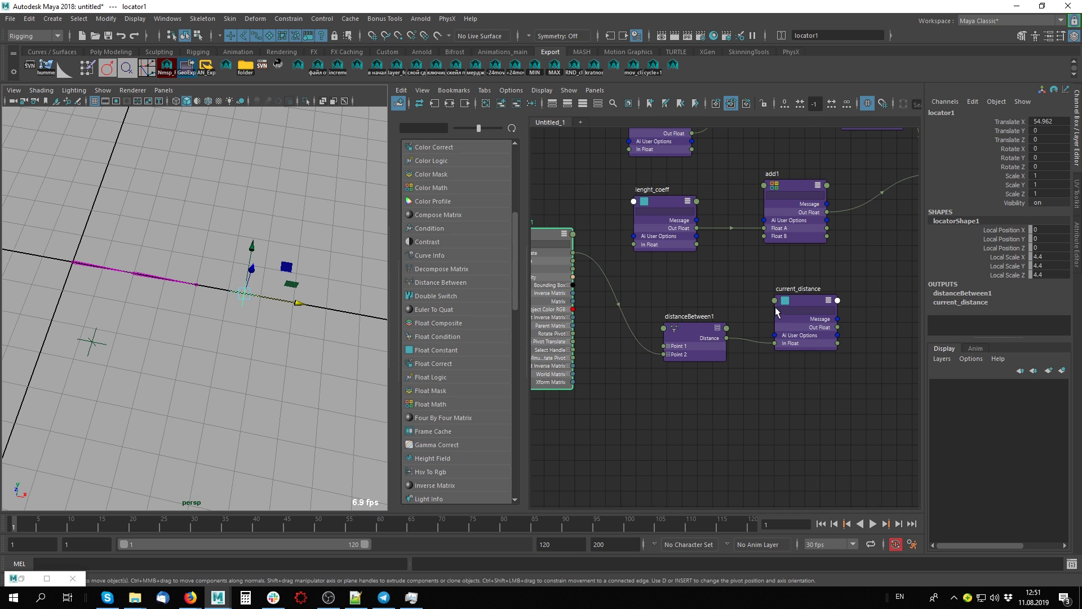
left_click(811, 309)
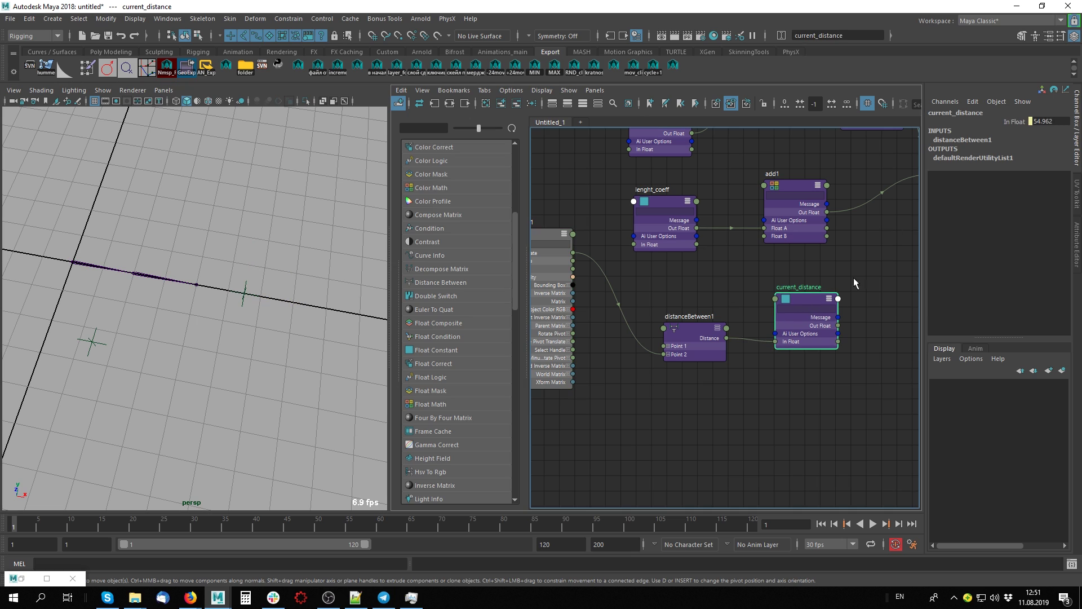
left_click(243, 294)
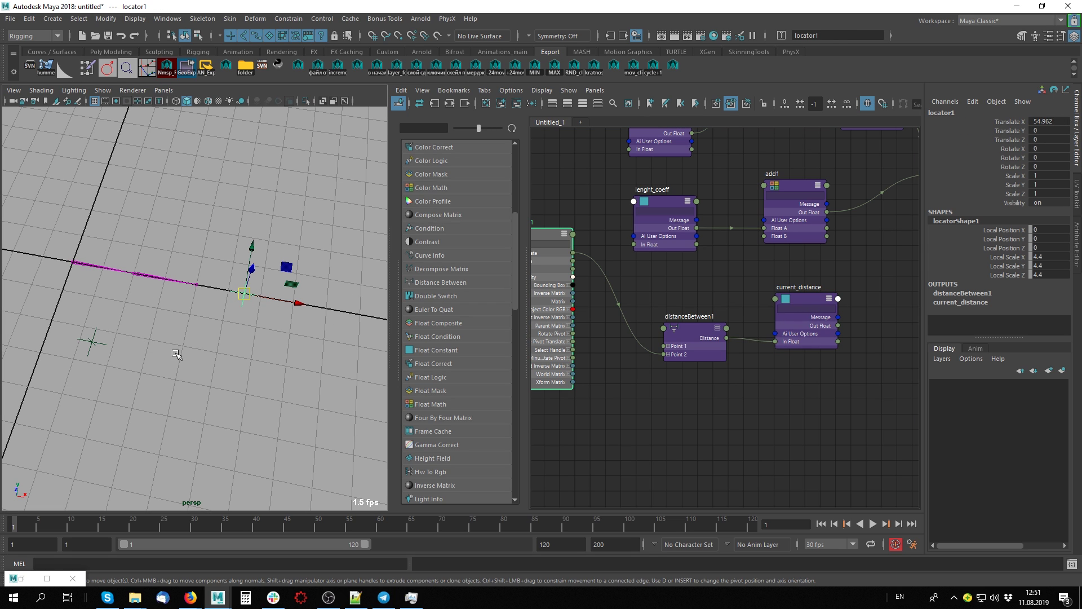
left_click_drag(244, 293, 210, 368)
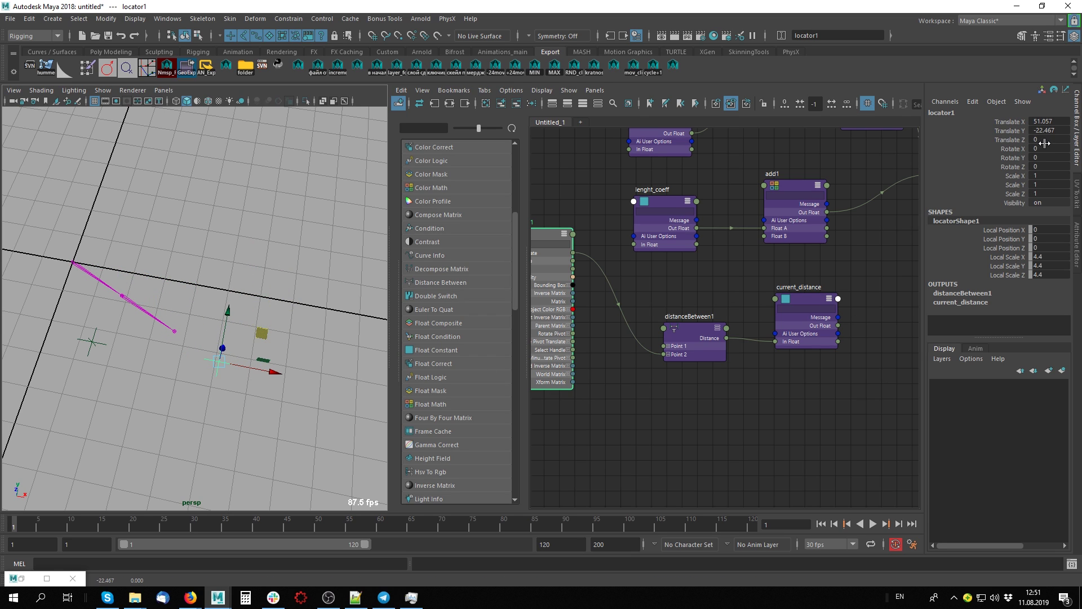
left_click(825, 297)
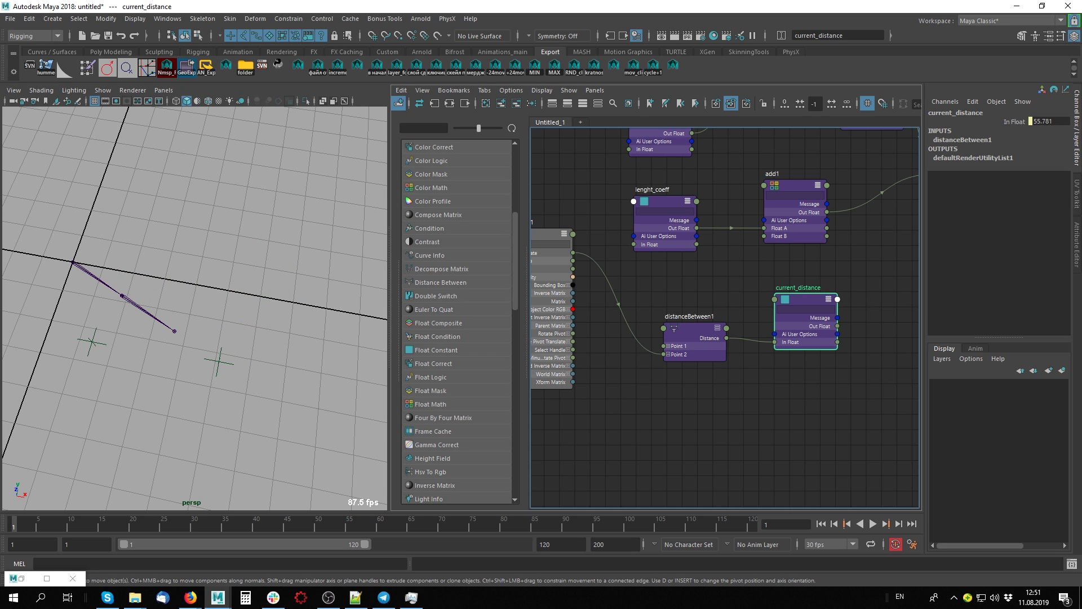
- Set locator1's Translate Y back to 0
left_click(214, 363)
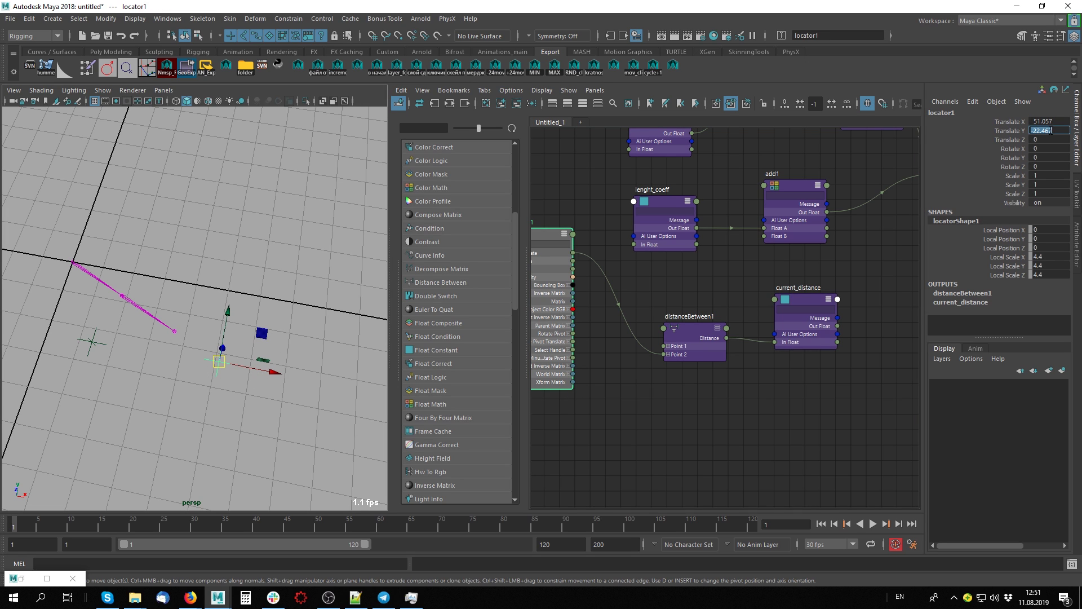
type("0")
key("Return")
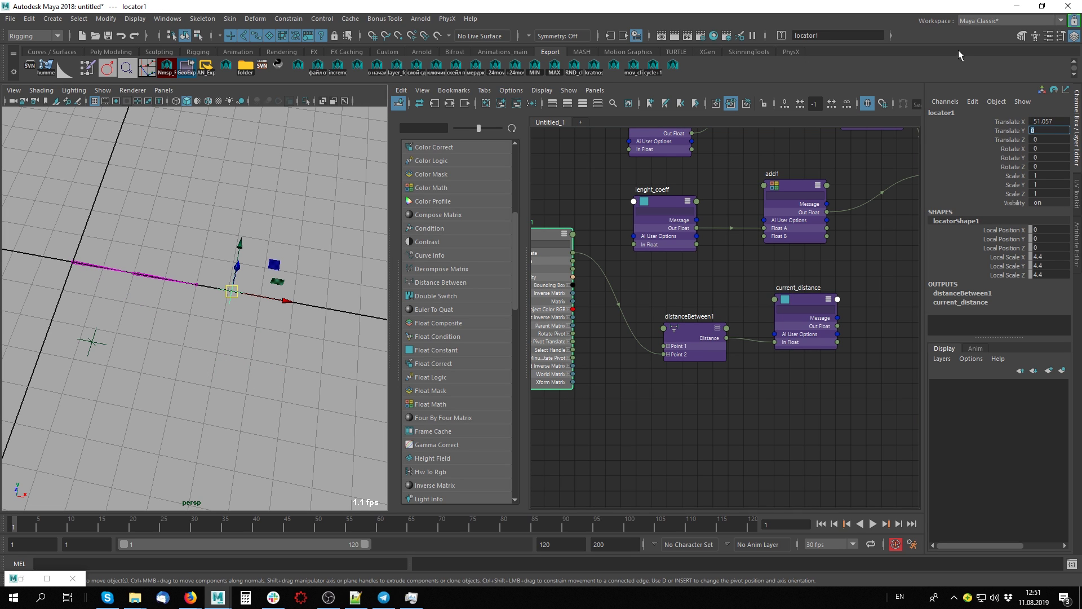
- Reframe the graph around maximum_range and move current_distance to the right
scroll(784, 376, "down", 2)
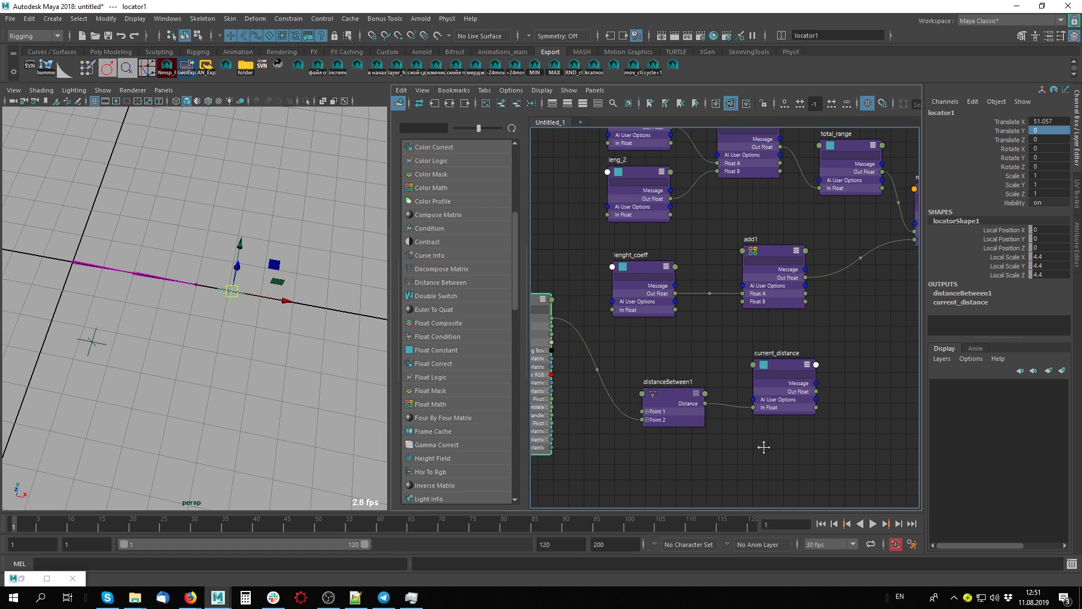
scroll(794, 410, "down", 2)
mouse_move(818, 410)
middle_mouse_down()
mouse_move(789, 408)
mouse_move(829, 418)
mouse_move(816, 374)
middle_mouse_up()
mouse_move(814, 313)
middle_mouse_down()
mouse_move(778, 336)
mouse_move(739, 338)
middle_mouse_up()
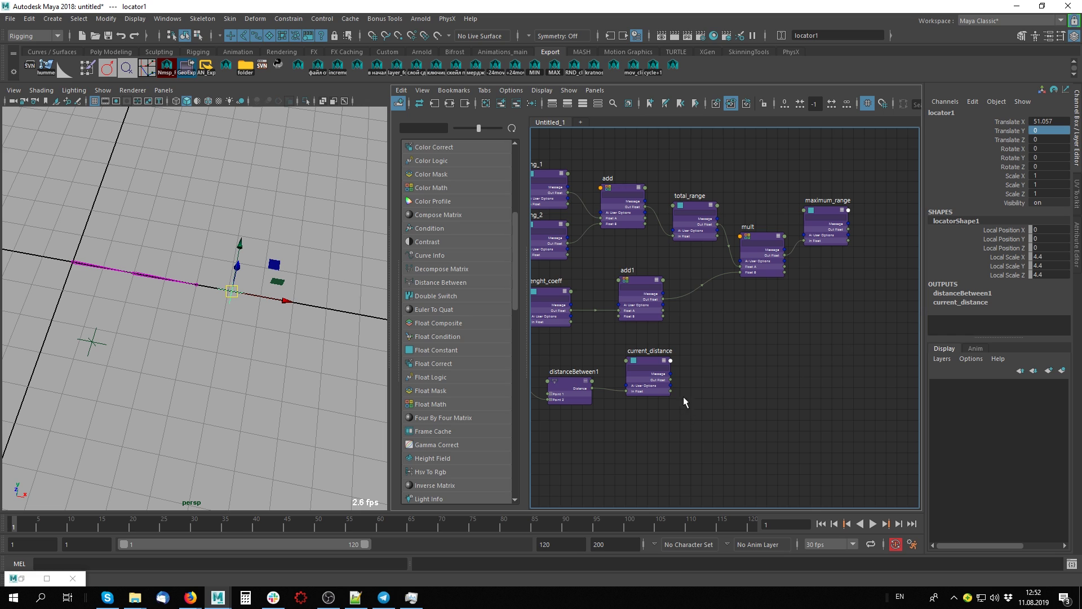
left_click_drag(657, 368, 727, 375)
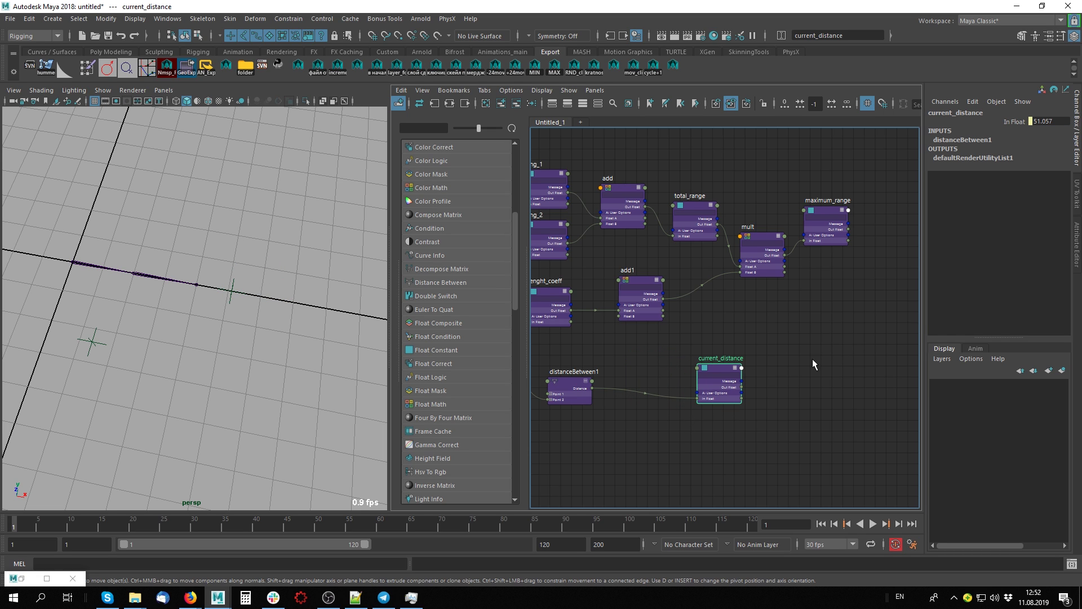
mouse_move(814, 364)
middle_mouse_down()
mouse_move(779, 333)
mouse_move(798, 270)
mouse_move(756, 309)
mouse_move(635, 332)
middle_mouse_up()
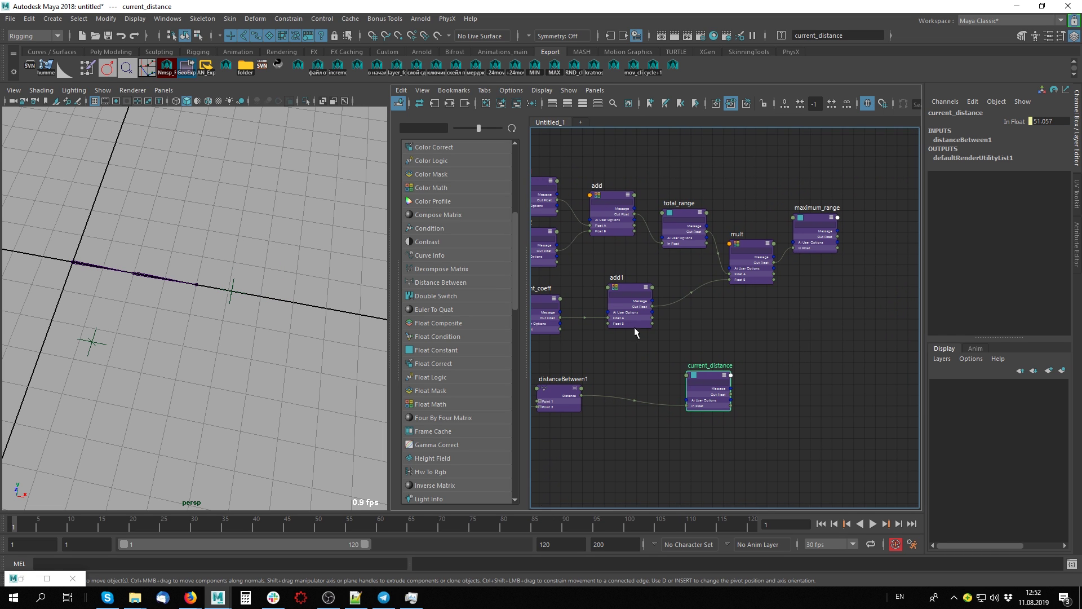
- Slide locator1 along X so it rests at Translate X 53.121
left_click(228, 296)
left_click_drag(279, 298, 249, 284)
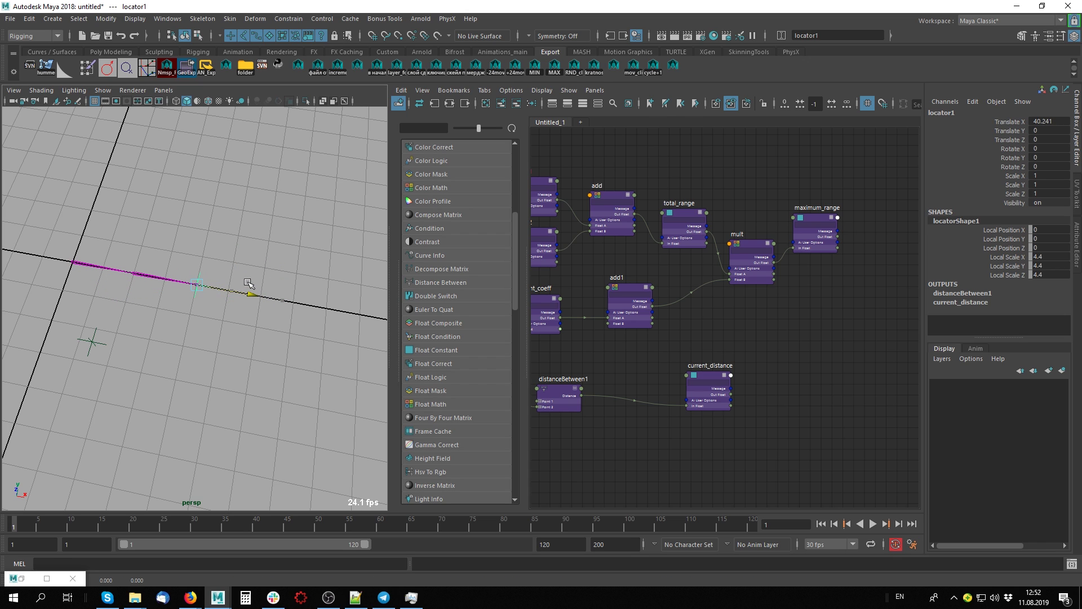
mouse_move(249, 283)
left_mouse_down()
mouse_move(304, 294)
mouse_move(250, 293)
mouse_move(292, 302)
left_mouse_up()
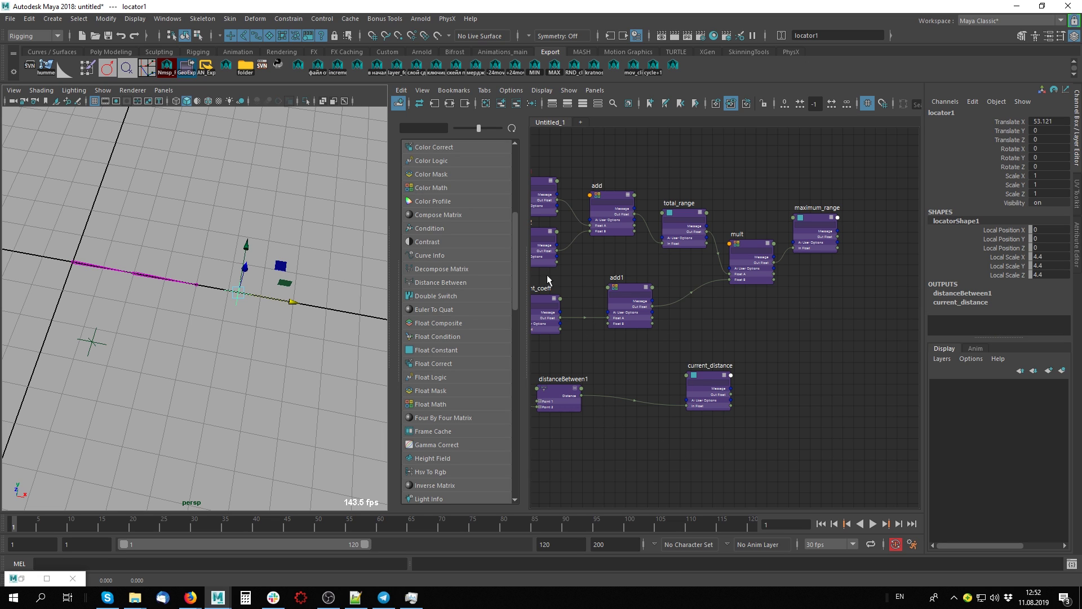
mouse_move(515, 292)
left_mouse_down()
mouse_move(539, 451)
mouse_move(530, 390)
mouse_move(527, 435)
left_mouse_up()
- Create a setRange1 node and place it near maximum_range with all attributes shown
left_click(449, 391)
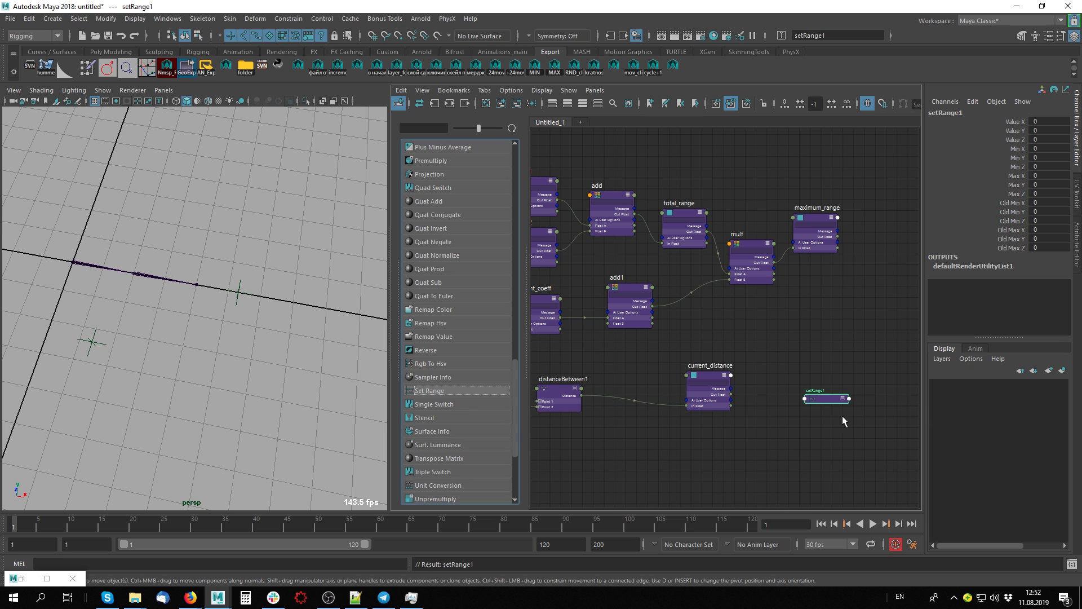
left_click_drag(829, 402, 844, 324)
key("3")
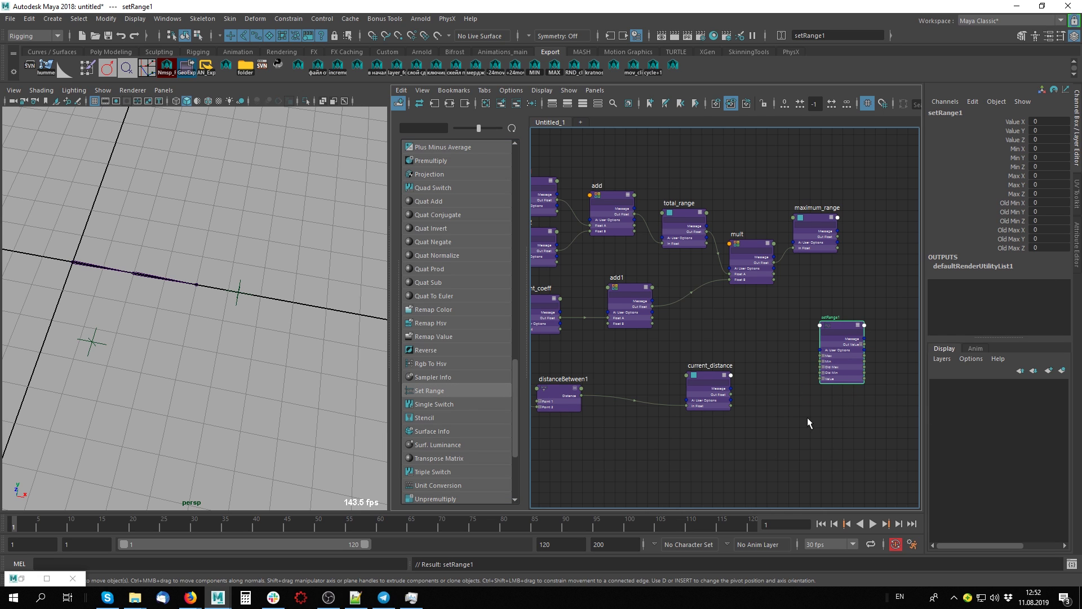
key("f")
mouse_move(701, 326)
left_mouse_down()
mouse_move(758, 285)
mouse_move(770, 205)
left_mouse_up()
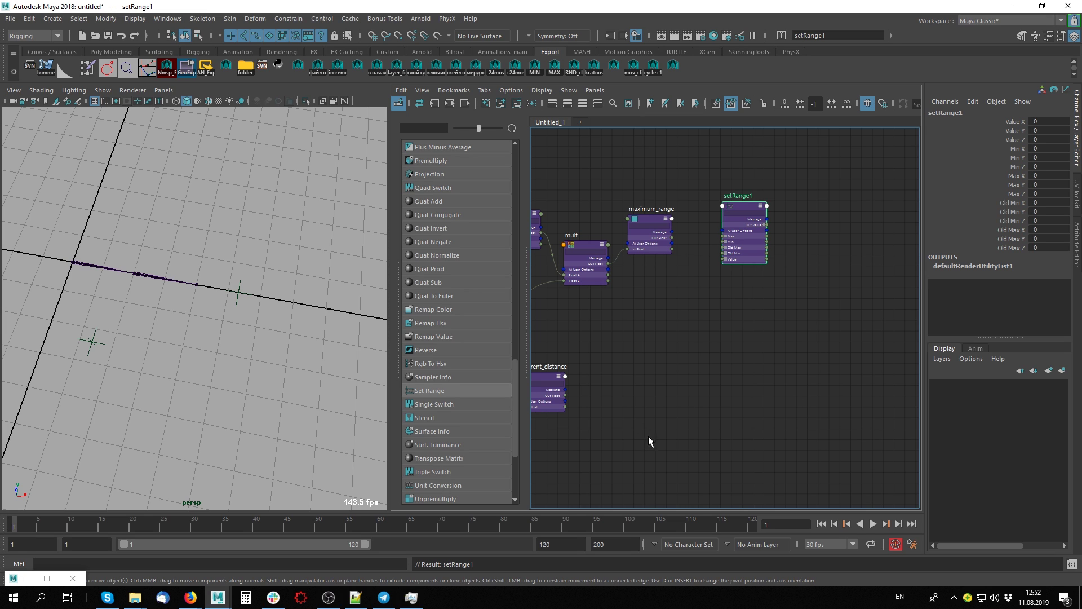
scroll(701, 377, "up", 2)
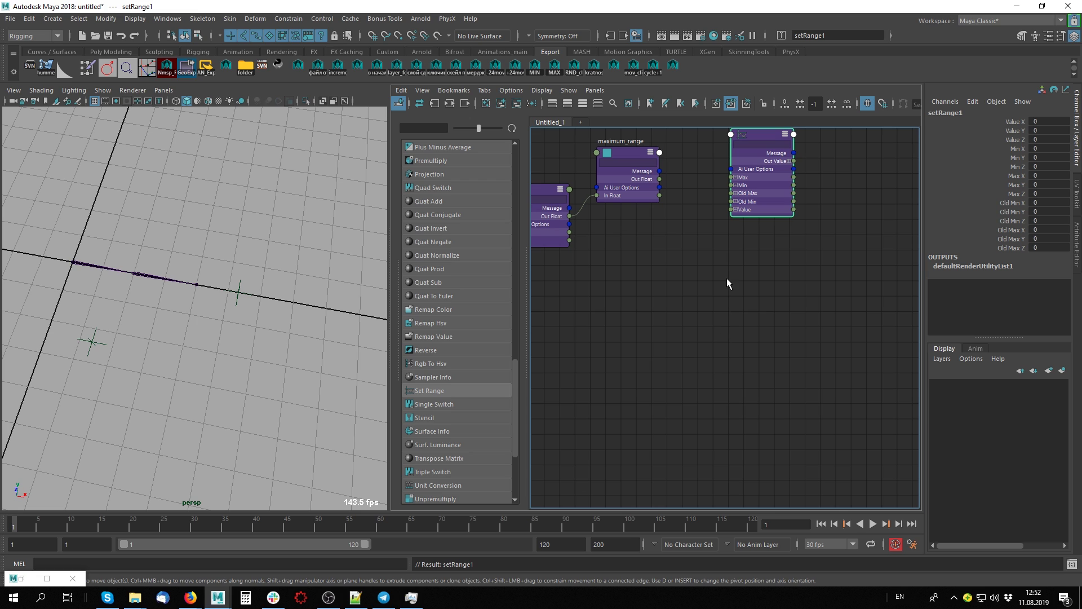
middle_click_drag(727, 283, 772, 403)
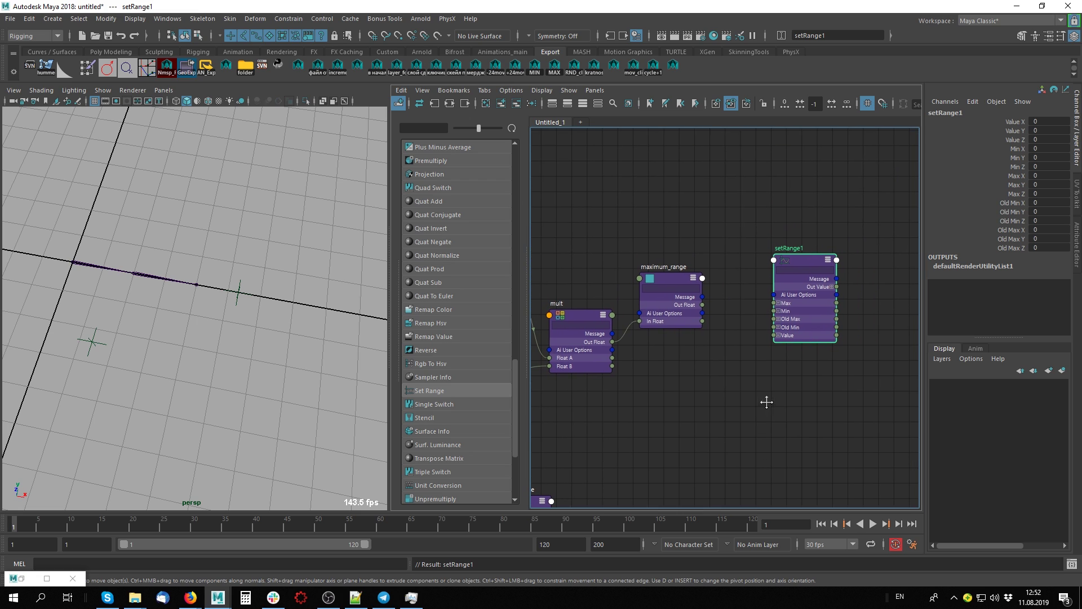
- Expand setRange1's Value, Old Min, Old Max, Min and Max into X, Y, Z components
left_click(779, 335)
left_click_drag(775, 319, 781, 321)
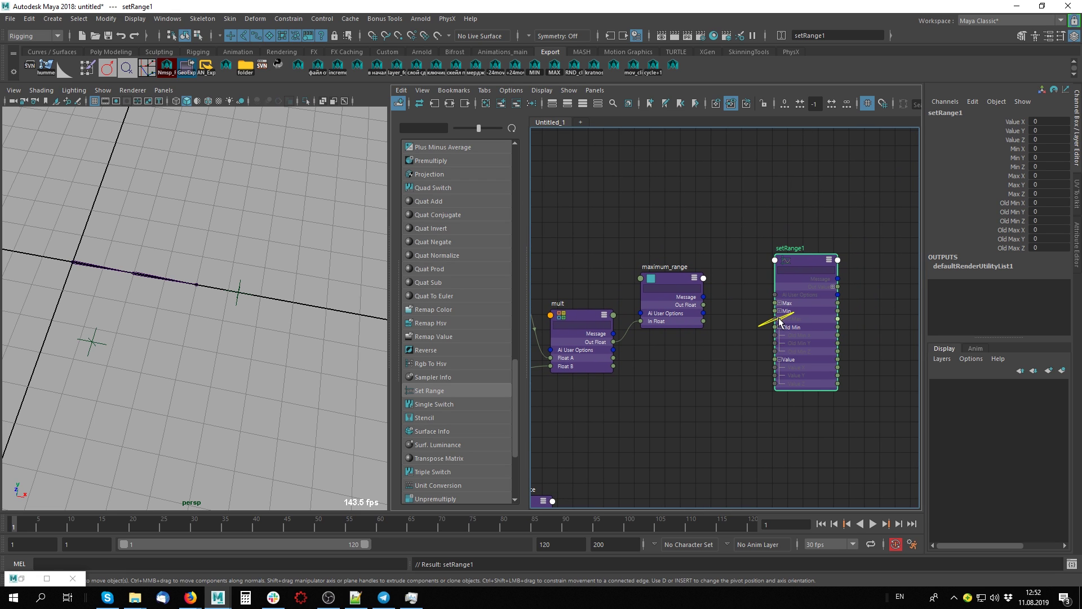
left_click(780, 319)
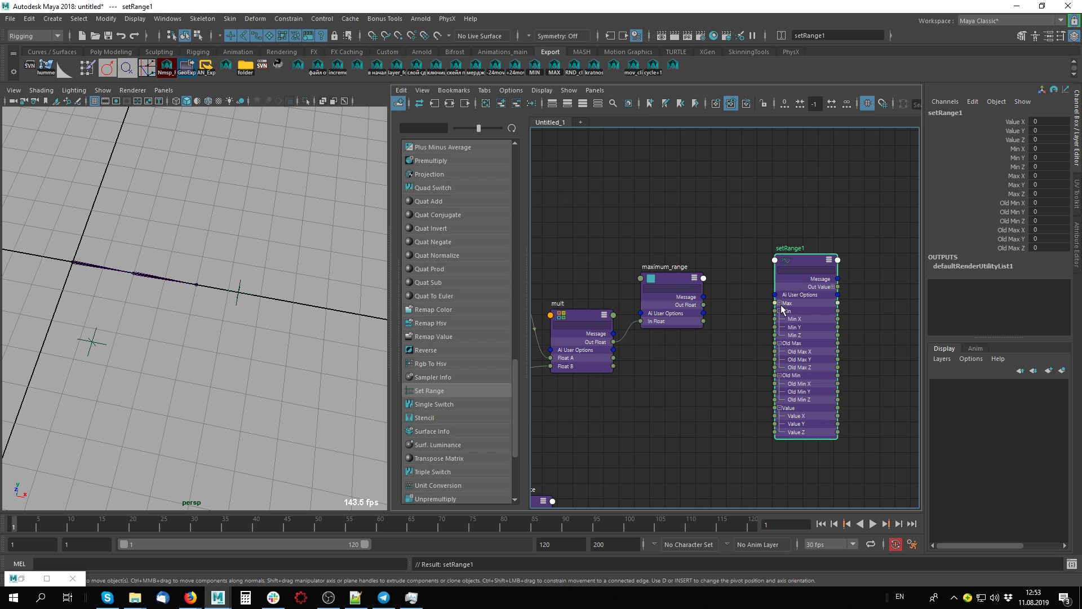
left_click(779, 303)
left_click_drag(810, 269, 820, 255)
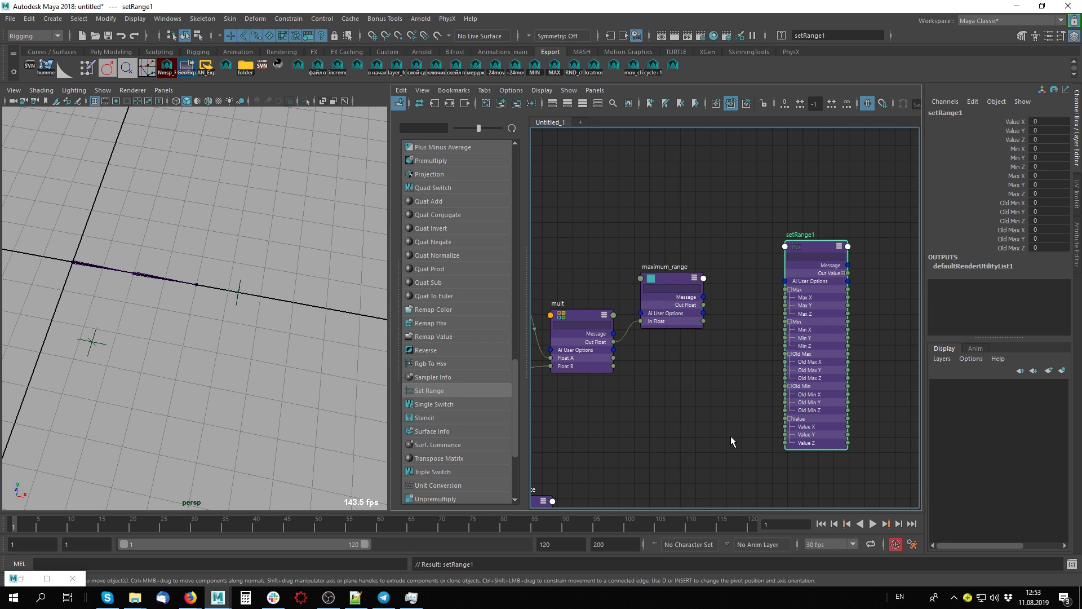
middle_click_drag(731, 436, 763, 403, "alt")
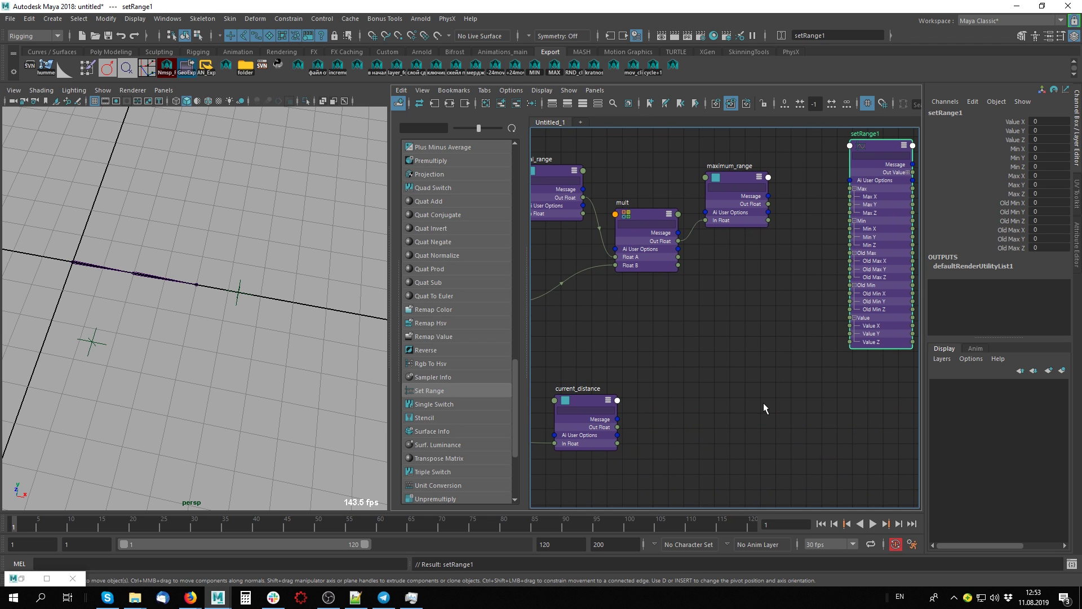
middle_click_drag(707, 387, 688, 421, "alt")
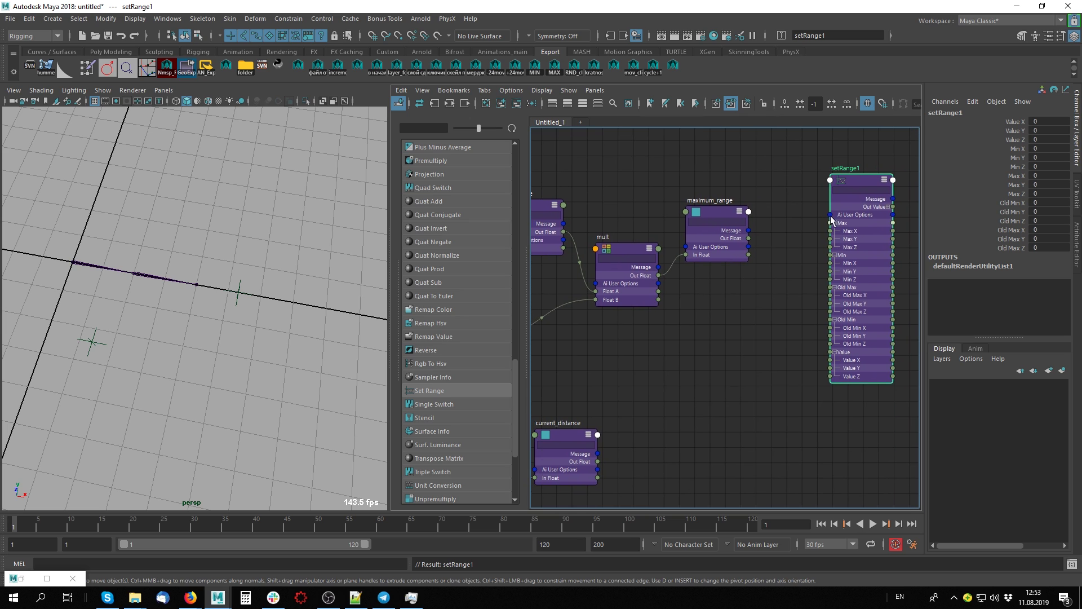
left_click_drag(859, 185, 845, 231)
middle_click_drag(837, 419, 786, 372, "alt")
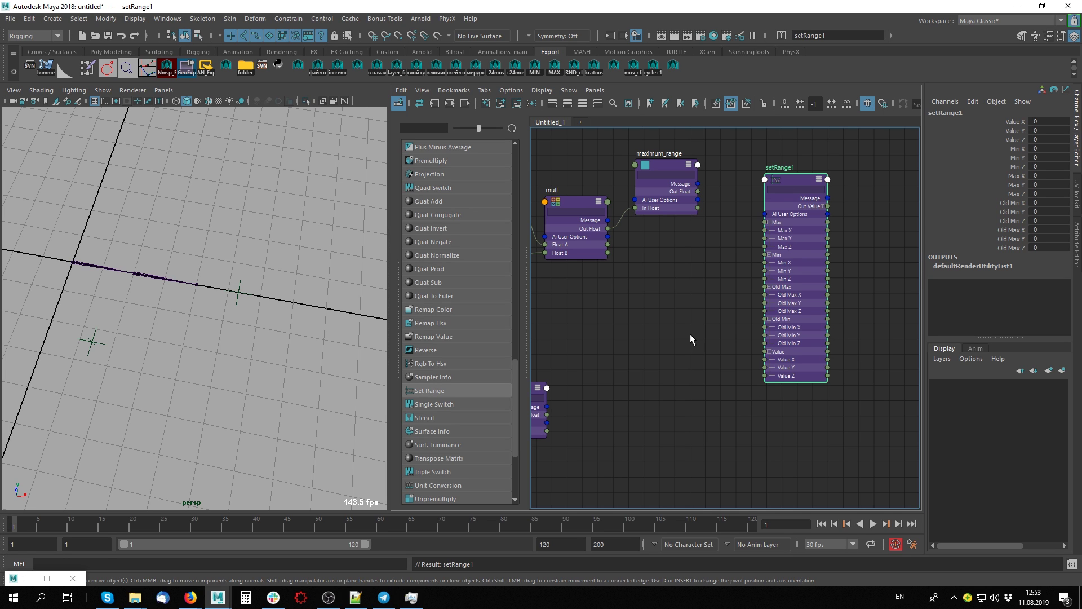
middle_click_drag(645, 357, 722, 292, "alt")
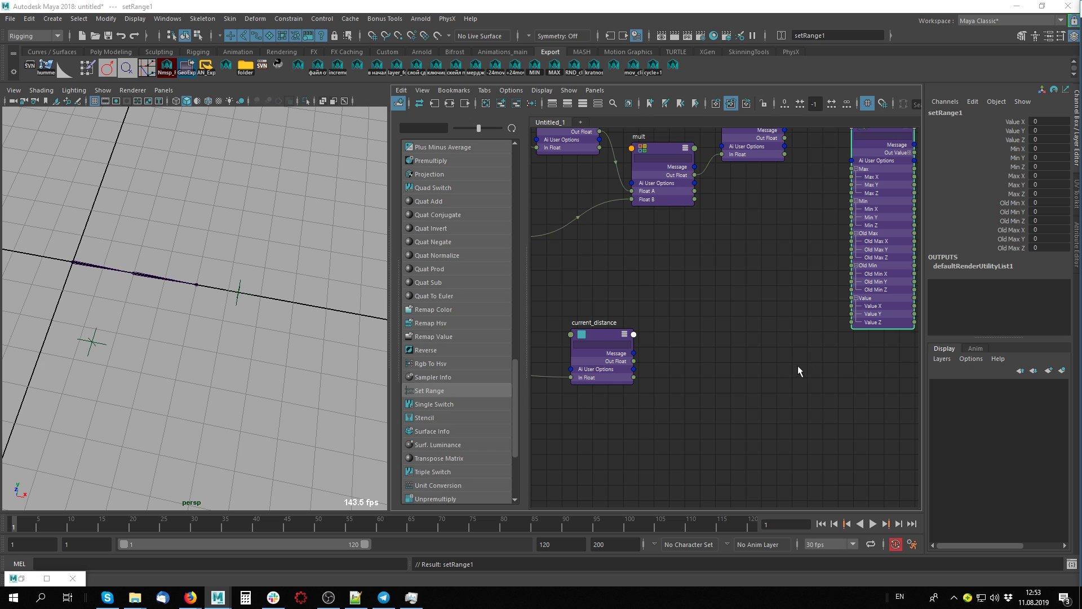
middle_click_drag(790, 346, 788, 367, "alt")
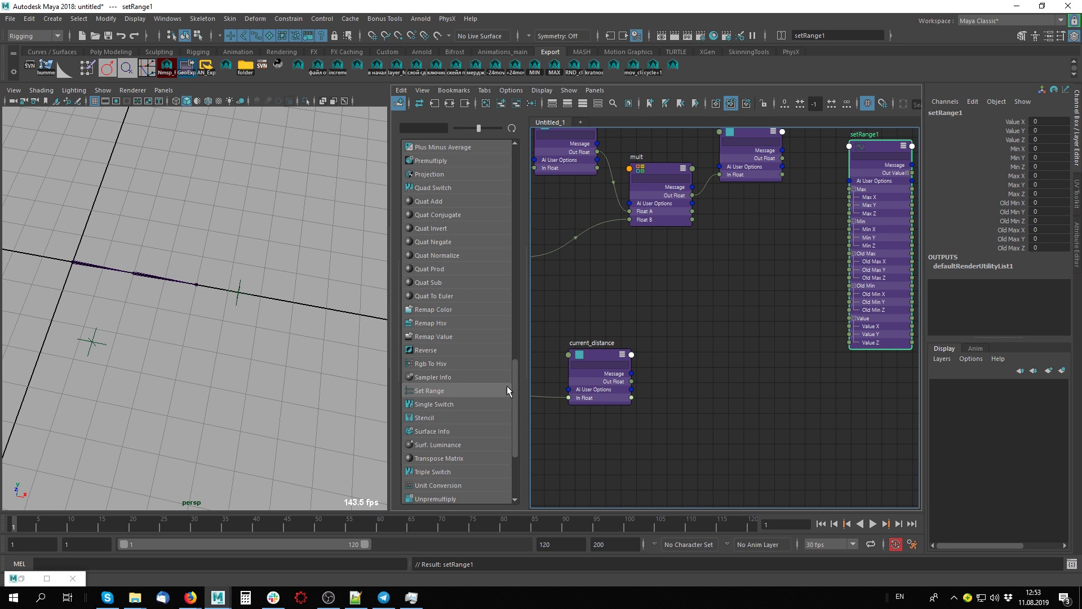
- Test-scale joint1 along X, then undo so its scale stays at 1
left_click(93, 269)
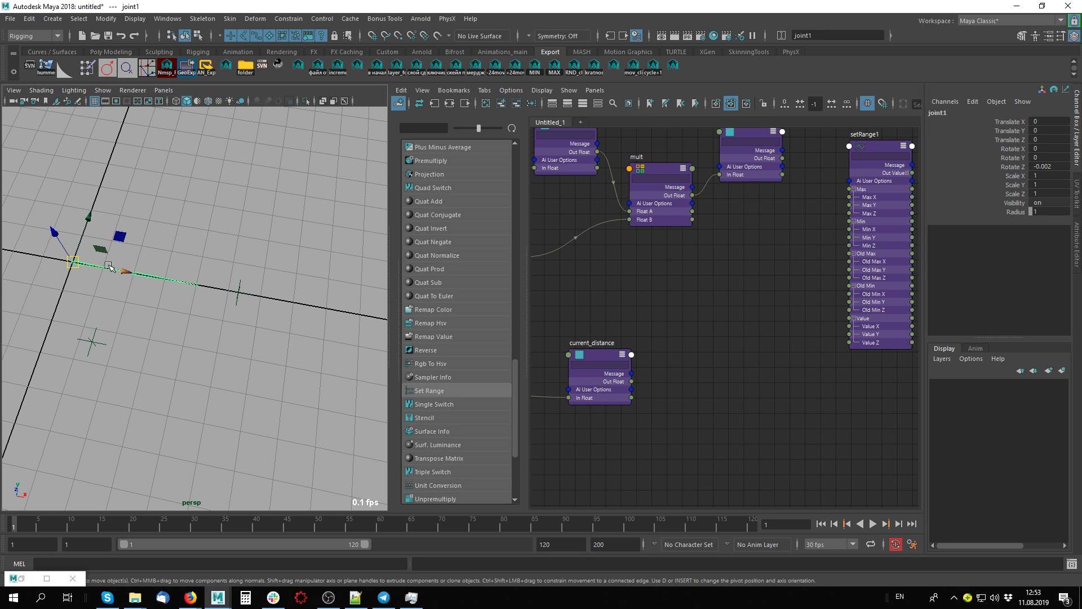
key("r")
left_click_drag(121, 269, 144, 267)
key("ctrl+z")
- Connect current_distance's Out Float to setRange1's Value X
middle_click_drag(718, 411, 720, 423, "alt")
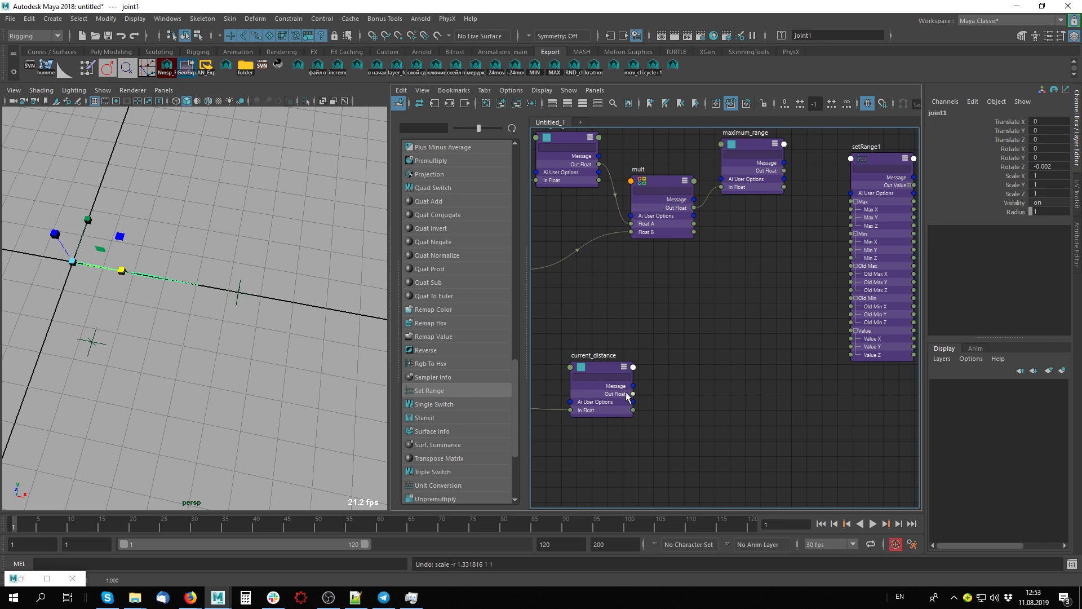
left_click_drag(634, 394, 853, 339)
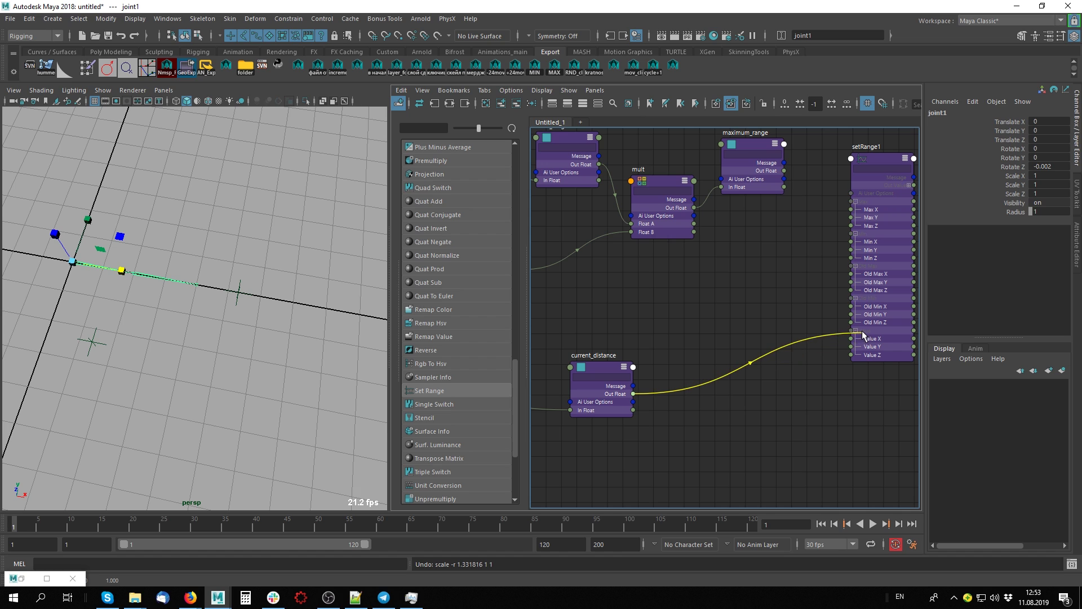
middle_click_drag(835, 380, 772, 404, "alt")
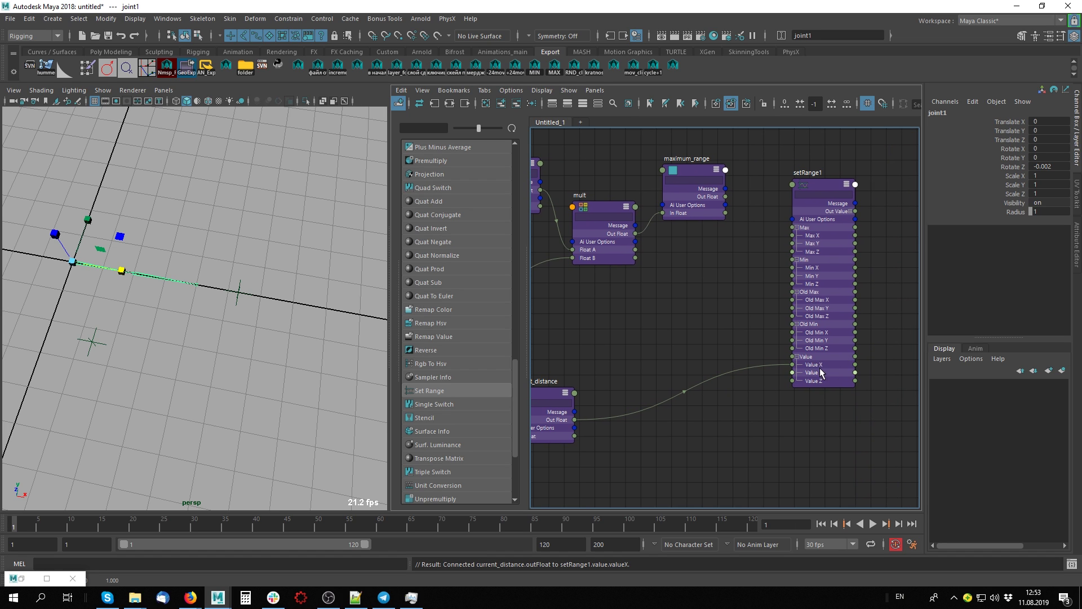
- Show setRange1's settings and connect maximum_range's Out Float to Old Max X (100)
left_click(828, 181)
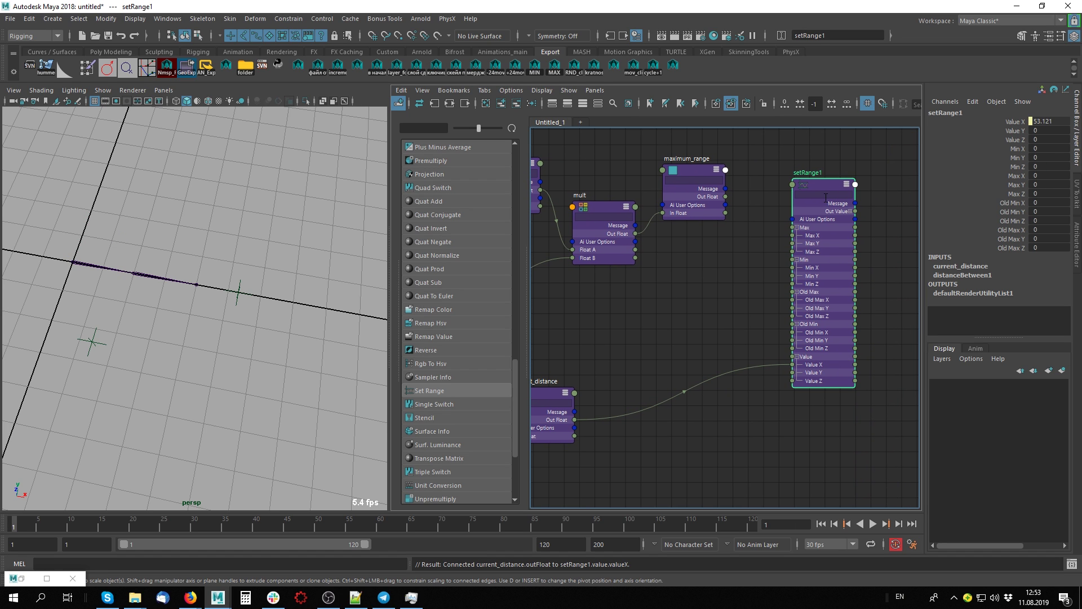
key("ctrl+a")
mouse_move(583, 361)
middle_mouse_down("alt")
mouse_move(531, 370)
mouse_move(603, 340)
mouse_move(616, 251)
mouse_move(604, 270)
middle_mouse_up("alt")
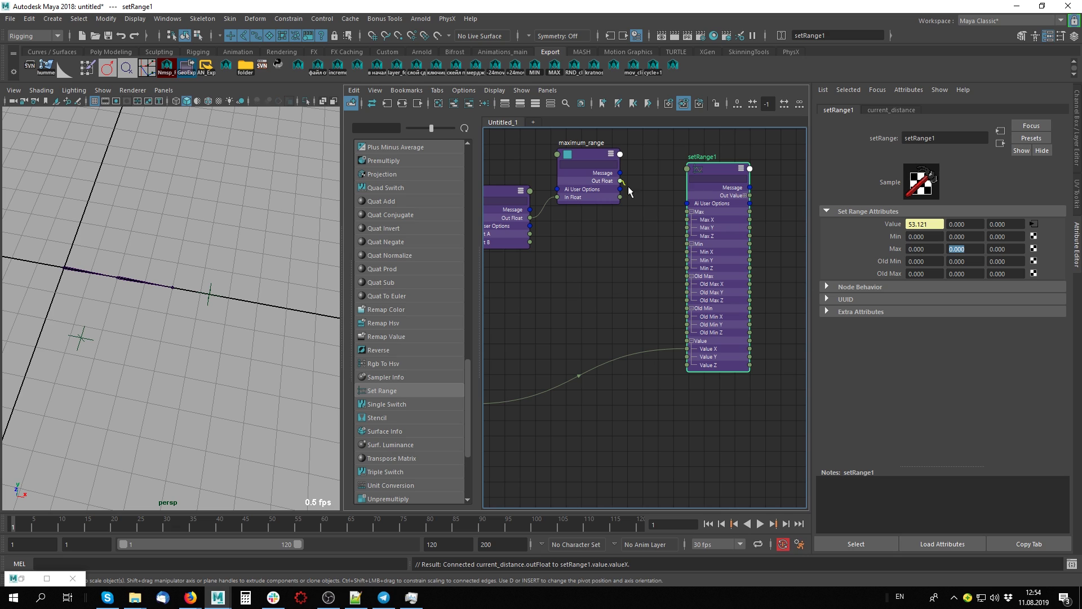
mouse_move(622, 181)
left_mouse_down()
mouse_move(676, 290)
mouse_move(695, 286)
mouse_move(691, 316)
left_mouse_up()
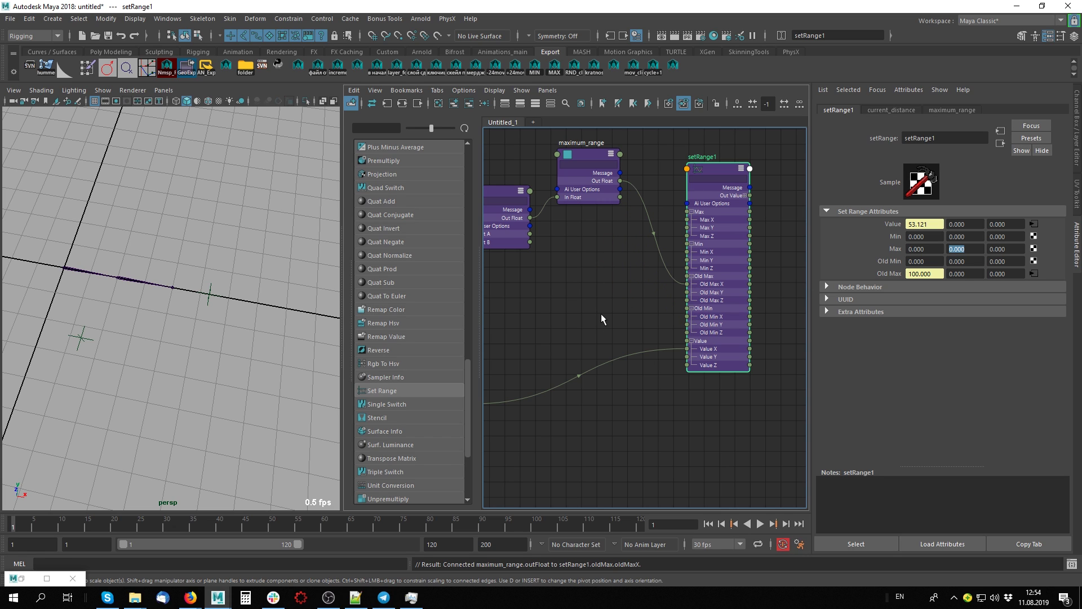
- Move the total_range node (50) below the mult node
scroll(648, 299, "down", 3)
middle_click_drag(708, 287, 729, 294, "alt")
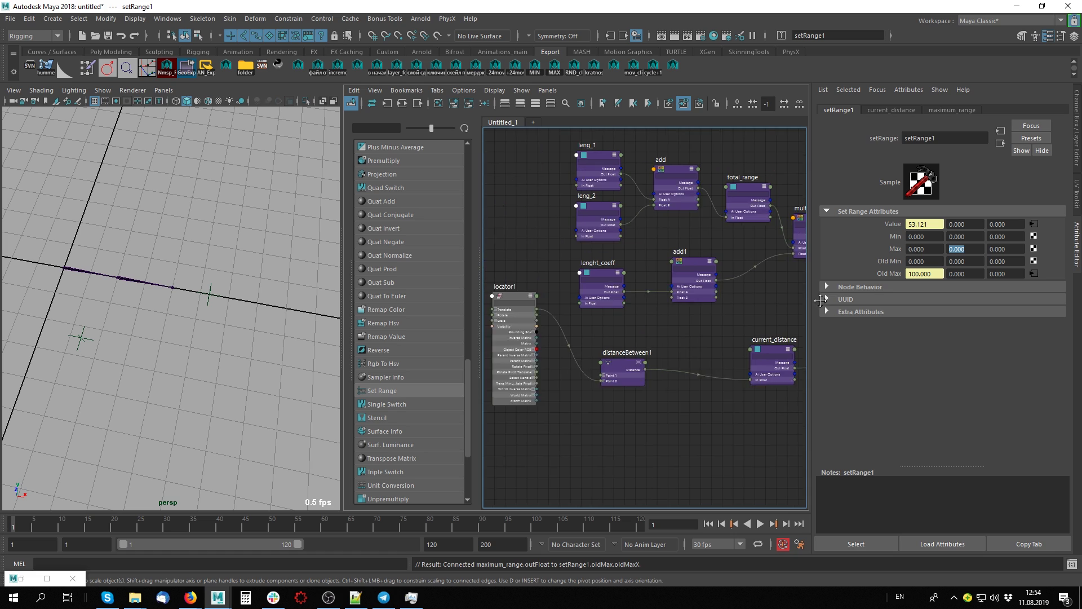
left_click_drag(662, 201, 727, 305)
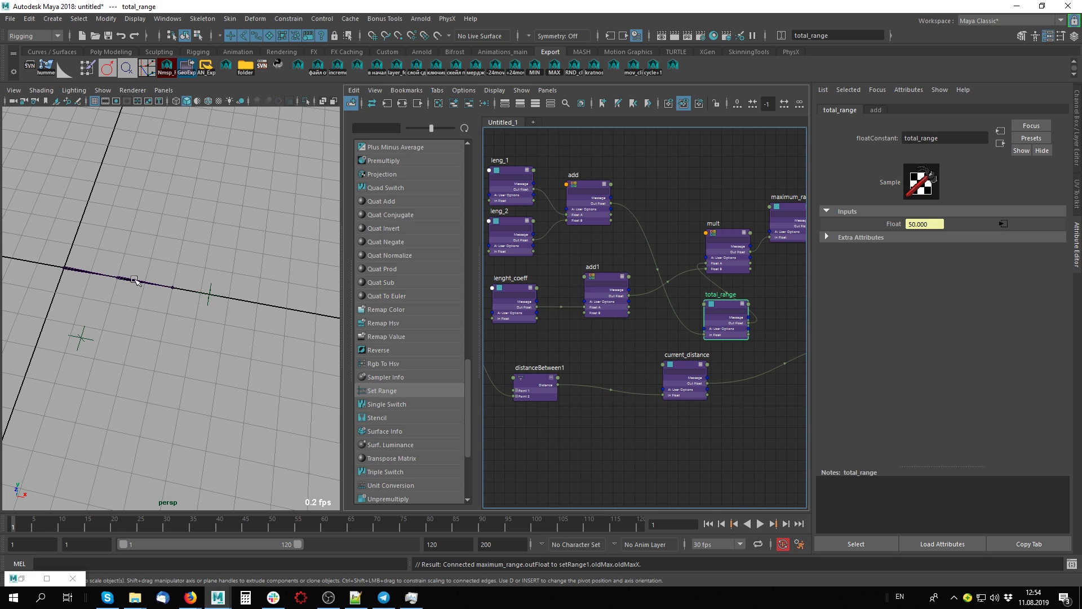
scroll(169, 328, "up", 2)
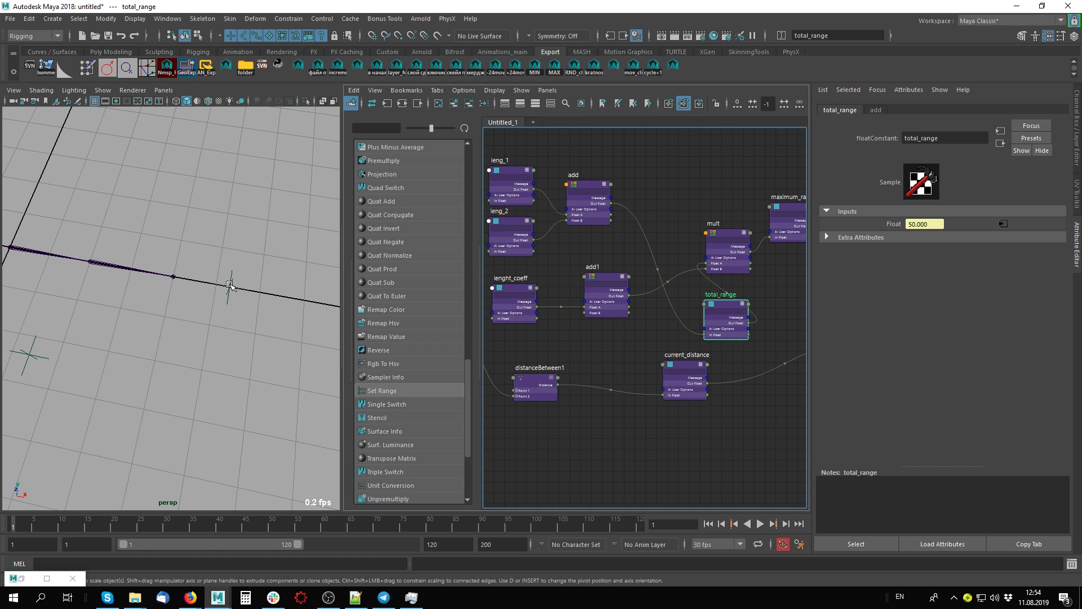
middle_click_drag(739, 307, 521, 318, "alt")
middle_click_drag(605, 295, 671, 287, "alt")
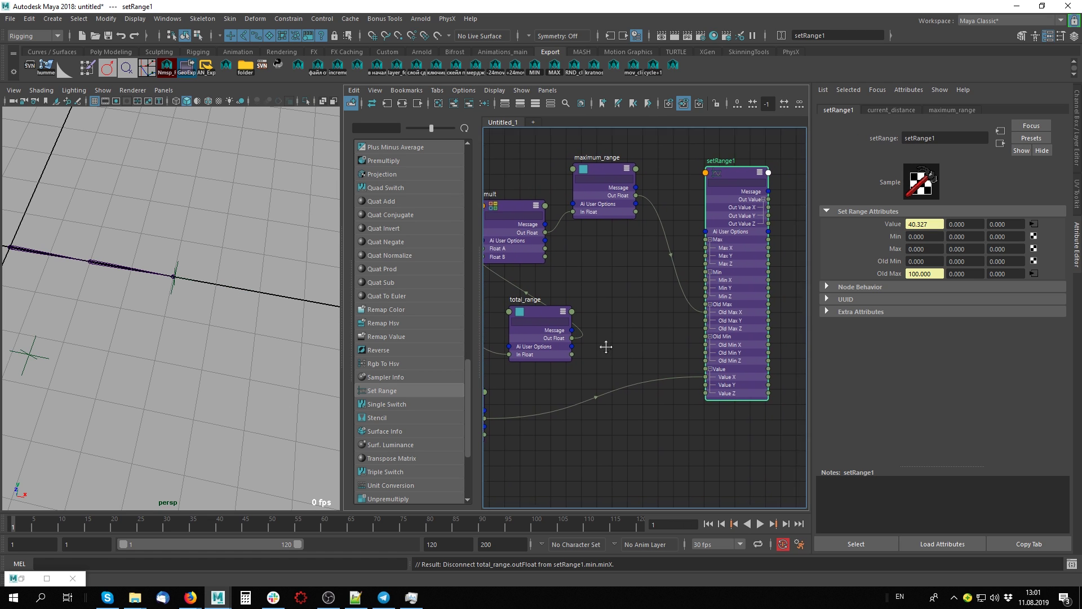
- Connect total_range's Out Float to setRange1's Old Min X
scroll(620, 344, "down", 3)
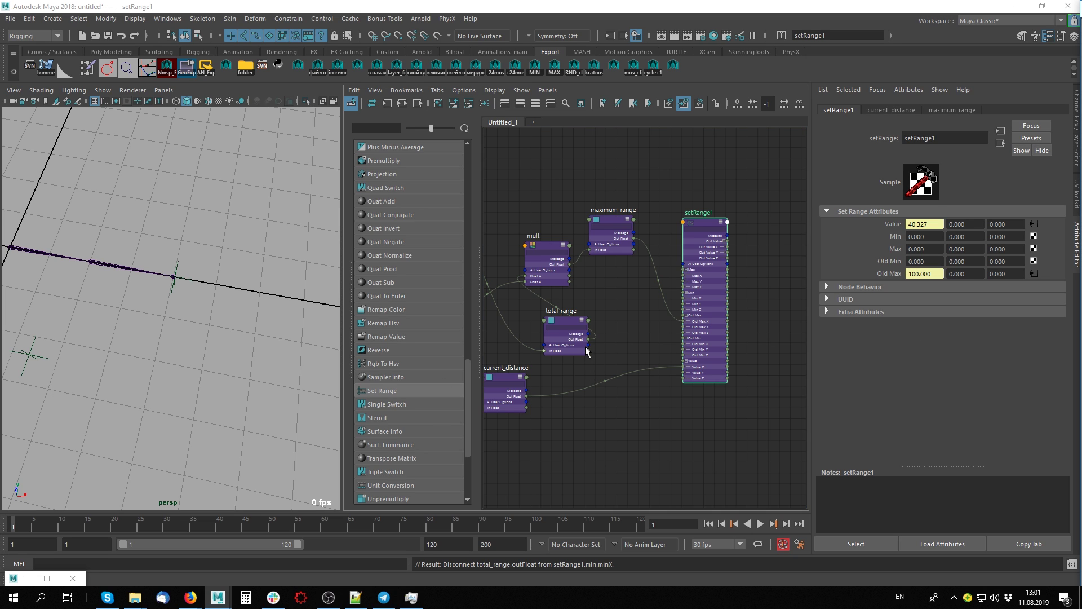
scroll(587, 347, "up", 2)
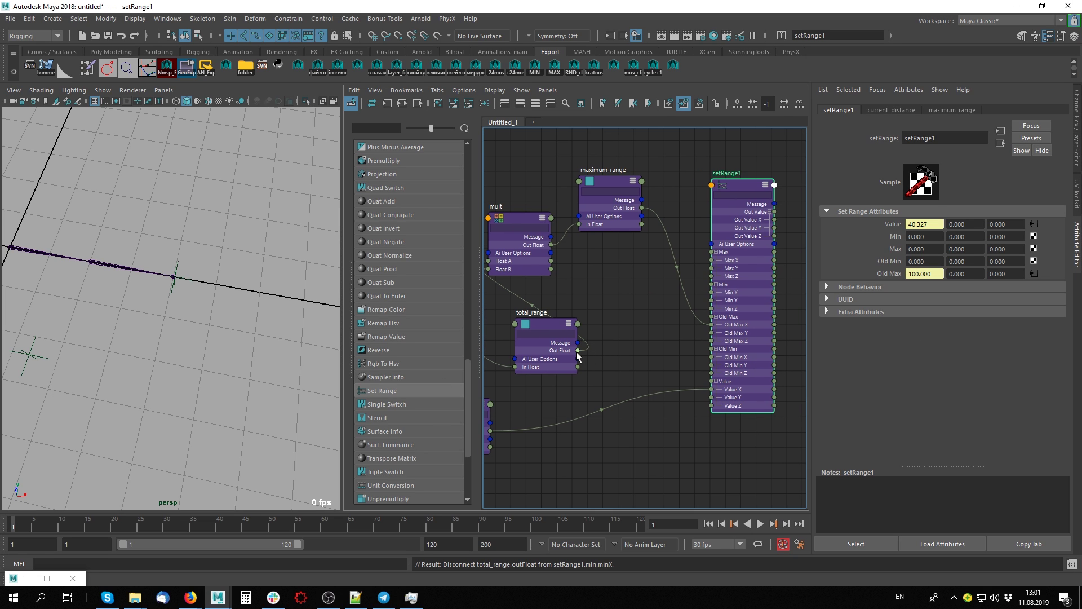
left_click_drag(577, 352, 606, 352)
left_click_drag(608, 356, 724, 361)
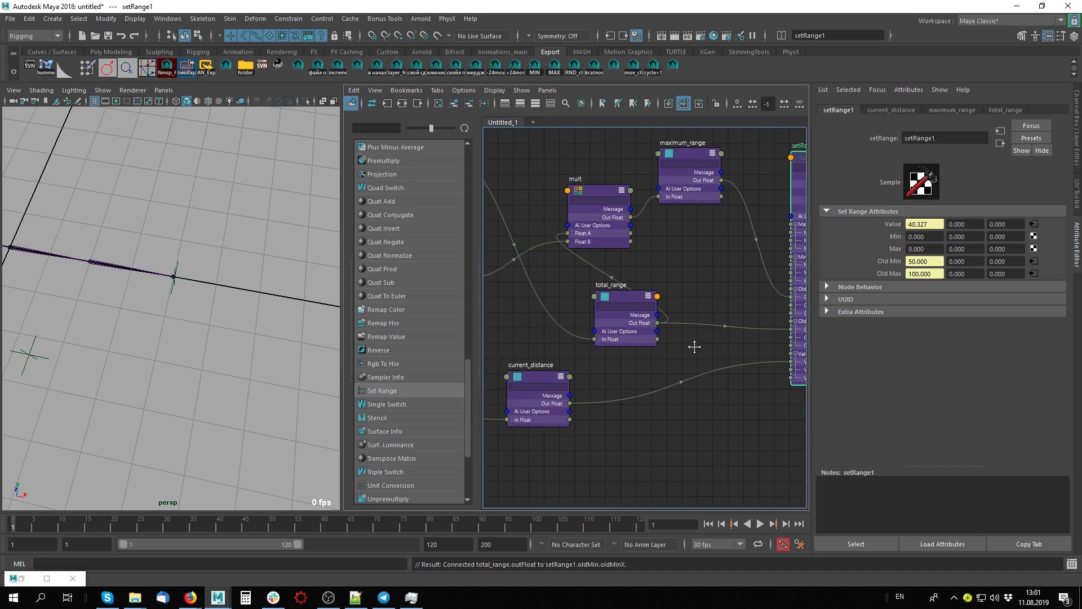
left_click(560, 328)
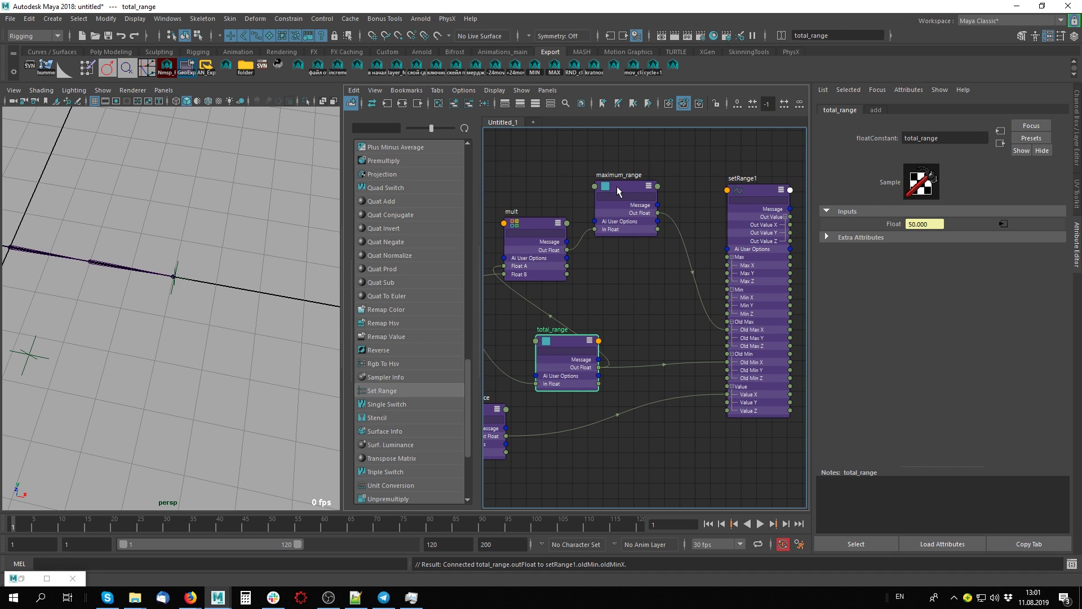
- Wire maximum_range into setRange1's Max X and total_range into its Min X
mouse_move(653, 314)
middle_mouse_down()
mouse_move(635, 297)
mouse_move(623, 314)
middle_mouse_up()
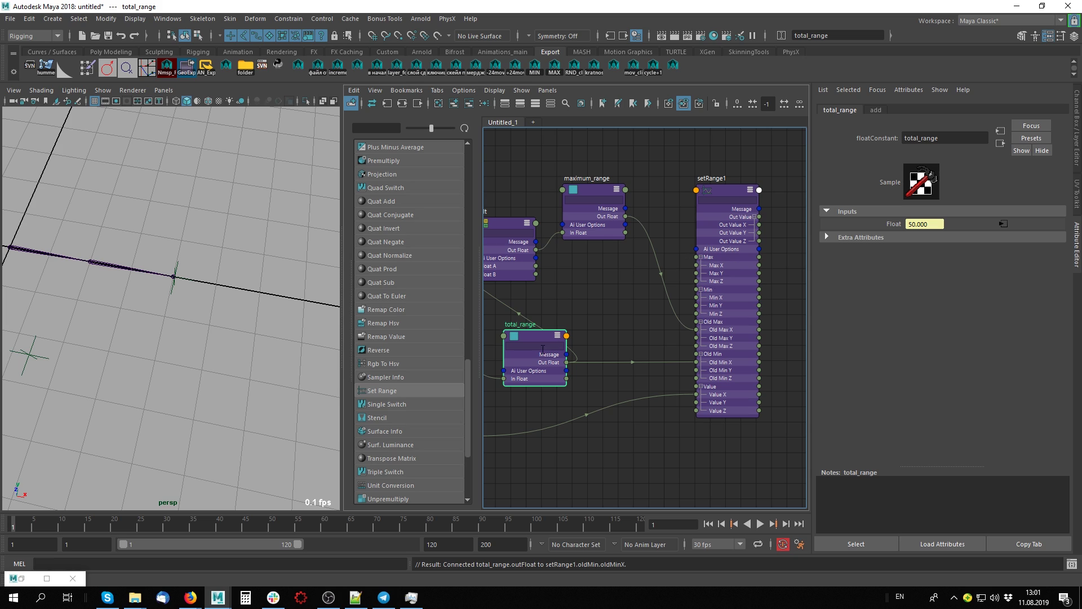
mouse_move(566, 362)
left_mouse_down()
mouse_move(647, 317)
mouse_move(629, 329)
left_mouse_up()
left_click_drag(630, 322, 632, 320)
mouse_move(626, 216)
left_mouse_down()
mouse_move(661, 270)
mouse_move(697, 265)
left_mouse_up()
left_click_drag(567, 363, 699, 298)
left_click_drag(544, 339, 548, 342)
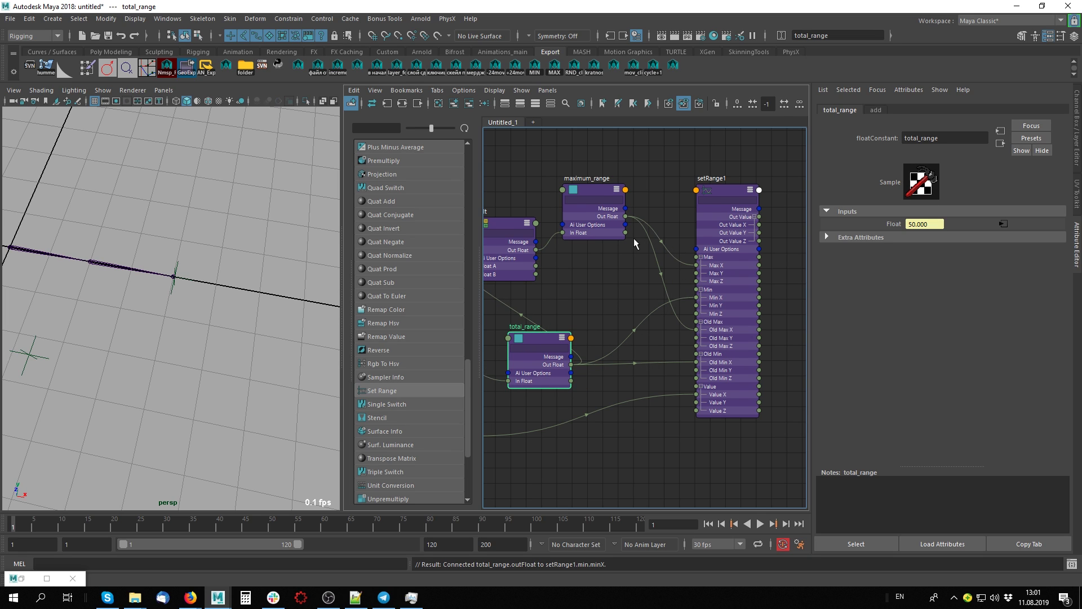
middle_click_drag(634, 242, 553, 238)
- Duplicate maximum_range as over_range beside setRange1, fed by its Out Value X
left_click(513, 184)
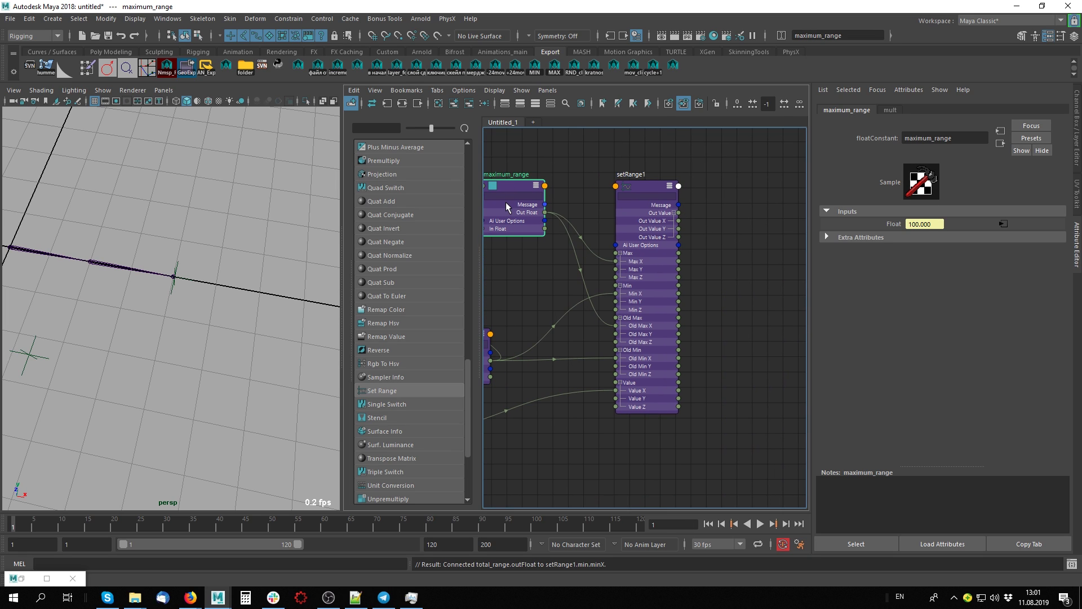
key("ctrl+d")
left_click_drag(758, 316, 761, 174)
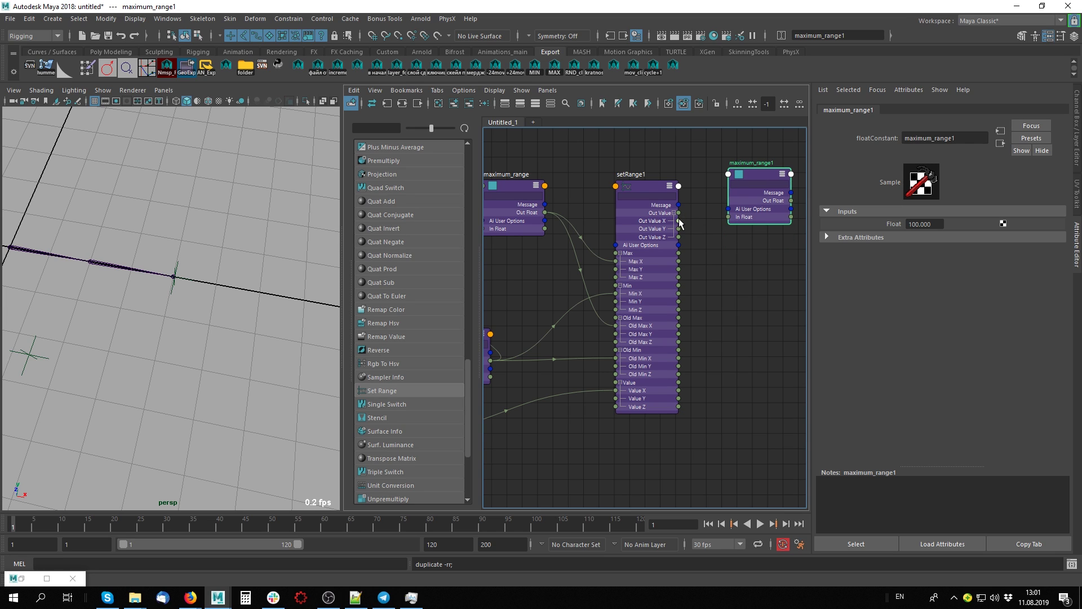
left_click_drag(679, 221, 730, 217)
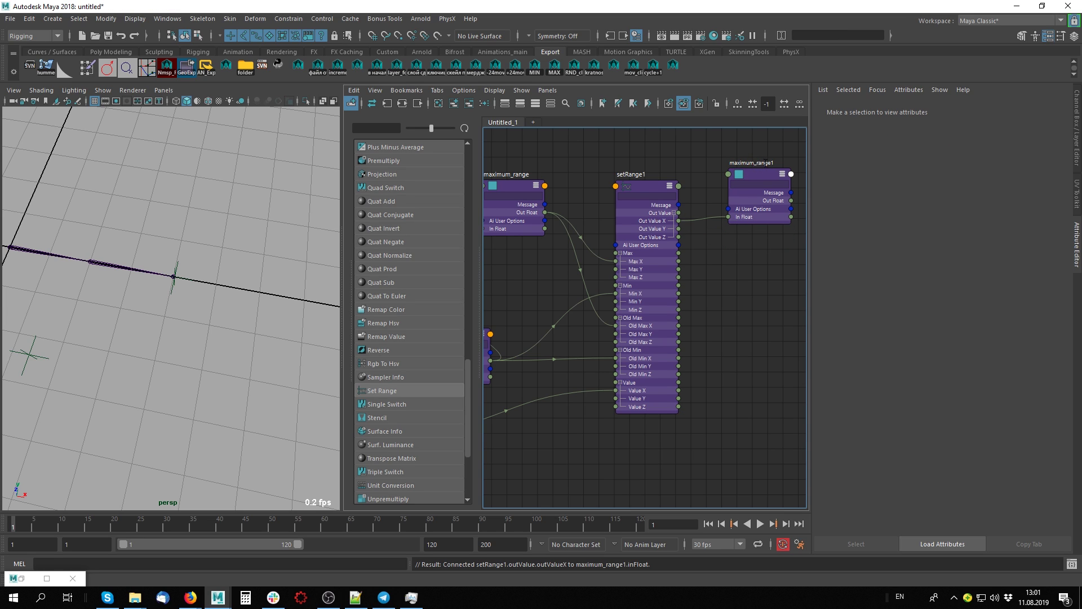
double_click(760, 177)
type("over_range")
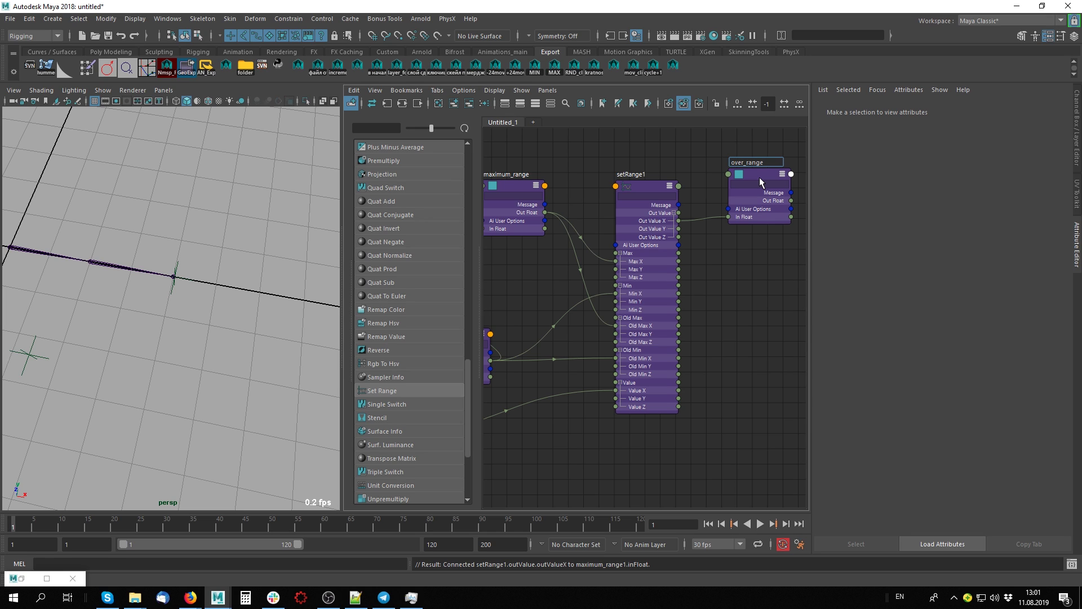
left_click(168, 290)
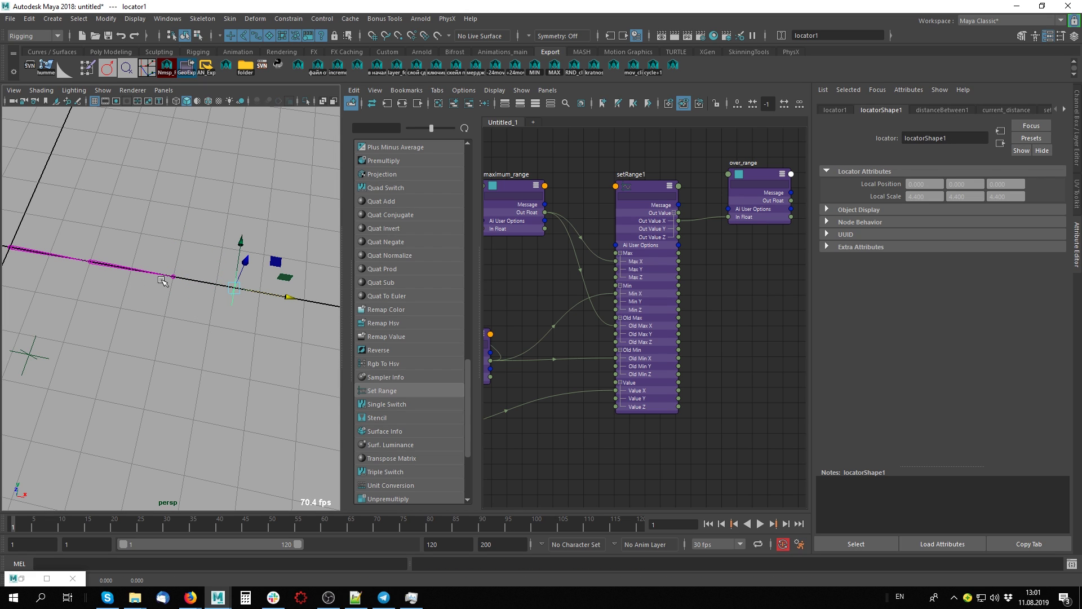
- Place joint3, then slide locator1 right along the curve while checking over_range
left_click(228, 286)
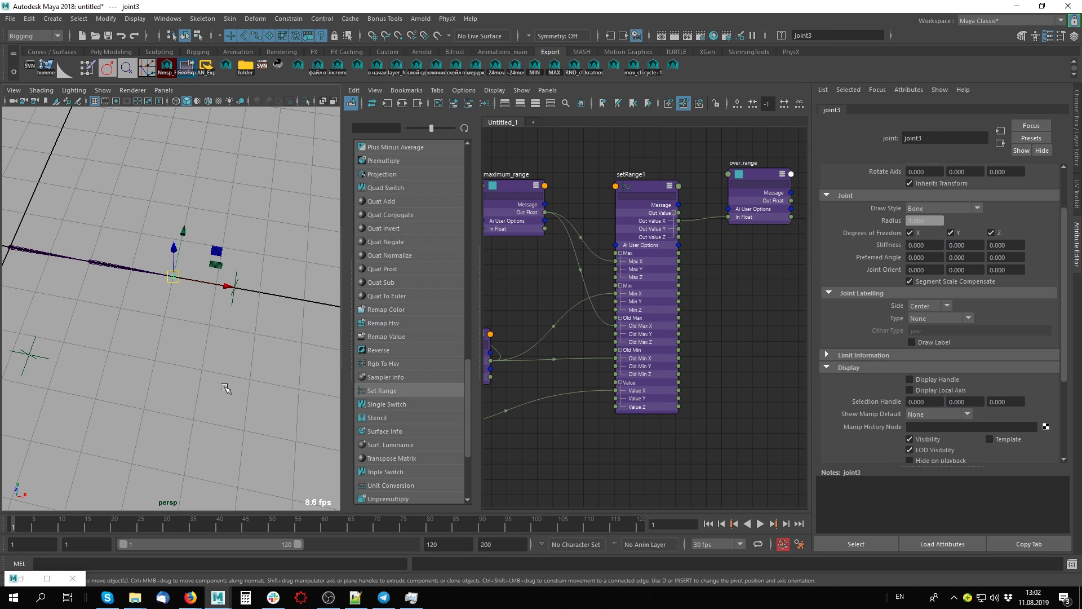
left_click(237, 302)
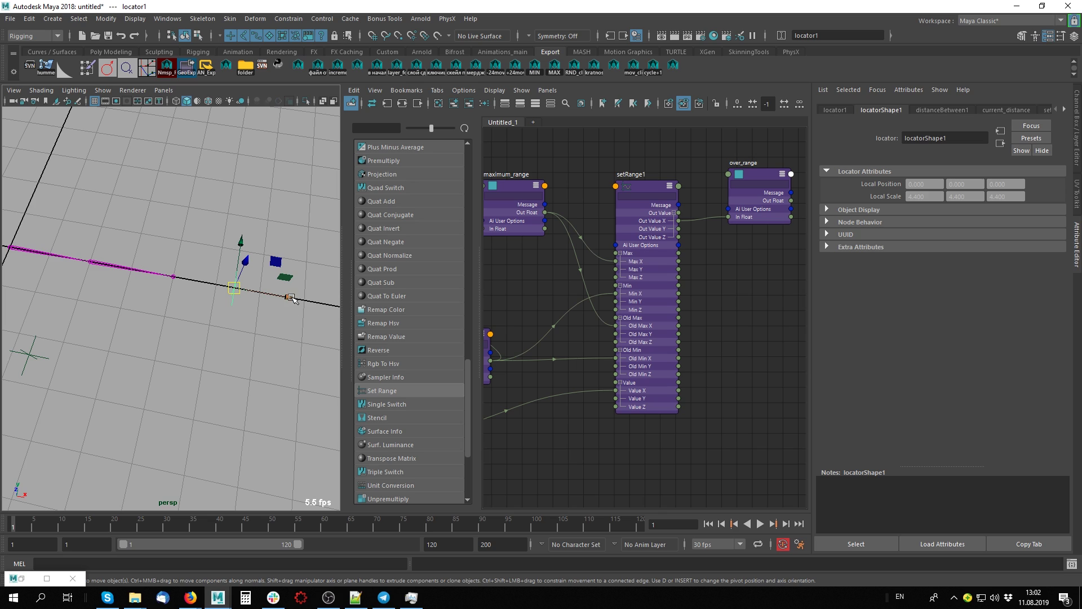
mouse_move(228, 281)
left_mouse_down()
mouse_move(272, 295)
mouse_move(227, 287)
left_mouse_up()
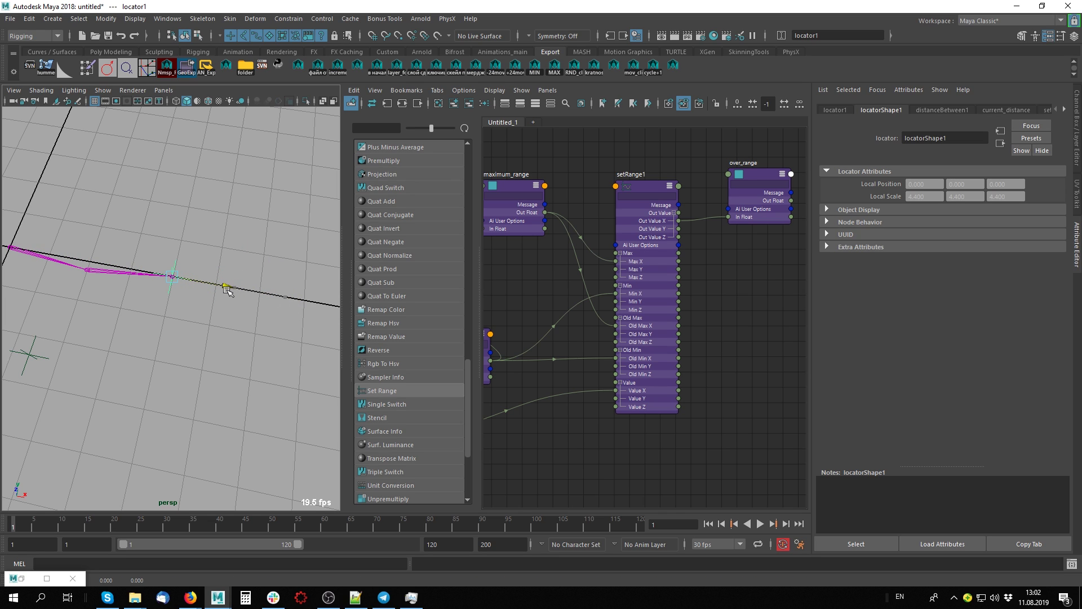
left_click(756, 177)
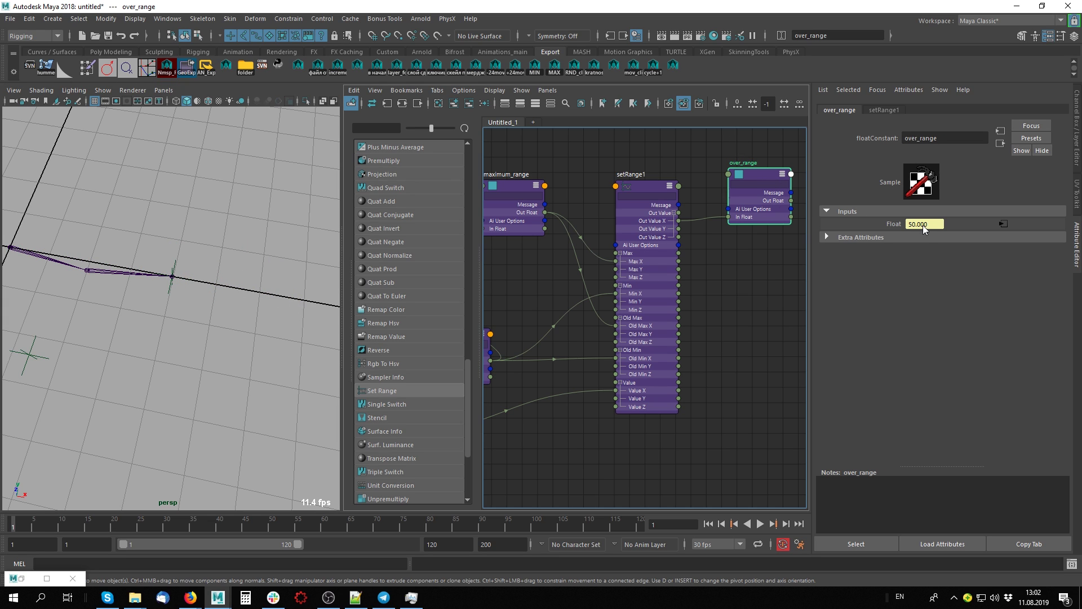
left_click(186, 283)
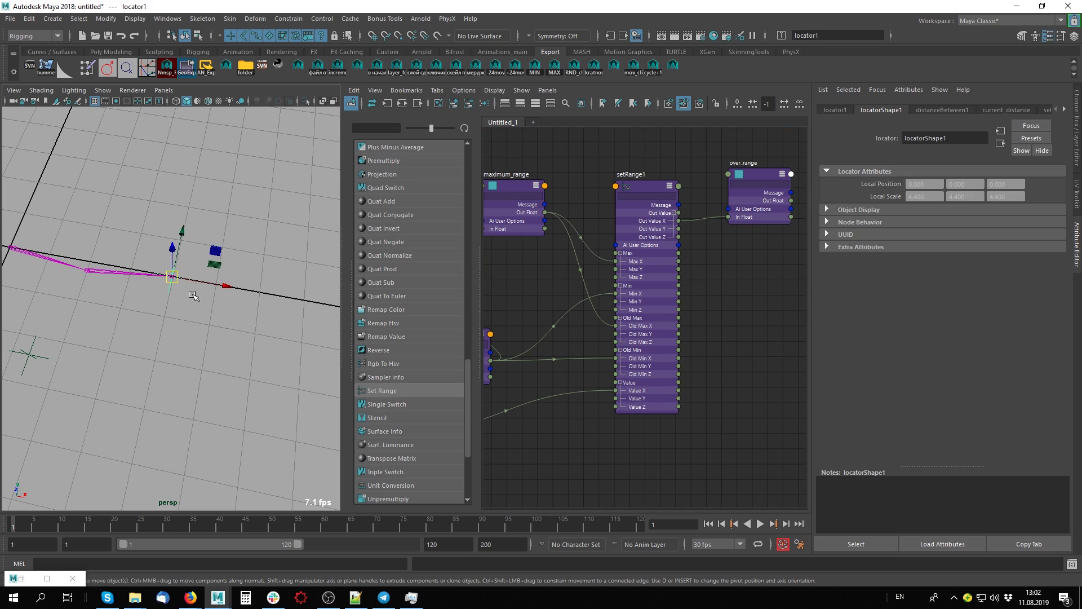
left_click_drag(186, 284, 361, 309)
left_click(770, 182)
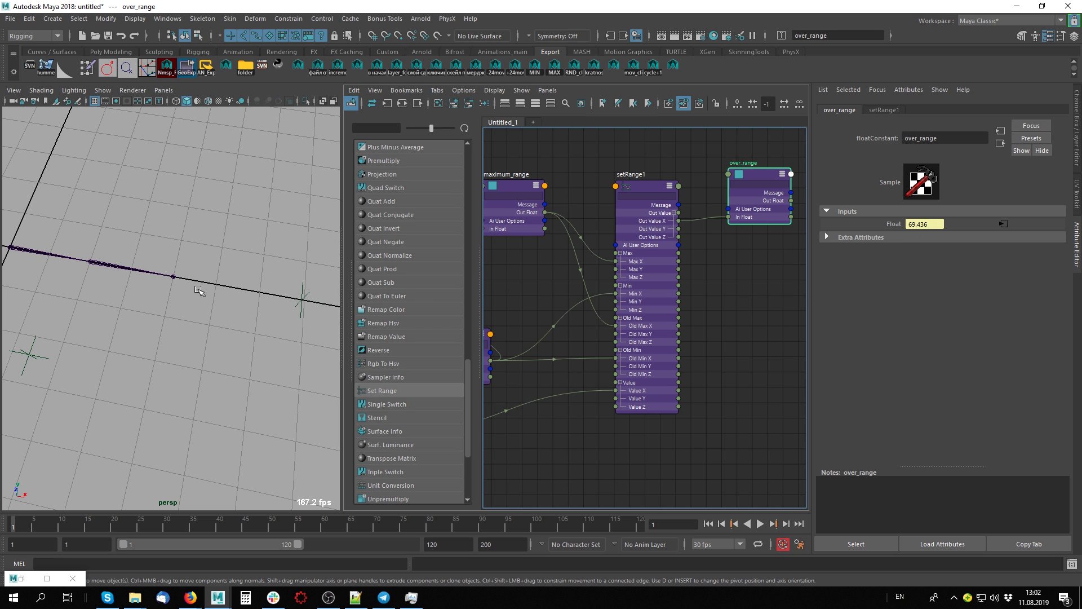
- Slide locator1 back left along the curve until over_range reads 50
left_click(304, 300)
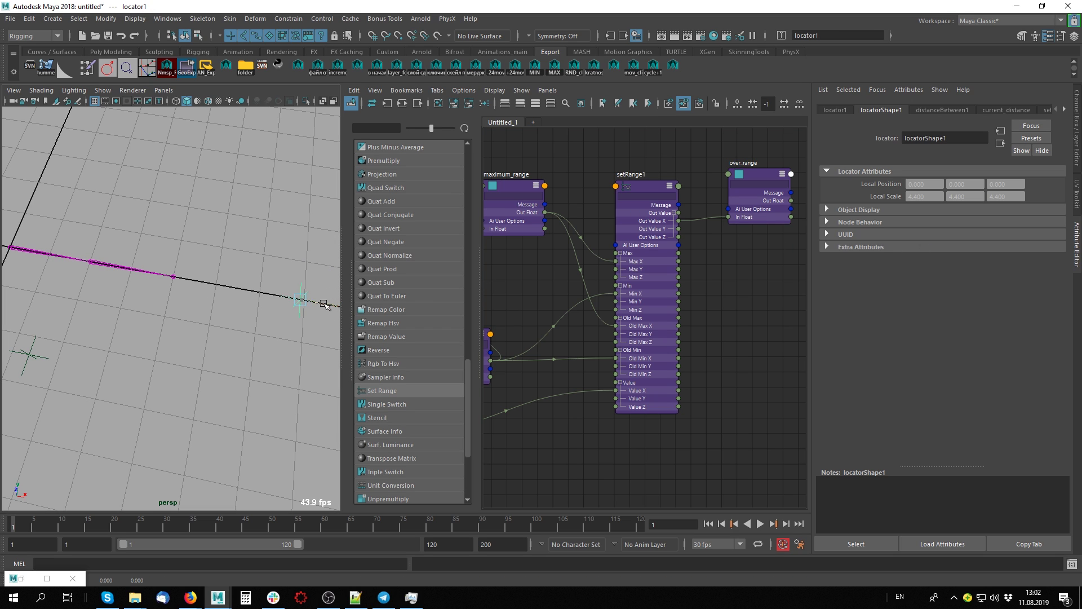
mouse_move(322, 302)
left_mouse_down()
mouse_move(196, 283)
mouse_move(152, 255)
left_mouse_up()
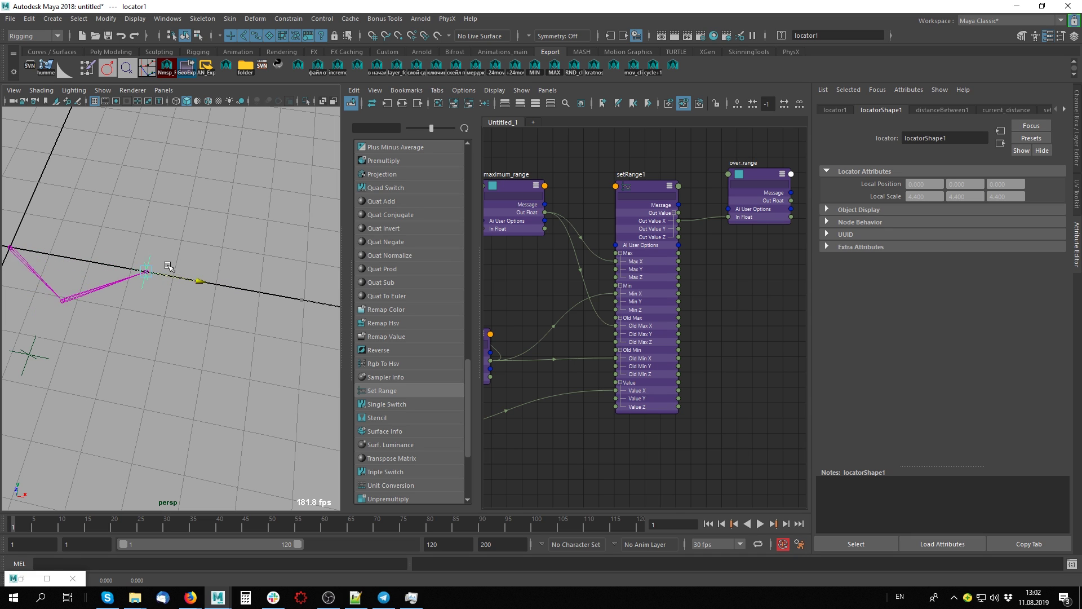
left_click(750, 200)
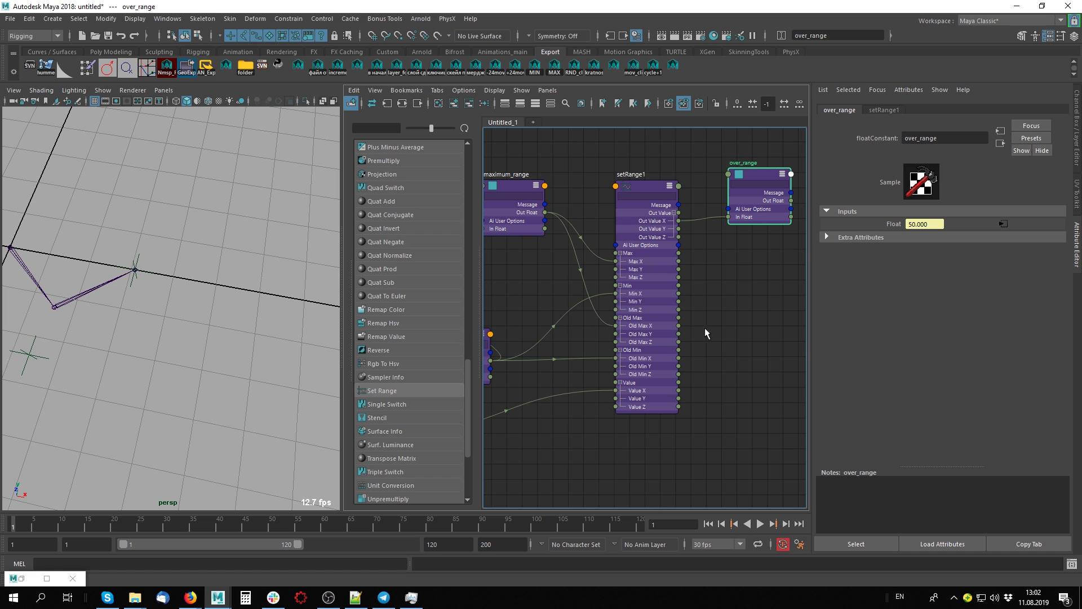
scroll(706, 333, "down", 3)
scroll(725, 249, "up", 2)
scroll(723, 289, "down", 2)
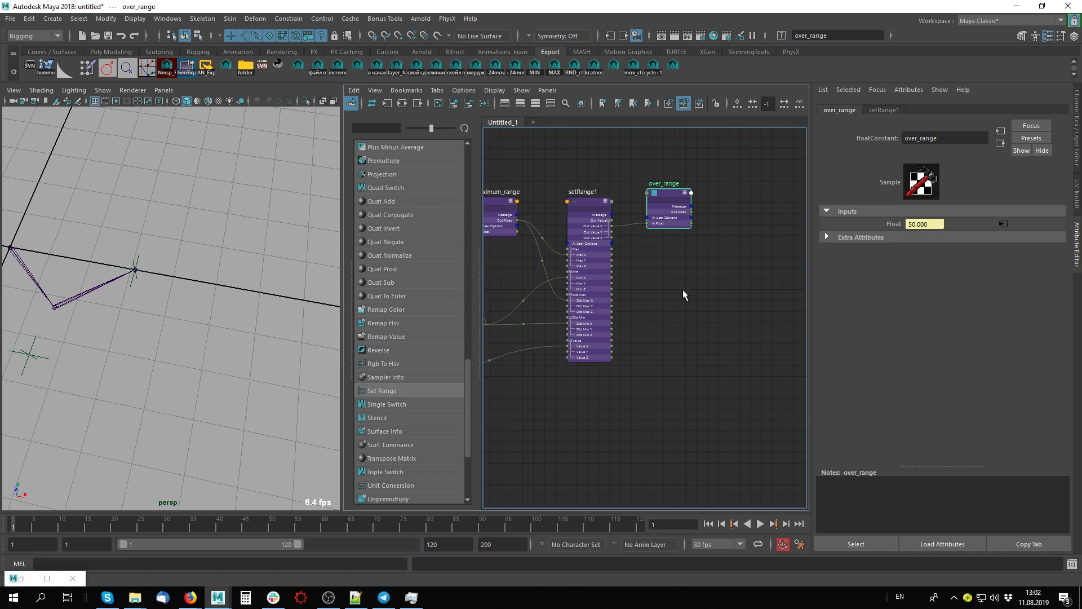
- Rearrange the graph so setRange1, total_range and over_range sit clearly in view
mouse_move(686, 312)
middle_mouse_down()
mouse_move(638, 344)
mouse_move(695, 299)
middle_mouse_up()
scroll(657, 341, "up", 2)
scroll(704, 333, "down", 2)
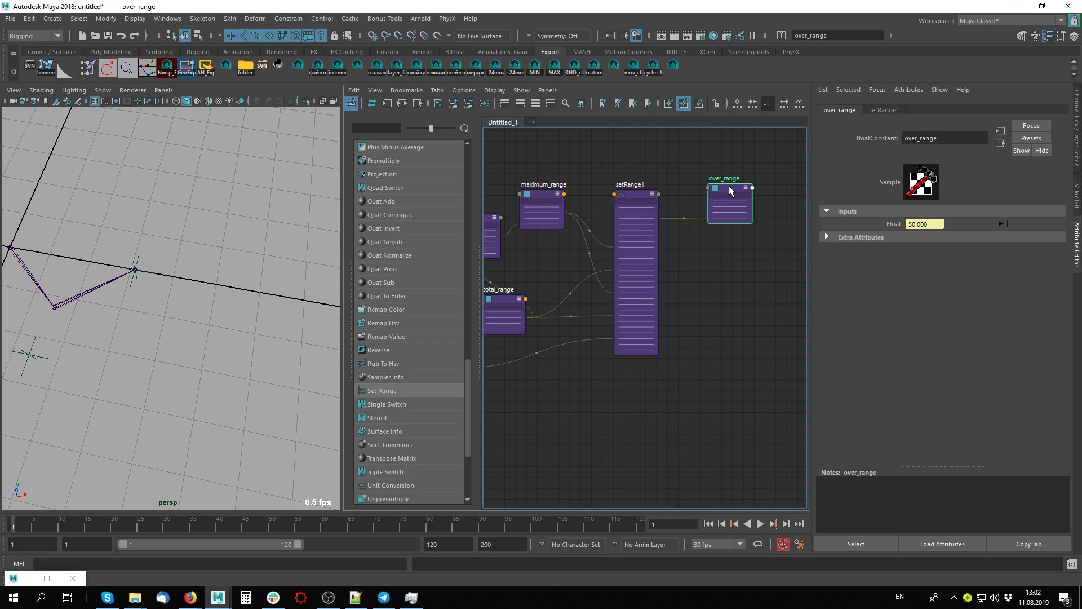
middle_click_drag(689, 380, 797, 302)
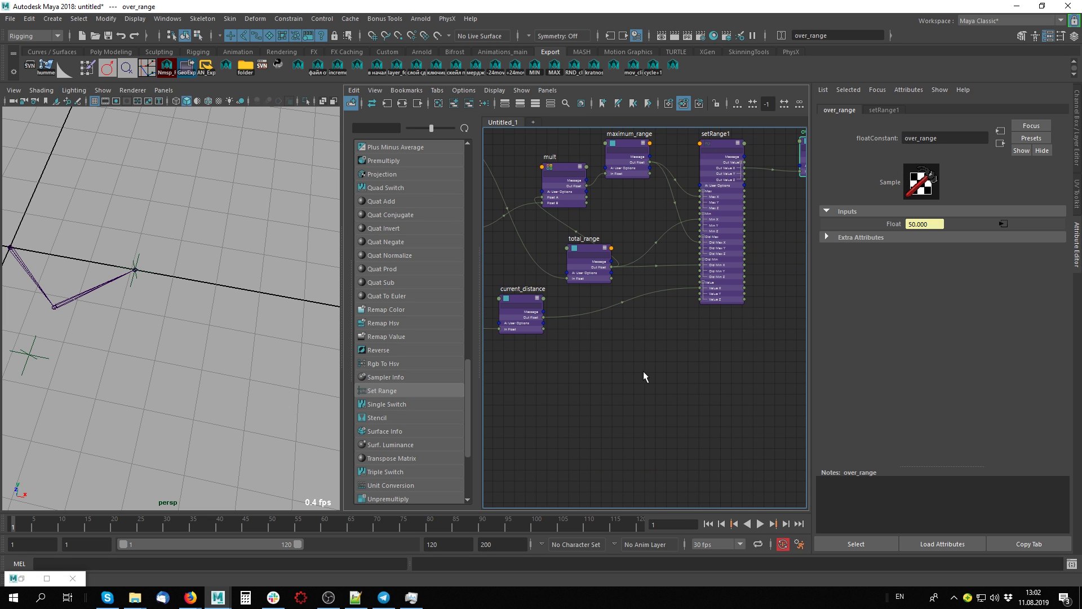
middle_click_drag(646, 376, 655, 432)
left_click_drag(598, 310, 641, 393)
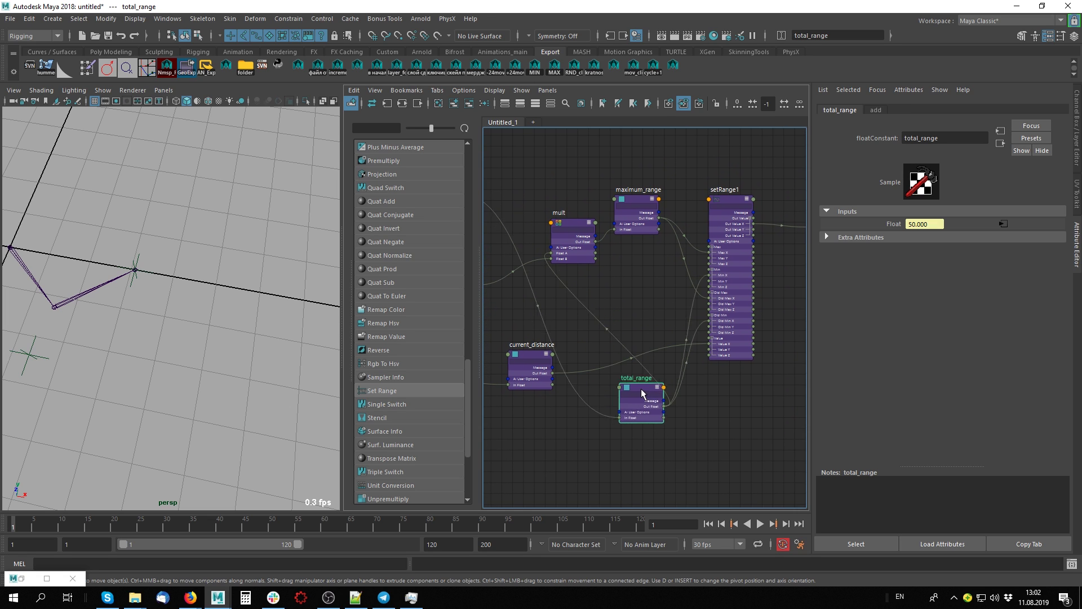
middle_click_drag(755, 372, 651, 382)
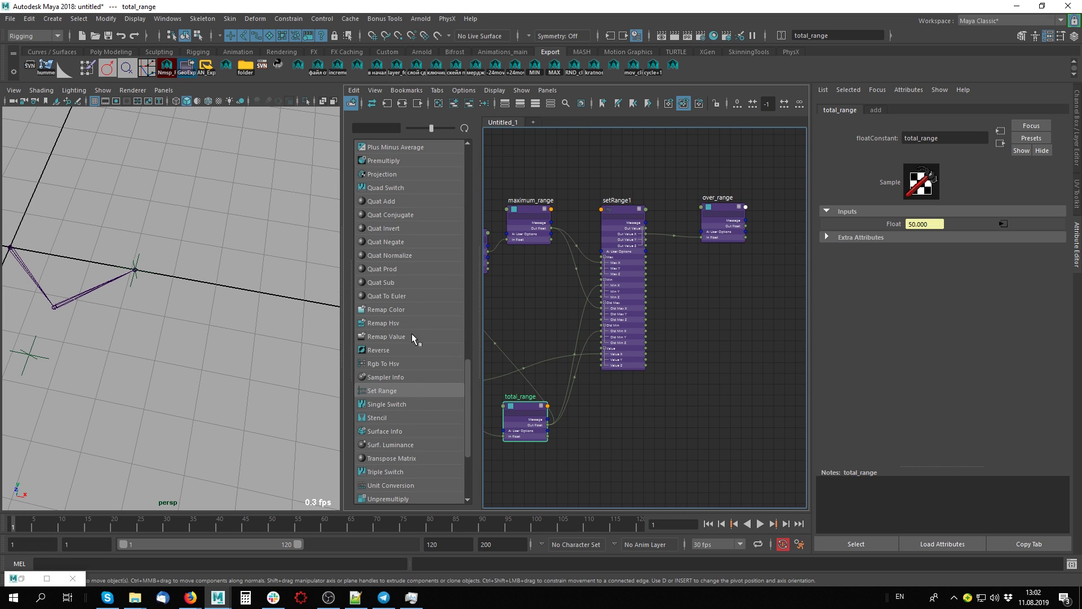
scroll(413, 247, "up", 1)
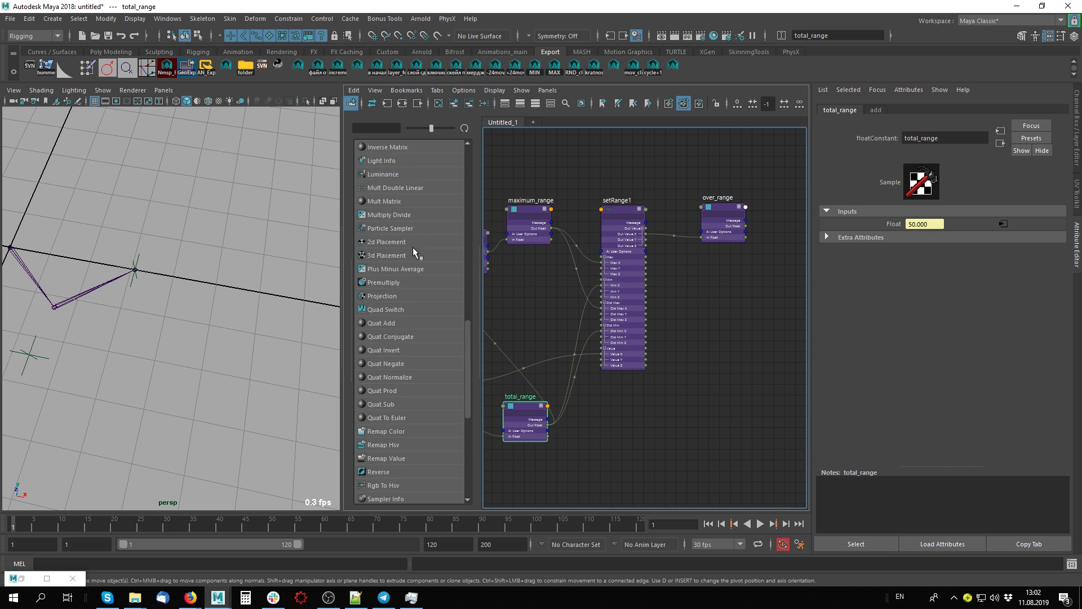
scroll(394, 269, "up", 5)
- Add an expanded Float Math node beside over_range, with over_range's output feeding Float A
left_click(403, 189)
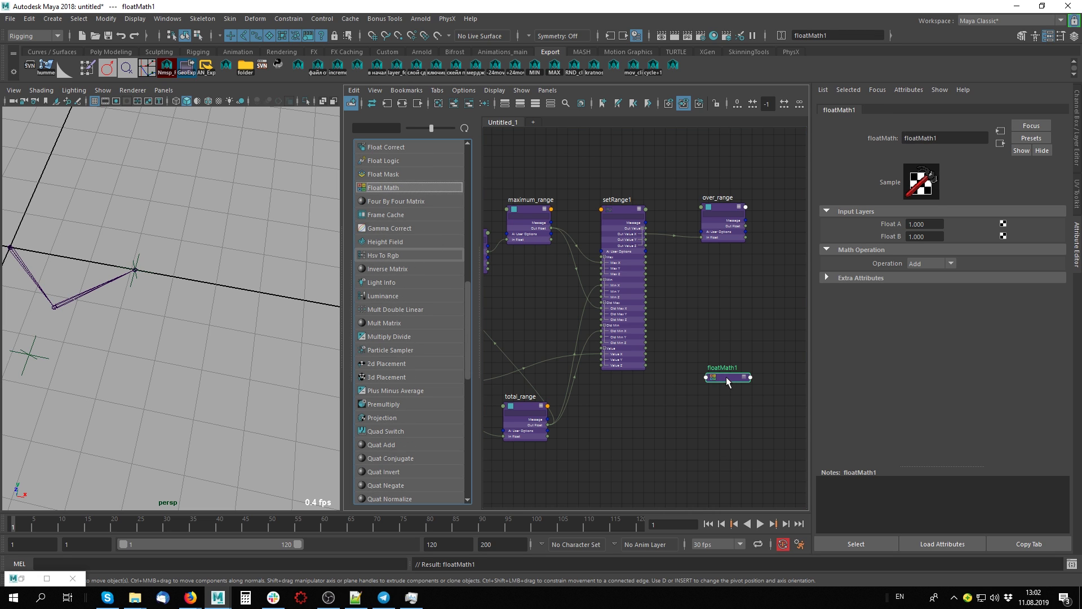
left_click_drag(726, 377, 749, 322)
key("3")
middle_click_drag(720, 387, 654, 387)
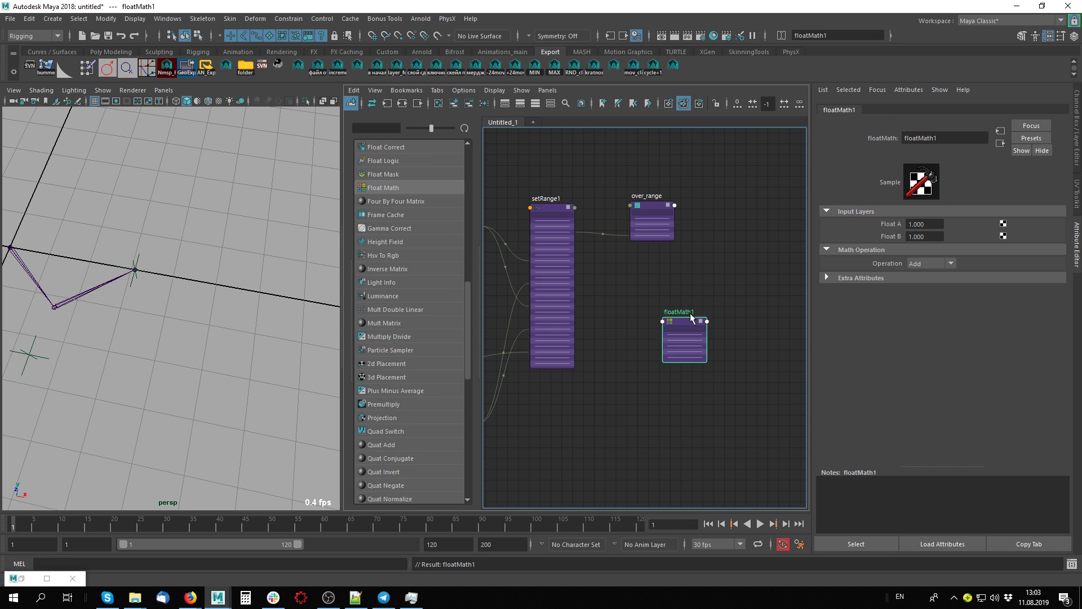
left_click_drag(691, 317, 738, 219)
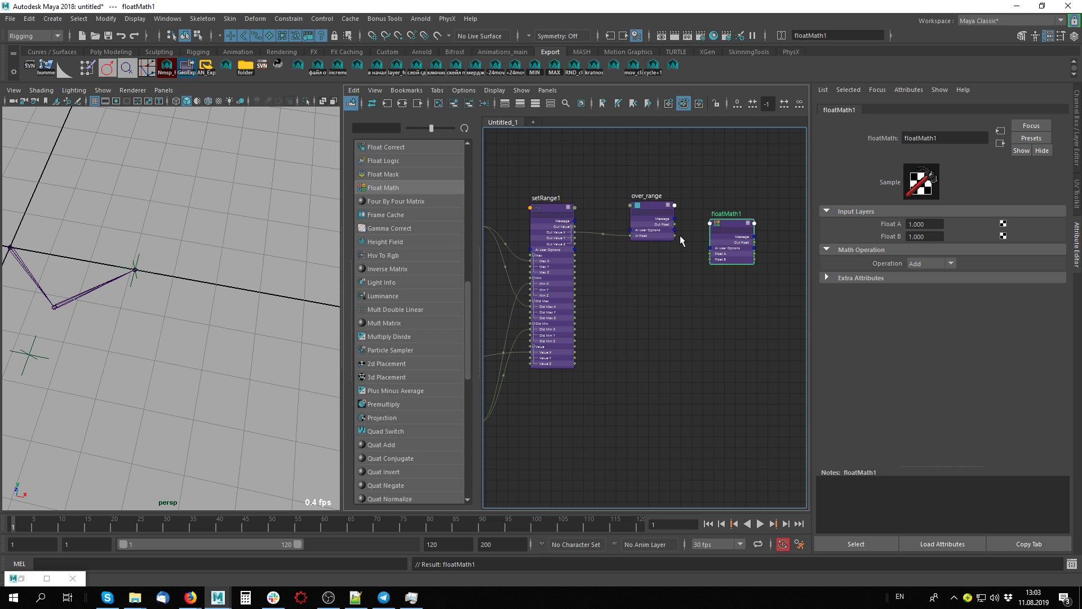
scroll(680, 235, "up", 4)
left_click_drag(664, 204, 735, 262)
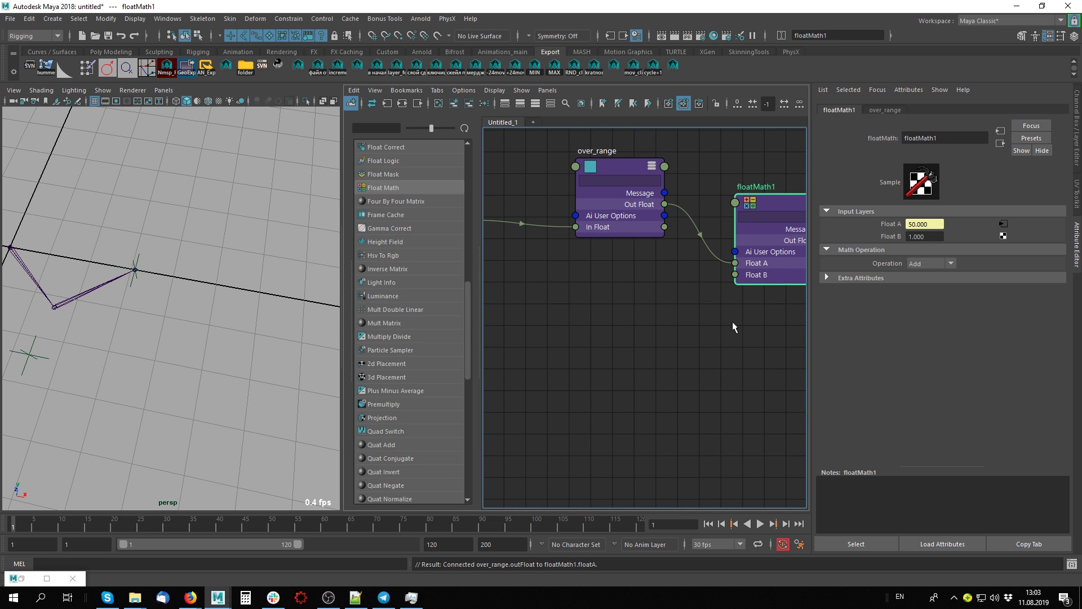
- Rename the Float Math node to div and feed total_range's output into its Float B
double_click(773, 186)
type("di")
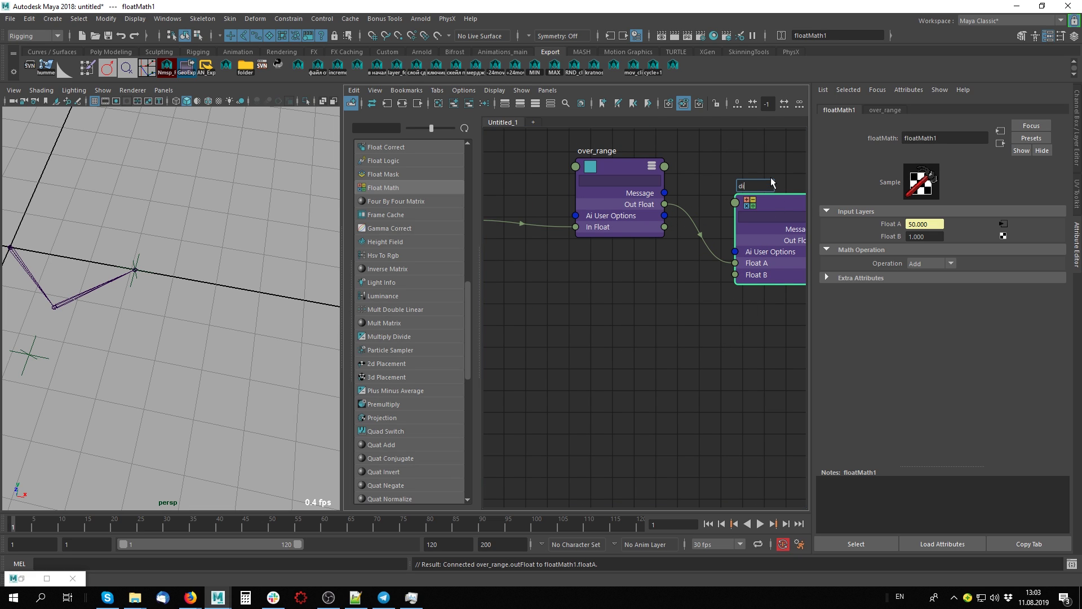
type("v")
key("Return")
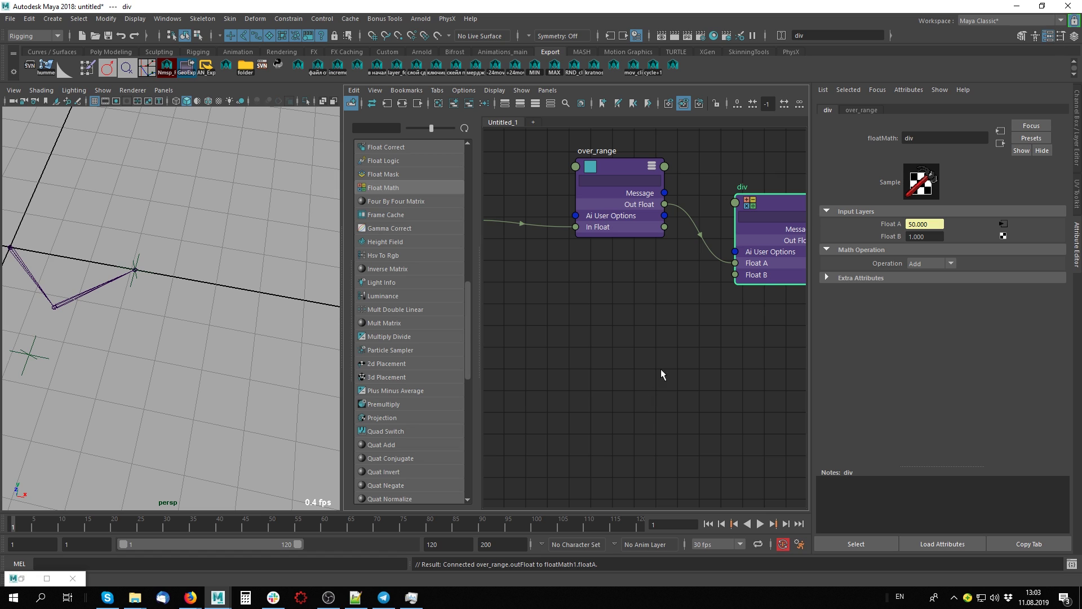
scroll(661, 374, "down", 3)
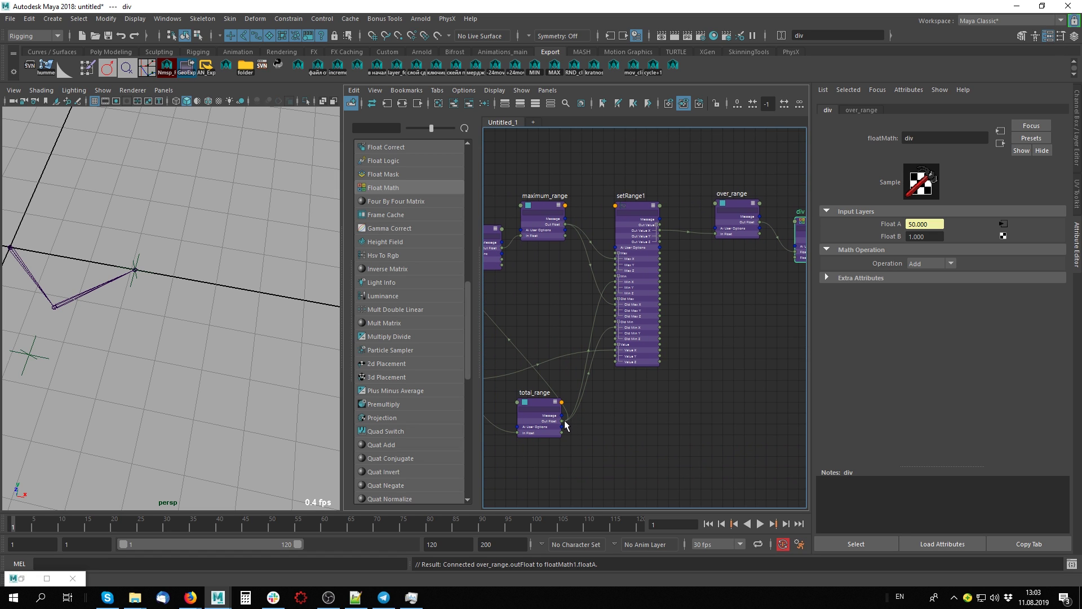
left_click_drag(588, 421, 800, 256)
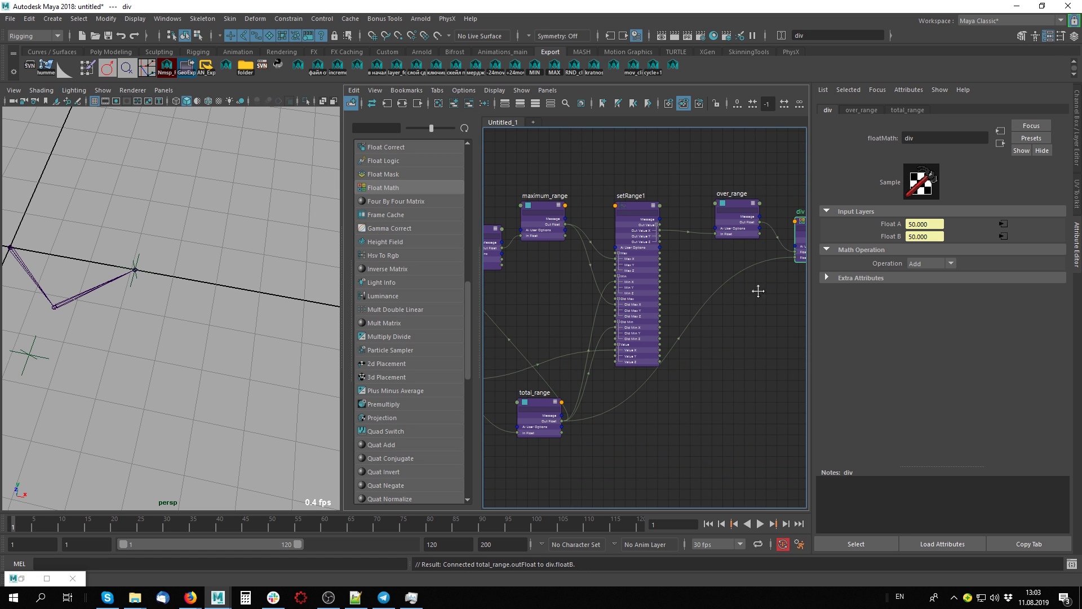
key("f")
scroll(645, 332, "up", 3)
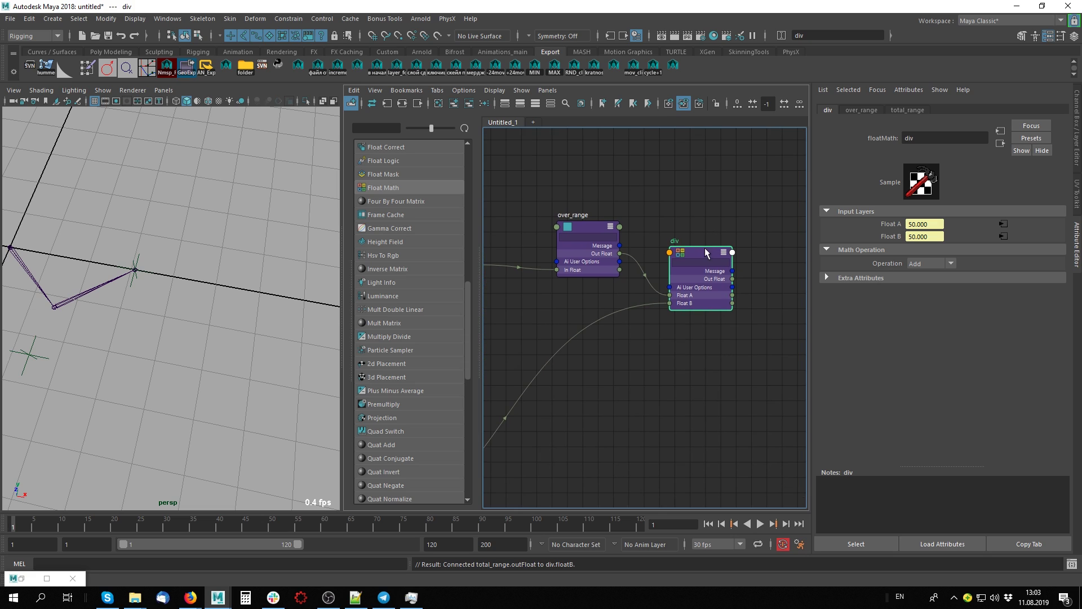
scroll(758, 362, "down", 3)
scroll(691, 354, "up", 2)
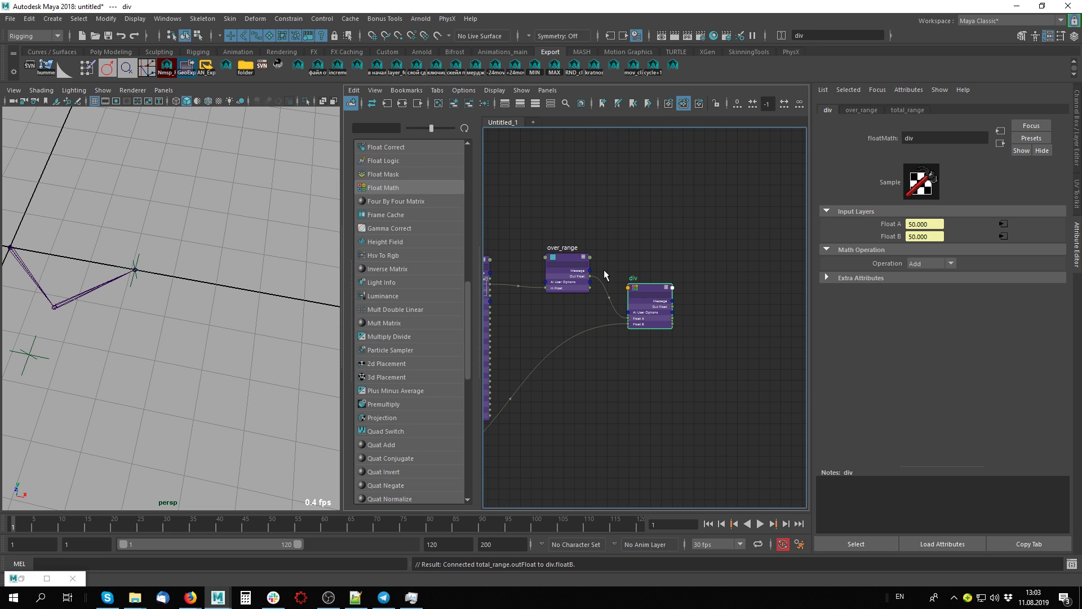
- Duplicate over_range and wire div's output into the copy's input
left_click_drag(563, 253, 566, 252)
key("ctrl+d")
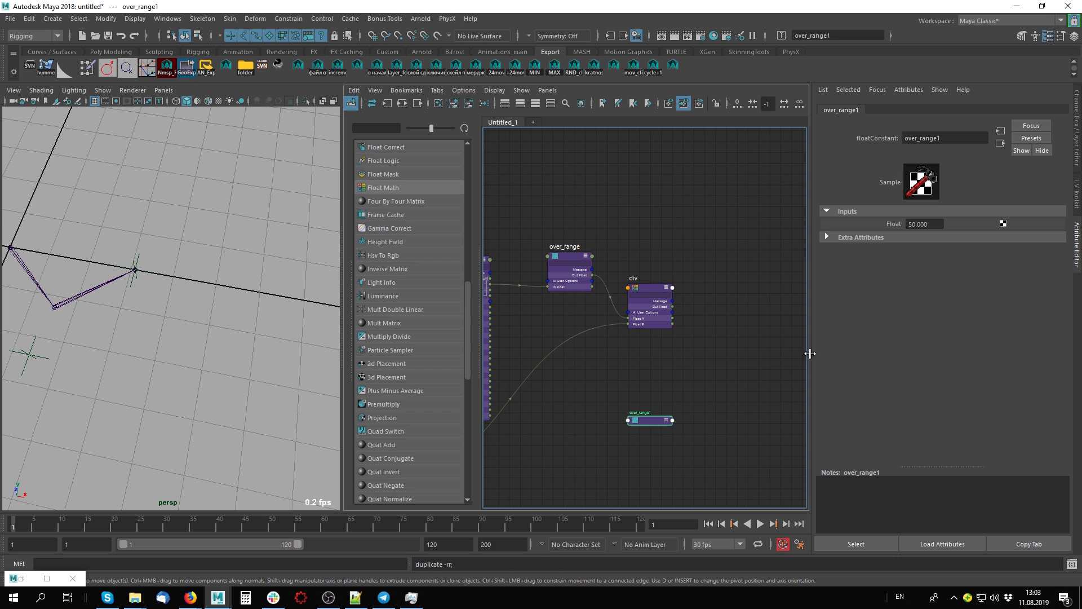
left_click_drag(660, 428, 750, 308)
scroll(727, 351, "up", 2)
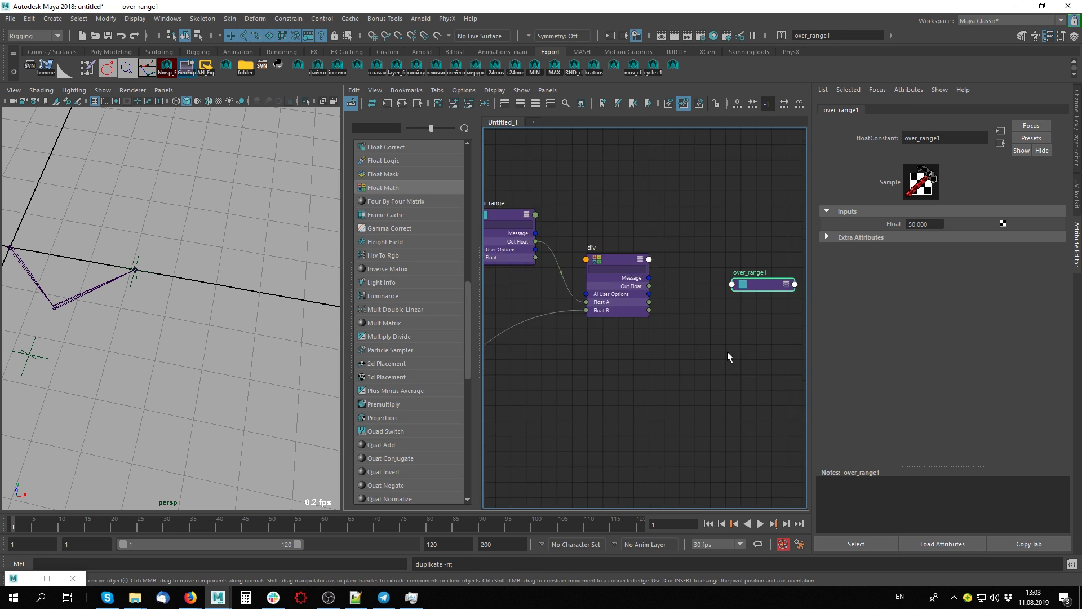
scroll(714, 330, "up", 2)
middle_click_drag(713, 329, 680, 335, "alt")
left_click_drag(726, 268, 702, 229)
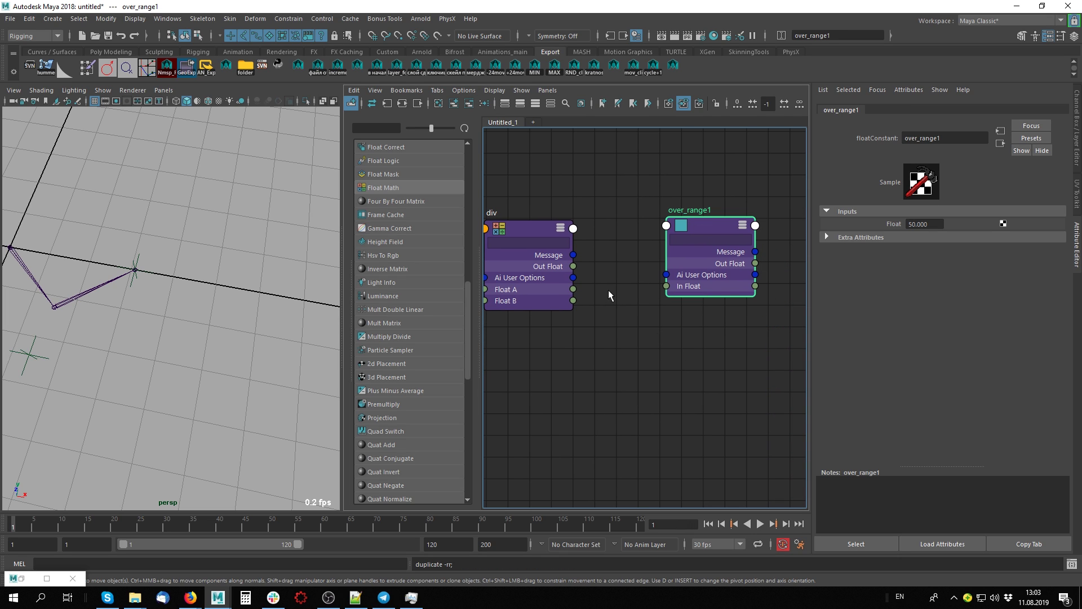
left_click_drag(573, 266, 667, 286)
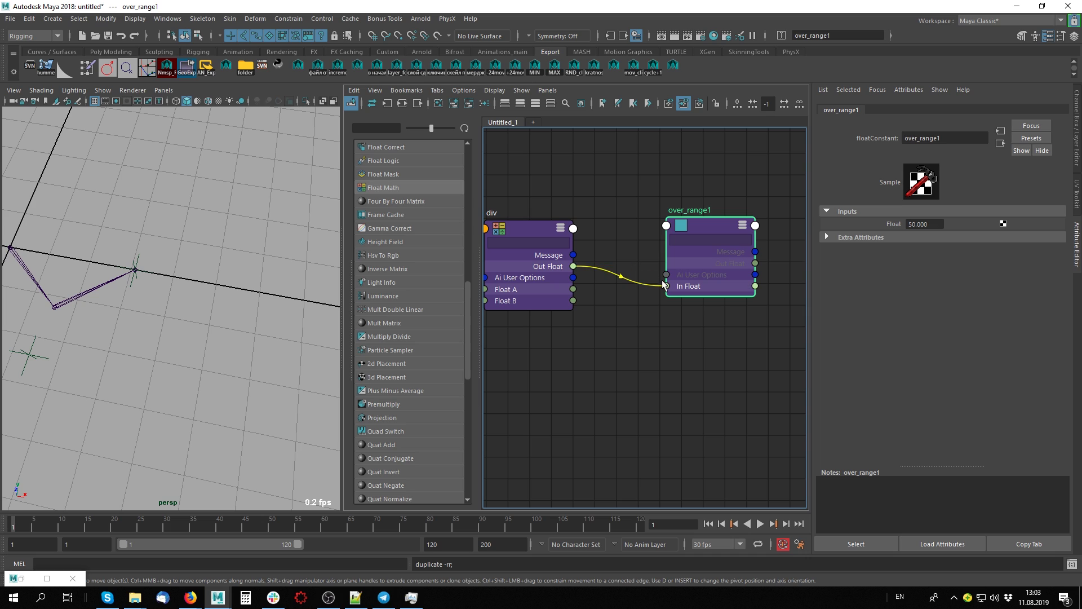
left_click_drag(697, 222, 672, 222)
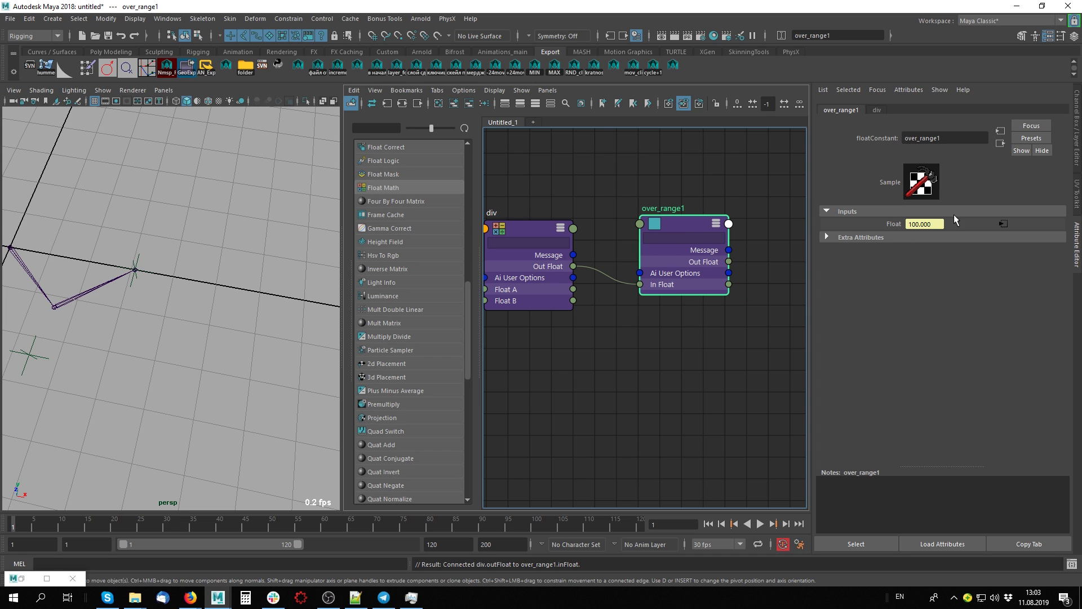
- Rename the duplicated float constant node from over_range1 to scale_X
double_click(945, 138)
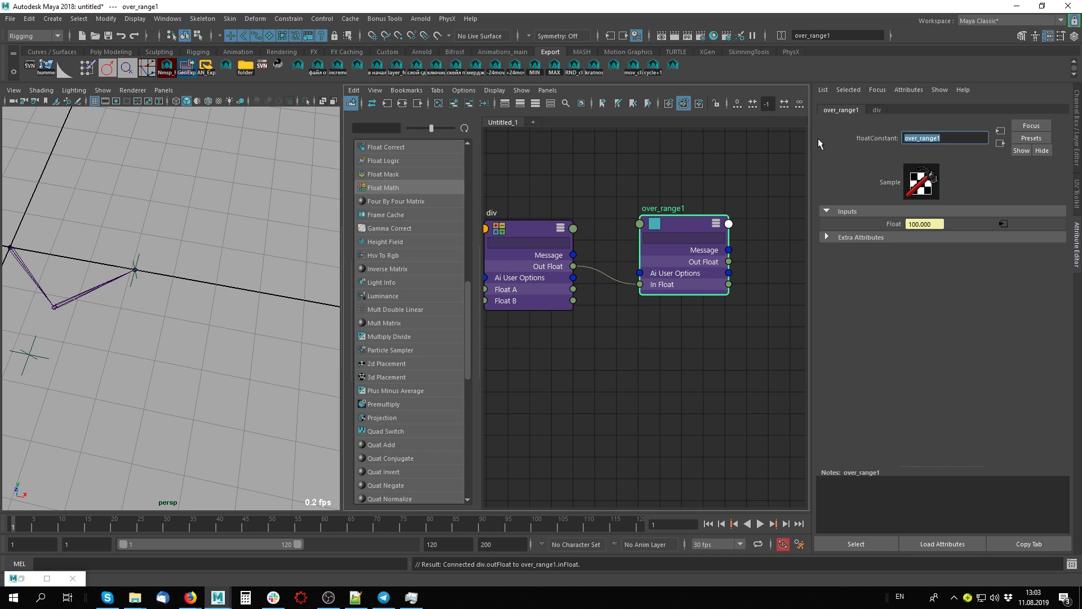
type("s")
type("cale_X")
key("Return")
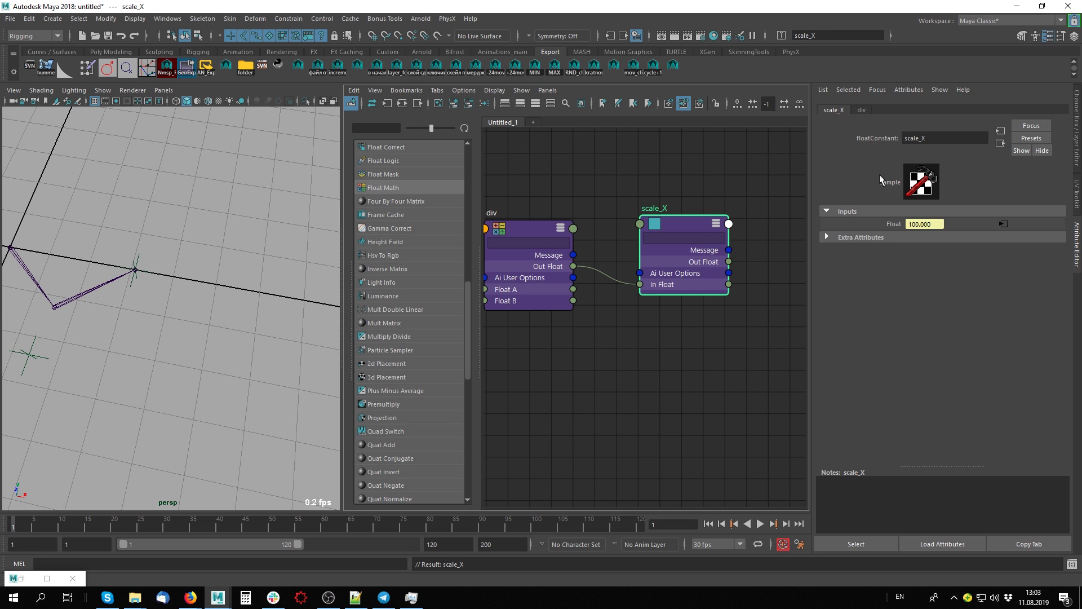
scroll(796, 405, "down", 2)
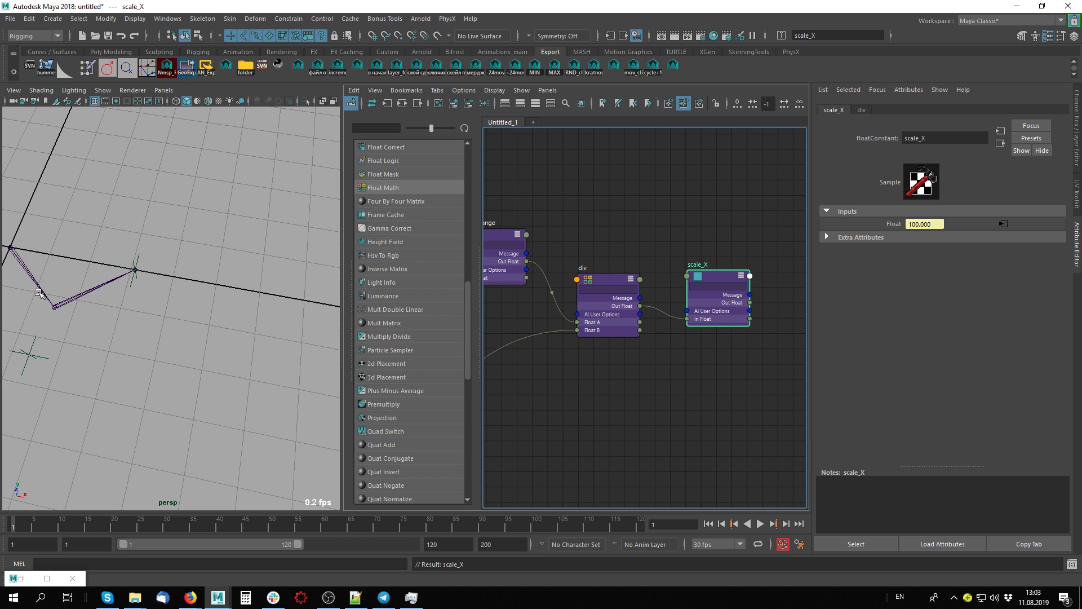
- Select joint2 and swap the side panel to the Channel Box with Ctrl+A
left_click(92, 292)
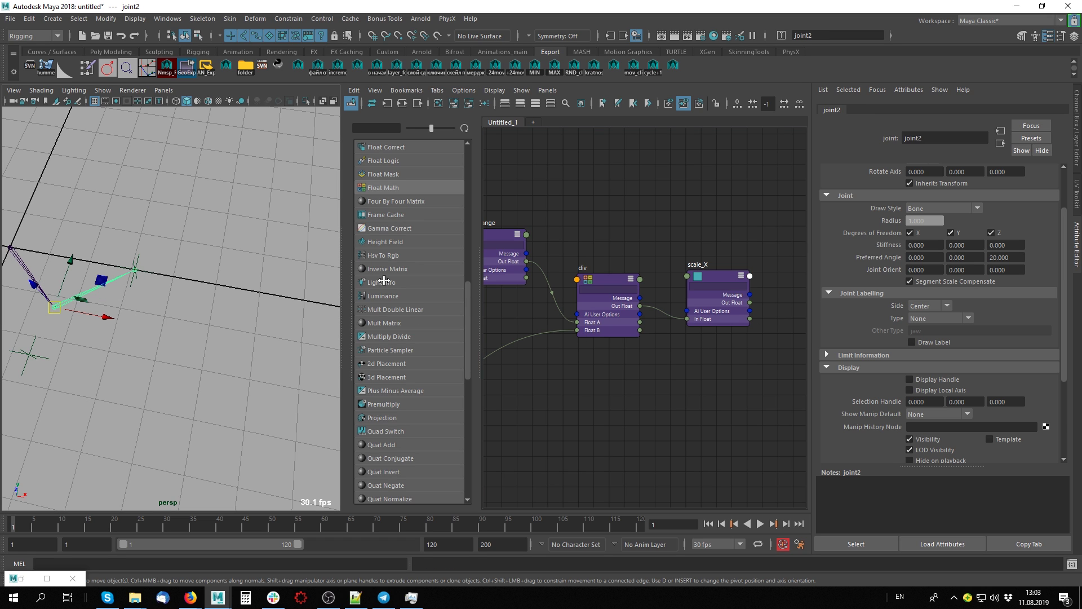
scroll(718, 365, "down", 2)
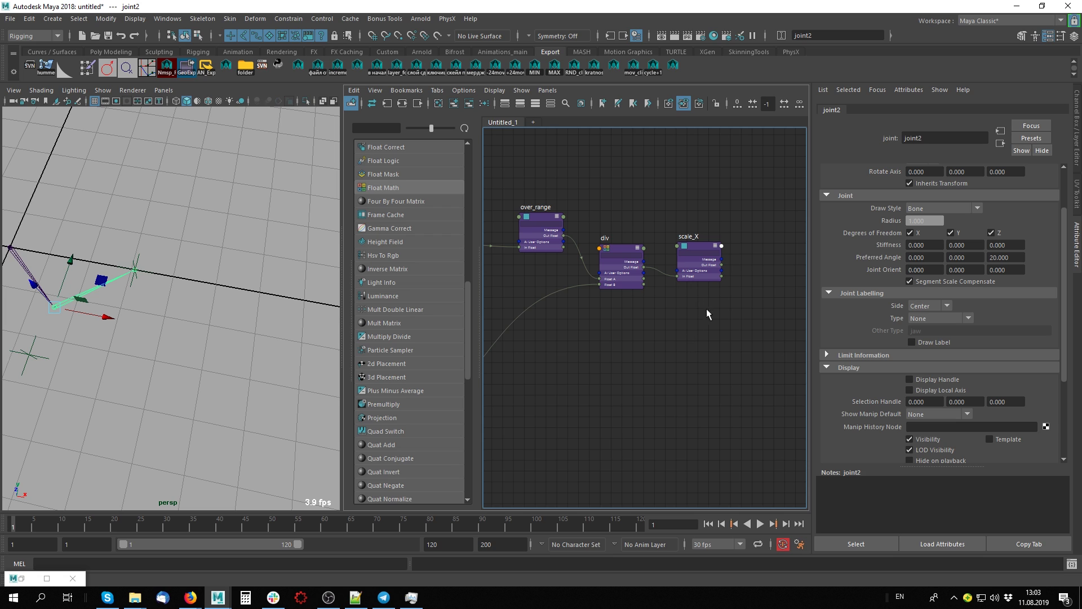
scroll(708, 315, "down", 2)
middle_click_drag(739, 372, 698, 361)
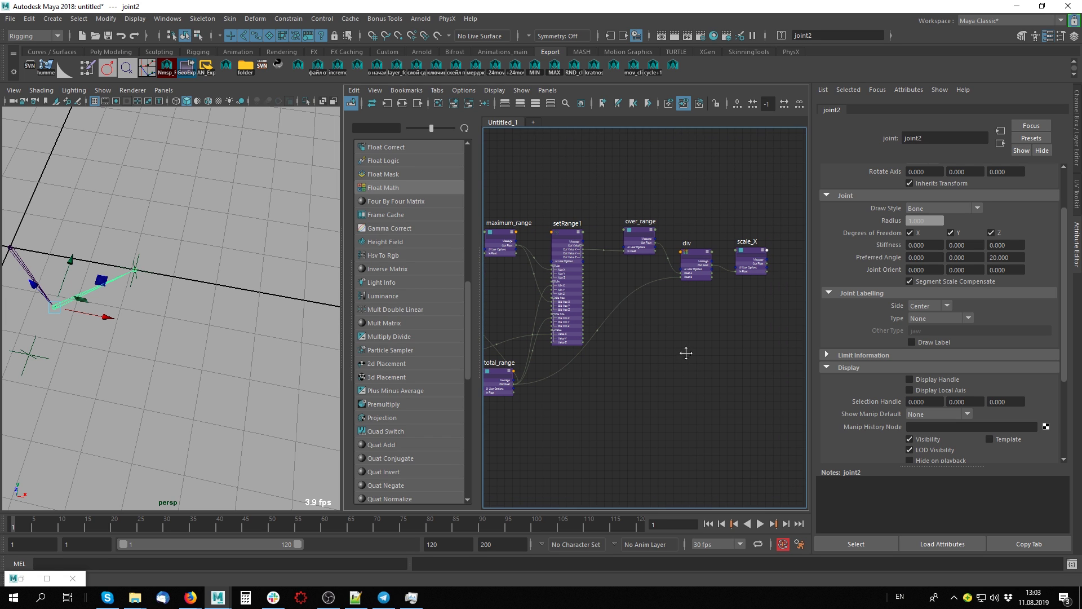
key("ctrl+a")
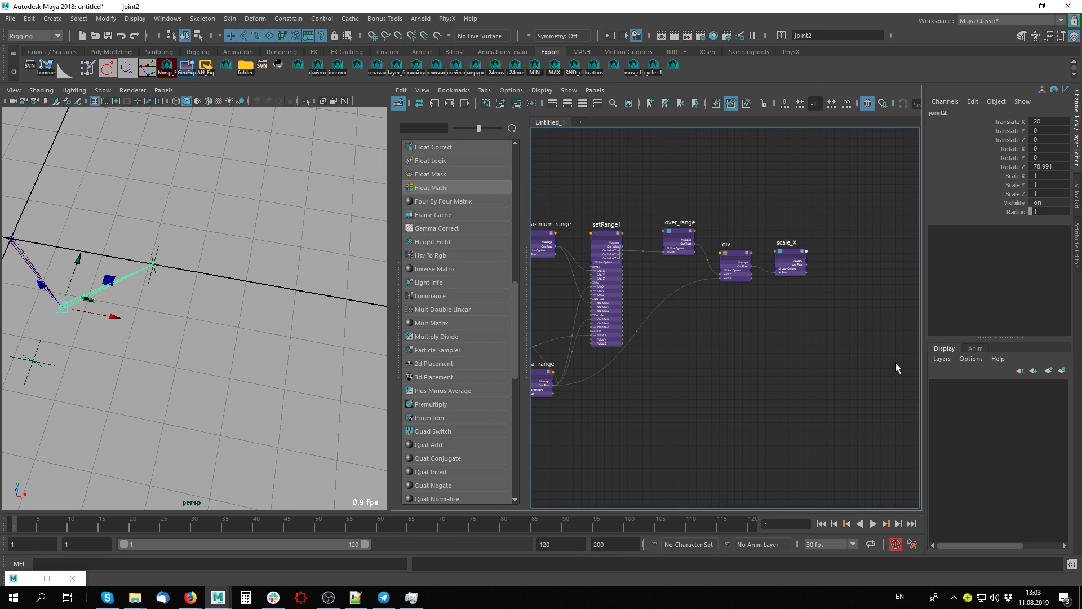
- Select scale_X and pan the graph to show setRange1, mult and current_distance
middle_click_drag(768, 305, 867, 311)
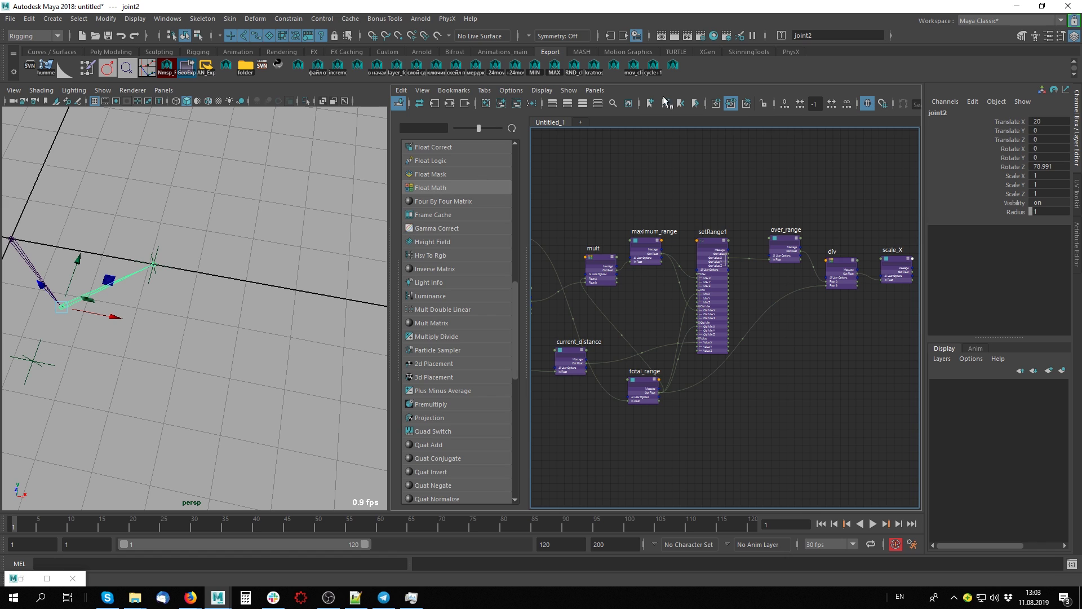
middle_click_drag(913, 272, 825, 257)
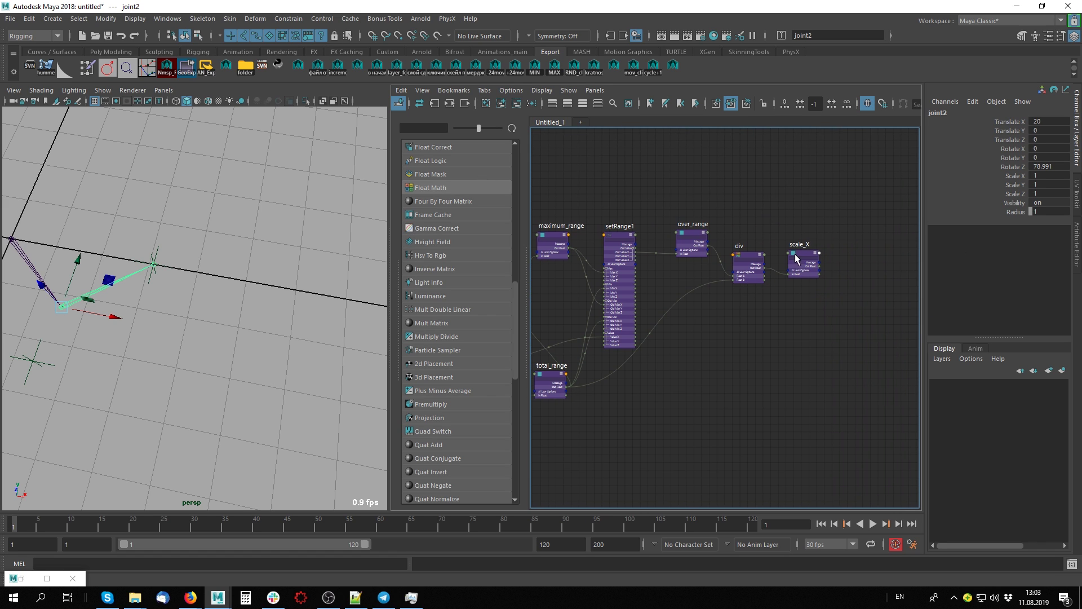
left_click(795, 254)
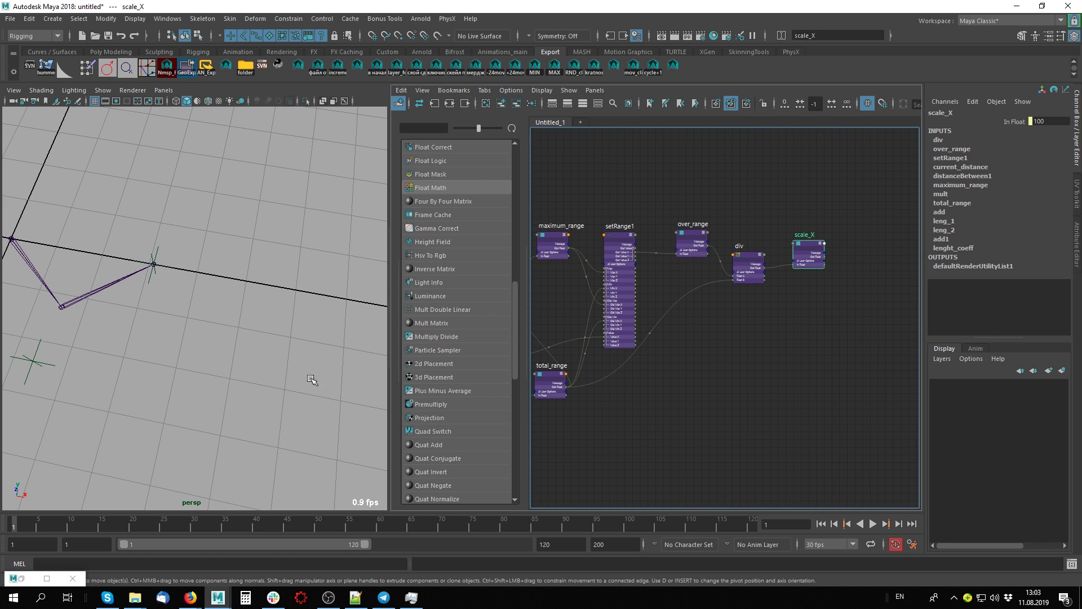
mouse_move(696, 335)
middle_mouse_down()
mouse_move(775, 349)
mouse_move(713, 359)
middle_mouse_up()
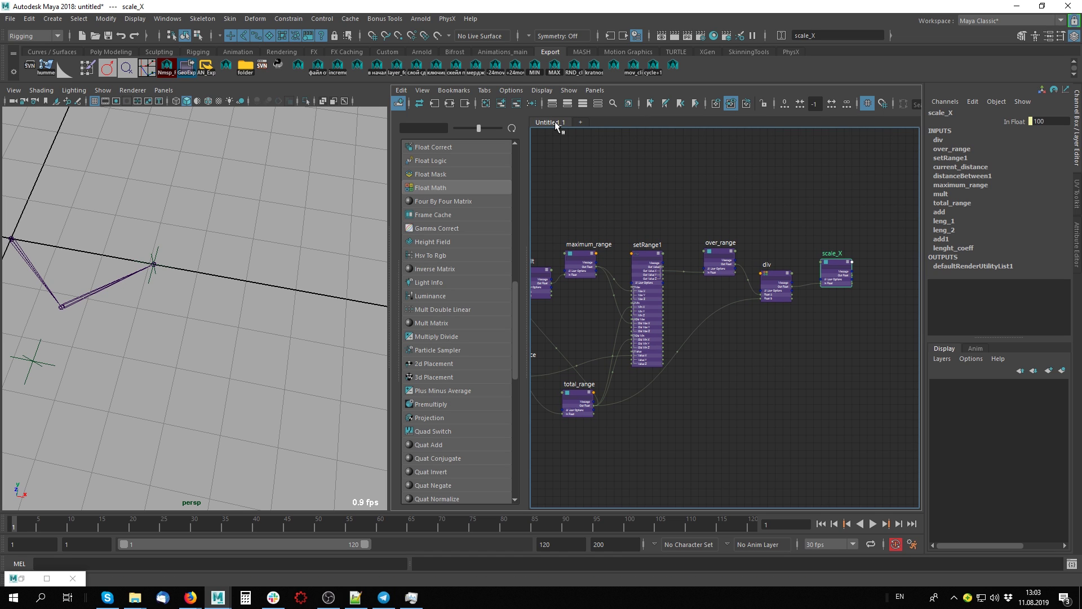
double_click(556, 124)
left_click(800, 464)
mouse_move(642, 364)
middle_mouse_down()
mouse_move(727, 351)
mouse_move(761, 365)
middle_mouse_up()
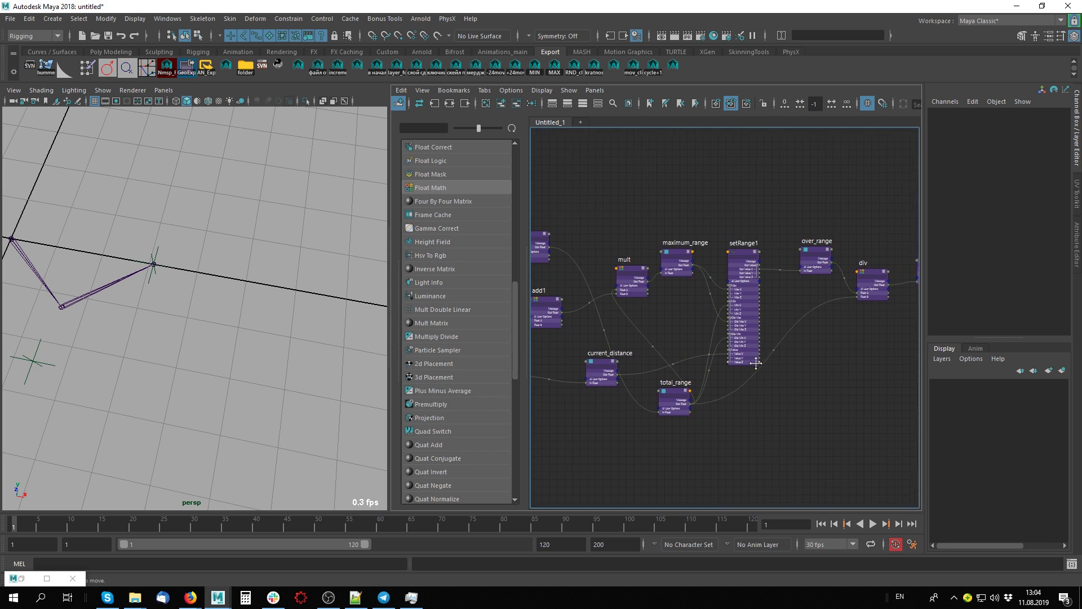
- Switch the keyboard to Russian and name the graph tab 'основной решатель для стреча'
double_click(544, 122)
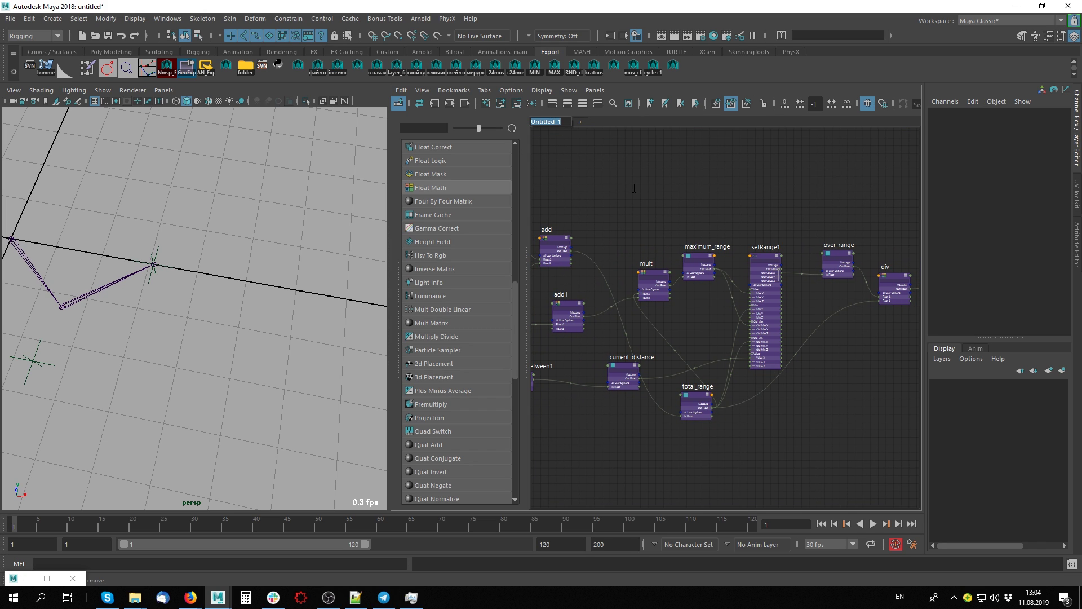
key("alt+shift")
type("осно")
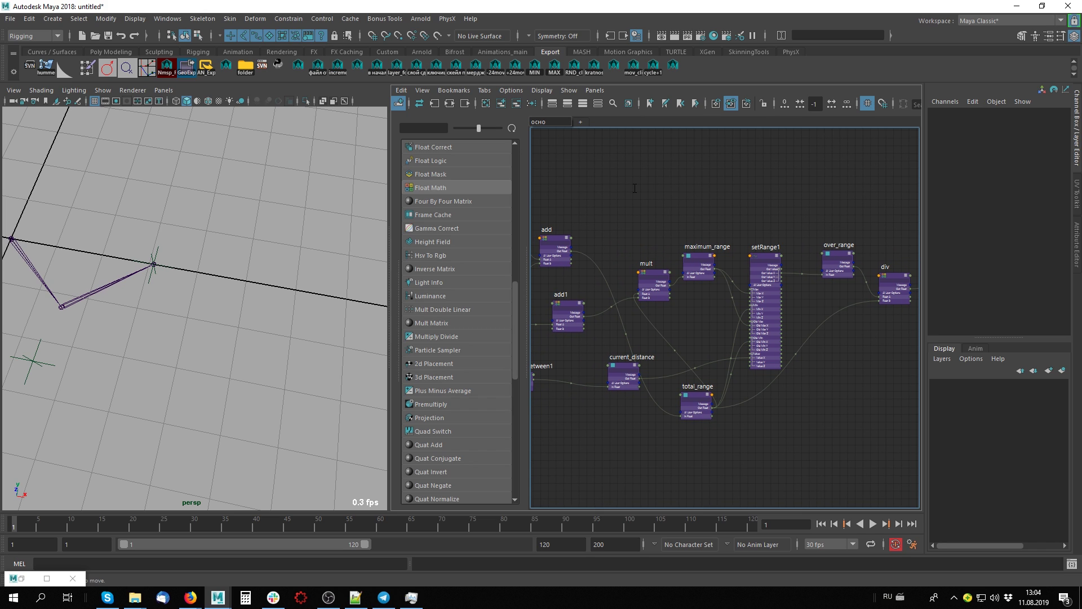
type("вной реш")
type("атель")
type(" для стре")
type("ча")
key("Return")
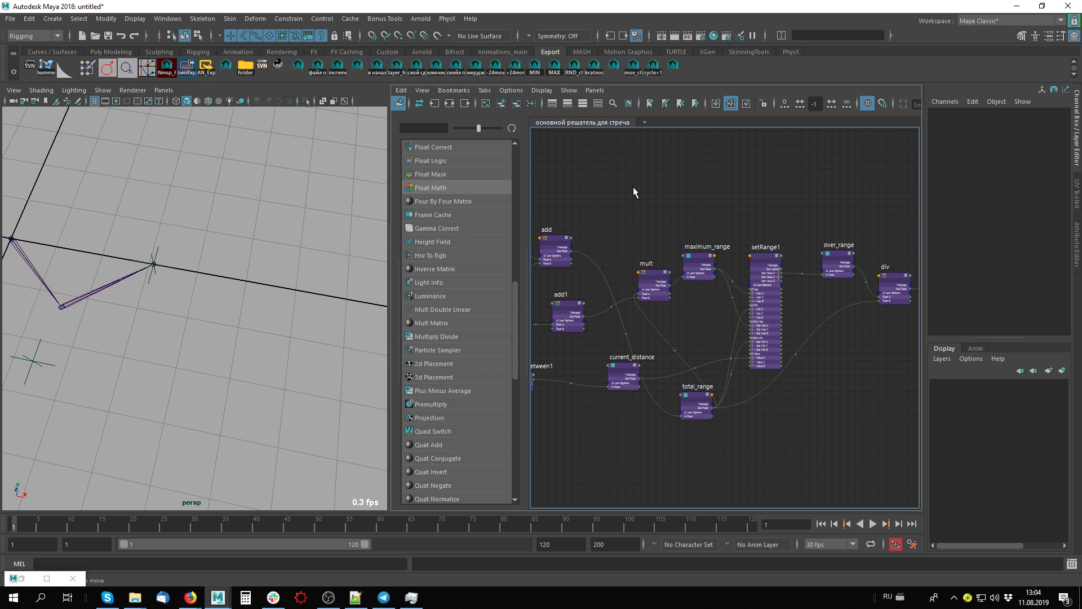
- Frame all nodes and drag the divider left to widen the Node Editor
key("a")
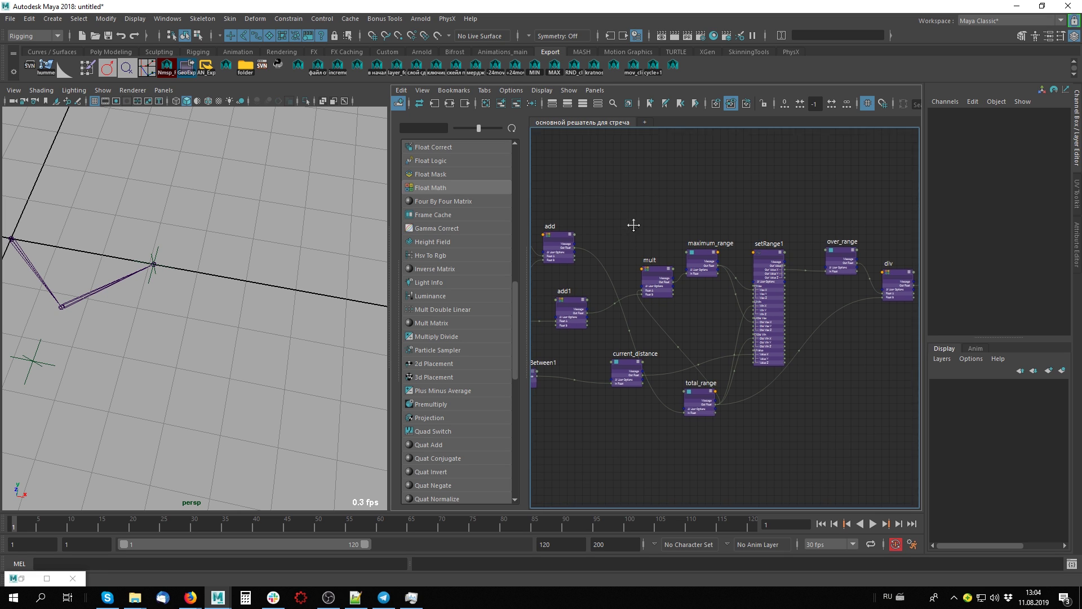
middle_click_drag(737, 190, 713, 229, "alt")
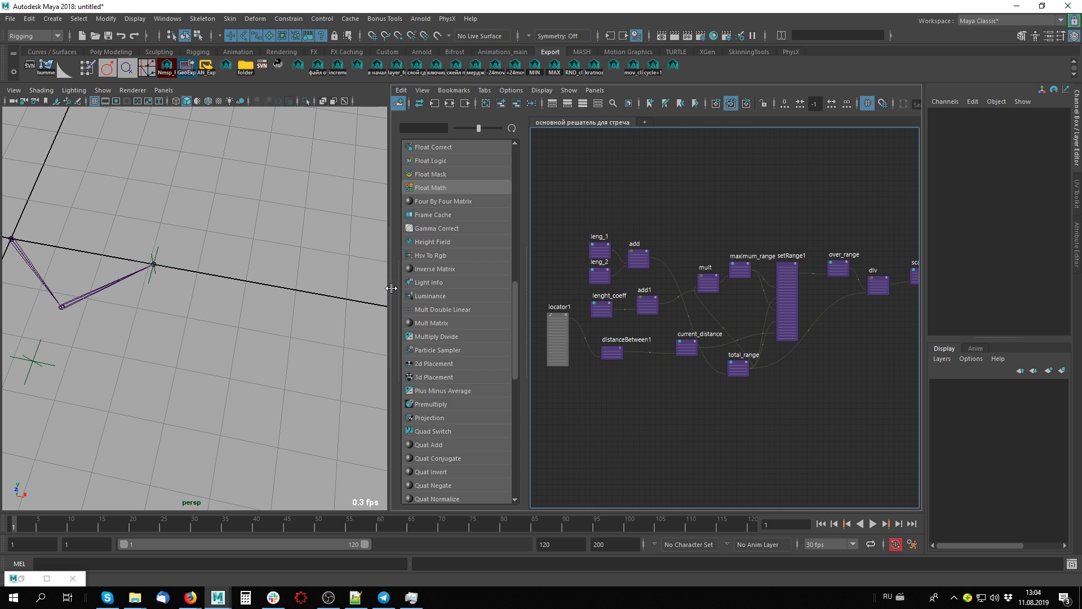
left_click_drag(390, 290, 333, 291)
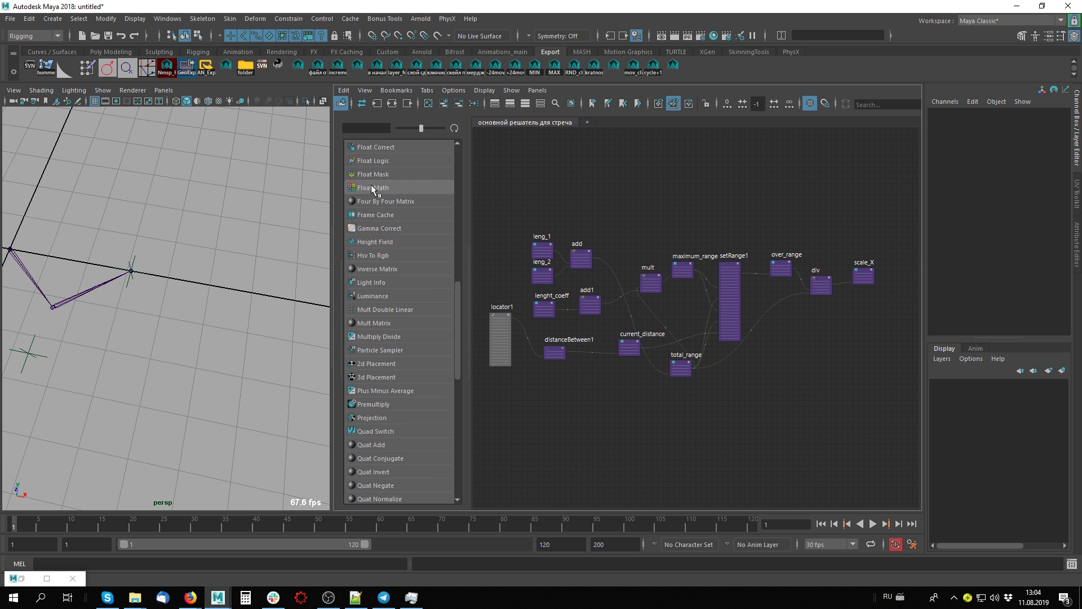
middle_click_drag(174, 321, 257, 292, "alt")
- Zoom and pan the graph to locate and select the scale_X node
scroll(696, 336, "up", 2)
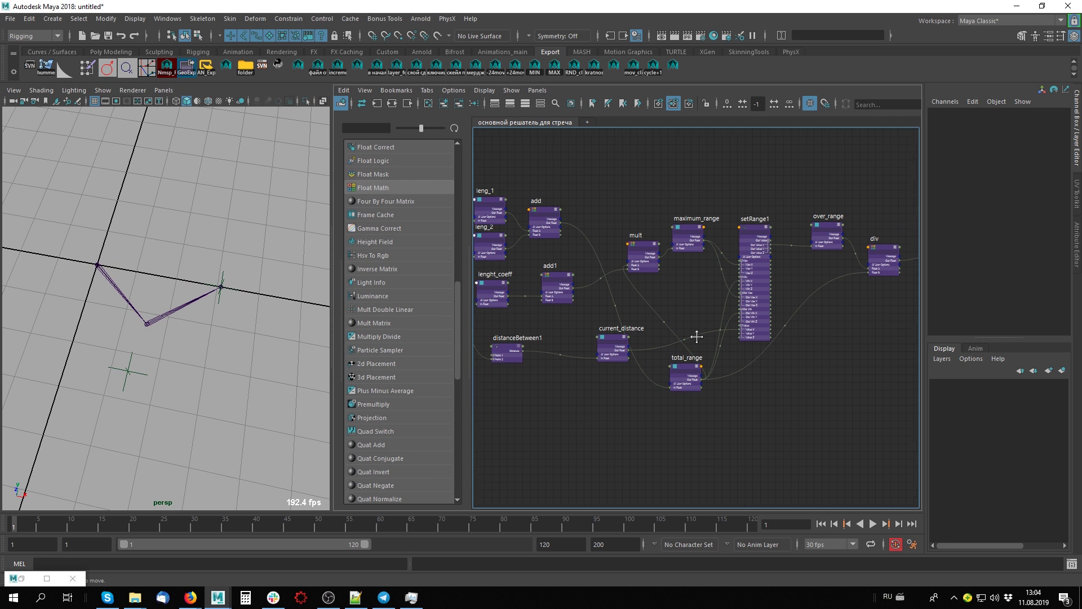
scroll(697, 337, "down", 3)
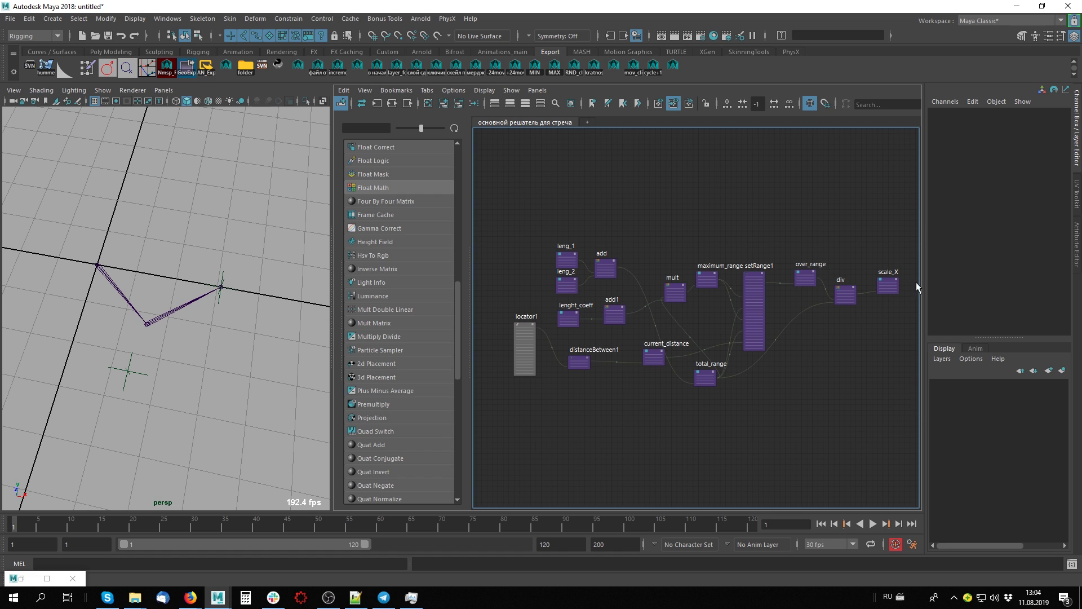
scroll(641, 335, "up", 2)
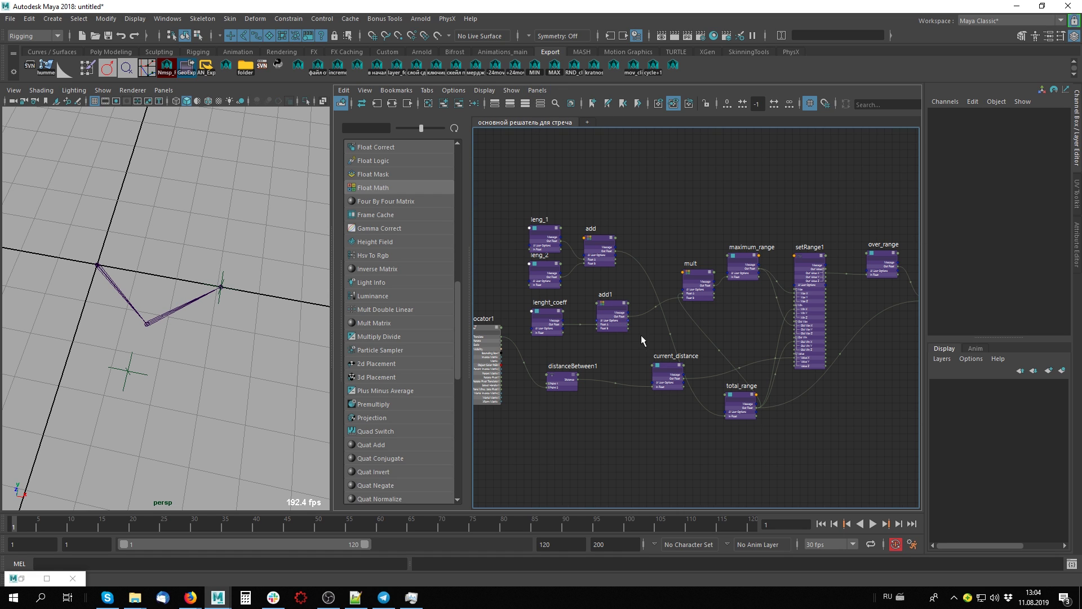
scroll(648, 293, "up", 2)
scroll(652, 274, "up", 2)
middle_click_drag(670, 215, 763, 211, "alt")
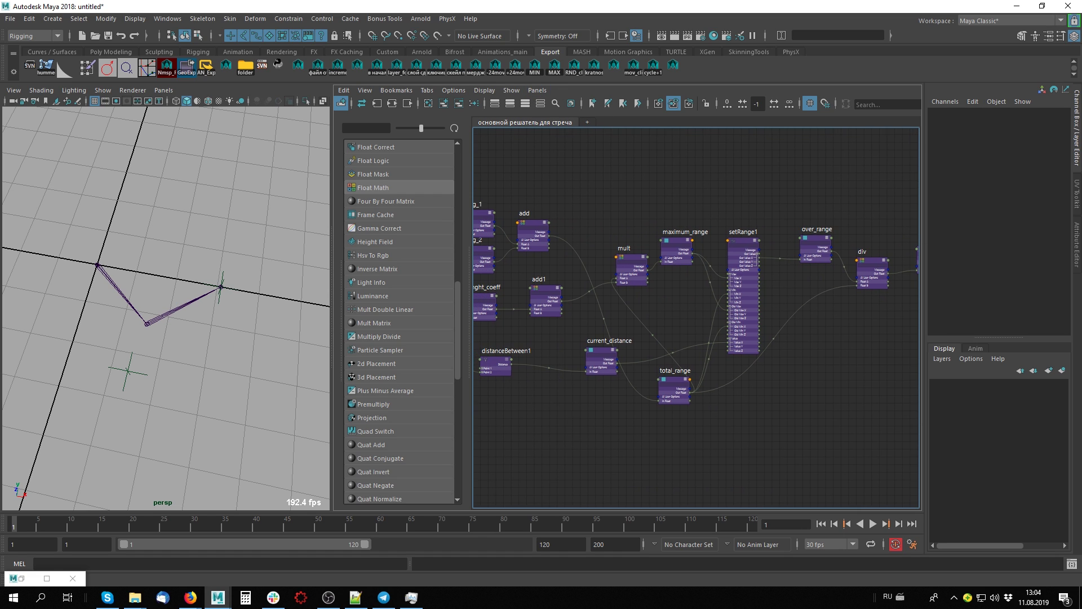
middle_click_drag(647, 304, 503, 273, "alt")
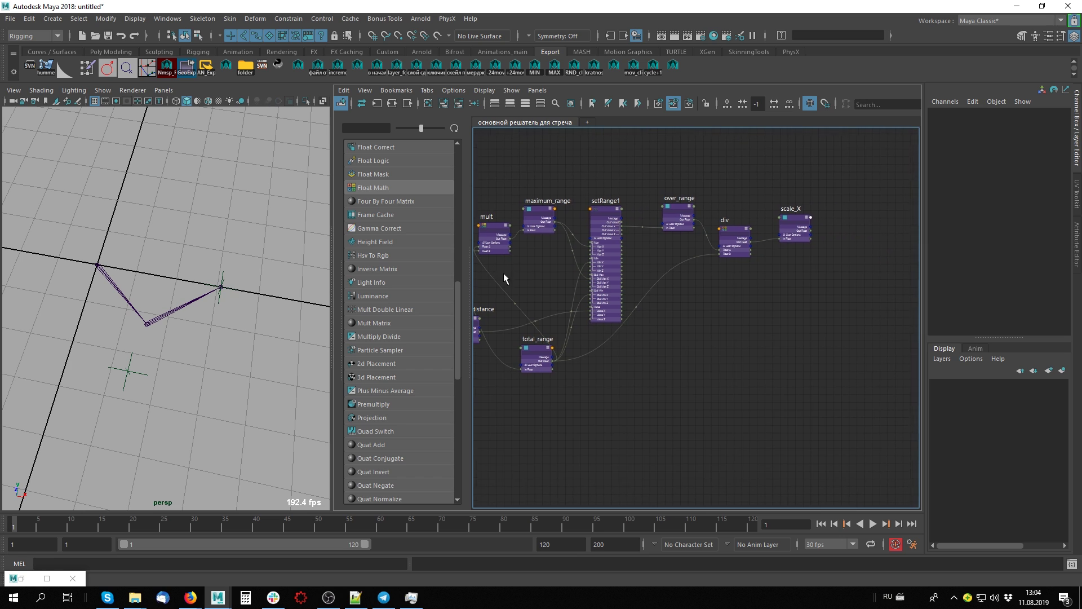
left_click(792, 220)
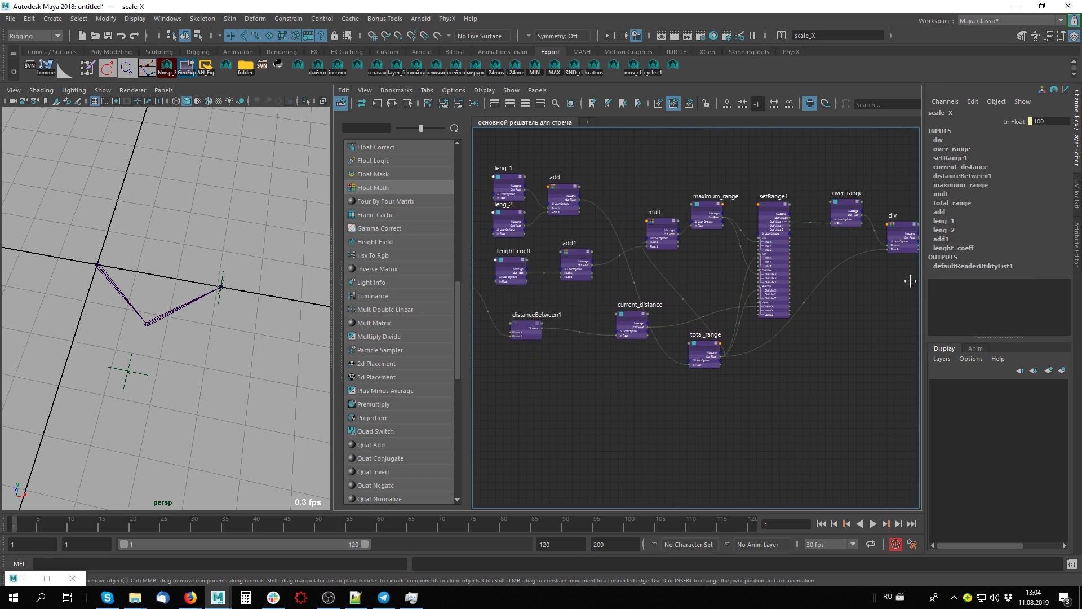
middle_click_drag(669, 303, 776, 323, "alt")
- Open a new graph tab holding only scale_X, expanded, then select joint1 and joint2
left_click(587, 122)
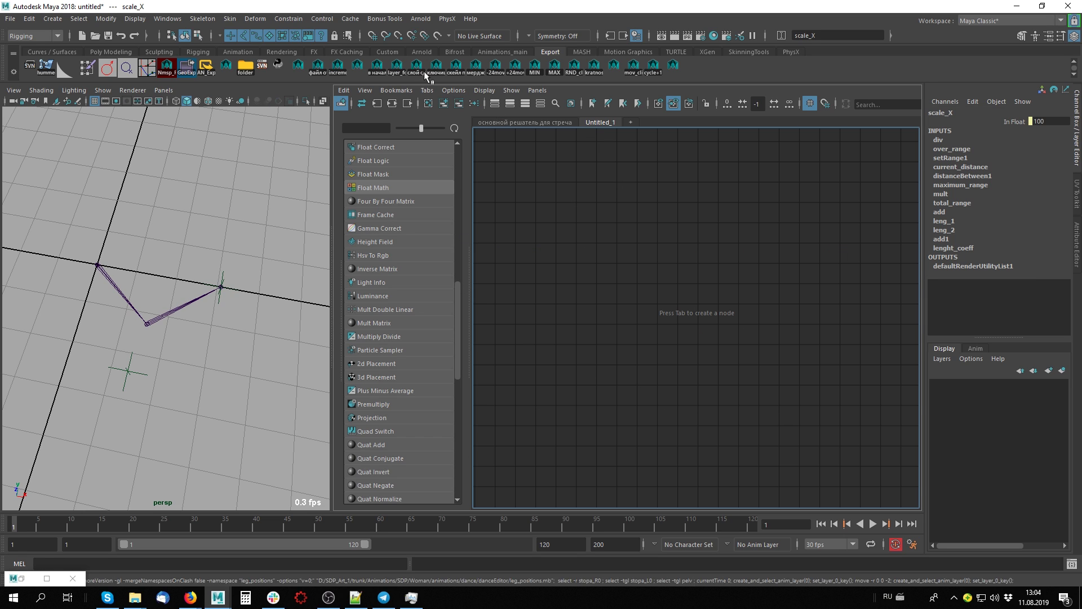
left_click(428, 104)
key("3")
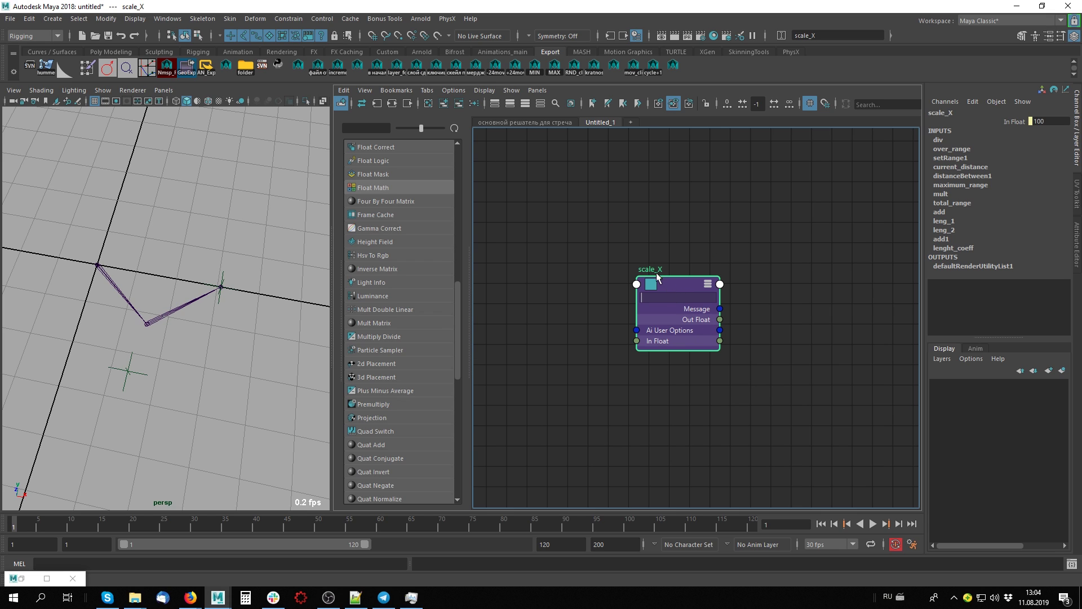
left_click_drag(670, 282, 634, 226)
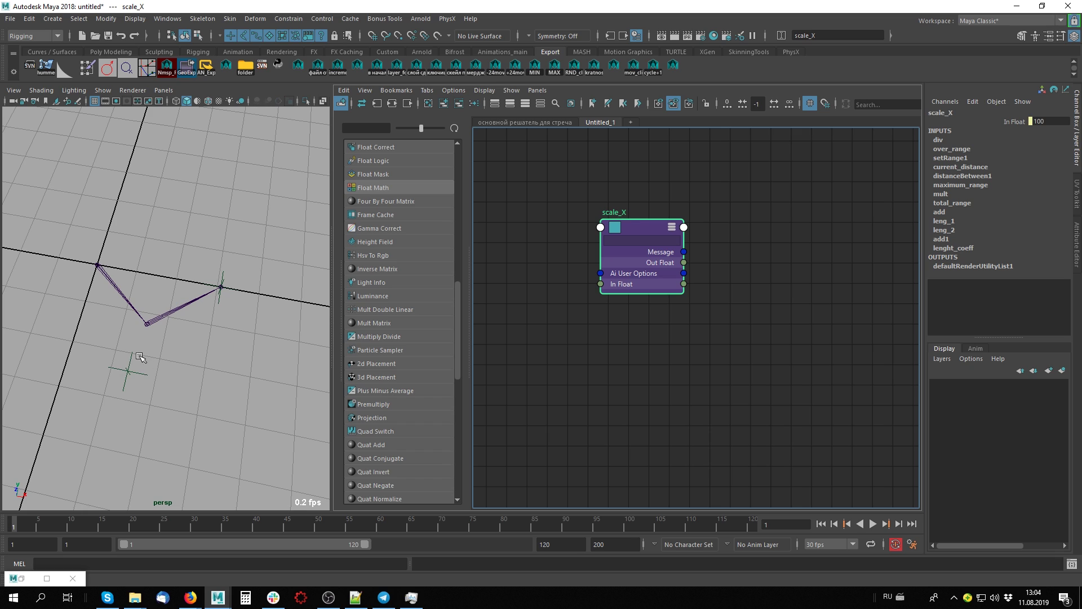
left_click(113, 283)
left_click(146, 323)
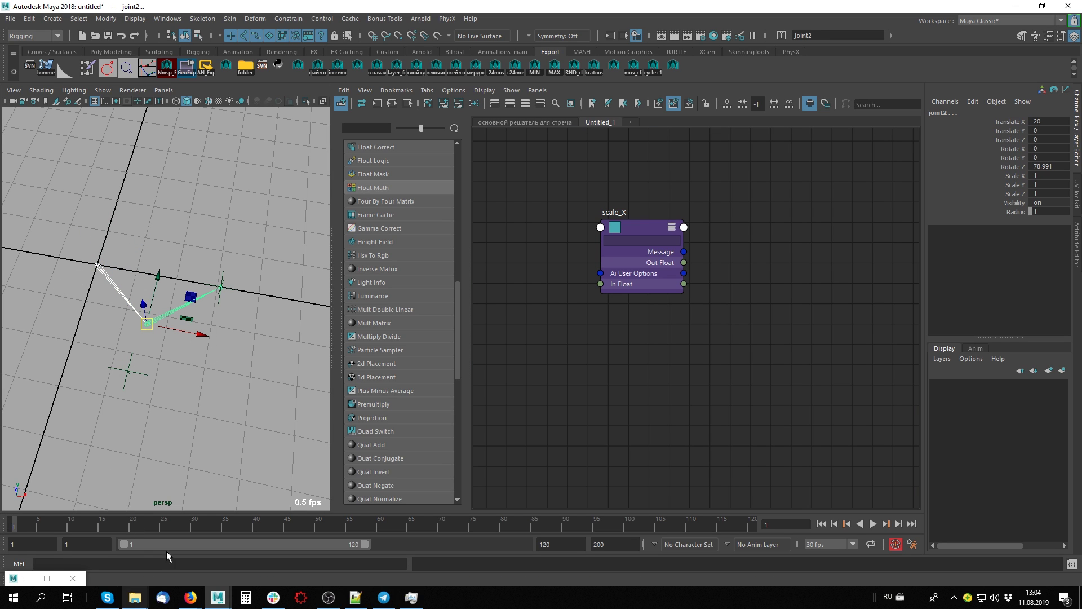
- Add joint1 and joint2 to the graph, fully expanded and laid out beside scale_X
left_click(445, 103)
left_click_drag(593, 434, 725, 299)
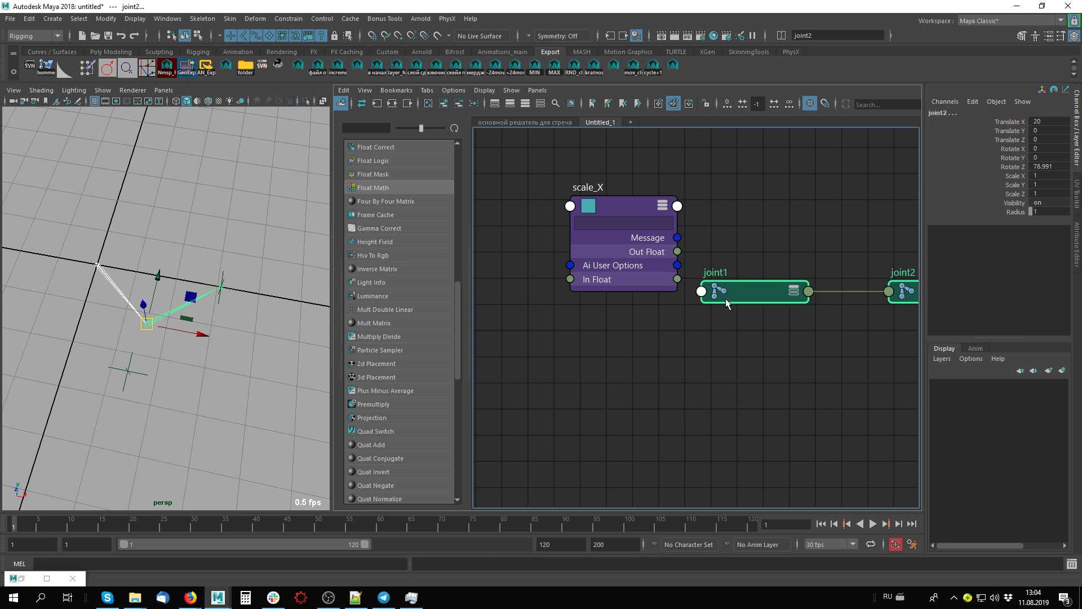
scroll(772, 376, "down", 3)
middle_click_drag(772, 375, 559, 397, "alt")
left_click(560, 397)
mouse_move(551, 343)
left_mouse_down()
mouse_move(610, 224)
mouse_move(604, 213)
left_mouse_up()
key("3")
left_click(698, 343)
key("3")
left_click_drag(697, 344, 758, 361)
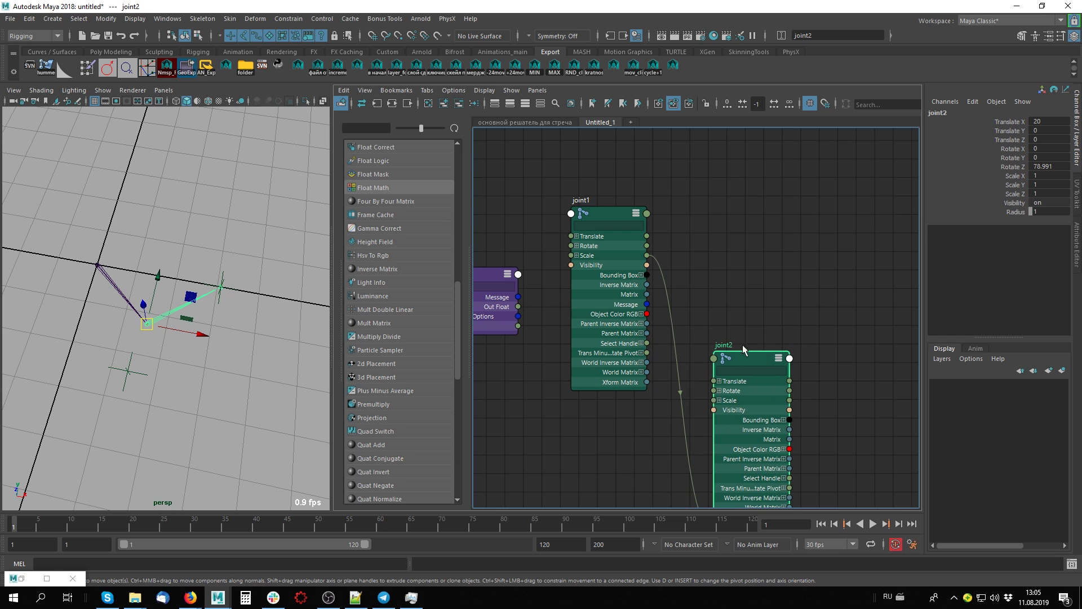
left_click_drag(605, 207, 650, 163)
scroll(813, 305, "down", 3)
middle_click_drag(821, 332, 787, 280, "alt")
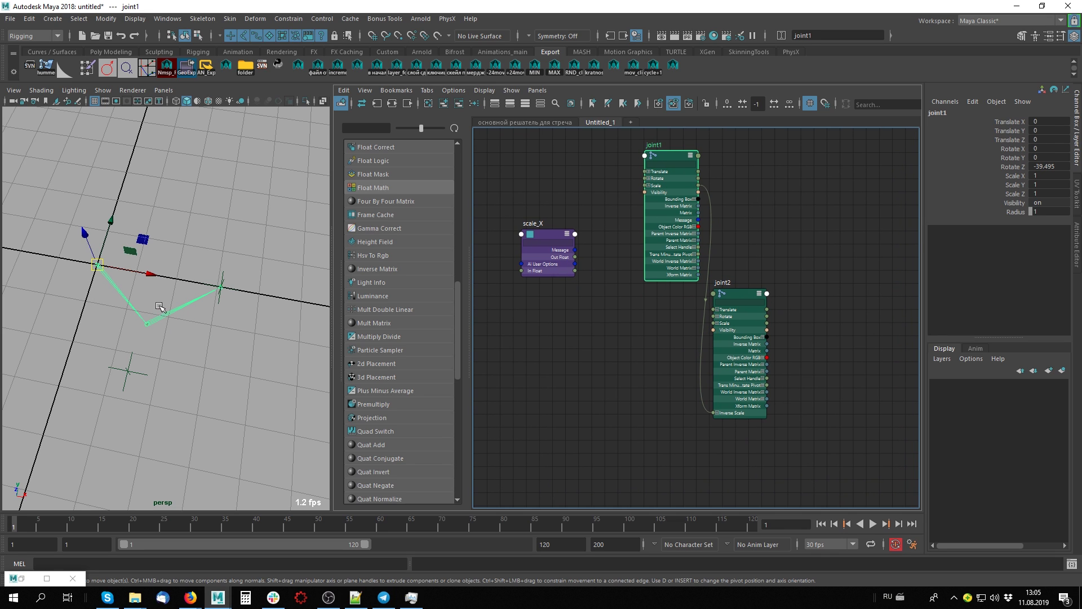
- Check joint2 in the Attribute Editor, then select joint3 and return to the Channel Box
left_click(188, 309)
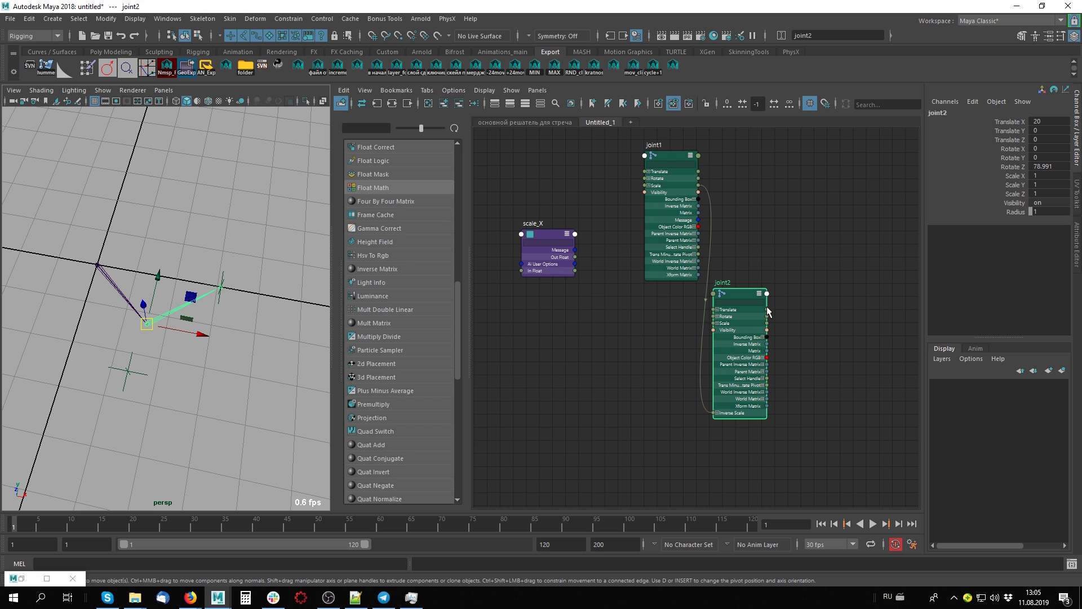
key("ctrl+a")
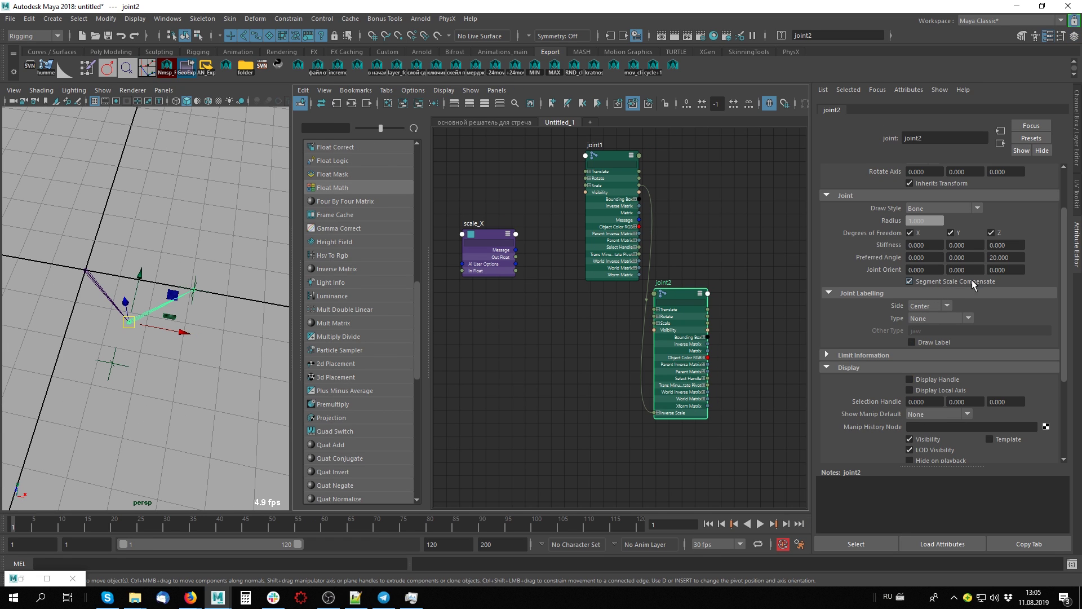
left_click(193, 290)
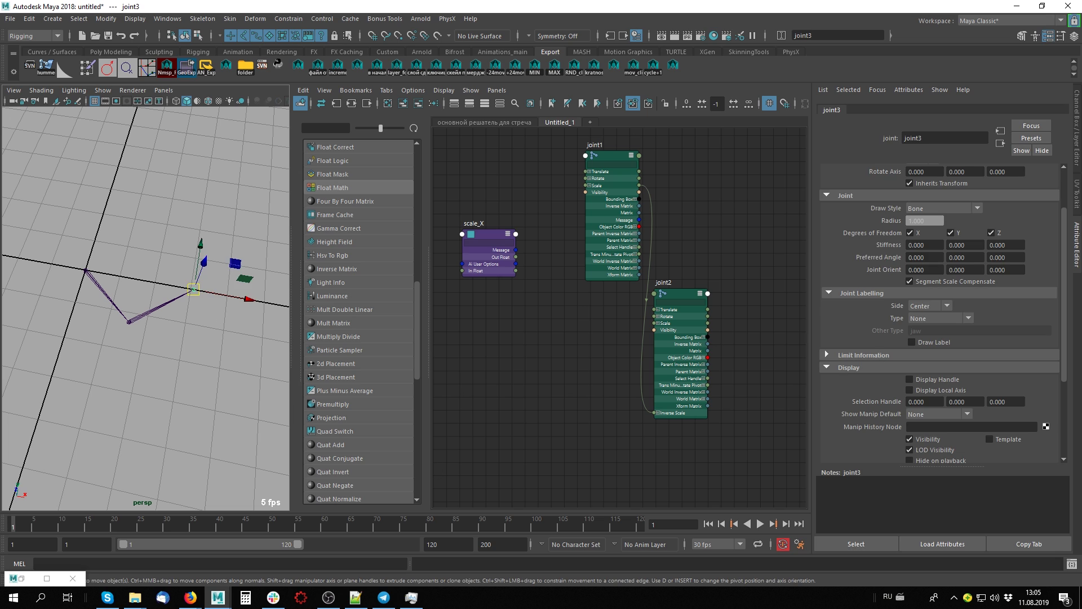
key("ctrl+a")
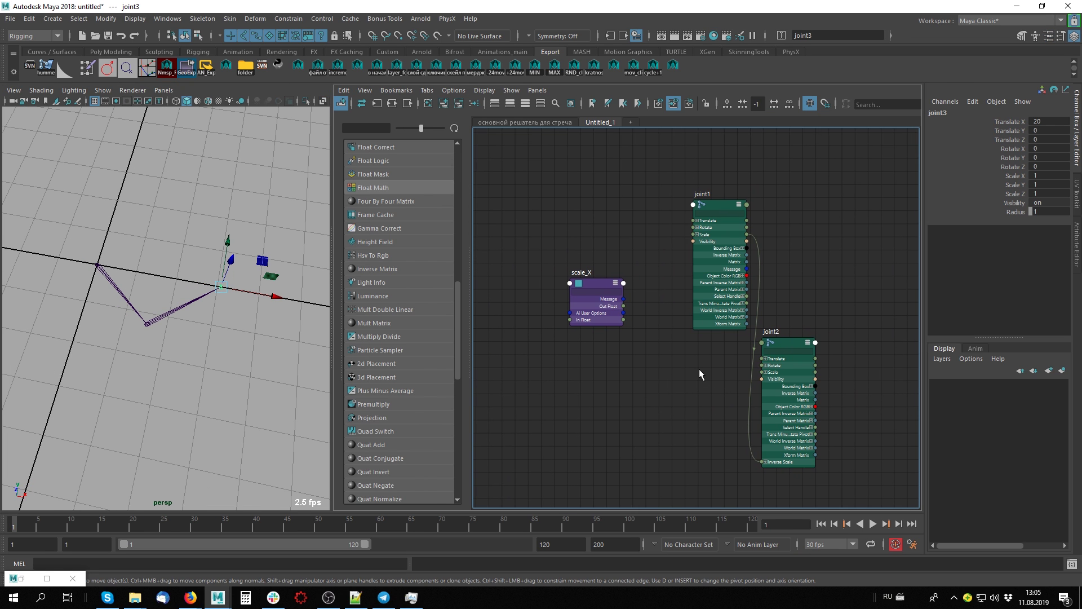
scroll(699, 369, "up", 2)
- Connect scale_X's Out Float to joint1's Scale X
left_click(696, 178)
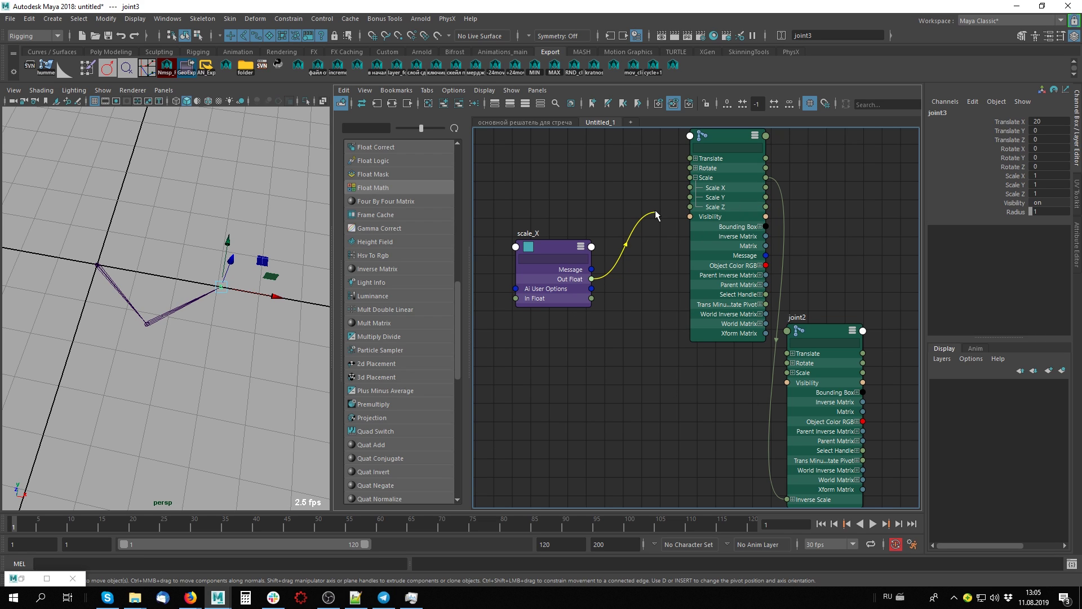
left_click_drag(655, 210, 637, 211)
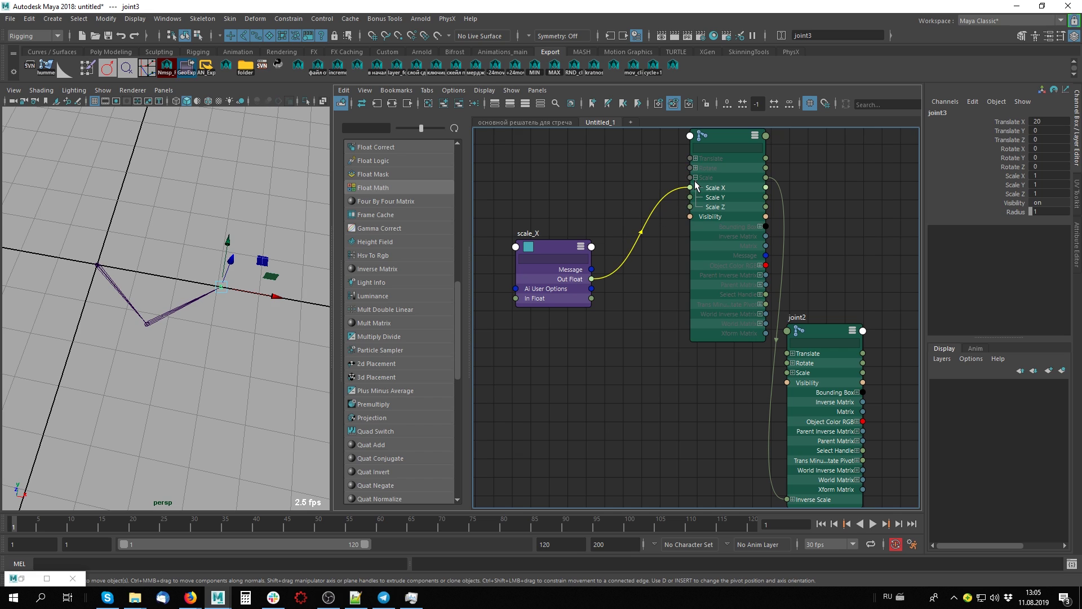
left_click_drag(633, 213, 691, 187)
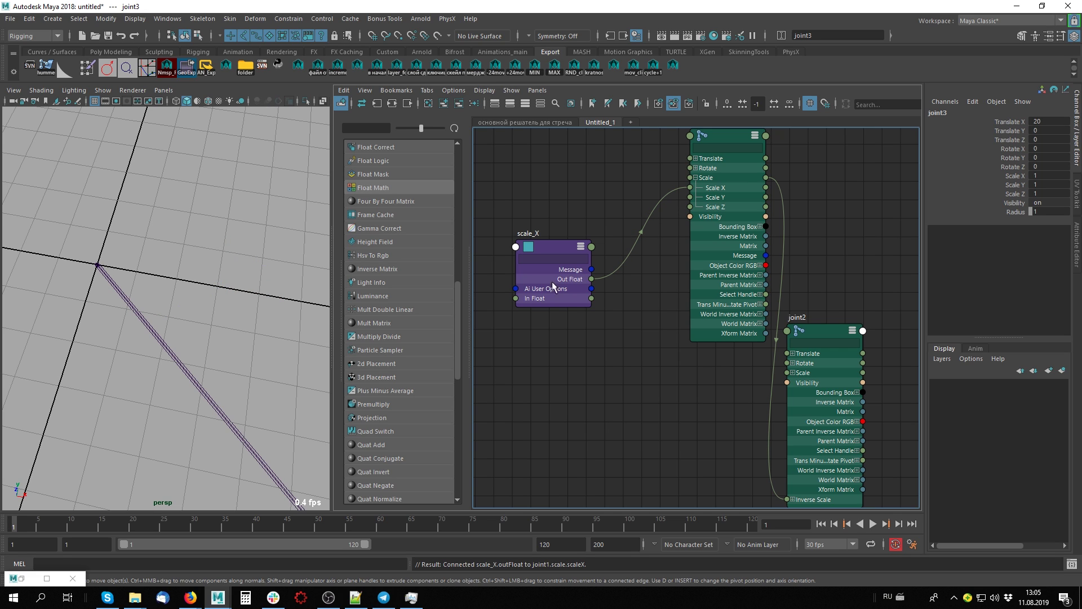
left_click(553, 241)
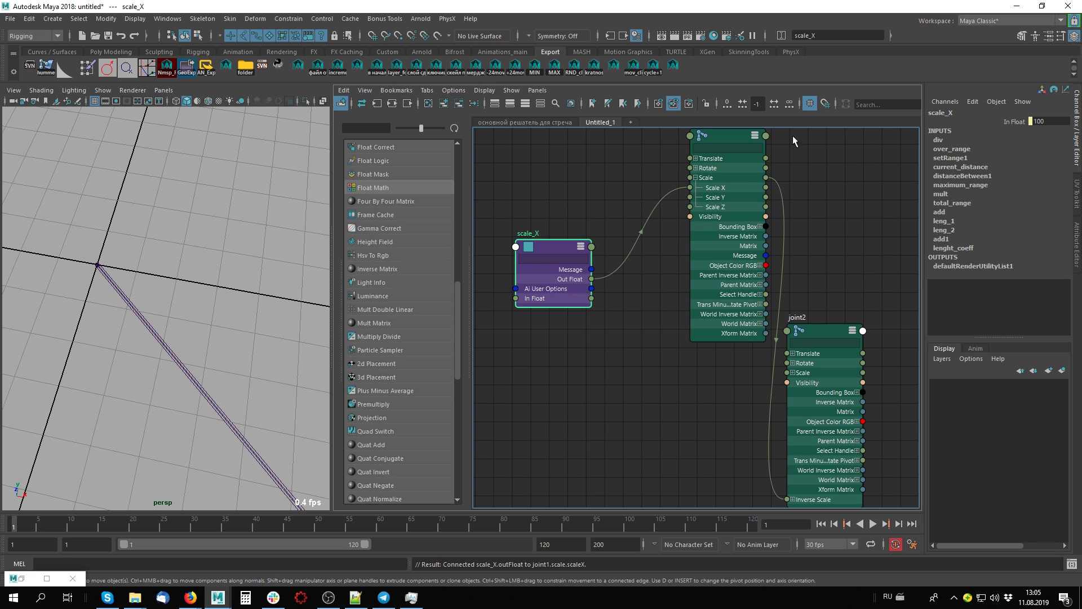
- Change the div node's operation from Add to Divide in the stretch solver tab
left_click(557, 119)
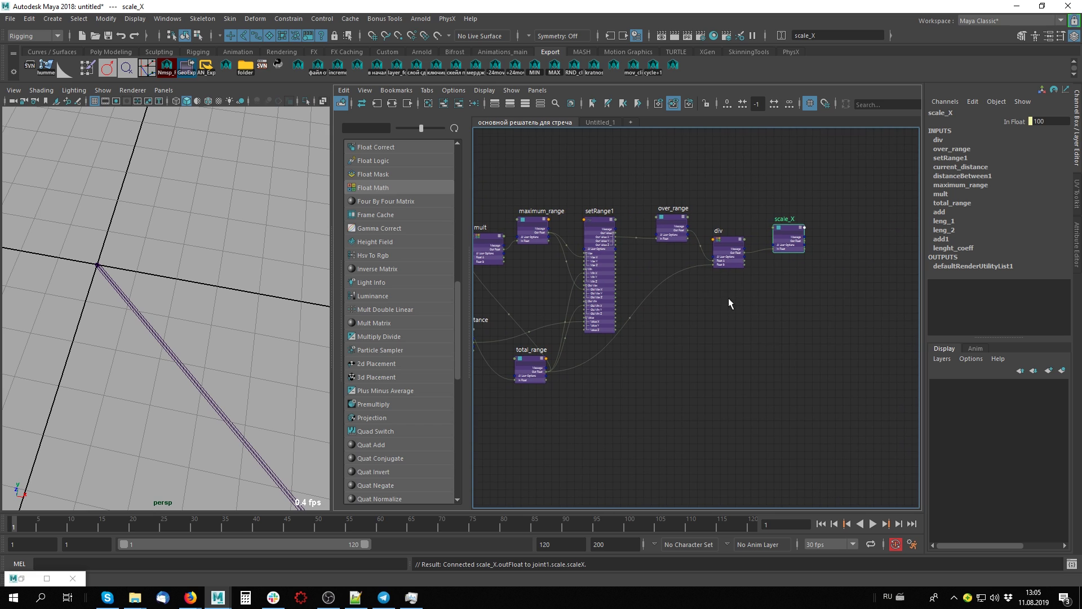
left_click(732, 243)
key("ctrl+a")
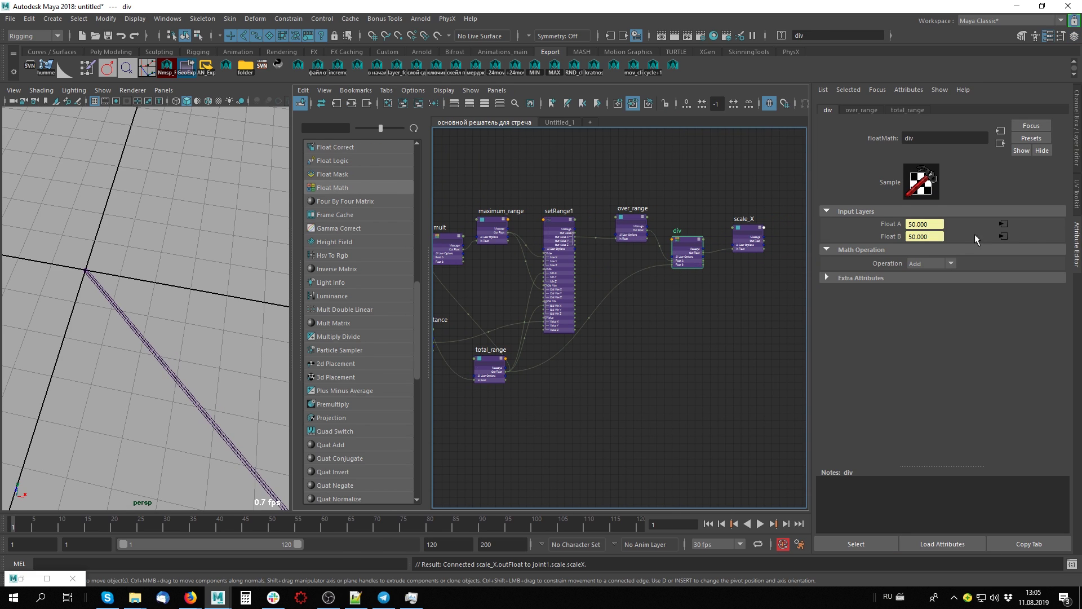
left_click(928, 266)
left_click(940, 310)
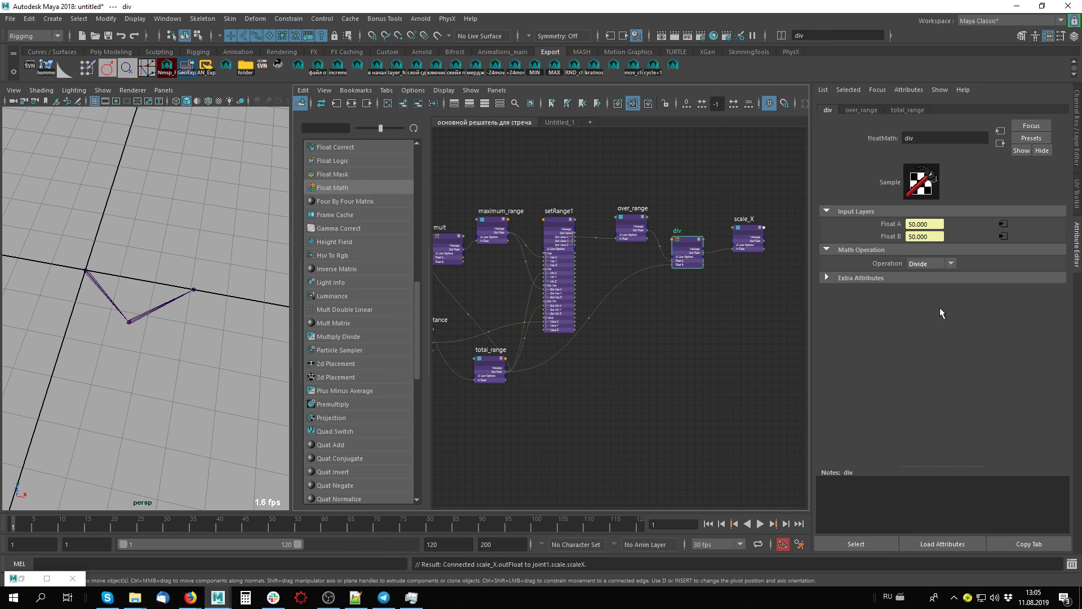
left_click(557, 122)
mouse_move(628, 337)
middle_mouse_down()
mouse_move(589, 360)
mouse_move(677, 327)
middle_mouse_up()
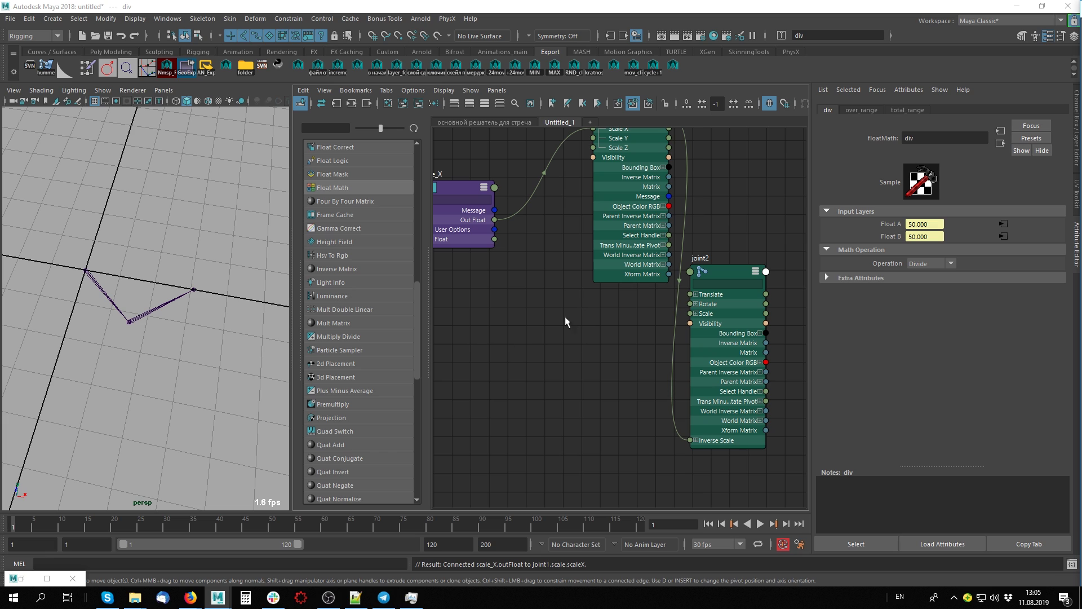
- Connect scale_X's Out Float to joint2's Scale X as well
left_click_drag(464, 195, 499, 308)
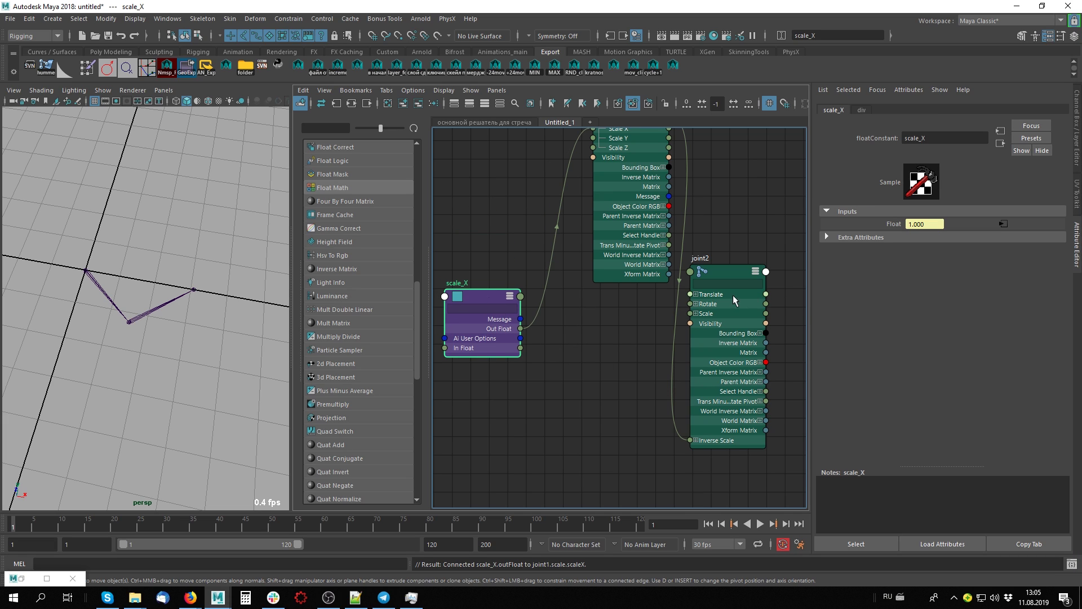
left_click(699, 314)
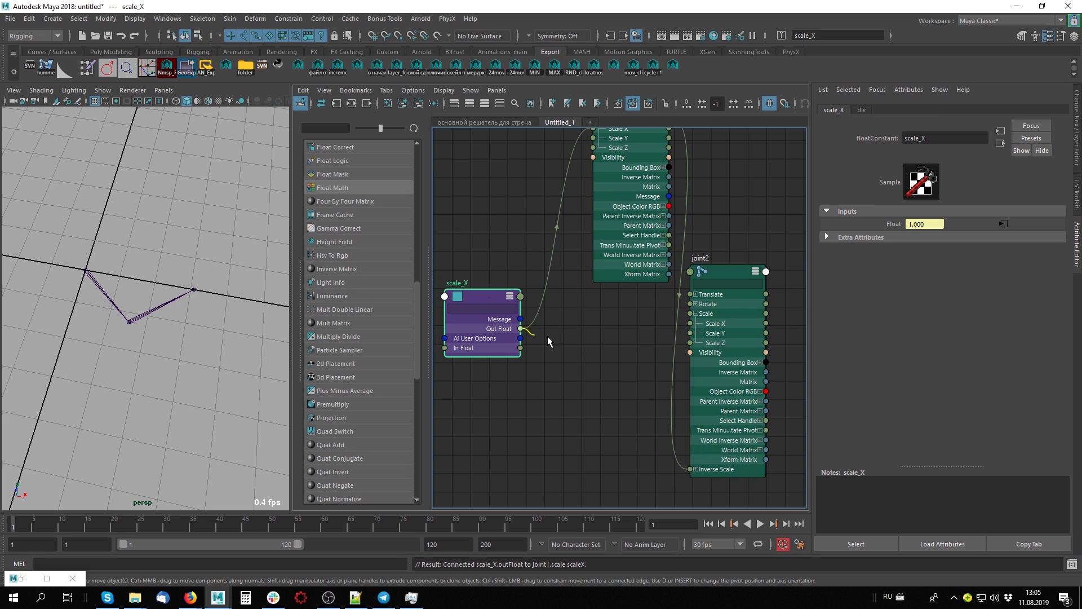
left_click_drag(549, 341, 690, 324)
left_click_drag(471, 296, 467, 241)
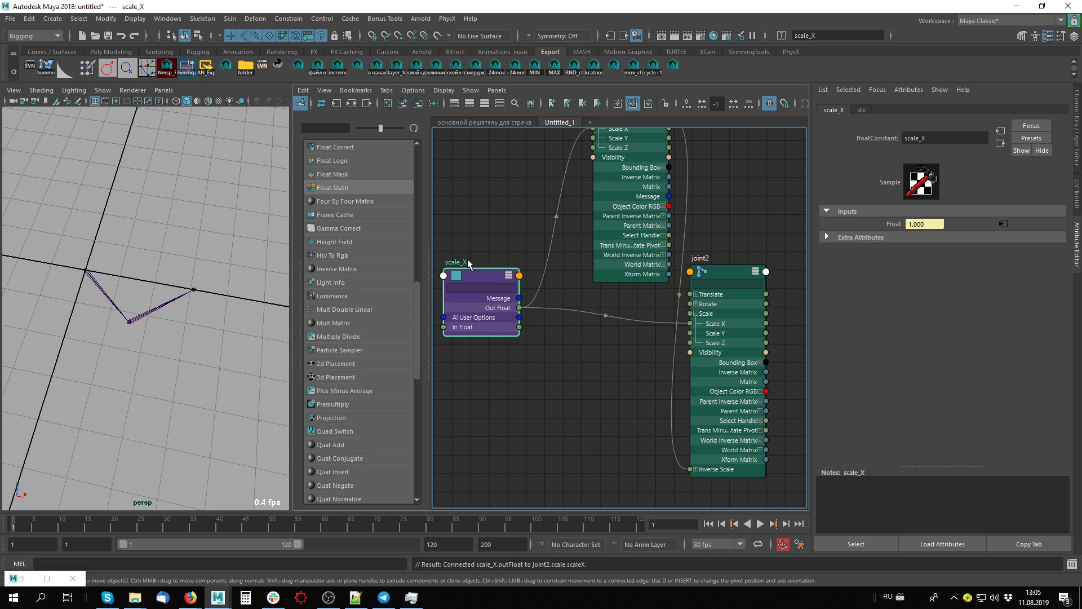
left_click_drag(212, 301, 203, 316, "alt")
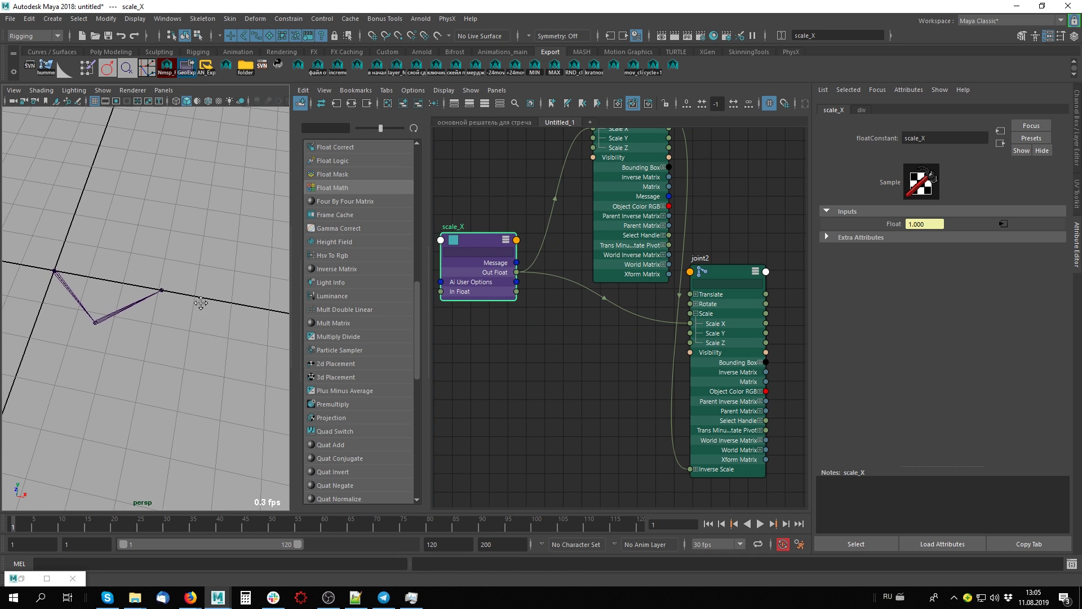
- Drag locator1 along X to confirm the joint chain stretches
left_click(172, 297)
left_click_drag(231, 311, 284, 314)
left_click_drag(164, 321, 150, 329, "alt")
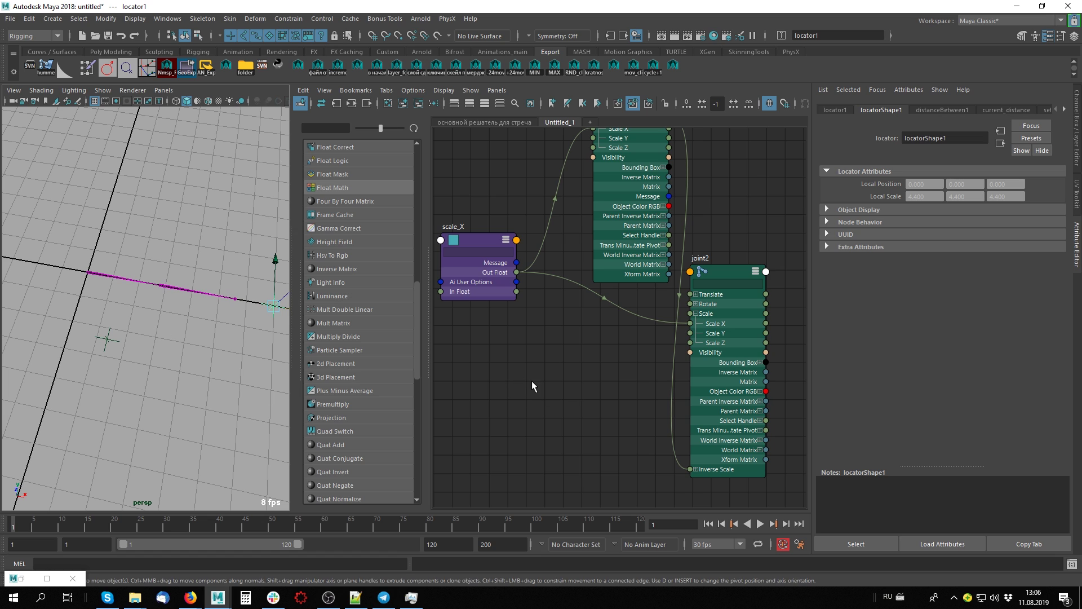
scroll(533, 380, "down", 3)
mouse_move(560, 371)
middle_mouse_down("alt")
mouse_move(649, 374)
mouse_move(555, 345)
middle_mouse_up("alt")
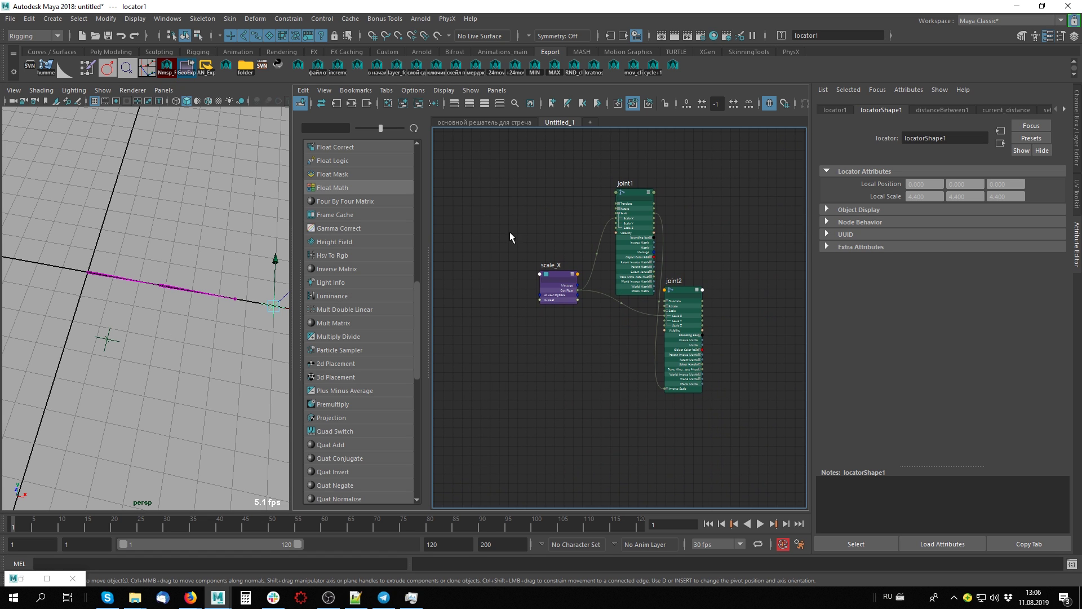
- Return to the main stretch solver graph and select leng_1 and leng_2 to check their lengths
left_click(482, 119)
scroll(479, 206, "up", 5)
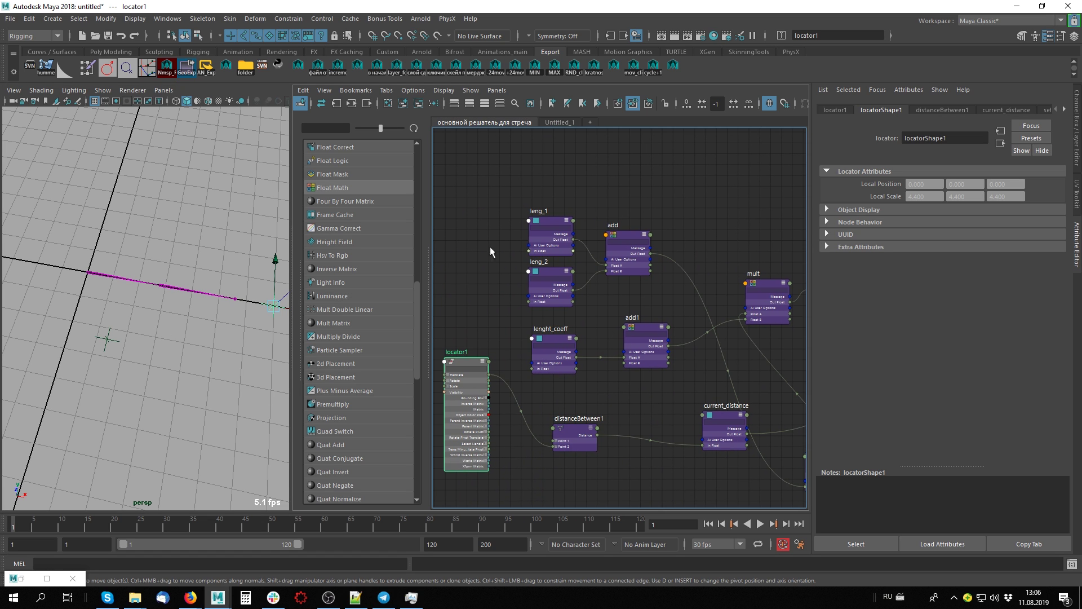
left_click(553, 221)
left_click_drag(549, 276, 550, 275)
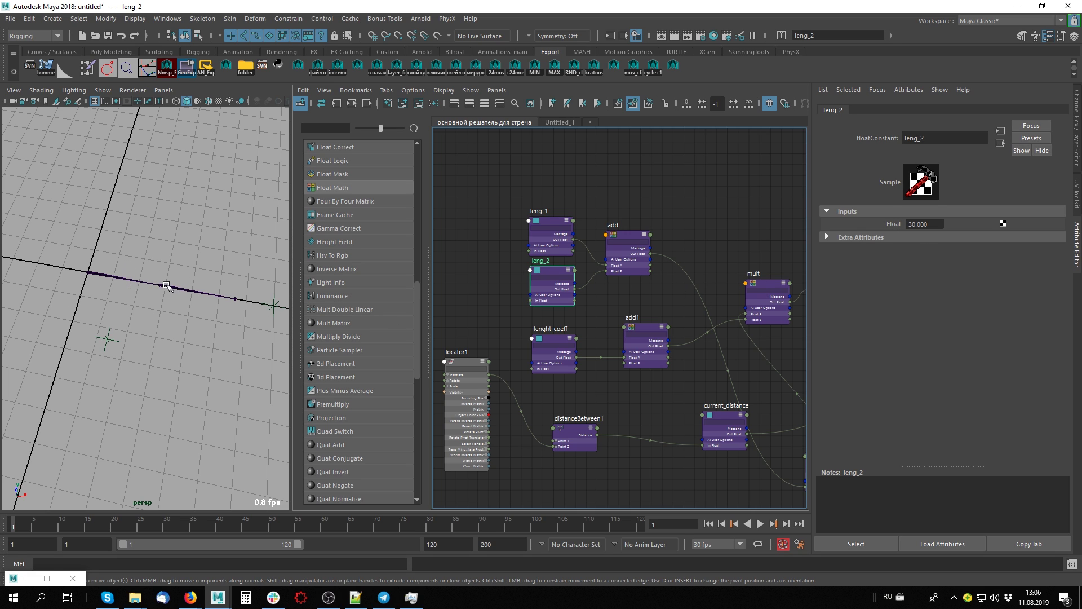
- Inspect joint2's Translate X and set joint3's Translate X to 30
left_click(183, 301)
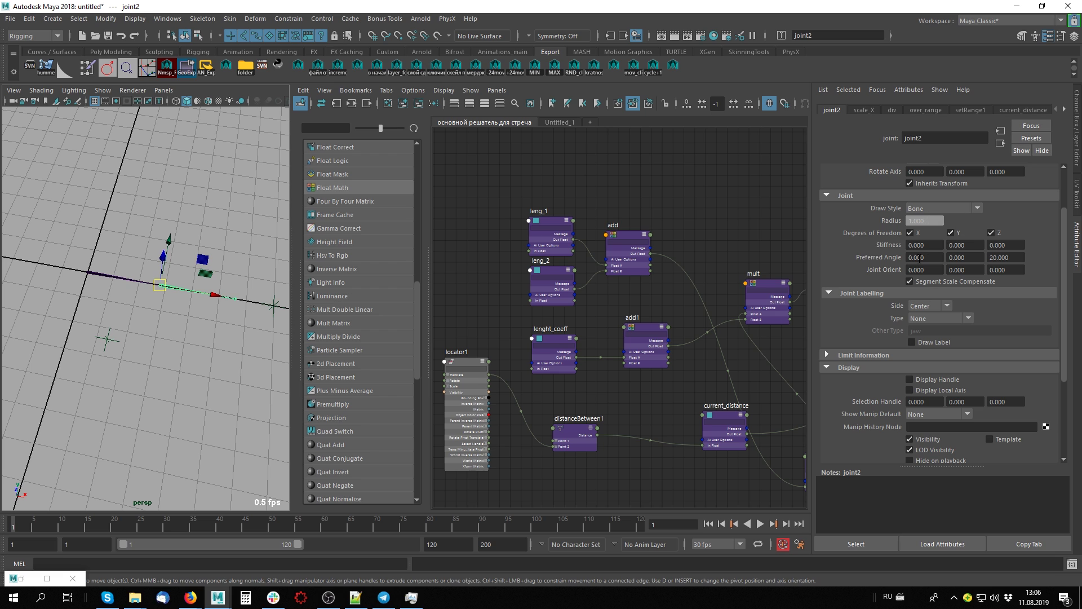
key("ctrl+a")
left_click(1043, 121)
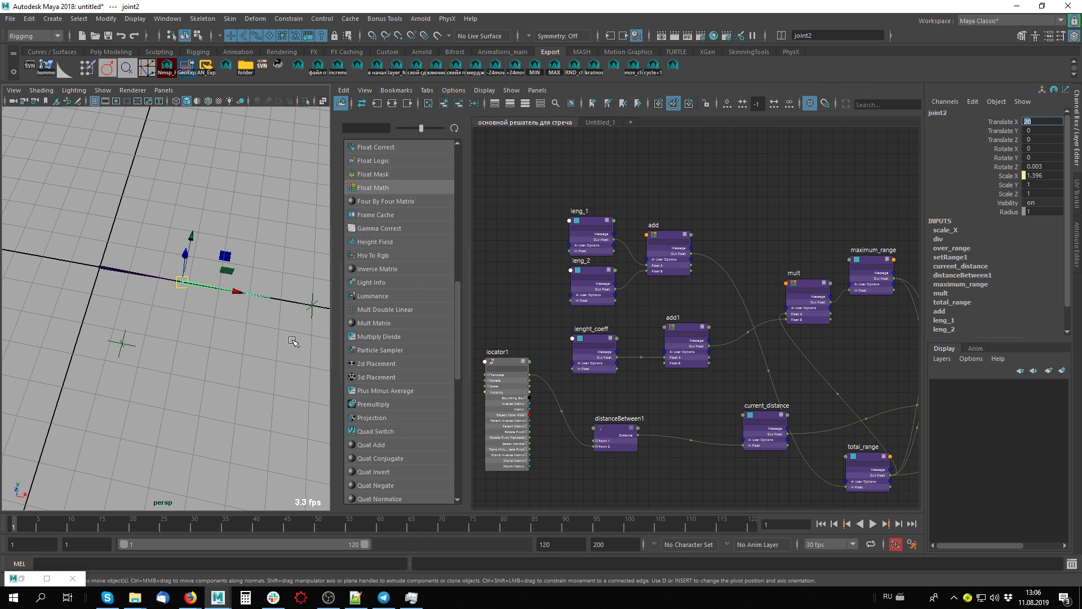
left_click(277, 300)
double_click(1048, 121)
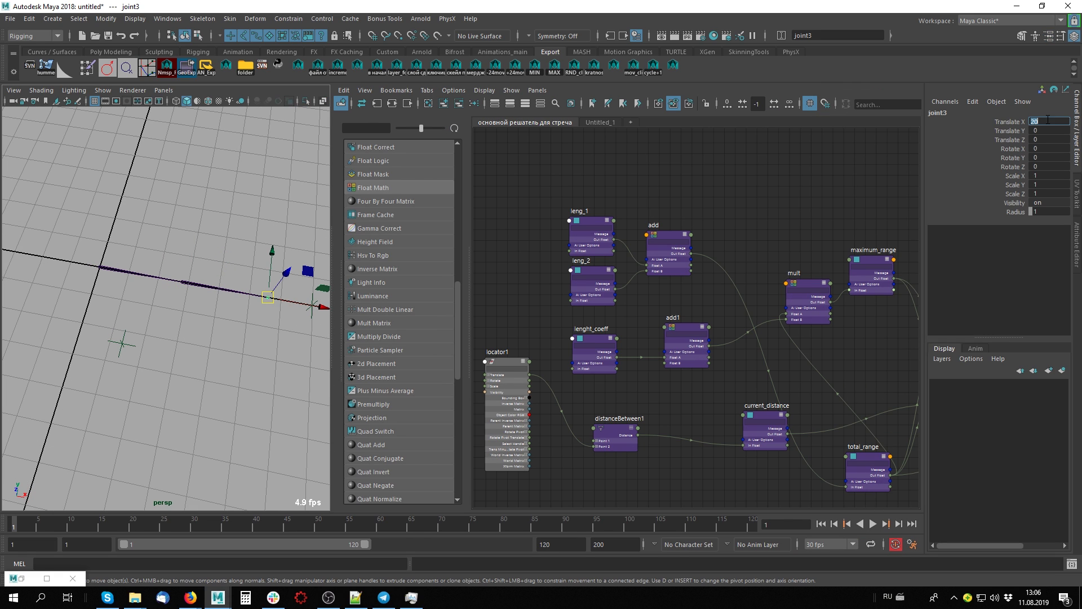
type("30")
key("Return")
left_click(207, 360)
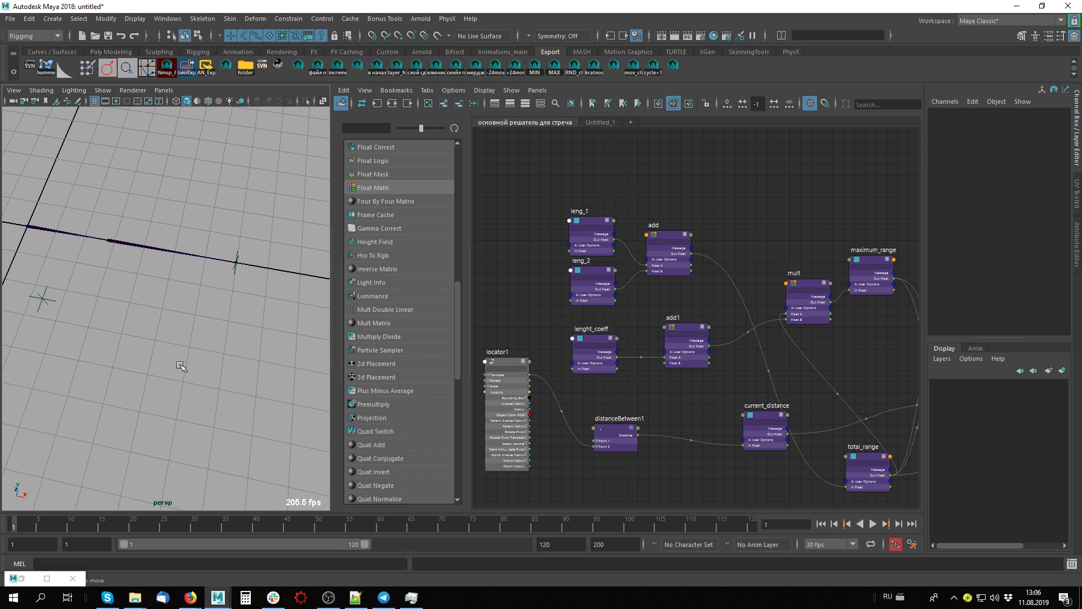
key("ctrl+a")
key("ctrl+a")
- Drag locator1 back and forth along X with the Move tool
left_click(234, 265)
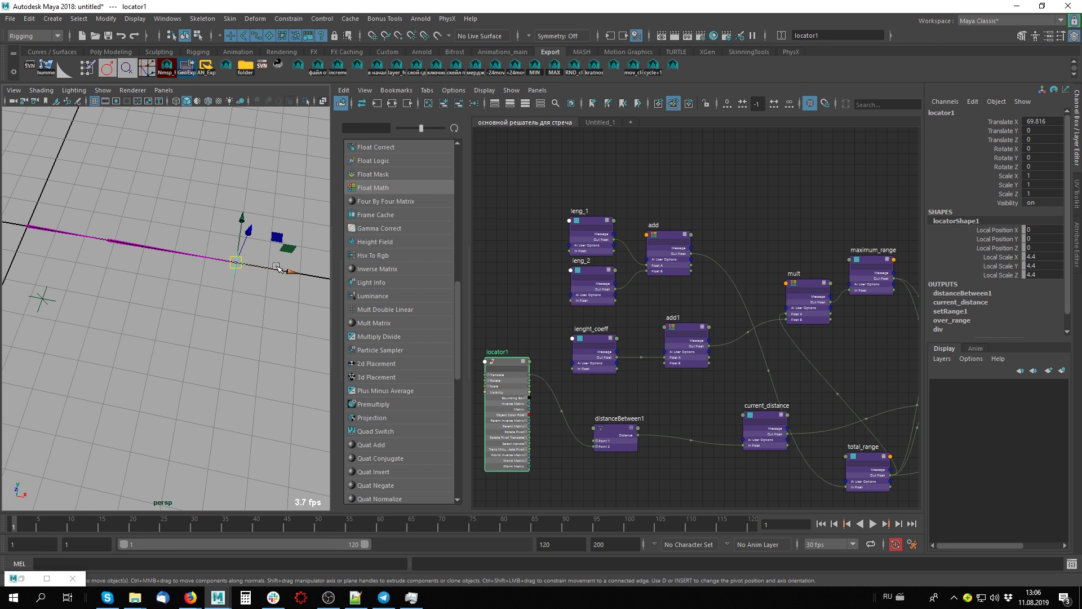
mouse_move(279, 264)
left_mouse_down()
mouse_move(157, 221)
mouse_move(389, 285)
left_mouse_up()
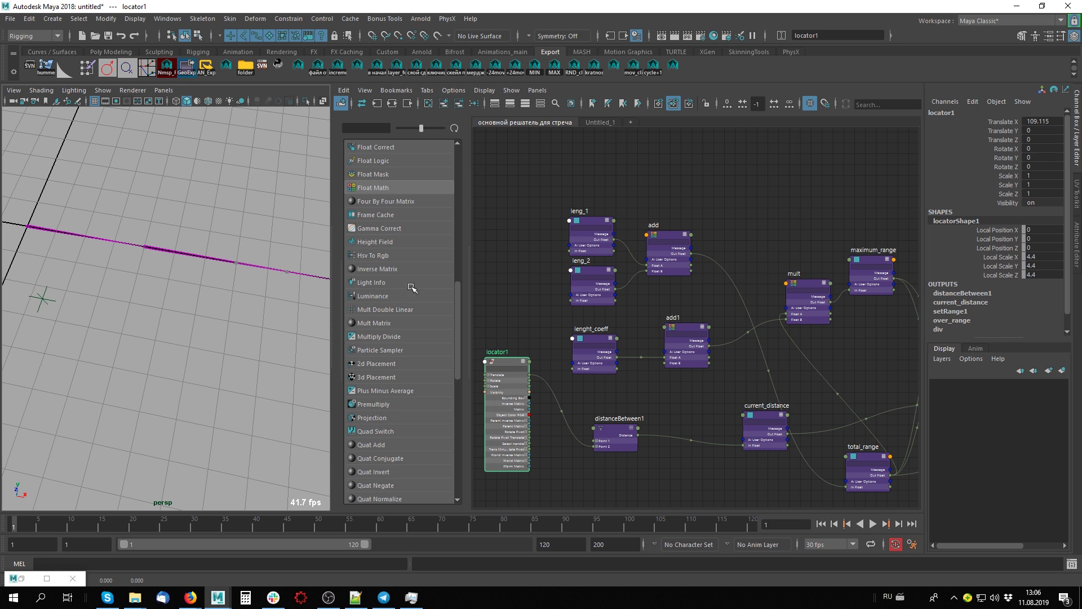
key("f")
left_click_drag(342, 365, 186, 333)
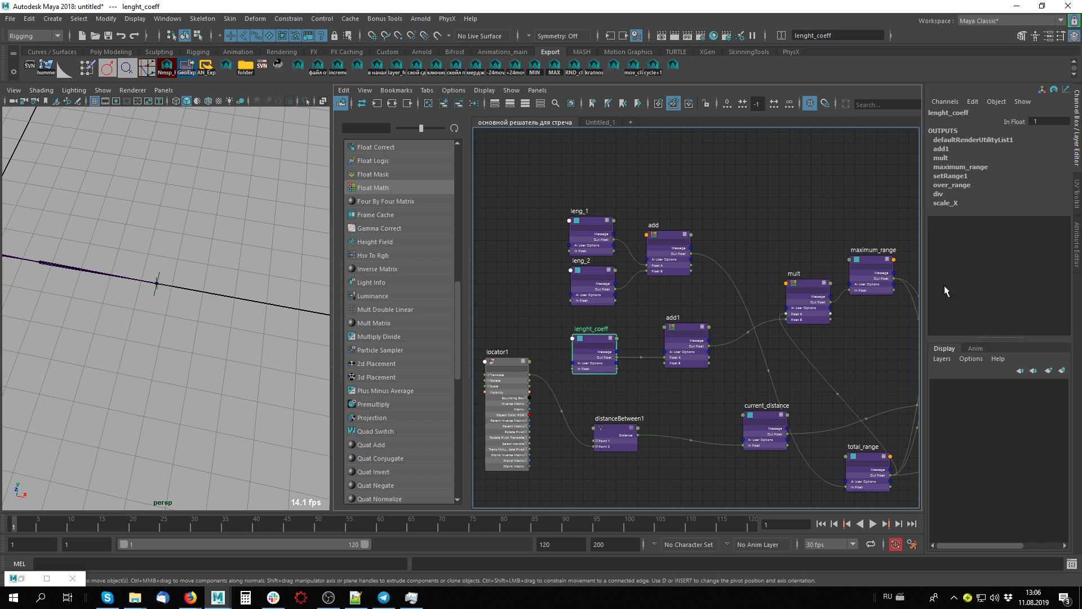
left_click(157, 284)
middle_click_drag(156, 346, 229, 309, "alt")
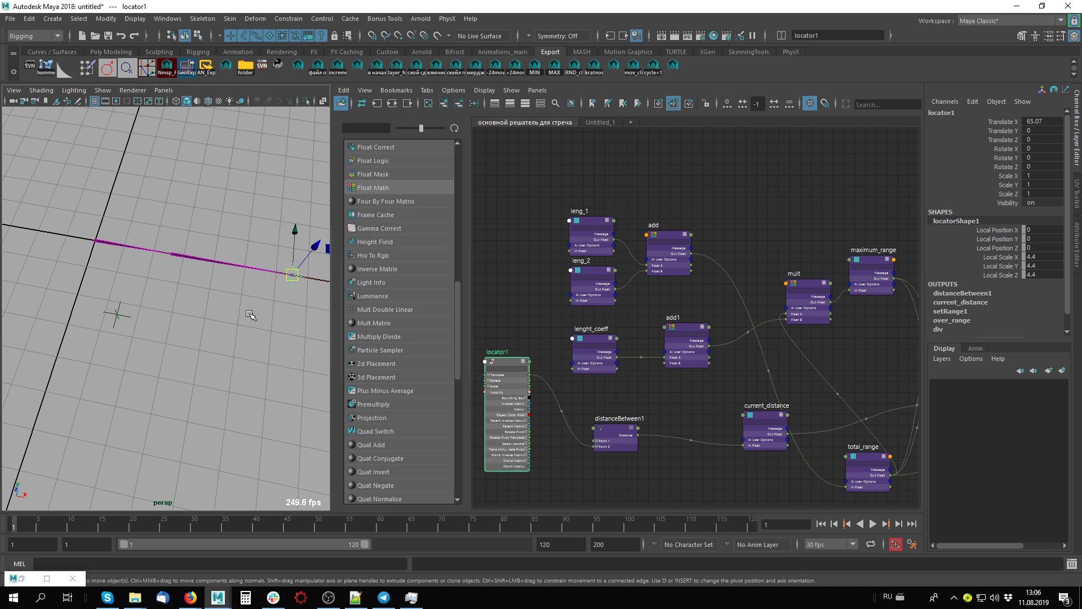
left_click_drag(193, 287, 149, 270)
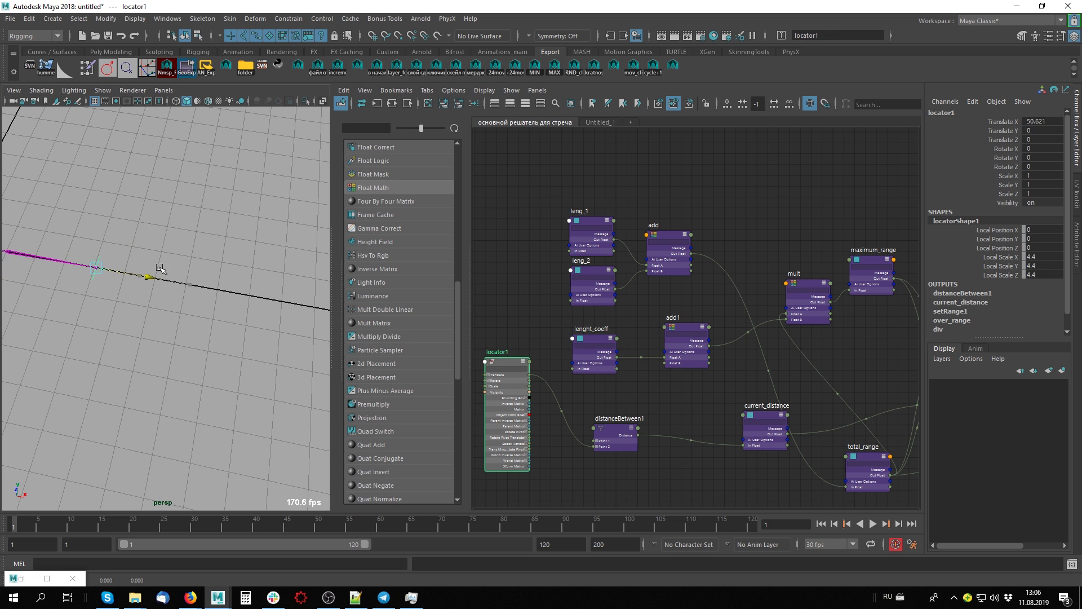
- Set locator1's Translate X to 50, then 100, then slide it back to 68.657
type("50")
key("Return")
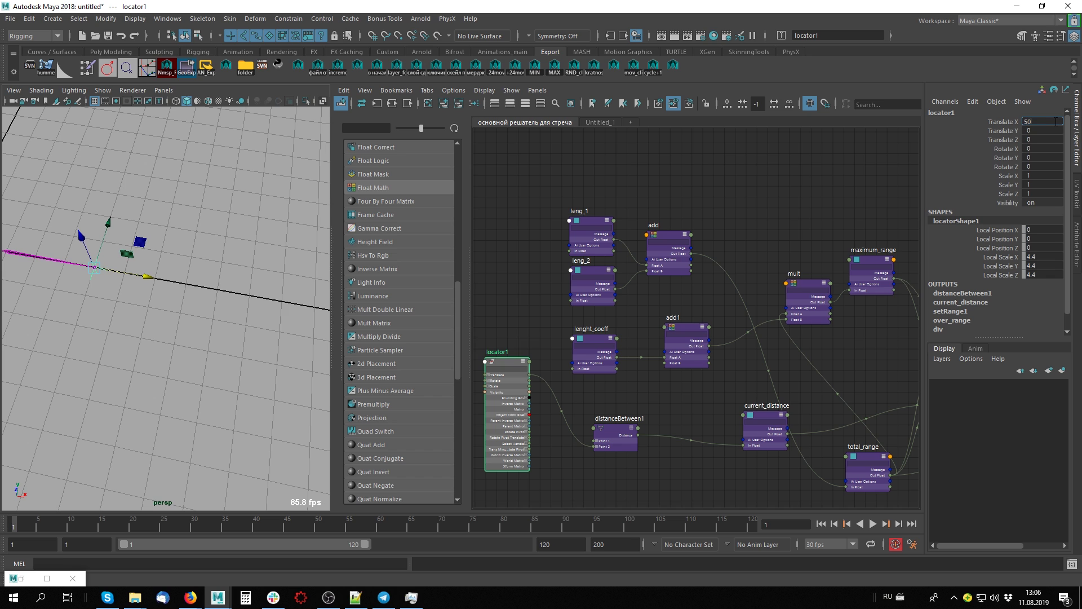
middle_click_drag(190, 287, 261, 292, "alt")
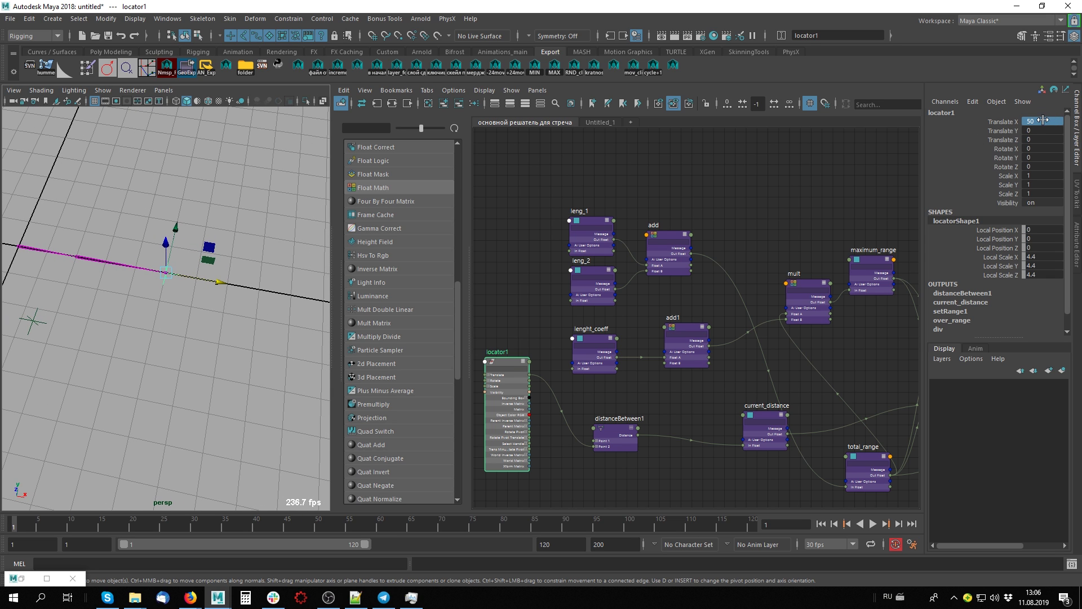
type("10")
key("Return")
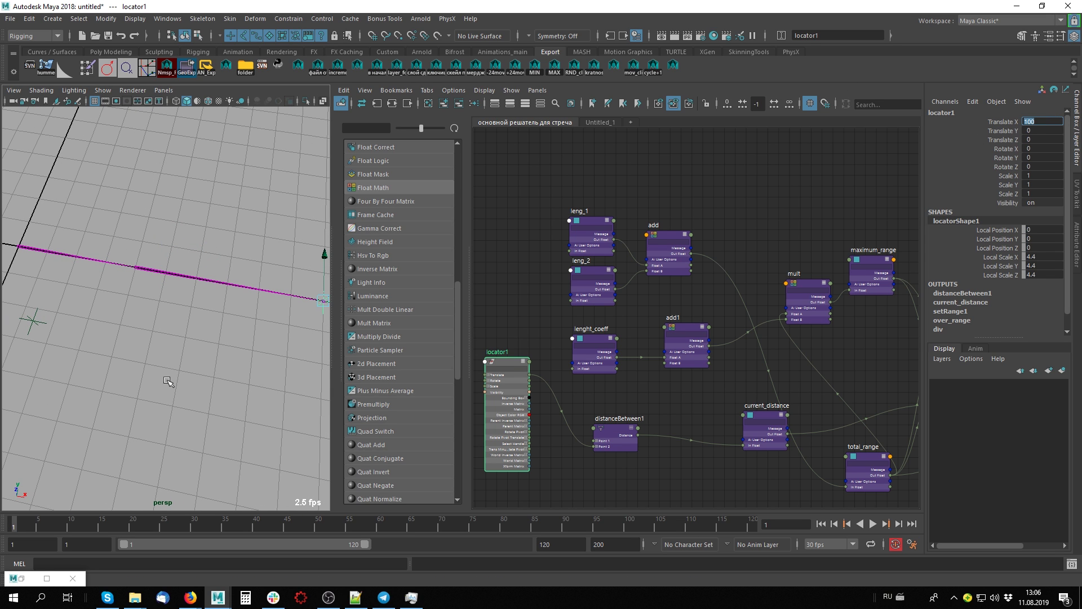
middle_click_drag(169, 294, 234, 313, "alt")
mouse_move(233, 310)
left_mouse_down()
mouse_move(195, 297)
mouse_move(168, 270)
mouse_move(192, 264)
left_mouse_up()
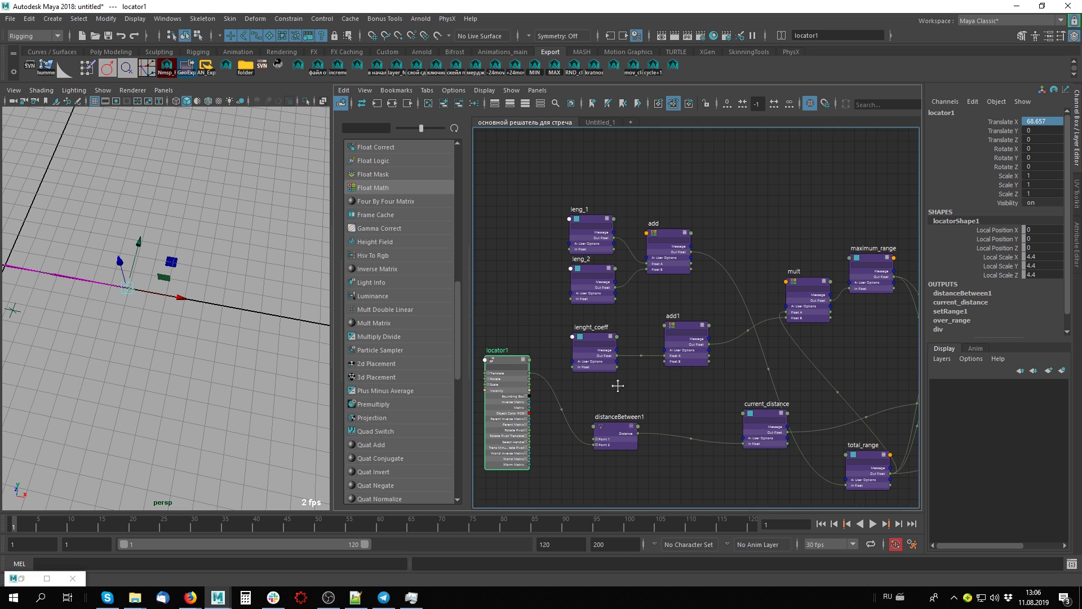
- Reposition the locator1 node within the stretch network graph
middle_click_drag(618, 382, 683, 345, "alt")
left_click_drag(580, 307, 568, 283)
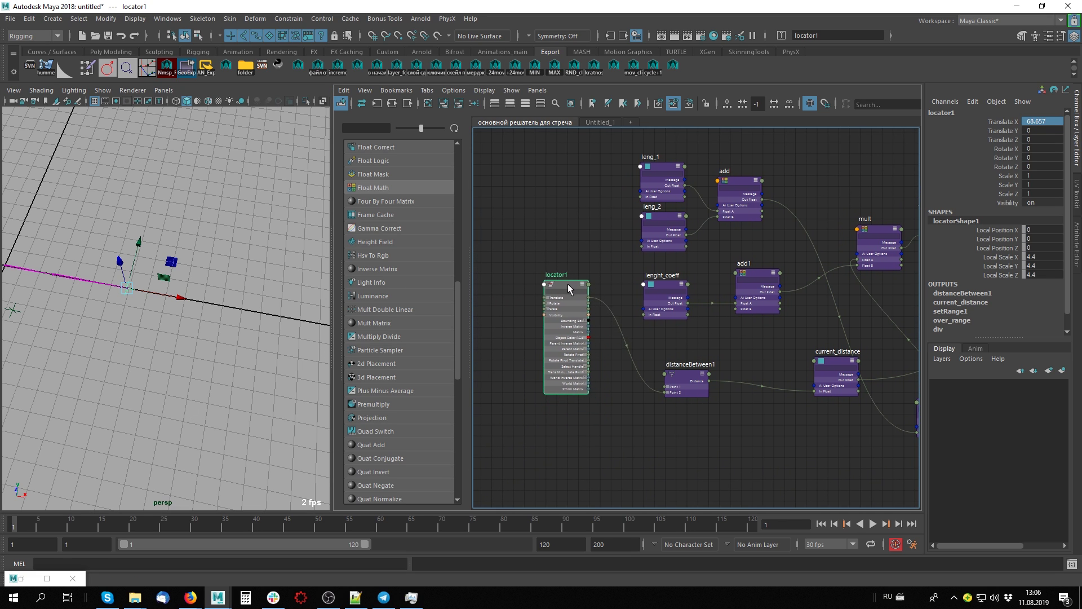
middle_click_drag(625, 338, 608, 306, "alt")
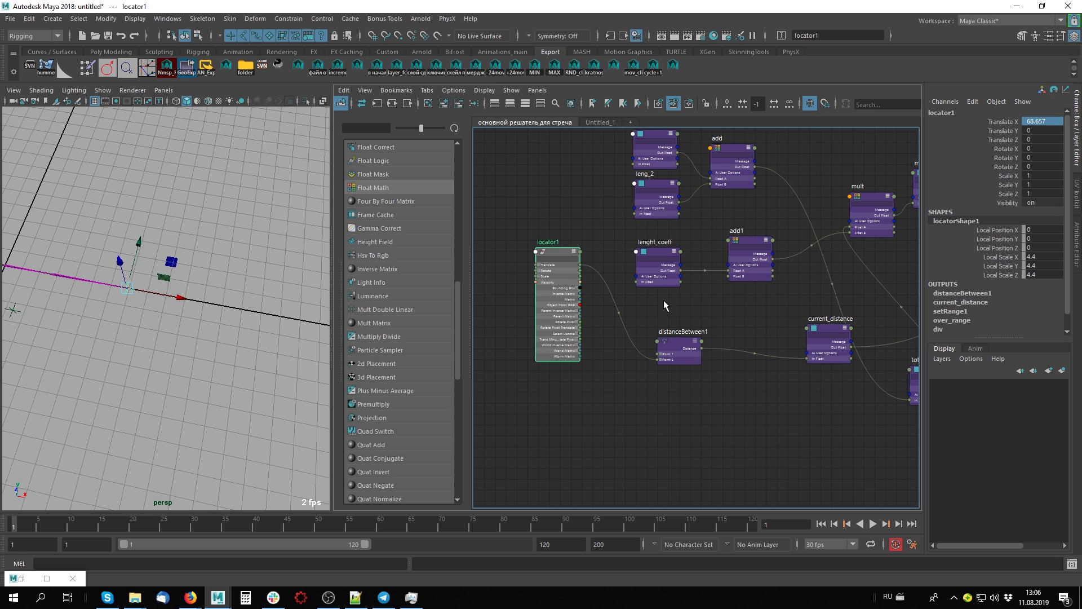
middle_click_drag(710, 185, 650, 235, "alt")
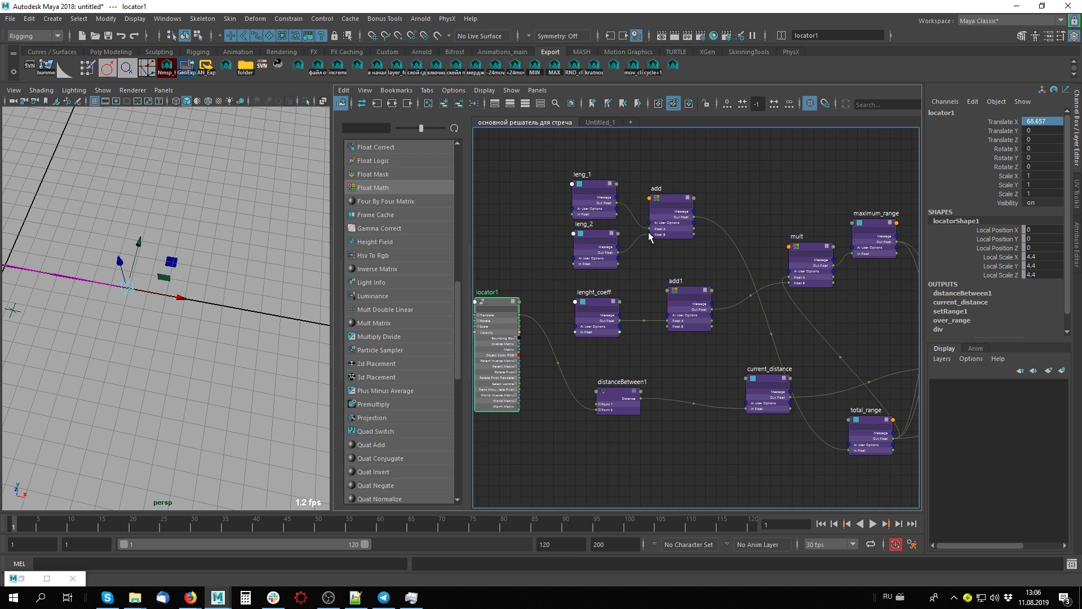
- Add the leng_1 and leng_2 nodes to the Untitled_1 graph
left_click(601, 186)
left_click(592, 236, "shift")
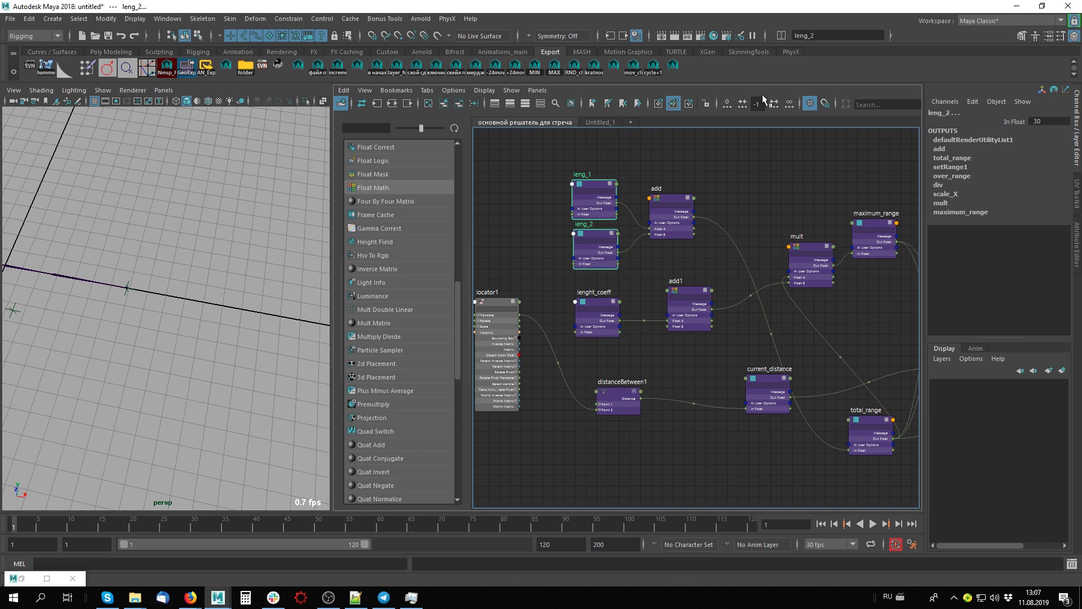
left_click(587, 248, "shift")
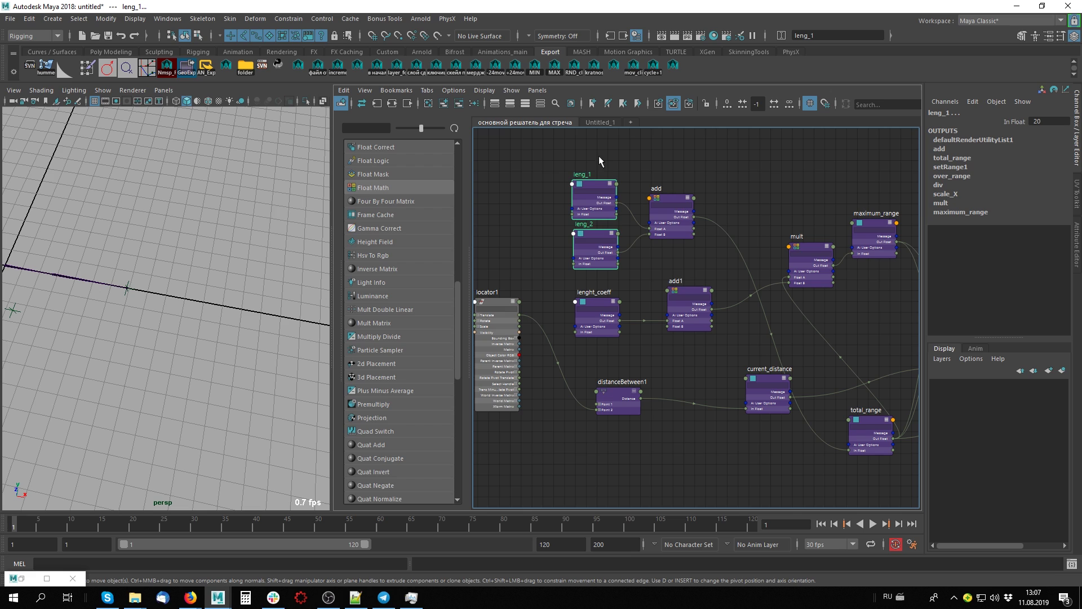
left_click(601, 123)
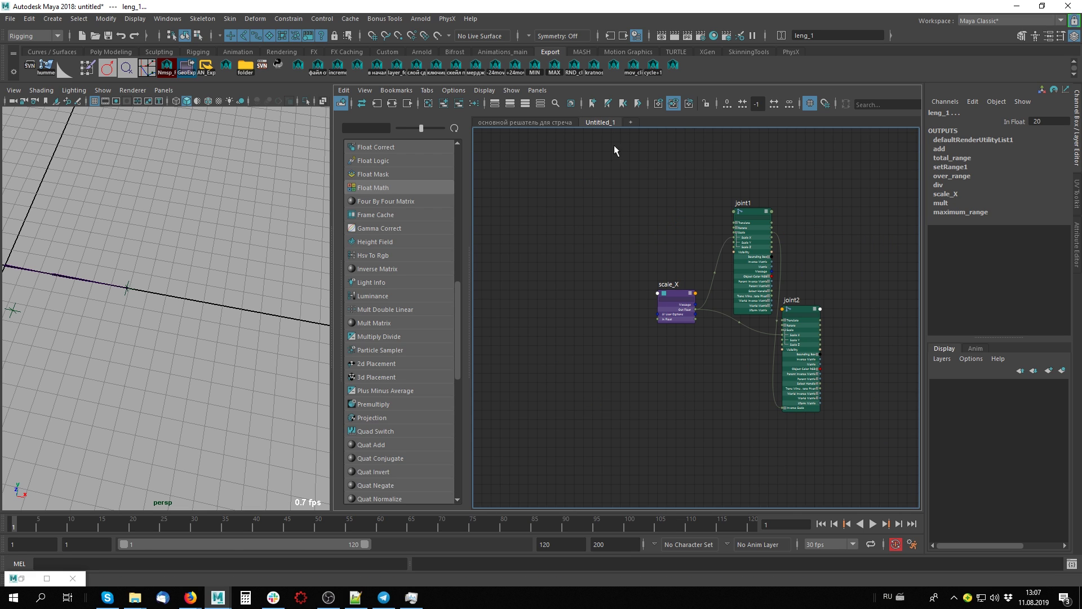
left_click(445, 102)
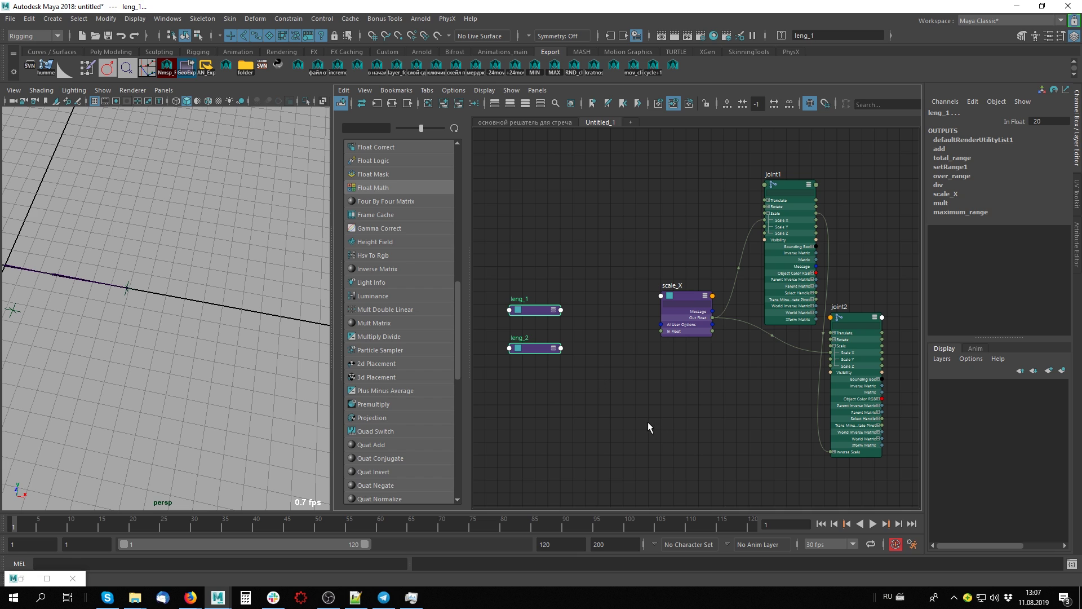
- Arrange leng_1 and leng_2 with all attributes shown, and expand joint1's Translate
left_click_drag(550, 303, 593, 300)
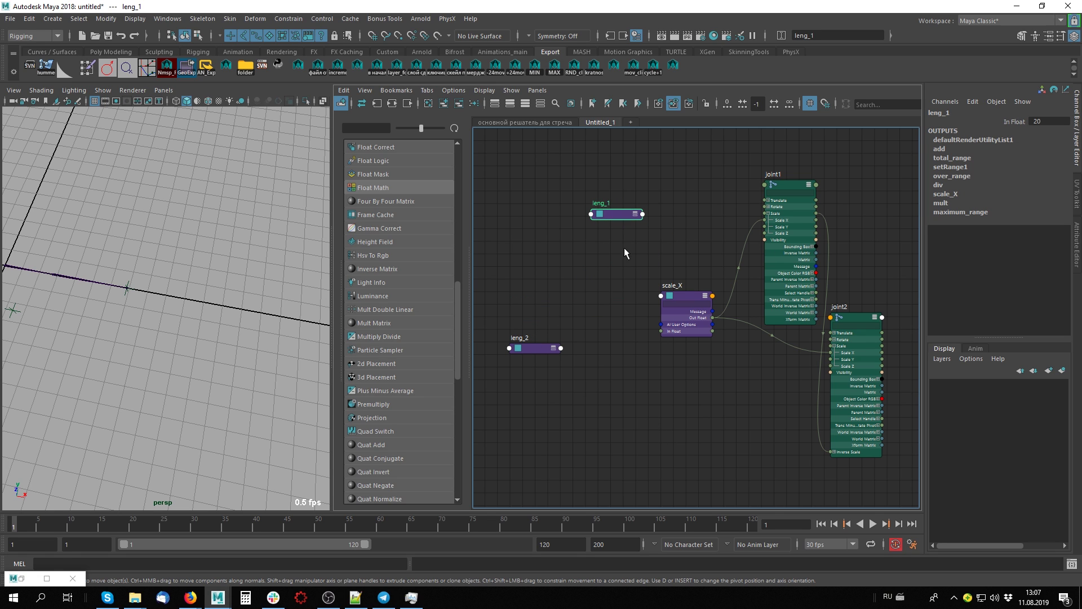
key("3")
left_click(539, 349)
key("3")
left_click_drag(541, 350, 613, 366)
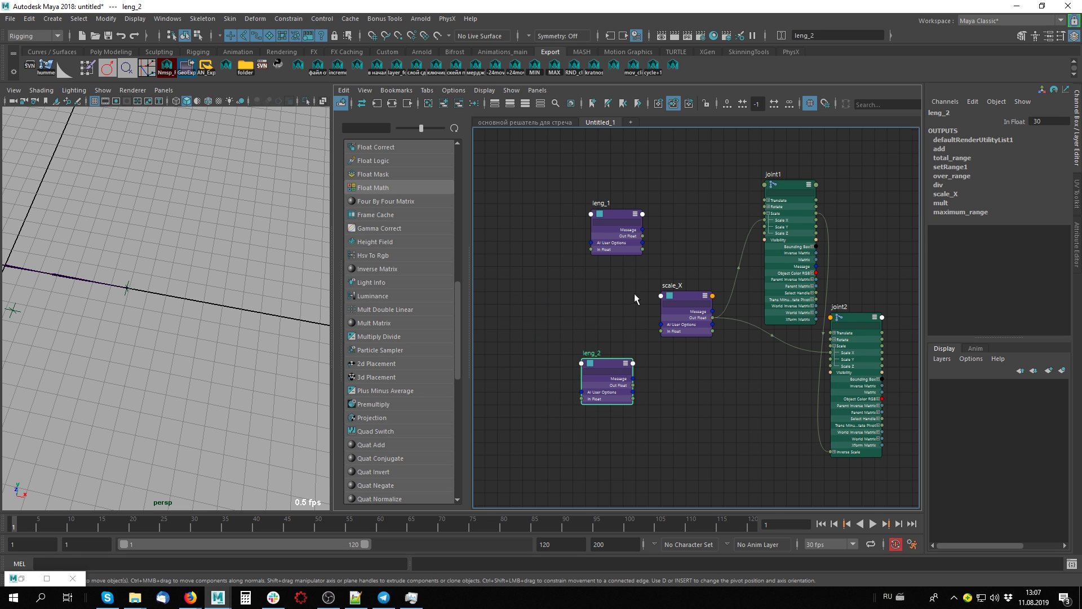
scroll(717, 223, "up", 3)
left_click(837, 147)
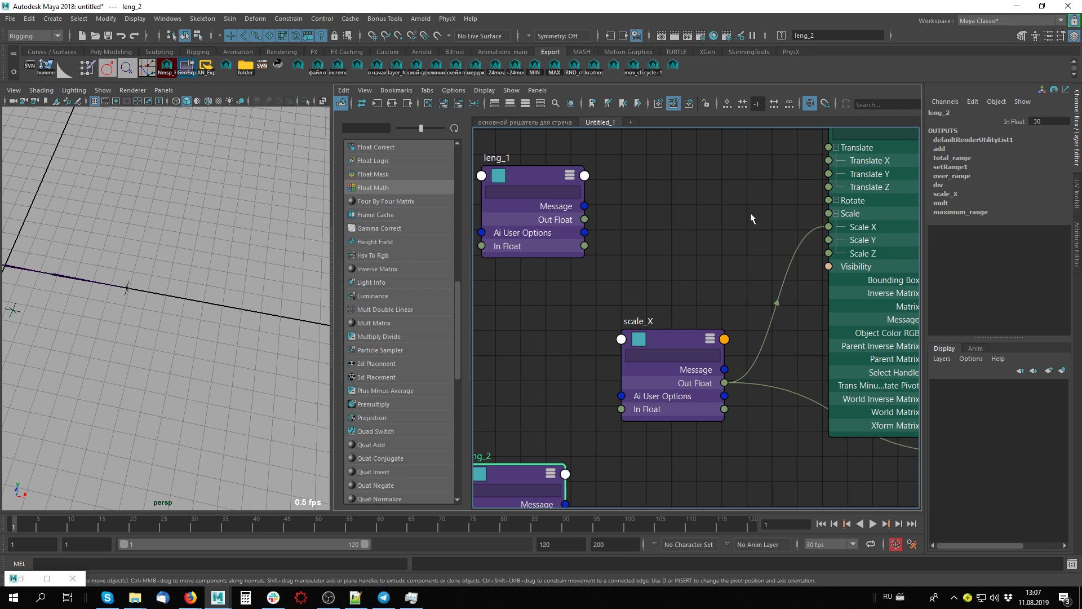
- Wire leng_1 Out Float to joint1 Translate X and joint2 Translate X
left_click_drag(584, 219, 834, 160)
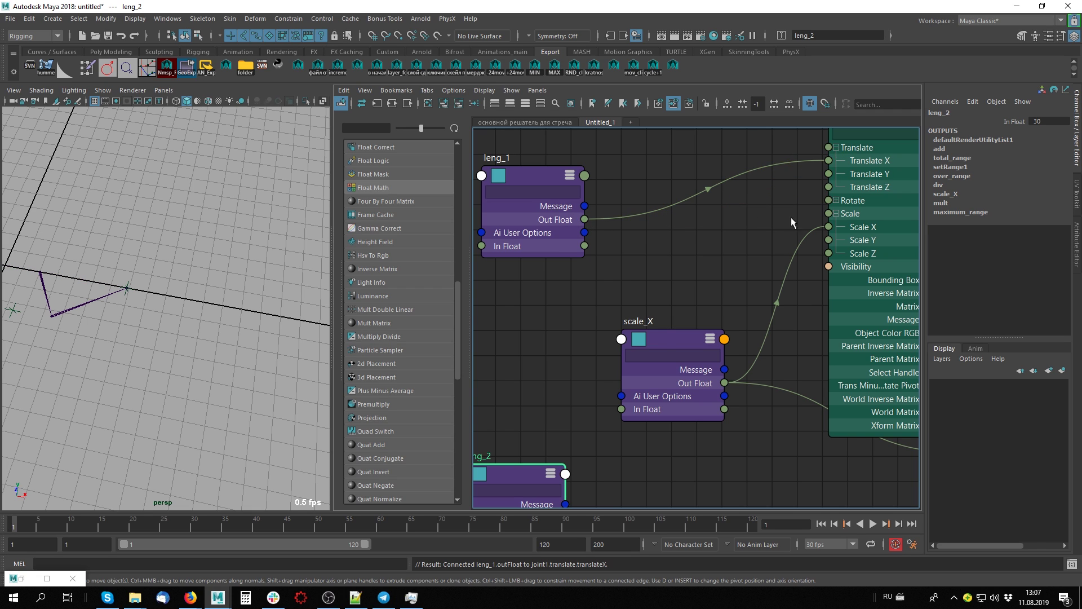
scroll(739, 278, "down", 2)
middle_click_drag(739, 277, 701, 196)
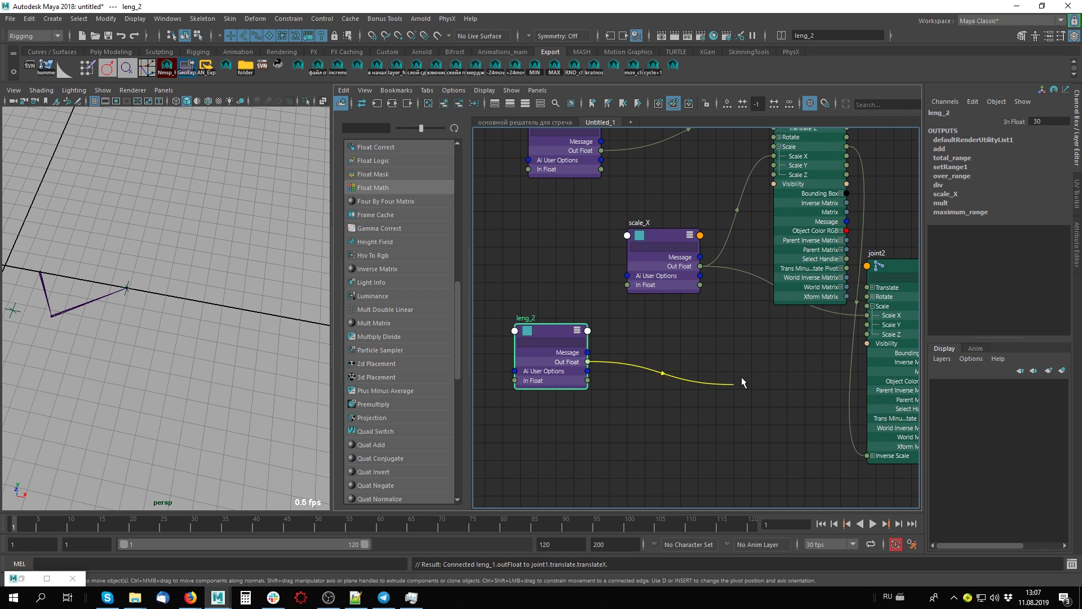
mouse_move(587, 363)
left_mouse_down()
mouse_move(890, 294)
mouse_move(868, 322)
left_mouse_up()
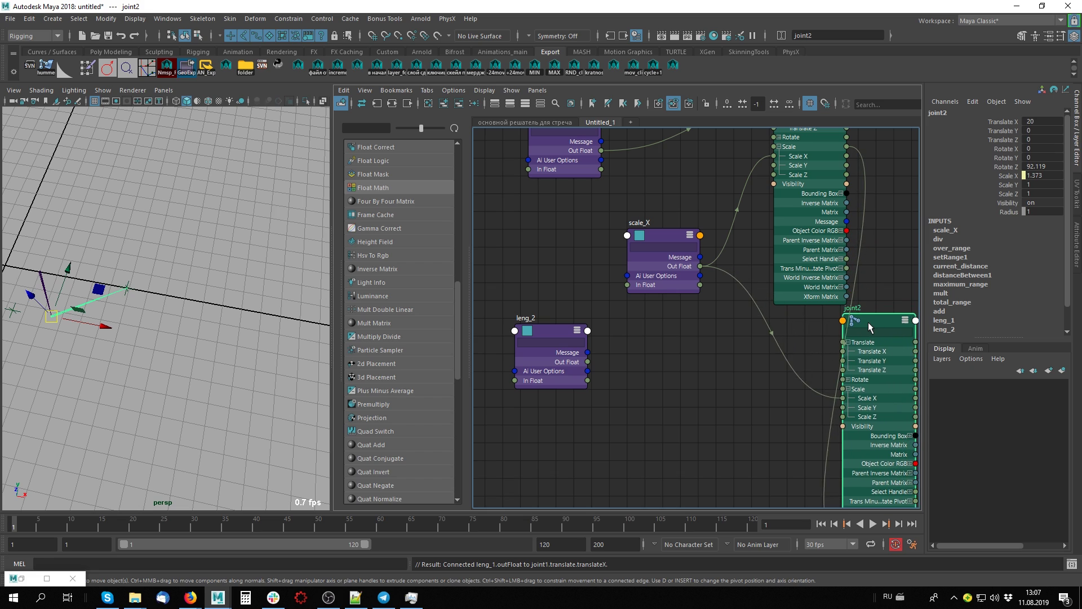
left_click_drag(587, 362, 840, 354)
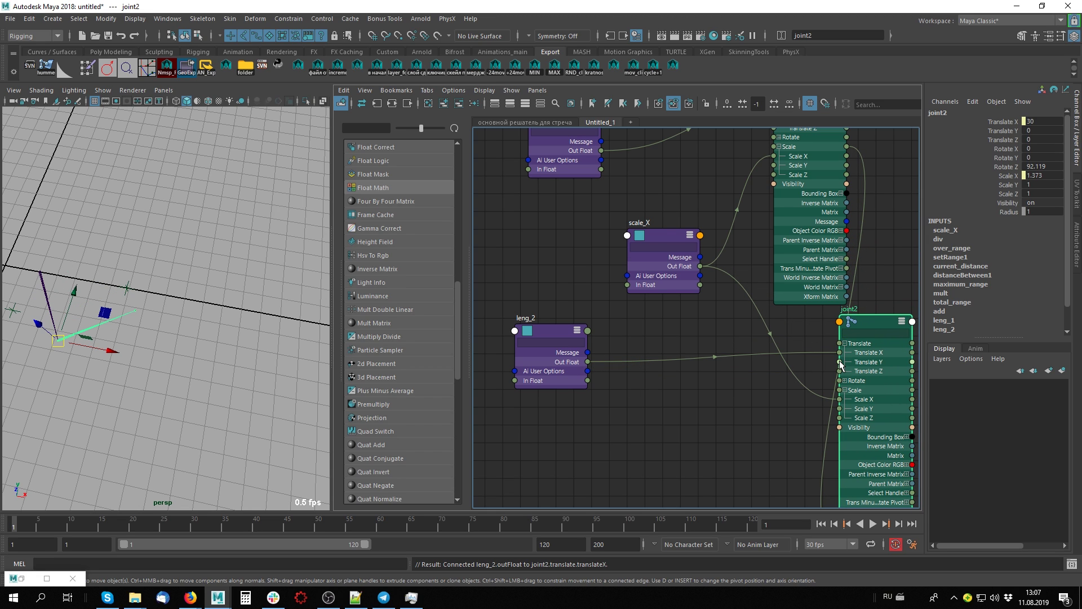
middle_click_drag(840, 363, 696, 476)
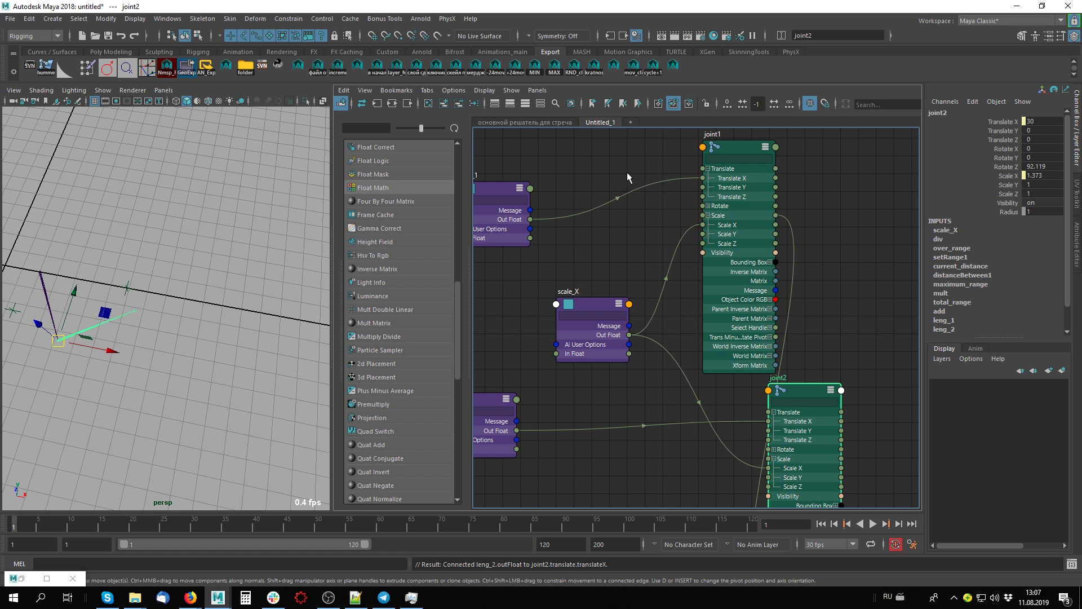
left_click(538, 218)
left_click_drag(530, 219, 768, 421)
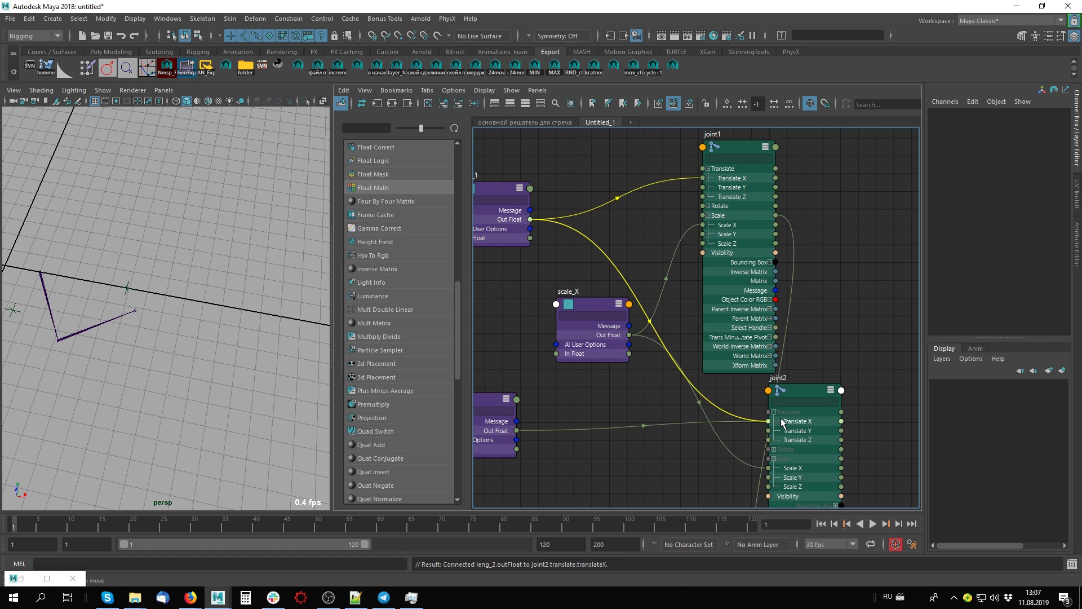
- Delete the leng_1 to joint1 link and set joint1's Translate X to 0
left_click(643, 179)
key("Delete")
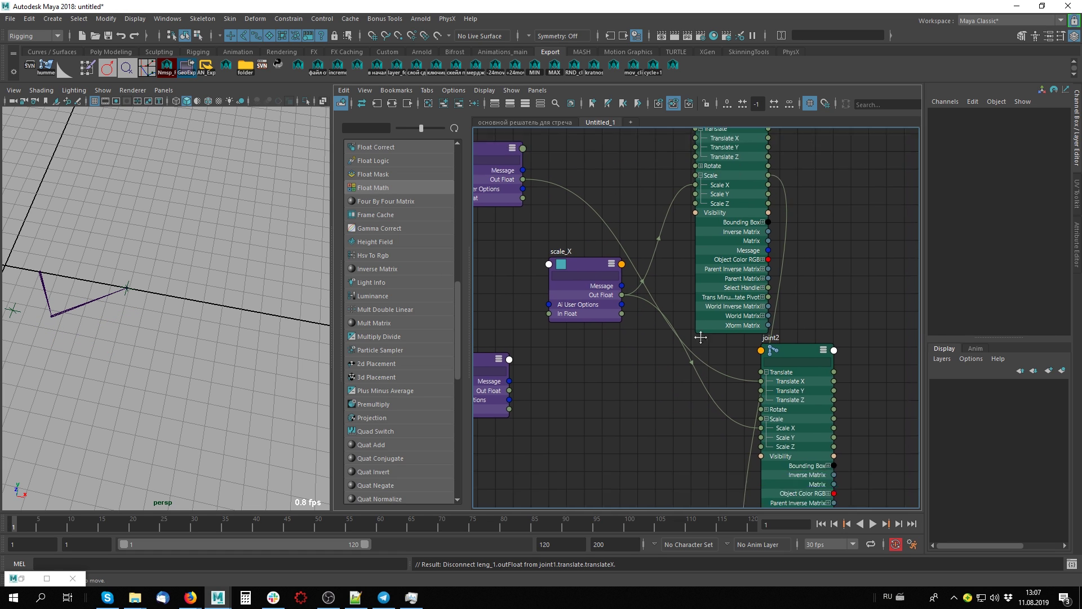
scroll(705, 376, "down", 2)
key("3")
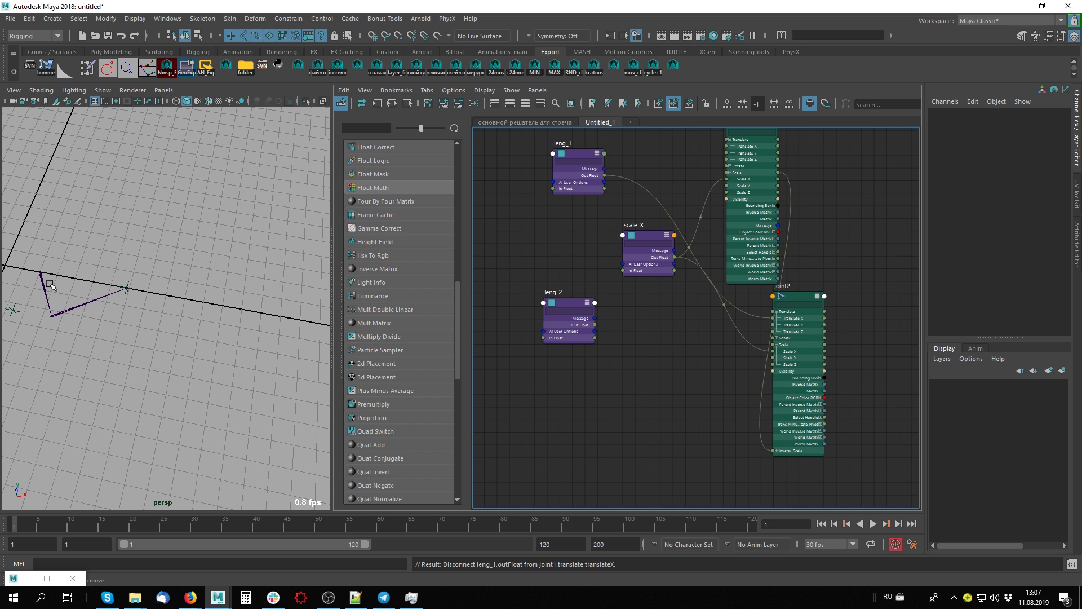
left_click(753, 237)
left_click(1029, 125)
type("0")
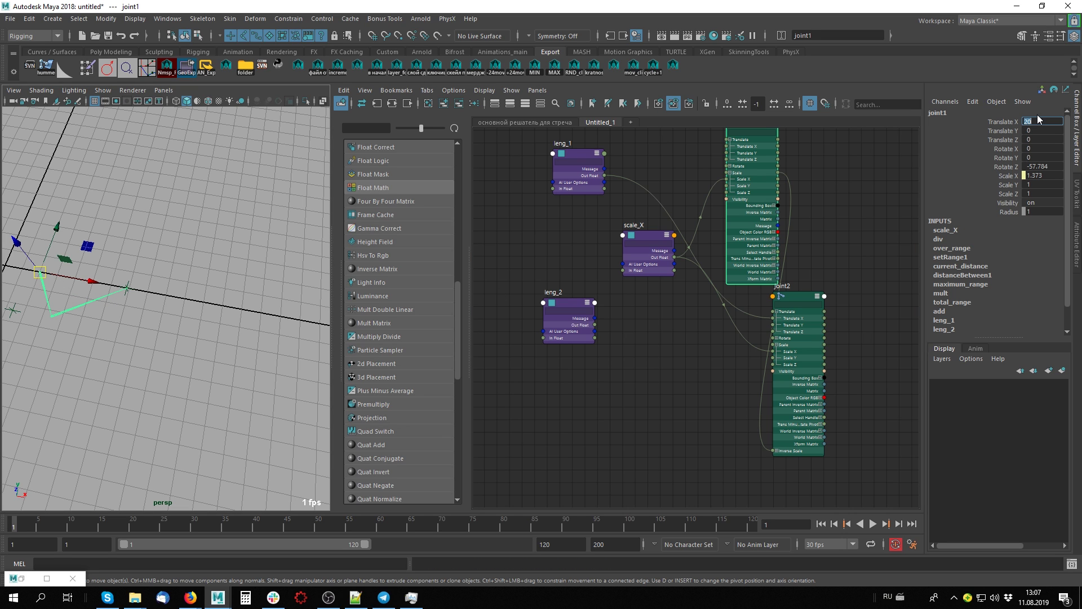
key("Return")
- Select joint2 and step down the hierarchy to joint3
middle_click_drag(783, 299, 689, 241)
left_click(689, 241, "shift")
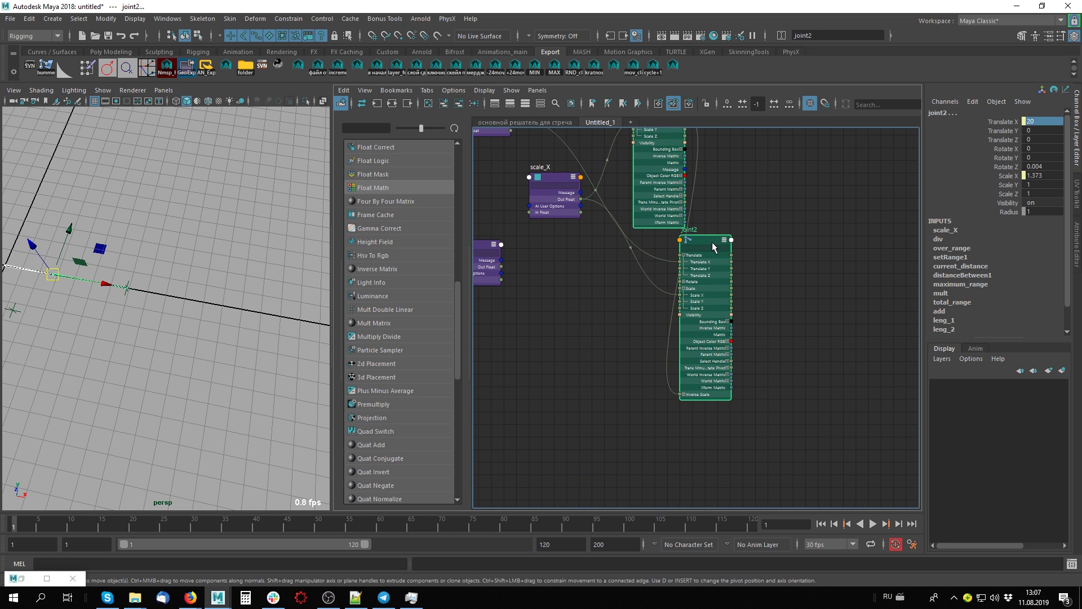
left_click(847, 226)
left_click(702, 243)
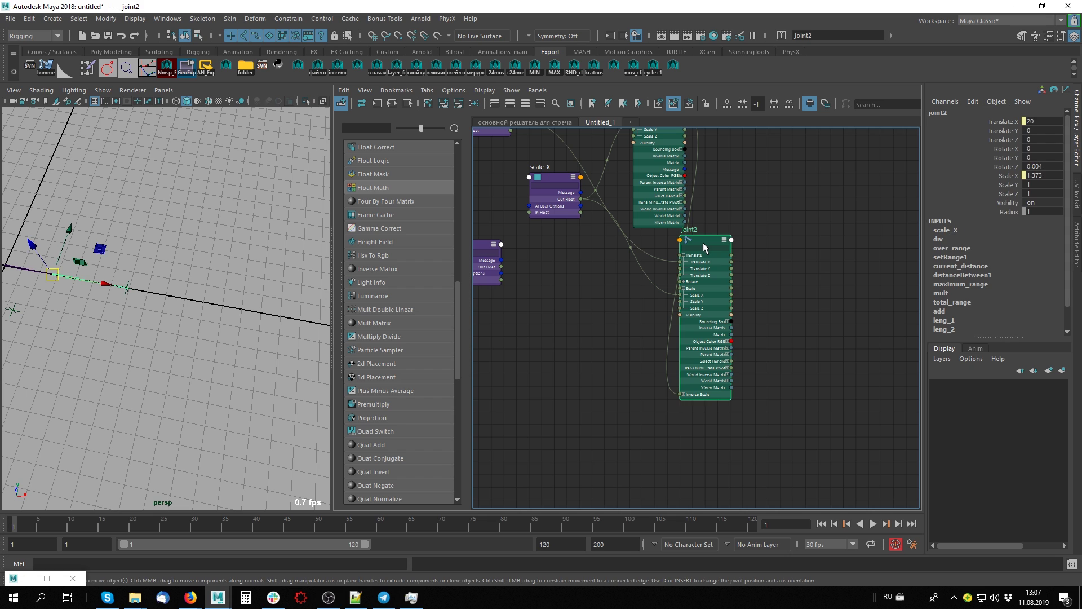
key("shift+d")
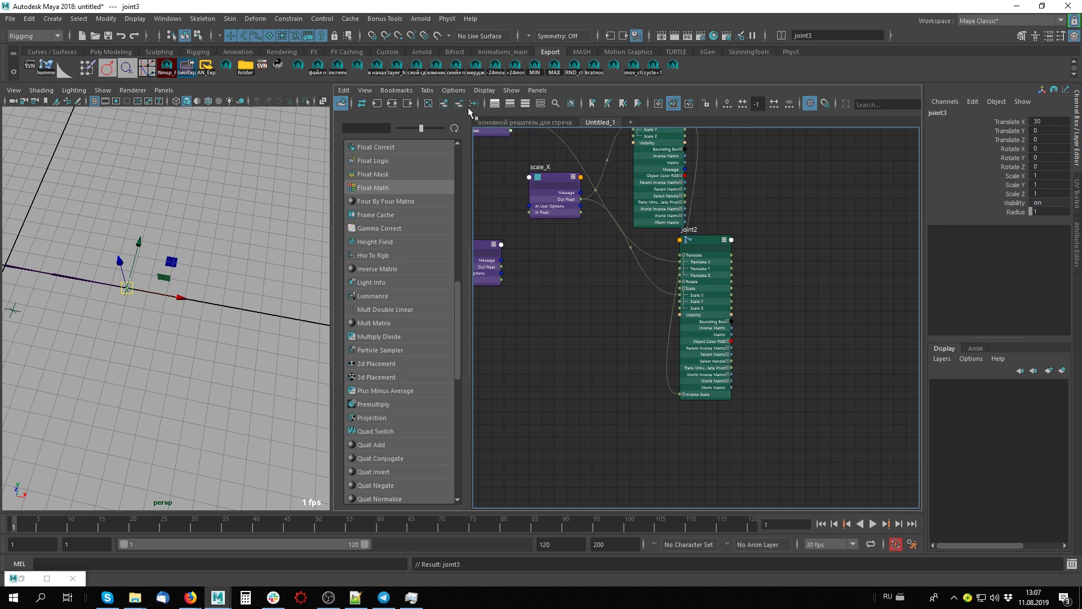
- Add joint3 to the graph, expand it, and place leng_2 below leng_1
left_click(445, 102)
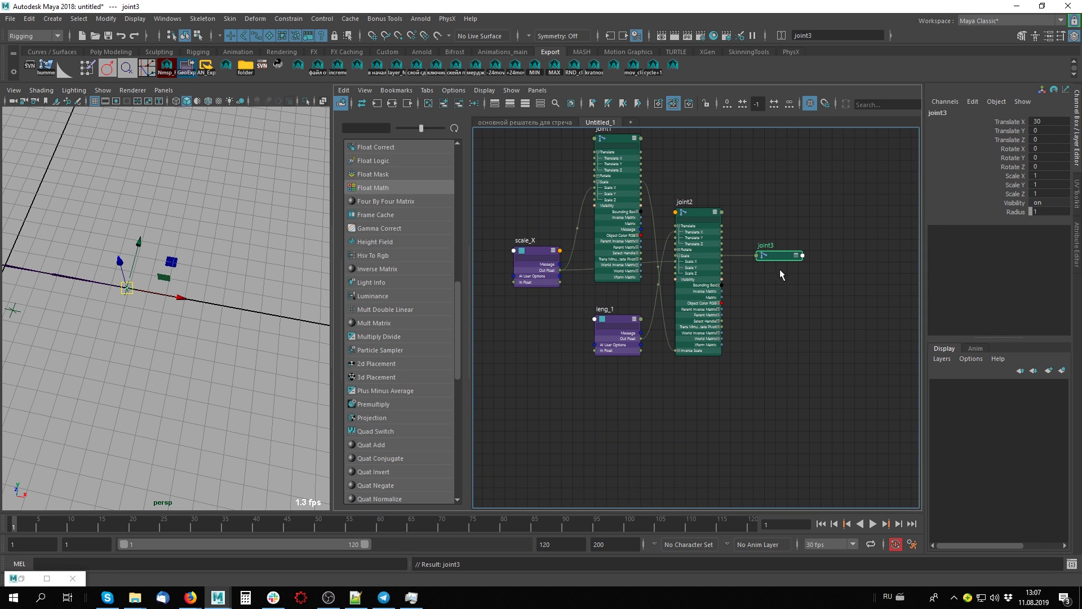
left_click_drag(774, 342, 774, 431)
key("3")
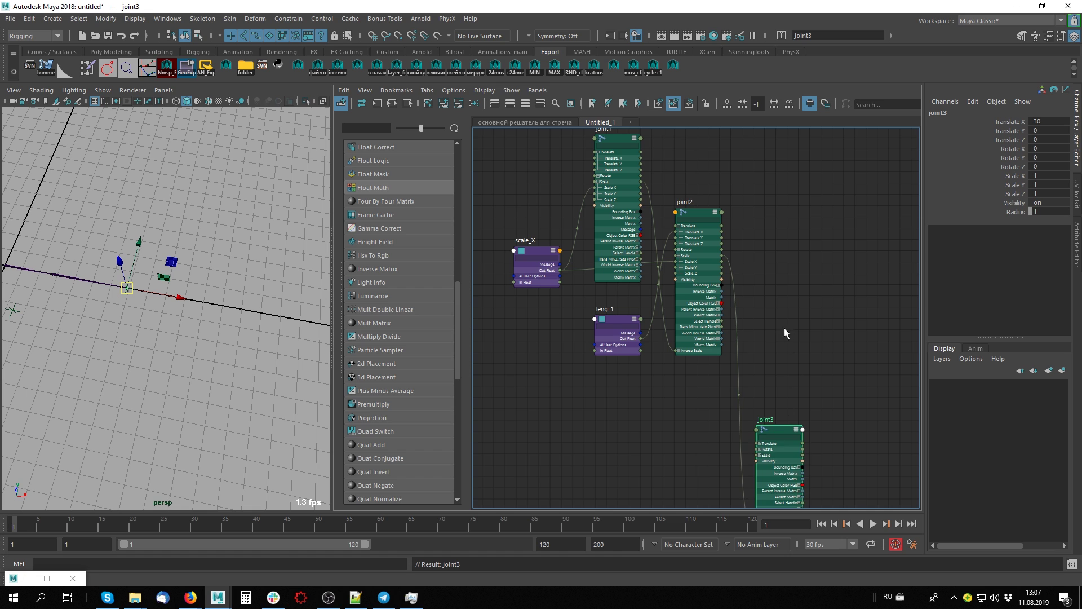
middle_click_drag(782, 329, 865, 309)
left_click_drag(545, 175, 753, 431)
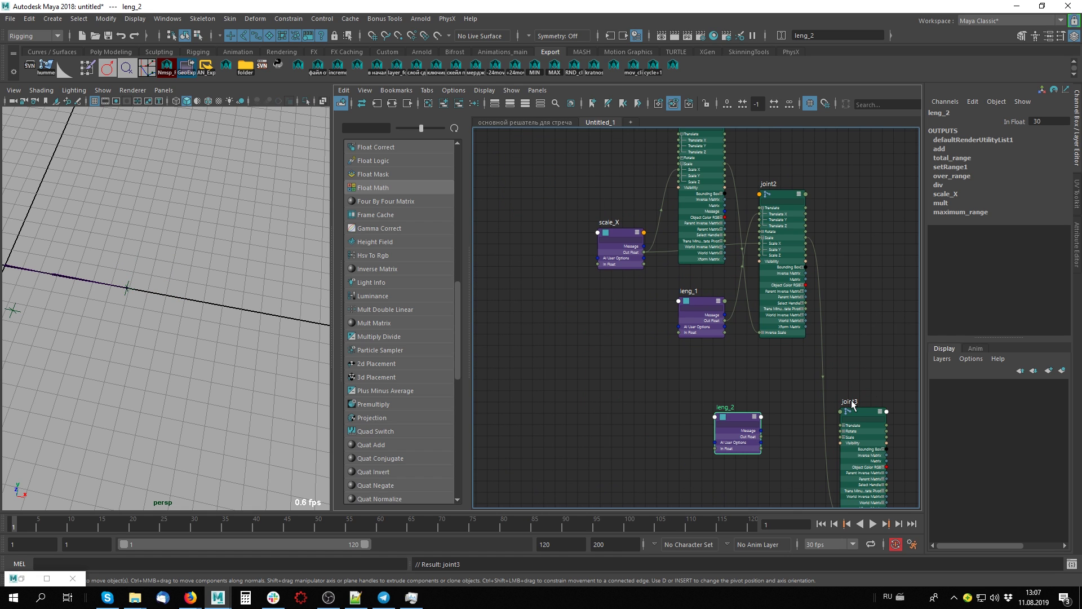
middle_click_drag(862, 358, 778, 243)
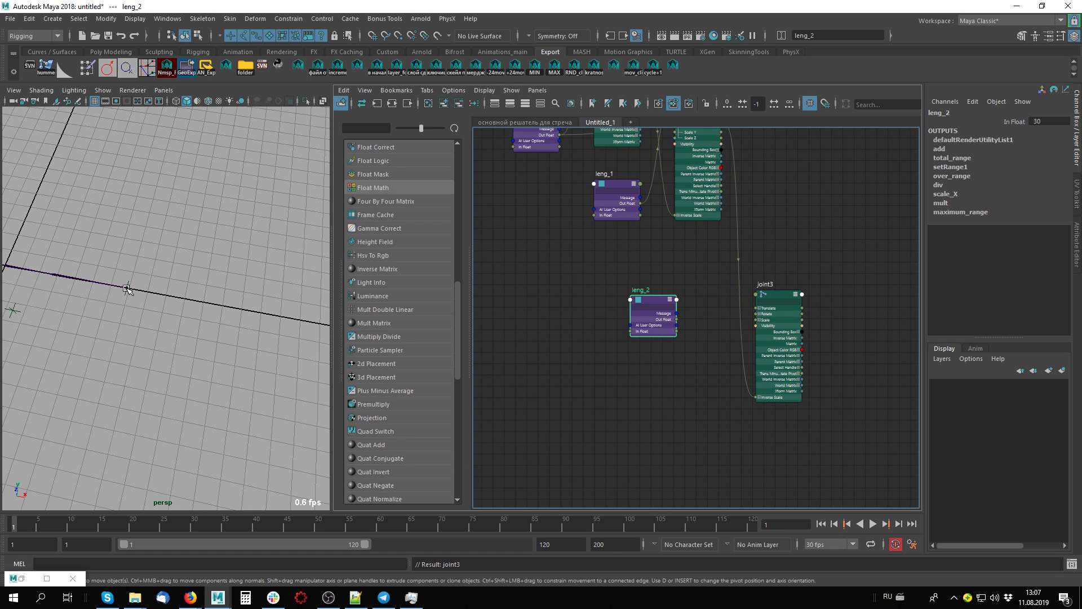
scroll(655, 326, "up", 2)
- Wire leng_2 into joint3's Translate, then delete the wrong Message connection
left_click_drag(797, 302, 685, 310)
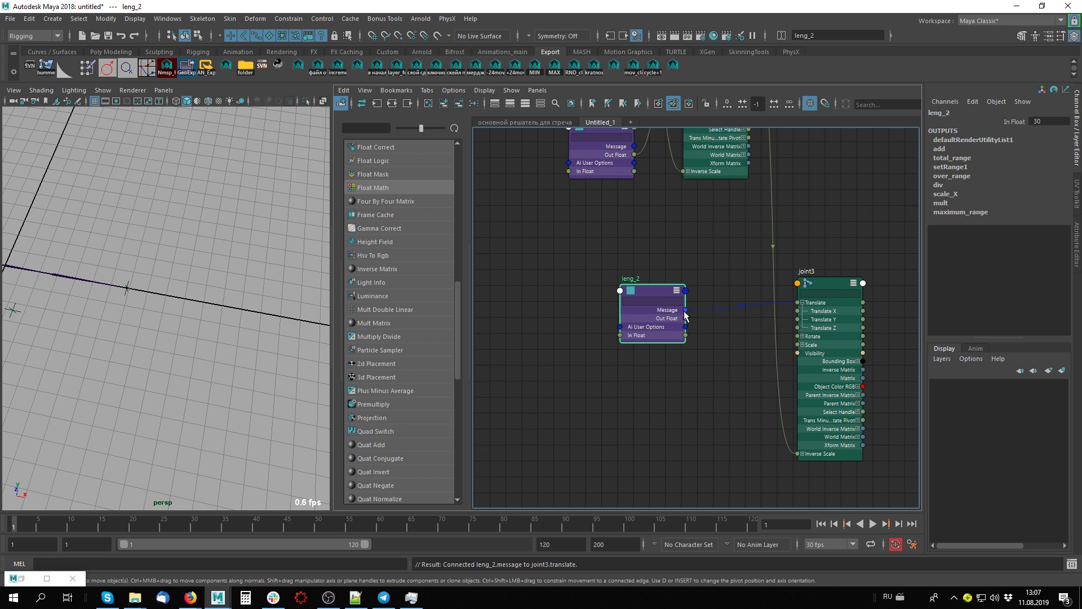
left_click(710, 330)
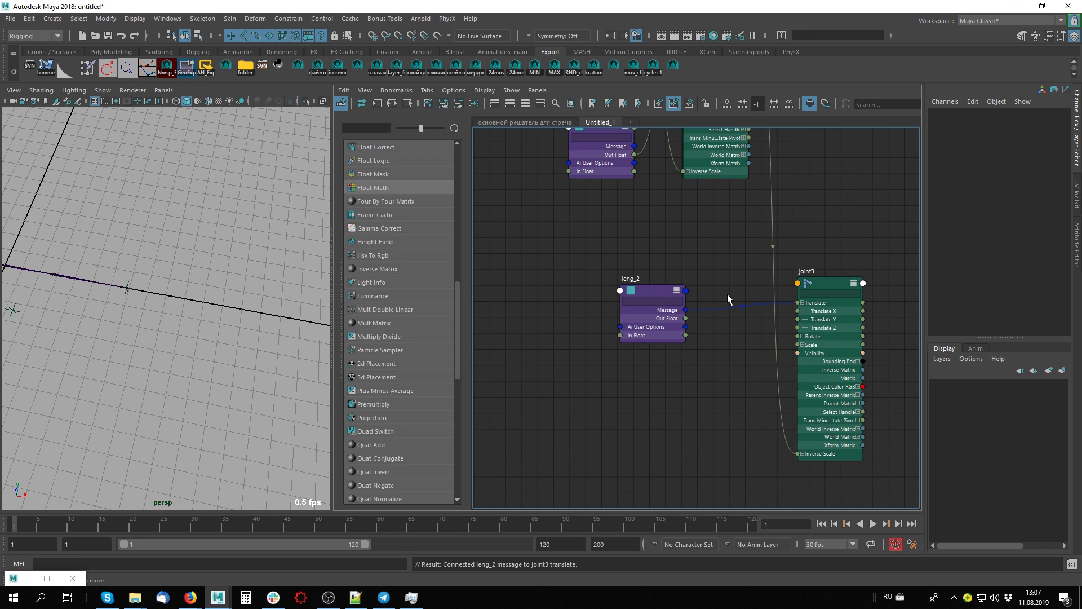
left_click(724, 306)
key("Delete")
- Connect leng_2 Out Float to joint3 Translate X and test by sliding locator1
left_click_drag(685, 318, 798, 311)
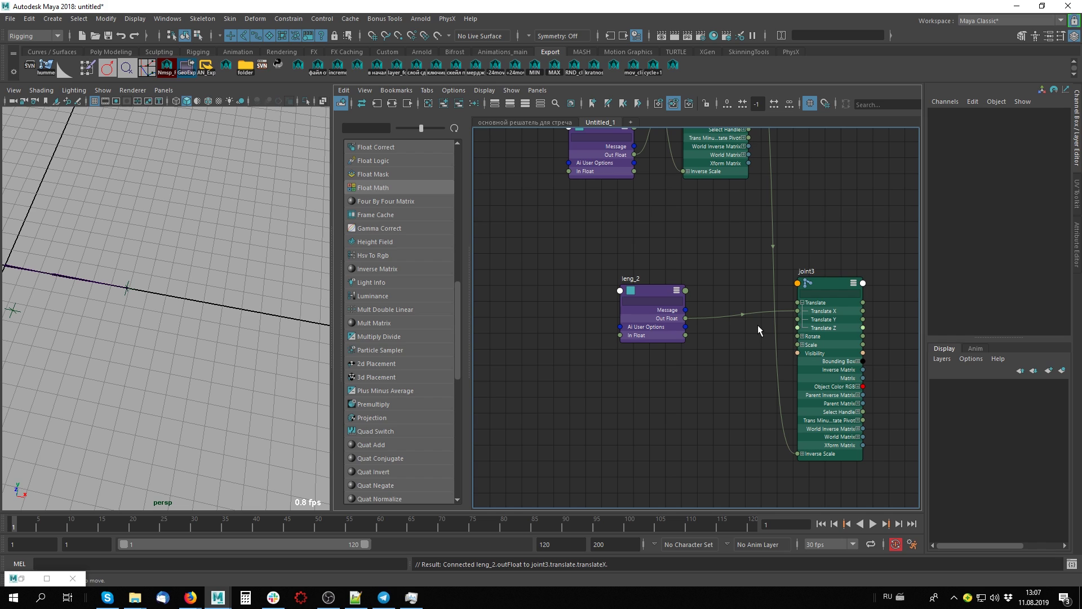
left_click(127, 287)
left_click_drag(182, 297, 247, 314)
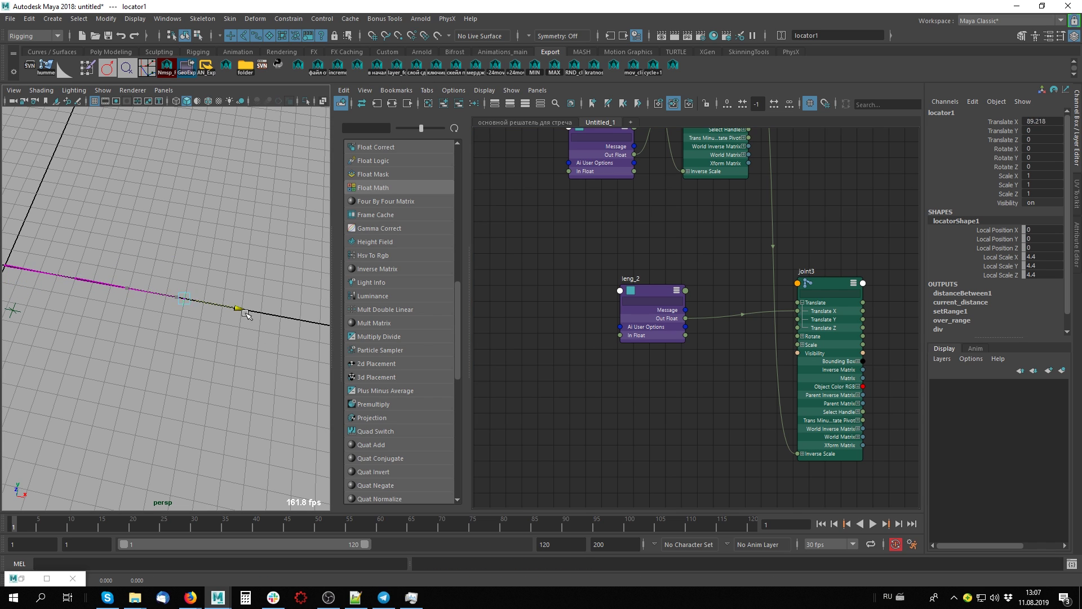
middle_click_drag(512, 265, 599, 303, "alt")
- Edit leng_2's In Float value while moving locator1 to compare results
left_click(739, 338)
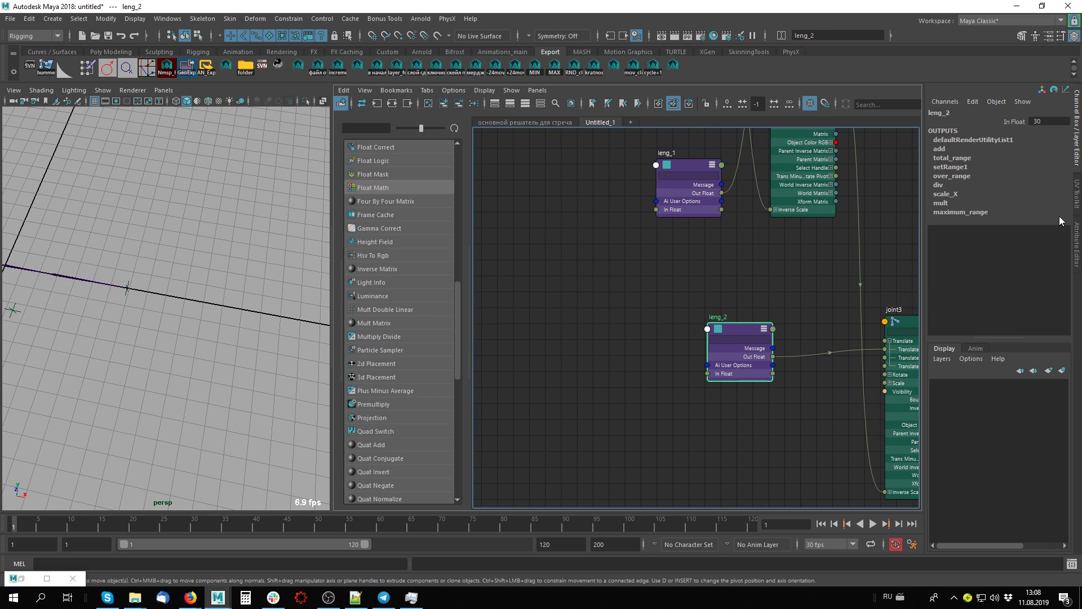
left_click(1060, 121)
type("20")
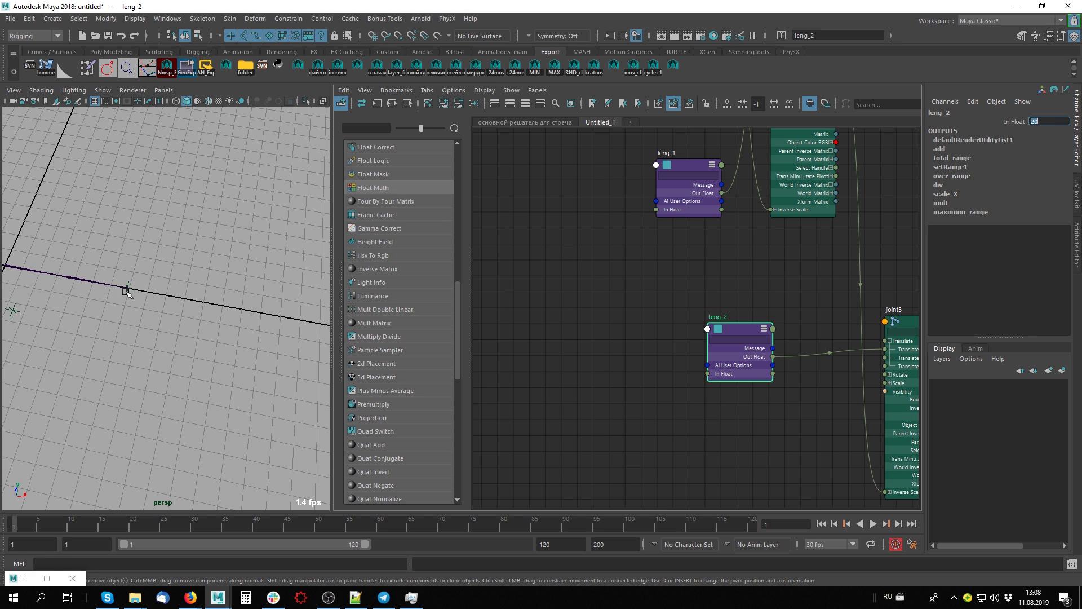
left_click(127, 292)
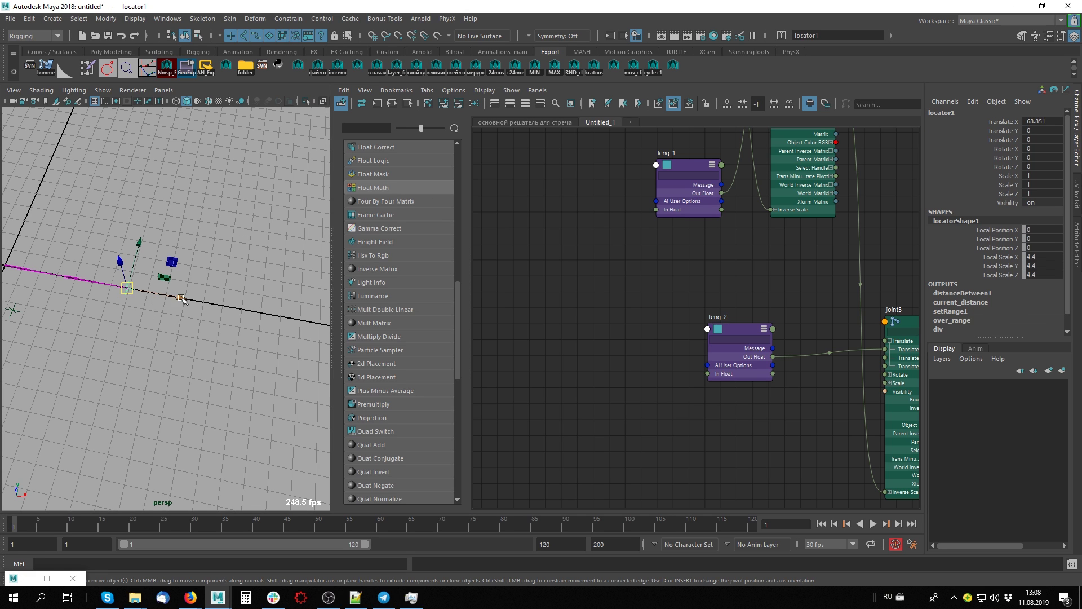
mouse_move(181, 299)
left_mouse_down()
mouse_move(133, 272)
mouse_move(292, 317)
mouse_move(80, 261)
mouse_move(201, 293)
mouse_move(165, 275)
left_mouse_up()
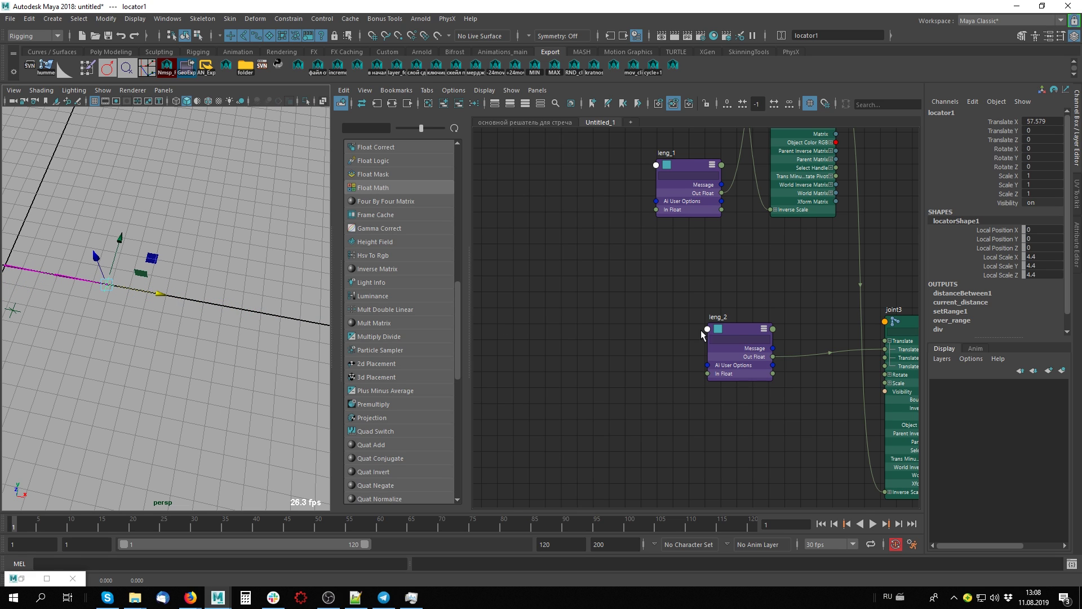
left_click(733, 338)
left_click_drag(733, 339, 670, 291)
double_click(1049, 121)
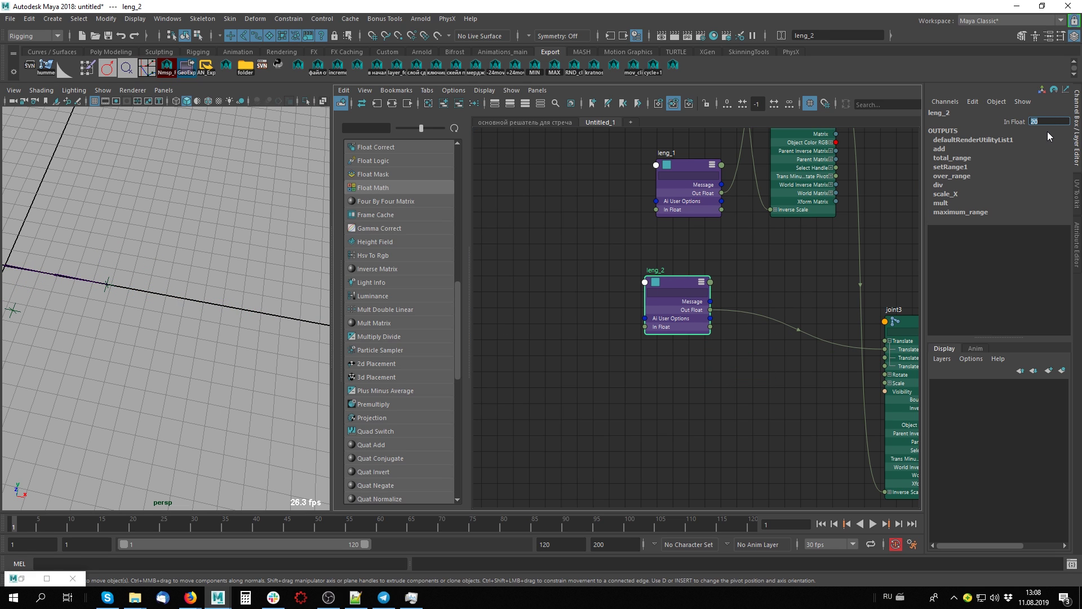
left_click(158, 346)
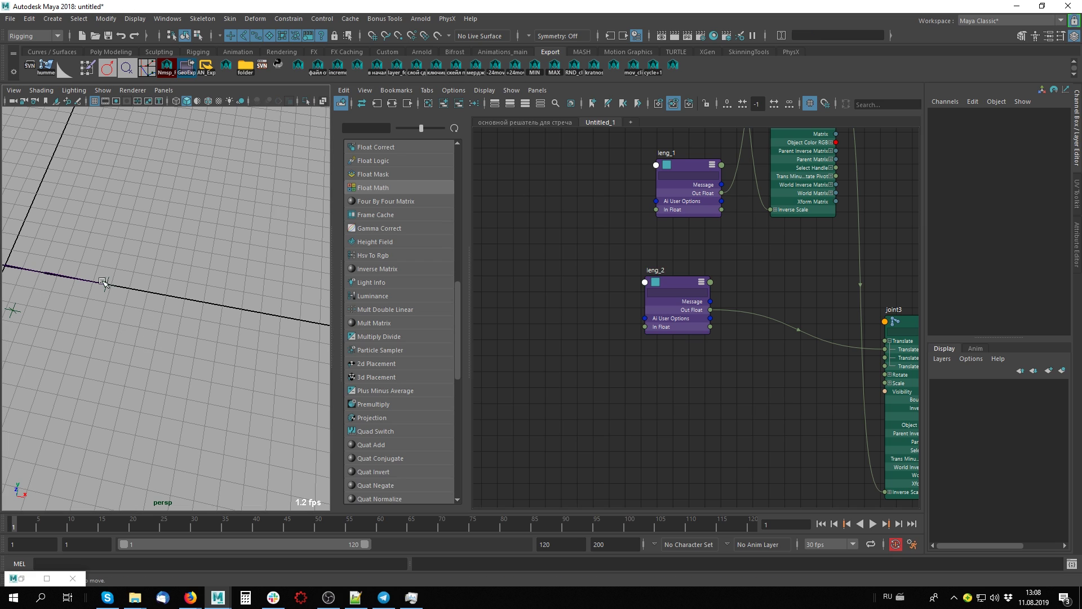
- Pull locator1 to Translate X 113.914 to stretch the chain, then select joint1
left_click(107, 284)
mouse_move(155, 292)
left_mouse_down()
mouse_move(110, 285)
mouse_move(251, 315)
mouse_move(135, 277)
left_mouse_up()
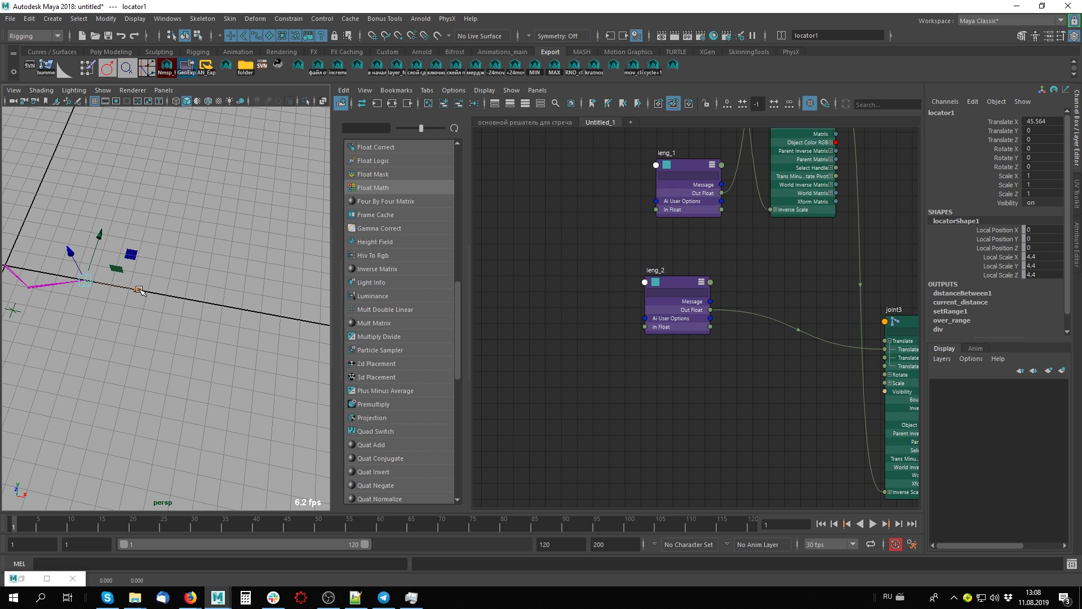
key("f")
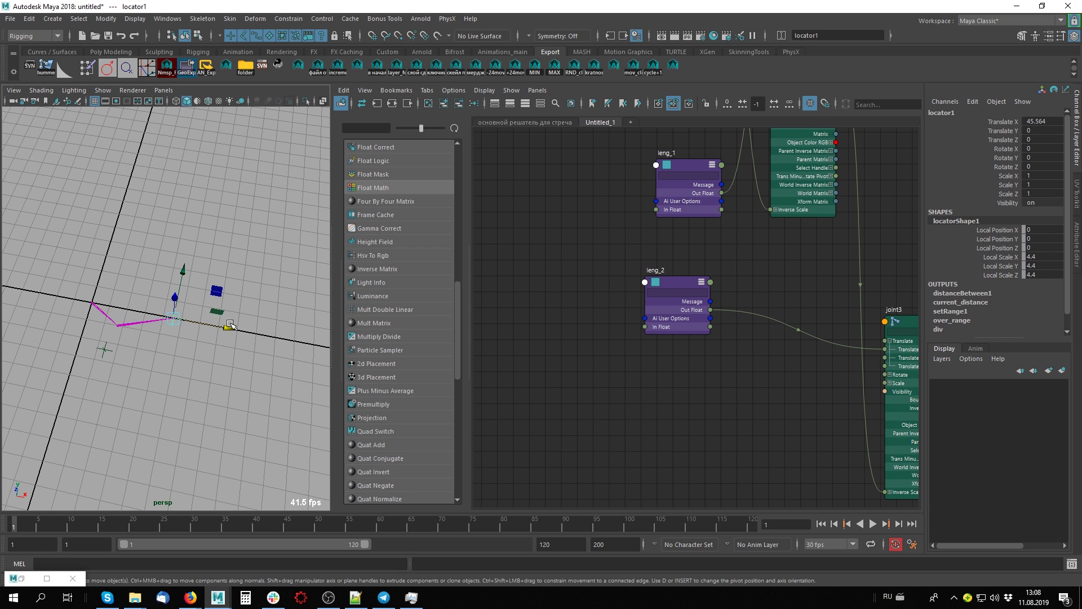
left_click_drag(231, 326, 262, 319)
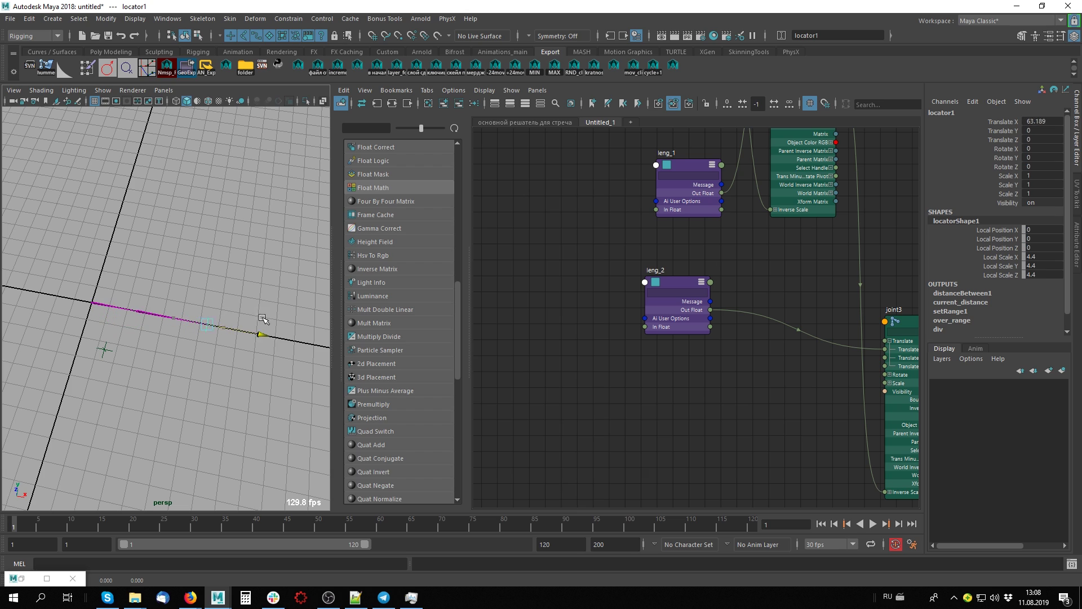
left_click_drag(263, 319, 302, 326)
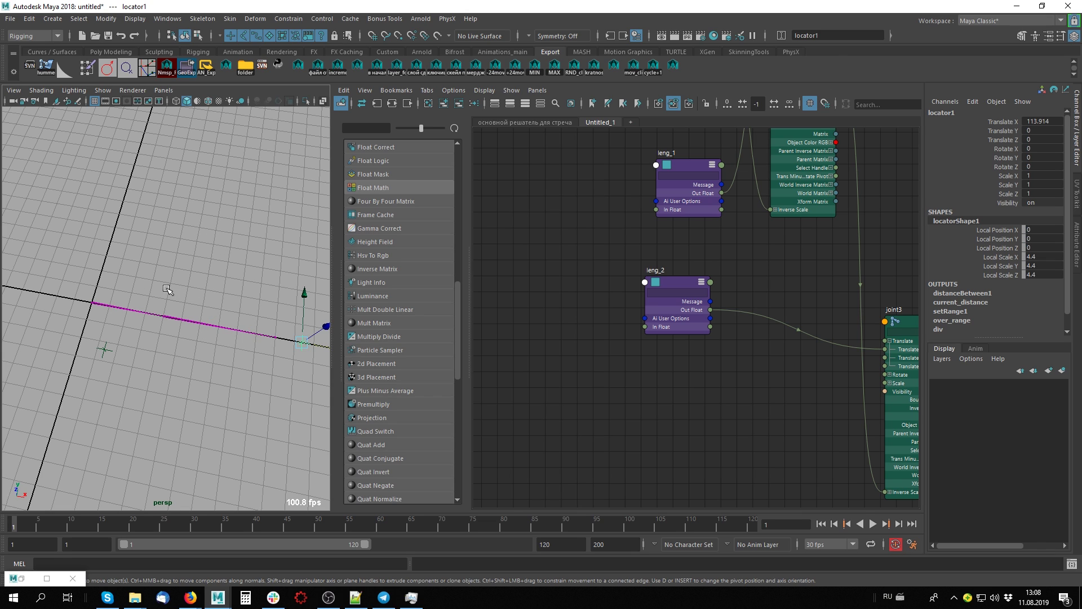
left_click(110, 305)
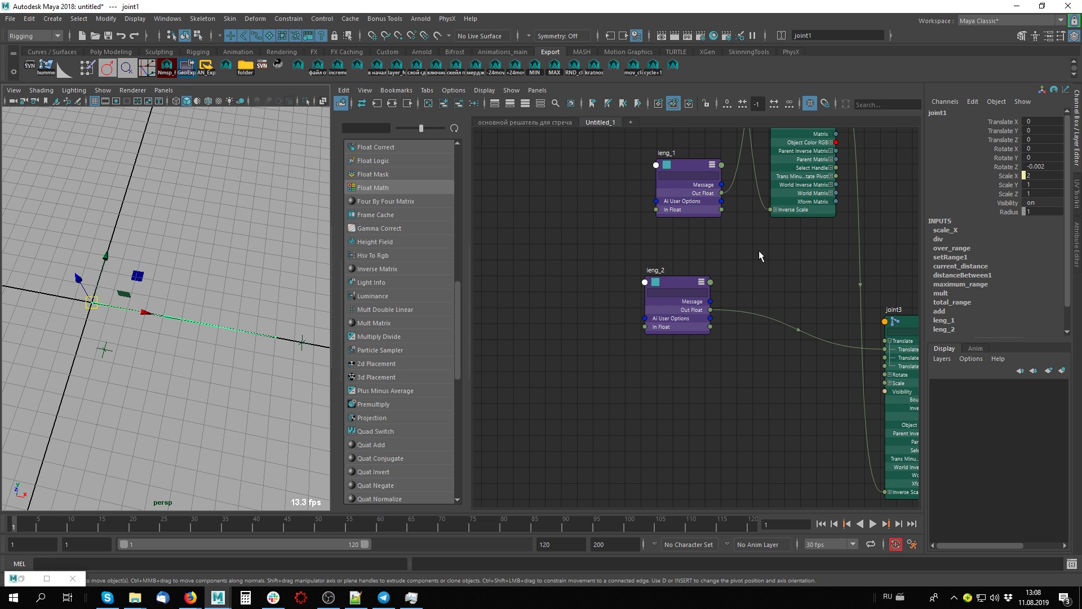
- Rename the Untitled_1 graph tab to 'удлинение костей'
mouse_move(758, 256)
middle_mouse_down()
mouse_move(728, 281)
mouse_move(752, 311)
middle_mouse_up()
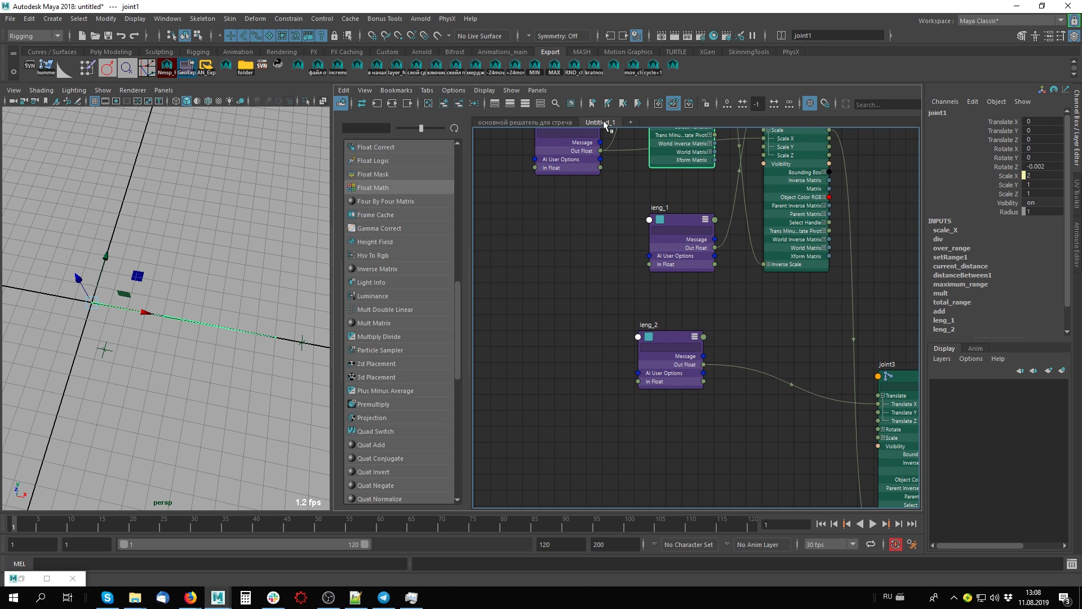
double_click(605, 122)
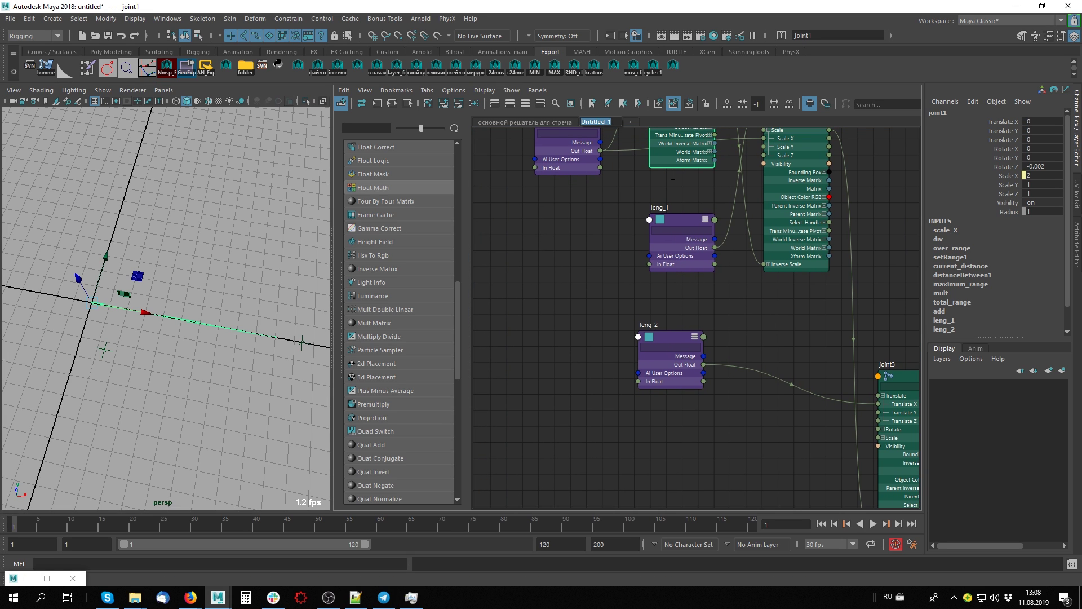
type("y")
type(" костей")
key("Return")
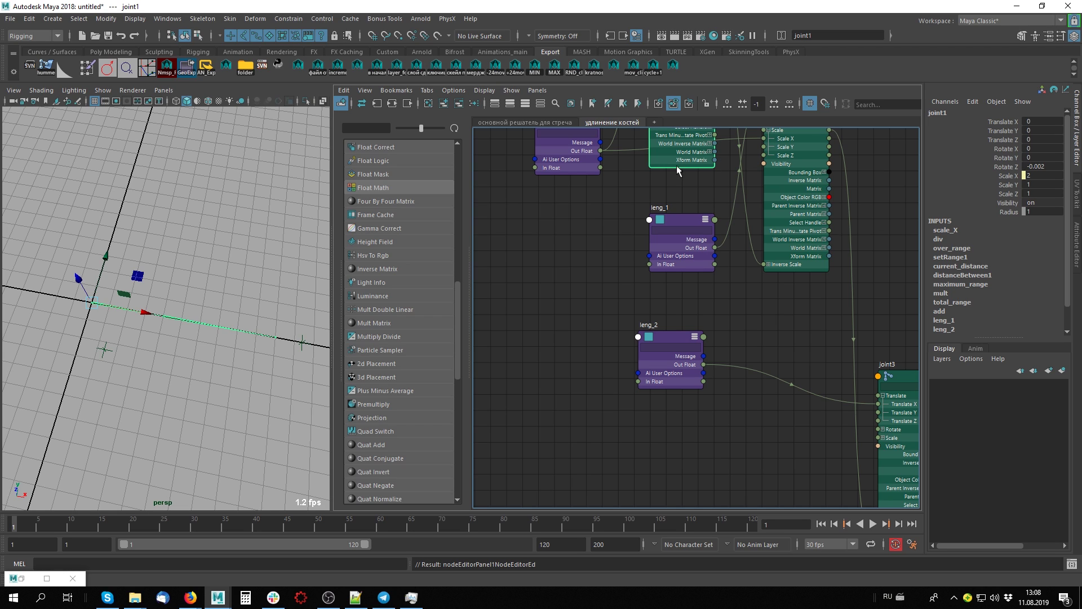
left_click(597, 277)
mouse_move(597, 276)
middle_mouse_down("alt")
mouse_move(614, 280)
mouse_move(635, 332)
middle_mouse_up("alt")
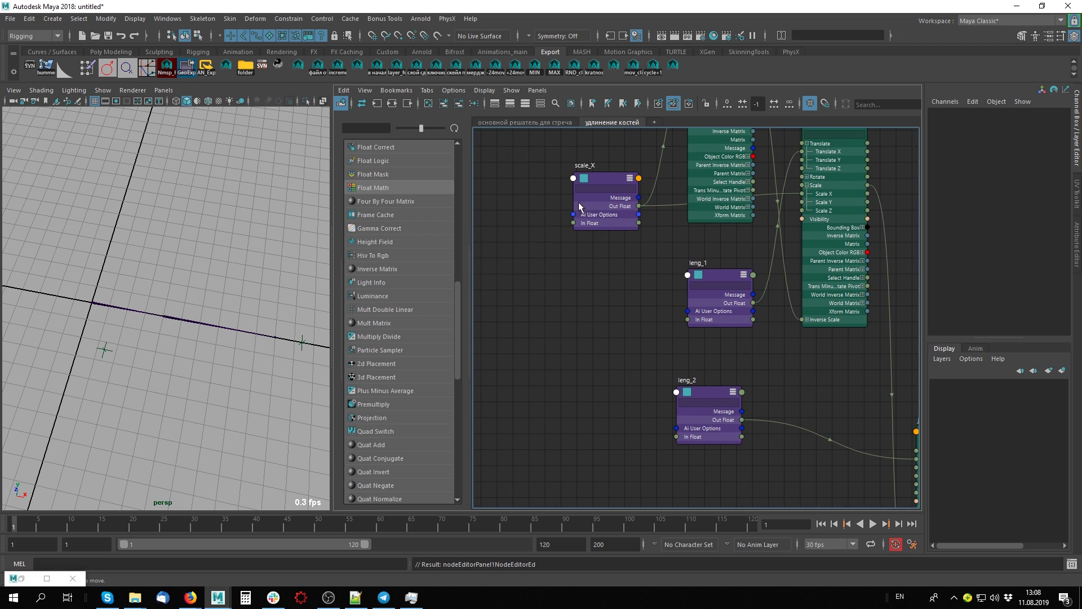
- Show the основной решатель для стреча graph and bring setRange1, over_range, div, scale_X into view
left_click(525, 122)
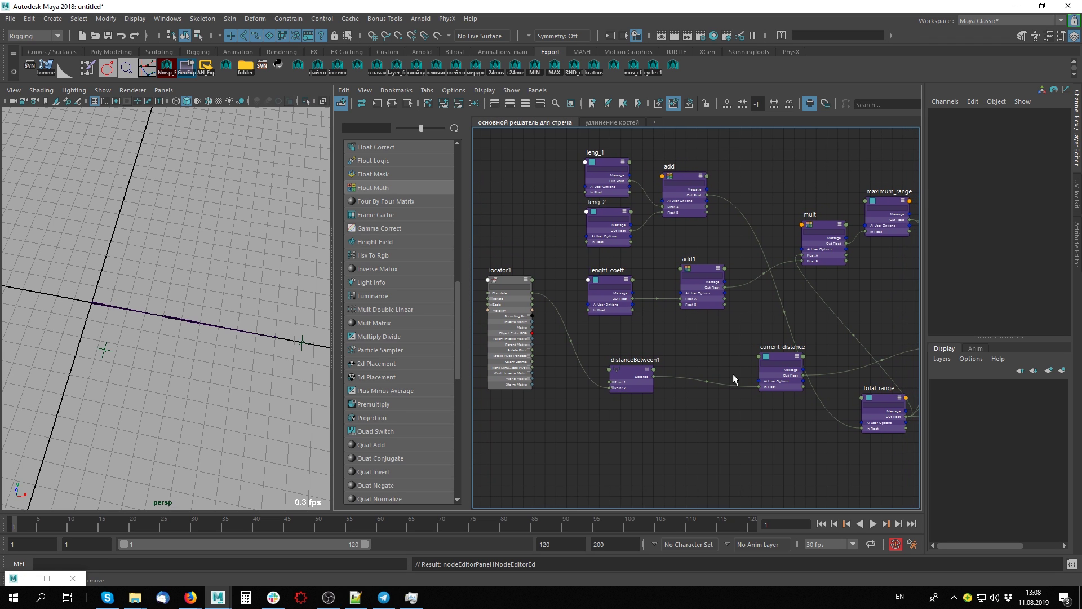
mouse_move(712, 367)
middle_mouse_down("alt")
mouse_move(712, 385)
mouse_move(605, 370)
middle_mouse_up("alt")
middle_click_drag(676, 315, 660, 312, "alt")
middle_click_drag(815, 338, 746, 331, "alt")
middle_click_drag(829, 389, 779, 384, "alt")
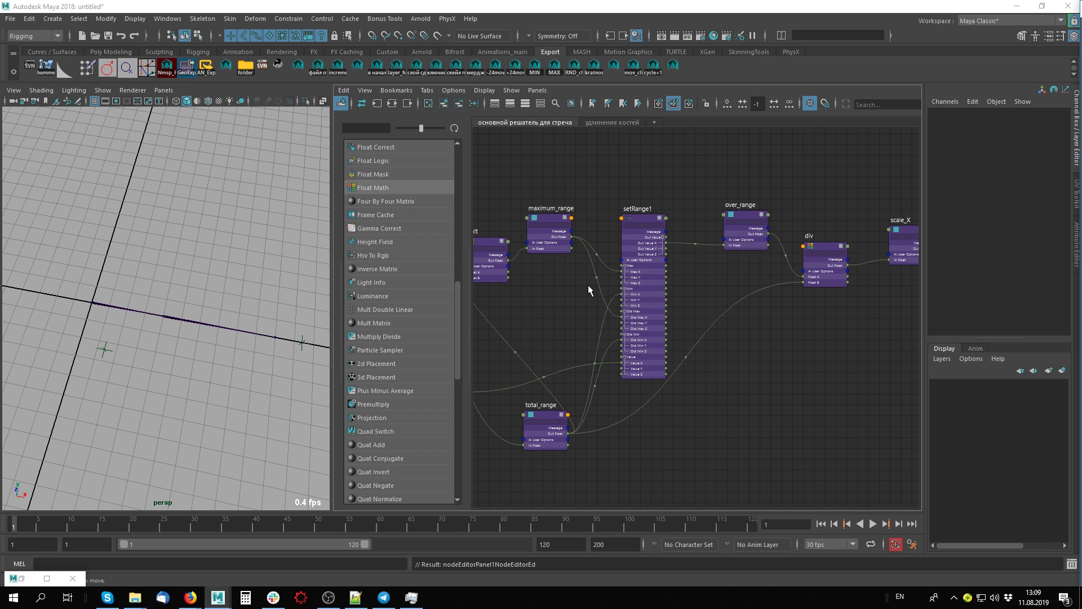
- Nudge setRange1, total_range, over_range and maximum_range into tidier positions
left_click_drag(637, 216, 646, 217)
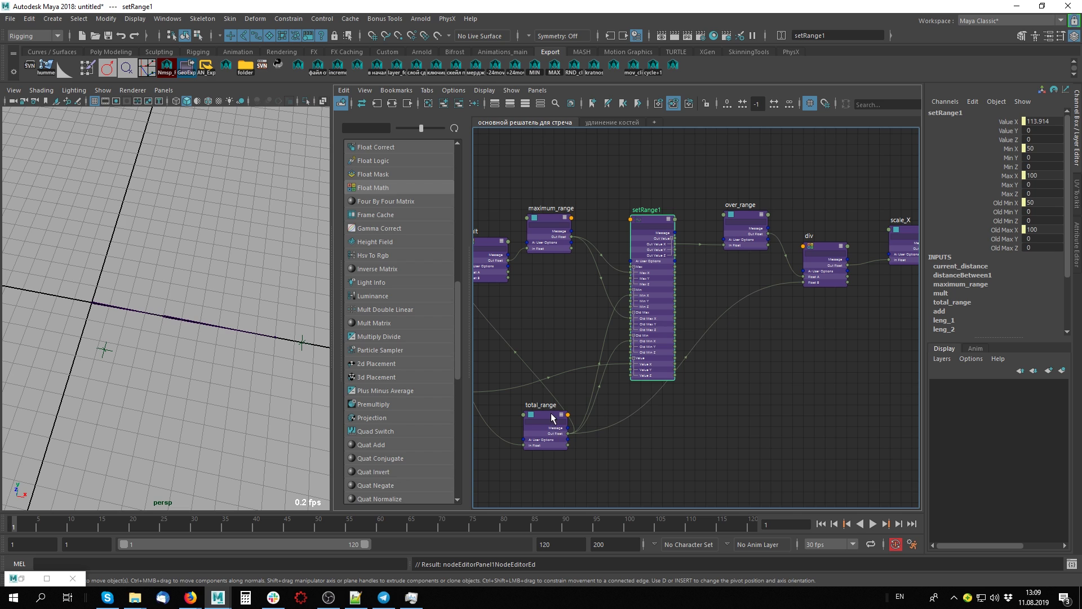
left_click_drag(550, 413, 561, 419)
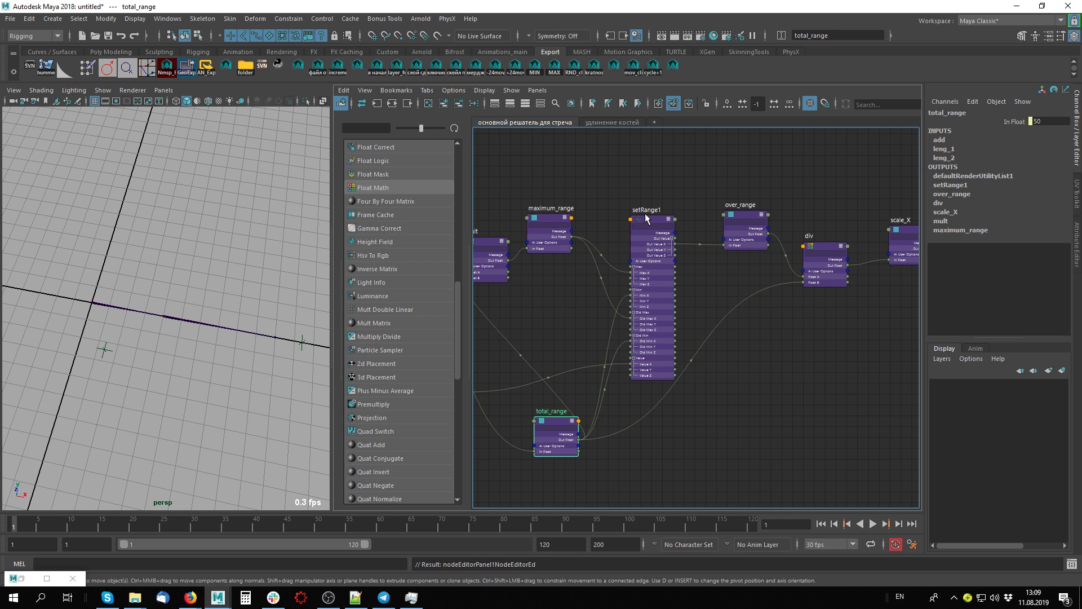
left_click_drag(646, 217, 644, 218)
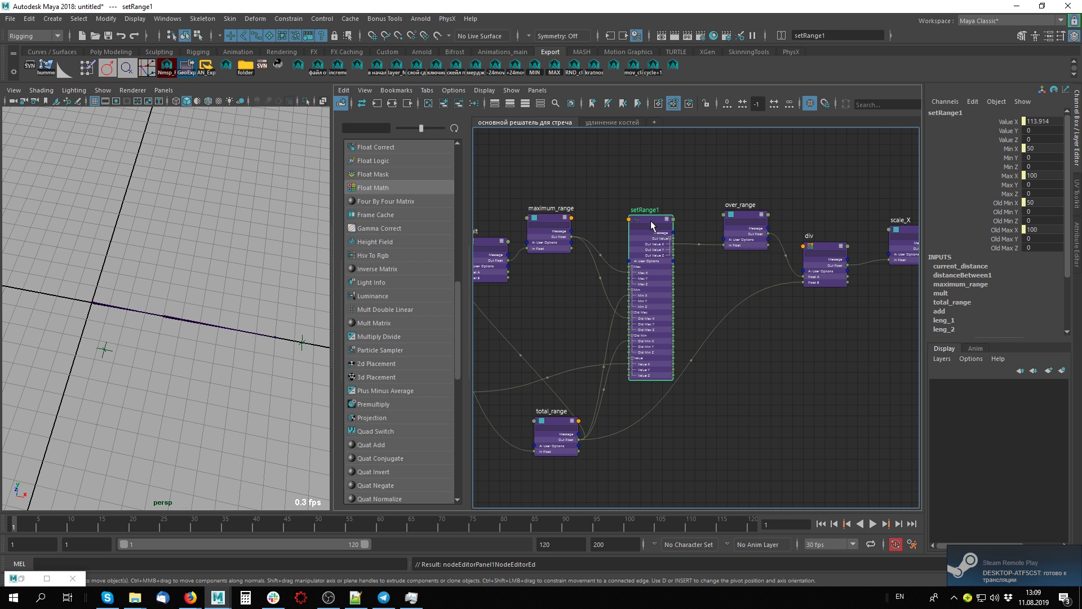
left_click_drag(739, 214, 748, 204)
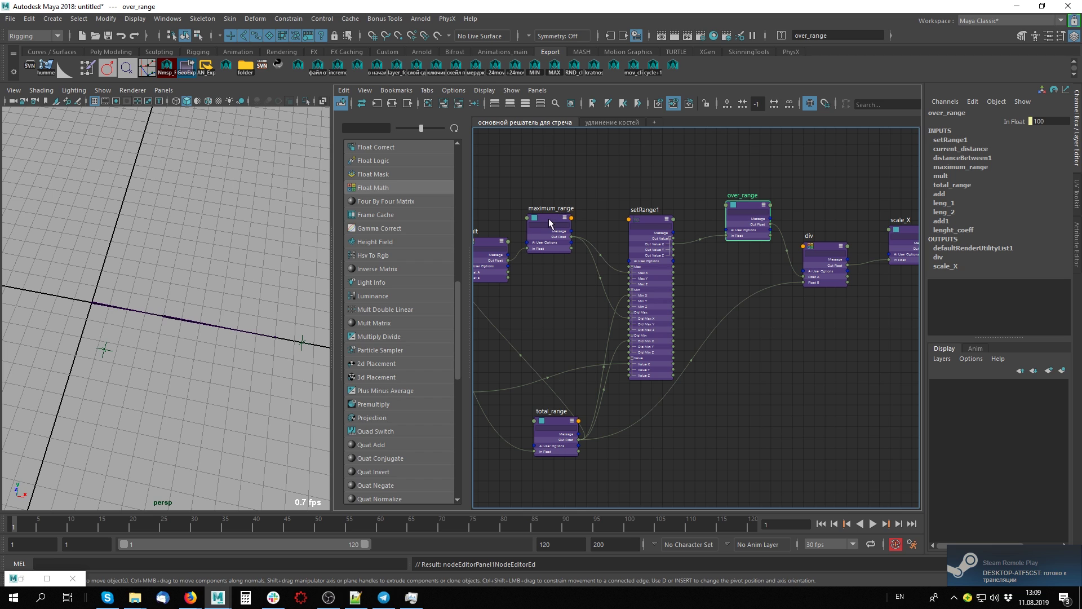
left_click_drag(549, 219, 561, 215)
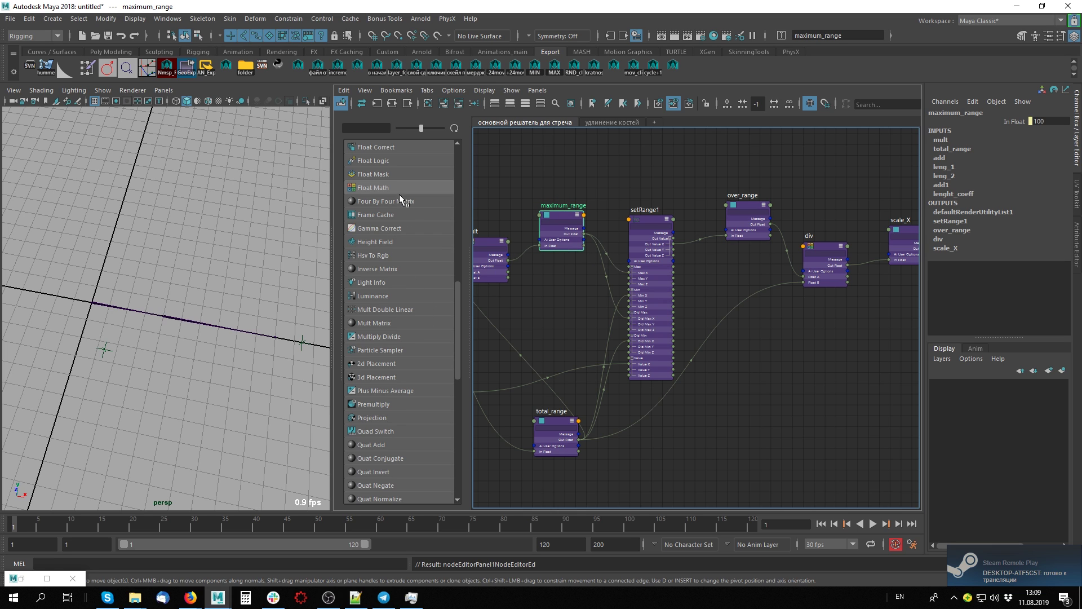
scroll(401, 198, "up", 3)
scroll(395, 203, "up", 3)
scroll(389, 207, "up", 3)
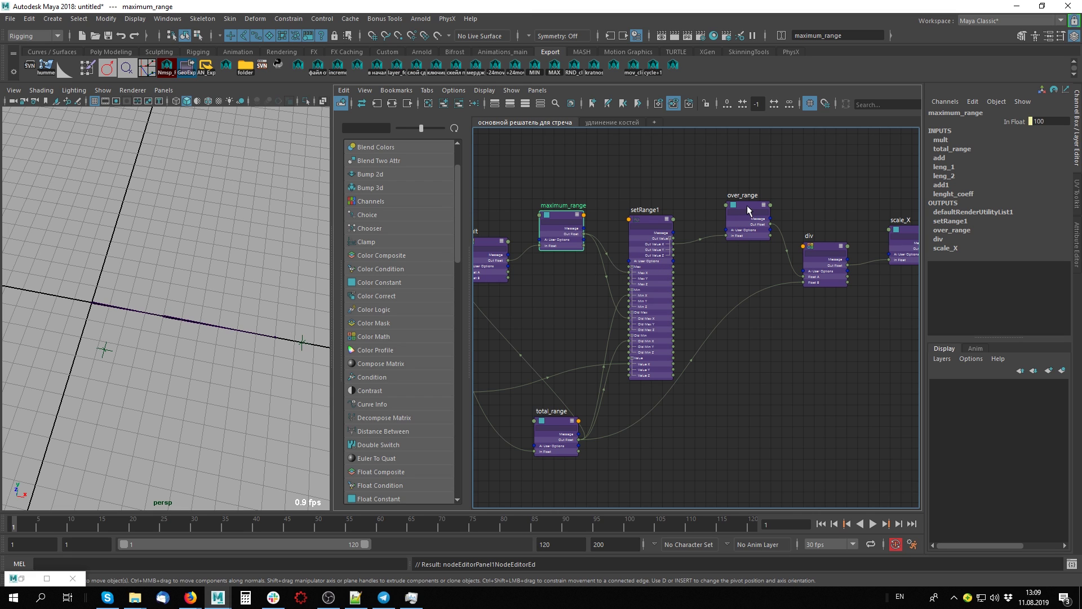
- Fine-tune over_range and setRange1 positions near the mult and current_distance nodes
left_click_drag(747, 205, 749, 212)
middle_click_drag(578, 319, 633, 316)
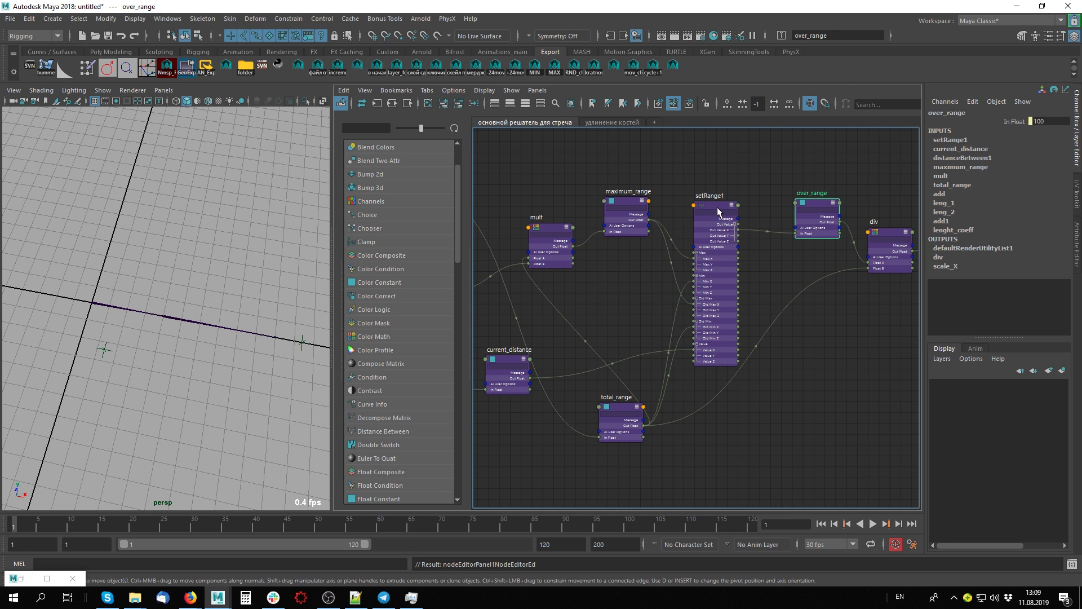
left_click_drag(810, 203, 811, 200)
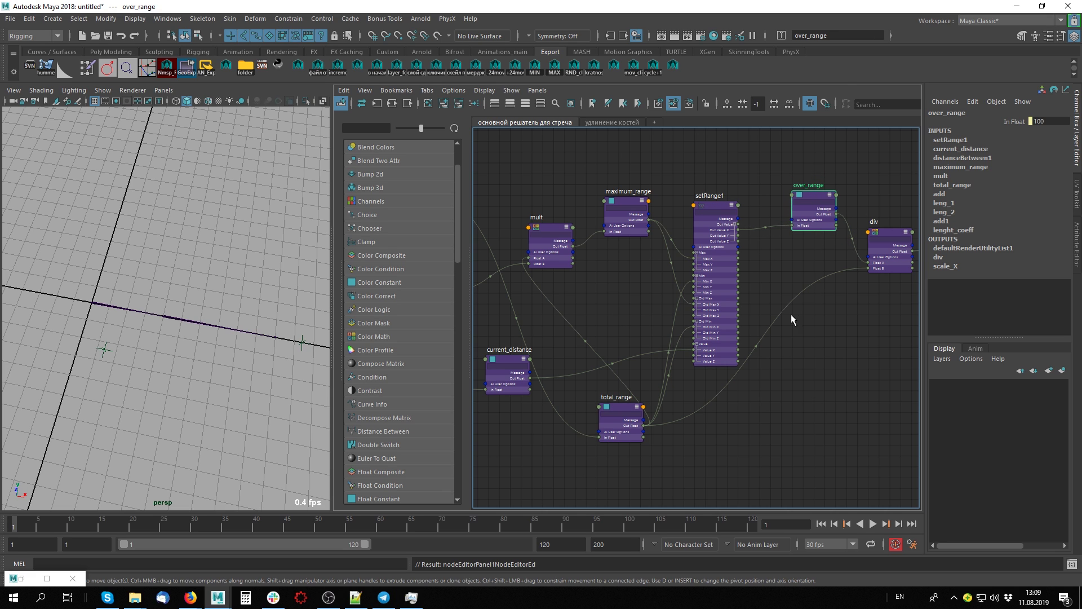
scroll(637, 303, "up", 2)
scroll(626, 346, "up", 2)
scroll(800, 316, "down", 3)
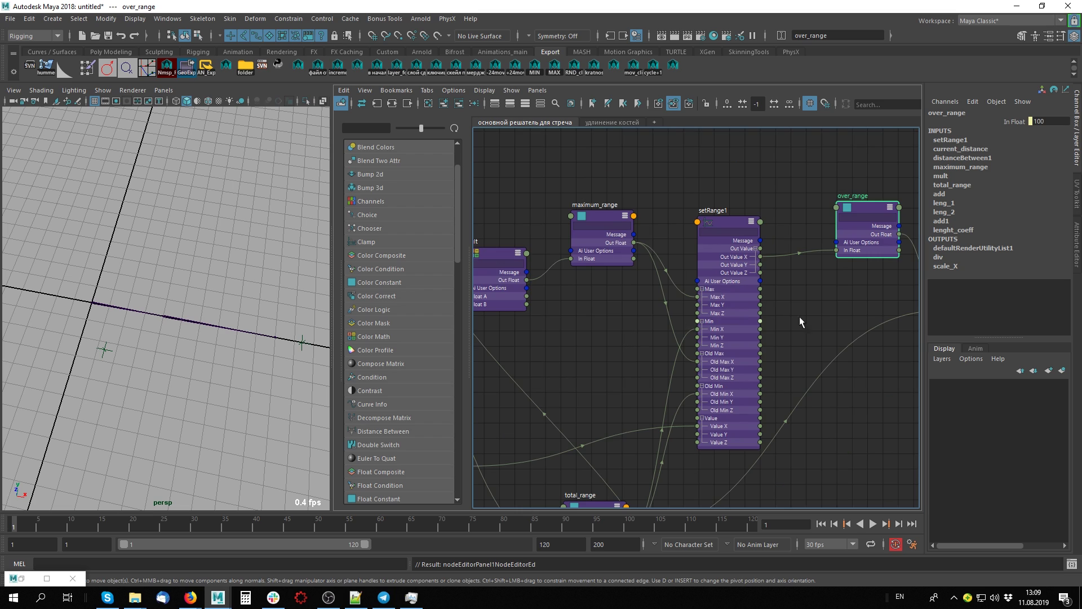
scroll(794, 285, "up", 2)
middle_click_drag(795, 285, 794, 290)
left_click_drag(729, 185, 740, 177)
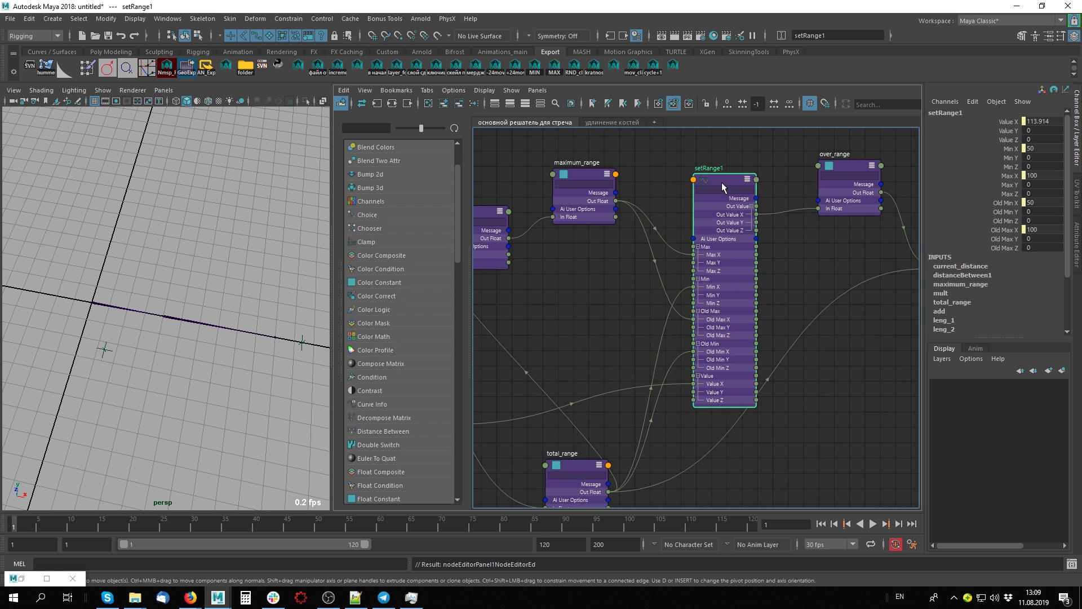
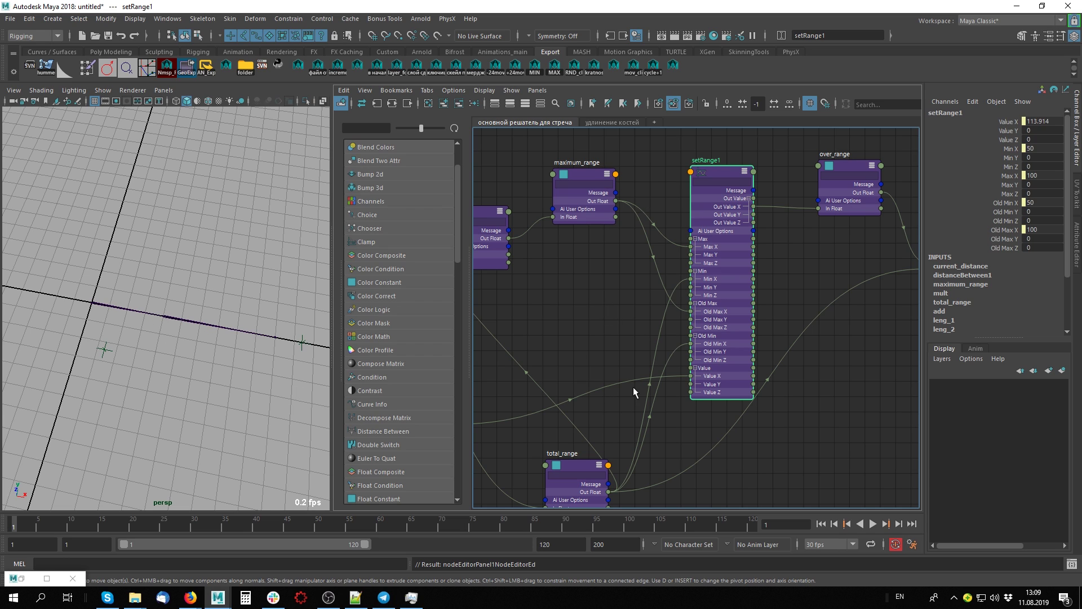
- Duplicate the maximum_range float node and drop the copy below total_range
mouse_move(637, 407)
middle_mouse_down()
mouse_move(701, 368)
mouse_move(718, 411)
mouse_move(701, 314)
mouse_move(736, 288)
middle_mouse_up()
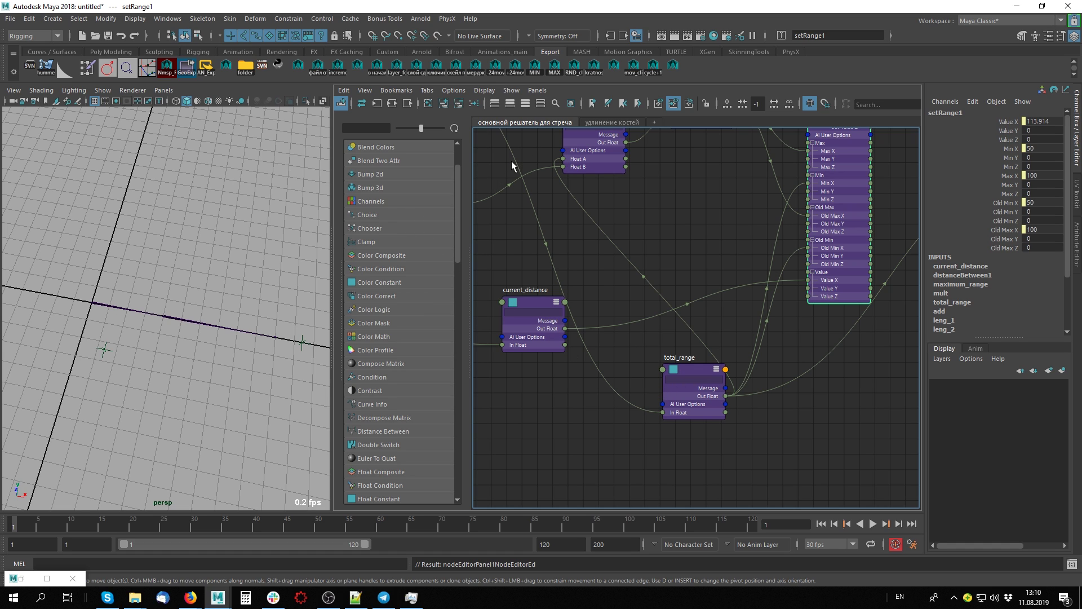
scroll(587, 224, "up", 3)
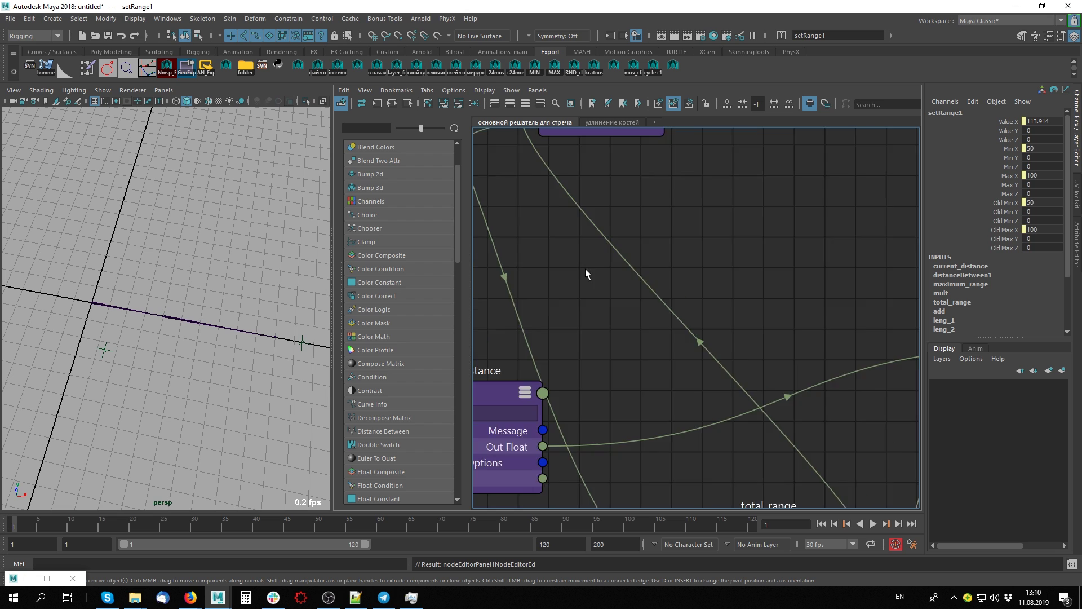
scroll(619, 280, "down", 5)
left_click(682, 169)
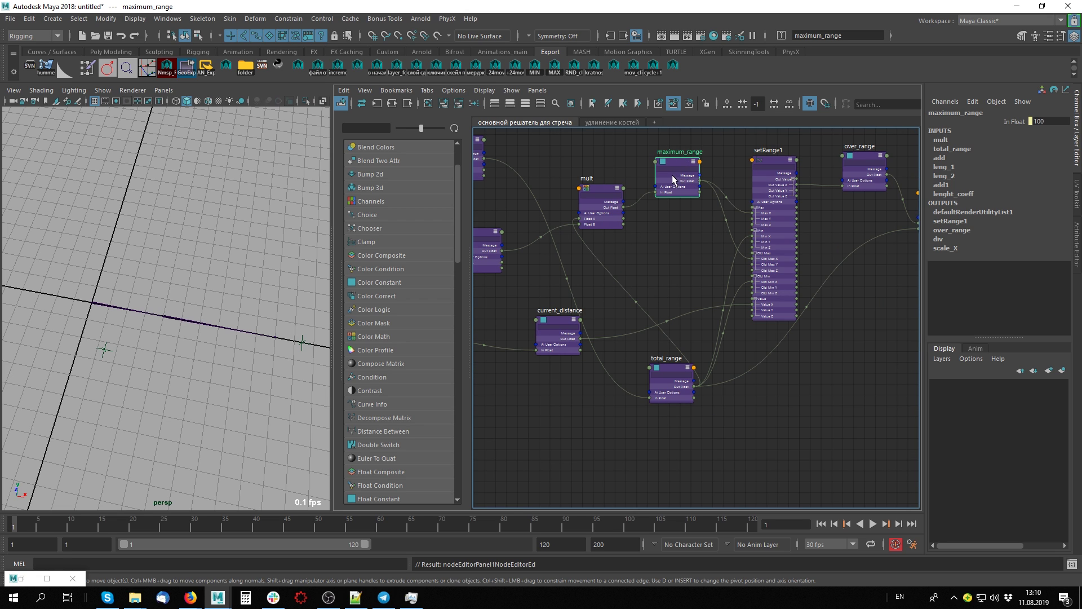
key("ctrl+d")
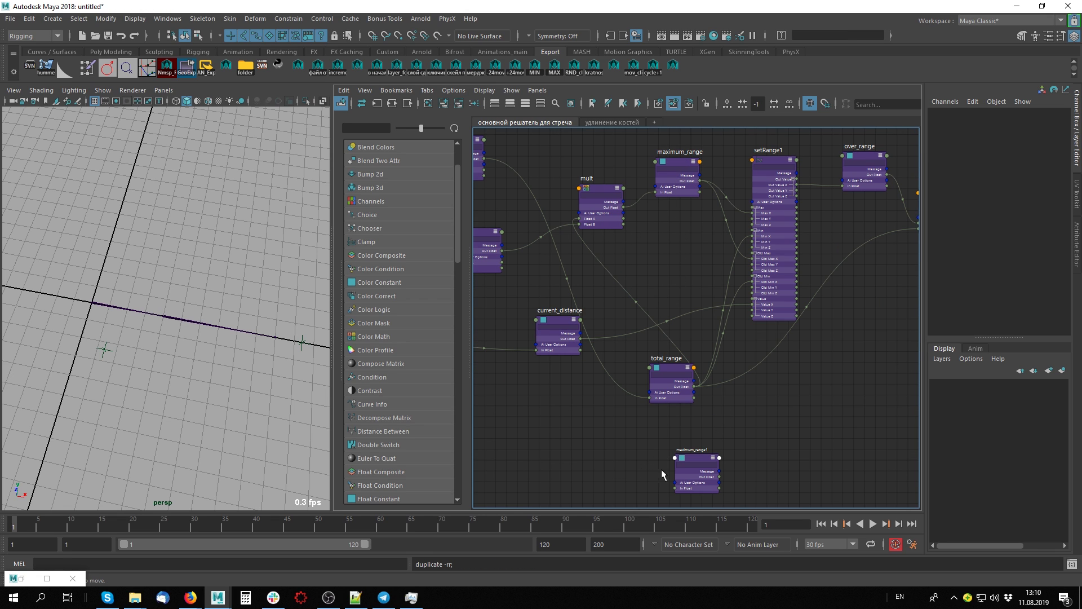
left_click_drag(682, 451, 659, 438)
- Rename the copy scale_coeff and move it next to distanceBetween1
double_click(658, 436)
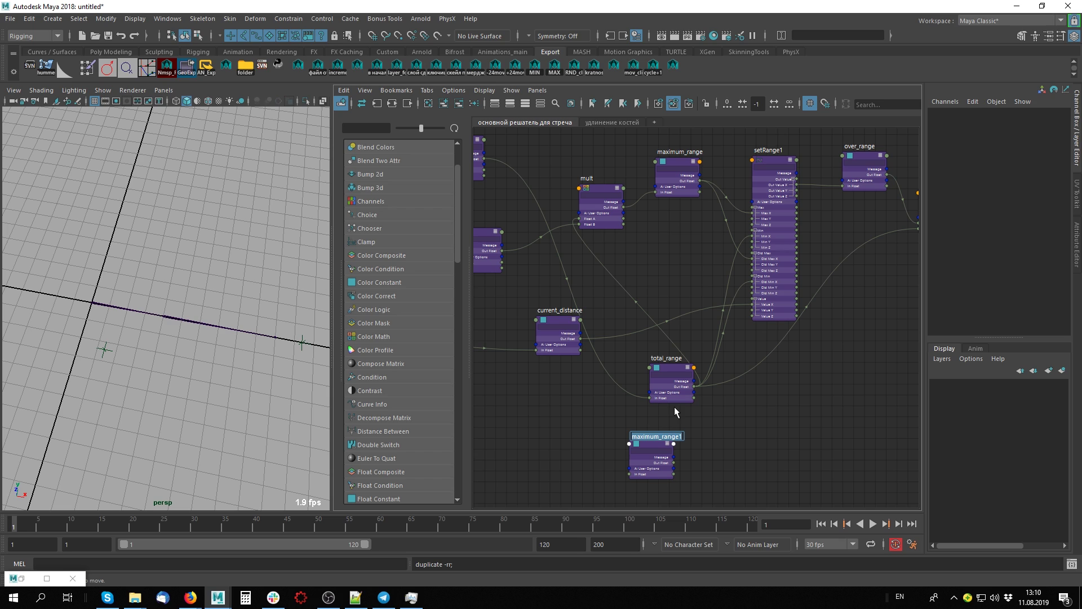
type("scale_coeff")
key("Return")
key("a")
scroll(688, 418, "up", 2)
mouse_move(688, 418)
left_mouse_down()
mouse_move(513, 372)
mouse_move(509, 413)
left_mouse_up()
- Select leng_1, leng_2, lenght_coeff and scale_coeff together, and check locator1
left_click(516, 288)
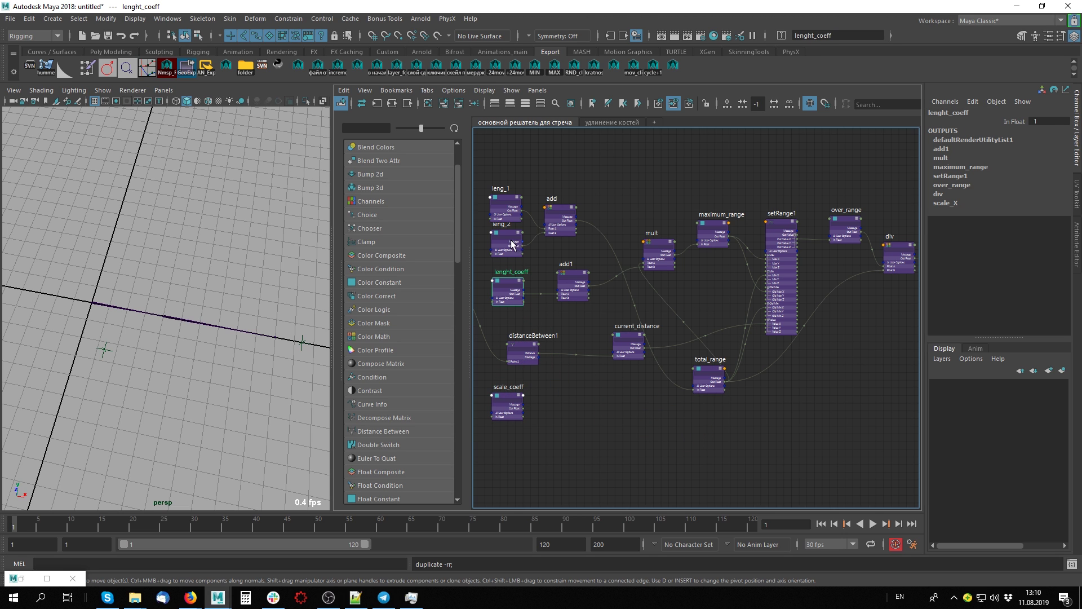
left_click(510, 210)
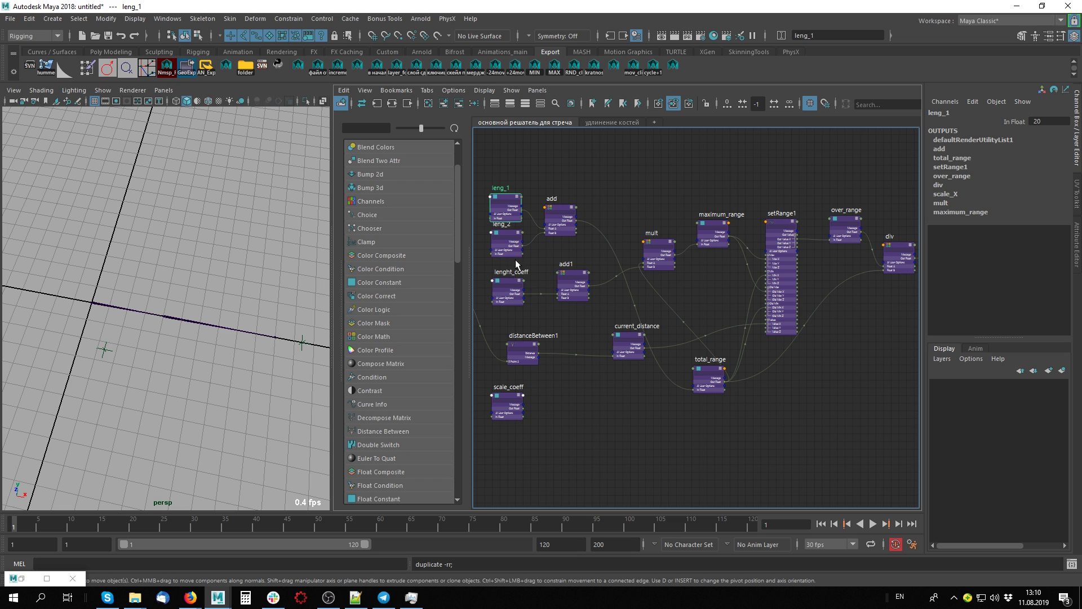
left_click_drag(490, 176, 491, 382)
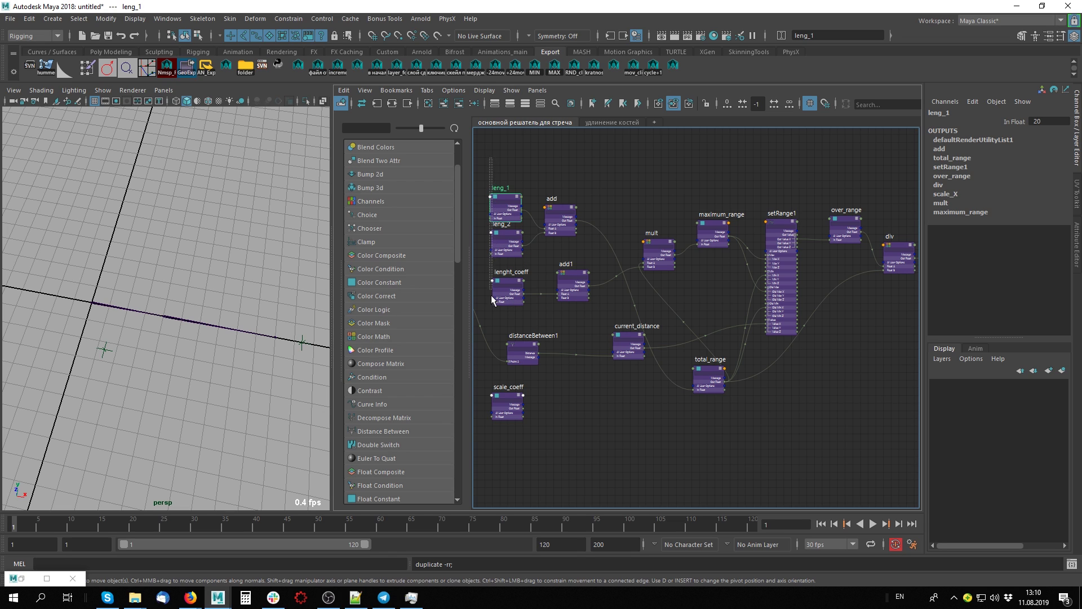
left_click(505, 395, "shift")
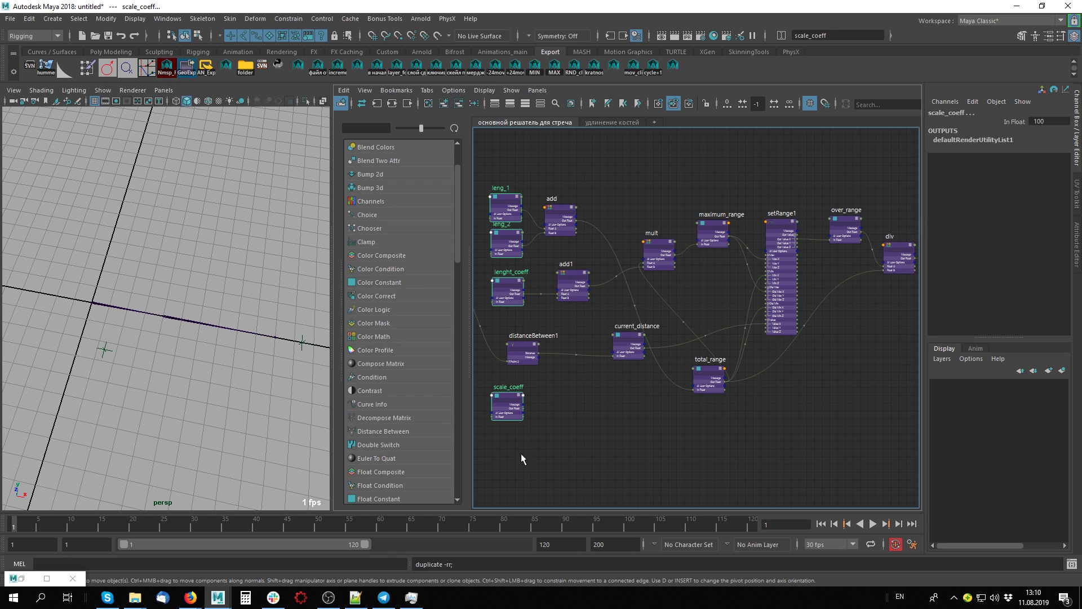
left_click(301, 351)
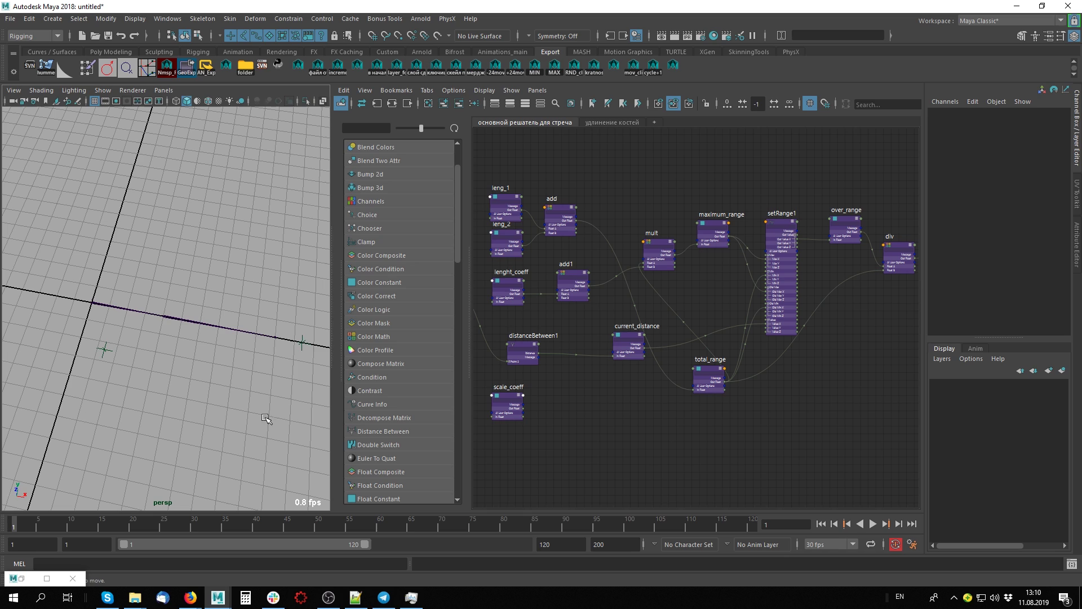
left_click(303, 339)
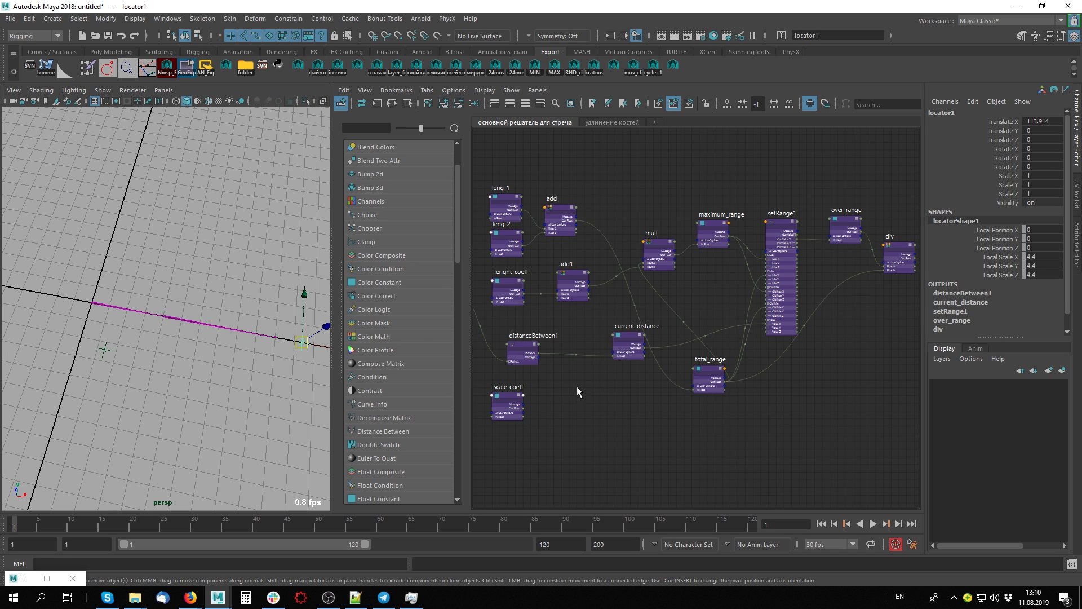
left_click(504, 395)
left_click(518, 284, "shift")
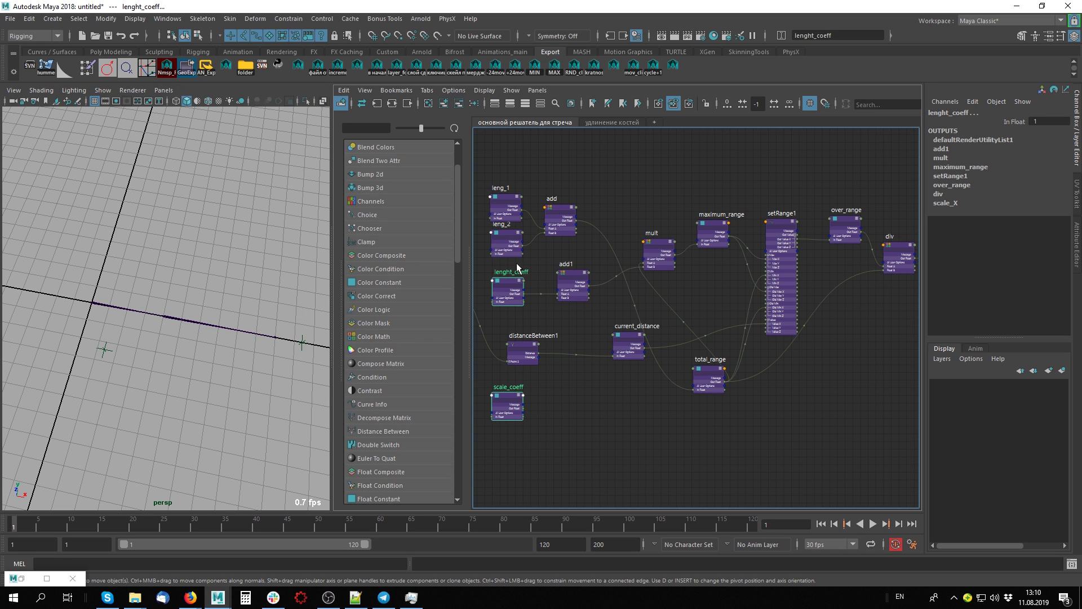
left_click(512, 233, "shift")
left_click(513, 202, "shift")
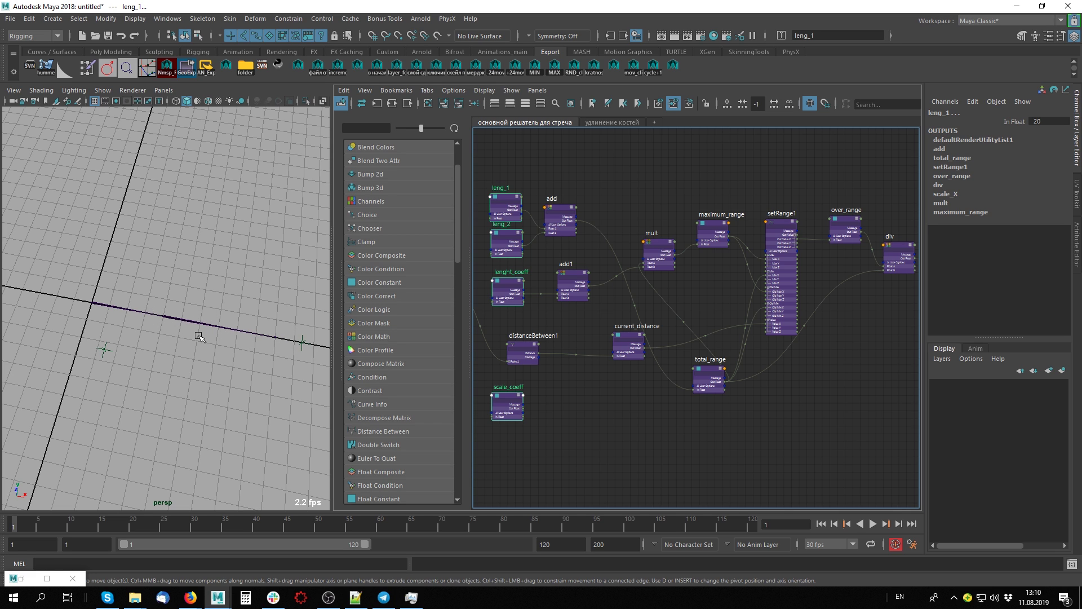
left_click(475, 402)
- Review the maximum_range and total_range nodes, then begin changing scale_coeff's In Float to 1
scroll(588, 387, "up", 3)
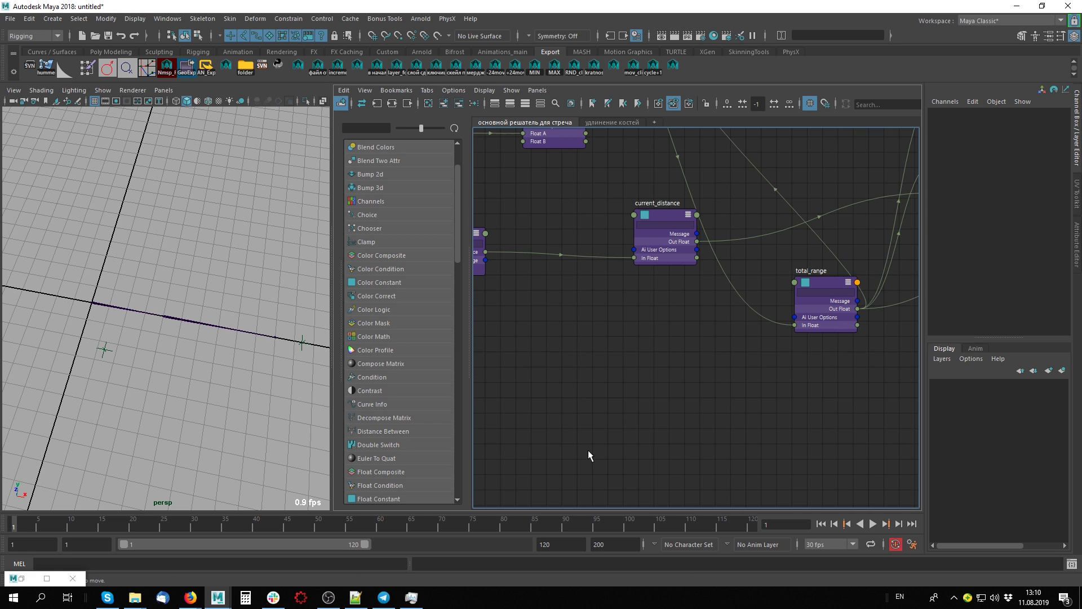
scroll(637, 247, "down", 3)
mouse_move(637, 176)
left_mouse_down()
mouse_move(741, 409)
mouse_move(739, 439)
left_mouse_up()
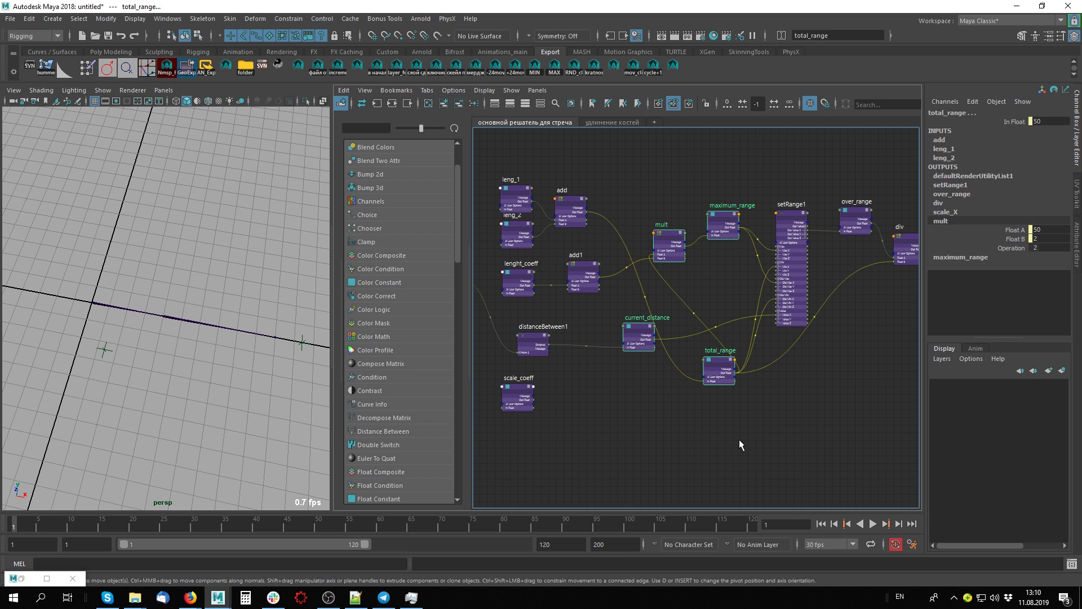
left_click_drag(636, 195, 717, 458)
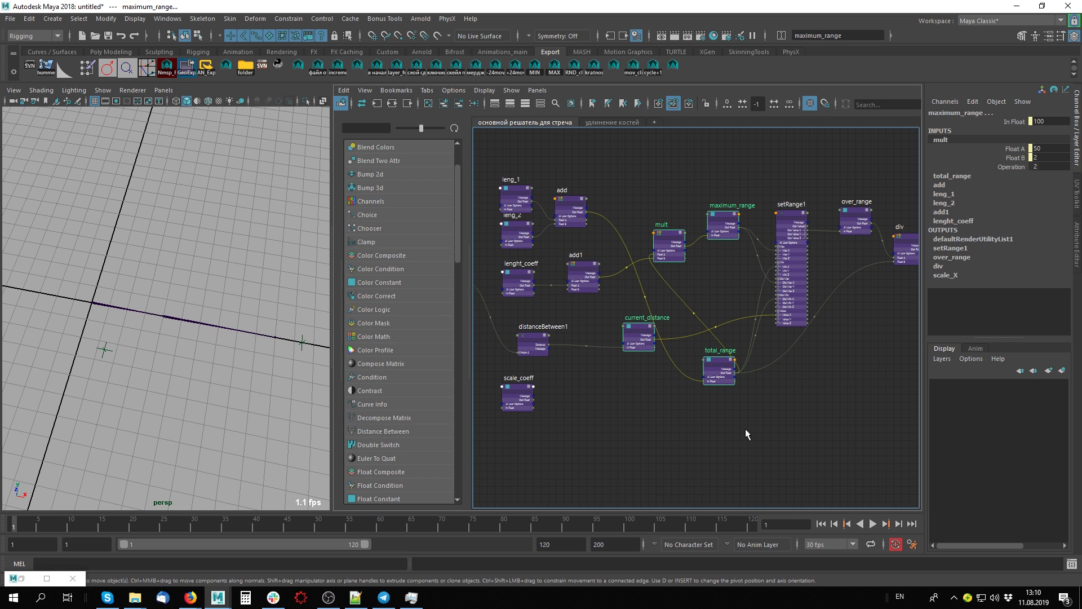
scroll(594, 429, "up", 2)
left_click(594, 428)
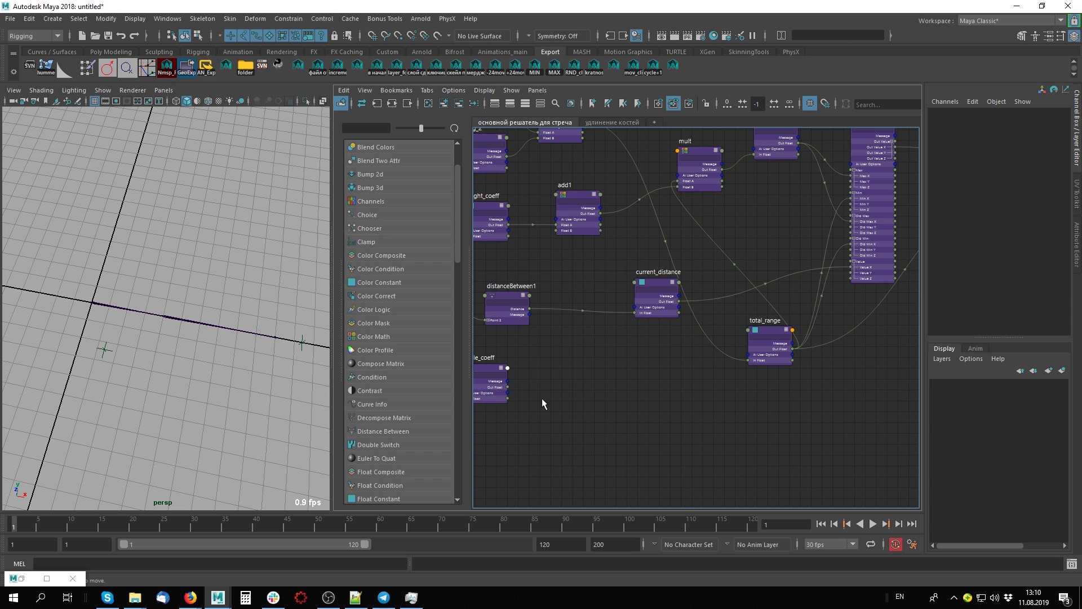
mouse_move(542, 398)
middle_mouse_down()
mouse_move(654, 396)
mouse_move(638, 404)
middle_mouse_up()
left_click(601, 377)
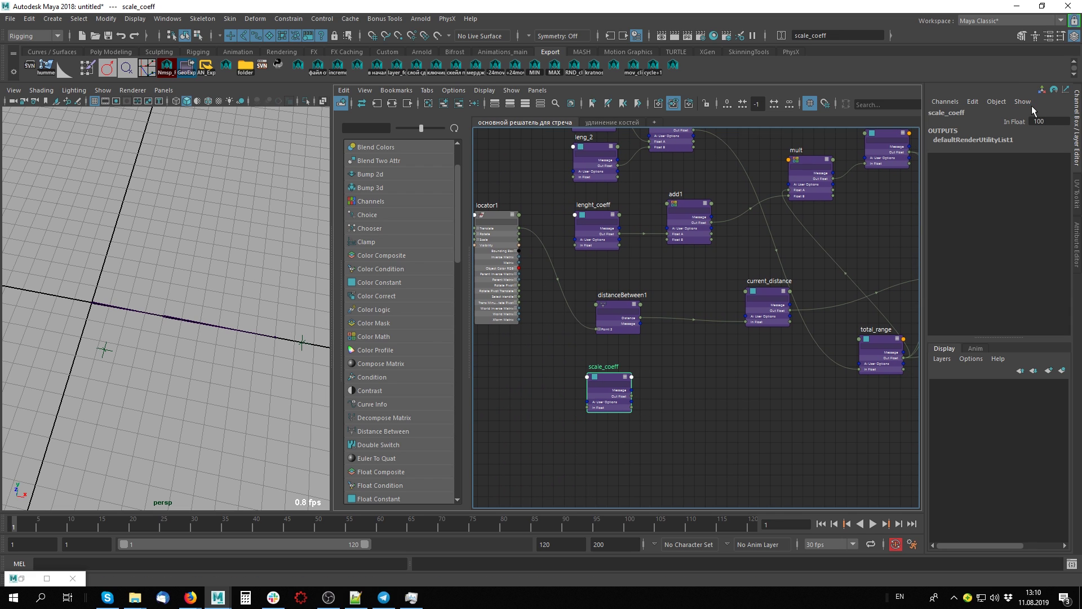
double_click(1048, 121)
type("1")
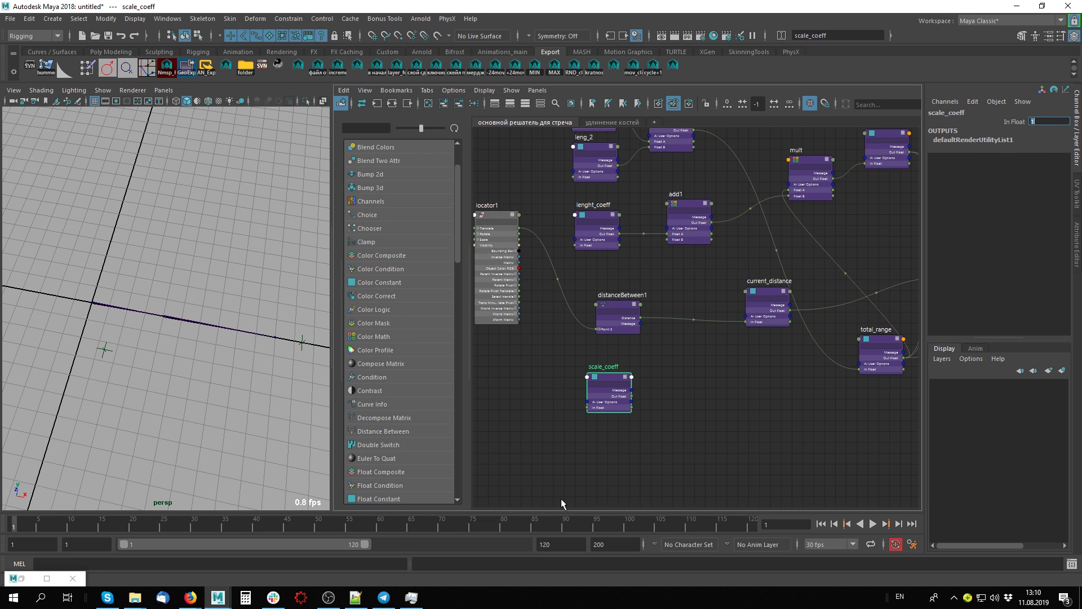
- Move locator1 to Translate X 50.229, check joint1's Scale X, then stretch it to 97.408
left_click(304, 343)
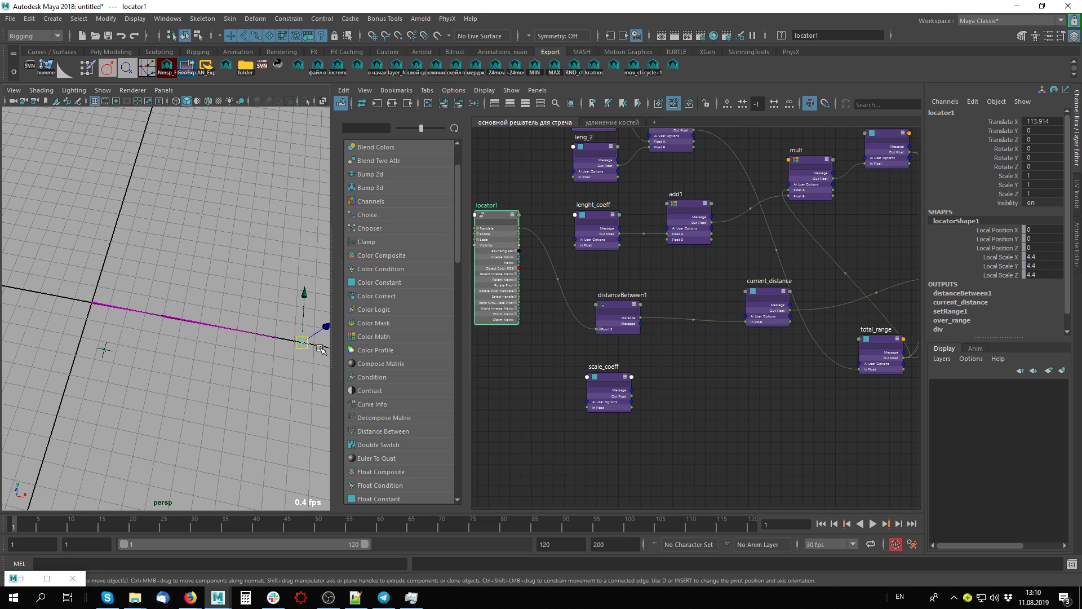
left_click_drag(317, 345, 202, 313)
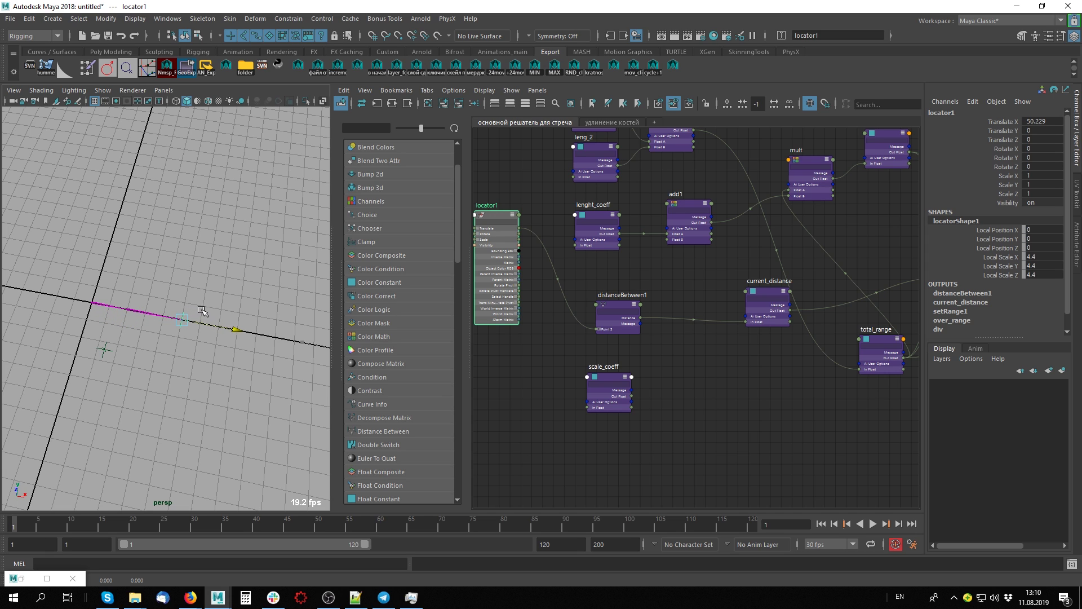
left_click_drag(202, 313, 200, 312)
left_click(96, 302)
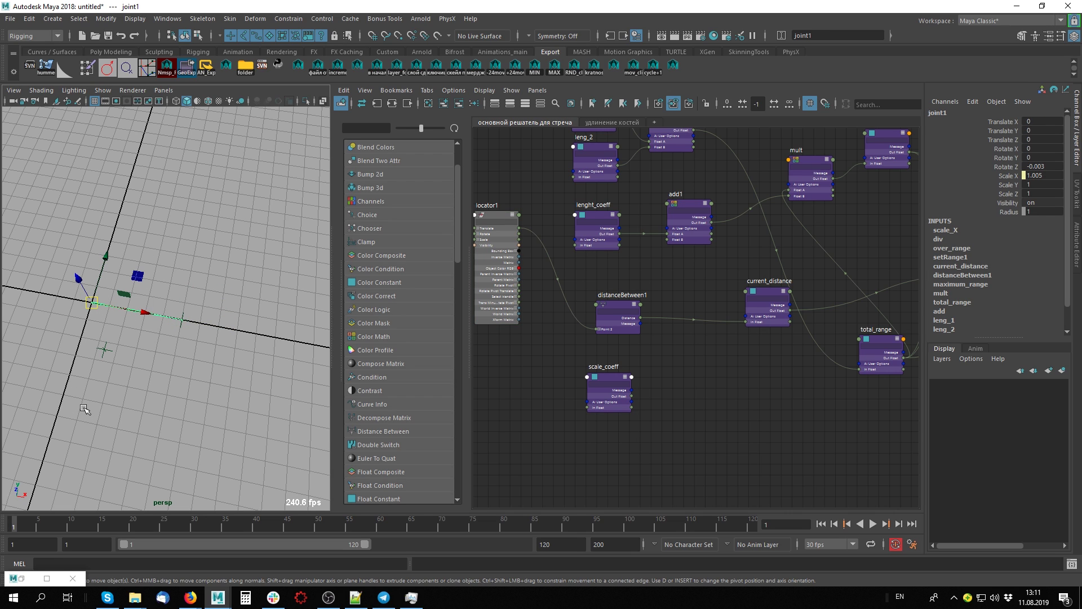
left_click(182, 322)
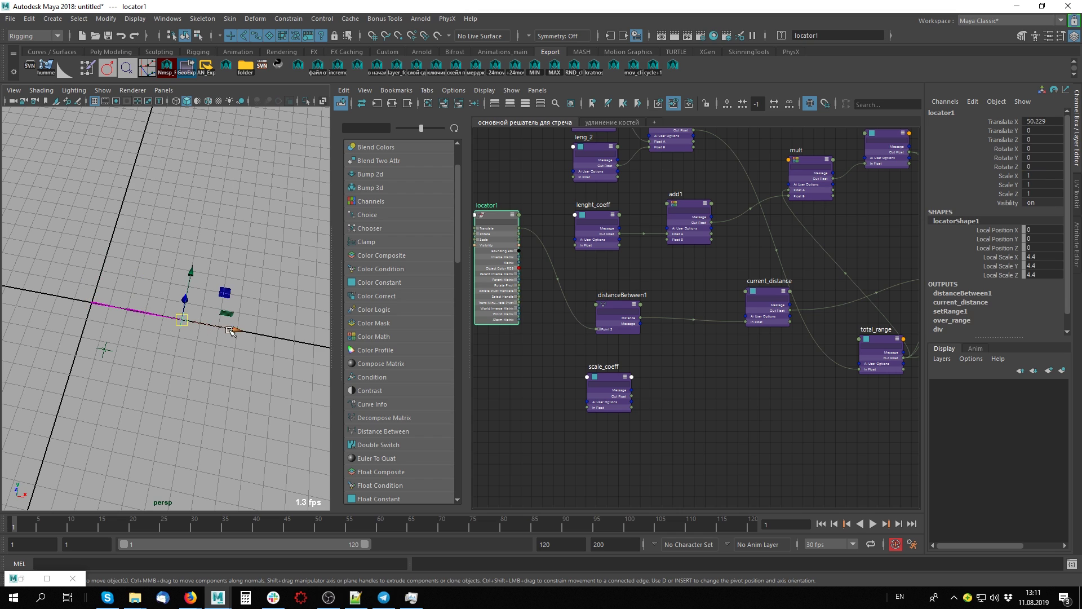
left_click_drag(231, 330, 325, 365)
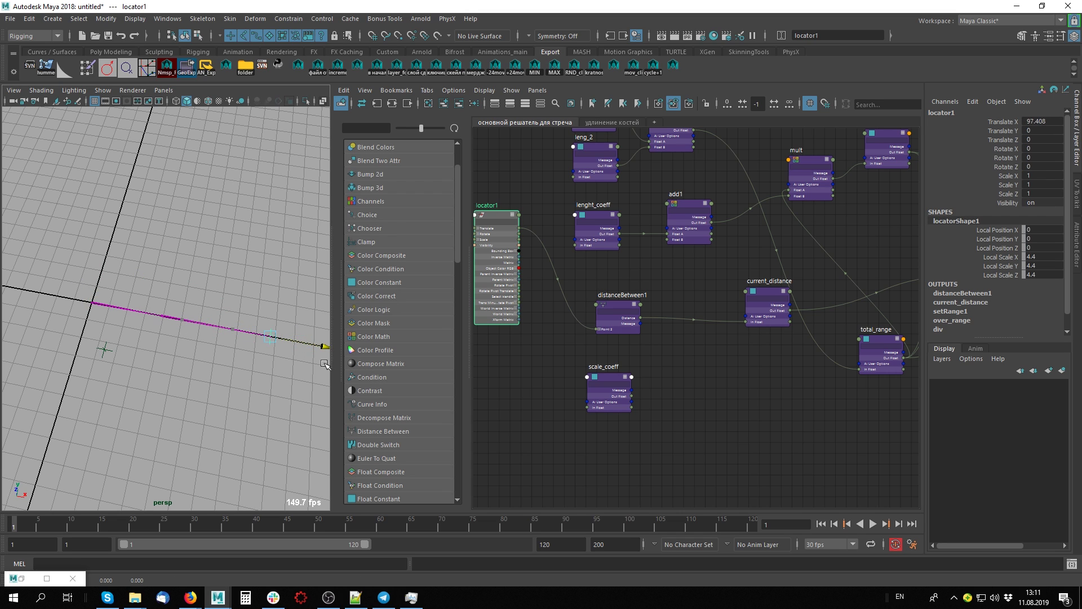
left_click(601, 394)
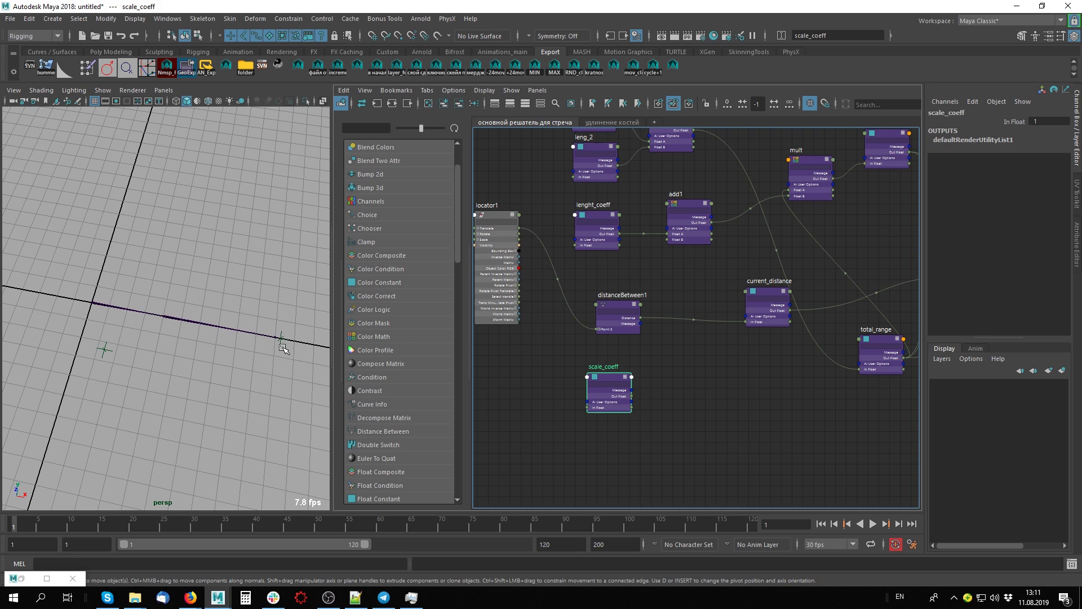
- Set scale_coeff's In Float value to 0.5
left_click(280, 340)
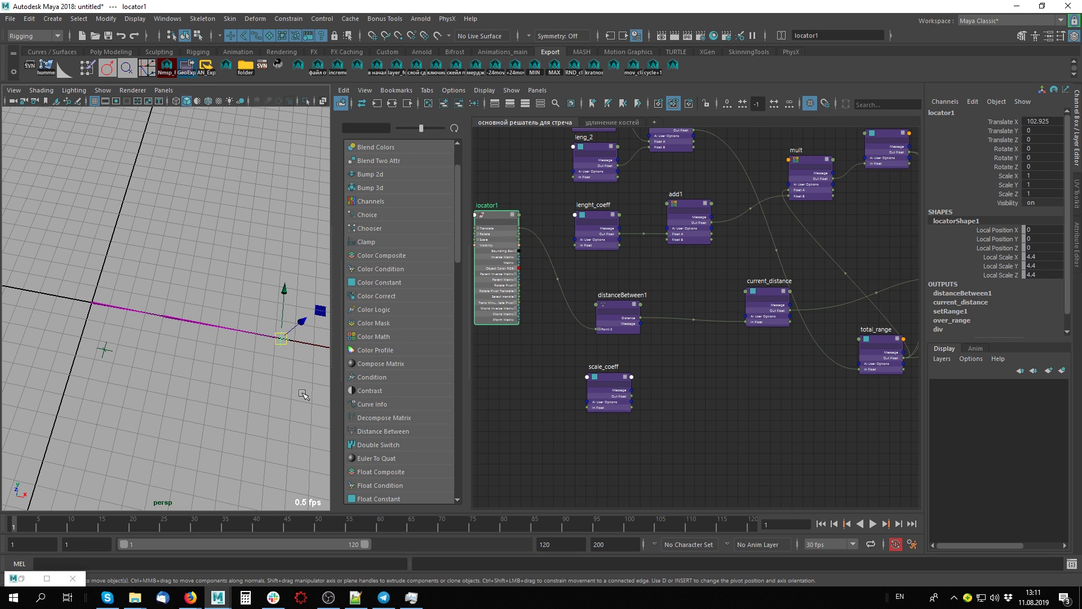
left_click(604, 376)
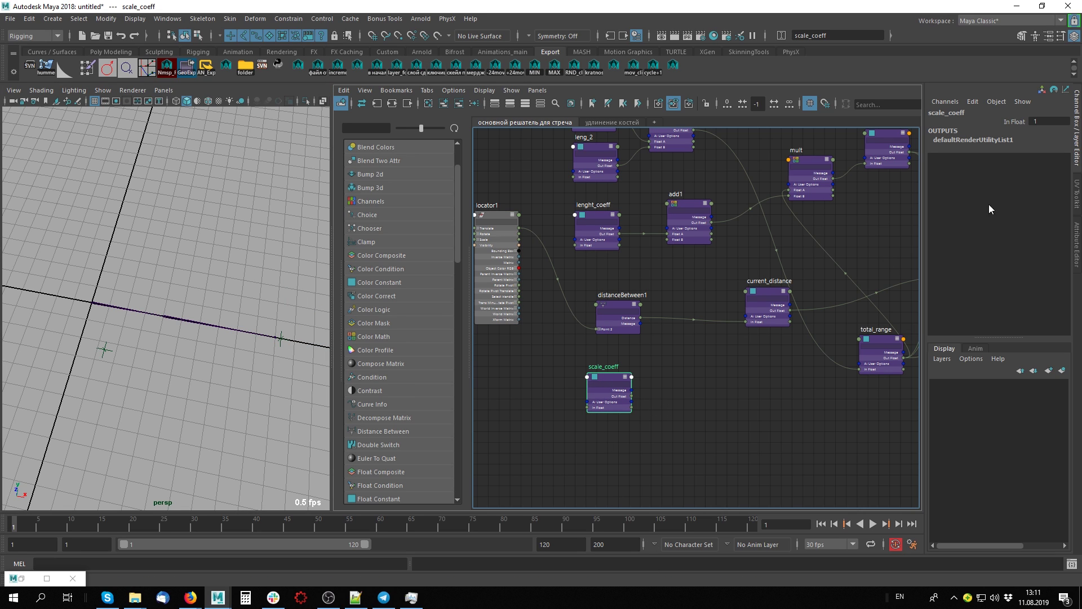
left_click(1042, 120)
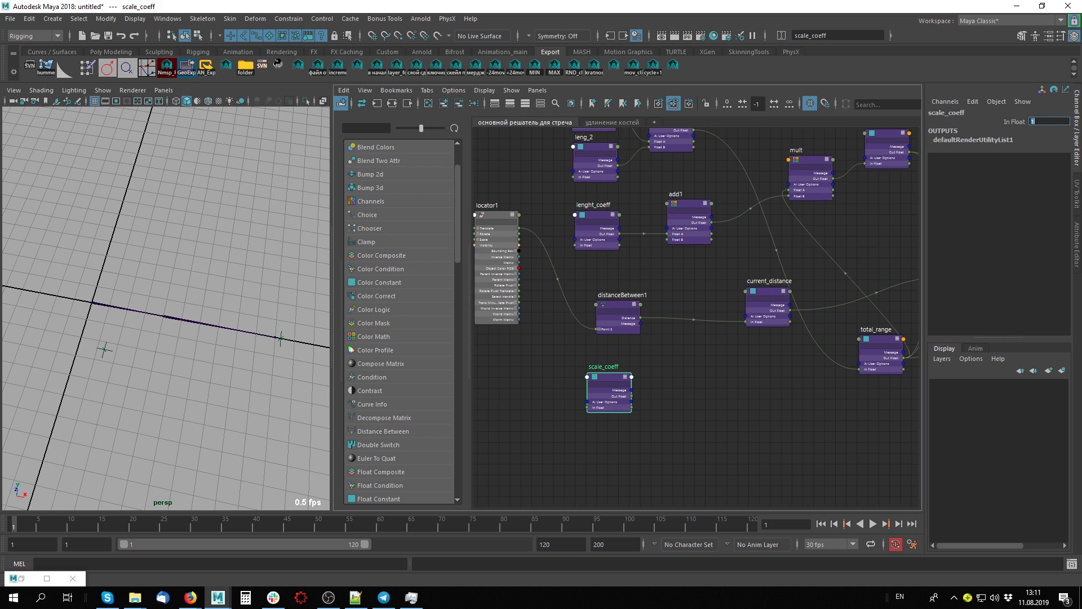
type("0.5")
left_click(756, 463)
scroll(713, 435, "up", 2)
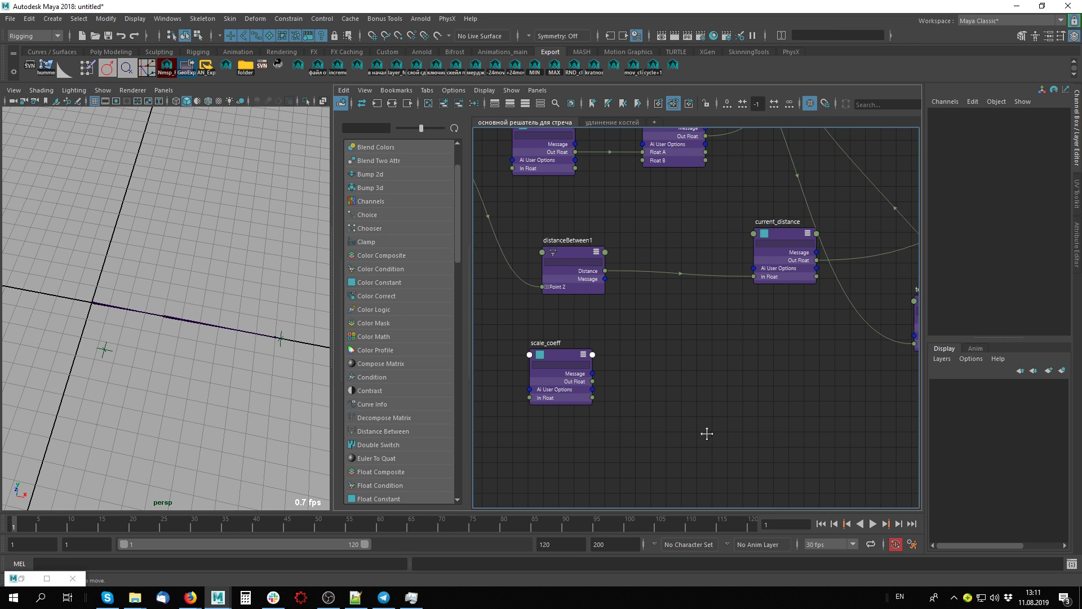
scroll(620, 417, "up", 1)
left_click(507, 388)
scroll(759, 404, "down", 2)
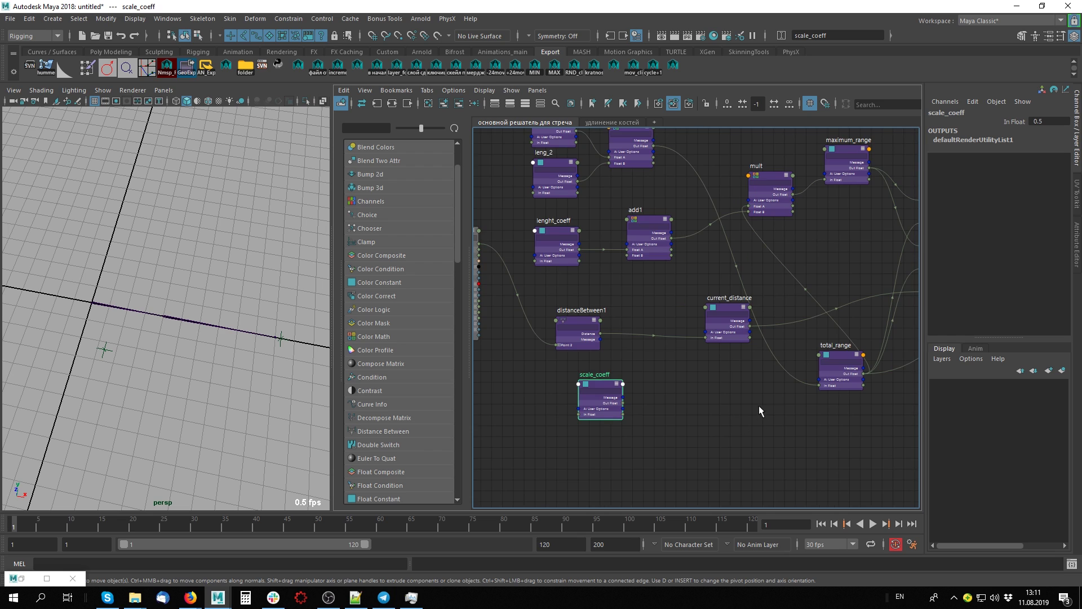
- Inspect setRange1 and over_range, and move scale_coeff into open space below current_distance
middle_click_drag(727, 394, 722, 417, "alt")
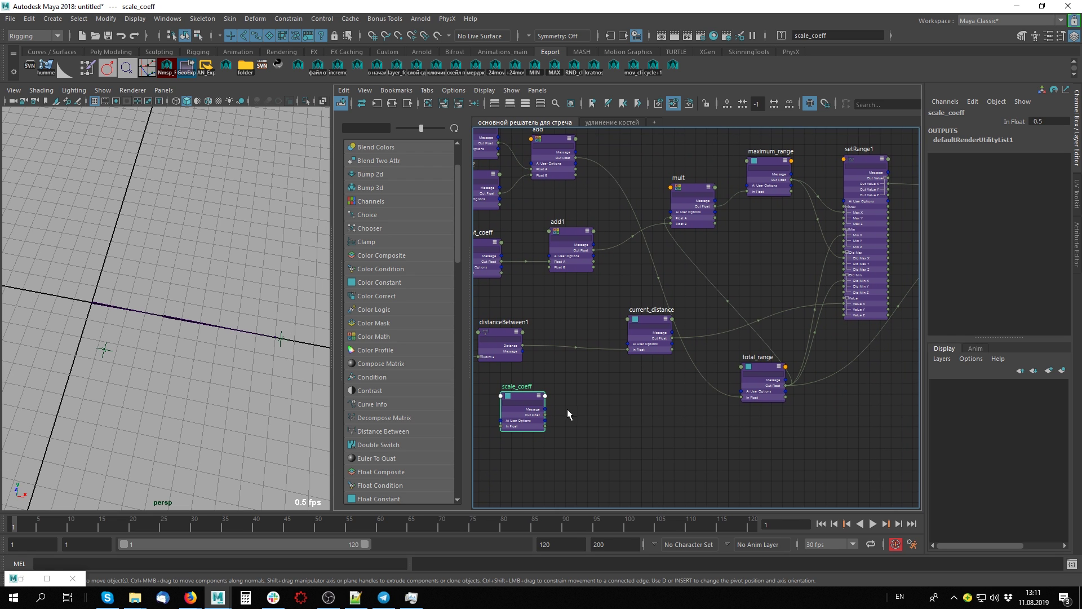
mouse_move(607, 414)
middle_mouse_down("alt")
mouse_move(720, 409)
mouse_move(699, 411)
mouse_move(728, 399)
mouse_move(707, 415)
mouse_move(692, 390)
mouse_move(822, 340)
middle_mouse_up("alt")
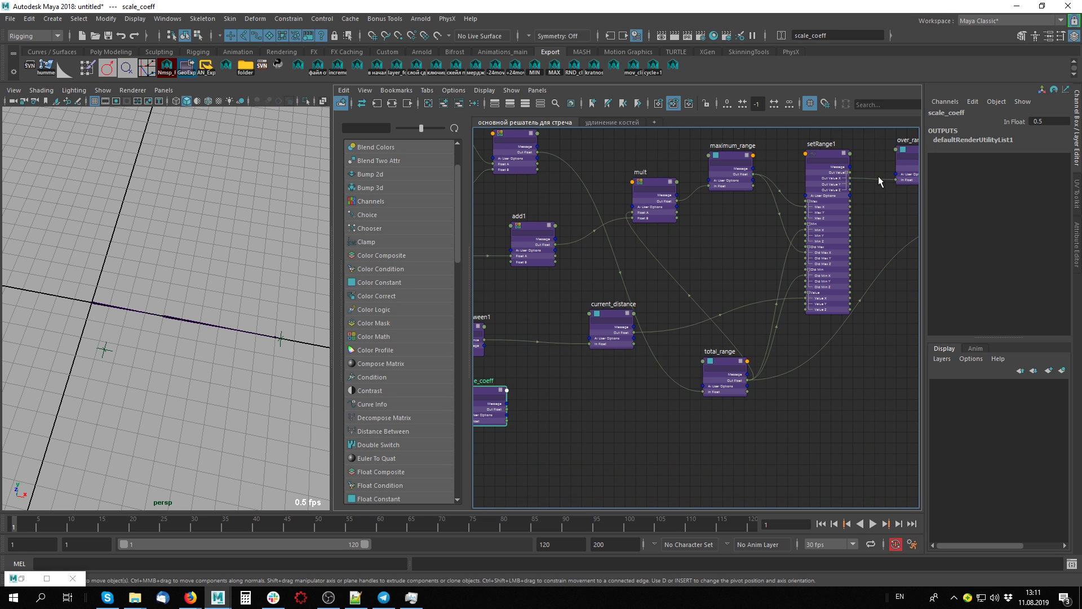
left_click_drag(830, 153, 830, 158)
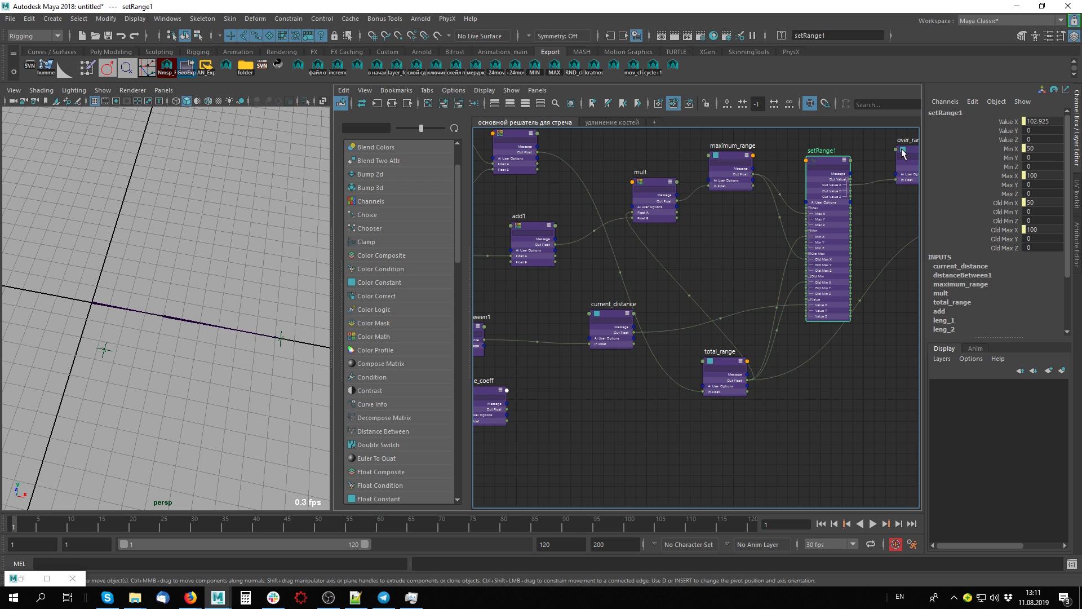
left_click_drag(902, 147, 894, 156)
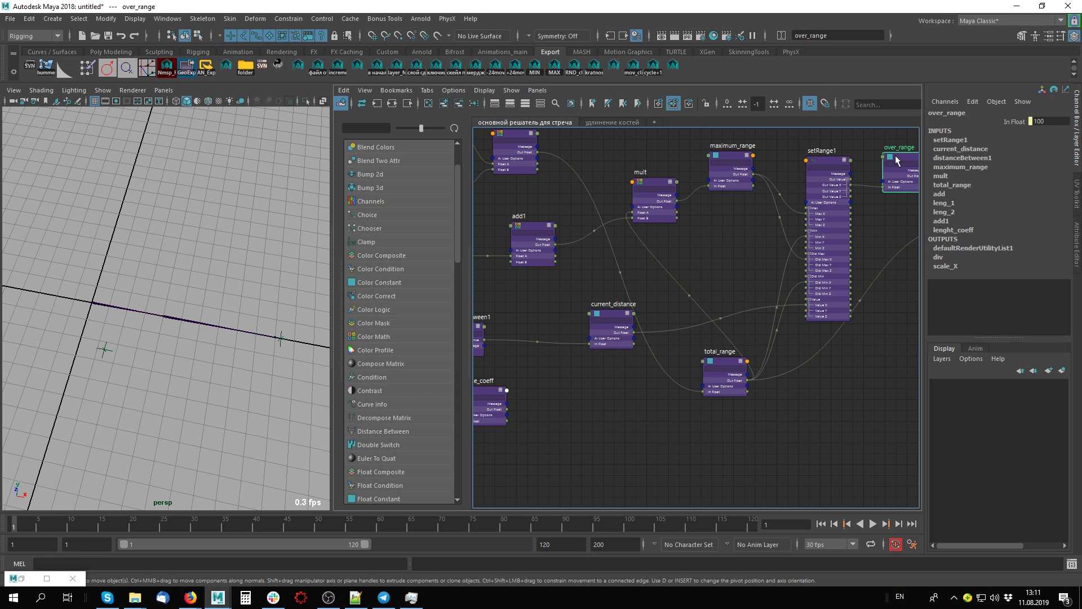
left_click_drag(828, 160, 824, 164)
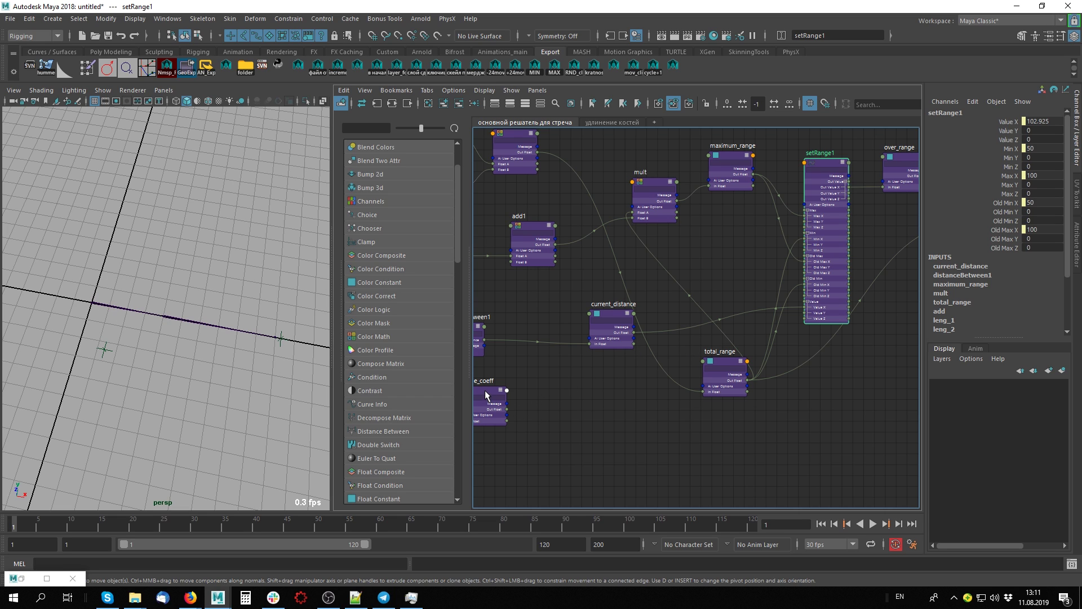
left_click_drag(489, 394, 600, 400)
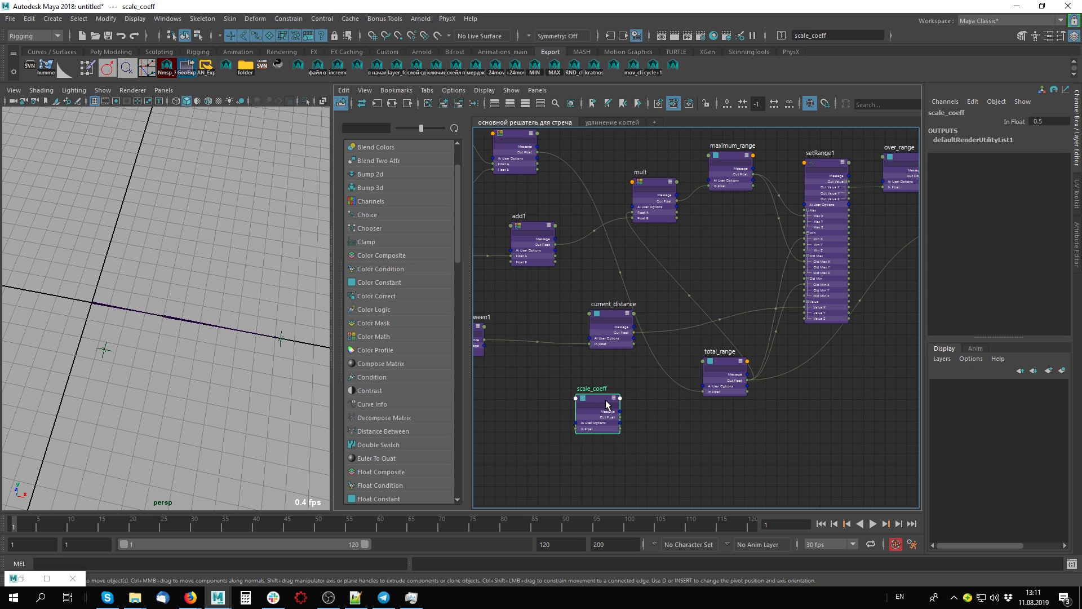
- Try wiring scale_coeff and total_range into setRange1, abandoning both, and frame the nodes
scroll(665, 431, "up", 2)
middle_click_drag(640, 454, 643, 451, "alt")
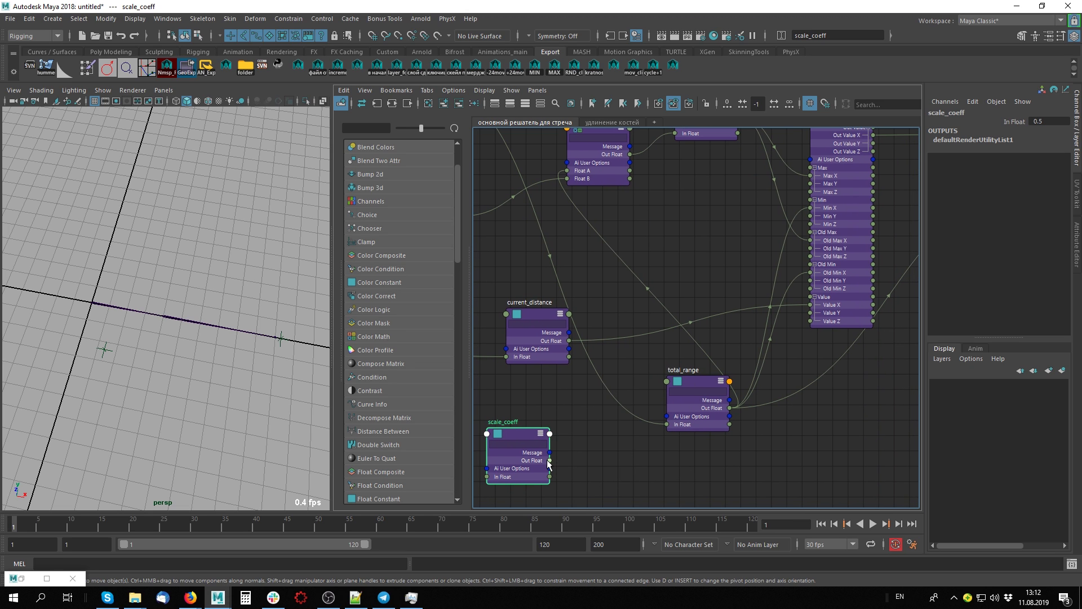
left_click_drag(550, 460, 812, 183)
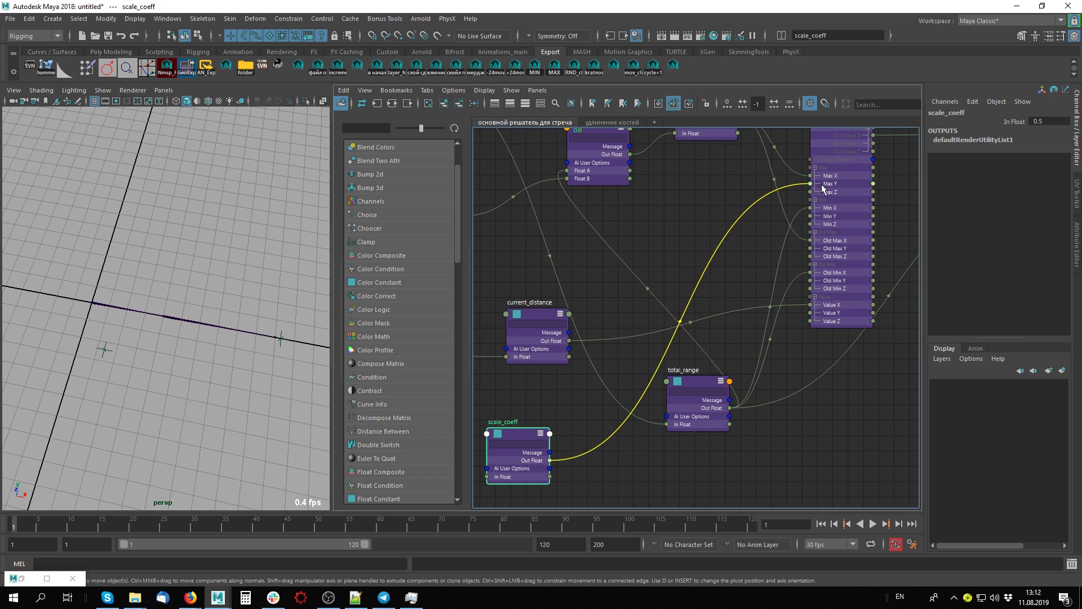
left_click_drag(821, 184, 587, 459)
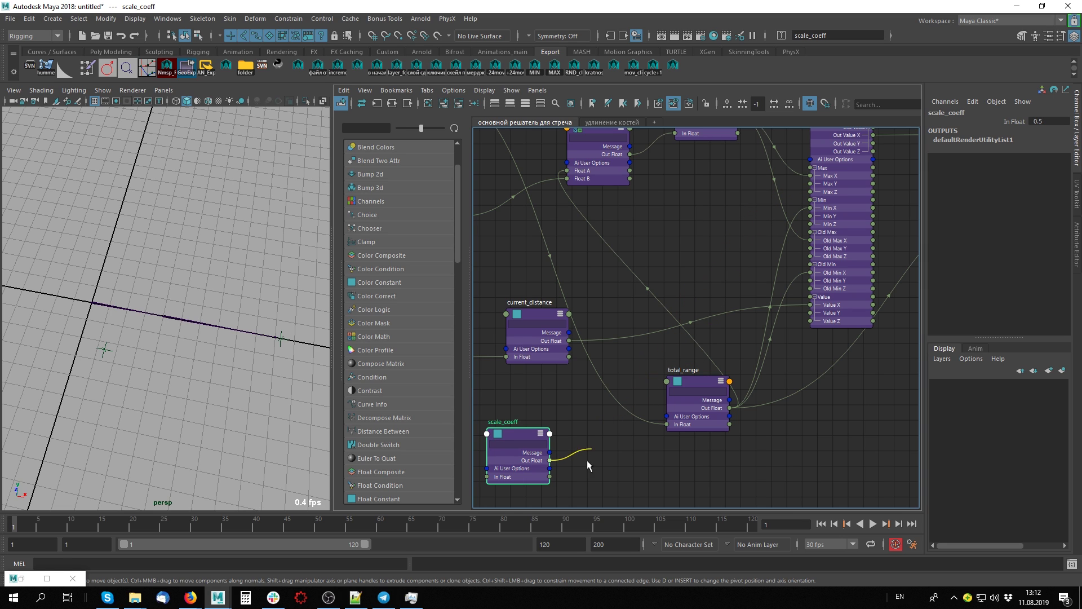
middle_click_drag(725, 321, 732, 390, "alt")
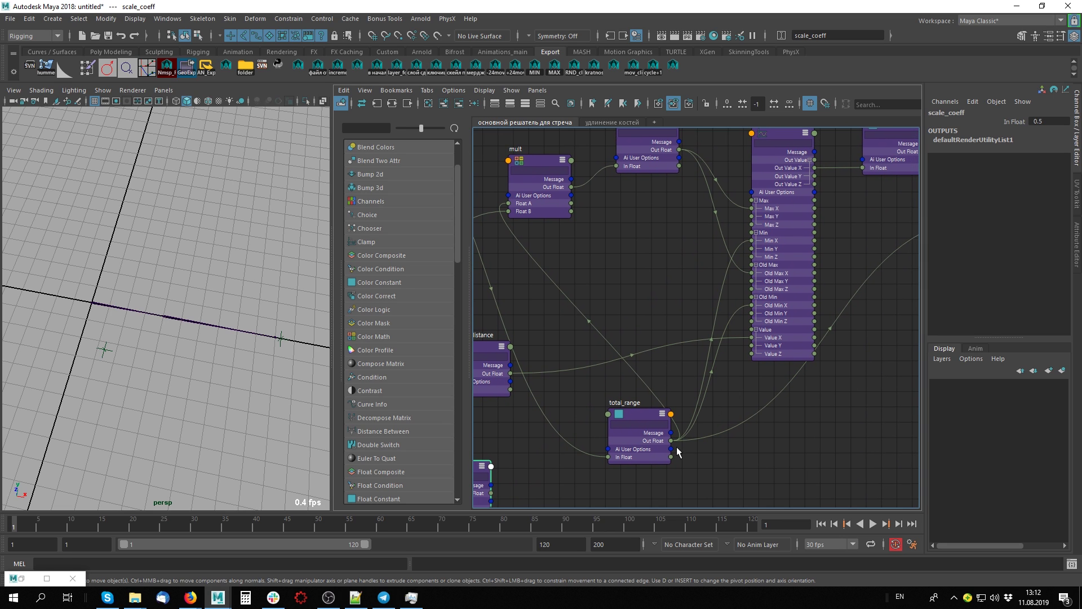
left_click_drag(672, 443, 729, 391)
left_click(629, 416)
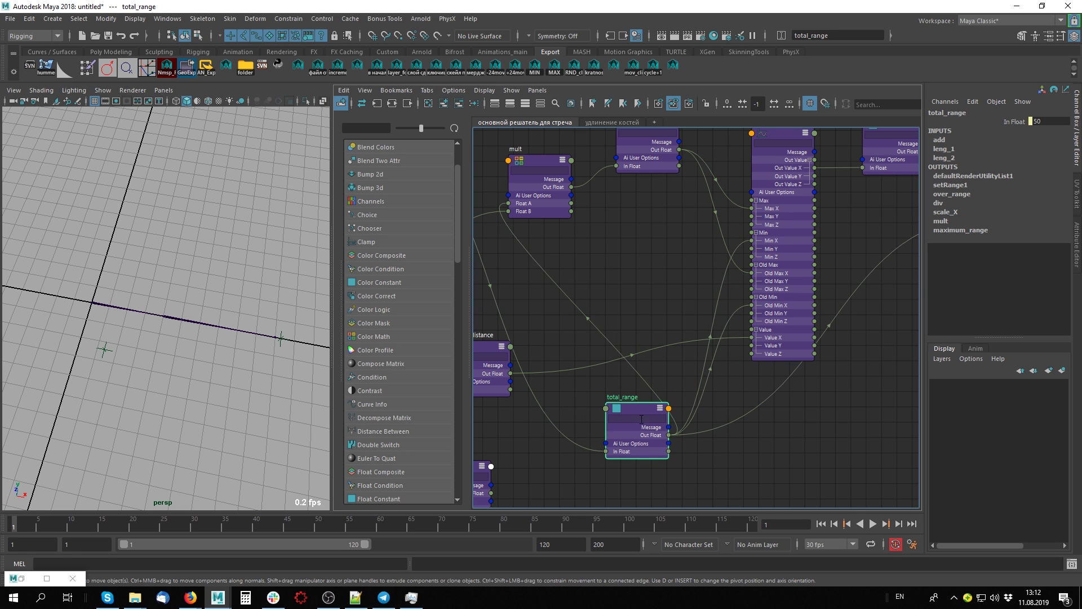
middle_click_drag(588, 343, 585, 353, "alt")
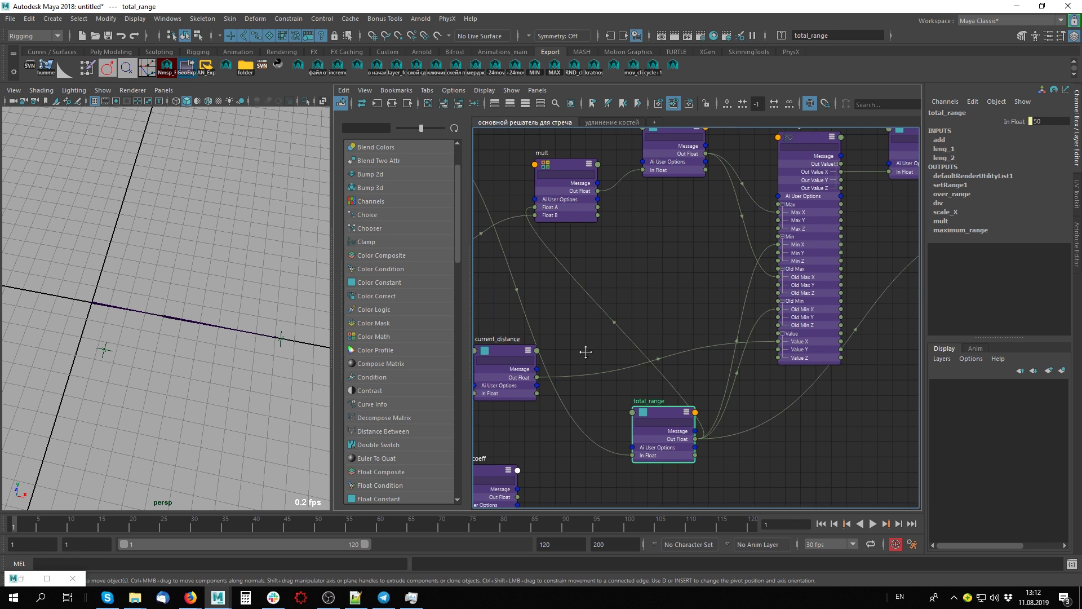
left_click(782, 361)
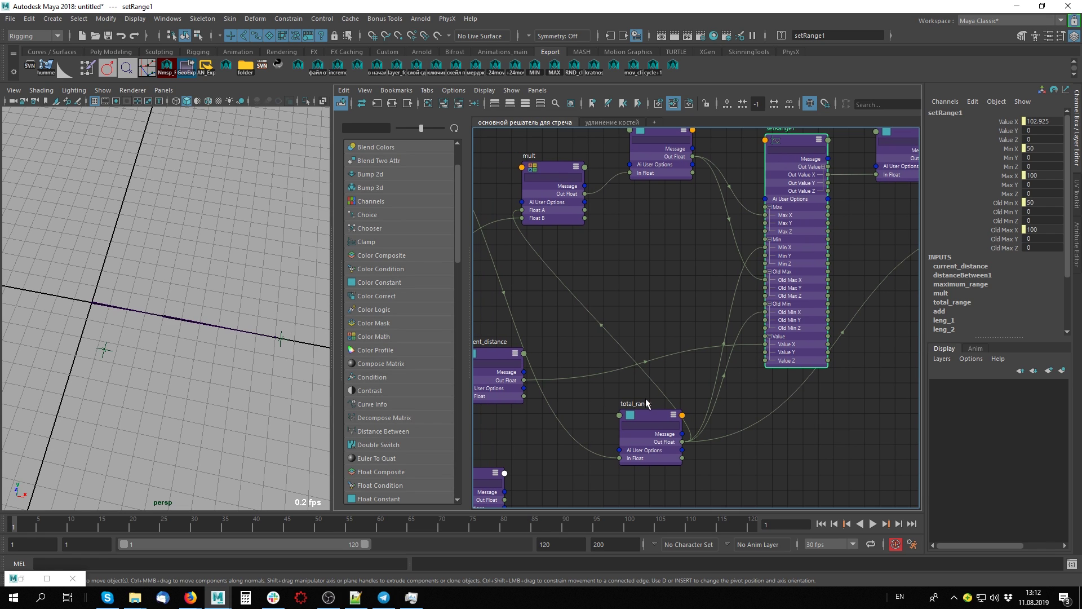
middle_click_drag(571, 379, 599, 383, "alt")
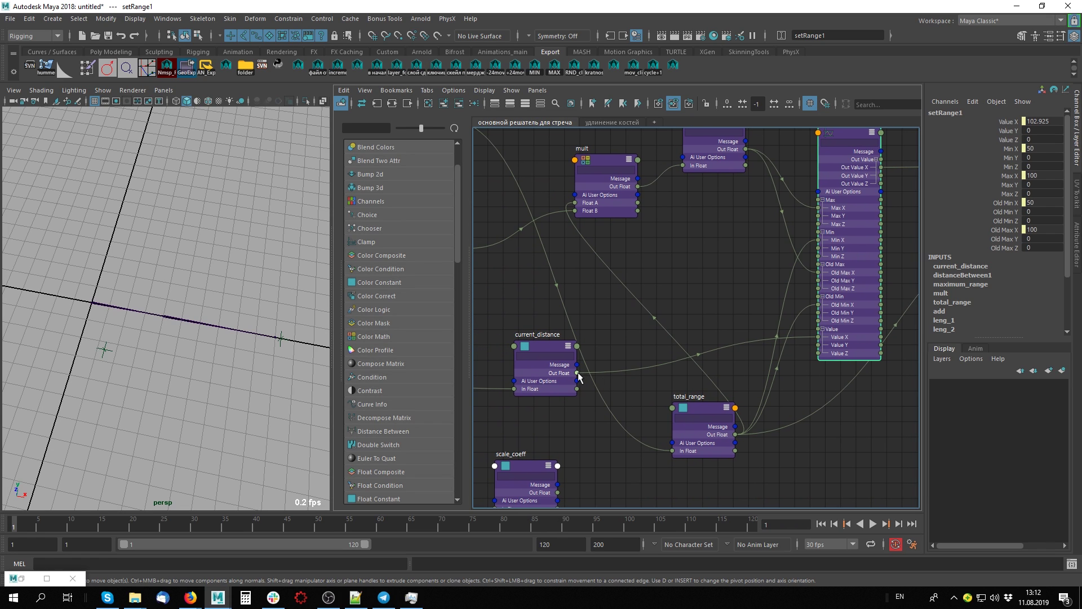
- Wire current_distance, total_range and maximum_range into setRange1 Value Y, Old Min Y and Old Max Y
left_click_drag(577, 373, 818, 344)
middle_click_drag(743, 420, 699, 429, "alt")
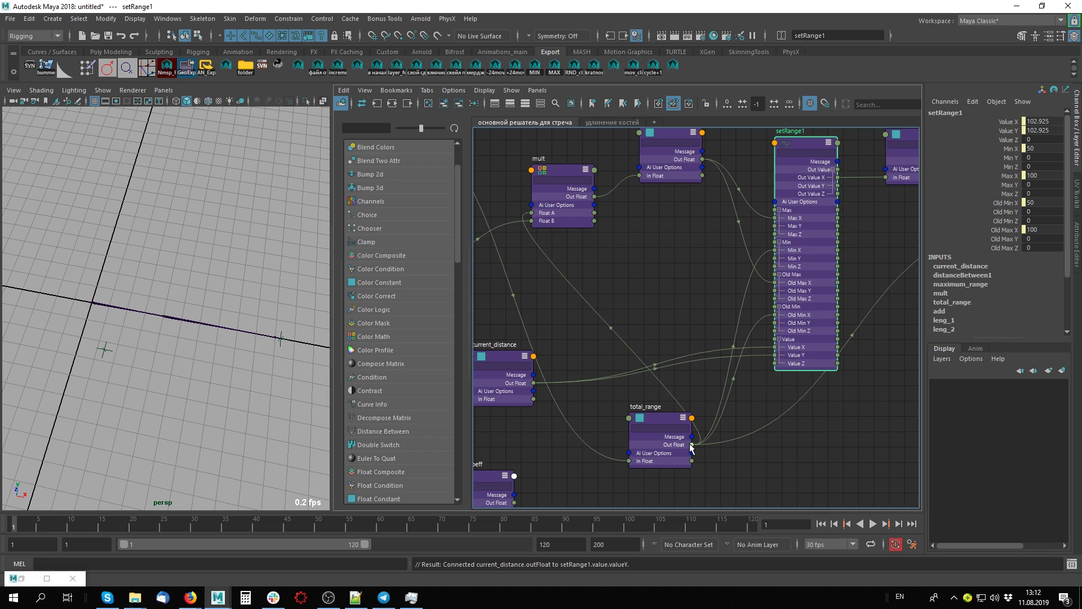
left_click_drag(691, 445, 775, 323)
mouse_move(692, 445)
left_mouse_down()
mouse_move(731, 393)
mouse_move(754, 394)
left_mouse_up()
middle_click_drag(754, 393, 731, 427, "alt")
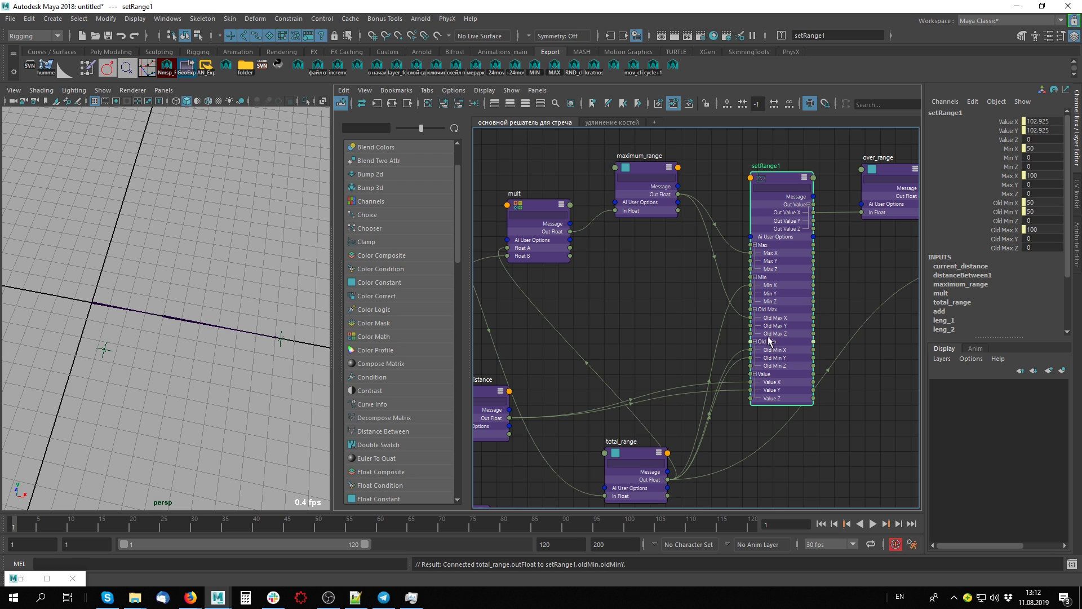
left_click_drag(677, 195, 750, 327)
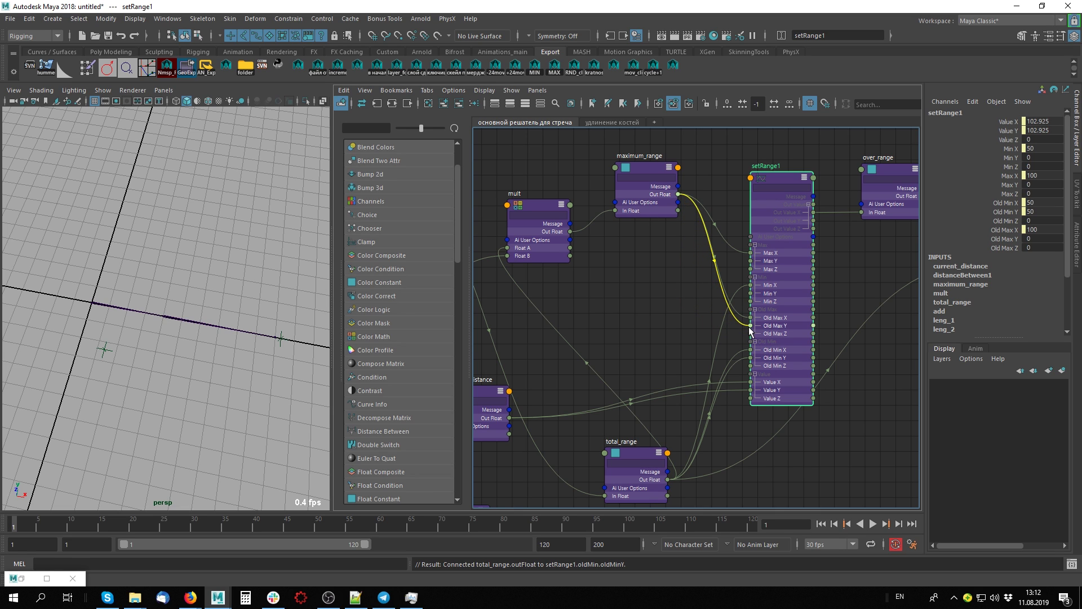
left_click_drag(751, 327, 750, 327)
middle_click_drag(727, 418, 759, 386, "alt")
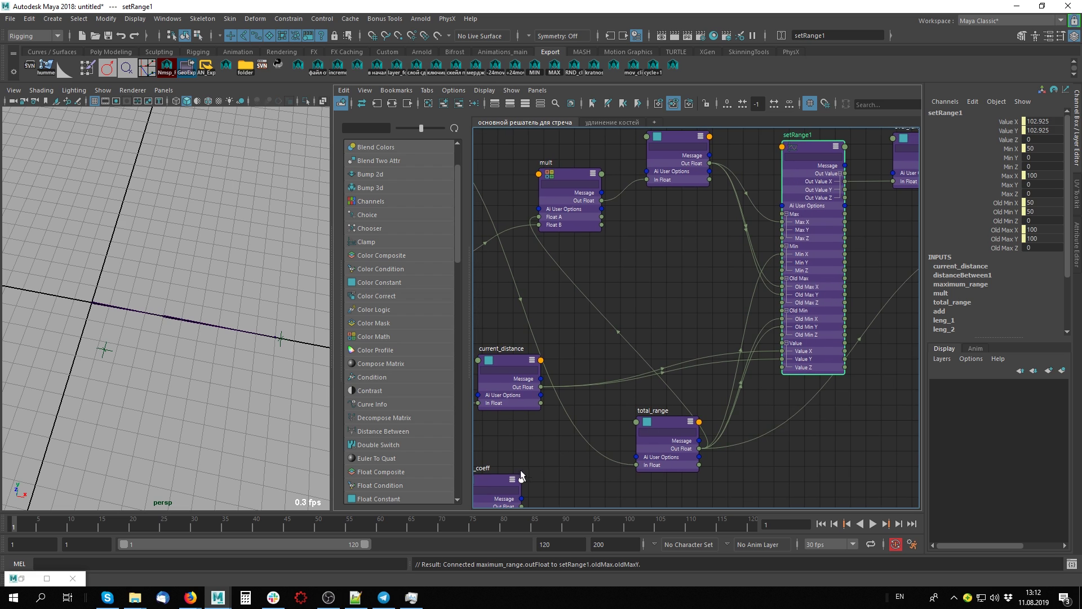
- Place scale_coeff beside setRange1 and connect its Out Float to setRange1's Max Y
left_click_drag(521, 476, 671, 286)
middle_click_drag(818, 266, 749, 292, "alt")
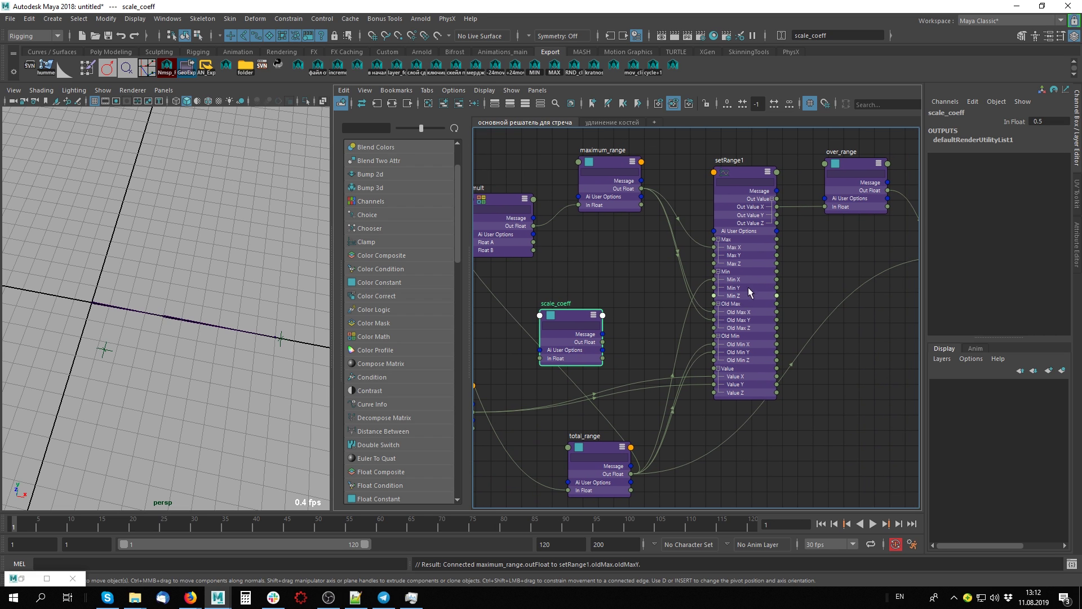
middle_click_drag(781, 374, 779, 393, "alt")
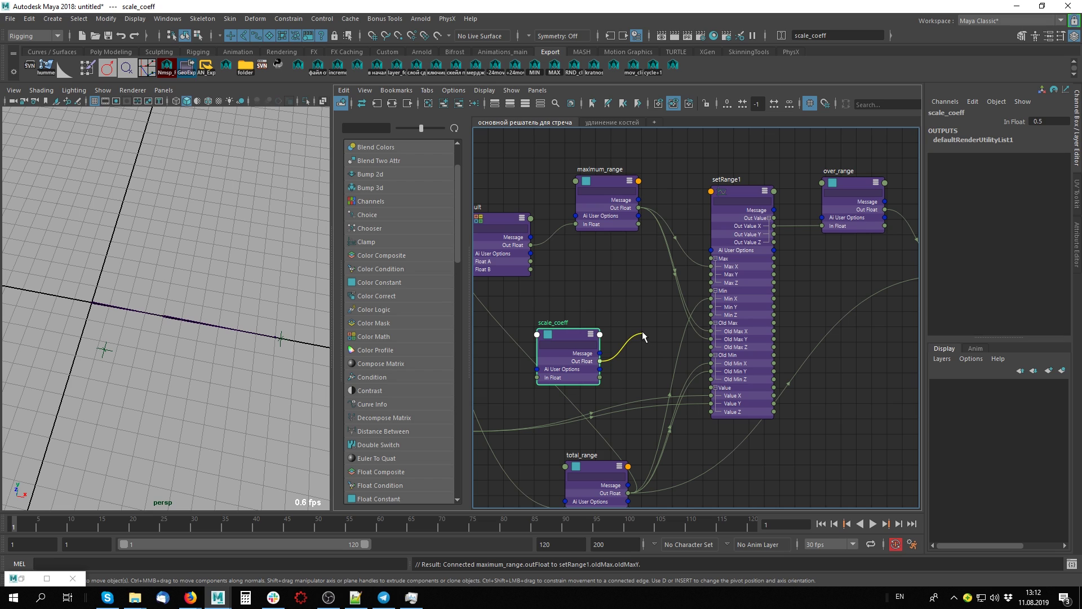
left_click_drag(644, 336, 716, 276)
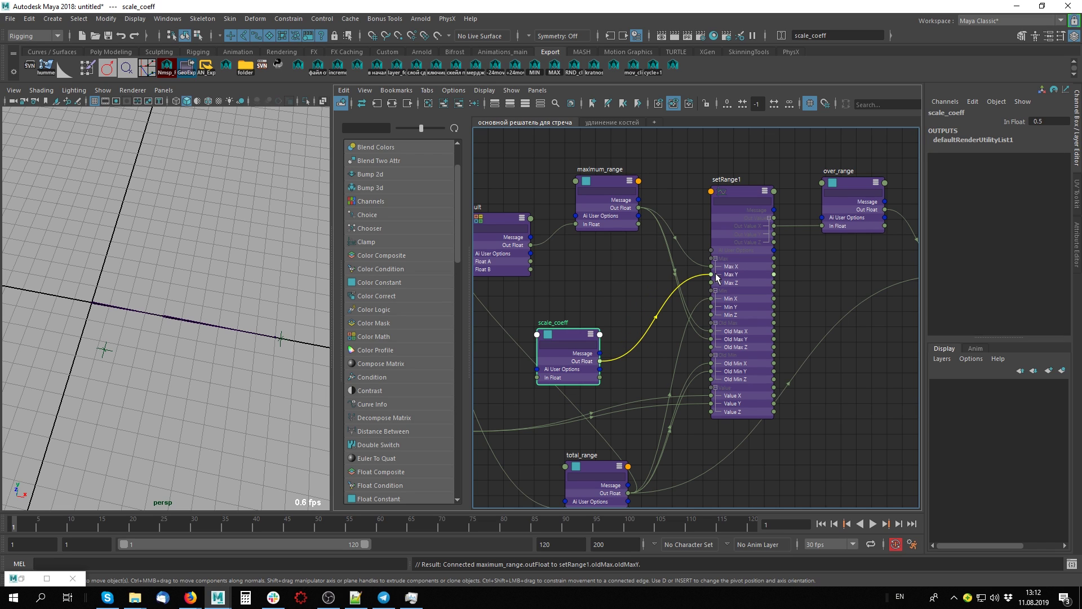
left_click_drag(715, 275, 712, 279)
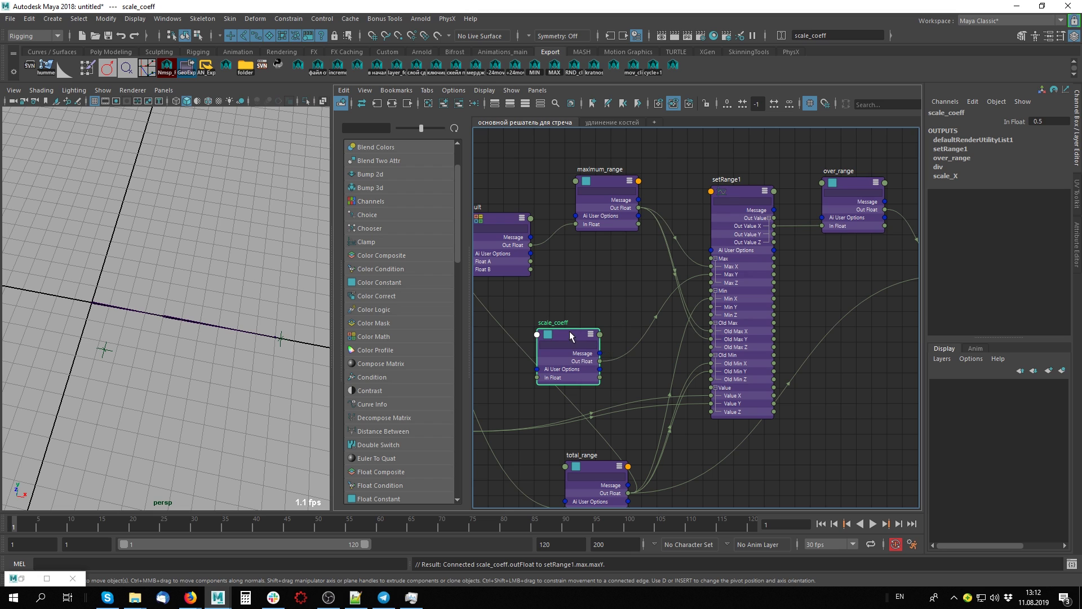
left_click_drag(569, 331, 555, 333)
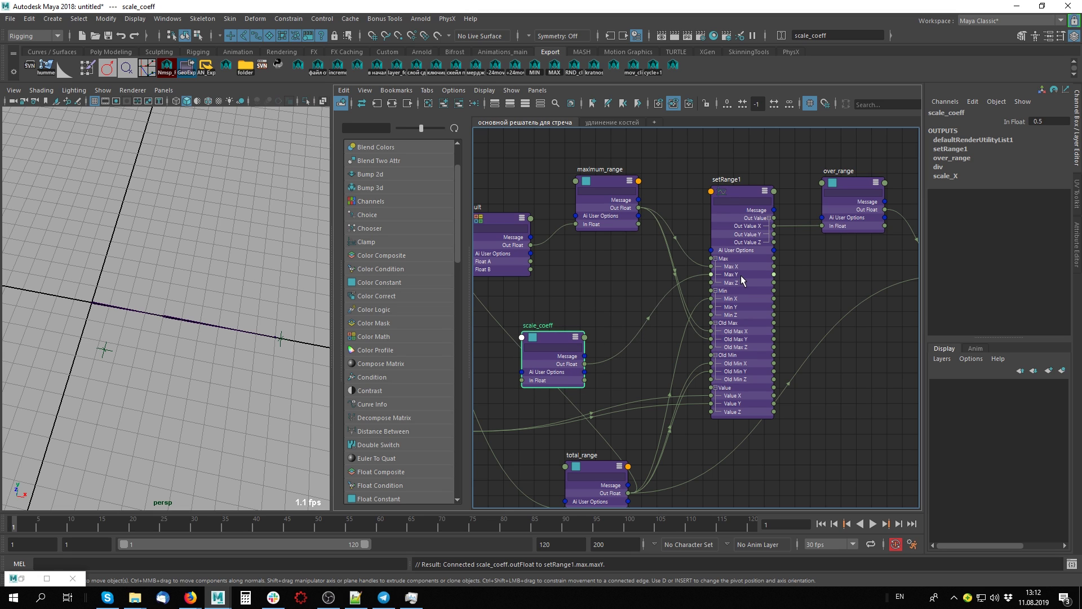
- Set setRange1's Min Y to 1 in its attribute settings
double_click(737, 192)
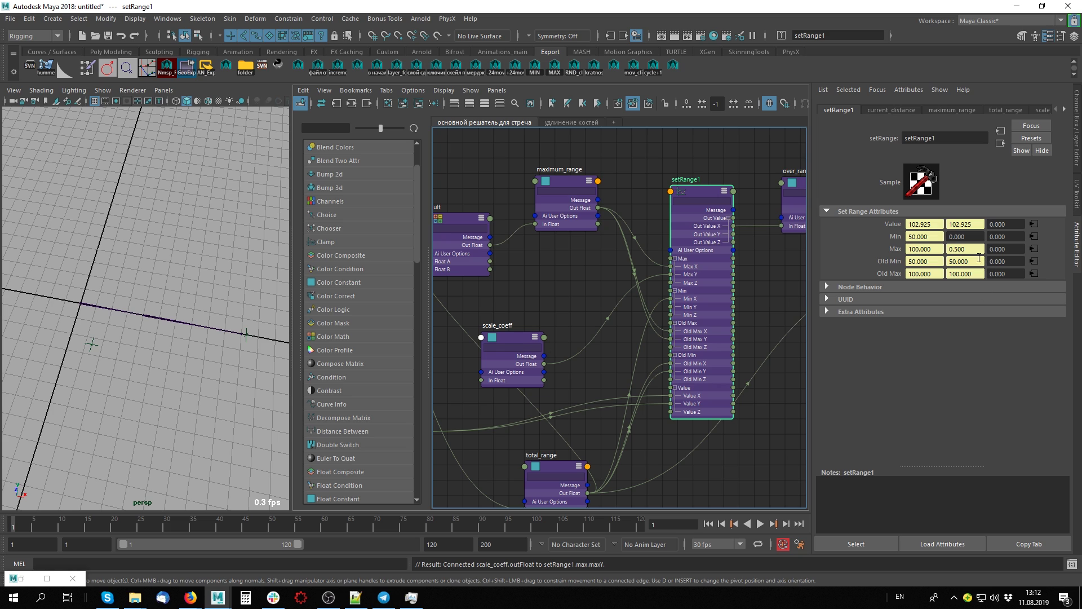
middle_click_drag(685, 405, 658, 402, "alt")
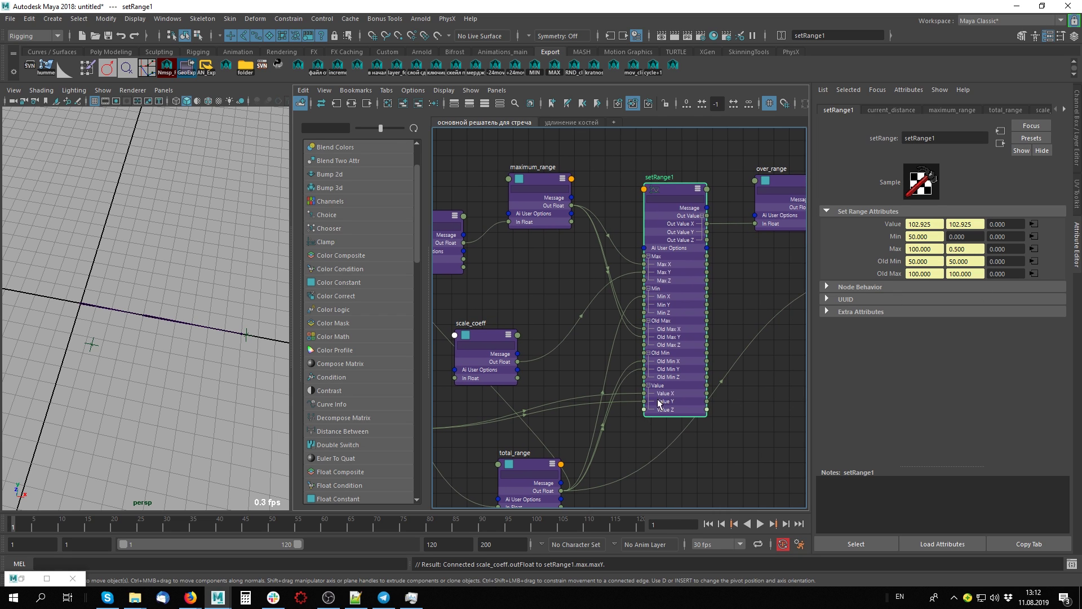
left_click(978, 237)
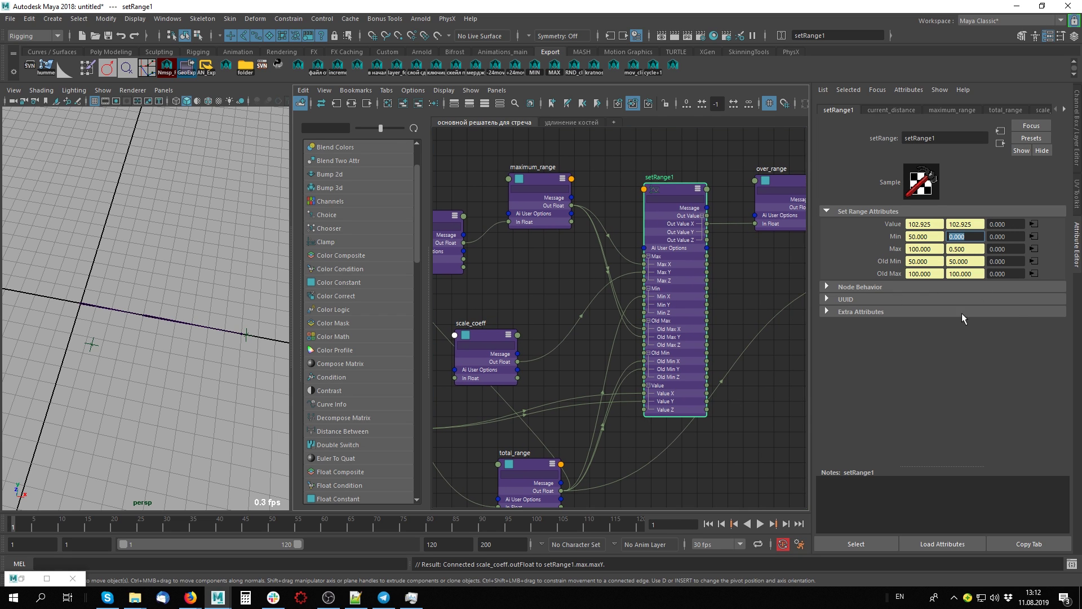
type("3")
type("1")
key("Return")
- Recheck setRange1's attributes and bring the div and scale_X nodes into view
left_click(757, 435)
scroll(724, 407, "down", 1)
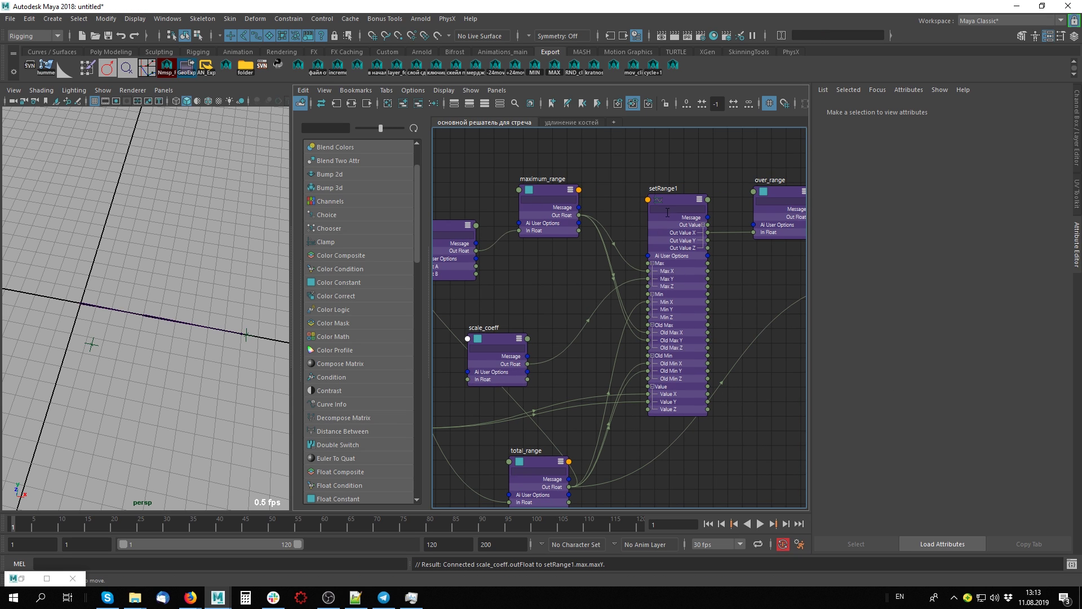
left_click(671, 194)
middle_click_drag(671, 194, 590, 357)
- Duplicate the scale_X constant, place it below div, and name it scale_YZ
left_click(781, 196)
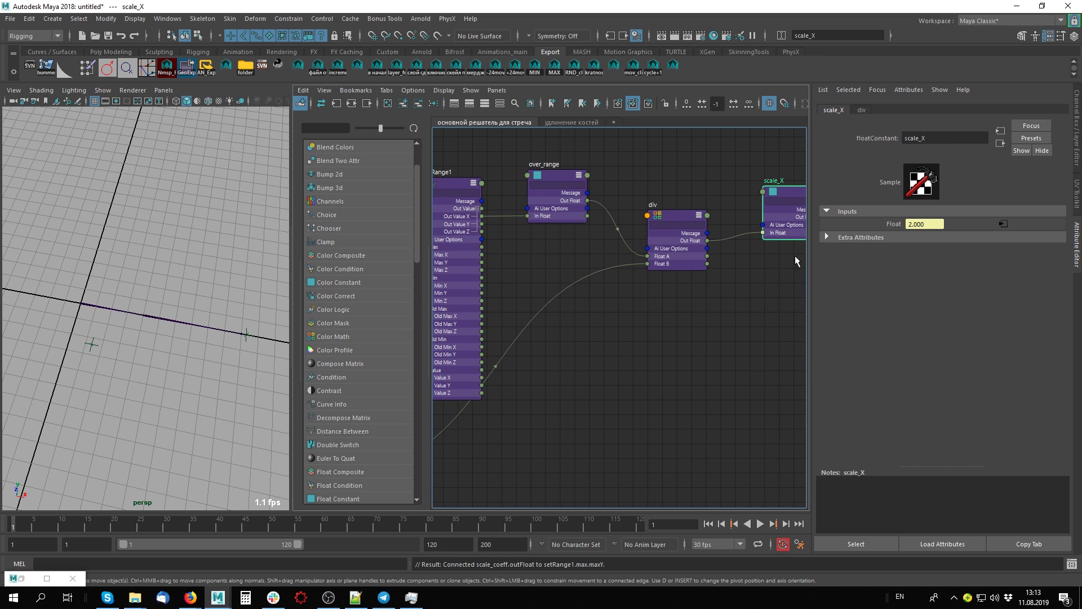
key("ctrl+d")
middle_click_drag(702, 374, 643, 385)
left_click_drag(581, 388, 616, 372)
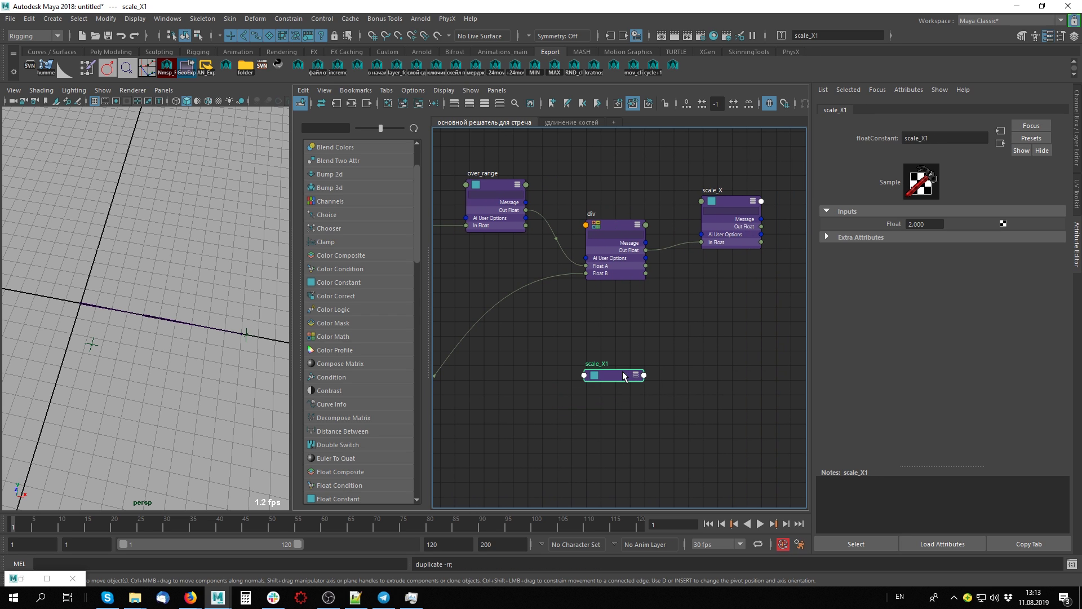
double_click(598, 364)
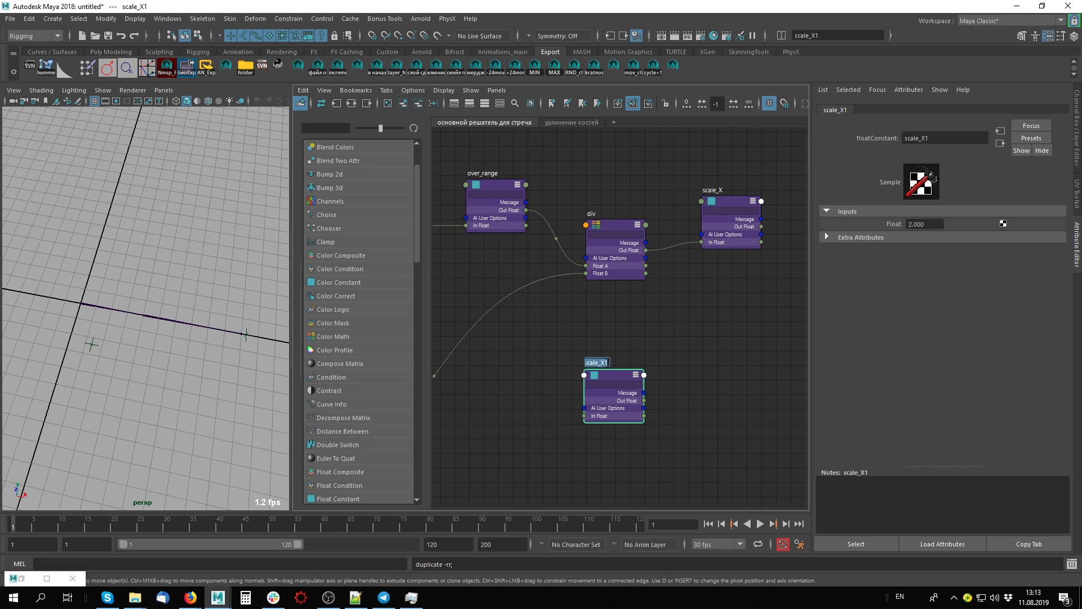
type("scale_Y")
type("Z")
key("Return")
- Feed setRange1's Out Value Y into scale_YZ's In Float
left_click_drag(631, 370, 659, 333)
middle_click_drag(558, 343, 648, 337, "alt")
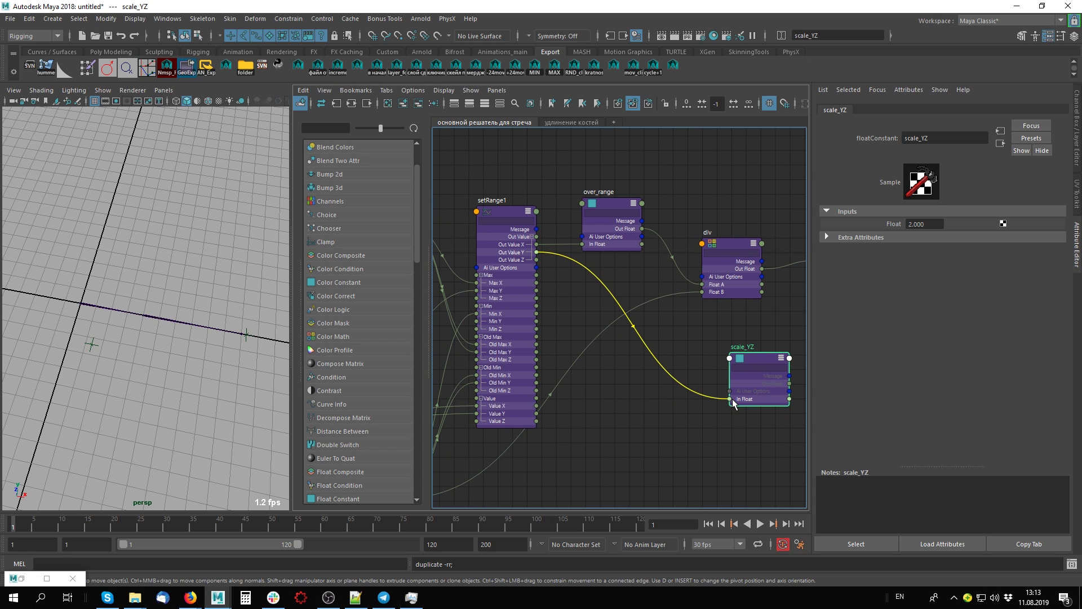
left_click_drag(538, 255, 731, 398)
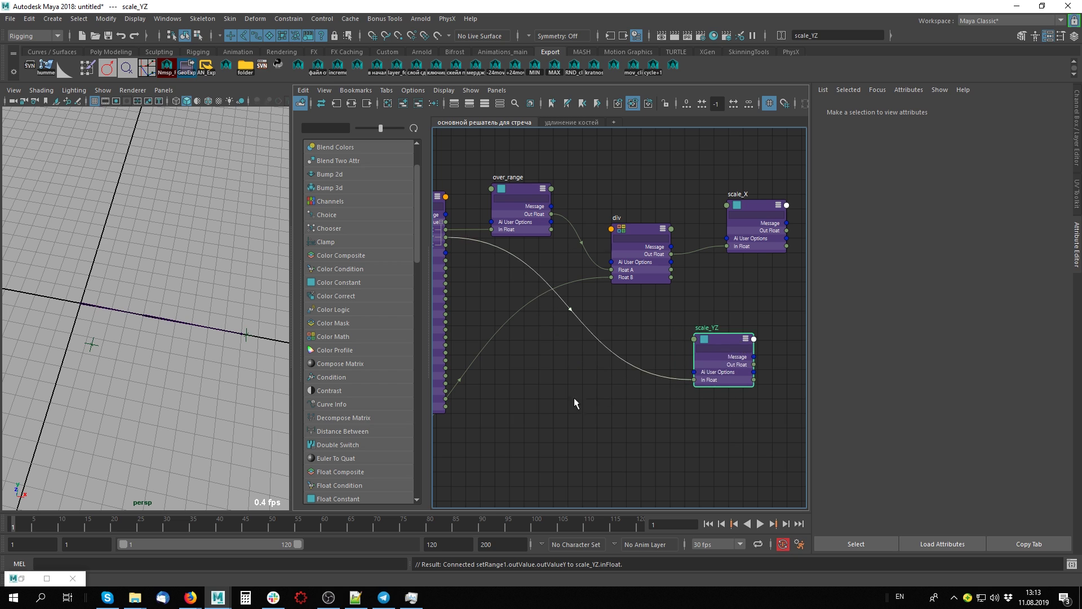
mouse_move(652, 361)
middle_mouse_down("alt")
mouse_move(739, 305)
mouse_move(802, 314)
mouse_move(556, 304)
middle_mouse_up("alt")
left_click_drag(723, 304, 742, 300)
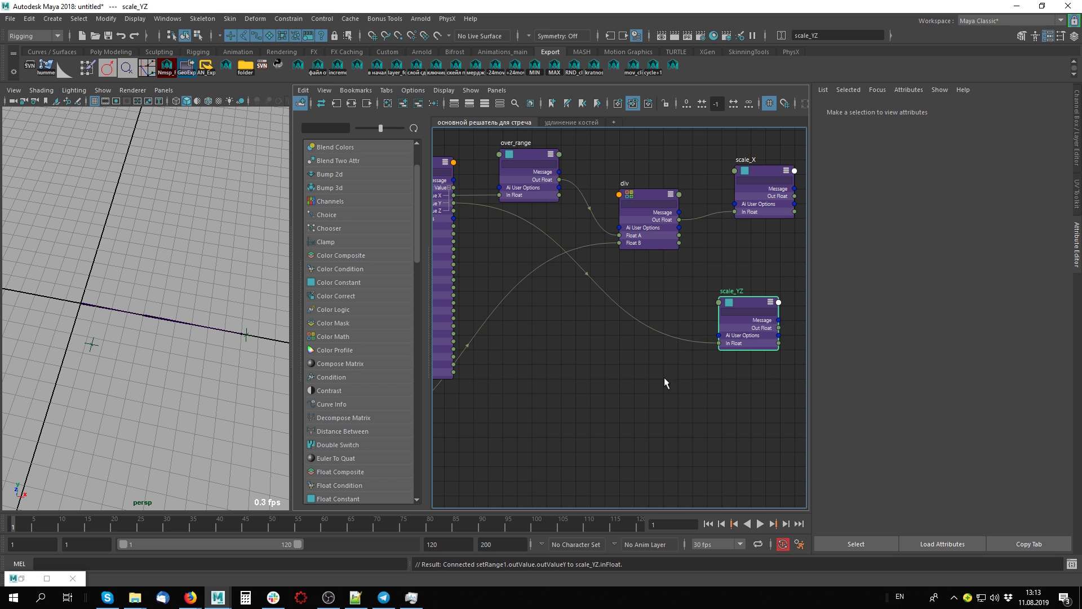
- Rearrange scale_coeff and total_range in the graph and check setRange1's range values
mouse_move(604, 359)
middle_mouse_down()
mouse_move(659, 355)
mouse_move(703, 307)
mouse_move(823, 296)
middle_mouse_up()
mouse_move(537, 253)
left_mouse_down()
mouse_move(517, 324)
mouse_move(547, 250)
left_mouse_up()
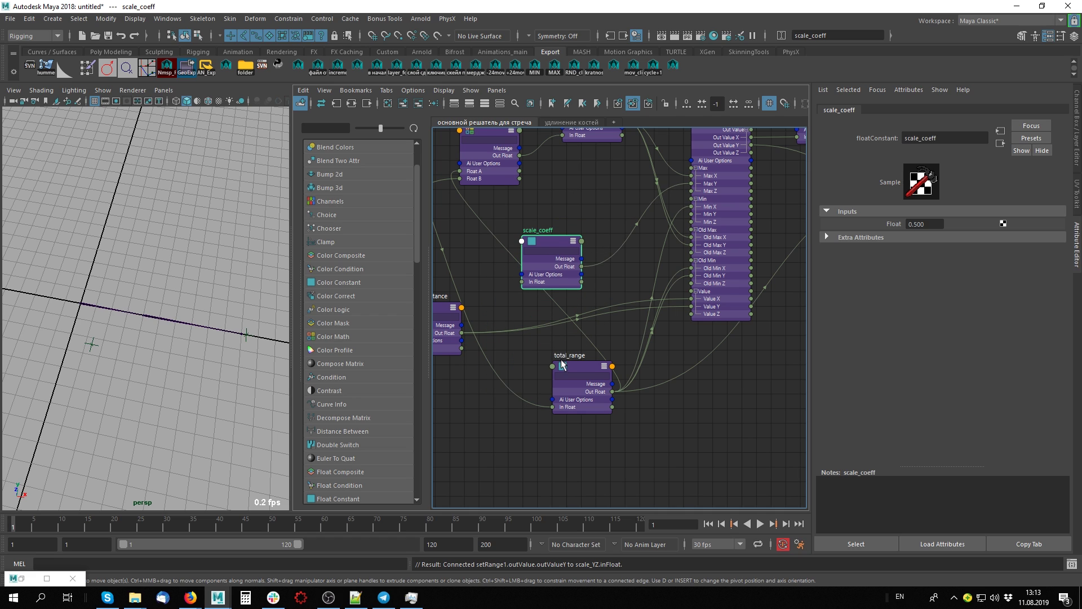
left_click_drag(574, 368, 548, 361)
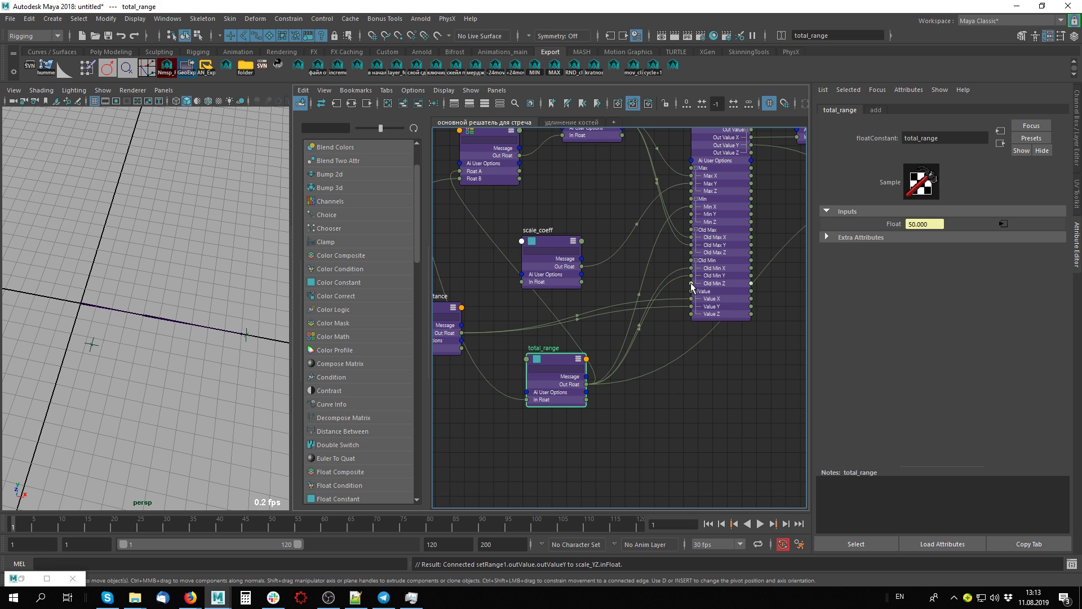
middle_click_drag(593, 178, 583, 213, "alt")
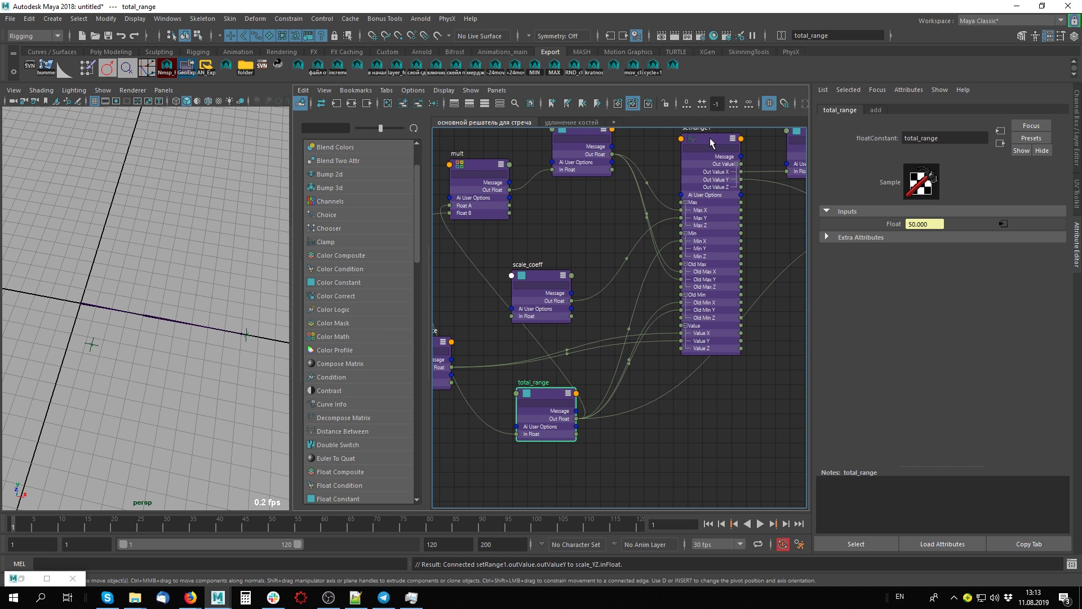
left_click(733, 166)
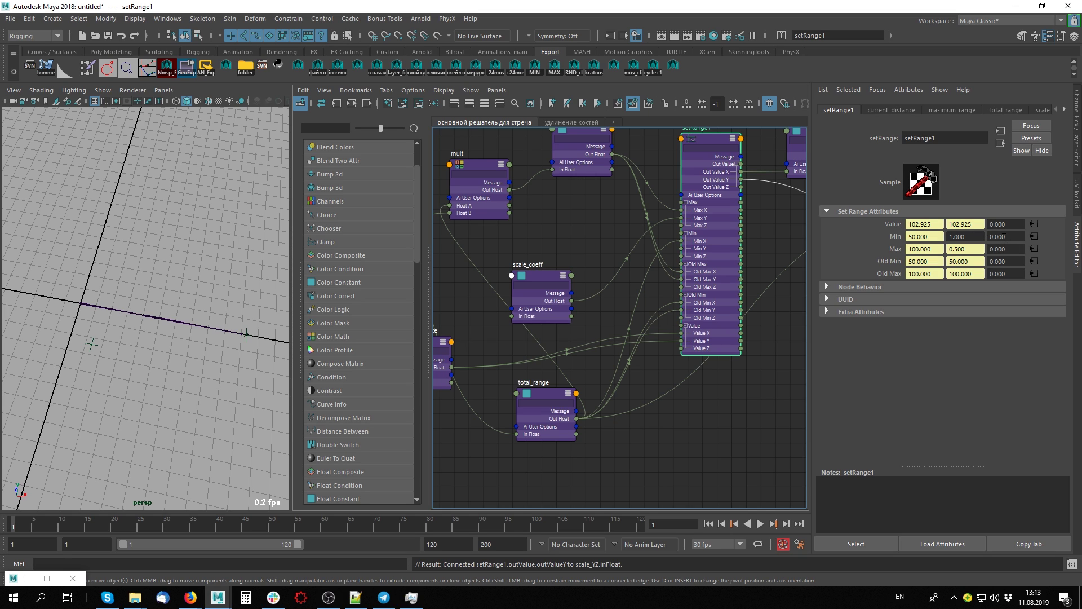
- Move scale_YZ closer to scale_X and display the удлинение костей graph
middle_click_drag(655, 485, 407, 463, "alt")
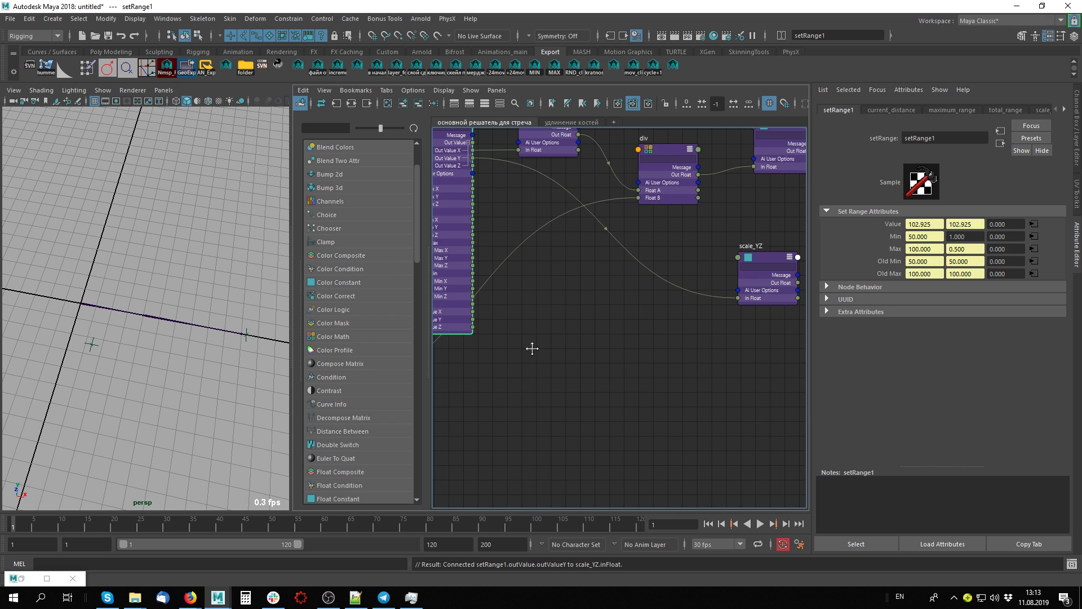
middle_click_drag(531, 348, 473, 367, "alt")
left_click_drag(716, 269, 728, 223)
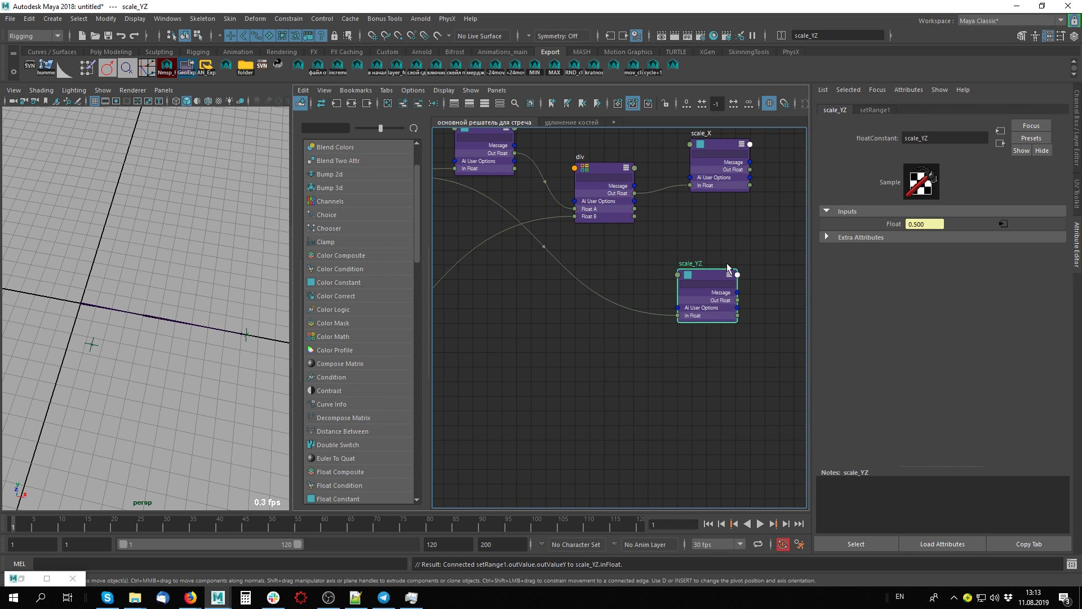
left_click(575, 121)
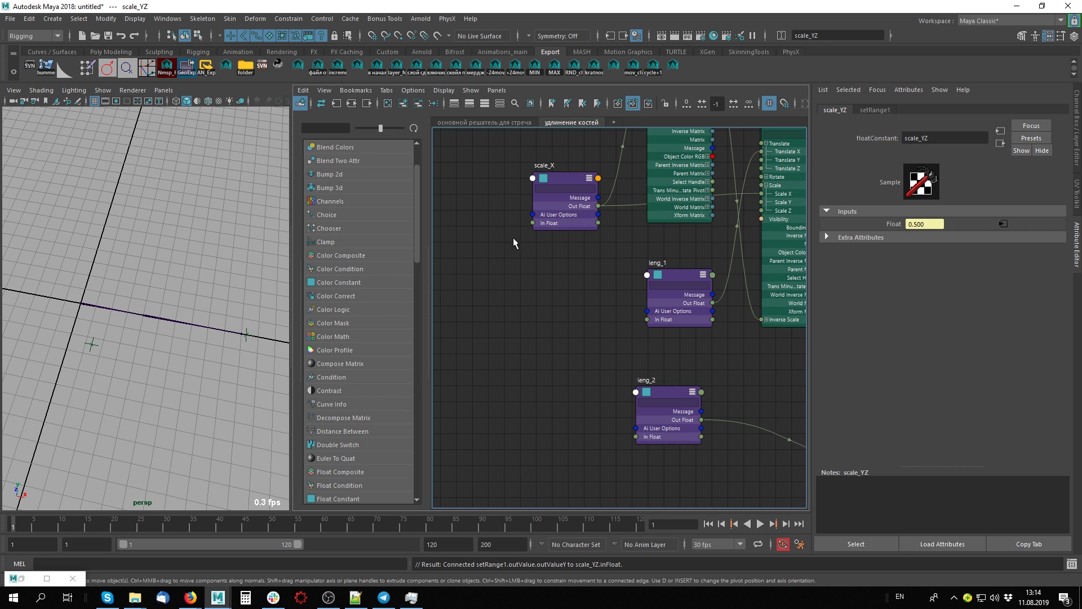
- Add scale_YZ to the bone-lengthening graph beside leng_1 and expand its attributes
left_click(388, 104)
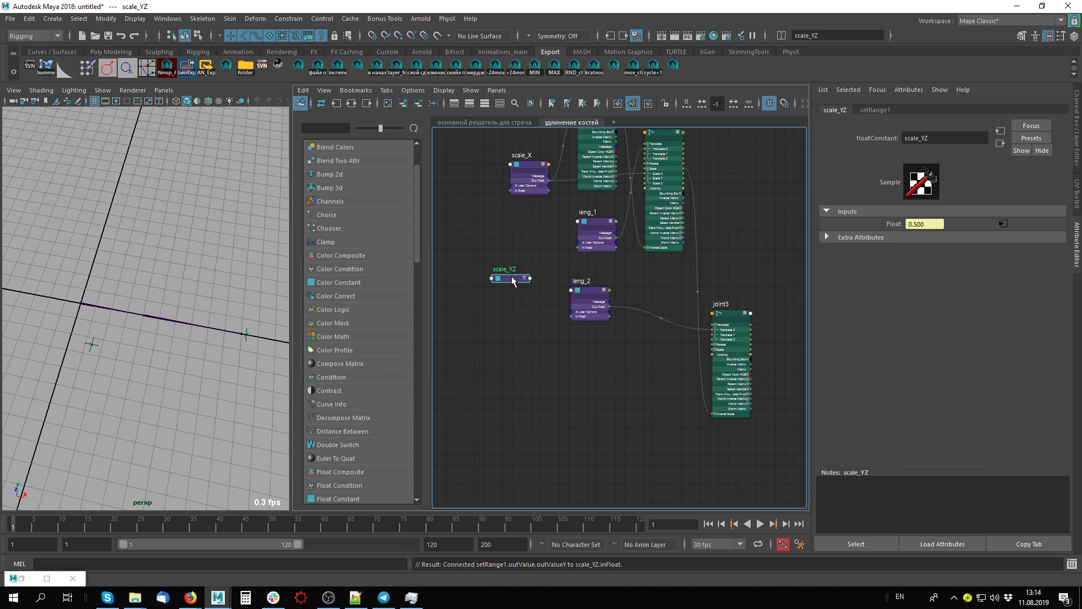
left_click_drag(510, 279, 514, 318)
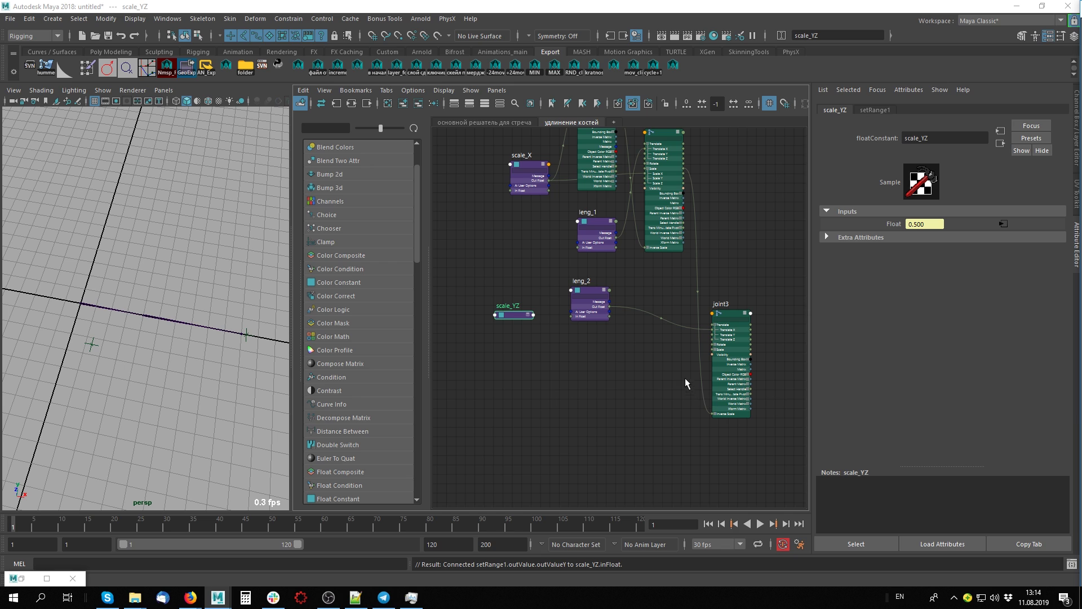
scroll(566, 317, "up", 2)
left_click_drag(490, 314, 514, 220)
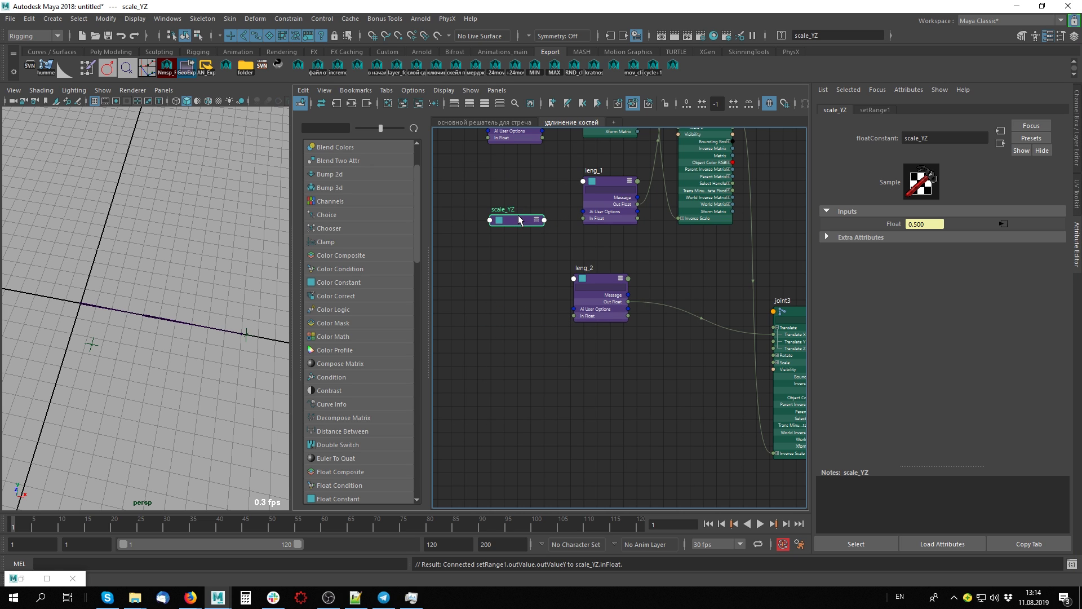
key("3")
middle_click_drag(593, 221, 555, 326, "alt")
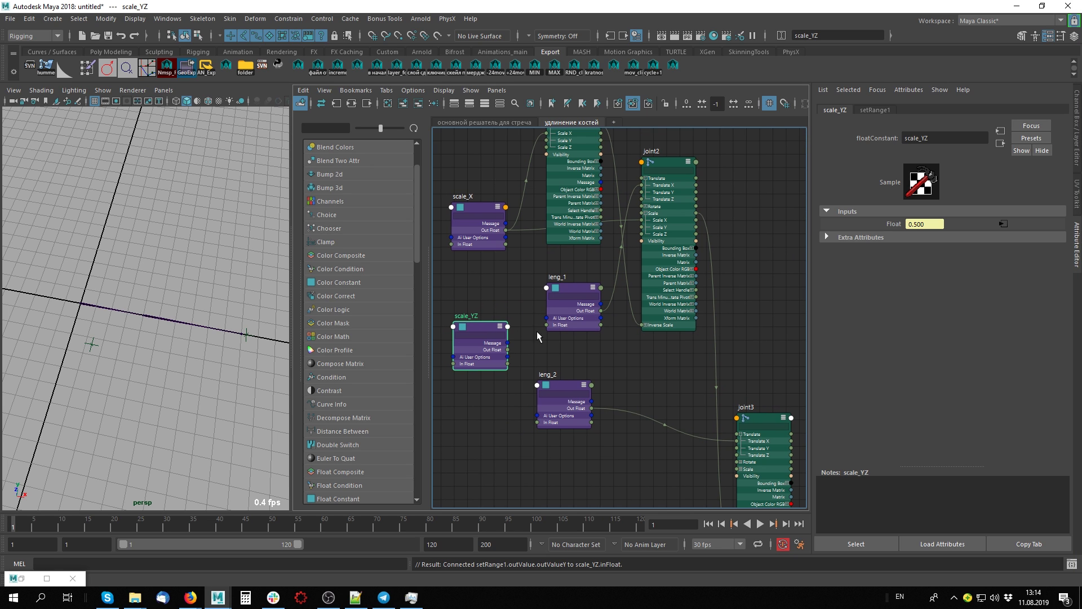
- Drive joint1's Scale Y and Z from scale_YZ and its Scale X from scale_X
left_click_drag(525, 345, 546, 133)
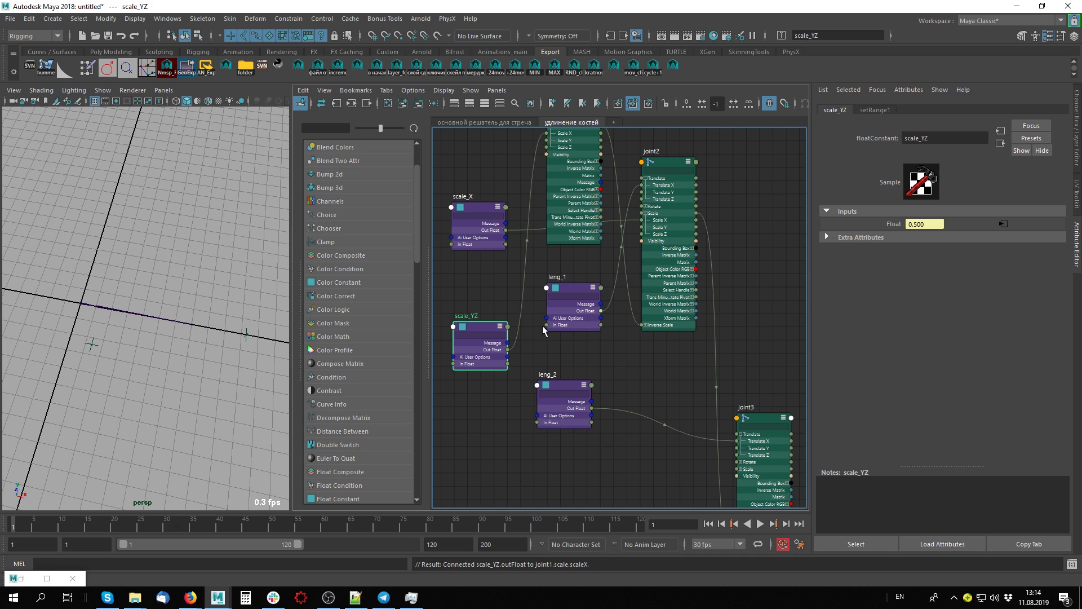
mouse_move(508, 349)
left_mouse_down()
mouse_move(545, 278)
mouse_move(546, 147)
left_mouse_up()
mouse_move(505, 230)
left_mouse_down()
mouse_move(528, 261)
mouse_move(558, 236)
left_mouse_up()
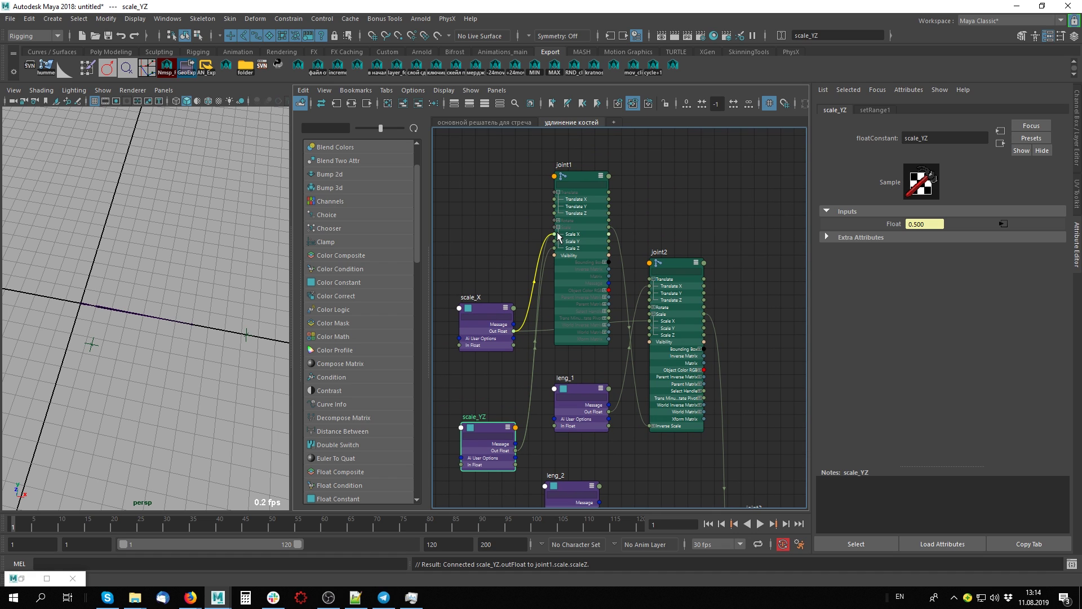
scroll(540, 356, "up", 3)
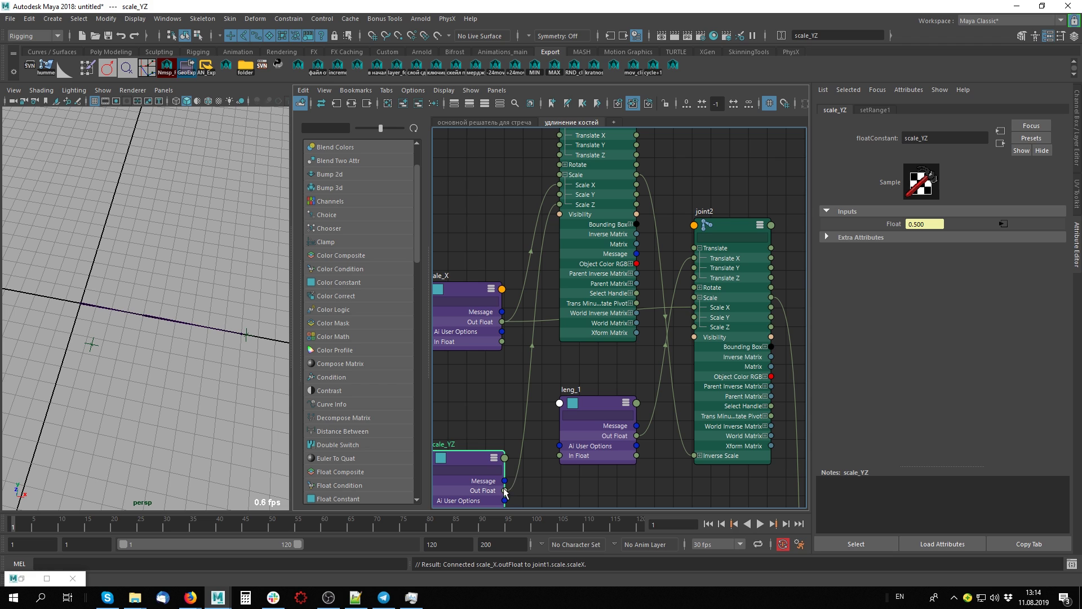
left_click_drag(505, 492, 558, 195)
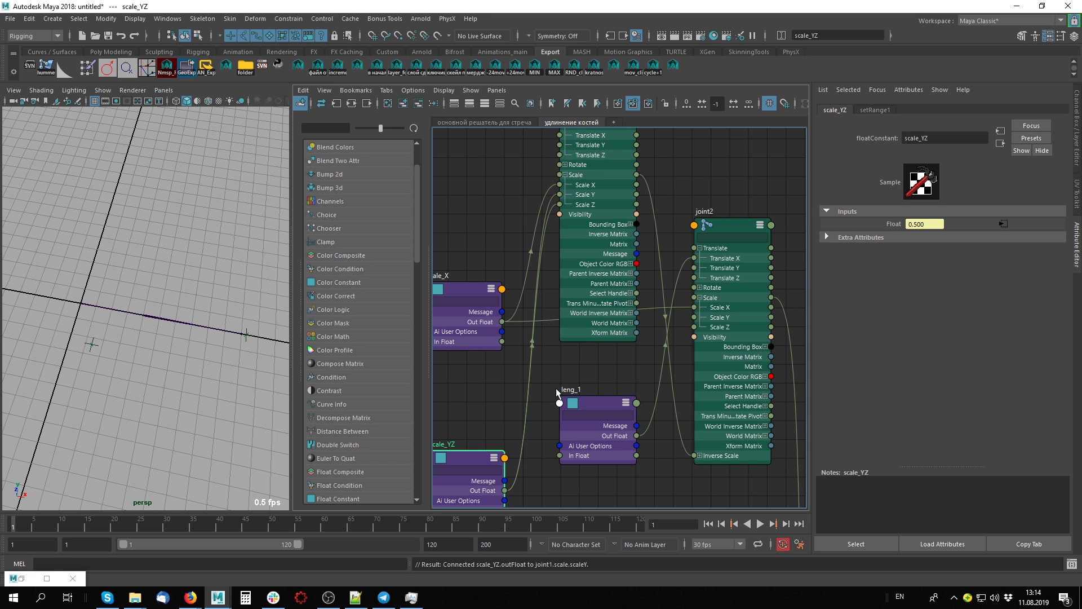
- Rearrange scale_X, scale_YZ and joint2, then drive joint2's Scale Y and Z from scale_YZ
middle_click_drag(557, 393, 588, 327, "alt")
left_click_drag(496, 384, 498, 317)
left_click_drag(496, 222, 479, 155)
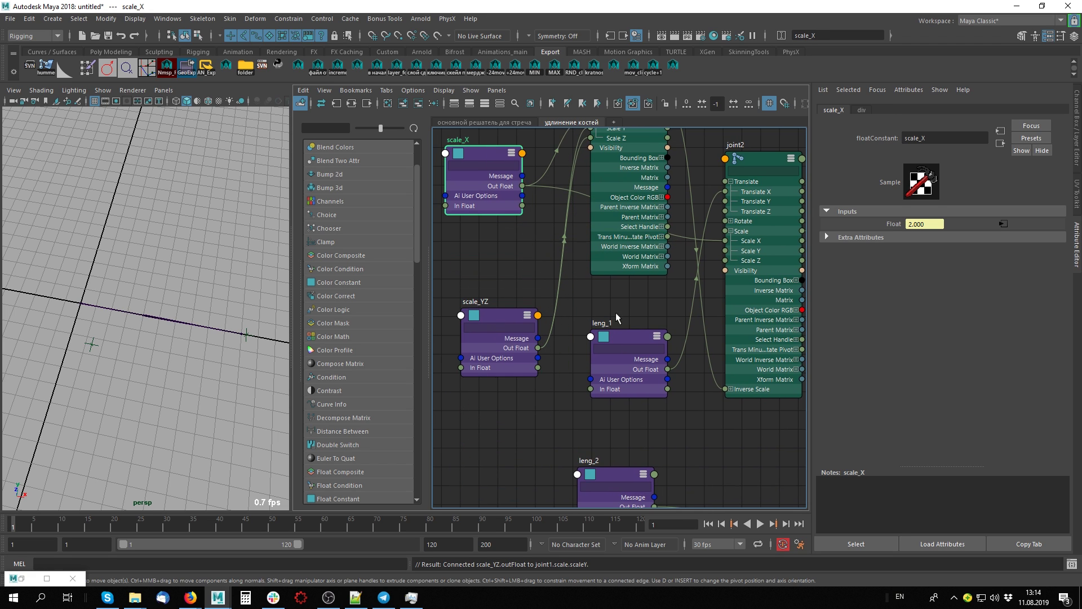
scroll(587, 339, "down", 3)
scroll(575, 304, "up", 4)
scroll(581, 317, "down", 3)
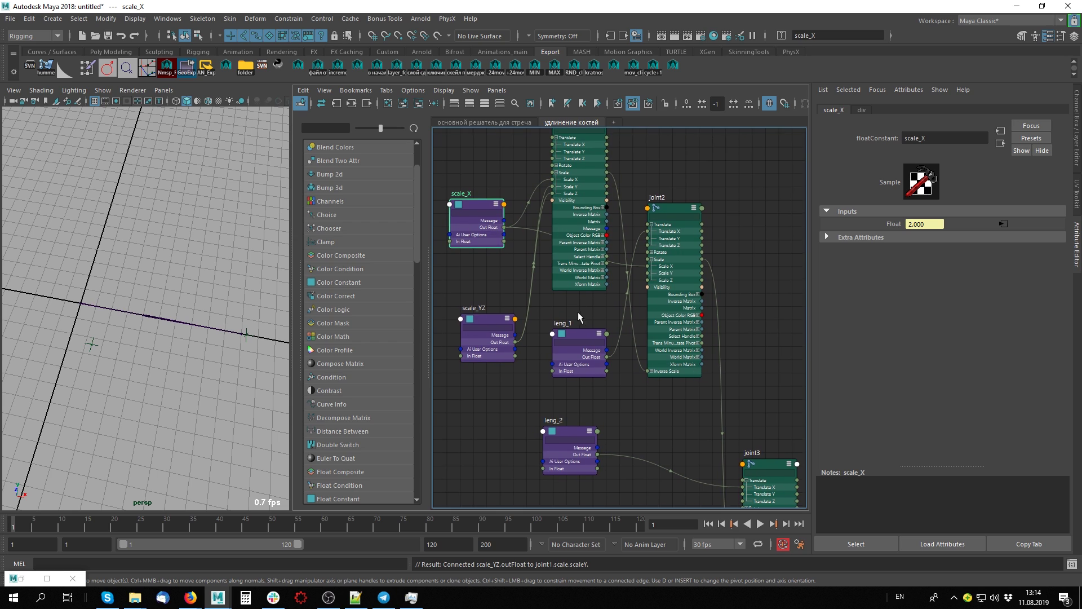
left_click_drag(674, 206, 698, 245)
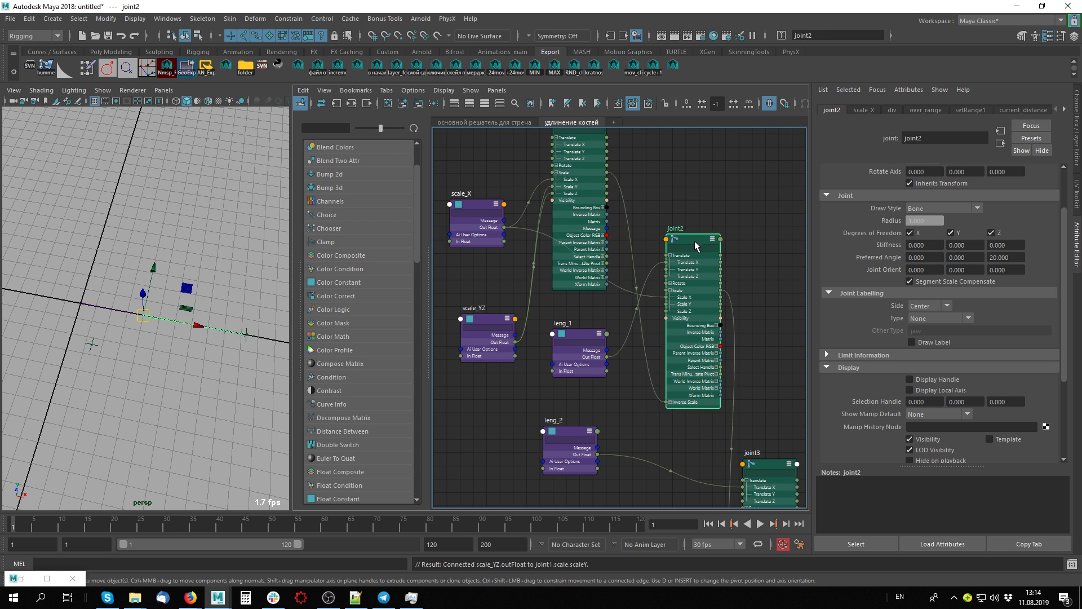
scroll(523, 363, "up", 2)
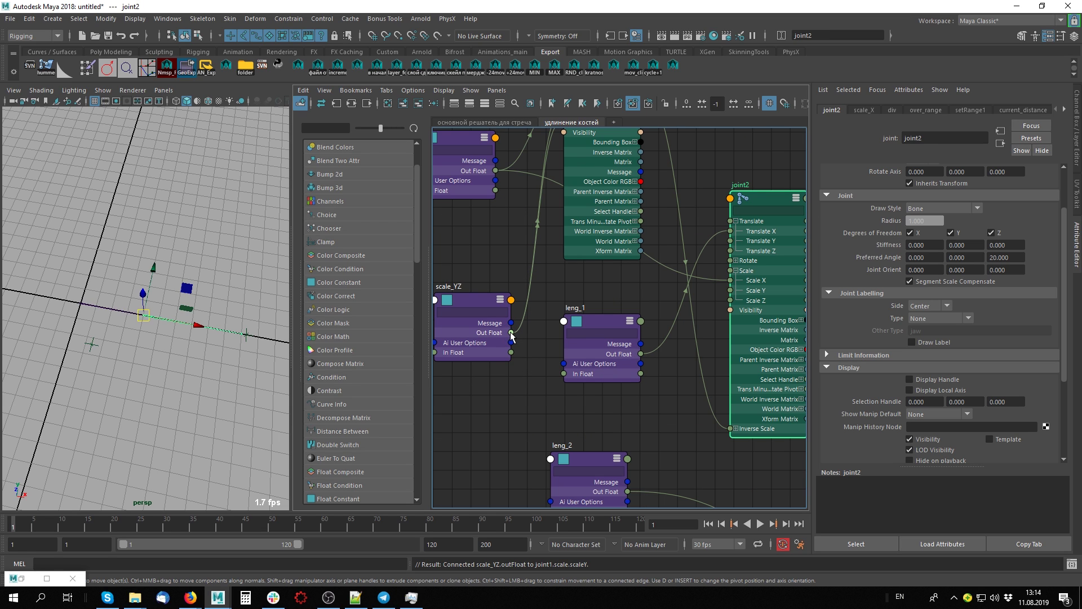
left_click_drag(511, 334, 730, 290)
left_click_drag(513, 335, 736, 301)
- Reposition joint3 in the graph and select joint2 in the 3D scene
scroll(663, 391, "down", 2)
middle_click_drag(681, 380, 509, 307, "alt")
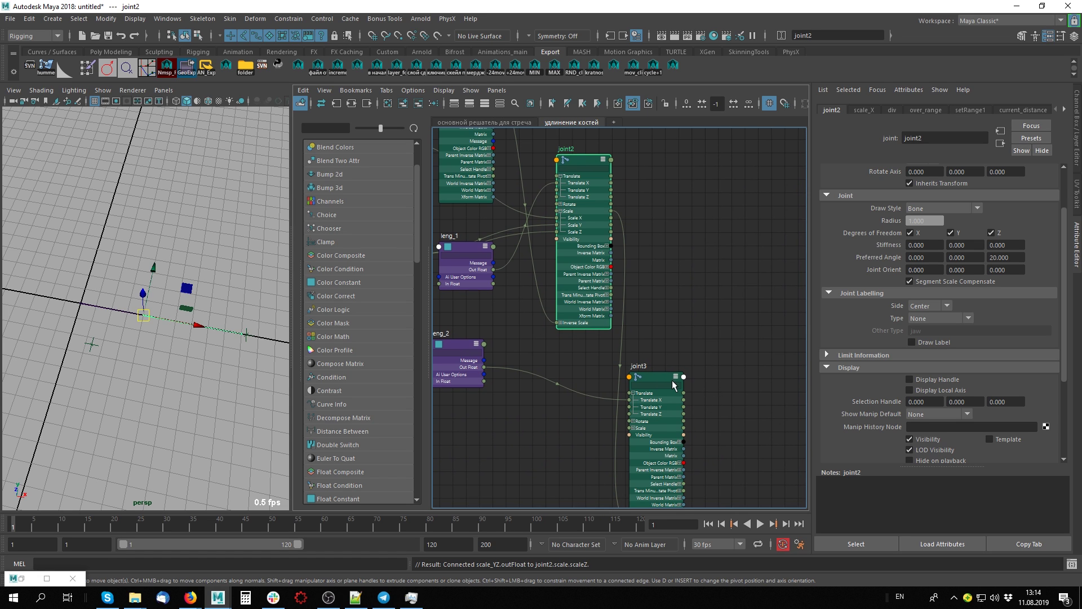
left_click_drag(673, 385, 733, 316)
middle_click_drag(660, 374, 641, 325, "alt")
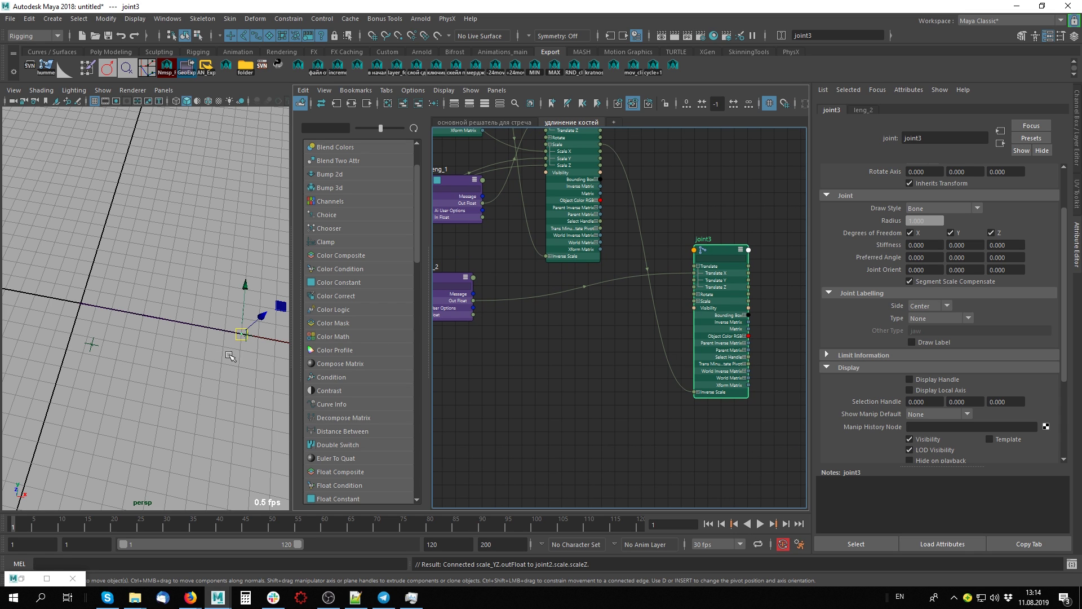
middle_click_drag(230, 356, 199, 369, "alt")
left_click(172, 315)
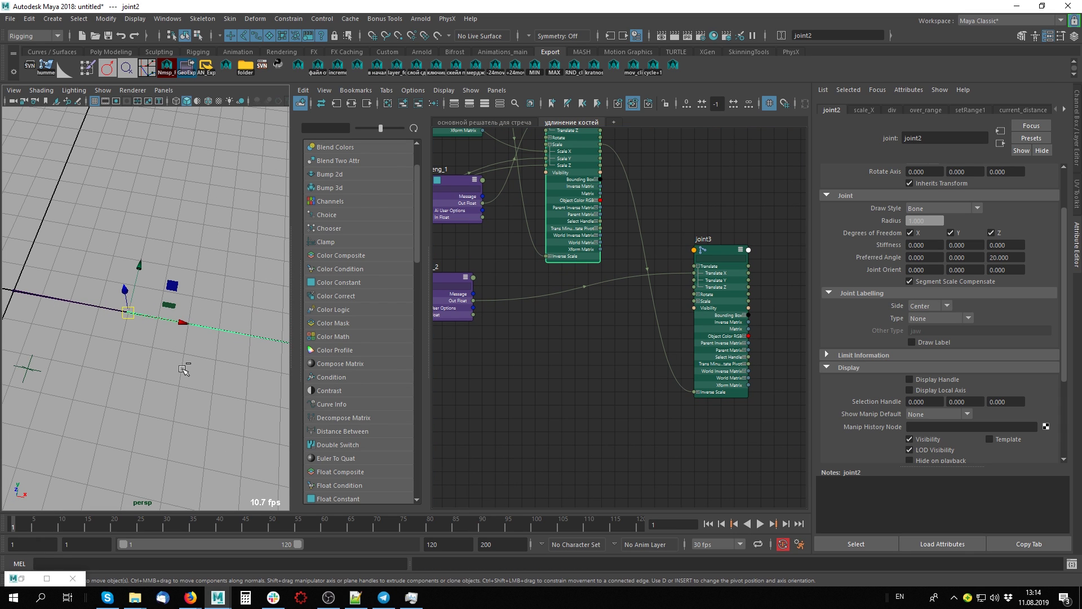
- Pull locator1 back along X to about 32.14 so the two-bone chain bends
key("ctrl+a")
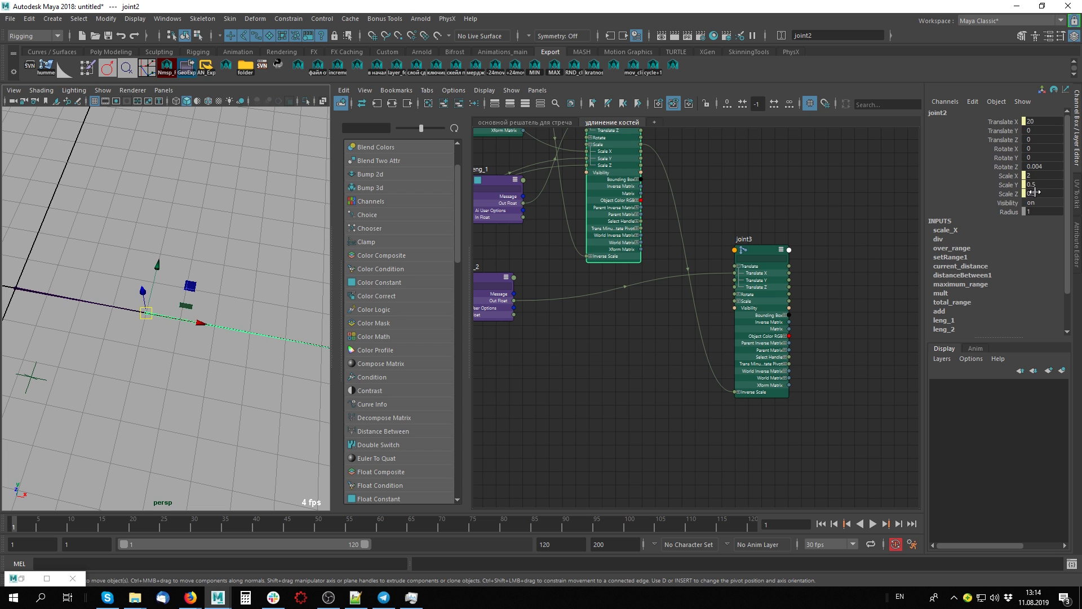
left_click_drag(1004, 185, 1003, 194)
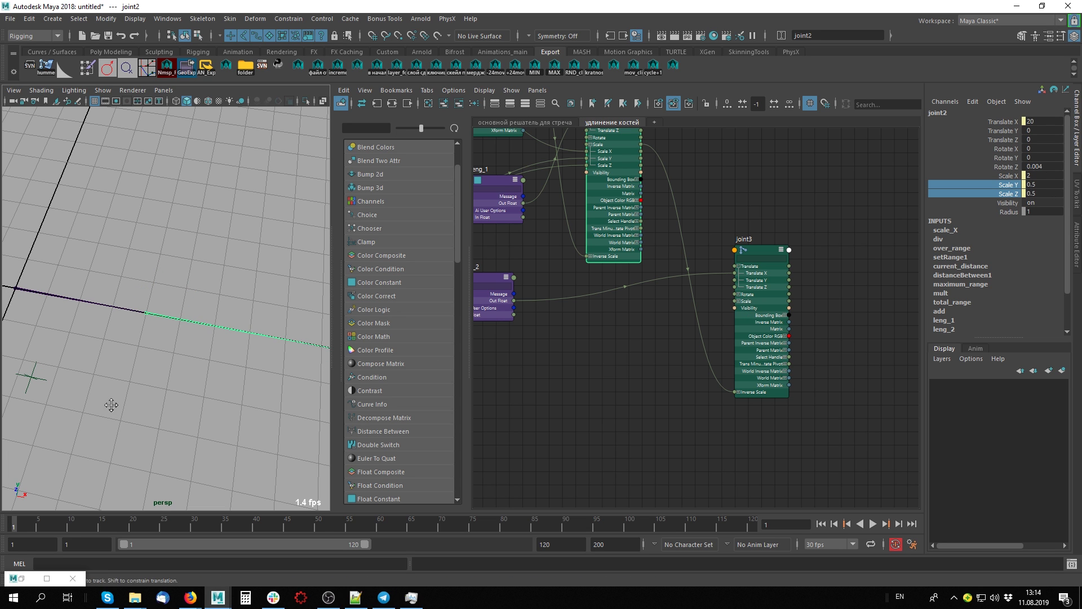
scroll(145, 358, "down", 3)
scroll(221, 389, "up", 2)
scroll(237, 391, "up", 2)
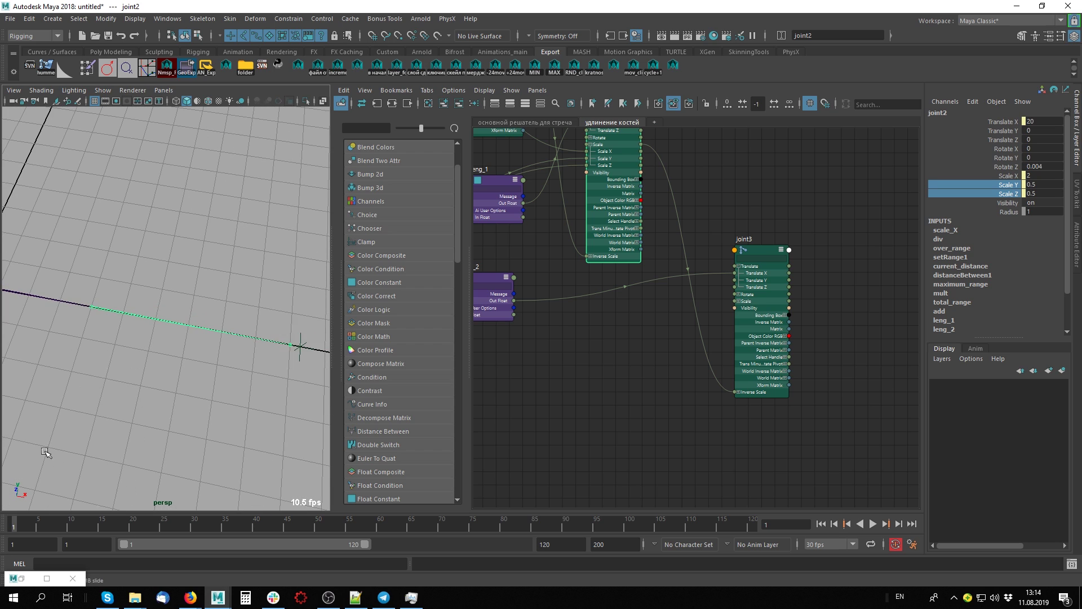
scroll(211, 431, "up", 2)
scroll(202, 395, "up", 2)
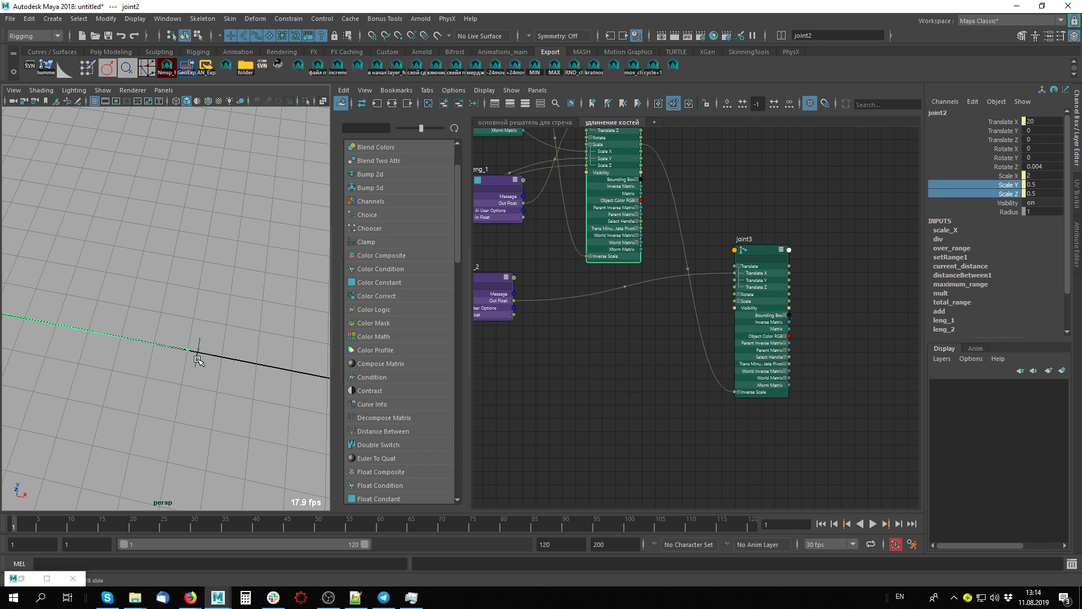
left_click(194, 381)
left_click(197, 353)
middle_click_drag(169, 397, 70, 291)
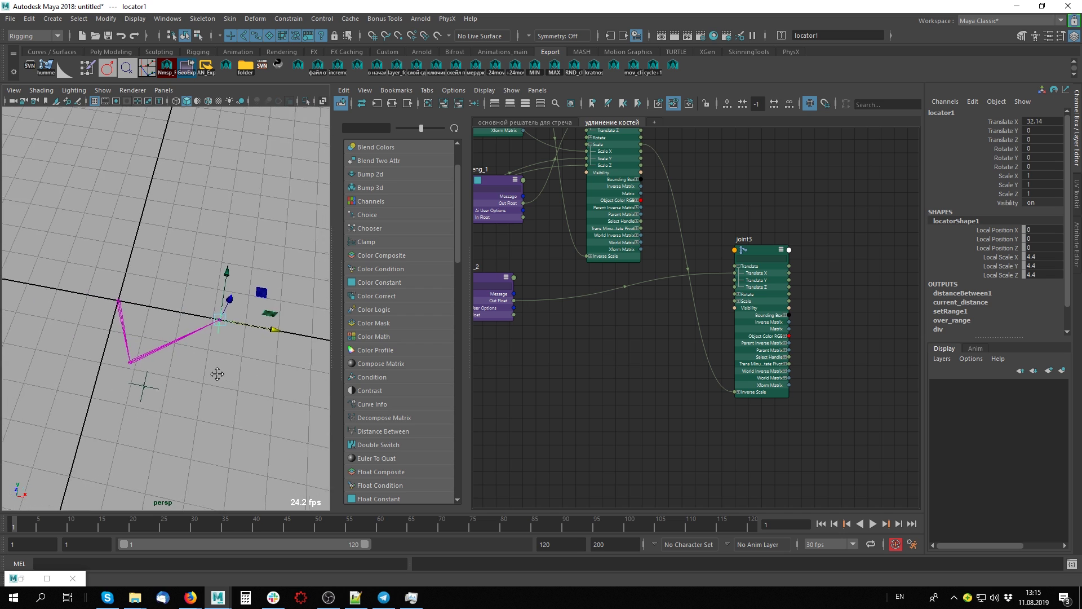
scroll(50, 215, "up", 3)
- Create a polygon cylinder, stretch it lengthwise, and parent it under joint1
left_click(85, 113)
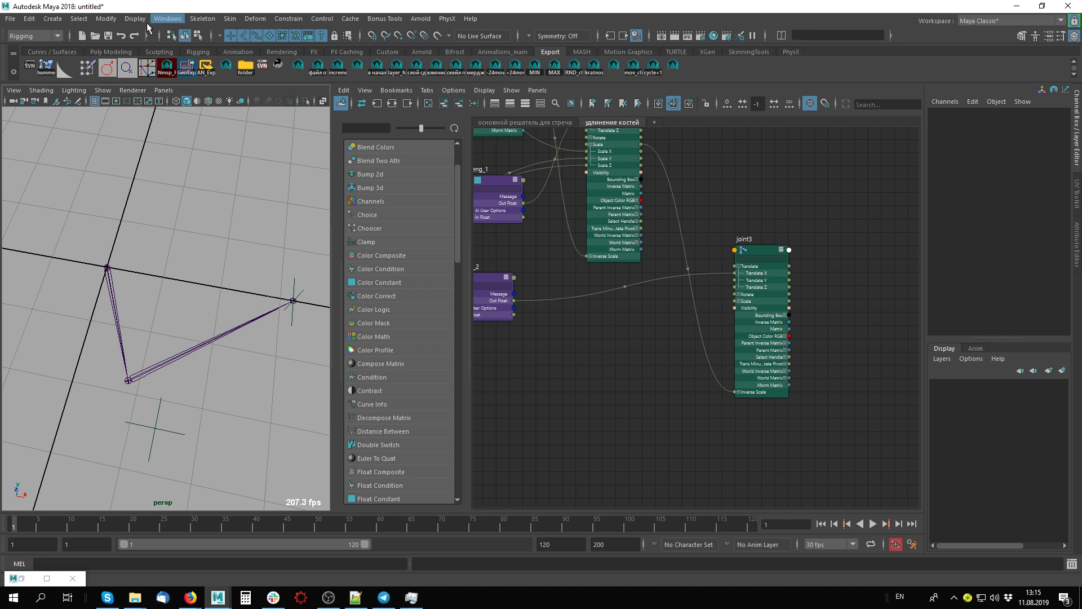
left_click(52, 19)
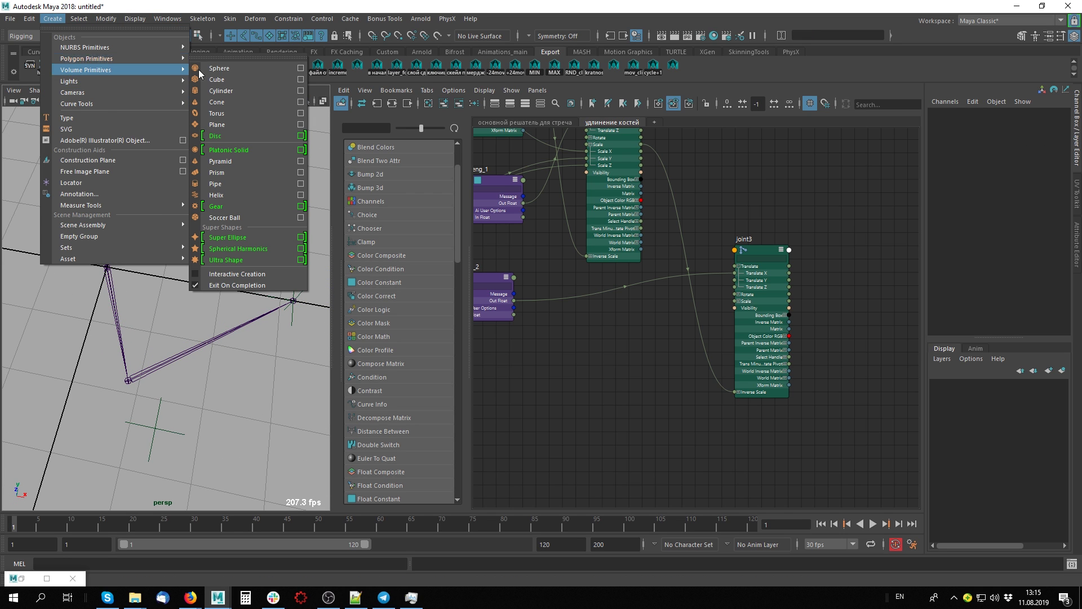
mouse_move(86, 58)
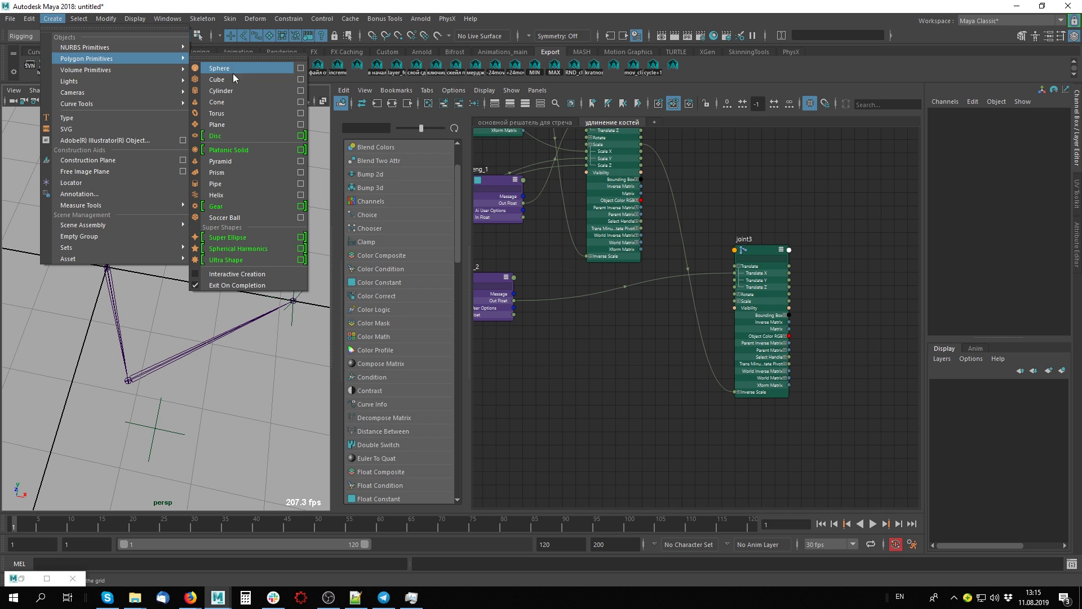
left_click(231, 90)
key("r")
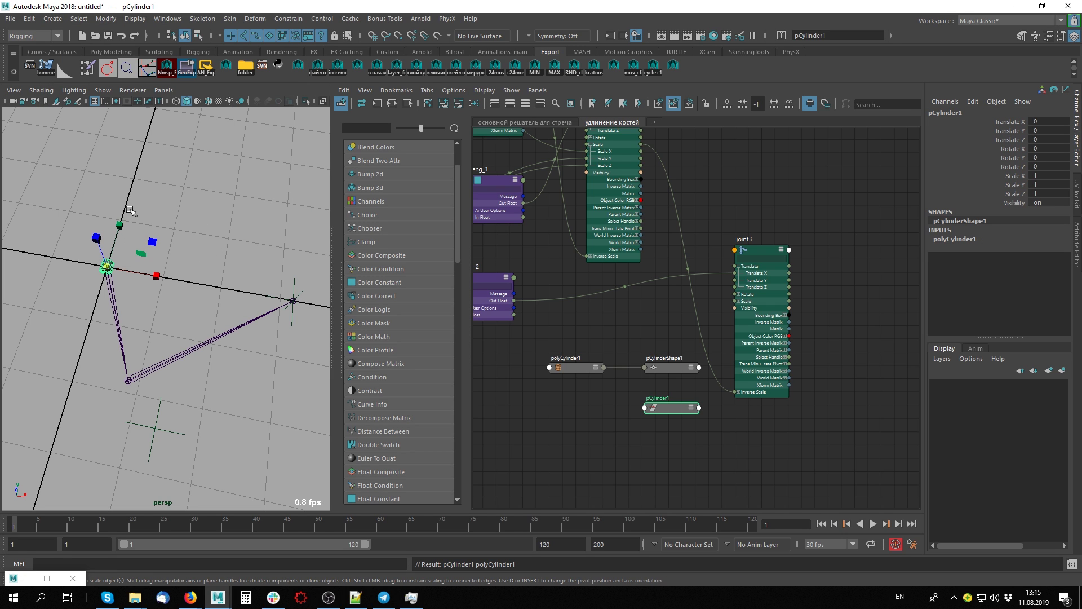
left_click_drag(119, 225, 135, 147)
left_click(123, 325, "shift")
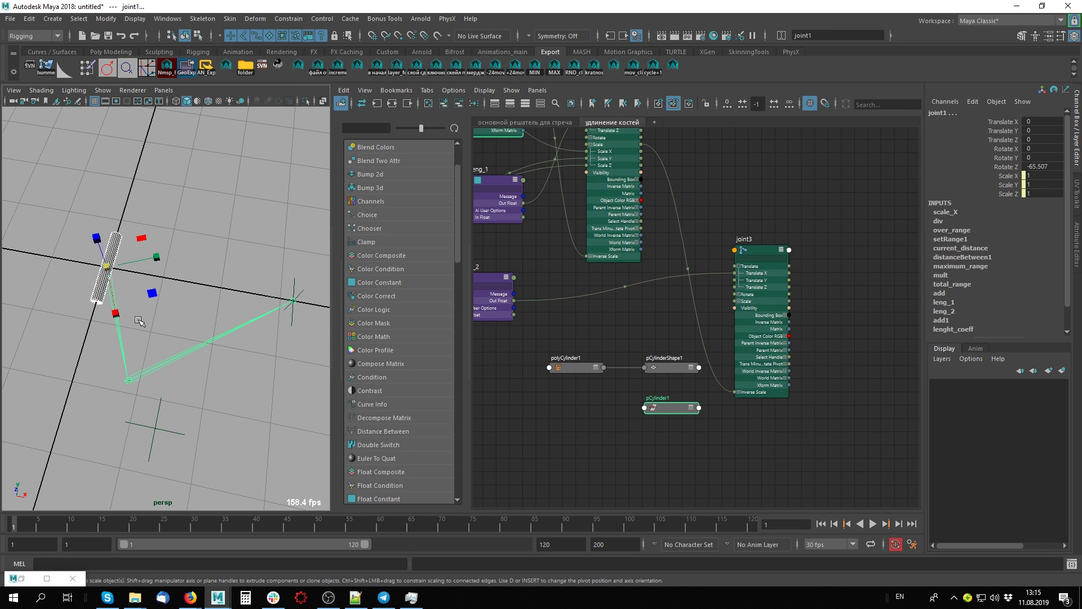
key("p")
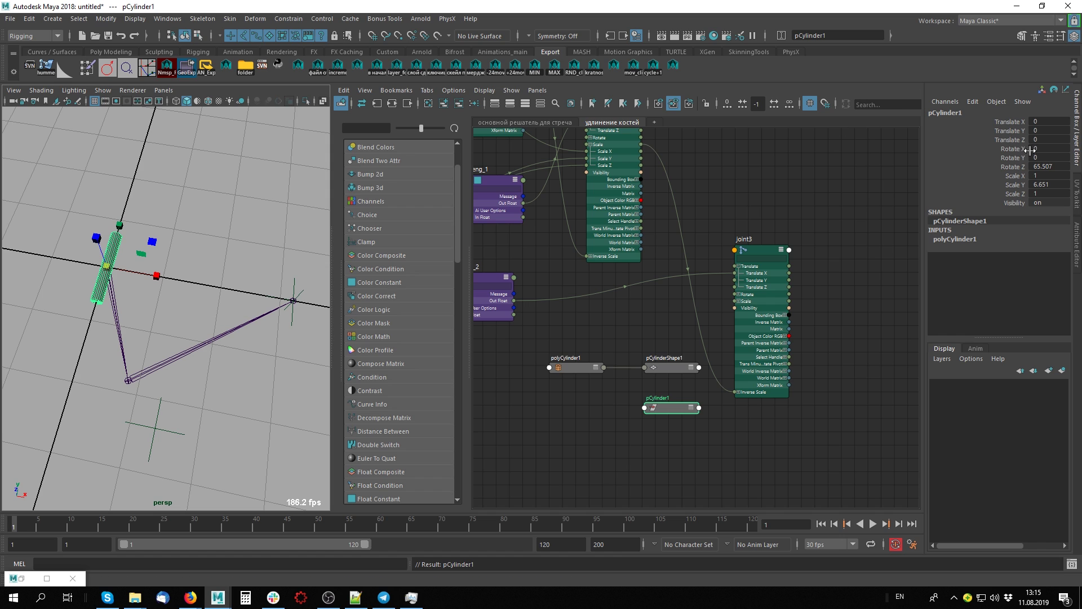
- Zero the cylinder's rotations, then set its Rotate Z to 90
left_click_drag(1040, 148, 1040, 167)
type("0")
key("Return")
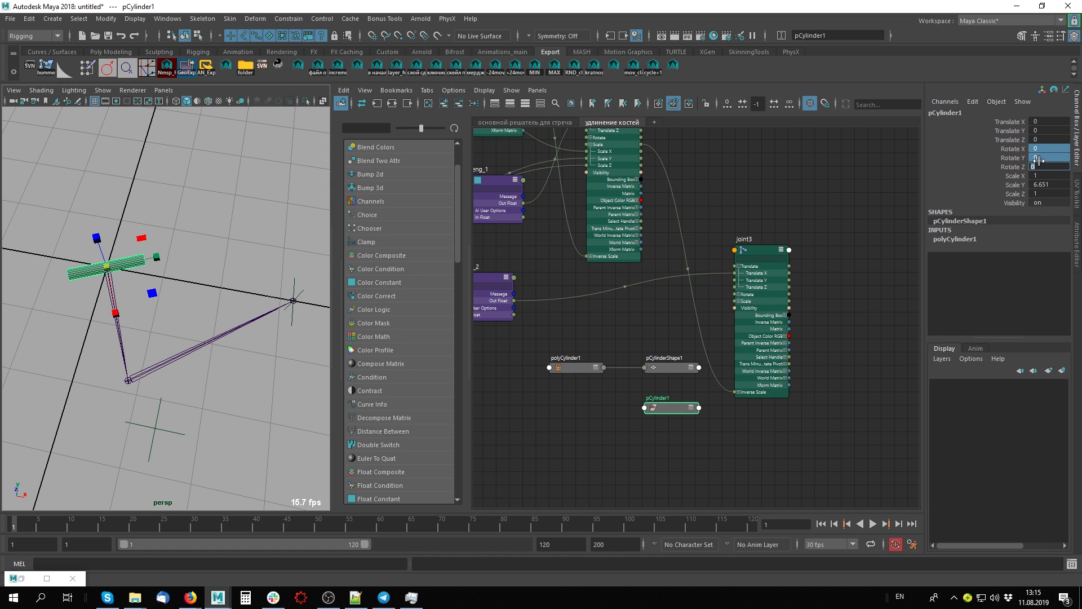
middle_click_drag(179, 319, 201, 280, "alt")
key("e")
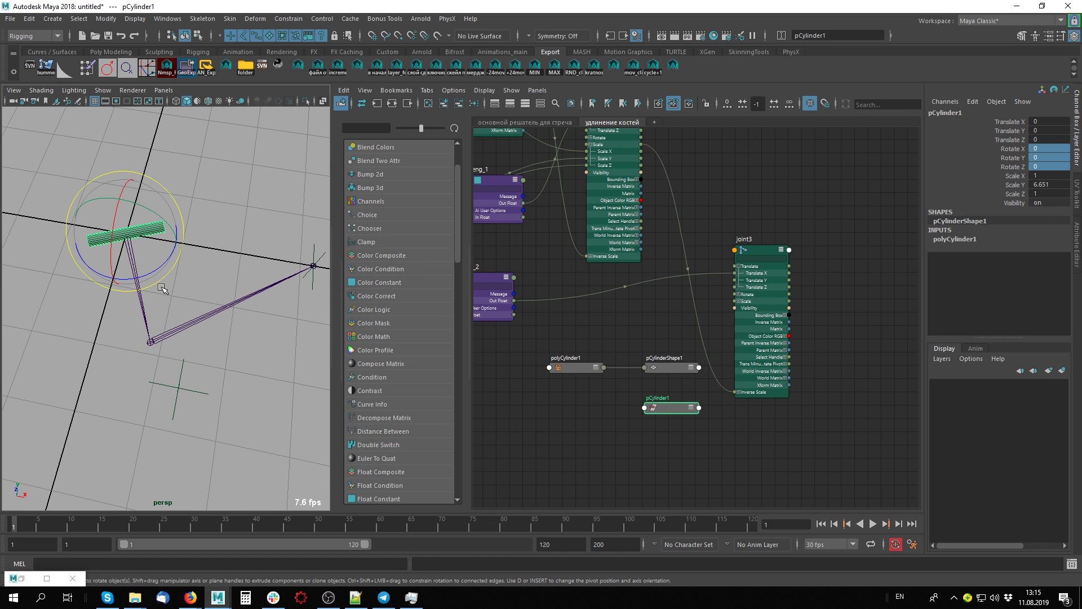
left_click_drag(172, 265, 154, 191)
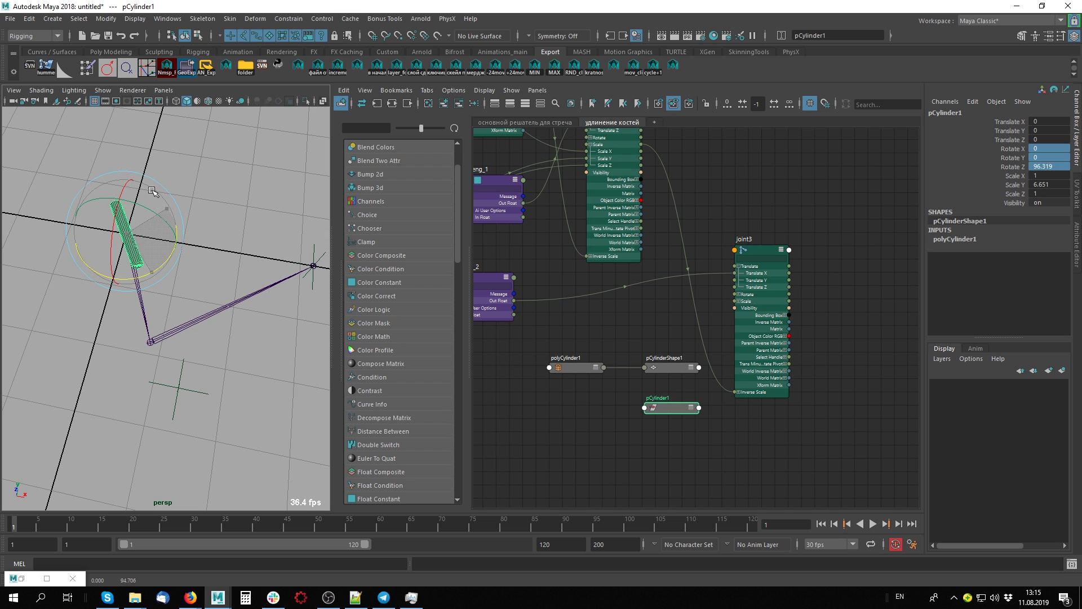
double_click(1041, 166)
type("90")
key("Return")
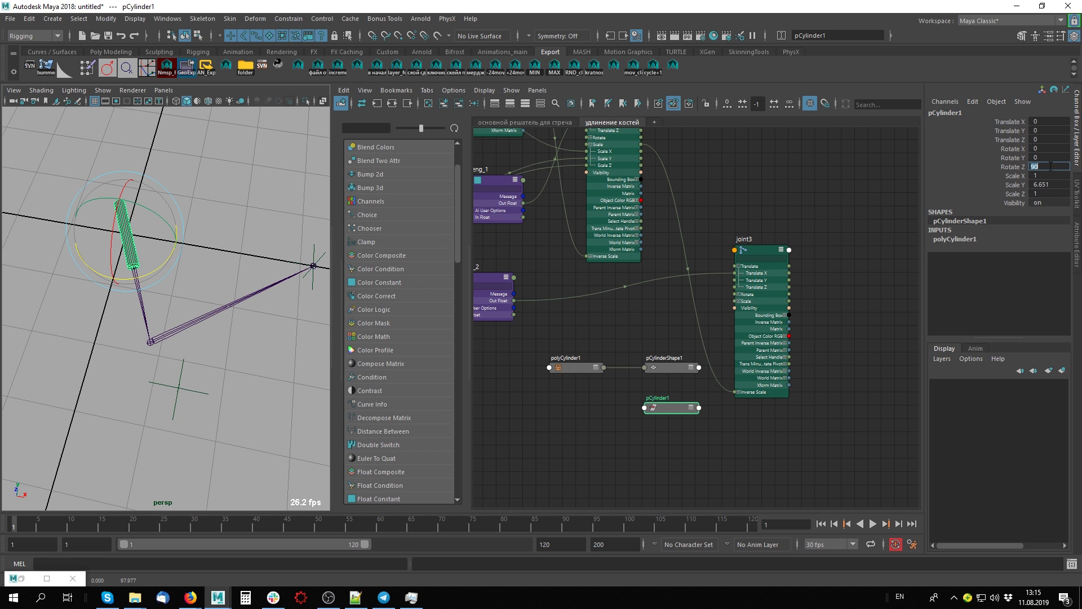
- Slide pCylinder1 along the first bone to Translate Z -16.541
middle_click_drag(120, 257, 110, 285, "alt")
key("w")
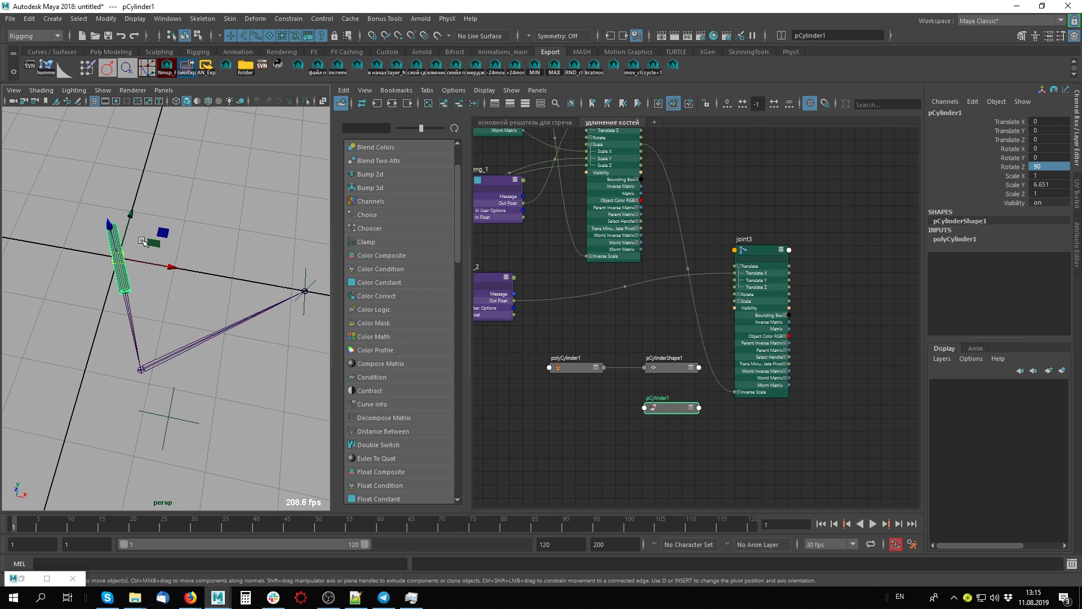
mouse_move(110, 285)
left_mouse_down()
mouse_move(116, 275)
mouse_move(68, 285)
mouse_move(133, 413)
mouse_move(107, 411)
left_mouse_up()
key("ctrl+a")
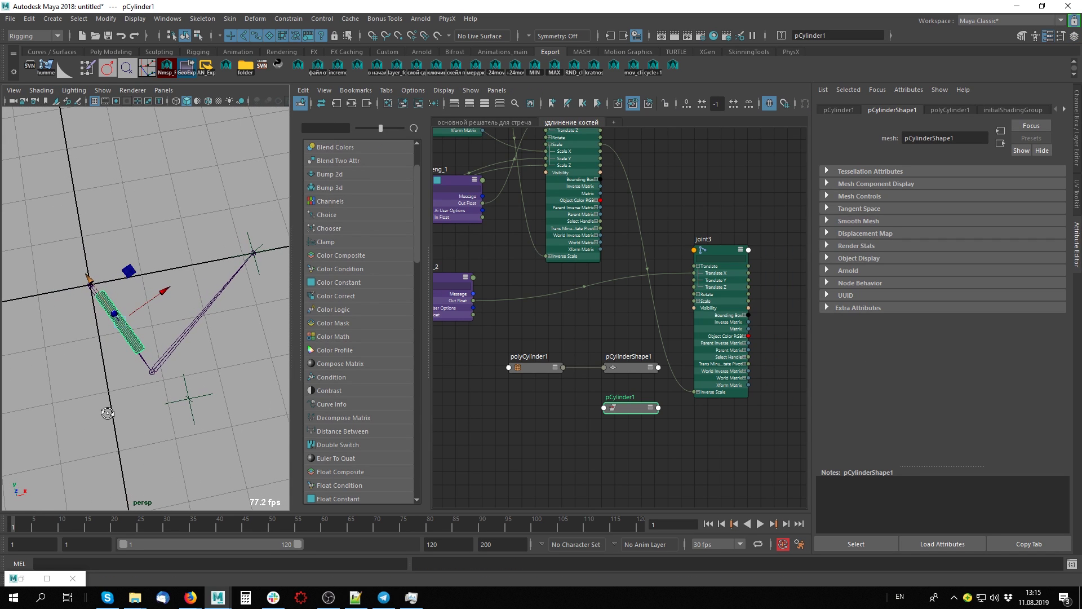
- Duplicate the cylinder and roughly move and rotate the copy onto the second bone
key("ctrl+a")
left_click(1050, 166)
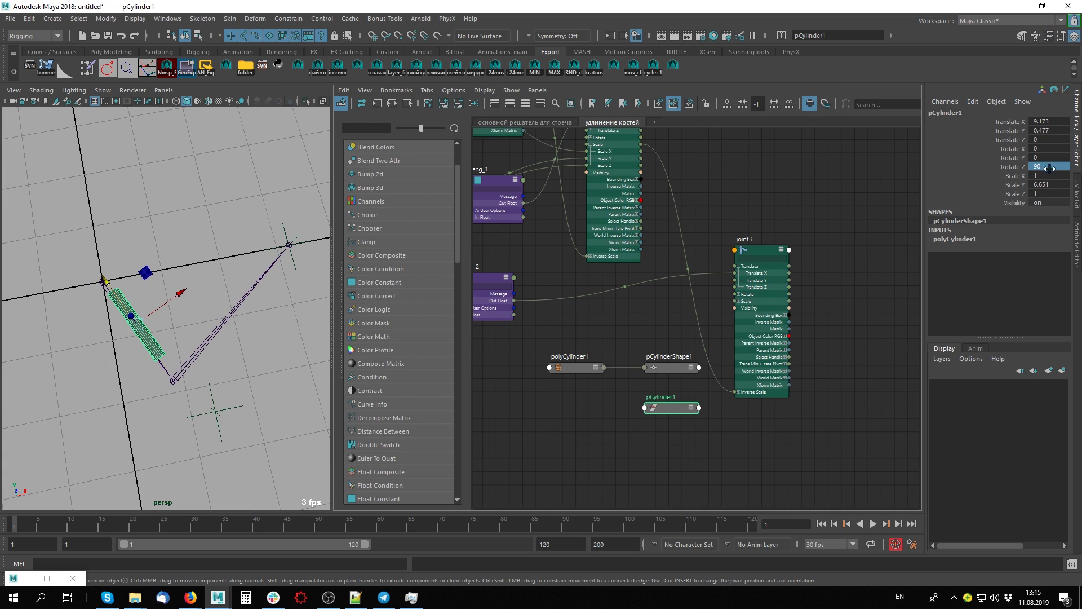
key("ctrl+d")
left_click_drag(132, 316, 220, 313)
key("e")
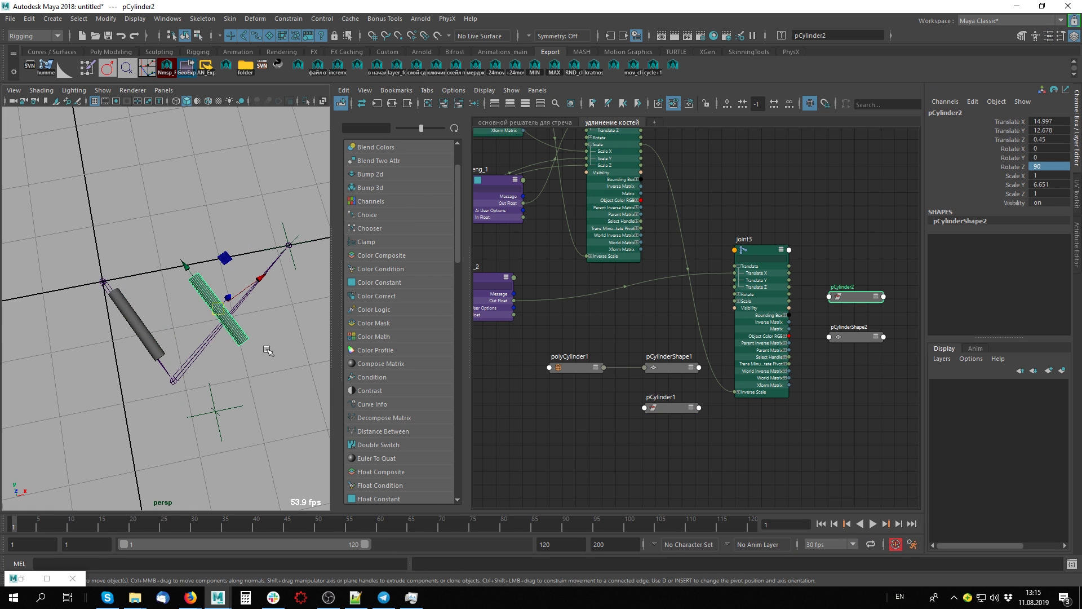
mouse_move(251, 349)
left_mouse_down()
mouse_move(175, 353)
mouse_move(234, 395)
mouse_move(212, 389)
left_mouse_up()
key("w")
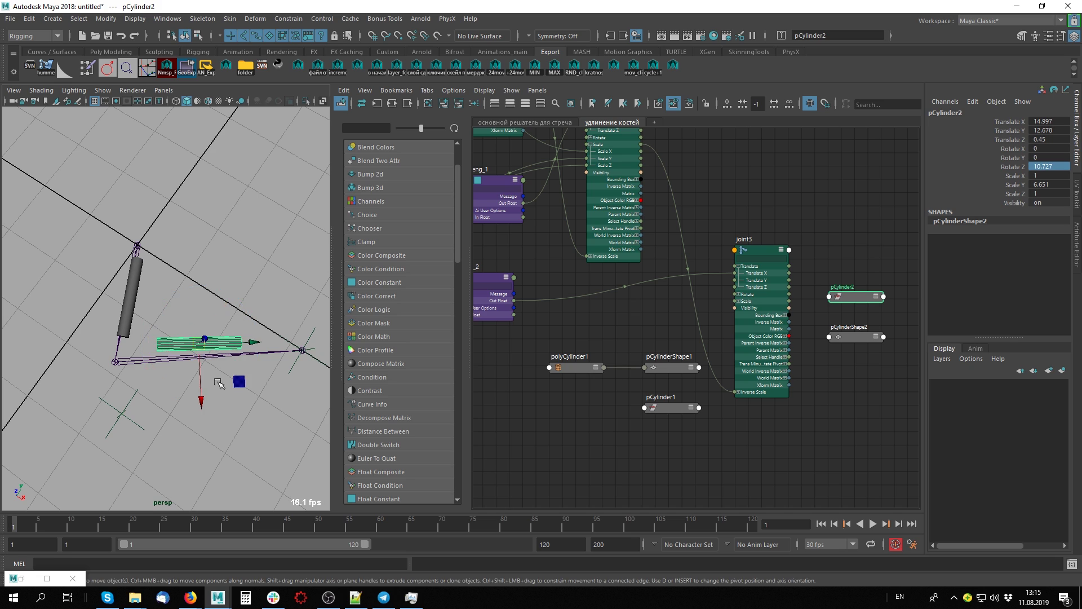
- Slide pCylinder2 along the second bone and set its Rotate Z to -90
left_click(135, 360)
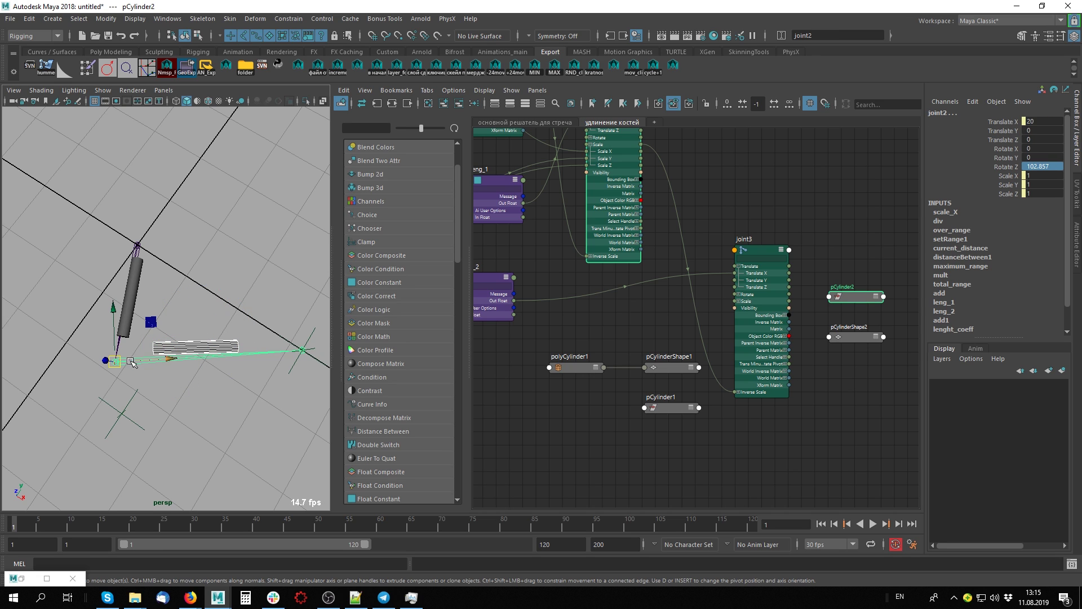
key("Down")
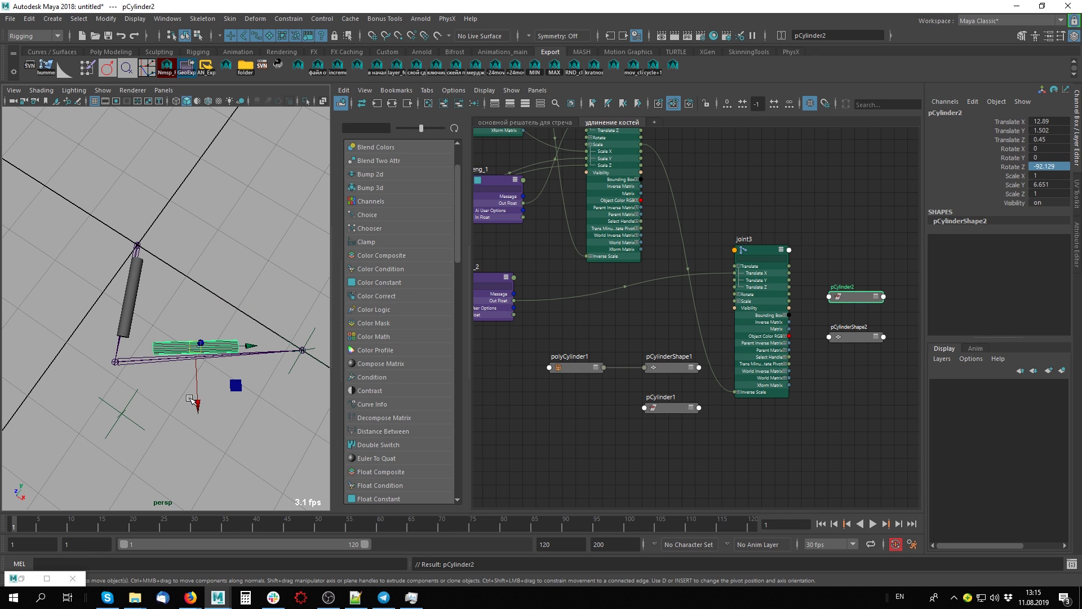
mouse_move(193, 410)
left_mouse_down()
mouse_move(193, 439)
mouse_move(185, 304)
left_mouse_up()
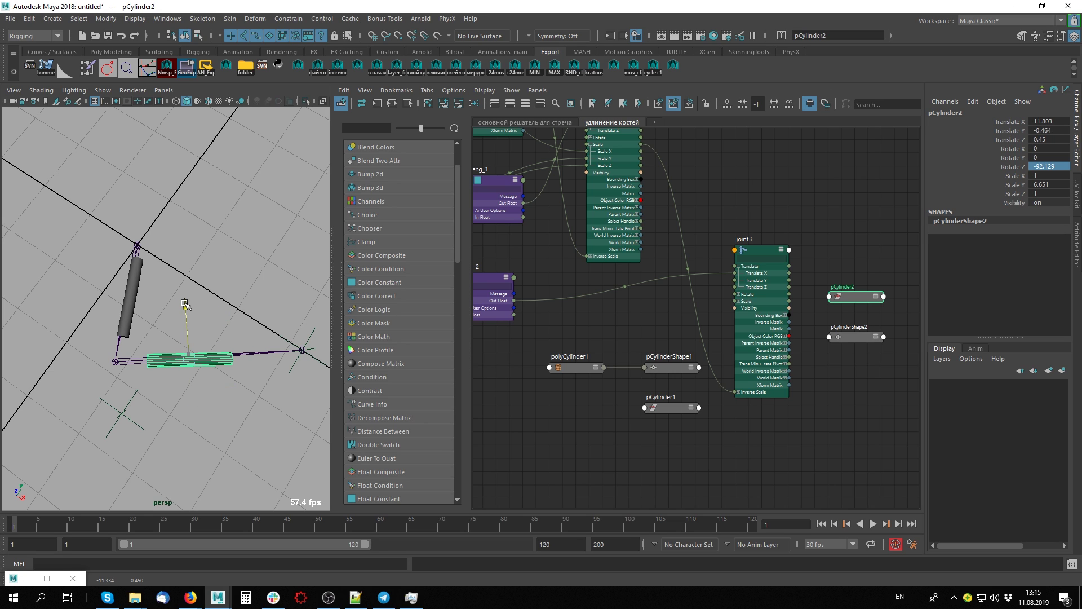
left_click(1048, 166)
type("-900")
key("Return")
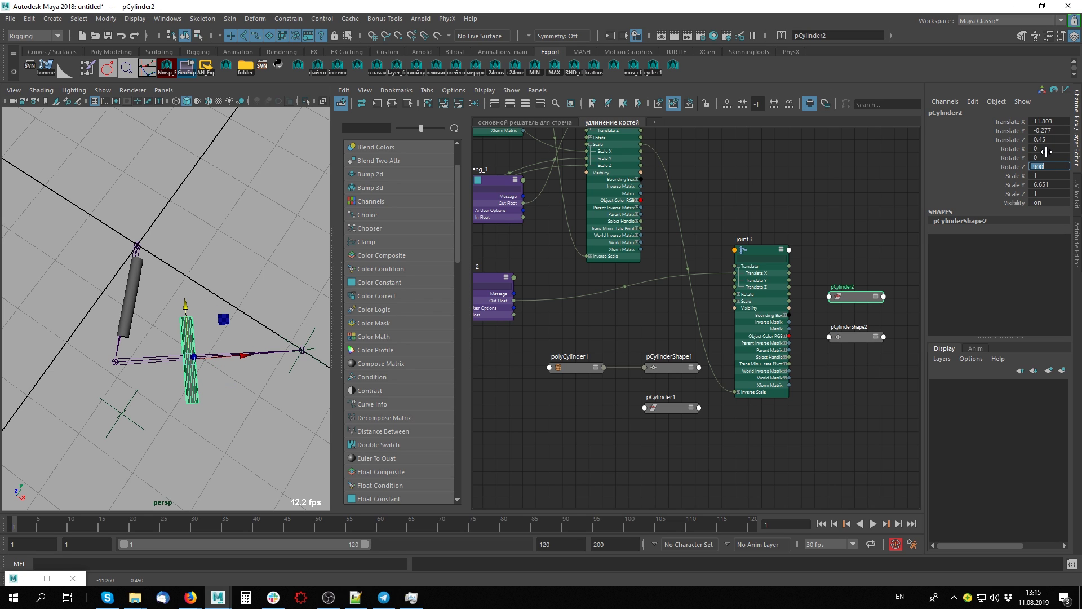
type("90")
key("Return")
mouse_move(241, 377)
left_mouse_down("alt")
mouse_move(241, 368)
mouse_move(244, 379)
left_mouse_up("alt")
- Zero Translate Y and Z on pCylinder2 and Translate Y on pCylinder1 to centre both
left_click_drag(1047, 130, 1047, 139)
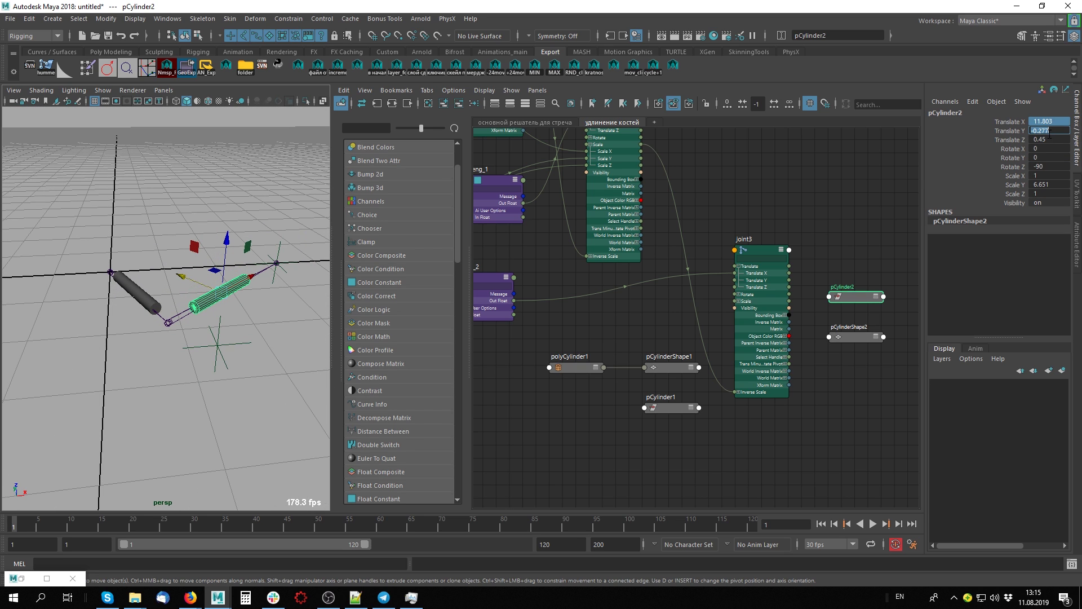
type("0")
key("Return")
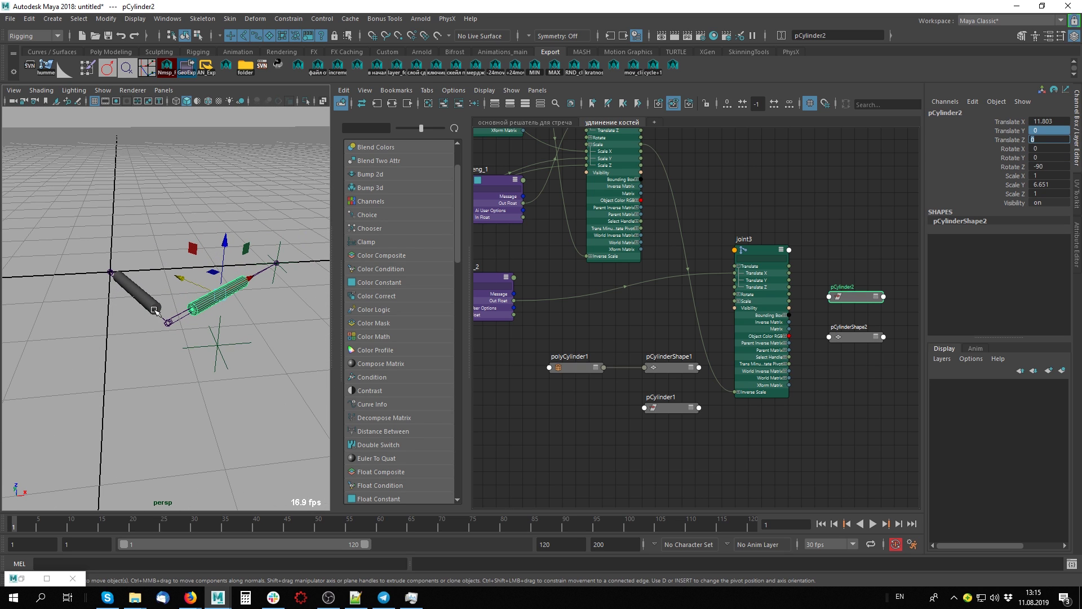
left_click(154, 311)
type("0")
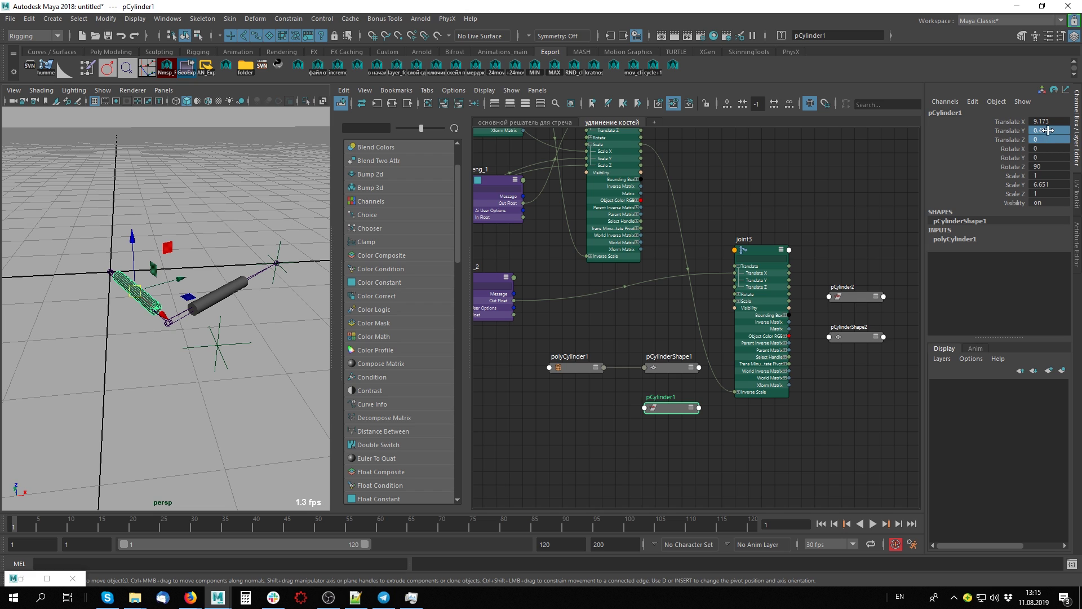
key("Return")
left_click(288, 410)
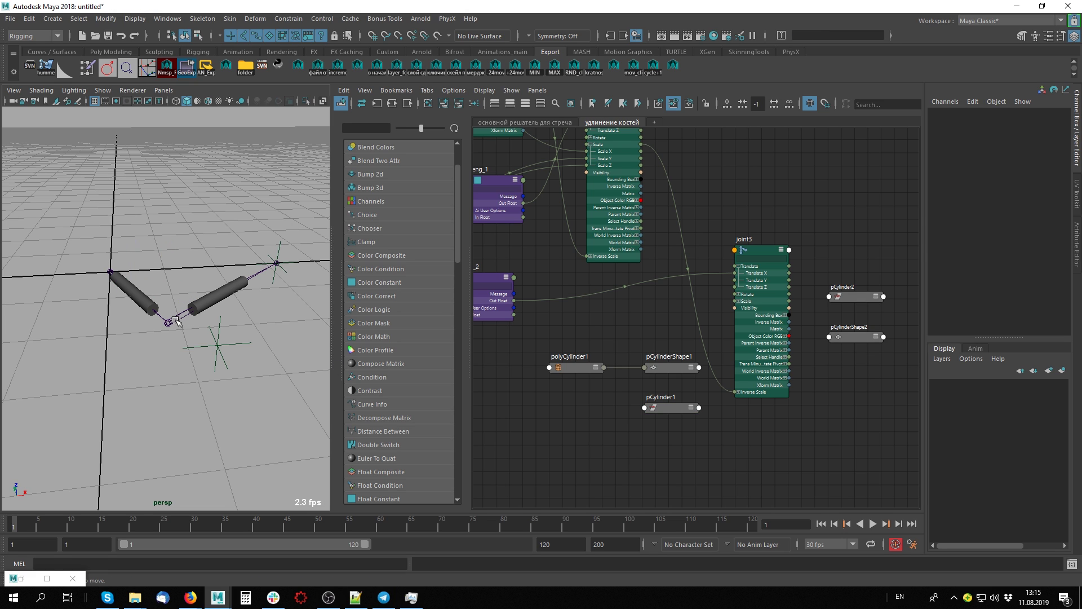
left_click(211, 297)
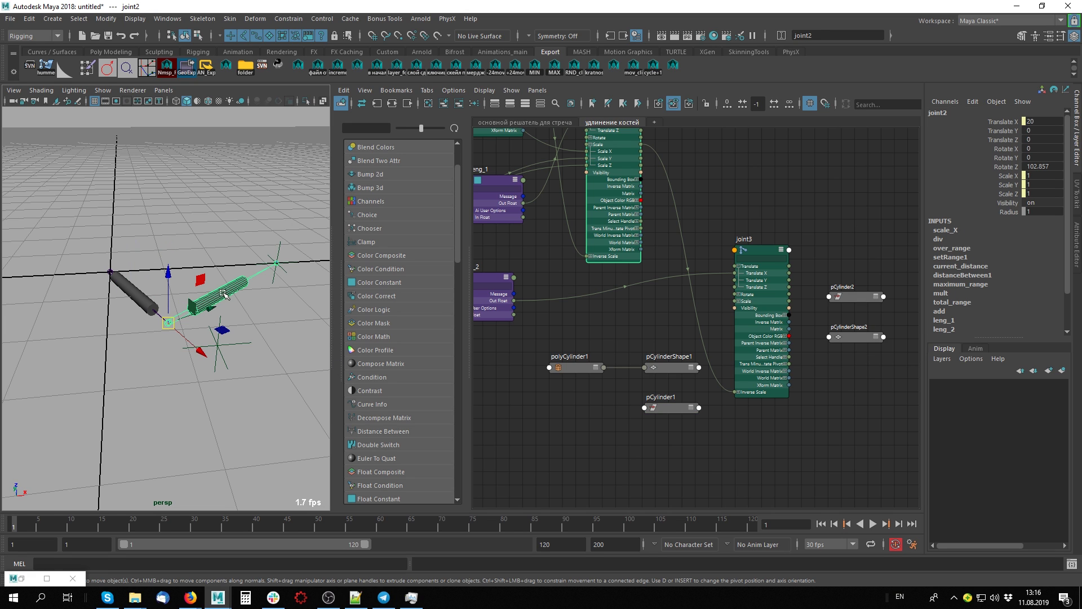
- Move locator1 out along X to Translate X 50, straightening the chain
mouse_move(147, 393)
left_mouse_down("alt")
mouse_move(186, 395)
mouse_move(242, 365)
mouse_move(334, 379)
left_mouse_up("alt")
left_click(212, 393)
left_click(237, 366)
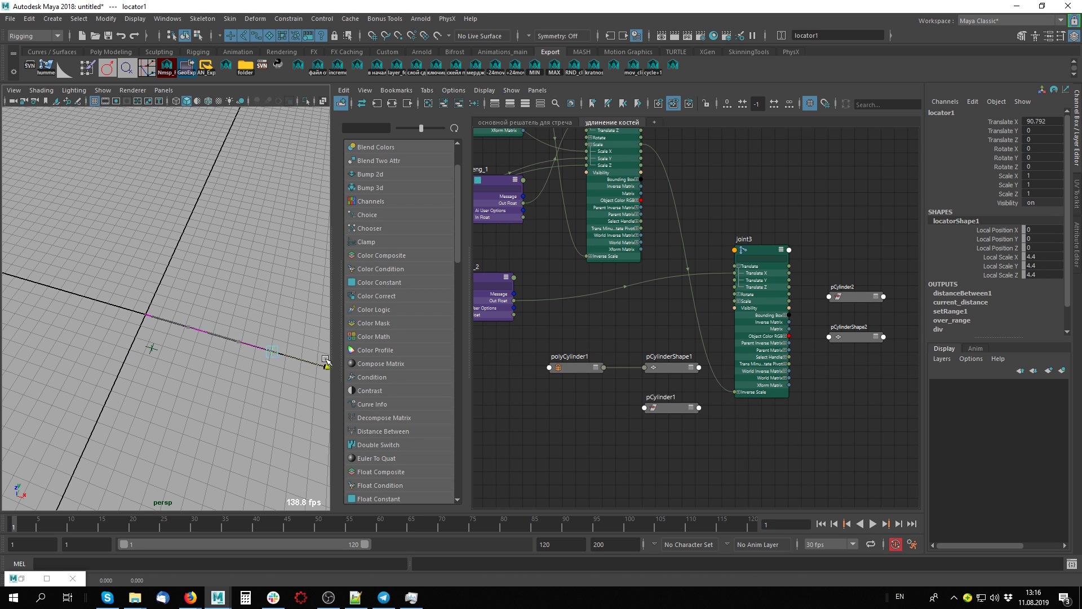
middle_click_drag(325, 362, 299, 329)
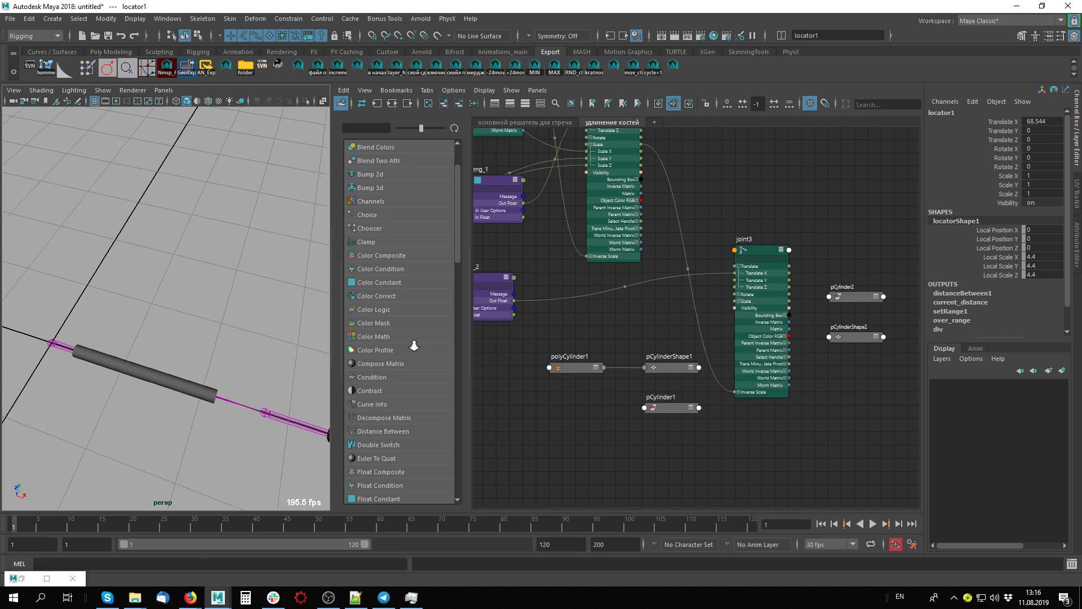
scroll(169, 310, "up", 3)
scroll(246, 268, "up", 2)
key("space")
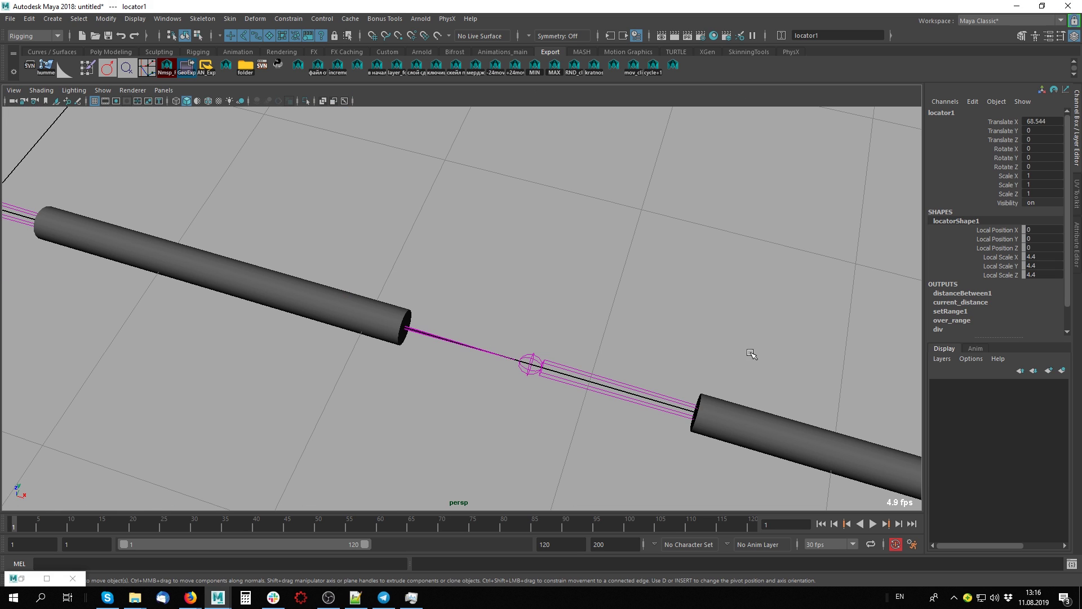
scroll(586, 323, "down", 4)
mouse_move(682, 376)
left_mouse_down()
mouse_move(704, 382)
mouse_move(650, 349)
mouse_move(645, 333)
mouse_move(907, 436)
mouse_move(598, 338)
mouse_move(823, 397)
mouse_move(766, 383)
mouse_move(679, 329)
left_mouse_up()
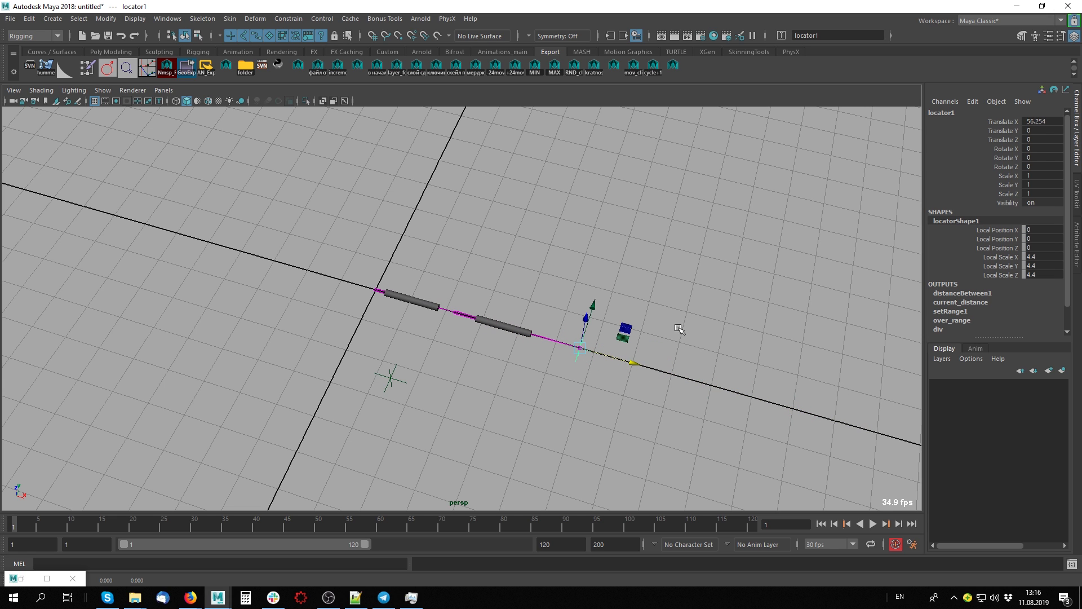
double_click(1056, 125)
type("50")
key("Return")
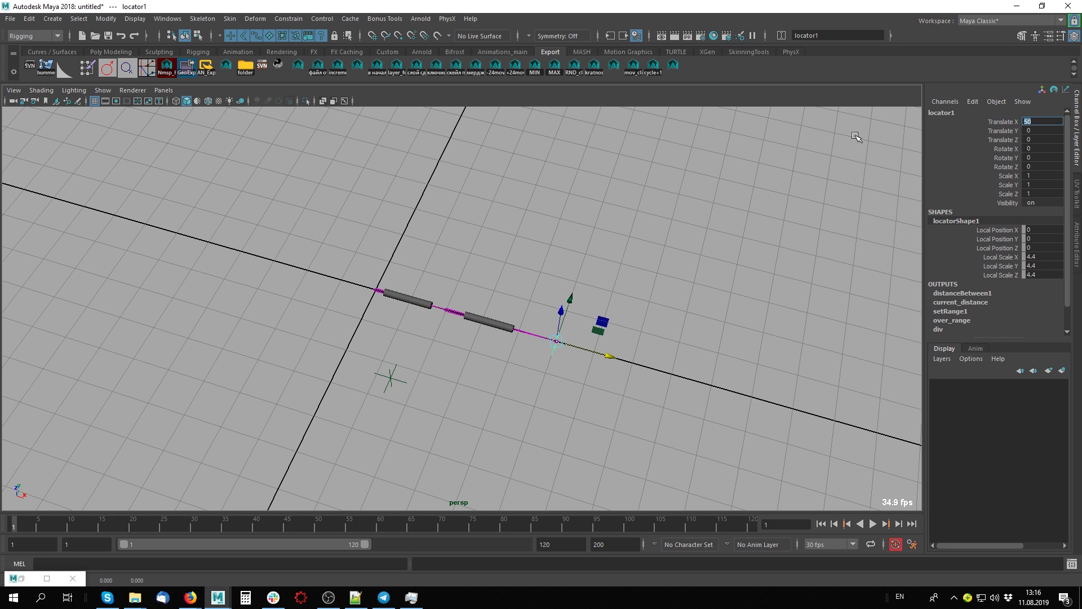
- Remove the cylinder nodes from the Node Editor graph, leaving joints and float nodes
mouse_move(856, 137)
left_mouse_down("alt")
mouse_move(742, 258)
mouse_move(648, 301)
mouse_move(601, 280)
left_mouse_up("alt")
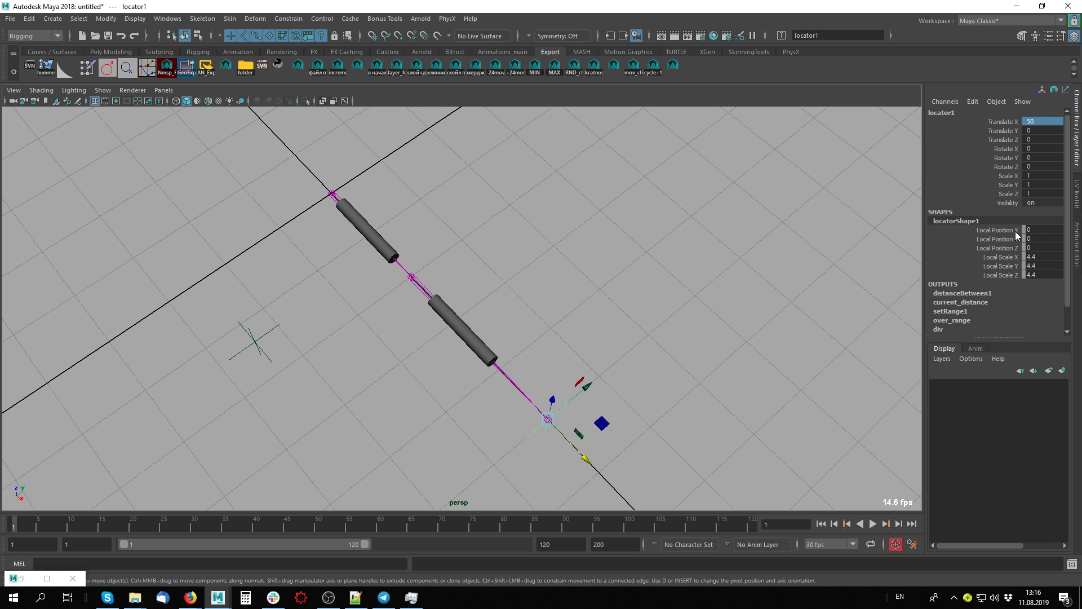
key("ctrl+a")
key("ctrl+a")
key("space")
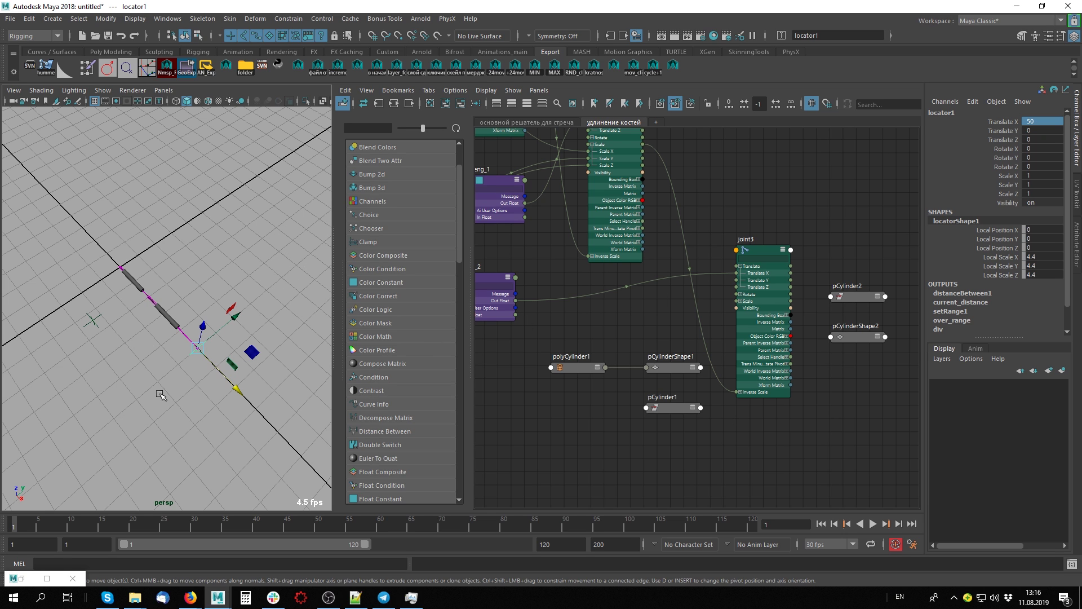
middle_click_drag(160, 395, 191, 382, "alt")
left_click_drag(521, 469, 679, 369)
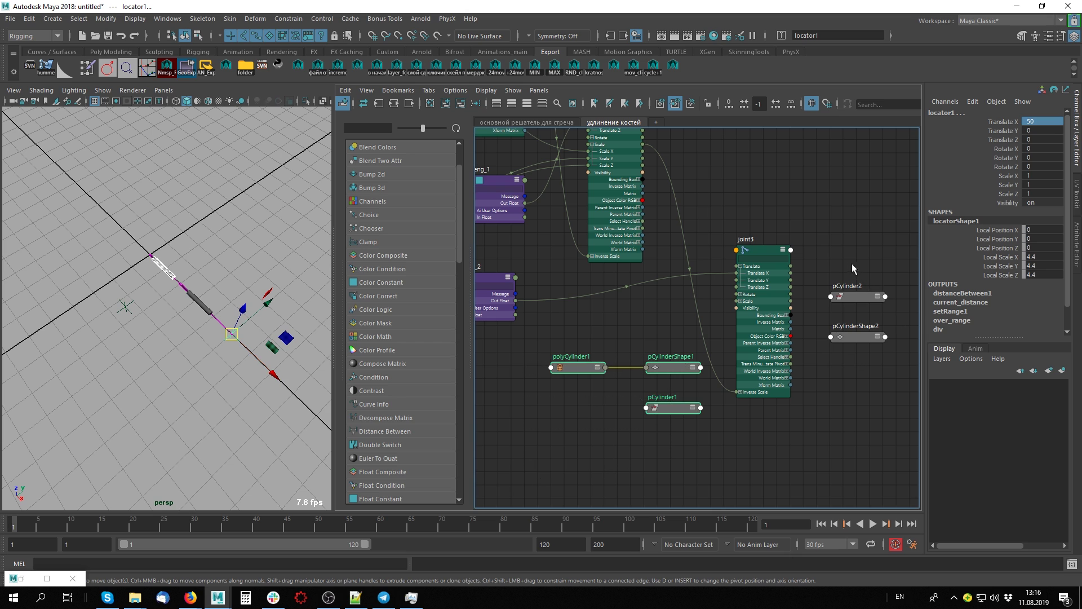
left_click(461, 105)
scroll(728, 499, "down", 2)
mouse_move(640, 363)
middle_mouse_down("alt")
mouse_move(714, 411)
mouse_move(691, 448)
mouse_move(696, 432)
middle_mouse_up("alt")
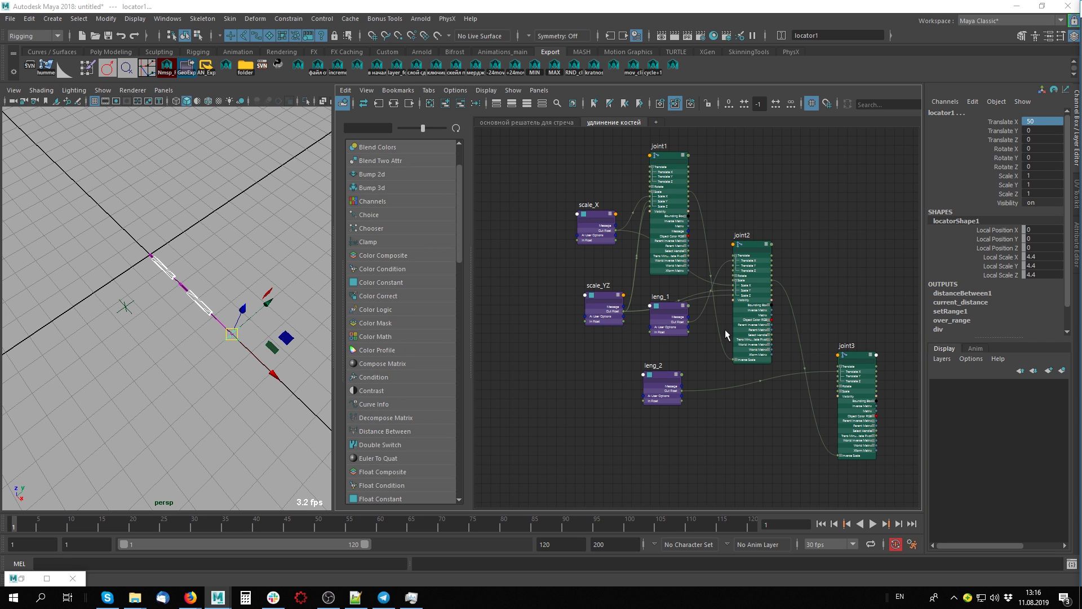
- Reselect locator1 in the viewport and select the scale_X node in the graph
left_click(249, 369)
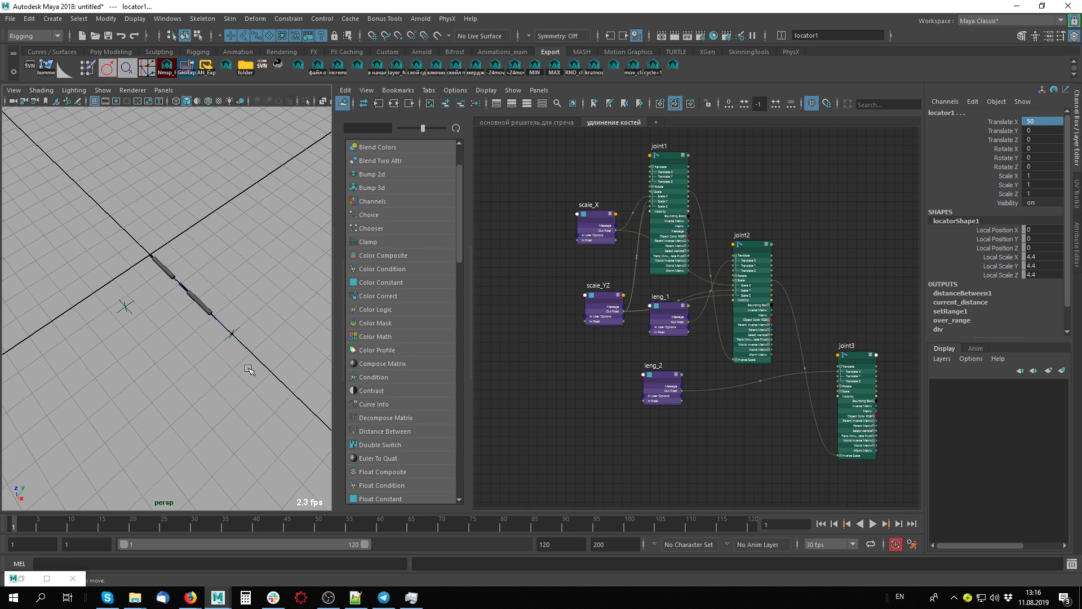
left_click(225, 337)
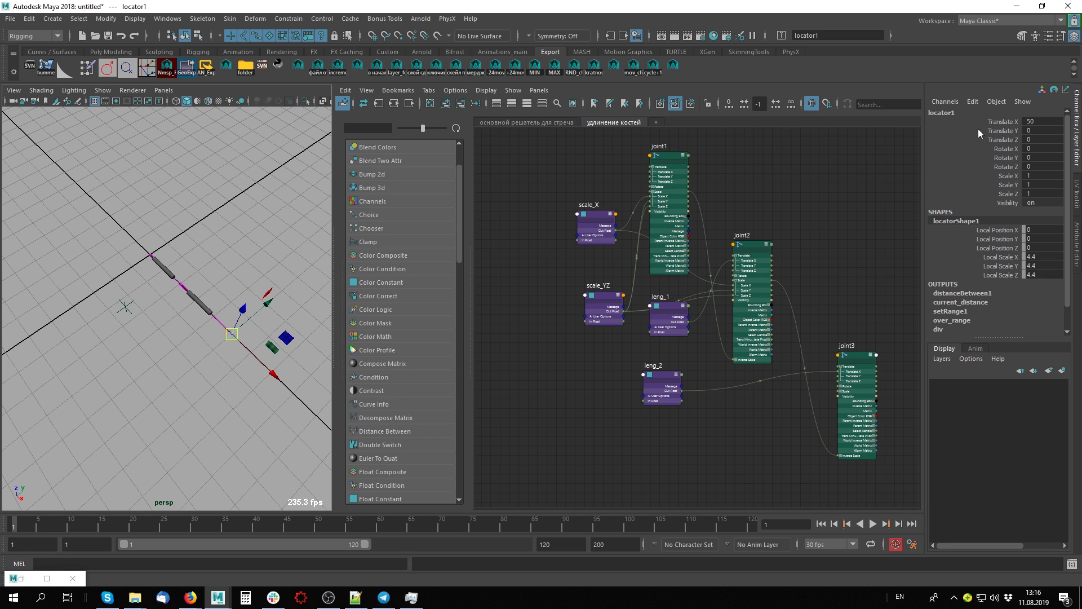
left_click(204, 433)
left_click(231, 338)
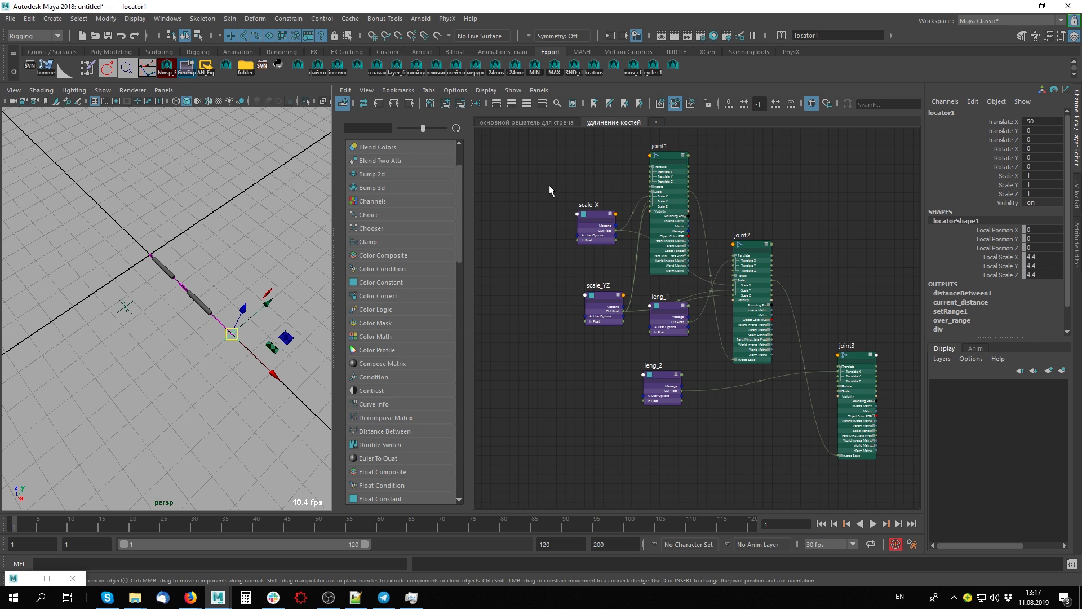
left_click_drag(535, 183, 592, 290)
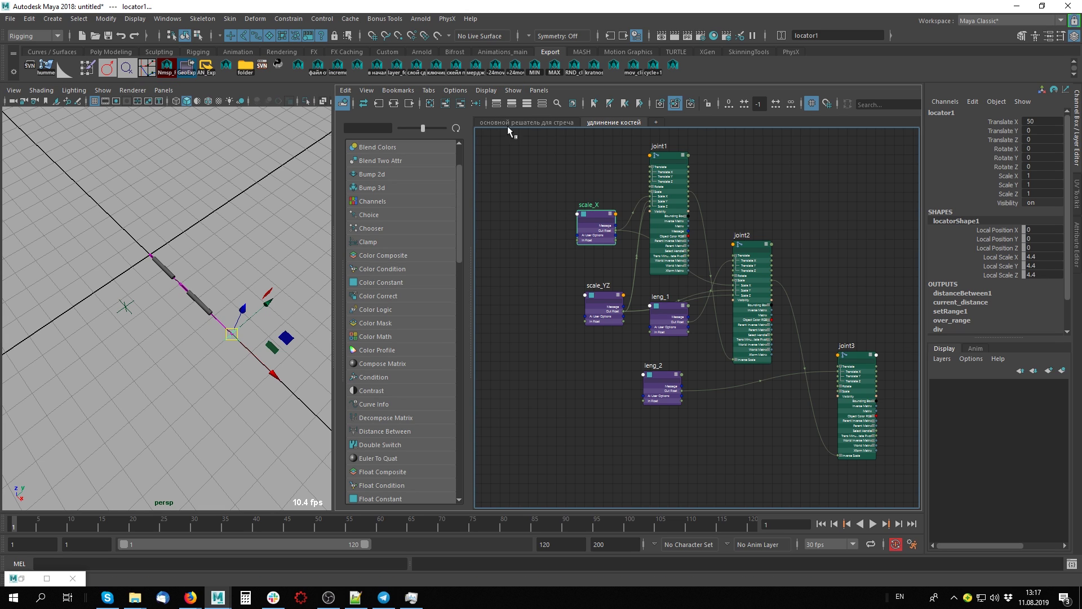
- Add a new Node Editor tab named 'присвоение атрибутов'
left_click(656, 123)
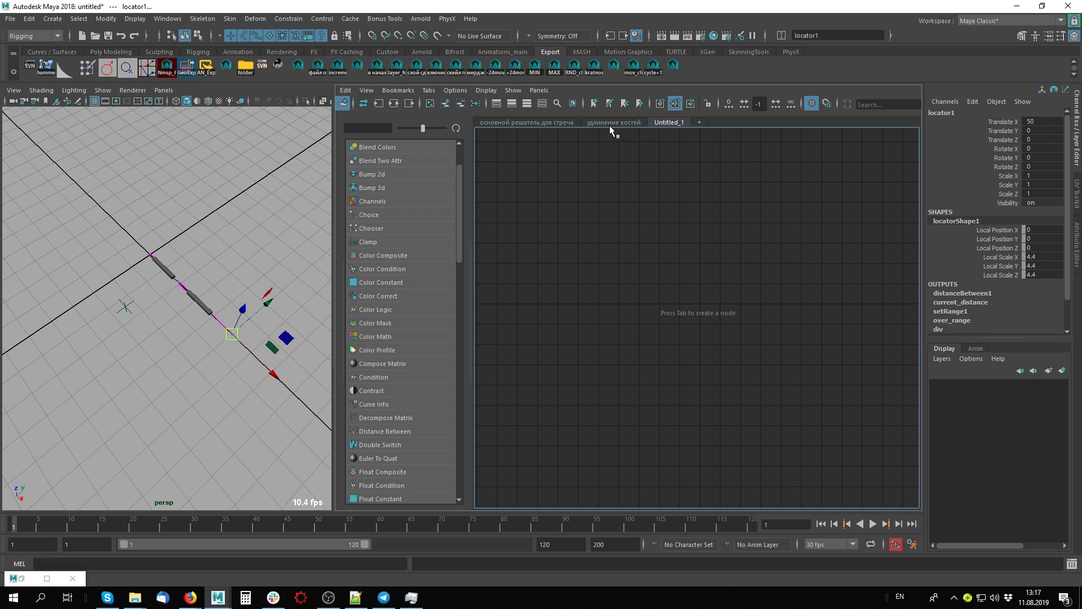
double_click(674, 123)
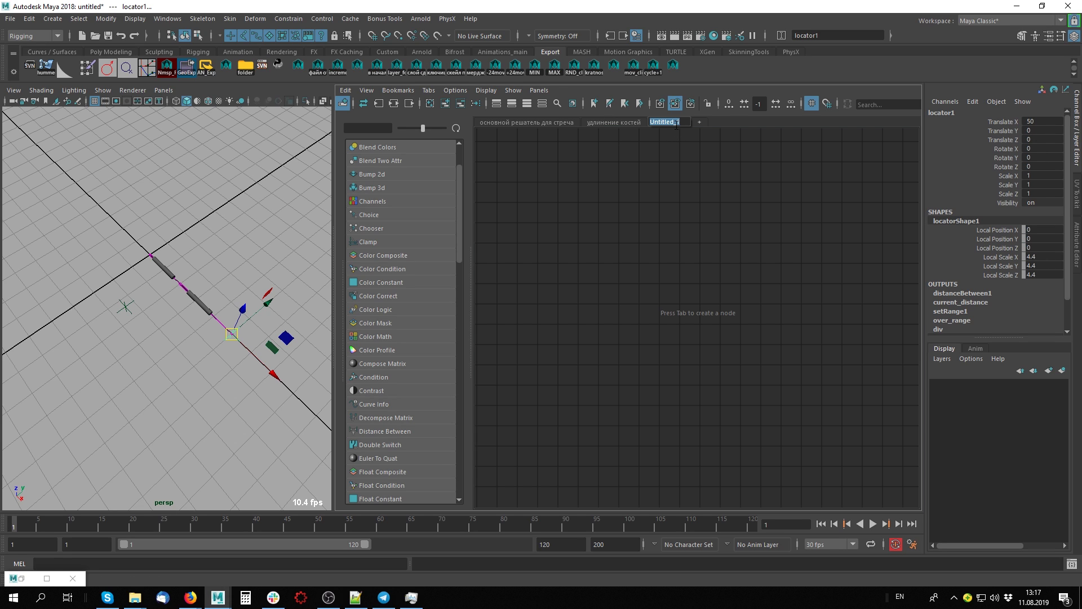
key("alt+shift")
type("присвоени")
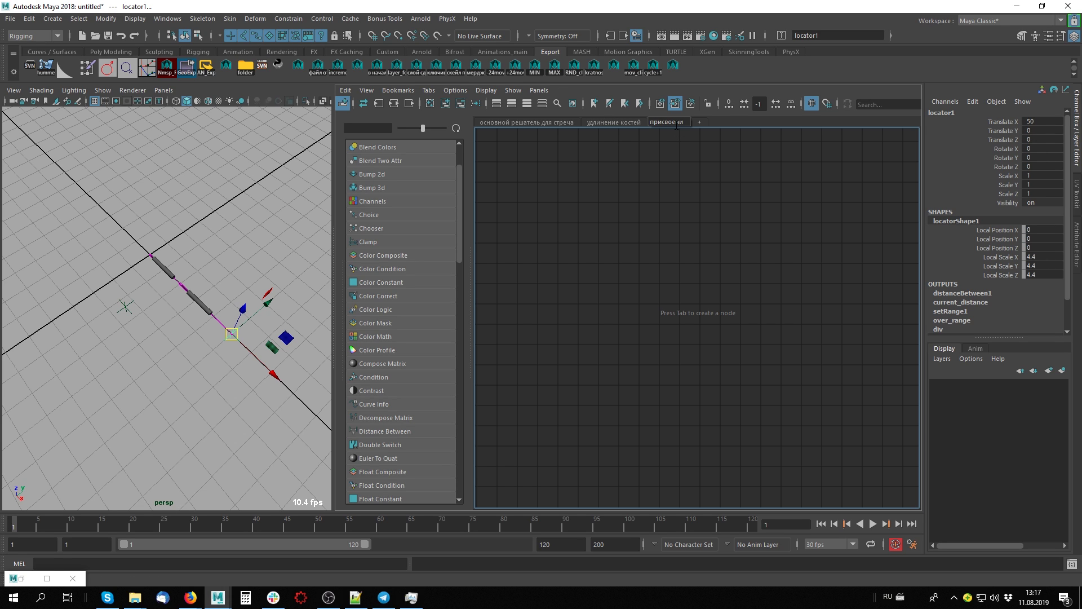
type("е атрибутов")
key("Return")
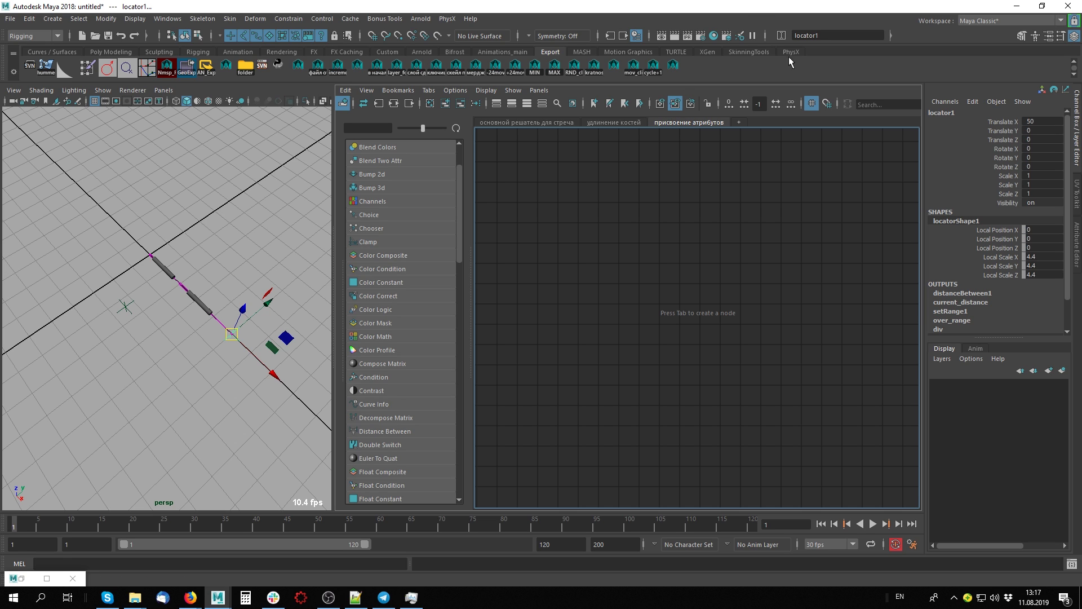
- Load only the locator1 node into the new tab and expand its attributes
left_click(445, 104)
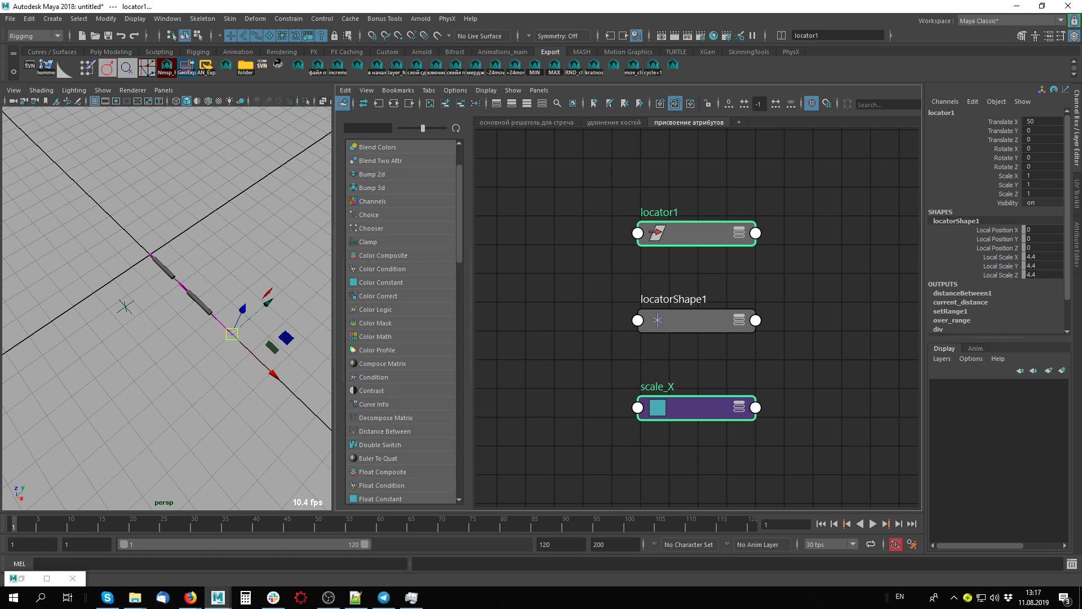
left_click_drag(654, 465, 789, 329)
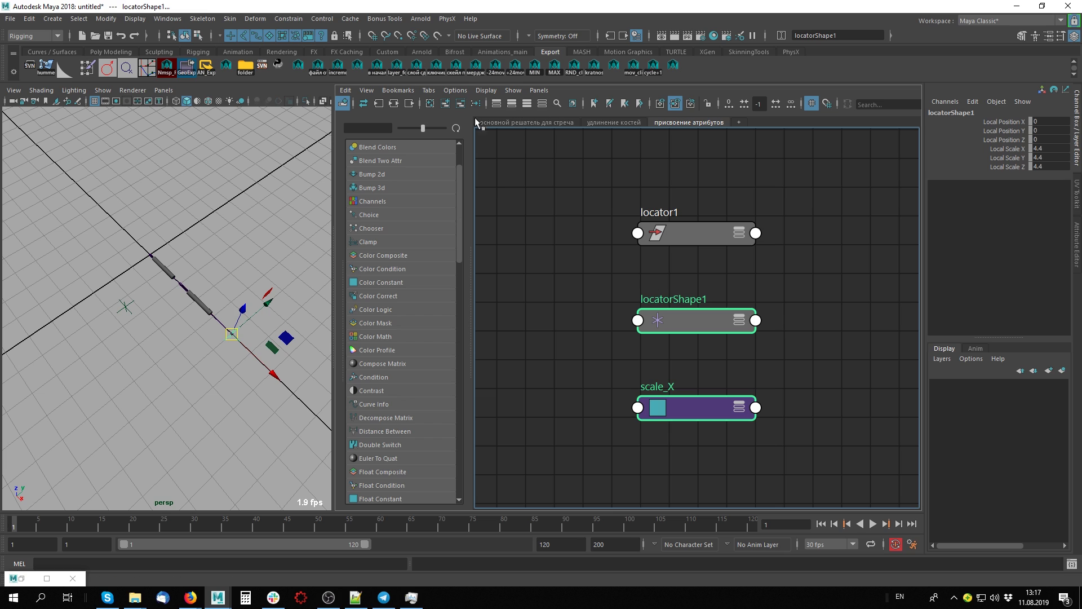
left_click(461, 105)
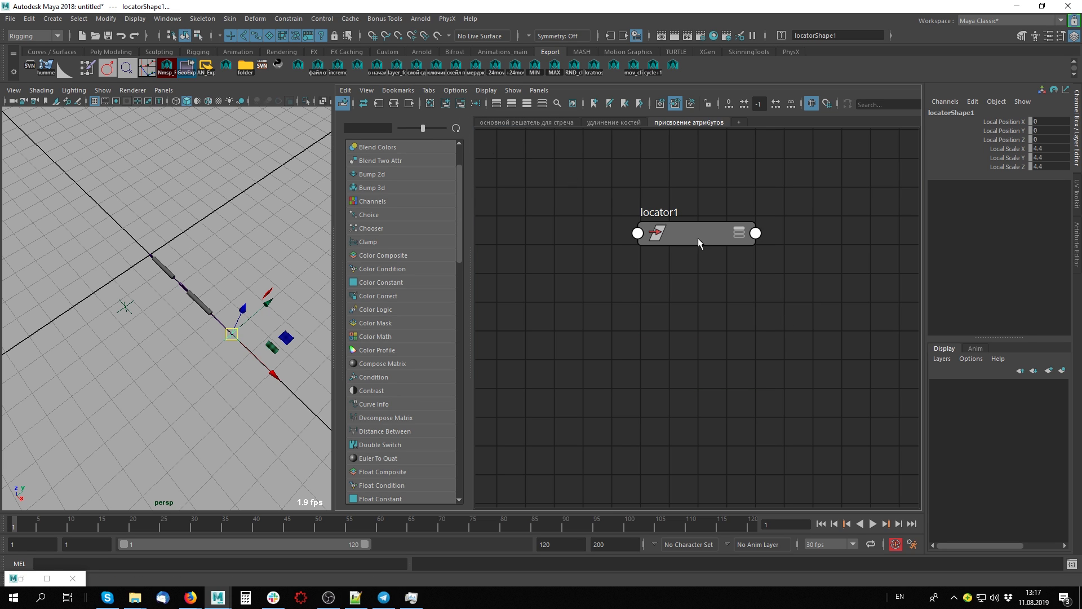
left_click_drag(698, 237, 620, 242)
key("3")
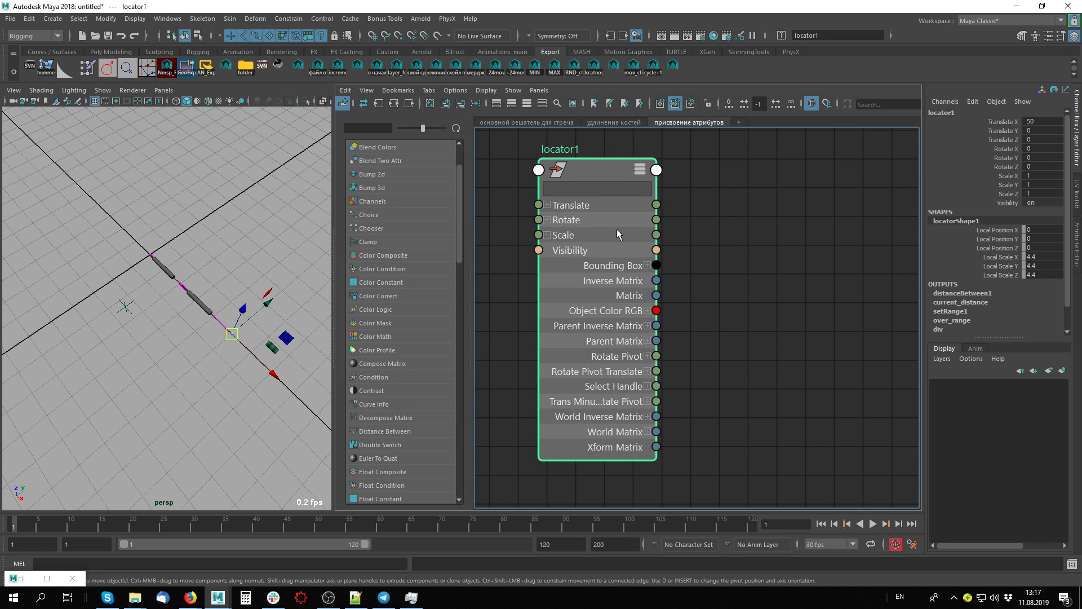
- Select scale_coeff, lenght_coeff, leng_2 and leng_1 in the 'основной решатель для стреча' graph
left_click(545, 123)
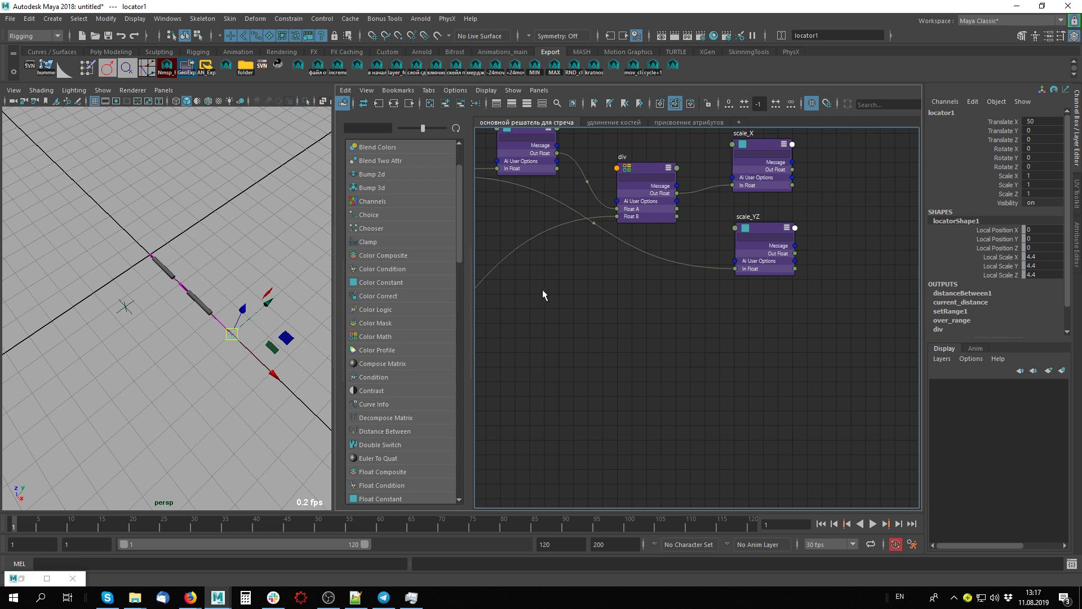
mouse_move(542, 293)
middle_mouse_down("alt")
mouse_move(727, 375)
mouse_move(551, 306)
mouse_move(763, 239)
mouse_move(808, 280)
middle_mouse_up("alt")
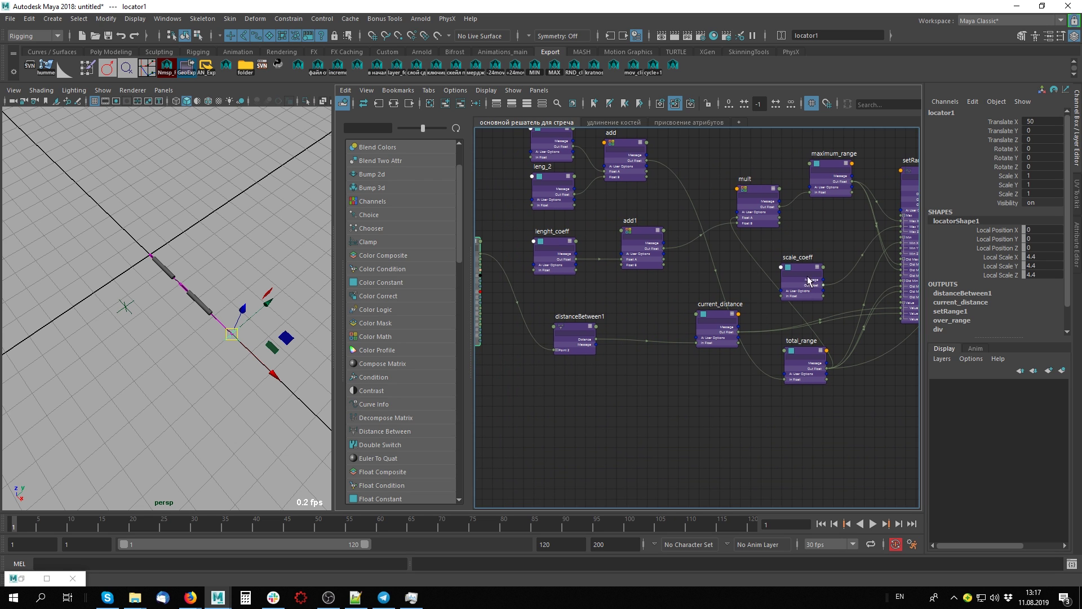
mouse_move(808, 280)
left_mouse_down()
mouse_move(736, 379)
mouse_move(622, 415)
left_mouse_up()
mouse_move(638, 326)
middle_mouse_down("alt")
mouse_move(711, 401)
mouse_move(723, 347)
middle_mouse_up("alt")
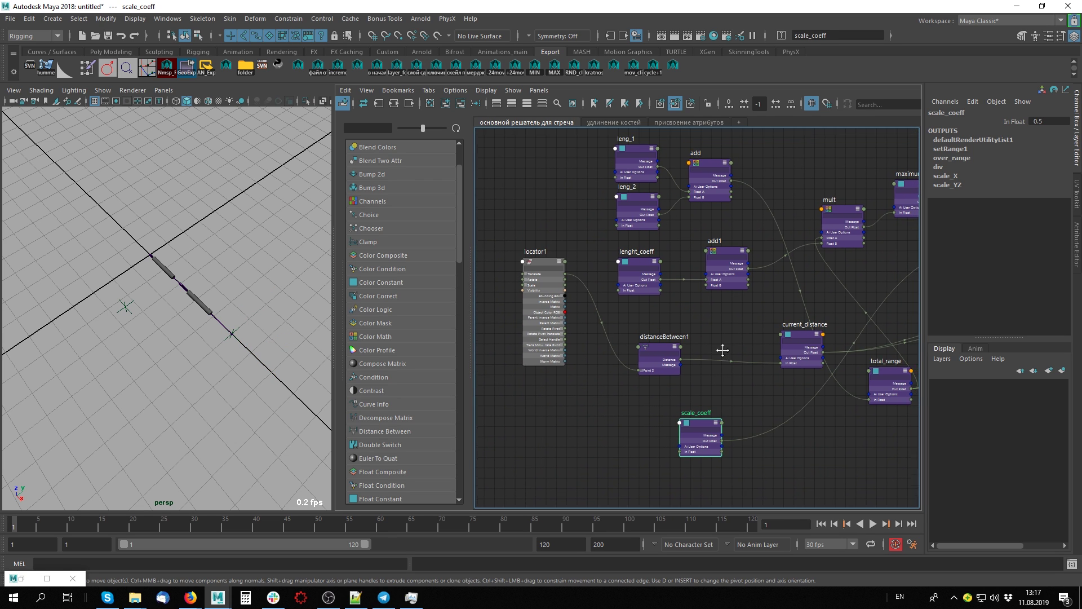
left_click(646, 269, "shift")
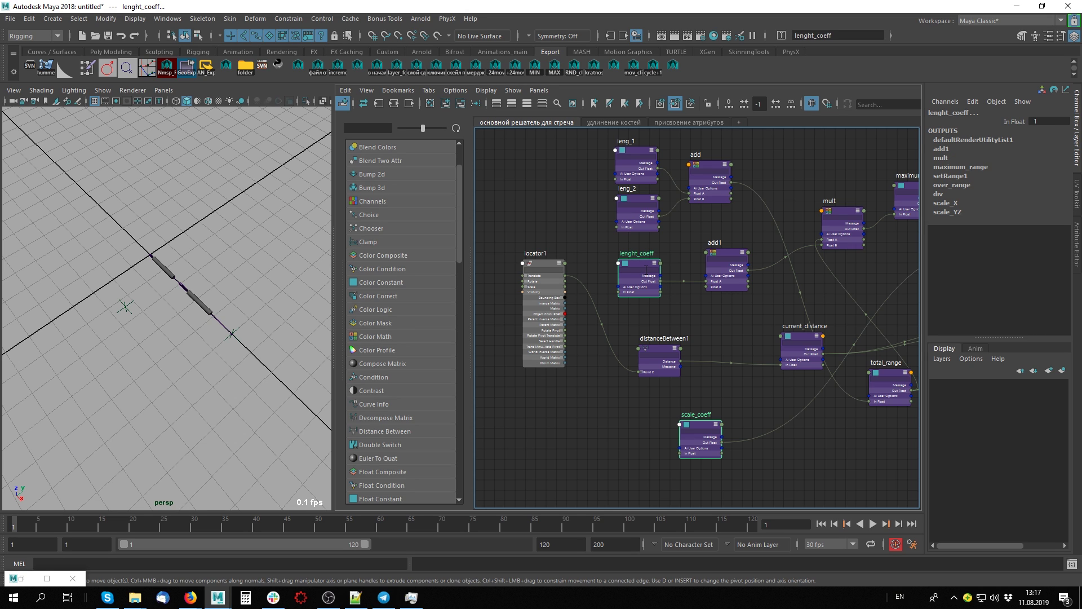
left_click(640, 199, "shift")
left_click(633, 150)
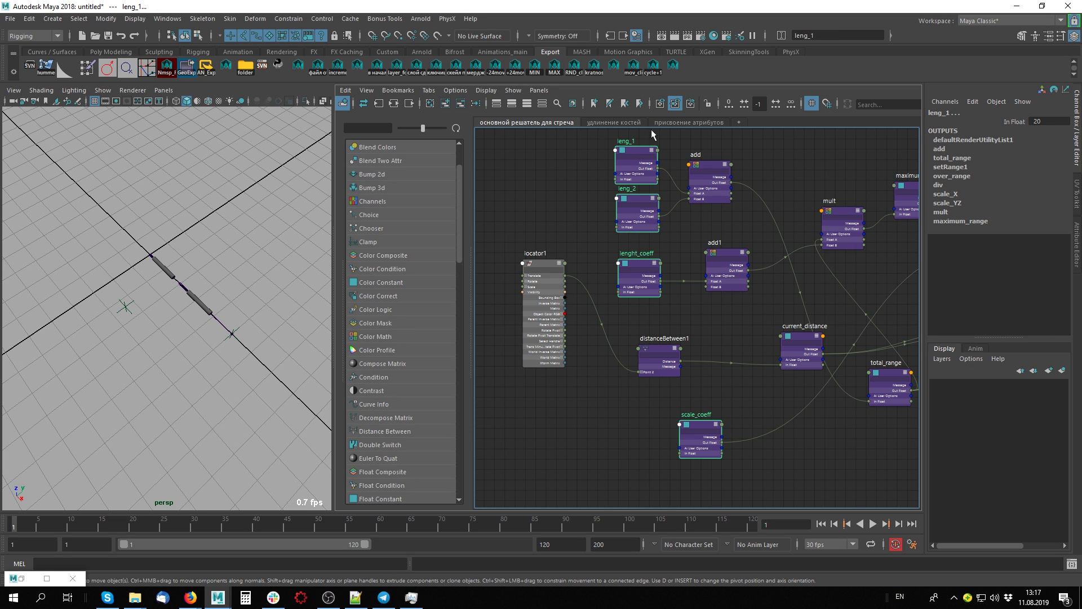
left_click(689, 123)
- Add the four float nodes to the tab, expand them, and place leng_1 and leng_2 beside locator1
left_click(449, 103)
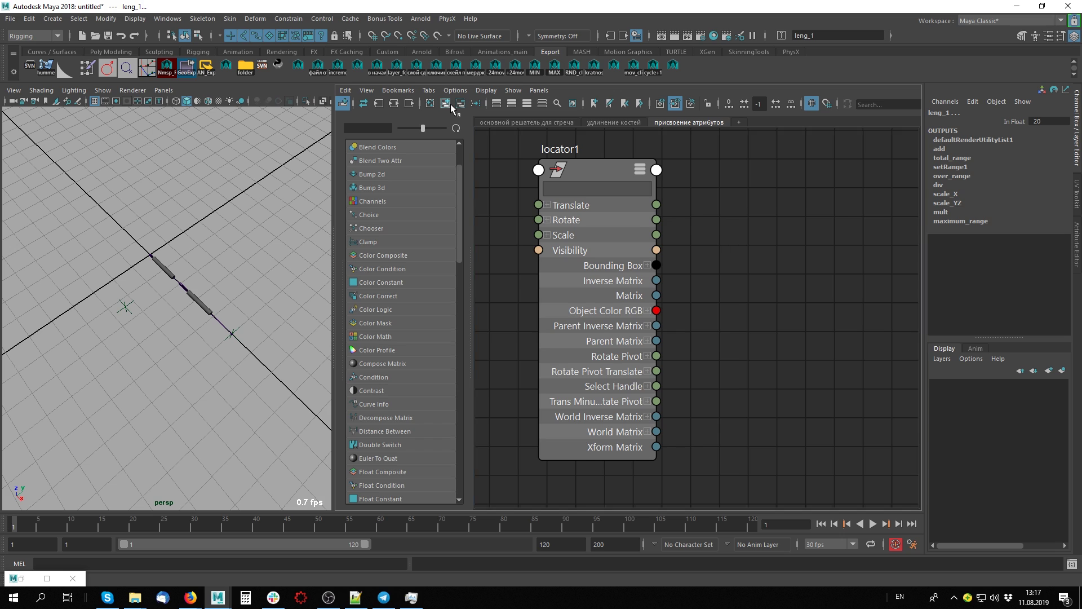
scroll(848, 333, "down", 2)
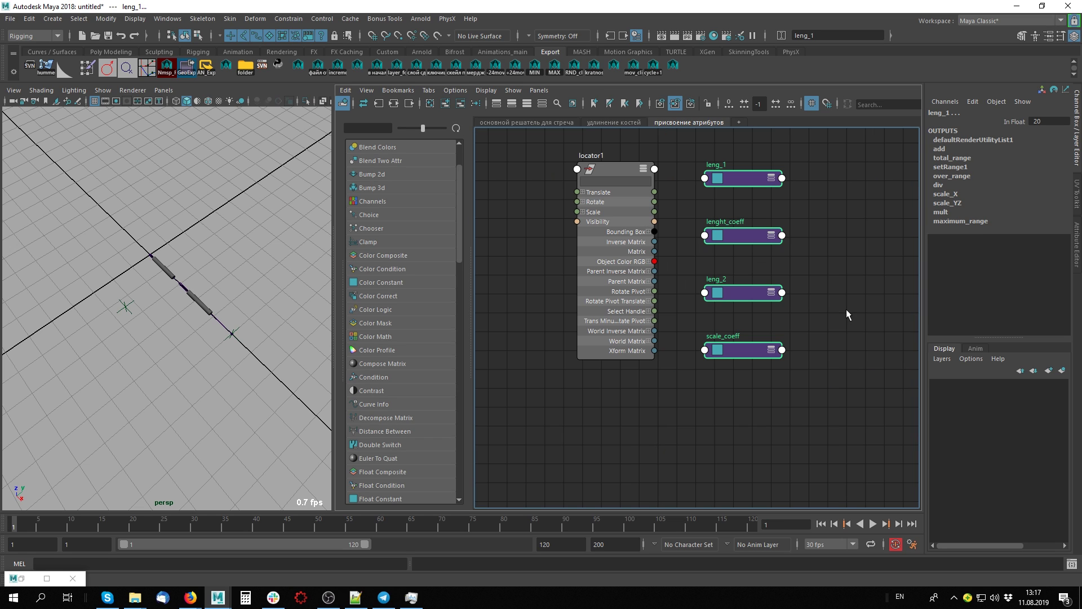
key("3")
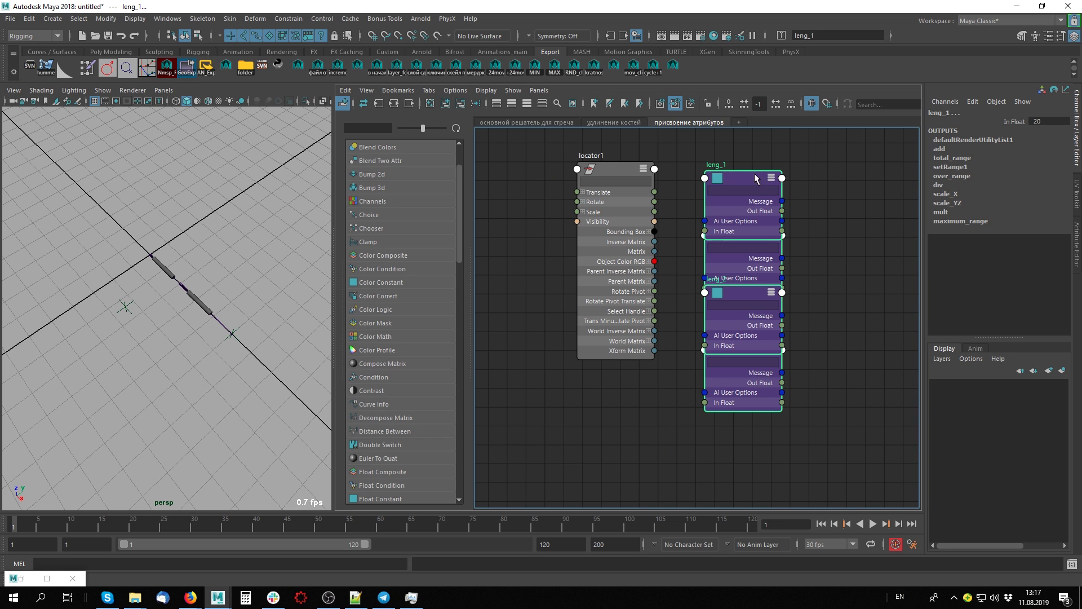
mouse_move(756, 178)
left_mouse_down()
mouse_move(770, 270)
mouse_move(774, 203)
left_mouse_up()
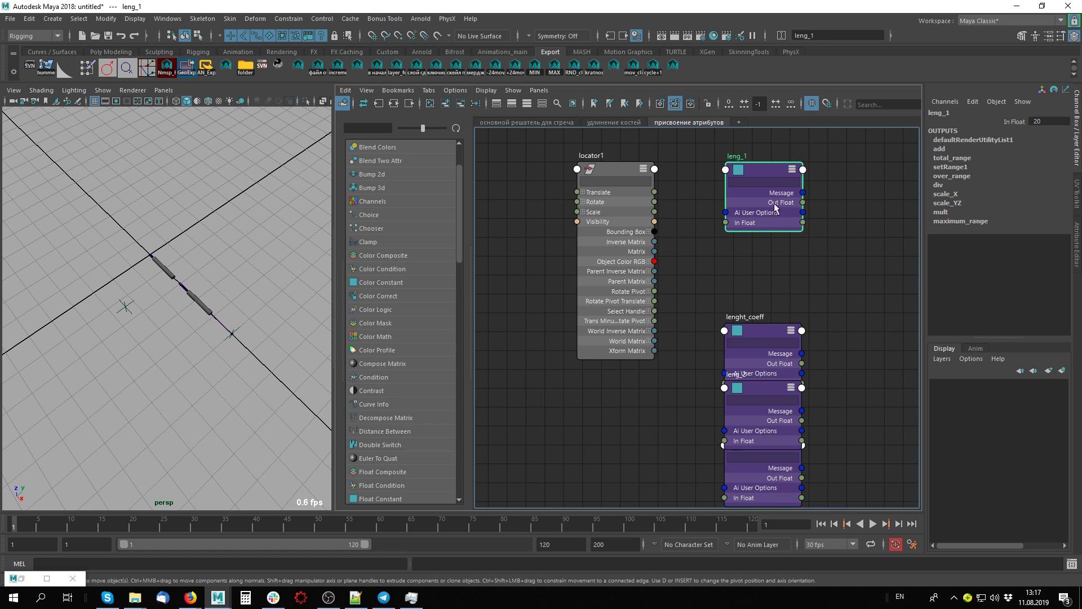
left_click_drag(756, 337, 868, 357)
left_click_drag(768, 384, 778, 264)
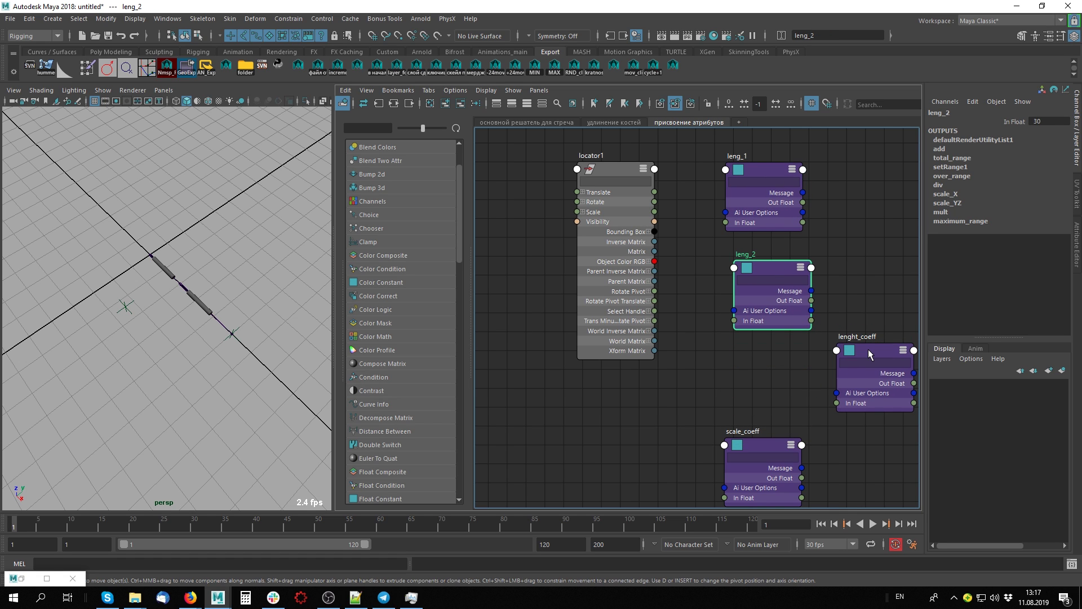
- Stack lenght_coeff and scale_coeff below leng_2, then select locator1 and its channels
left_click_drag(868, 354, 784, 358)
middle_click_drag(783, 357, 731, 290, "alt")
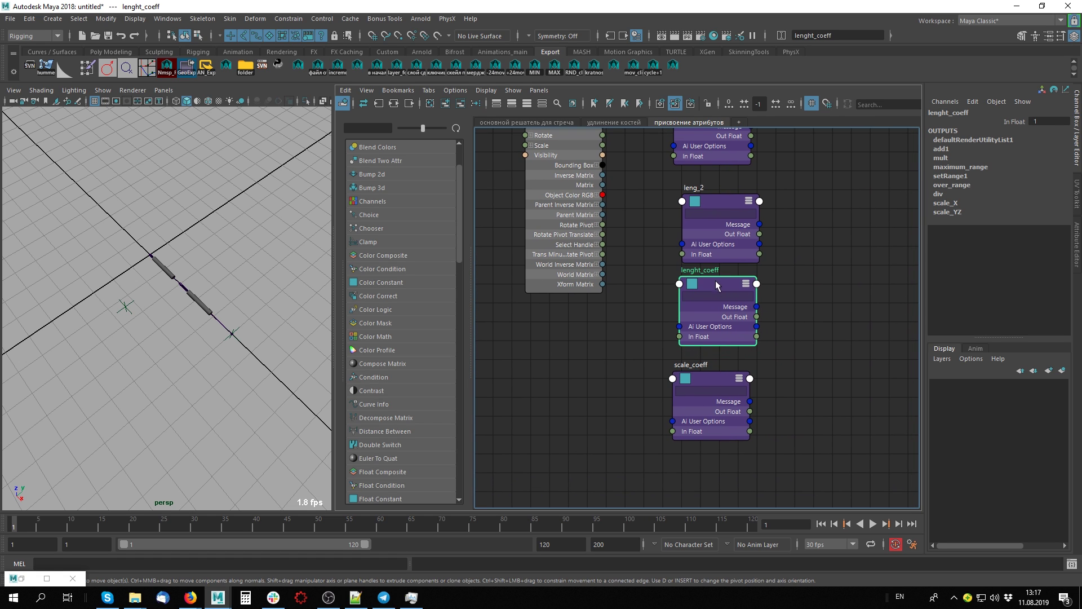
left_click_drag(719, 379, 728, 373)
middle_click_drag(792, 262, 787, 354, "alt")
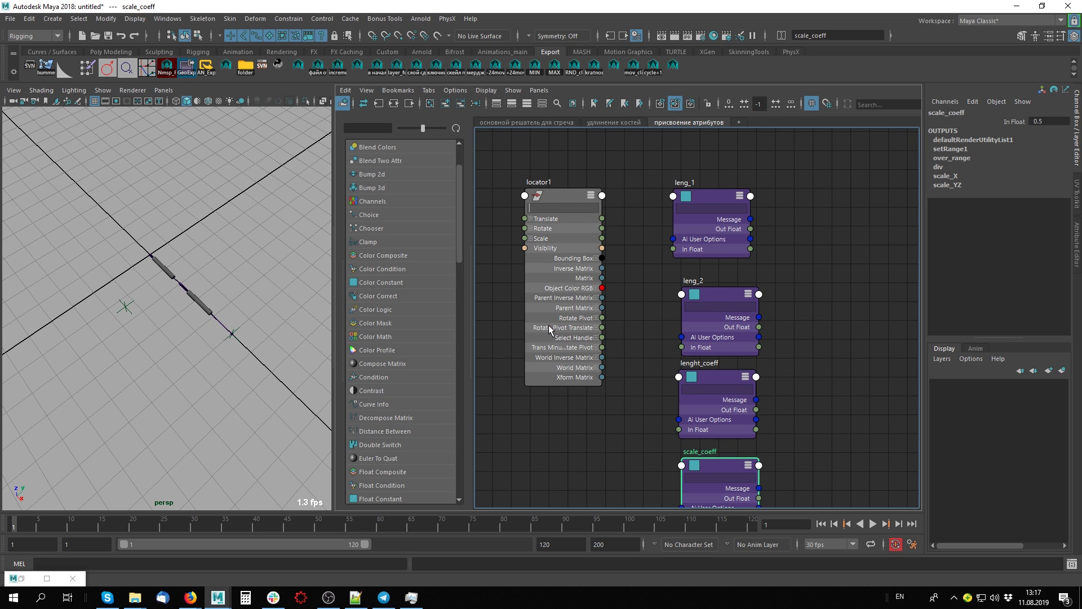
left_click(575, 198)
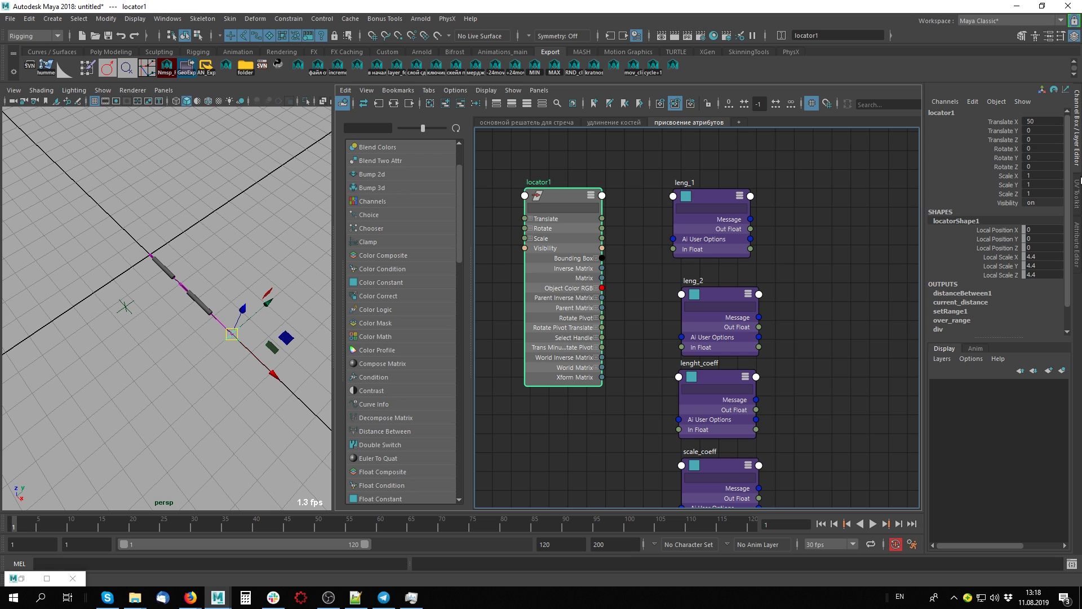
left_click_drag(1010, 150, 1006, 204)
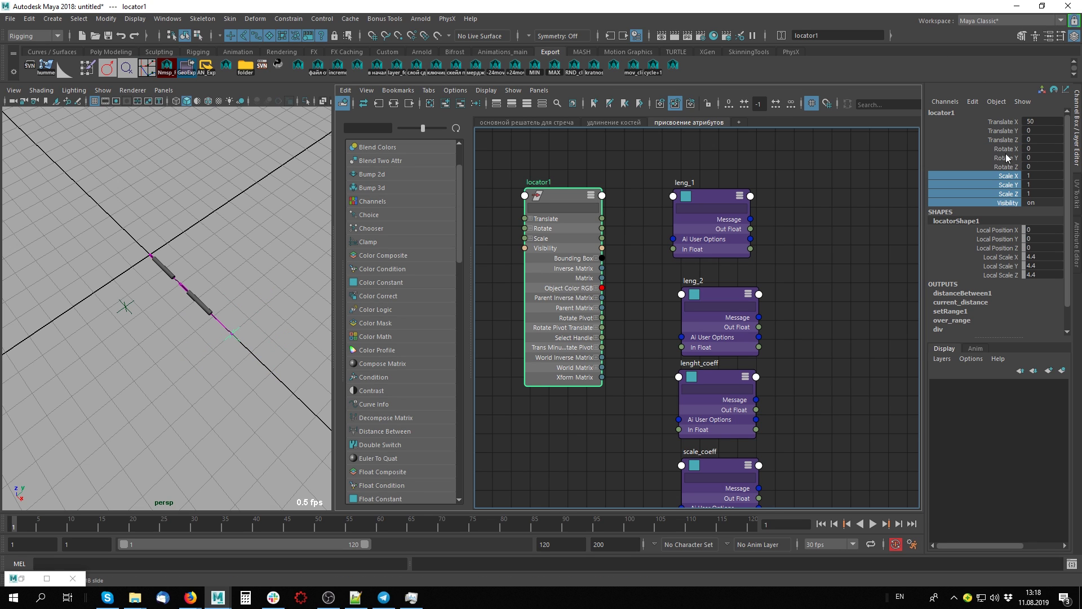
- Open the Add Attribute dialog for locator1 from the Channel Box Edit menu
right_click(1001, 182)
left_click(975, 428)
left_click(977, 101)
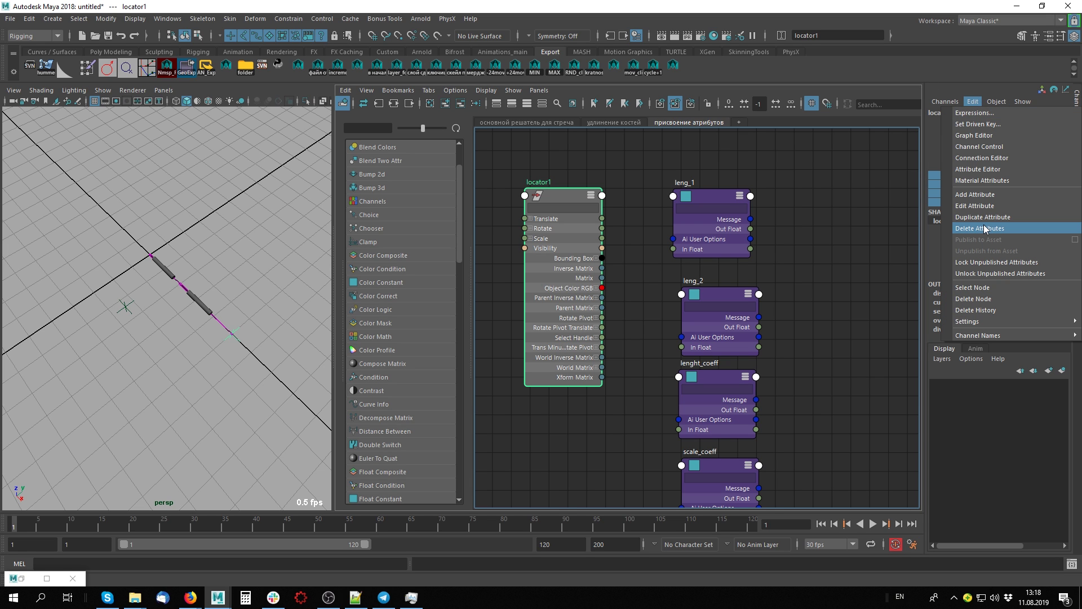
left_click(975, 195)
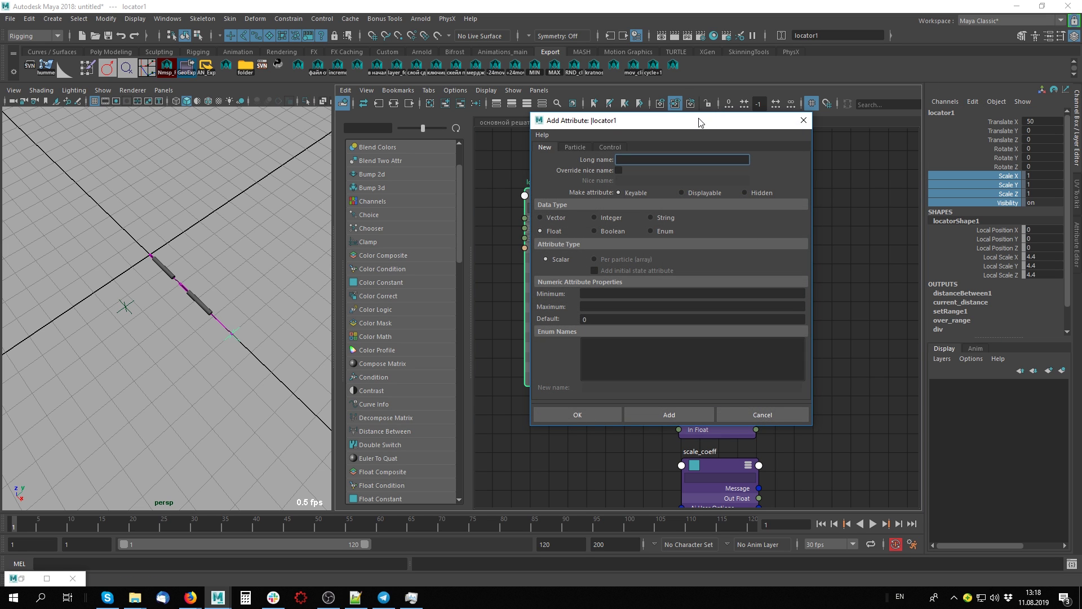
mouse_move(699, 122)
left_mouse_down()
mouse_move(961, 111)
mouse_move(499, 148)
mouse_move(450, 132)
left_mouse_up()
type("lenght_joint_")
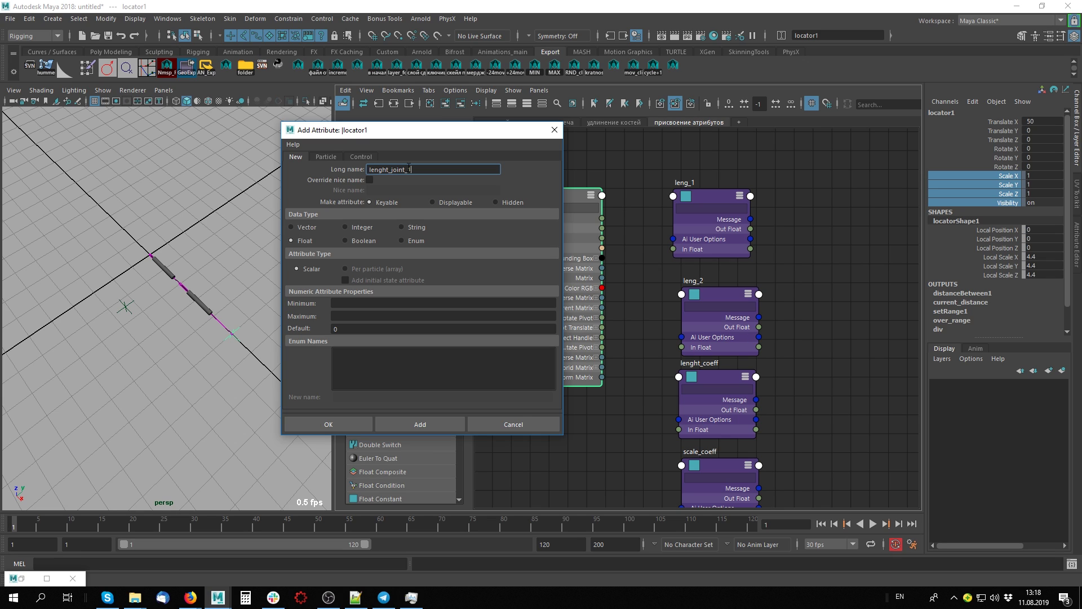
- Name the attribute lenght_joint_1 with matching nice name, minimum 0, Displayable
double_click(409, 169)
left_click(370, 180)
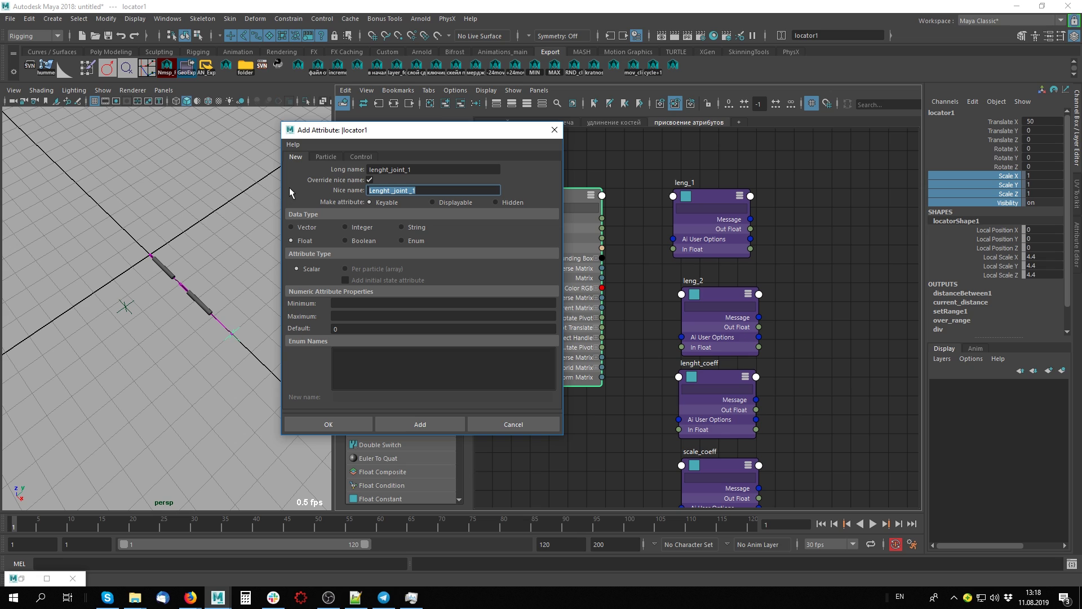
type("lenght_joint_1")
left_click(338, 303)
type("0")
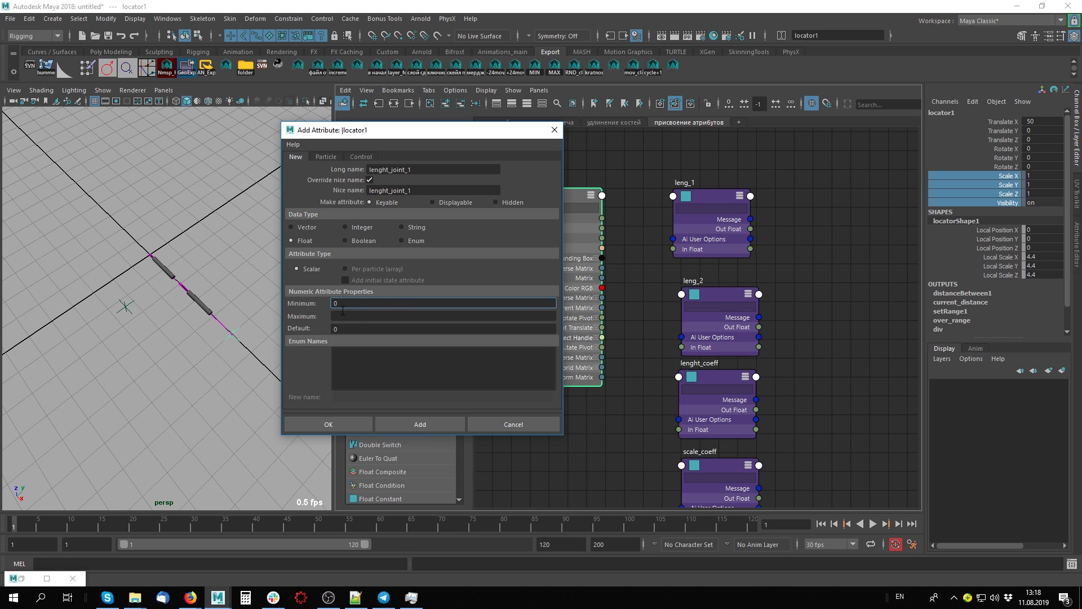
left_click(445, 203)
- Leave the maximum empty and set the default value to 1
middle_click_drag(1031, 121, 1034, 121)
key("Tab")
type("1")
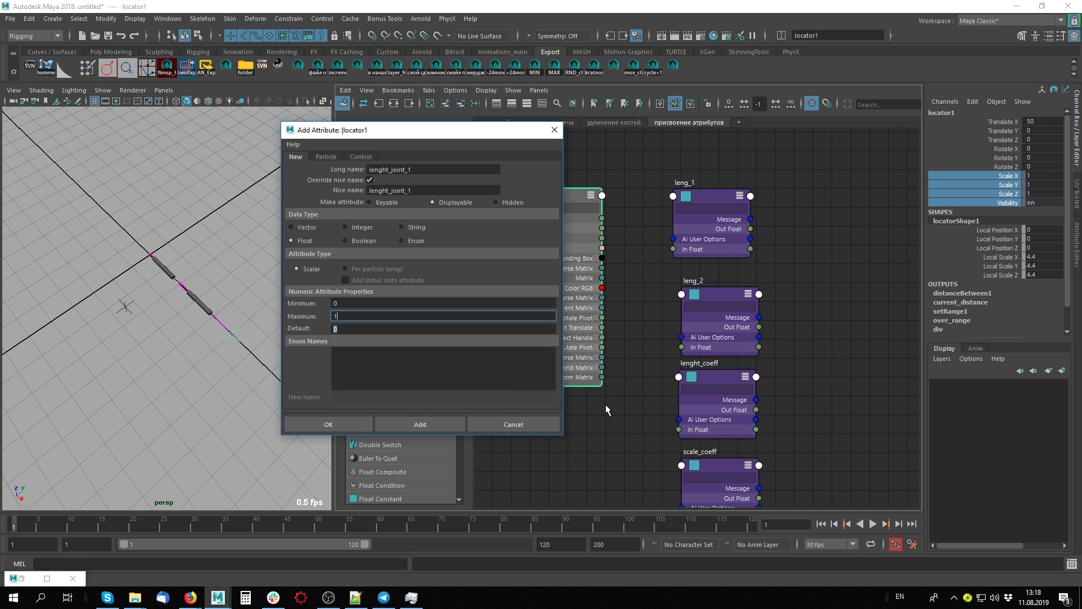
key("Tab")
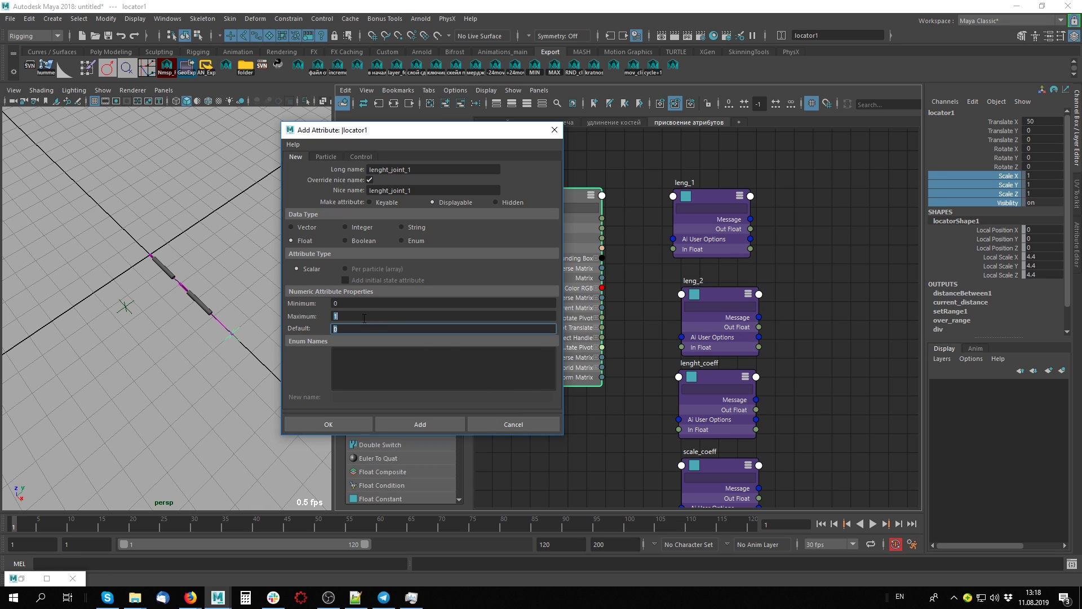
key("shift+Tab")
key("BackSpace")
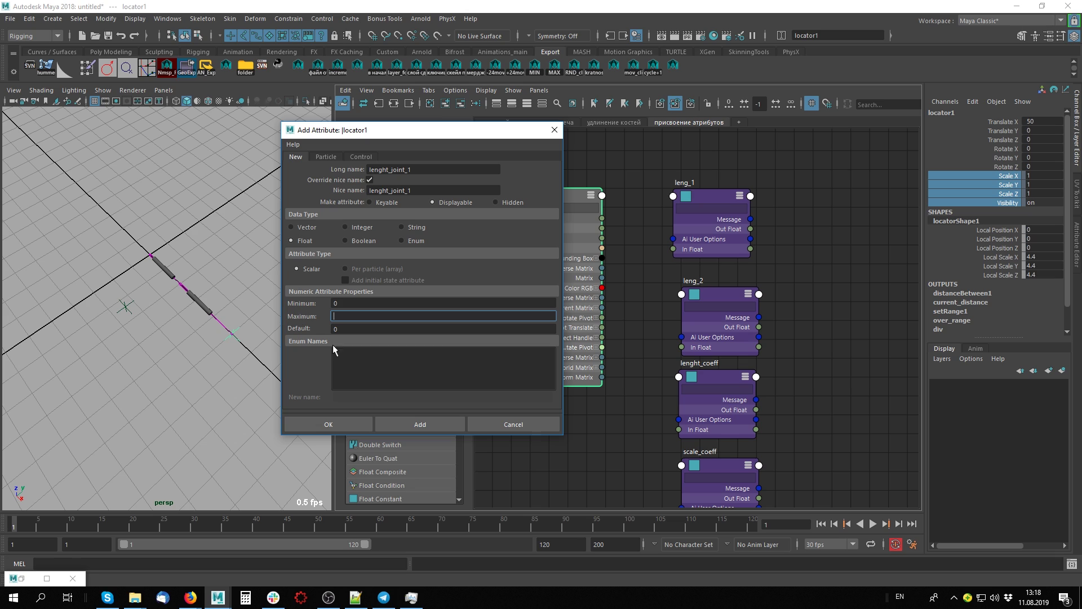
key("Tab")
type("1")
key("Tab")
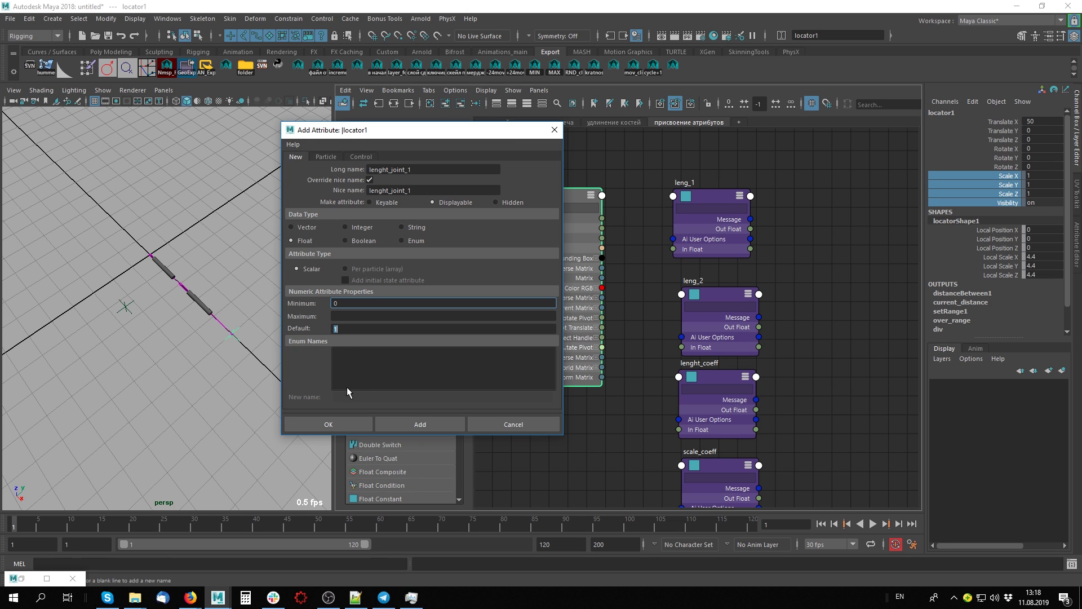
- Add lenght_joint_1, then name the next attribute lenght_joint_2 with matching nice name
left_click(422, 427)
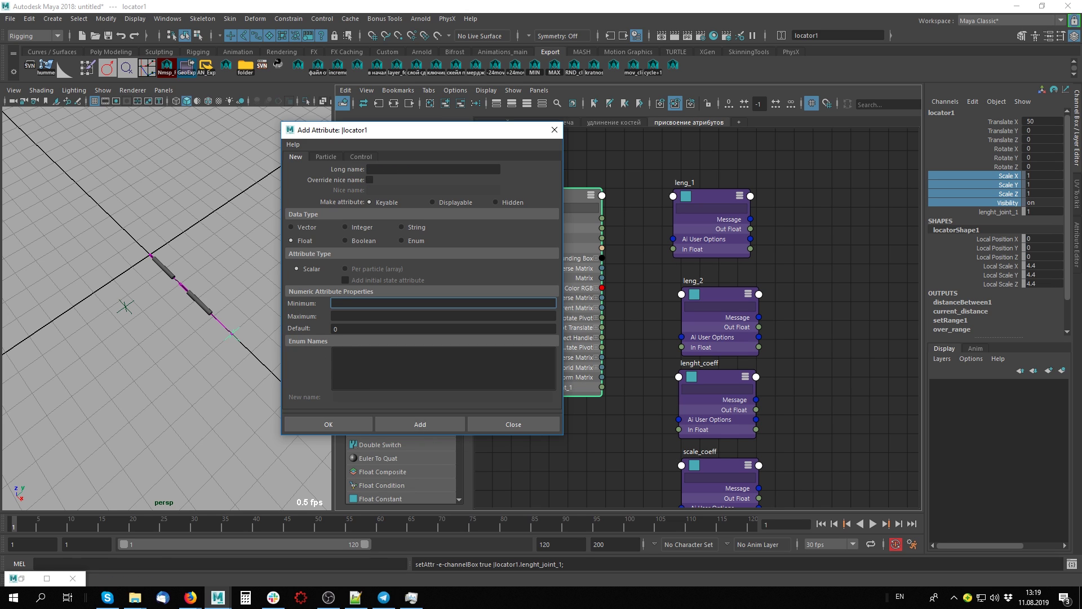
left_click(399, 170)
type("lenght_joint_")
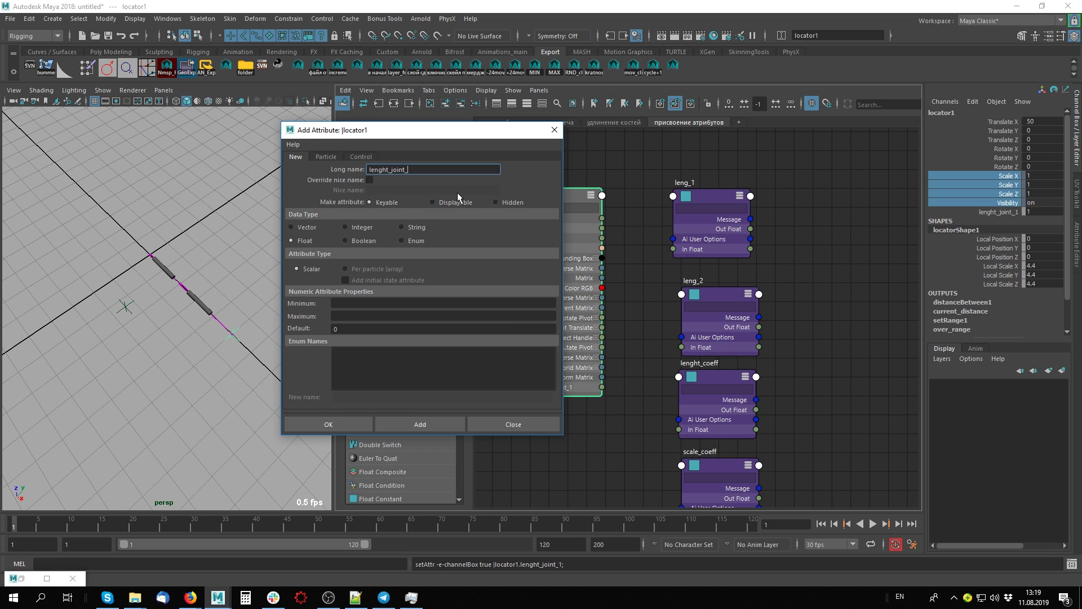
type("2")
left_click(369, 180)
key("Tab")
type("lenght_joint_2")
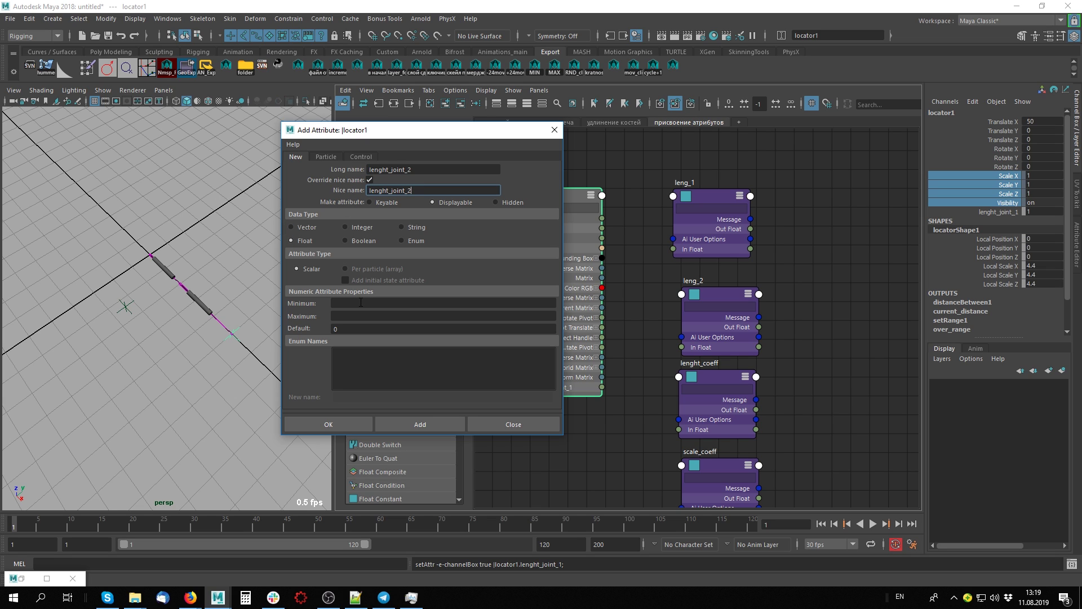
- Give lenght_joint_2 minimum 0 and maximum 1 and add it to locator1
left_click(335, 304)
type("0")
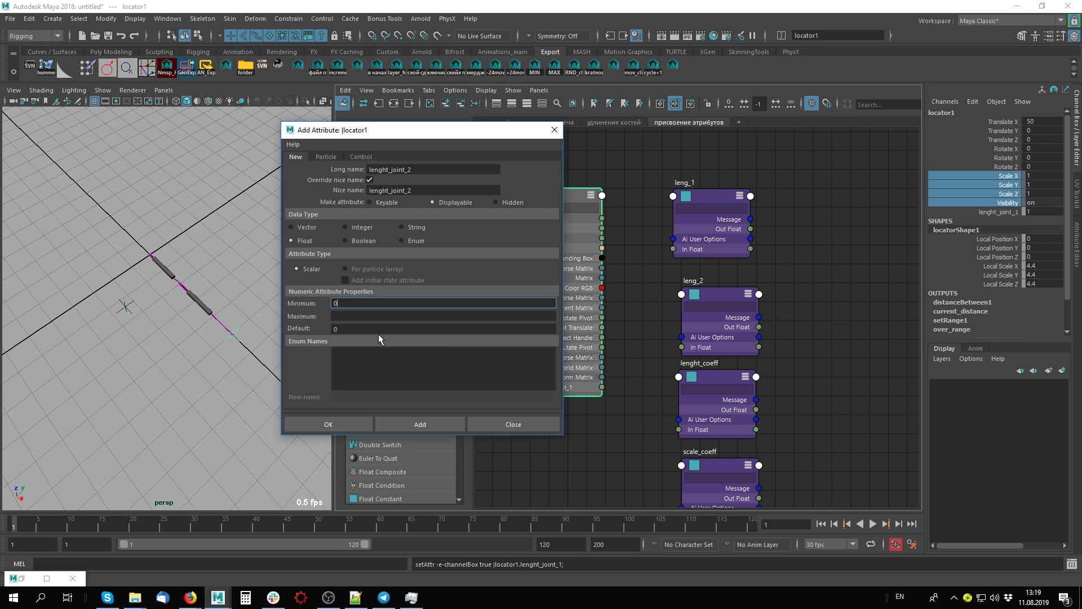
left_click(355, 314)
type("1")
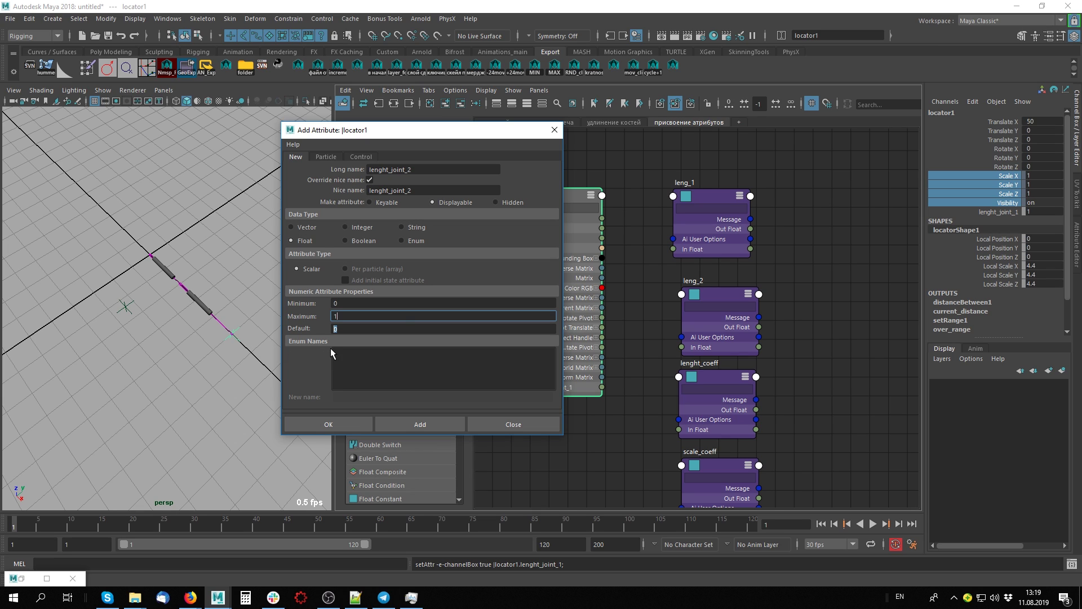
left_click(421, 425)
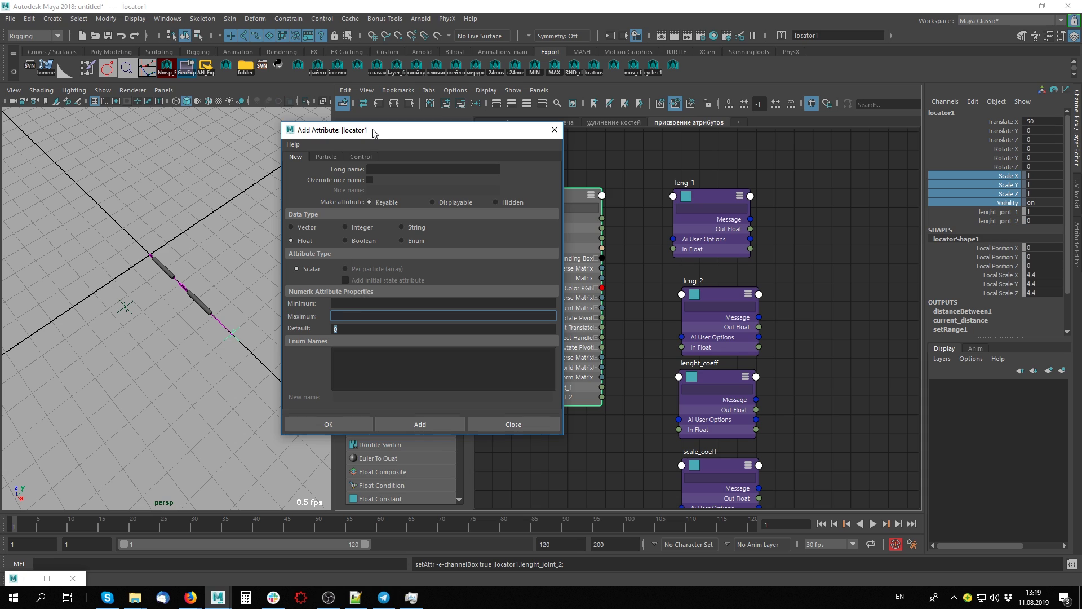
left_click(385, 172)
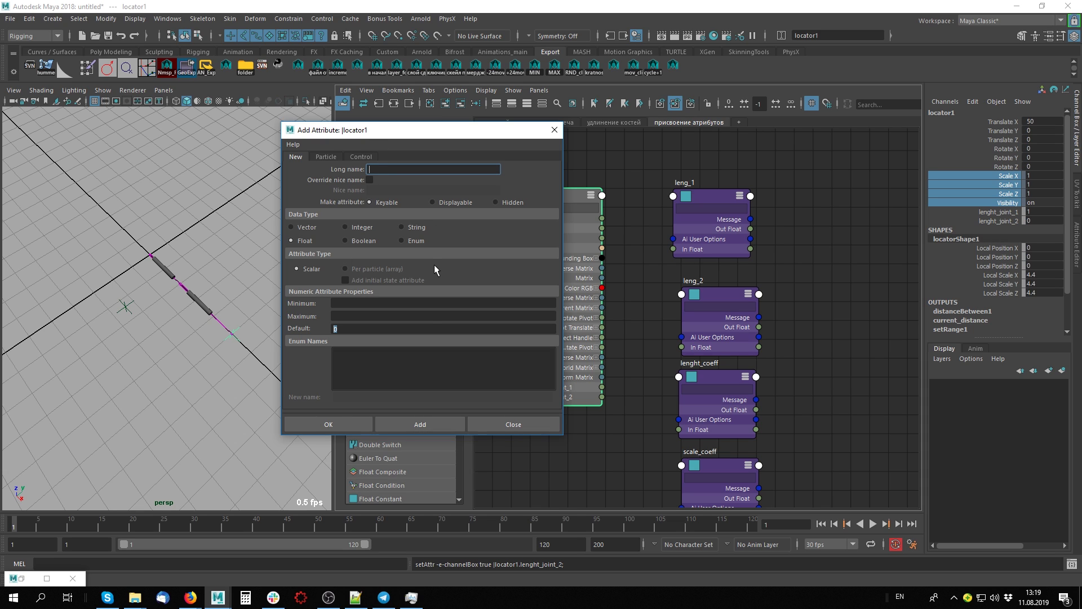
- Name the new locator1 attribute lenght_coeff by editing the pasted previous name
type("lenght_joint_2")
left_click_drag(388, 169, 499, 167)
key("BackSpace")
type("coeff")
key("ctrl+a")
key("ctrl+c")
- Give lenght_coeff a matching nice name, make it displayable with minimum 0, and add it
left_click(370, 180)
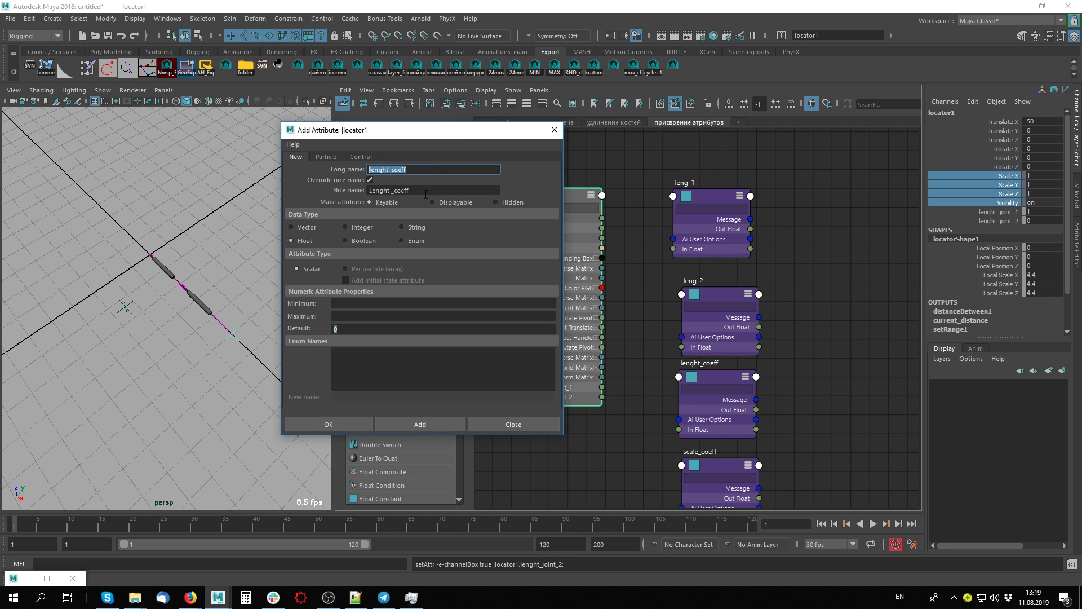
left_click(426, 190)
key("ctrl+a")
key("ctrl+v")
left_click(442, 202)
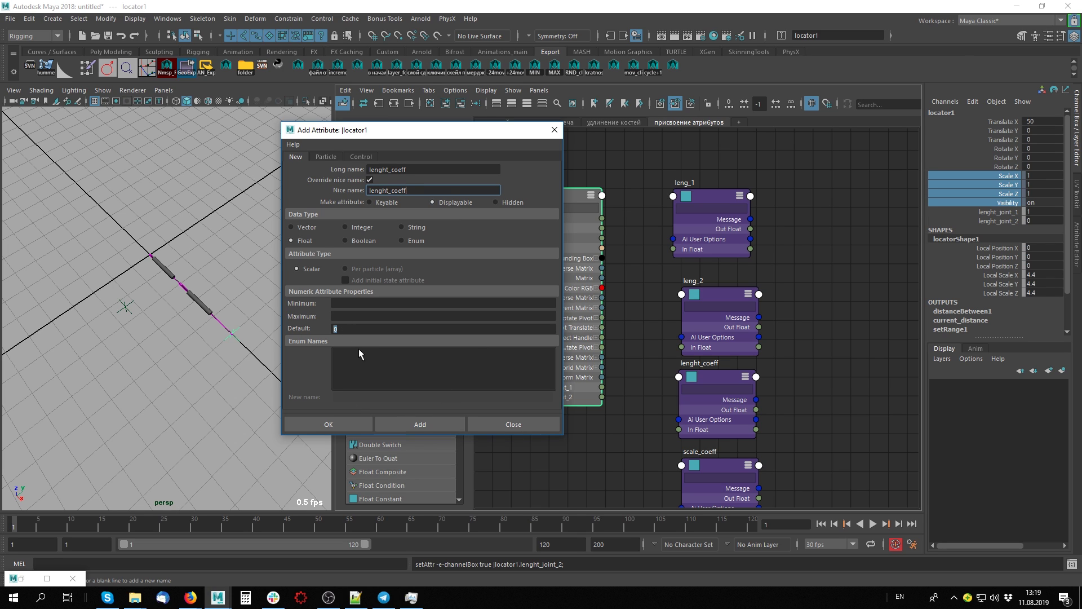
left_click(356, 330)
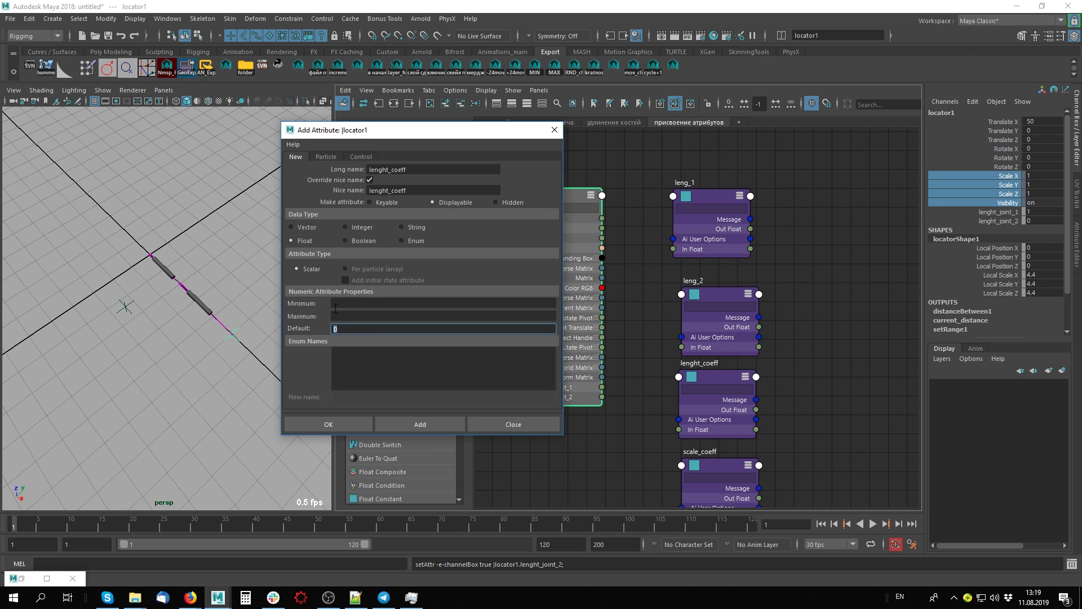
left_click(348, 303)
type("0")
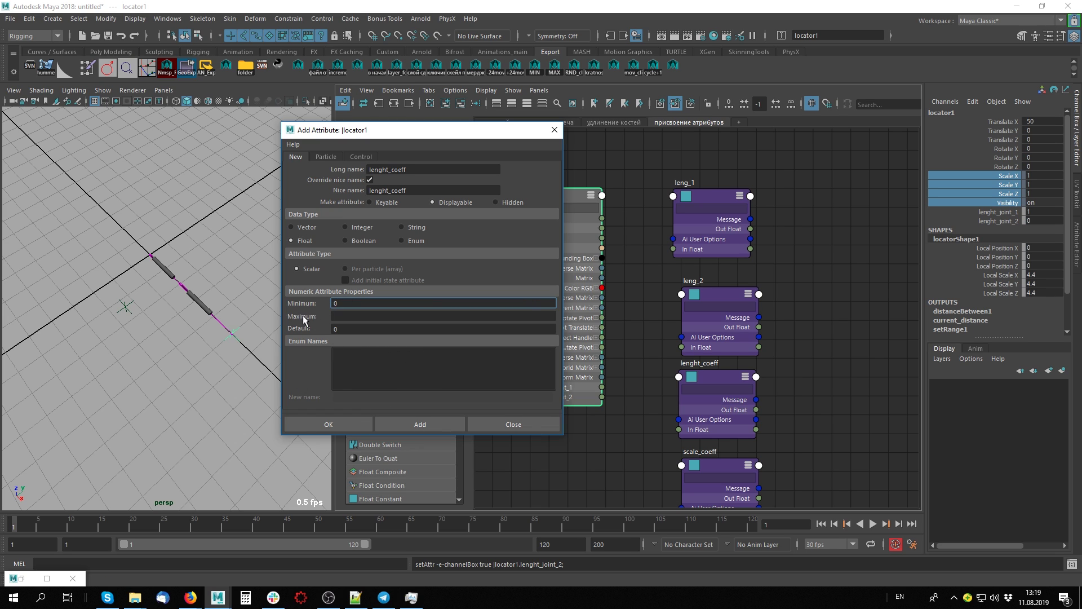
left_click(431, 424)
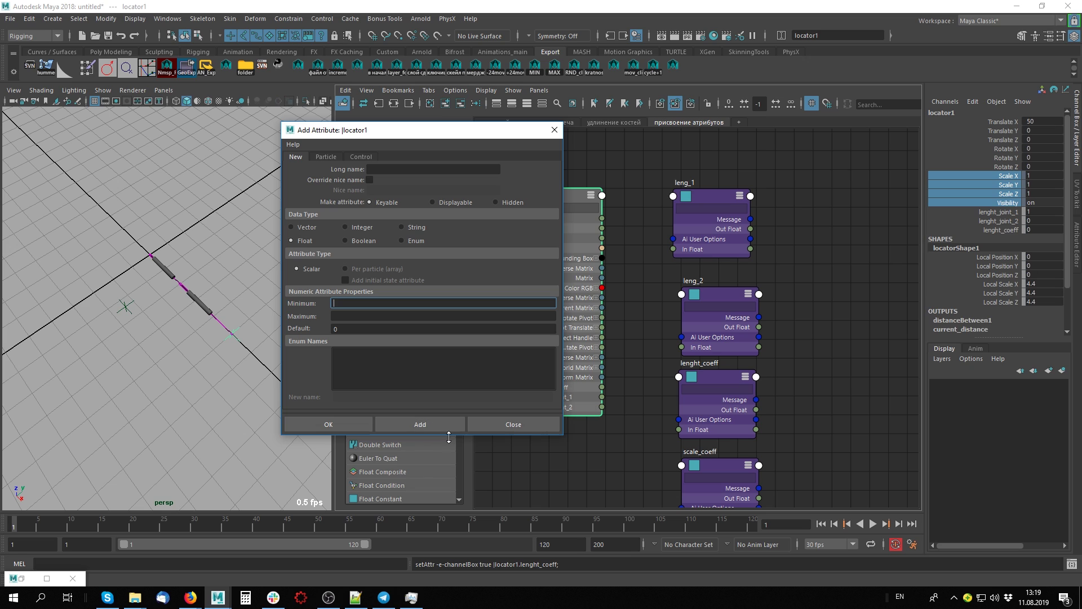
- Name the new locator1 attribute scale_coeff, with matching nice name, set as displayable
left_click_drag(729, 462, 713, 458)
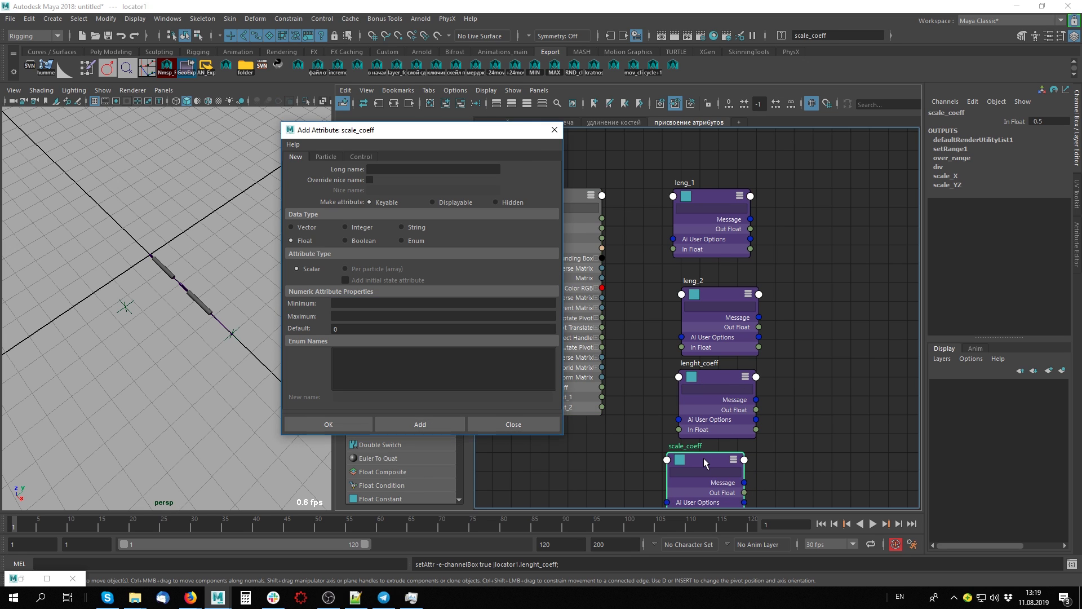
double_click(701, 447)
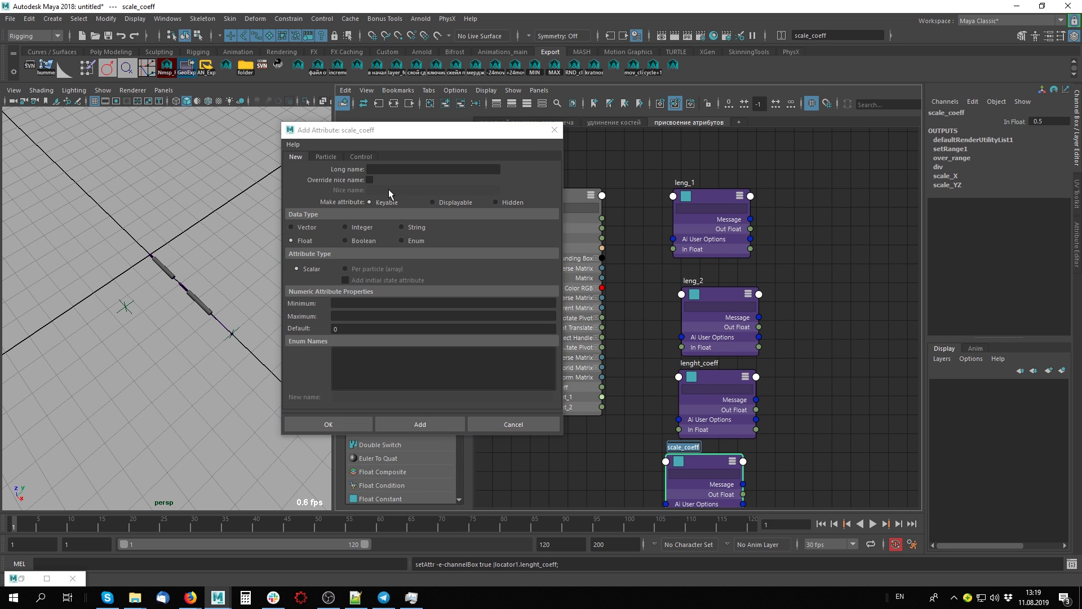
left_click(394, 169)
type("scale_coeff")
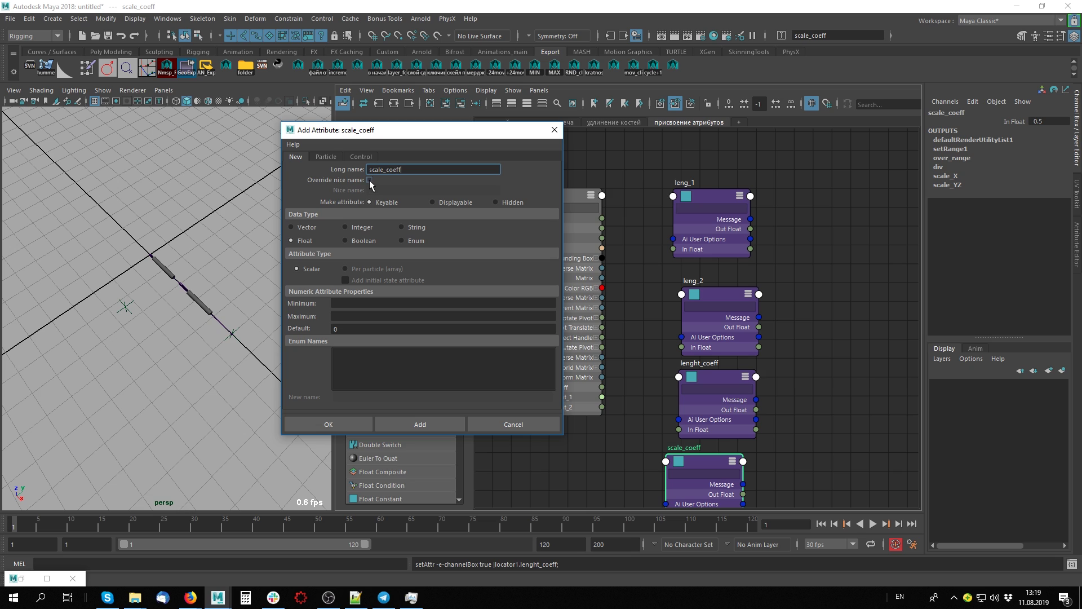
left_click(574, 195)
left_click(376, 170)
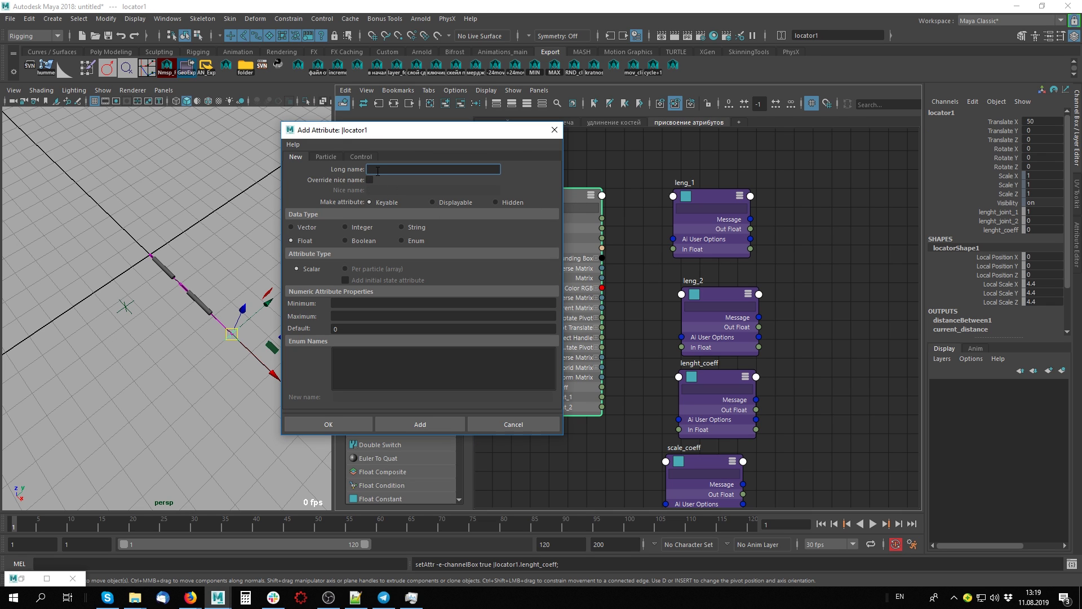
type("scale_coeff")
left_click_drag(431, 127, 384, 123)
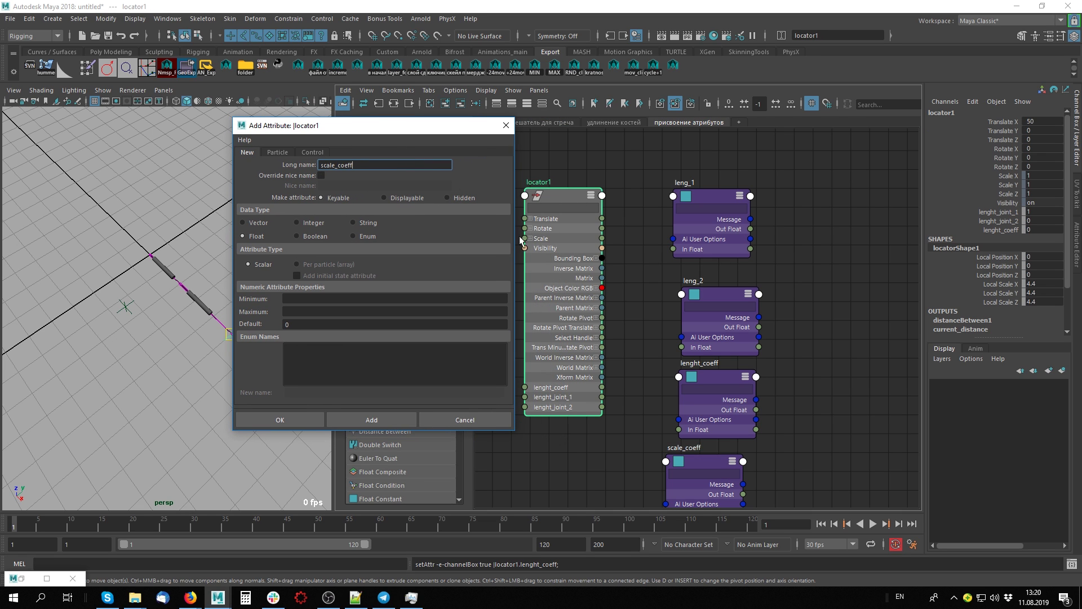
left_click(321, 175)
type("scale_coeff")
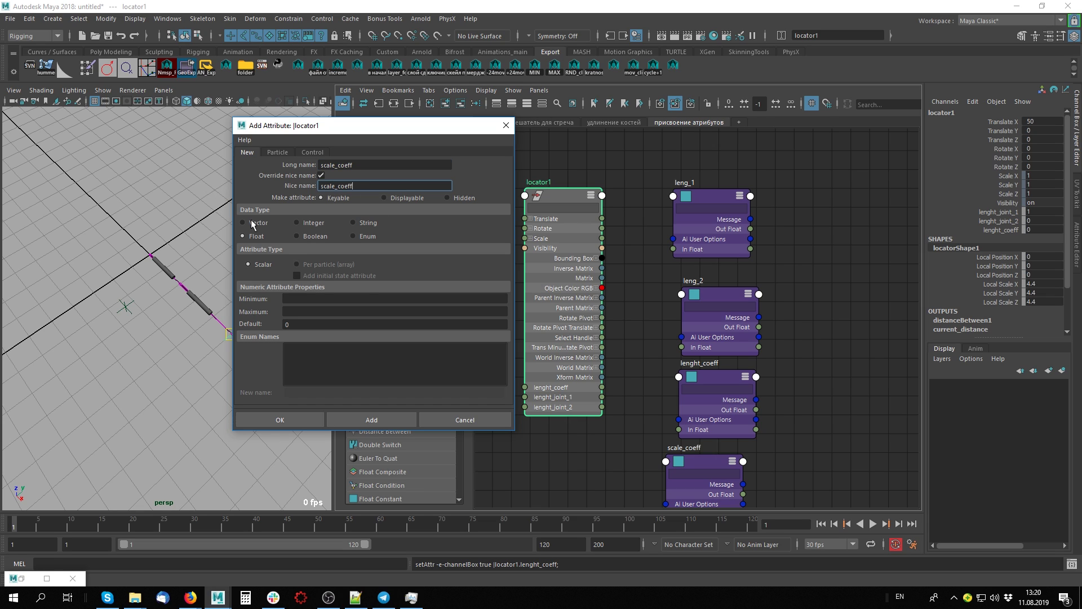
left_click(400, 198)
- Set scale_coeff's default to 1 and minimum to 0.01, then add it
left_click(296, 325)
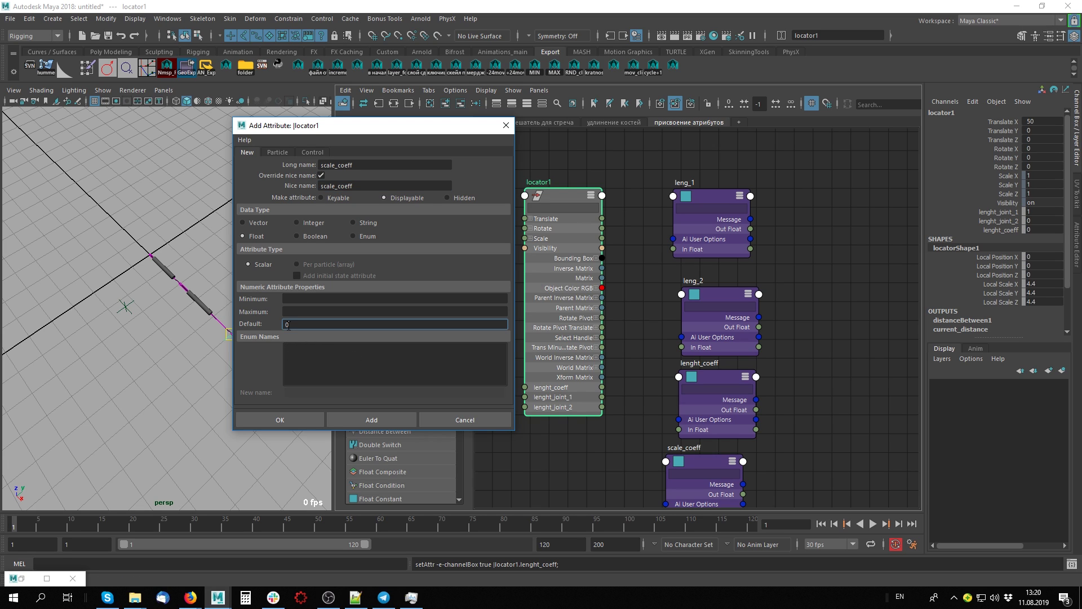
type("1")
key("Tab")
type("0.001")
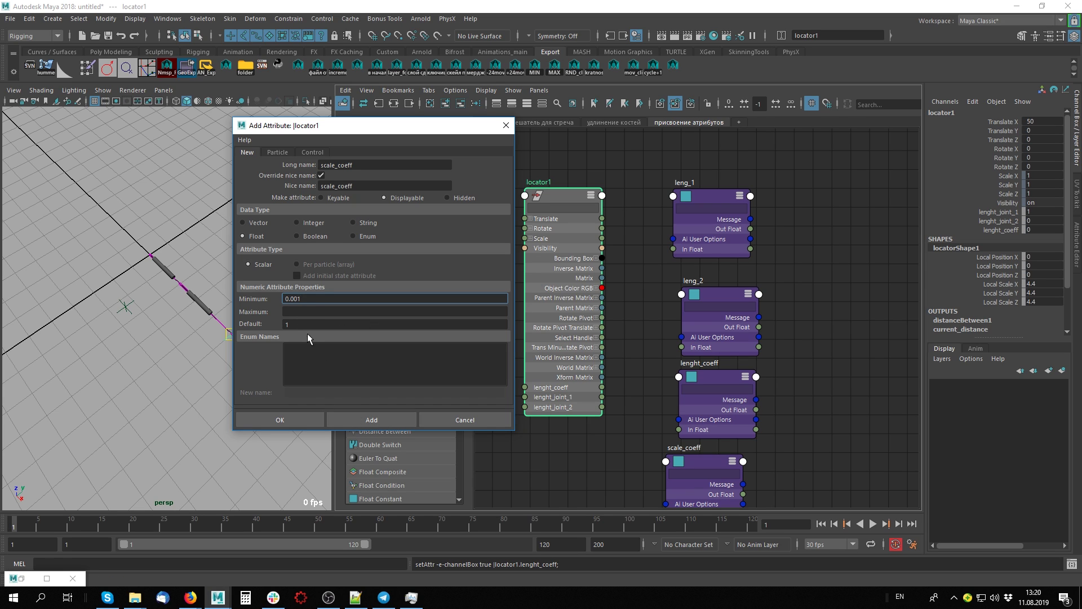
left_click_drag(292, 298, 344, 301)
type("1")
key("Tab")
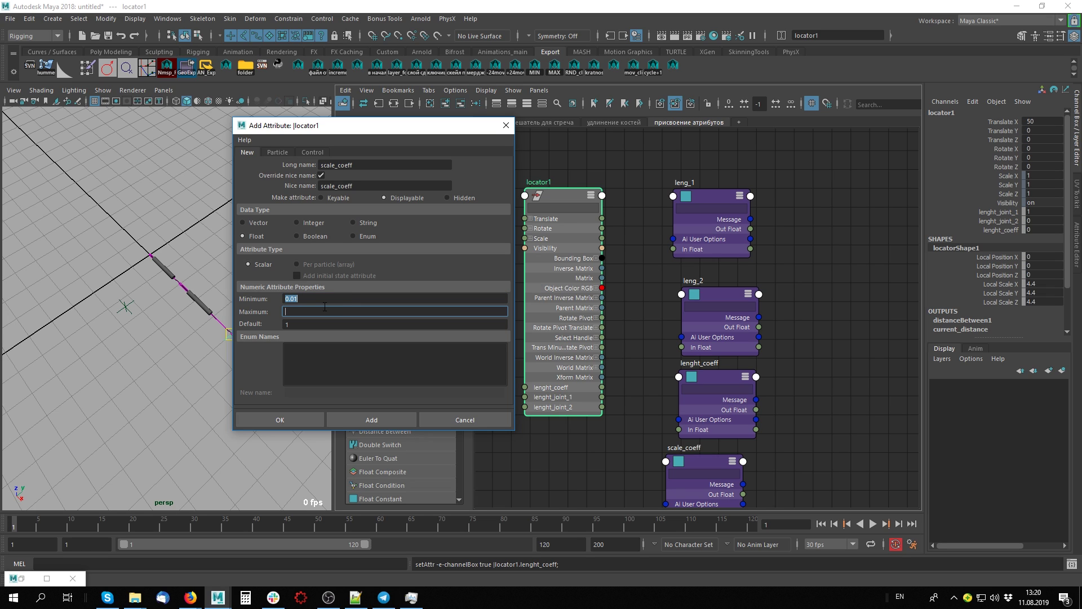
left_click(373, 421)
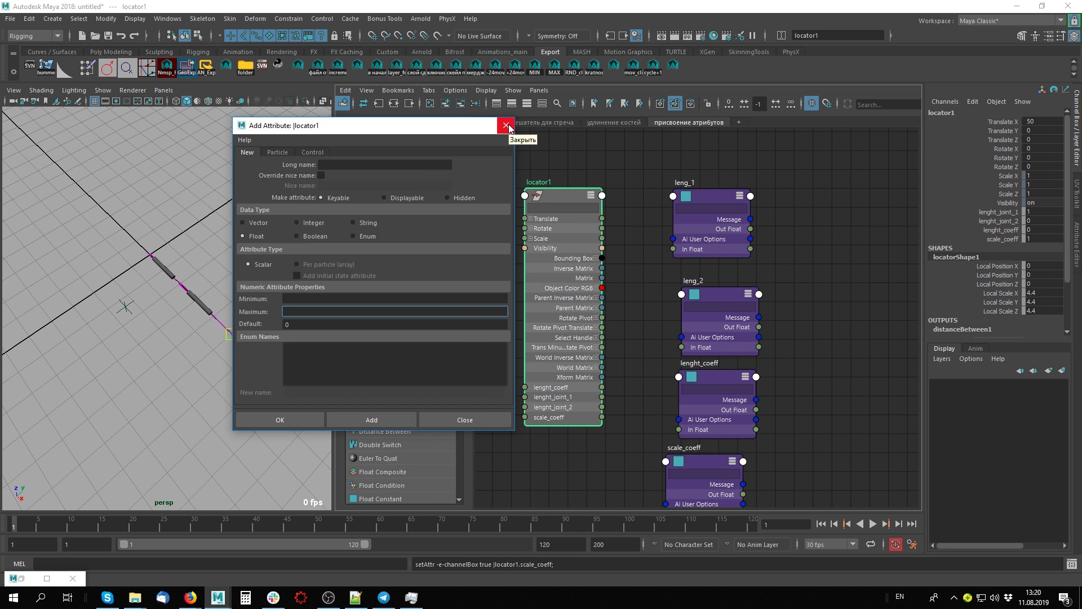
- Wire locator1's lenght_coeff, lenght_joint_1, lenght_joint_2 and scale_coeff into their float nodes' In Float
left_click(506, 125)
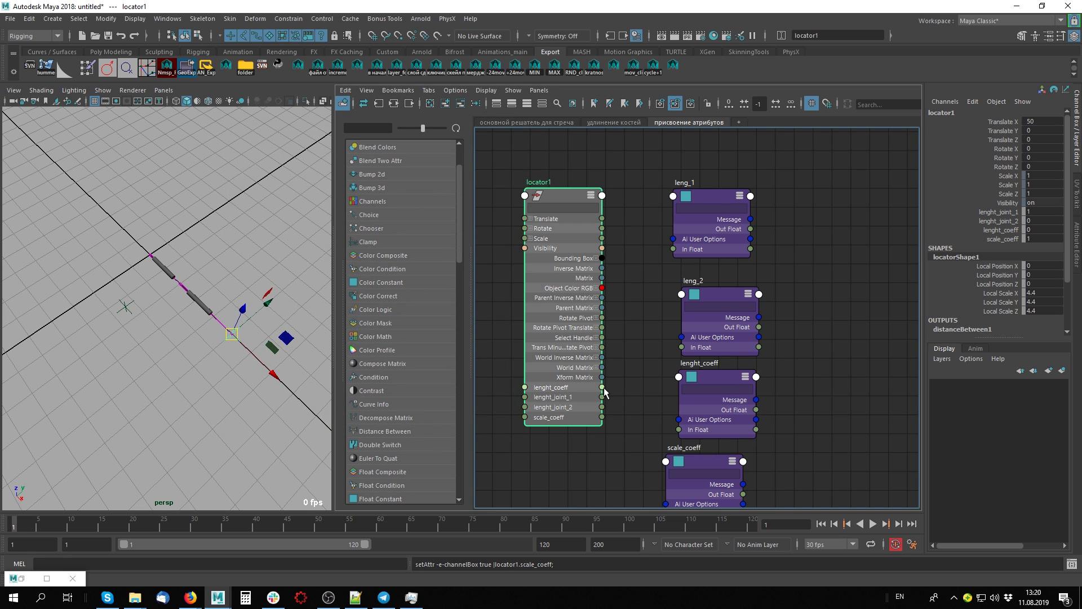
left_click_drag(602, 387, 681, 432)
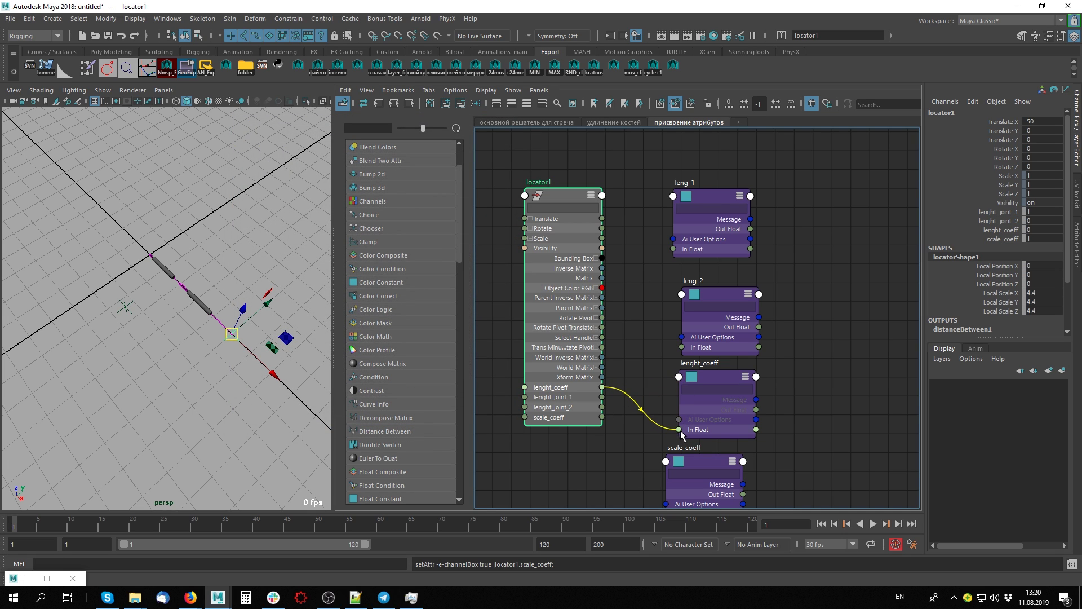
left_click_drag(602, 397, 673, 249)
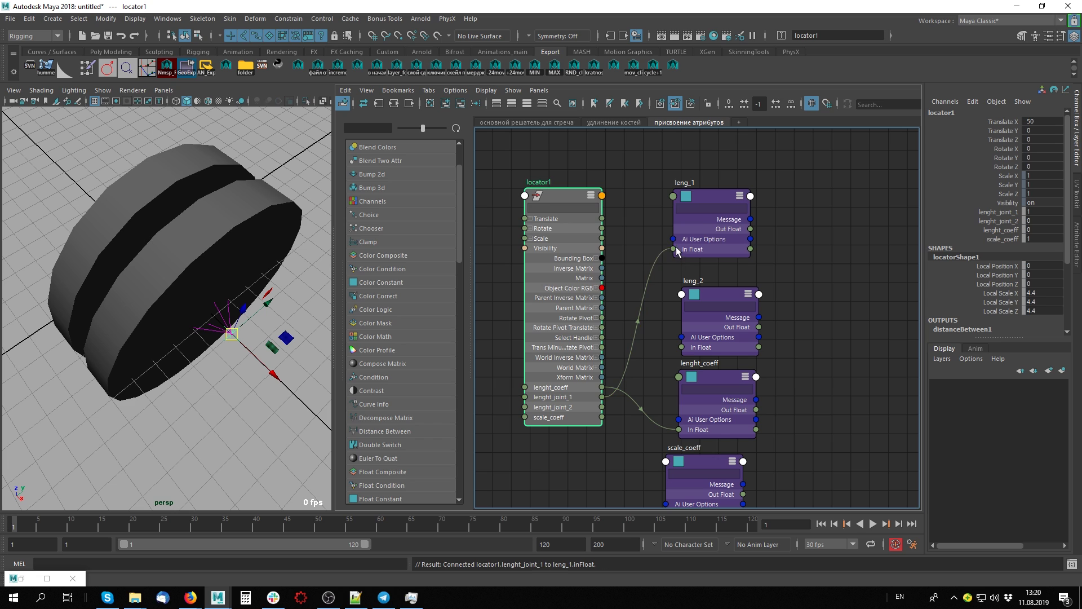
left_click_drag(273, 374, 280, 384)
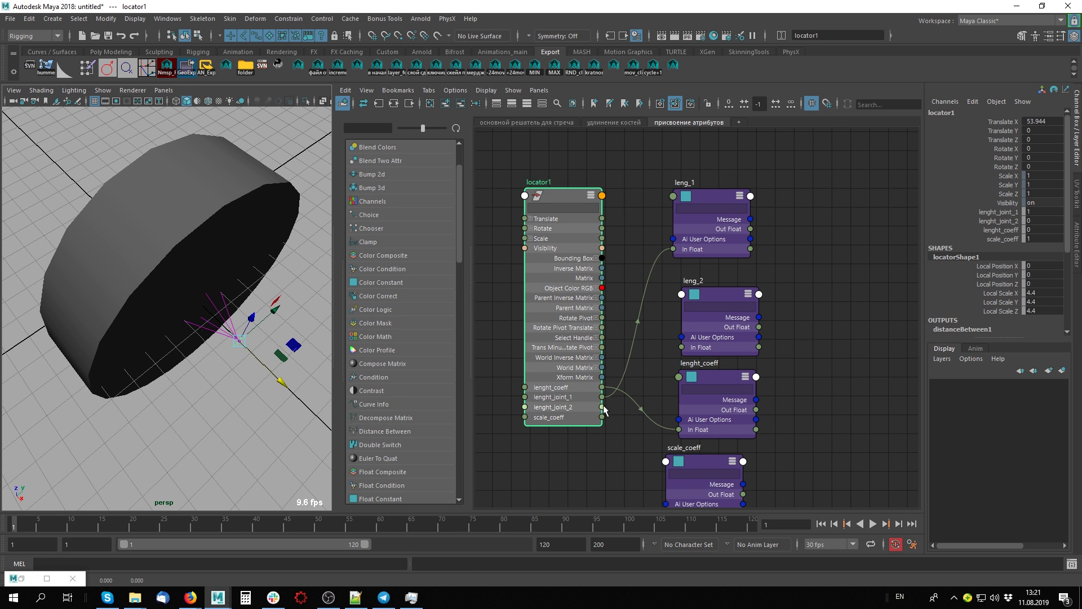
left_click_drag(603, 407, 685, 347)
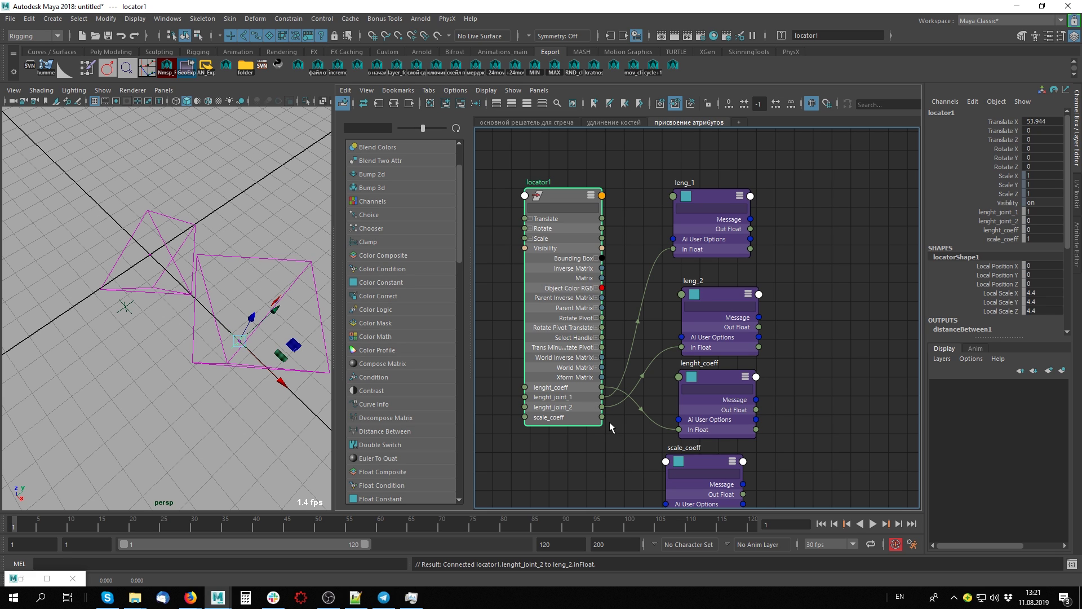
middle_click_drag(642, 462, 638, 385)
left_click_drag(598, 340, 665, 435)
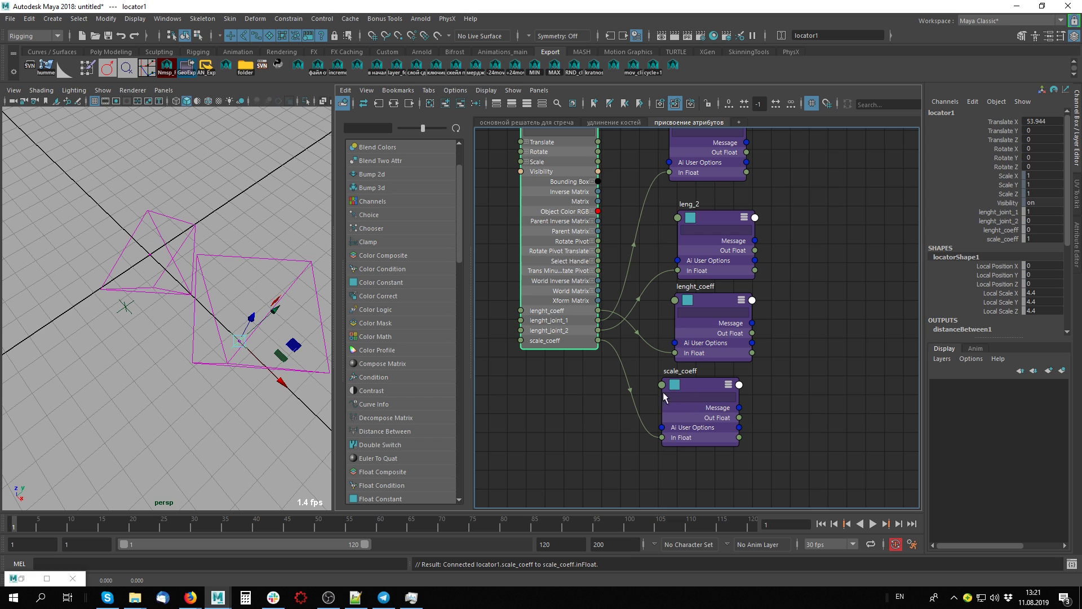
left_click_drag(708, 384, 732, 383)
left_click_drag(708, 300, 708, 303)
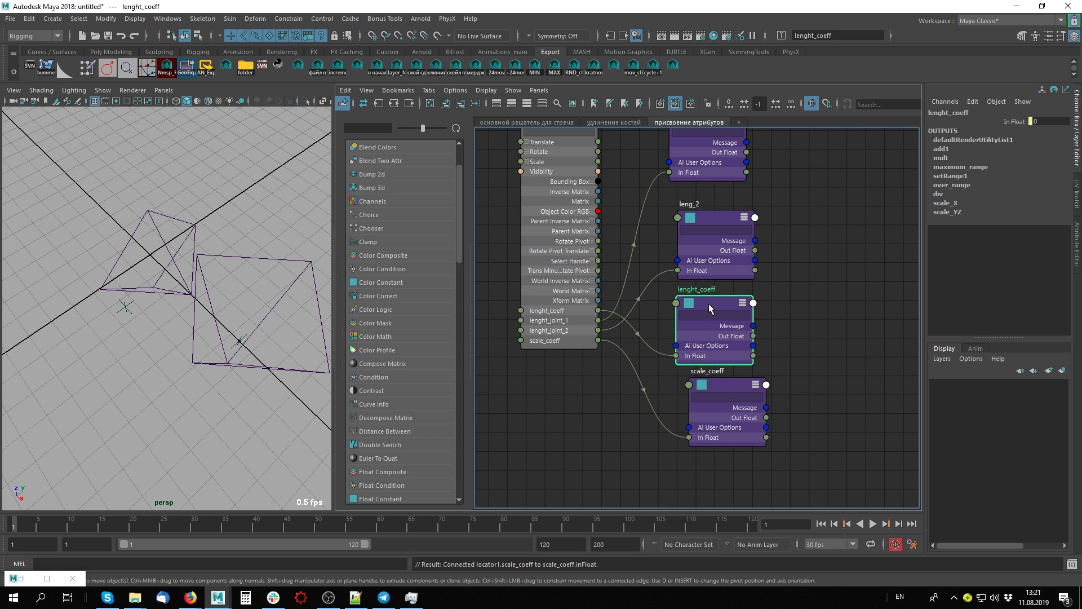
- Set locator1's lenght_coeff to 1 and drag the locator along X to test stretching
left_click(239, 334)
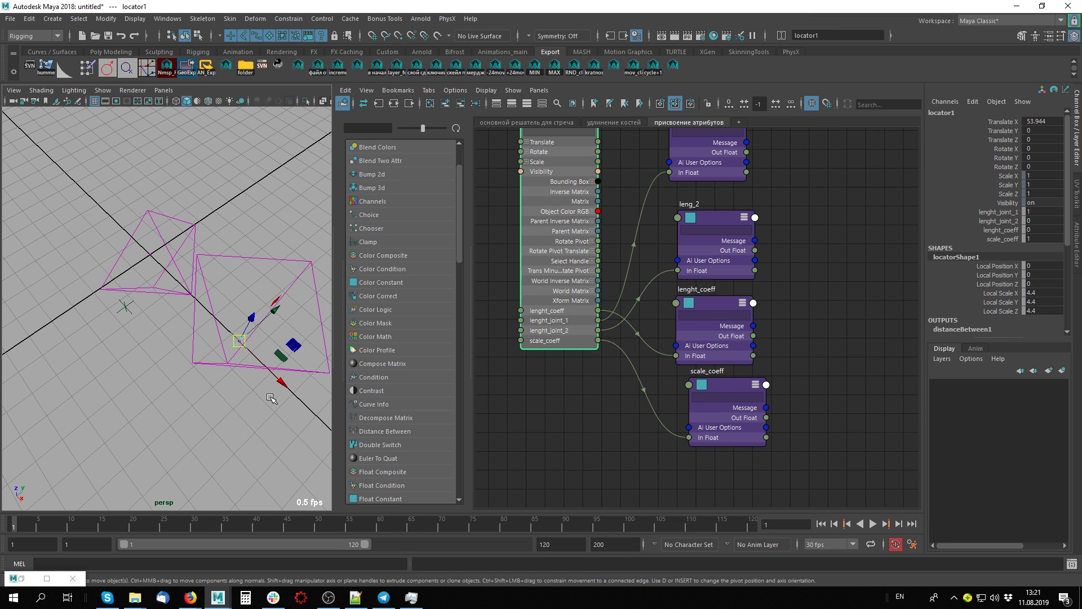
double_click(1043, 230)
type("1")
key("Return")
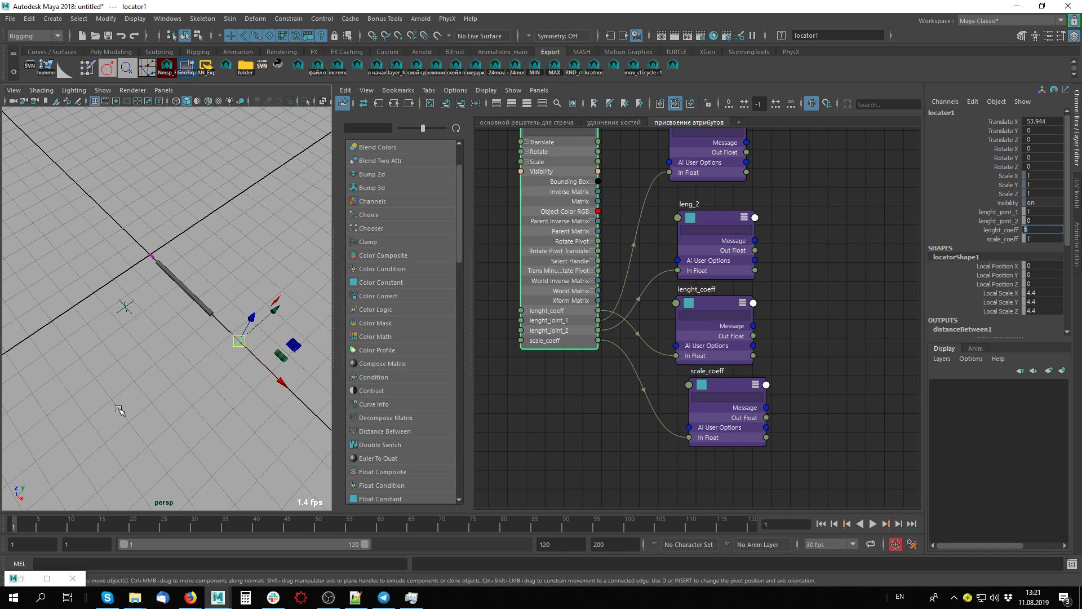
left_click_drag(159, 379, 155, 418, "alt")
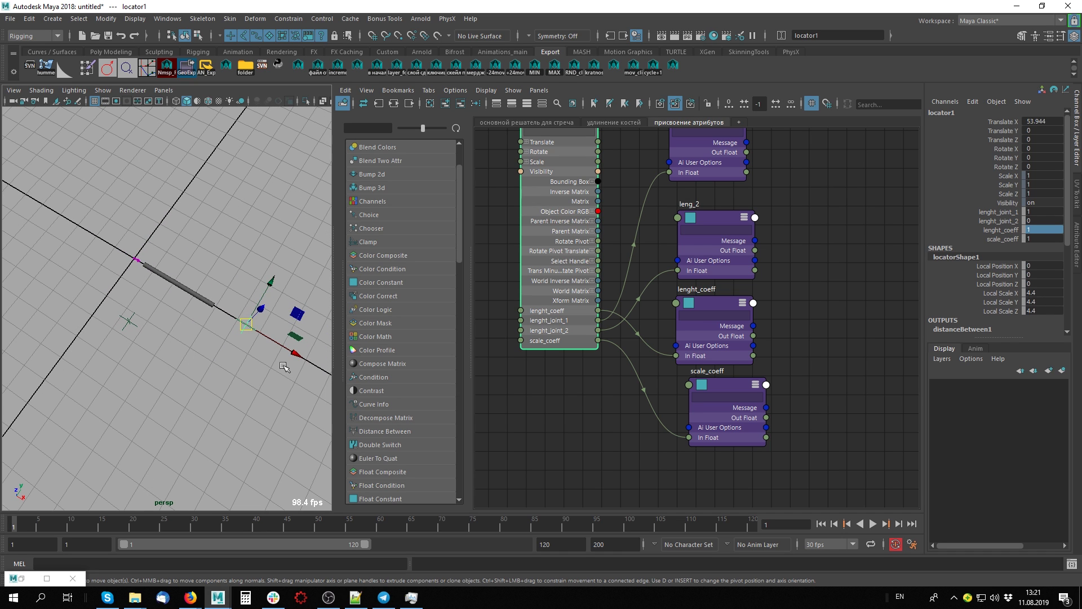
left_click_drag(290, 353, 178, 286)
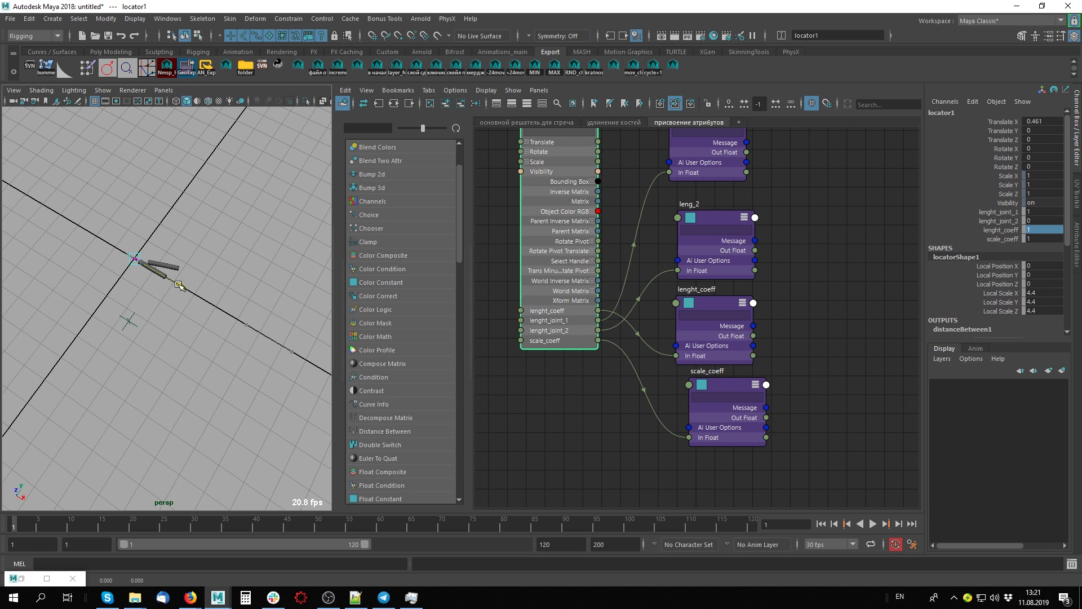
left_click_drag(179, 287, 251, 326)
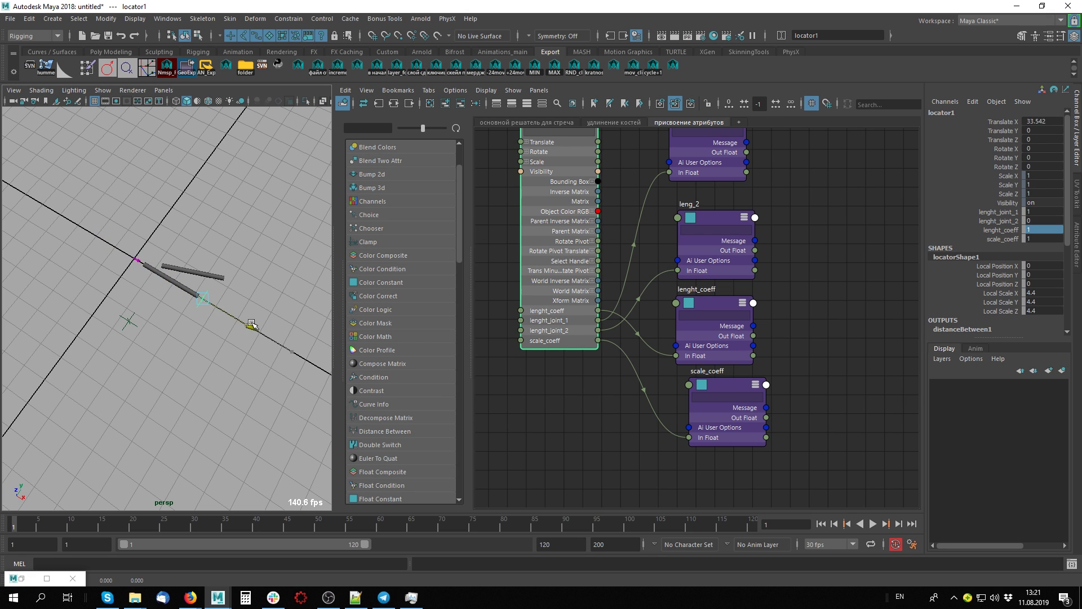
- Set lenght_joint_2 to 1 and lenght_joint_1 to 10 in the Channel Box
double_click(1041, 221)
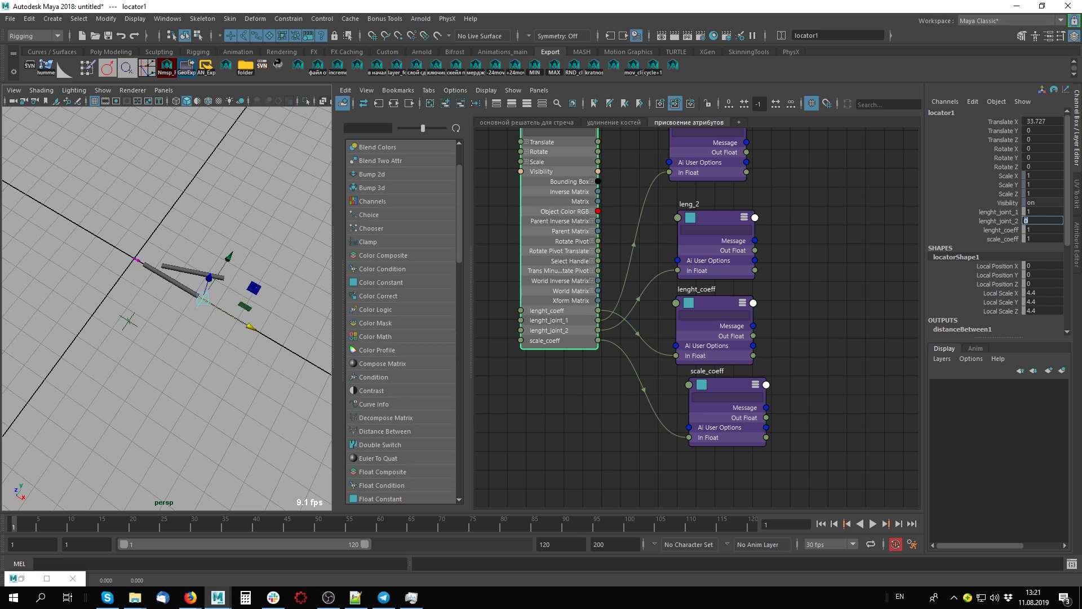
type("1")
key("Return")
double_click(1043, 212)
type("0")
key("Return")
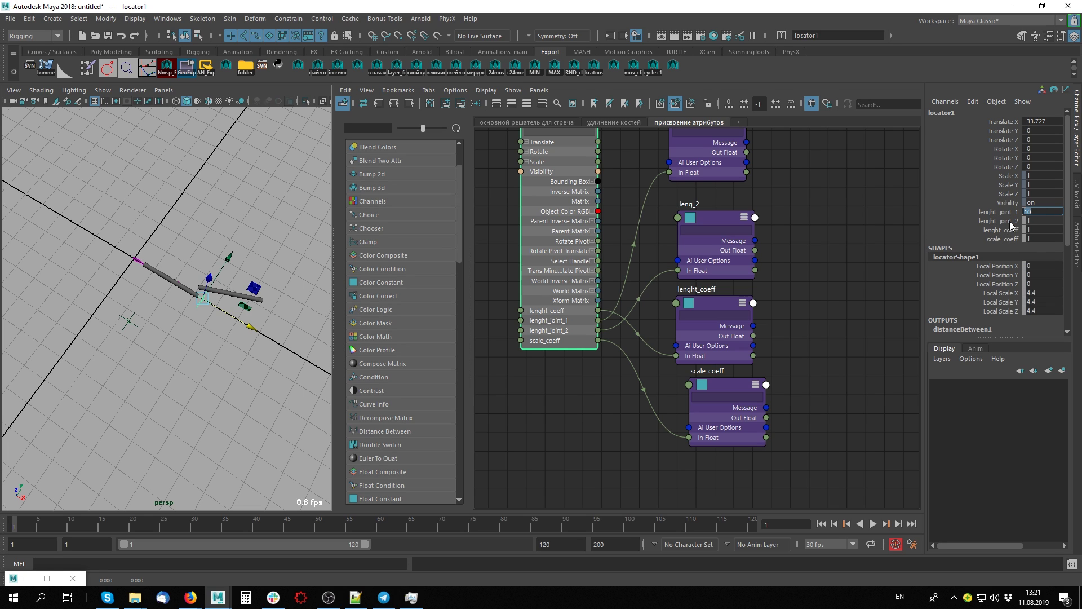
double_click(1037, 229)
double_click(1035, 221)
type("0")
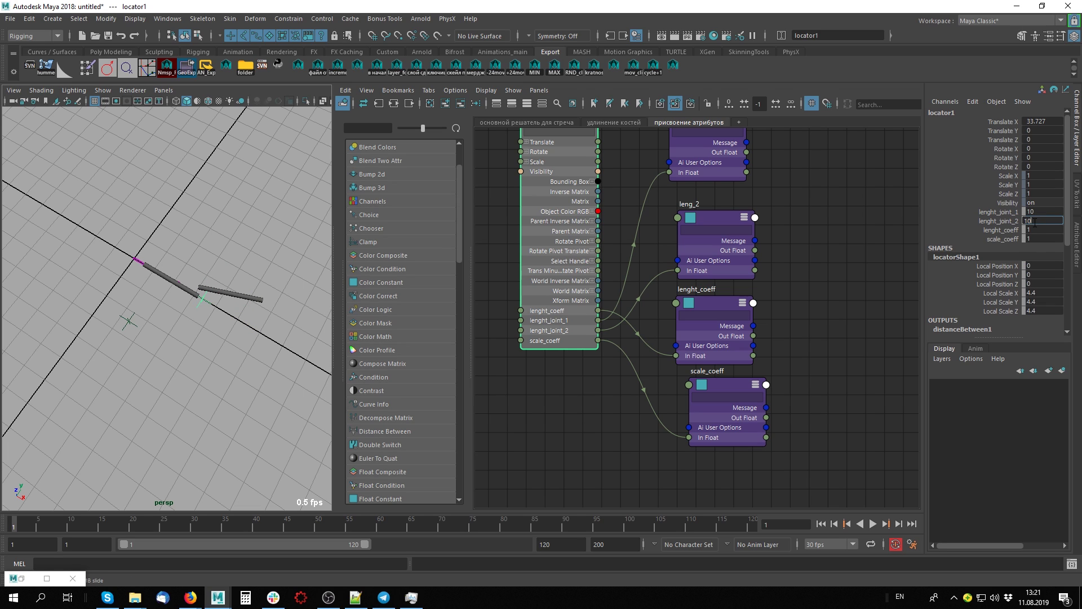
key("Escape")
- In Edit Attribute, remove lenght_joint_2's maximum limit while keeping its minimum of 0
key("a")
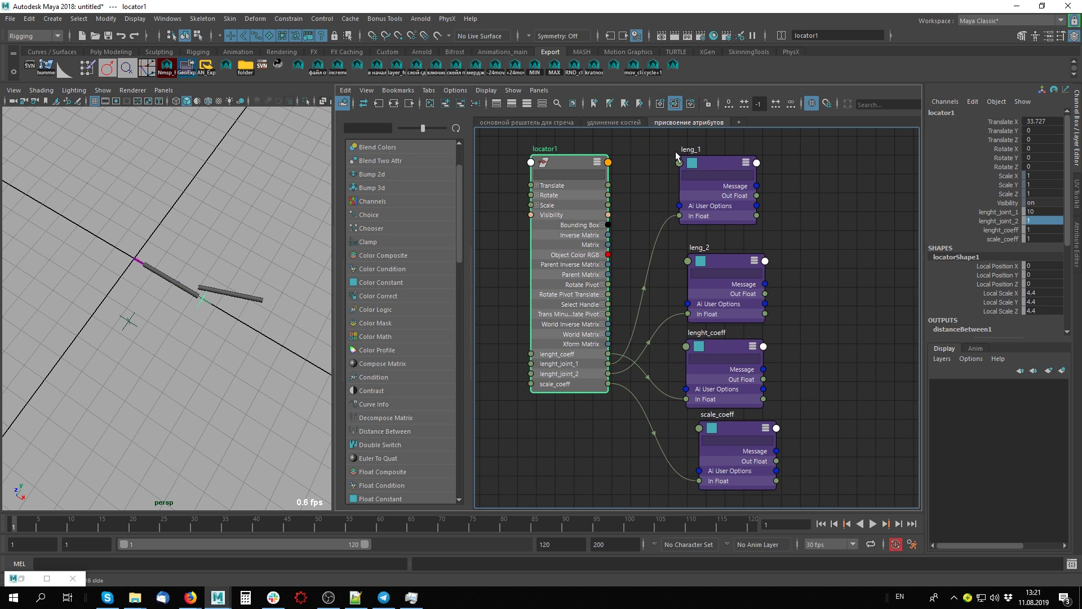
left_click(976, 102)
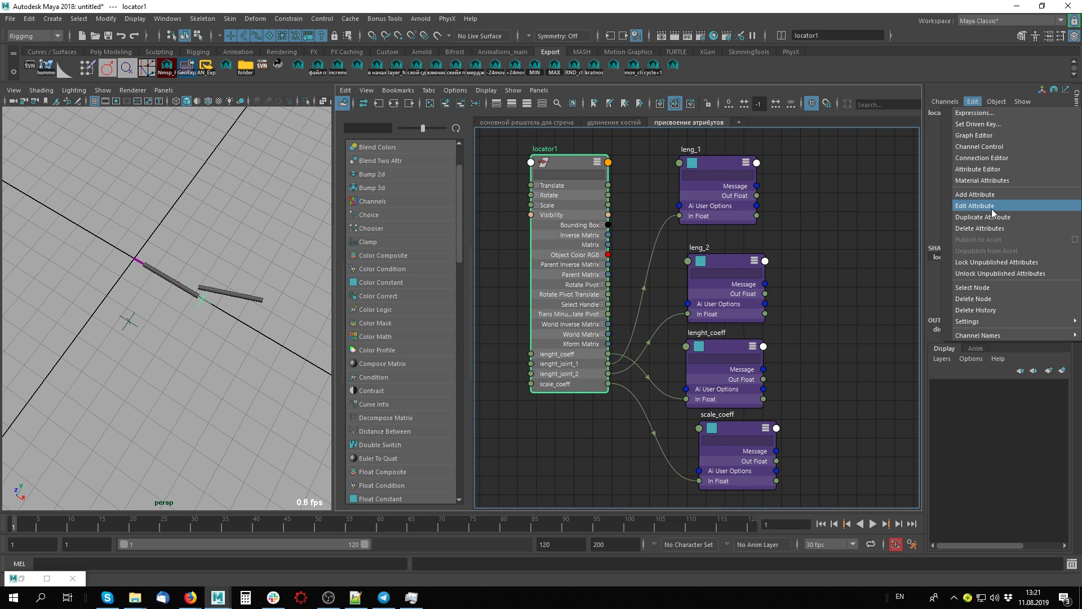
left_click(992, 207)
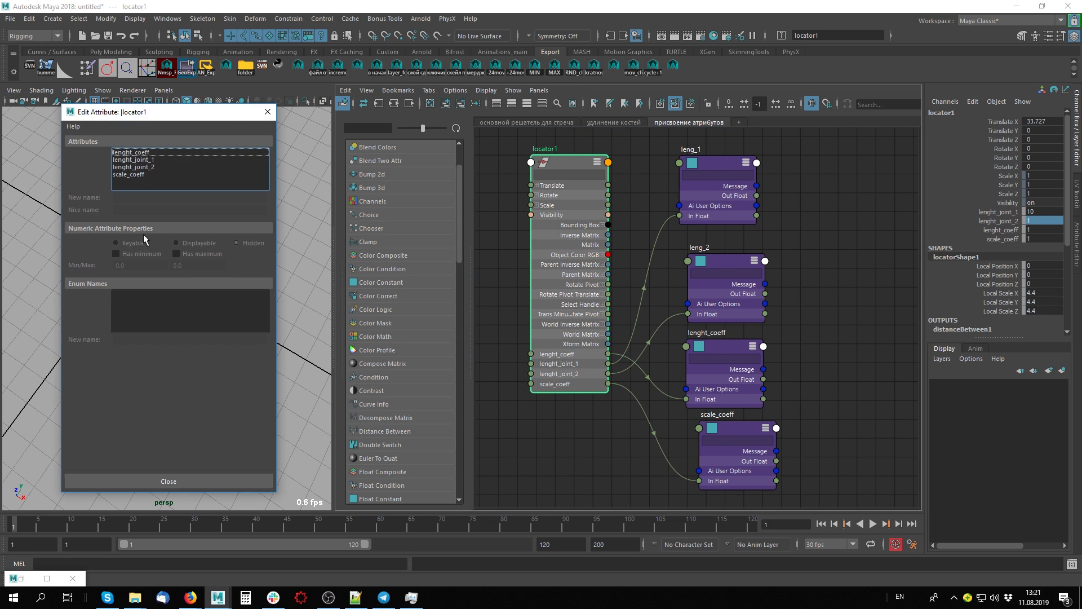
left_click(147, 167)
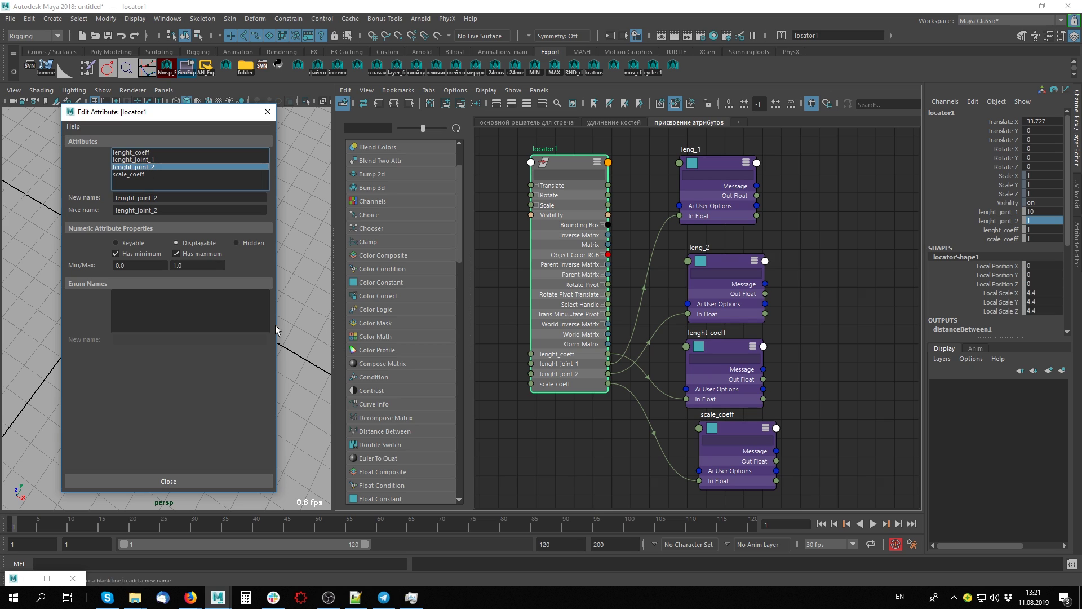
left_click_drag(182, 265, 131, 266)
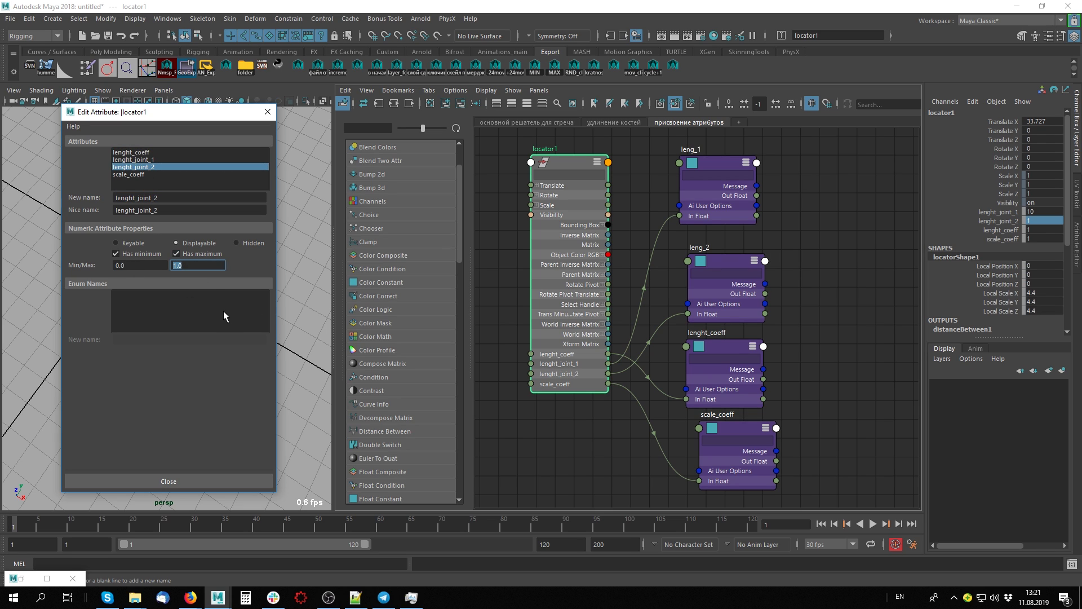
type("0")
key("Tab")
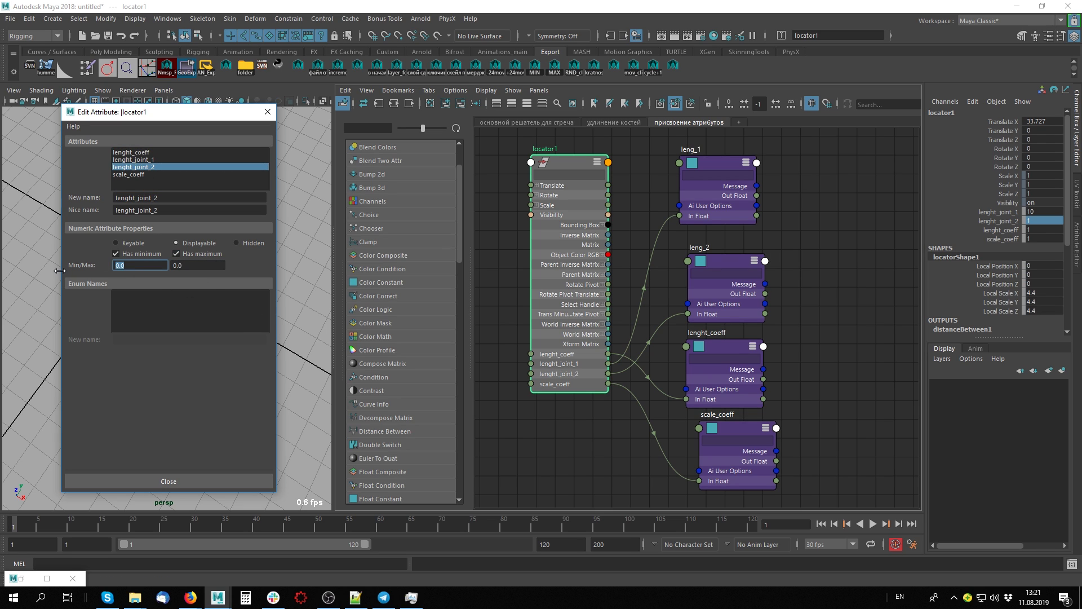
left_click(179, 252)
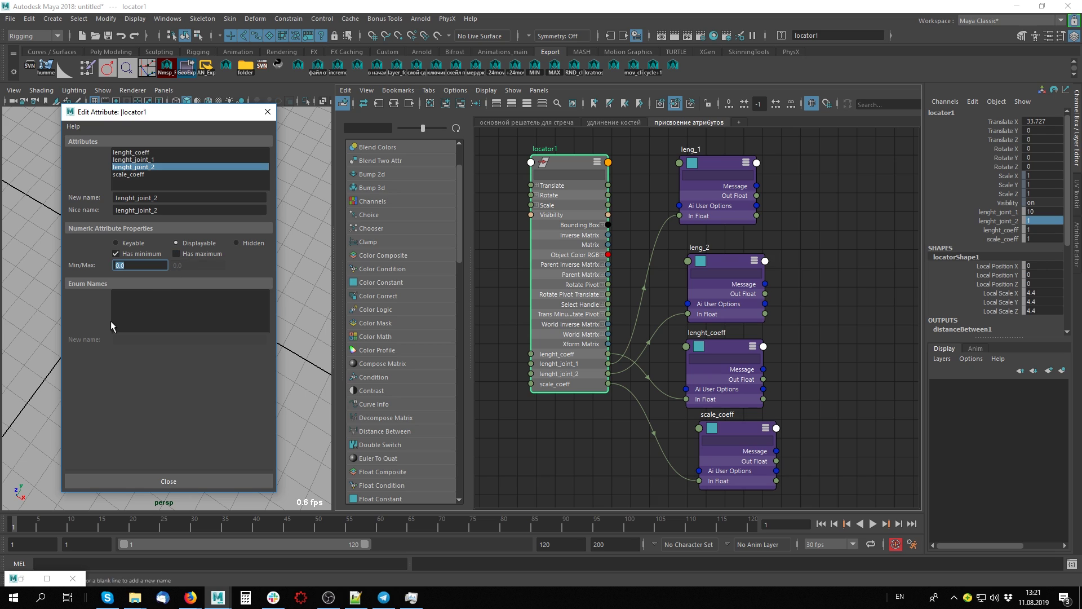
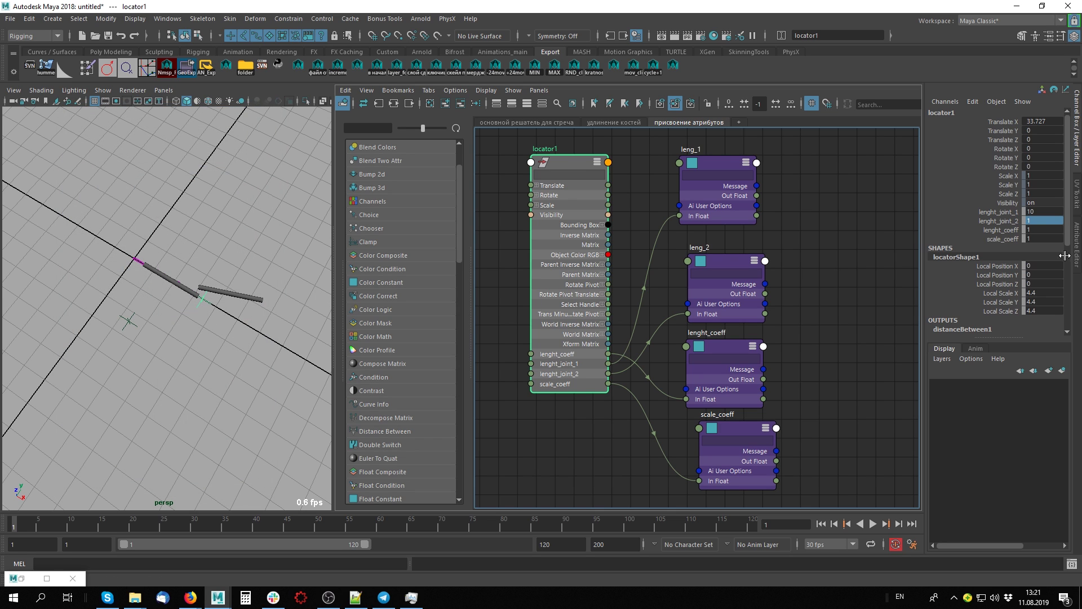
- Set locator1's lenght_joint_2 to 20 and lenght_joint_1 to 30 in the Channel Box
left_click(1042, 221)
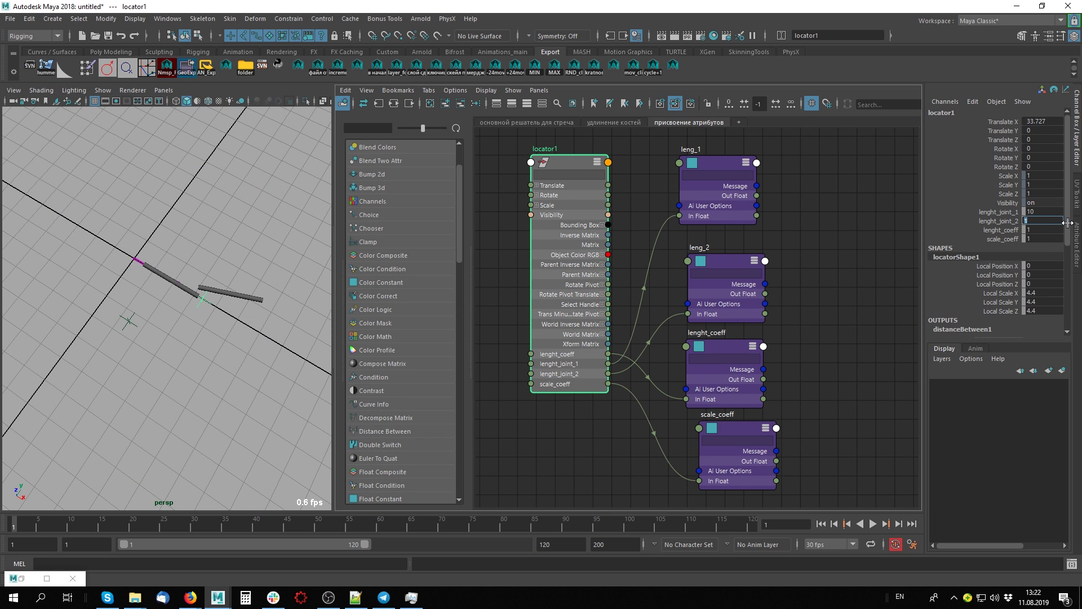
type("20")
key("Return")
left_click(1044, 212)
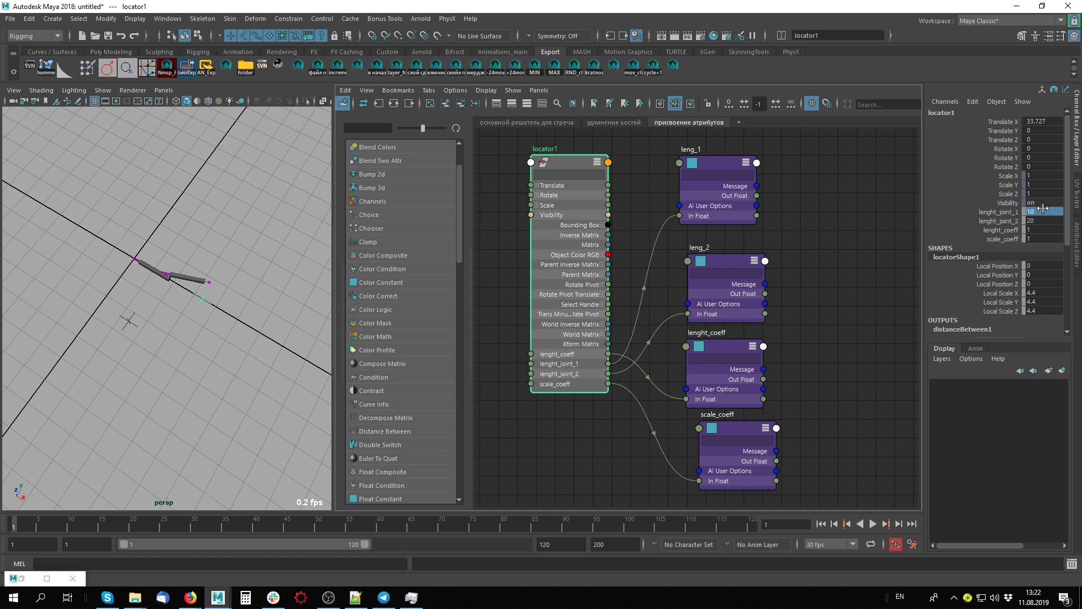
type("0")
key("Return")
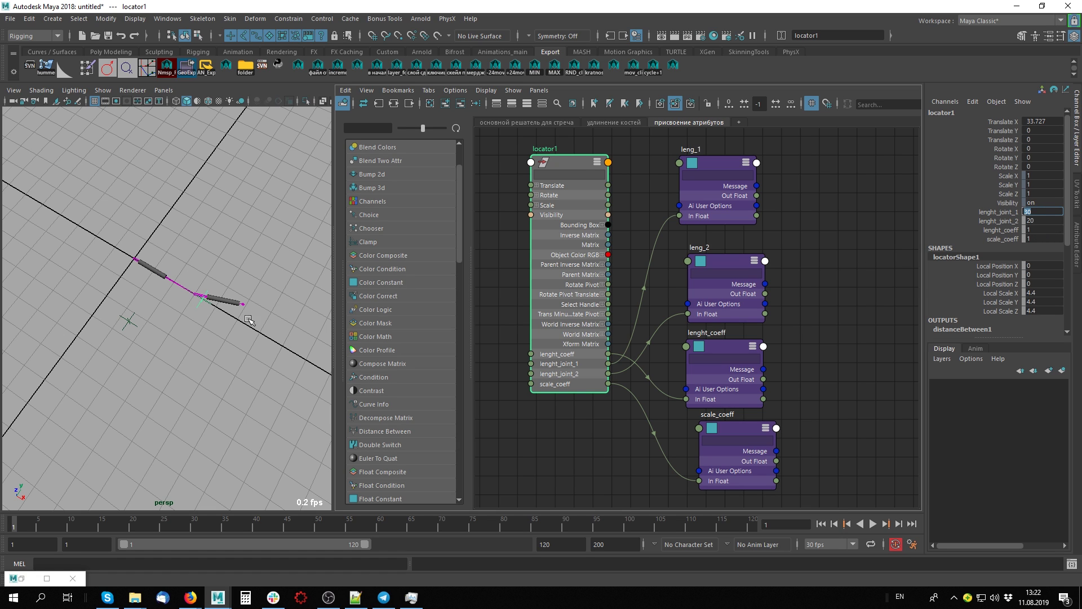
- Move locator1 along X to bend, then stretch the joint chain straight
right_click_drag(205, 312, 253, 306, "alt")
key("w")
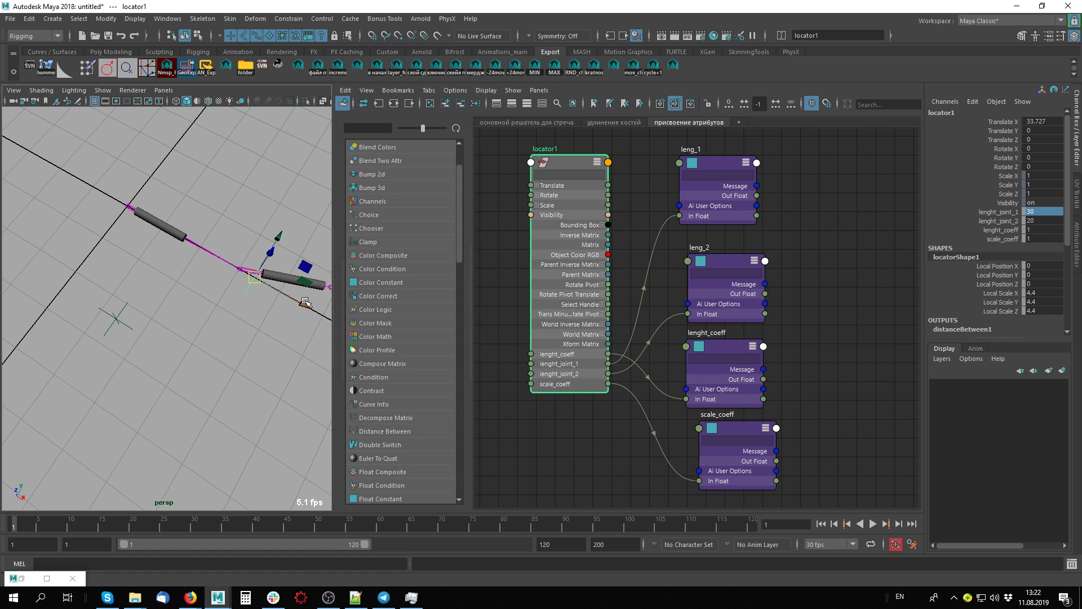
mouse_move(309, 299)
left_mouse_down()
mouse_move(297, 290)
mouse_move(457, 390)
mouse_move(181, 265)
mouse_move(318, 293)
mouse_move(237, 234)
left_mouse_up()
scroll(181, 265, "down", 5)
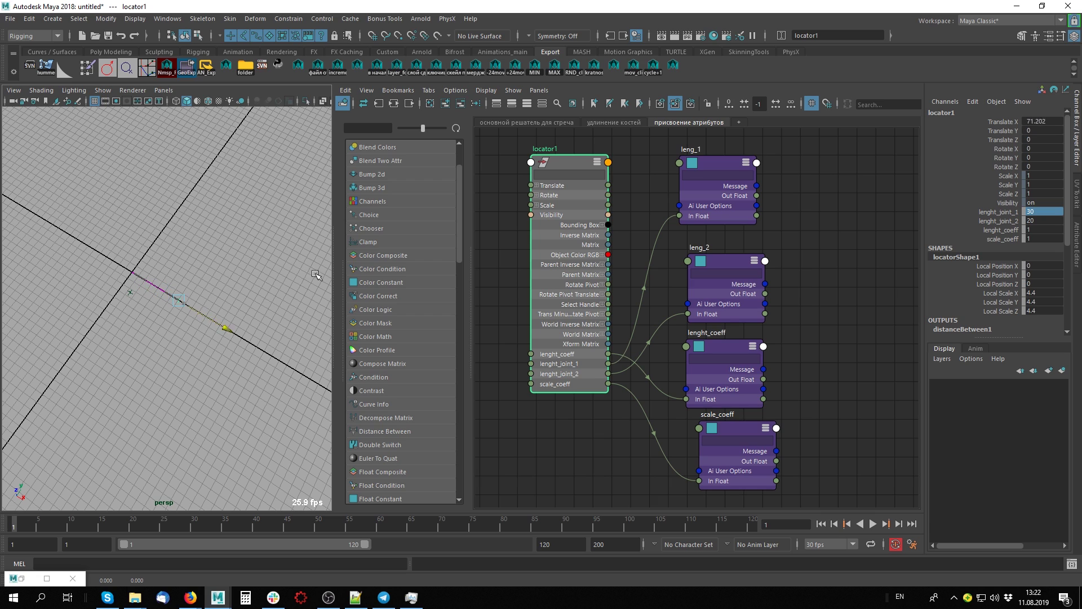
scroll(237, 234, "up", 5)
middle_click_drag(237, 234, 314, 269)
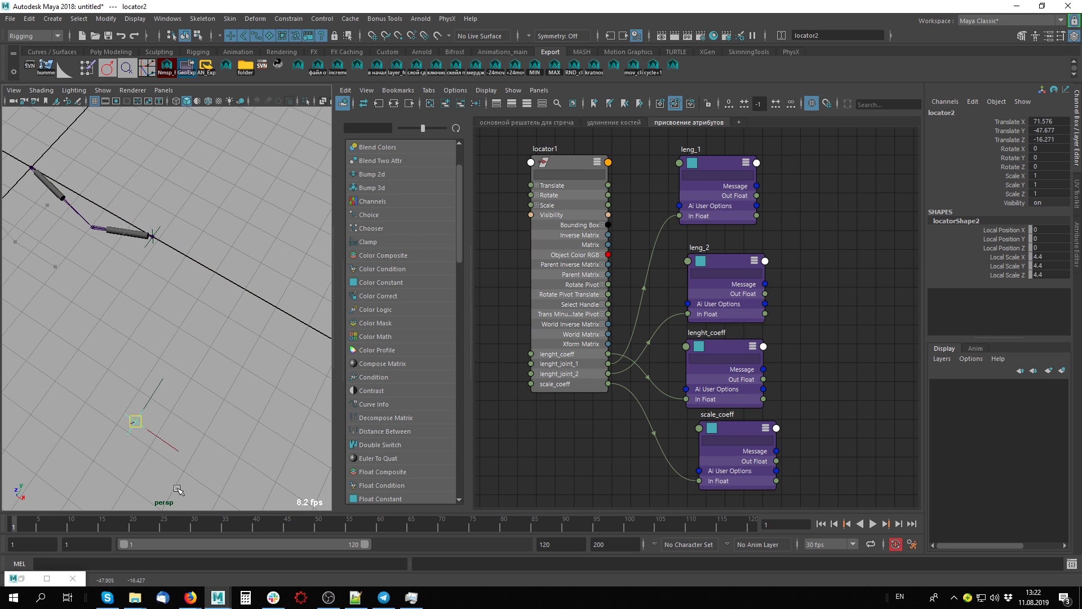
middle_click_drag(133, 415, 166, 304)
left_click(155, 237)
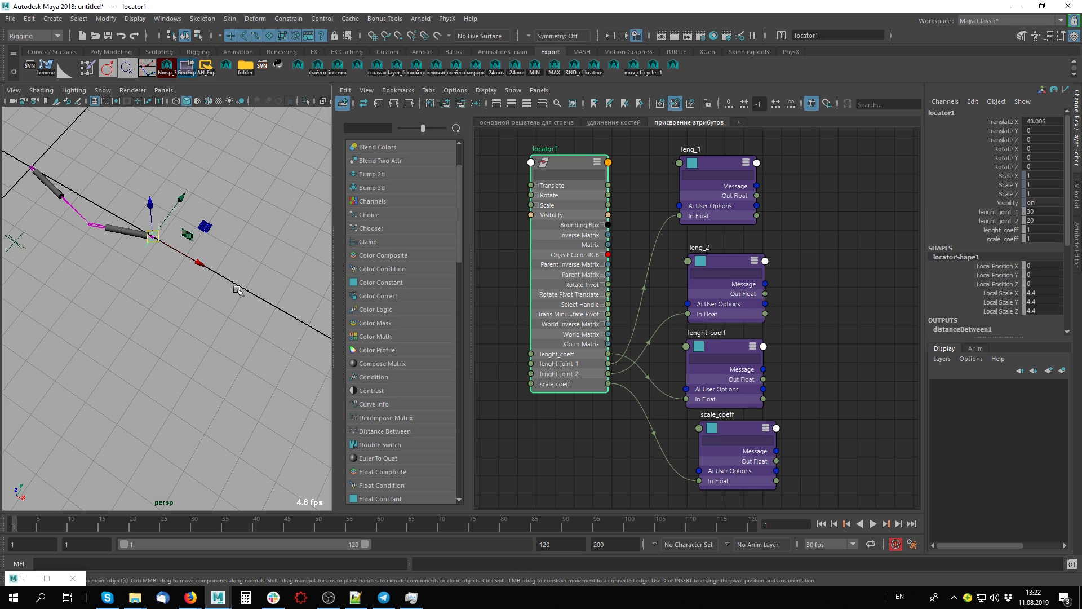
middle_click_drag(197, 249, 242, 276, "alt")
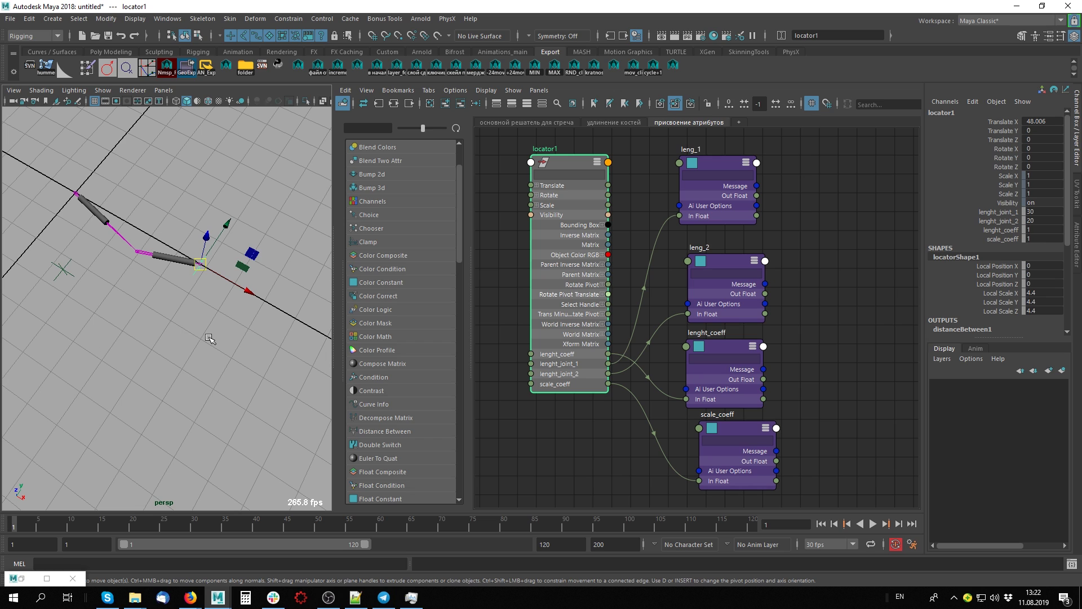
scroll(227, 326, "down", 2)
left_click_drag(242, 300, 326, 373)
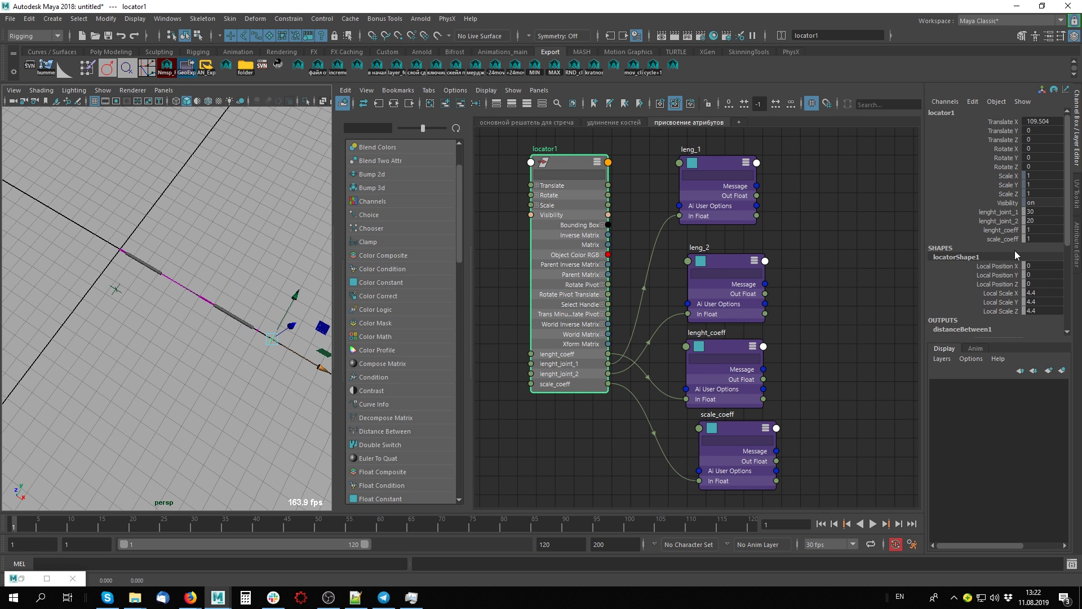
- Set scale_coeff to 0.2, overstretch the chain with locator1, and maximize the perspective view
left_click(1038, 239)
type("0")
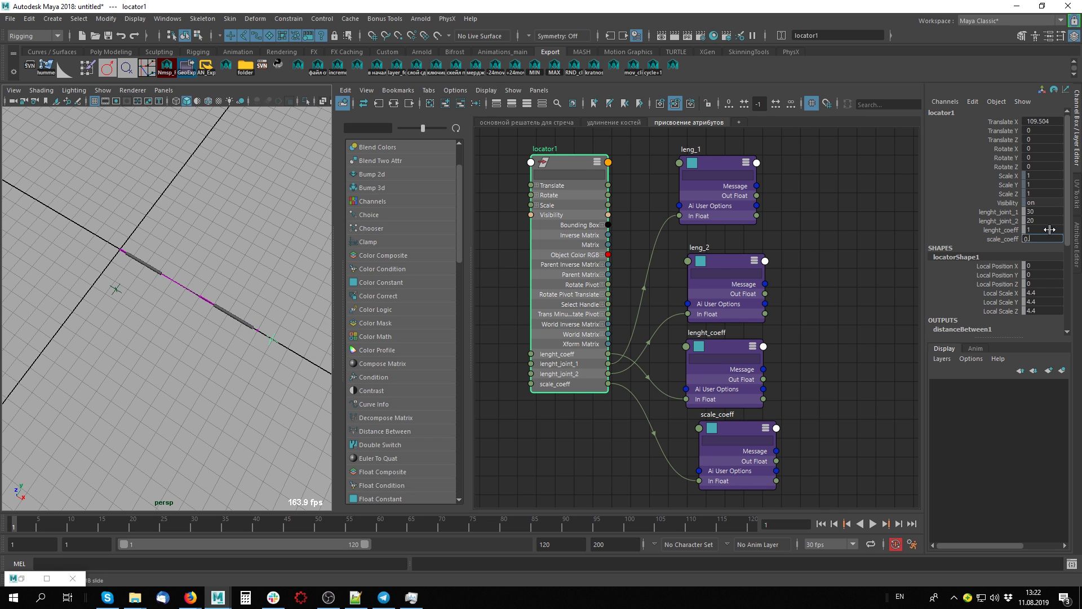
type("2")
key("Return")
scroll(240, 375, "up", 2)
scroll(240, 375, "up", 3)
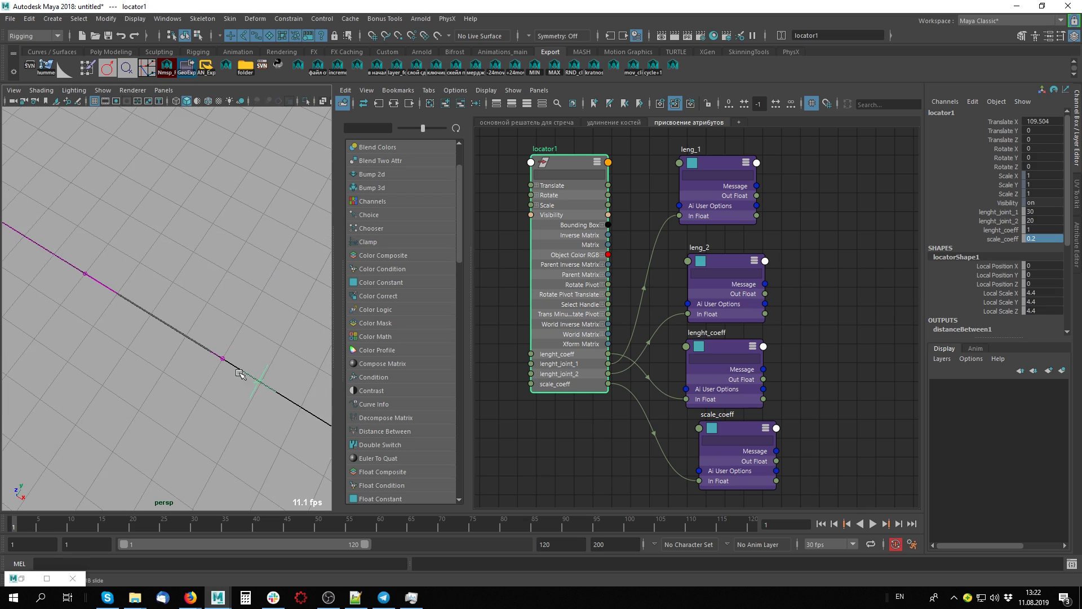
left_click_drag(294, 406, 172, 327)
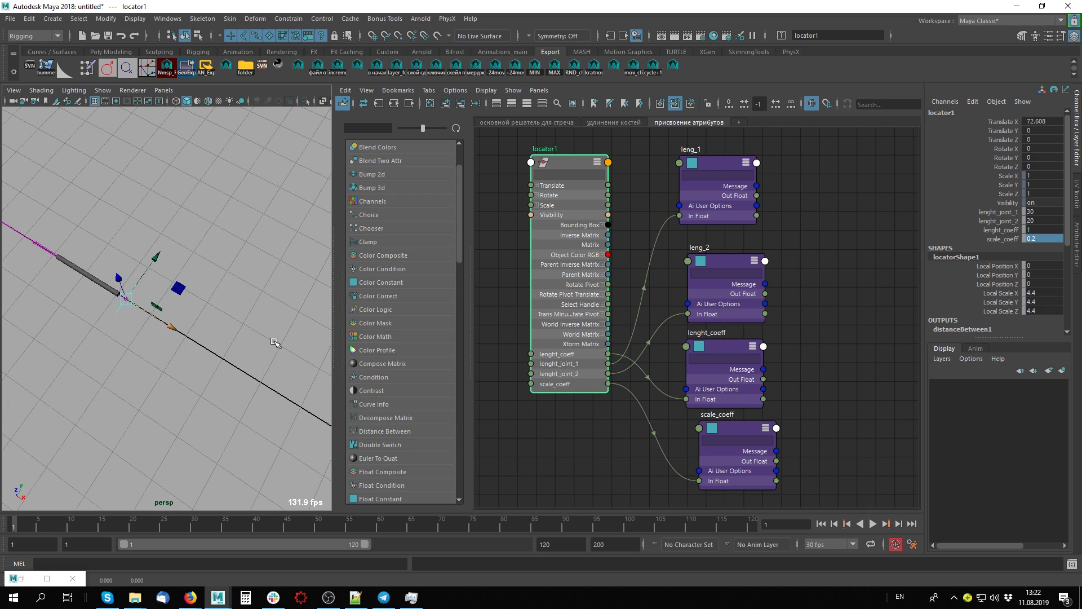
middle_click_drag(275, 343, 441, 400)
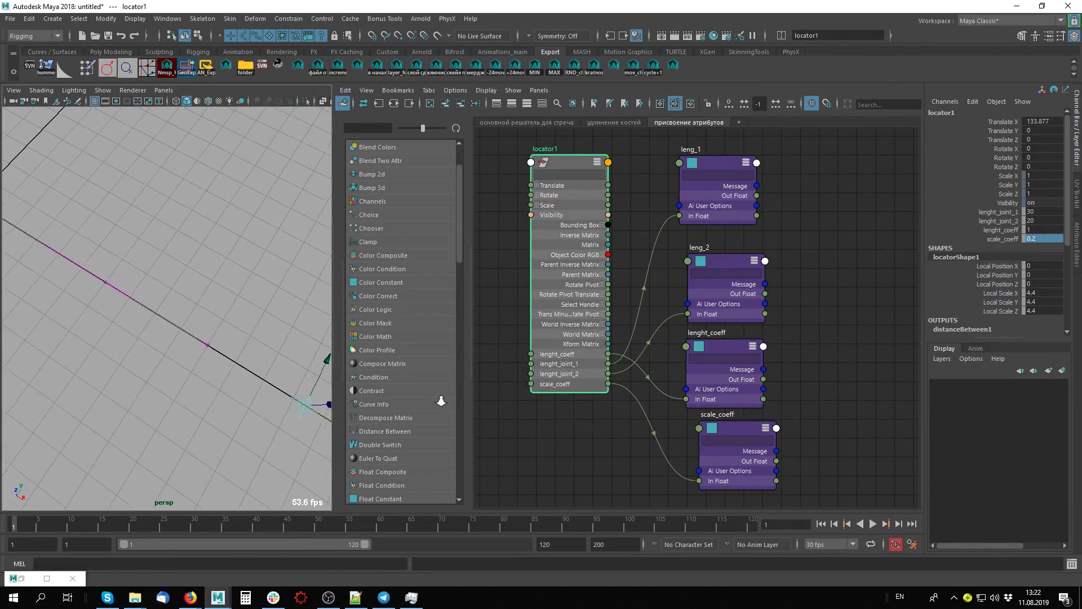
key("space")
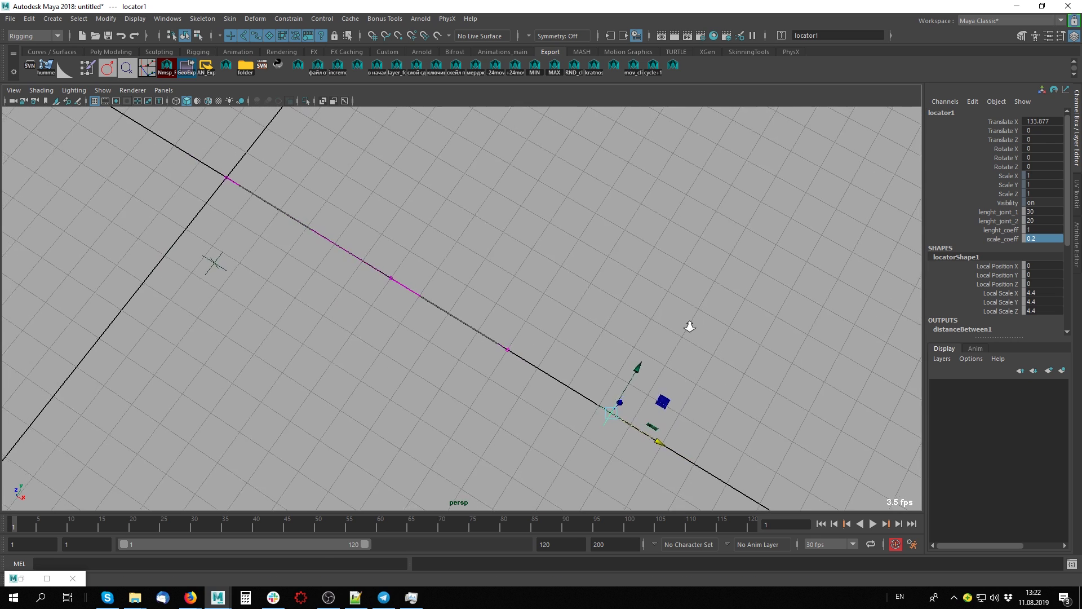
- Hide the viewport grid and move locator1 back to Translate X 89.317
left_click(94, 101)
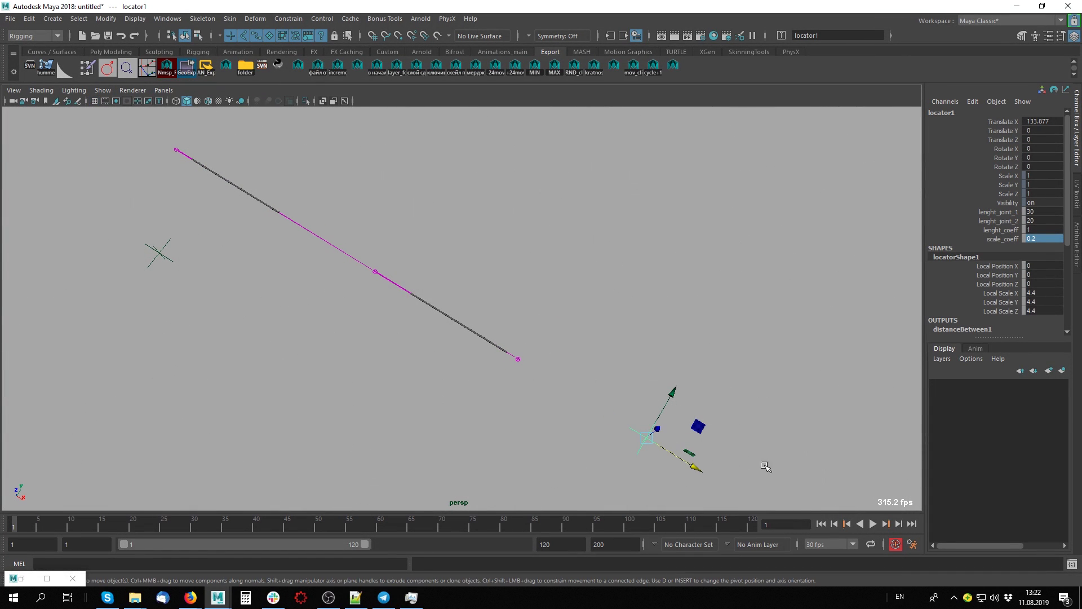
mouse_move(702, 472)
middle_mouse_down()
mouse_move(391, 313)
mouse_move(580, 387)
mouse_move(486, 321)
mouse_move(379, 277)
mouse_move(561, 369)
mouse_move(513, 333)
mouse_move(361, 256)
mouse_move(580, 365)
mouse_move(495, 305)
mouse_move(551, 317)
mouse_move(551, 330)
middle_mouse_up()
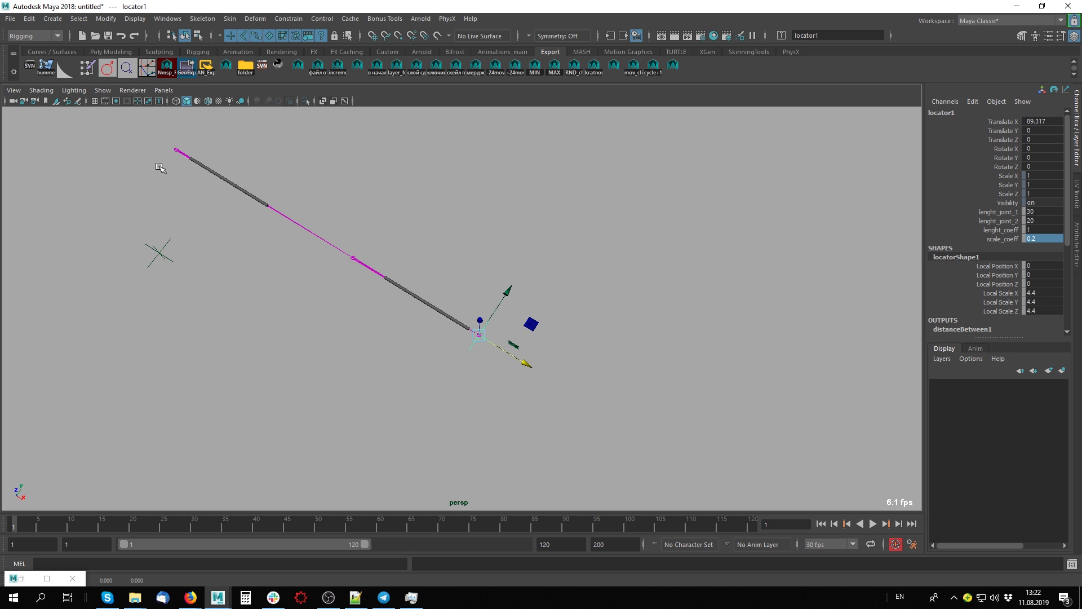
- Restore the Node Editor layout, show the grid again, and set lenght_coeff to 0
key("space")
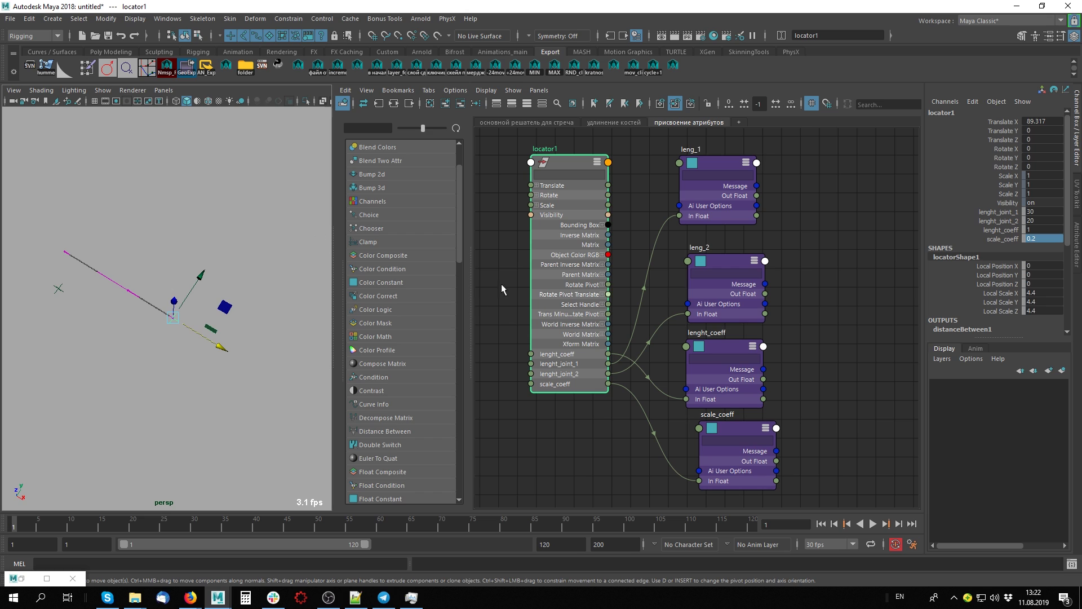
left_click(94, 101)
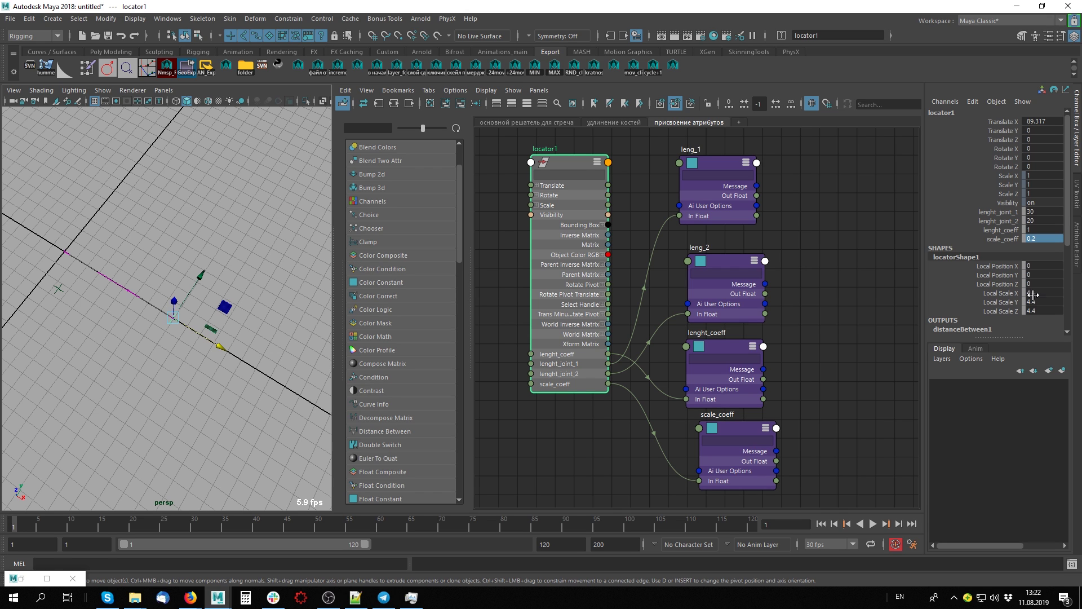
double_click(1036, 230)
type("0")
key("Return")
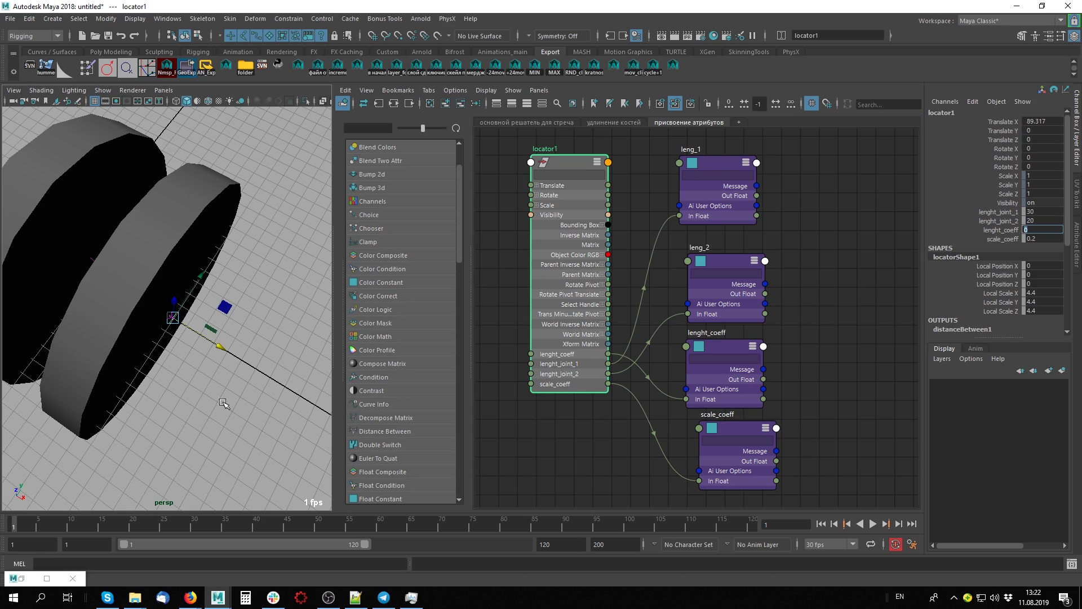
mouse_move(215, 395)
left_mouse_down("alt")
mouse_move(231, 368)
mouse_move(253, 391)
left_mouse_up("alt")
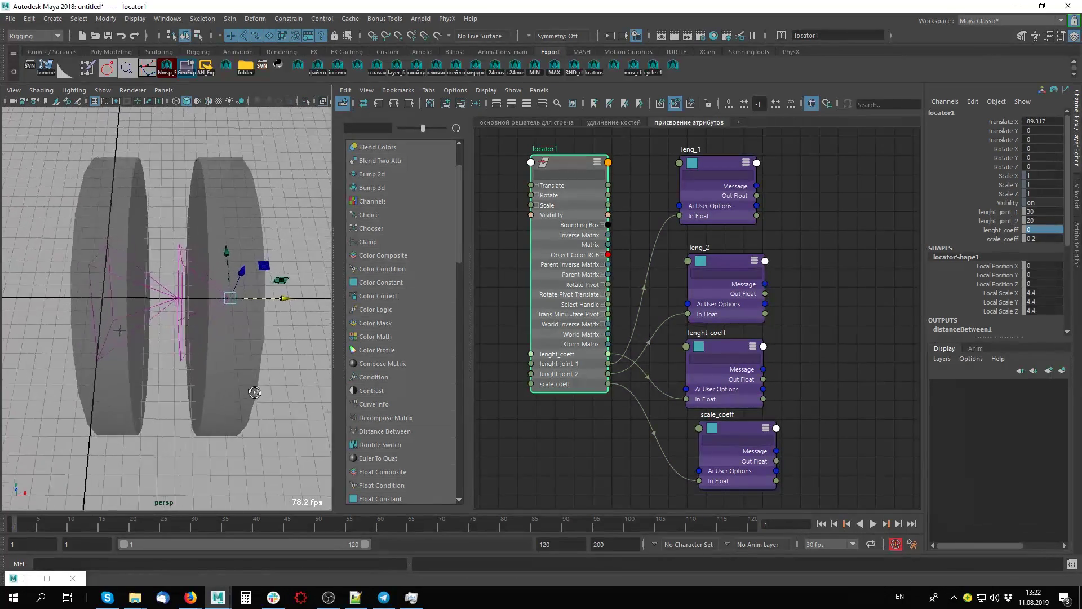
mouse_move(308, 313)
left_mouse_down()
mouse_move(212, 302)
mouse_move(322, 317)
mouse_move(435, 356)
mouse_move(225, 306)
mouse_move(241, 318)
left_mouse_up()
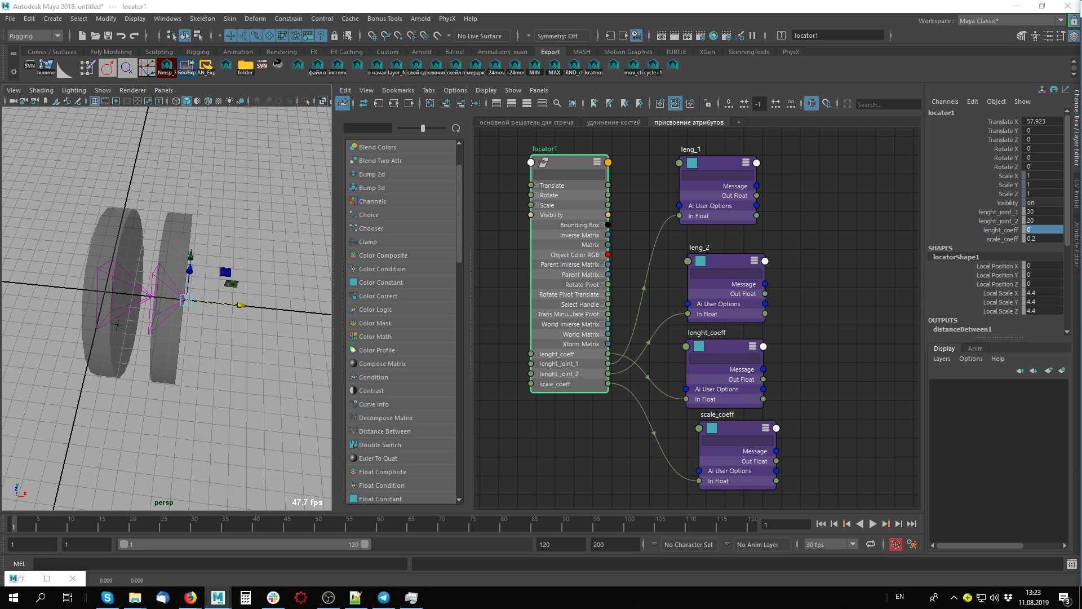
- Switch the Node Editor to the stretch-solver graph and frame setRange1, mult and total_range
left_click(520, 121)
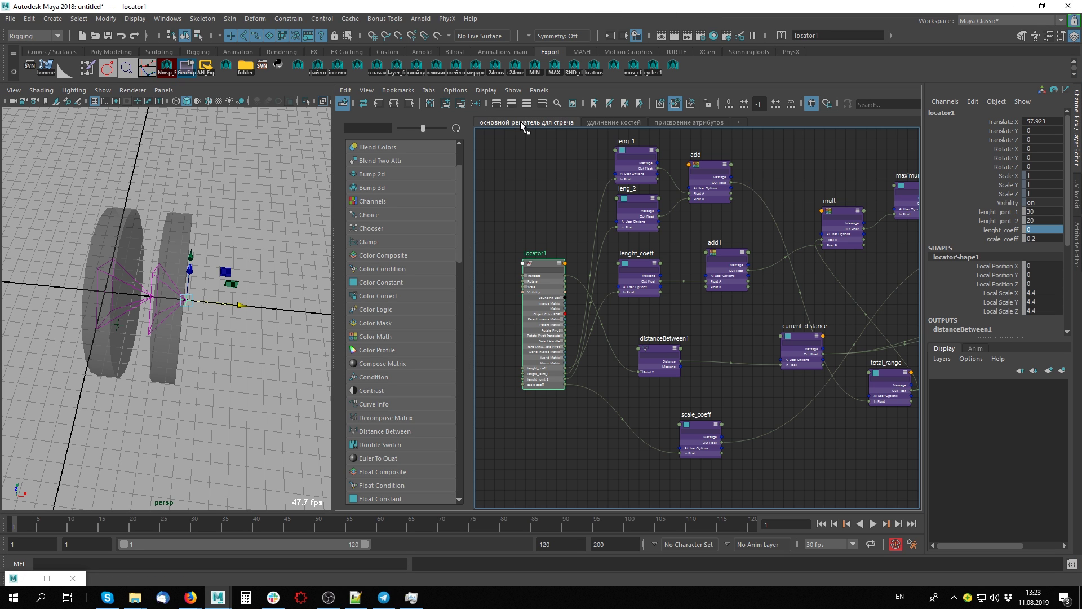
middle_click_drag(633, 300, 540, 361, "alt")
middle_click_drag(663, 401, 634, 388, "alt")
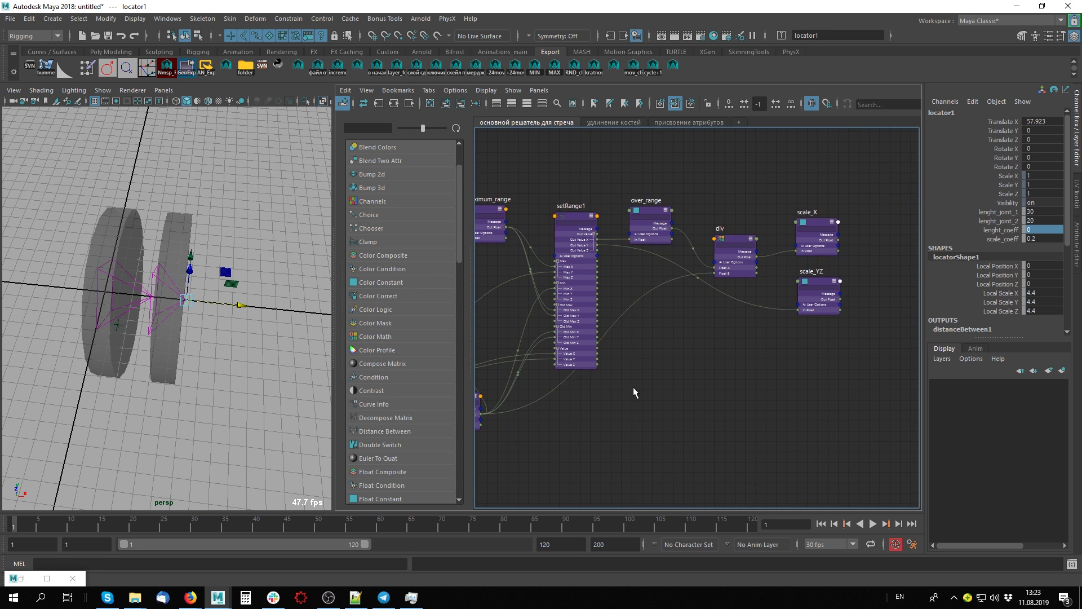
scroll(625, 355, "up", 3)
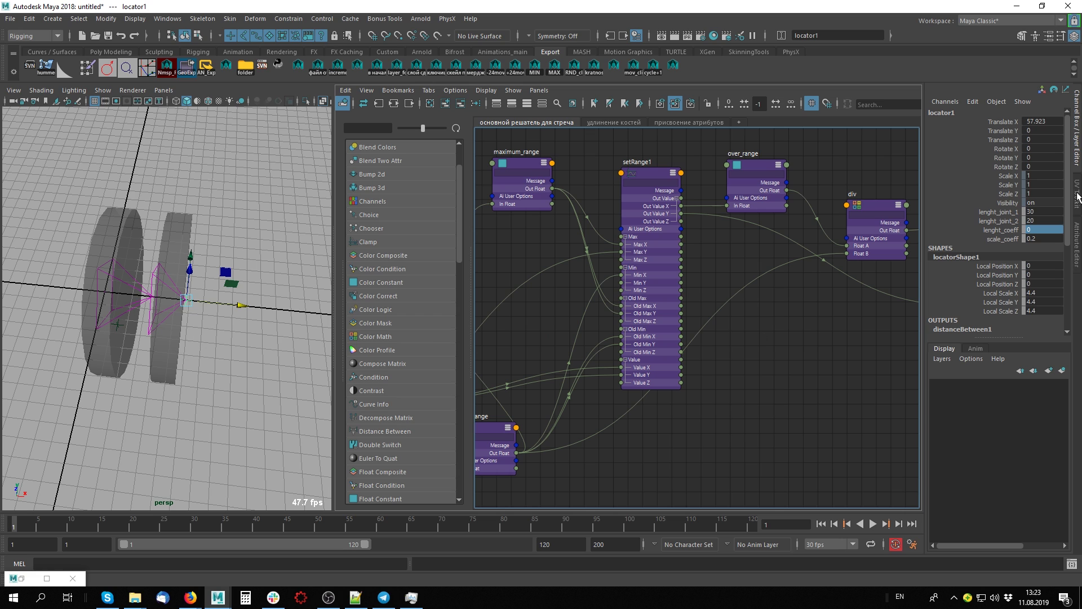
mouse_move(727, 324)
middle_mouse_down("alt")
mouse_move(821, 307)
mouse_move(870, 280)
mouse_move(826, 320)
middle_mouse_up("alt")
- Place total_range beneath maximum_range and open setRange1 in the Attribute Editor
left_click_drag(609, 412, 599, 415)
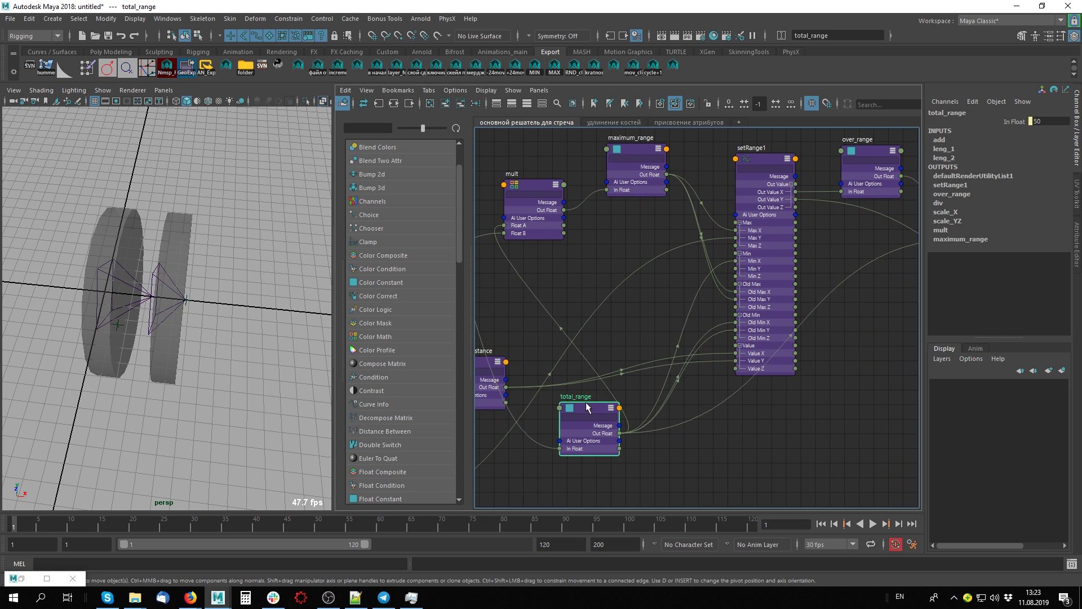
left_click_drag(761, 161, 760, 162)
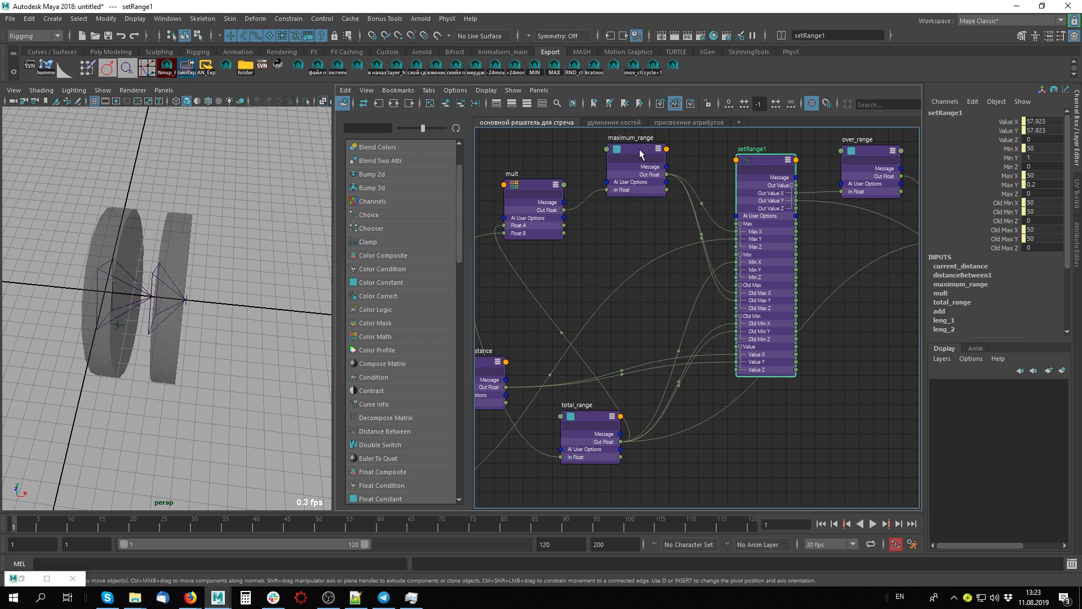
left_click_drag(639, 148, 643, 163)
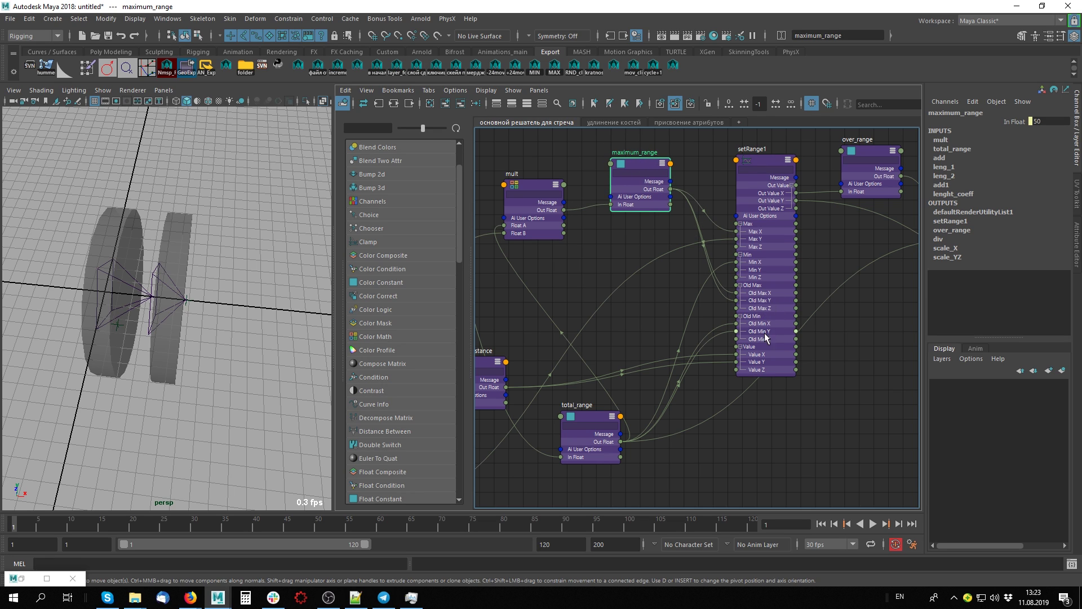
mouse_move(591, 405)
left_mouse_down()
mouse_move(644, 223)
mouse_move(637, 300)
left_mouse_up()
left_click(638, 165)
left_click(762, 162)
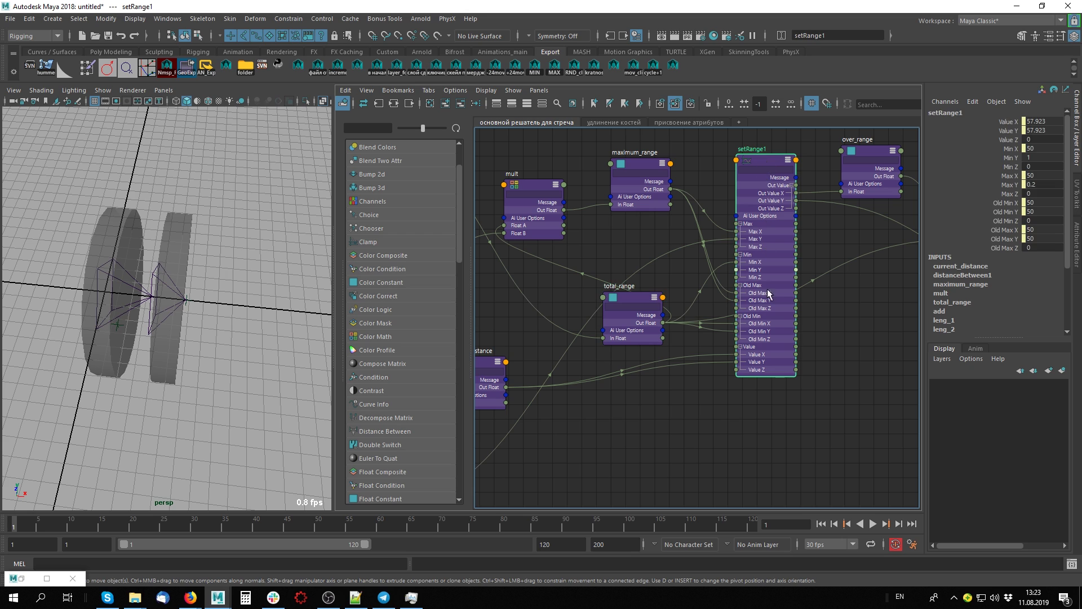
double_click(750, 160)
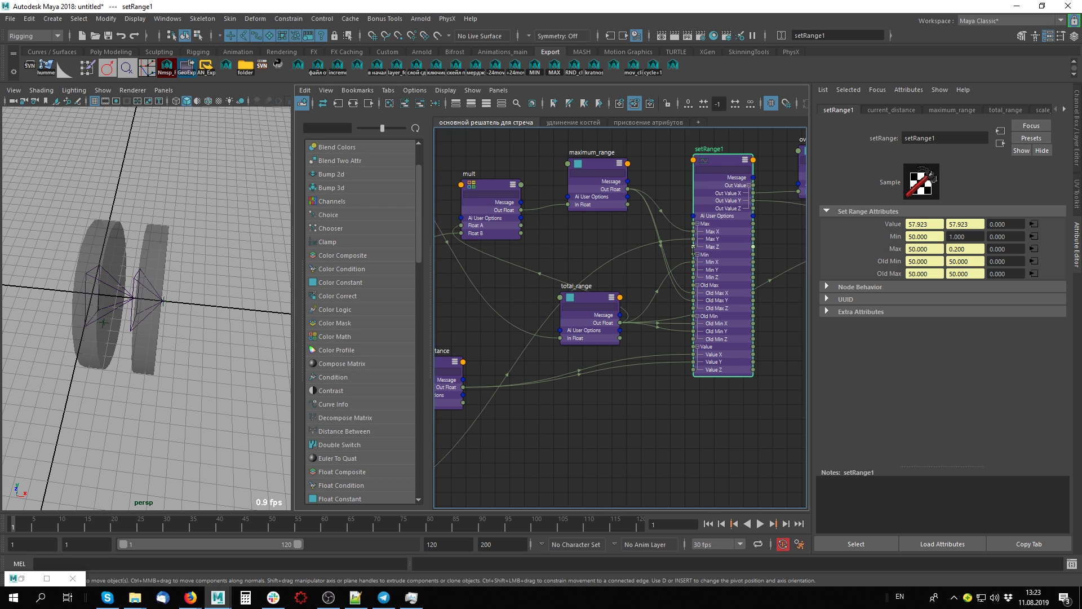
middle_click_drag(705, 152, 570, 156)
middle_click_drag(703, 213, 623, 212)
mouse_move(783, 233)
middle_mouse_down()
mouse_move(749, 233)
mouse_move(774, 221)
middle_mouse_up()
middle_click_drag(634, 205, 578, 212)
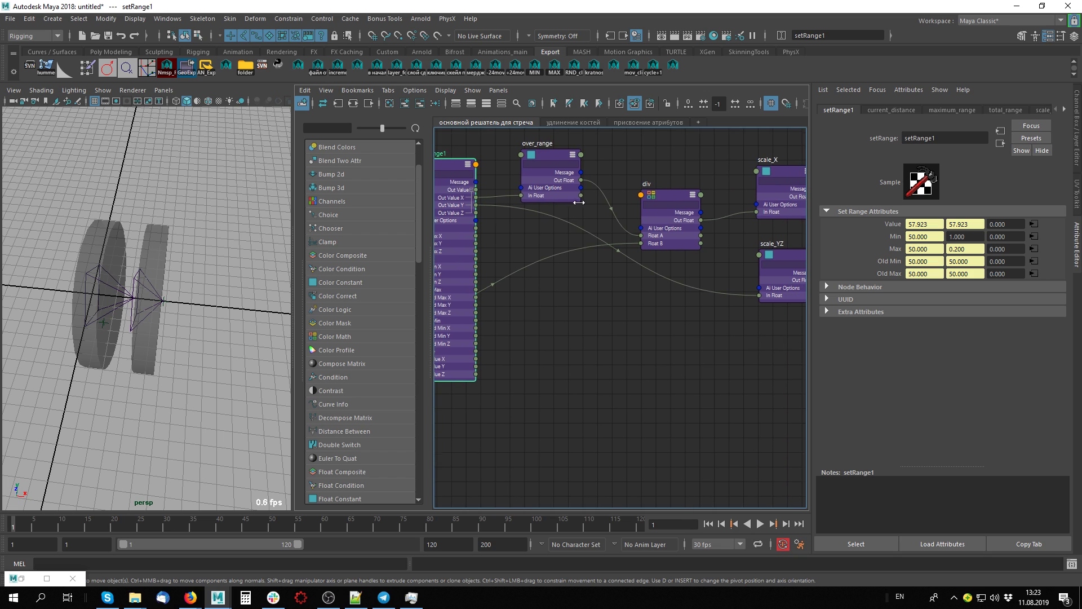
left_click(553, 158)
middle_click_drag(549, 245, 629, 255)
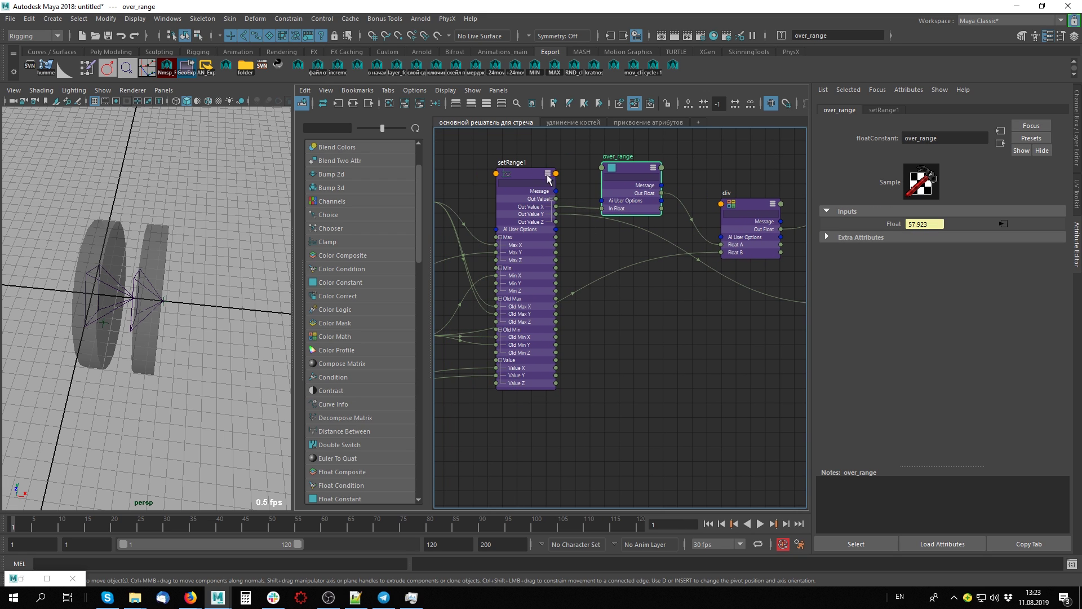
left_click(516, 188)
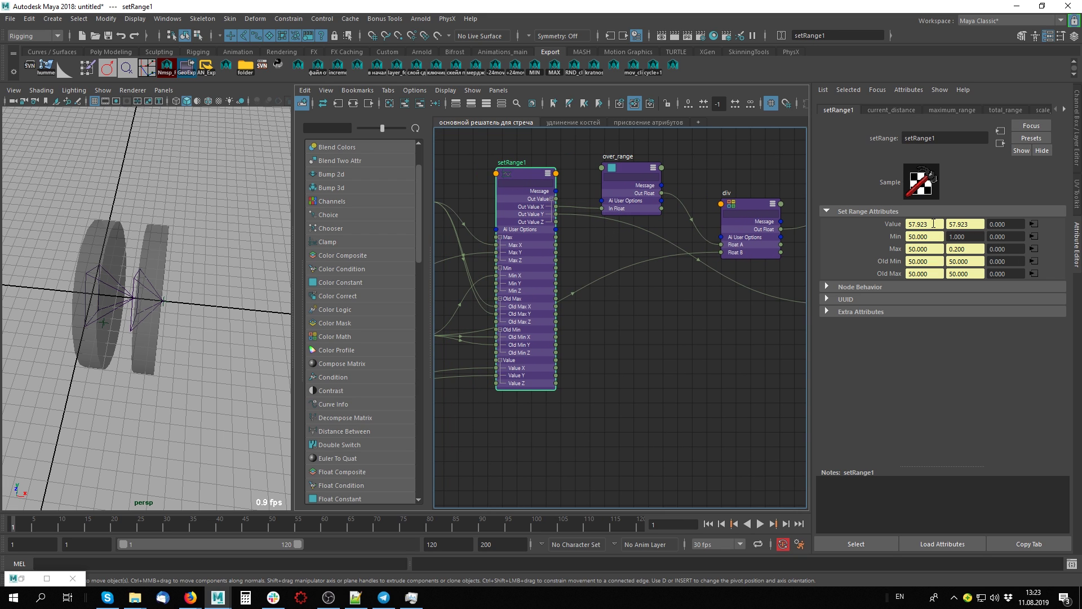
middle_click_drag(555, 384, 709, 359)
mouse_move(648, 288)
middle_mouse_down()
mouse_move(678, 295)
mouse_move(523, 266)
middle_mouse_up()
left_click_drag(592, 210, 596, 214)
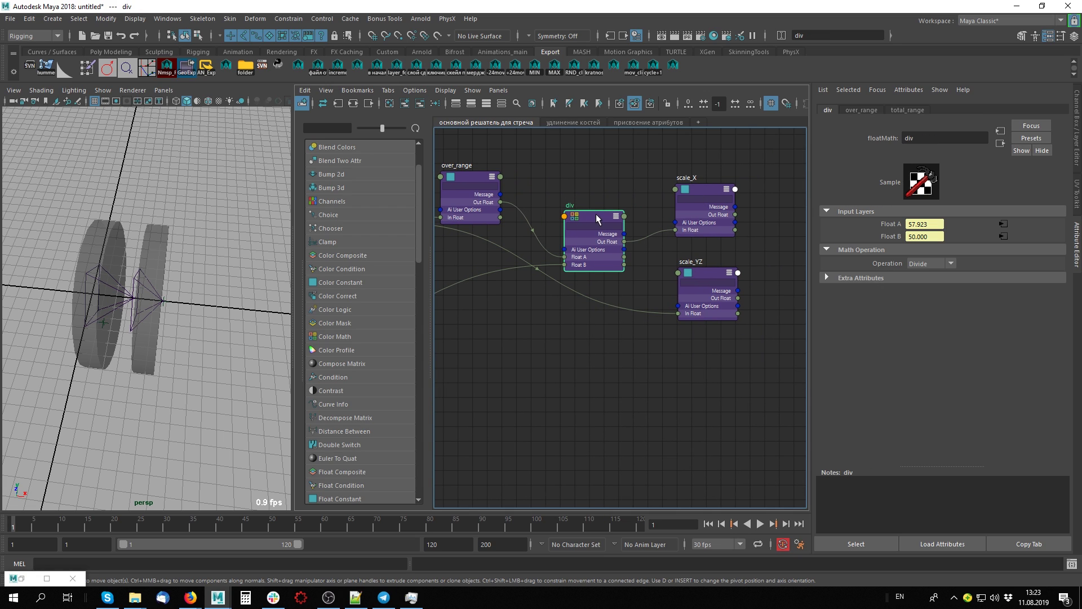
left_click_drag(705, 219, 715, 219)
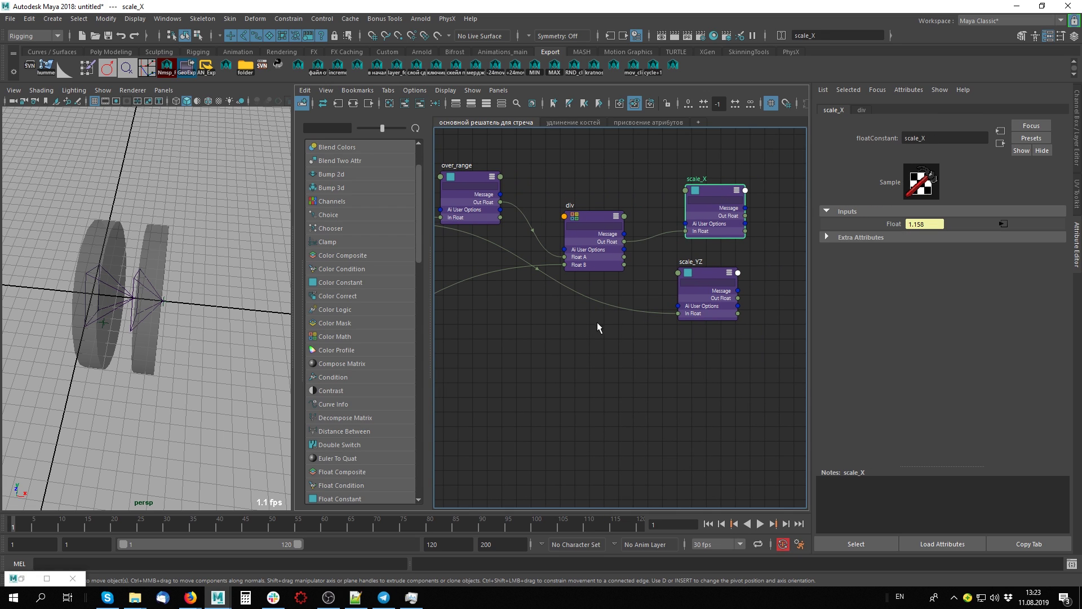
mouse_move(524, 311)
middle_mouse_down()
mouse_move(693, 331)
mouse_move(539, 348)
middle_mouse_up()
left_click(553, 214)
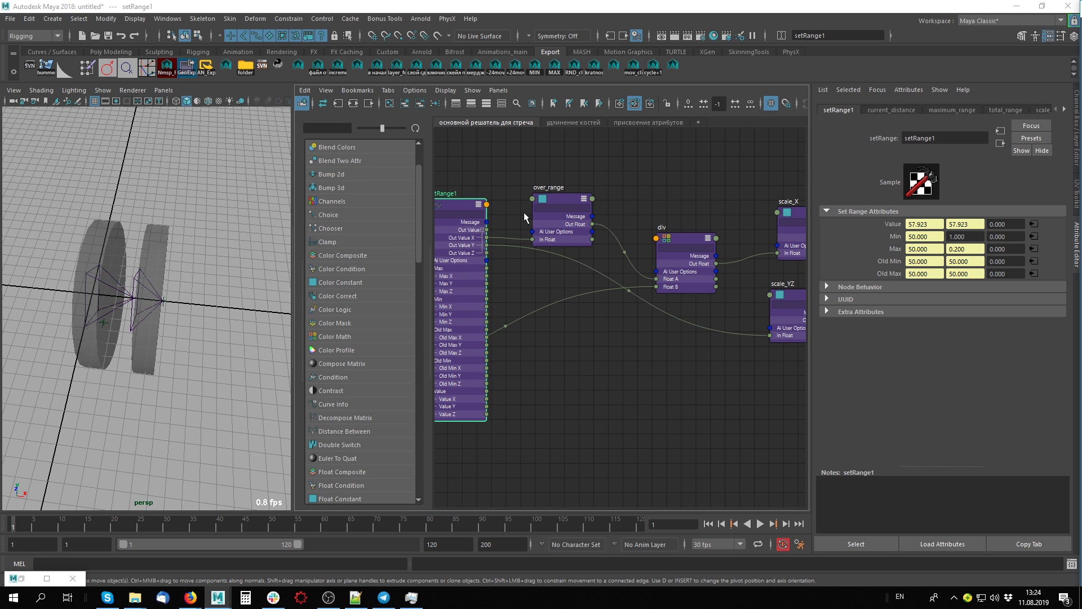
middle_click_drag(688, 374, 743, 392)
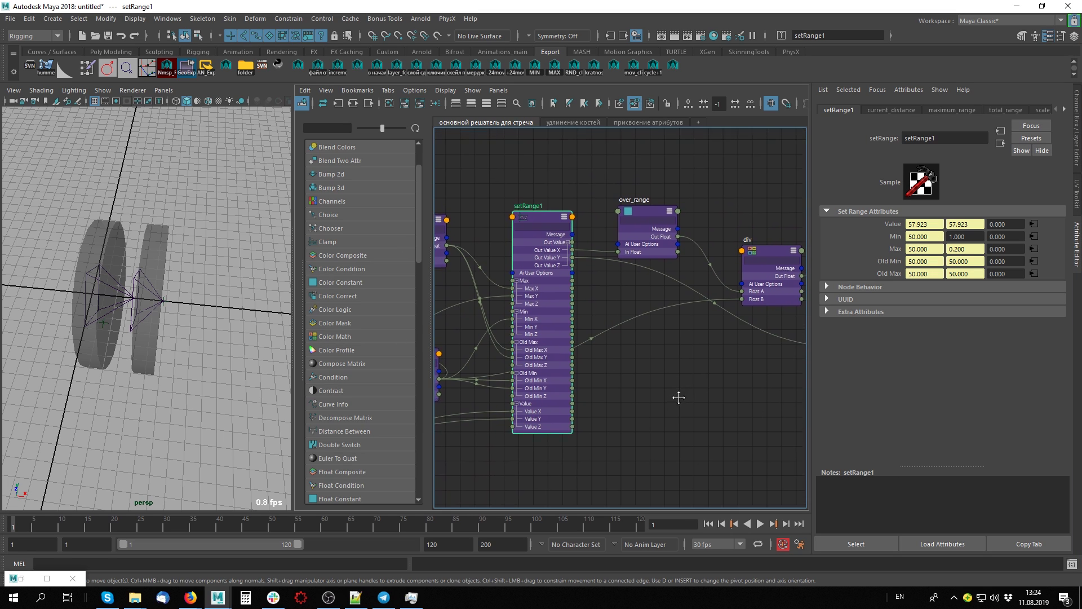
scroll(340, 232, "up", 2)
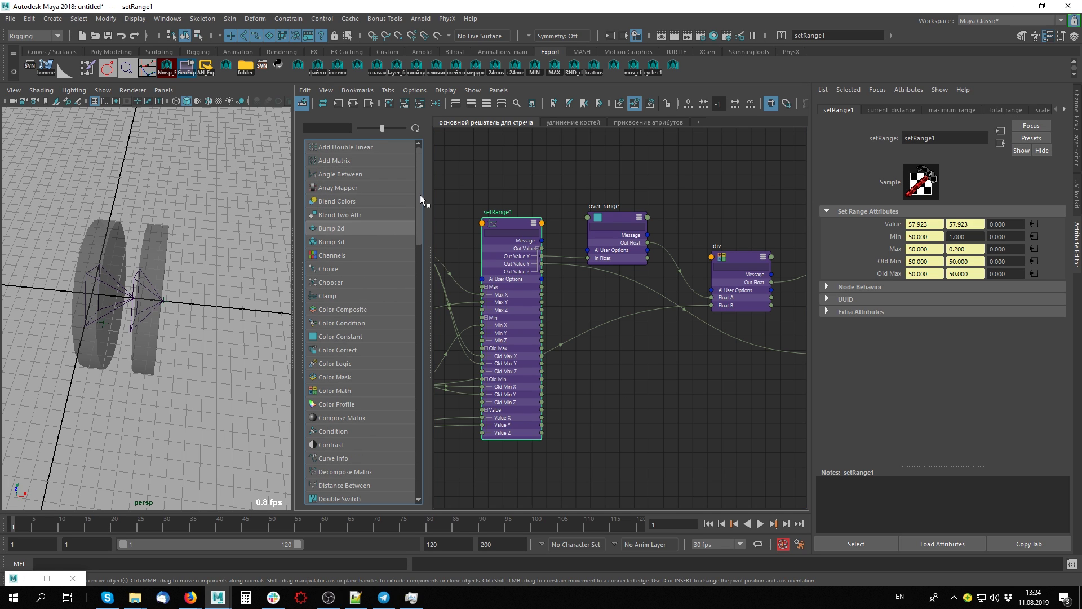
- Create a condition1 node and expand it to show all its attributes
scroll(411, 259, "down", 2)
scroll(411, 270, "down", 2)
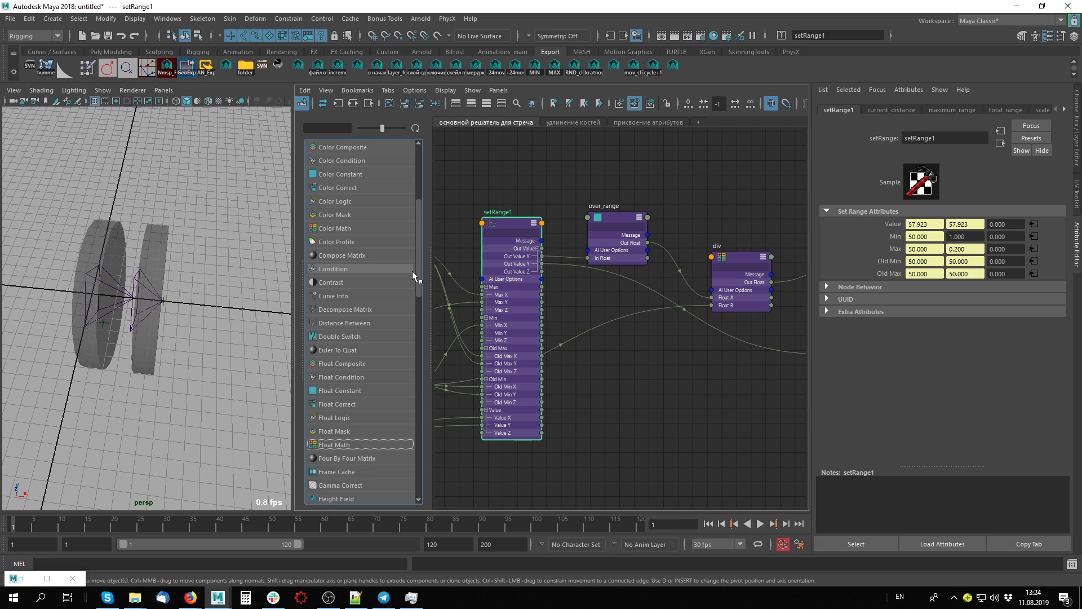
left_click(363, 269)
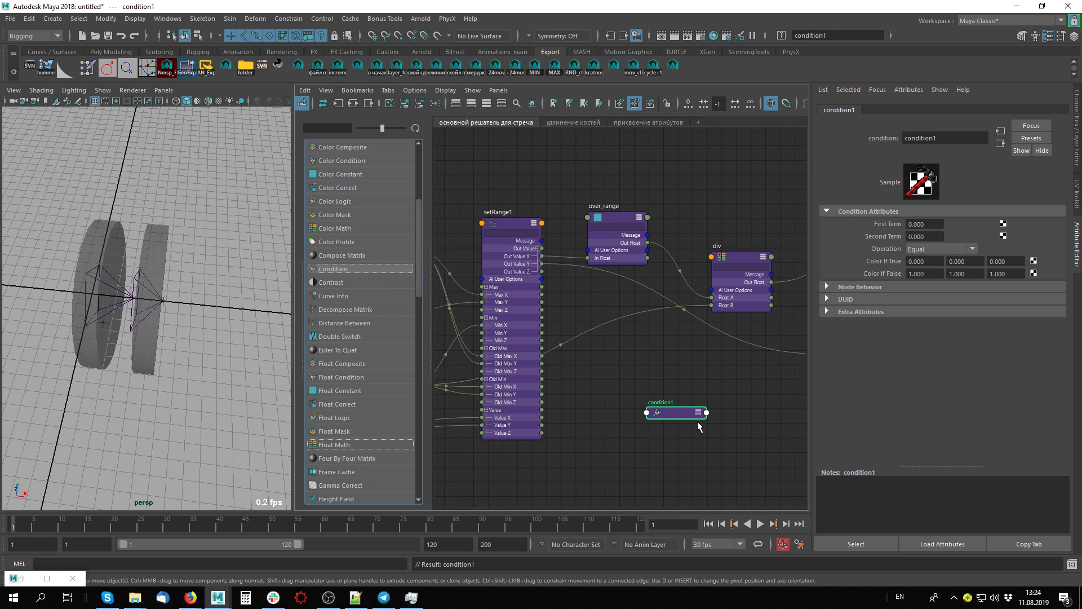
left_click(677, 407)
key("3")
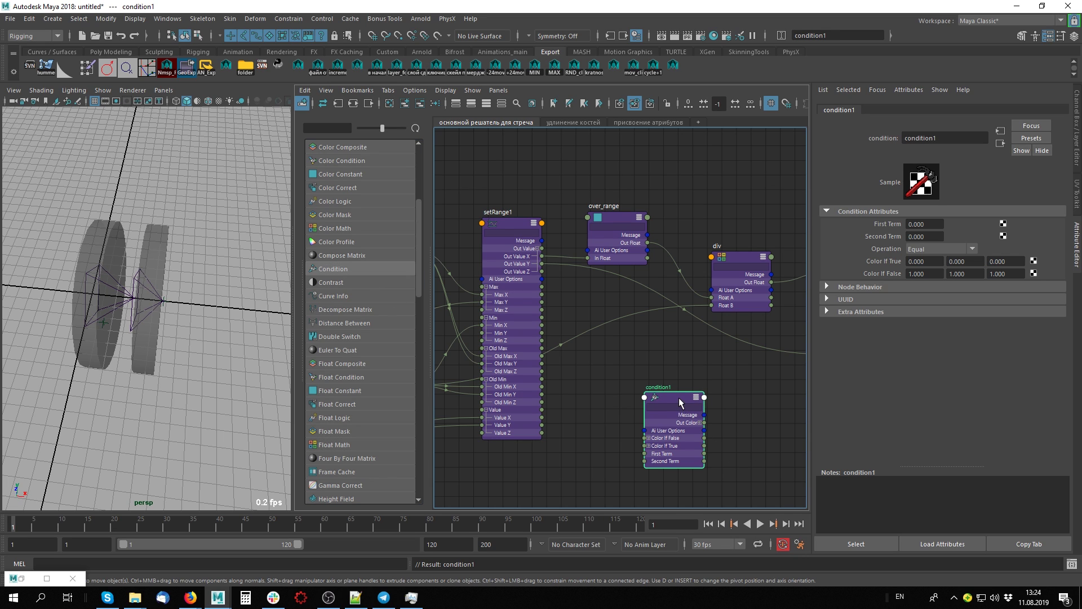
left_click_drag(681, 400, 670, 364)
- Position condition1 below setRange1 and reframe the graph around it
middle_click_drag(602, 358, 615, 319)
scroll(597, 322, "up", 2)
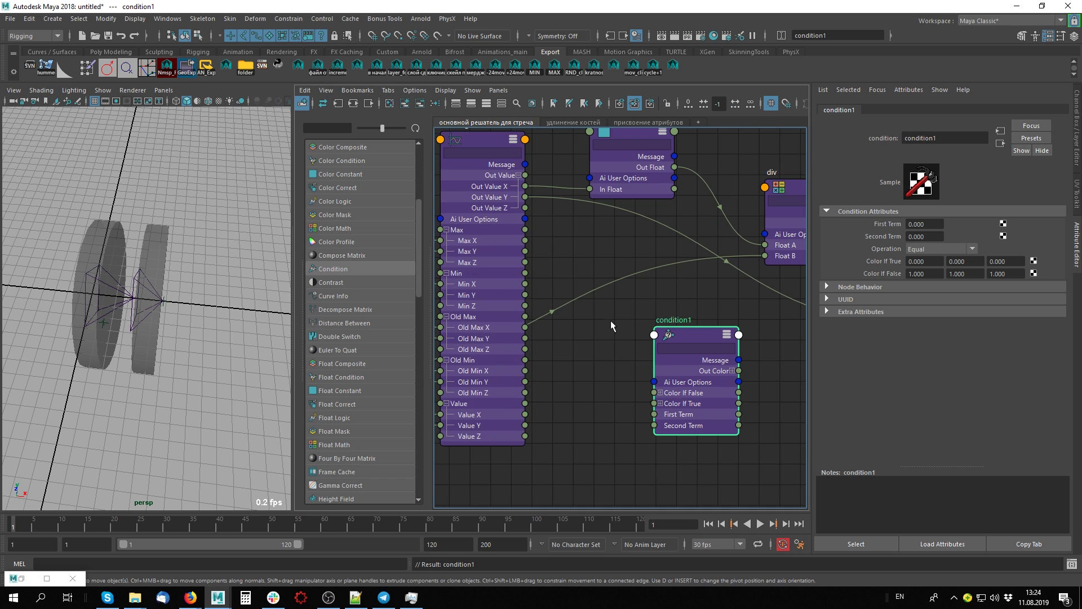
middle_click_drag(636, 327, 651, 315)
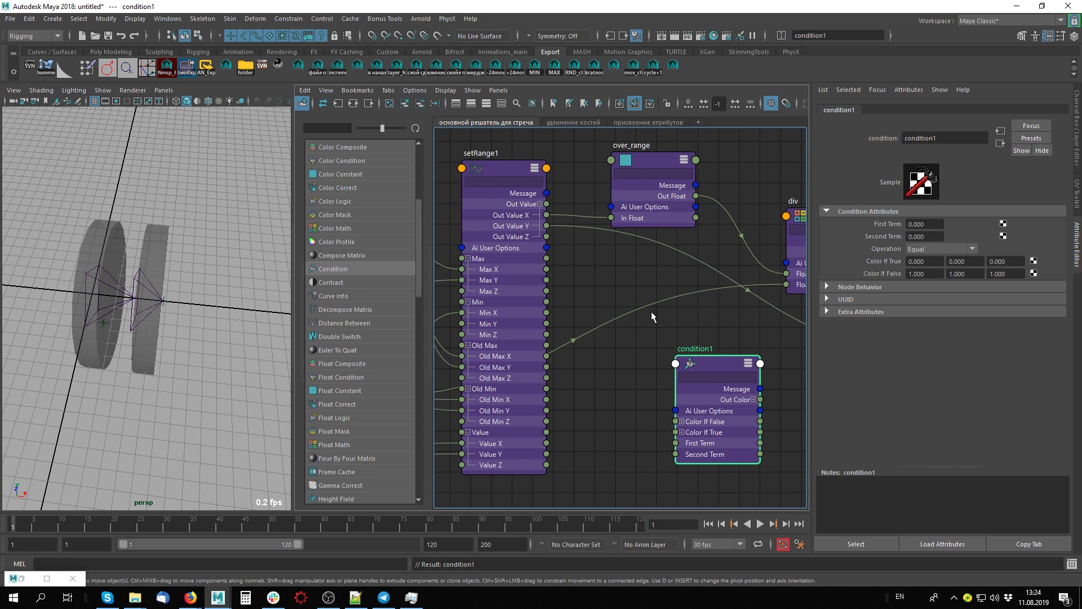
middle_click_drag(566, 313, 626, 237)
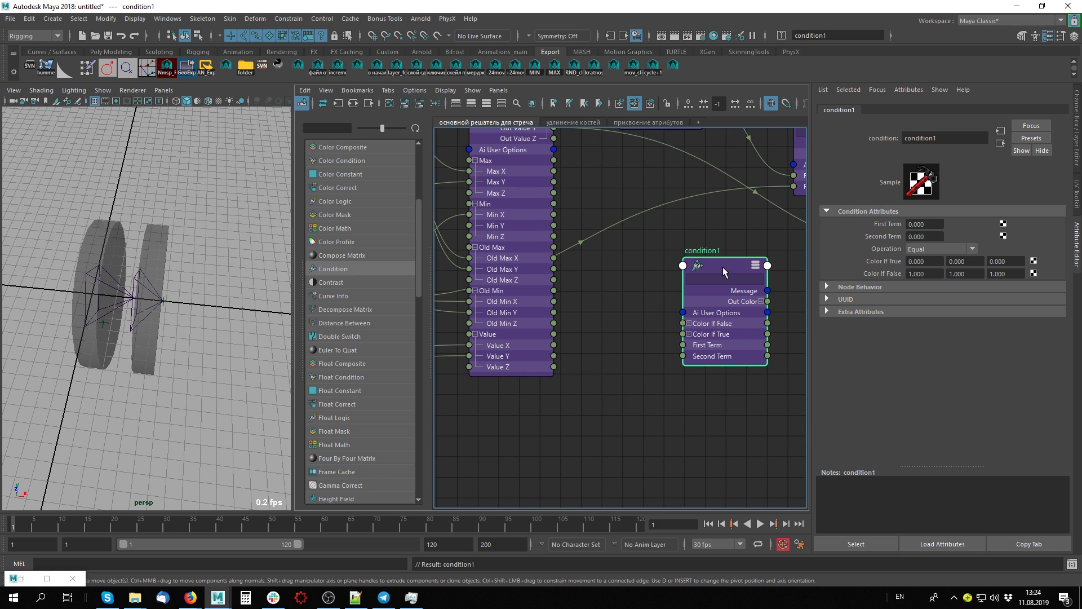
left_click_drag(721, 255, 720, 366)
scroll(720, 366, "down", 3)
scroll(761, 194, "up", 1)
mouse_move(761, 194)
middle_mouse_down()
mouse_move(724, 246)
mouse_move(697, 255)
middle_mouse_up()
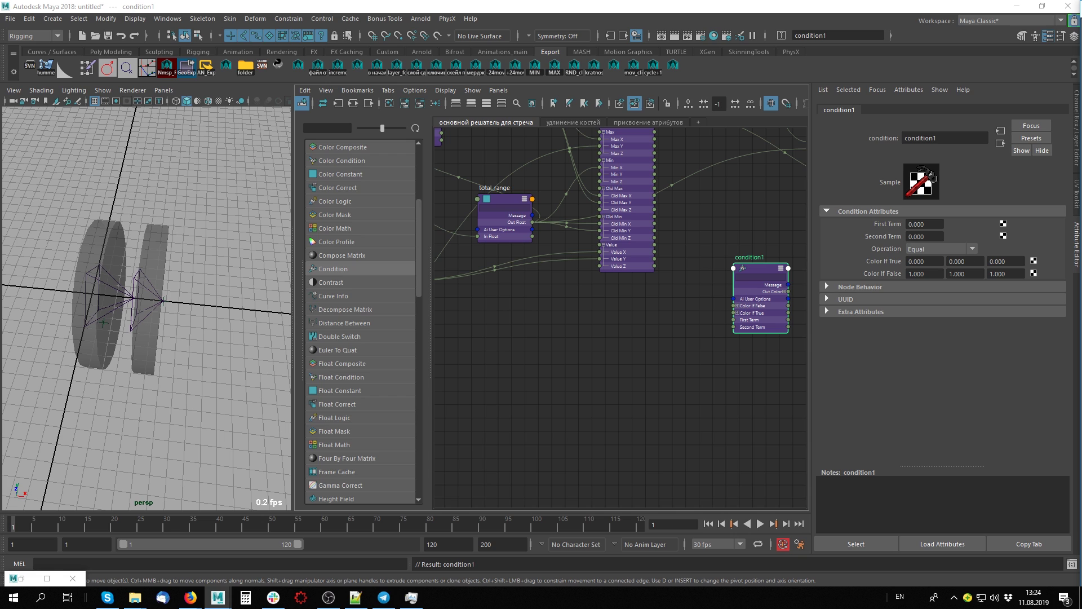
- Arrange the range nodes beside condition1 and connect maximum_range to its First Term
middle_click_drag(605, 374, 649, 490)
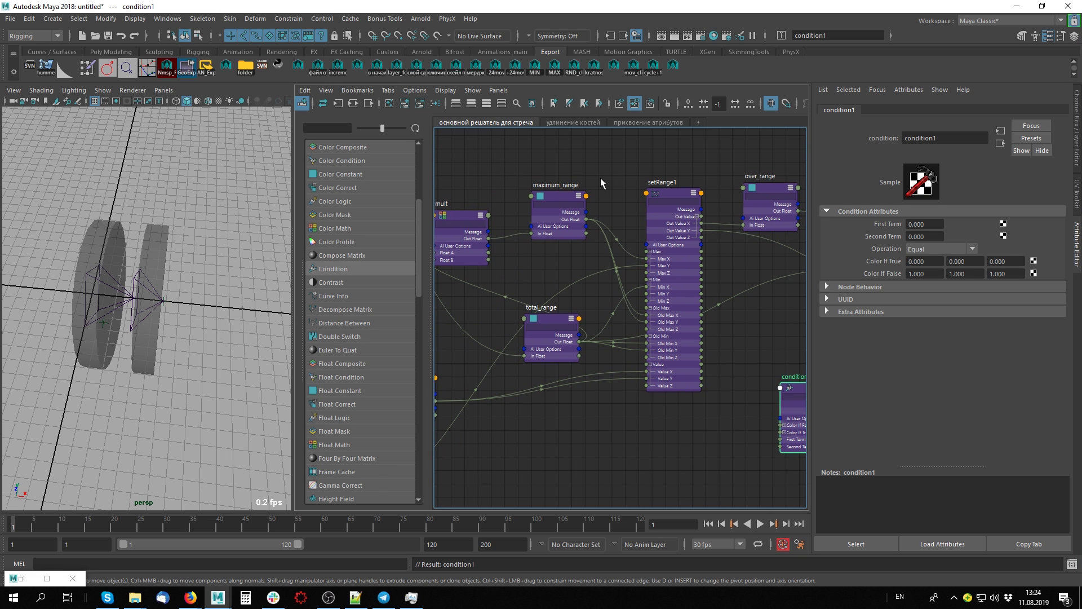
left_click_drag(562, 215, 556, 451)
middle_click_drag(555, 451, 509, 367)
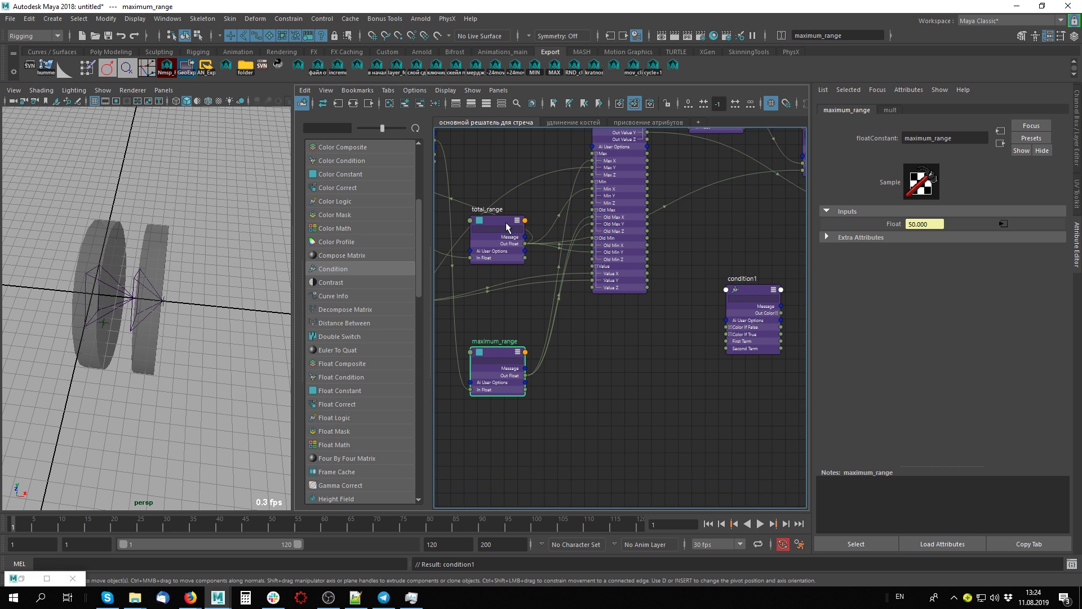
left_click(628, 391)
left_click_drag(504, 221, 511, 442)
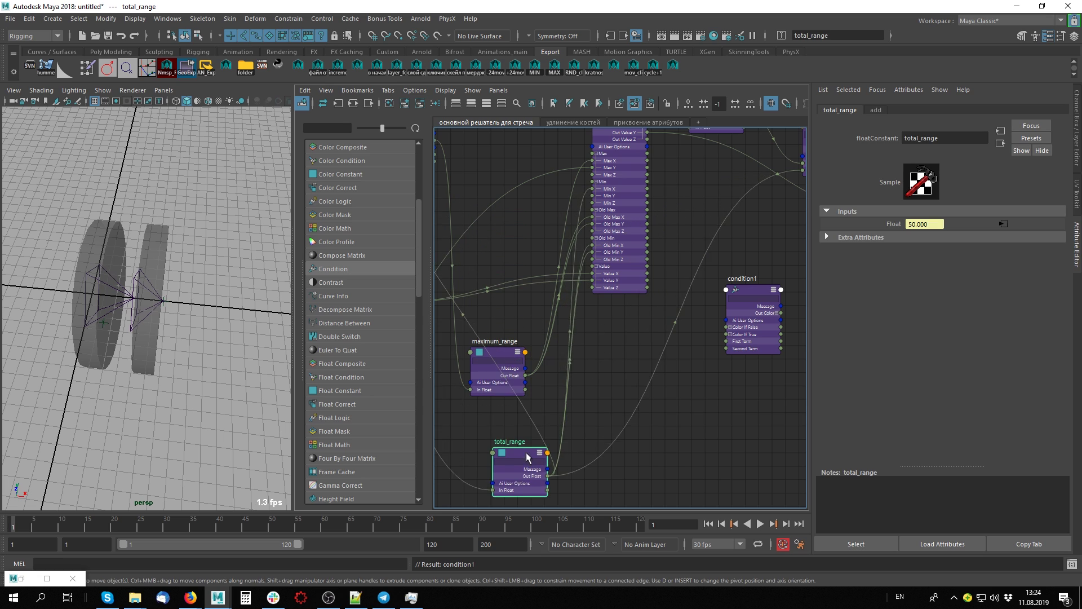
left_click_drag(519, 356, 533, 327)
middle_click_drag(682, 372, 644, 353)
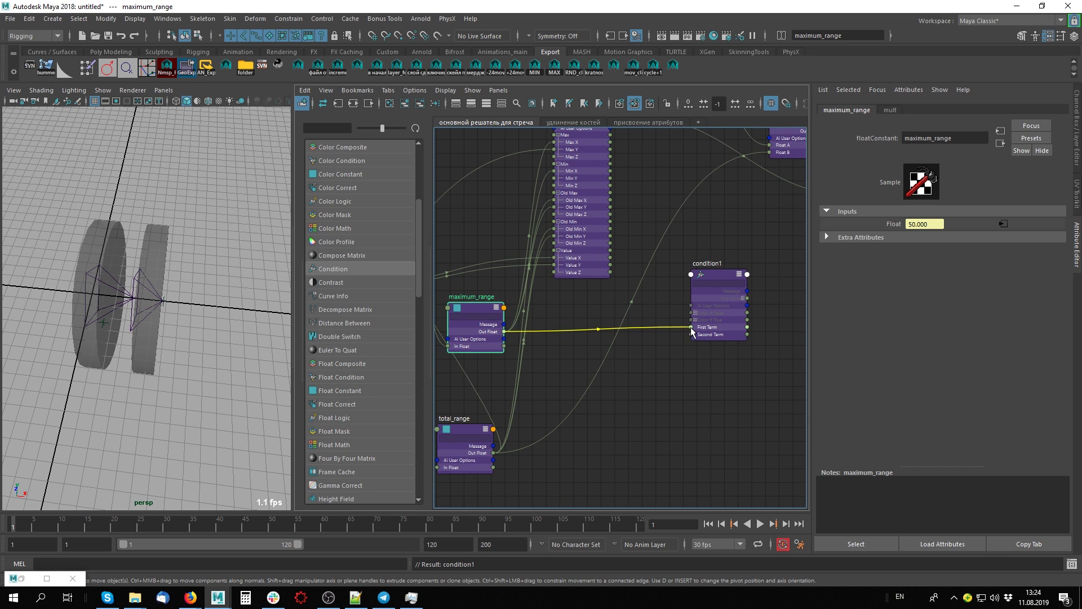
left_click_drag(535, 335, 712, 333)
- Set condition1's Operation to Less or Equal and connect total_range to Second Term
left_click_drag(481, 438, 525, 413)
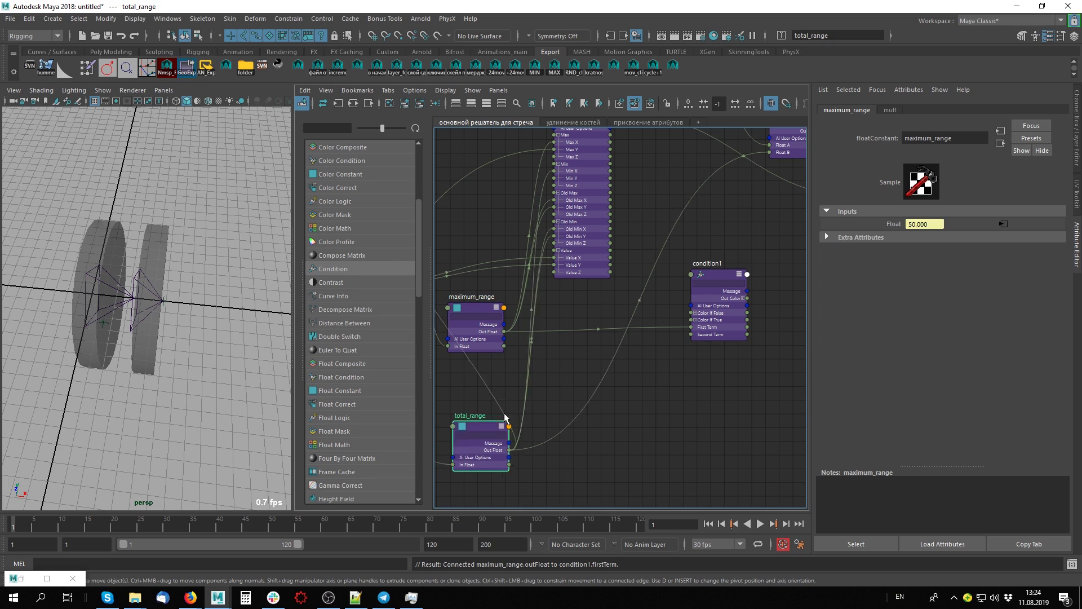
left_click(727, 281)
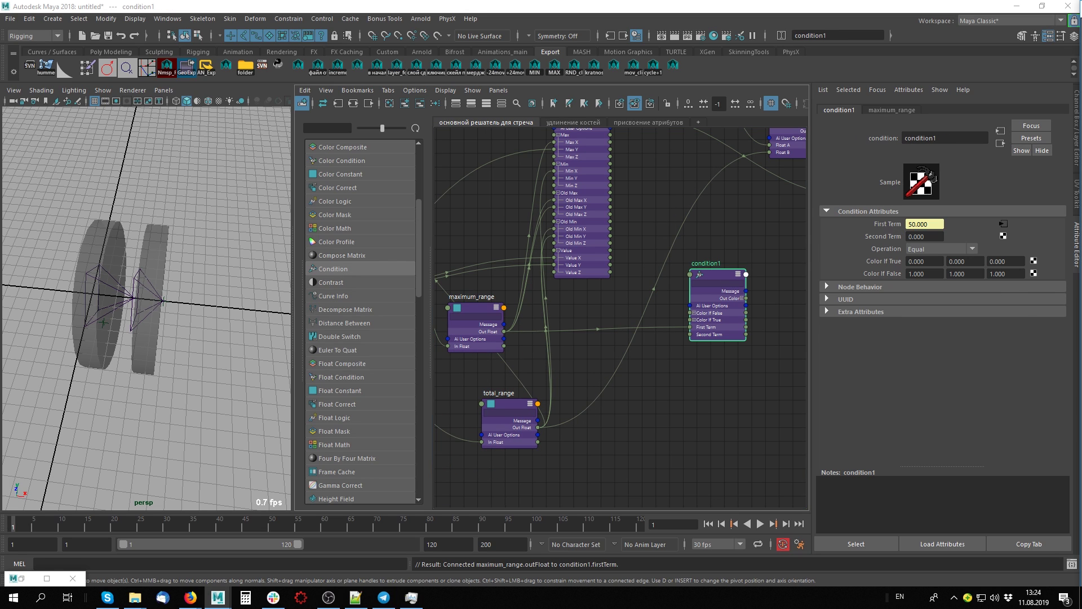
left_click(934, 249)
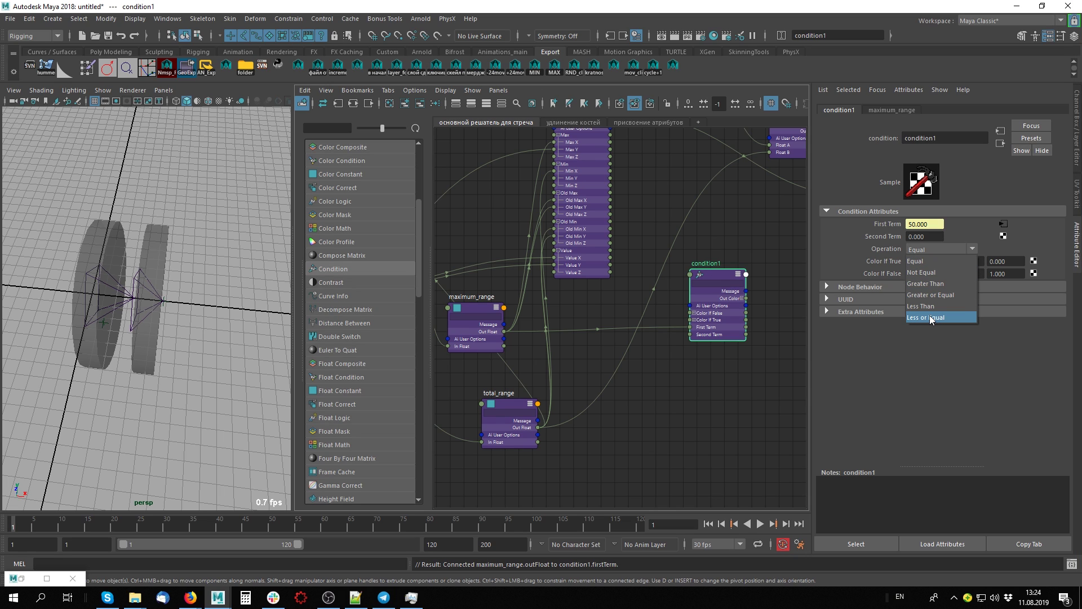
left_click(929, 318)
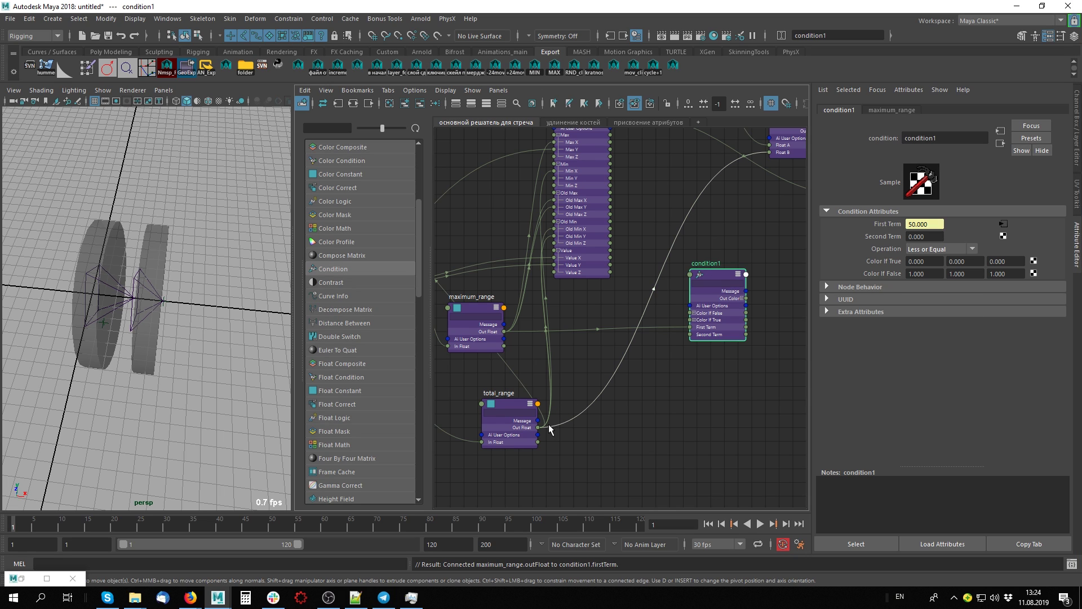
left_click_drag(539, 427, 695, 336)
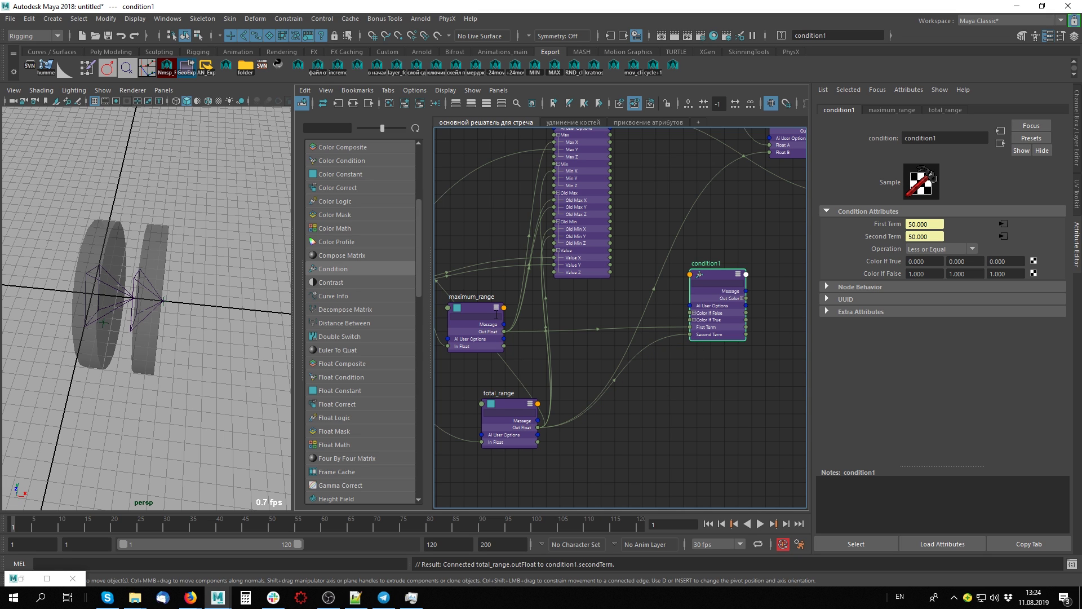
left_click_drag(496, 315, 546, 313)
- Expand condition1's colour inputs and connect setRange1's Out Value to Color If False
middle_click_drag(732, 295, 693, 375, "alt")
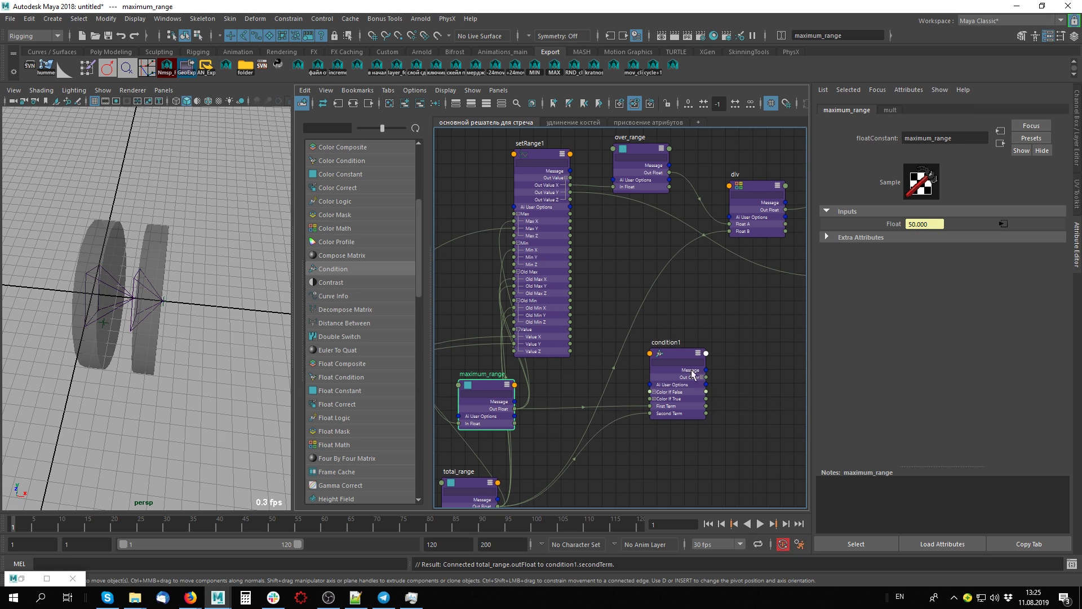
left_click_drag(692, 375, 708, 349)
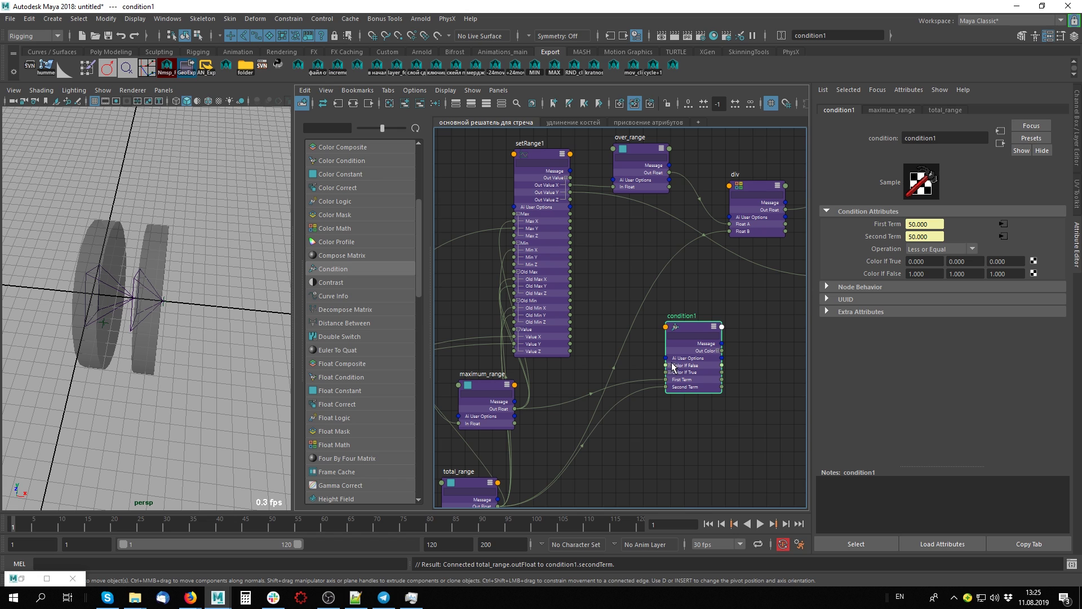
left_click(670, 364)
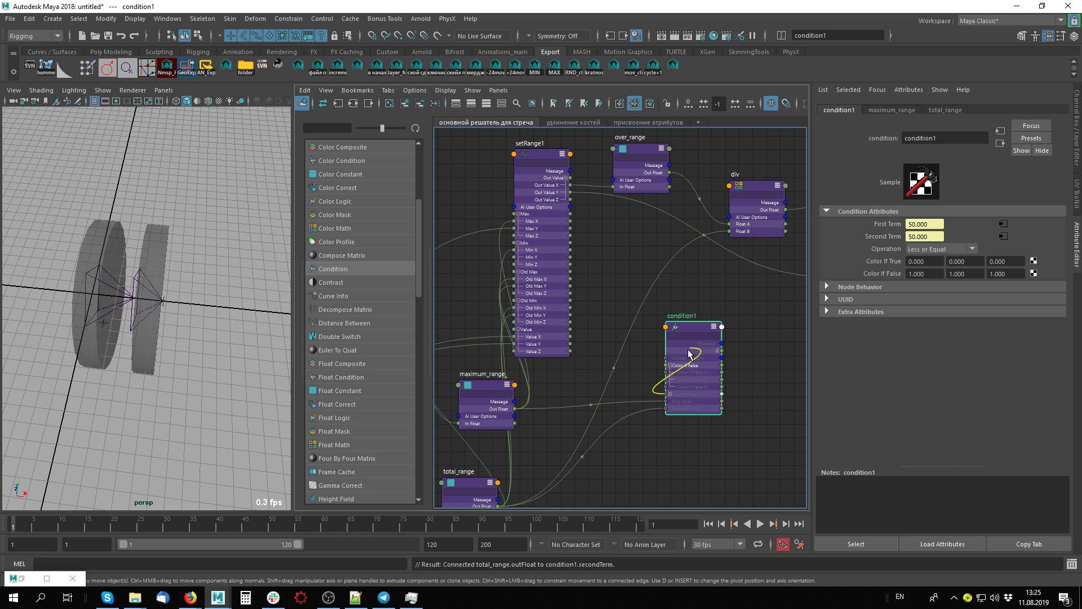
left_click(669, 394)
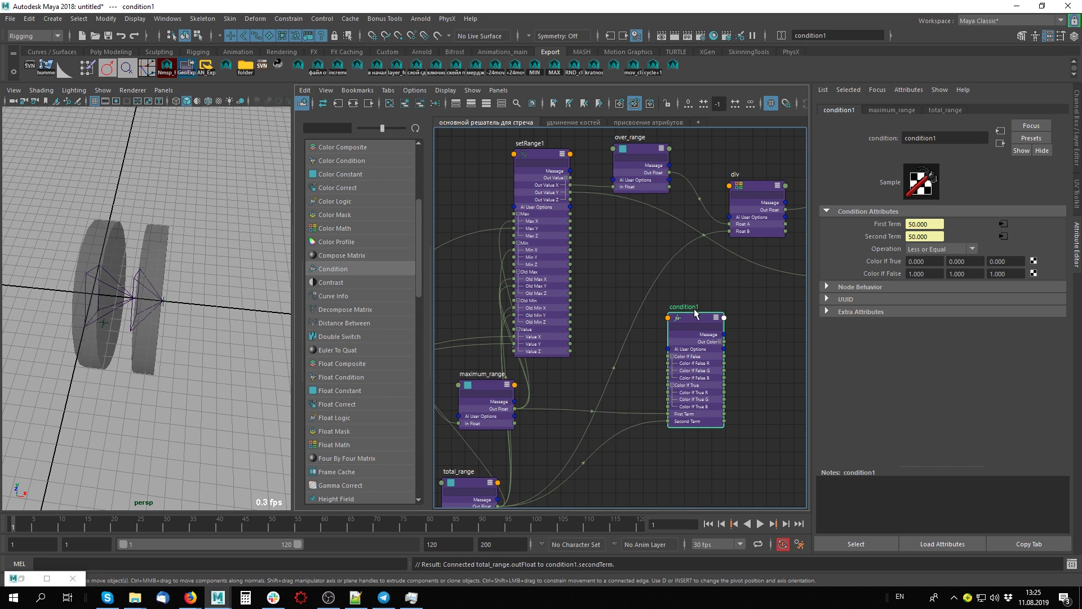
left_click_drag(721, 340, 721, 296)
middle_click_drag(722, 296, 648, 291, "alt")
scroll(648, 292, "up", 2)
middle_click_drag(653, 254, 737, 309, "alt")
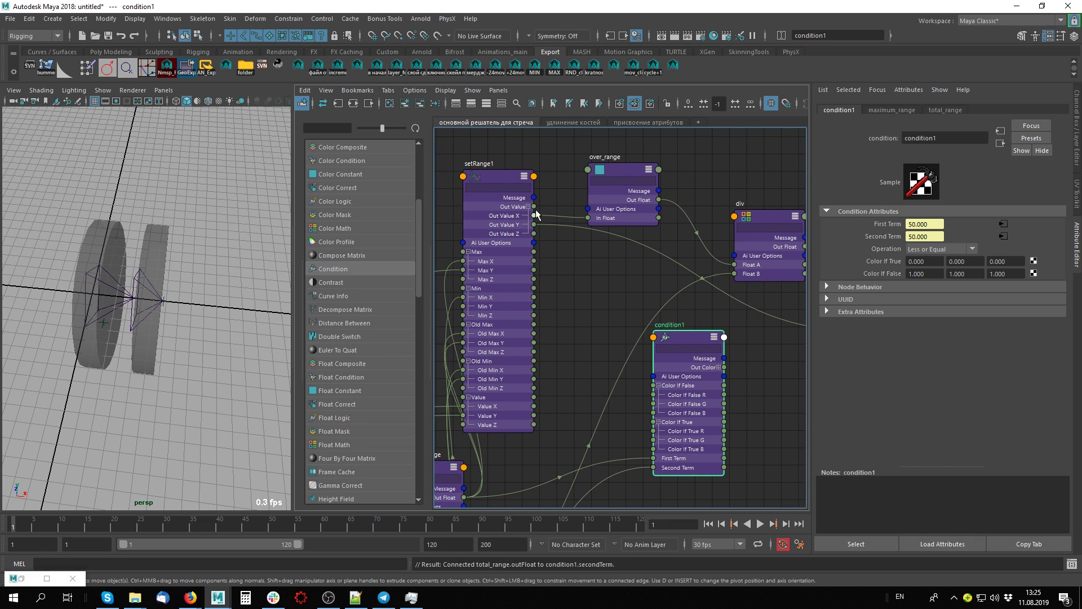
left_click_drag(534, 207, 652, 387)
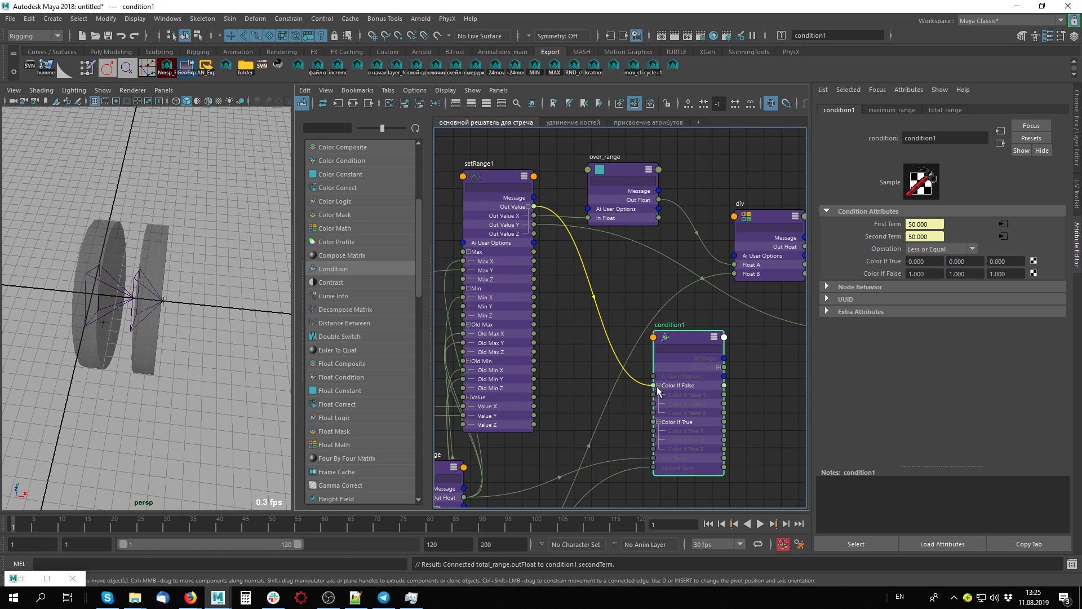
left_click_drag(657, 386, 657, 387)
- Reframe the graph to show maximum_range, total_range, condition1 and div together
left_click_drag(680, 336, 655, 305)
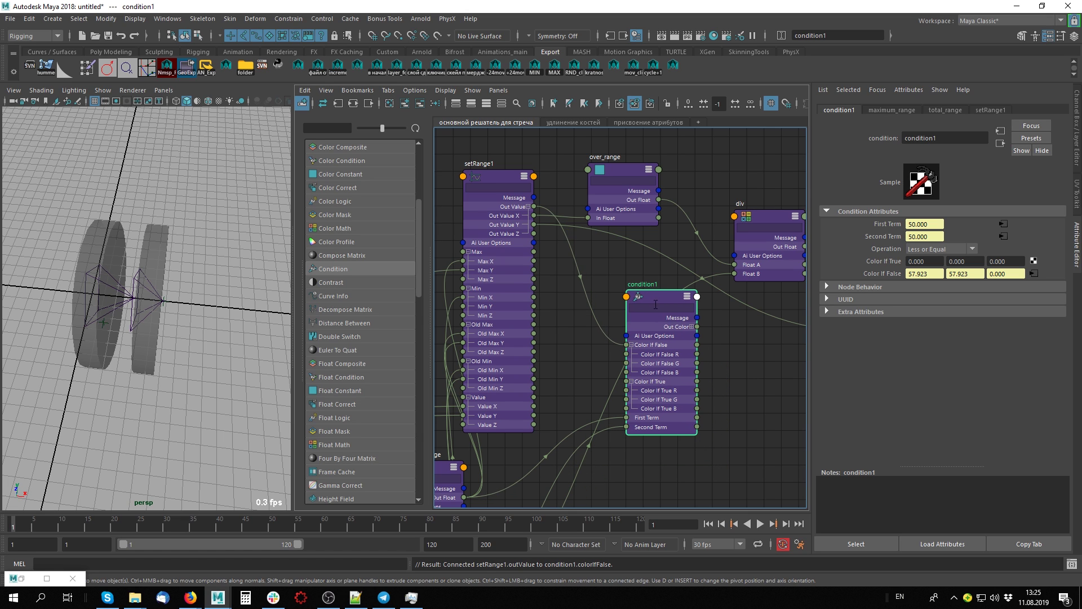
scroll(721, 413, "down", 2)
scroll(746, 383, "down", 2)
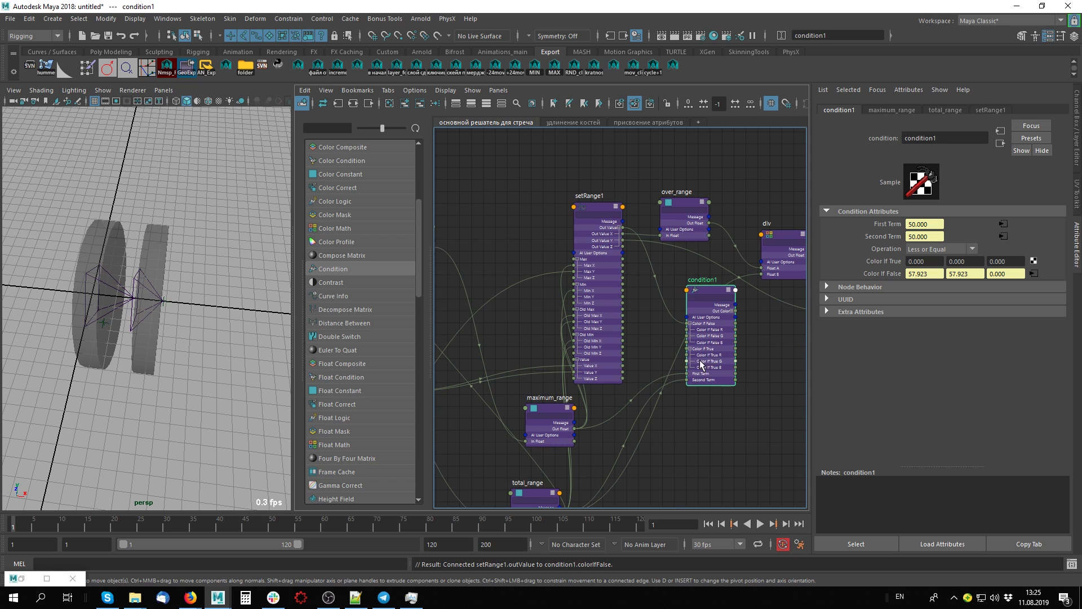
scroll(702, 365, "up", 3)
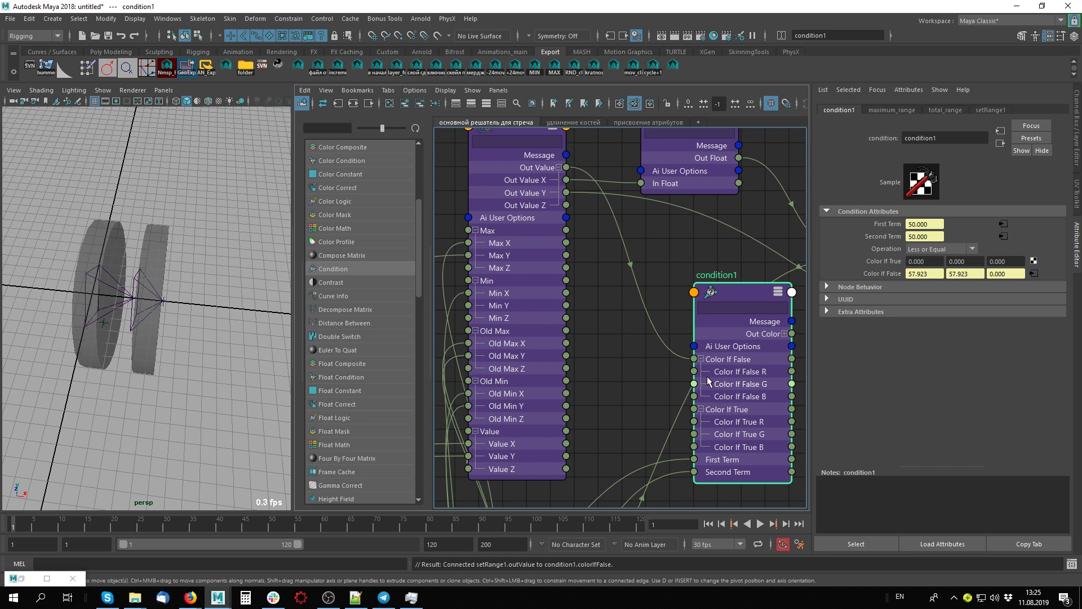
middle_click_drag(637, 397, 623, 331)
scroll(645, 373, "down", 2)
middle_click_drag(645, 374, 684, 273)
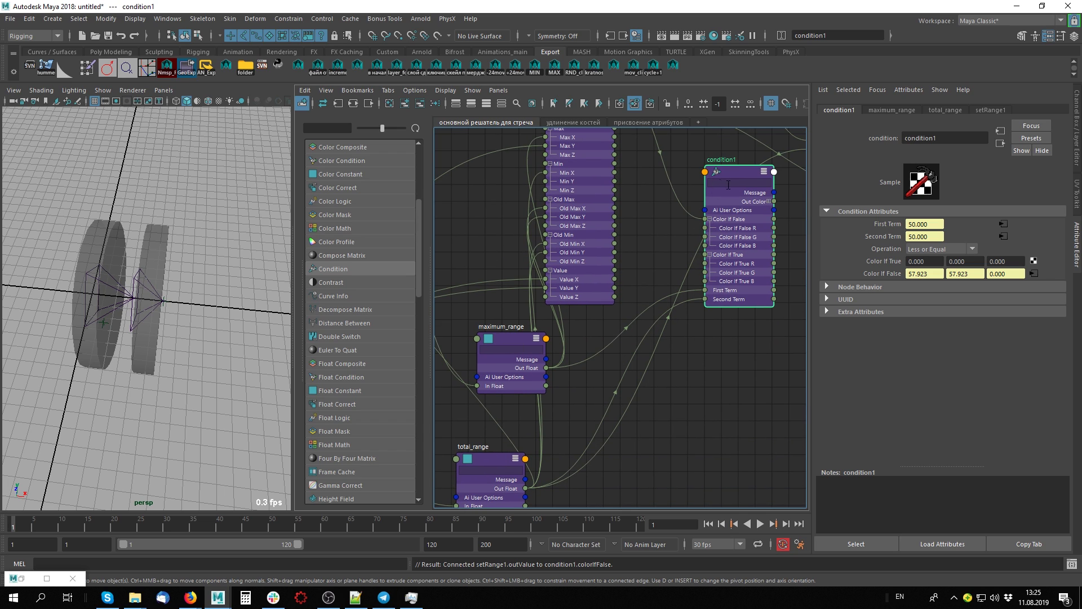
middle_click_drag(728, 185, 684, 244)
- Connect total_range's output to condition1's Color If True R
left_click_drag(688, 233, 680, 259)
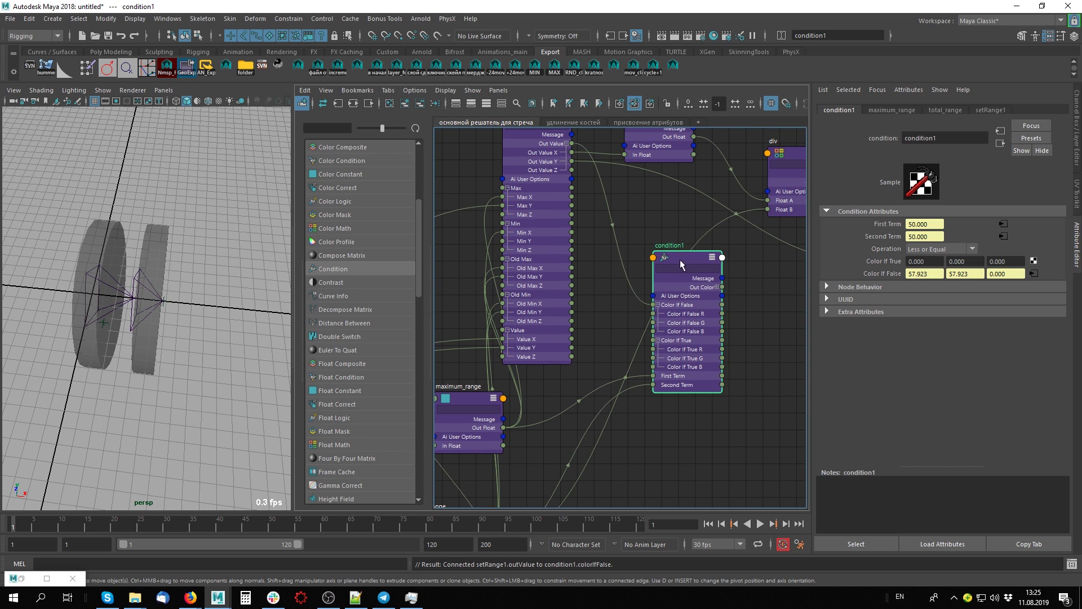
middle_click_drag(656, 420, 655, 436)
middle_click_drag(744, 430, 758, 404)
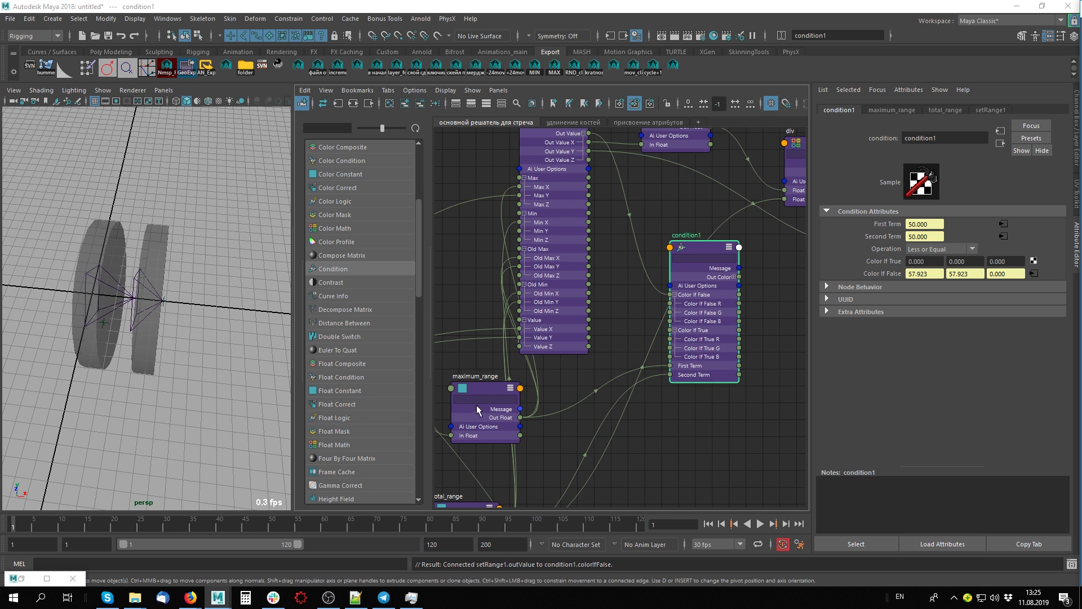
middle_click_drag(477, 409, 492, 361)
middle_click_drag(651, 381, 675, 314)
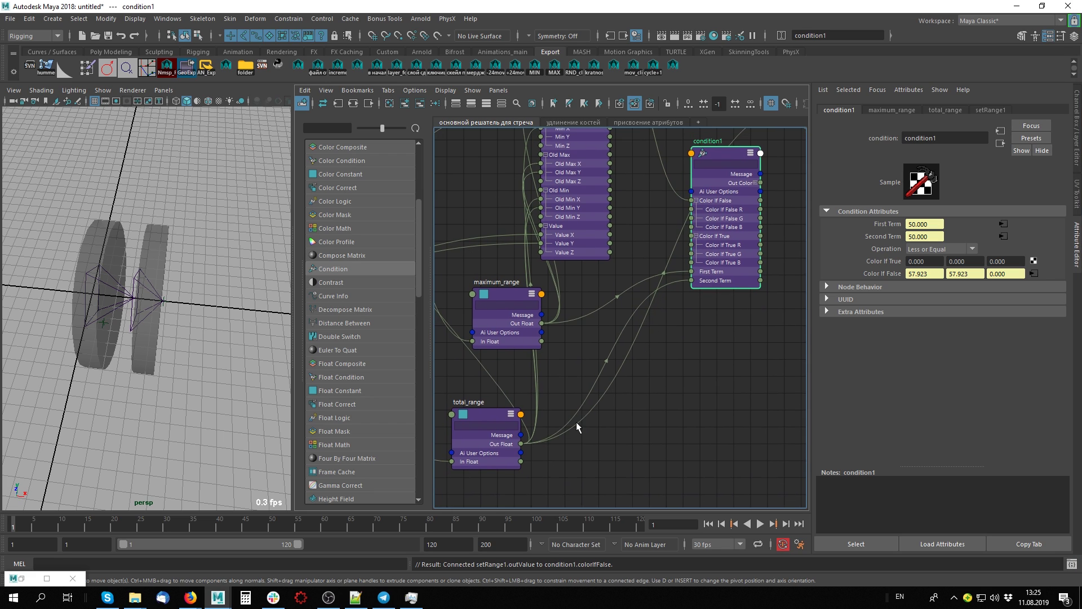
mouse_move(539, 431)
left_mouse_down()
mouse_move(715, 225)
mouse_move(630, 287)
mouse_move(682, 232)
mouse_move(709, 222)
mouse_move(539, 429)
mouse_move(715, 226)
left_mouse_up()
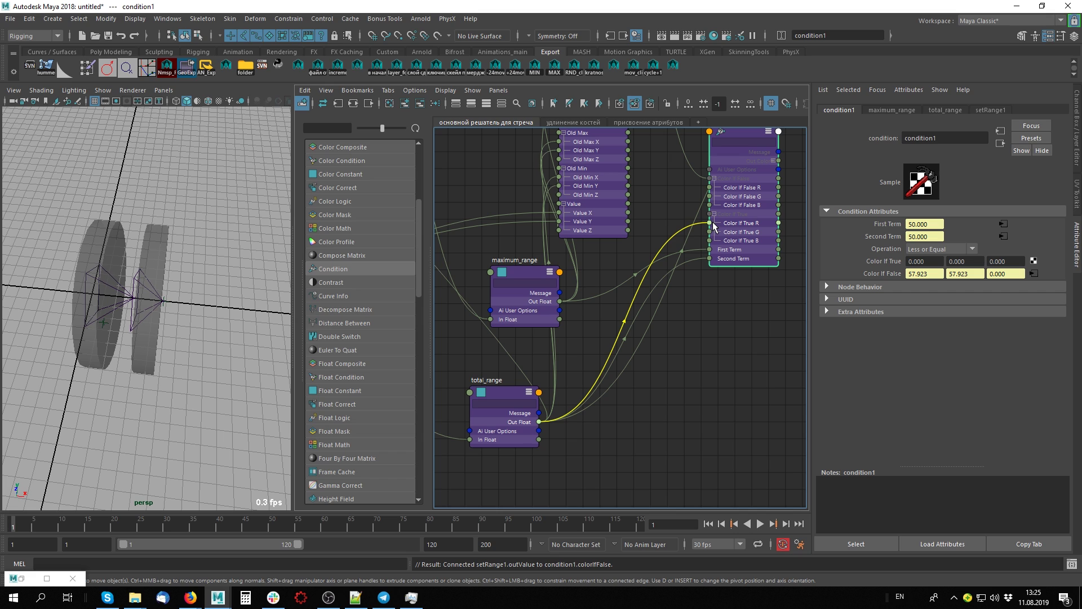
left_click_drag(715, 226, 715, 226)
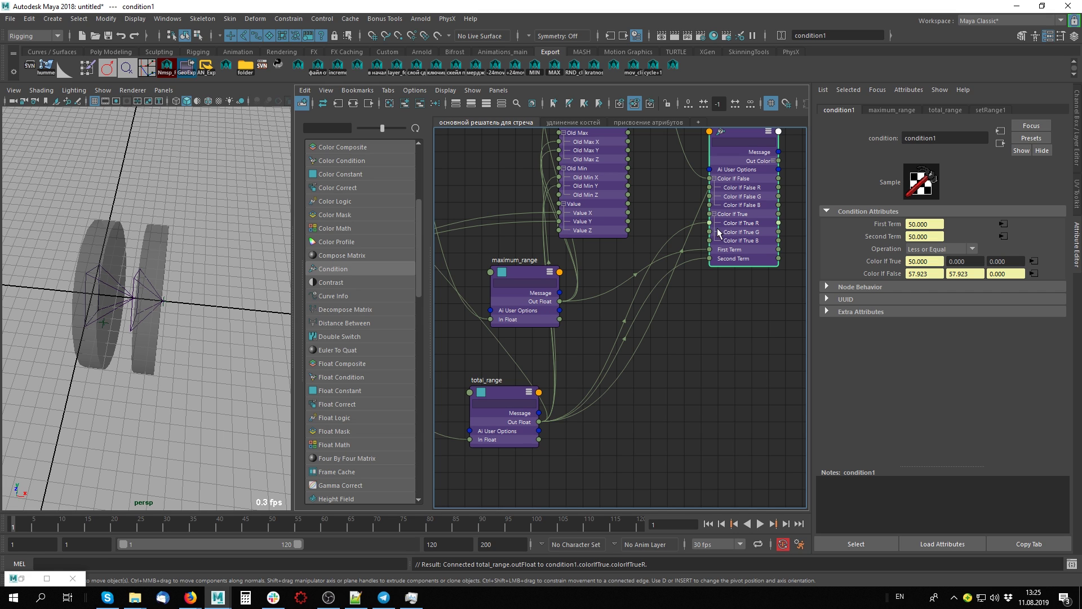
- Rearrange the graph, placing scale_YZ above the div node near condition1
key("f")
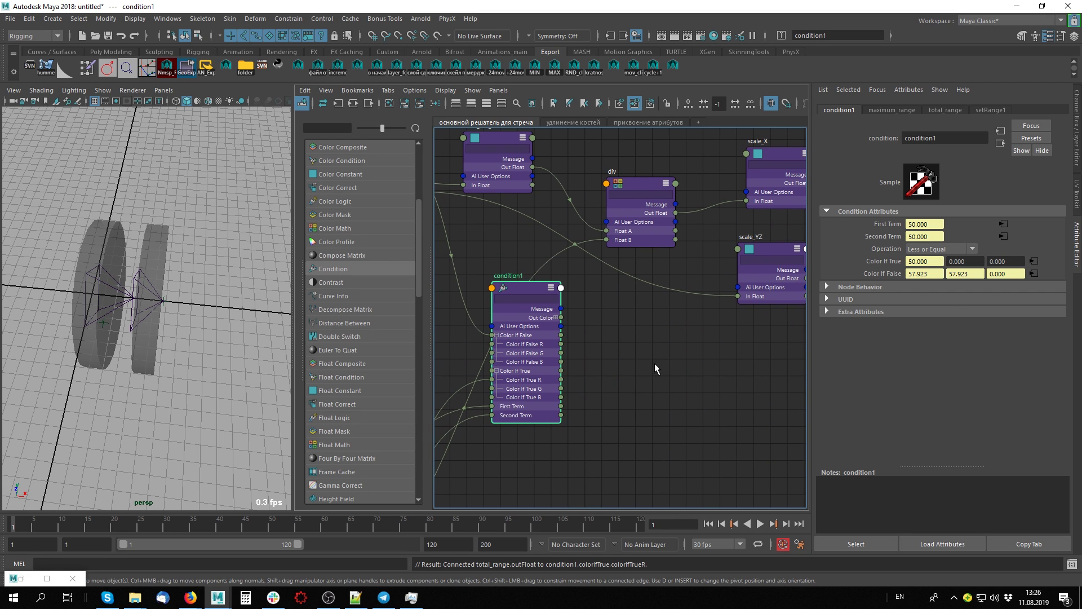
mouse_move(528, 285)
left_mouse_down()
mouse_move(523, 239)
mouse_move(522, 256)
left_mouse_up()
mouse_move(598, 337)
middle_mouse_down("alt")
mouse_move(616, 372)
mouse_move(606, 353)
middle_mouse_up("alt")
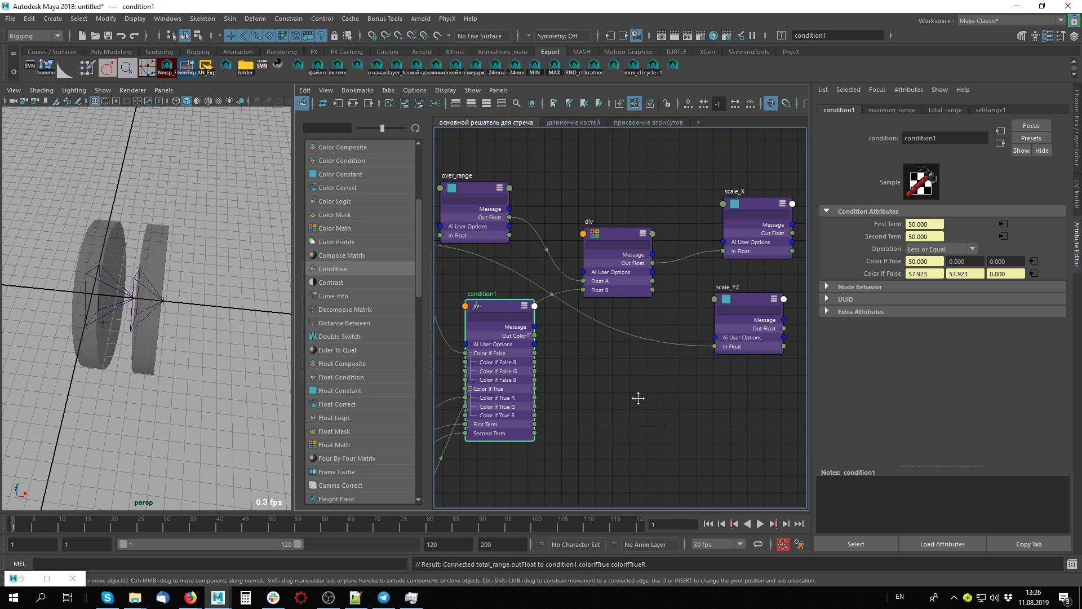
middle_click_drag(638, 398, 636, 384, "alt")
left_click_drag(749, 286, 697, 297)
mouse_move(700, 336)
middle_mouse_down("alt")
mouse_move(717, 356)
mouse_move(733, 330)
middle_mouse_up("alt")
left_click_drag(732, 299, 667, 159)
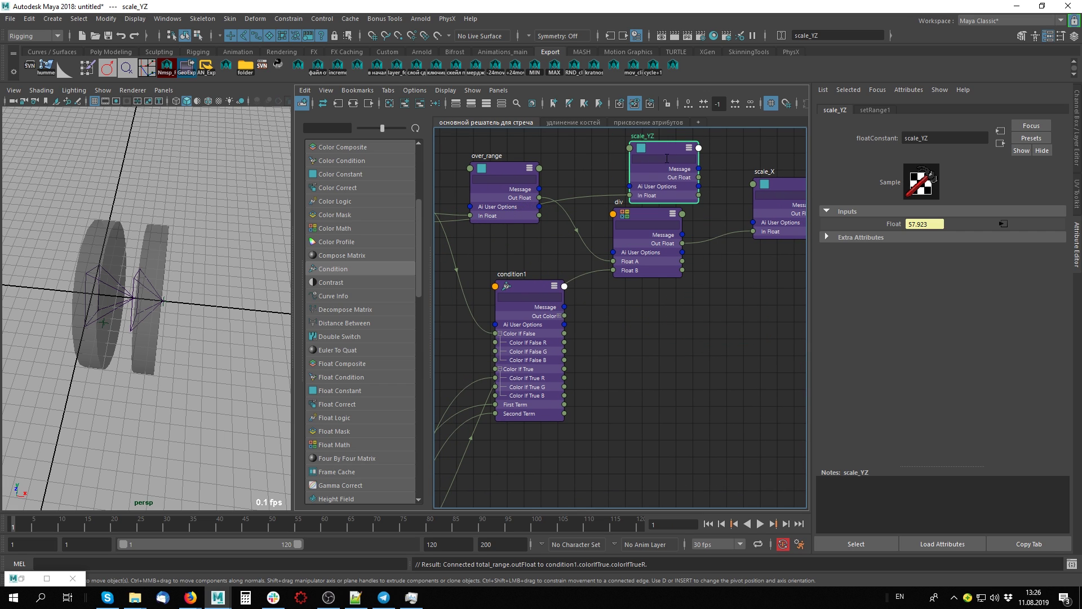
middle_click_drag(659, 276, 660, 311, "alt")
left_click_drag(643, 248, 687, 316)
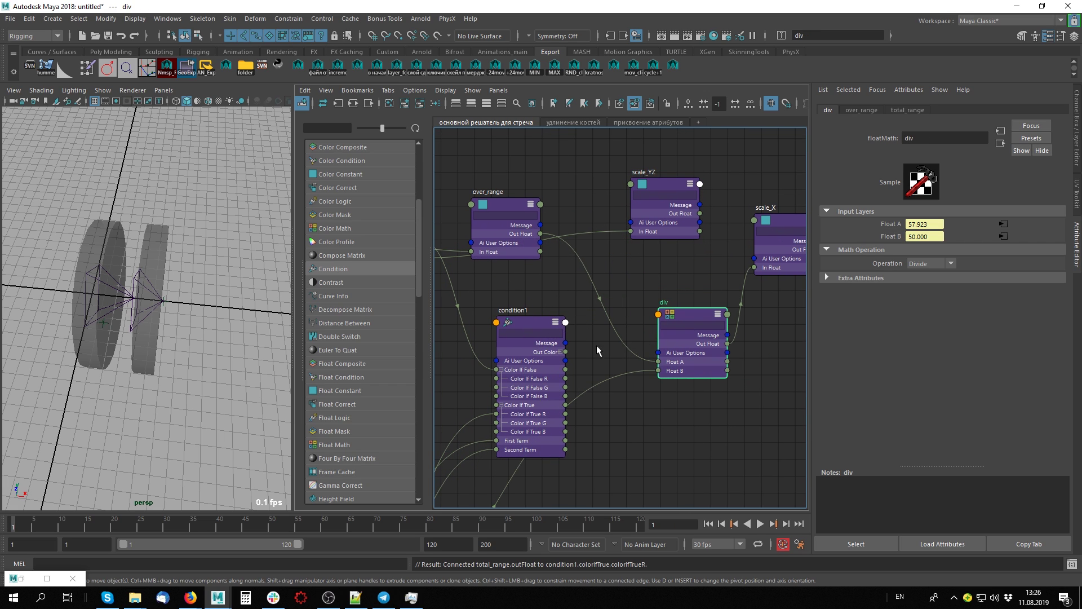
- Expand condition1's Out Color and connect Out Color R to over_range's In Float
left_click(560, 352)
middle_click_drag(620, 364, 608, 317, "alt")
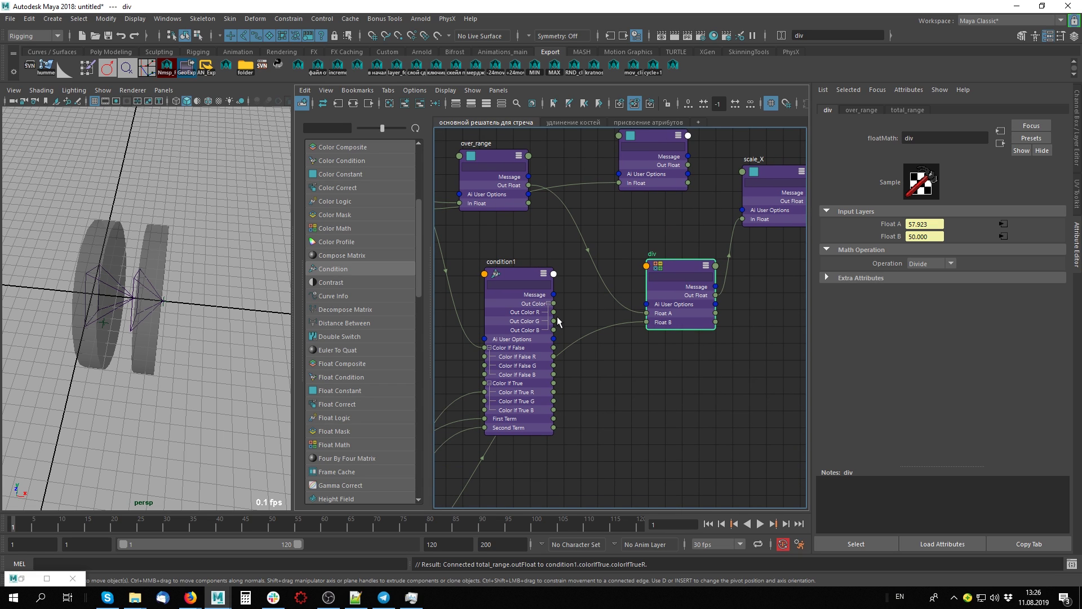
middle_click_drag(571, 259, 627, 276, "alt")
left_click_drag(555, 173, 624, 163)
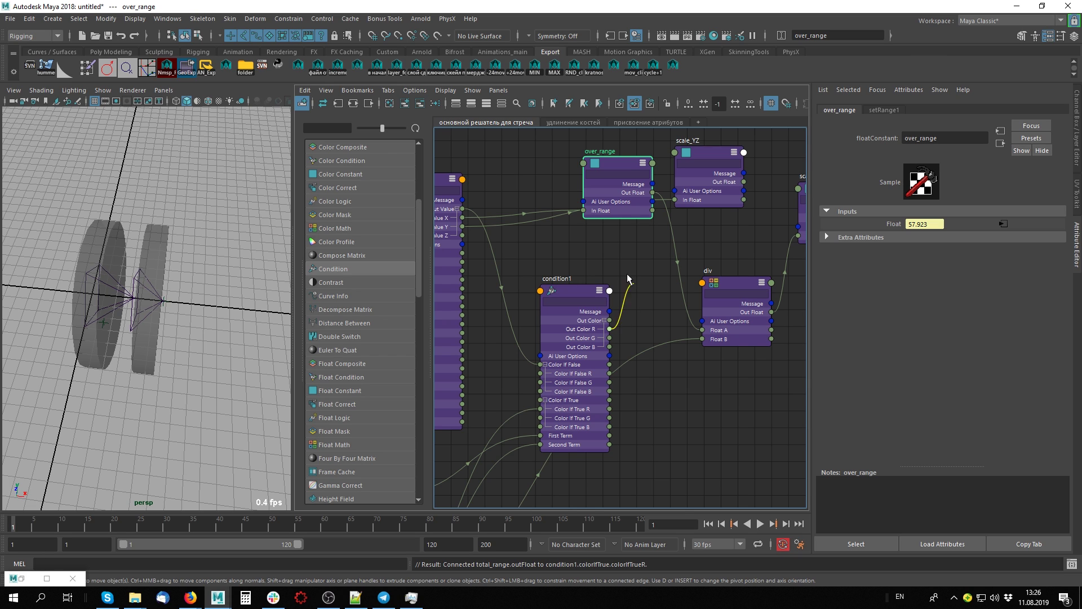
left_click_drag(627, 274, 584, 210)
middle_click_drag(632, 277, 630, 286, "alt")
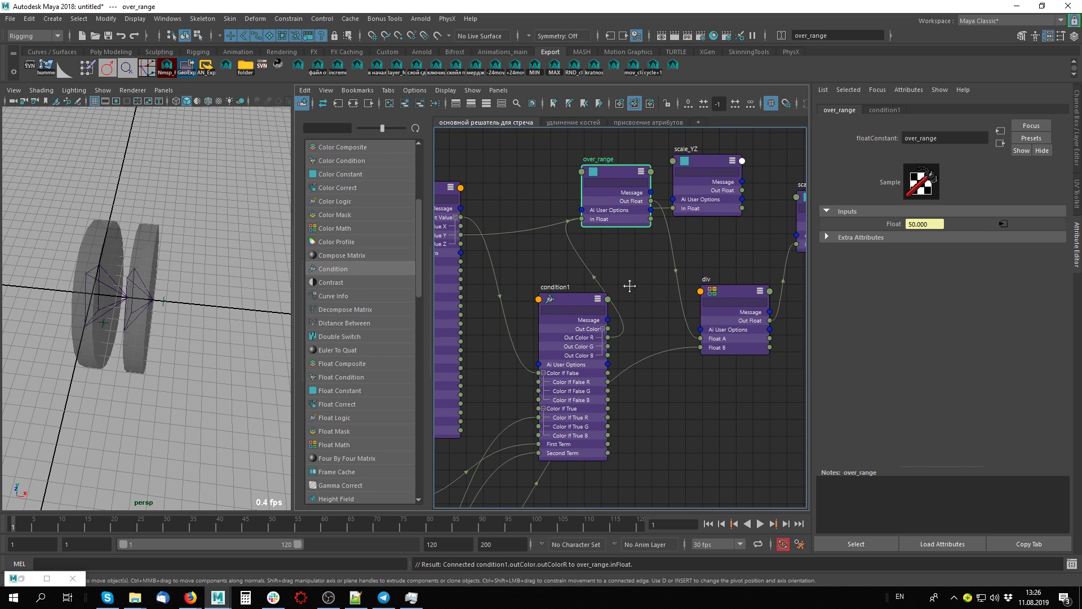
- Move scale_YZ below div and connect condition1's Out Color G to its In Float
left_click_drag(569, 308, 550, 303)
mouse_move(658, 285)
middle_mouse_down("alt")
mouse_move(598, 313)
mouse_move(589, 296)
middle_mouse_up("alt")
middle_click_drag(589, 342, 525, 334, "alt")
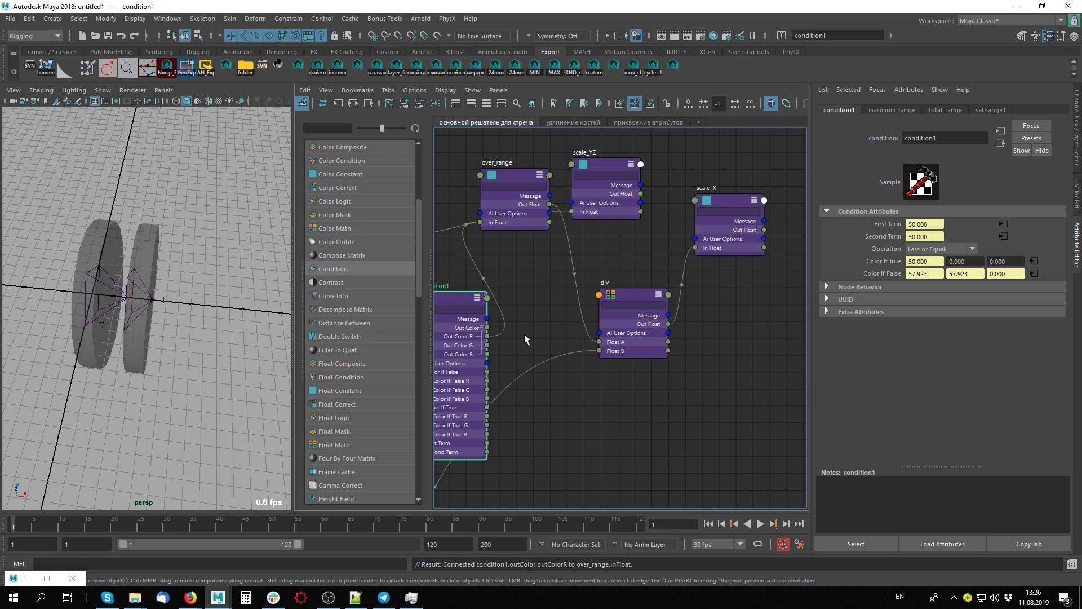
left_click_drag(607, 163, 649, 414)
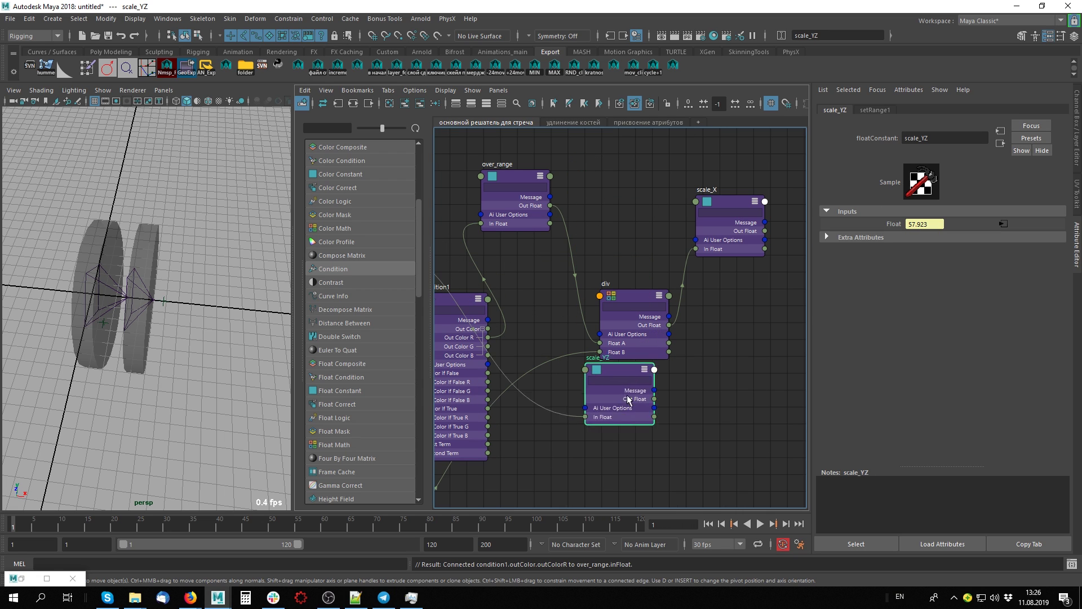
middle_click_drag(695, 407, 740, 337, "alt")
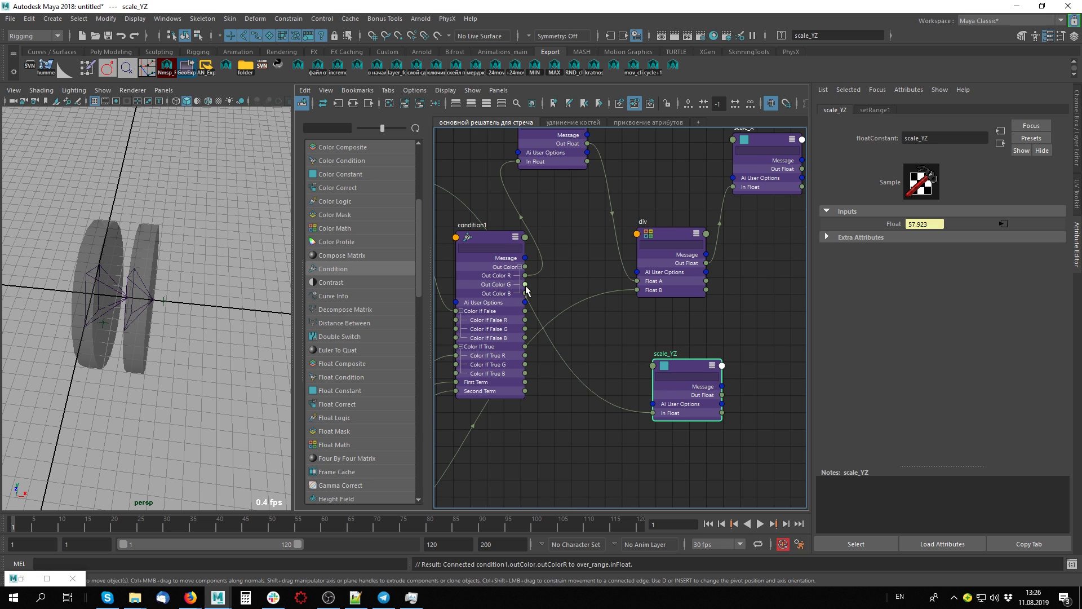
left_click_drag(526, 288, 661, 414)
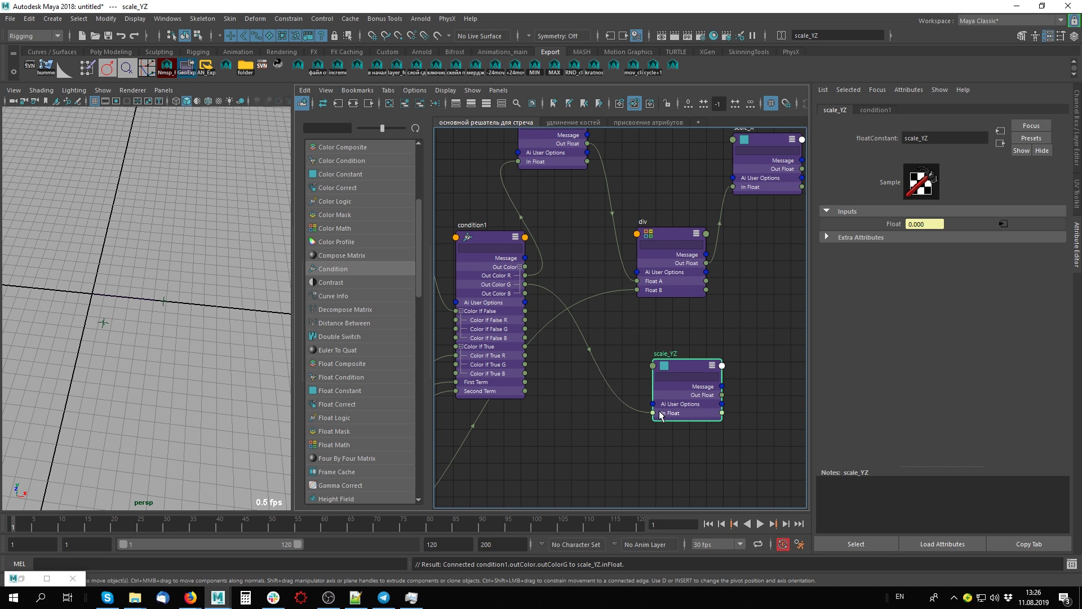
scroll(226, 330, "up", 4)
- Drag locator1 along the chain to test the stretch
scroll(203, 327, "up", 4)
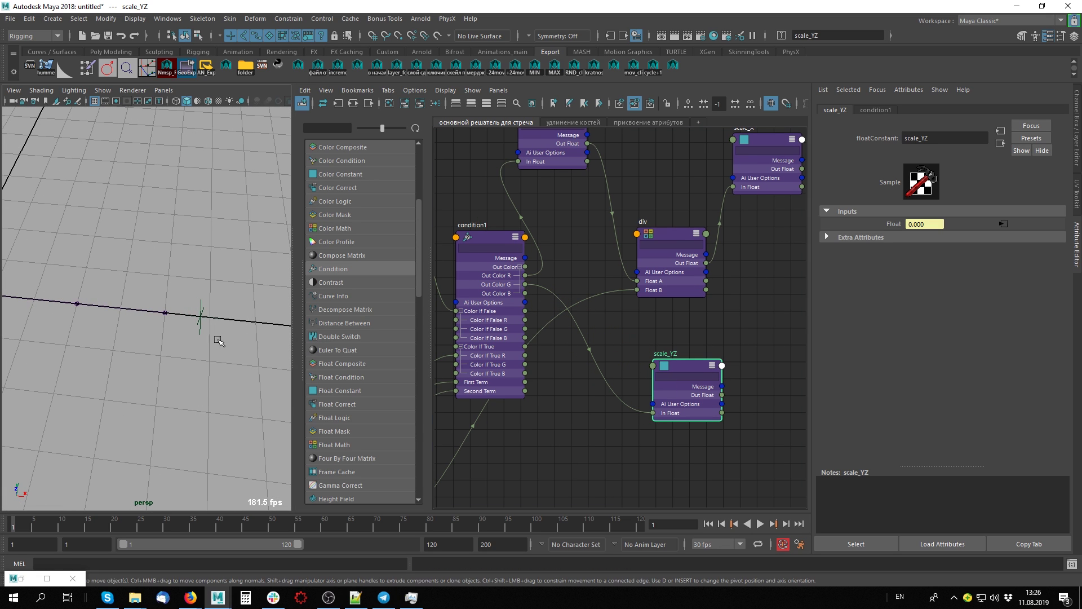
left_click(203, 329)
left_click_drag(202, 329, 284, 336)
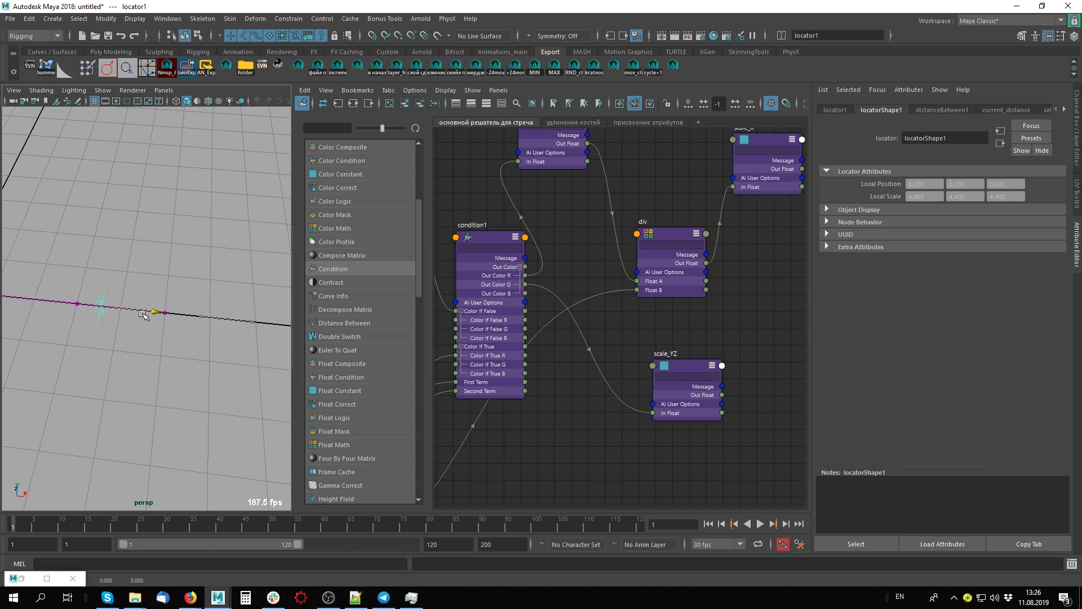
- Set condition1's Color If True G to 1.000
middle_click_drag(466, 239, 536, 239, "alt")
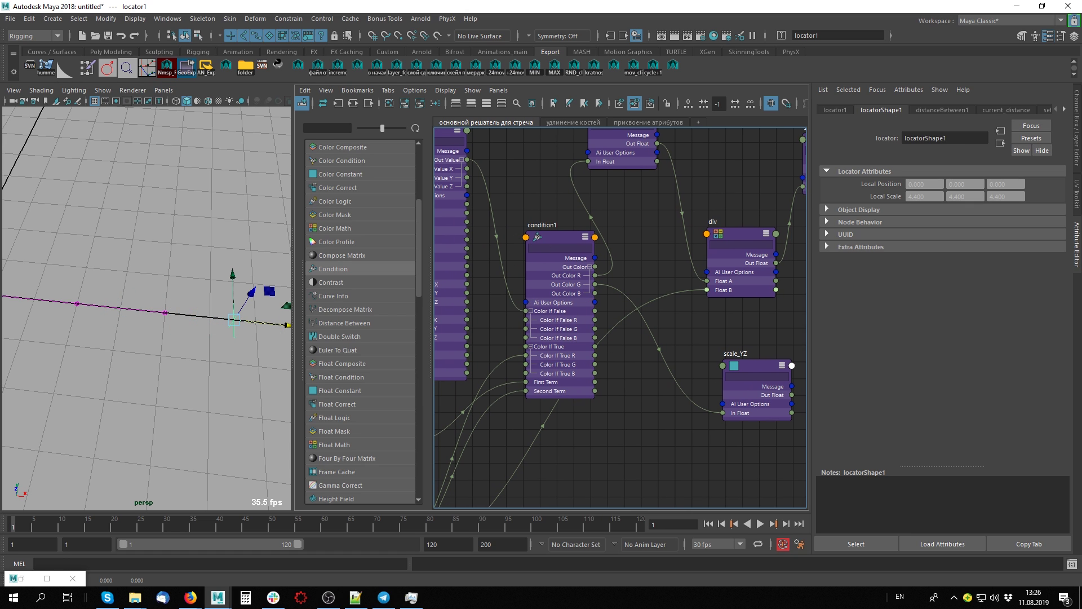
left_click(551, 248)
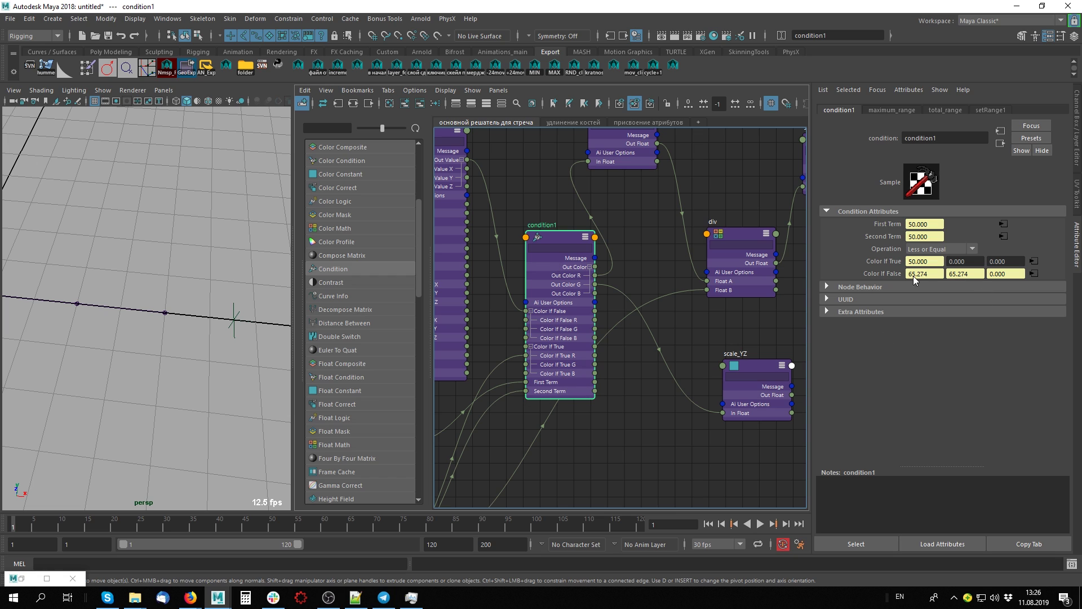
left_click(974, 261)
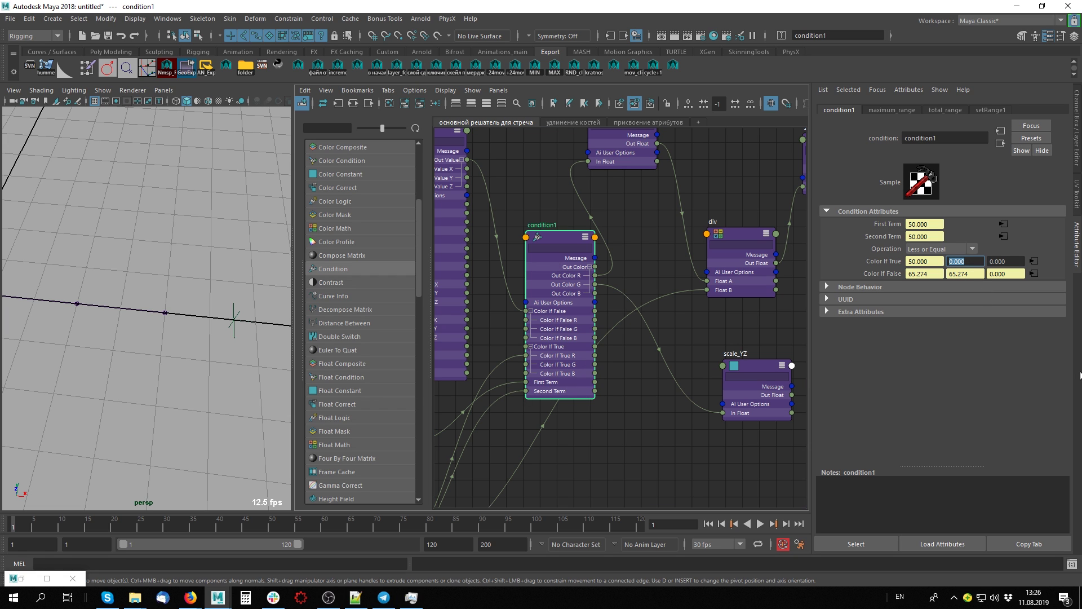
type("1")
key("Return")
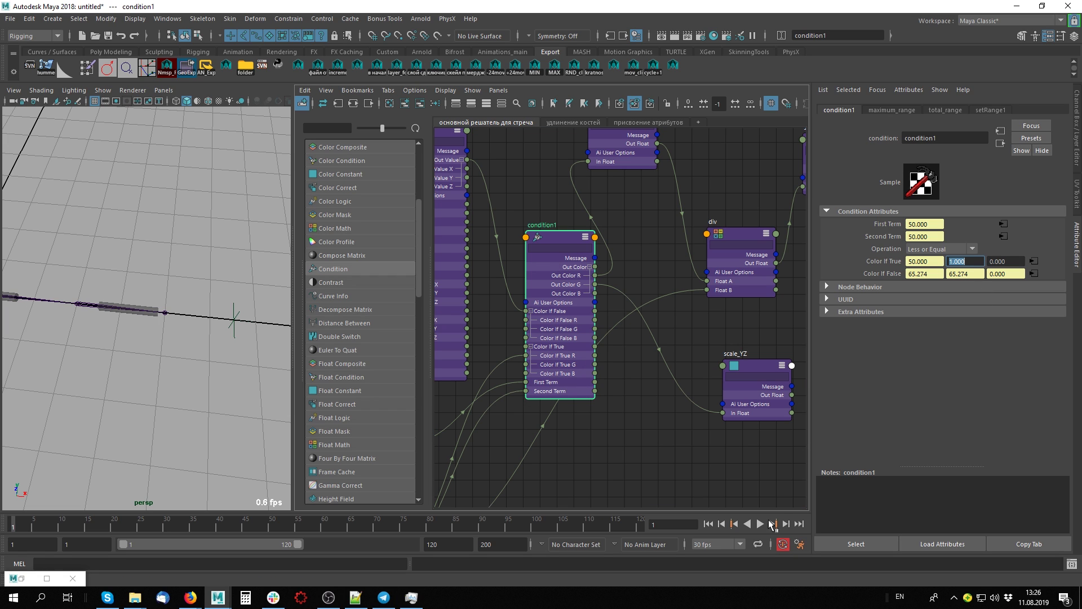
- Rearrange the total_range and maximum_range nodes in the node graph
scroll(551, 430, "down", 2)
scroll(616, 423, "down", 2)
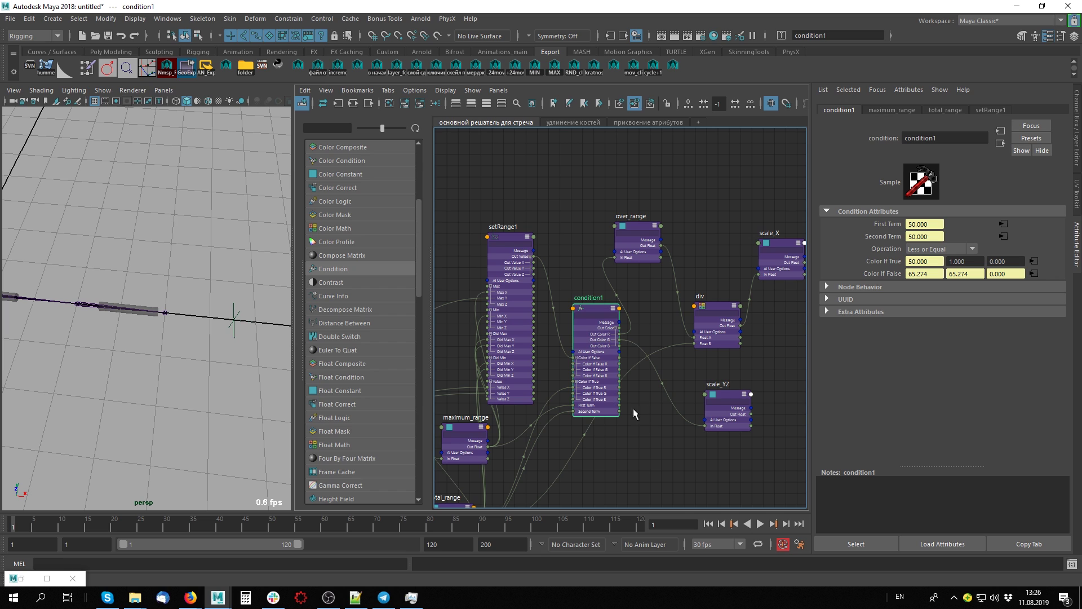
middle_click_drag(448, 507, 555, 420, "alt")
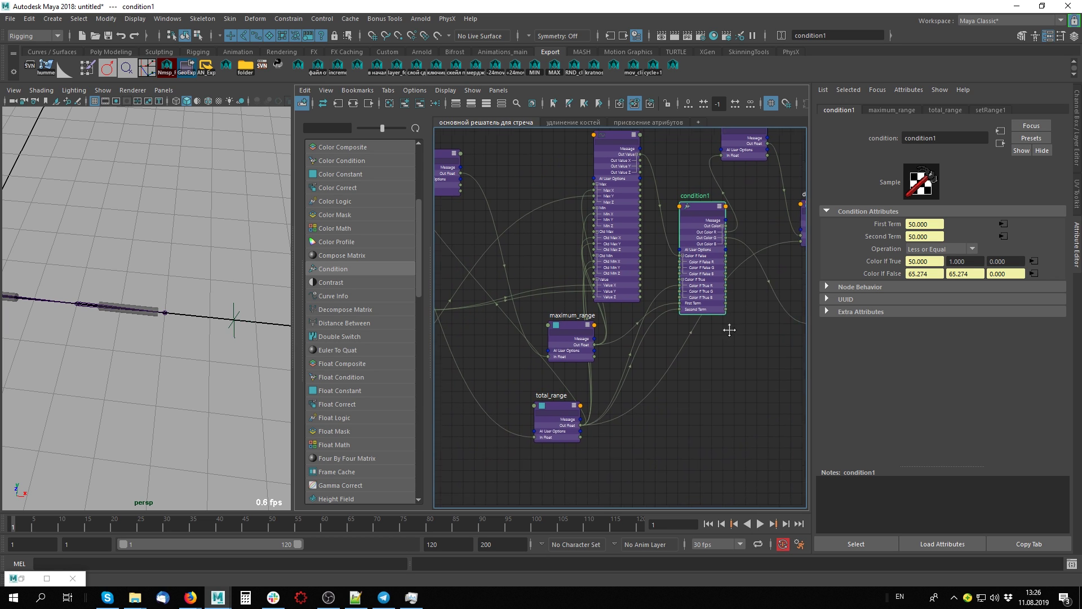
left_click(555, 420)
left_click_drag(561, 346, 566, 359)
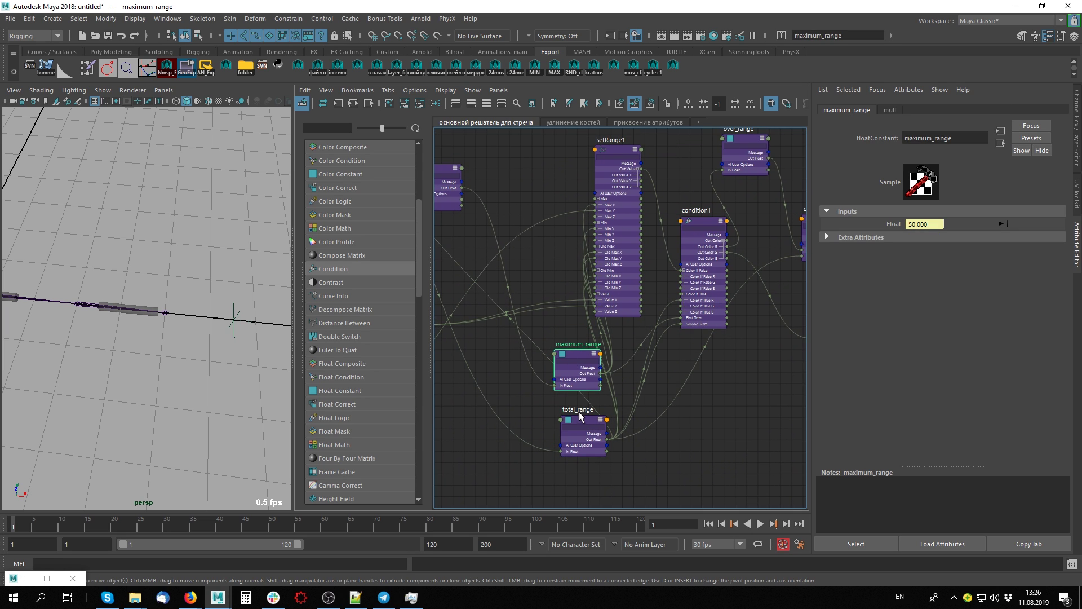
left_click_drag(555, 418, 569, 411)
- Frame condition1 and recheck its Color If True values against total_range
left_click(628, 232)
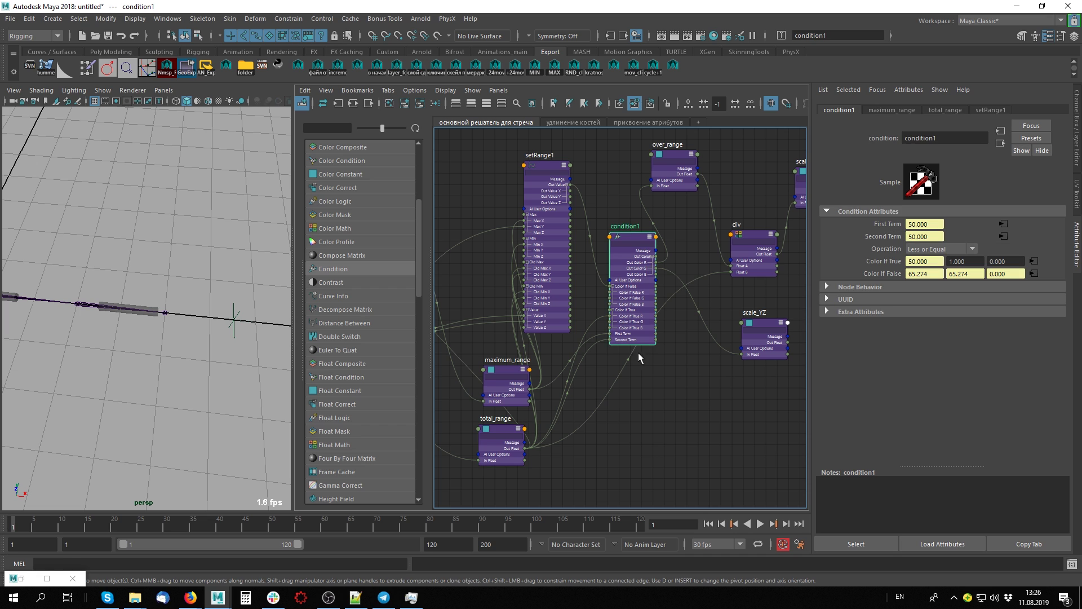
key("f")
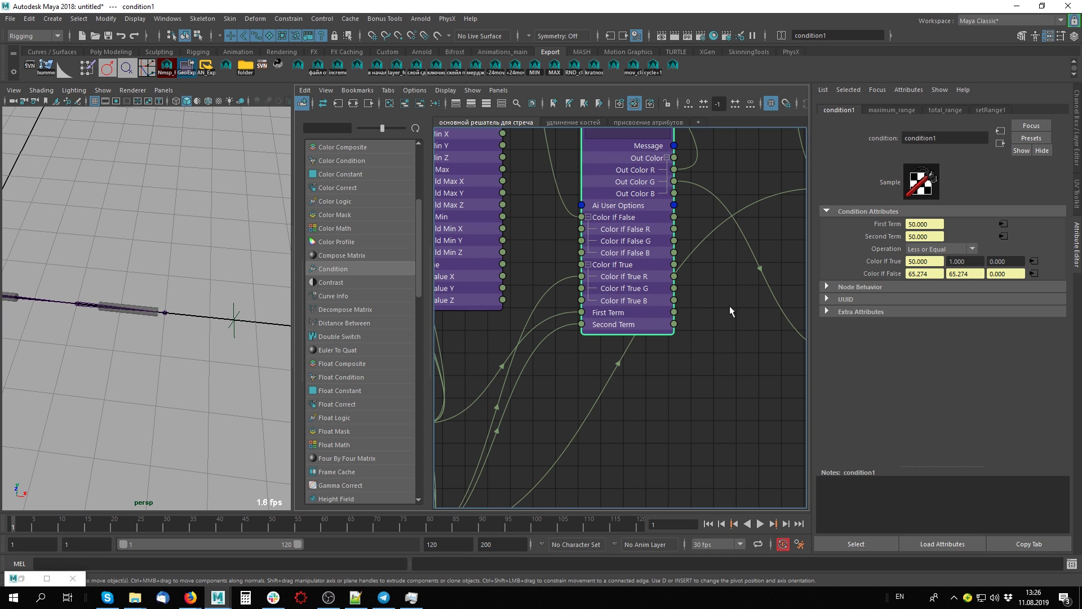
middle_click_drag(587, 319, 653, 300, "alt")
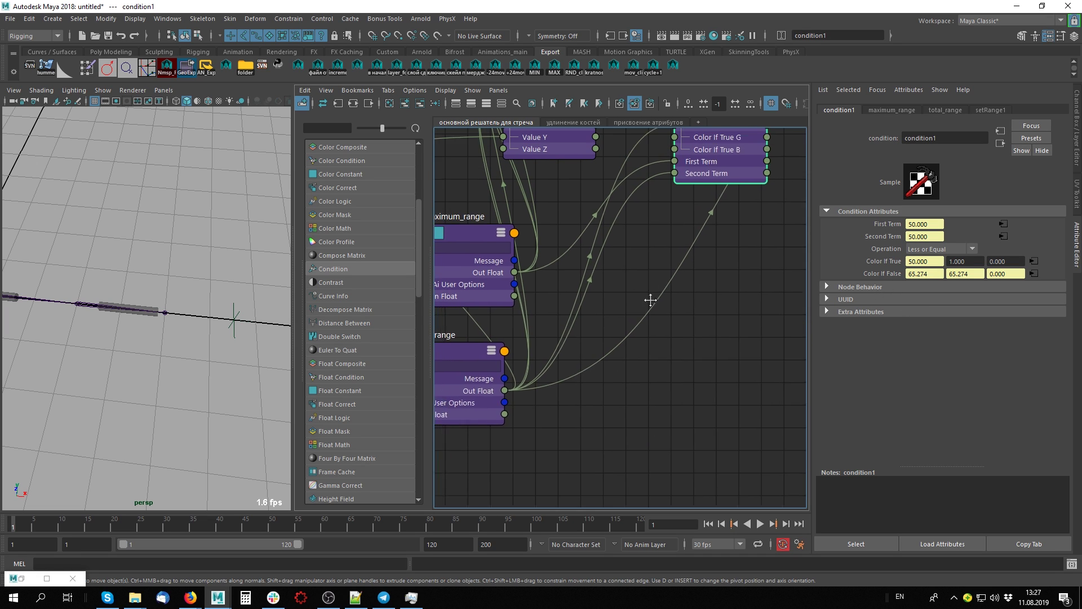
left_click_drag(484, 426, 530, 407)
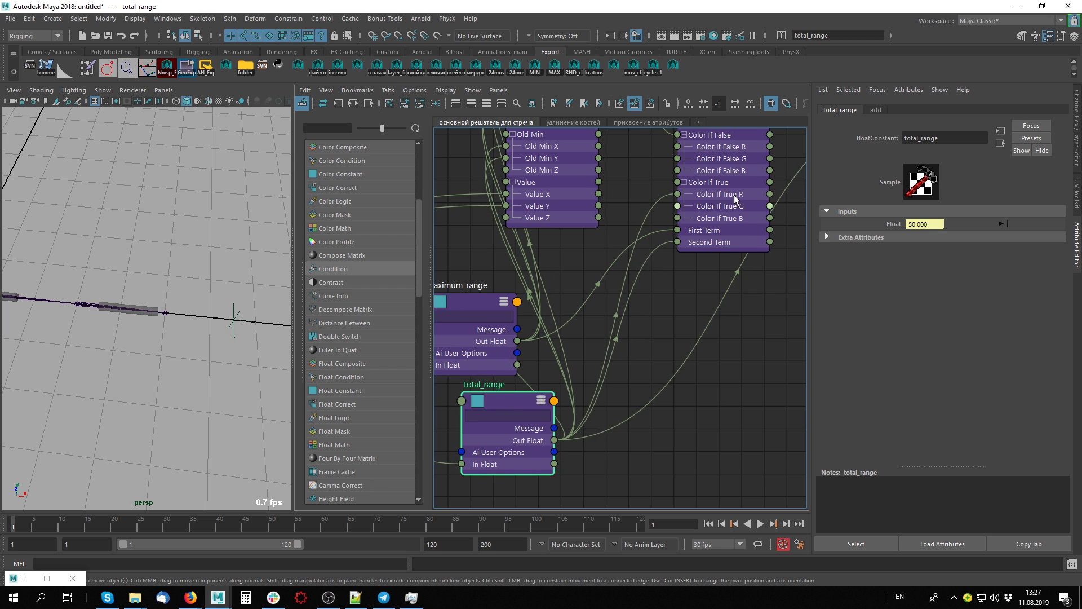
middle_click_drag(716, 304, 681, 337, "alt")
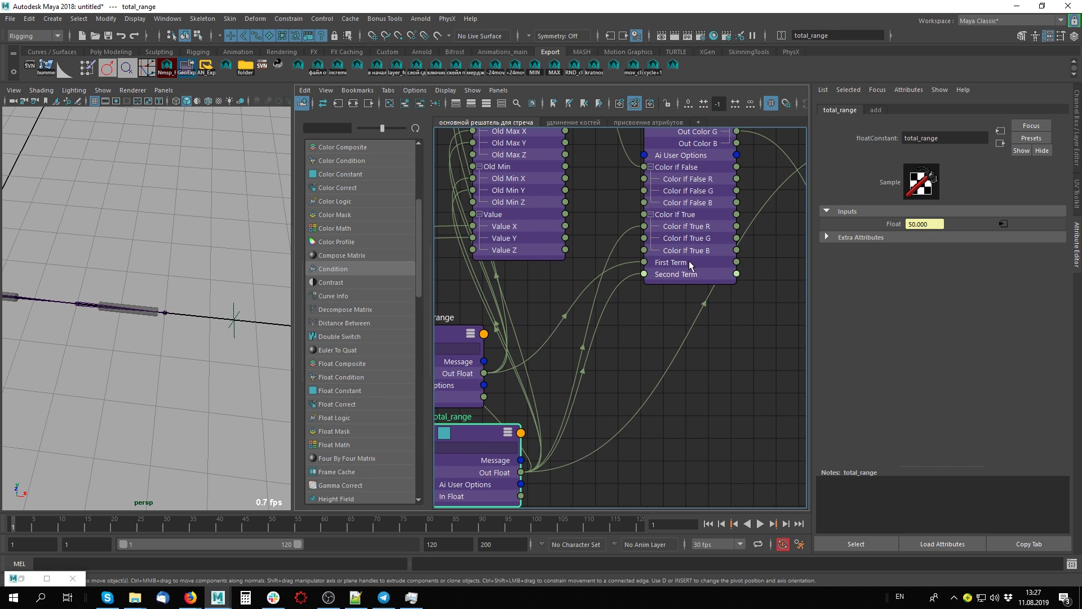
left_click(689, 261)
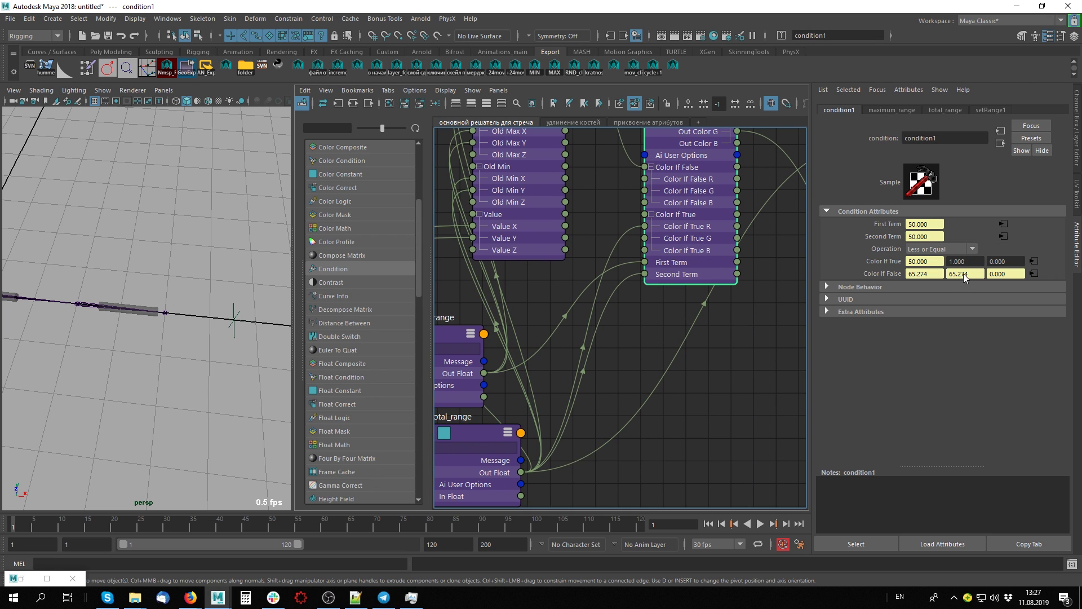
left_click(967, 261)
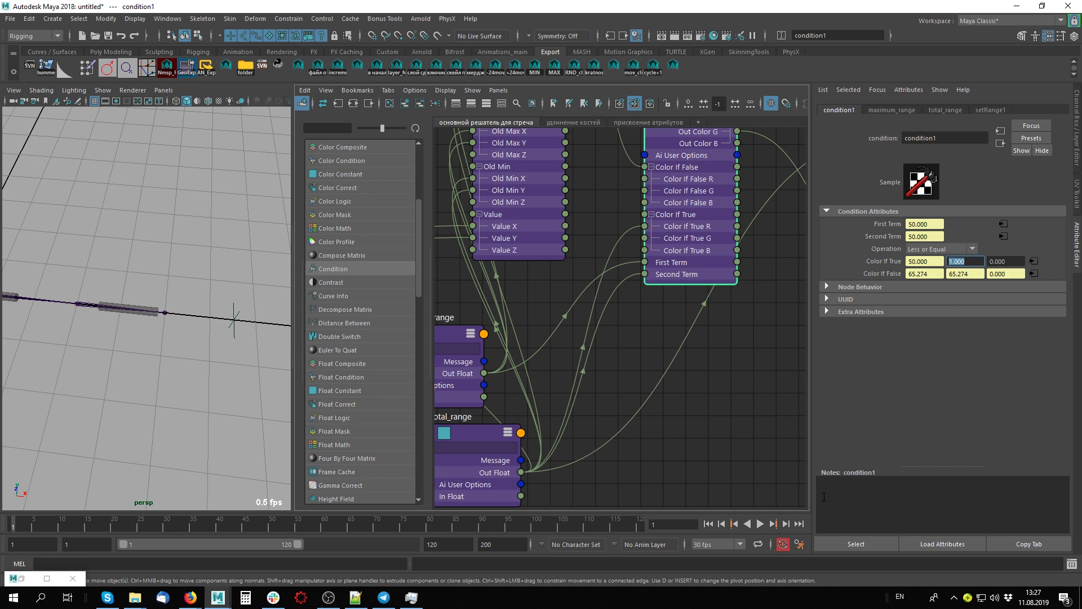
scroll(646, 393, "down", 3)
- Move locator1 along X to Translate X 49.969, stretching the chain
left_click(200, 327)
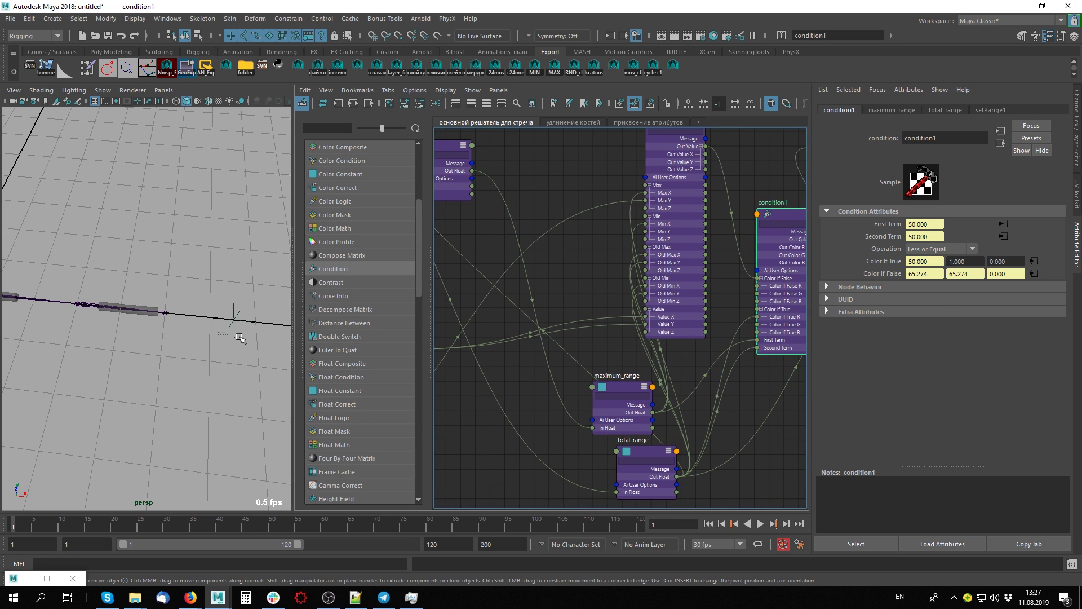
left_click_drag(148, 349, 254, 332, "alt")
mouse_move(145, 314)
left_mouse_down()
mouse_move(246, 330)
mouse_move(213, 324)
mouse_move(192, 341)
left_mouse_up()
key("ctrl+a")
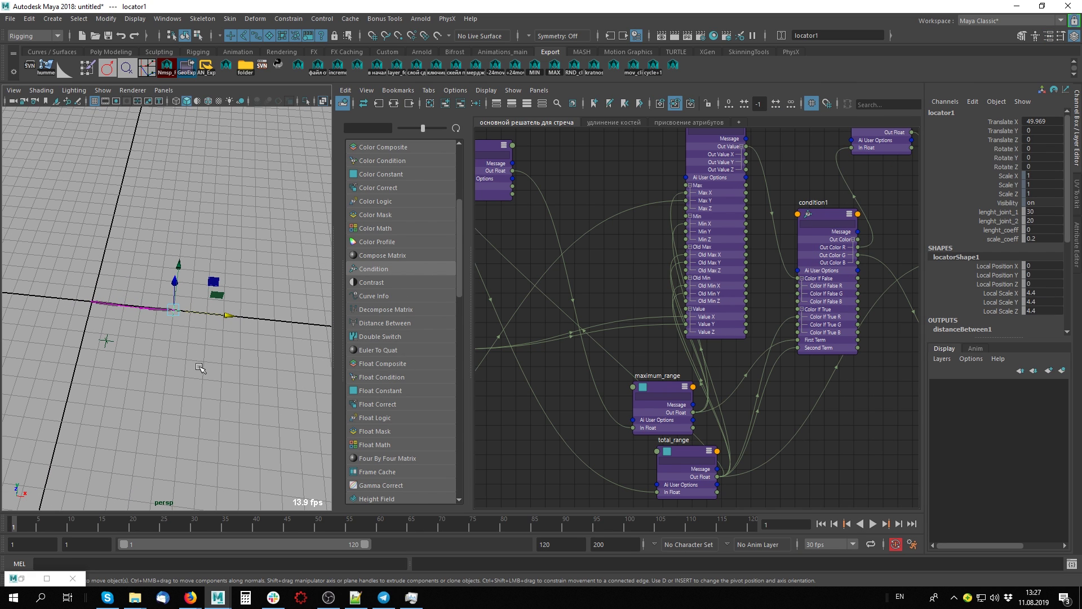
- Save the scene as strach_IK_my.mb in the strech_IK folder
left_click(10, 19)
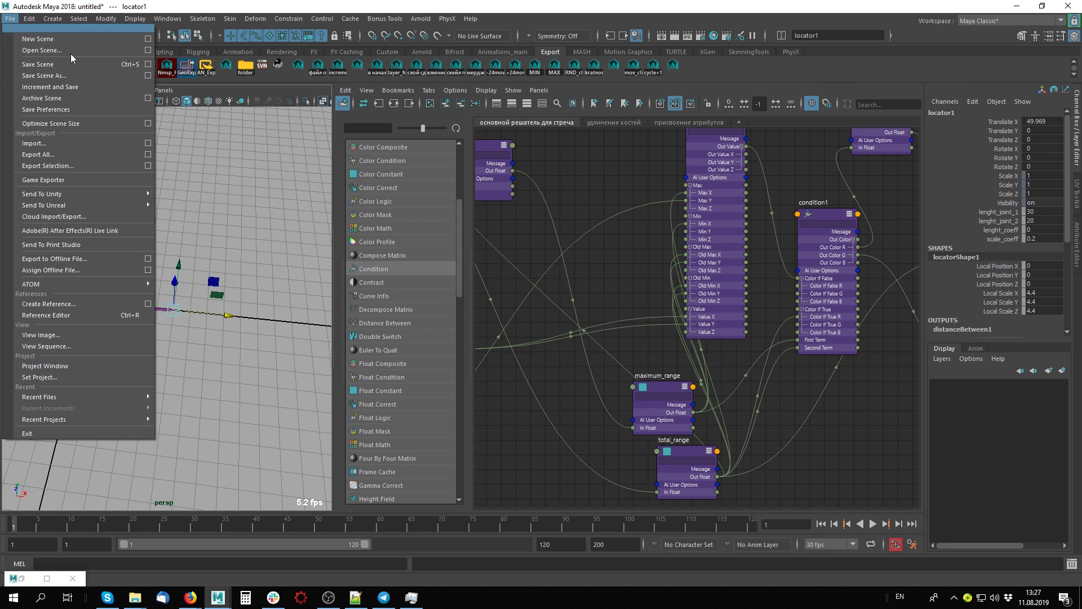
left_click(44, 76)
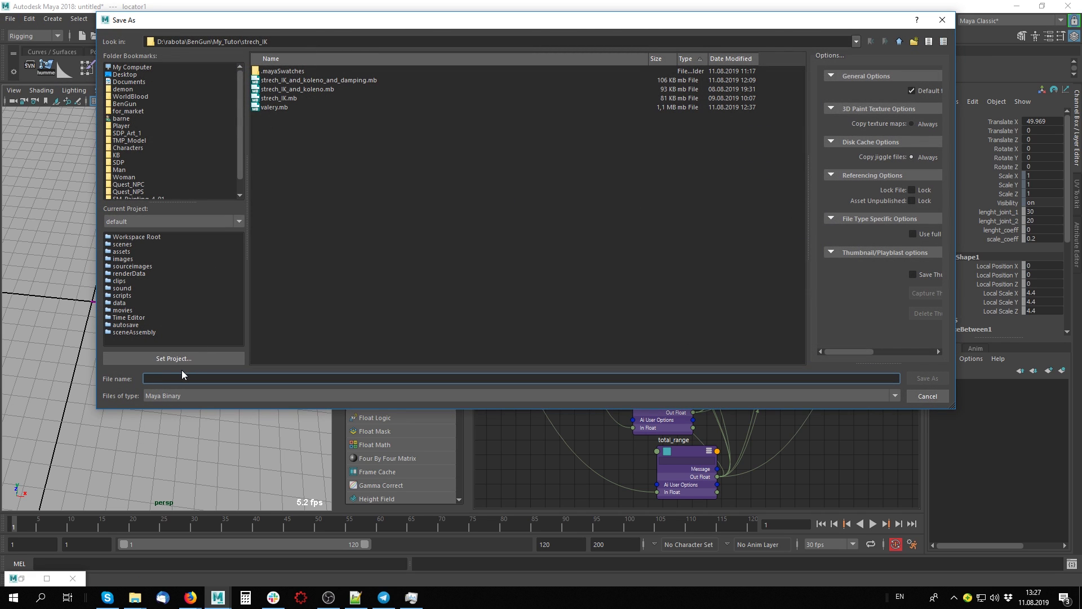
type("s")
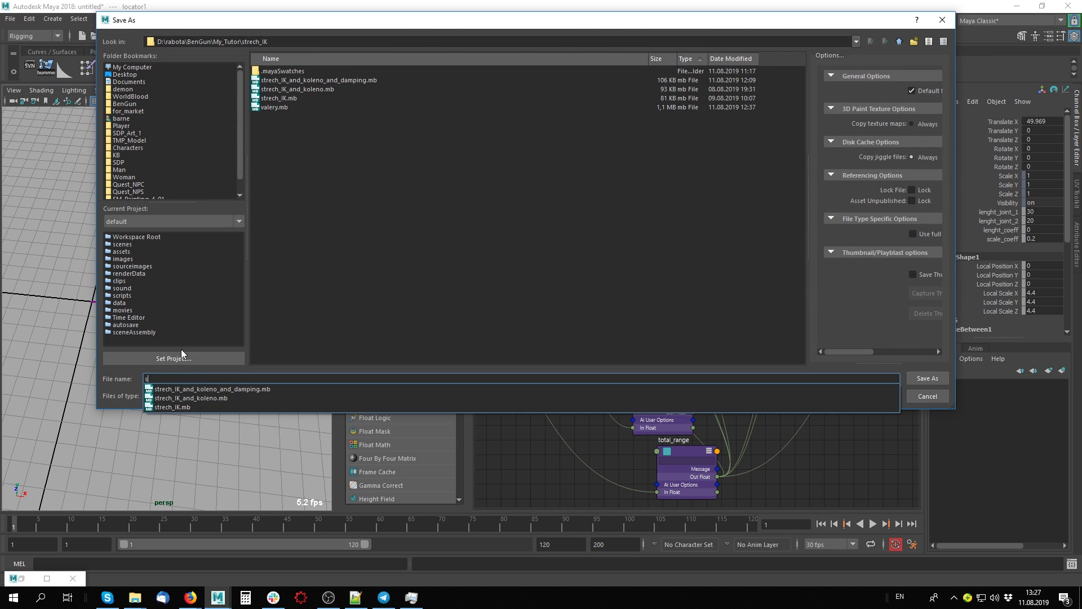
type("trach_IK_my")
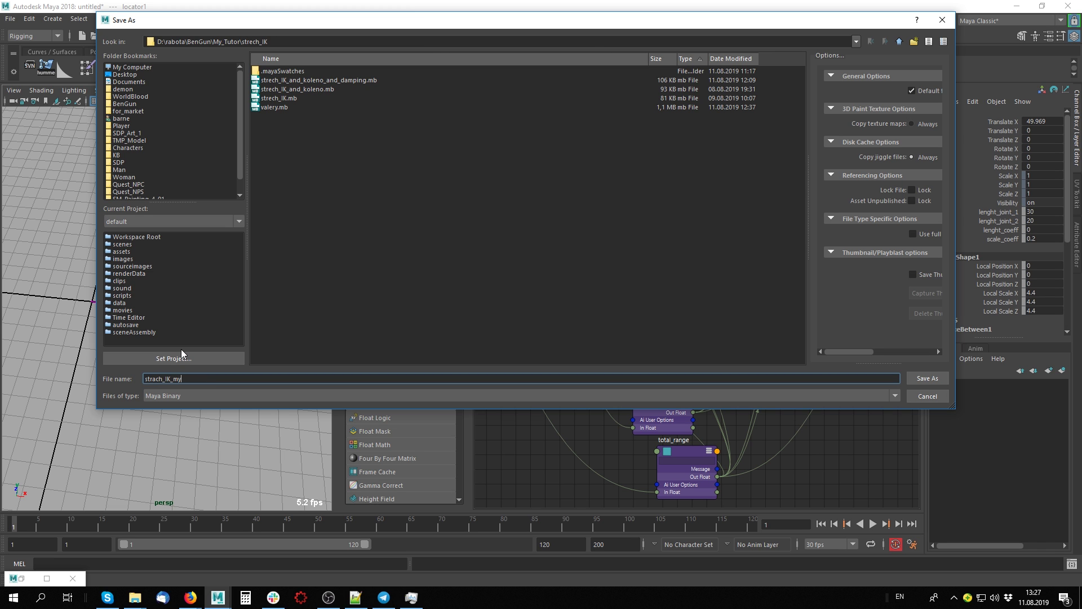
key("Return")
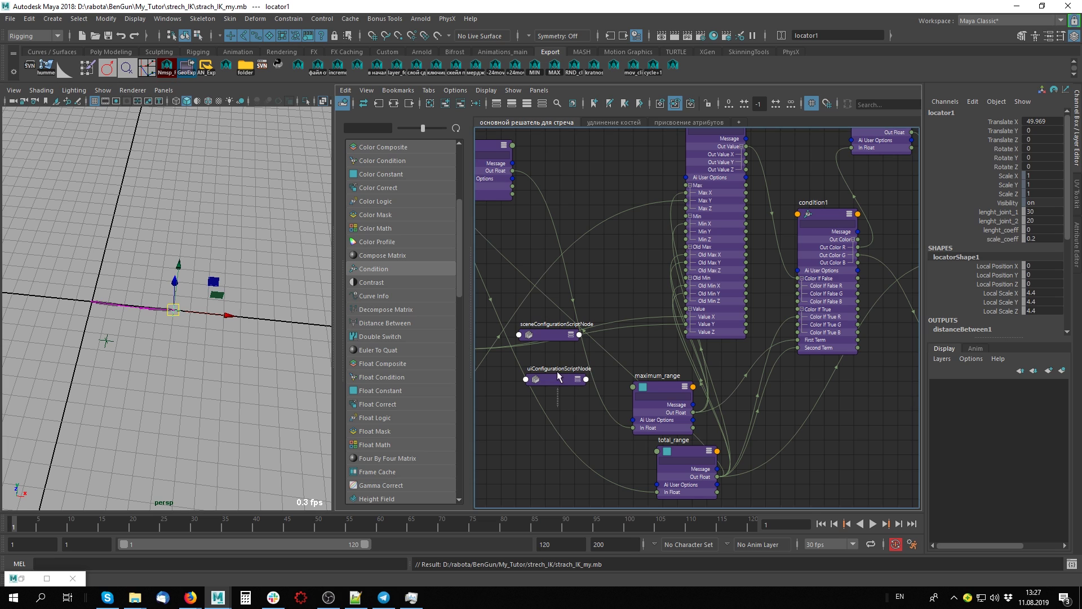
- Delete sceneConfigurationScriptNode and uiConfigurationScriptNode from the stretch network graph
left_click_drag(552, 341, 549, 419)
left_click_drag(561, 375, 563, 374)
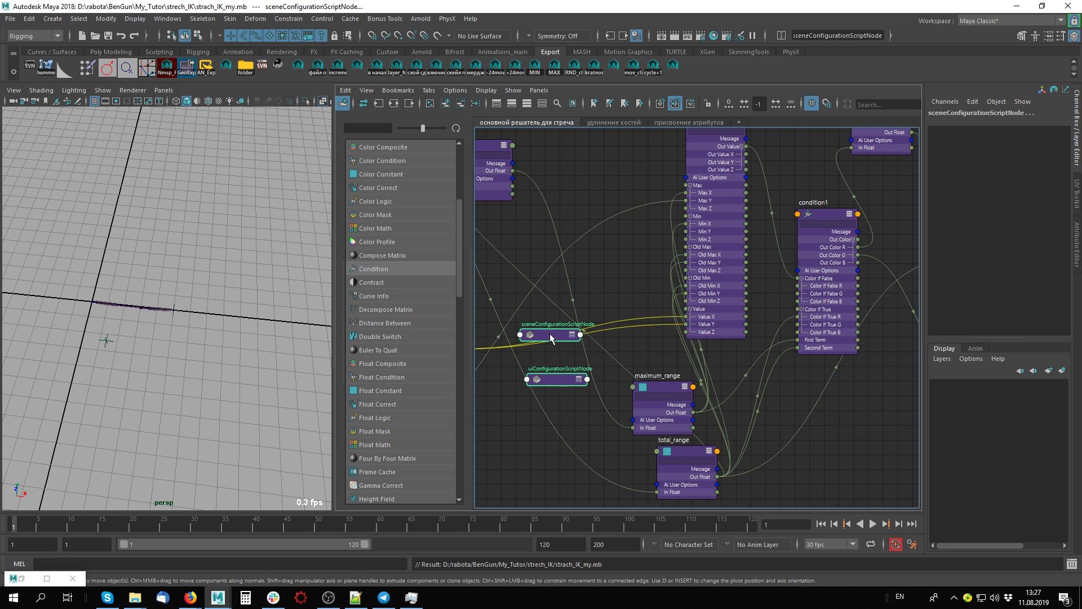
left_click_drag(551, 336, 528, 424)
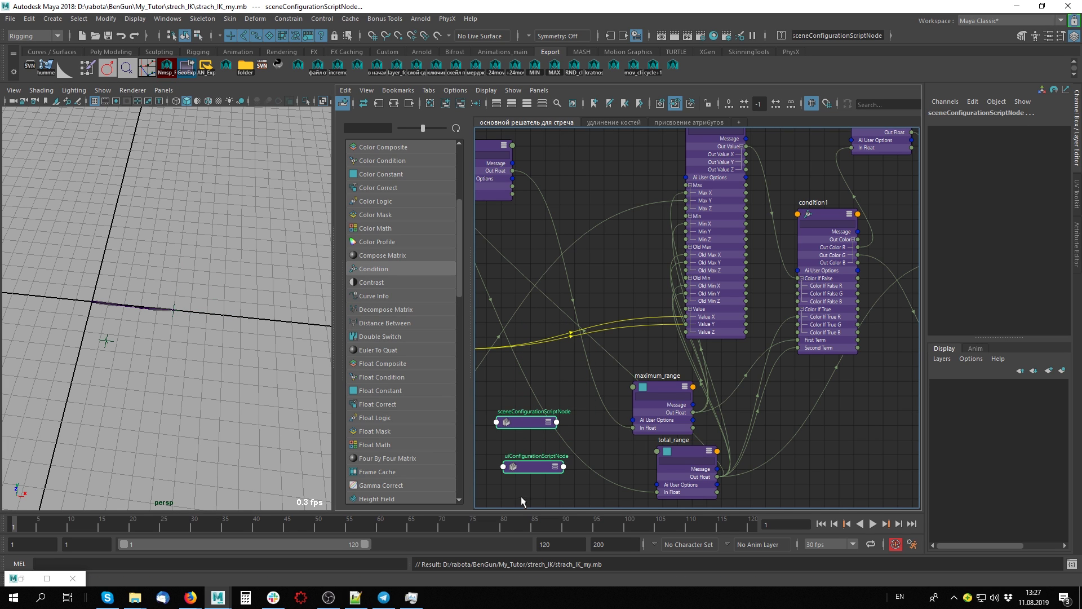
key("Delete")
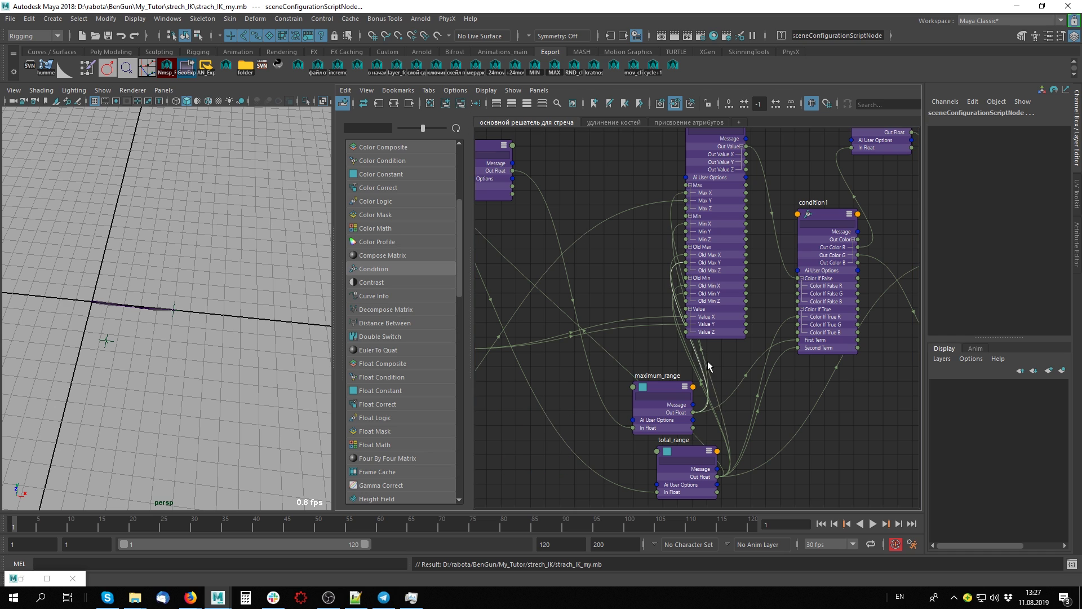
scroll(709, 366, "down", 5)
middle_click_drag(814, 391, 776, 403)
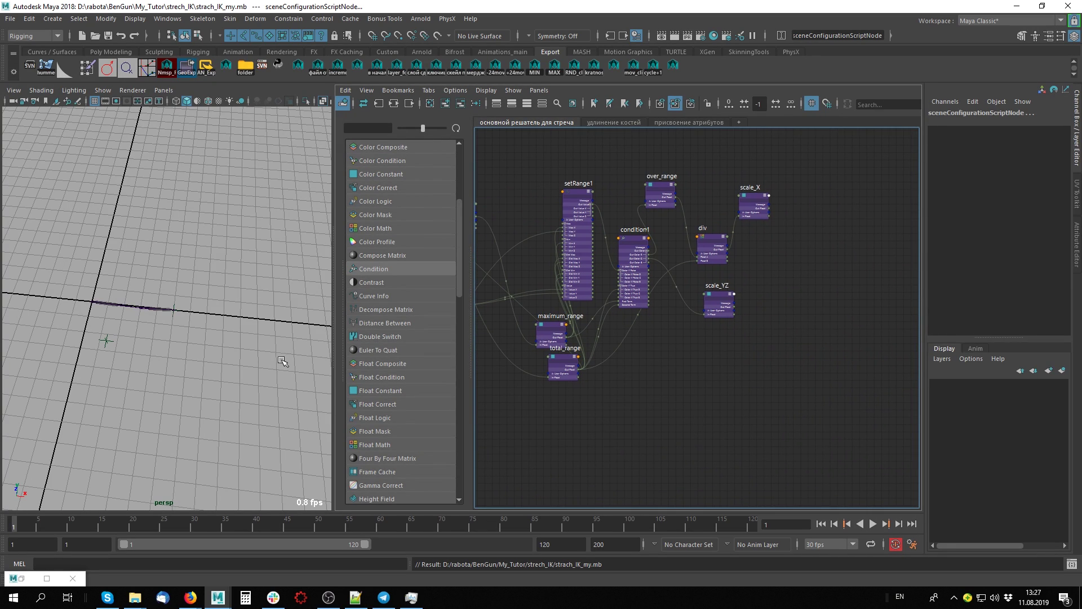
mouse_move(282, 360)
left_mouse_down("alt")
mouse_move(150, 341)
mouse_move(204, 317)
left_mouse_up("alt")
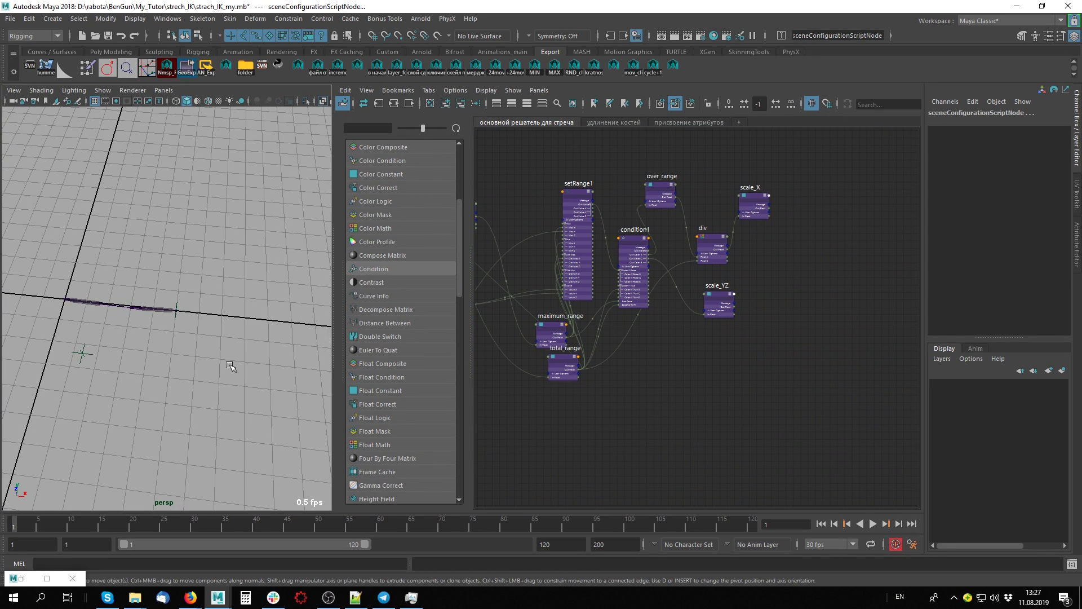
- Pull locator1 along X and inspect the chain from joint1
left_click(184, 314)
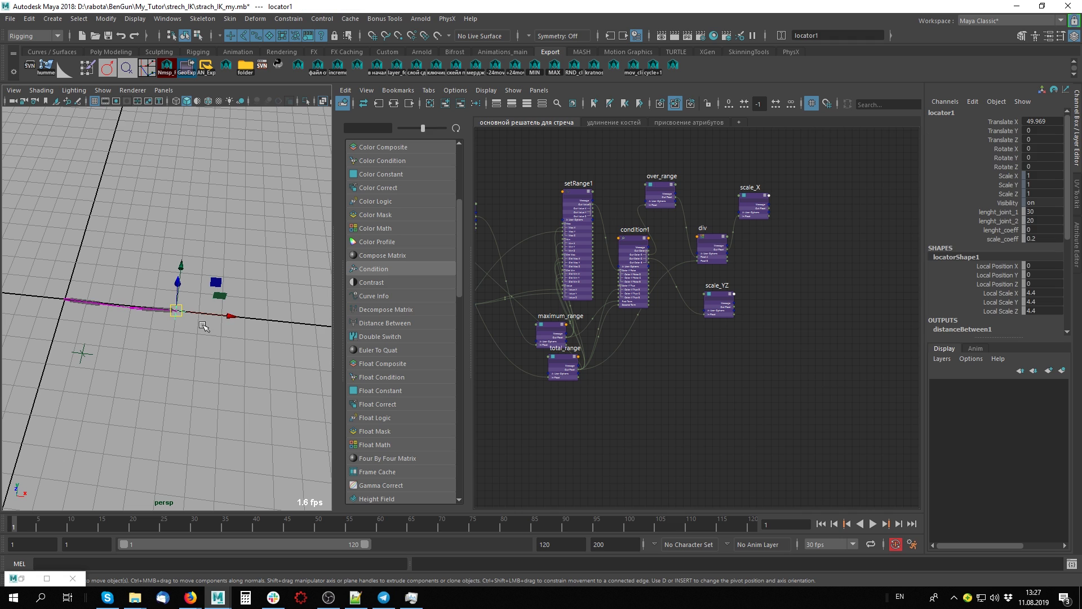
mouse_move(186, 313)
left_mouse_down()
mouse_move(252, 317)
mouse_move(192, 319)
mouse_move(225, 317)
mouse_move(210, 328)
left_mouse_up()
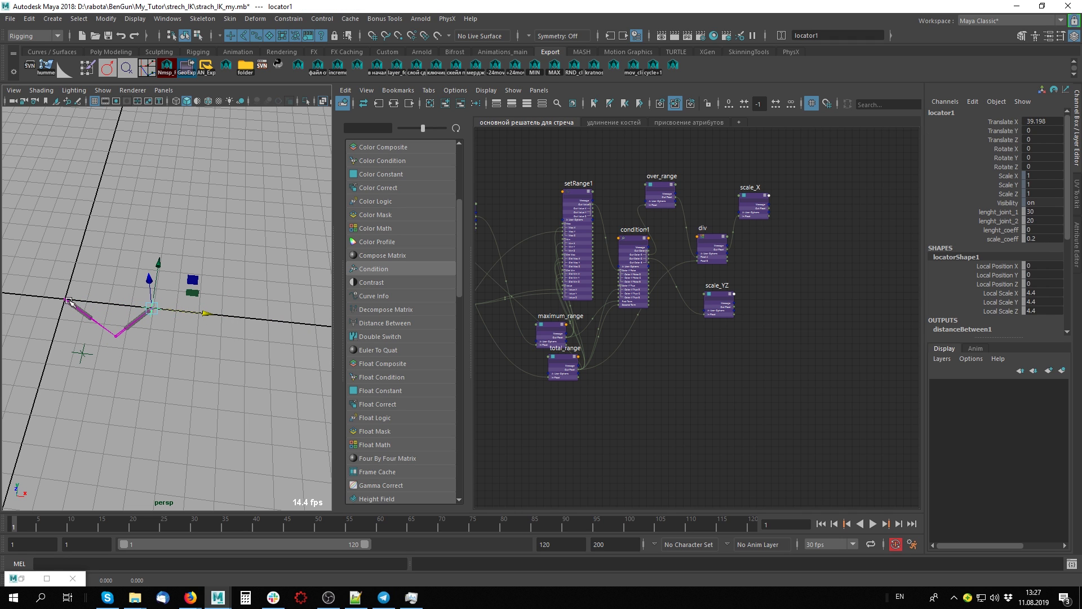
left_click(65, 302)
mouse_move(65, 301)
left_mouse_down("alt")
mouse_move(157, 357)
mouse_move(153, 338)
left_mouse_up("alt")
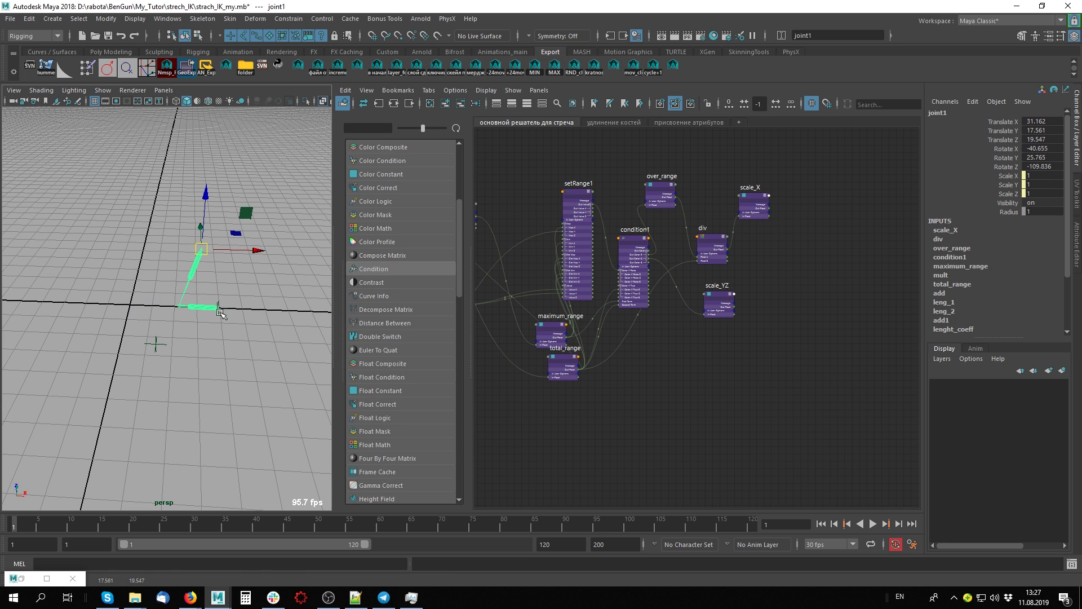
left_click(204, 320)
- Test an off-axis move of locator1, then undo it and the recent selections
left_click(198, 253)
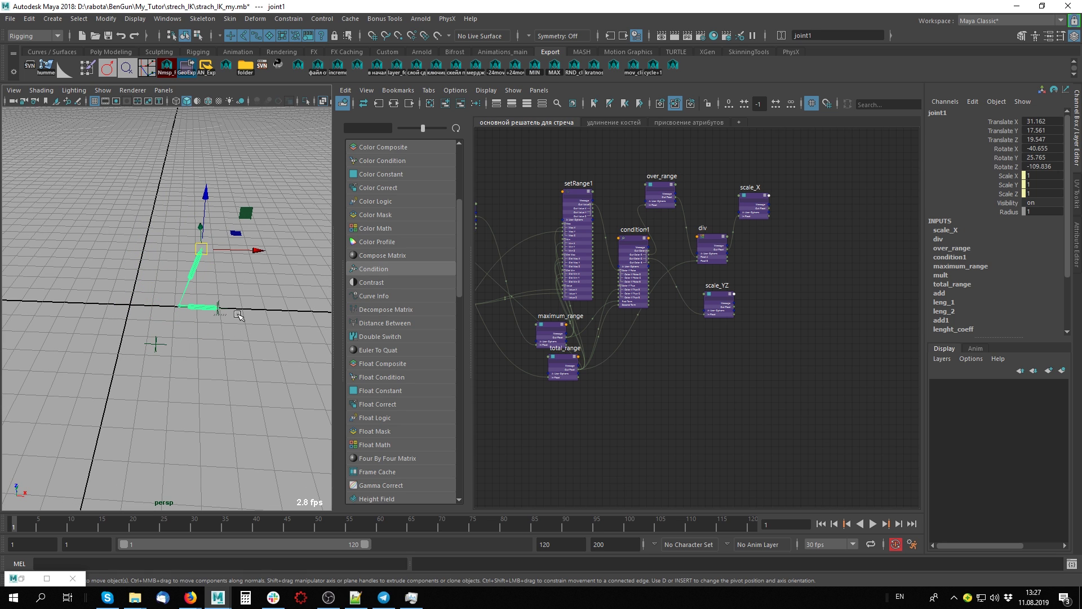
left_click(236, 314)
left_click_drag(220, 312, 204, 322)
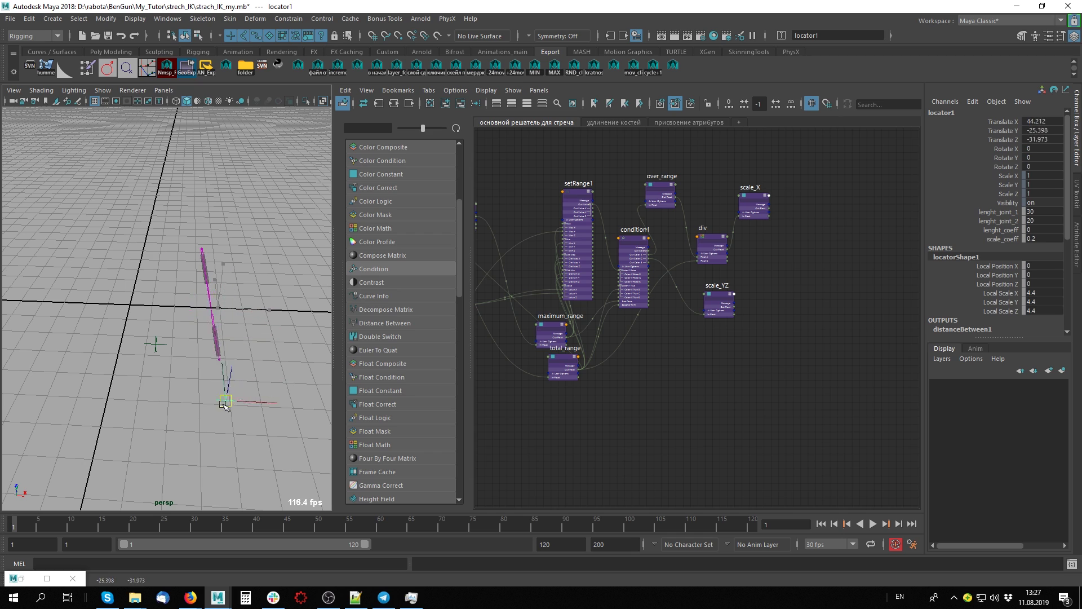
key("ctrl+z")
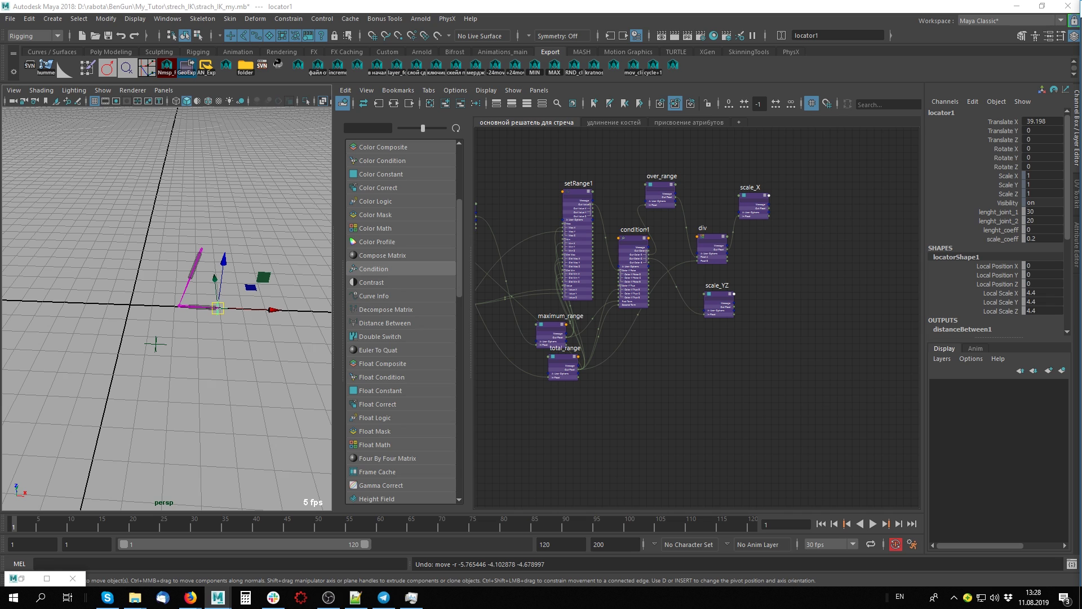
left_click(204, 252)
left_click(219, 312)
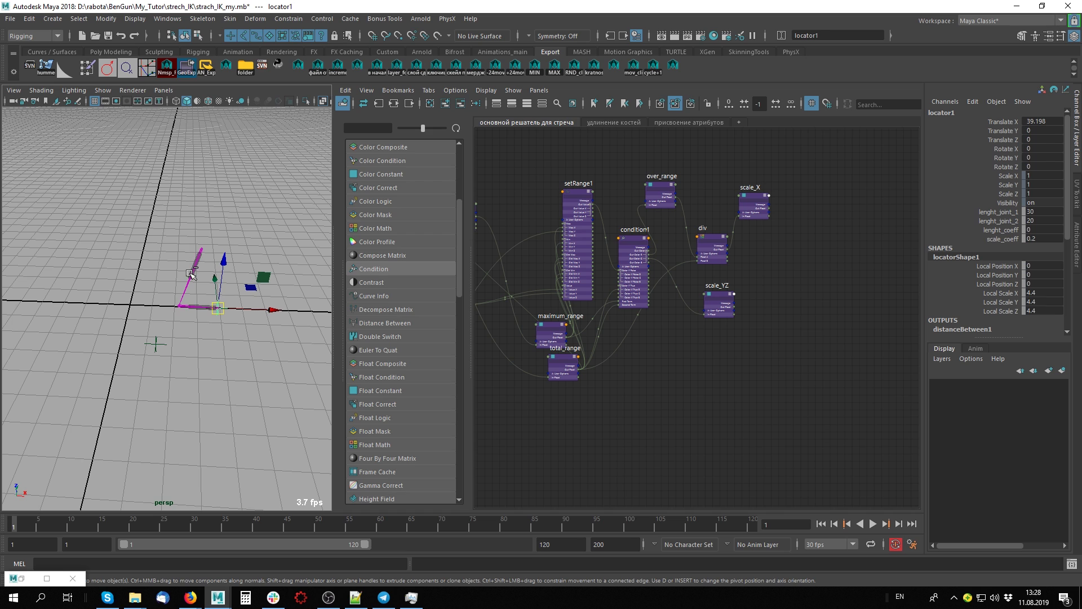
key("ctrl+z")
key("ctrl+z")
key("ctrl+z")
key("ctrl+z")
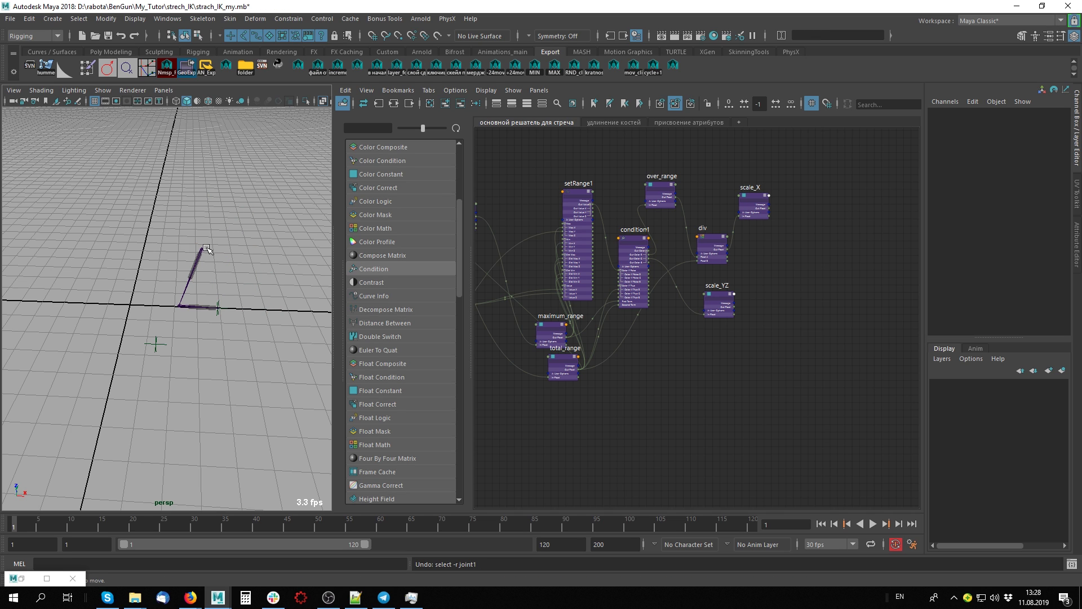
key("ctrl+z")
key("ctrl+z")
key("ctrl+z")
key("ctrl+z")
key("ctrl+z")
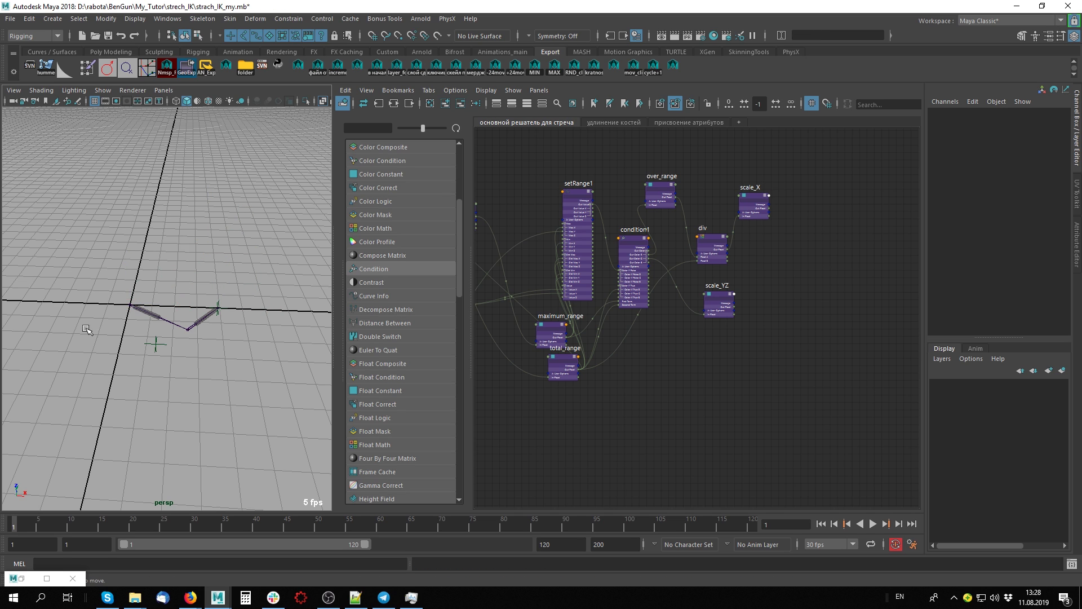
- Orbit closer to the bent leg chain and select joint1
middle_click_drag(87, 328, 132, 322, "alt")
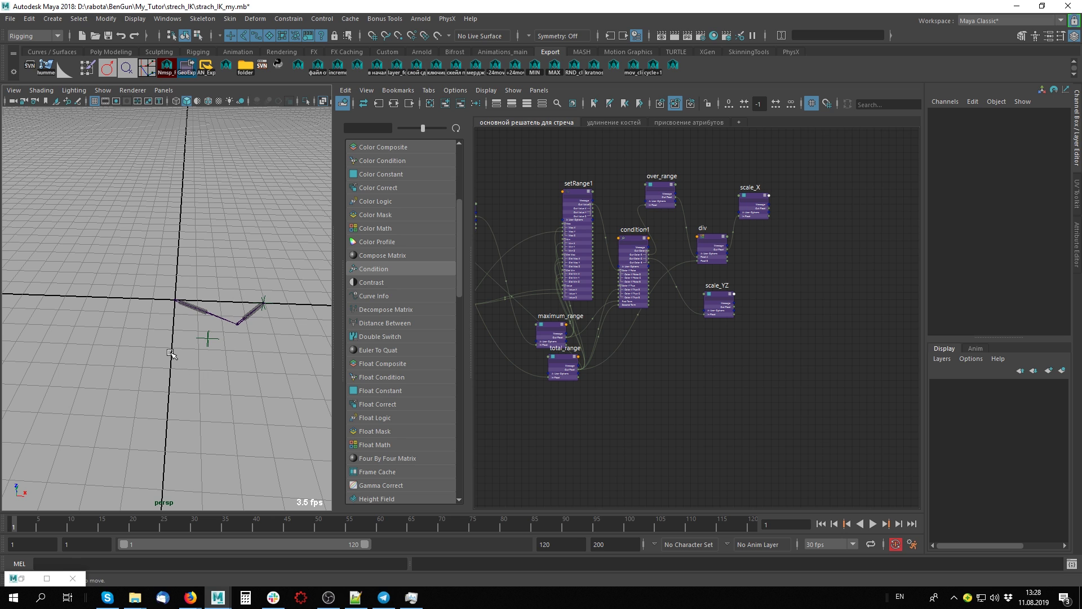
mouse_move(226, 337)
left_mouse_down("alt")
mouse_move(123, 273)
mouse_move(166, 240)
left_mouse_up("alt")
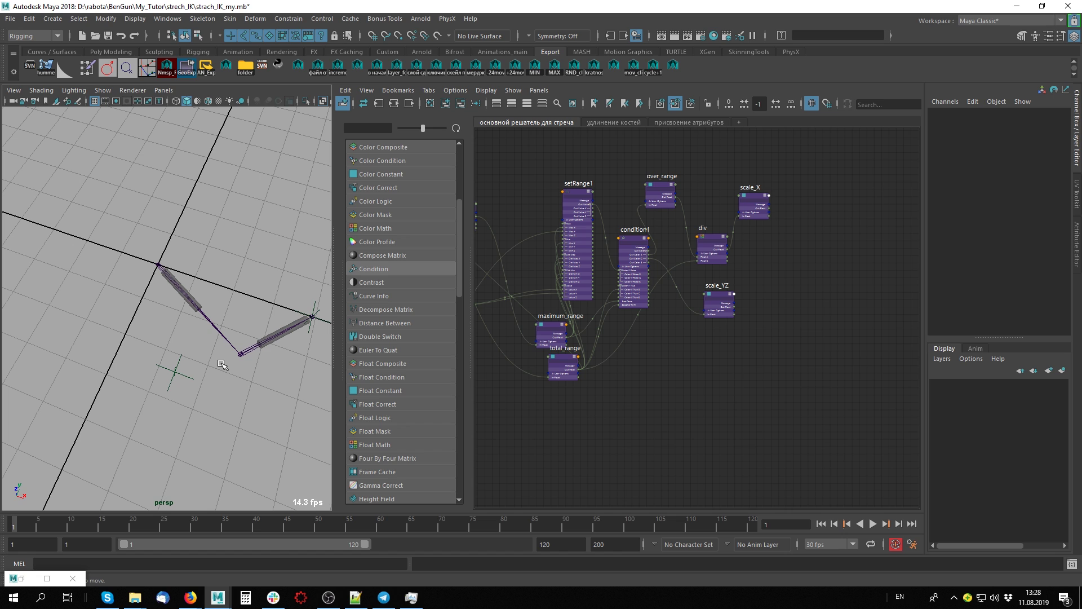
mouse_move(222, 365)
left_mouse_down("alt")
mouse_move(271, 232)
mouse_move(222, 236)
left_mouse_up("alt")
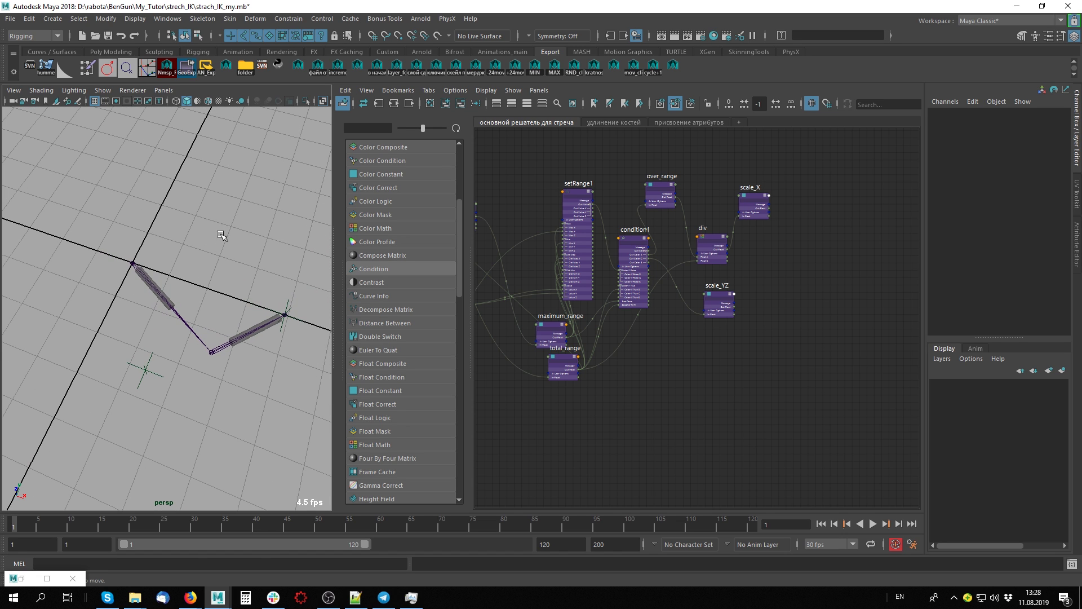
left_click(129, 261)
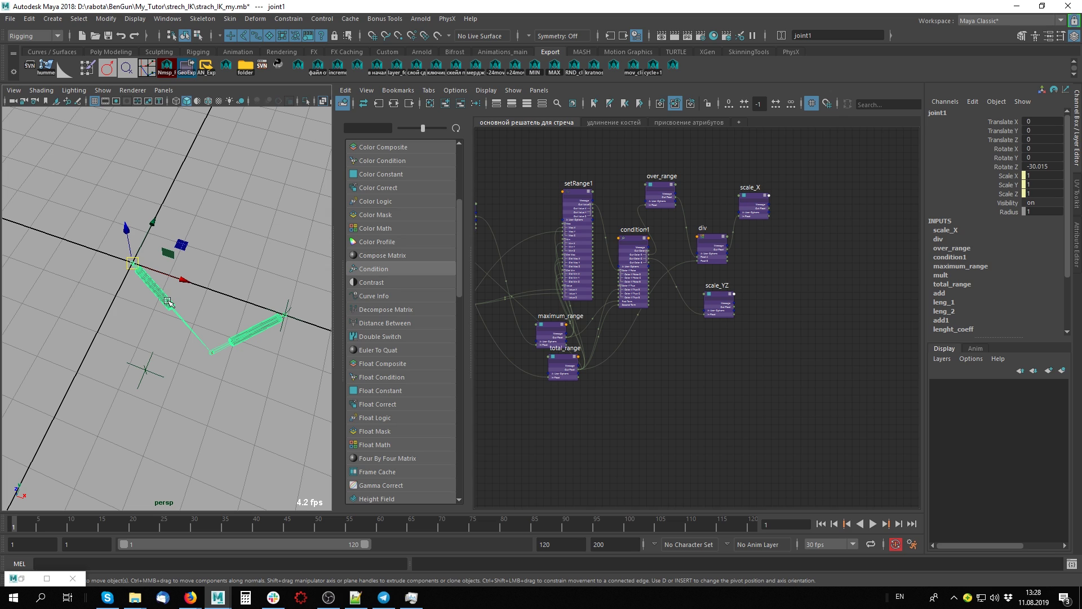
- Give joint4 a display radius of about 9.6 and Rotate Z of 0
left_click(168, 301)
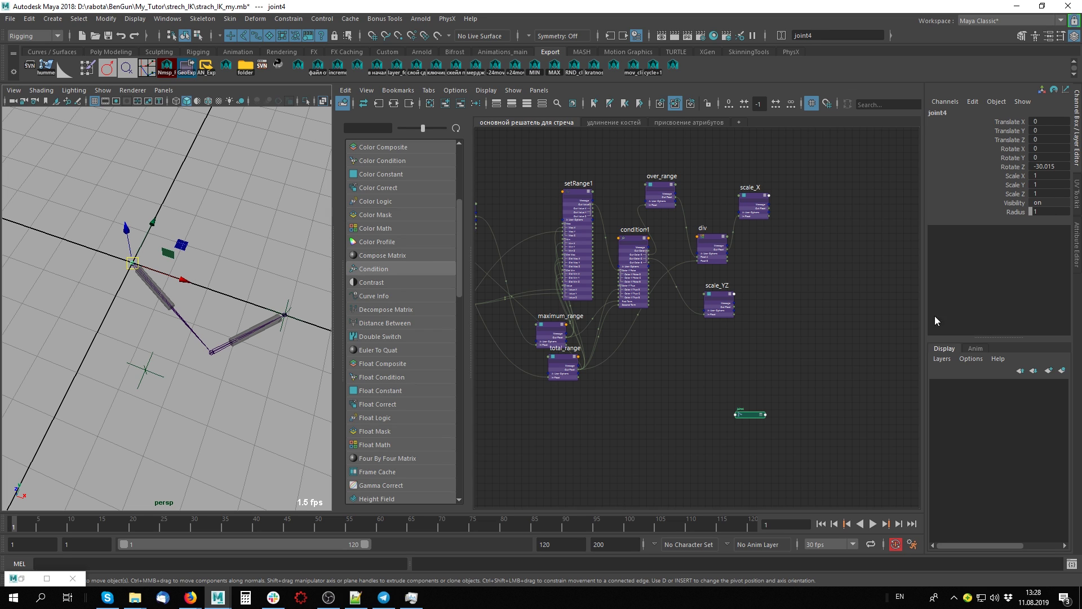
left_click(1008, 213)
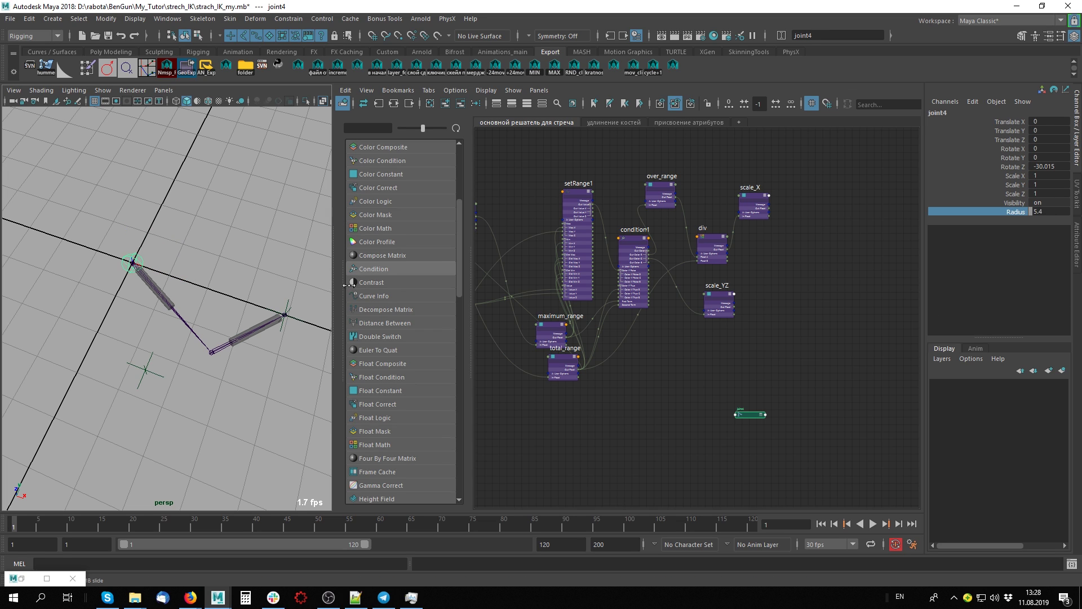
mouse_move(345, 284)
middle_mouse_down()
mouse_move(396, 275)
mouse_move(367, 281)
middle_mouse_up()
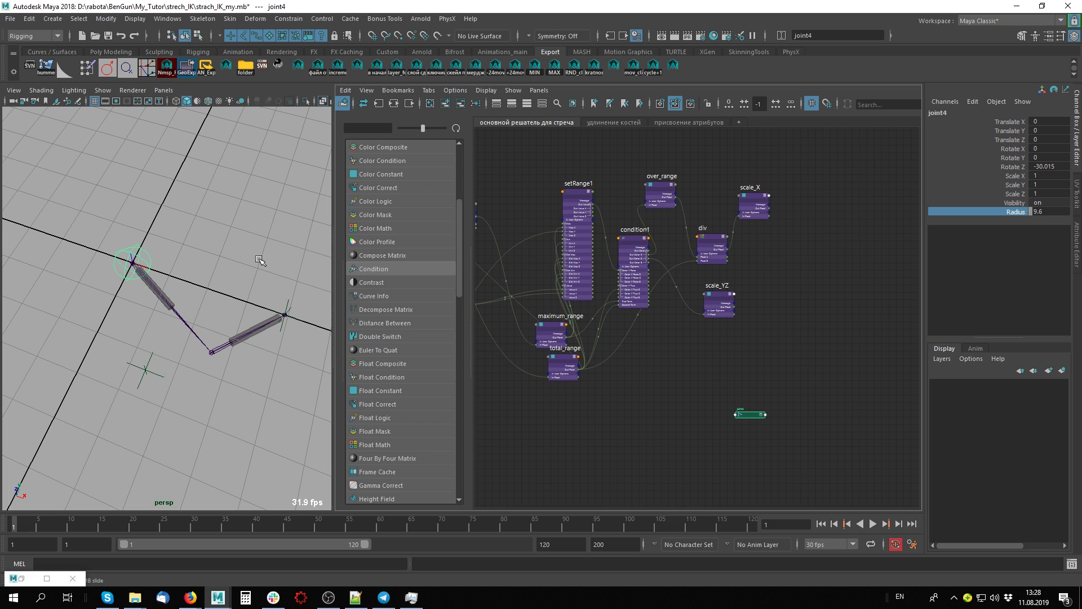
scroll(259, 259, "up", 3)
scroll(182, 232, "up", 3)
scroll(183, 232, "down", 4)
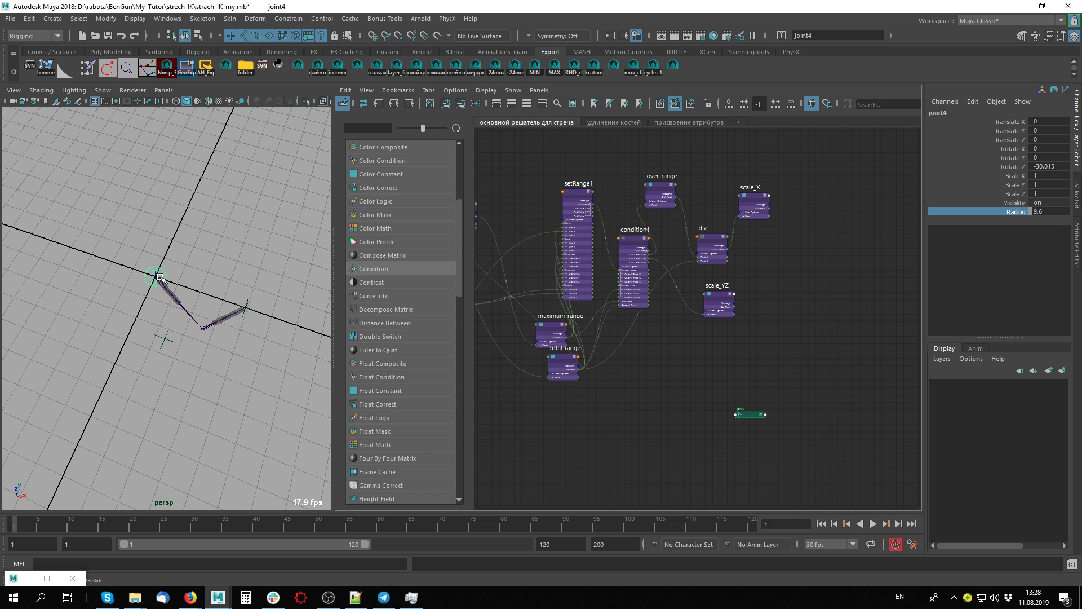
scroll(141, 355, "up", 3)
left_click(1044, 166)
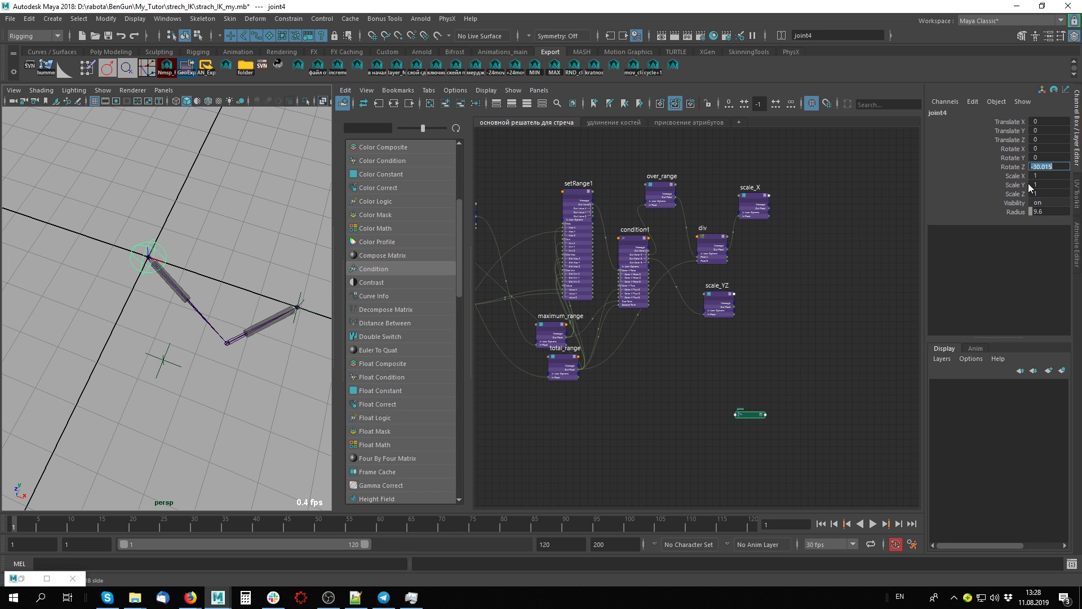
type("0")
key("Return")
left_click(225, 210)
key("shift+o")
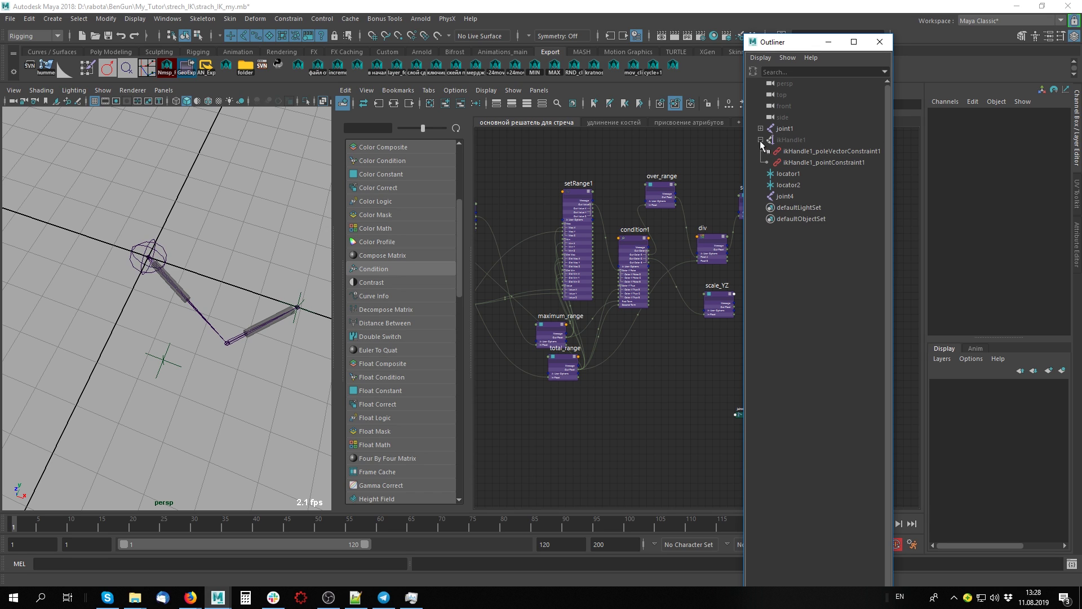
- Parent the locators and joint4 under joint1 by mistake, then undo it
left_click_drag(788, 173, 786, 196)
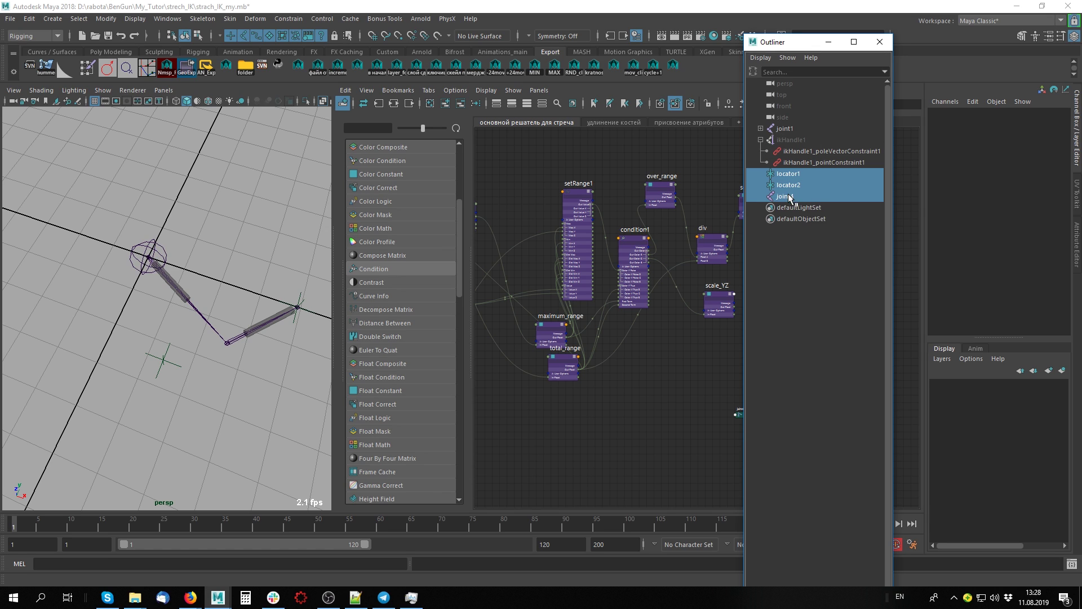
left_click(792, 143, "ctrl")
middle_click_drag(792, 143, 790, 130)
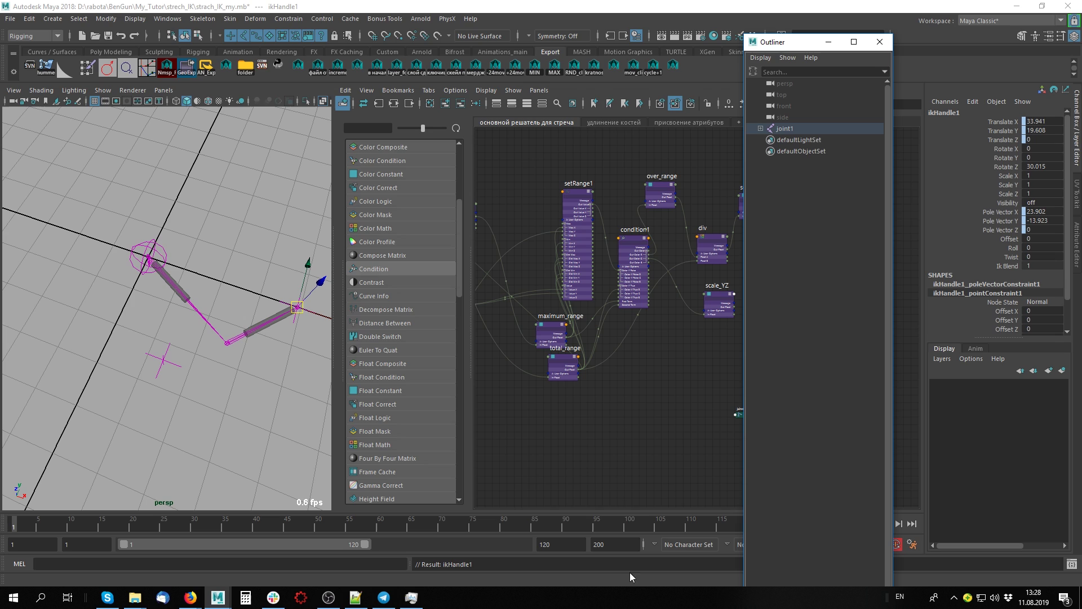
left_click(761, 129)
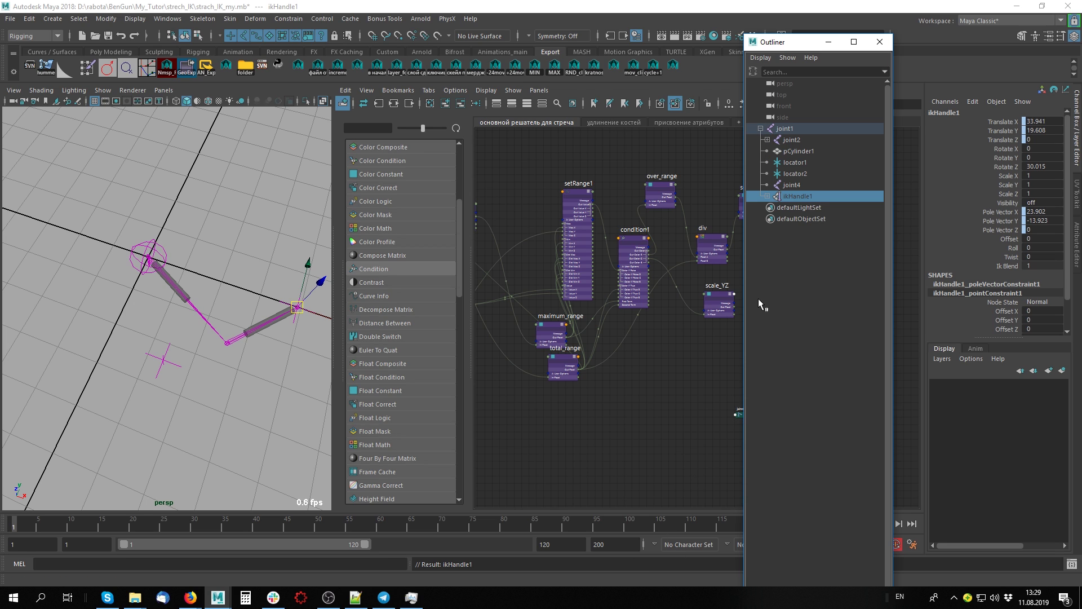
left_click(791, 186)
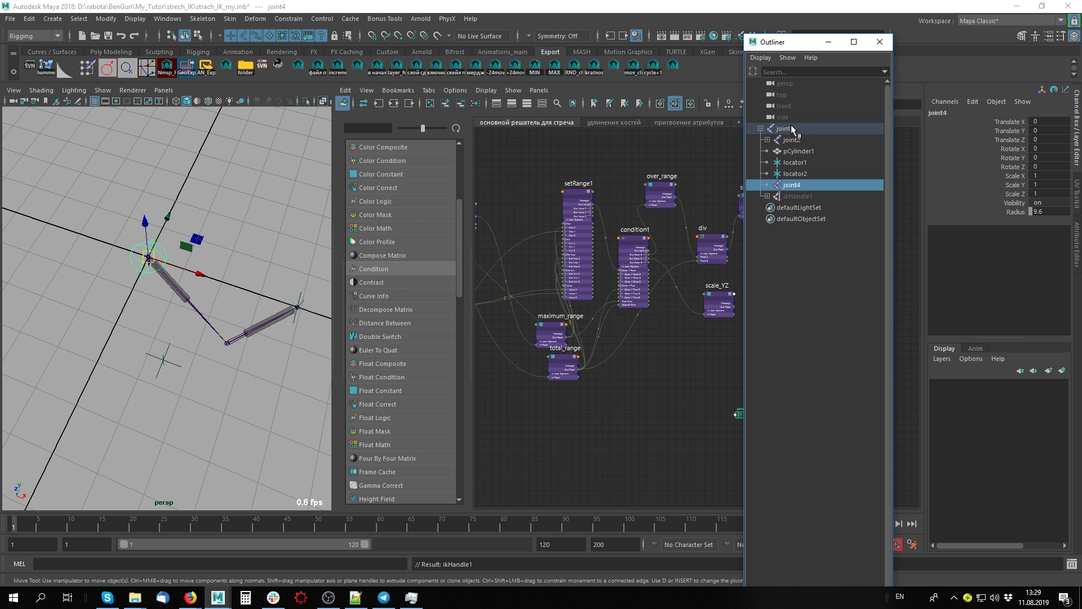
key("ctrl+z")
key("ctrl+z")
key("ctrl+z")
key("ctrl+z")
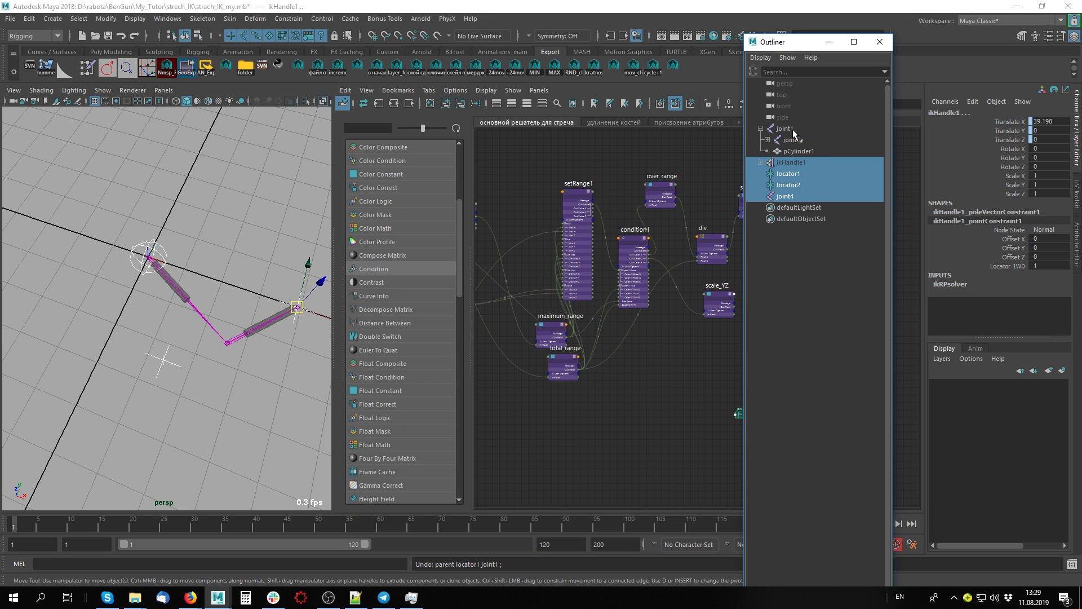
key("ctrl+z")
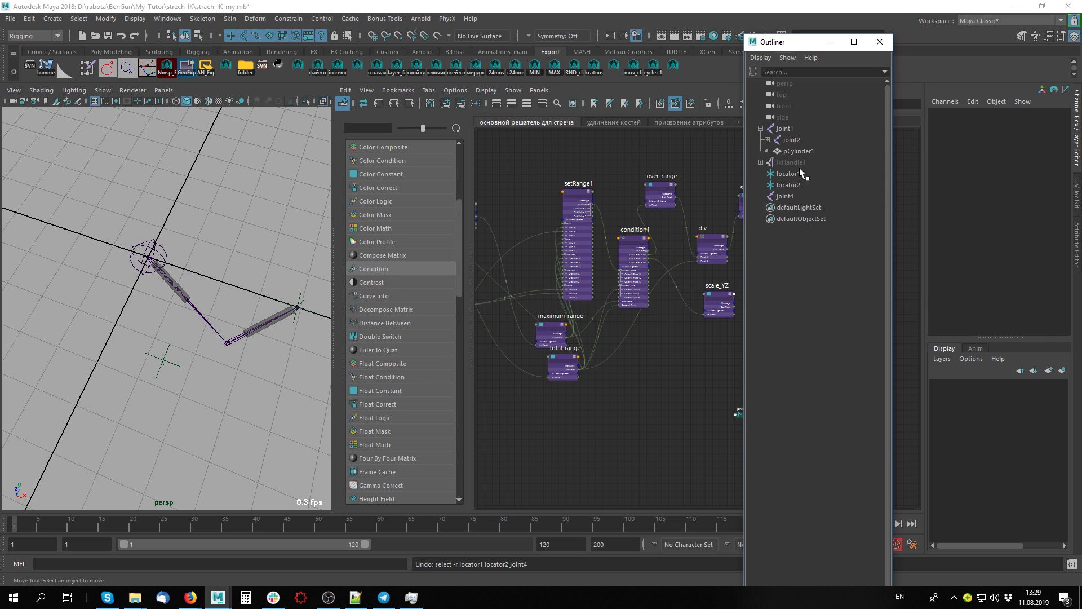
- Parent joint1, ikHandle1, locator1 and locator2 under joint4 in the Outliner
left_click(792, 197)
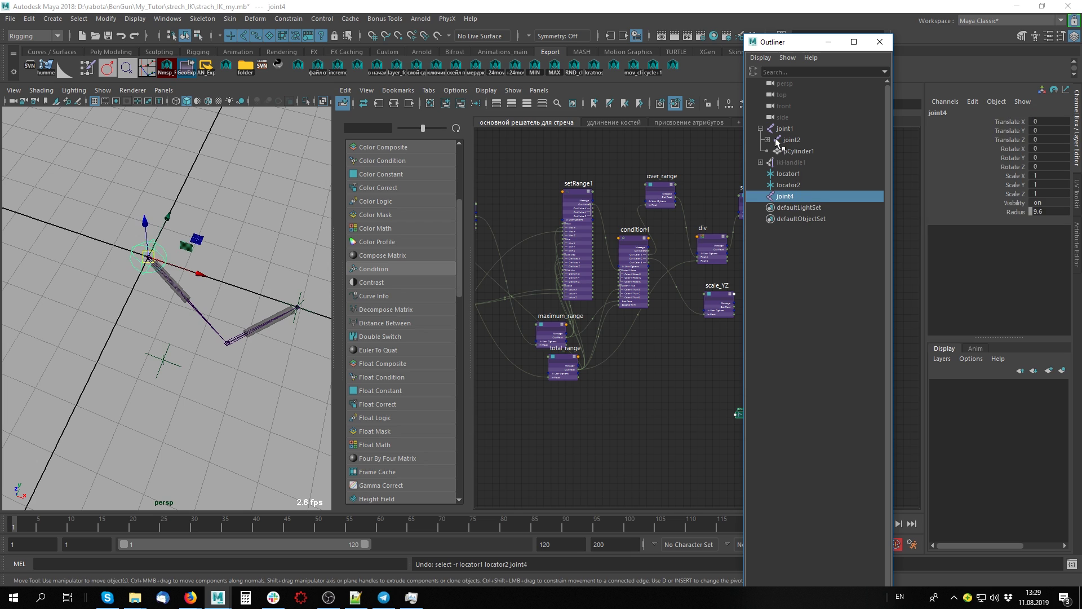
left_click(761, 129)
left_click_drag(774, 130, 791, 166)
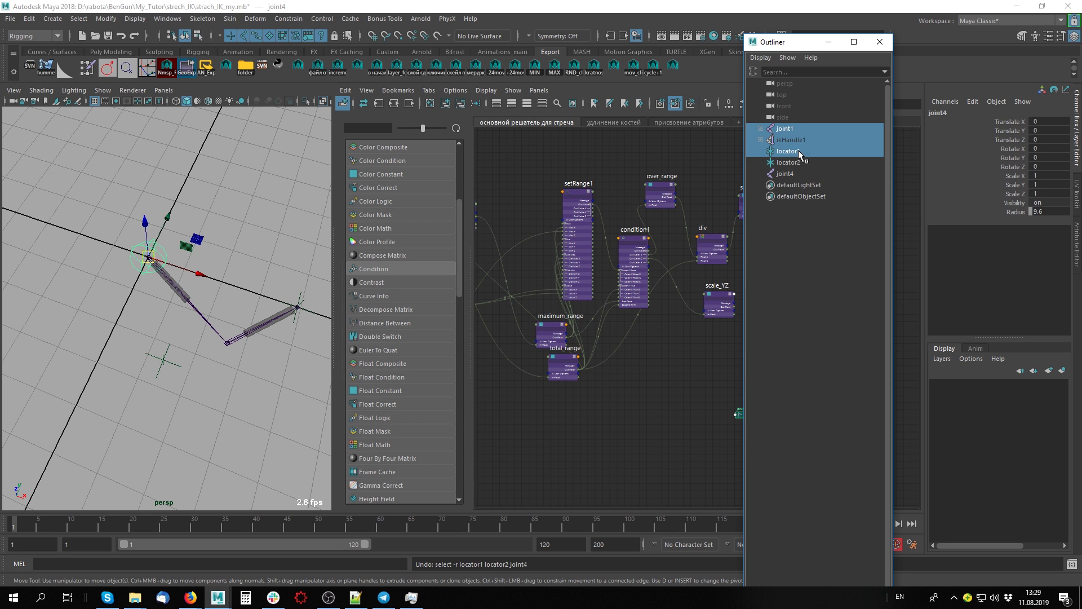
middle_click_drag(789, 173, 787, 175)
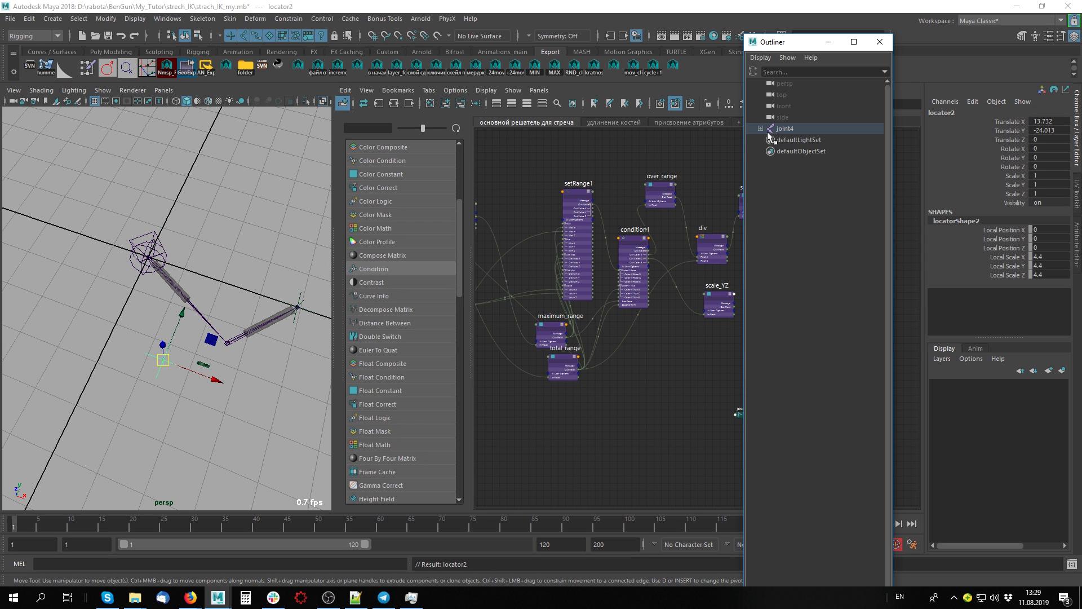
left_click(762, 128)
left_click(796, 129)
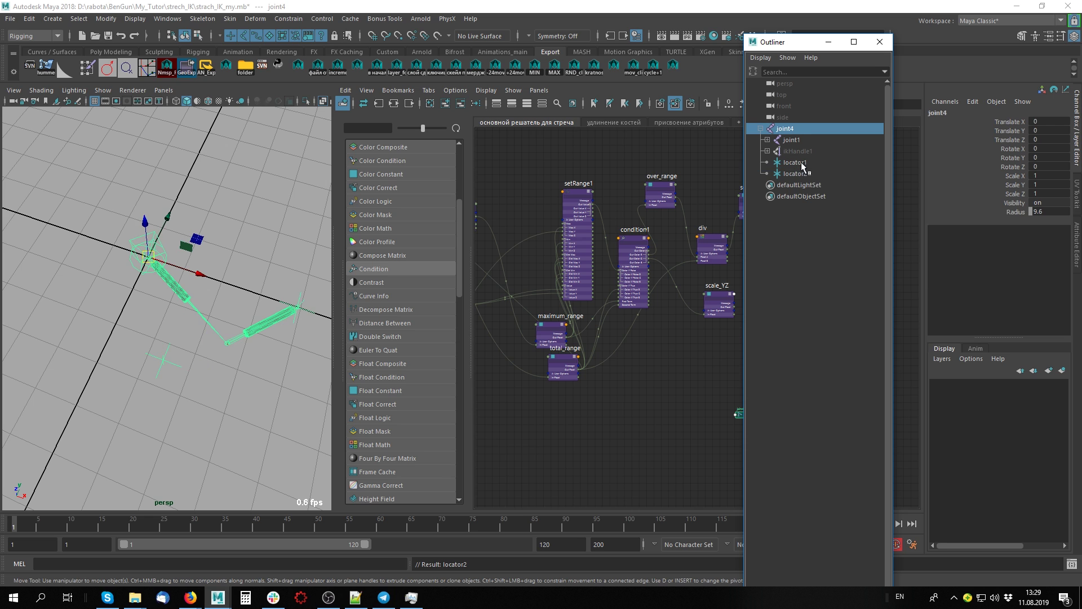
- Test moving and scaling the rig via joint4, then show joint1's attributes
left_click_drag(188, 410, 181, 394, "alt")
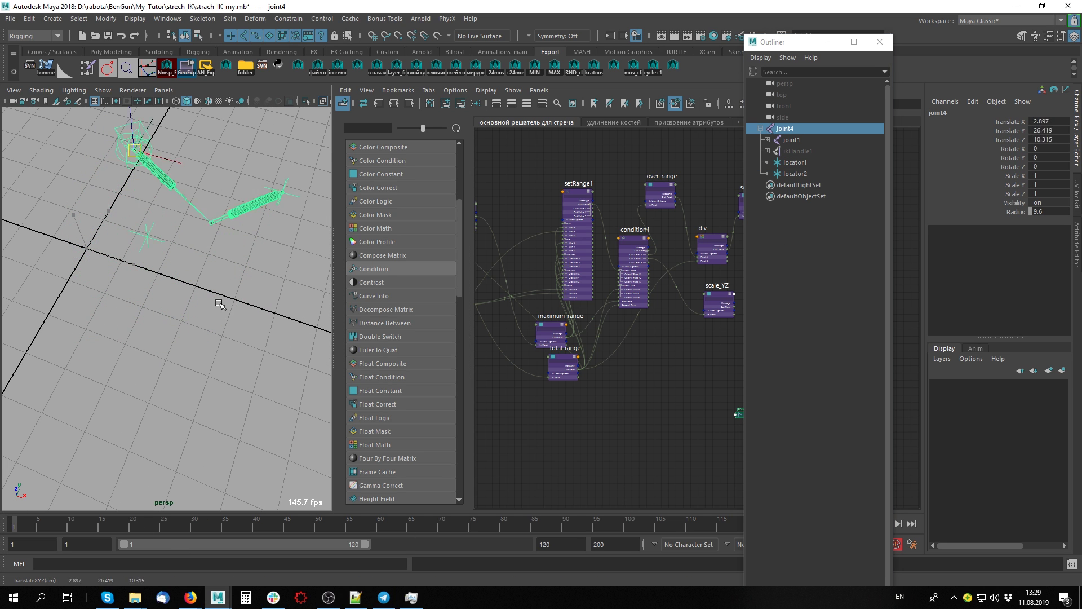
middle_click_drag(181, 393, 182, 312)
key("ctrl+z")
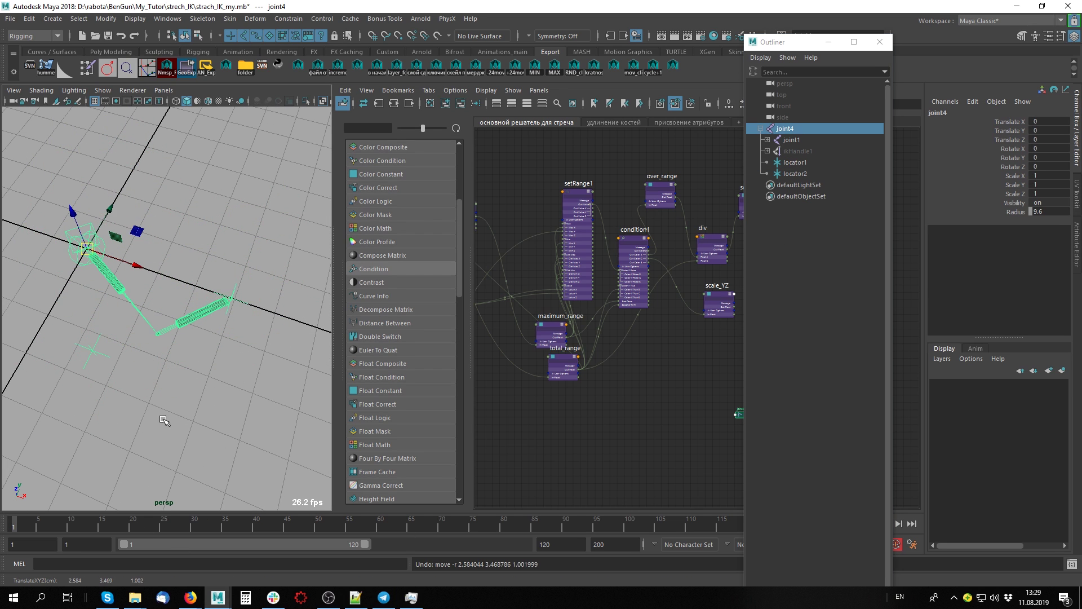
mouse_move(164, 421)
middle_mouse_down("alt")
mouse_move(134, 401)
mouse_move(147, 406)
middle_mouse_up("alt")
key("r")
mouse_move(234, 429)
middle_mouse_down()
mouse_move(154, 415)
mouse_move(304, 430)
mouse_move(202, 421)
mouse_move(248, 418)
middle_mouse_up()
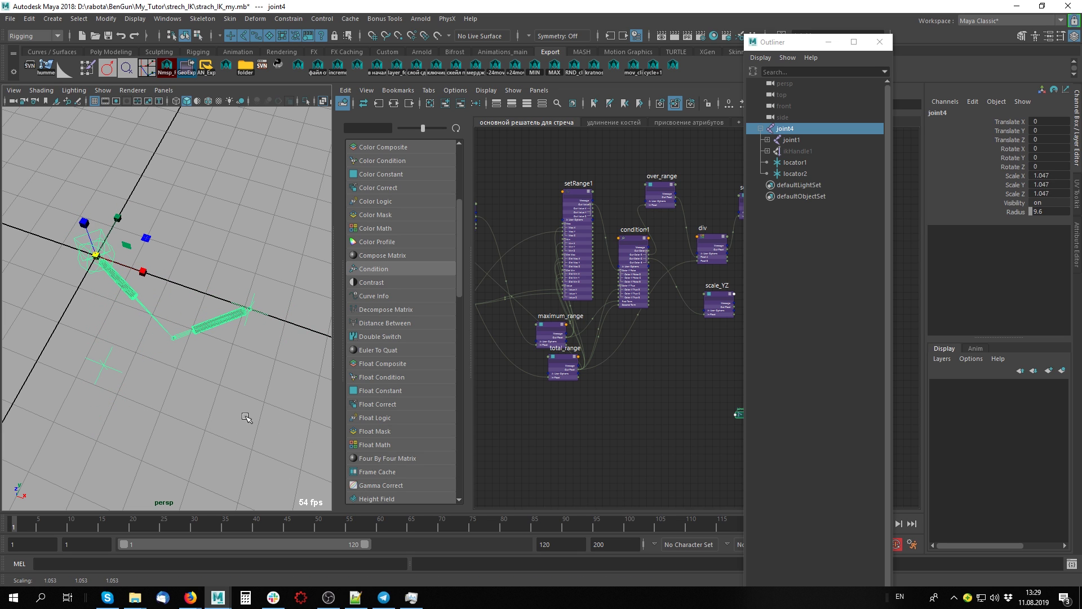
key("Down")
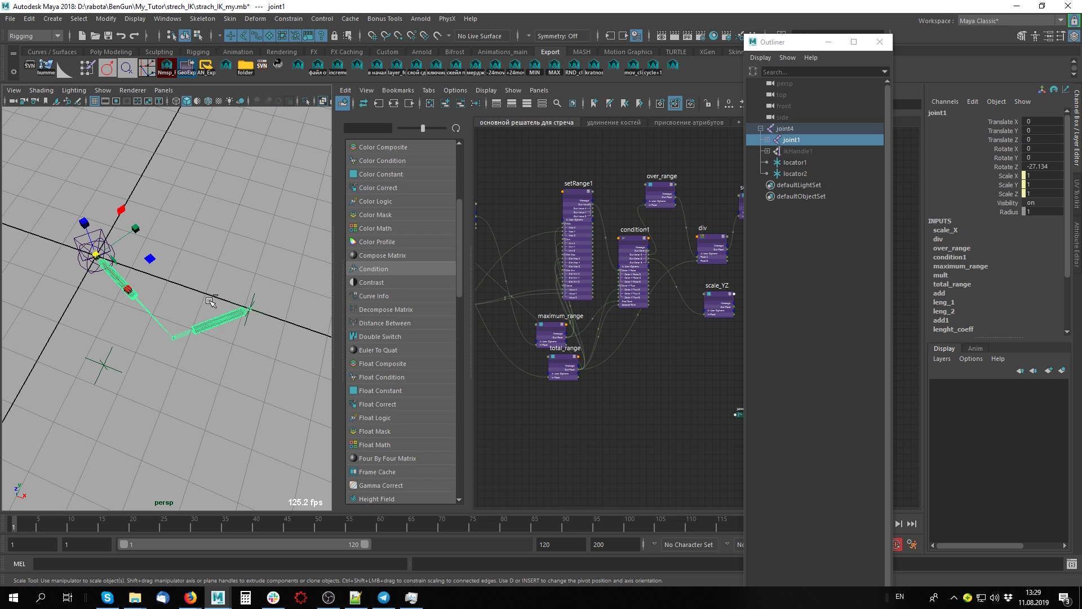
key("ctrl+a")
left_click(879, 41)
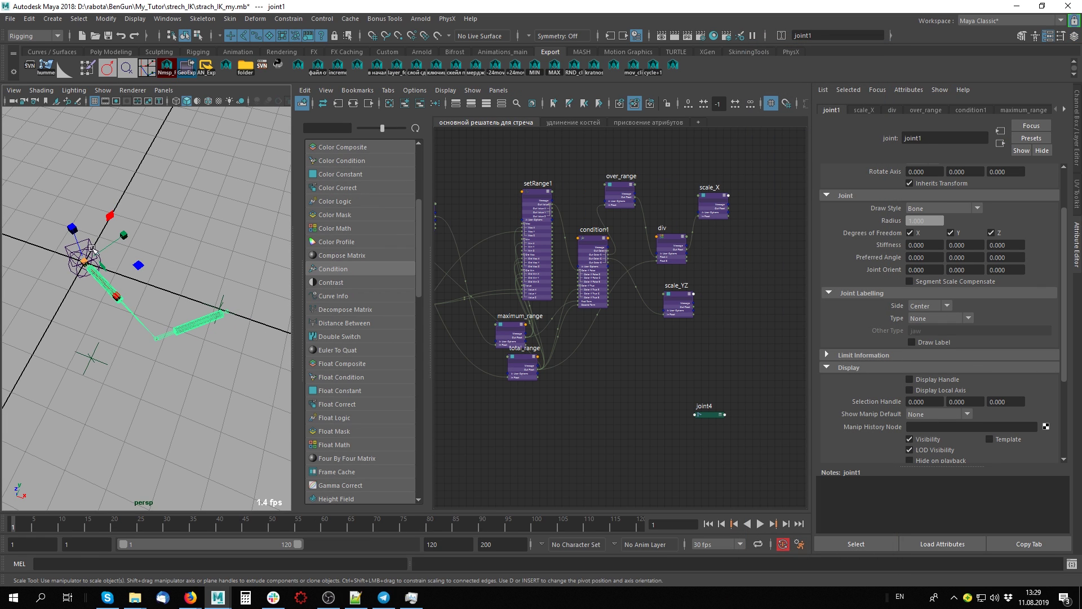
- Scale joint4 down to shrink the whole rig
left_click(94, 280)
left_click(103, 259)
mouse_move(85, 261)
left_mouse_down()
mouse_move(64, 264)
mouse_move(144, 265)
mouse_move(169, 260)
mouse_move(166, 250)
left_mouse_up()
- Set locator1's lenght_coeff to 1 and move locator1 to test the leg
key("w")
left_click(165, 251)
key("ctrl+a")
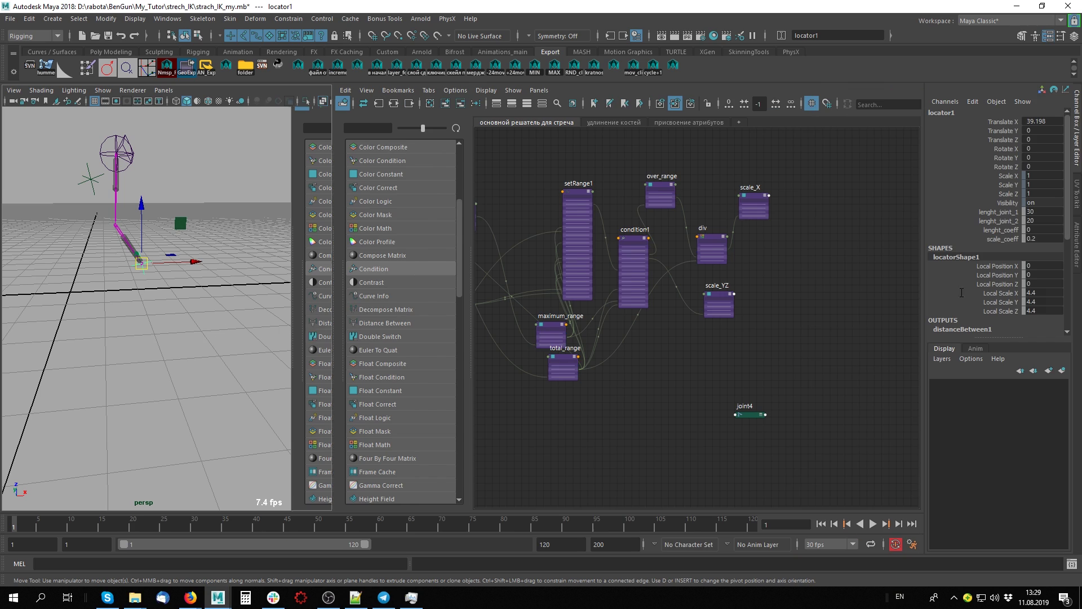
left_click(1046, 231)
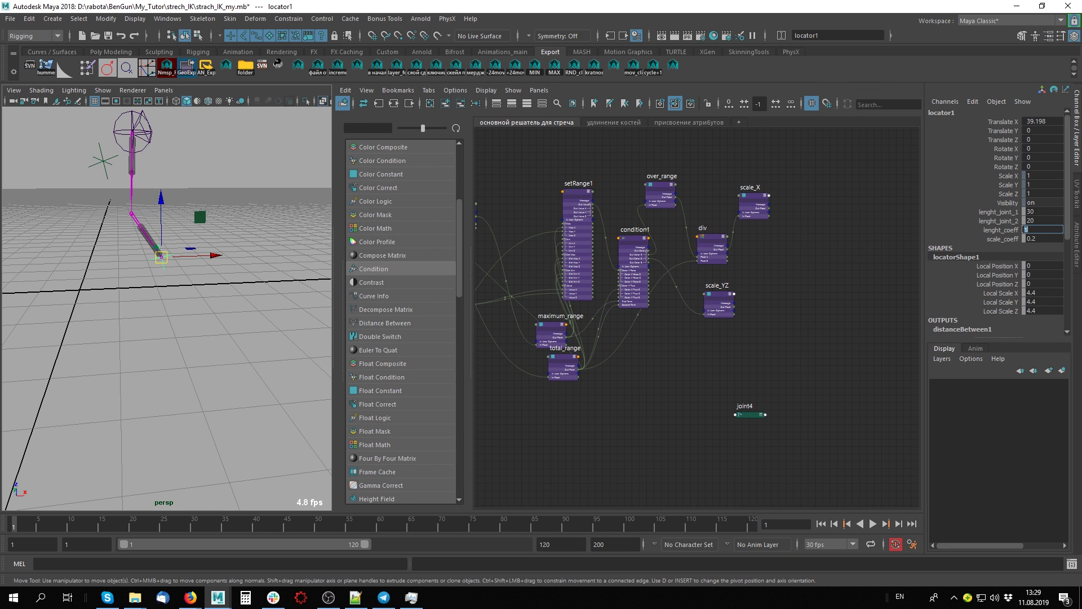
left_click_drag(169, 339, 226, 327, "alt")
left_click_drag(210, 237, 205, 280)
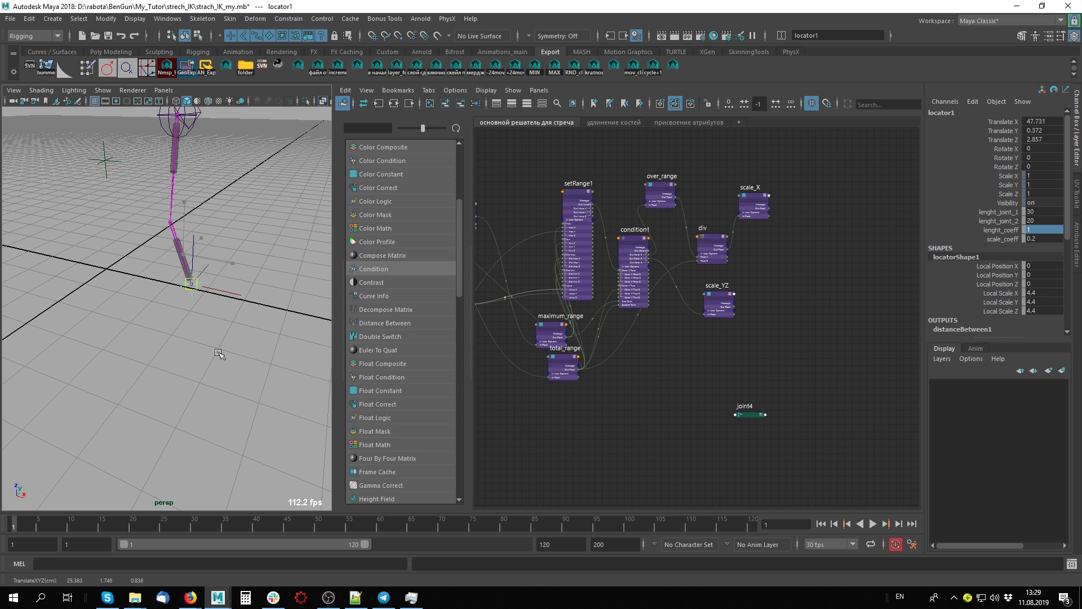
middle_click_drag(240, 384, 228, 392)
- Move locator2 lower to straighten the chain, then clear the selection
left_click(104, 160)
middle_click_drag(85, 265, 194, 221)
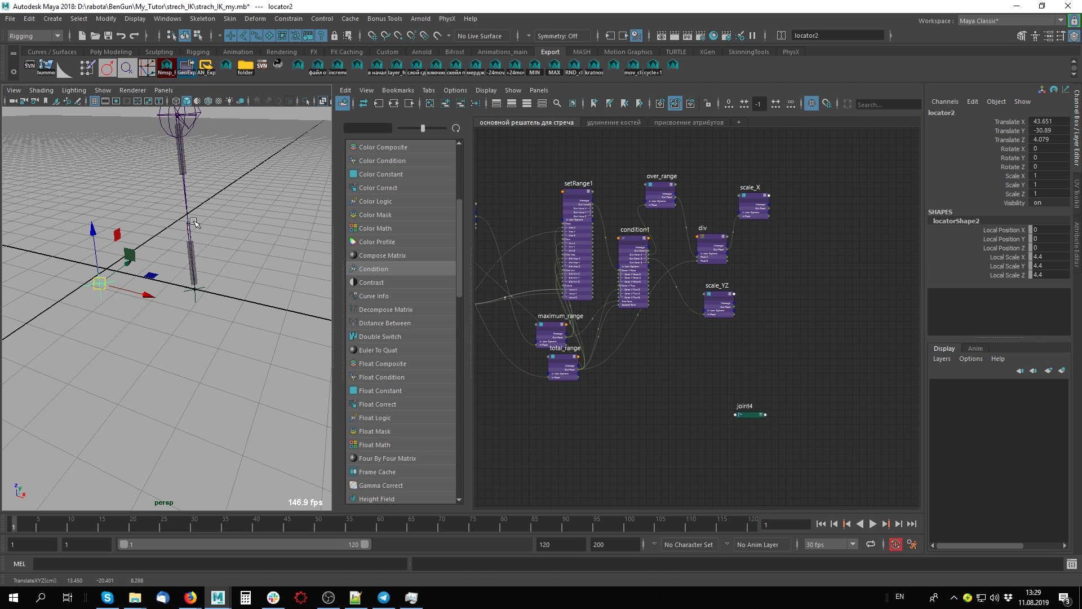
key("e")
left_click(186, 139)
left_click(241, 347)
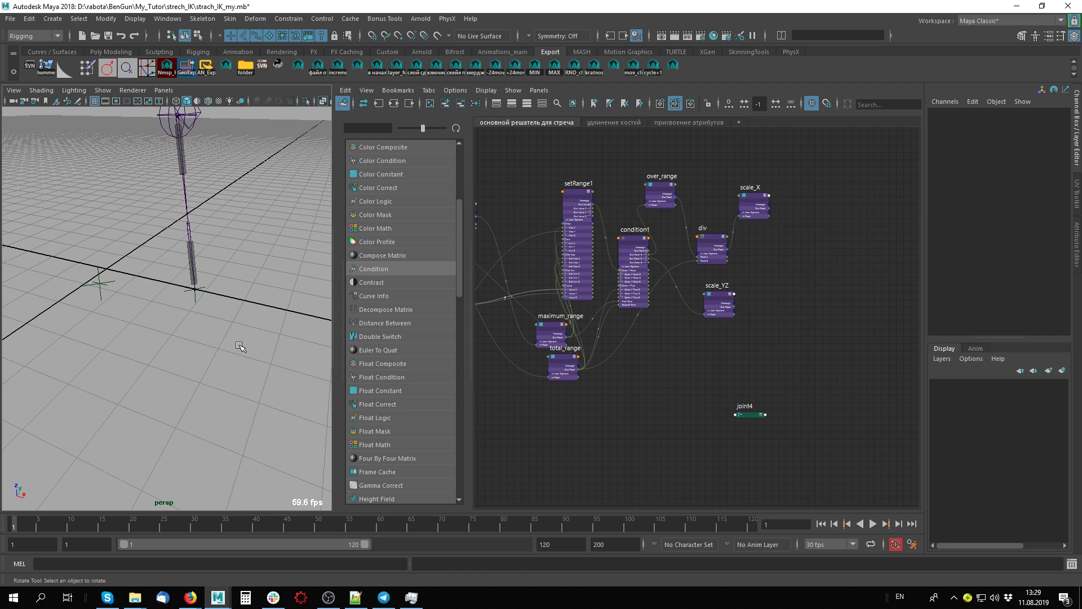
mouse_move(239, 346)
left_mouse_down("alt")
mouse_move(204, 339)
mouse_move(215, 259)
left_mouse_up("alt")
- Test swinging the rig by rotating joint4, then restore it upright
left_click(212, 258)
left_click_drag(307, 369, 257, 363, "alt")
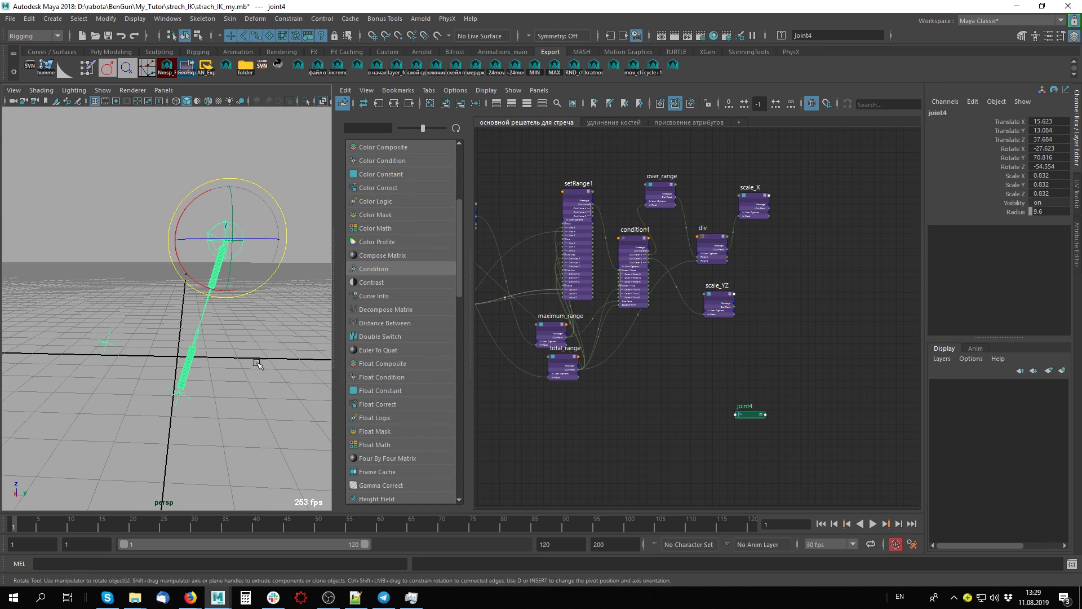
key("ctrl+z")
key("ctrl+z")
key("ctrl+z")
key("ctrl+z")
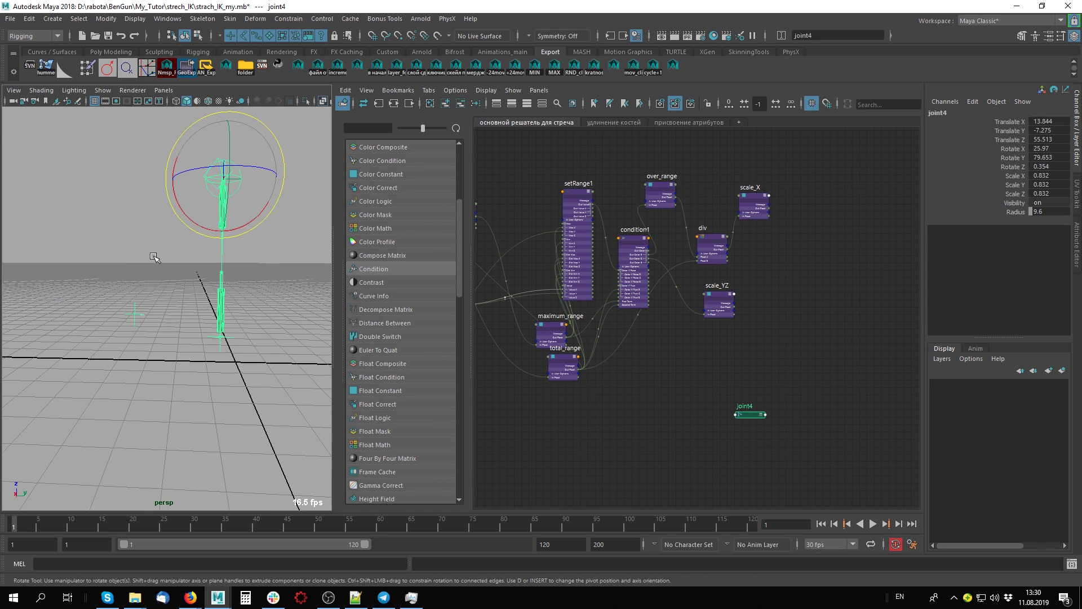
left_click_drag(154, 257, 169, 237, "alt")
left_click_drag(159, 196, 158, 193)
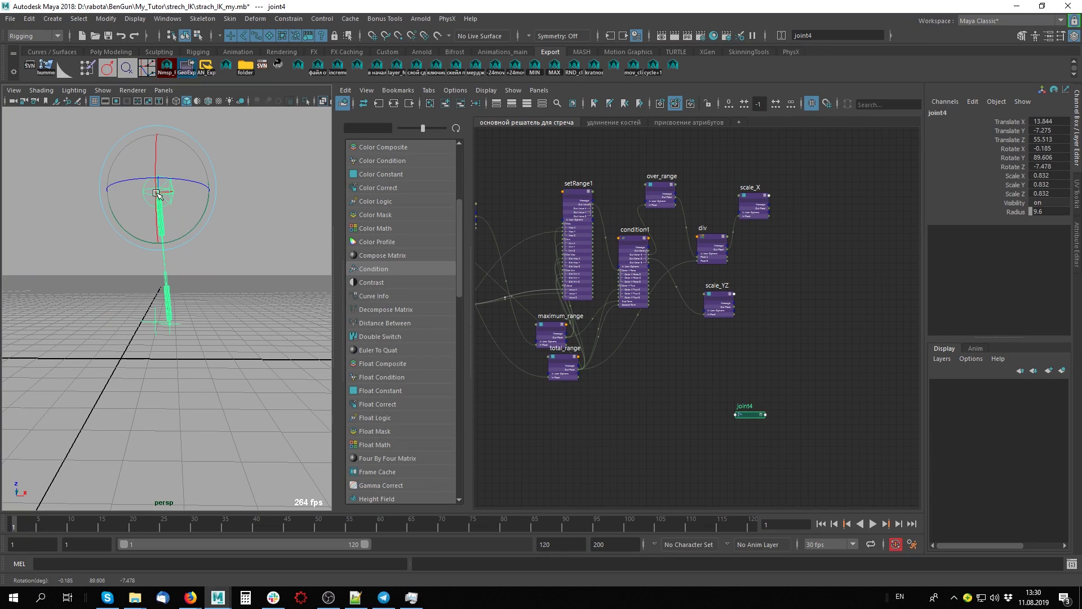
key("w")
left_click_drag(261, 244, 220, 343, "alt")
left_click(215, 348)
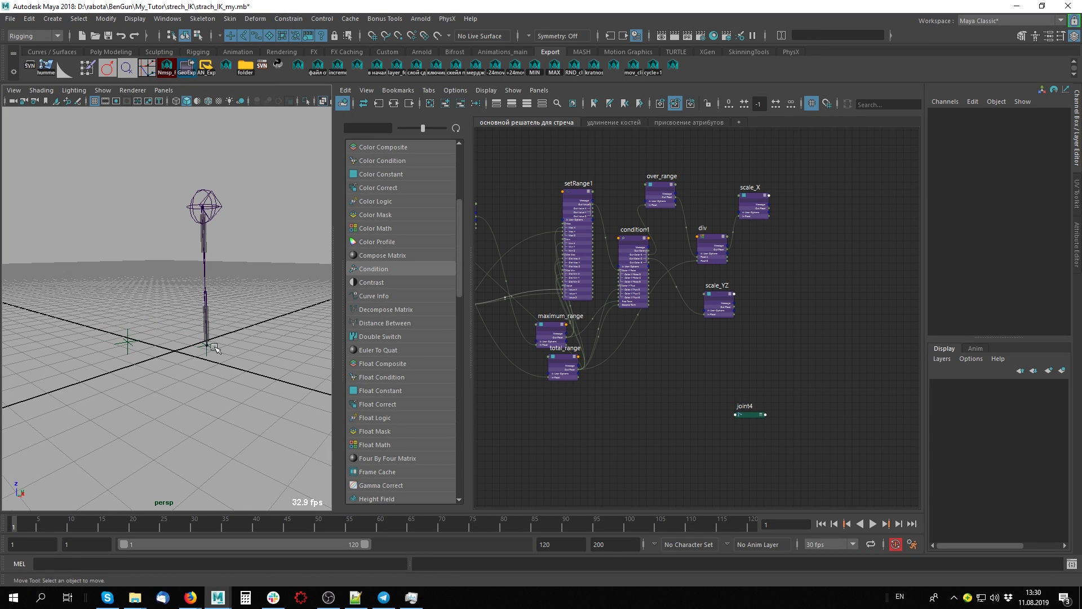
- Move locator2 upward to a new position beside the joint chain
left_click(191, 191)
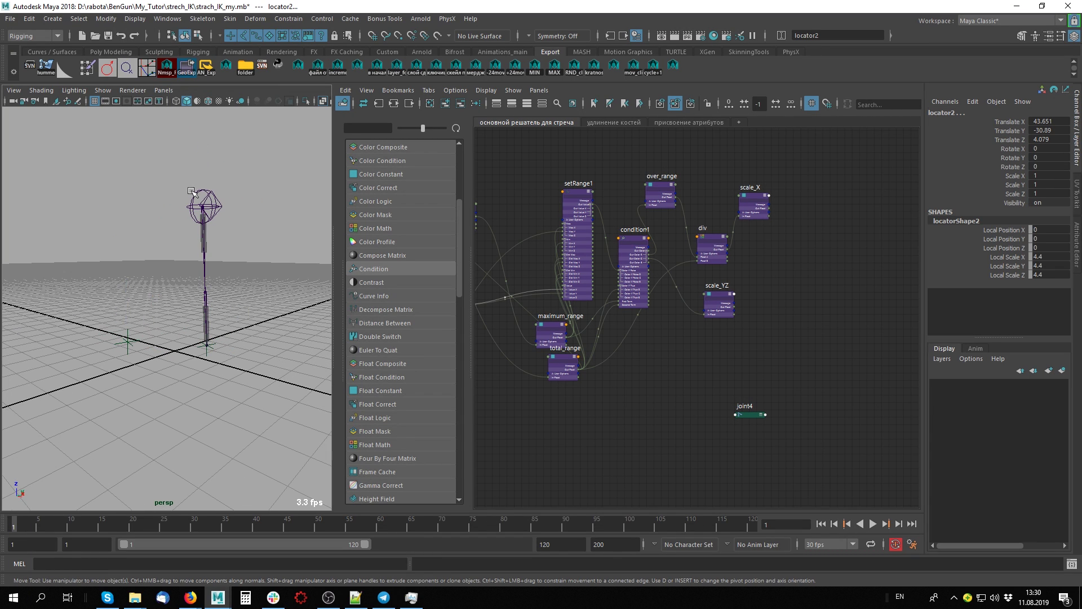
left_click(209, 235)
left_click(199, 350)
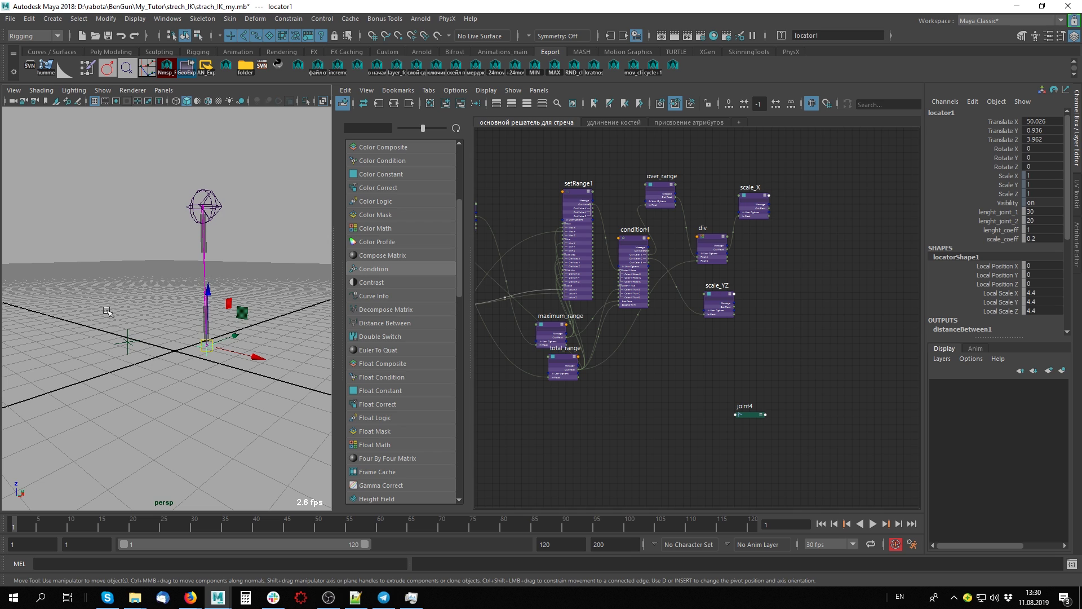
left_click(125, 339)
left_click(218, 371)
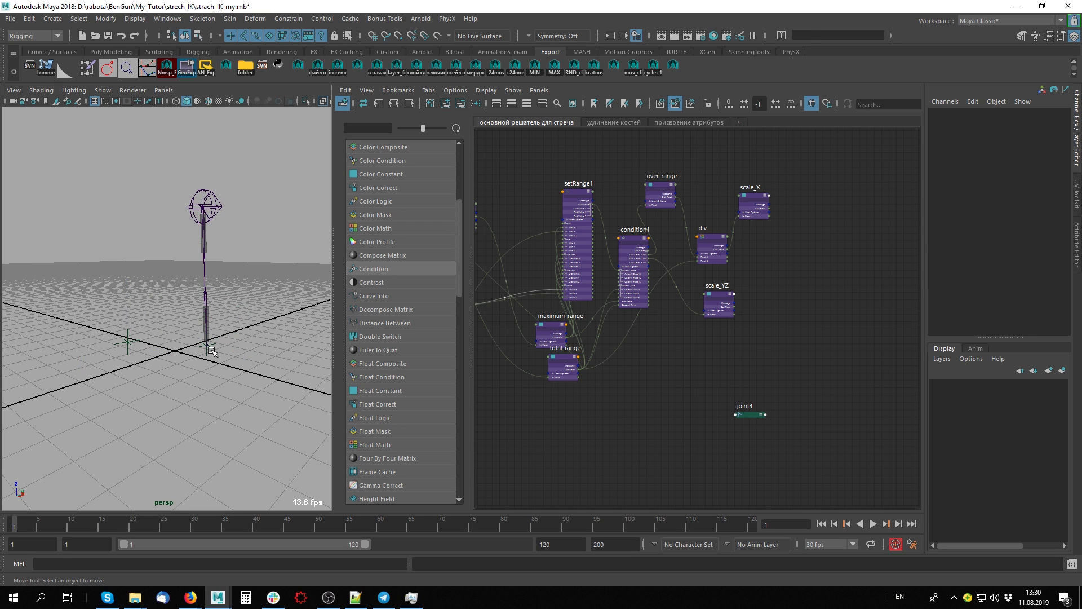
key("ctrl+z")
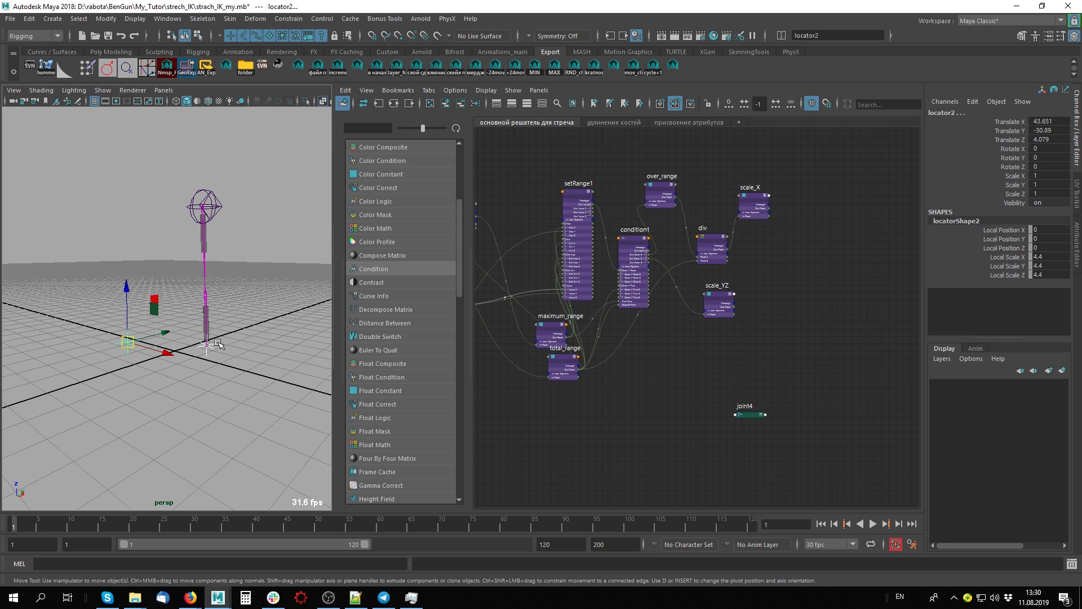
left_click(128, 342)
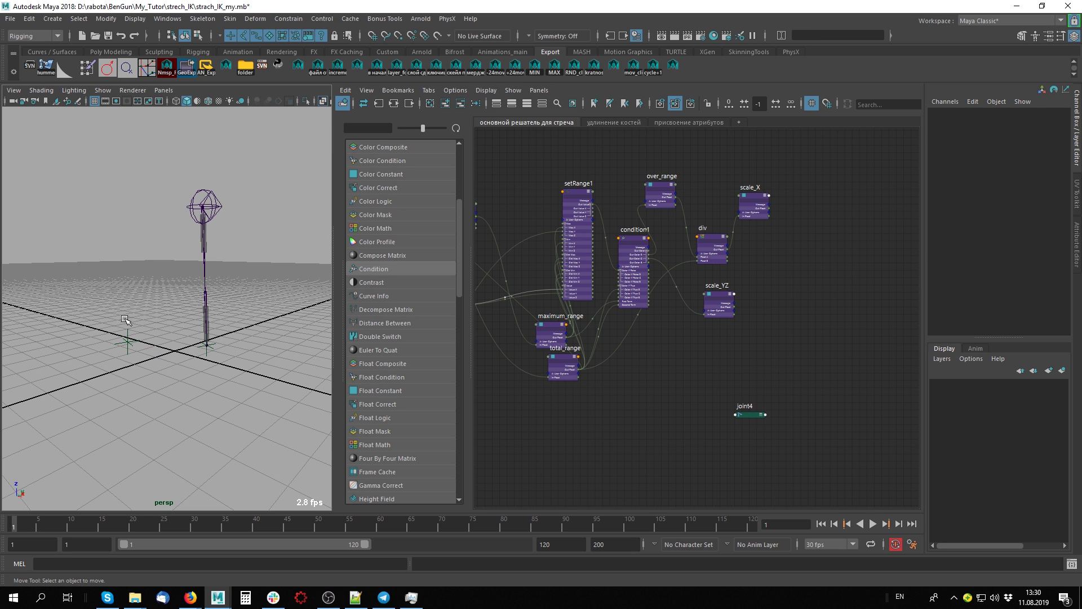
mouse_move(218, 413)
middle_mouse_down()
mouse_move(228, 359)
mouse_move(220, 365)
middle_mouse_up()
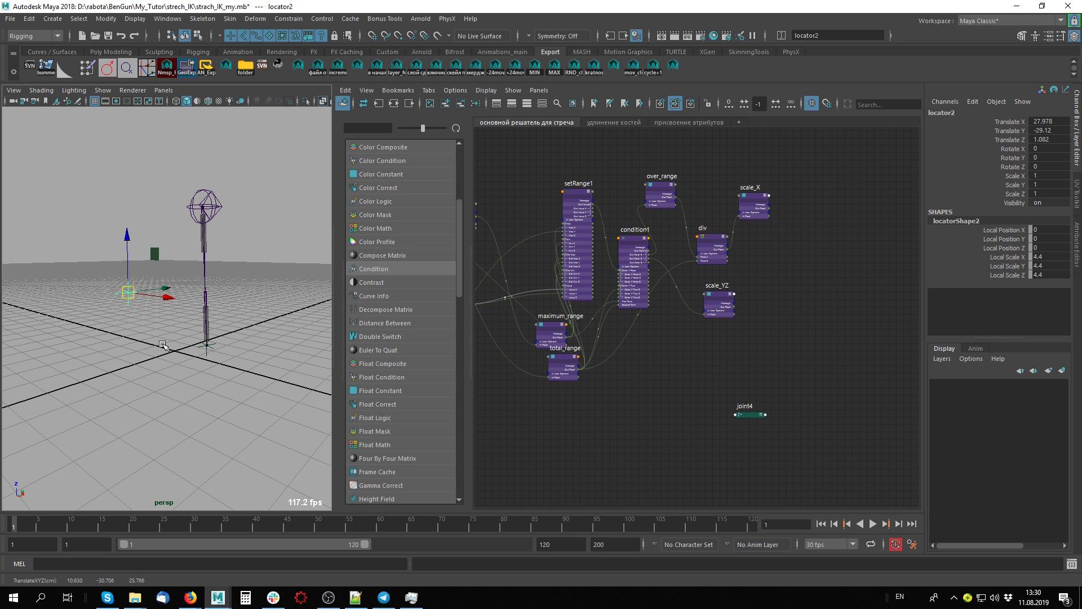
mouse_move(163, 344)
left_mouse_down("alt")
mouse_move(253, 294)
mouse_move(197, 238)
left_mouse_up("alt")
left_click(253, 294)
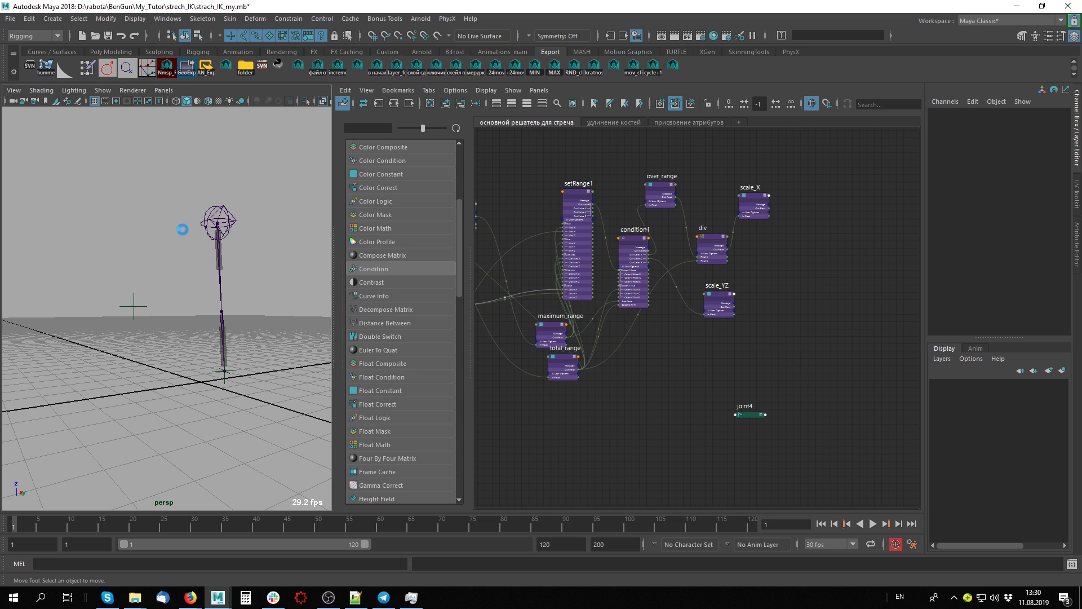
- Select joint4's scale channels, then save strach_IK_my.mb
left_click(210, 224)
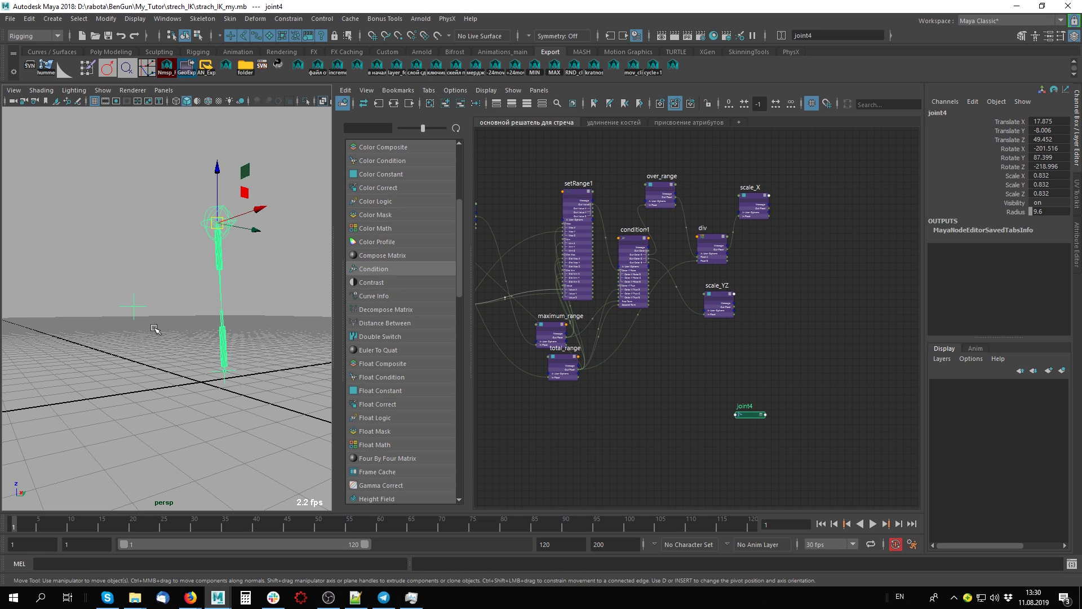
left_click_drag(1054, 166, 1052, 193)
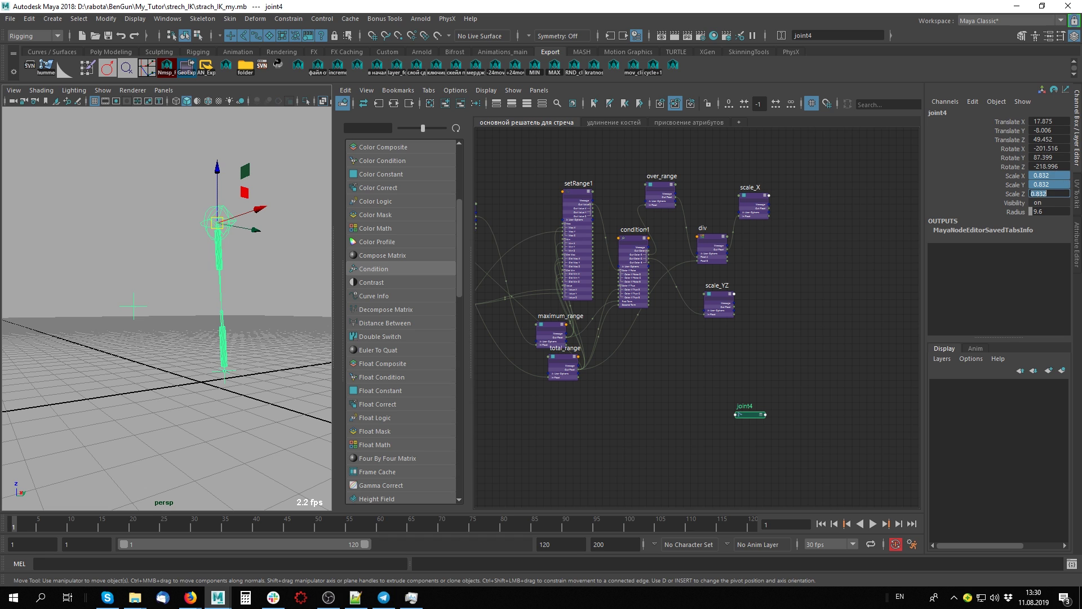
left_click_drag(241, 301, 265, 316, "alt")
left_click(269, 318)
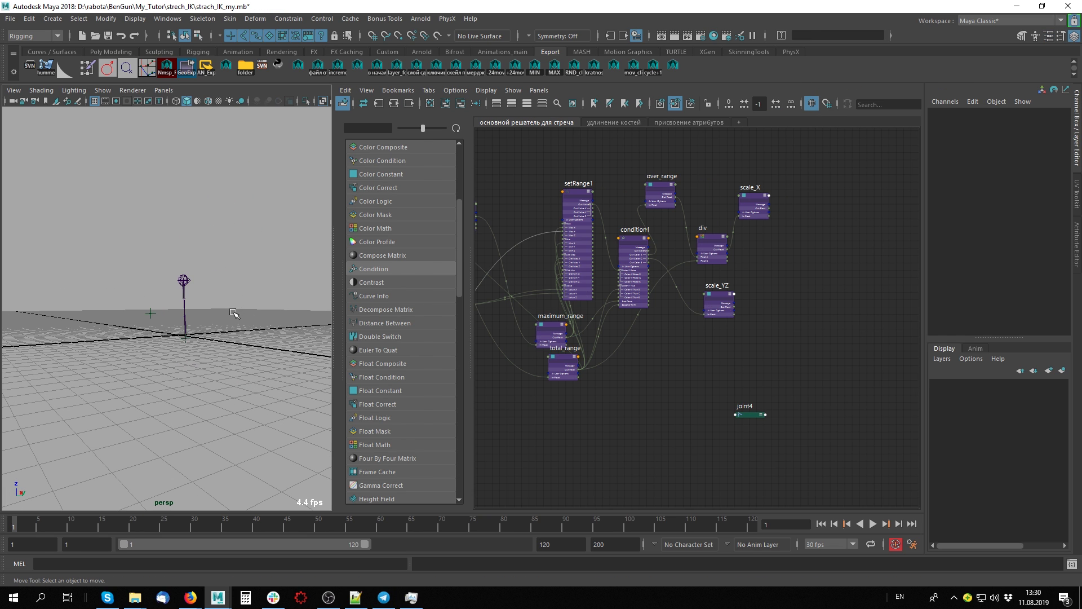
right_click_drag(329, 293, 248, 278, "alt")
key("ctrl+s")
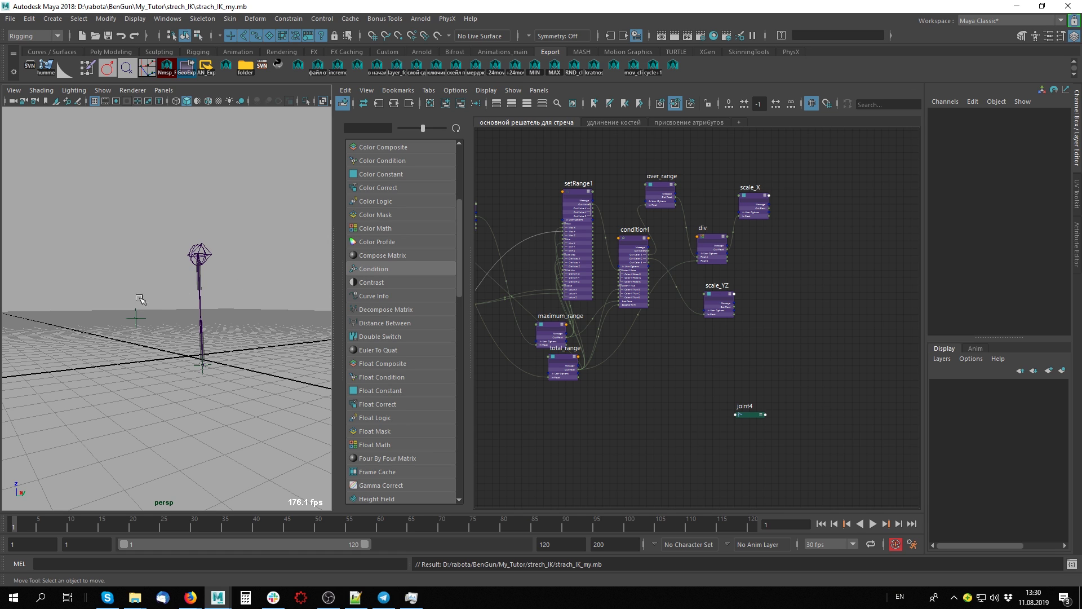
- Colour locator2 yellow with the Display Color Override shelf tool
left_click(202, 366)
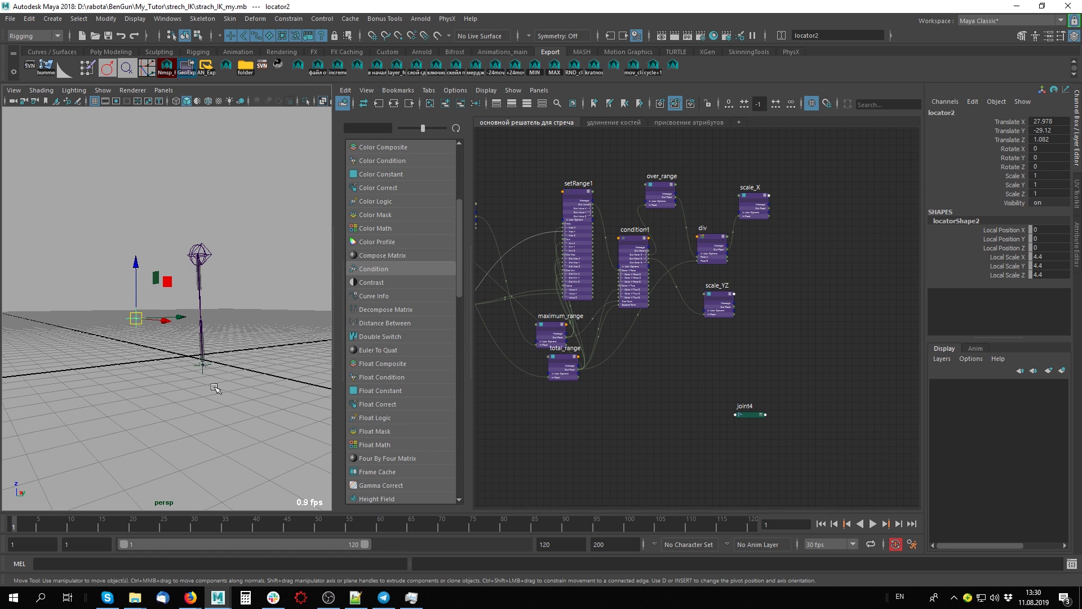
left_click_drag(246, 377, 271, 355, "alt")
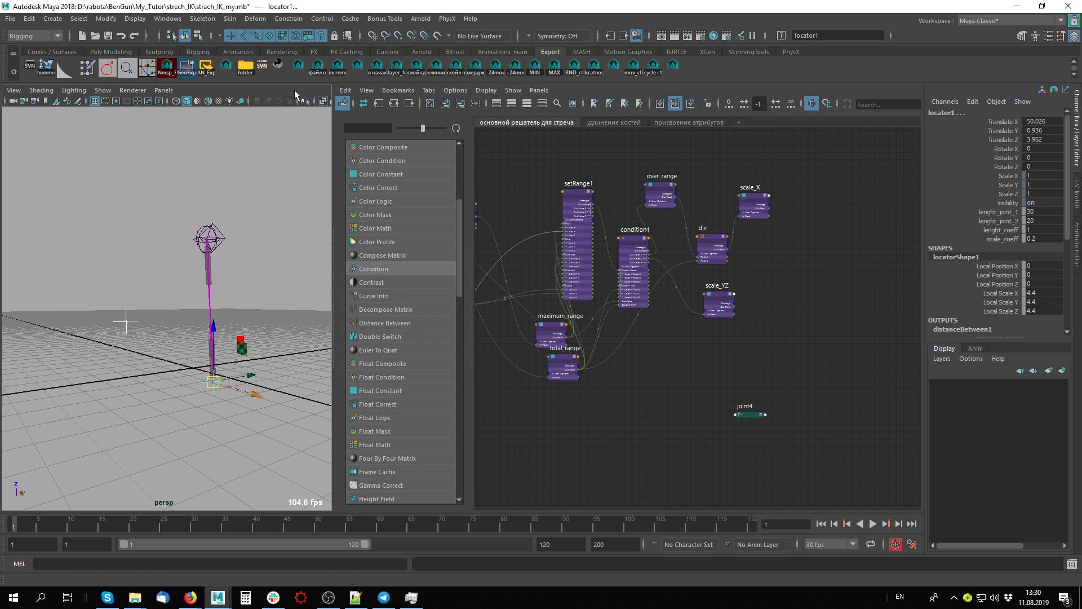
left_click(503, 51)
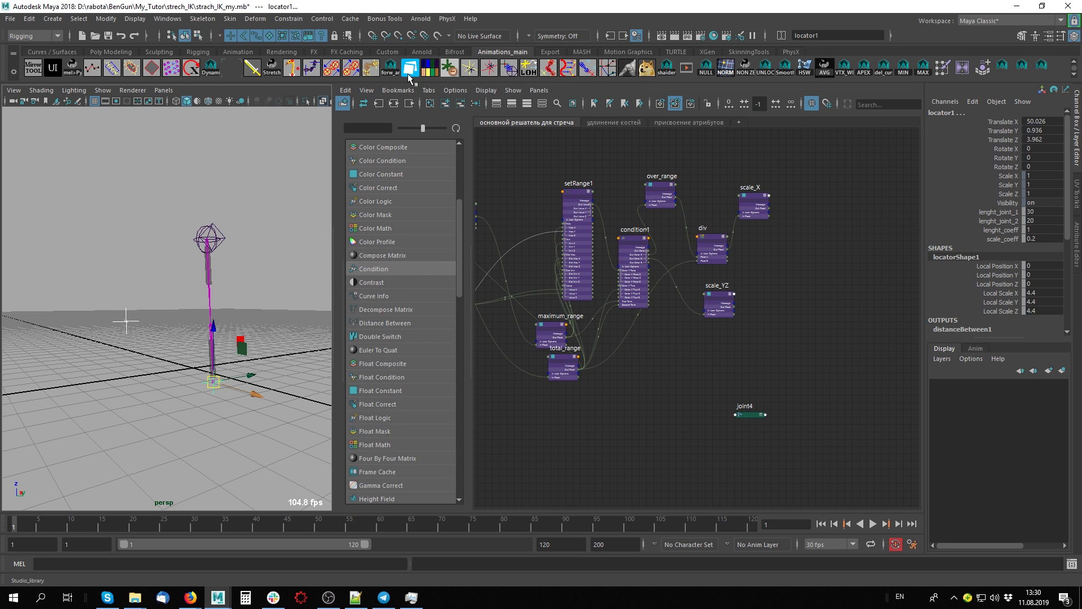
left_click(429, 67)
left_click(758, 150)
left_click(278, 184)
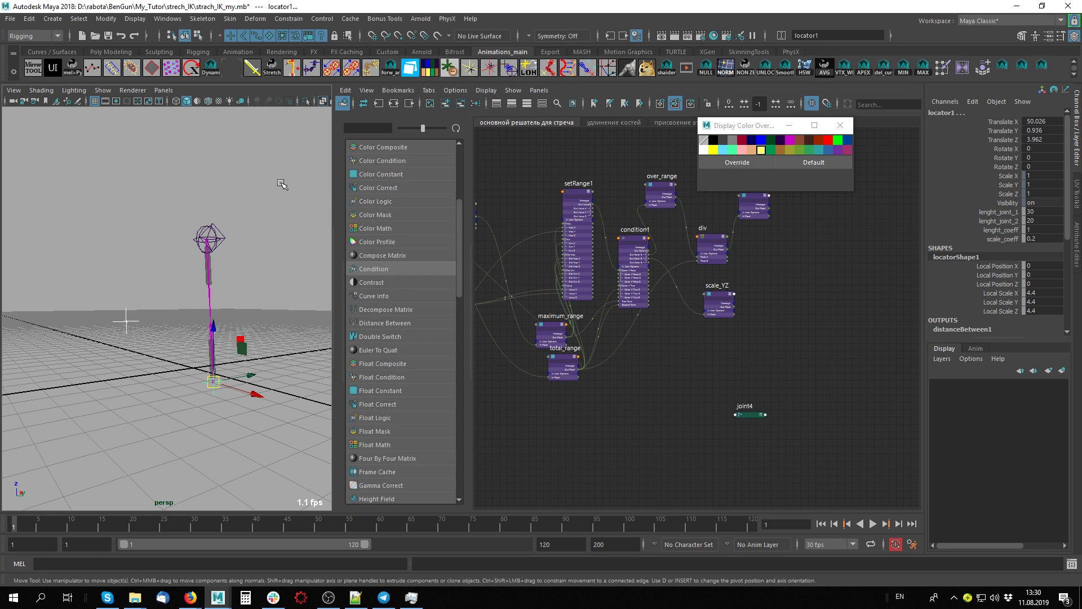
- Colour the stretchy chain's joints, joint2 and joint4, red
left_click(216, 343)
left_click(210, 325)
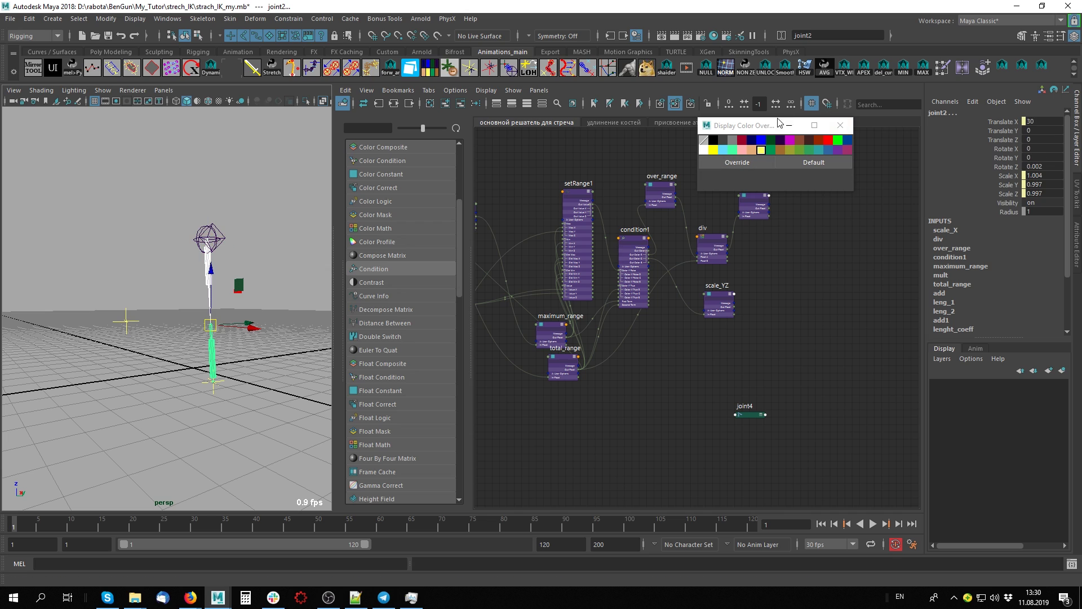
left_click(827, 145)
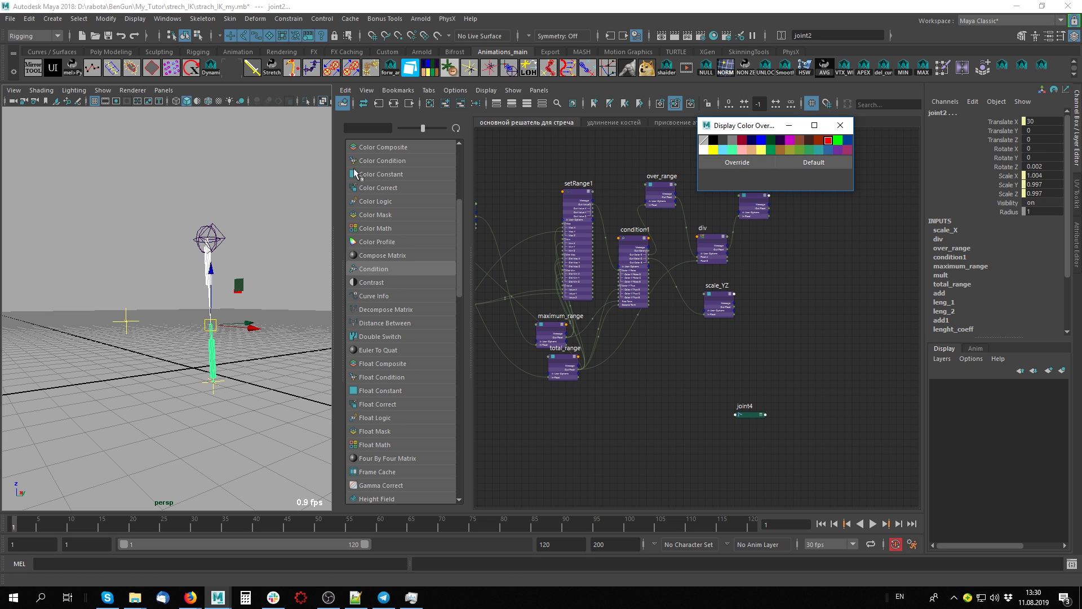
left_click(233, 229)
left_click(199, 228)
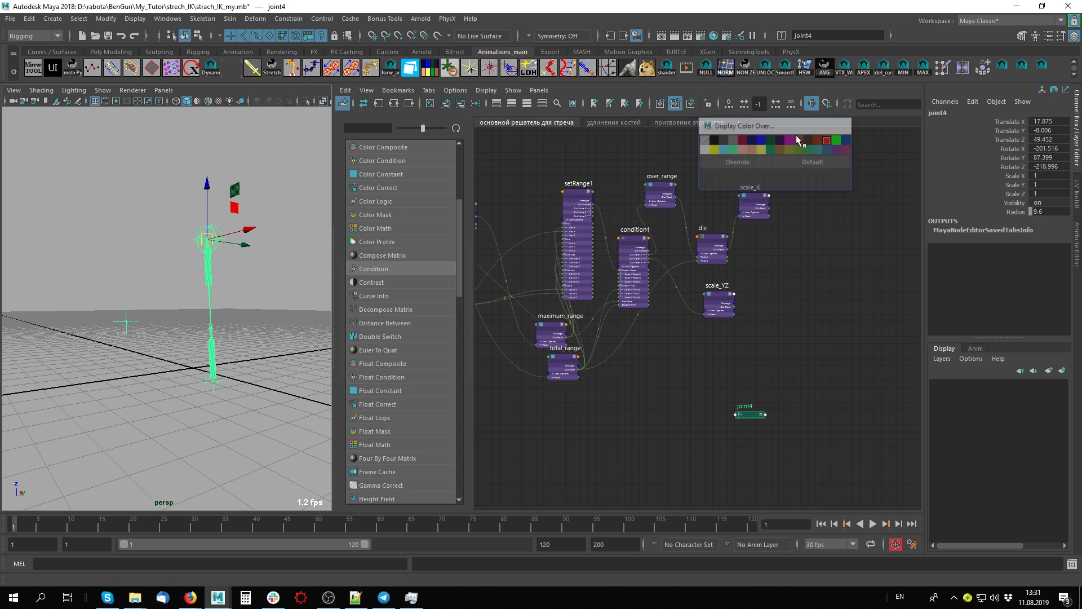
left_click(305, 215)
left_click_drag(305, 214, 261, 229, "alt")
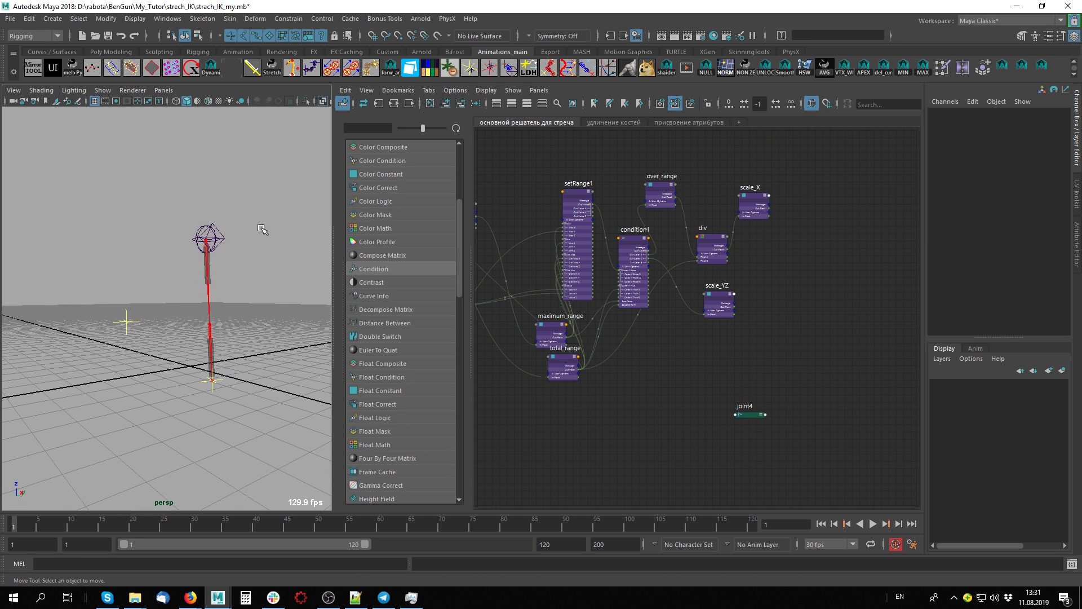
right_click_drag(261, 228, 287, 217, "alt")
- Save strach_IK_my.mb and bring up the Recent Files list
key("ctrl+s")
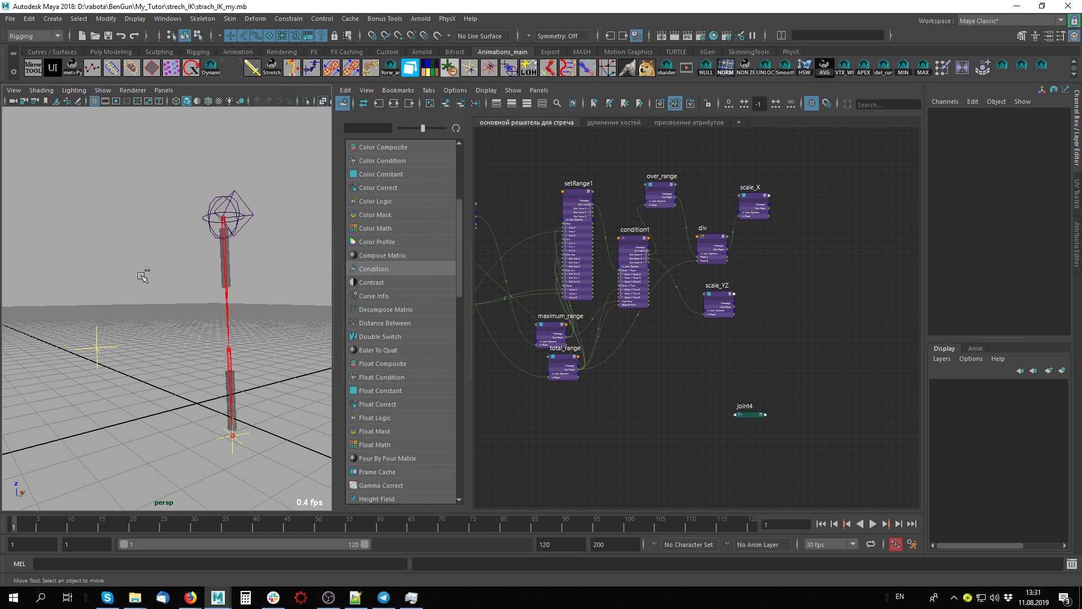
key("ctrl+s")
left_click(10, 18)
mouse_move(51, 397)
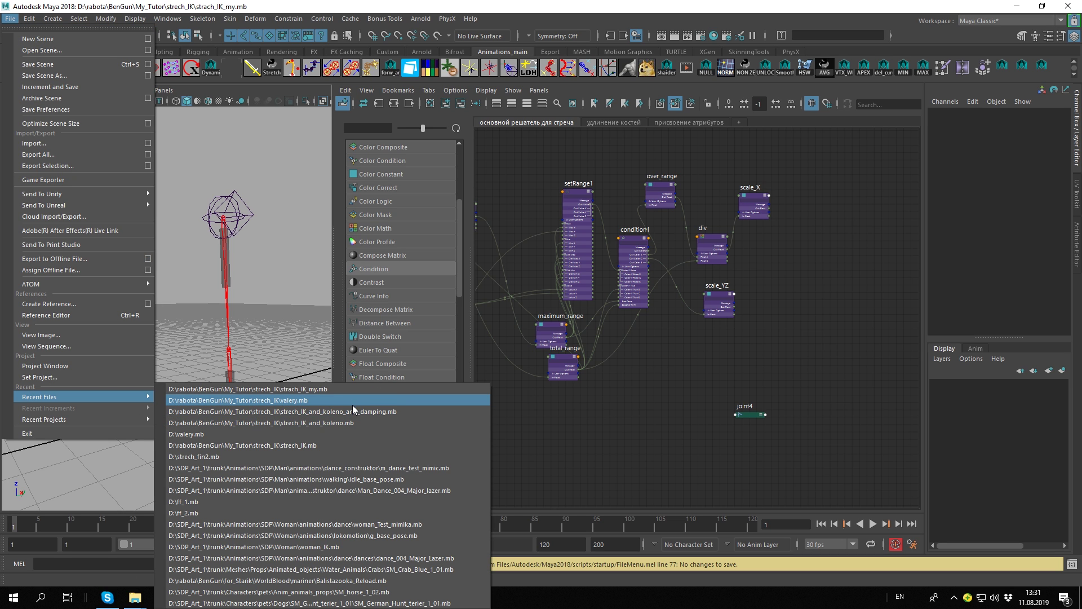
- Open valery.mb and import strach_IK_my.mb from Explorer into the viewport
left_click(356, 399)
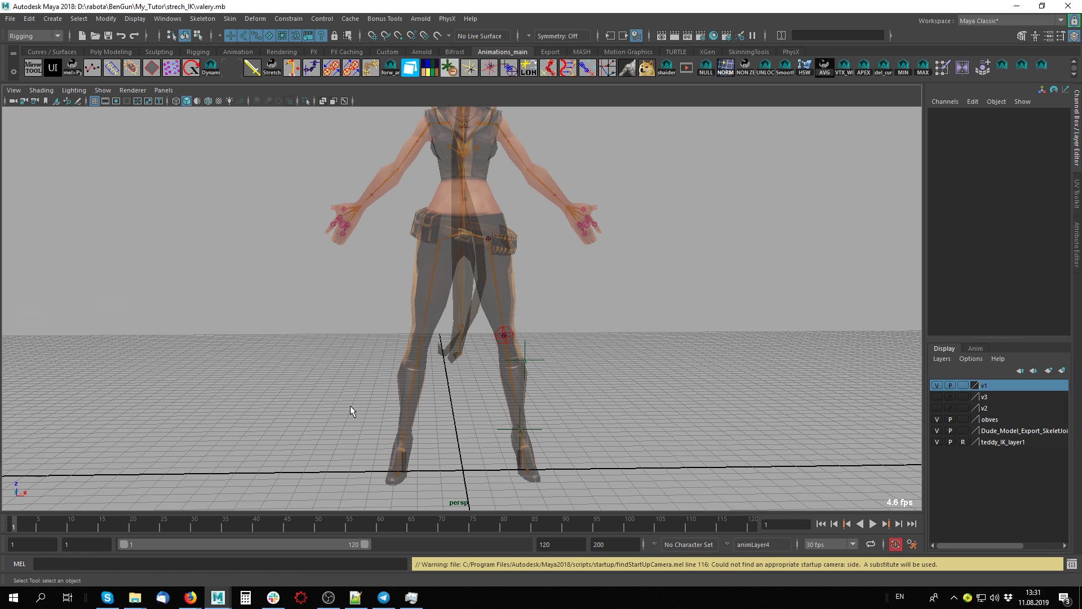
mouse_move(571, 364)
left_mouse_down("alt")
mouse_move(536, 342)
mouse_move(495, 350)
mouse_move(555, 367)
mouse_move(530, 367)
left_mouse_up("alt")
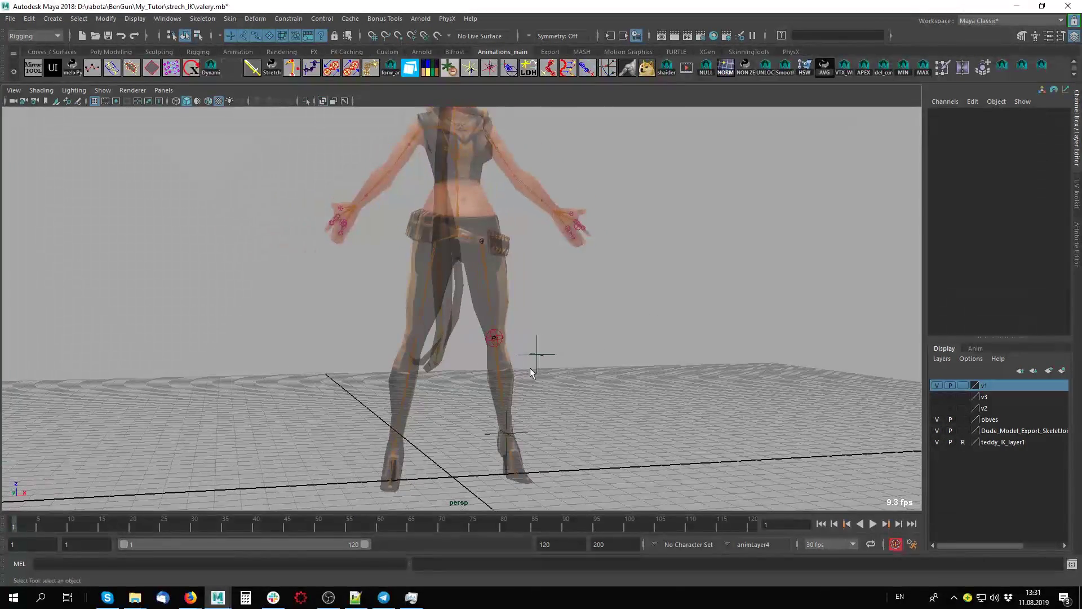
key("alt+Tab")
key("alt+Tab")
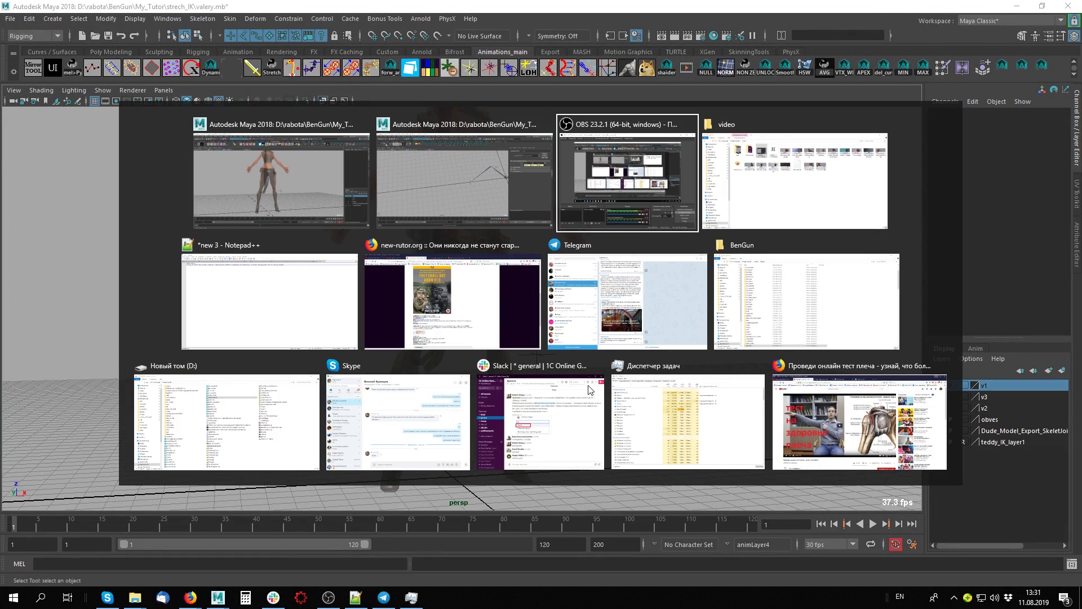
key("alt+Tab")
key("alt+Tab")
key("alt+Tab")
key("alt+Tab")
key("alt+Tab")
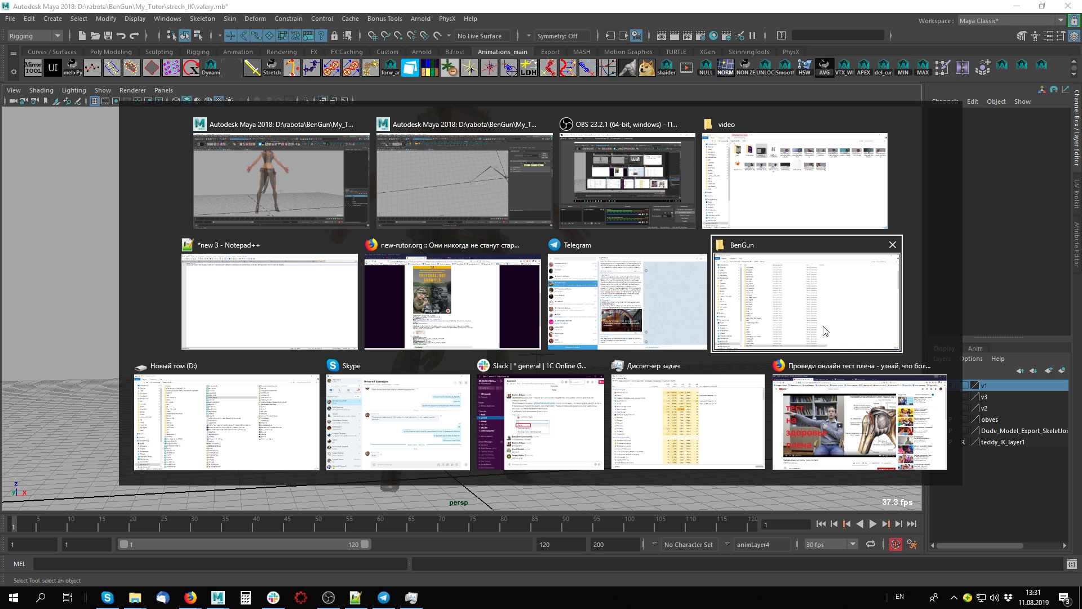
key("Escape")
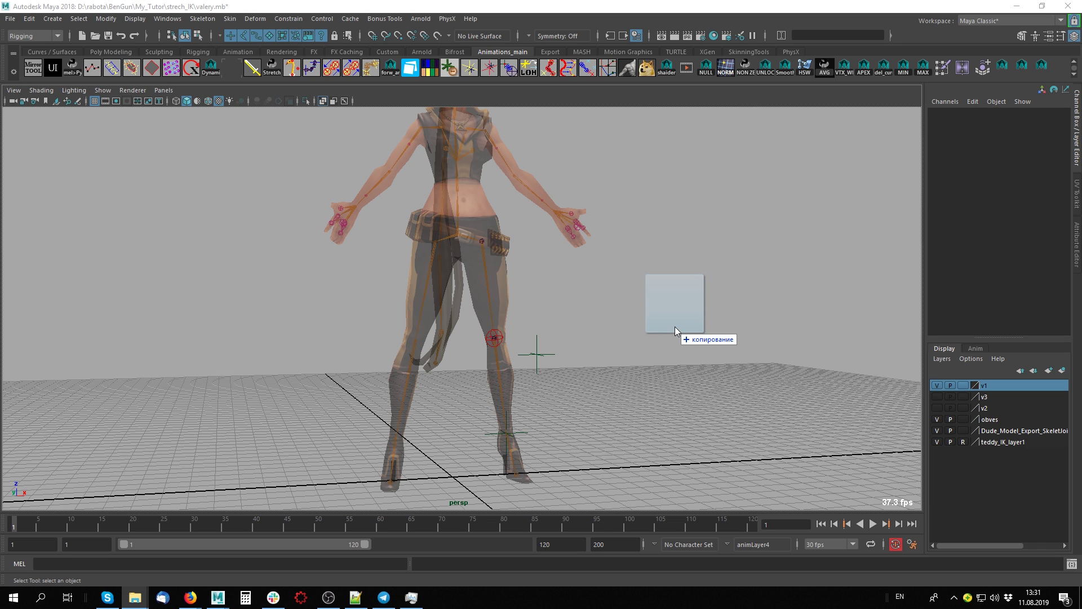
mouse_move(587, 365)
left_mouse_down("alt")
mouse_move(518, 385)
mouse_move(522, 465)
left_mouse_up("alt")
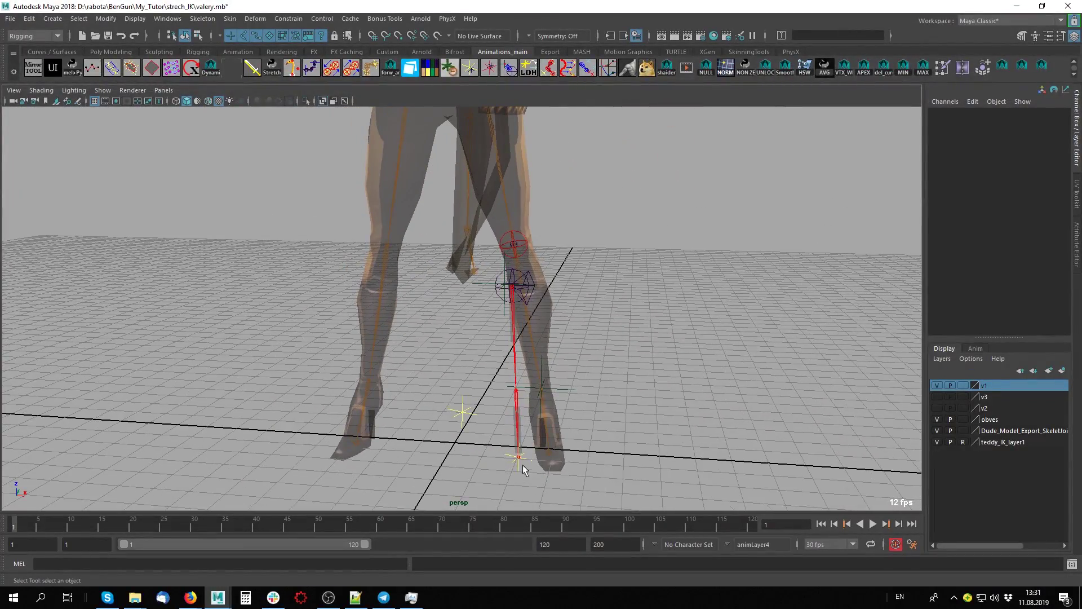
- Remove the namespace from the imported locator1 with the shelf script
left_click(521, 462)
left_click_drag(648, 292, 479, 269, "alt")
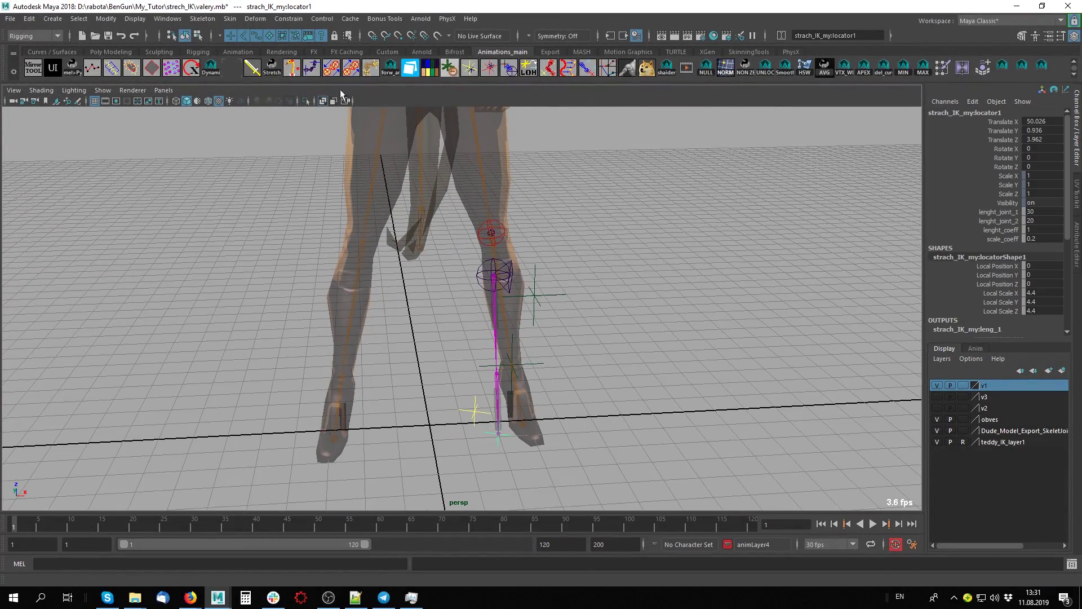
left_click(548, 53)
left_click(167, 67)
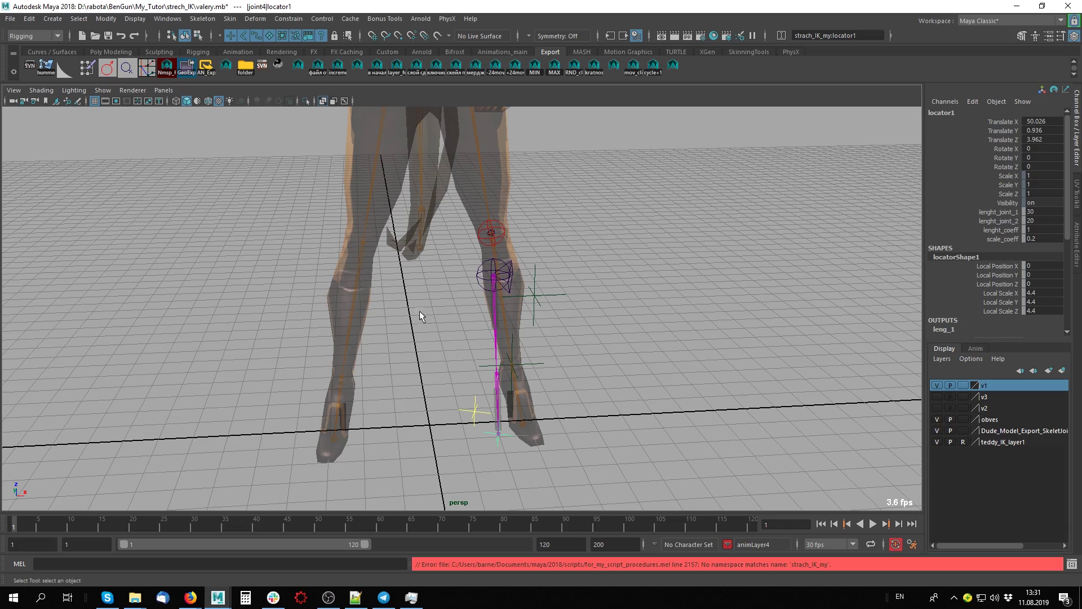
middle_click_drag(621, 223, 622, 237, "alt")
left_click_drag(621, 238, 627, 233, "alt")
- Move joint4 up and point-constrain it to bip_hip_R at the right hip
key("Up")
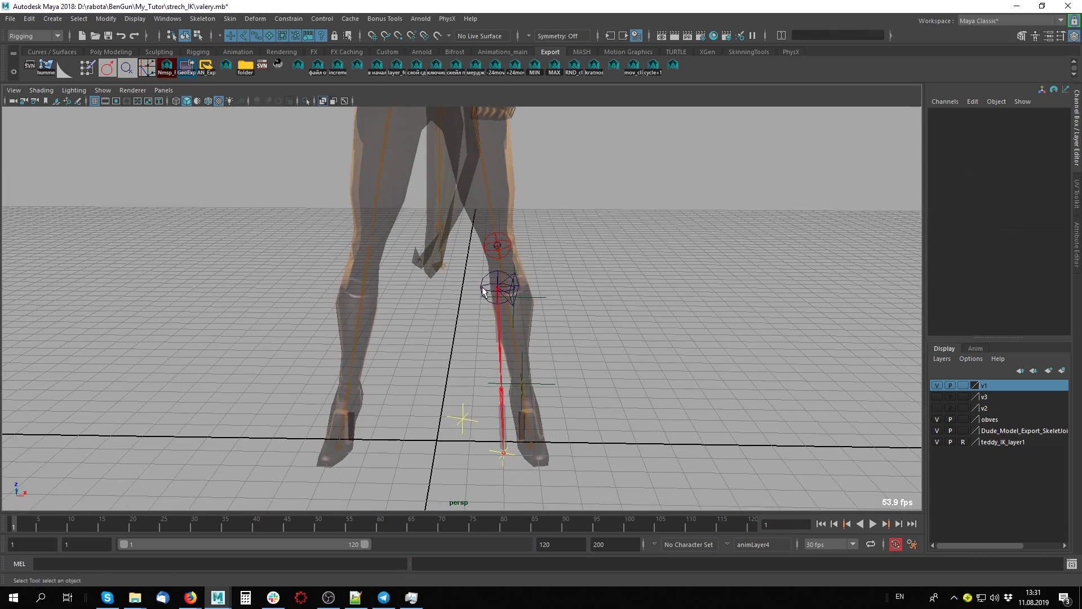
left_click_drag(497, 287, 259, 144)
mouse_move(315, 169)
left_mouse_down("alt")
mouse_move(393, 253)
mouse_move(437, 283)
mouse_move(510, 271)
mouse_move(483, 268)
left_mouse_up("alt")
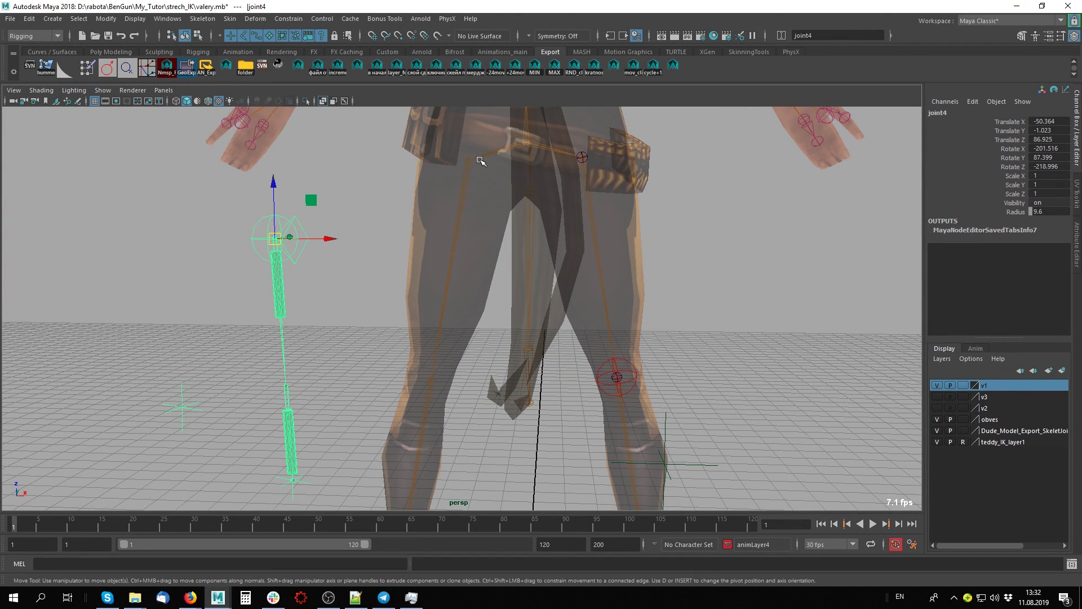
left_click(451, 175)
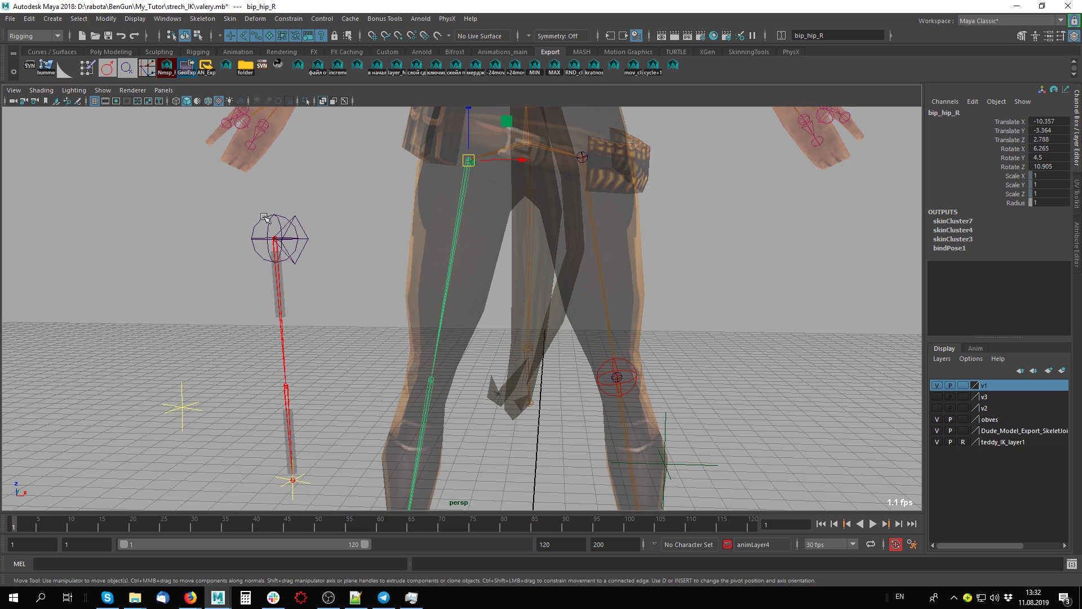
left_click(265, 218, "shift")
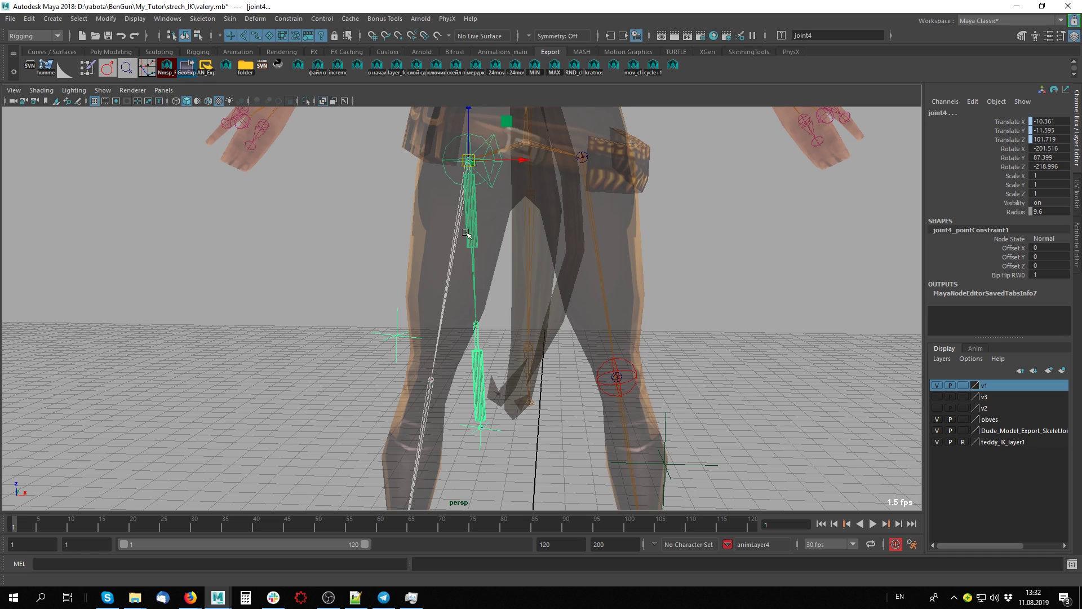
left_click(457, 214)
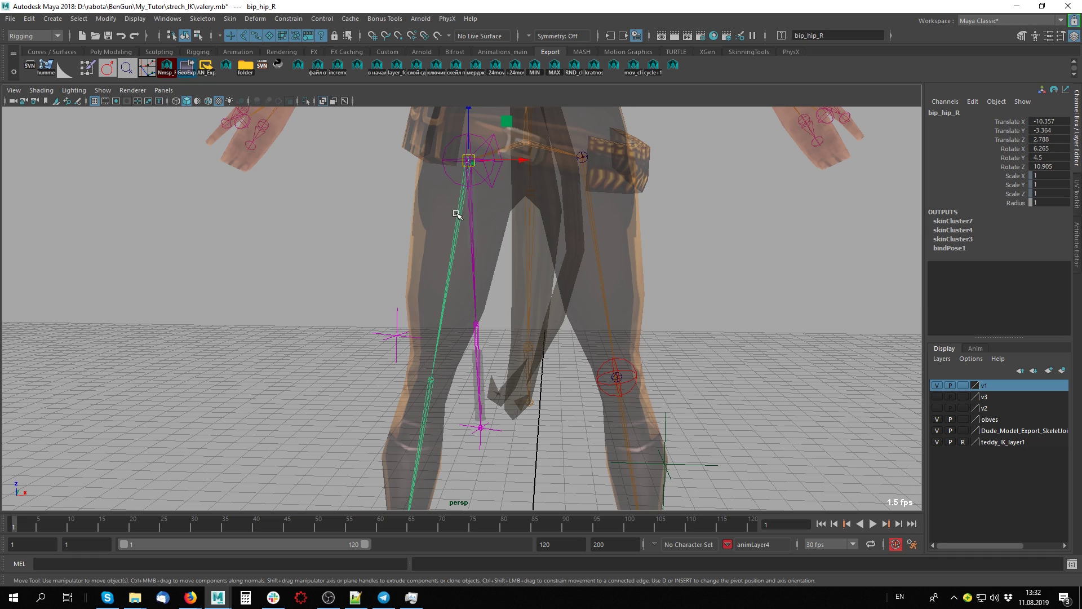
left_click(443, 173)
mouse_move(447, 169)
left_mouse_down("alt")
mouse_move(566, 351)
mouse_move(580, 249)
mouse_move(507, 332)
left_mouse_up("alt")
left_click(516, 338)
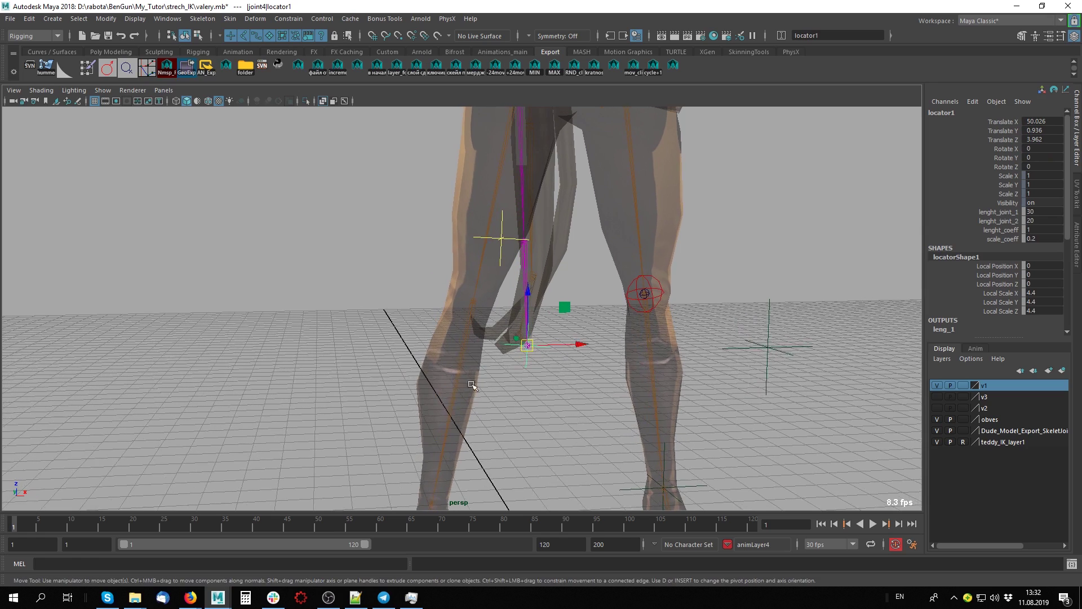
- Set locator1's lenght_coeff to 0 and scale_coeff to 1
left_click_drag(473, 385, 389, 389, "alt")
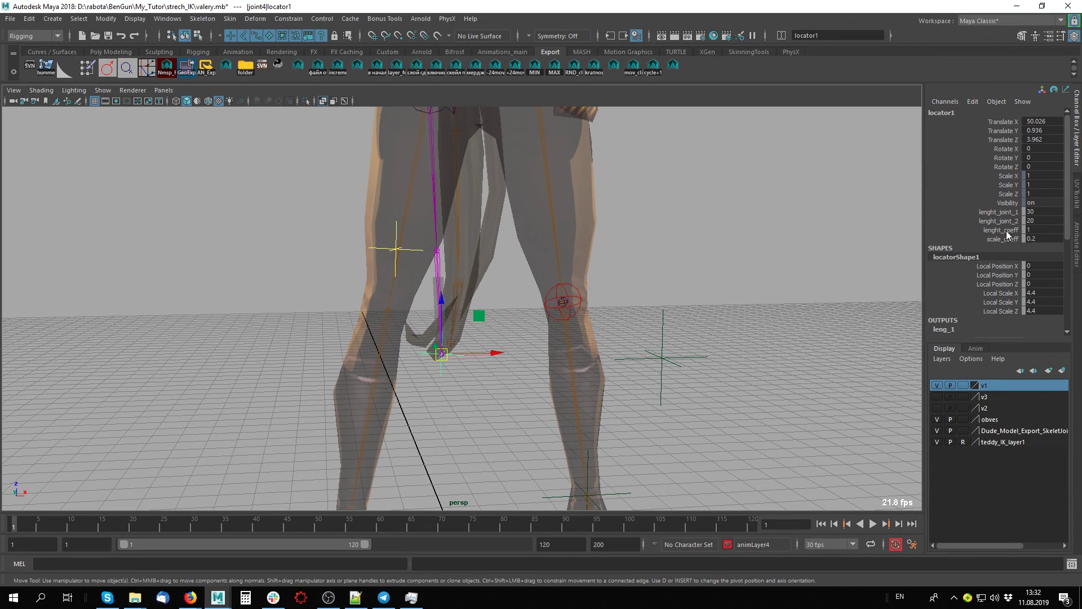
left_click_drag(1023, 230, 1023, 239)
type("0.01")
key("Return")
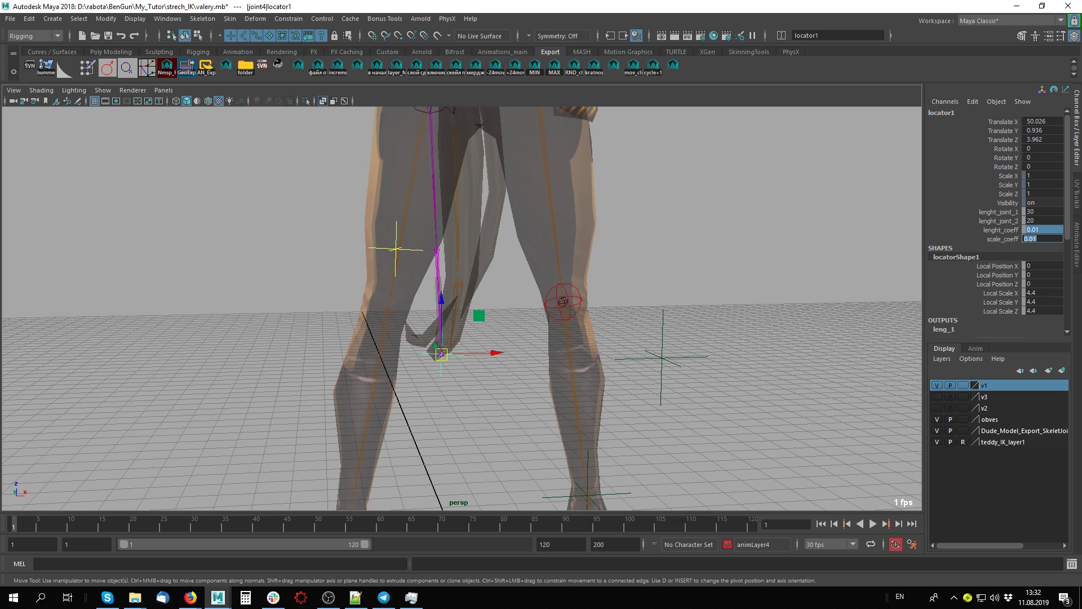
double_click(1044, 230)
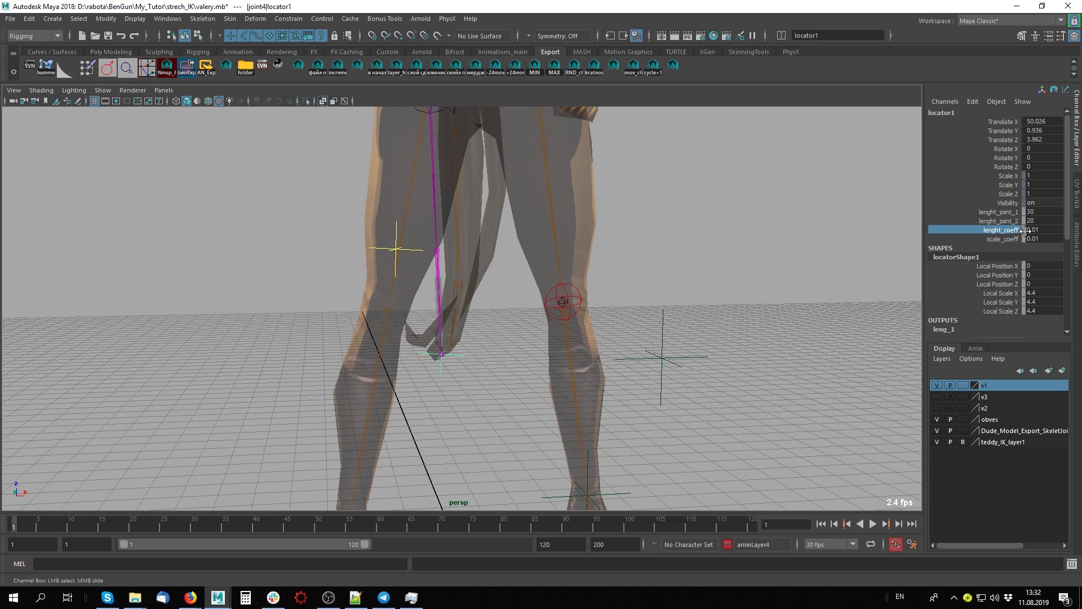
type("0")
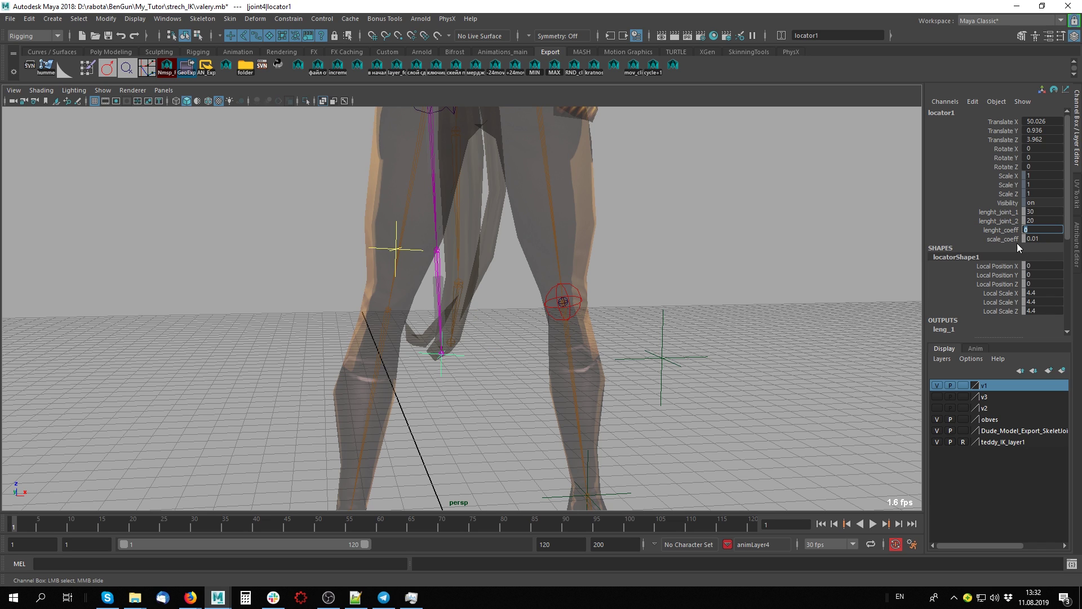
left_click(795, 405)
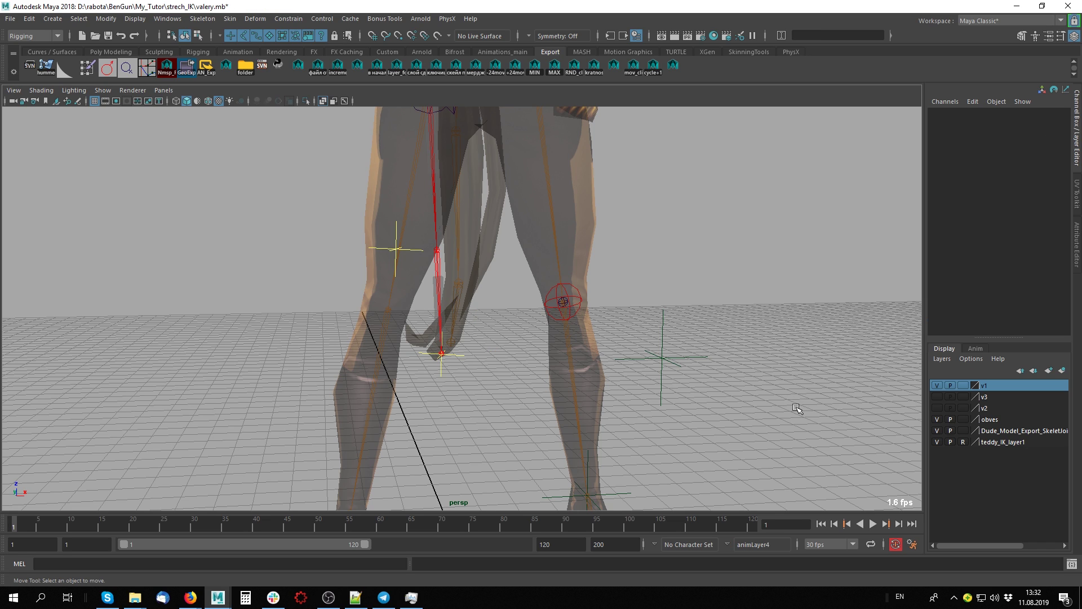
left_click(454, 353)
double_click(1051, 239)
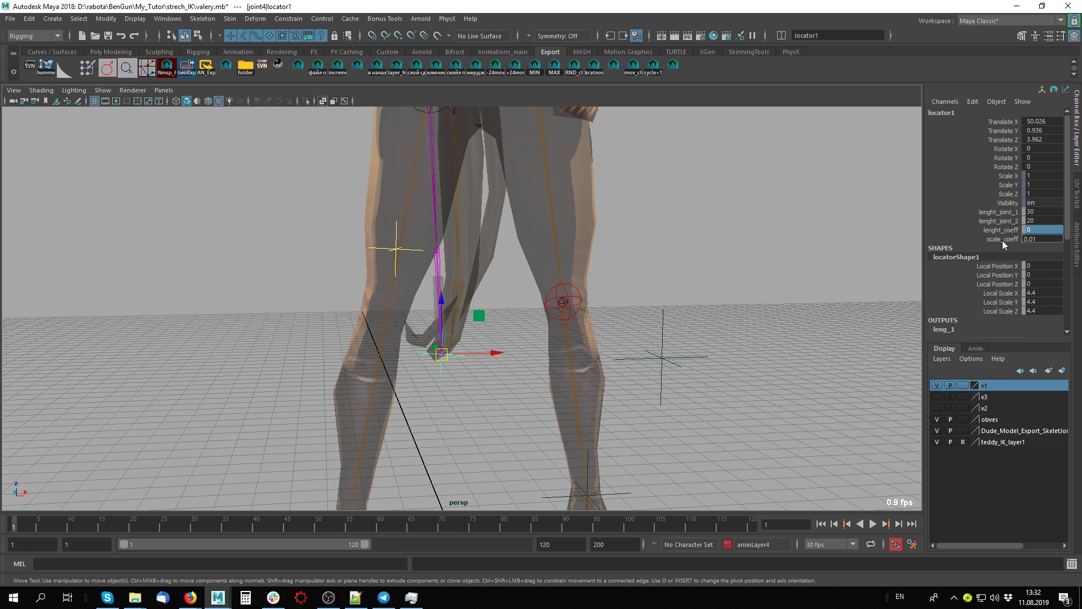
double_click(1053, 239)
key("Return")
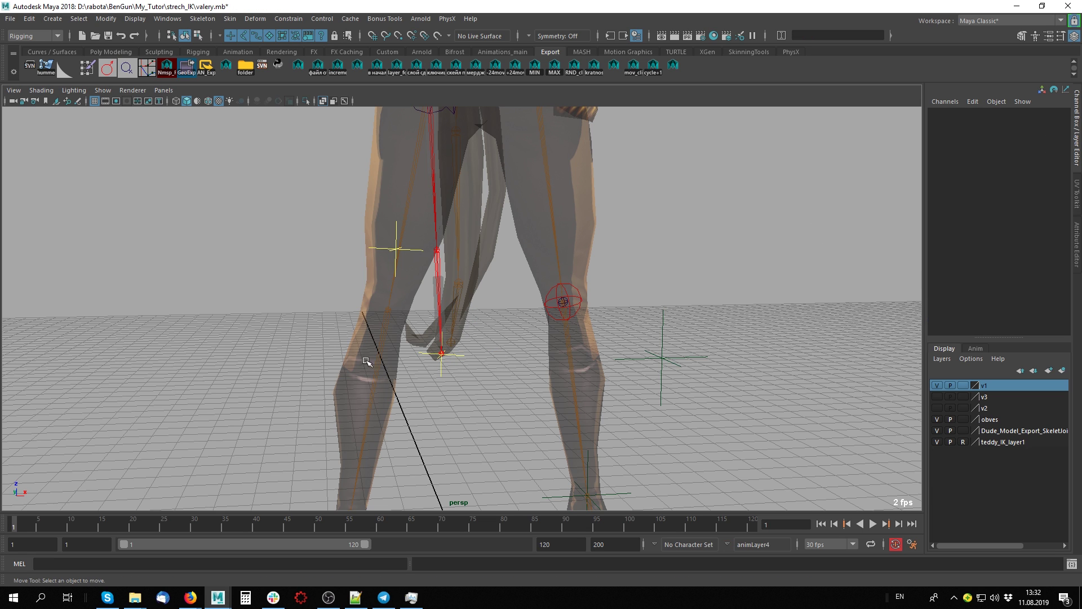
- Set lenght_joint_1 to the knee's Translate Y length, 42.586
scroll(465, 357, "down", 4)
mouse_move(465, 357)
left_mouse_down("alt")
mouse_move(505, 357)
mouse_move(541, 338)
left_mouse_up("alt")
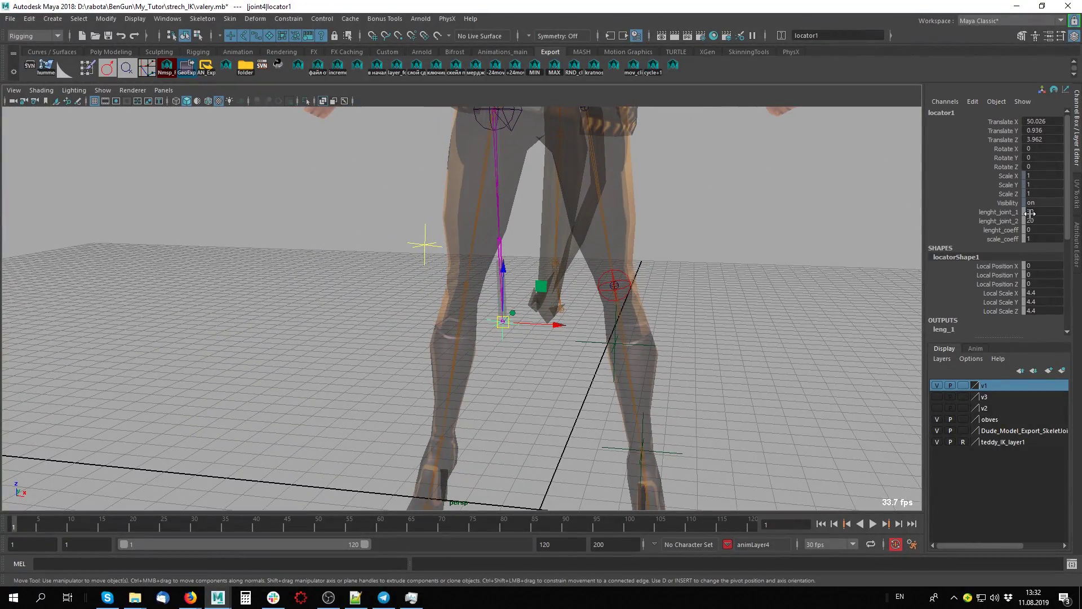
left_click(1013, 220)
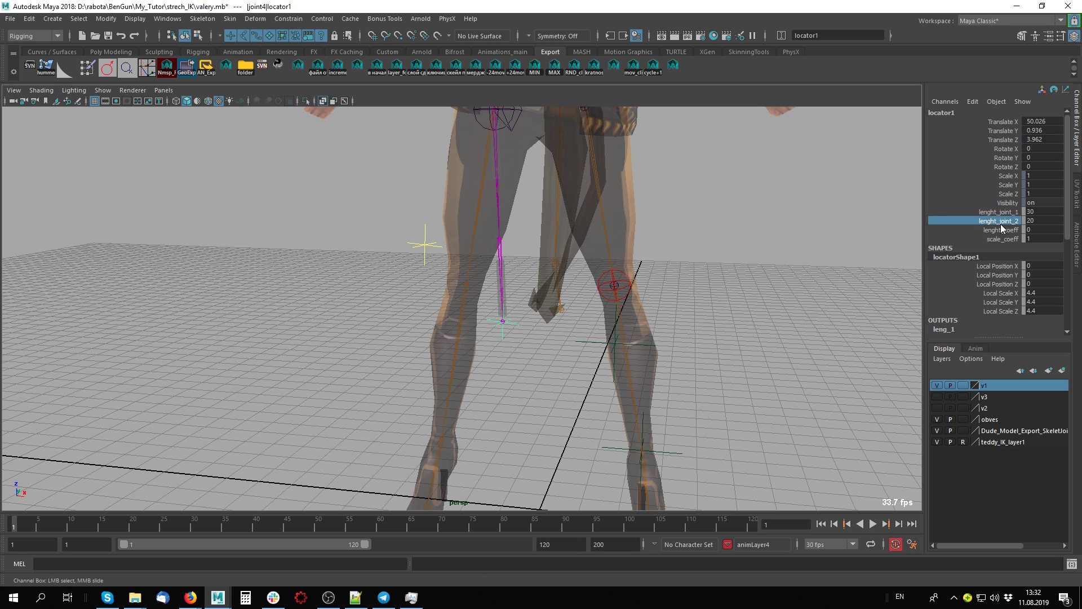
left_click(1009, 212)
left_click(474, 285)
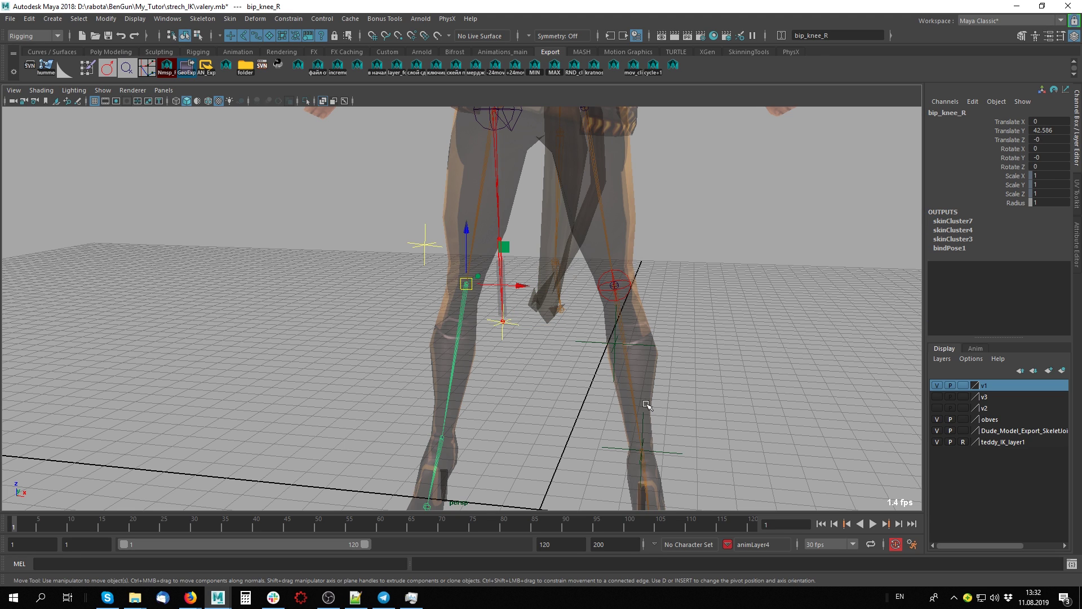
left_click(1050, 131)
left_click(503, 322)
left_click(1045, 216)
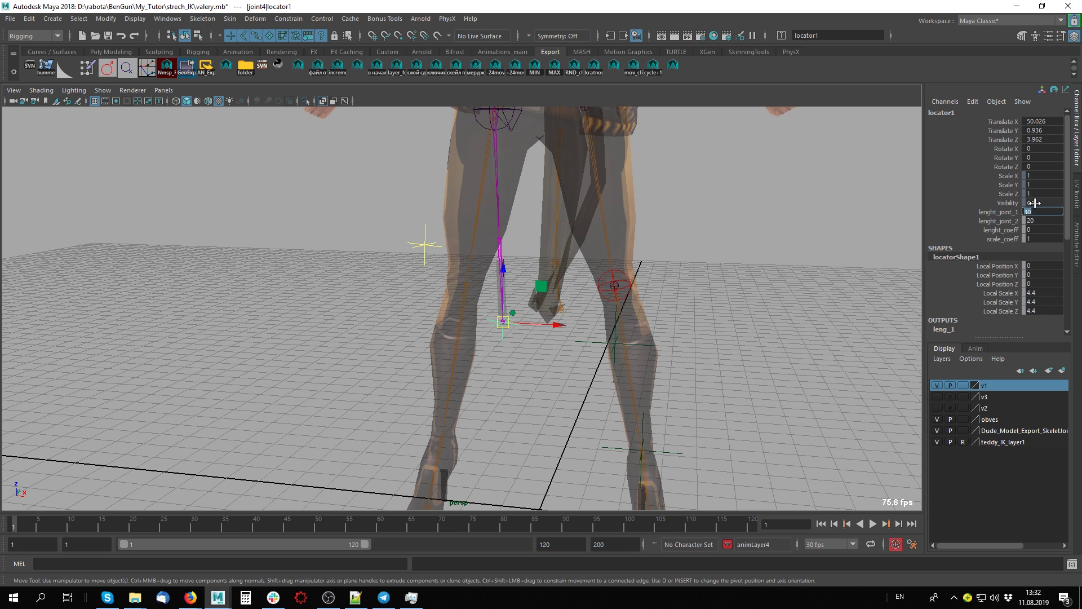
middle_click_drag(429, 406, 455, 407)
- Copy the foot's Translate Y 42.586 into locator1's lenght_joint_2
left_click(441, 458)
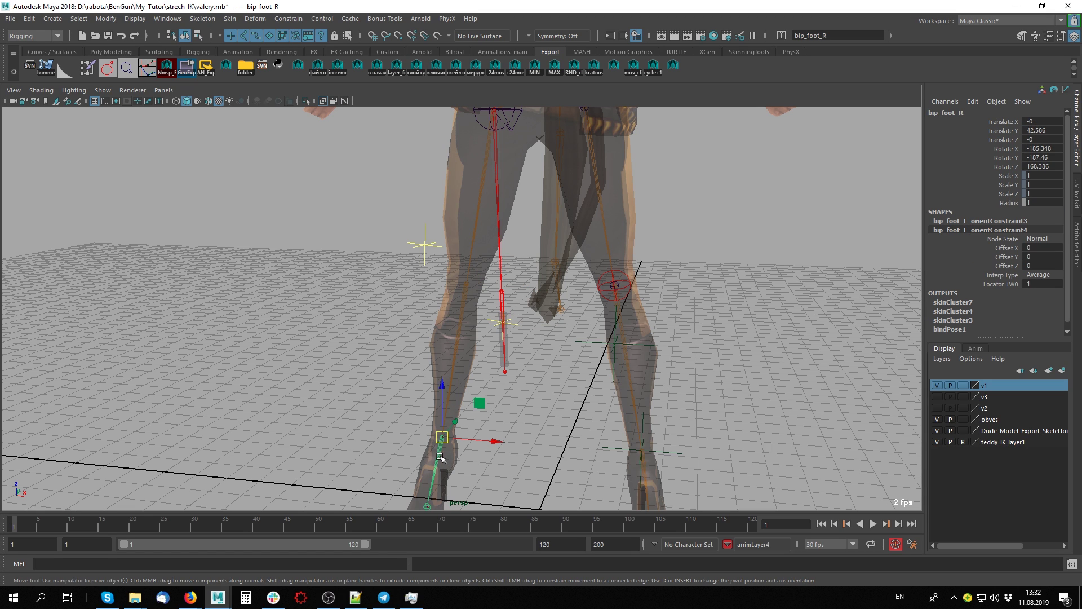
double_click(1052, 129)
key("ctrl+c")
left_click(516, 319)
double_click(1042, 220)
key("ctrl+v")
key("Return")
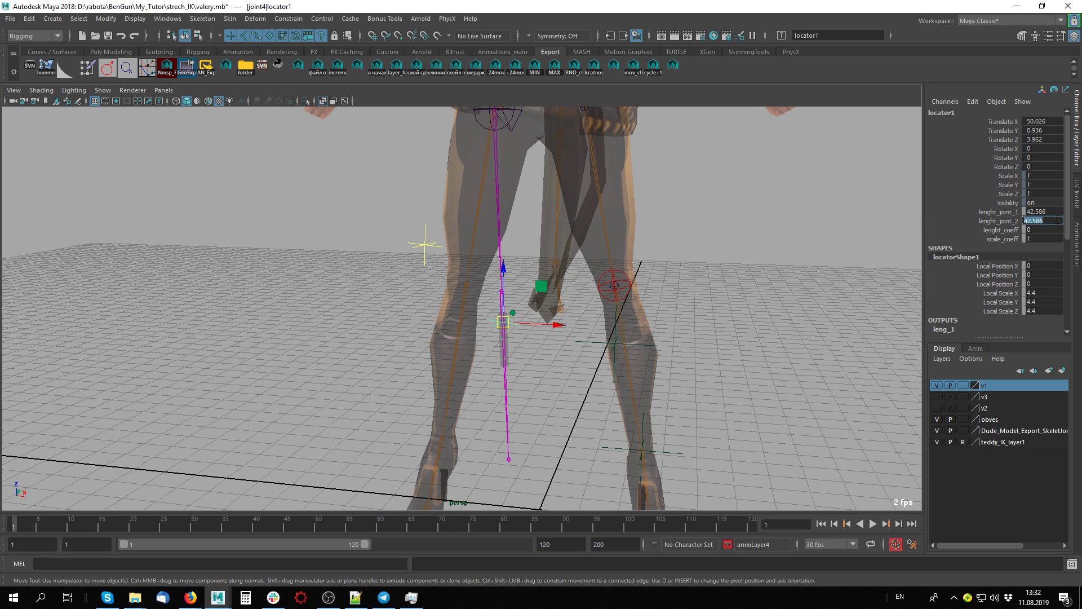
left_click(574, 379)
- Move locator1 down to the ankle and lower locator2 beside the leg
left_click(508, 338)
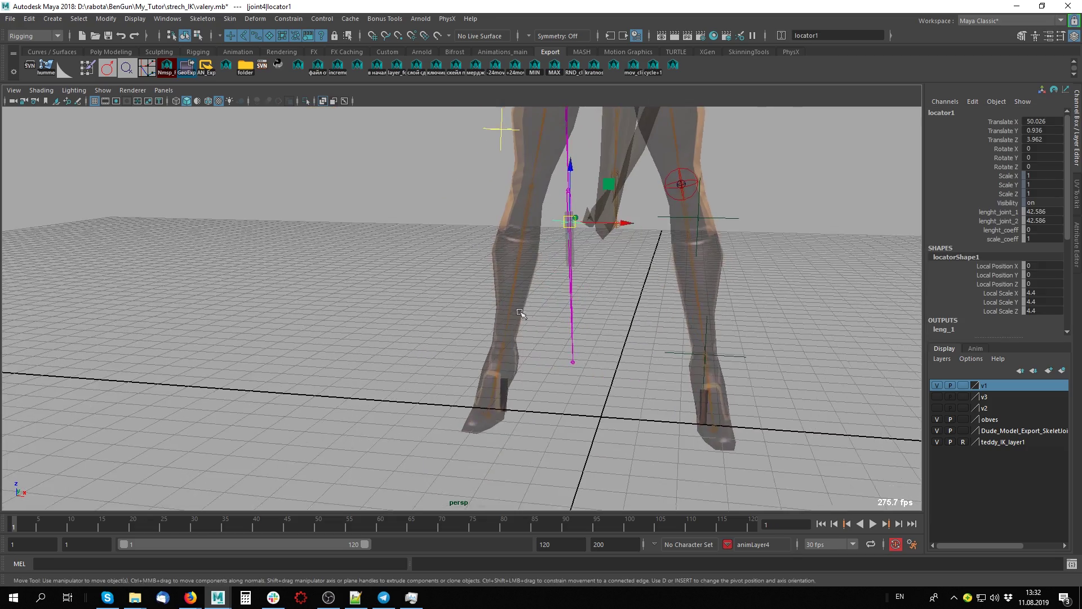
mouse_move(569, 221)
left_mouse_down()
mouse_move(514, 350)
mouse_move(553, 389)
mouse_move(845, 391)
mouse_move(284, 352)
mouse_move(433, 285)
left_mouse_up()
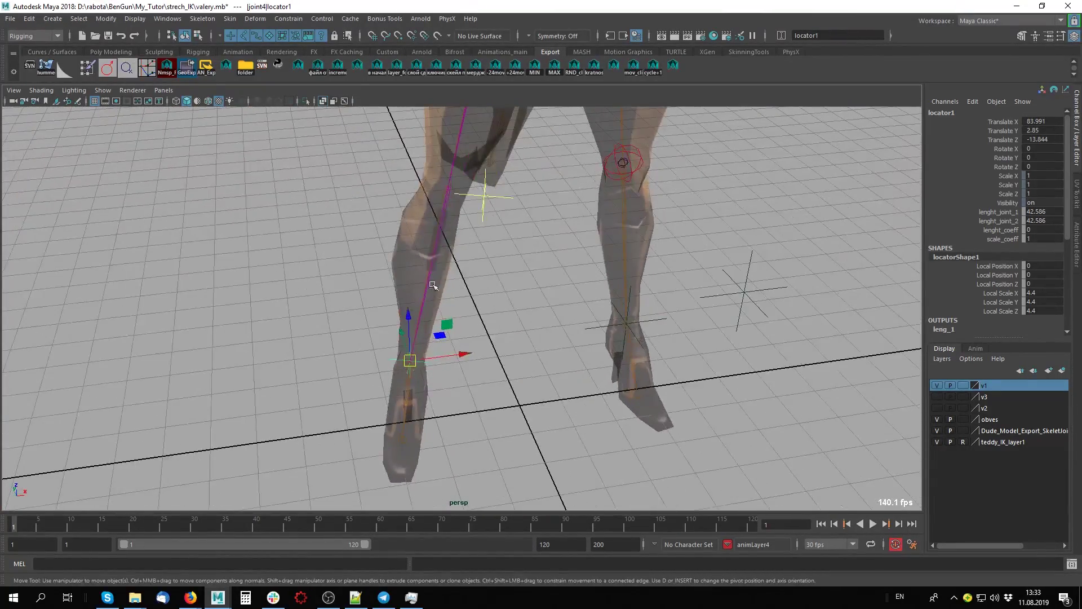
left_click(492, 196)
left_click_drag(492, 196, 642, 372, "alt")
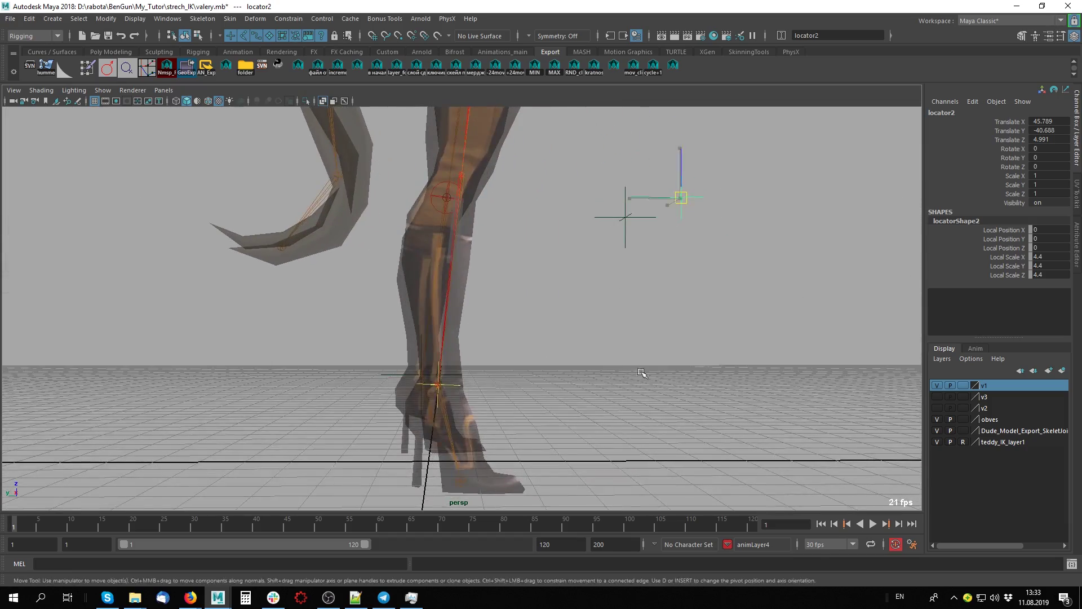
middle_click_drag(642, 373, 678, 353)
mouse_move(679, 353)
left_mouse_down("alt")
mouse_move(380, 357)
mouse_move(776, 413)
mouse_move(500, 315)
mouse_move(400, 251)
left_mouse_up("alt")
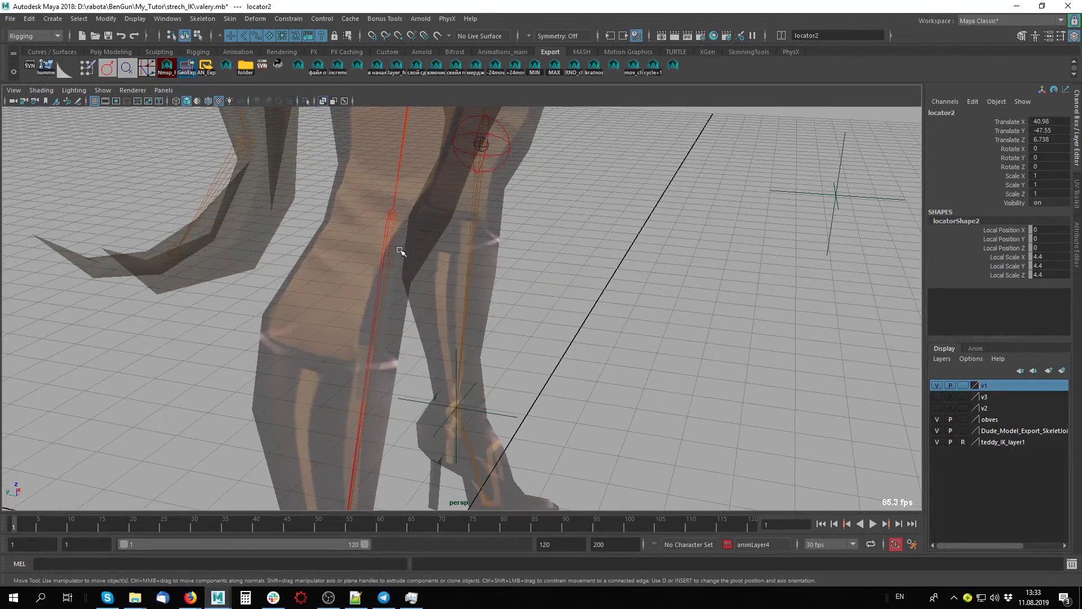
left_click_drag(524, 342, 507, 366, "alt")
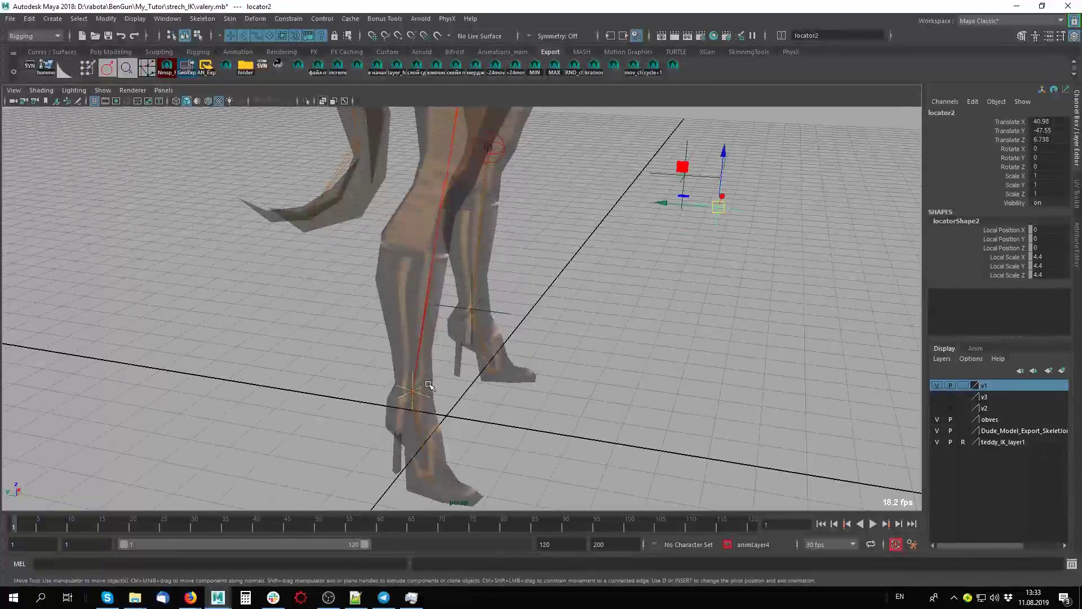
- Pull locator2 out from the knee, frame the character, and reselect ankle locator1
left_click(536, 404)
scroll(532, 425, "up", 3)
scroll(533, 425, "up", 2)
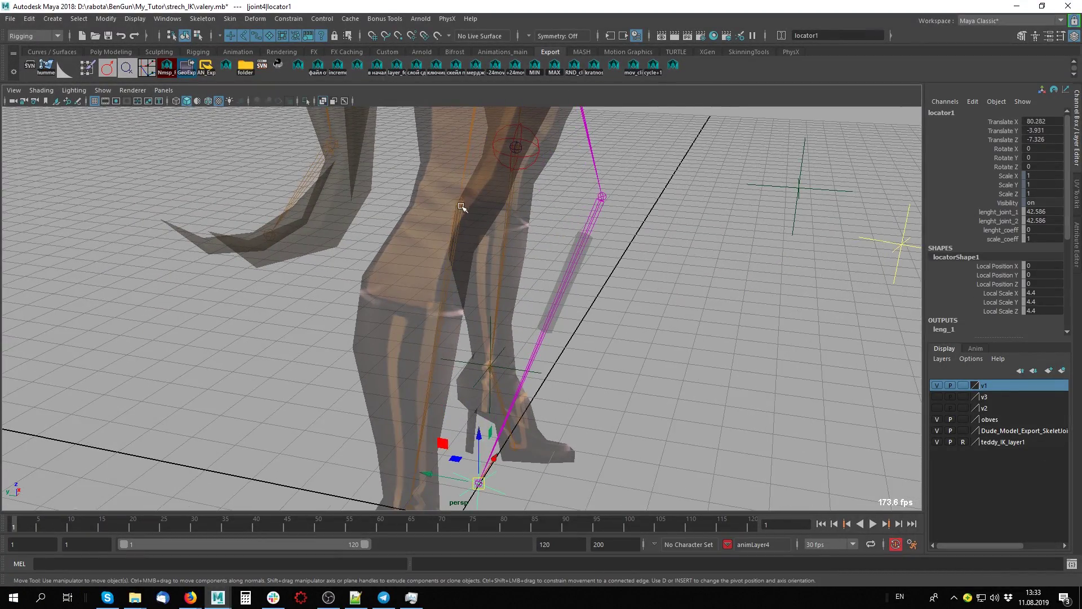
left_click(461, 206)
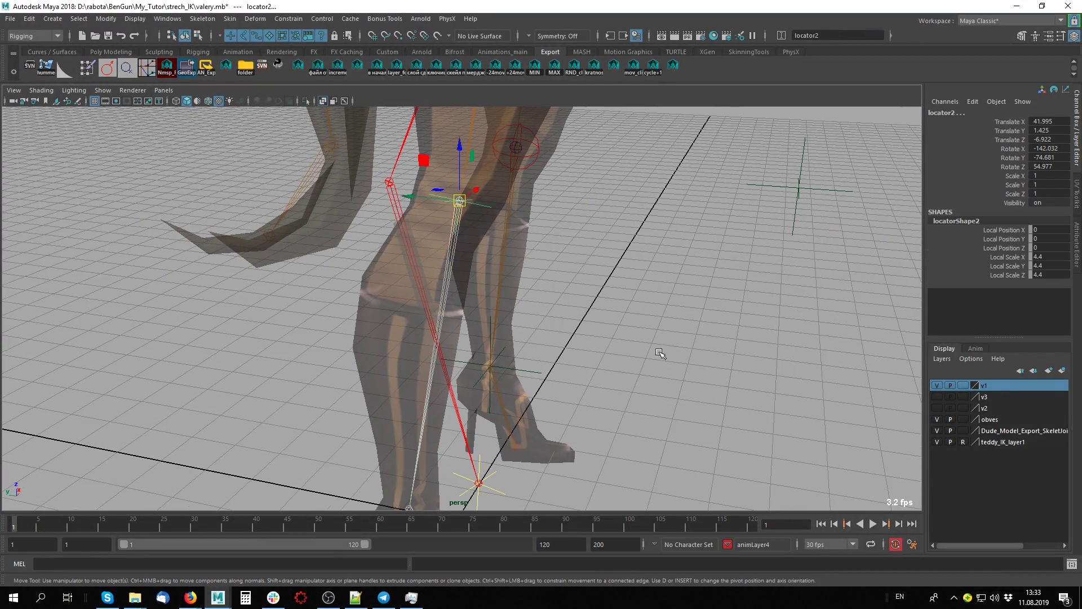
left_click_drag(659, 353, 647, 295, "alt")
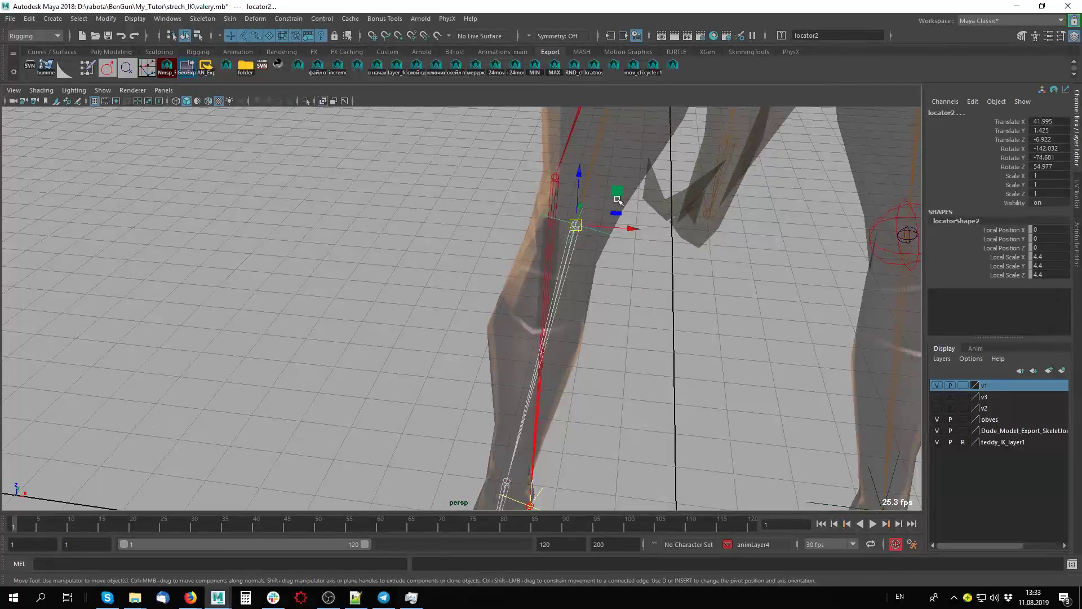
left_click_drag(708, 294, 593, 277, "alt")
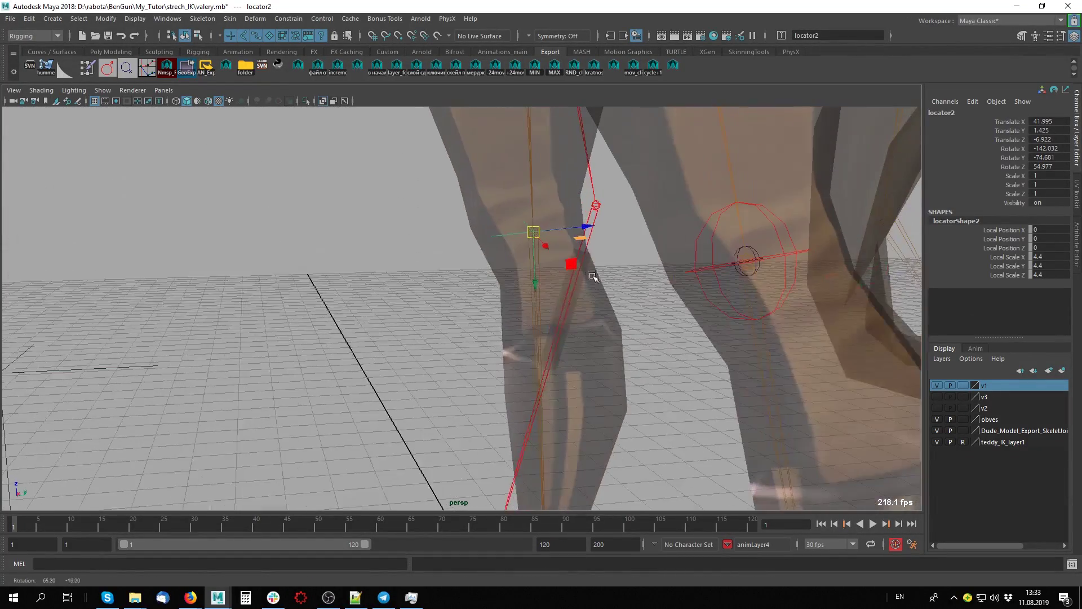
left_click_drag(588, 226, 428, 263)
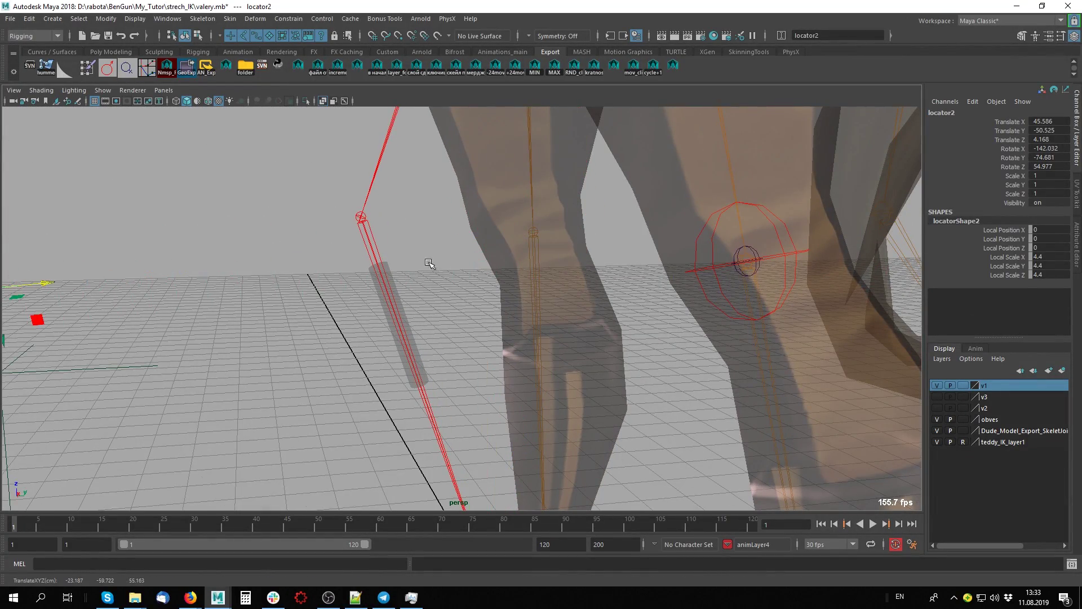
key("a")
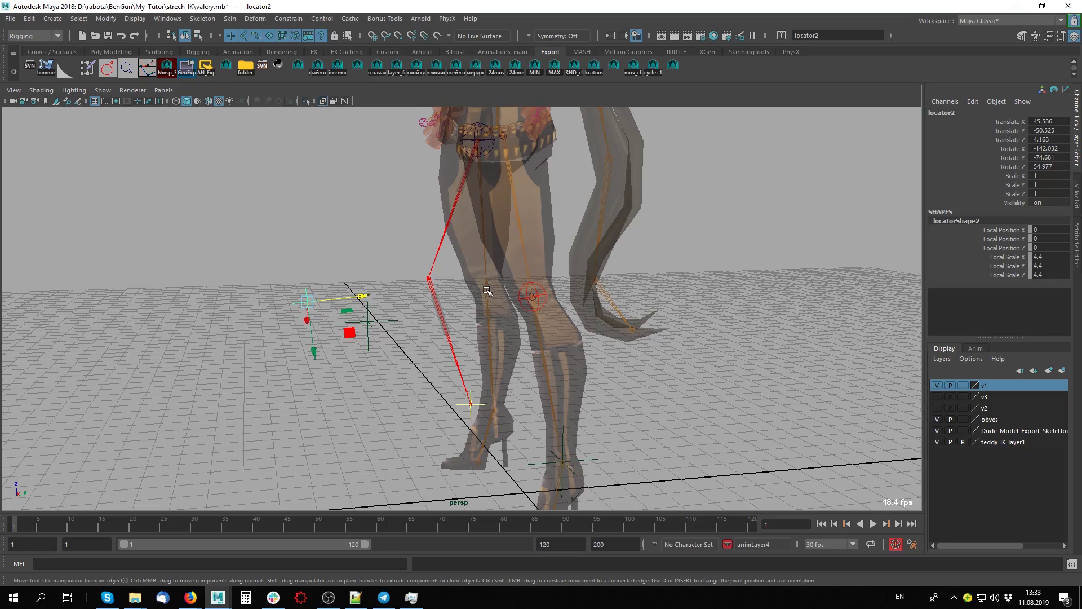
mouse_move(490, 290)
left_mouse_down("alt")
mouse_move(479, 365)
mouse_move(555, 282)
mouse_move(571, 285)
mouse_move(465, 456)
mouse_move(460, 423)
mouse_move(410, 426)
left_mouse_up("alt")
left_click(468, 426)
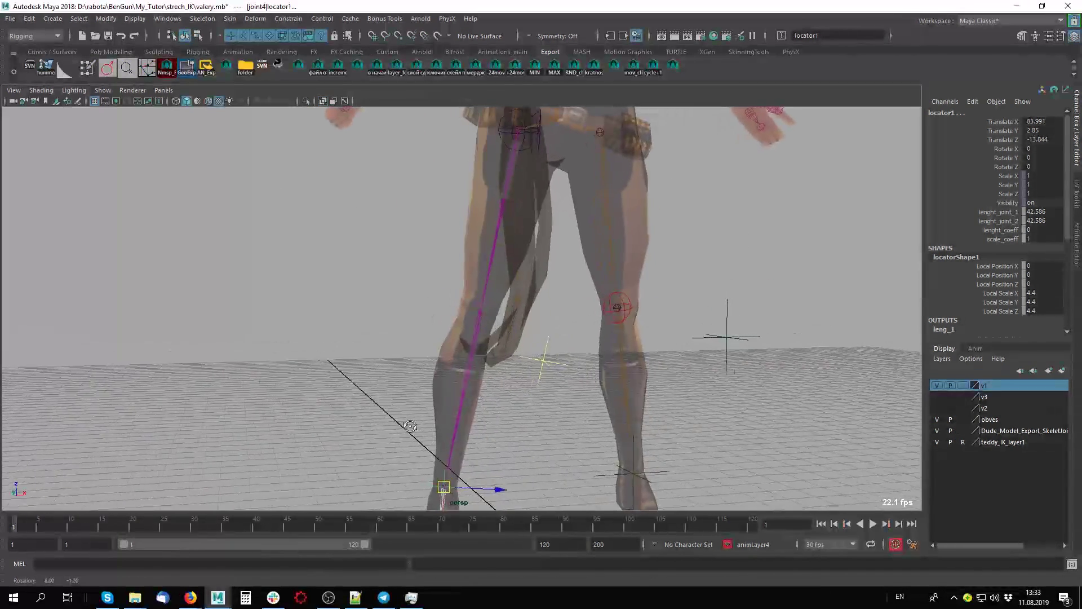
- In the Outliner, expand joint4 to joint3 and set joint1–joint3 Radius to 5.9
key("shift+o")
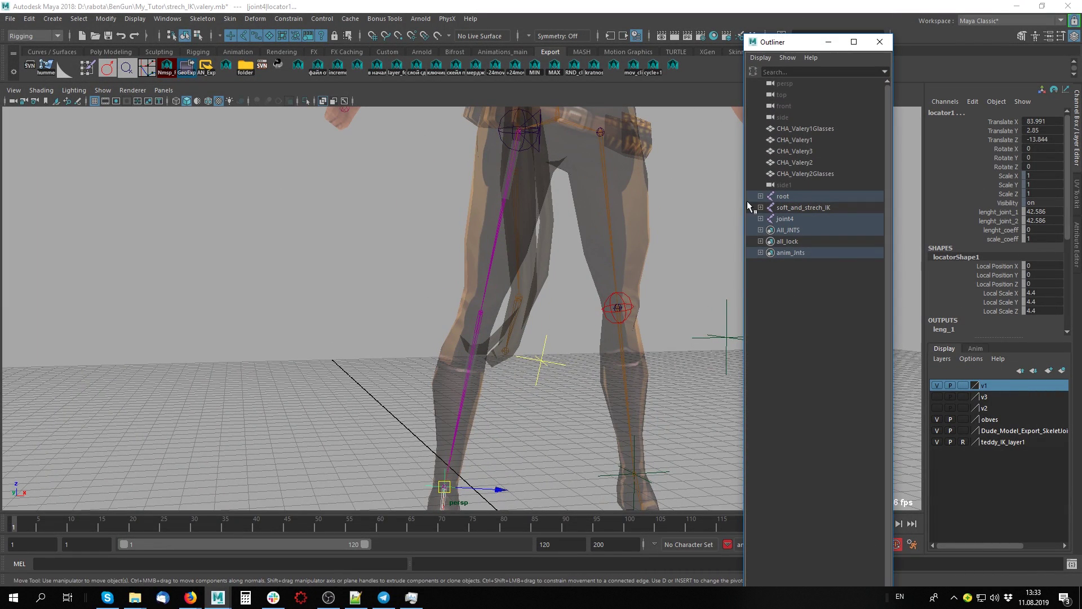
left_click(761, 218)
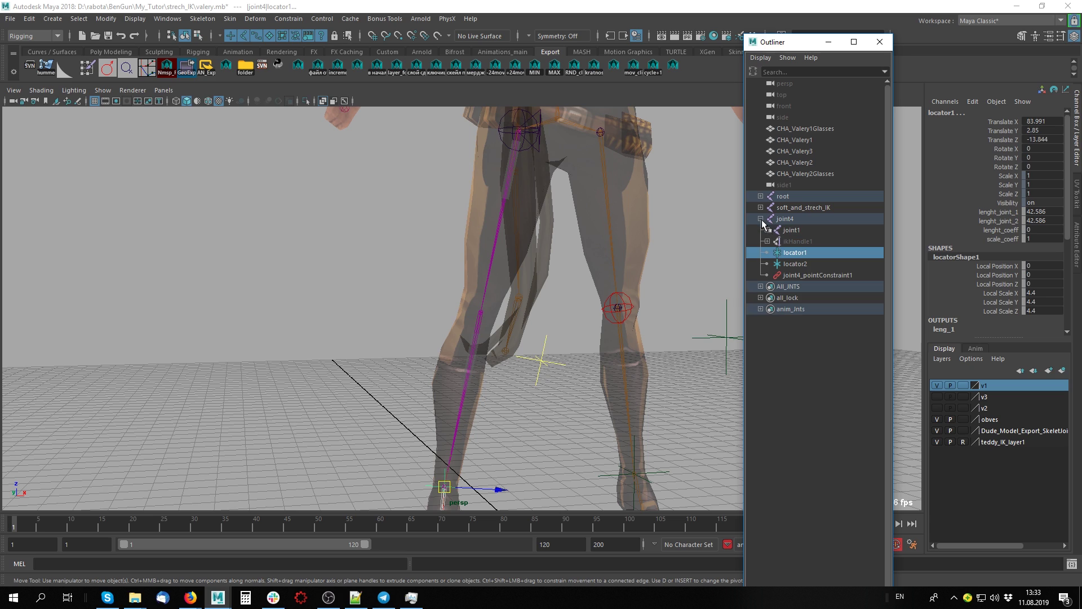
left_click(768, 230)
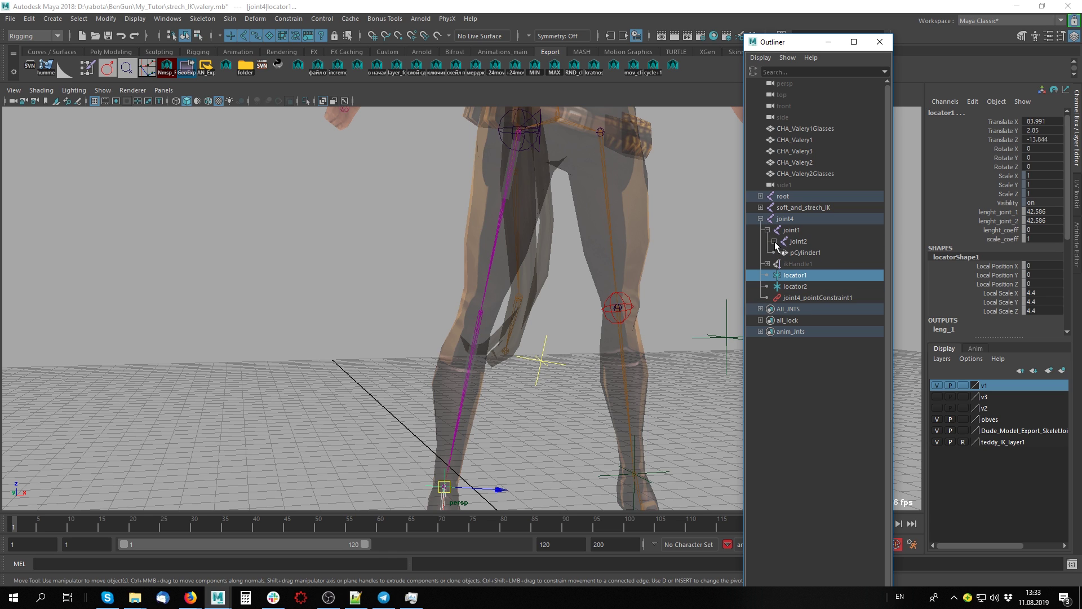
left_click(774, 241)
left_click_drag(791, 230, 805, 253)
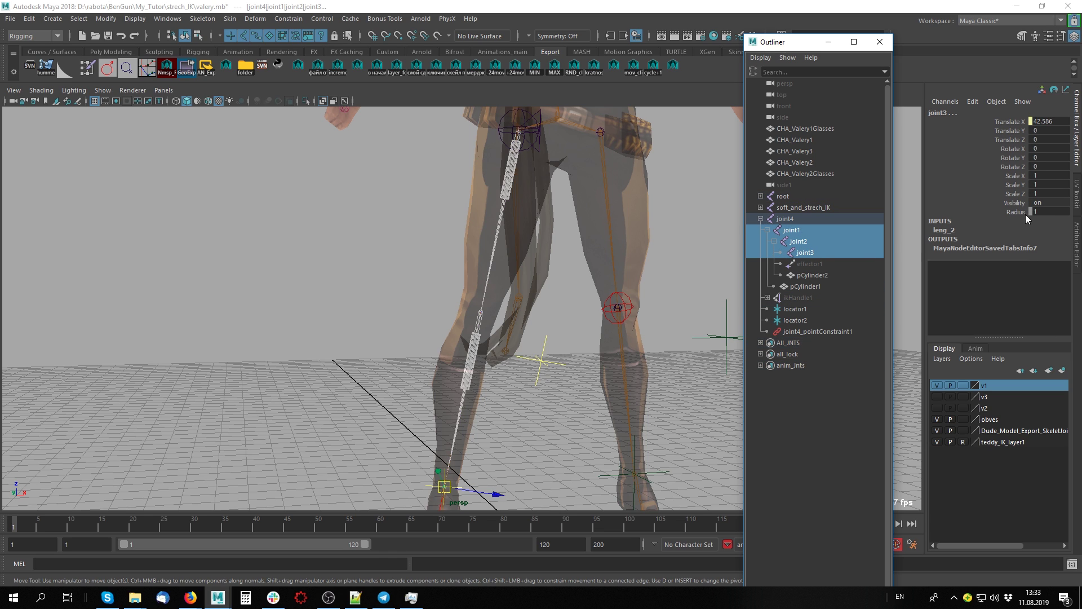
left_click(1016, 212)
middle_click_drag(357, 273, 382, 271)
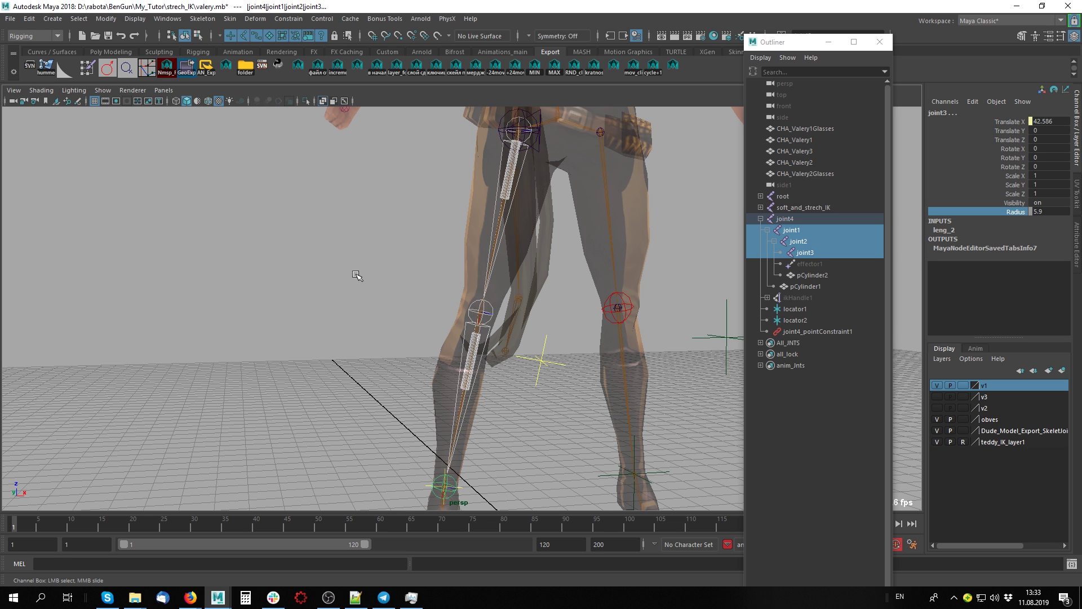
left_click(357, 276)
- Select joint1 together with the right hip bone bip_hip_R
mouse_move(516, 322)
right_mouse_down("alt")
mouse_move(501, 366)
mouse_move(490, 338)
right_mouse_up("alt")
left_click_drag(491, 338, 511, 308, "alt")
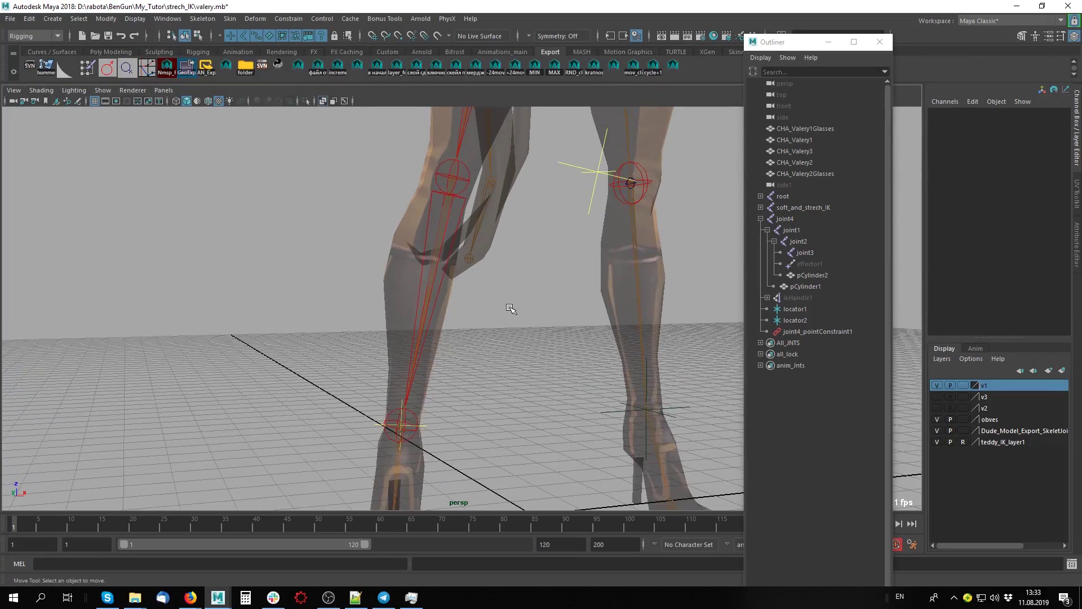
middle_click_drag(507, 242, 474, 451, "alt")
right_click_drag(473, 452, 455, 364, "alt")
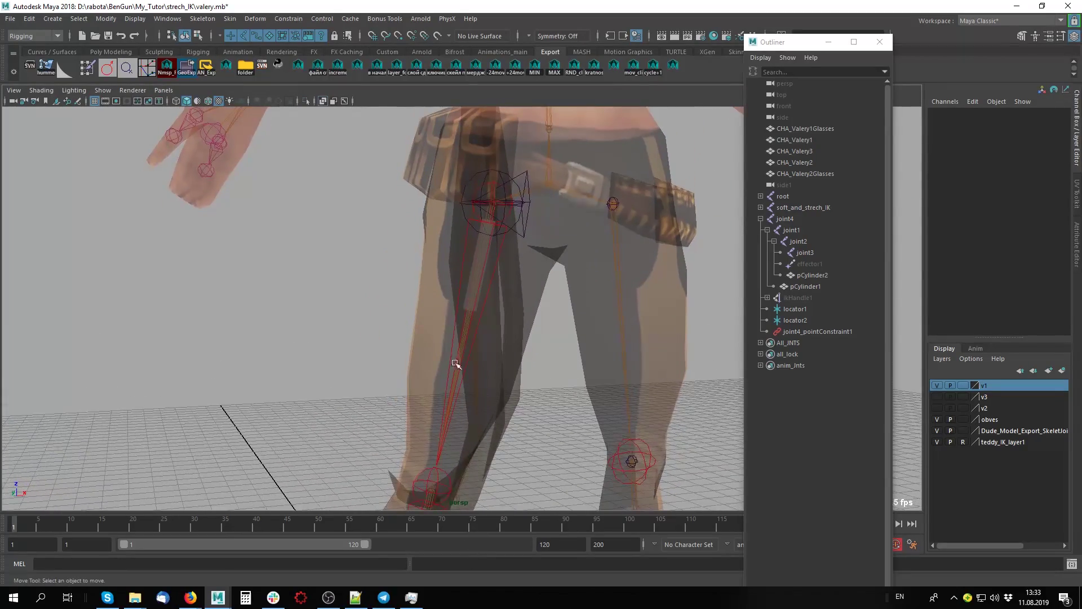
left_click(498, 271)
mouse_move(482, 310)
right_mouse_down("alt")
mouse_move(707, 383)
mouse_move(541, 387)
right_mouse_up("alt")
left_click(533, 384)
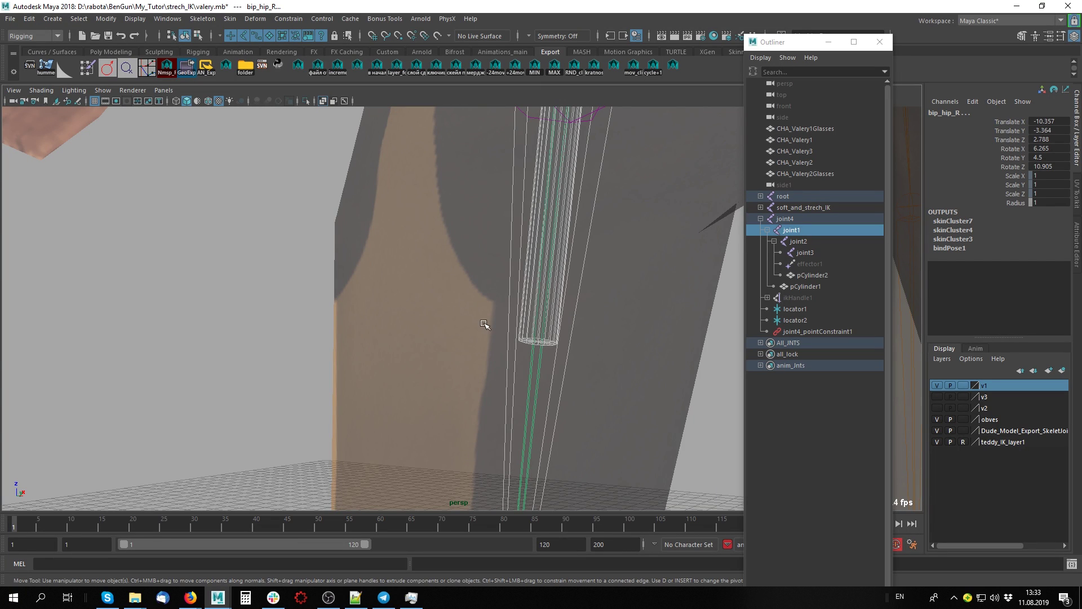
- Orient-constrain bip_hip_R to joint1 on all rotation axes
key("g")
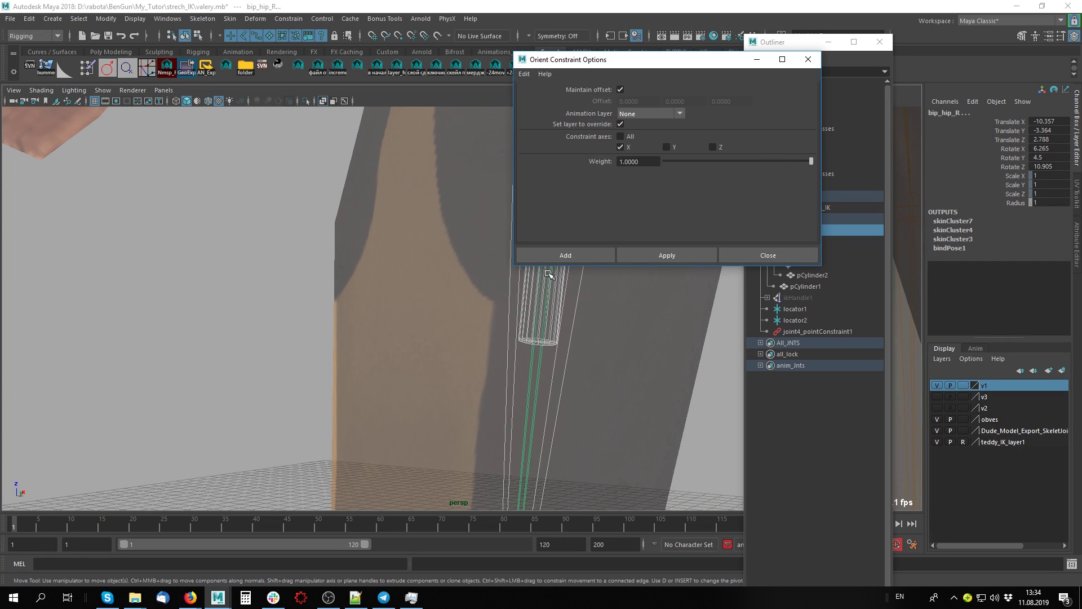
left_click(620, 136)
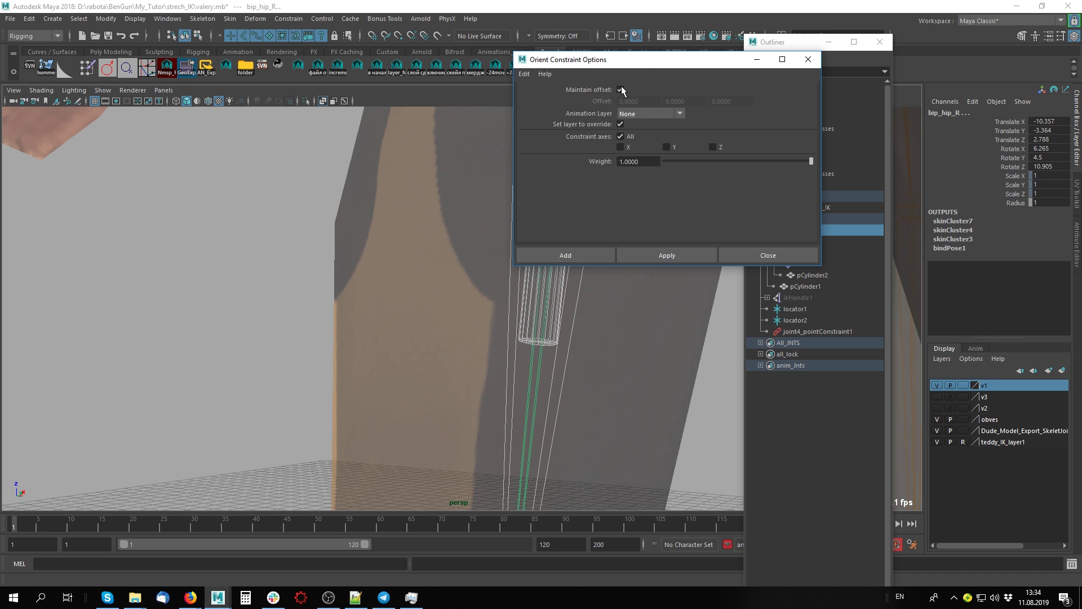
left_click(587, 254)
scroll(195, 259, "down", 5)
scroll(274, 250, "up", 5)
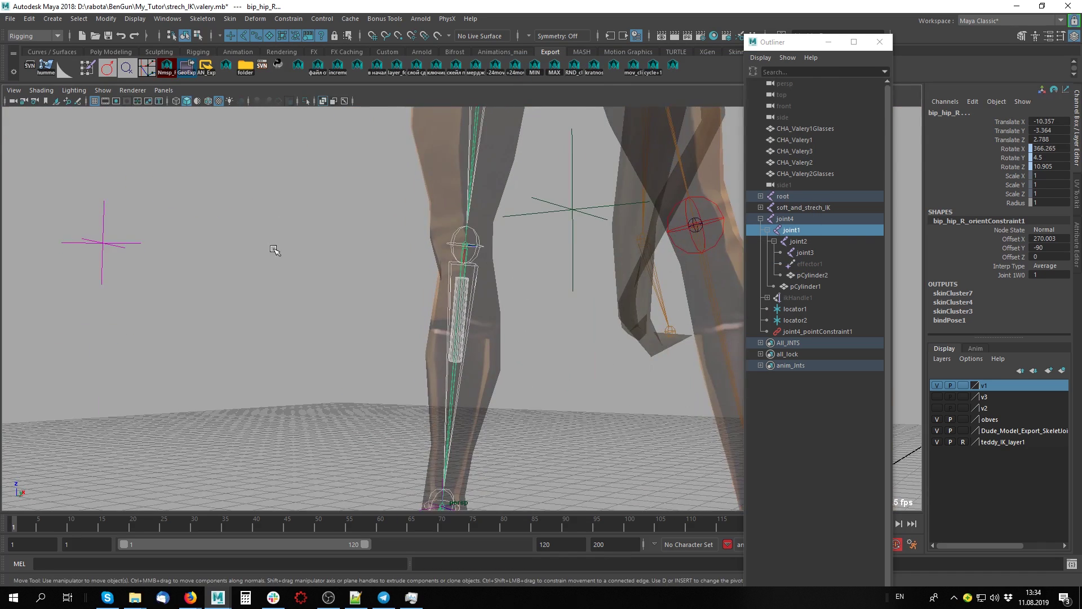
scroll(275, 249, "up", 3)
middle_click_drag(483, 355, 519, 280, "alt")
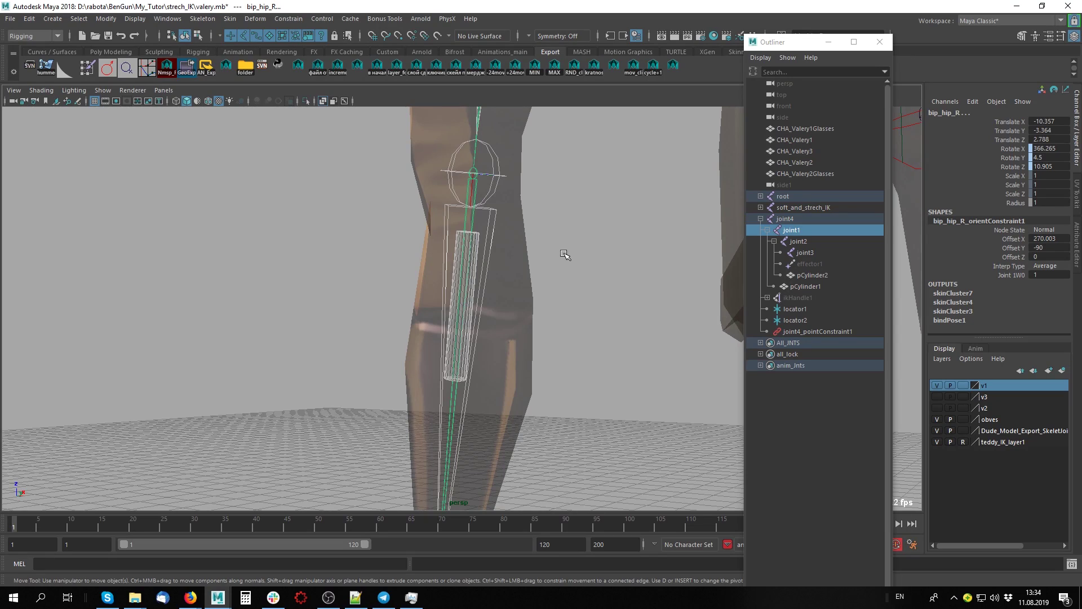
- Parent-constrain the knee bone bip_knee_R to joint2
left_click(482, 197)
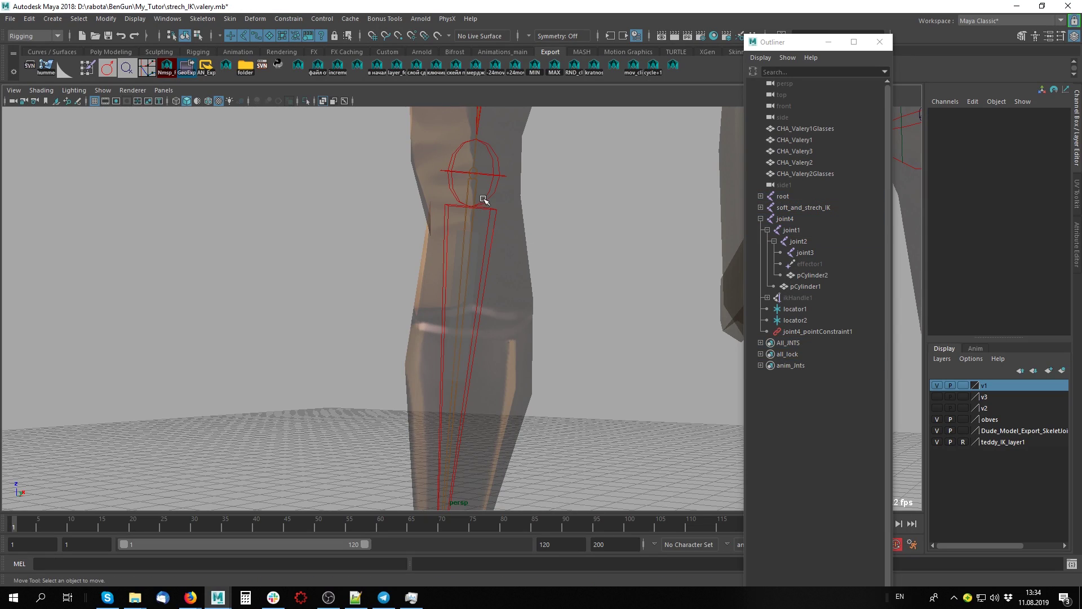
left_click(491, 258)
left_click(488, 224)
left_click(476, 187)
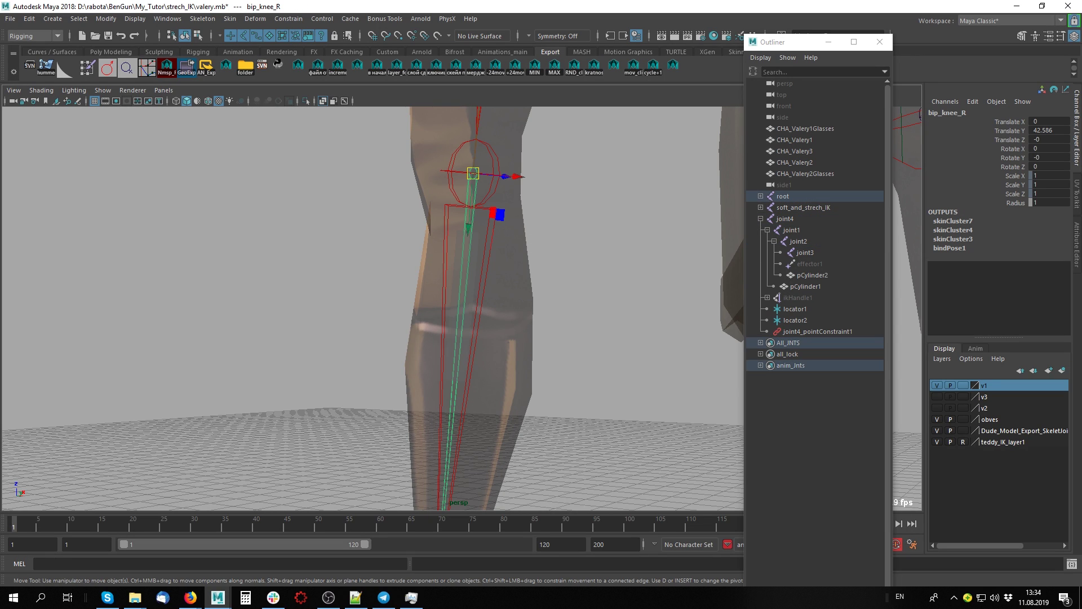
left_click_drag(1007, 122, 1006, 169)
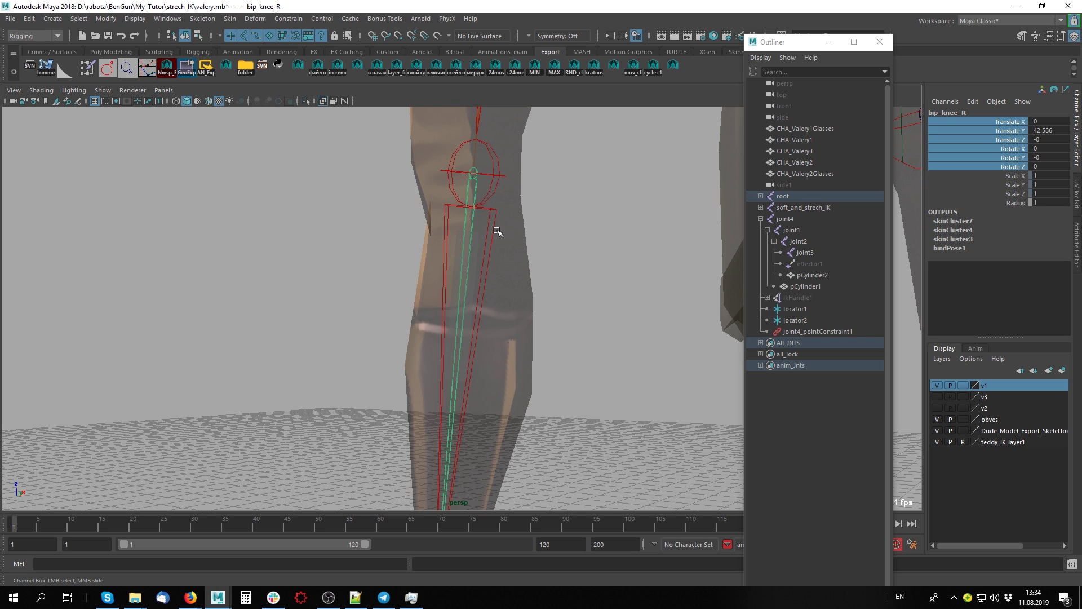
left_click(493, 195)
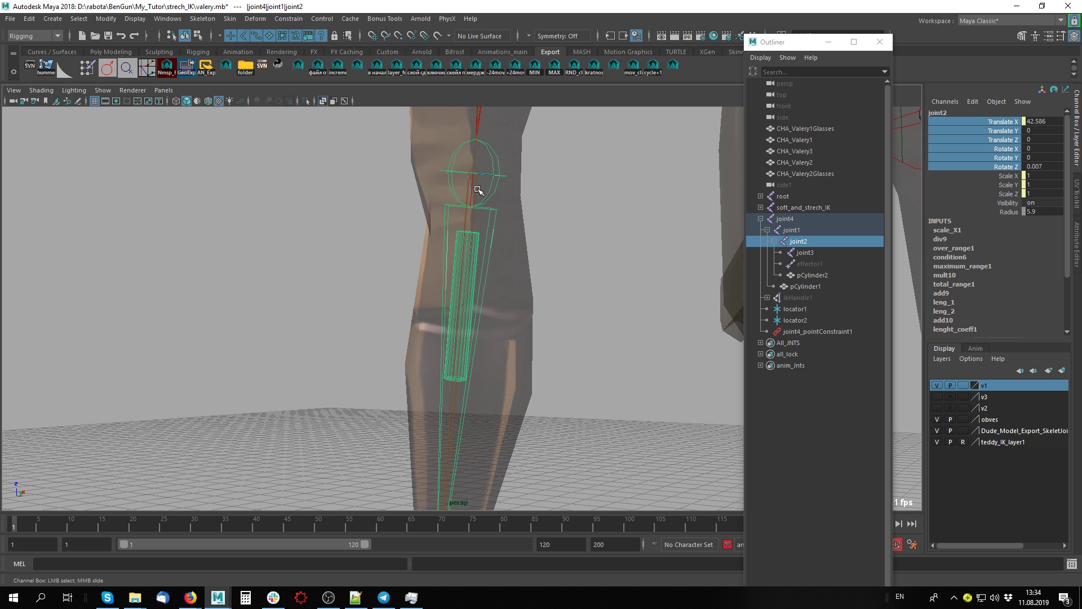
left_click(478, 190)
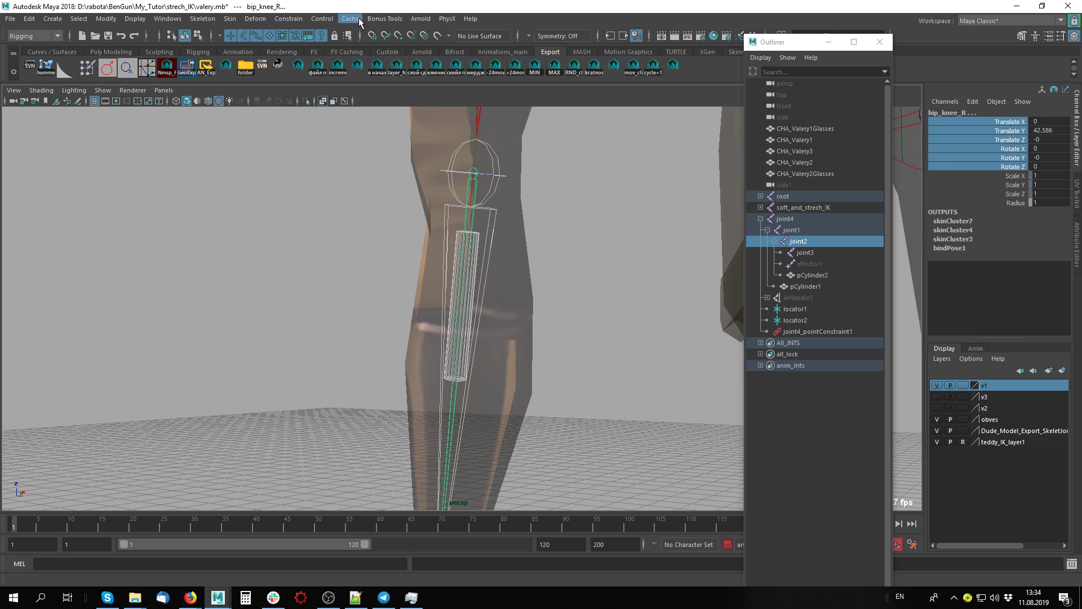
left_click(286, 20)
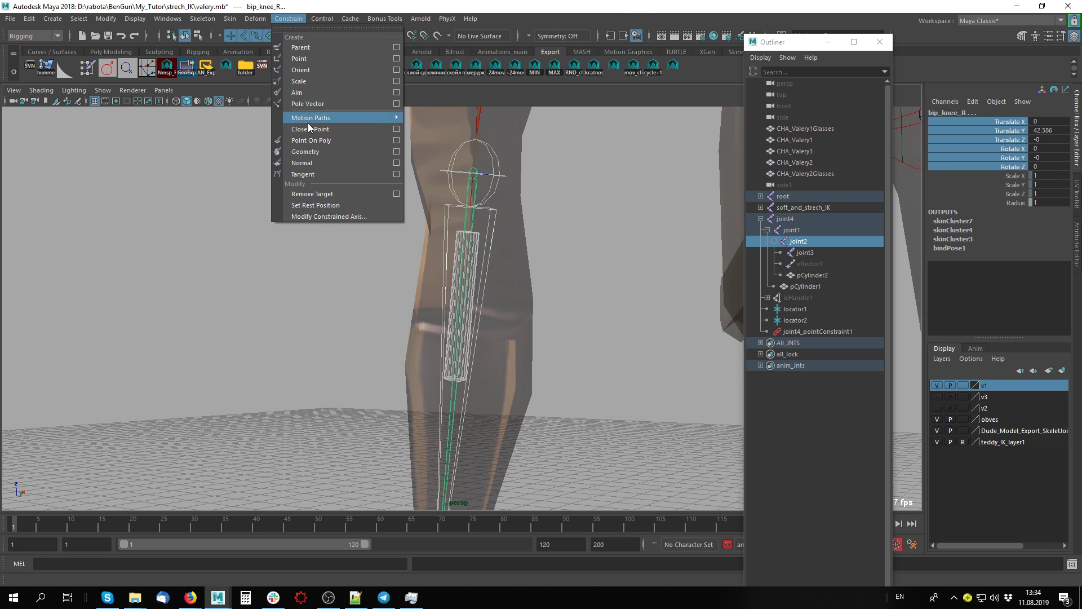
left_click(397, 47)
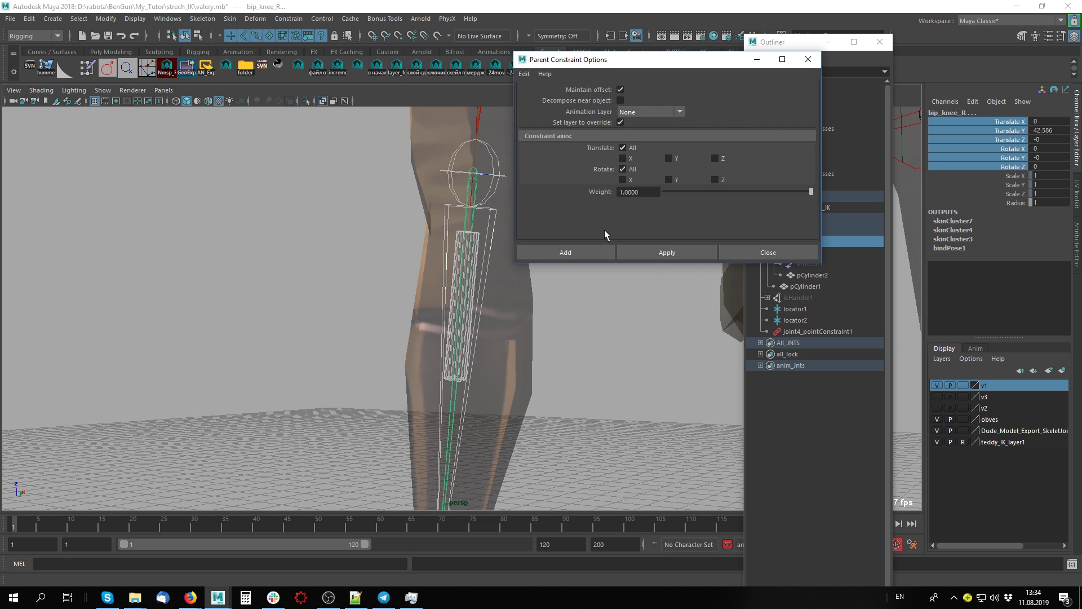
left_click(593, 251)
left_click(434, 410)
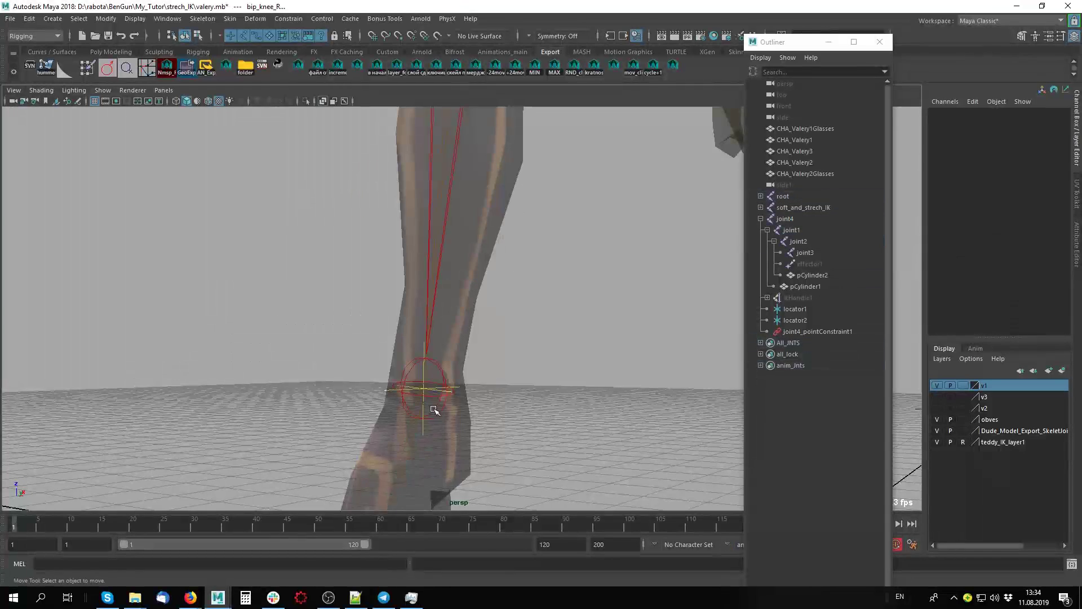
- Parent-constrain the foot bone bip_foot_R to joint3
left_click(440, 394)
scroll(443, 400, "up", 2)
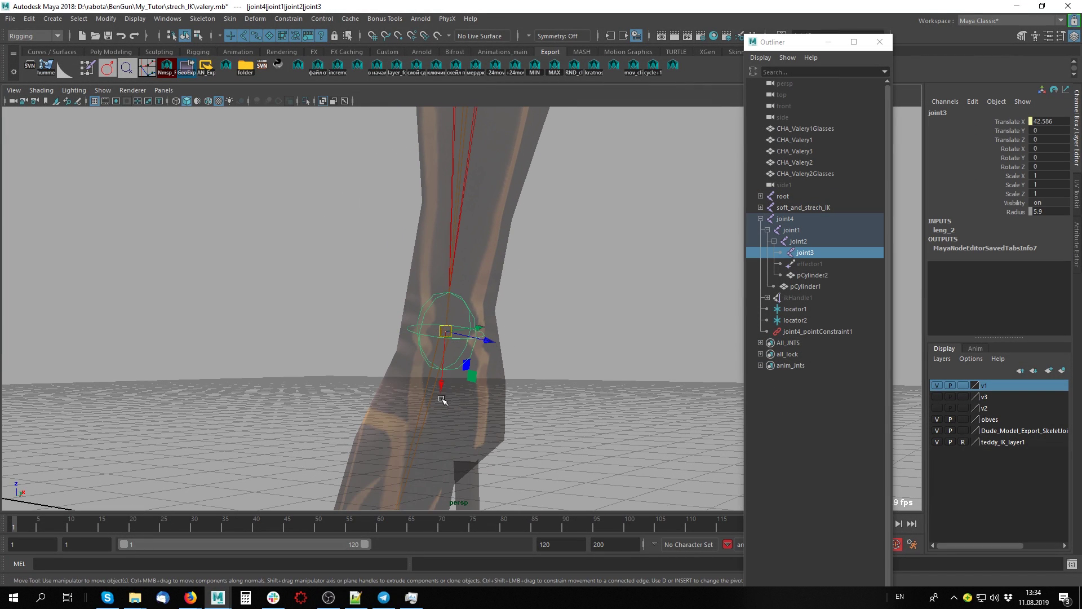
left_click(435, 427)
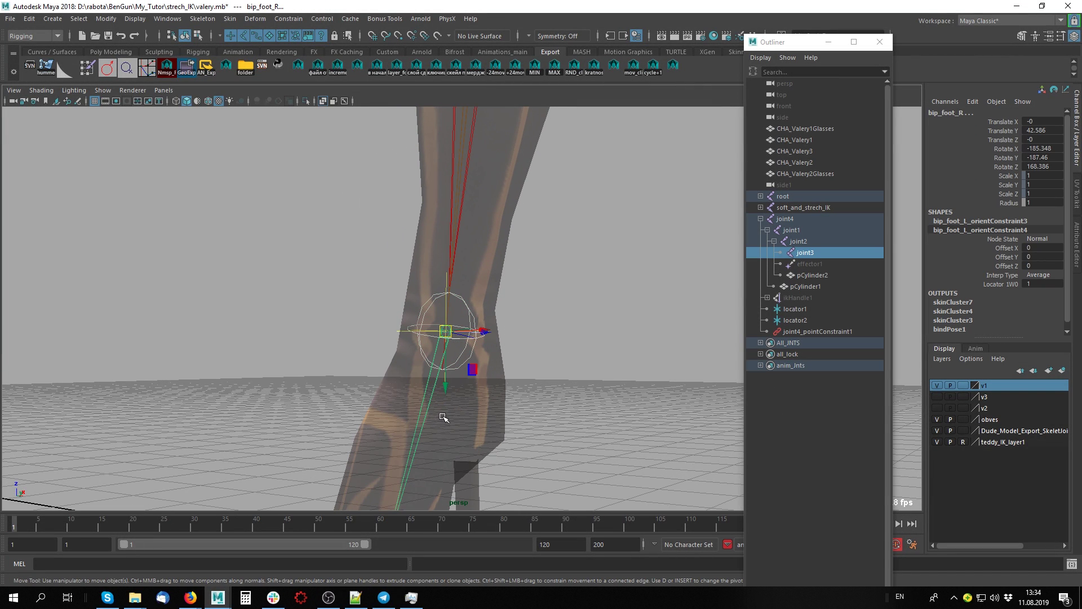
left_click(287, 20)
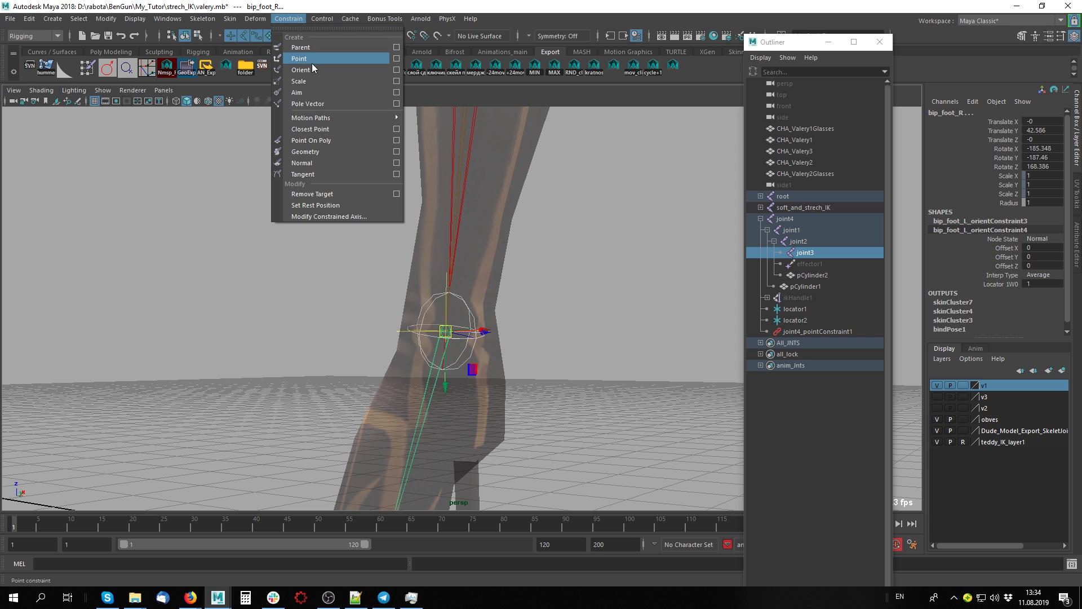
left_click(396, 49)
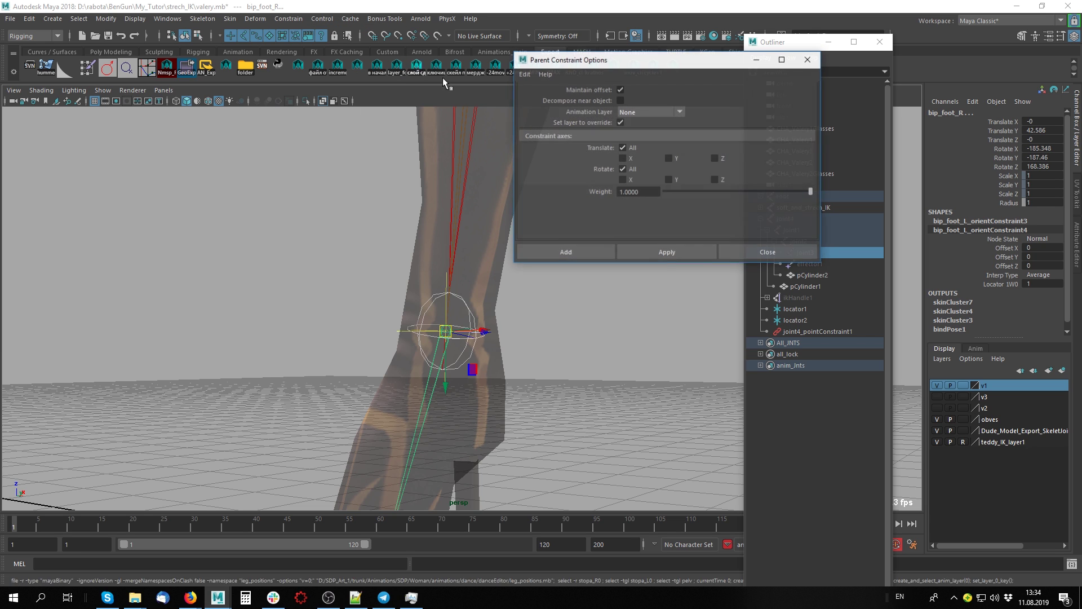
left_click(582, 252)
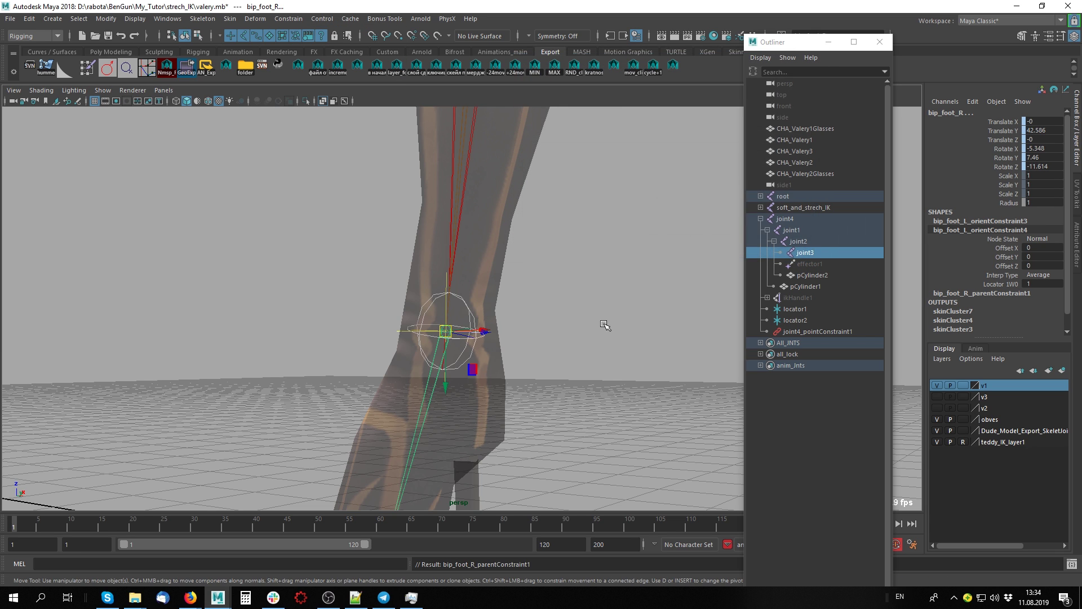
left_click(586, 375)
mouse_move(586, 375)
left_mouse_down("alt")
mouse_move(487, 369)
mouse_move(499, 366)
left_mouse_up("alt")
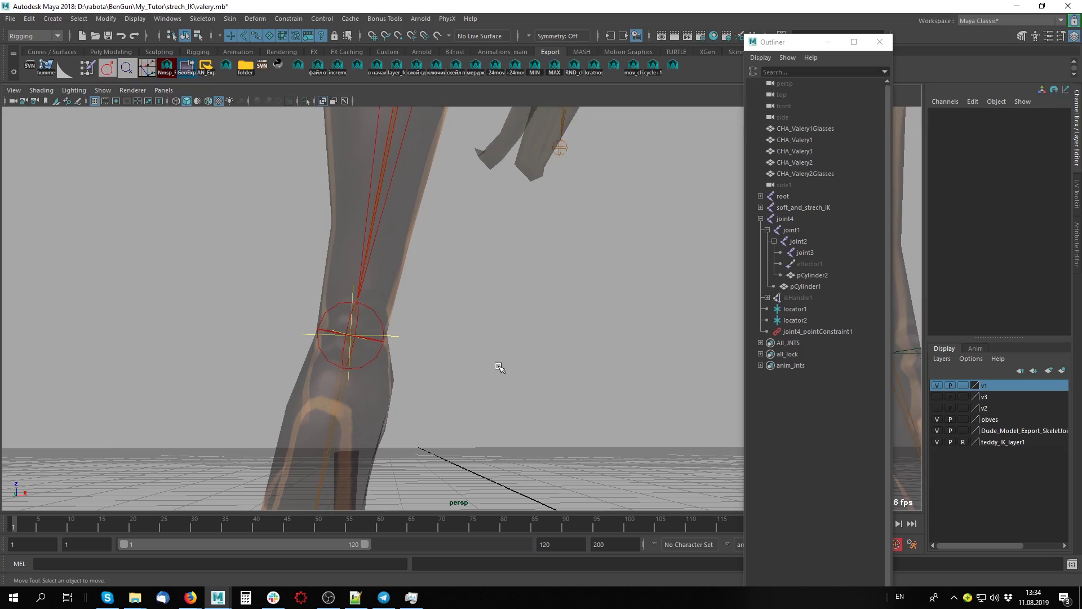
- Create a new locator at the right ankle and scale it to 19.107
left_click(382, 321)
left_click_drag(383, 321, 552, 317, "alt")
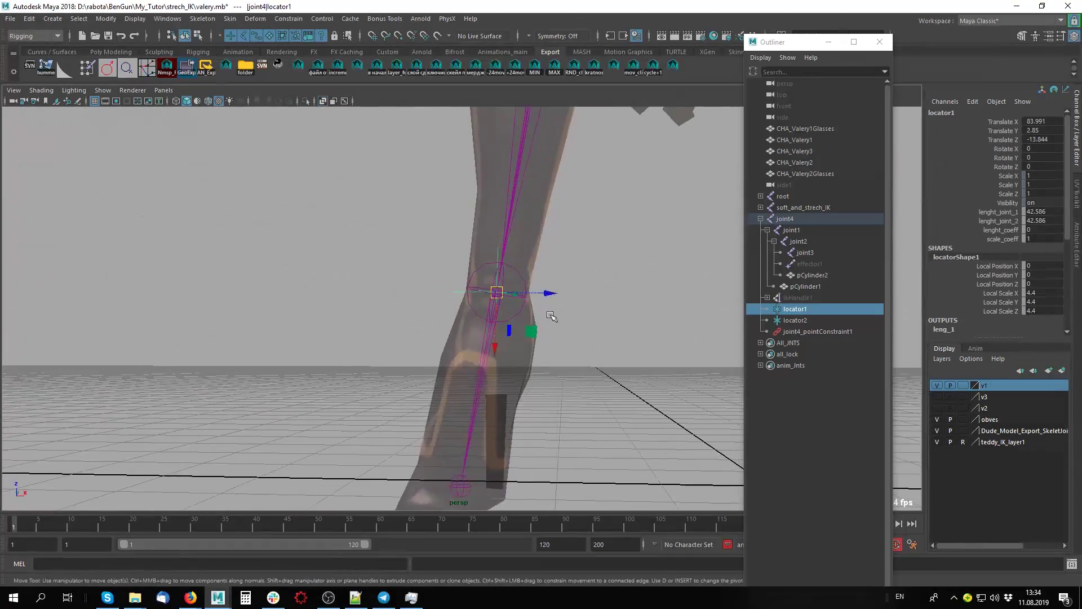
right_click_drag(551, 316, 358, 353, "alt")
mouse_move(357, 353)
left_mouse_down("alt")
mouse_move(319, 343)
mouse_move(367, 367)
left_mouse_up("alt")
right_click_drag(367, 367, 545, 420, "alt")
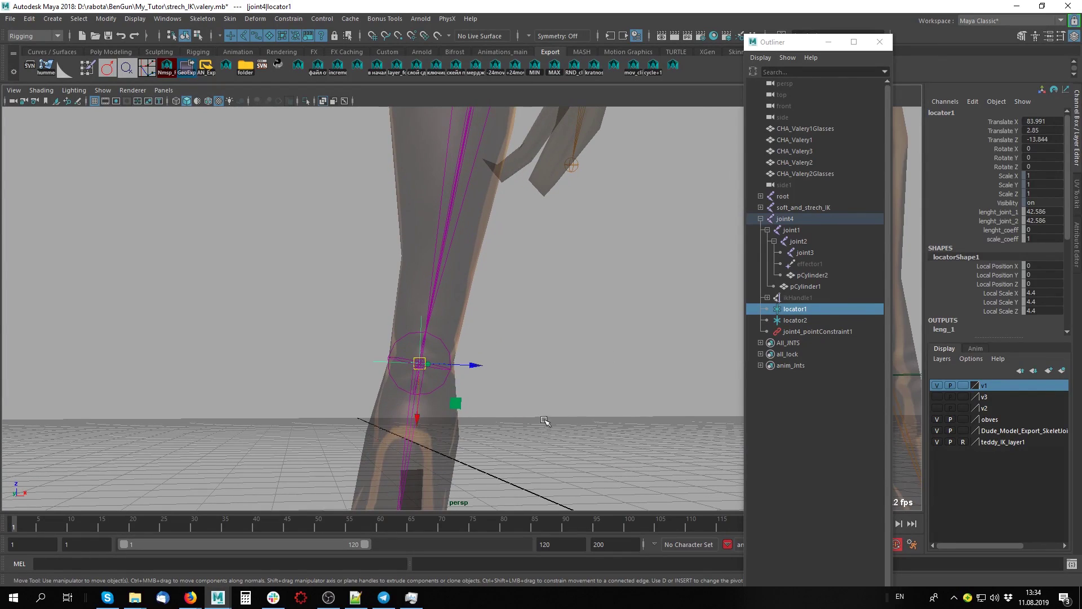
mouse_move(544, 420)
left_mouse_down("alt")
mouse_move(358, 398)
mouse_move(415, 333)
left_mouse_up("alt")
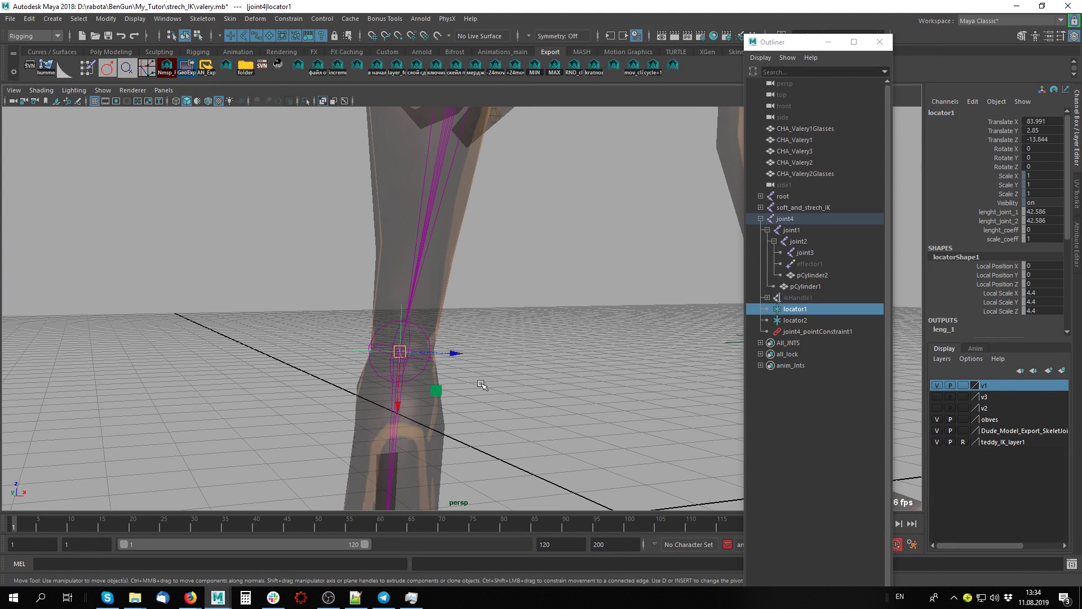
key("l")
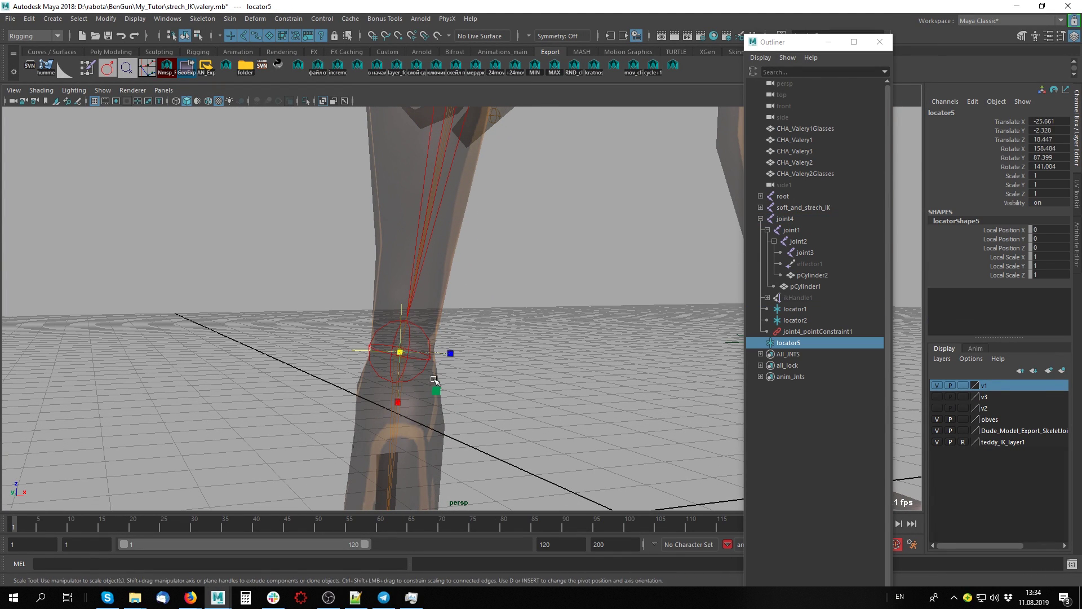
mouse_move(610, 376)
left_mouse_down()
mouse_move(738, 386)
mouse_move(633, 427)
left_mouse_up()
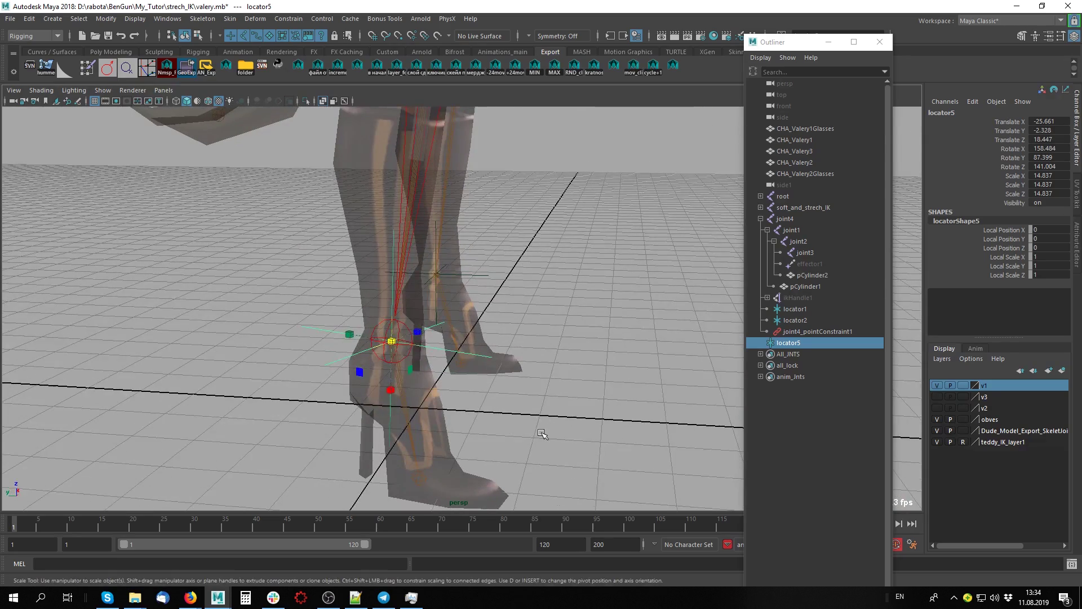
middle_click_drag(633, 428, 581, 442)
mouse_move(581, 441)
left_mouse_down("alt")
mouse_move(519, 442)
mouse_move(608, 438)
mouse_move(577, 447)
left_mouse_up("alt")
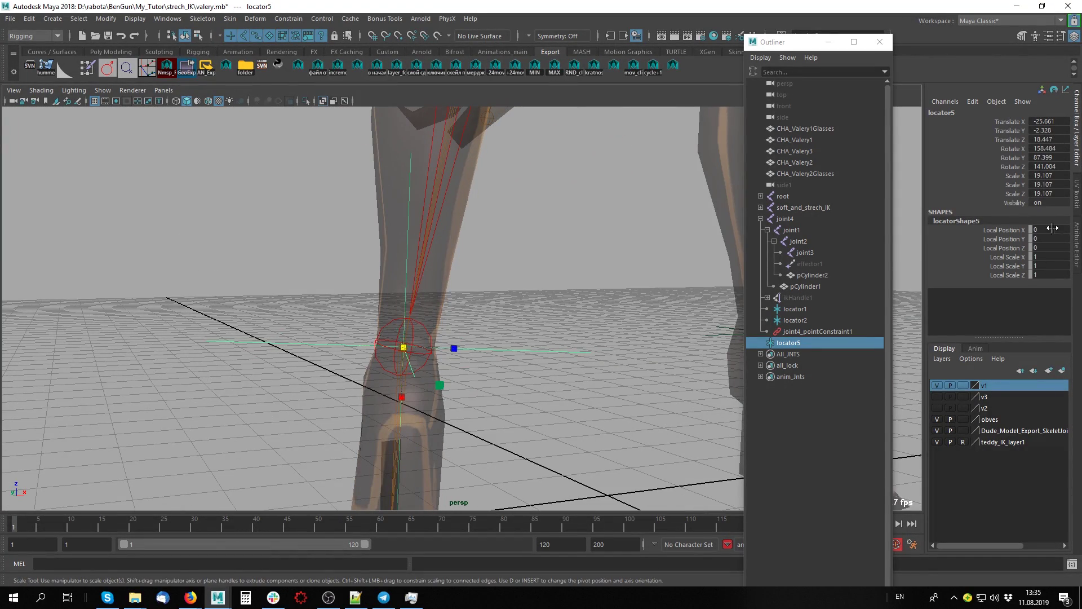
- Zero locator5's rotation, then rotate it to Z -8.582 to match the ankle
left_click_drag(1050, 149, 1049, 166)
type("0")
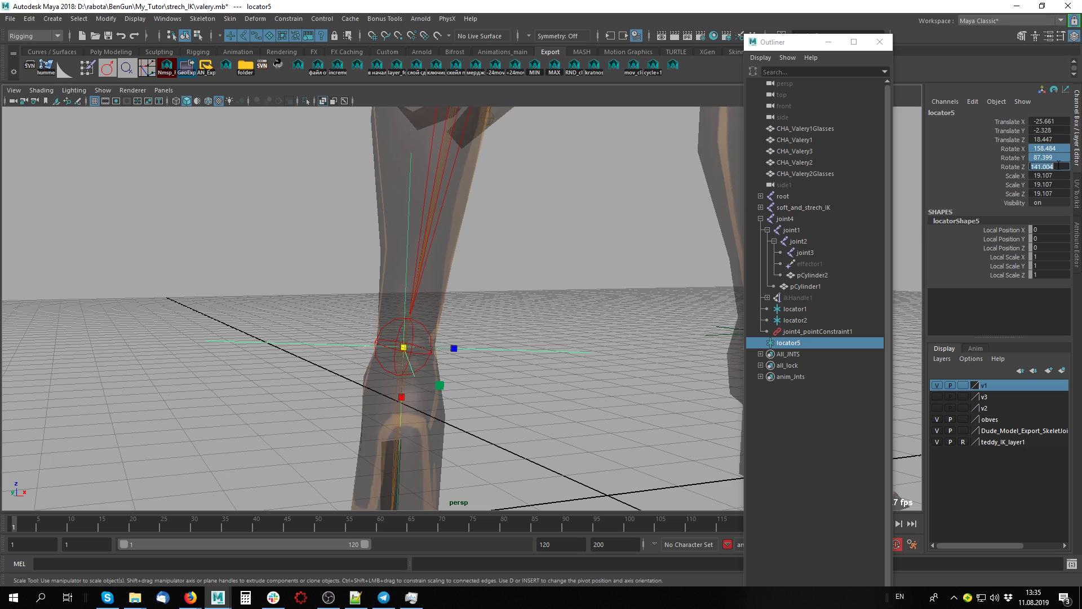
key("Return")
mouse_move(428, 338)
left_mouse_down("alt")
mouse_move(462, 298)
mouse_move(449, 306)
left_mouse_up("alt")
key("e")
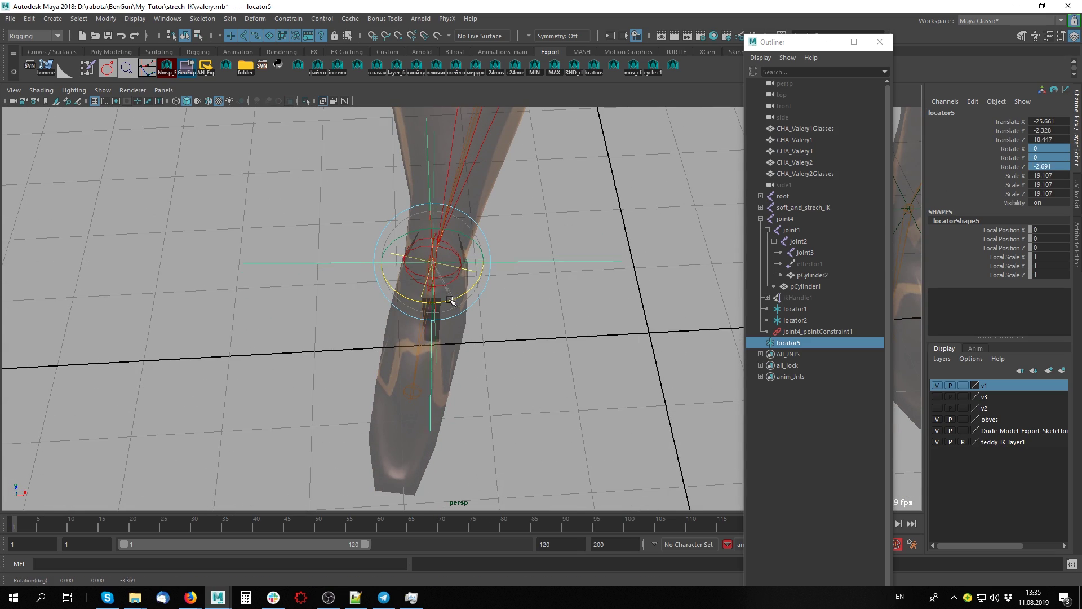
mouse_move(493, 388)
left_mouse_down("alt")
mouse_move(503, 333)
mouse_move(616, 333)
mouse_move(536, 350)
mouse_move(338, 361)
left_mouse_up("alt")
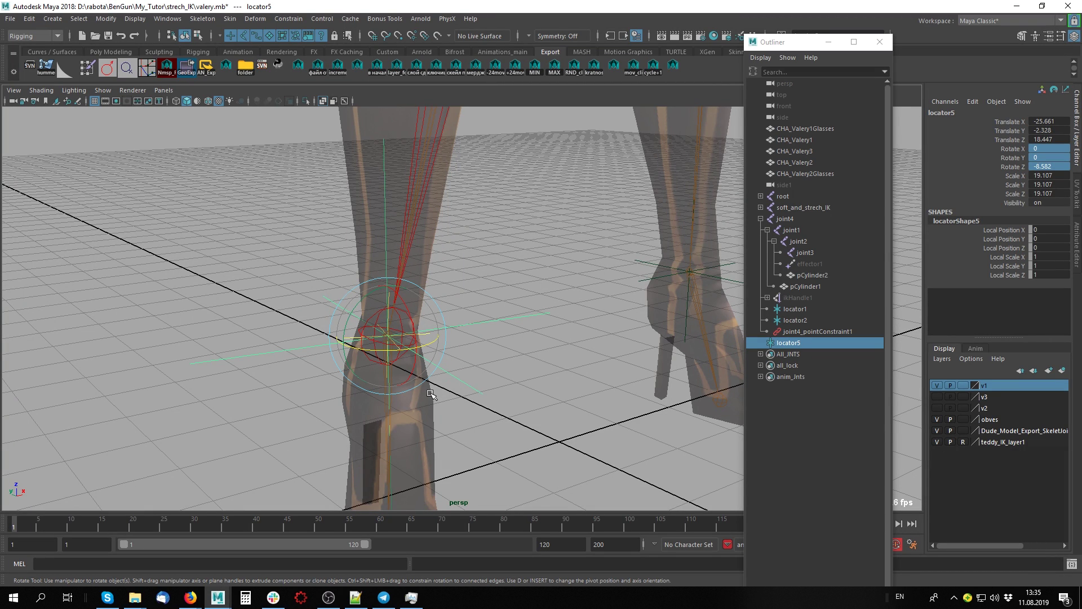
mouse_move(499, 373)
left_mouse_down("alt")
mouse_move(533, 387)
mouse_move(519, 369)
mouse_move(483, 388)
left_mouse_up("alt")
key("q")
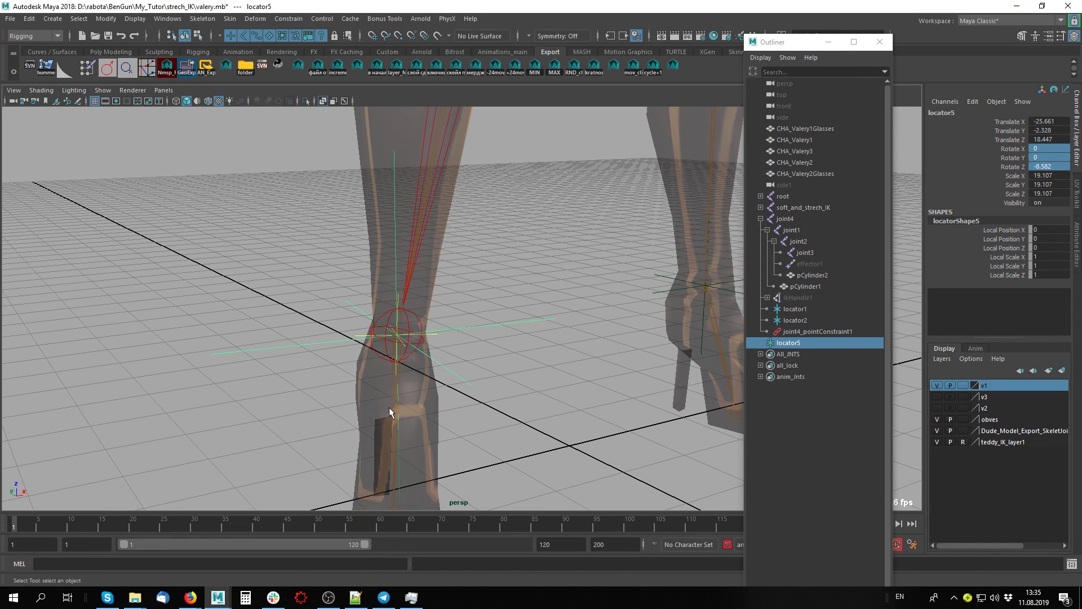
left_click(391, 405)
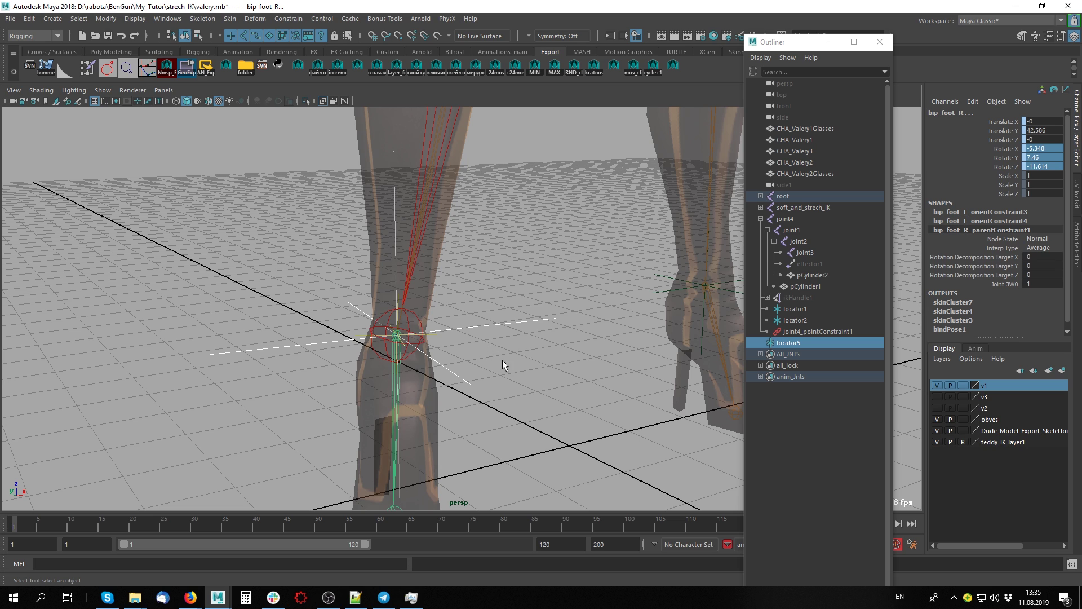
left_click(479, 387)
left_click(429, 333)
key("f")
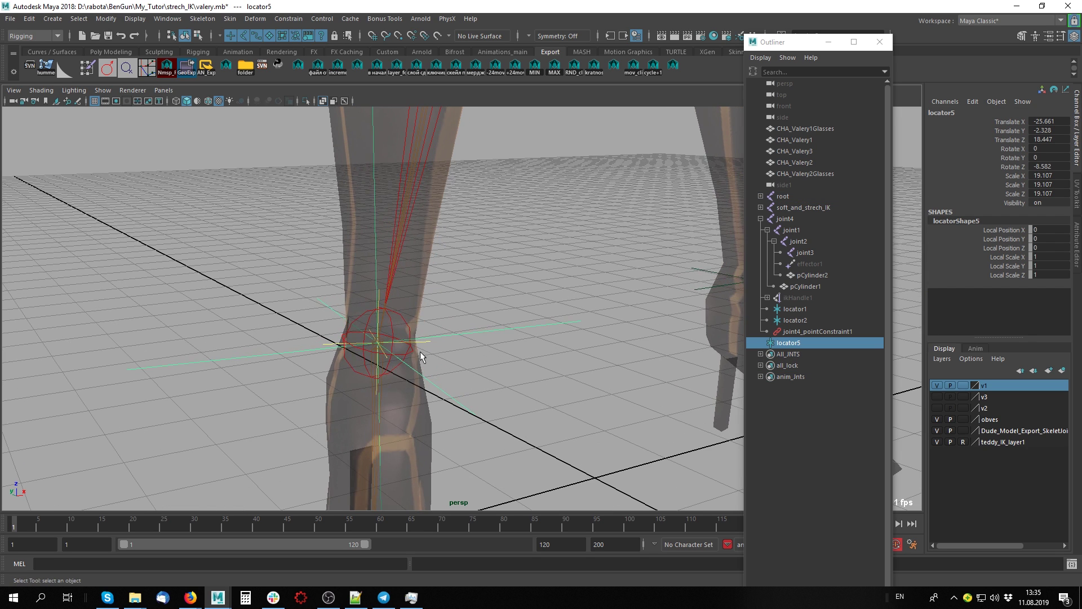
left_click(426, 343, "shift")
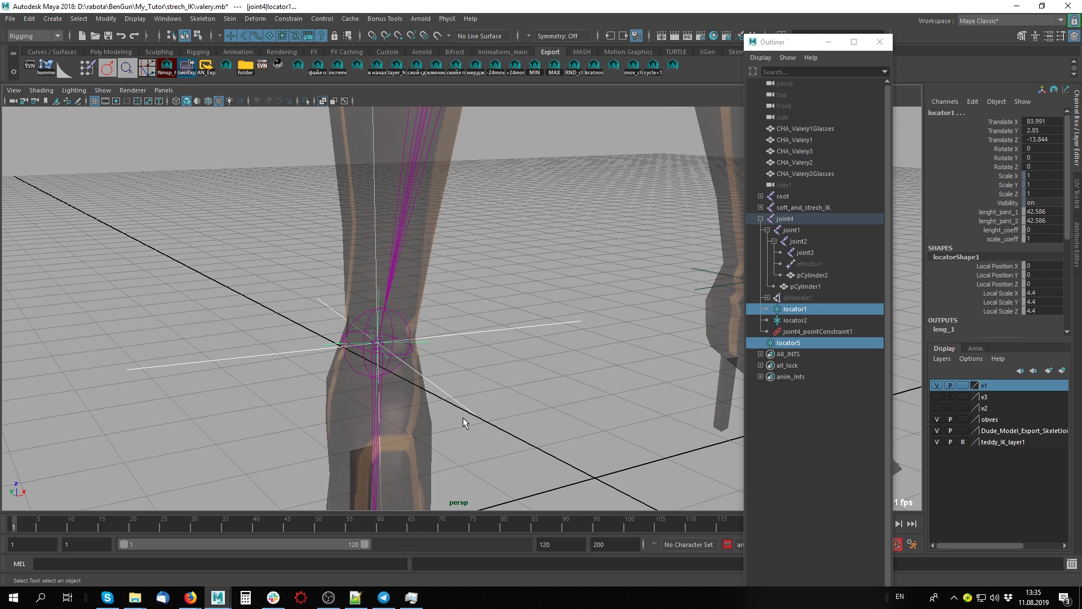
left_click(558, 324, "shift")
left_click(408, 322, "shift")
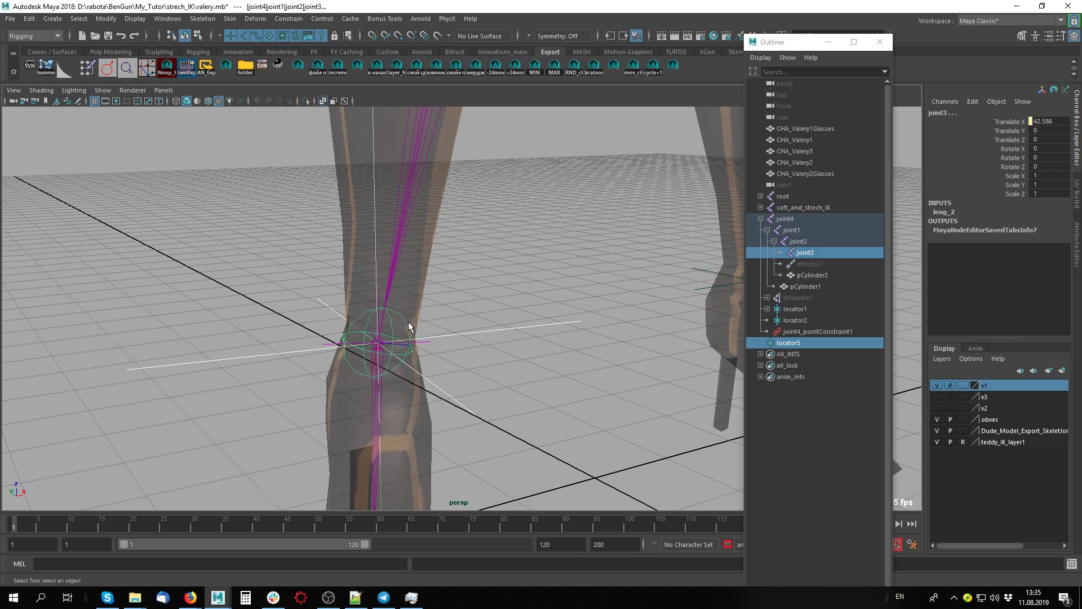
left_click(394, 334, "shift")
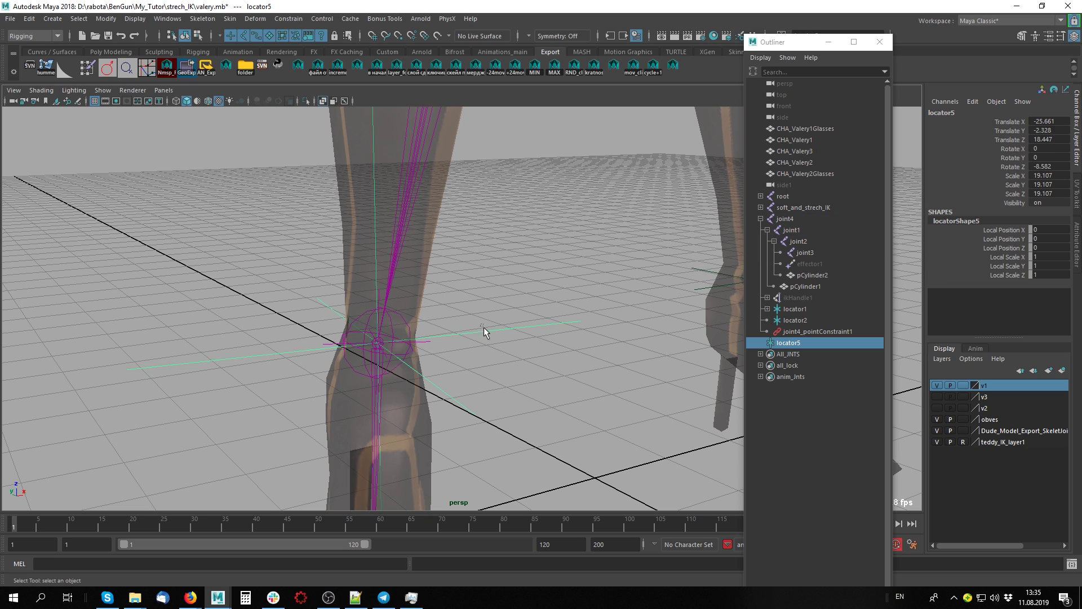
left_click(405, 322, "shift")
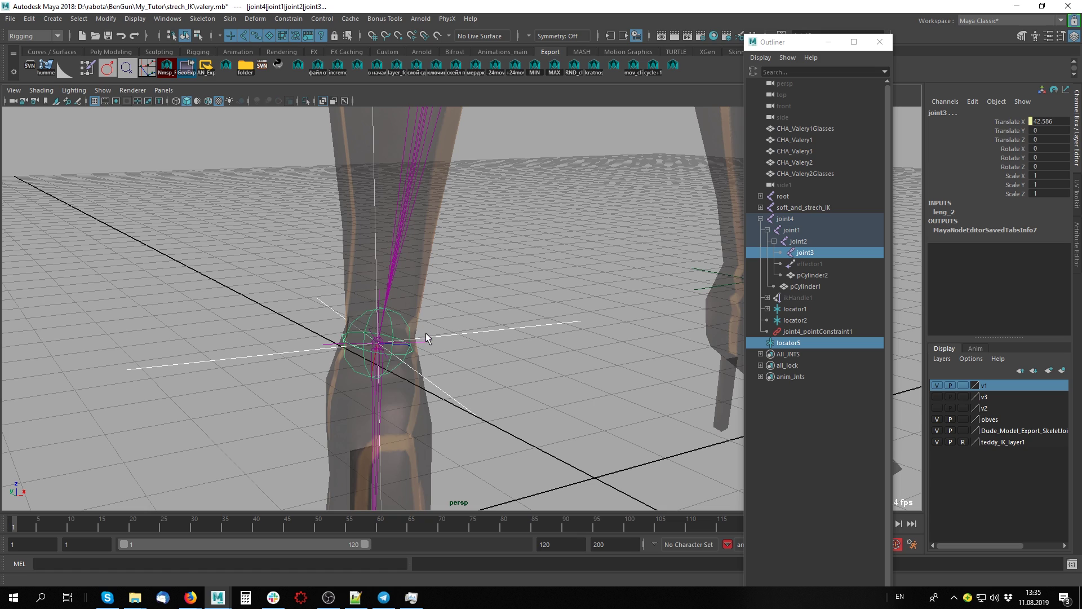
left_click(635, 350)
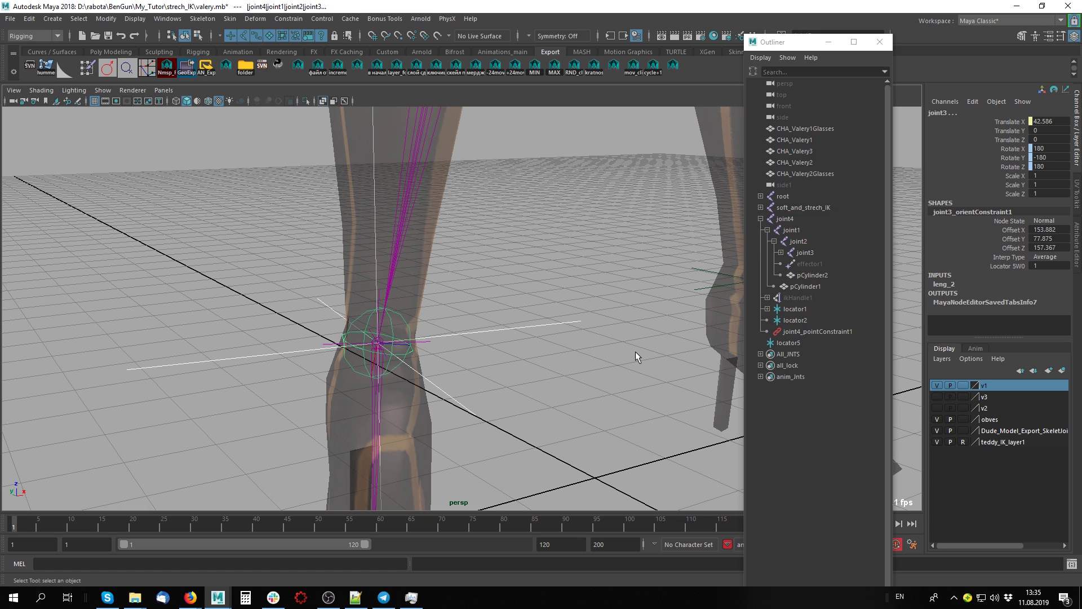
mouse_move(635, 351)
right_mouse_down("alt")
mouse_move(310, 320)
mouse_move(483, 338)
right_mouse_up("alt")
left_click(546, 392)
left_click_drag(546, 391, 661, 414, "alt")
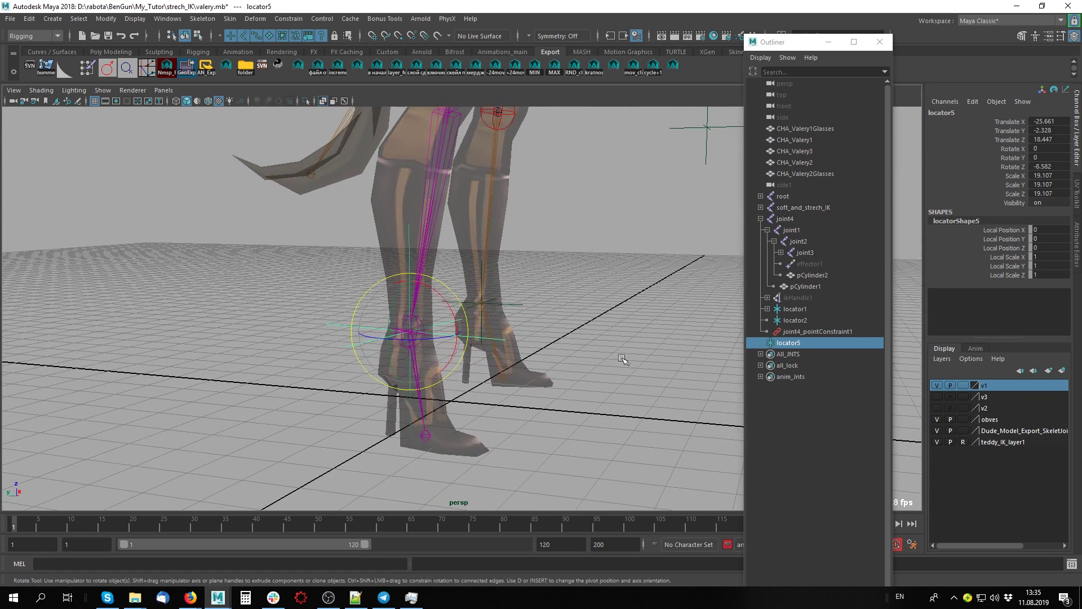
key("ctrl+z")
key("w")
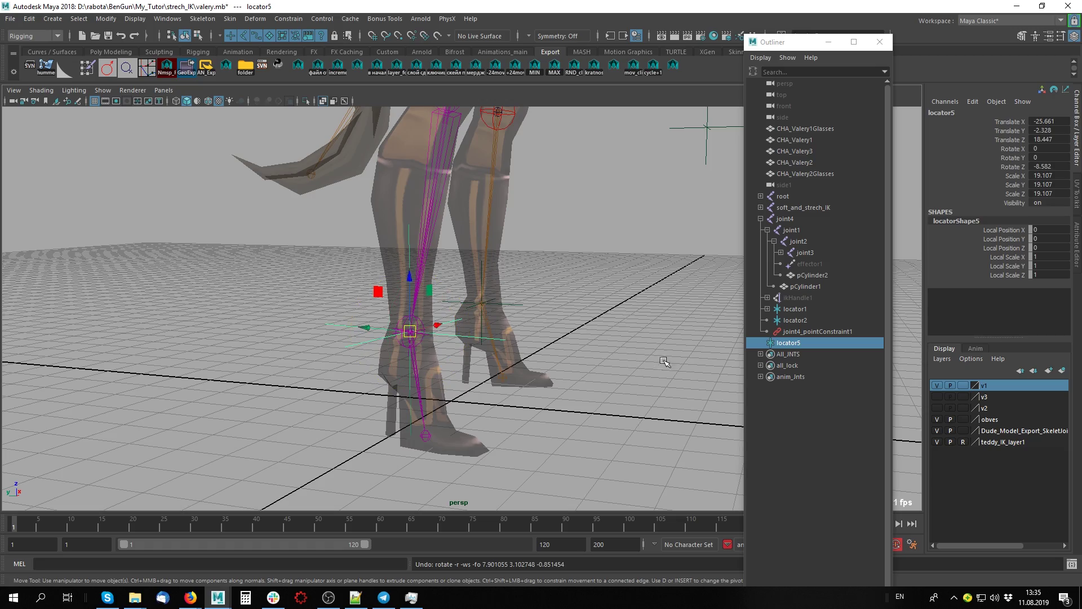
mouse_move(648, 361)
left_mouse_down("alt")
mouse_move(431, 336)
mouse_move(554, 376)
left_mouse_up("alt")
key("alt+x")
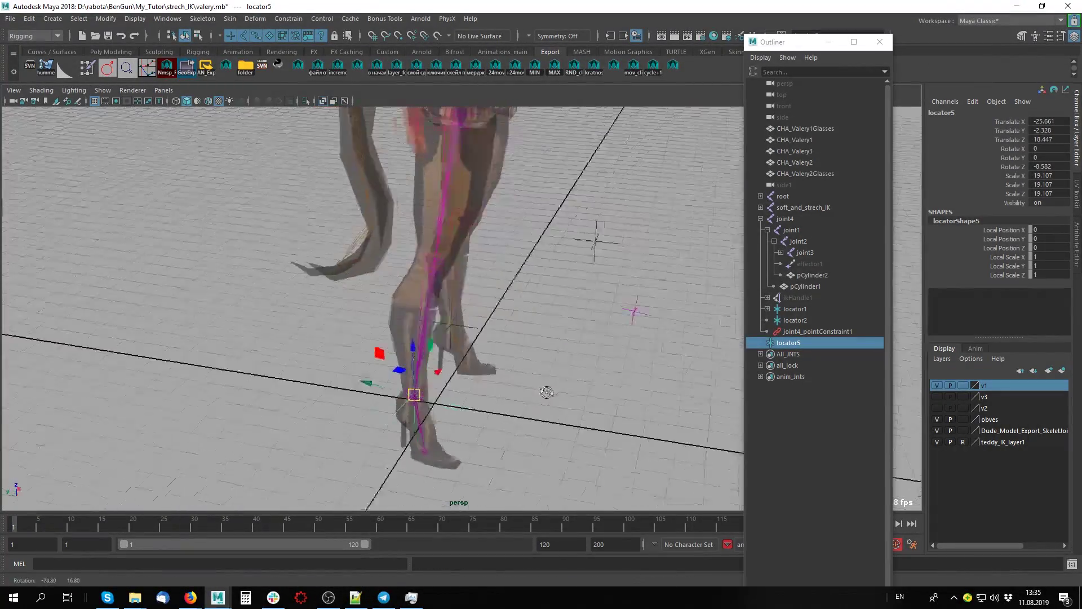
middle_click_drag(555, 377, 546, 295)
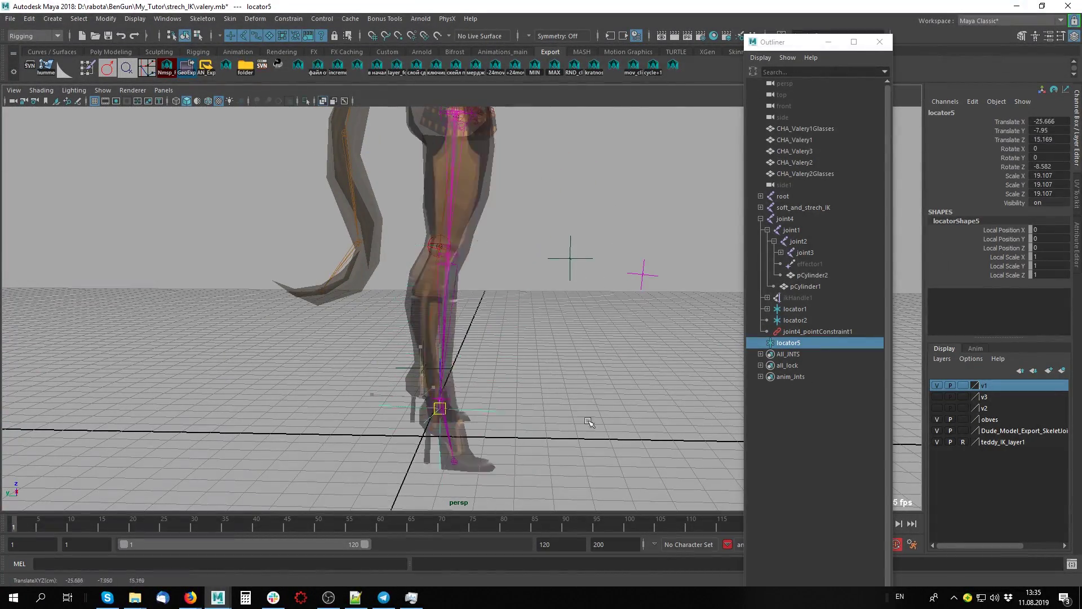
key("ctrl+z")
key("ctrl+z")
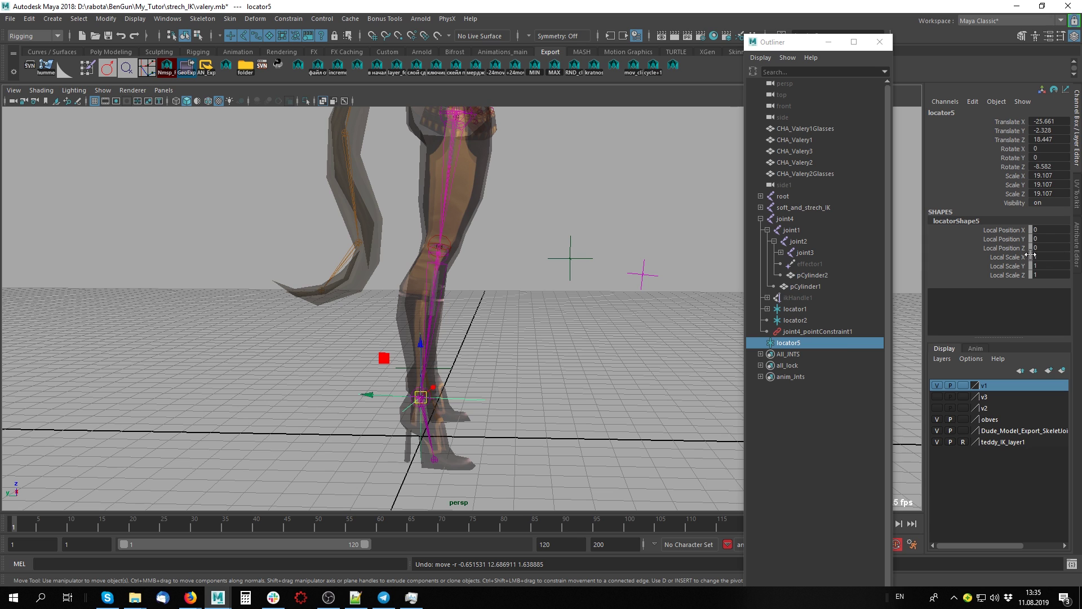
left_click_drag(529, 359, 563, 355, "alt")
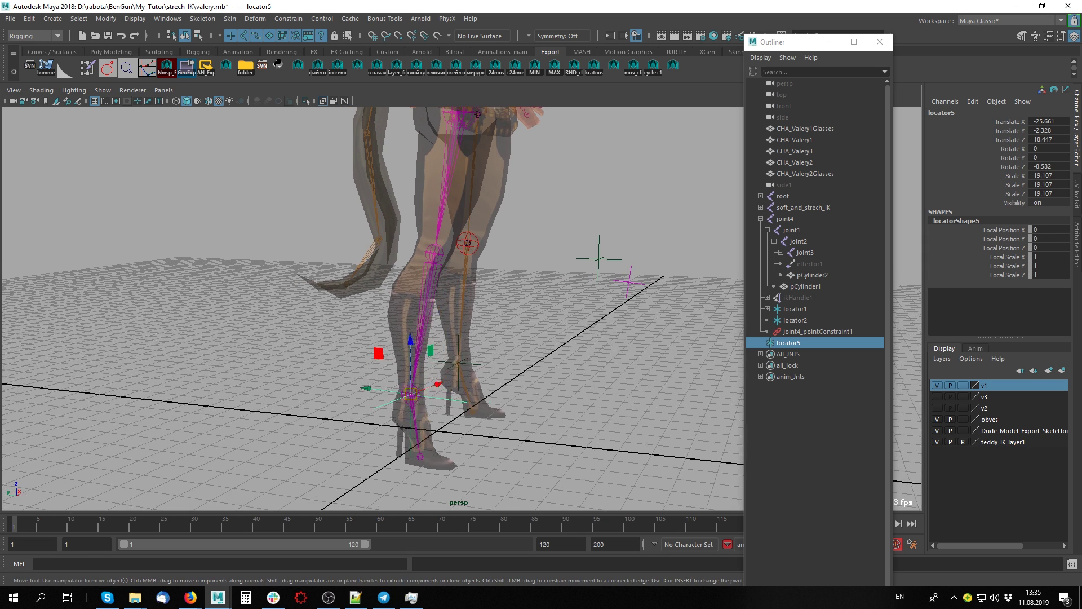
left_click(730, 381)
scroll(430, 472, "up", 3)
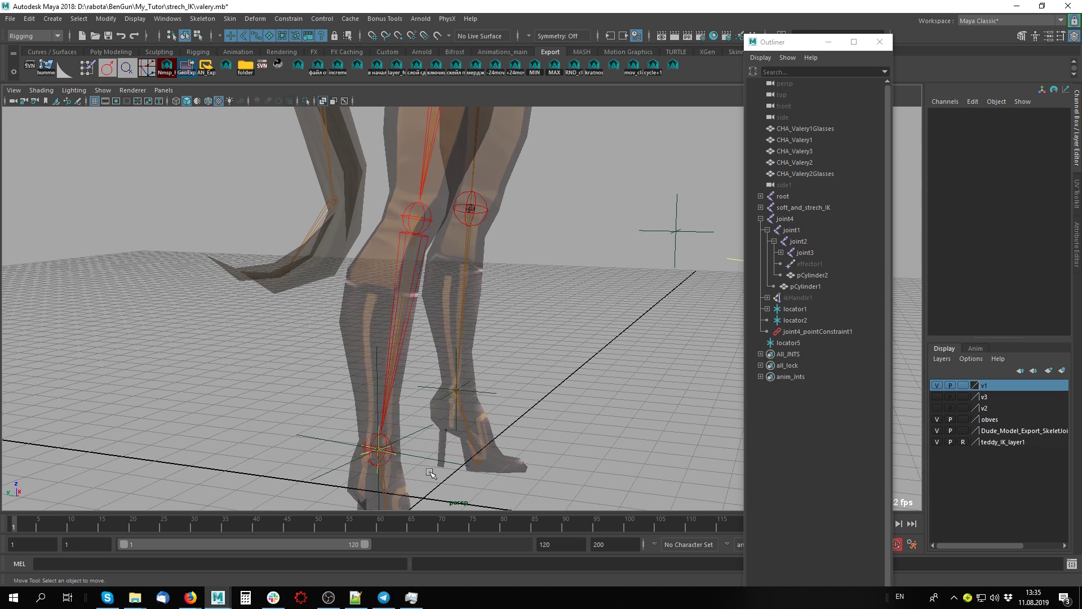
- Set locator1's lenght_coeff to 0.2
left_click(361, 454)
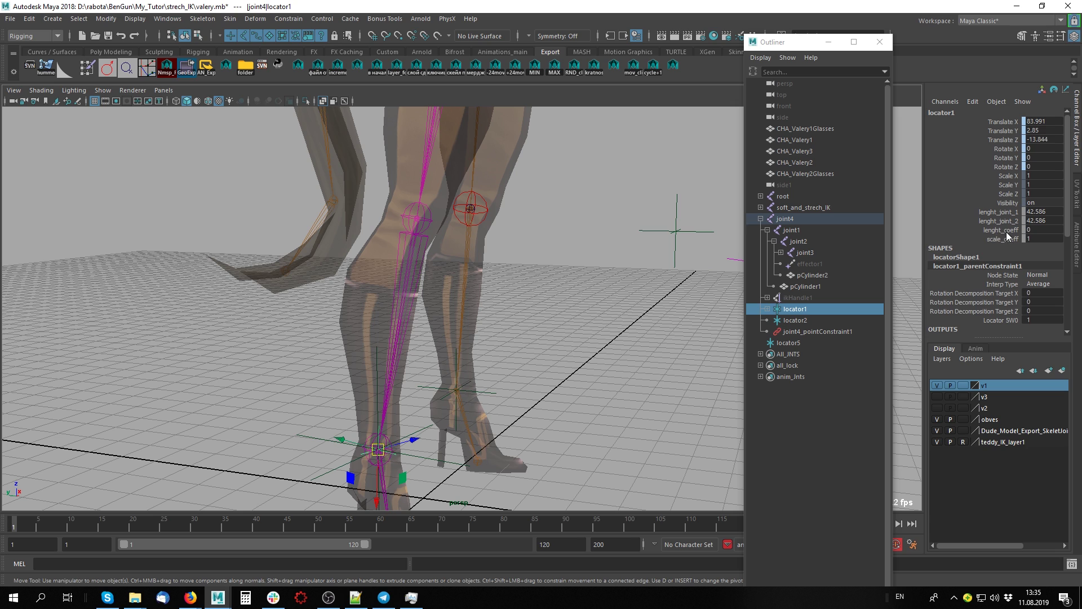
double_click(1043, 232)
type("1")
key("Return")
scroll(558, 377, "down", 2)
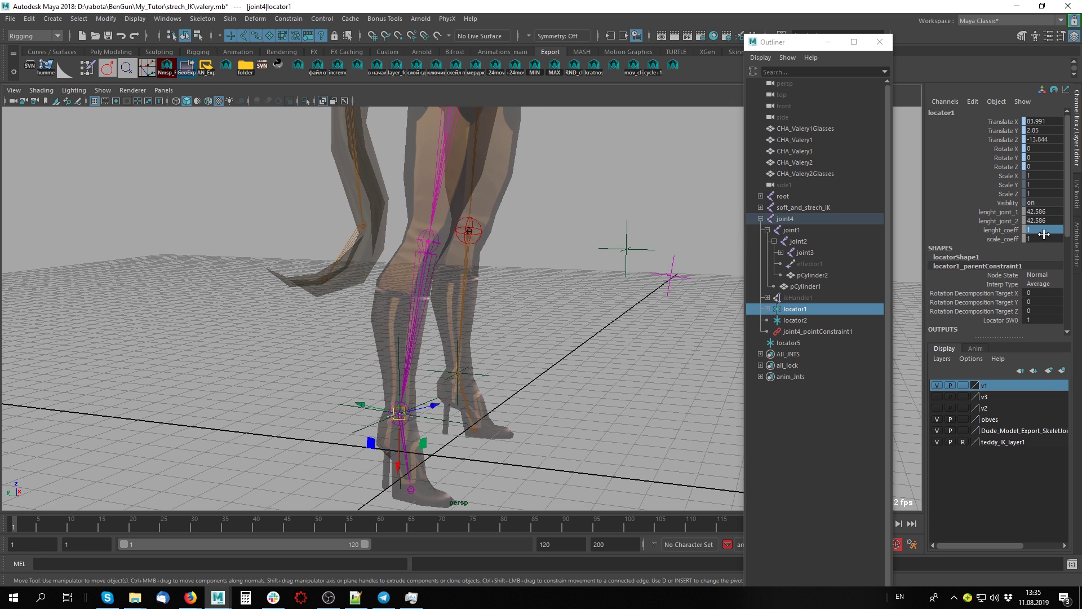
double_click(1044, 231)
type("0.2")
left_click(492, 441)
- Move locator5 to -18.343, -6.048, -3.876 so the leg stretches to follow
left_click(438, 421)
left_click_drag(438, 421, 499, 456, "alt")
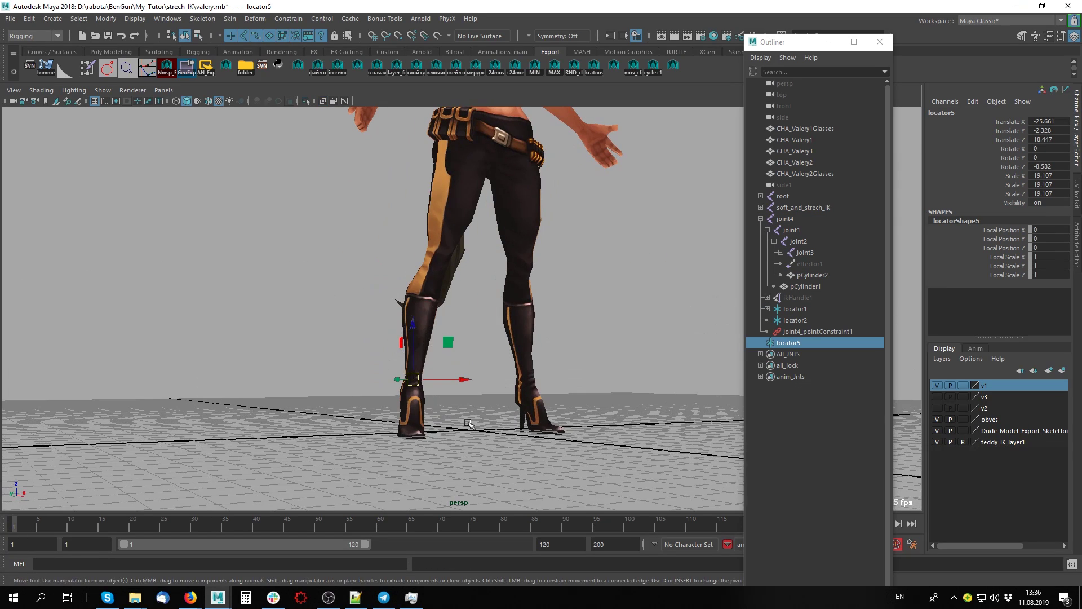
mouse_move(499, 456)
middle_mouse_down()
mouse_move(492, 471)
mouse_move(485, 456)
middle_mouse_up()
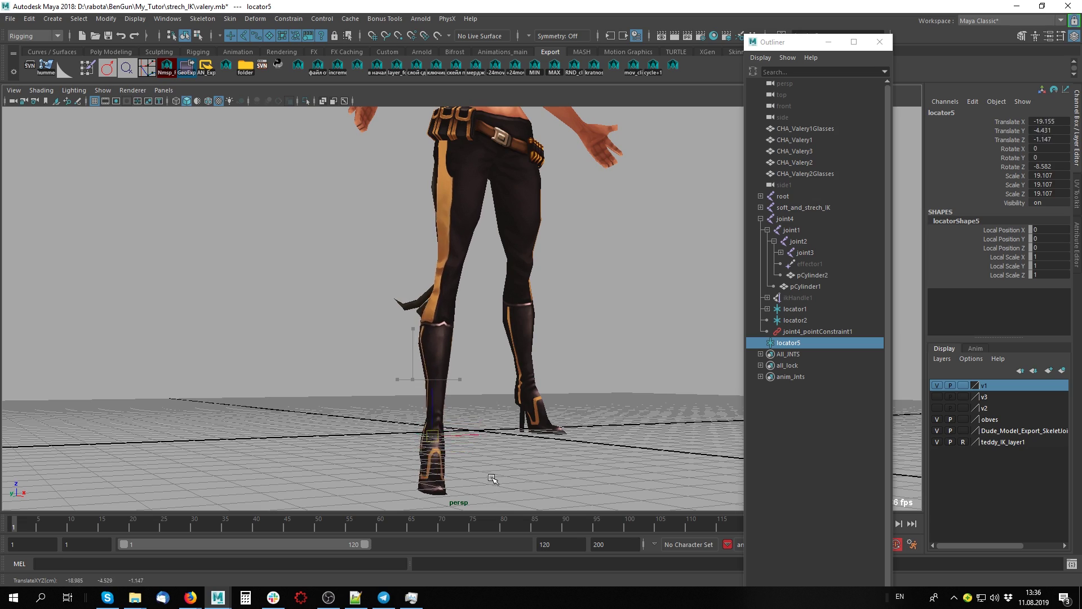
left_click_drag(485, 457, 564, 428, "alt")
mouse_move(563, 429)
middle_mouse_down()
mouse_move(577, 419)
mouse_move(521, 392)
middle_mouse_up()
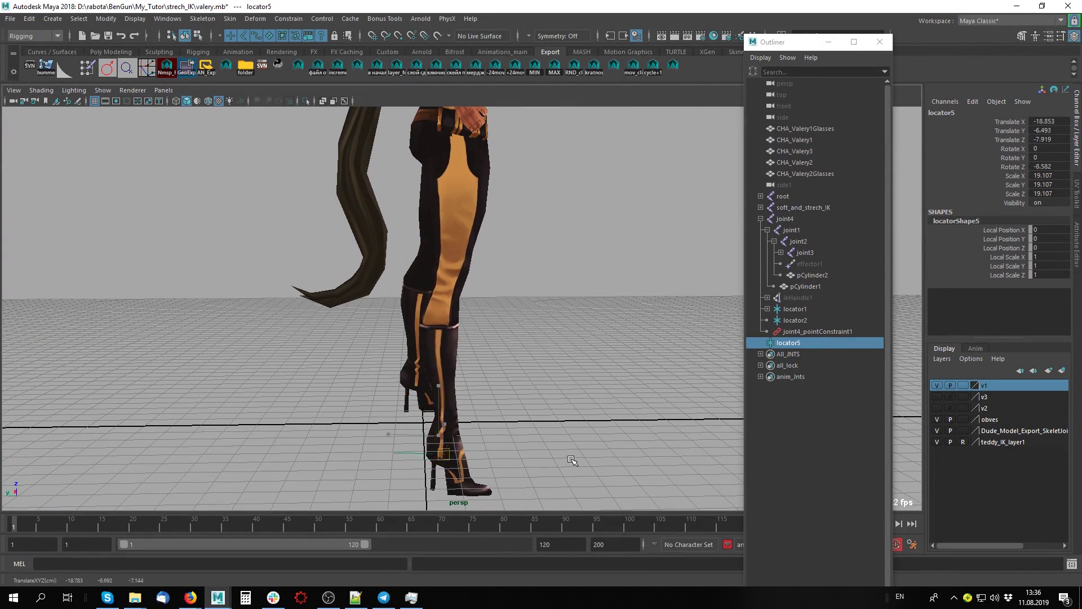
key("alt+x")
left_click_drag(520, 392, 496, 397, "alt")
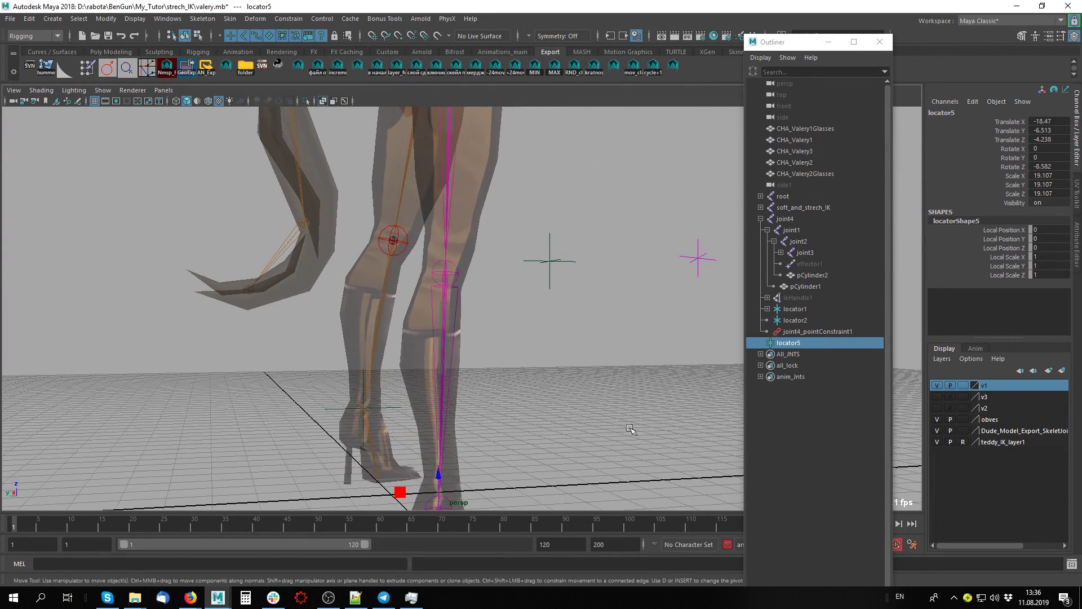
middle_click_drag(496, 398, 473, 402)
left_click_drag(474, 401, 519, 381, "alt")
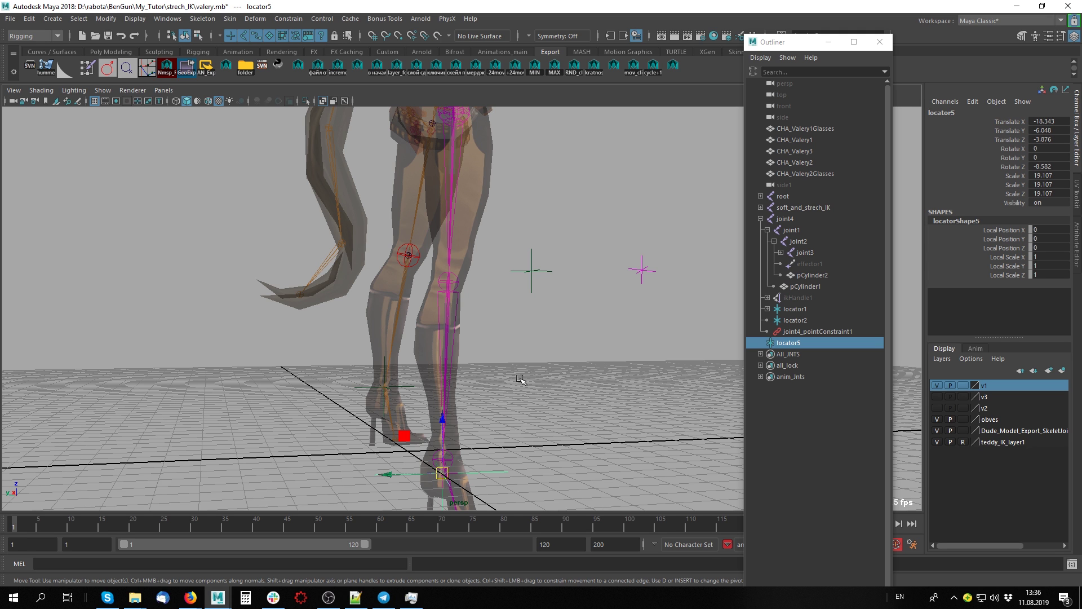
- Drag locator5 away from the body so the right leg stretches to follow it
left_click_drag(510, 269, 497, 203, "alt")
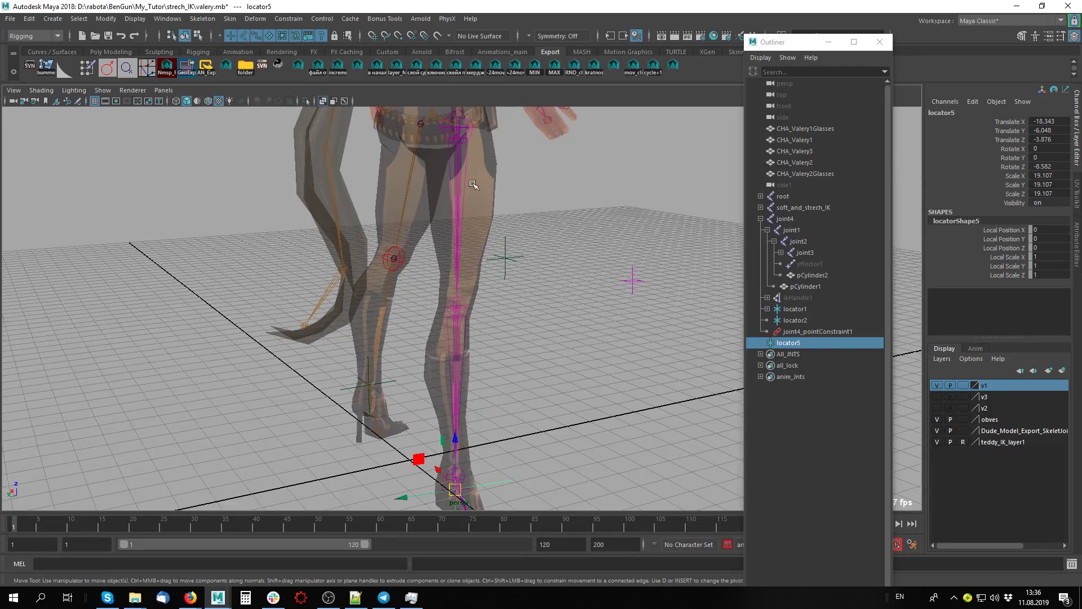
scroll(482, 385, "down", 3)
mouse_move(483, 384)
middle_mouse_down()
mouse_move(522, 337)
mouse_move(527, 356)
middle_mouse_up()
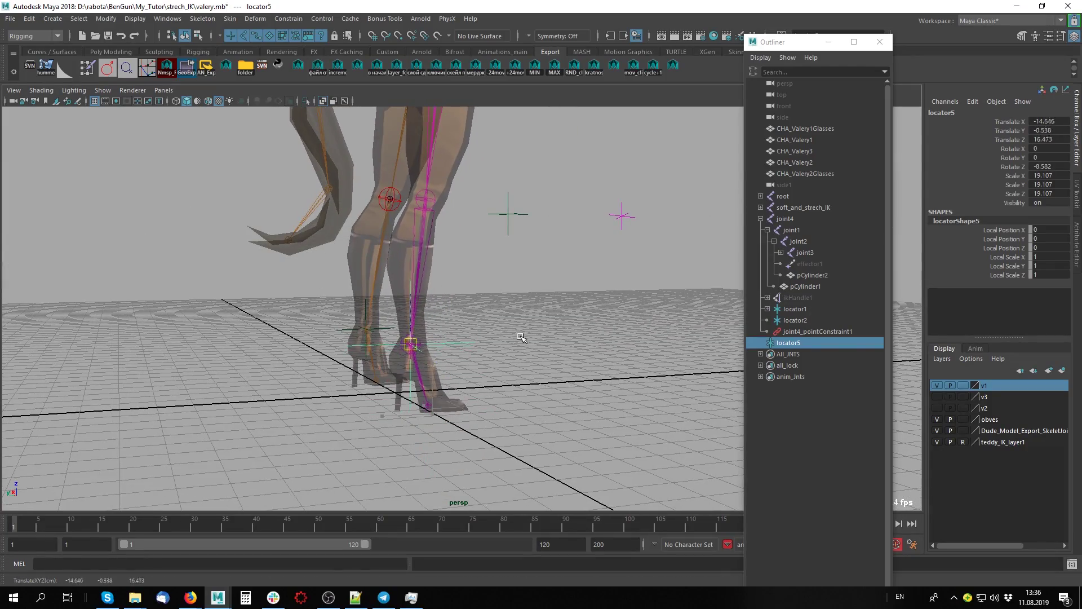
mouse_move(526, 356)
left_mouse_down("alt")
mouse_move(677, 367)
mouse_move(573, 332)
left_mouse_up("alt")
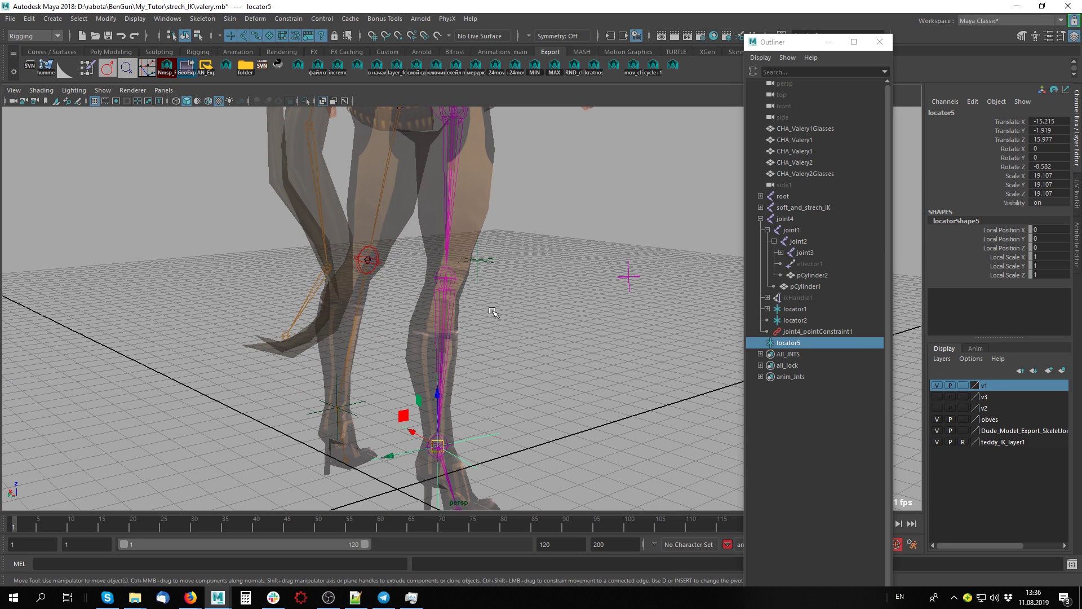
left_click(496, 335)
- Inspect the stretched leg's knee, locator1 and locator5 from several angles
mouse_move(496, 335)
left_mouse_down("alt")
mouse_move(462, 305)
mouse_move(440, 255)
left_mouse_up("alt")
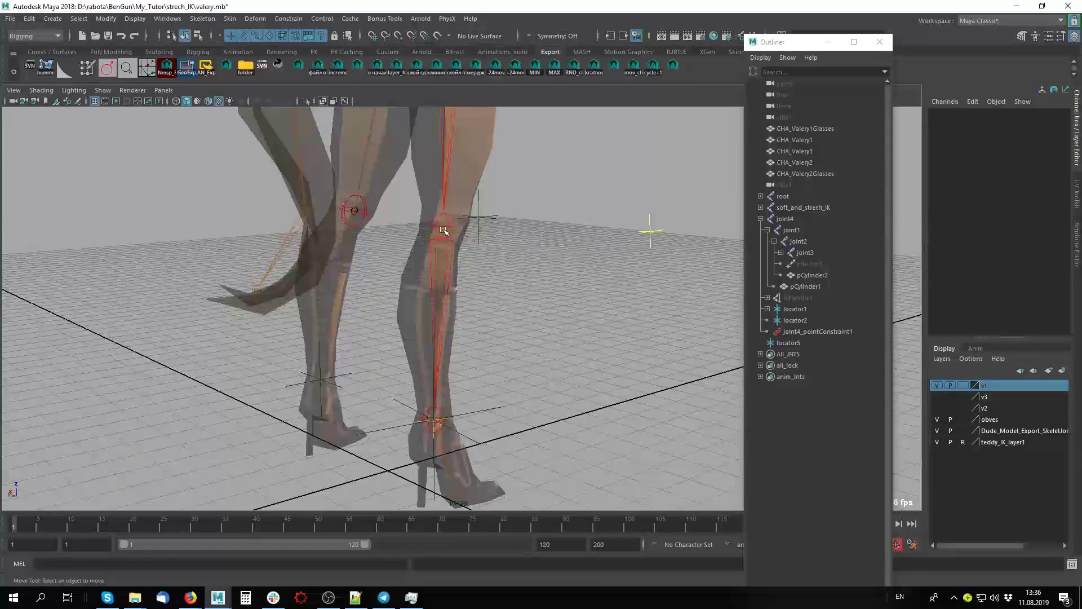
left_click(440, 257)
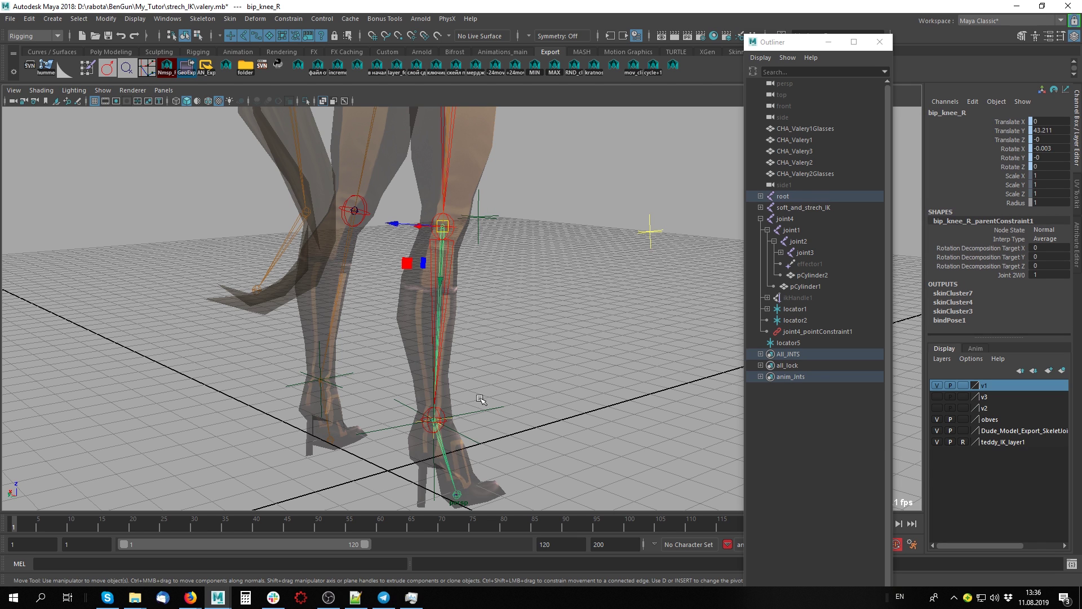
left_click_drag(481, 399, 541, 395, "alt")
left_click(669, 242)
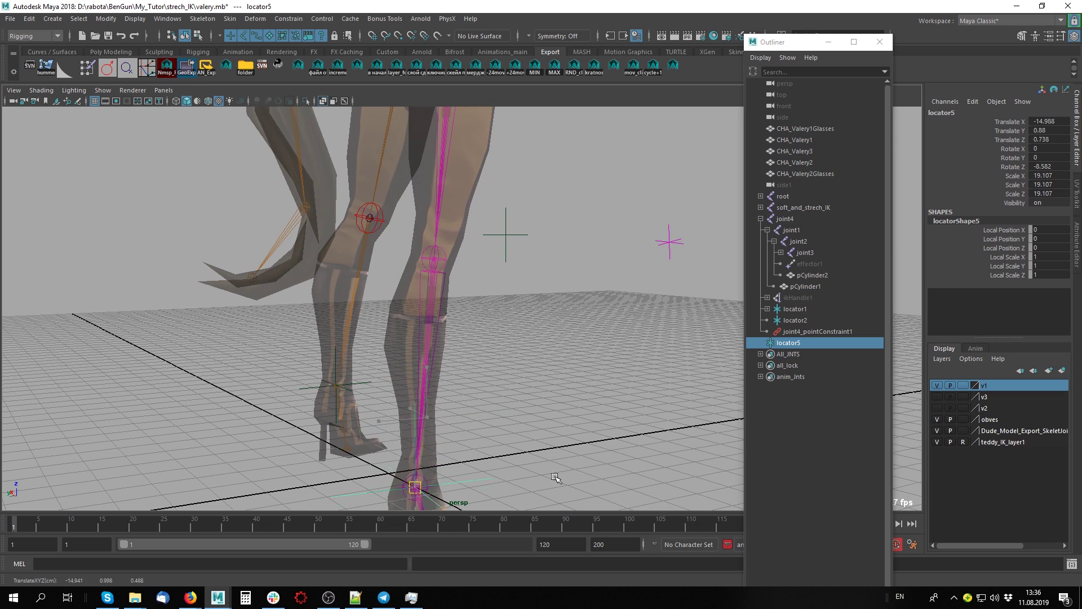
mouse_move(555, 478)
left_mouse_down("alt")
mouse_move(568, 298)
mouse_move(471, 398)
left_mouse_up("alt")
left_click(568, 298)
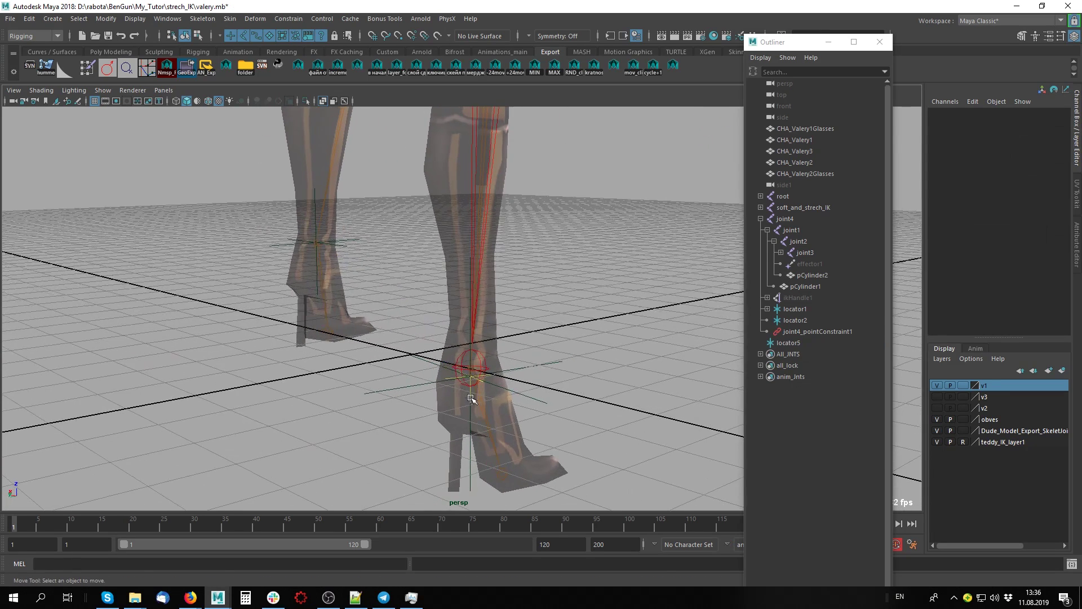
left_click(451, 377)
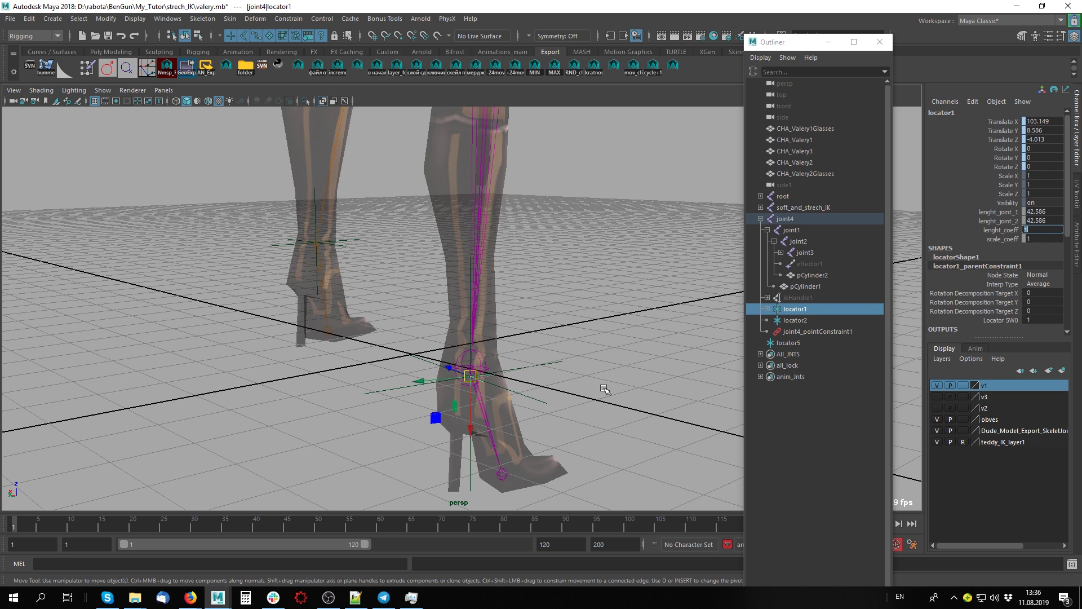
left_click(634, 380)
left_click(451, 344)
mouse_move(451, 344)
left_mouse_down("alt")
mouse_move(497, 364)
mouse_move(484, 411)
mouse_move(507, 483)
mouse_move(629, 386)
mouse_move(586, 383)
left_mouse_up("alt")
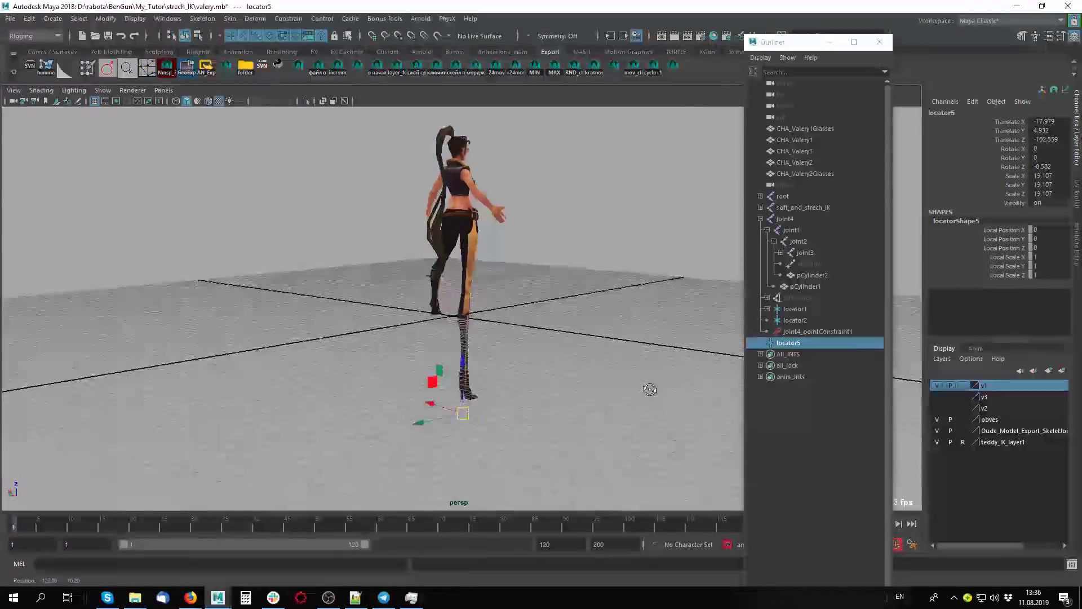
- Hide the viewport grid and move locator5 around to bend the leg
left_click(95, 101)
mouse_move(611, 353)
middle_mouse_down()
mouse_move(621, 217)
mouse_move(580, 356)
mouse_move(623, 224)
mouse_move(611, 292)
middle_mouse_up()
mouse_move(620, 316)
left_mouse_down("alt")
mouse_move(399, 298)
mouse_move(528, 343)
left_mouse_up("alt")
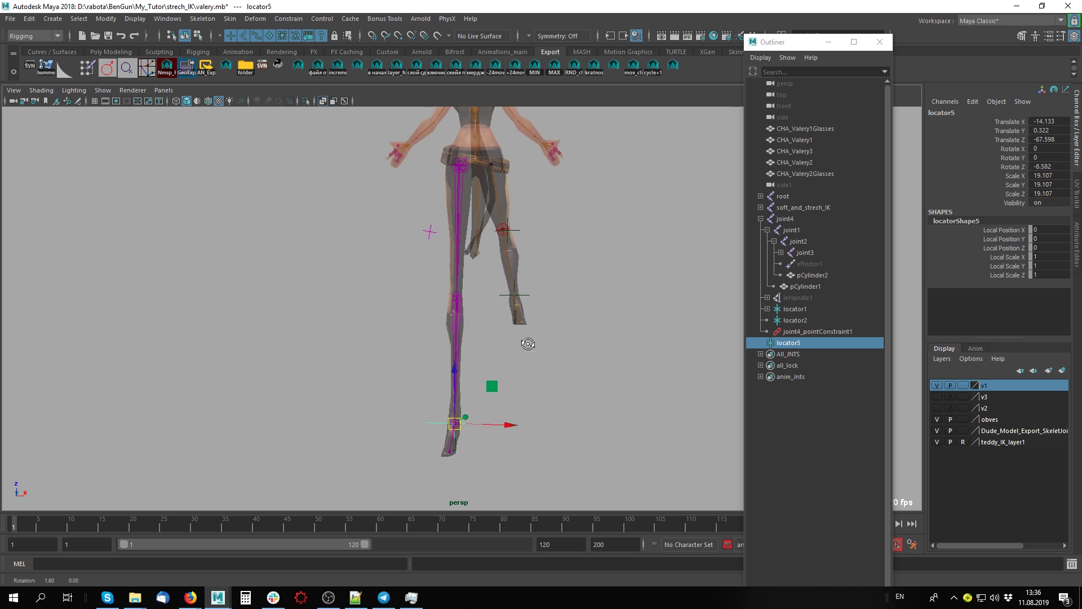
mouse_move(528, 343)
middle_mouse_down()
mouse_move(553, 256)
mouse_move(564, 404)
mouse_move(556, 242)
mouse_move(473, 324)
mouse_move(551, 260)
middle_mouse_up()
- Reposition pole locator2 beside the knee to redirect the knee bend
left_click(407, 230)
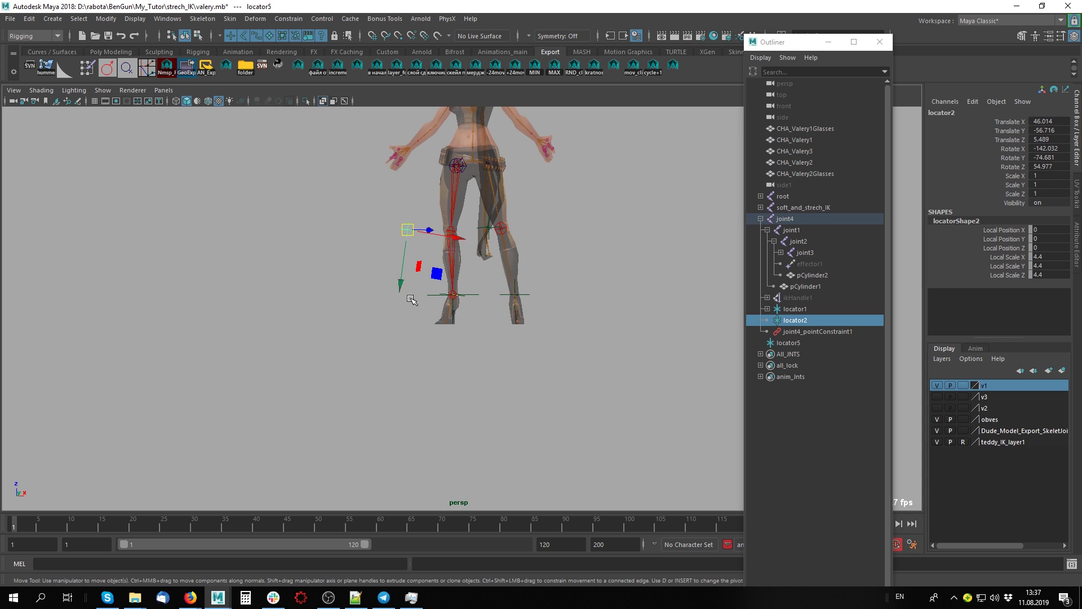
middle_click_drag(412, 300, 379, 242)
right_click_drag(379, 242, 580, 317, "alt")
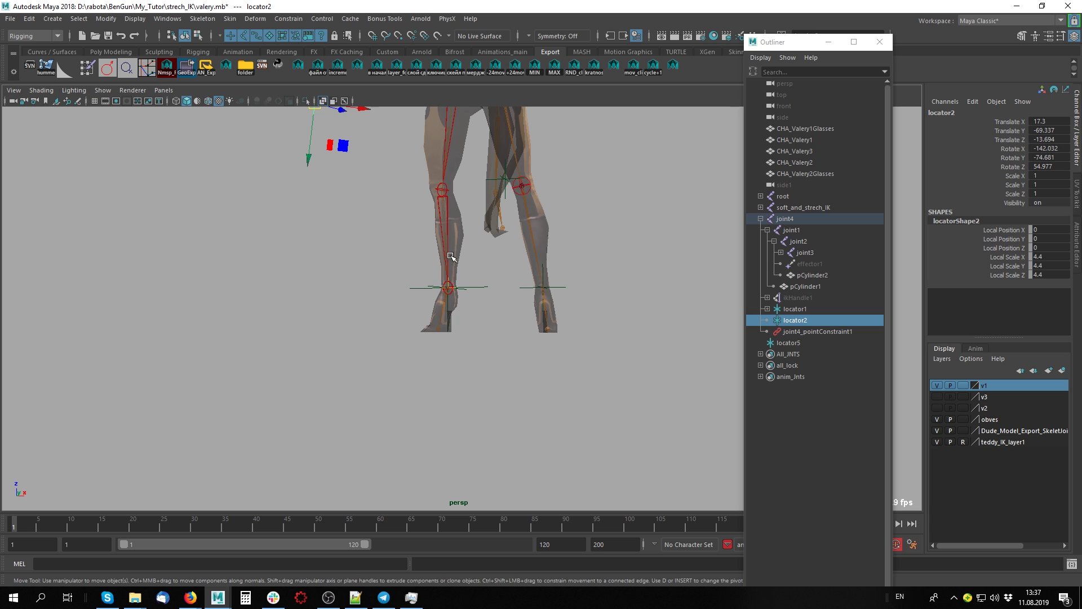
left_click(450, 189)
left_click(499, 426)
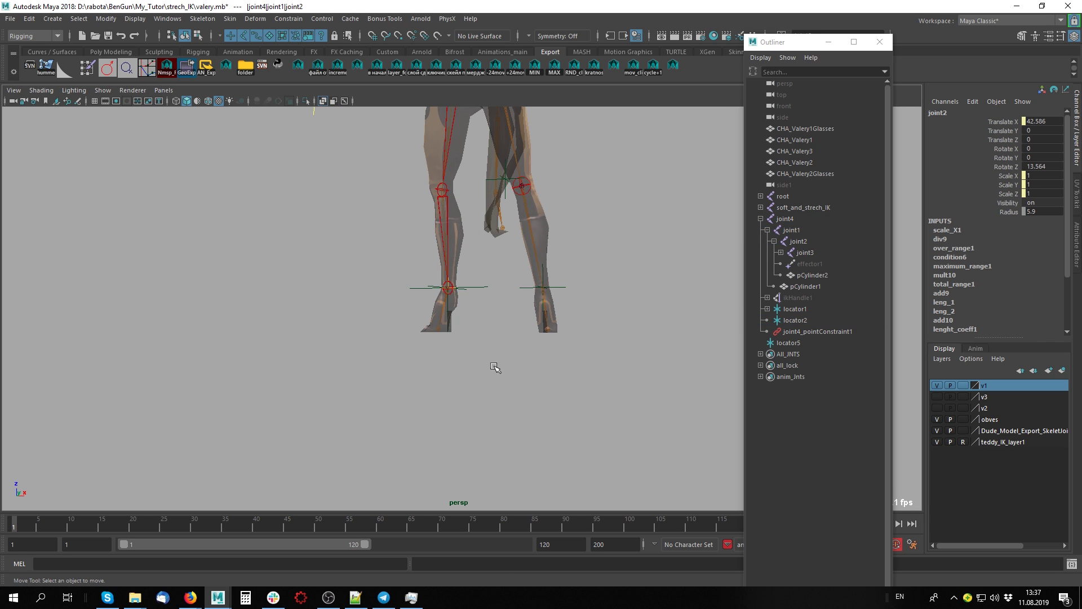
- Raise locator5 to Translate Z 25.473 so the leg bends, then select joint2
left_click_drag(472, 276, 478, 305)
right_click_drag(478, 304, 680, 394, "alt")
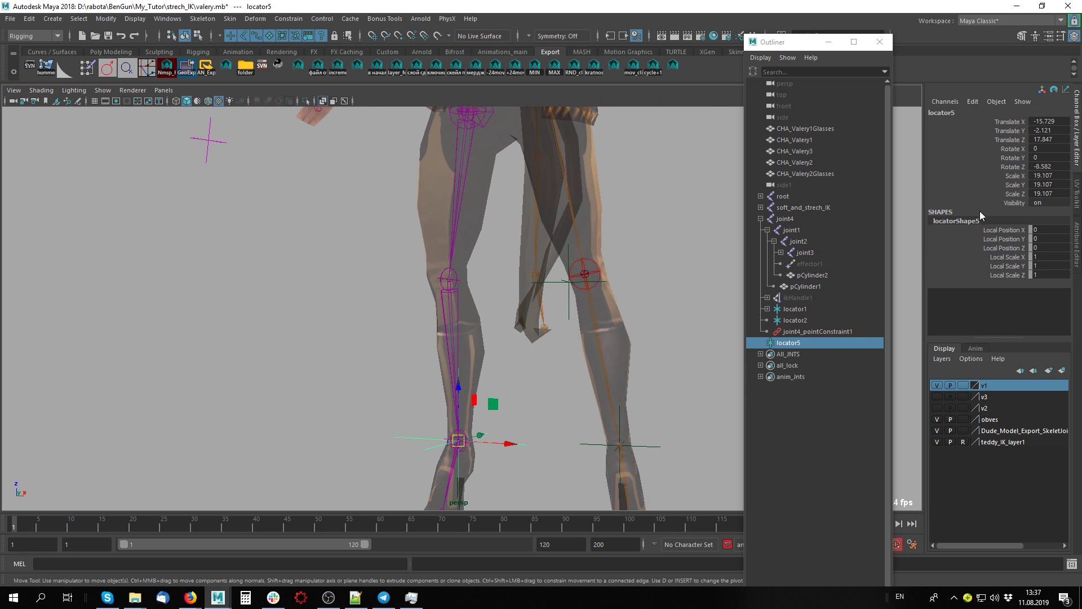
left_click(506, 470)
left_click(449, 437)
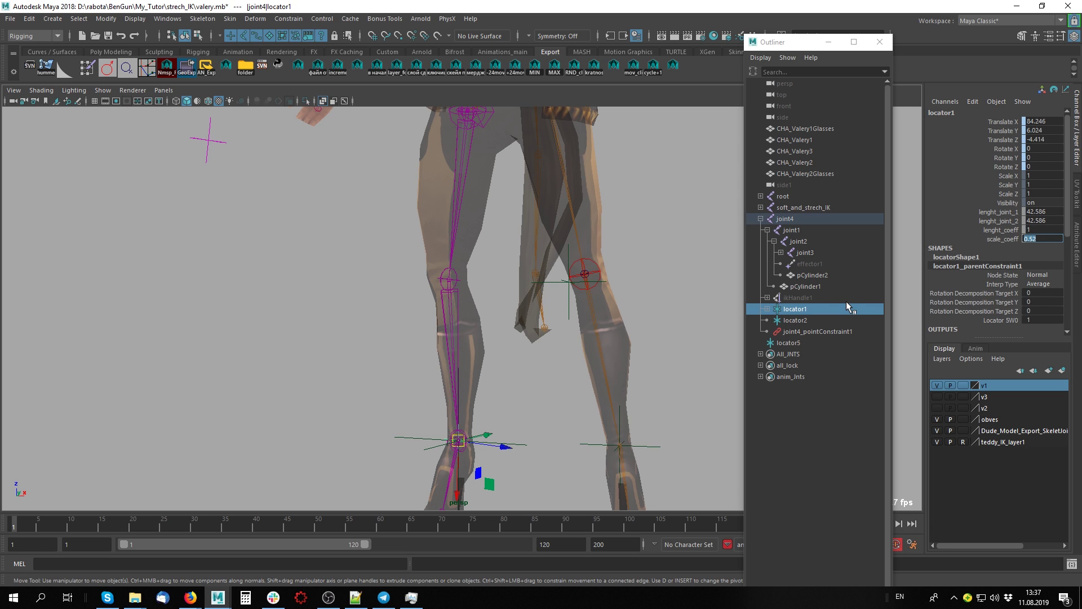
left_click(508, 435)
right_click_drag(507, 435, 569, 388, "alt")
middle_click_drag(569, 388, 502, 309)
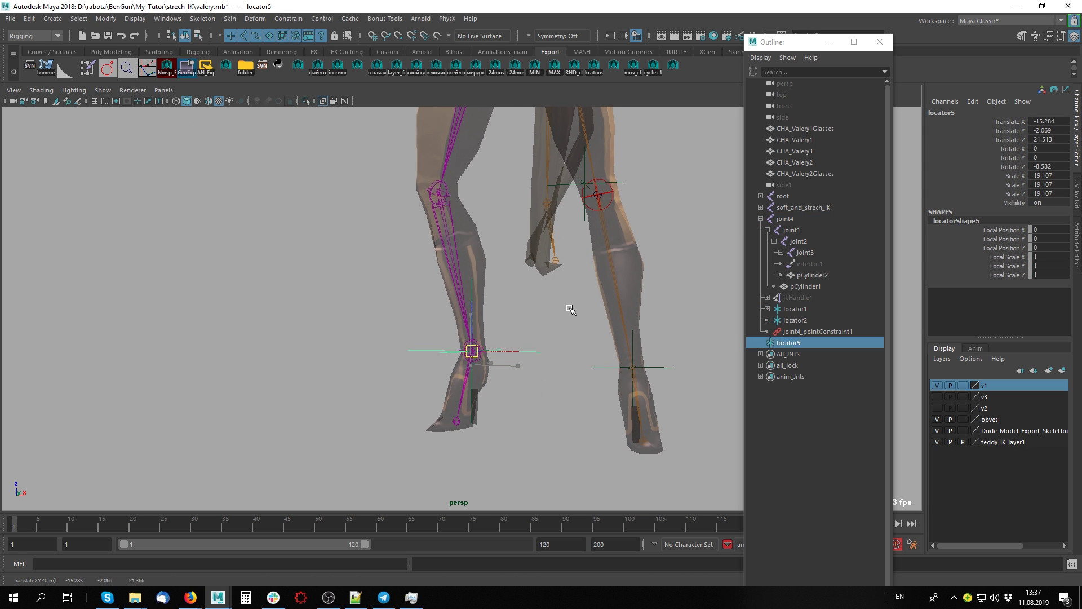
mouse_move(502, 309)
left_mouse_down("alt")
mouse_move(507, 355)
mouse_move(520, 286)
mouse_move(499, 300)
left_mouse_up("alt")
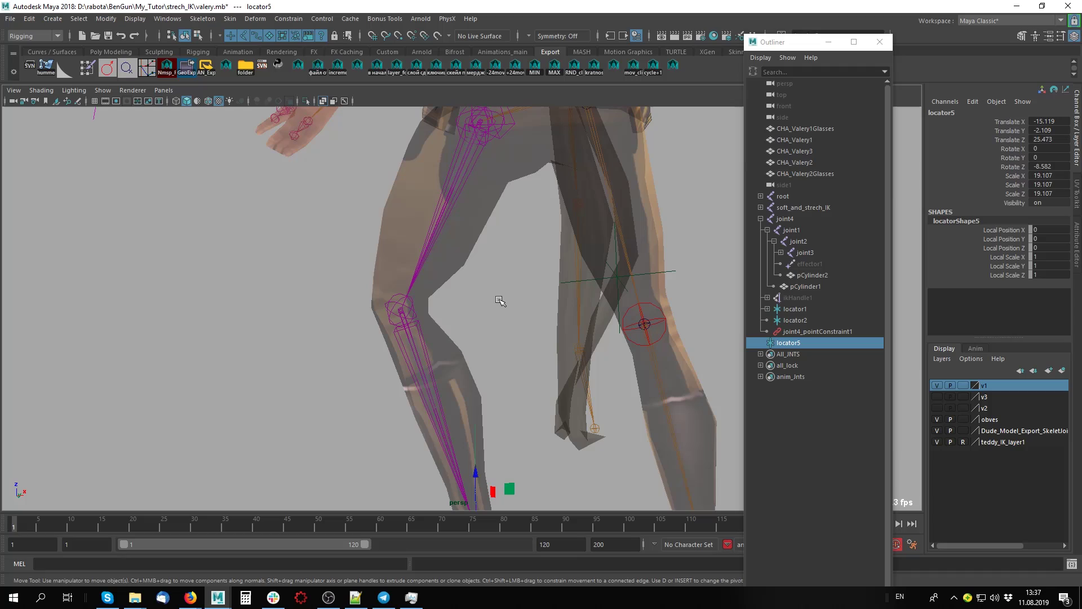
left_click(415, 342)
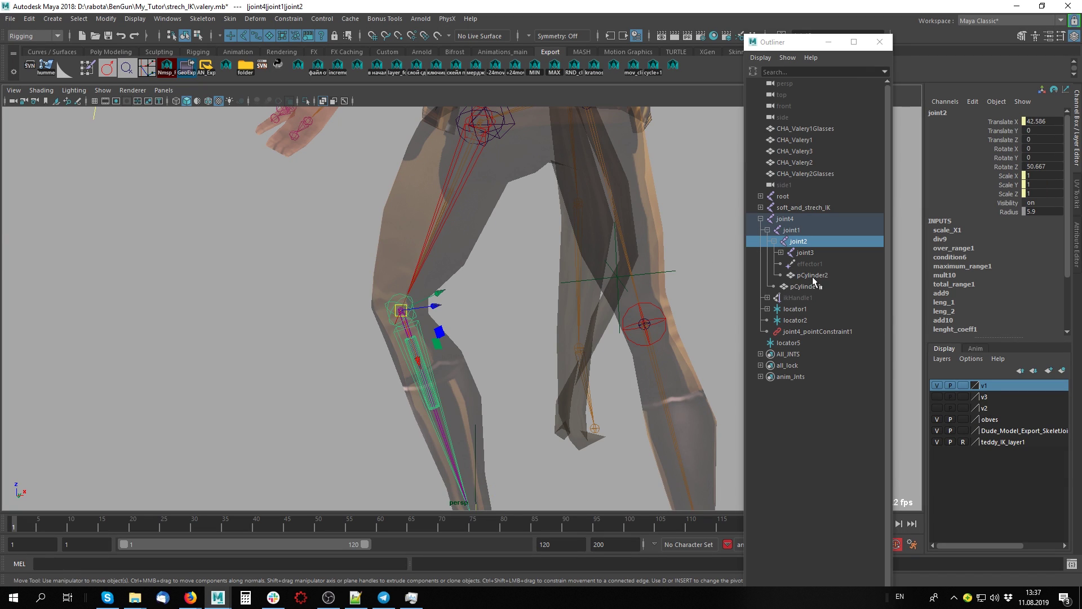
- Scale both leg cylinders, pCylinder1 and pCylinder2, up together
left_click_drag(813, 276, 814, 287)
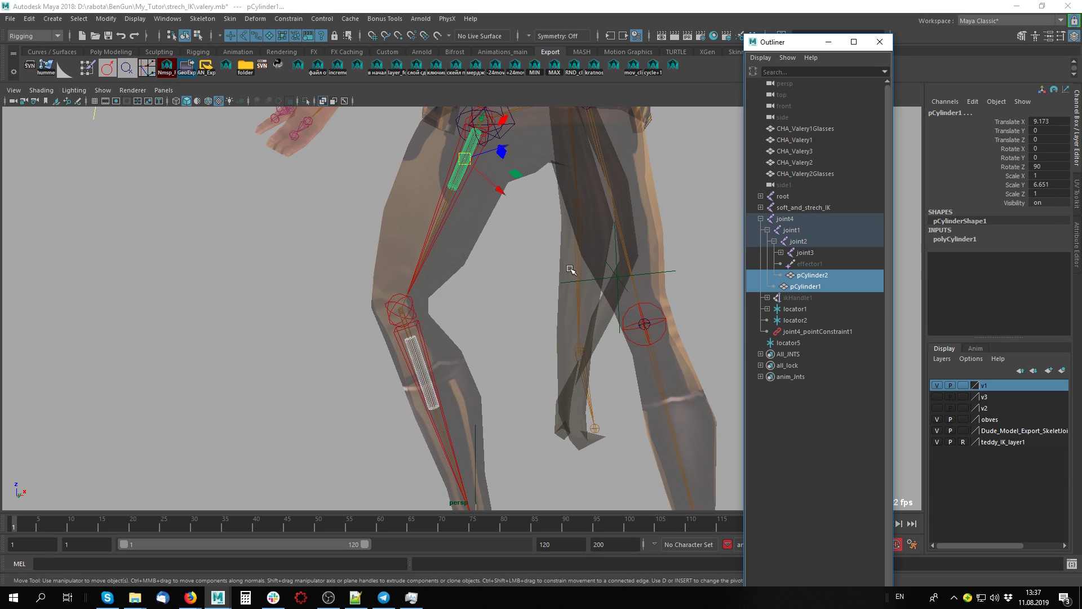
key("r")
mouse_move(481, 122)
left_mouse_down()
mouse_move(820, 105)
mouse_move(823, 147)
left_mouse_up()
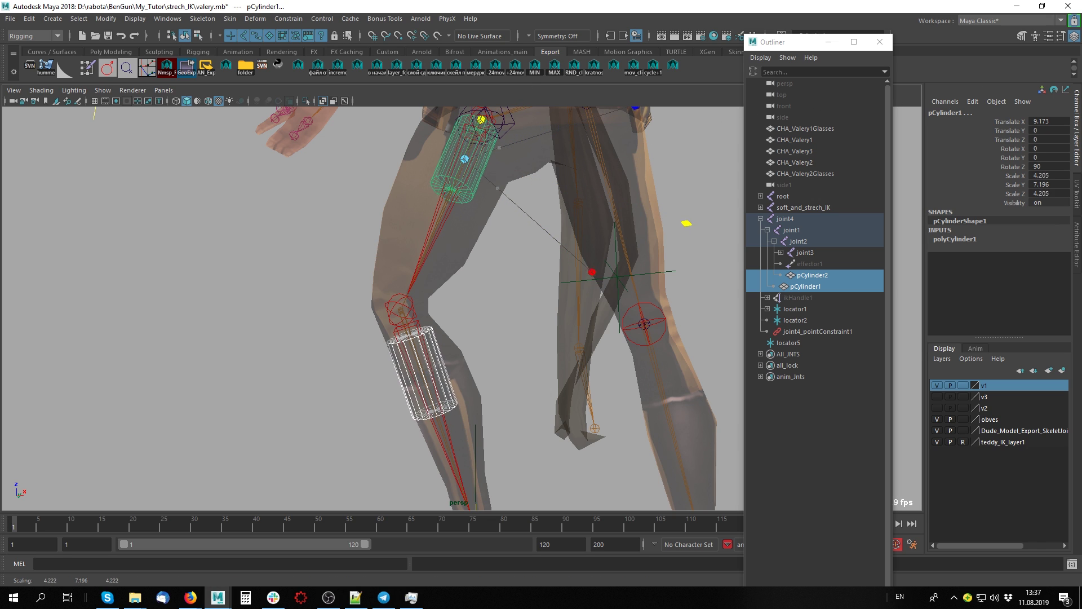
- Widen pCylinder1 around the thigh to 8.963 in X and Z
left_click(822, 274)
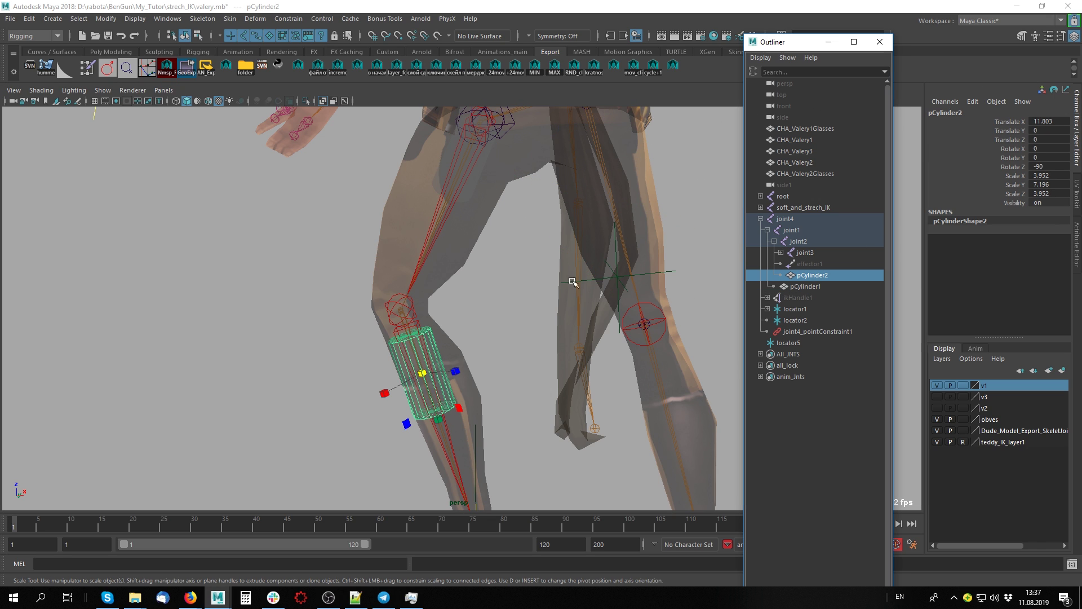
left_click(825, 286)
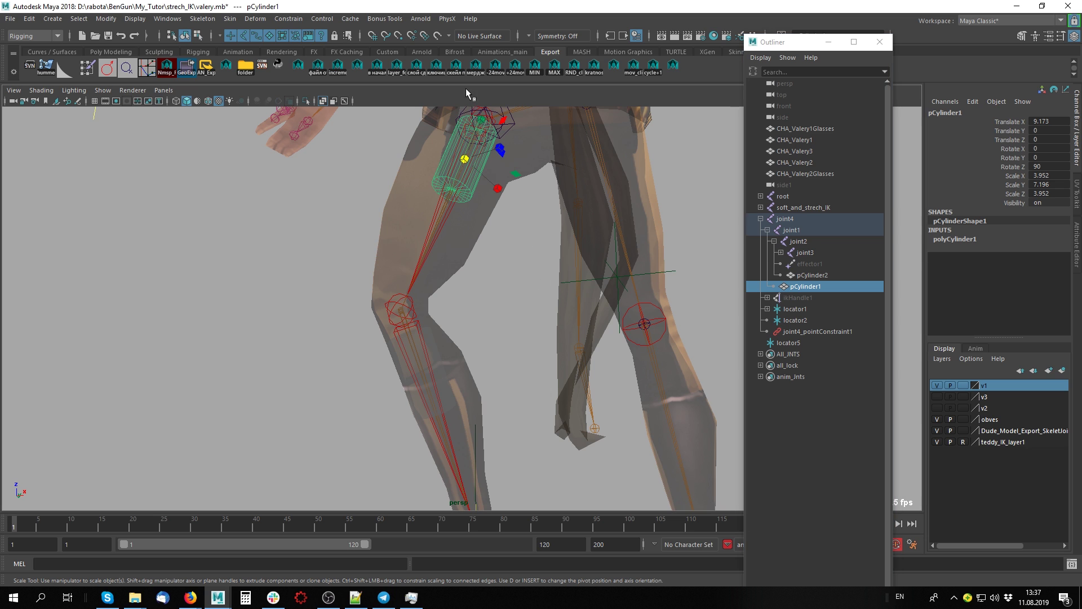
left_click_drag(480, 121, 524, 124)
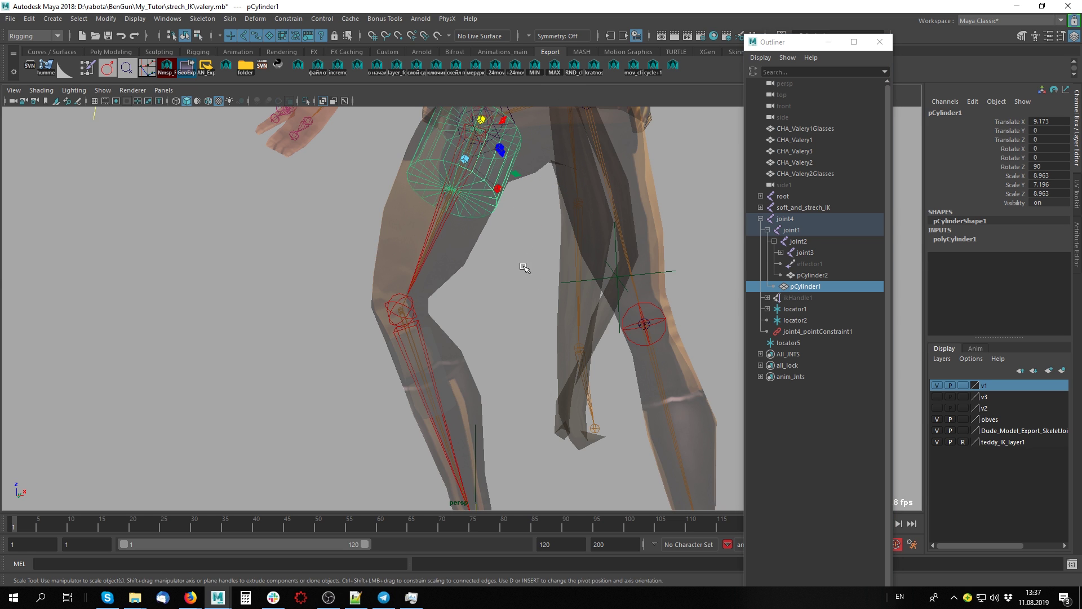
right_click_drag(406, 316, 355, 330, "alt")
left_click_drag(356, 331, 531, 324, "alt")
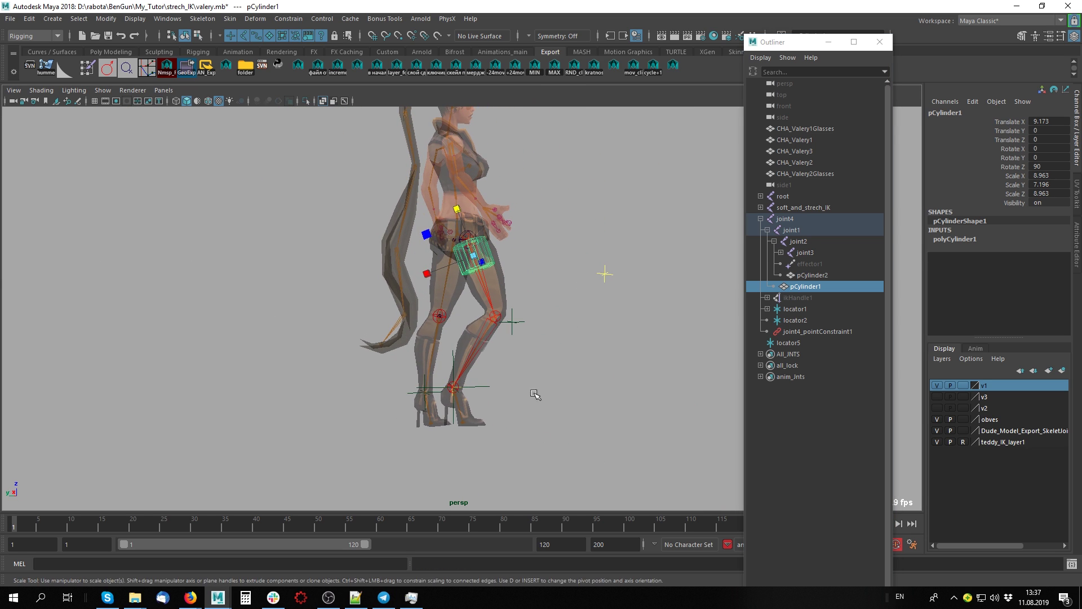
left_click(488, 384)
- Move locator5 to reposition the leg, then undo that move
left_click_drag(488, 383, 340, 361, "alt")
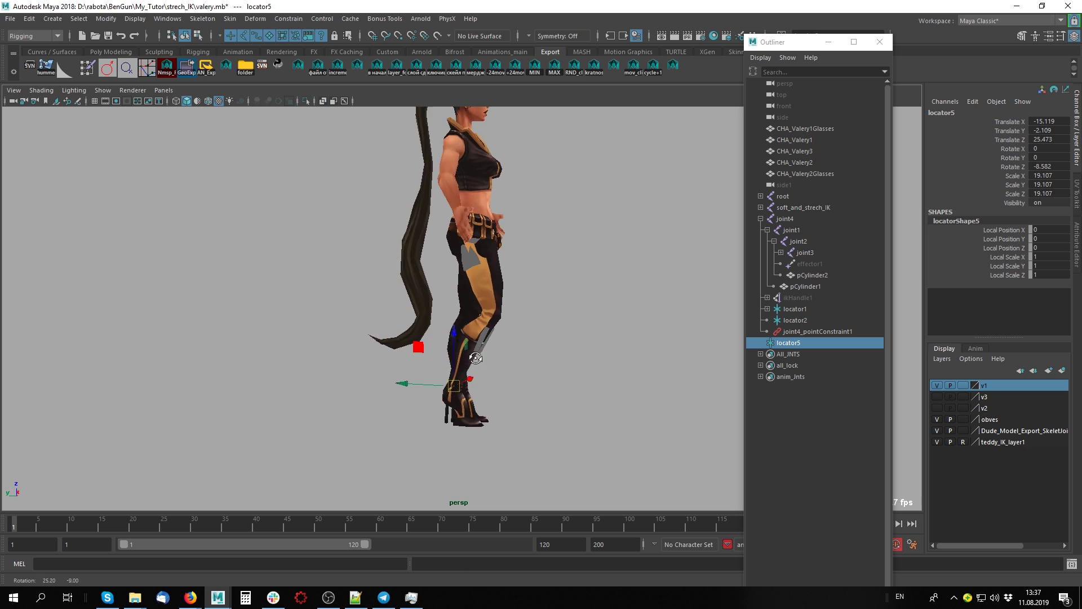
mouse_move(339, 362)
middle_mouse_down()
mouse_move(588, 434)
mouse_move(608, 468)
middle_mouse_up()
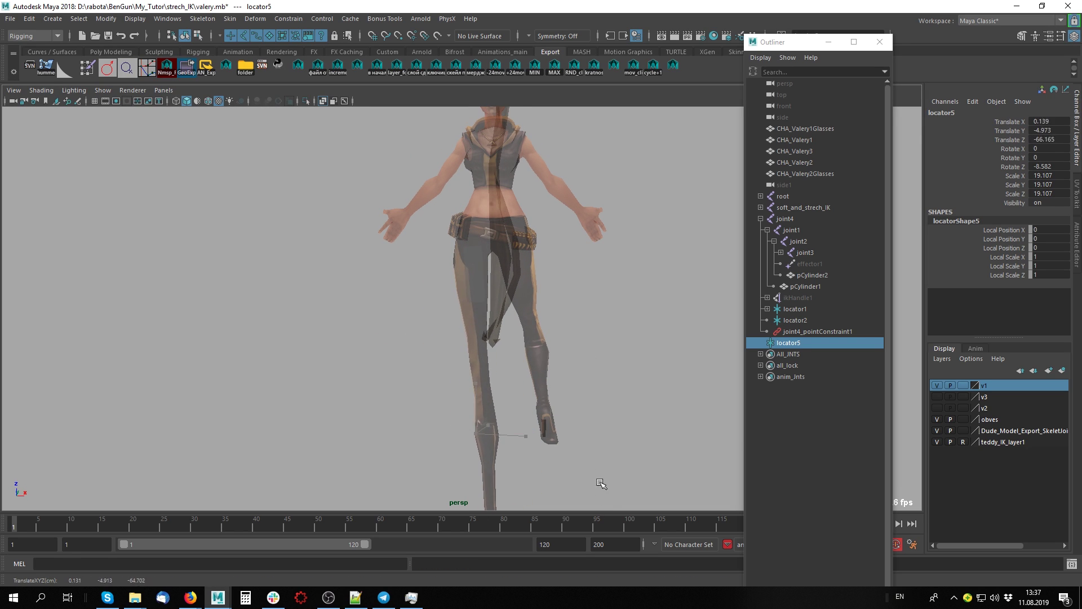
key("ctrl+z")
key("ctrl+z")
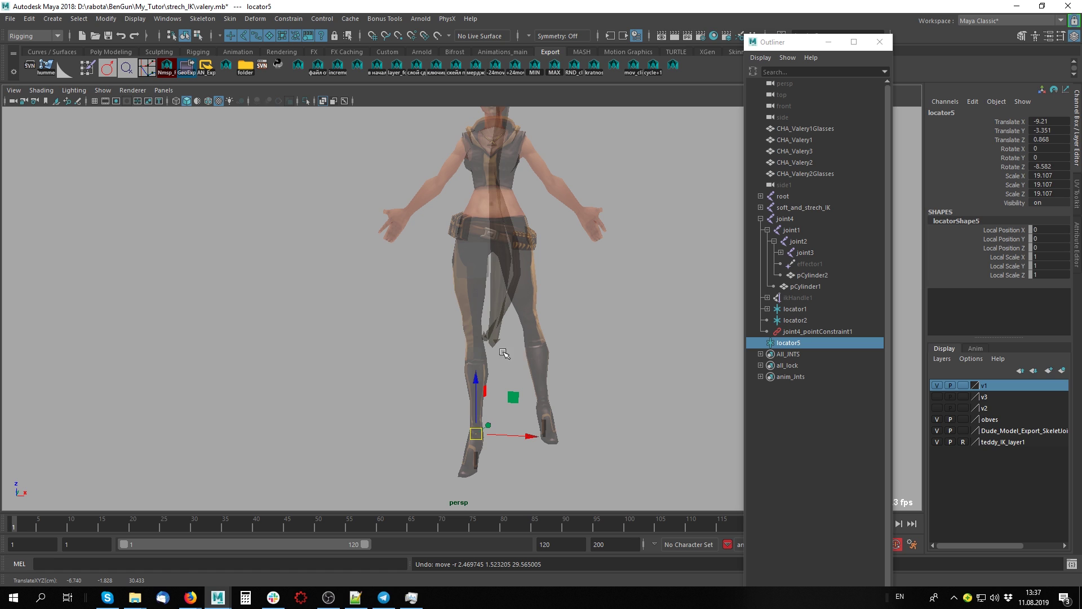
scroll(503, 353, "up", 2)
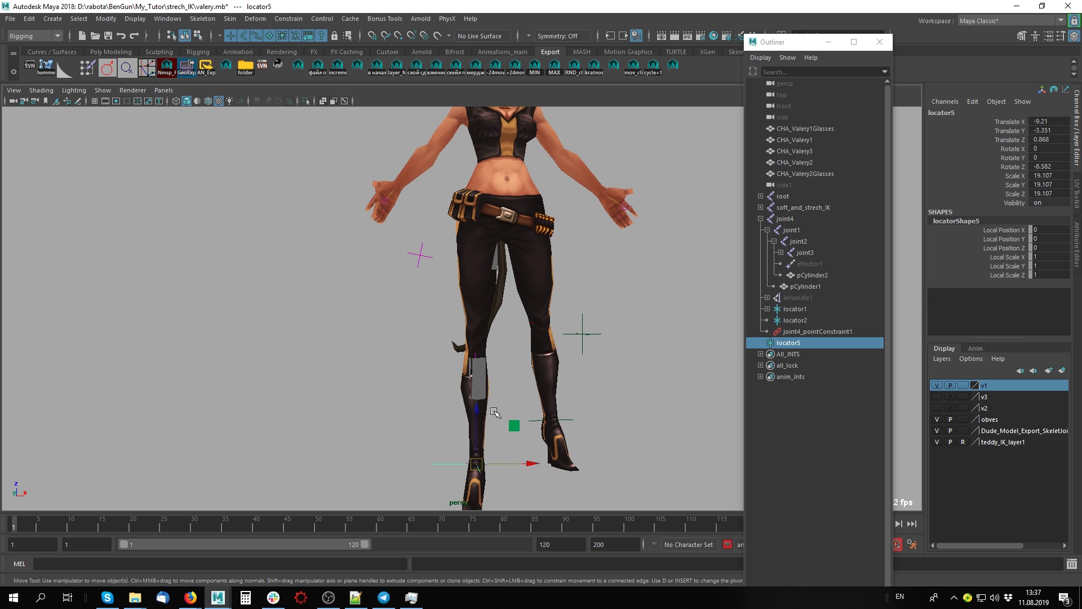
left_click_drag(495, 413, 401, 286, "alt")
- Slide locator5 sideways so the right leg follows it
mouse_move(453, 314)
left_mouse_down()
mouse_move(420, 314)
mouse_move(478, 372)
mouse_move(497, 269)
left_mouse_up()
scroll(556, 309, "up", 3)
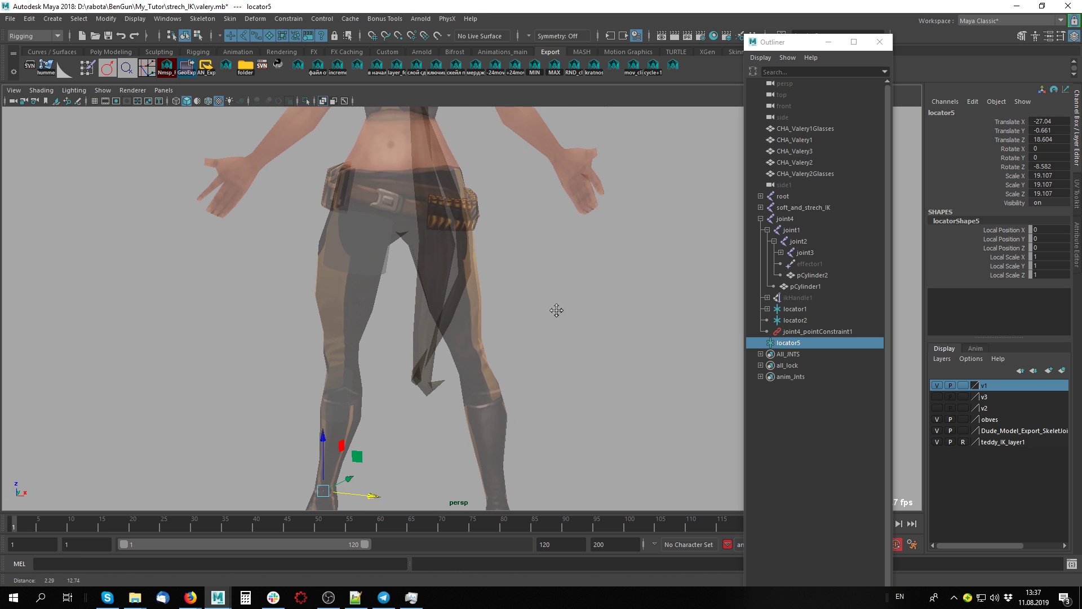
scroll(568, 312, "up", 2)
left_click(447, 312)
middle_click_drag(447, 313, 500, 304, "alt")
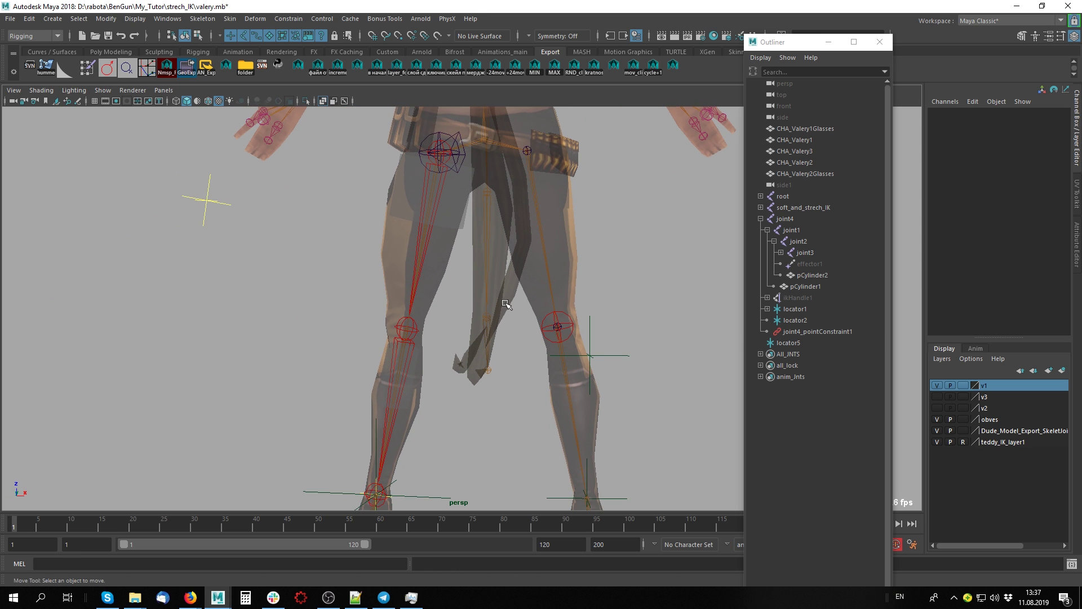
- Select the left lower-arm joint from a torso view and close the Outliner
middle_click_drag(604, 207, 532, 415, "alt")
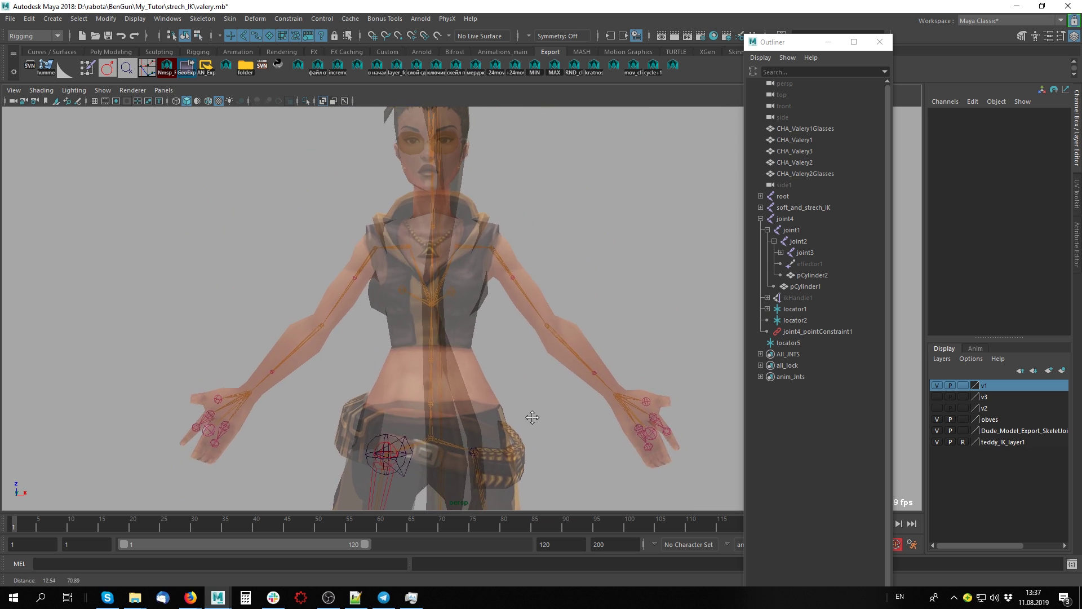
mouse_move(531, 415)
left_mouse_down("alt")
mouse_move(547, 378)
mouse_move(636, 330)
mouse_move(578, 270)
left_mouse_up("alt")
left_click(535, 361)
left_click(880, 43)
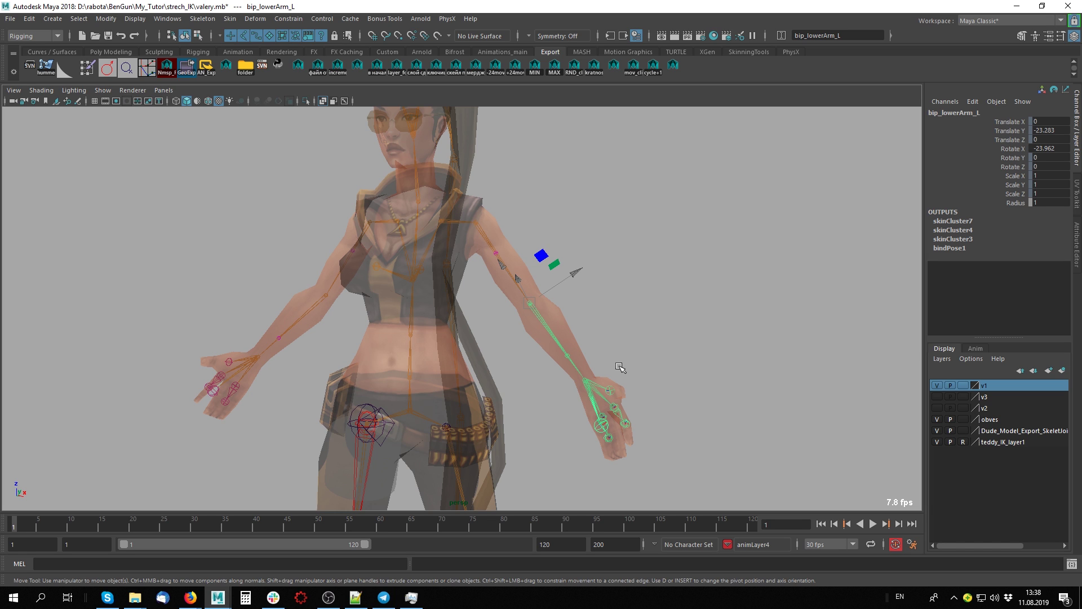
- View the forearm's attributes, then select the left upper-arm joint in the Channel Box
mouse_move(620, 367)
left_mouse_down("alt")
mouse_move(682, 374)
mouse_move(650, 345)
mouse_move(673, 353)
left_mouse_up("alt")
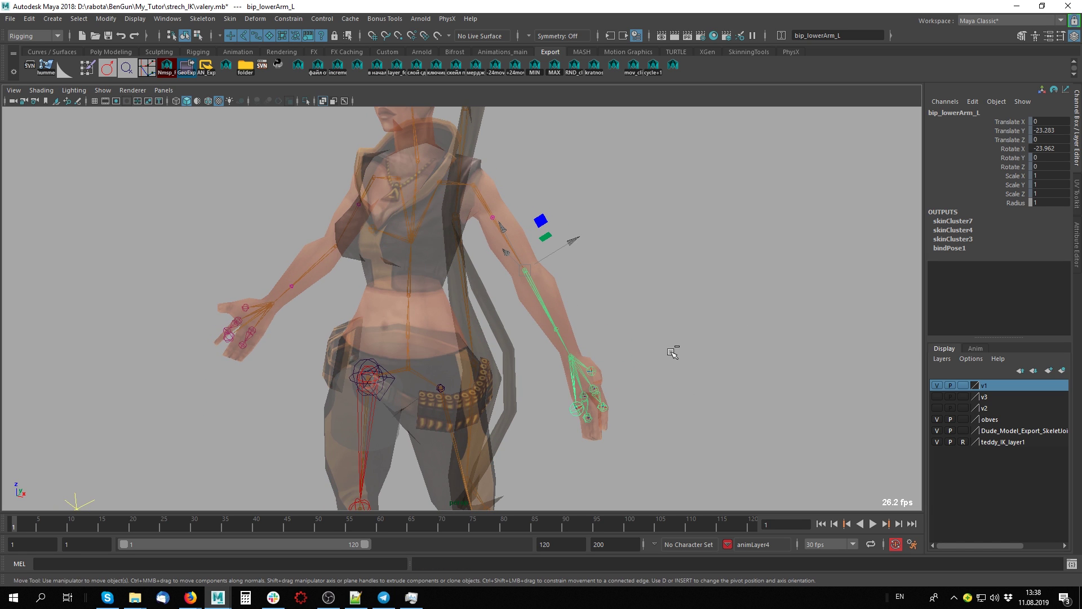
key("ctrl+a")
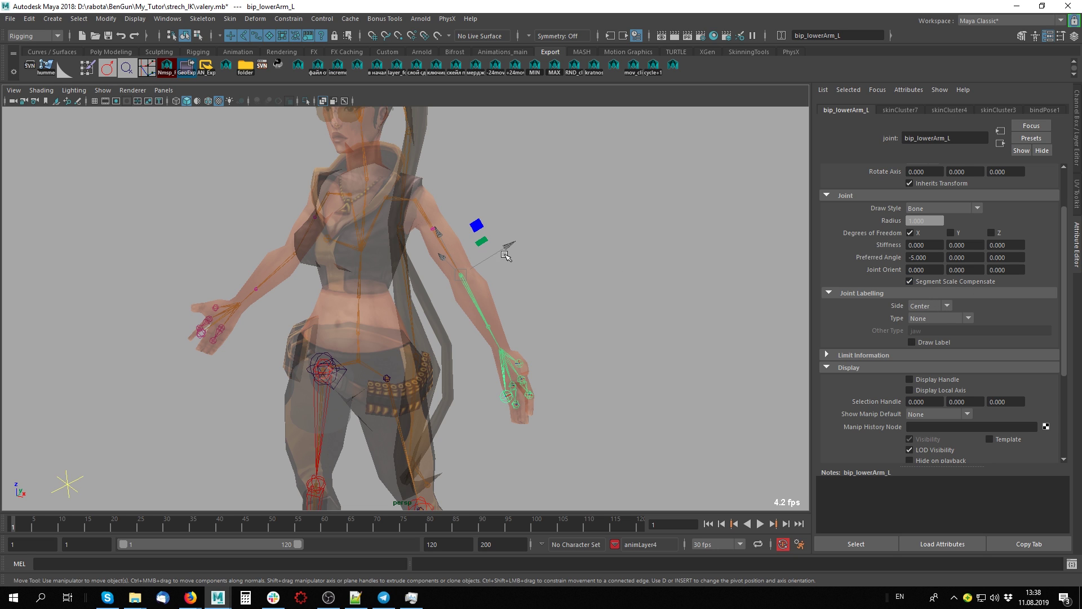
left_click(406, 203)
key("ctrl+a")
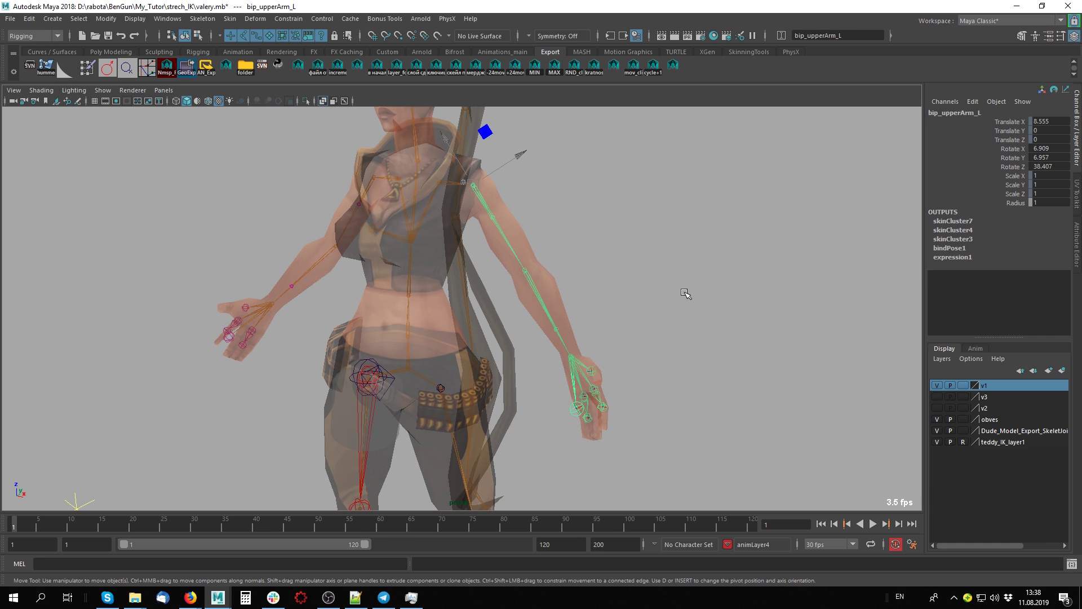
- Select the left forearm joint and pick its Scale channels for scaling
left_click(526, 284)
left_click_drag(1013, 202, 1013, 176)
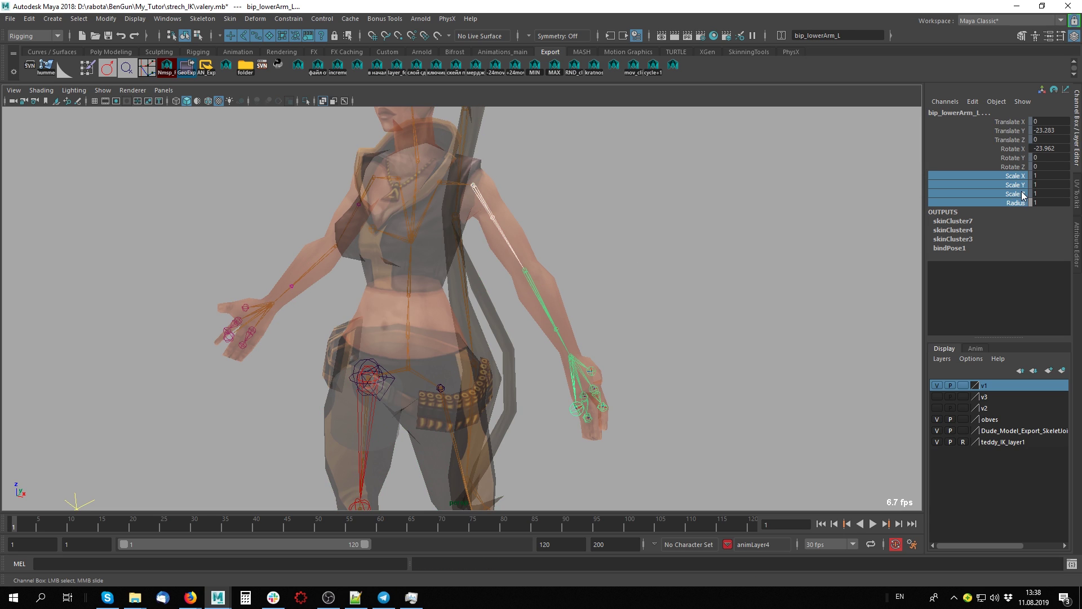
left_click(1023, 195)
key("r")
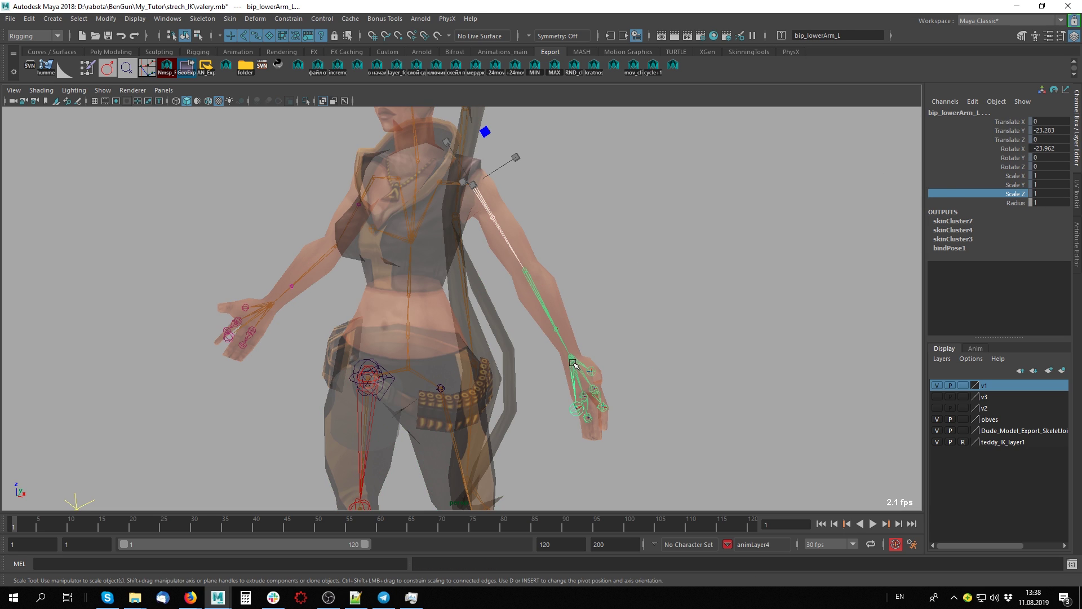
- Check the left hand joint's transform channels, deselect, and reopen the Attribute Editor
left_click(574, 364)
mouse_move(1009, 122)
left_mouse_down()
mouse_move(1009, 204)
mouse_move(1009, 195)
left_mouse_up()
right_click(1009, 195)
left_click(1009, 446)
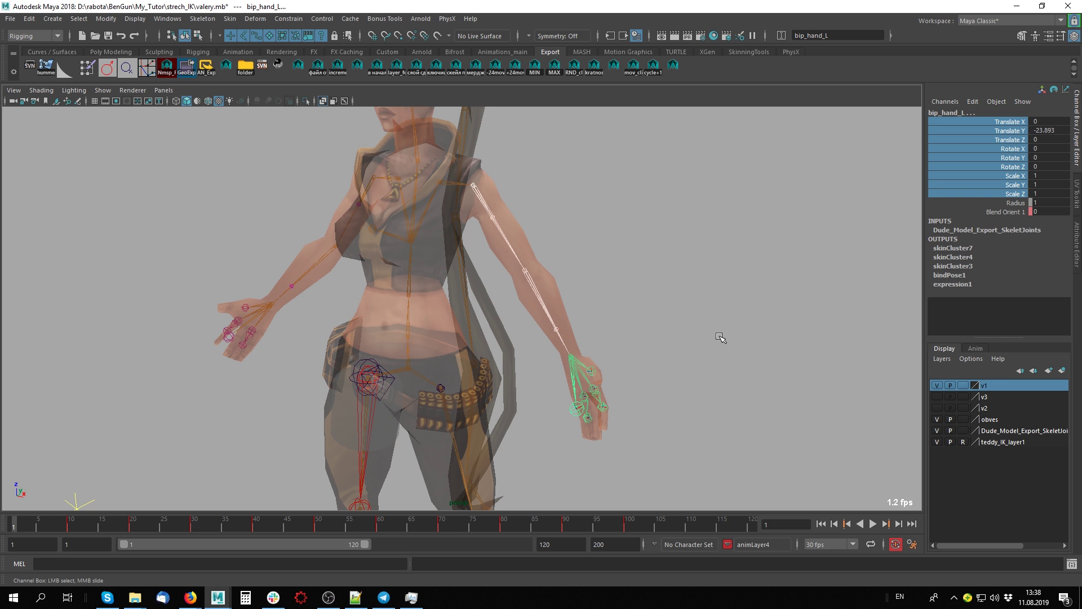
left_click(664, 298)
key("ctrl+a")
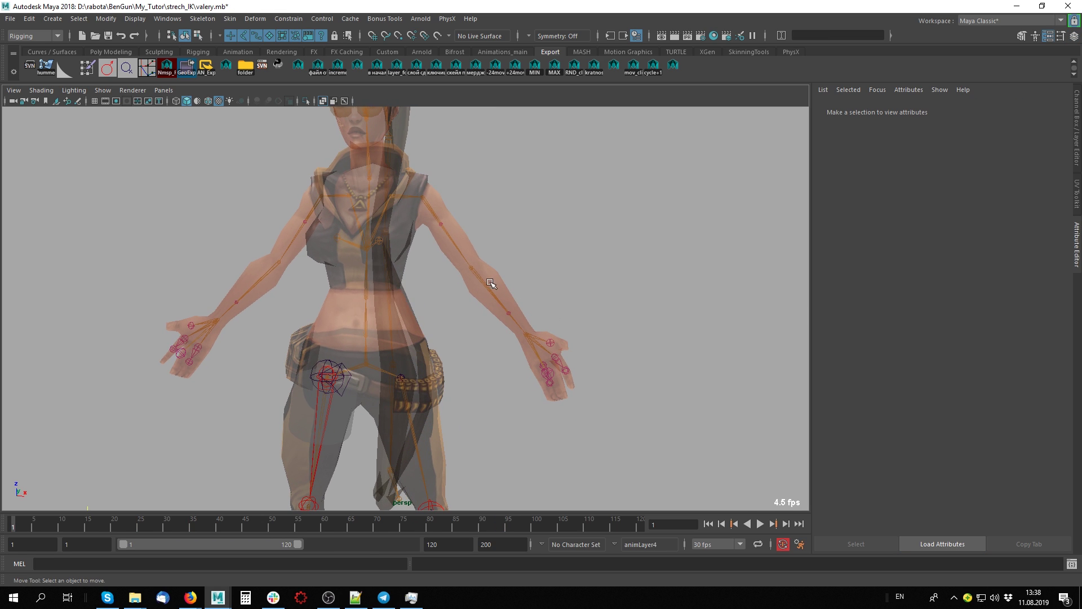
- Scale bip_upperArm_L in Y to test the stretch, then undo it
left_click(463, 254)
key("r")
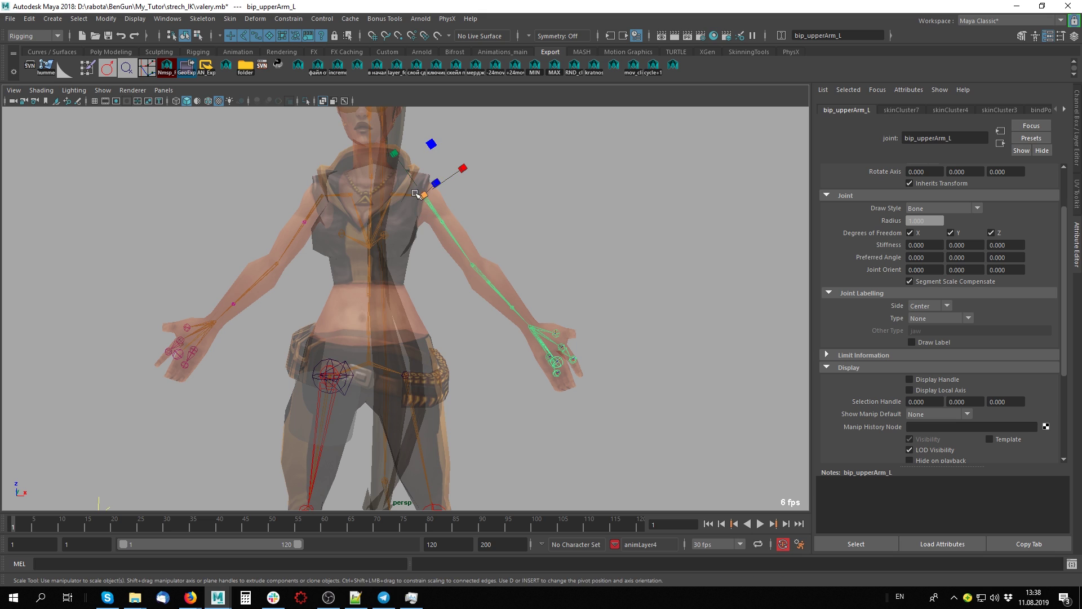
left_click_drag(394, 153, 381, 100)
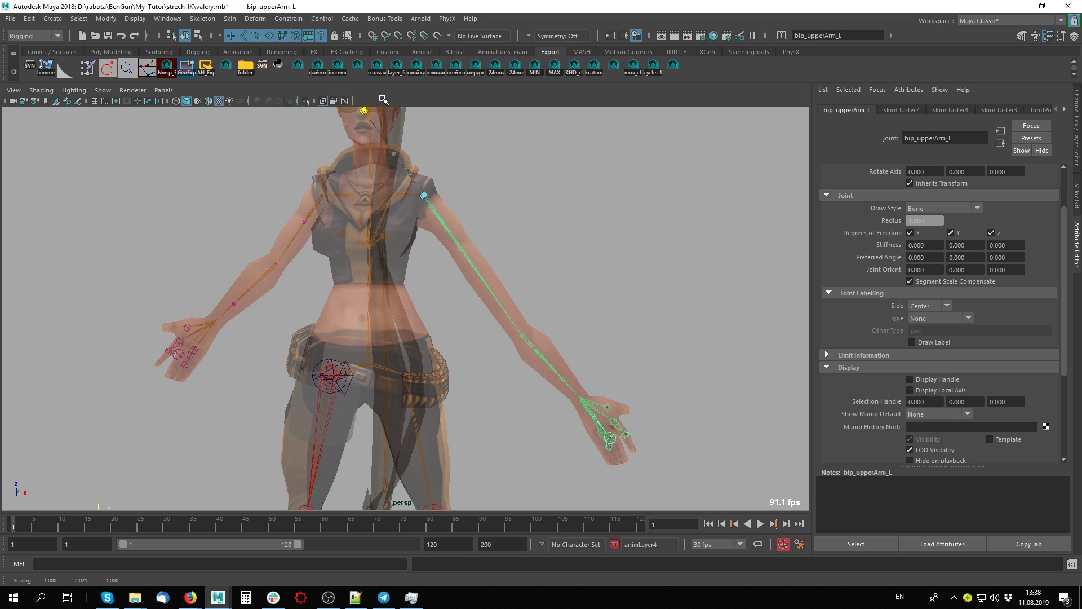
key("ctrl+z")
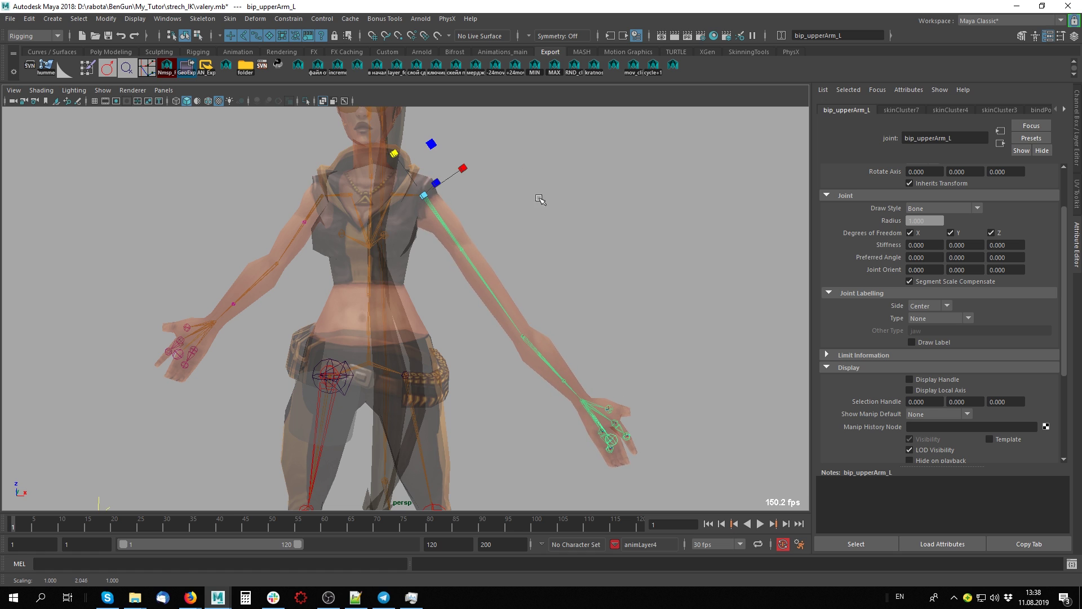
scroll(641, 322, "down", 3)
- Turn on X-ray and select the left forearm joint from a side view
left_click(497, 335)
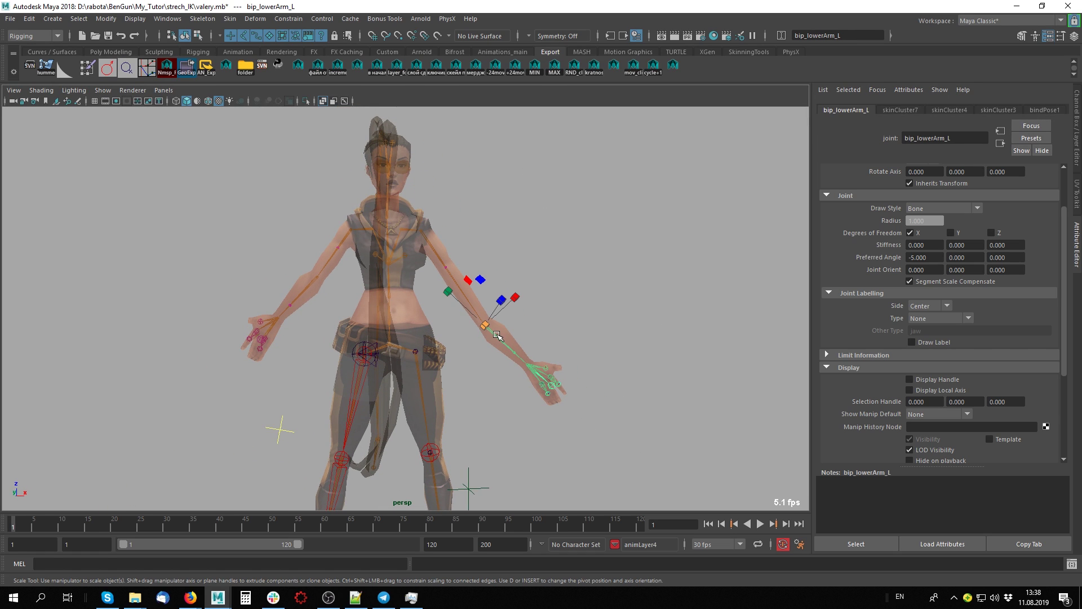
left_click(582, 381)
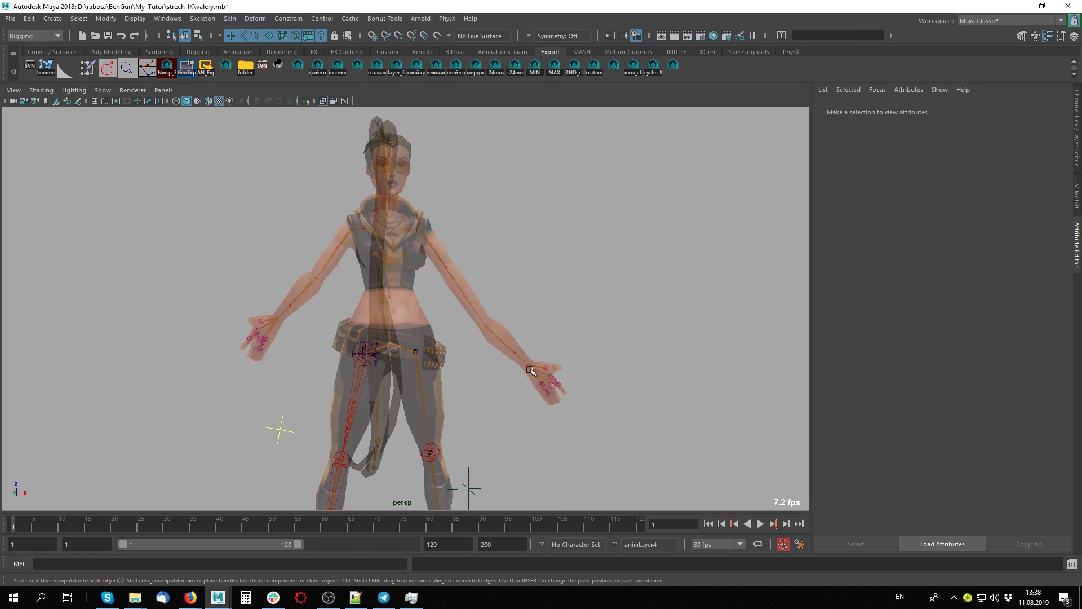
left_click(545, 382)
left_click_drag(545, 382, 492, 428, "alt")
key("alt+x")
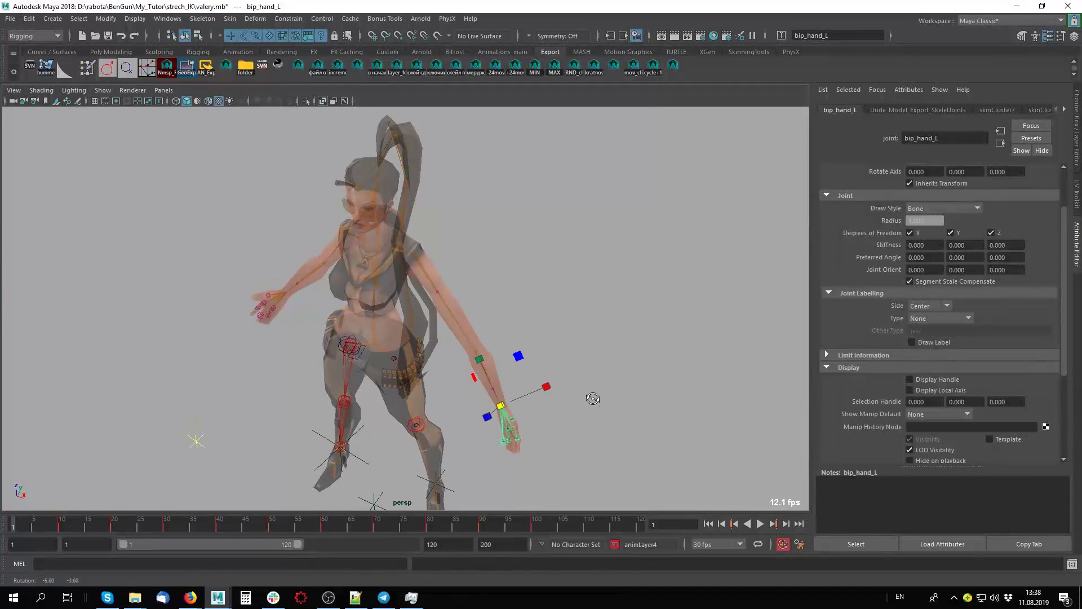
left_click(451, 357)
left_click_drag(478, 367, 445, 389, "alt")
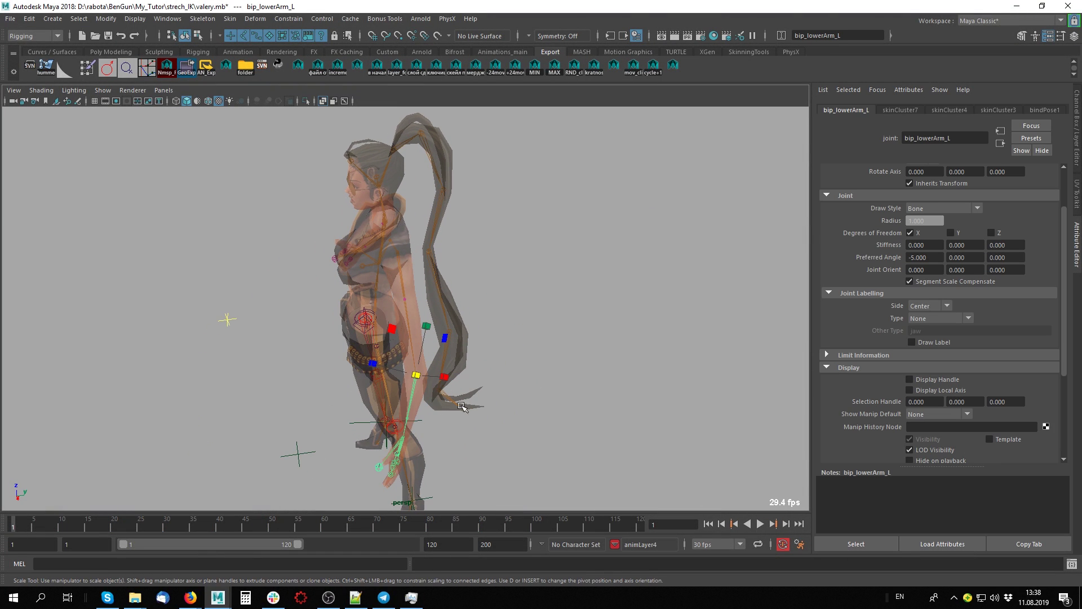
- At frame 21, rotate bip_lowerArm_L forward and reselect it
key("period")
key("e")
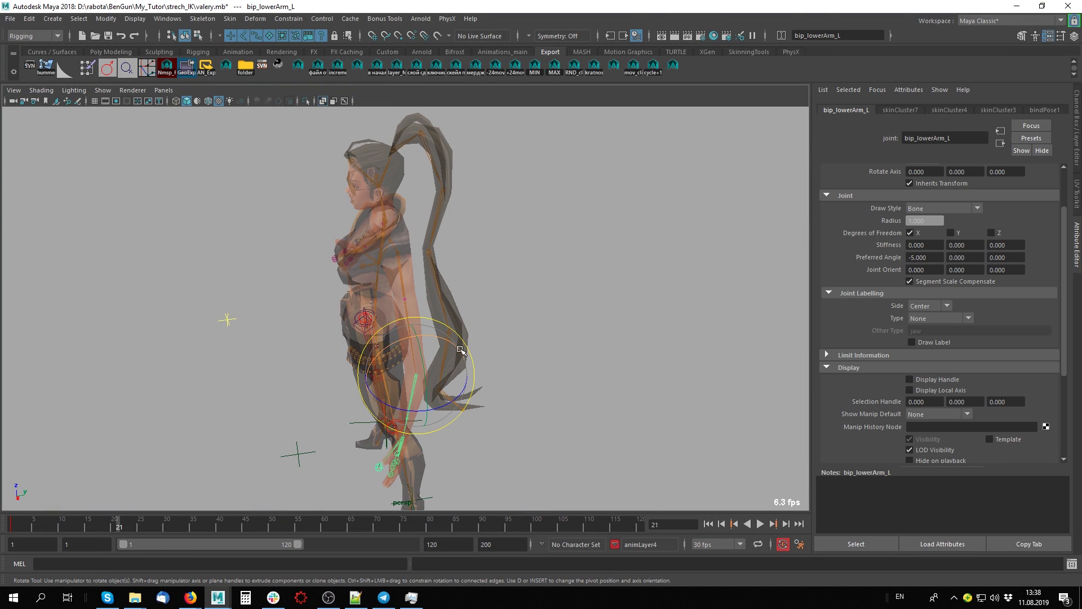
mouse_move(461, 339)
left_mouse_down()
mouse_move(415, 337)
mouse_move(627, 311)
mouse_move(321, 326)
left_mouse_up()
key("alt+x")
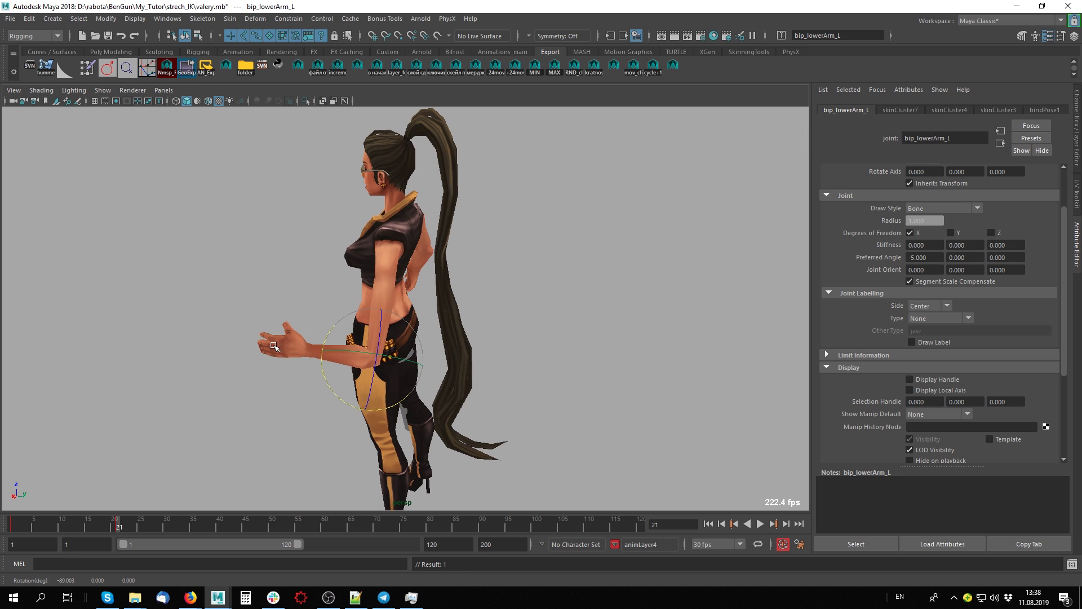
left_click(274, 388)
key("alt+x")
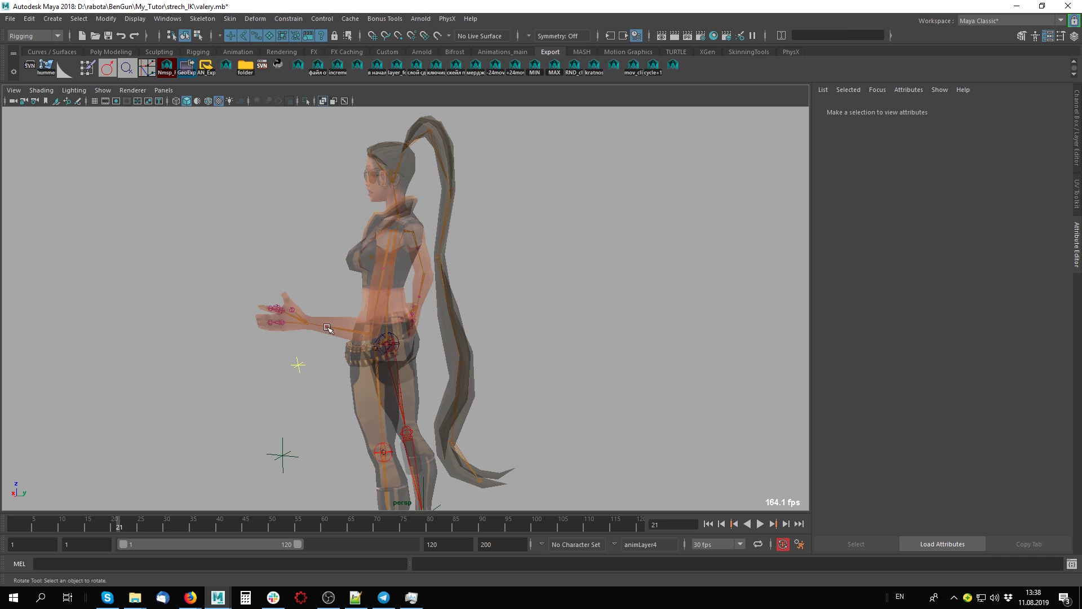
left_click(342, 328)
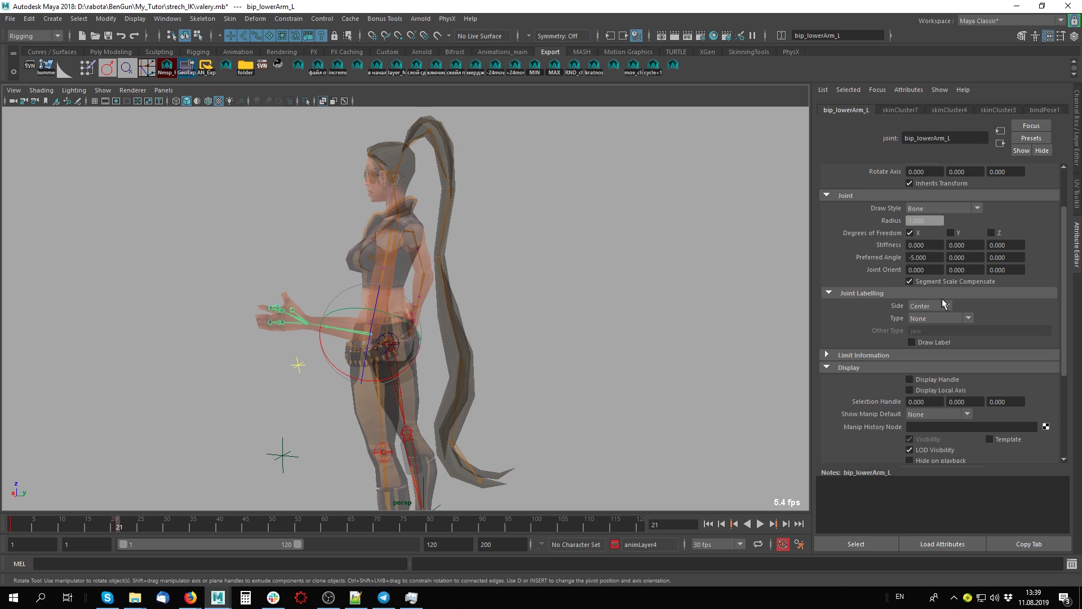
- Turn off Segment Scale Compensate on bip_lowerArm_L
left_click(951, 282)
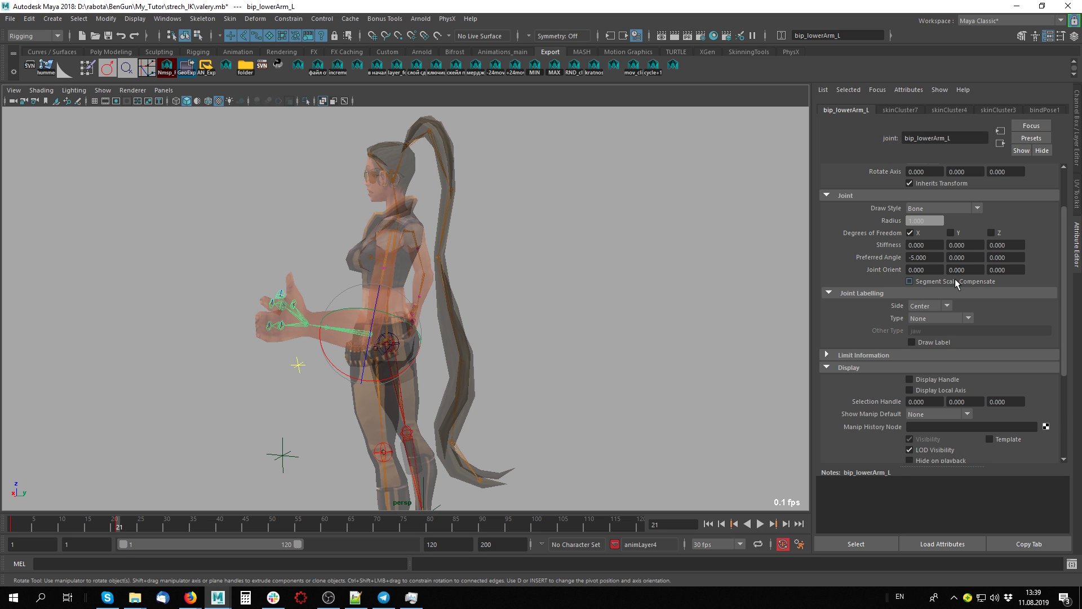
left_click(303, 327)
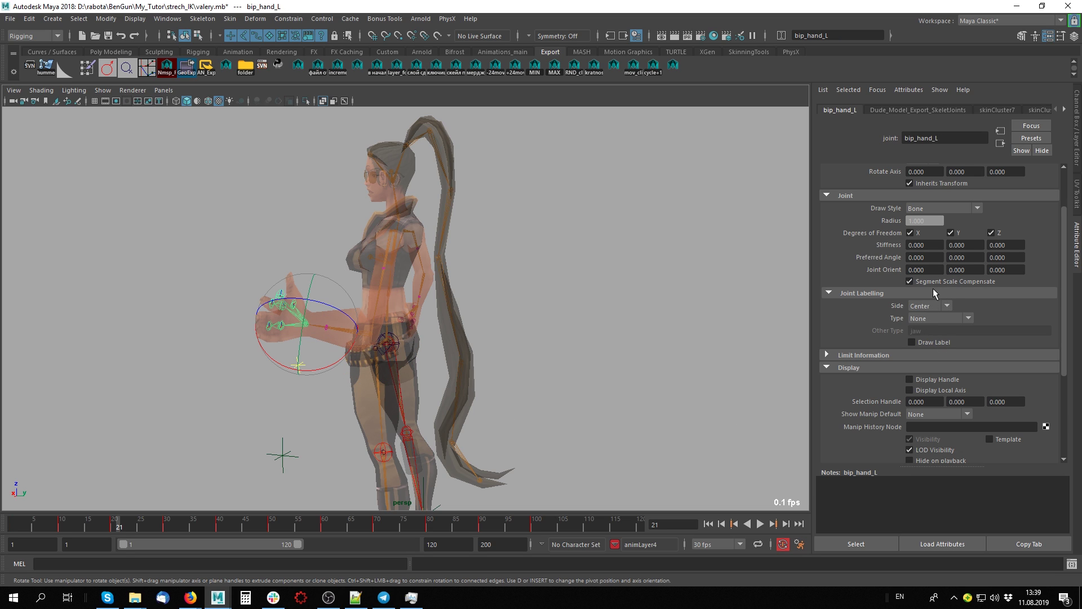
left_click(581, 332)
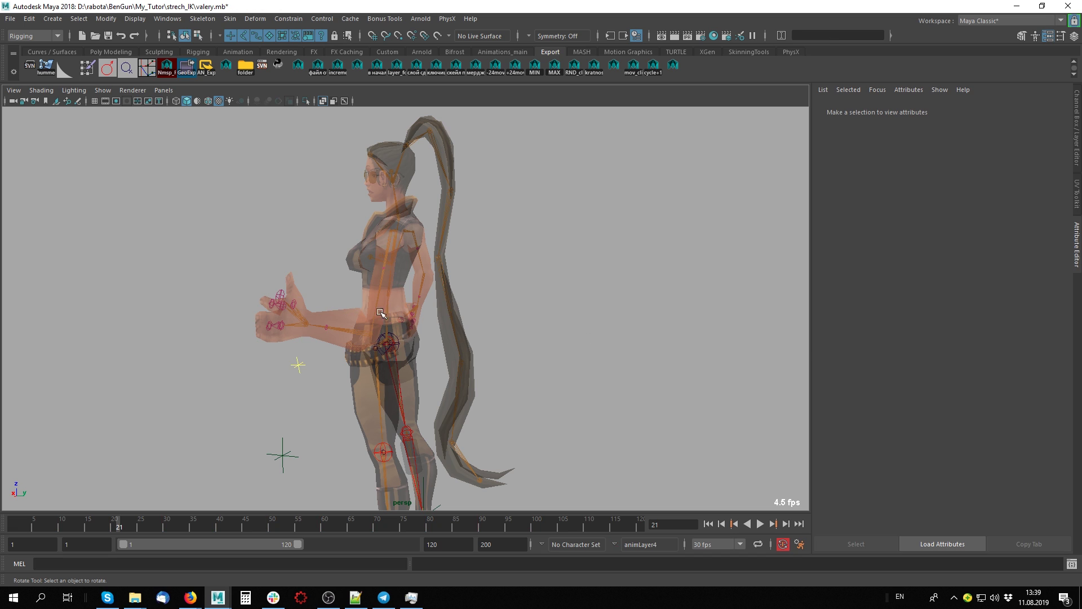
mouse_move(380, 313)
left_mouse_down("alt")
mouse_move(384, 366)
mouse_move(478, 295)
left_mouse_up("alt")
- Swing the left forearm through test rotations, ending bent up about -99.6 degrees
left_click(489, 338)
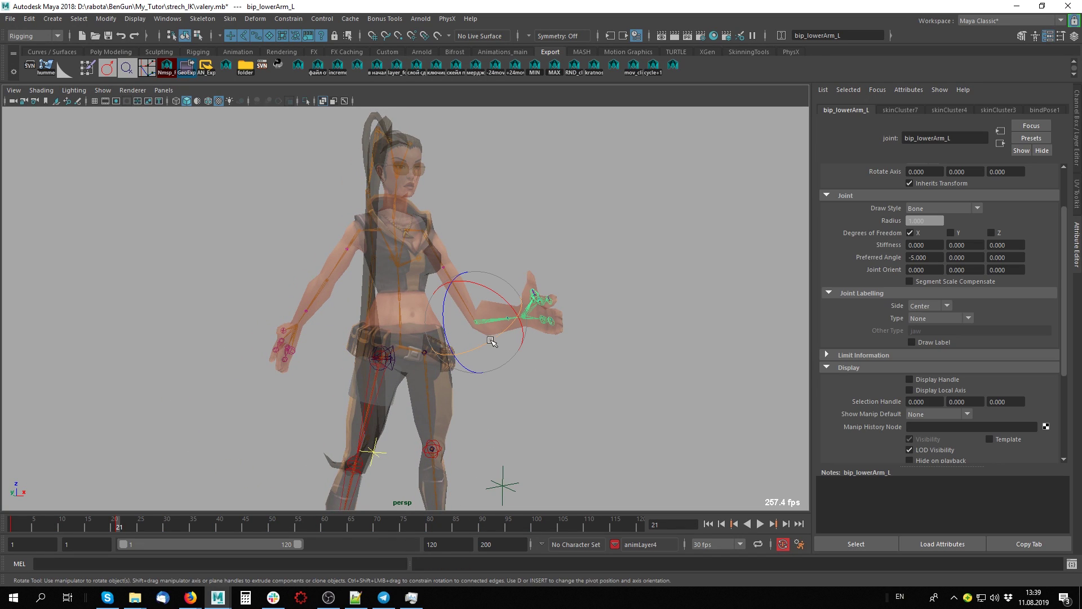
mouse_move(491, 299)
left_mouse_down()
mouse_move(560, 399)
mouse_move(483, 385)
left_mouse_up()
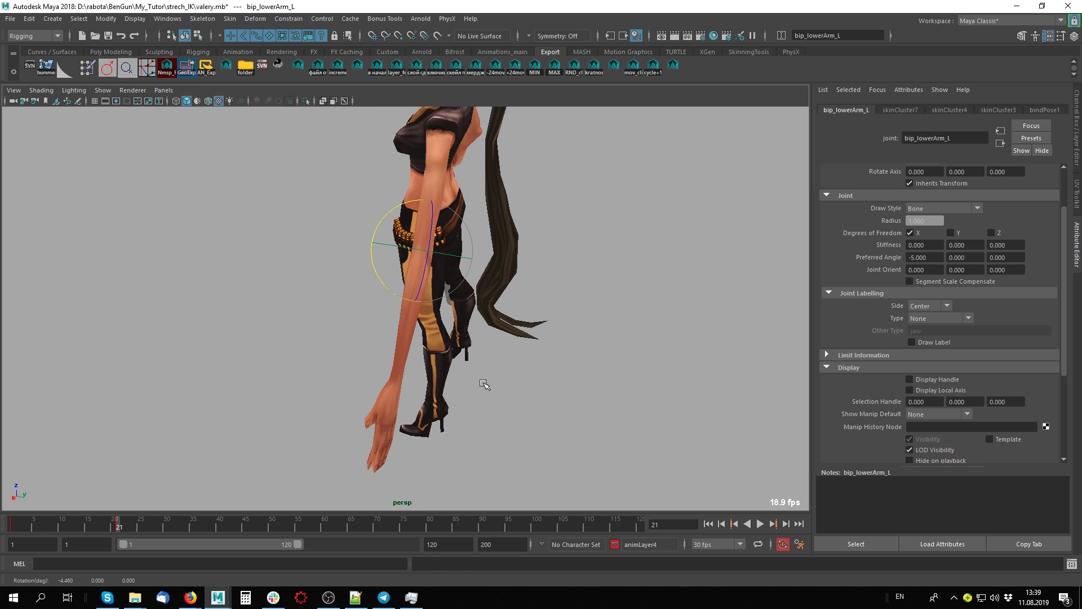
mouse_move(484, 385)
middle_mouse_down()
mouse_move(376, 322)
mouse_move(309, 152)
middle_mouse_up()
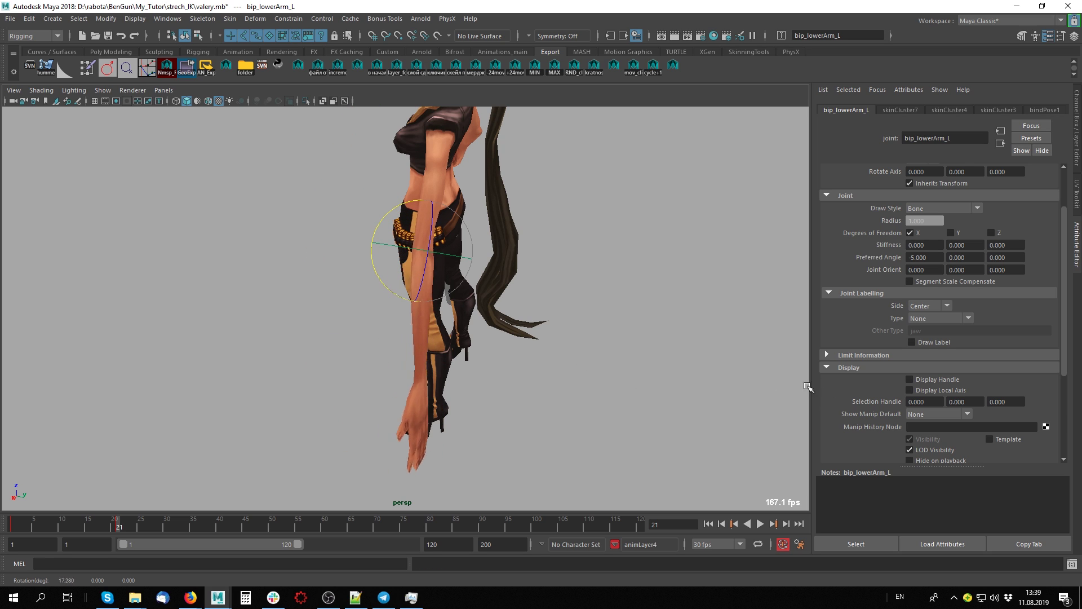
mouse_move(639, 367)
middle_mouse_down()
mouse_move(638, 339)
mouse_move(652, 338)
middle_mouse_up()
key("alt+x")
left_click_drag(611, 368, 580, 346, "alt")
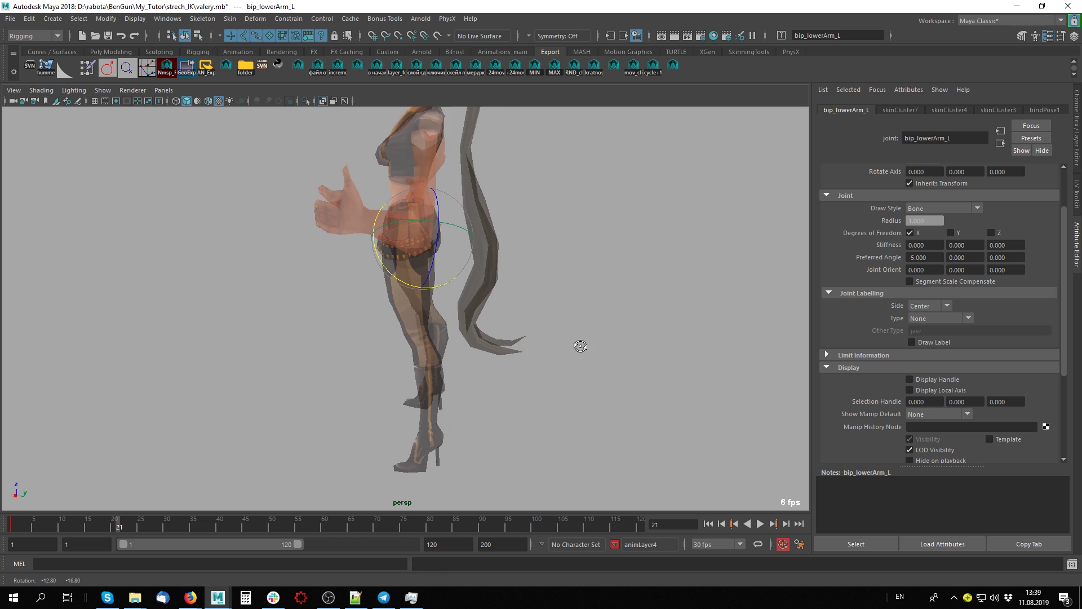
mouse_move(437, 286)
left_mouse_down()
mouse_move(457, 280)
mouse_move(463, 153)
mouse_move(640, 234)
left_mouse_up()
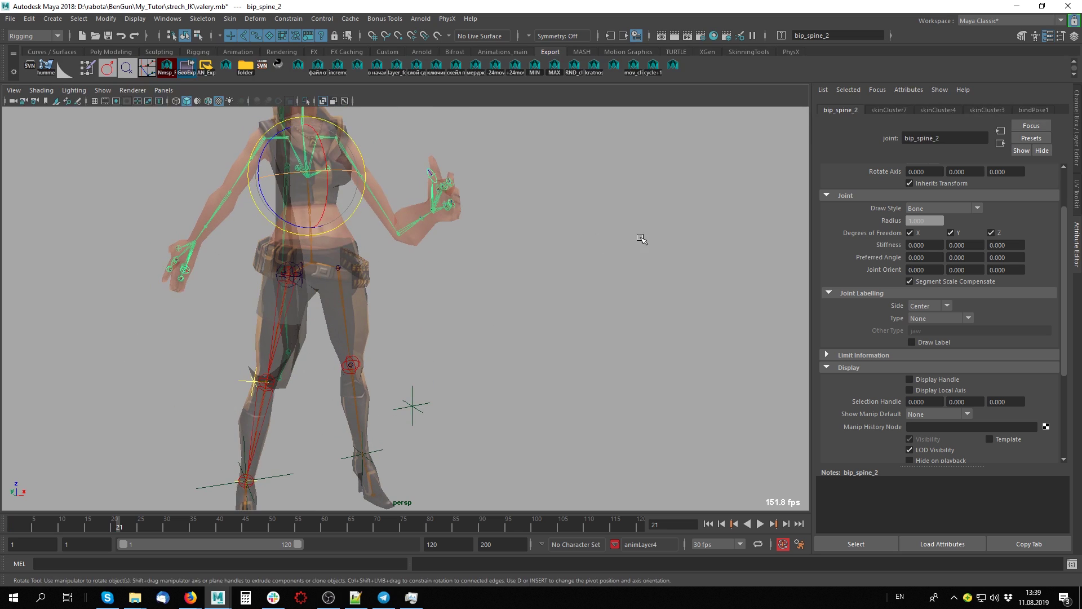
- Stretch the left upper arm lengthwise to Scale Y 3.101 while thinning it
left_click(641, 235)
left_click(388, 205)
key("alt+x")
mouse_move(388, 205)
left_mouse_down("alt")
mouse_move(402, 382)
mouse_move(393, 432)
left_mouse_up("alt")
key("r")
key("alt+x")
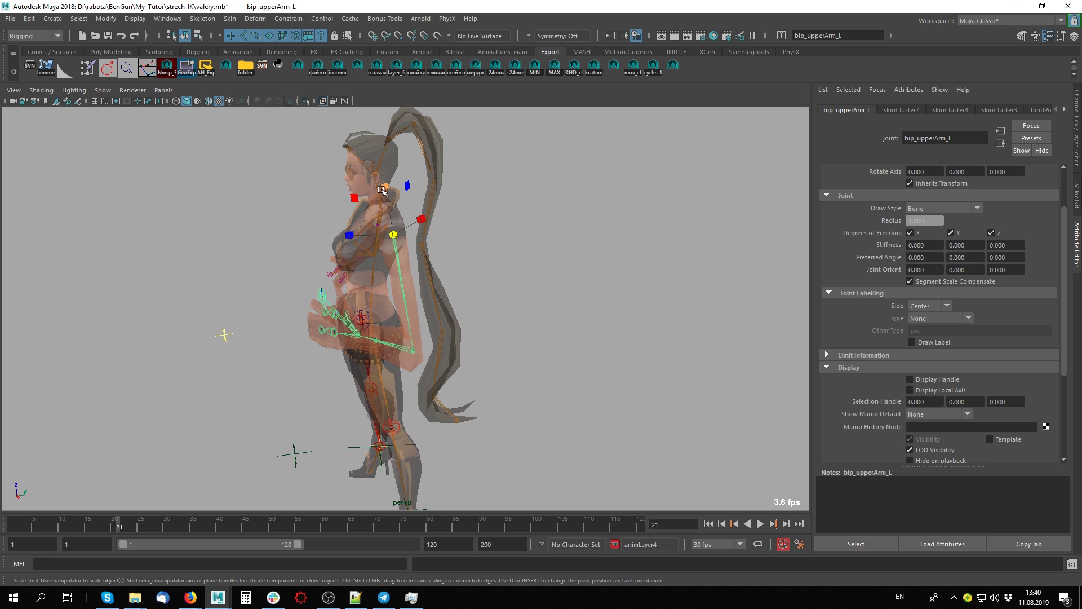
left_click_drag(388, 188, 397, 212)
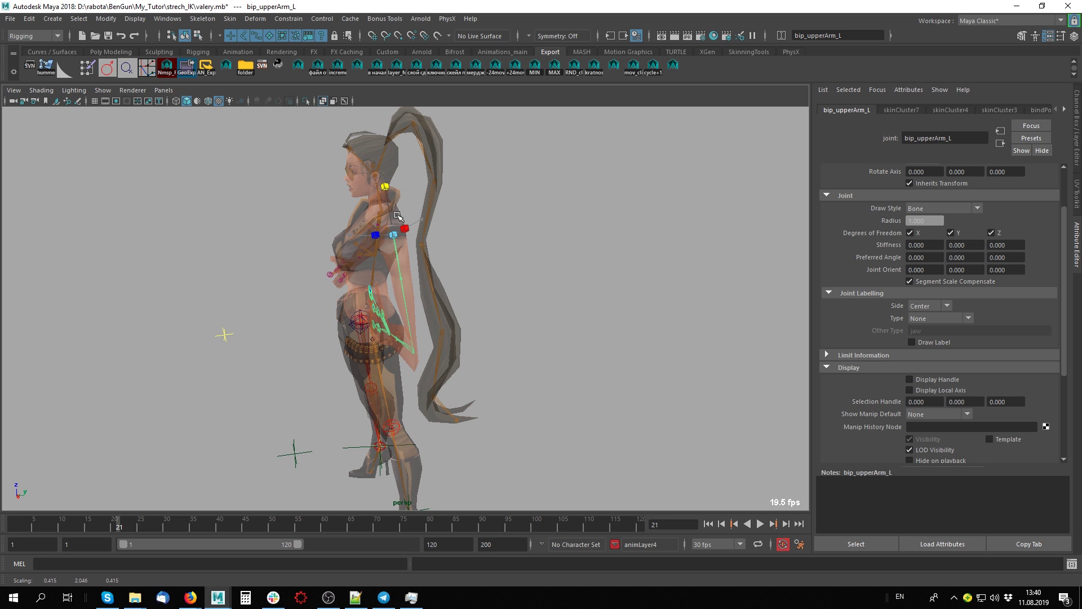
key("alt+x")
- Rotate the left forearm so it hangs straight down
mouse_move(361, 384)
left_mouse_down("alt")
mouse_move(460, 384)
mouse_move(479, 440)
left_mouse_up("alt")
key("alt+x")
left_click(482, 395)
key("alt+x")
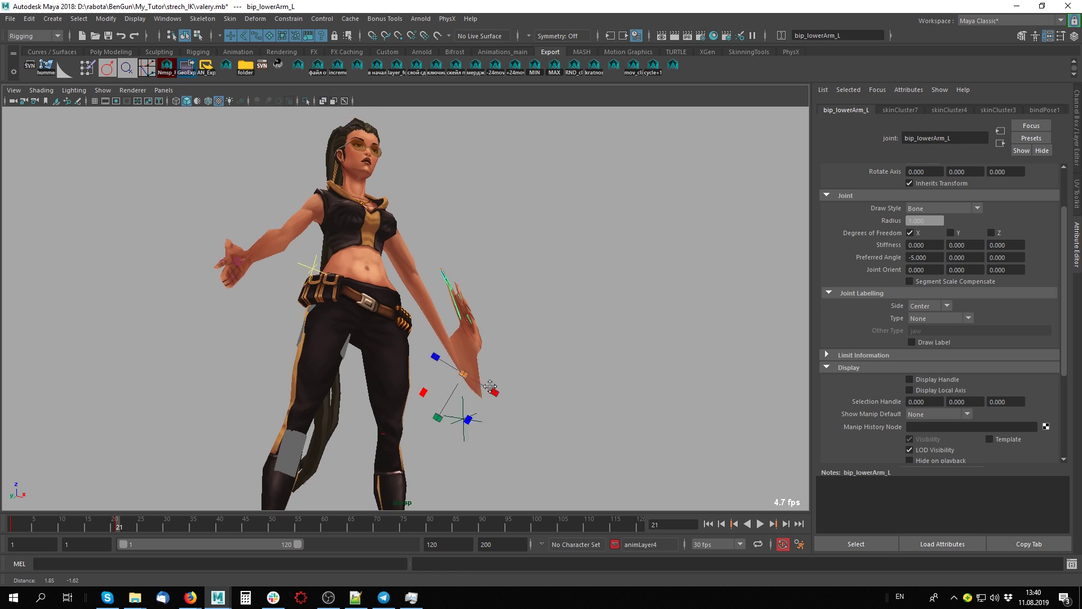
key("e")
left_click_drag(490, 387, 548, 412, "alt")
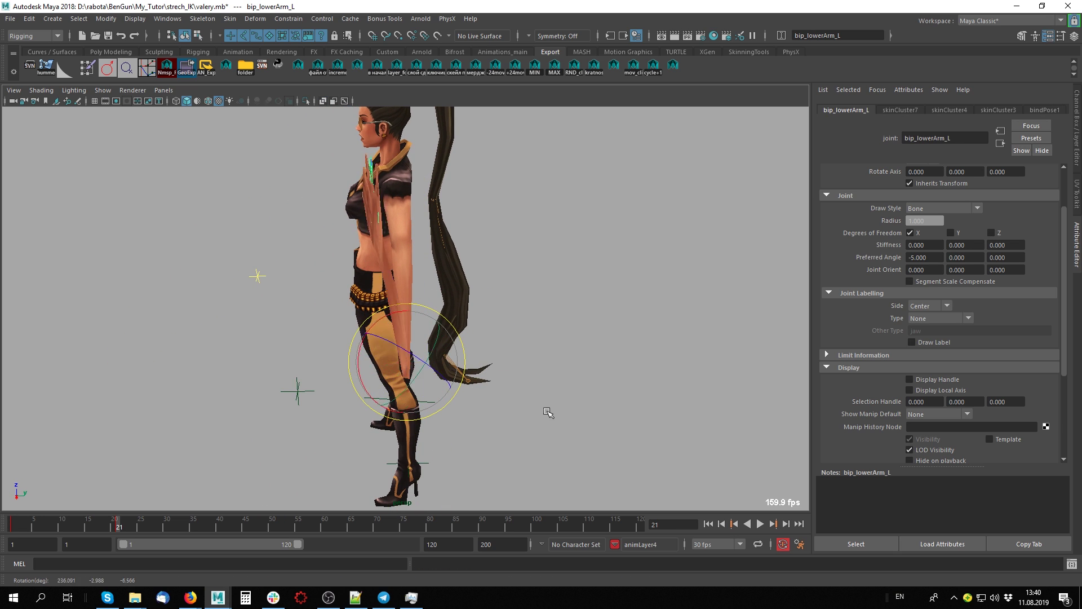
middle_click_drag(548, 412, 563, 393)
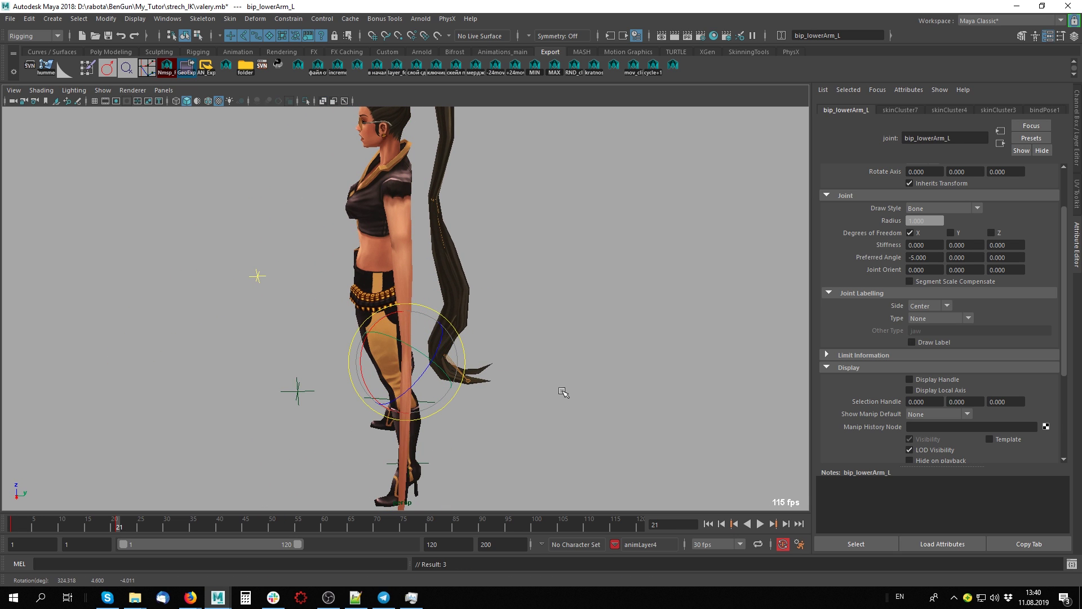
- Swing the forearm outward and back to test the stretched arm
right_click_drag(564, 393, 479, 373, "alt")
left_click_drag(479, 372, 424, 350, "alt")
mouse_move(423, 350)
middle_mouse_down()
mouse_move(424, 340)
mouse_move(445, 372)
middle_mouse_up()
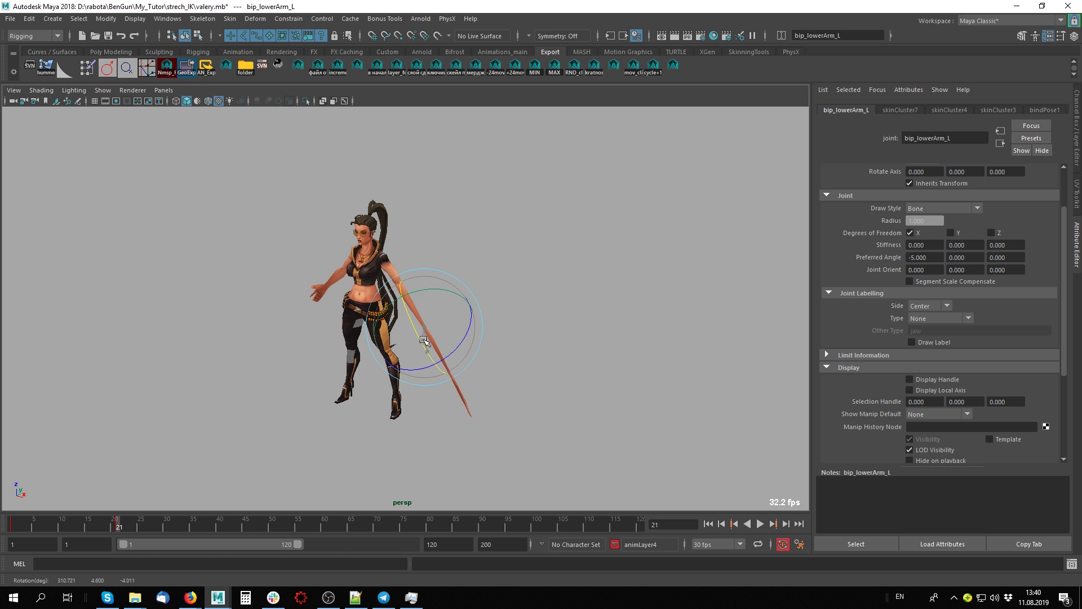
left_click_drag(480, 395, 541, 440, "alt")
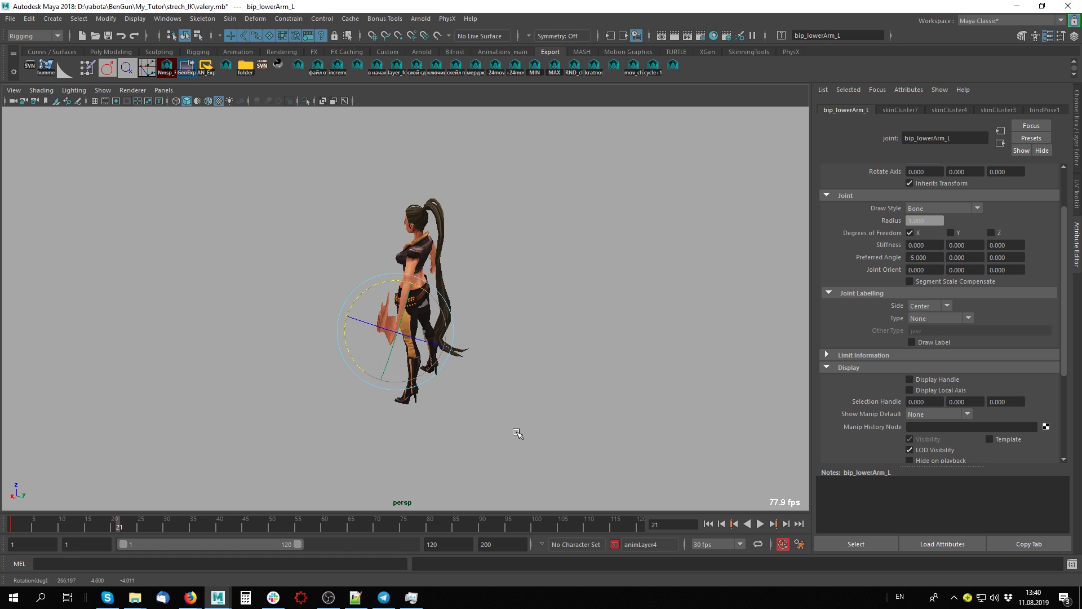
mouse_move(517, 433)
middle_mouse_down()
mouse_move(457, 434)
mouse_move(512, 428)
mouse_move(553, 407)
mouse_move(657, 299)
mouse_move(587, 406)
mouse_move(539, 394)
middle_mouse_up()
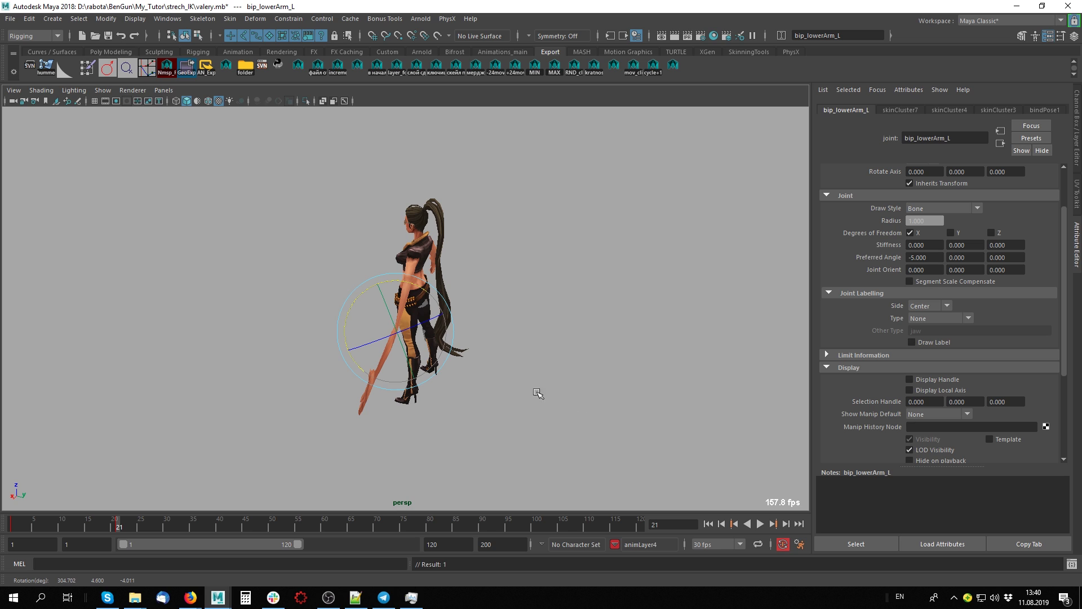
- From a front X-ray view, show bip_upperArm_L's channels (Scale Y 3.101, Rotate Z 38.407)
left_click_drag(539, 393, 551, 309, "alt")
key("alt+x")
scroll(552, 309, "up", 5)
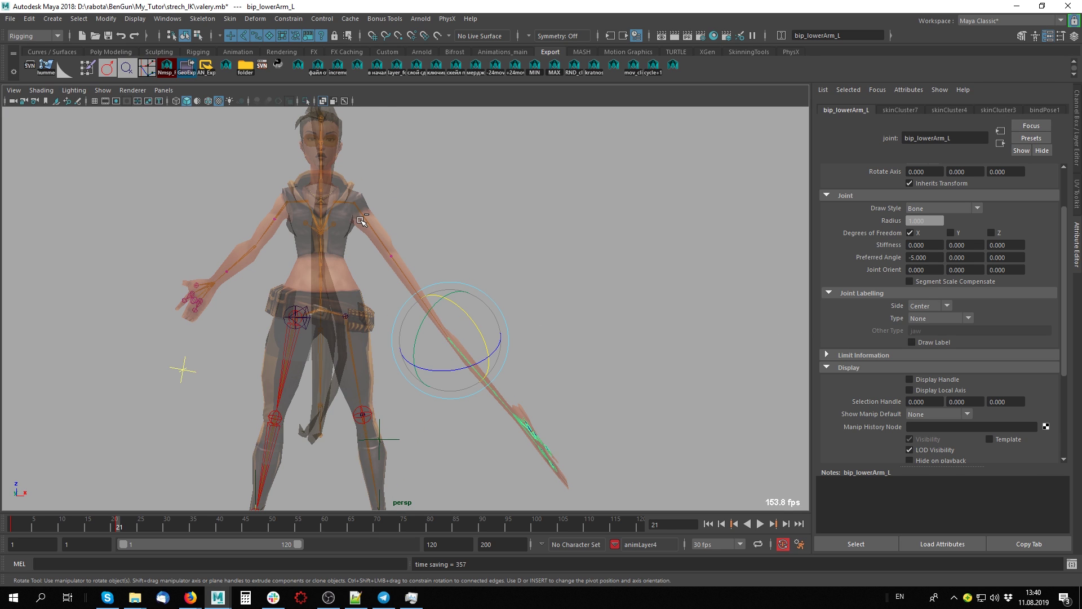
key("ctrl+a")
left_click(411, 209)
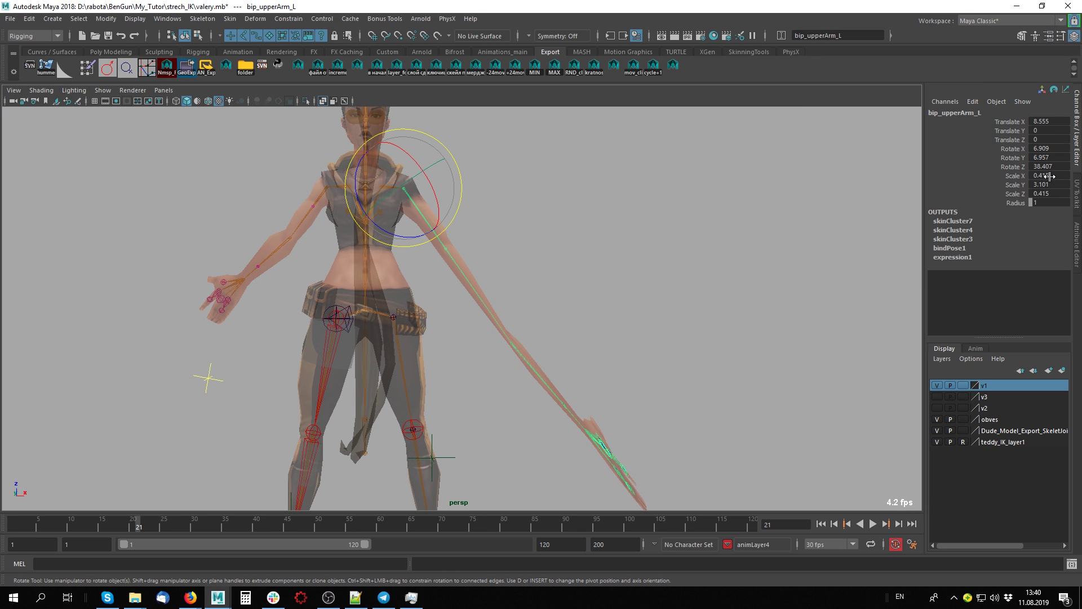
- Reset bip_upperArm_L Scale X/Y/Z to 1 to restore the arm length
left_click_drag(1049, 176, 1046, 192)
type("1")
key("Return")
left_click(564, 288)
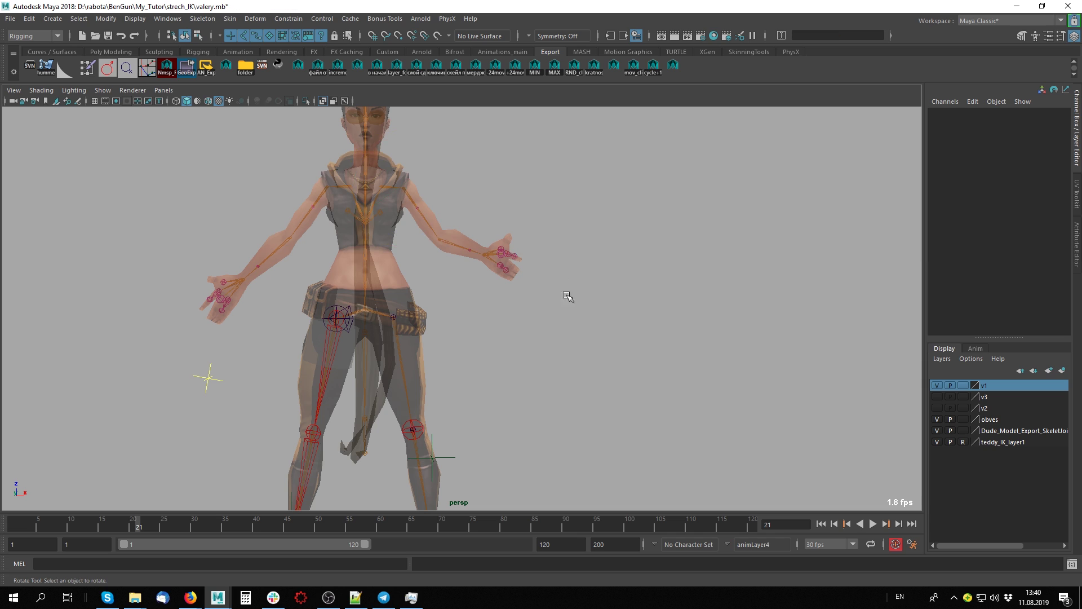
- Frame the legs and put hip joint joint4 into a new display layer, layer1
left_click_drag(565, 297, 440, 275, "alt")
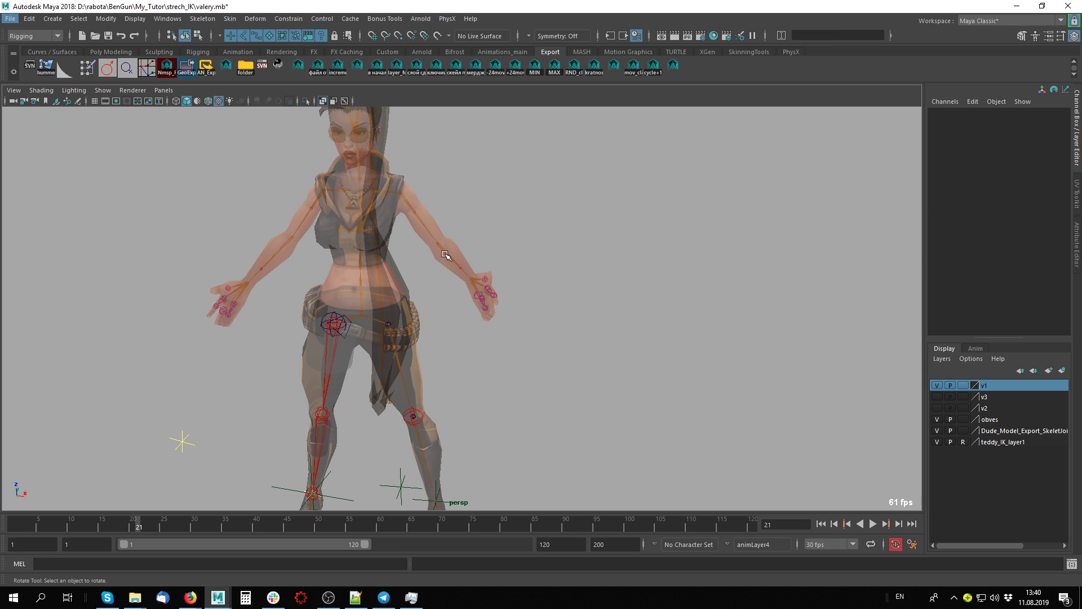
scroll(491, 394, "up", 5)
scroll(420, 295, "up", 1)
scroll(495, 355, "up", 2)
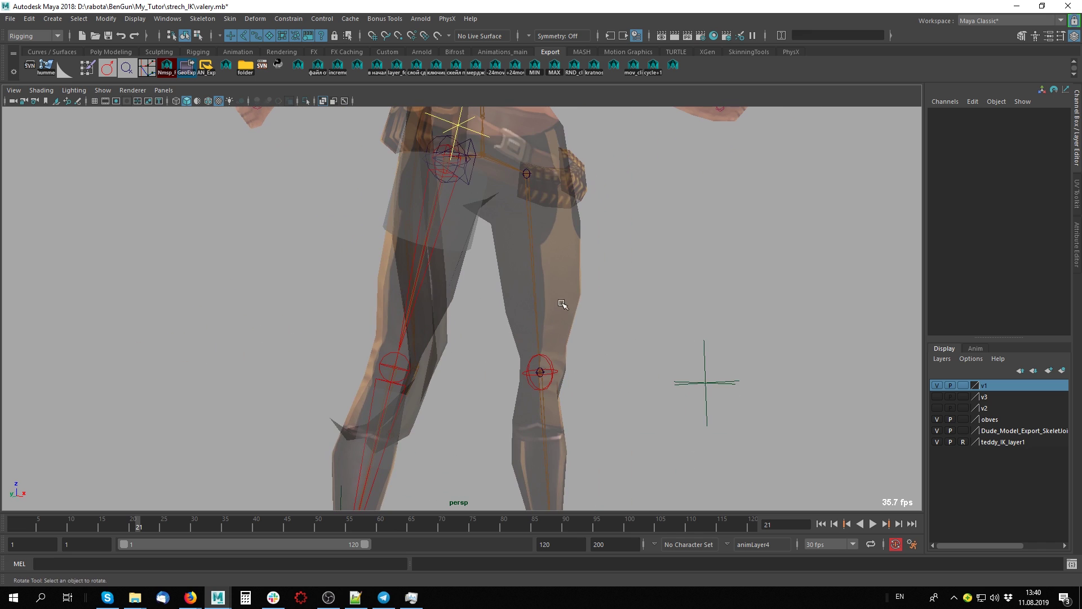
left_click_drag(472, 299, 505, 343, "alt")
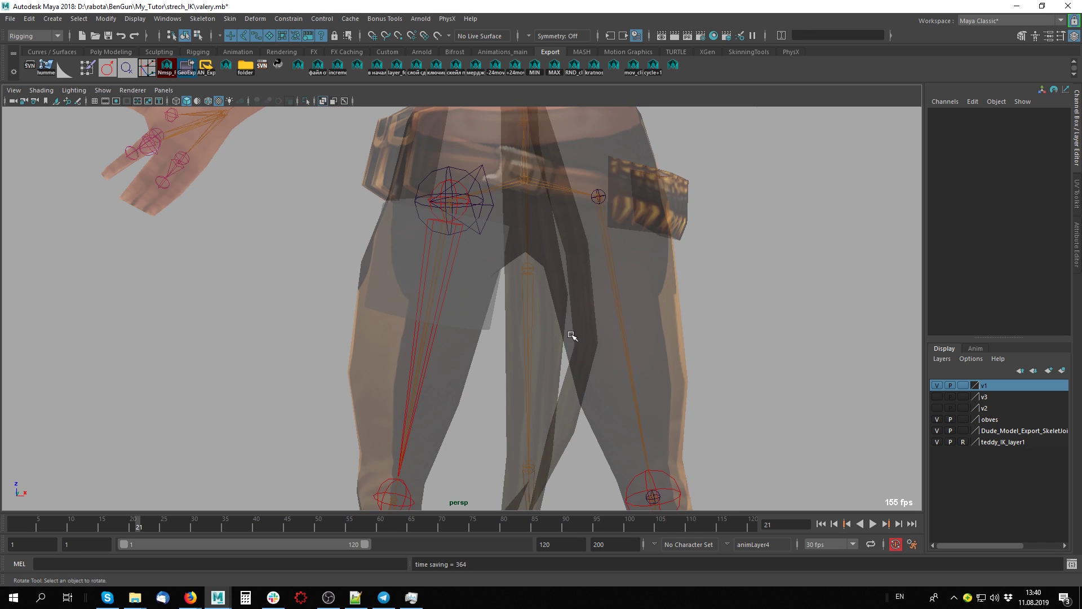
mouse_move(505, 343)
right_mouse_down("alt")
mouse_move(332, 341)
mouse_move(508, 283)
right_mouse_up("alt")
mouse_move(508, 283)
left_mouse_down("alt")
mouse_move(476, 291)
mouse_move(490, 220)
mouse_move(566, 266)
left_mouse_up("alt")
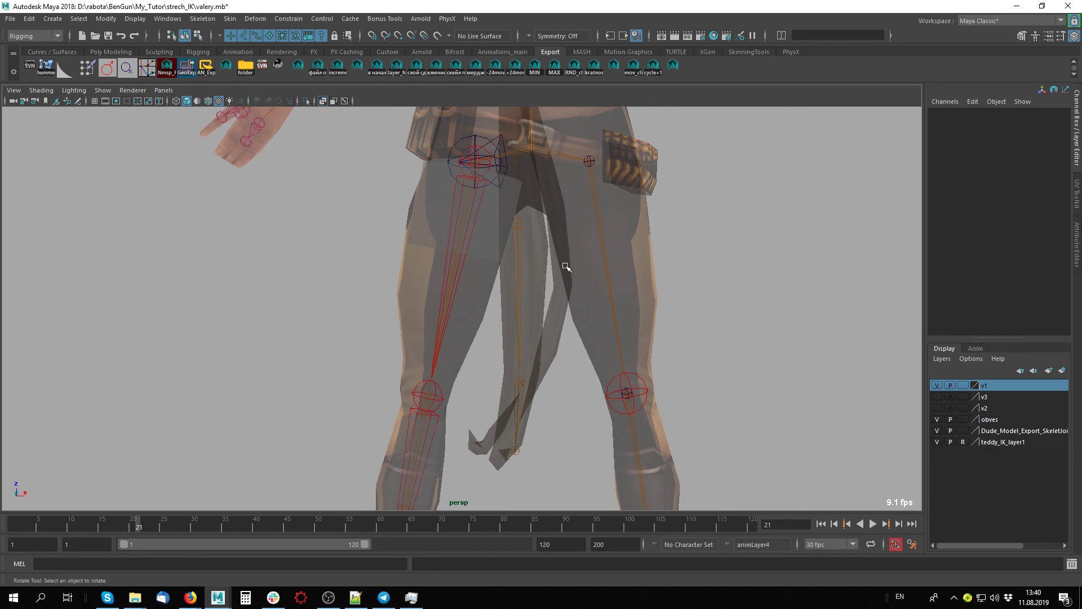
left_click(465, 138)
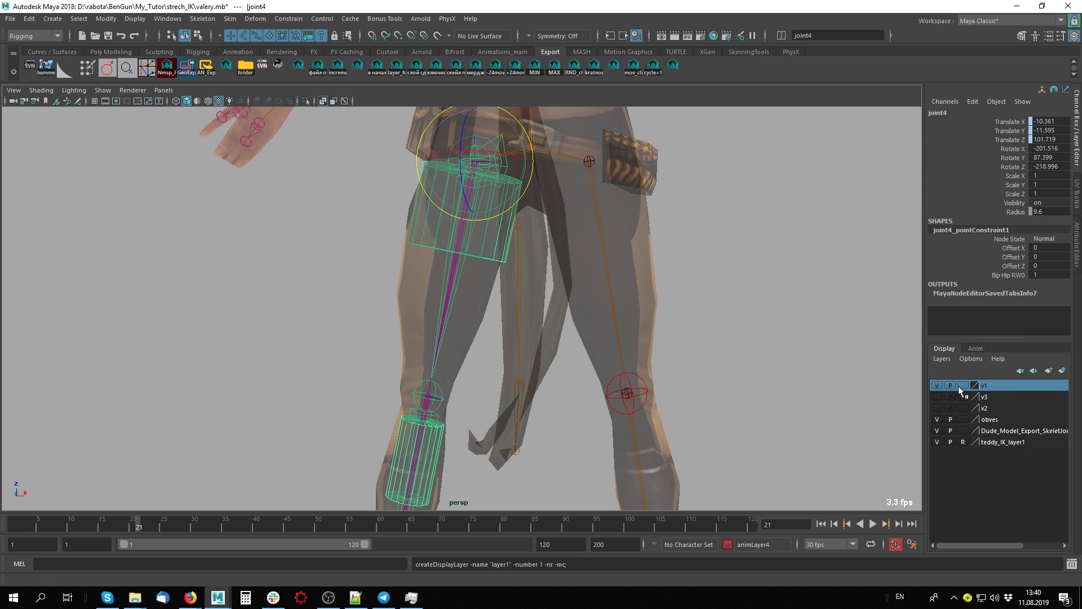
left_click(1062, 371)
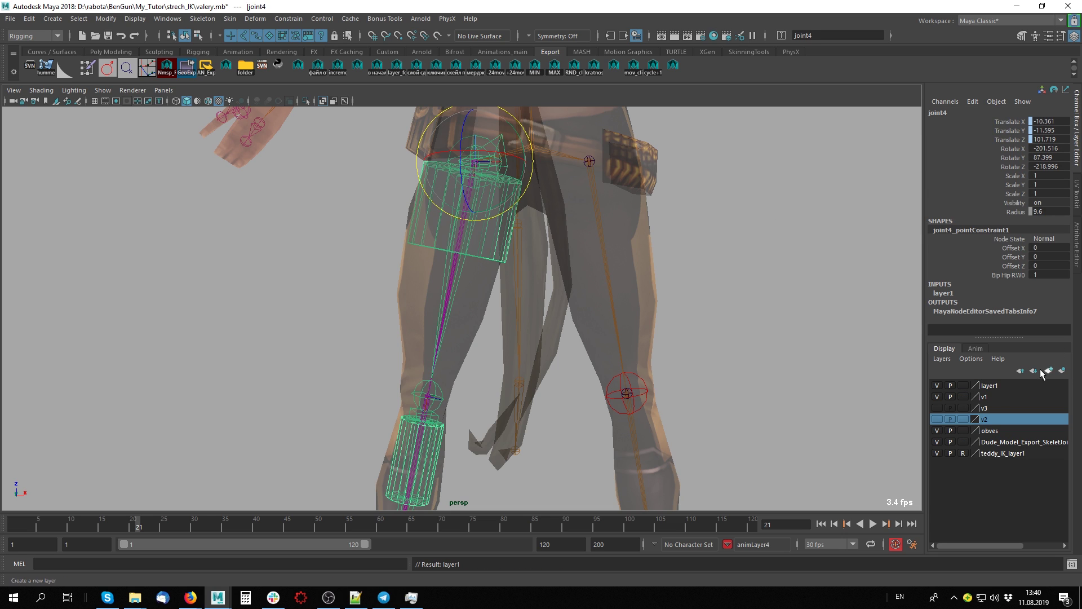
- Delete the teddy_IK_layer1 display layer and hide layer1
left_click(942, 359)
left_click(958, 456)
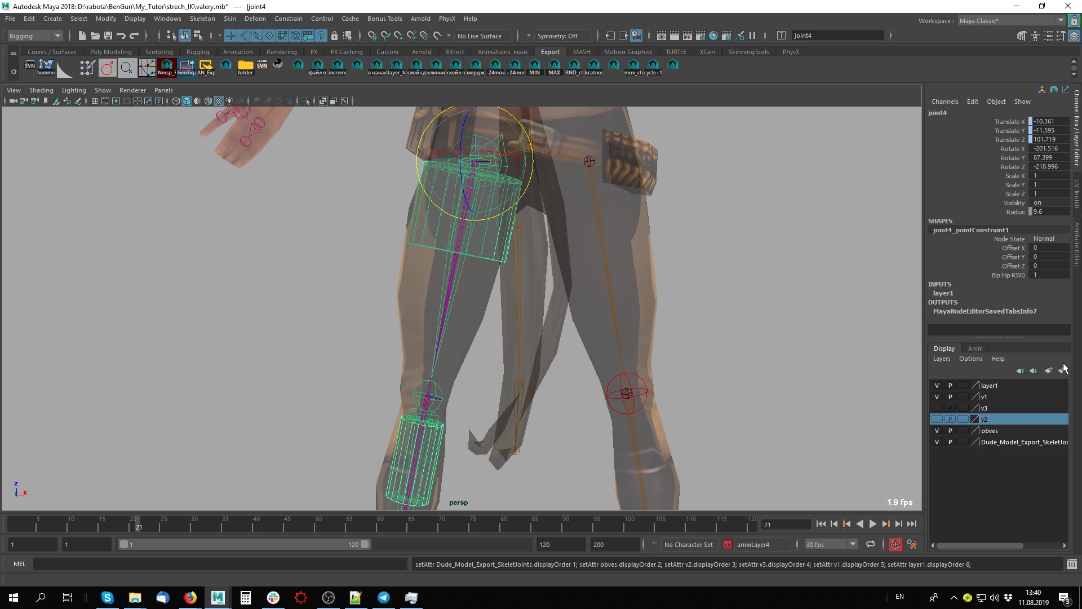
left_click(937, 385)
left_click(821, 374)
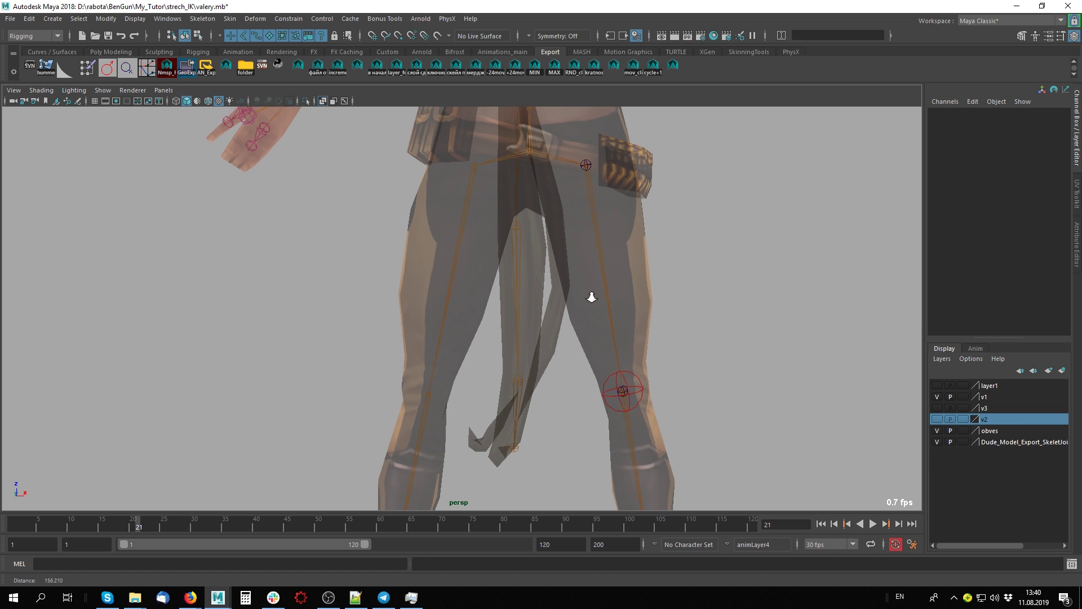
scroll(591, 297, "down", 2)
left_click_drag(479, 220, 410, 259)
scroll(455, 227, "down", 2)
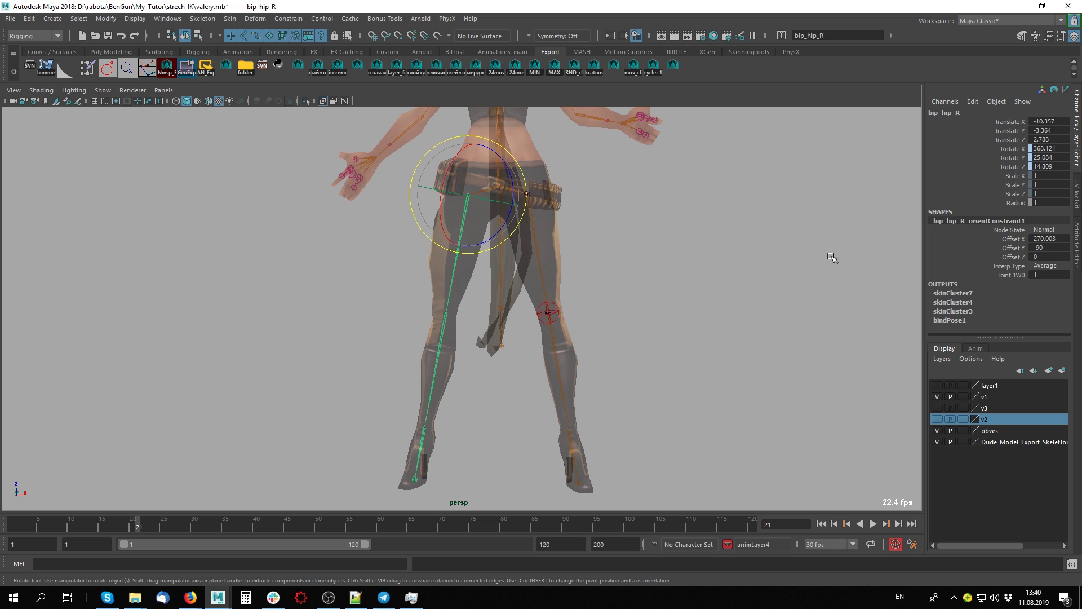
- Inspect bip_knee_R's scale channels and make v3 the current display layer
left_click_drag(466, 339, 439, 327)
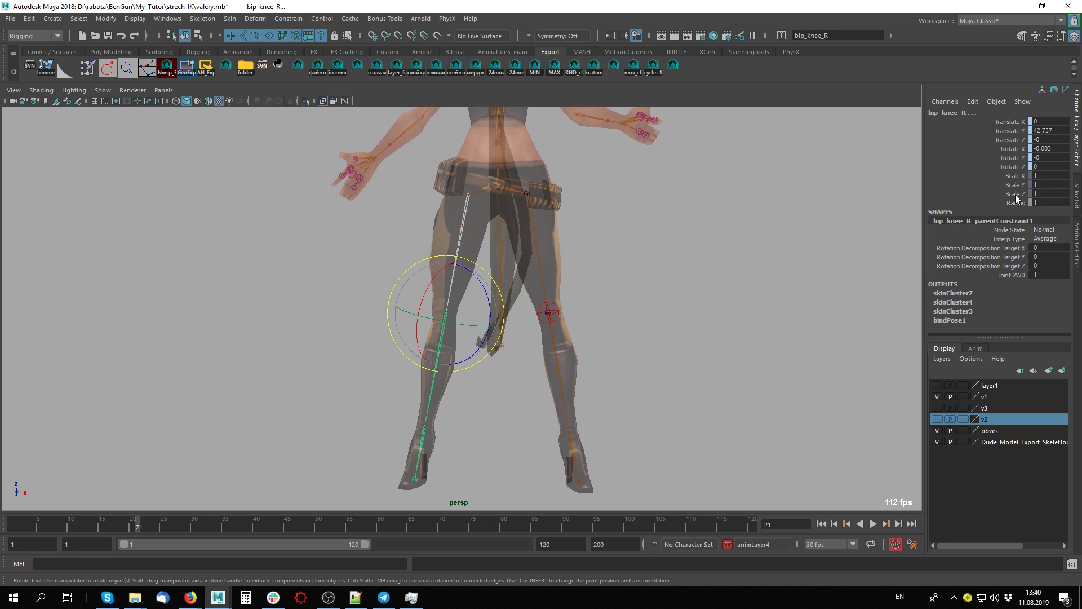
left_click_drag(1016, 196, 1014, 176)
right_click(1014, 178)
left_click(969, 496)
left_click(984, 408)
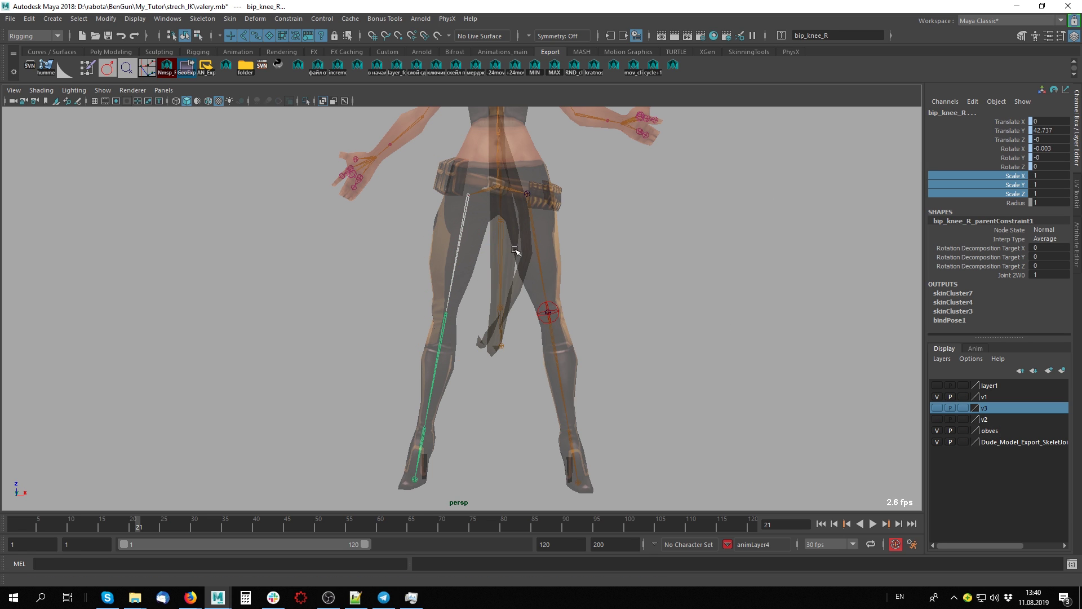
left_click(692, 297)
- Set joint7's Radius to 4.5 and joint8's Radius to 6.7
left_click(460, 206)
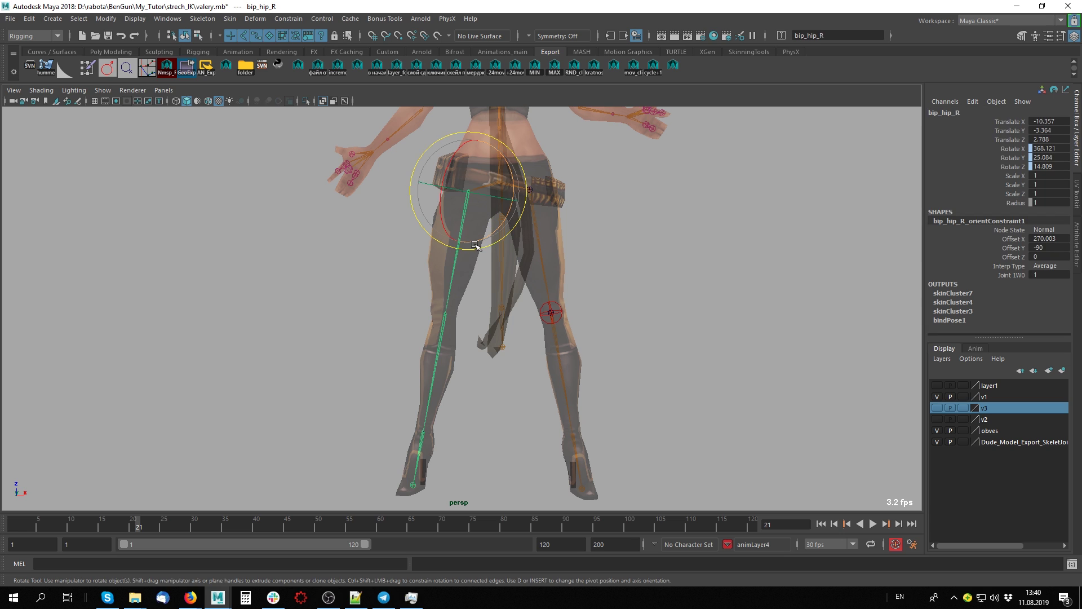
key("Up")
key("w")
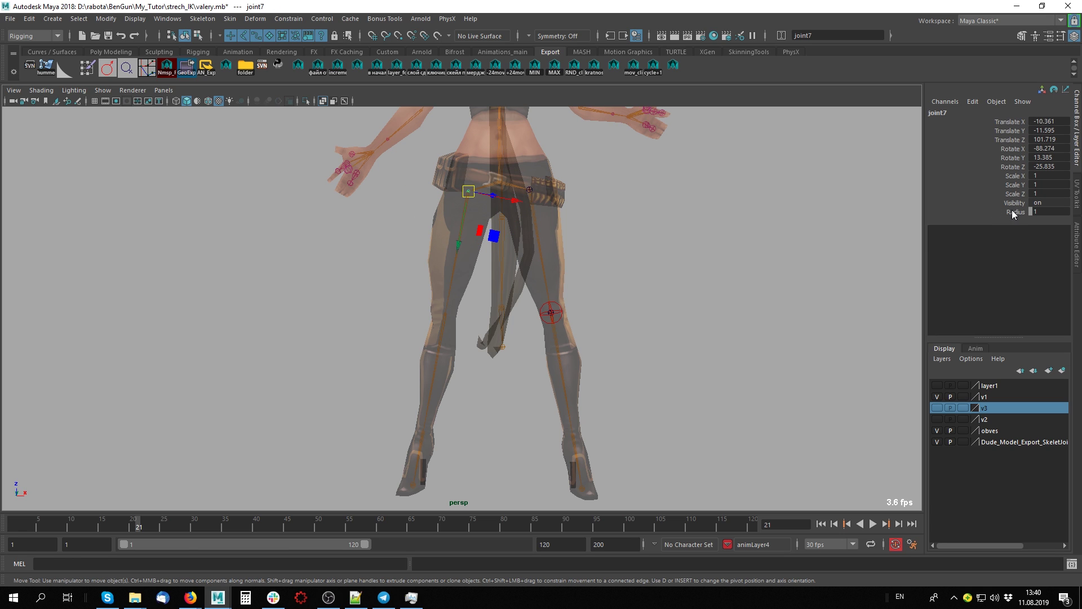
left_click(1014, 213)
middle_click_drag(797, 282, 811, 279)
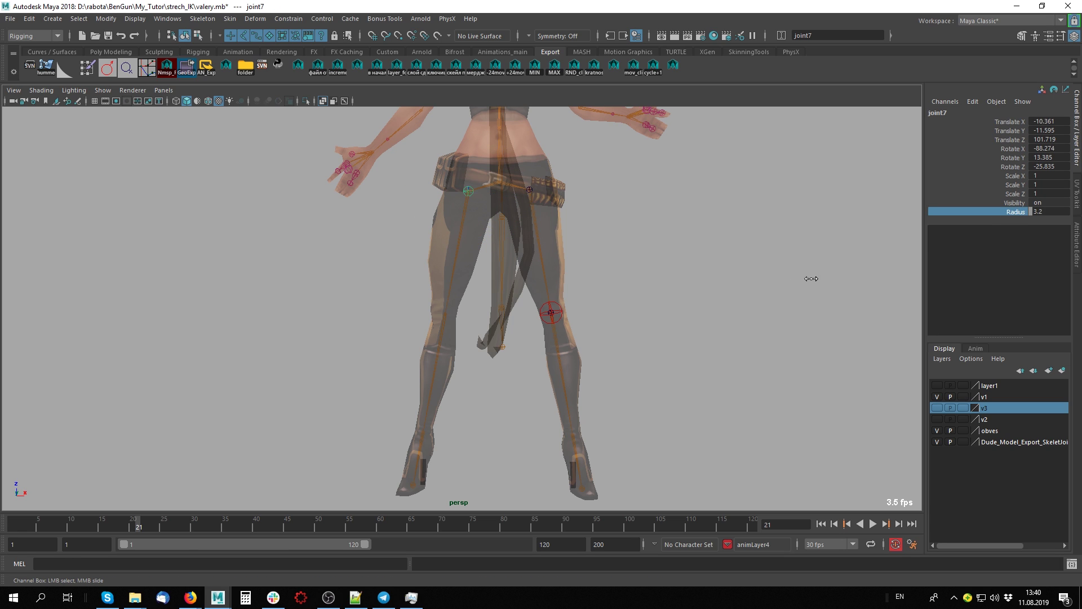
left_click(433, 354)
left_click(470, 369)
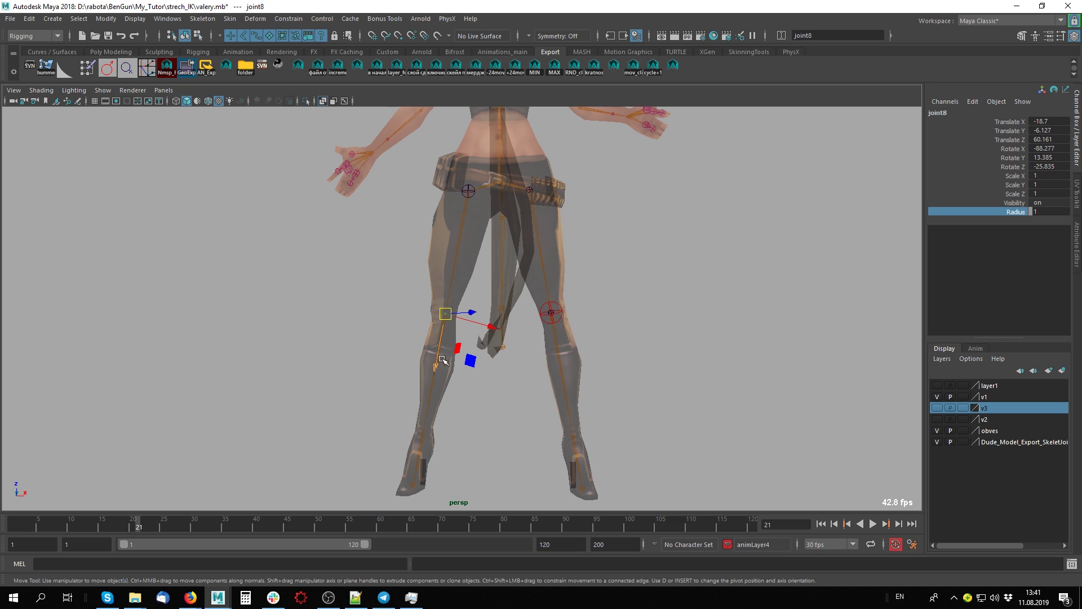
middle_click_drag(652, 273, 676, 276)
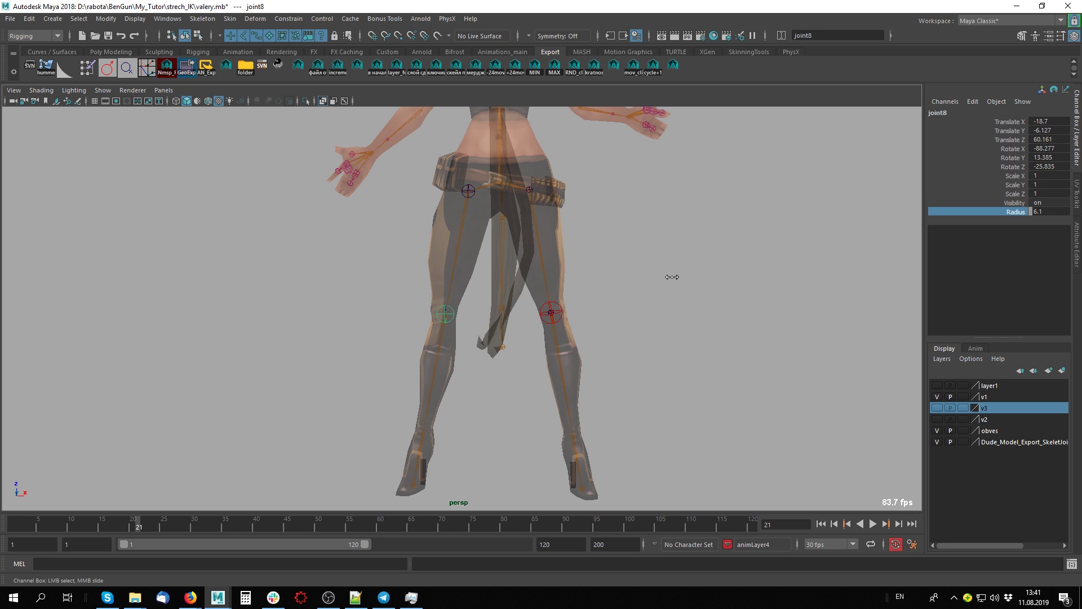
- Zero Rotate X/Y/Z on joint7 and joint8, then show joint7 in the Attribute Editor
middle_click_drag(480, 190, 520, 257, "alt")
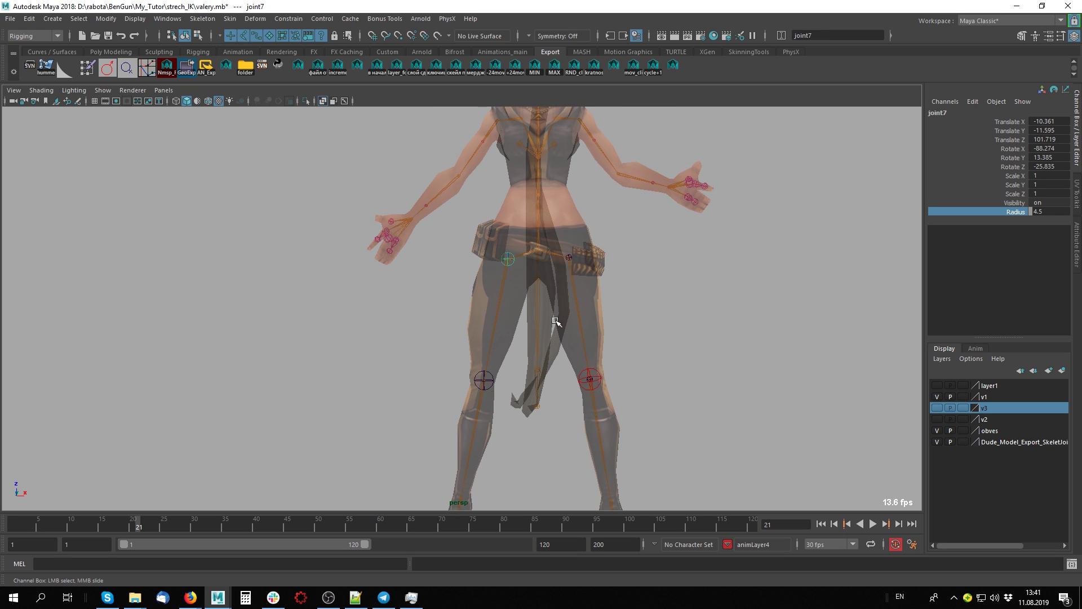
left_click(542, 375)
left_click(485, 383)
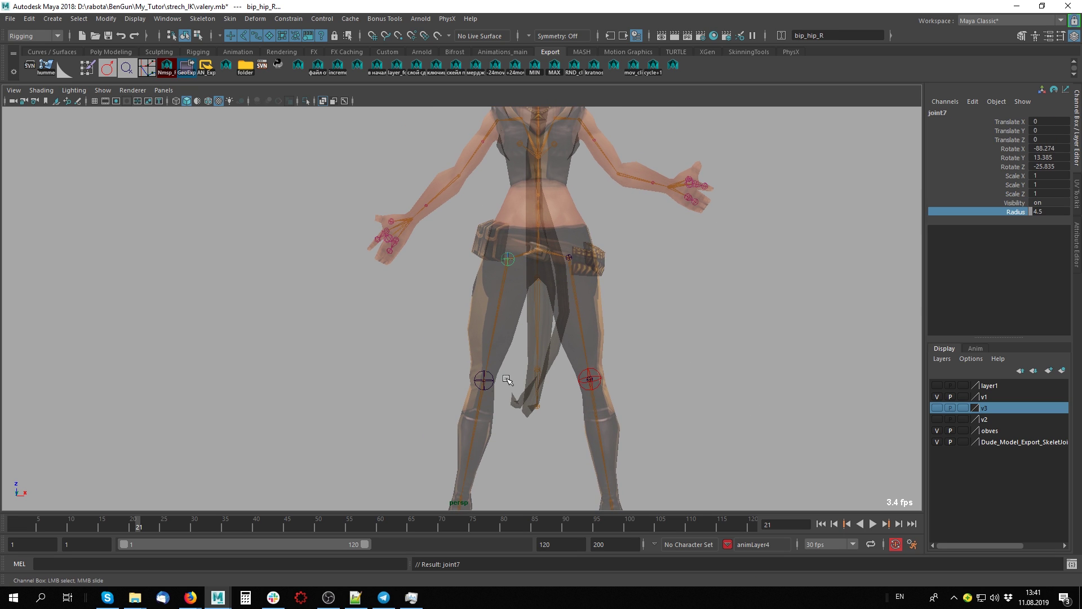
left_click(476, 428)
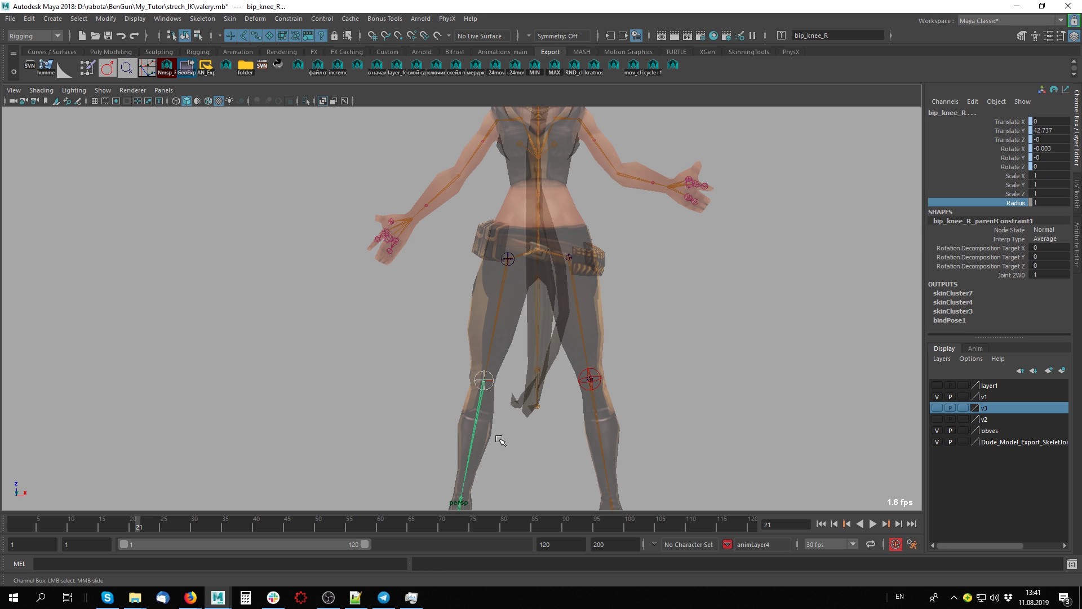
left_click(510, 258, "shift")
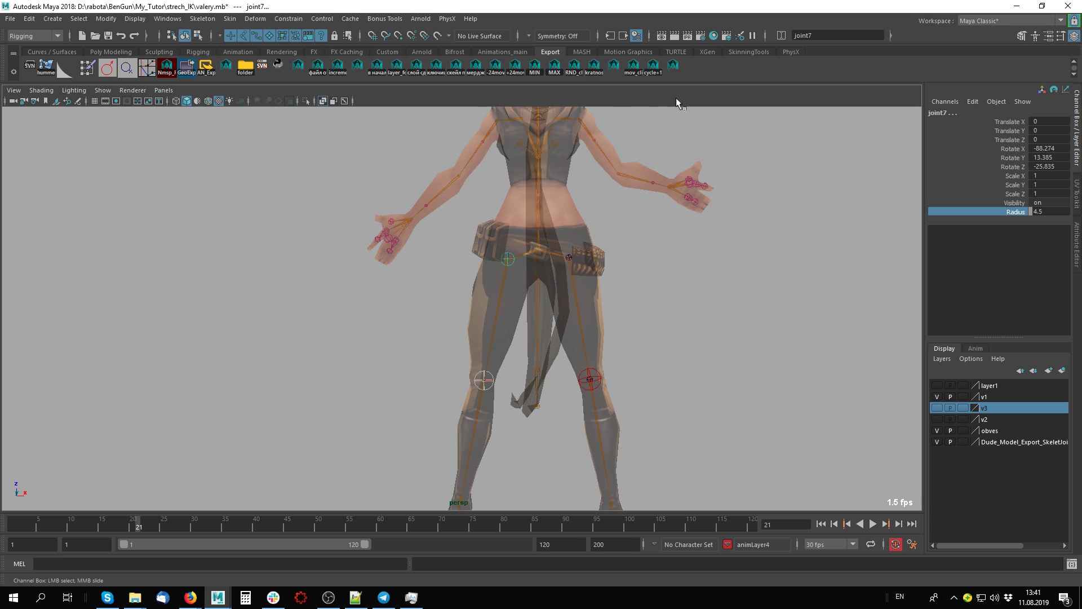
left_click_drag(1048, 148, 1054, 167)
type("0")
key("Return")
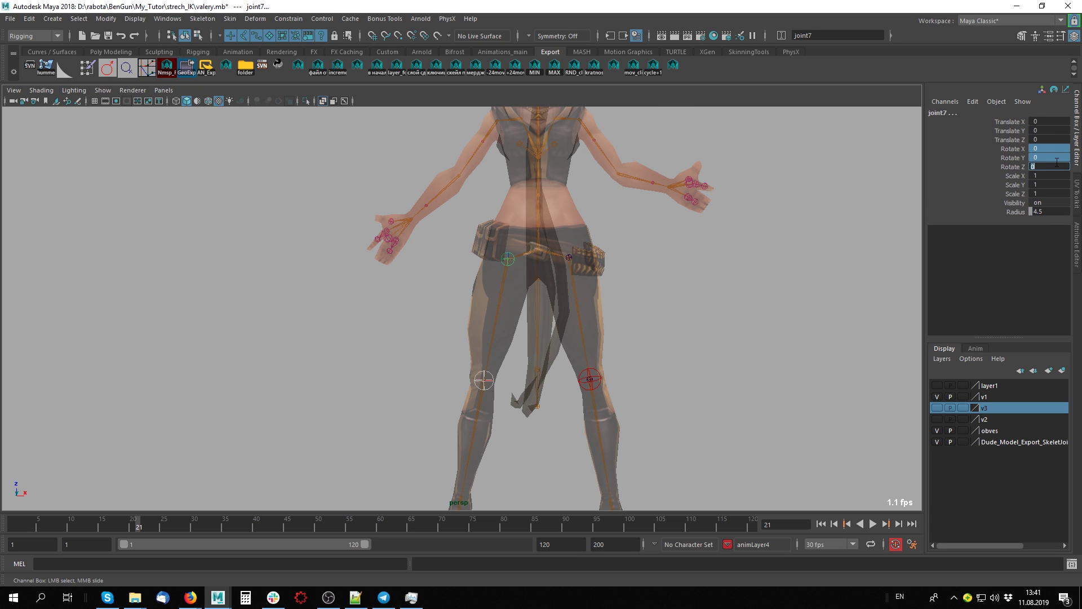
key("w")
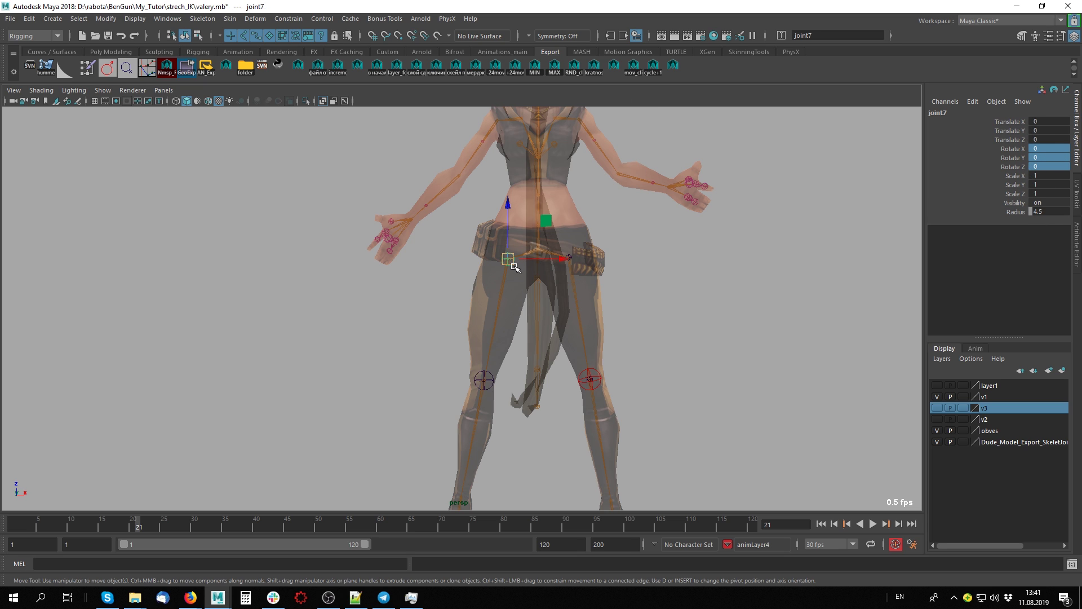
key("ctrl+a")
- Zero the Joint Orient values of joint7 and joint8
left_click(936, 271)
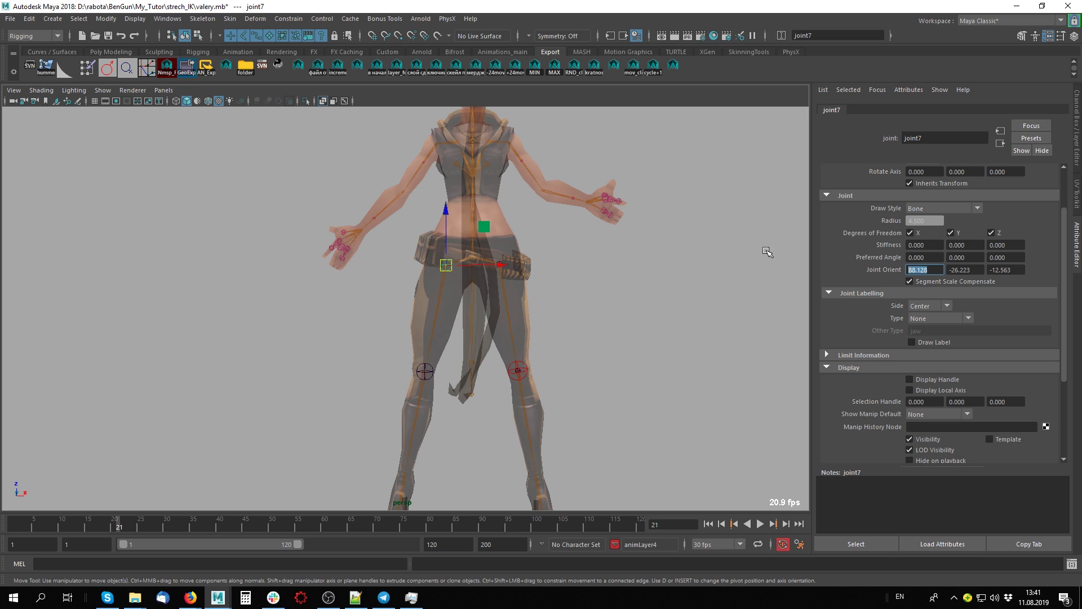
type("0")
key("Tab")
type("0")
key("Tab")
type("0")
key("Return")
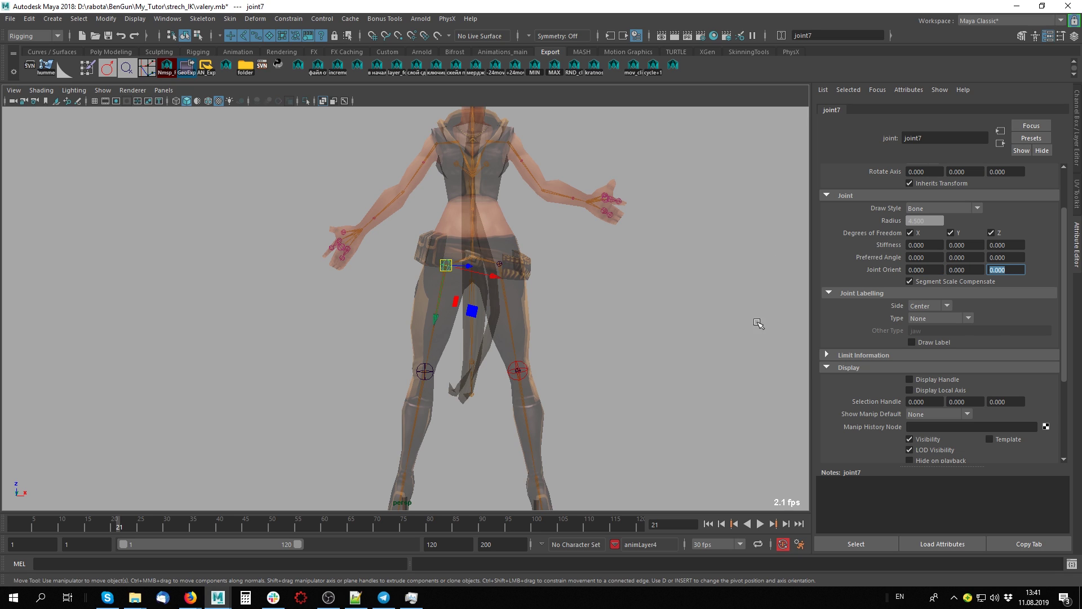
left_click(426, 372)
left_click(927, 271)
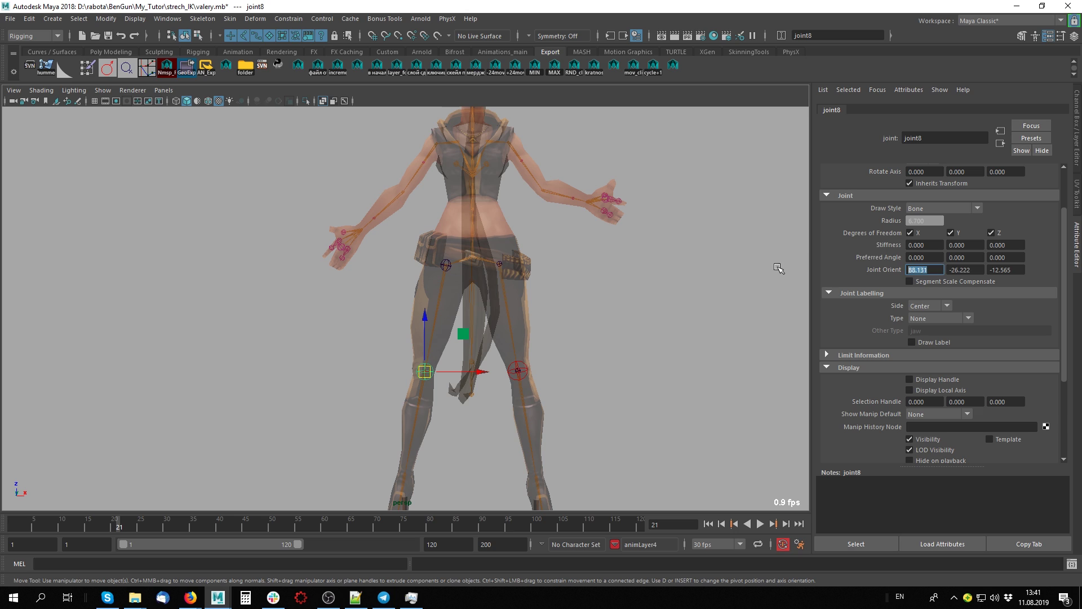
type("0")
key("Tab")
type("0")
key("Tab")
type("0")
type("0.000")
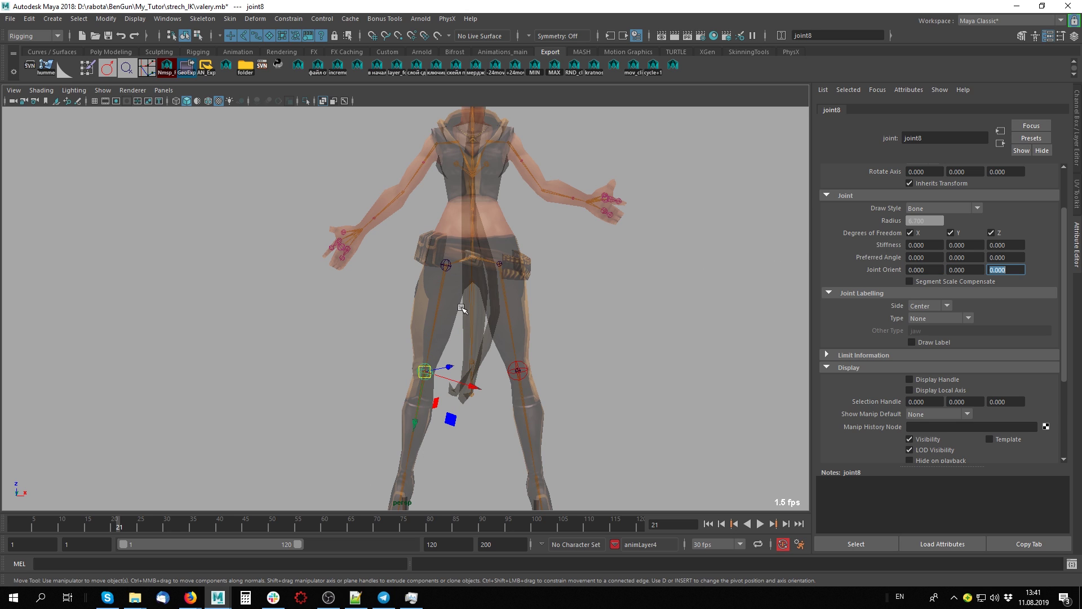
- Check the right hip and knee joints and the CHA_Valery1 mesh around the legs
left_click(436, 312)
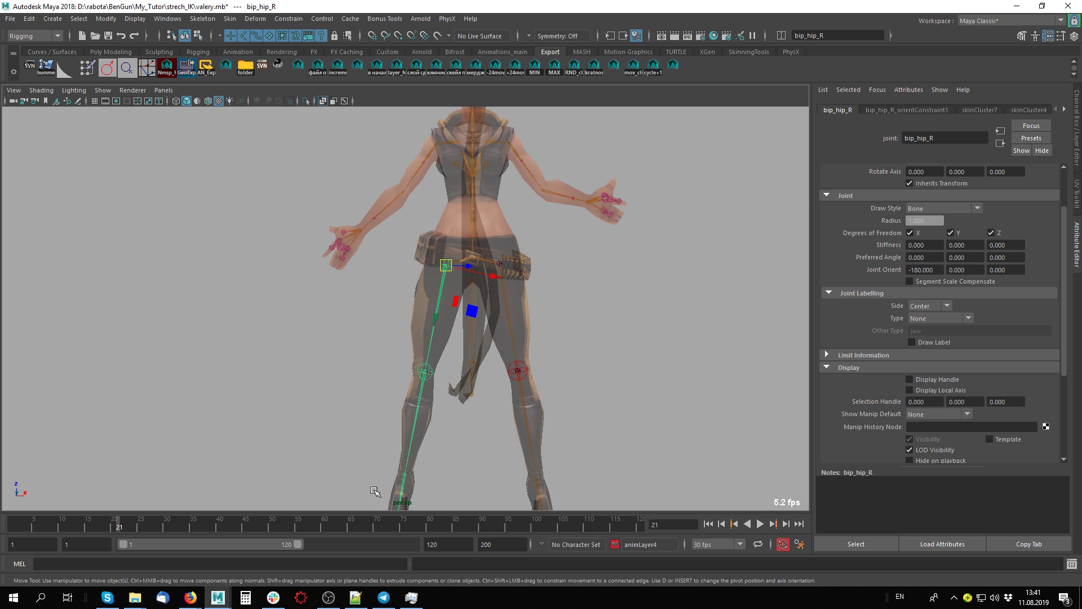
left_click(425, 372)
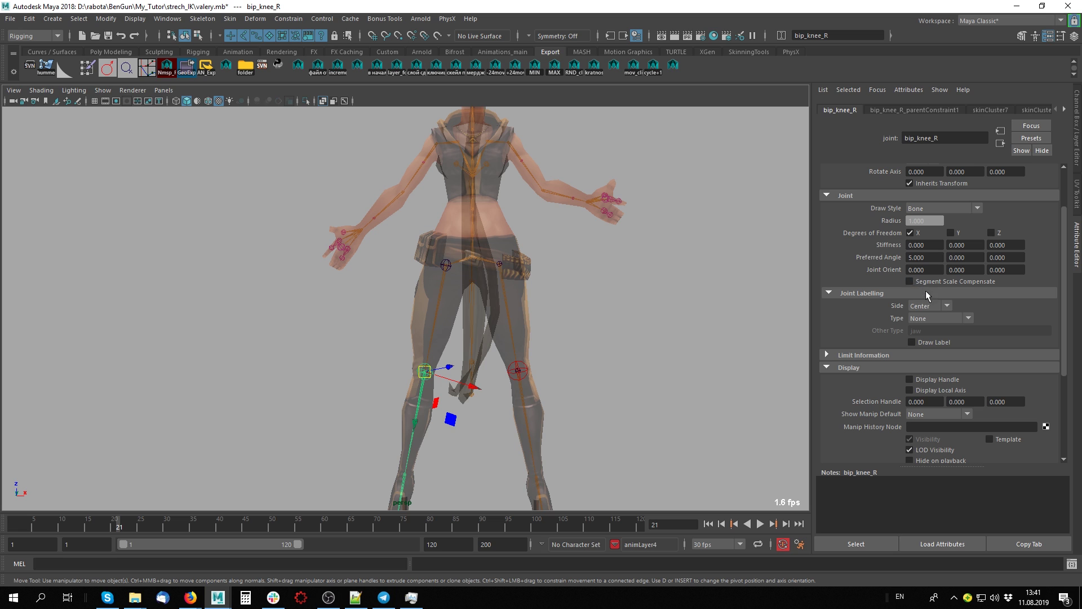
left_click(609, 382)
mouse_move(526, 406)
right_mouse_down("alt")
mouse_move(732, 357)
mouse_move(524, 285)
right_mouse_up("alt")
left_click(506, 216)
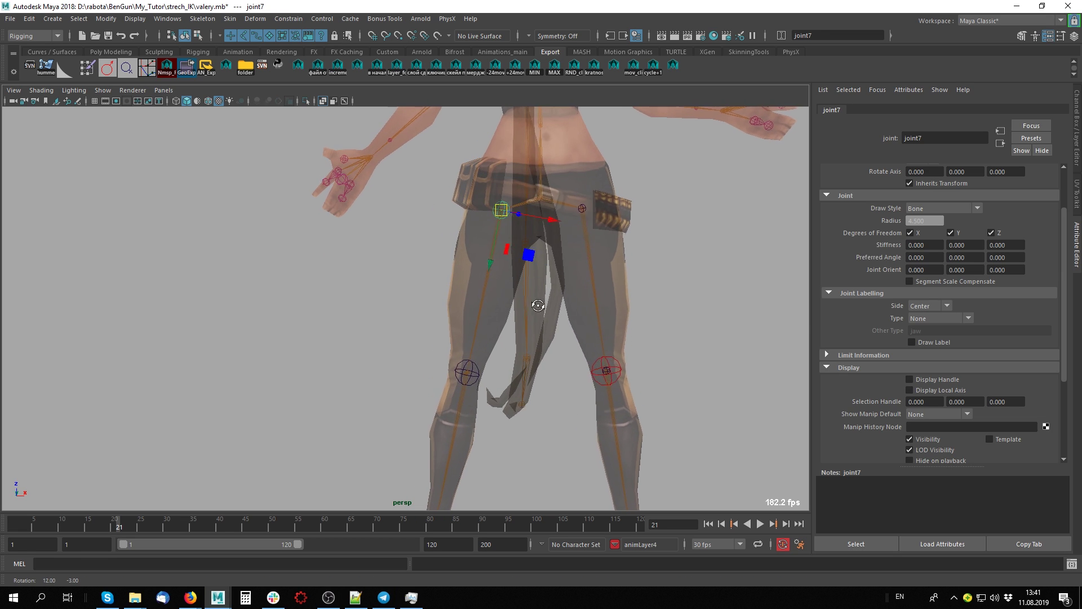
right_click_drag(510, 218, 623, 327, "alt")
left_click_drag(484, 266, 489, 288, "alt")
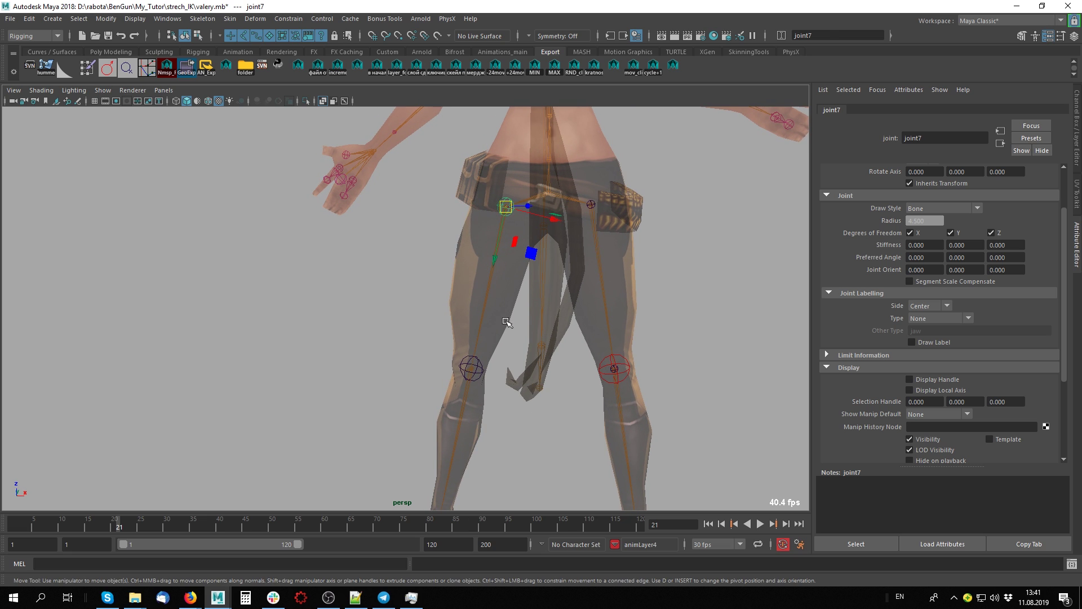
left_click(505, 347)
left_click(489, 273)
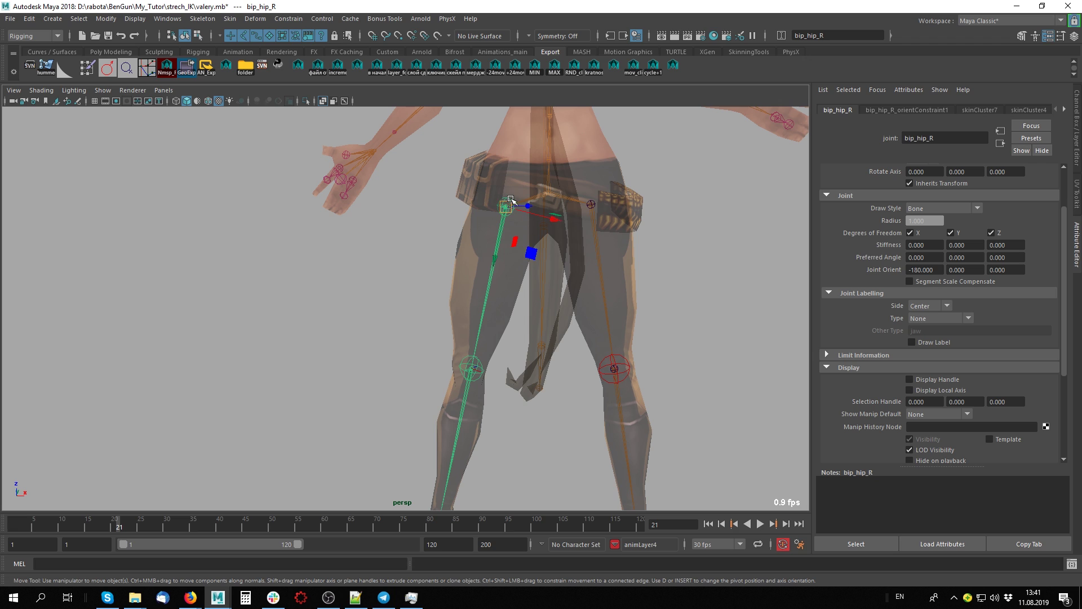
left_click(357, 234)
- Test the stretch by moving joint7 down the thigh and back, then shifting joint8 along X
left_click(506, 207)
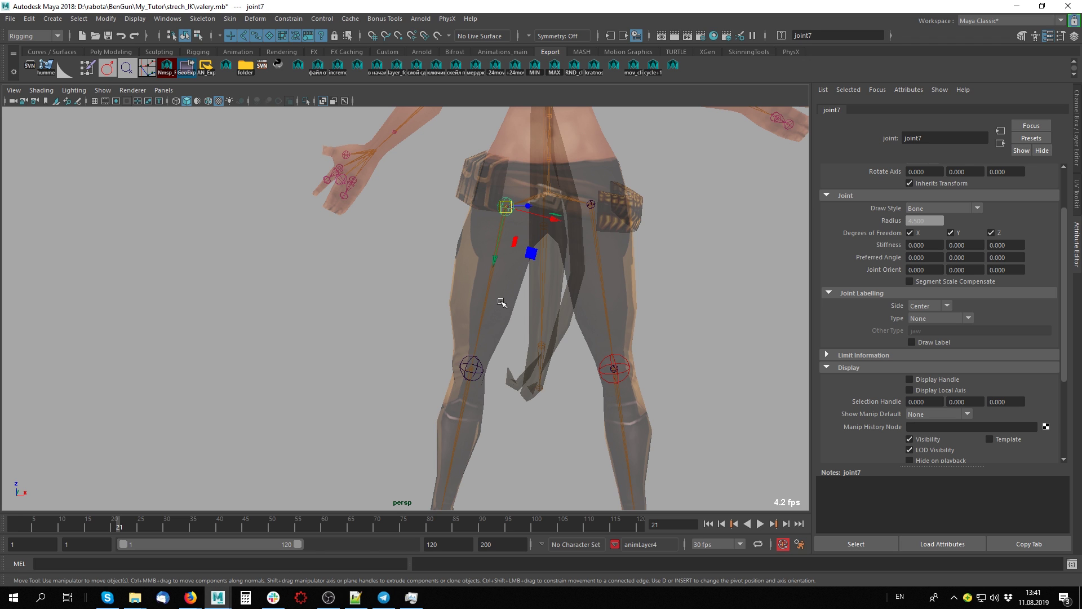
mouse_move(506, 207)
left_mouse_down()
mouse_move(489, 291)
mouse_move(507, 326)
mouse_move(508, 242)
mouse_move(519, 241)
mouse_move(447, 270)
mouse_move(507, 217)
left_mouse_up()
middle_click_drag(508, 228, 491, 276, "alt")
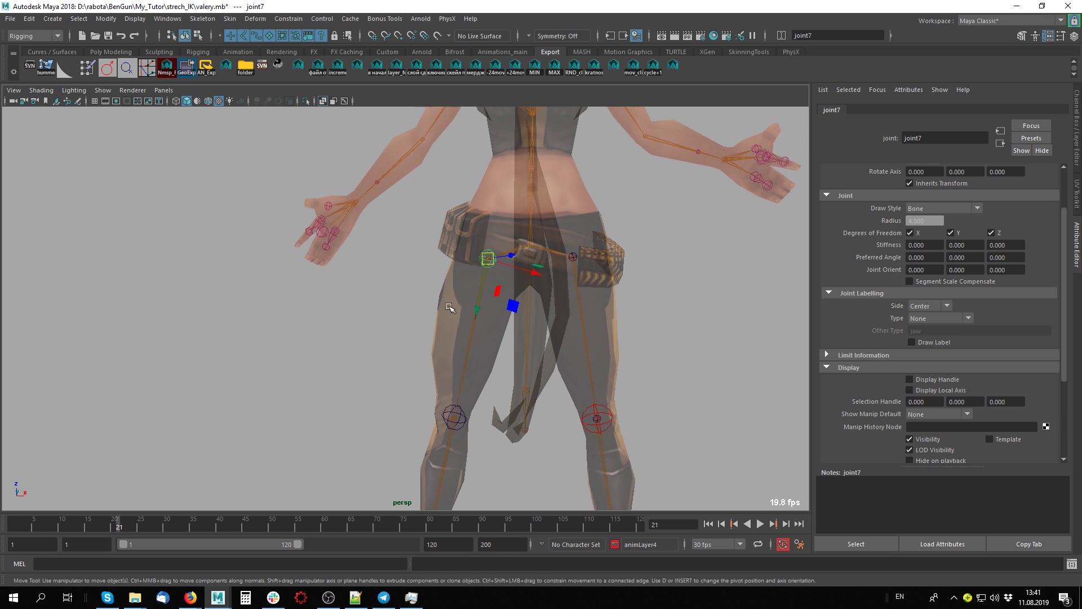
left_click(457, 420)
middle_click_drag(476, 431, 479, 316, "alt")
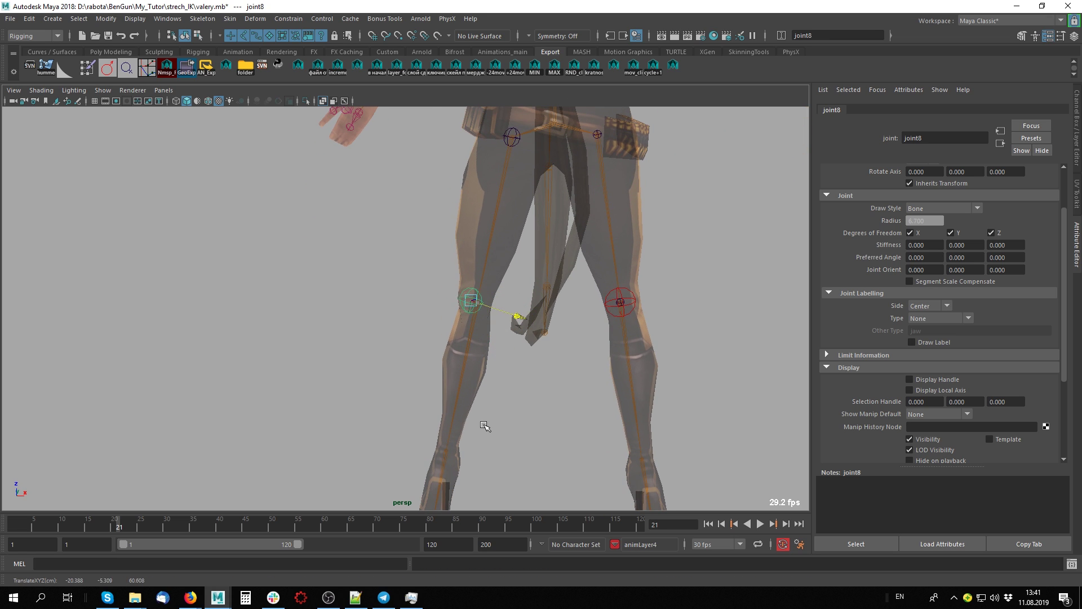
left_click_drag(508, 313, 490, 313)
left_click(483, 410)
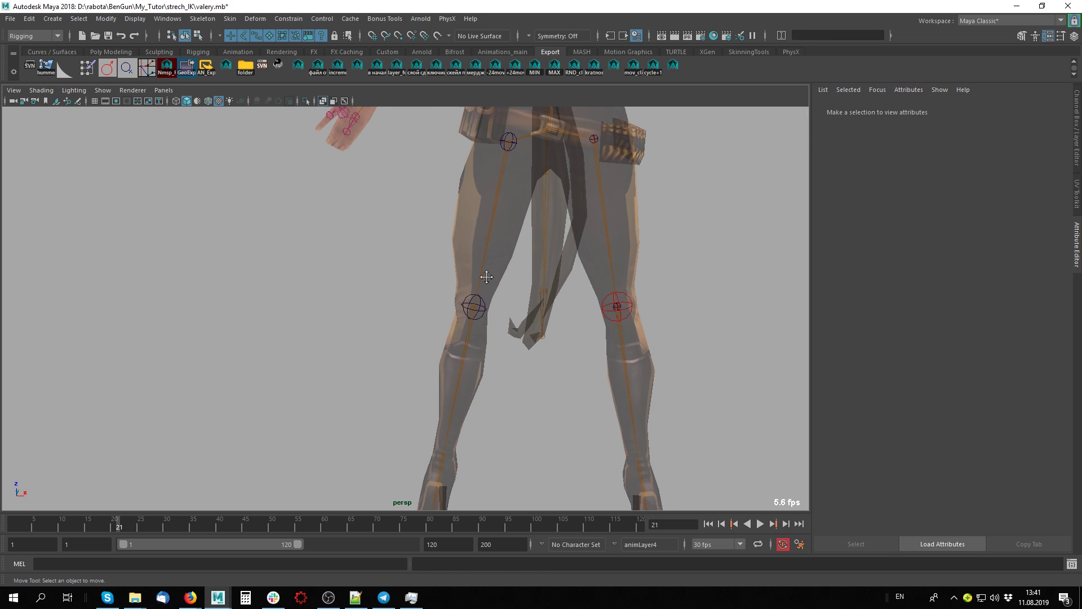
- Reselect joint7 and joint8 and switch to the Channel Box/Layer Editor
middle_click_drag(484, 273, 484, 310, "alt")
left_click(492, 337)
scroll(491, 337, "up", 3)
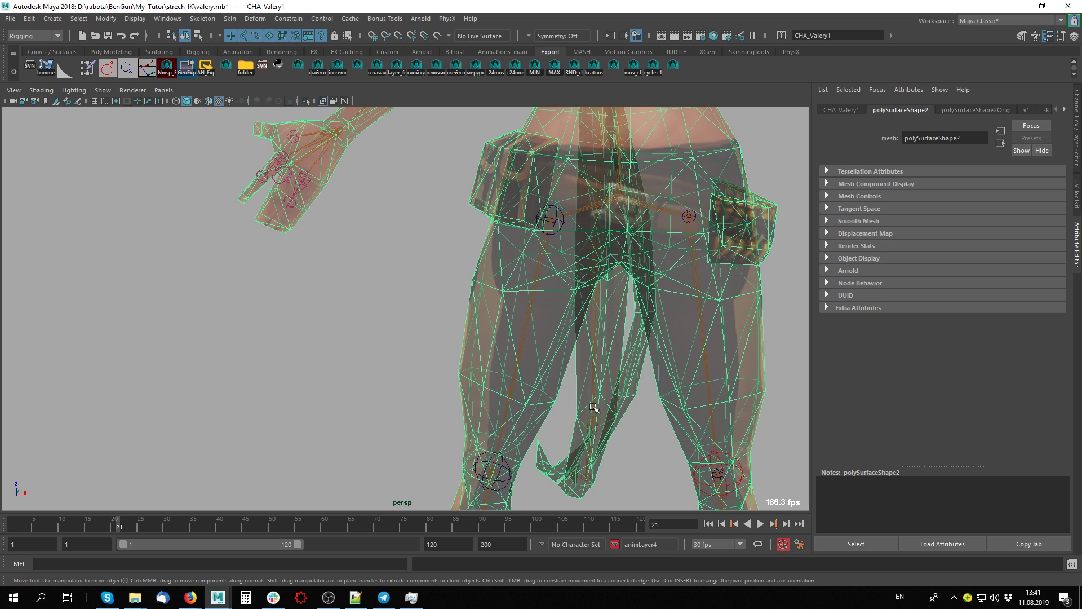
middle_click_drag(495, 487, 499, 209, "alt")
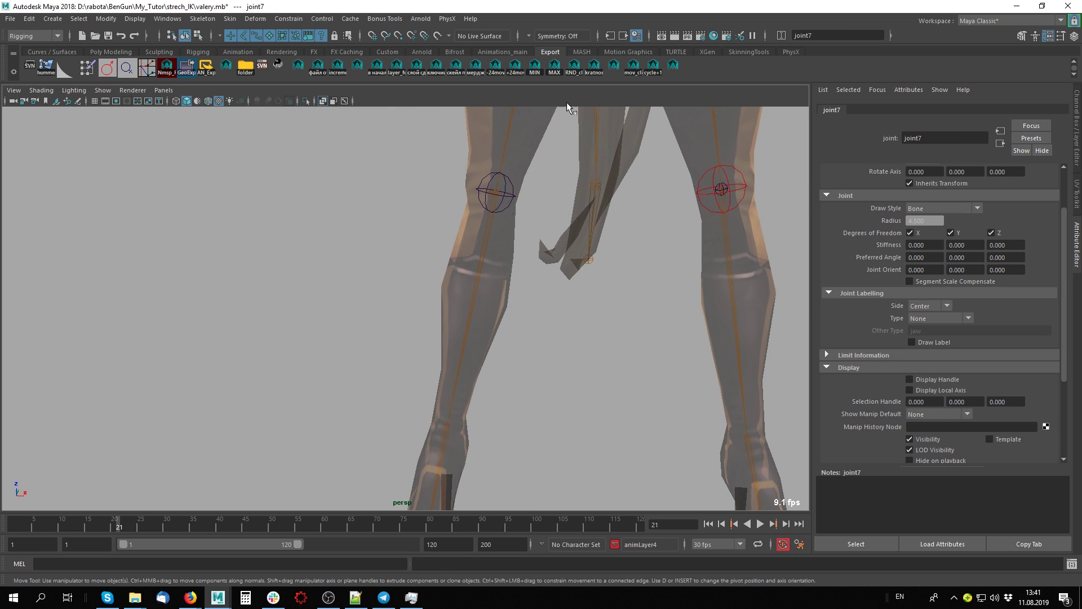
left_click(502, 197)
left_click(505, 196)
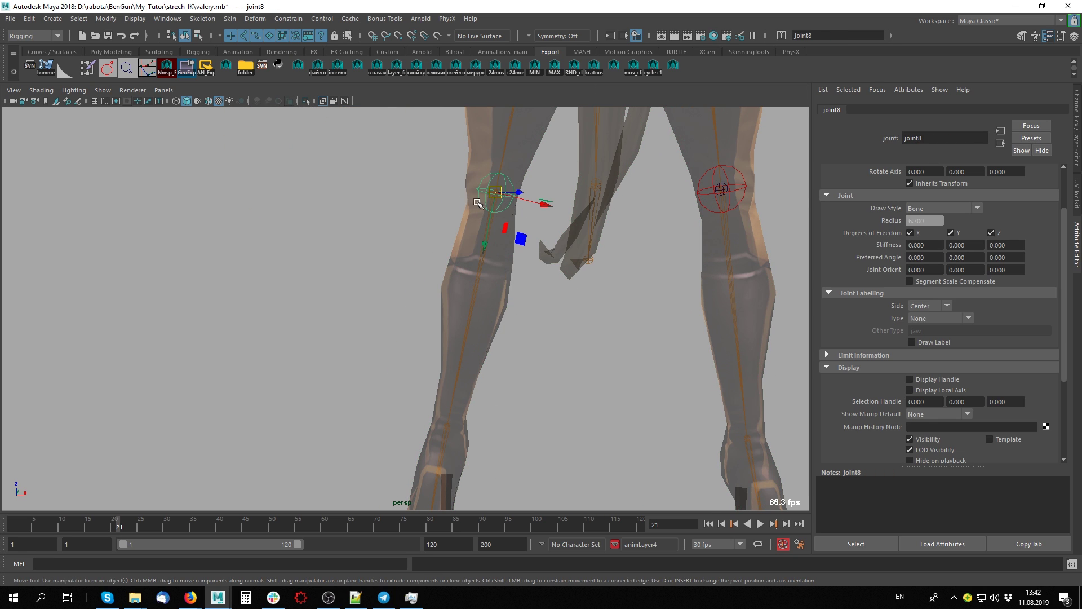
middle_click_drag(484, 203, 484, 344, "alt")
scroll(438, 270, "down", 3)
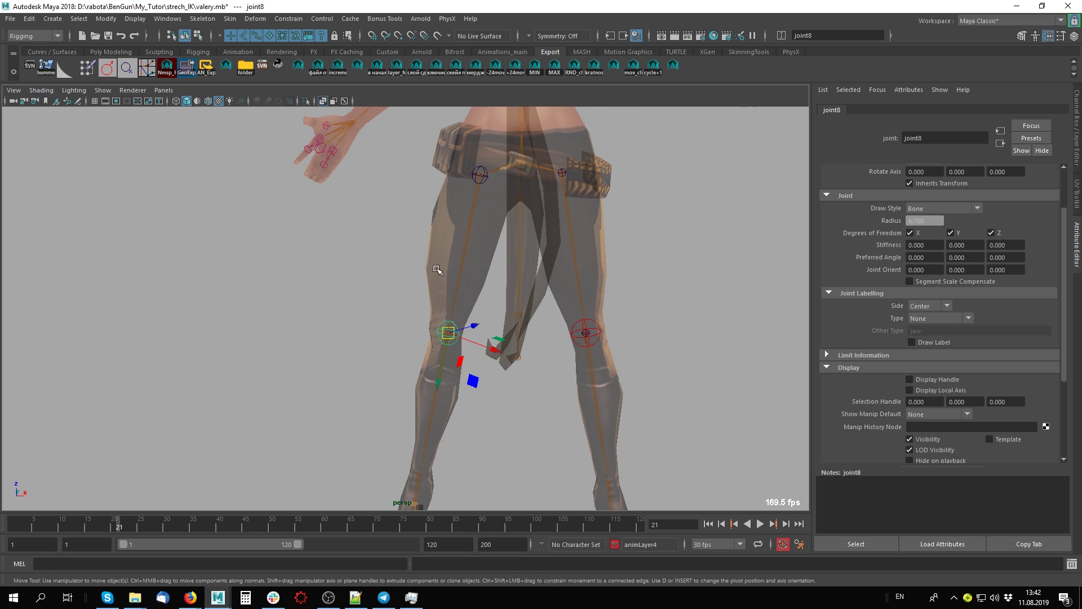
key("ctrl+a")
middle_click_drag(559, 226, 447, 209, "alt")
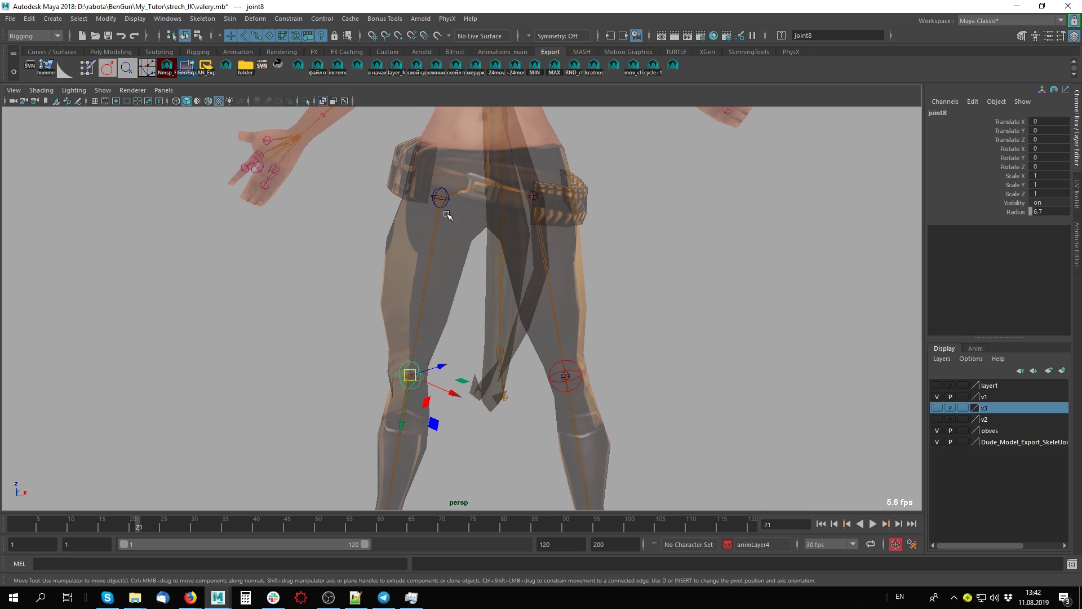
- Click through the character mesh, bip_hip_R and joint8 to check the leg
left_click(467, 248)
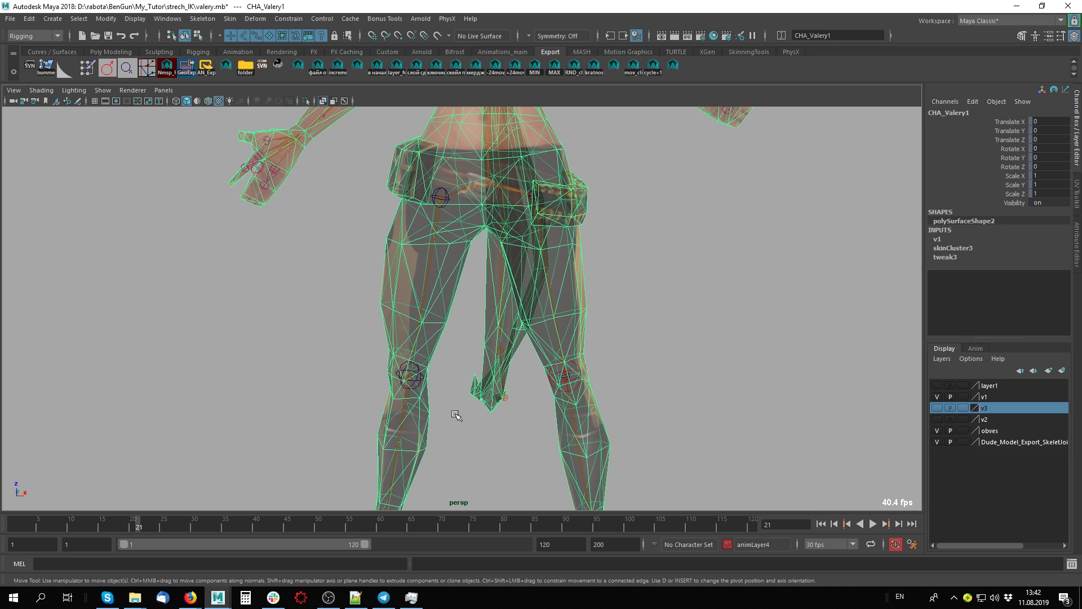
left_click(444, 197)
left_click(422, 382)
scroll(421, 383, "down", 5)
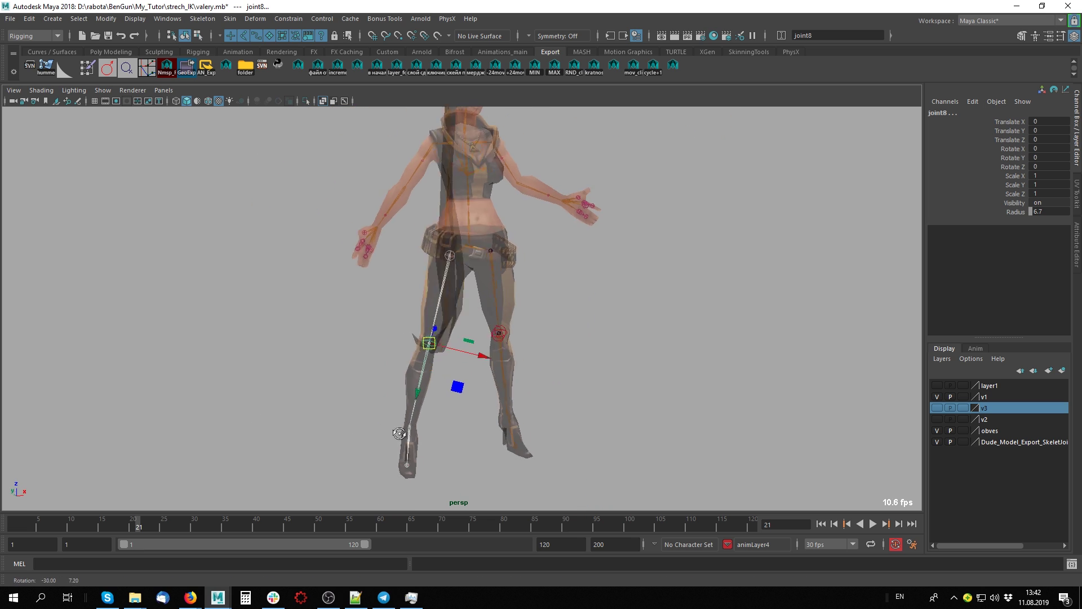
scroll(585, 406, "up", 3)
scroll(460, 316, "up", 2)
left_click(461, 309)
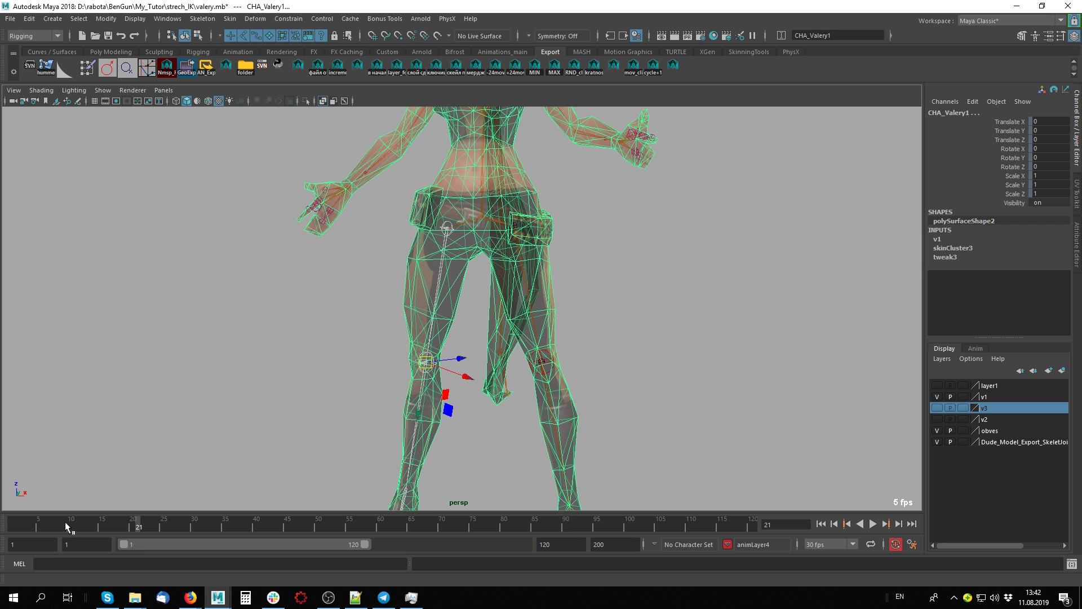
- Return the timeline to frame 1 and view the legs from a three-quarter angle
left_click_drag(68, 525, 13, 524)
mouse_move(411, 412)
left_mouse_down("alt")
mouse_move(443, 421)
mouse_move(338, 423)
left_mouse_up("alt")
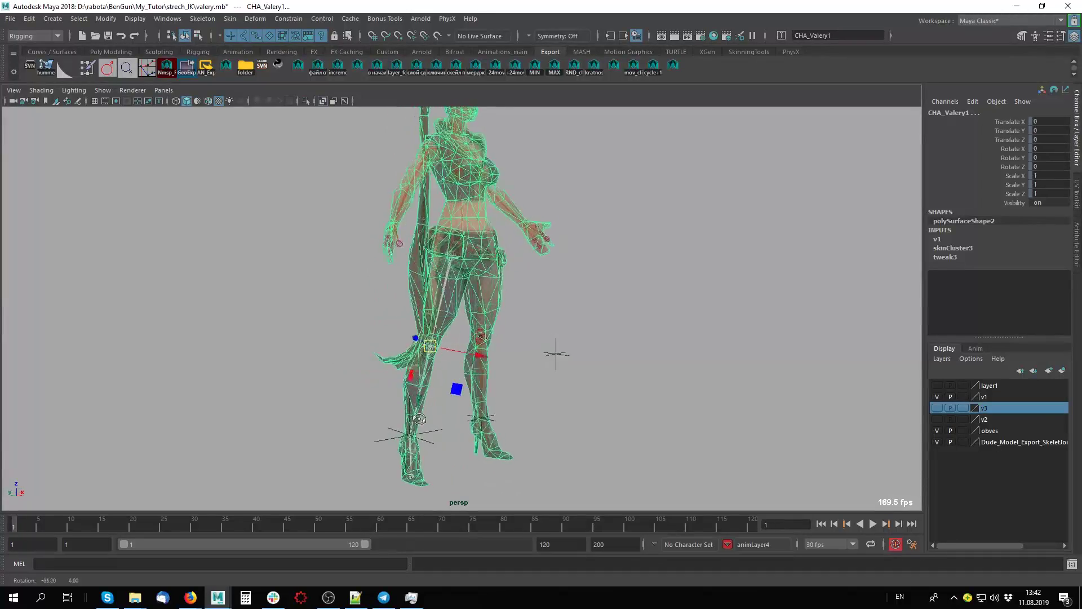
mouse_move(594, 375)
right_mouse_down("alt")
mouse_move(723, 366)
mouse_move(821, 326)
right_mouse_up("alt")
left_click(724, 367)
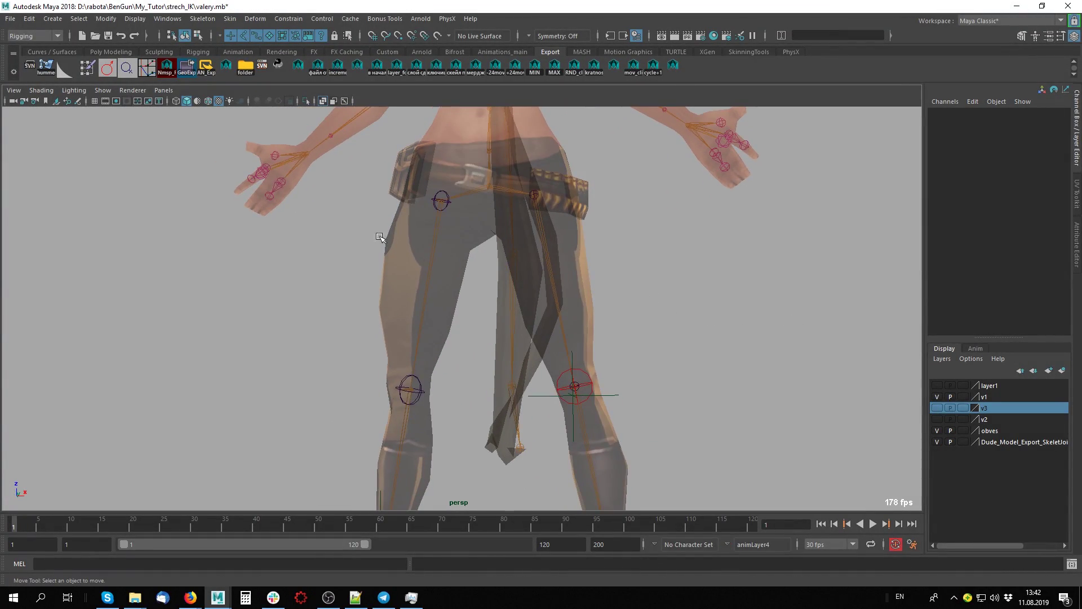
left_click(432, 255)
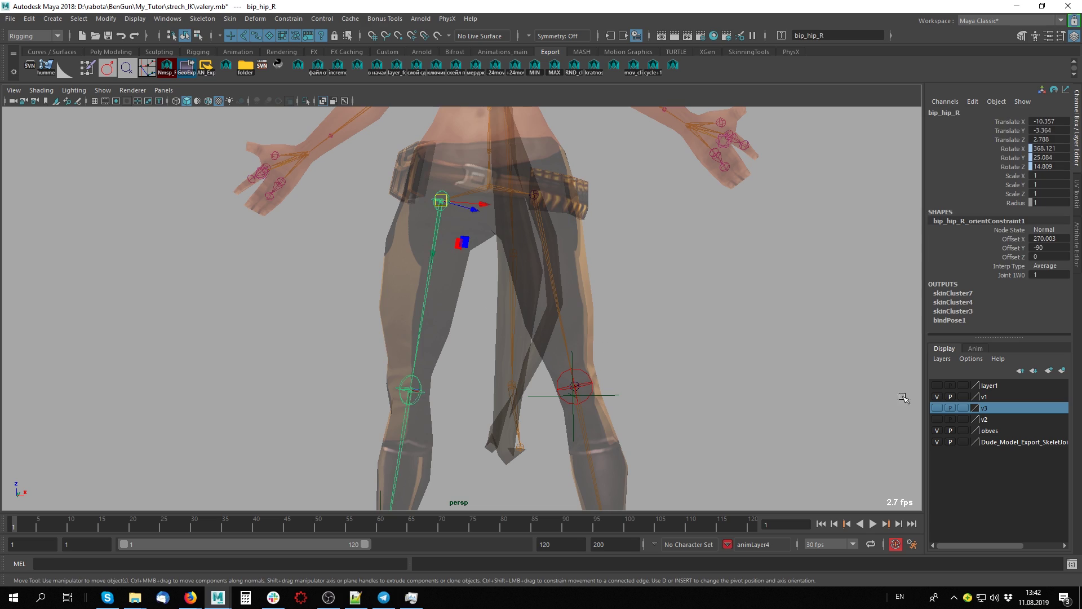
left_click(415, 500)
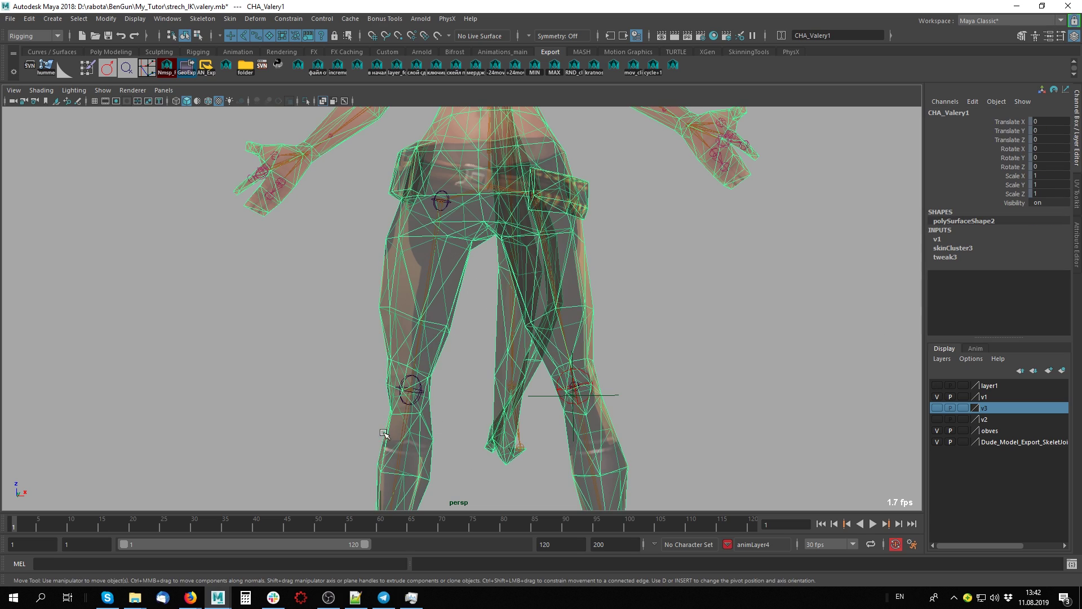
mouse_move(515, 399)
left_mouse_down("alt")
mouse_move(532, 380)
mouse_move(327, 378)
left_mouse_up("alt")
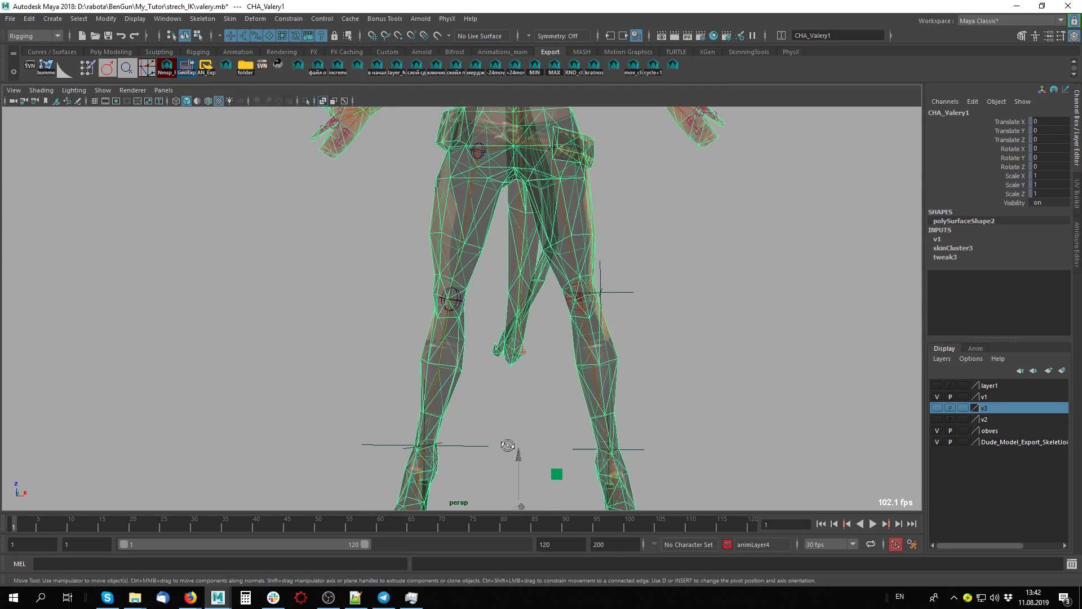
left_click_drag(507, 442, 442, 425, "alt")
- Select ankle locator5 and undo its test move
left_click(442, 425)
key("ctrl+z")
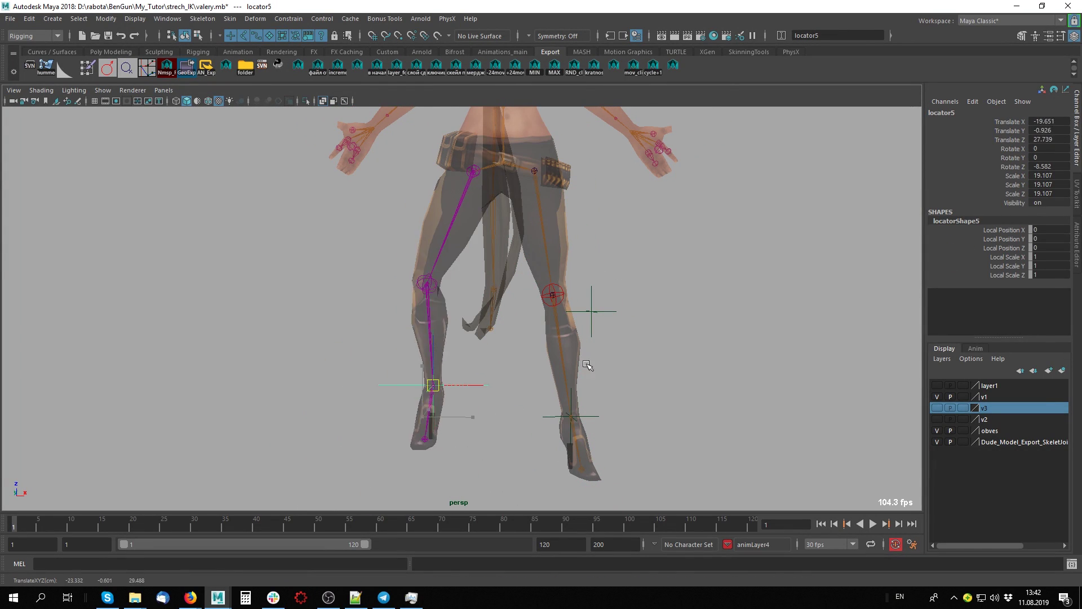
key("w")
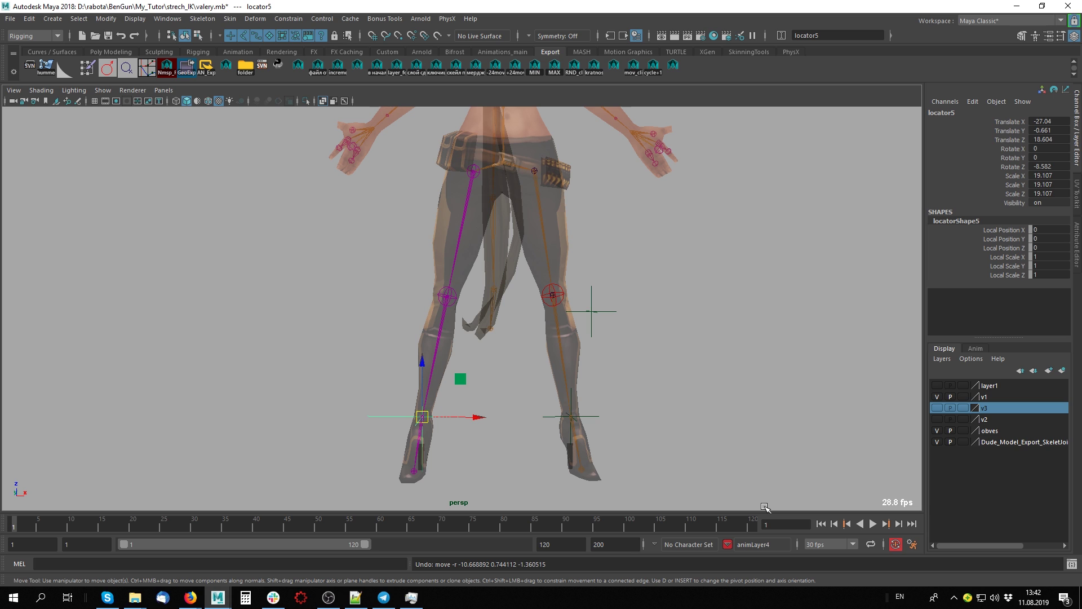
scroll(614, 280, "up", 2)
scroll(621, 260, "up", 3)
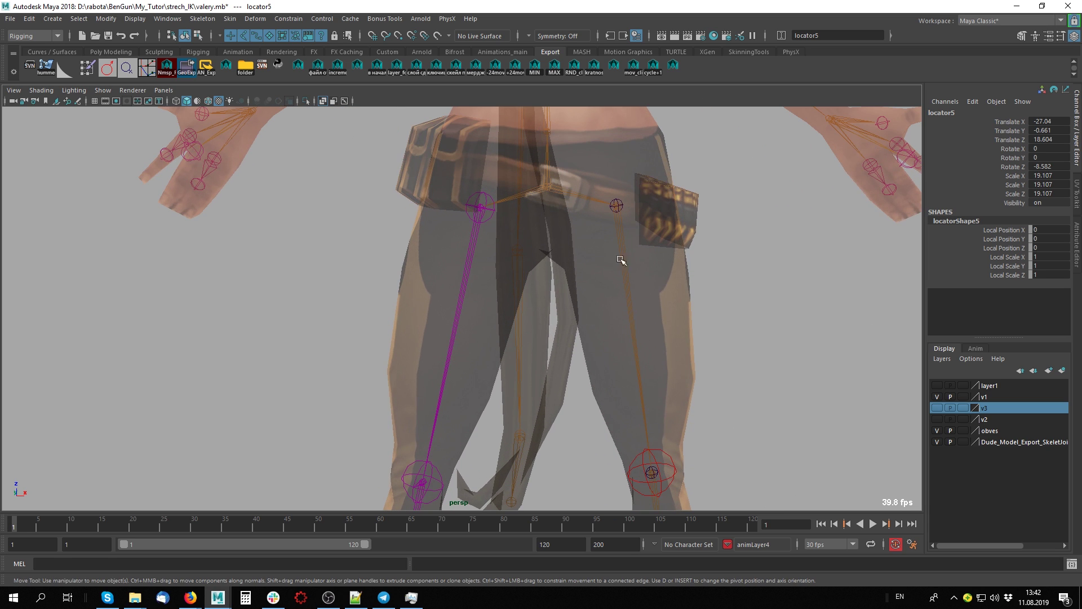
- Select joint7 and joint8, adding the CHA_Valery1 mesh to the selection
left_click(495, 216)
middle_click_drag(494, 215, 482, 119, "alt")
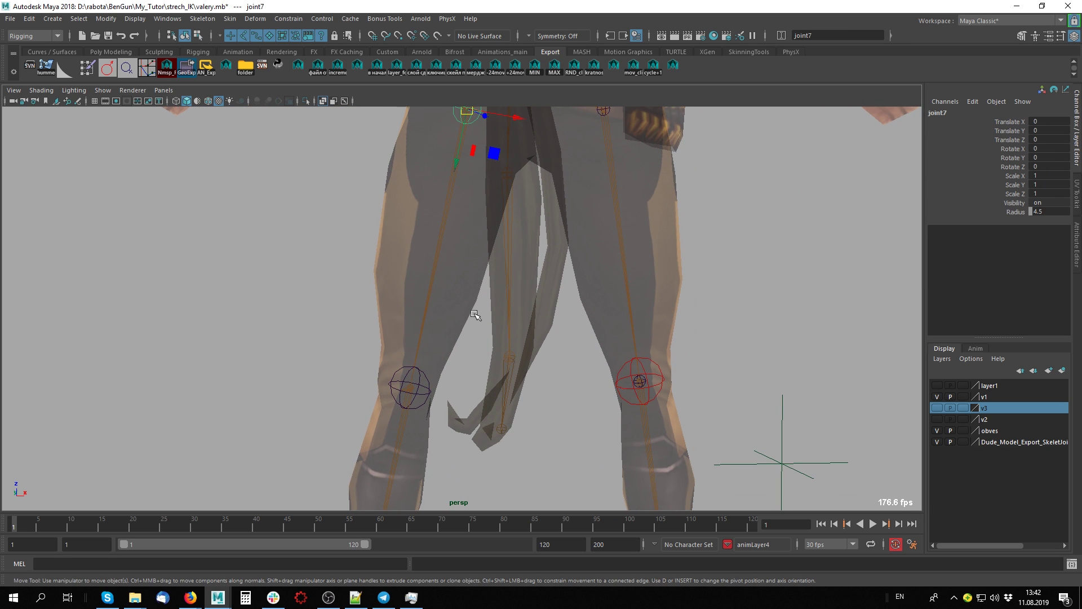
left_click(426, 378)
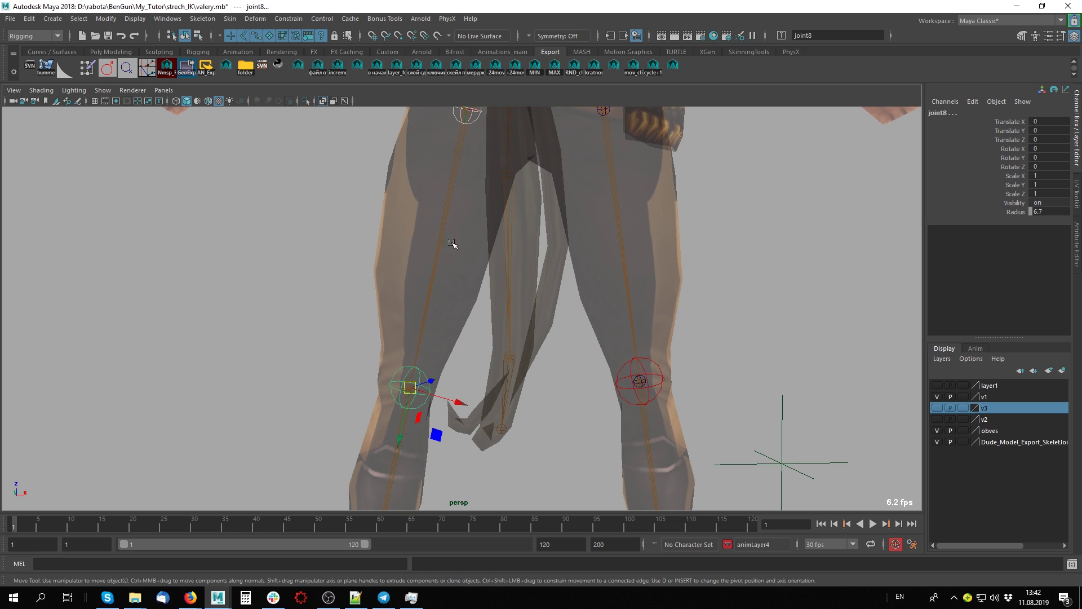
left_click(474, 271, "shift")
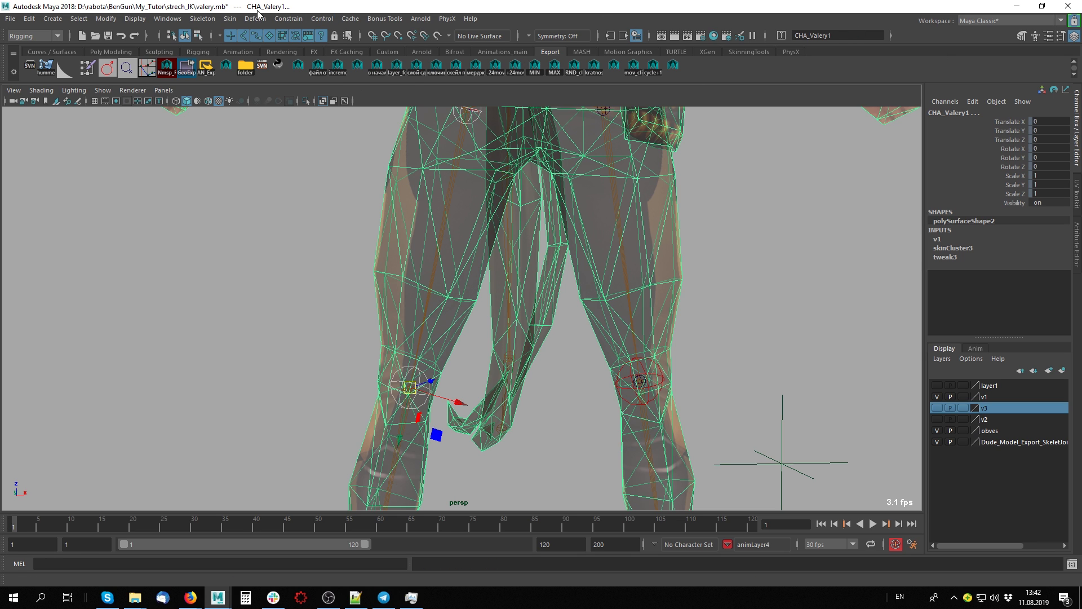
- Look at the Skin menu, close it without applying anything, and reframe the torso
left_click(229, 19)
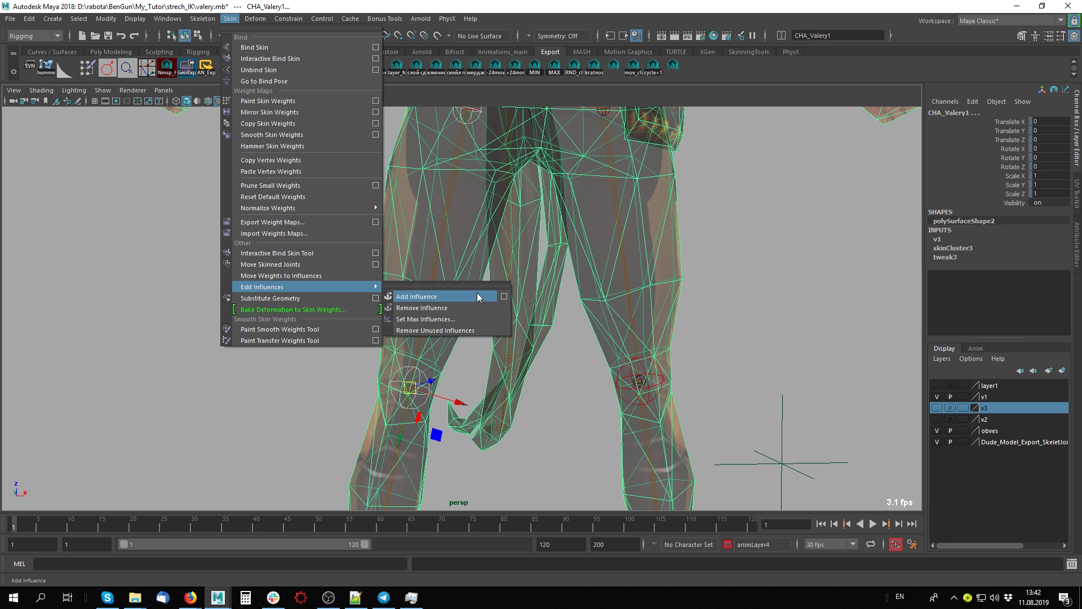
left_click(477, 292)
scroll(619, 375, "down", 5)
scroll(527, 279, "up", 3)
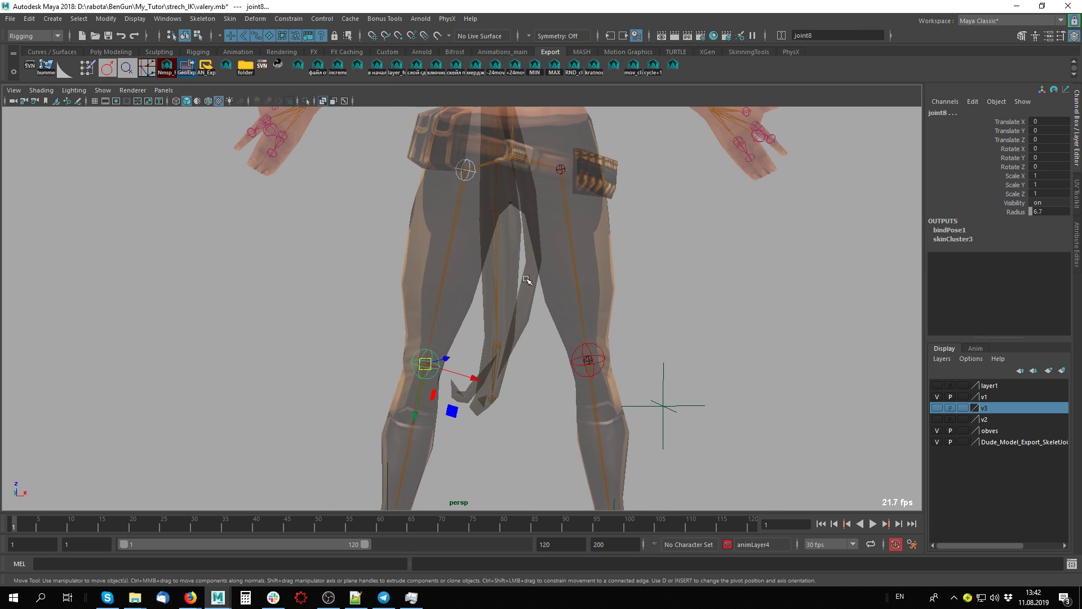
scroll(490, 259, "down", 3)
scroll(466, 405, "up", 2)
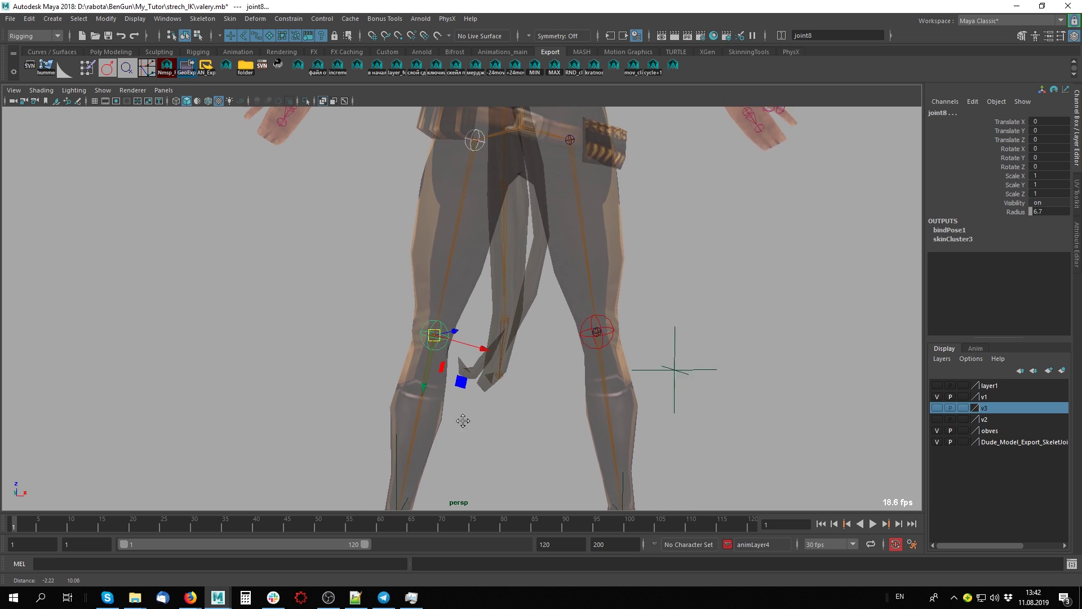
scroll(472, 405, "up", 1)
middle_click_drag(458, 254, 448, 272, "alt")
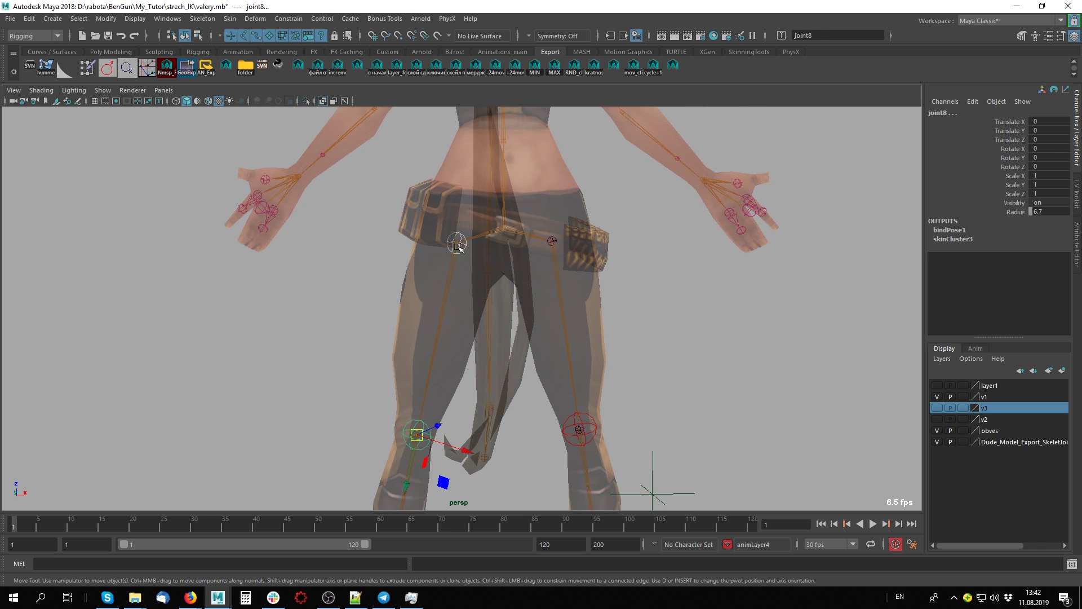
- Reselect the CHA_Valery1 mesh on its own and bring up the Skin menu
left_click(458, 246)
left_click(467, 252)
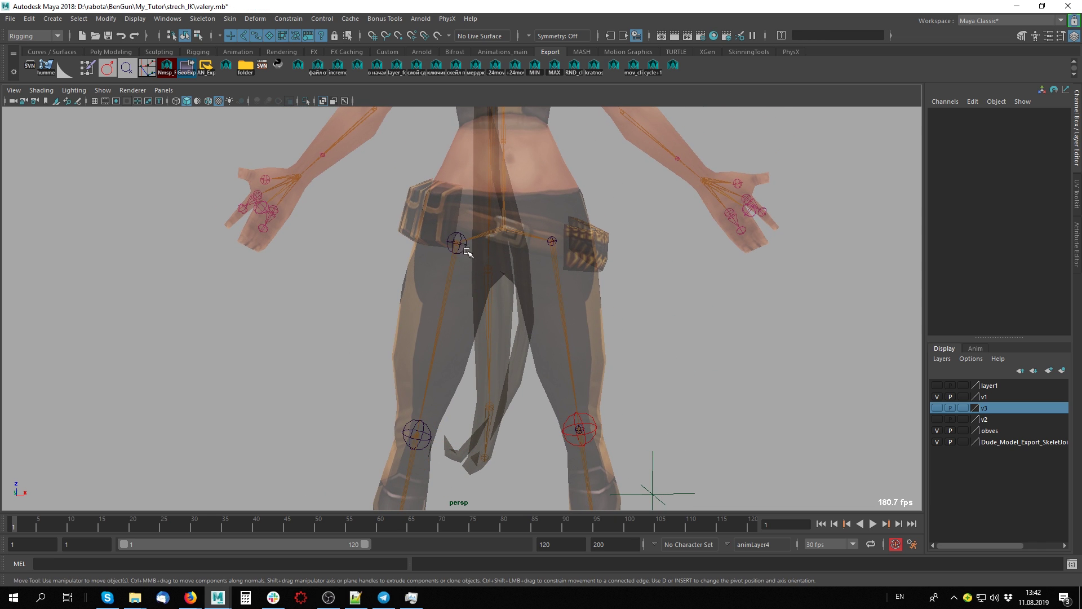
left_click(457, 347, "shift")
left_click(476, 243)
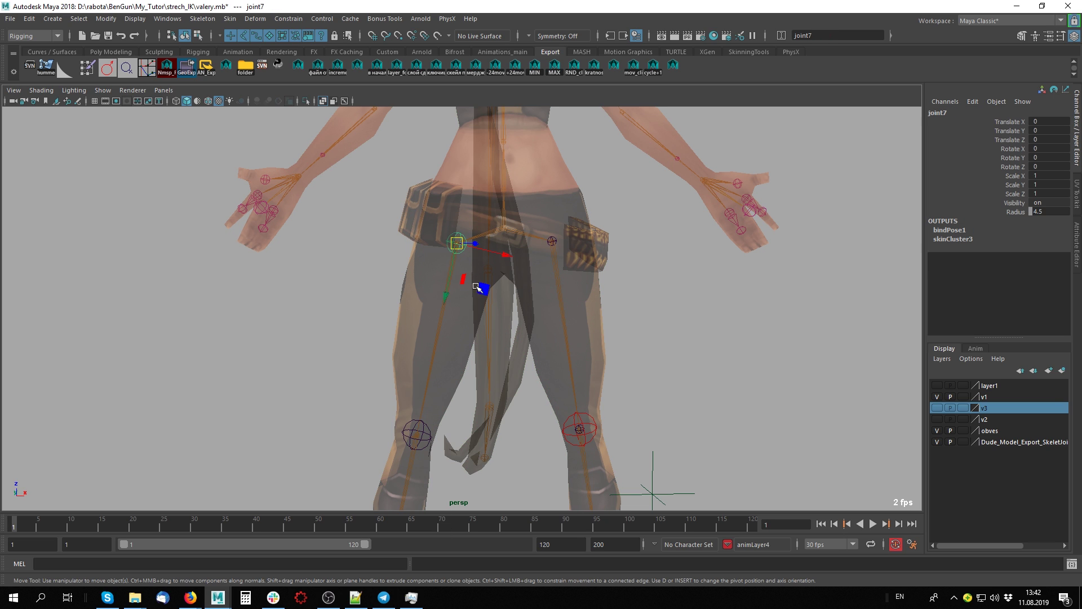
left_click(453, 369)
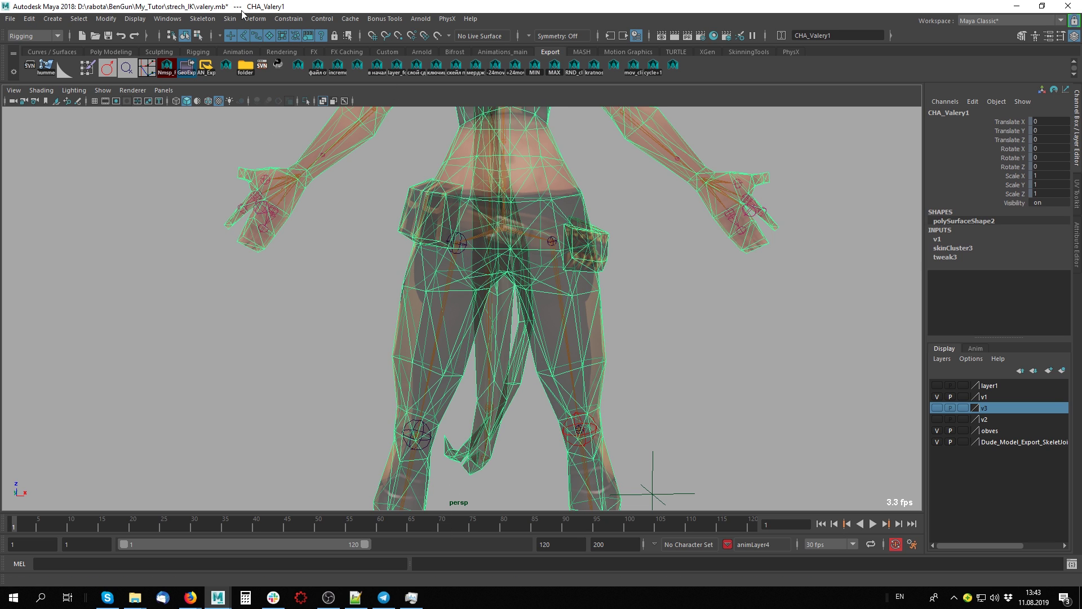
left_click(231, 19)
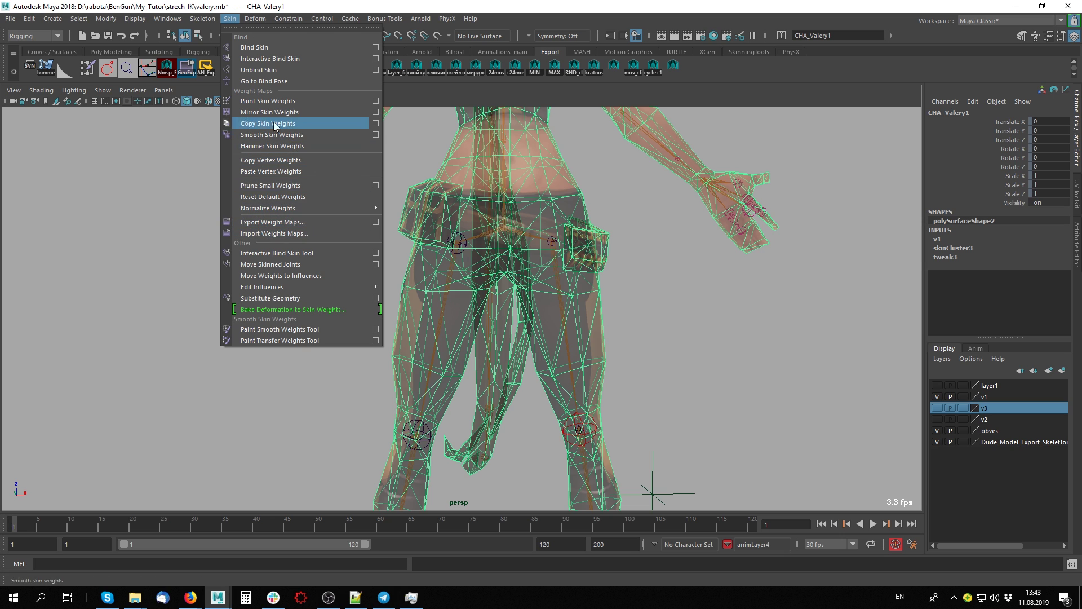
- Start Paint Skin Weights on the mesh with its tool settings moved aside
left_click(341, 101)
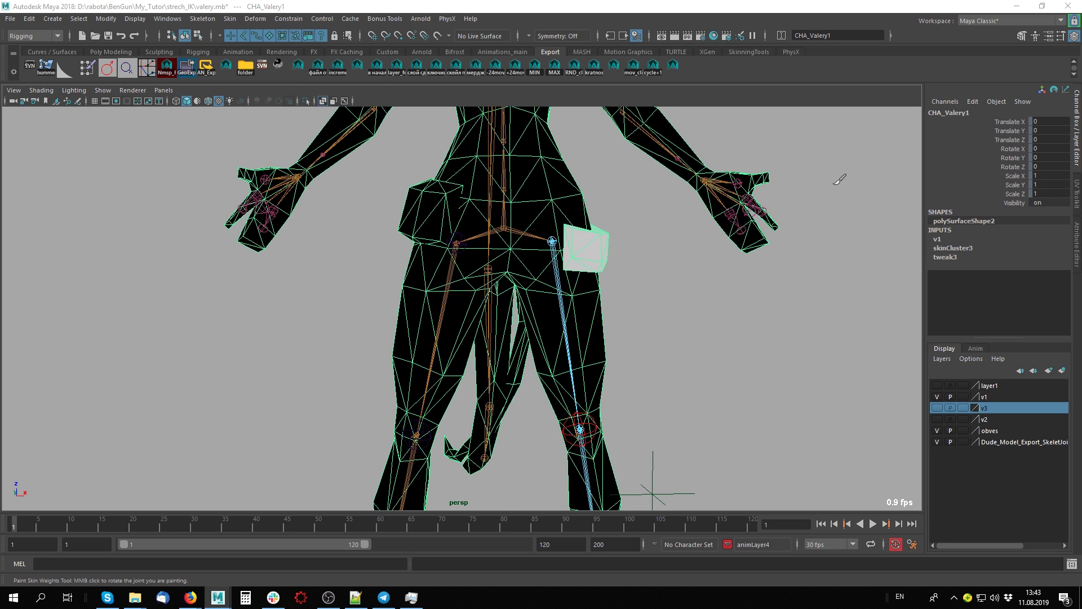
left_click_drag(696, 113, 765, 44)
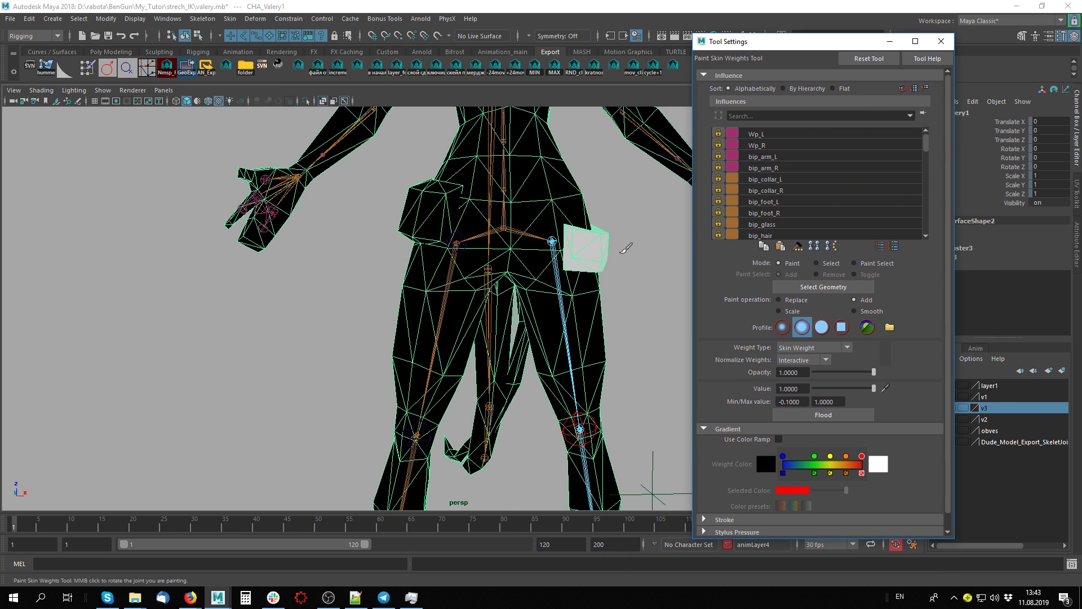
right_click_drag(444, 358, 544, 275, "alt")
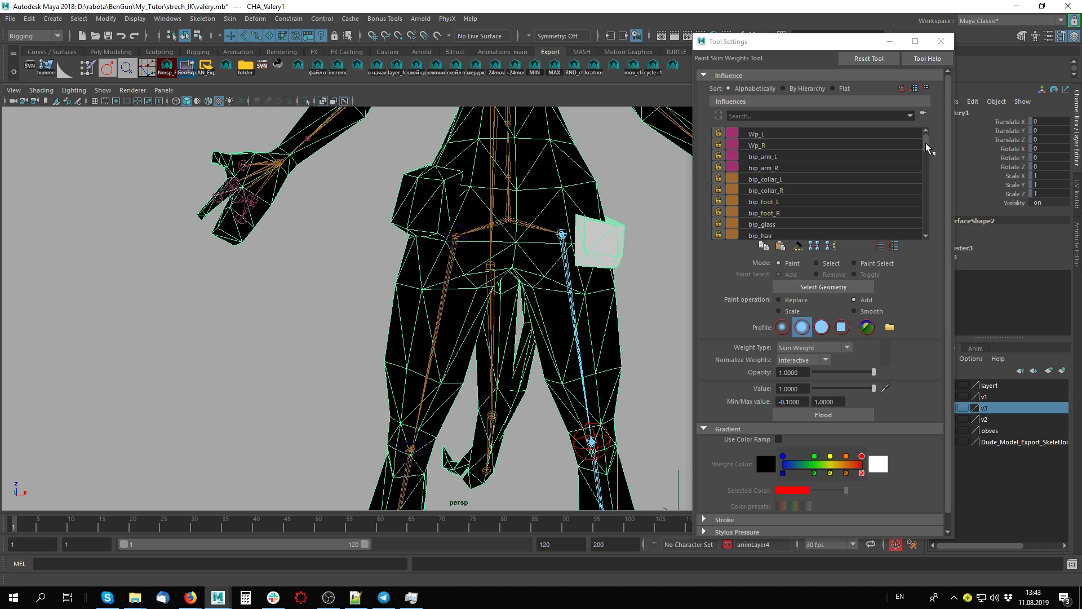
left_click(799, 135)
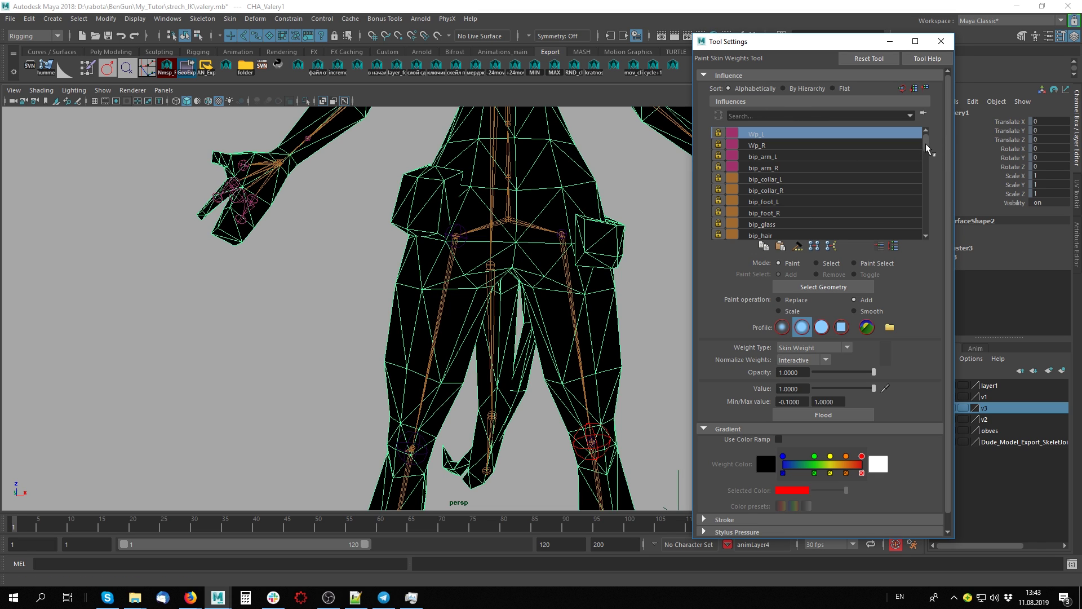
left_click_drag(925, 143, 901, 262)
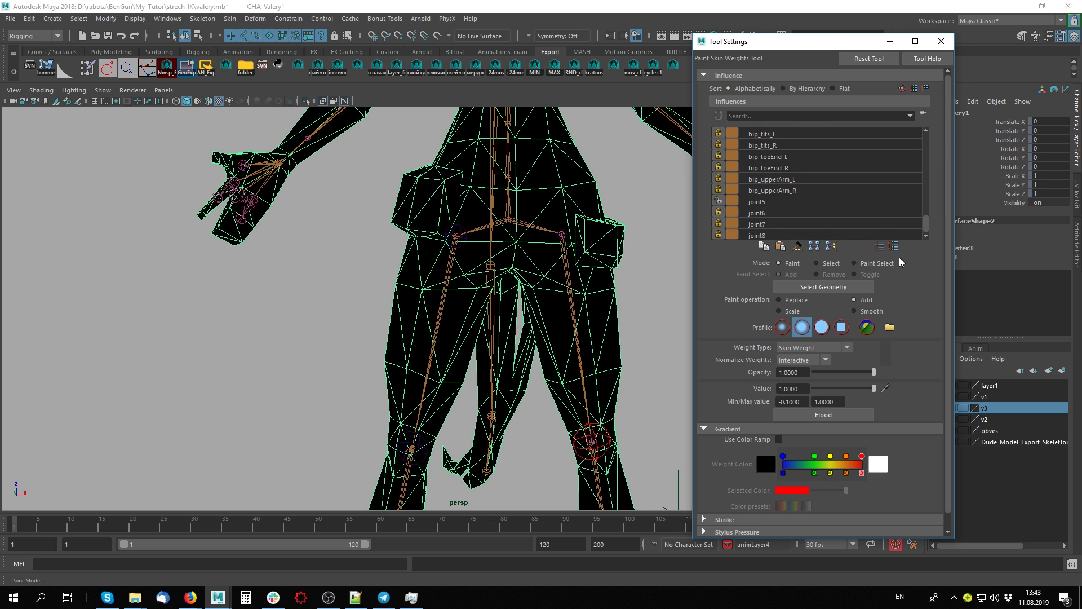
- Lock joint8's weights and restart Paint Skin Weights on CHA_Valery1
left_click(754, 234)
left_click(721, 212)
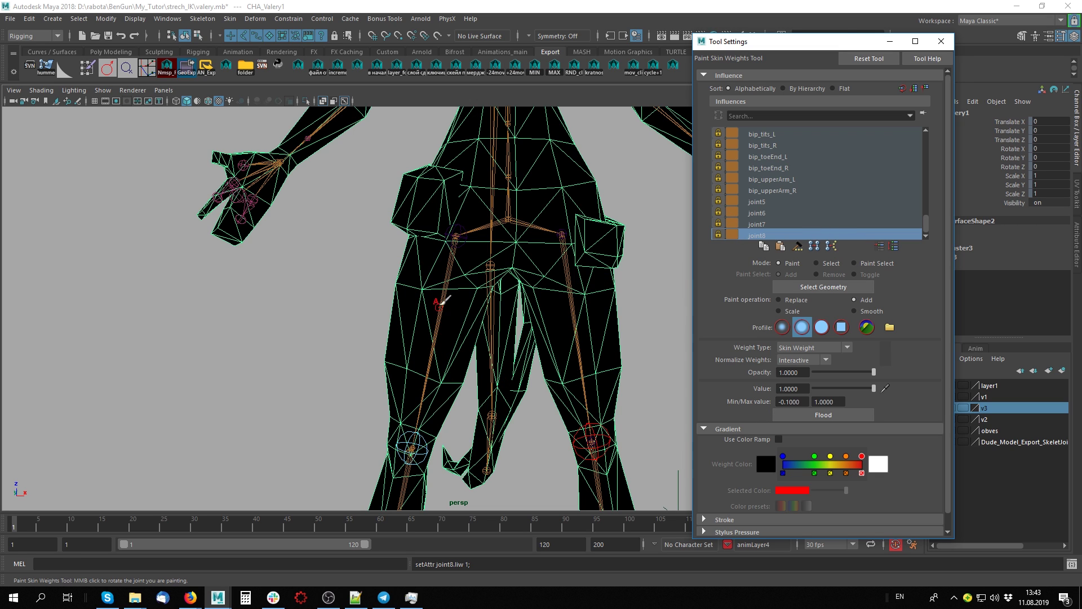
key("q")
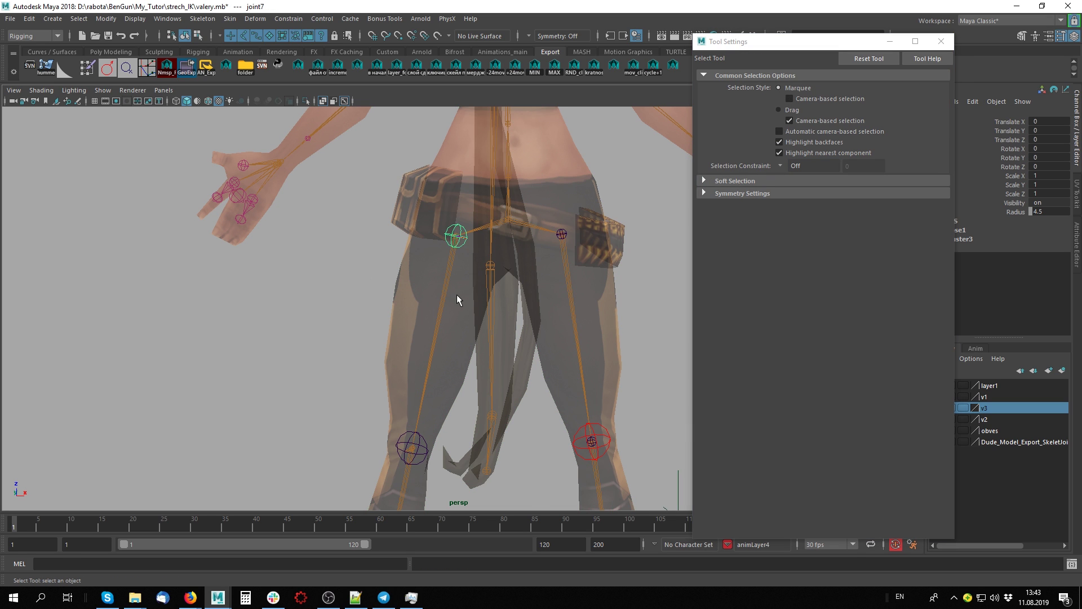
left_click(460, 293)
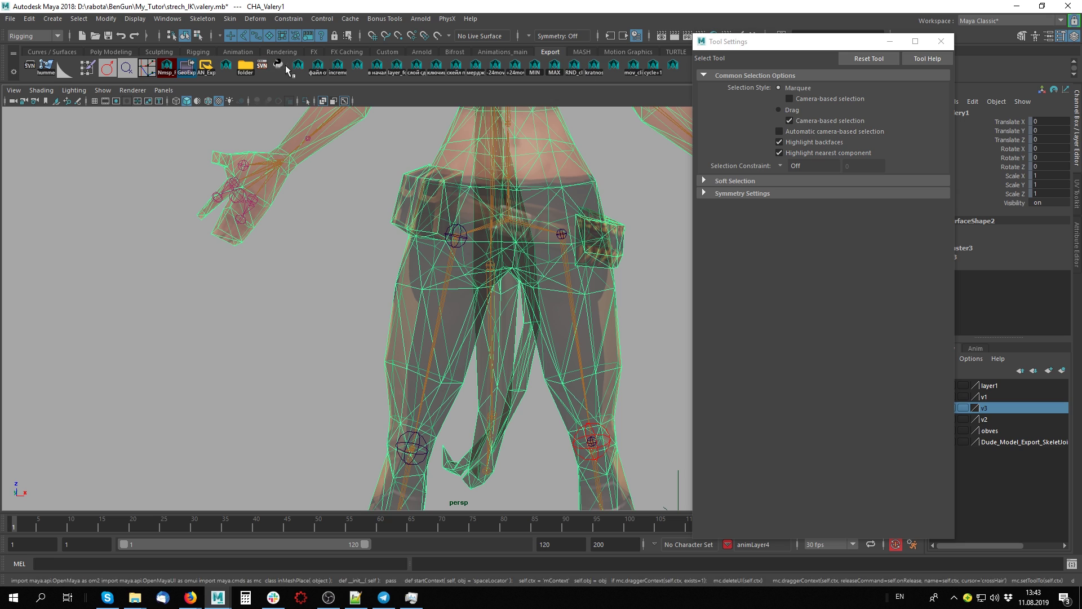
left_click(228, 19)
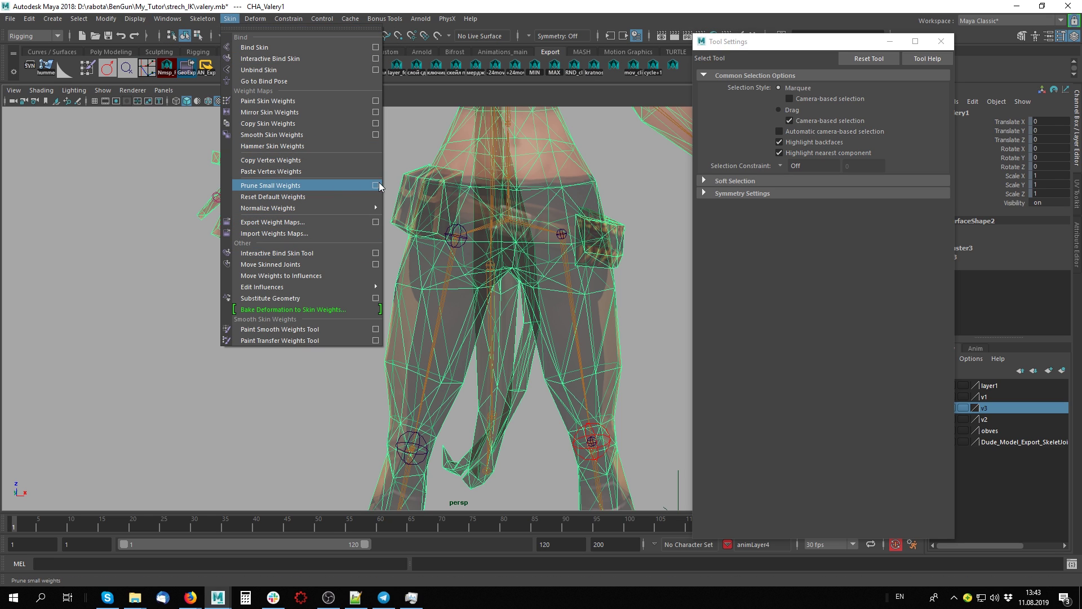
left_click(375, 101)
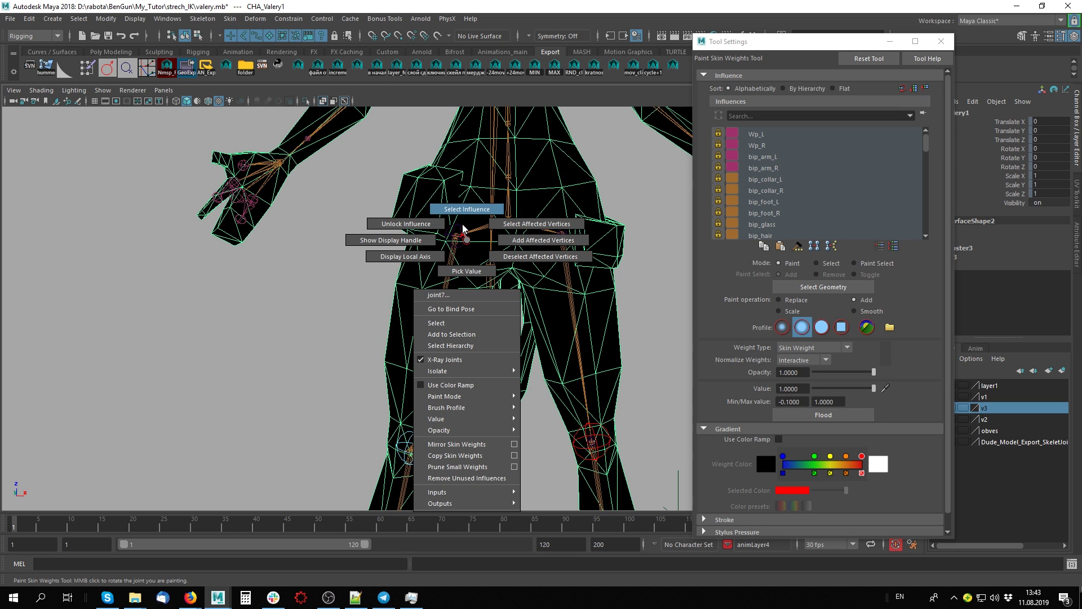
- Unlock the weights of joint7 and bip_hip_R in the Influences list
right_click_drag(471, 236, 467, 208)
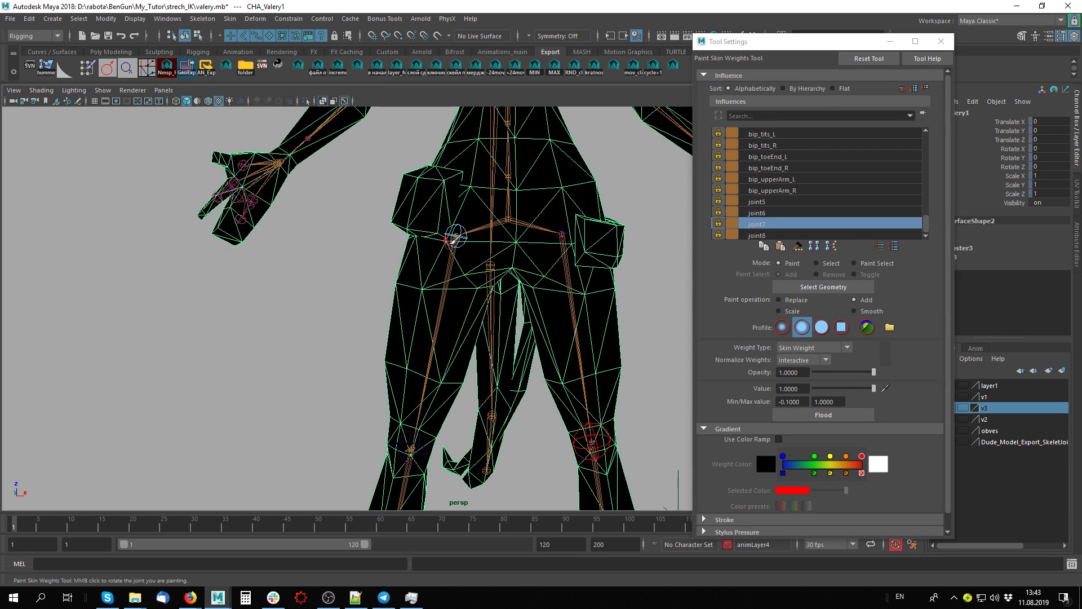
left_click(717, 224)
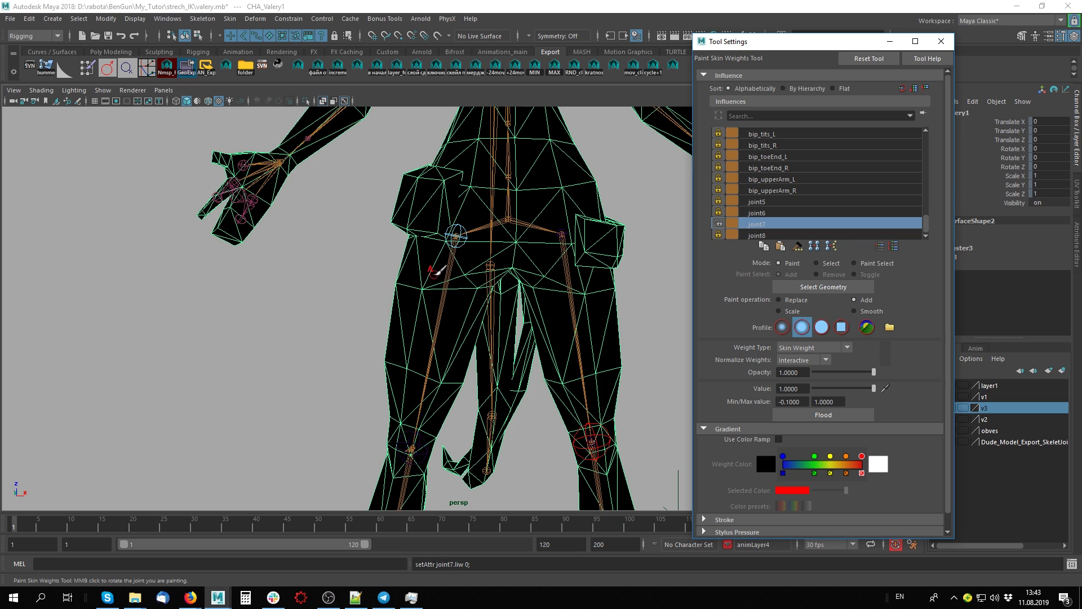
right_click_drag(445, 268, 447, 242)
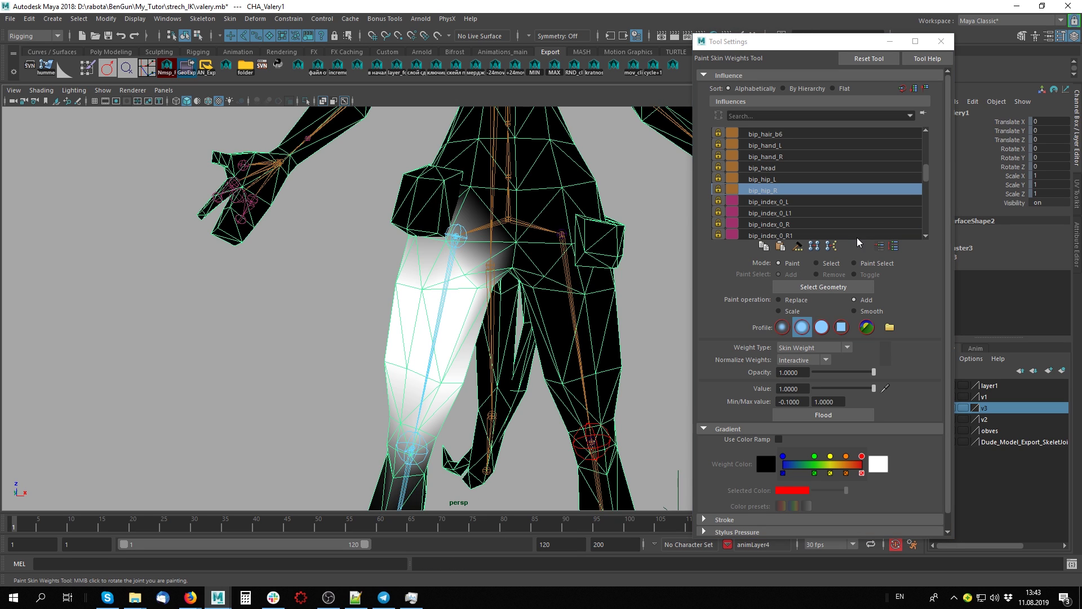
left_click(718, 188)
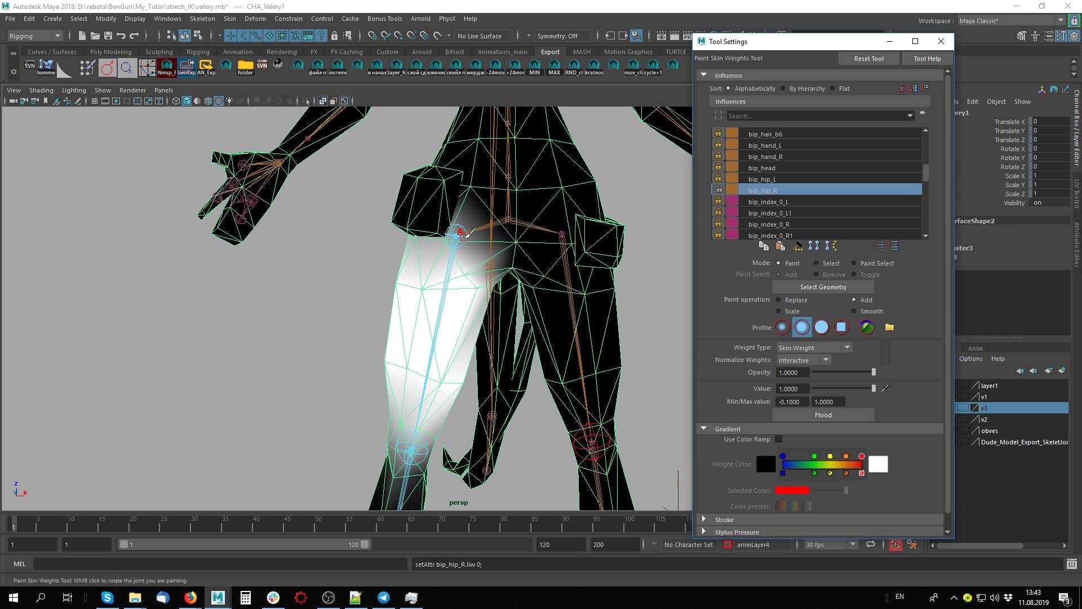
- Paint joint7 skin weight onto the left thigh
right_click_drag(460, 231, 465, 243)
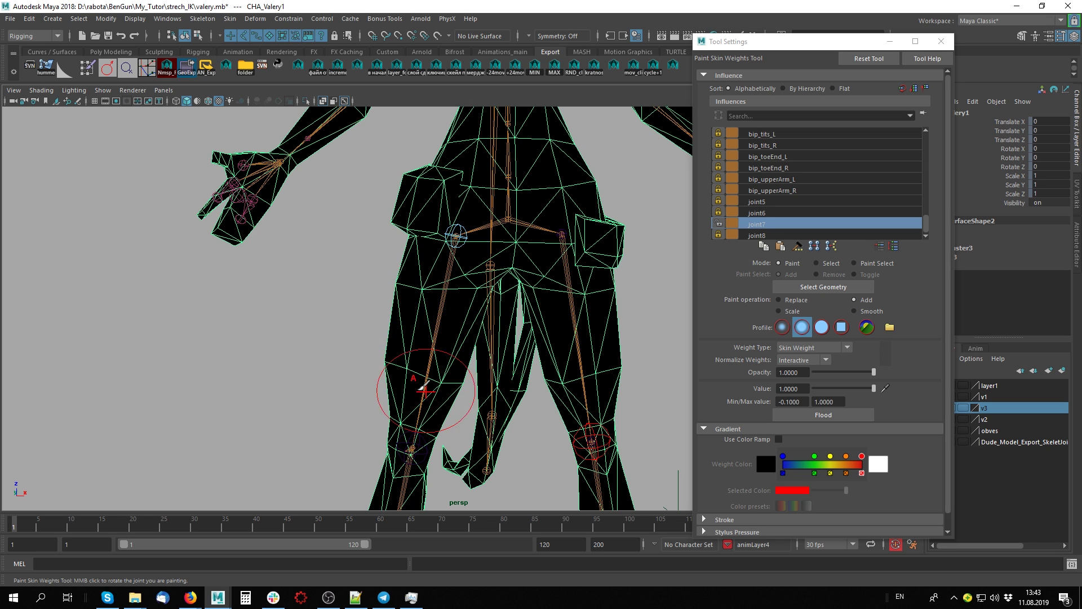
mouse_move(437, 371)
left_mouse_down()
mouse_move(430, 346)
mouse_move(584, 369)
mouse_move(507, 361)
mouse_move(417, 445)
left_mouse_up()
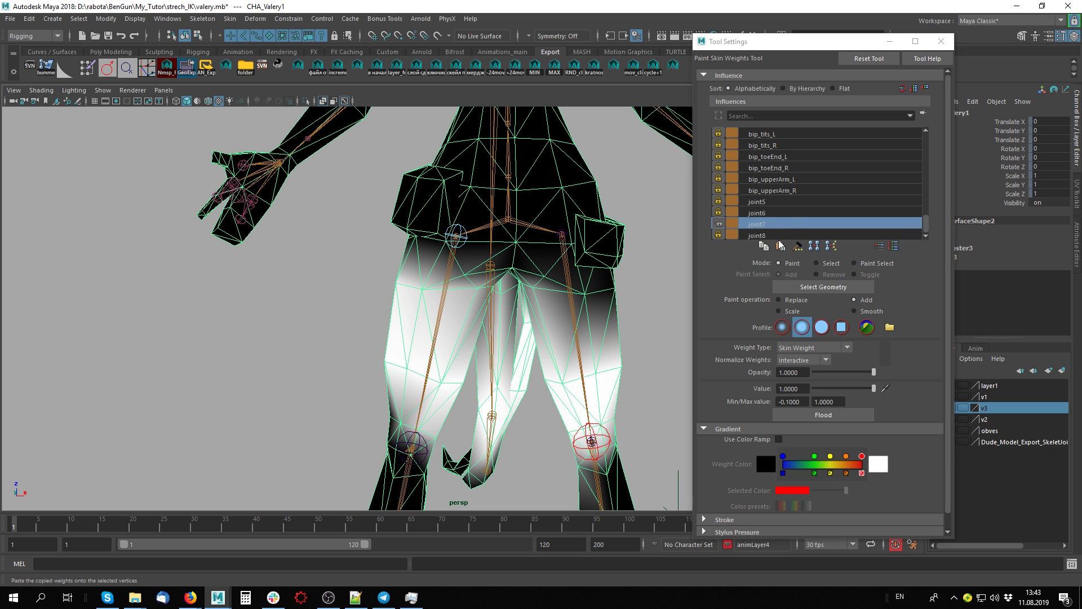
scroll(801, 217, "up", 3)
scroll(802, 212, "up", 3)
- Flood joint7's skin weight to value 1.0 after checking bip_hip_R's weights
scroll(802, 210, "up", 3)
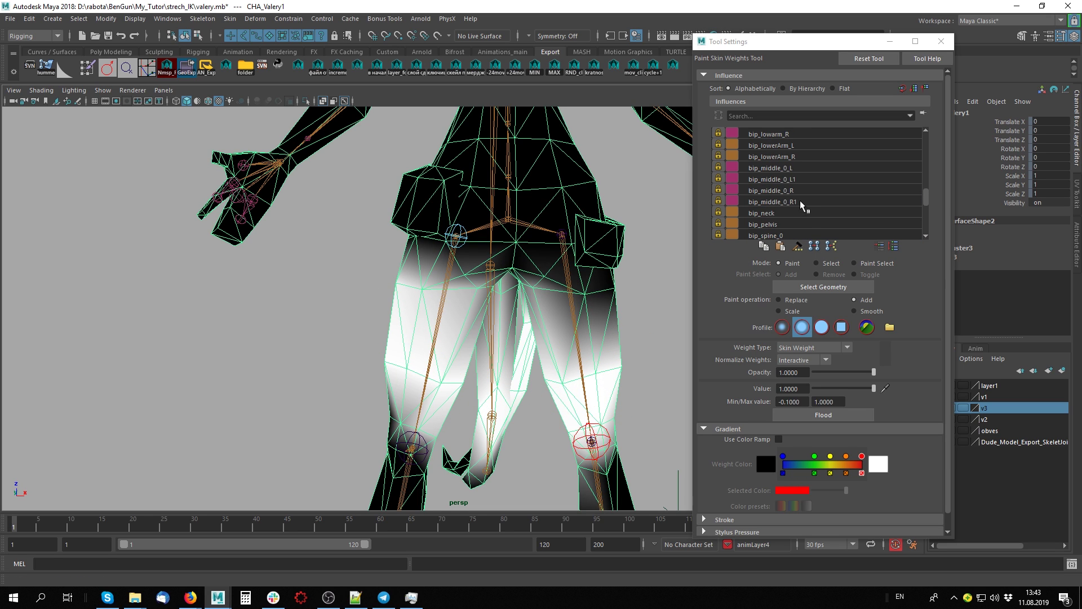
scroll(810, 157, "down", 3)
scroll(856, 164, "down", 3)
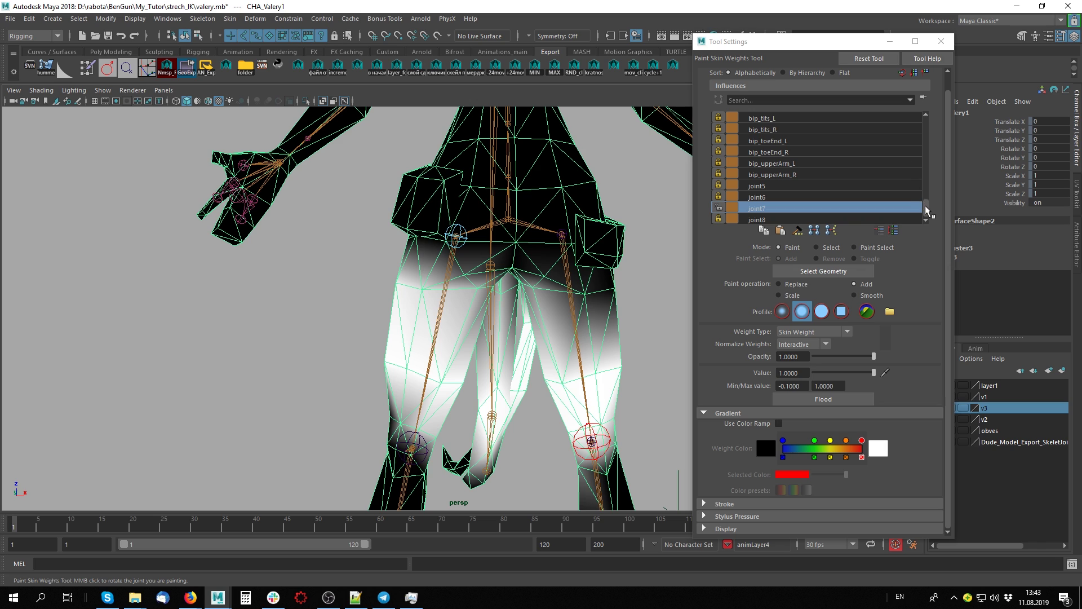
left_click_drag(926, 209, 929, 162)
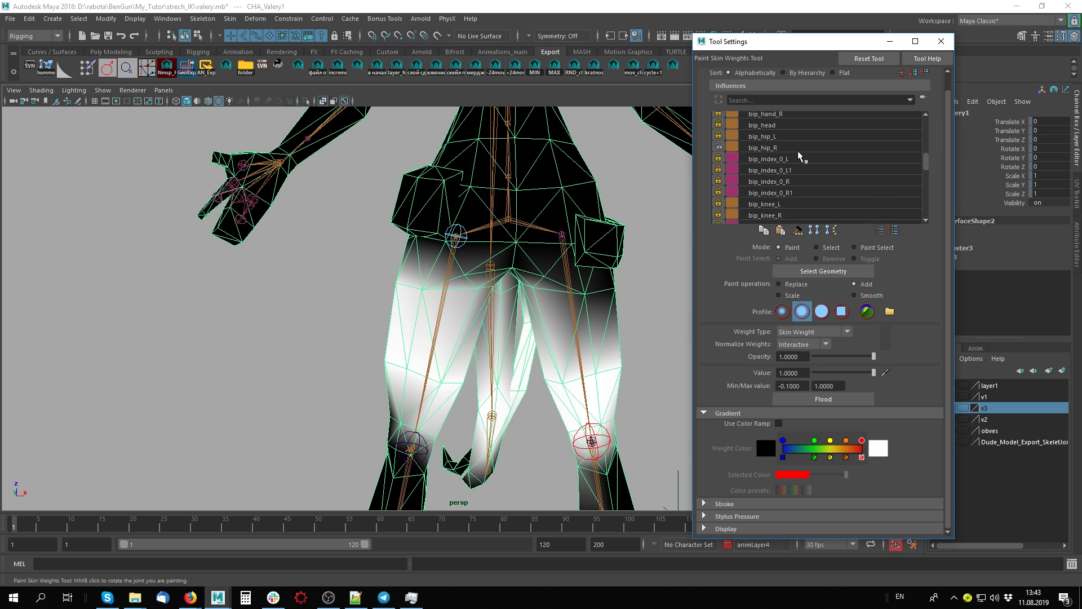
left_click(799, 149)
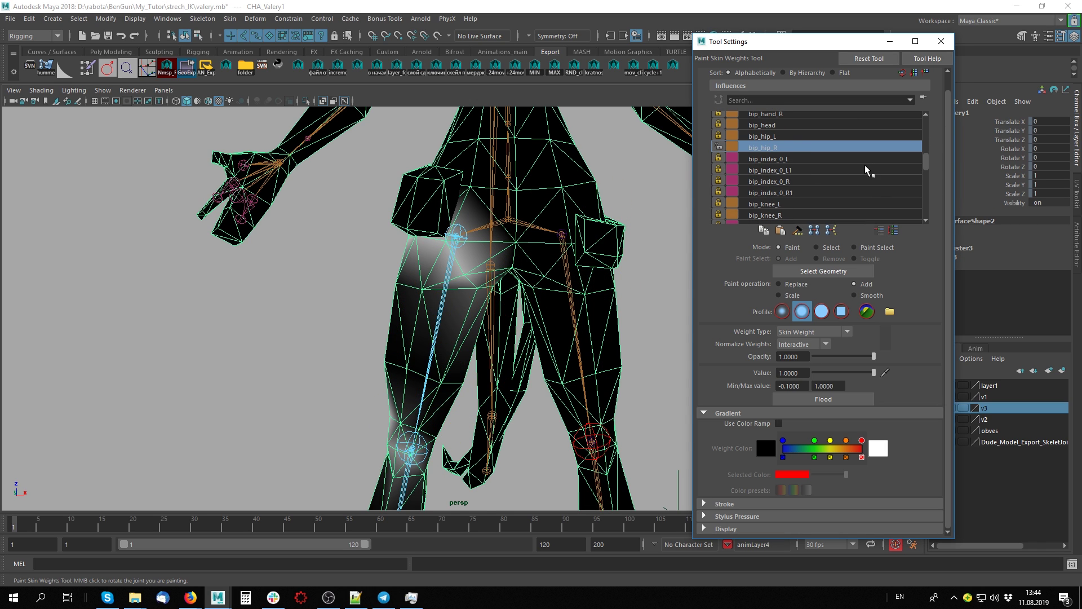
left_click_drag(929, 164, 929, 217)
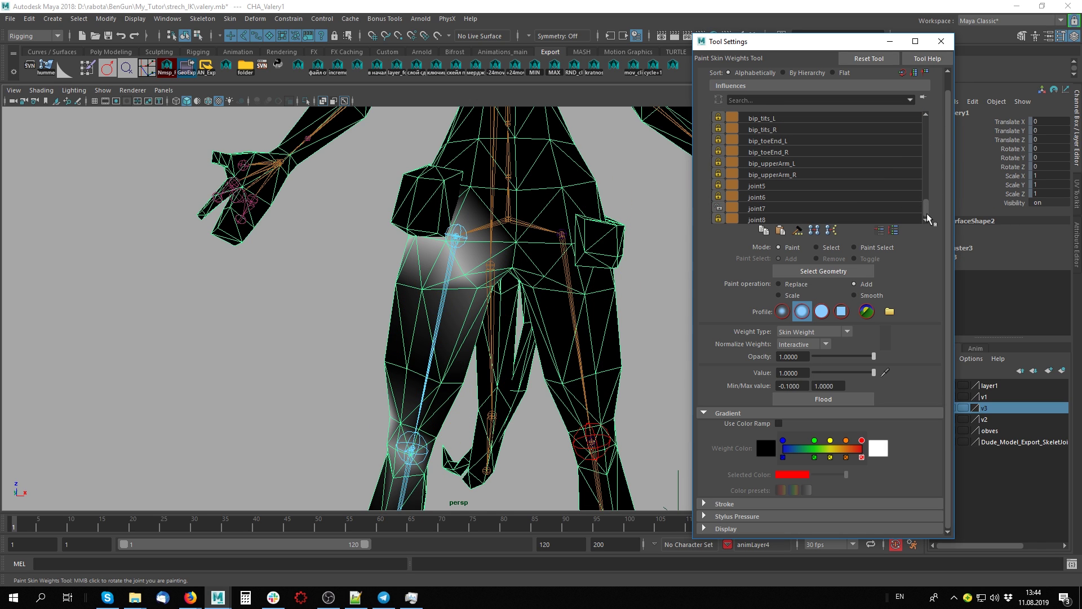
left_click(784, 210)
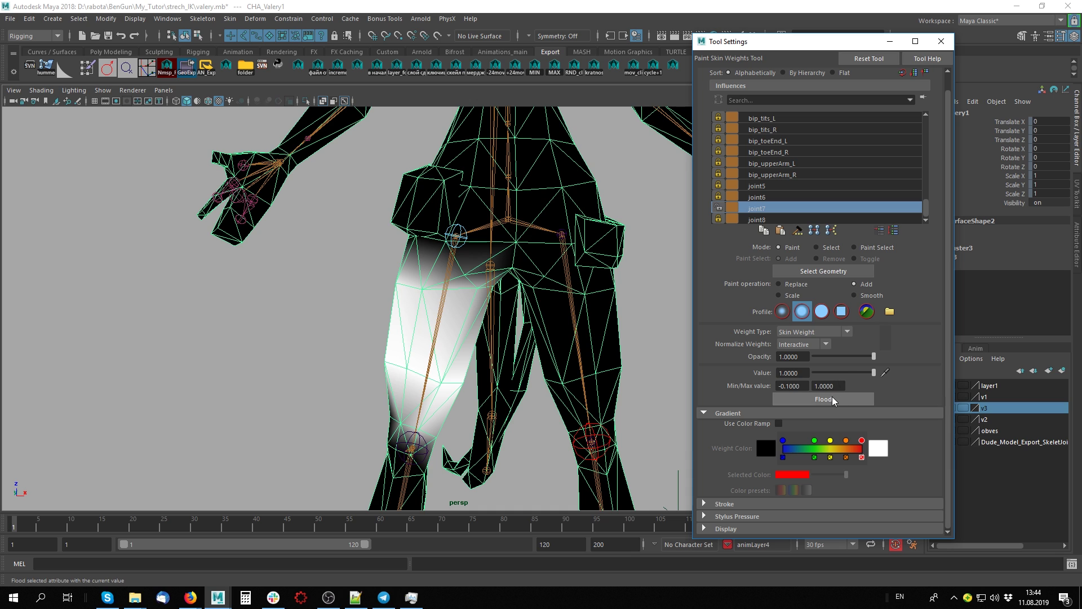
left_click(834, 401)
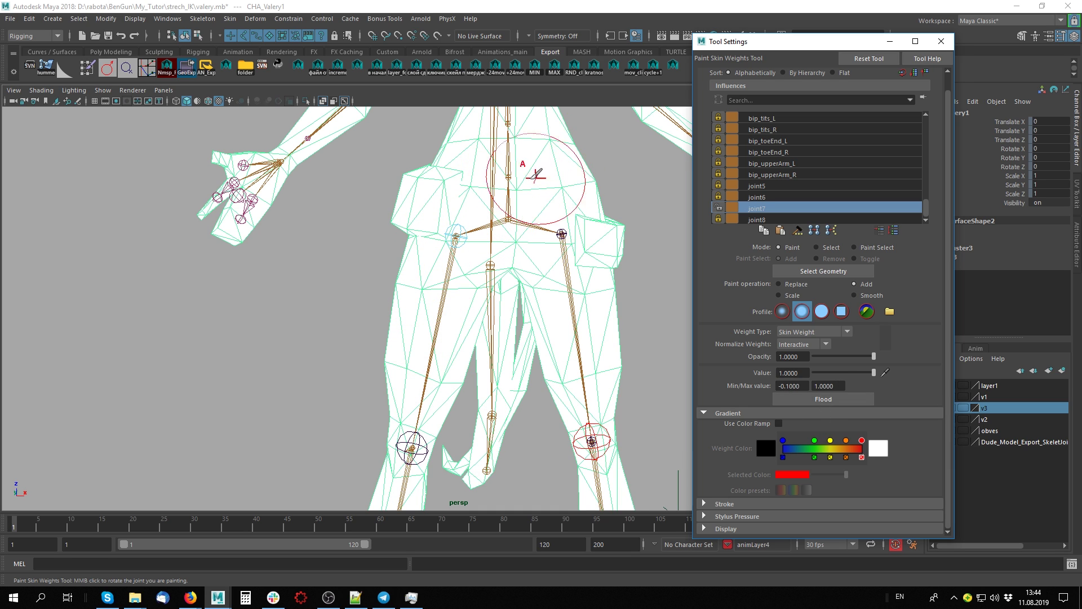
- Compare bip_hip_R's hip weights with joint7's, then orbit the view down to the knees
right_click_drag(455, 271, 451, 243)
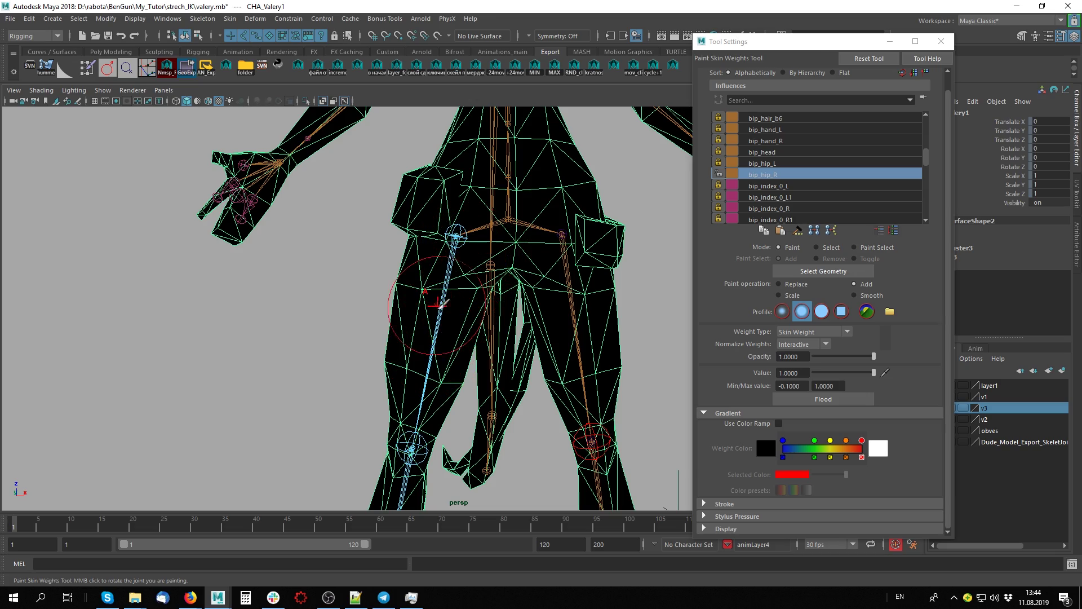
right_click_drag(469, 235, 451, 225)
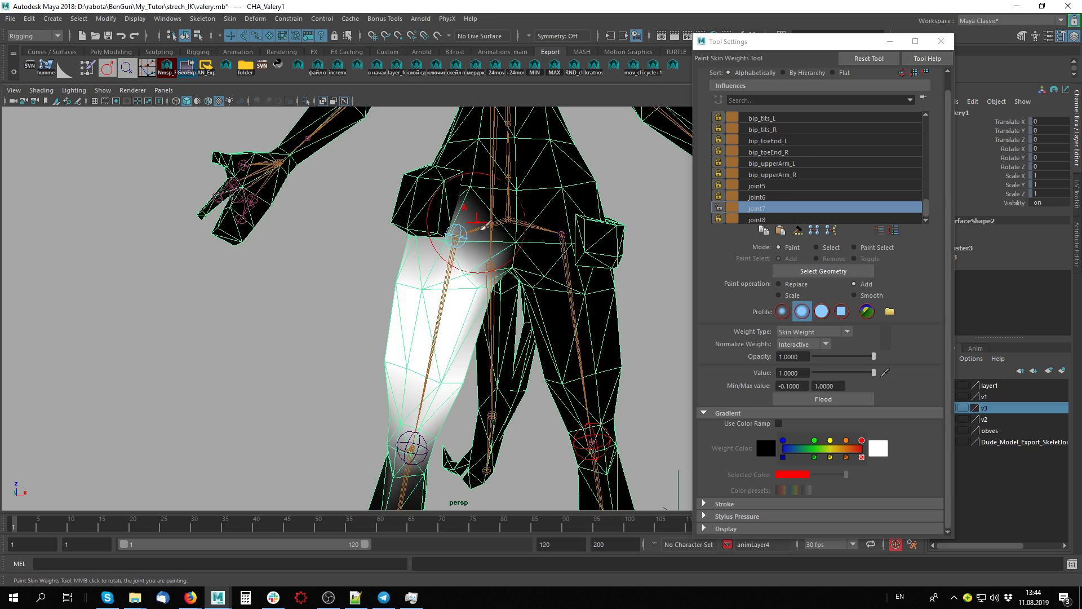
left_click_drag(503, 245, 525, 319, "alt")
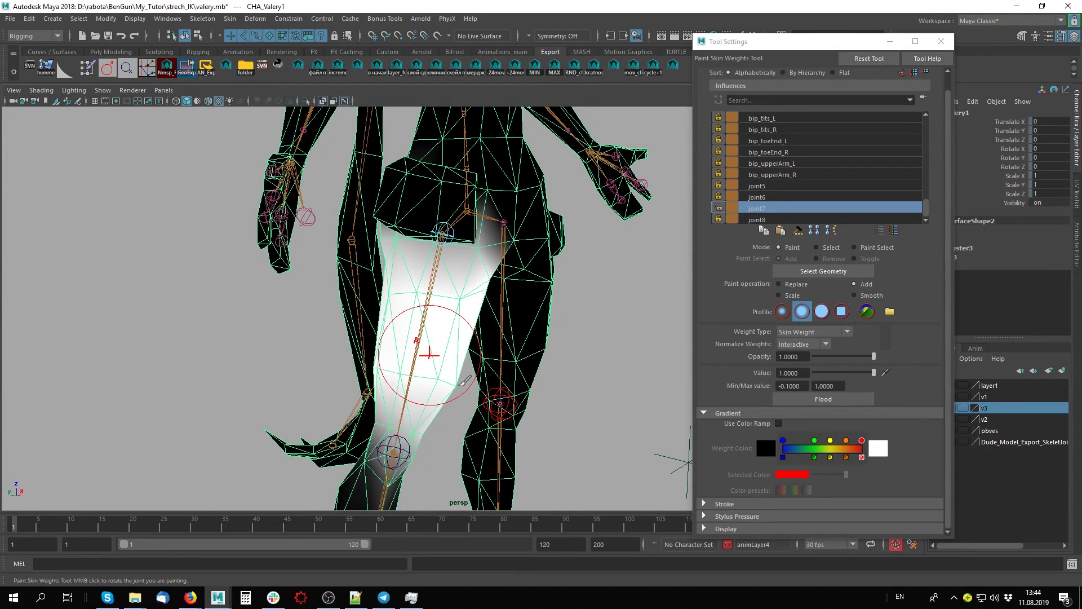
mouse_move(411, 344)
left_mouse_down("alt")
mouse_move(446, 336)
mouse_move(432, 291)
left_mouse_up("alt")
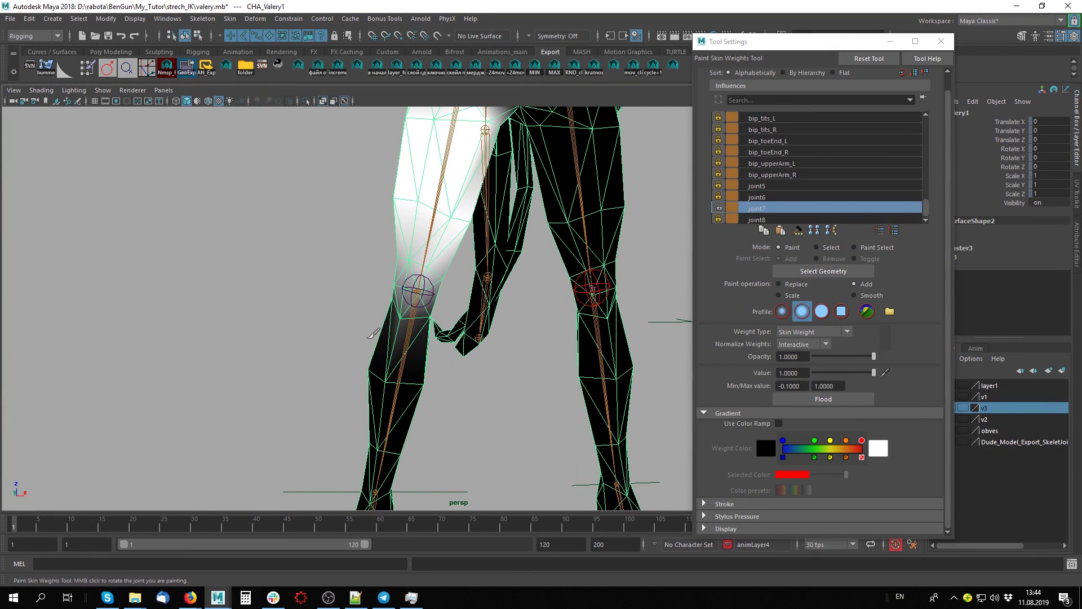
- Lock the skin weights of joint7 and bip_hip_R
right_click(429, 295)
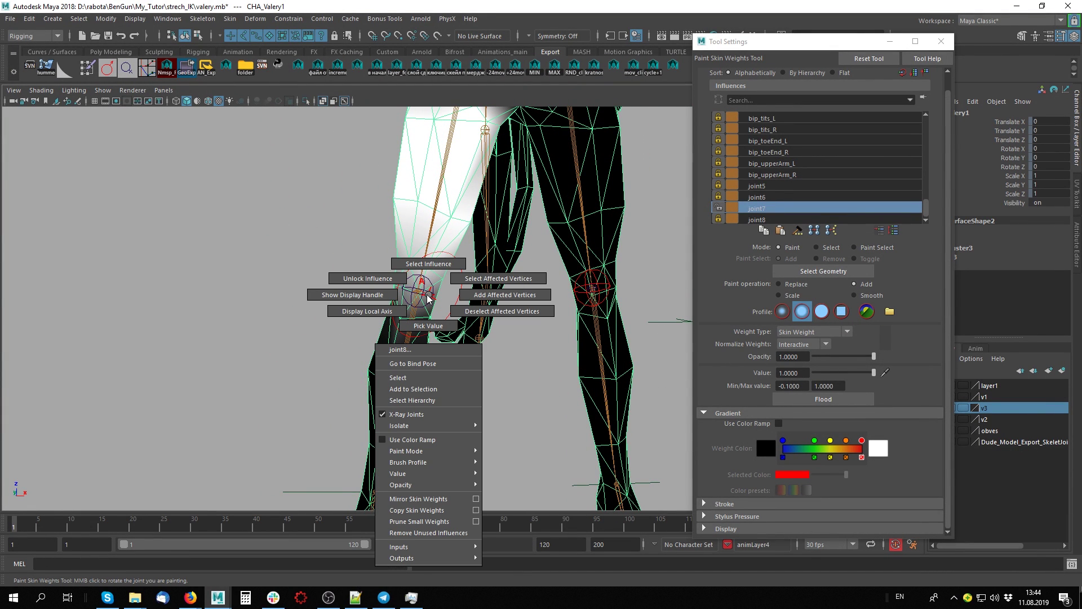
left_click(430, 294)
left_click(718, 208)
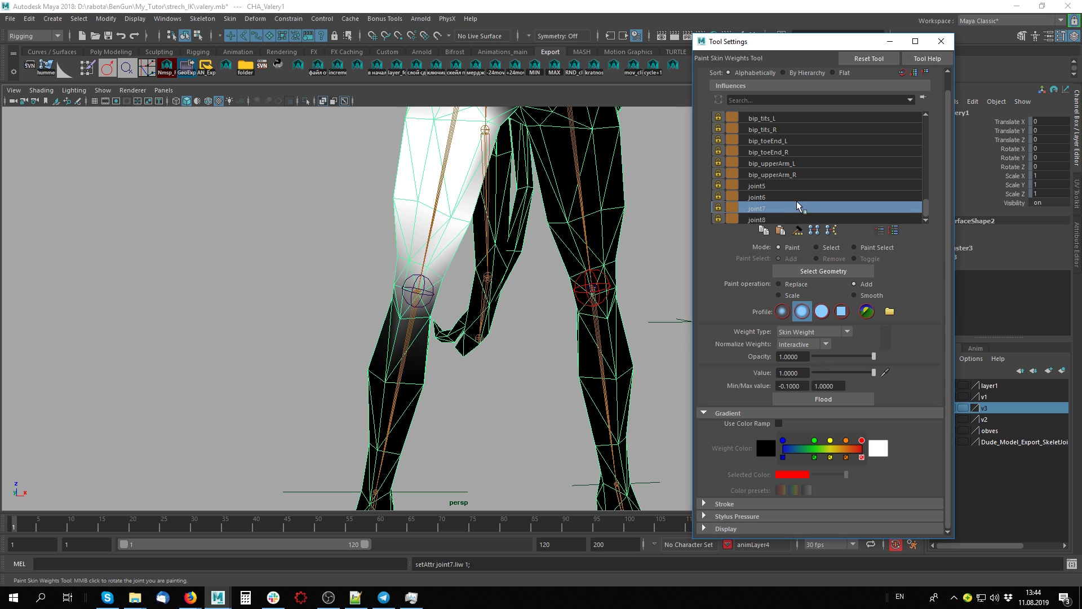
scroll(802, 205, "up", 10)
scroll(795, 201, "up", 2)
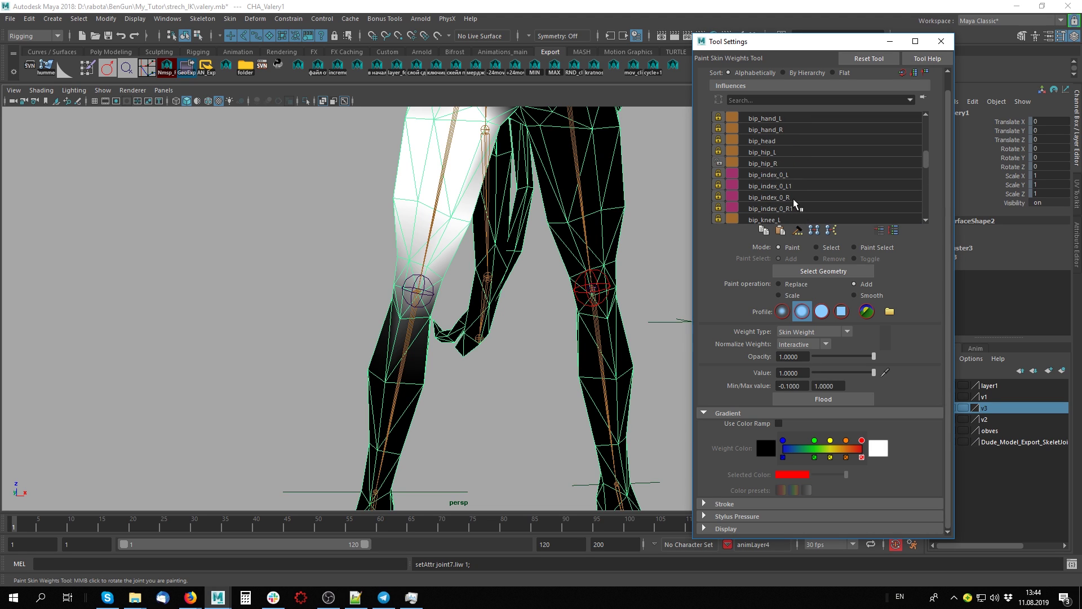
scroll(755, 194, "up", 2)
left_click(718, 219)
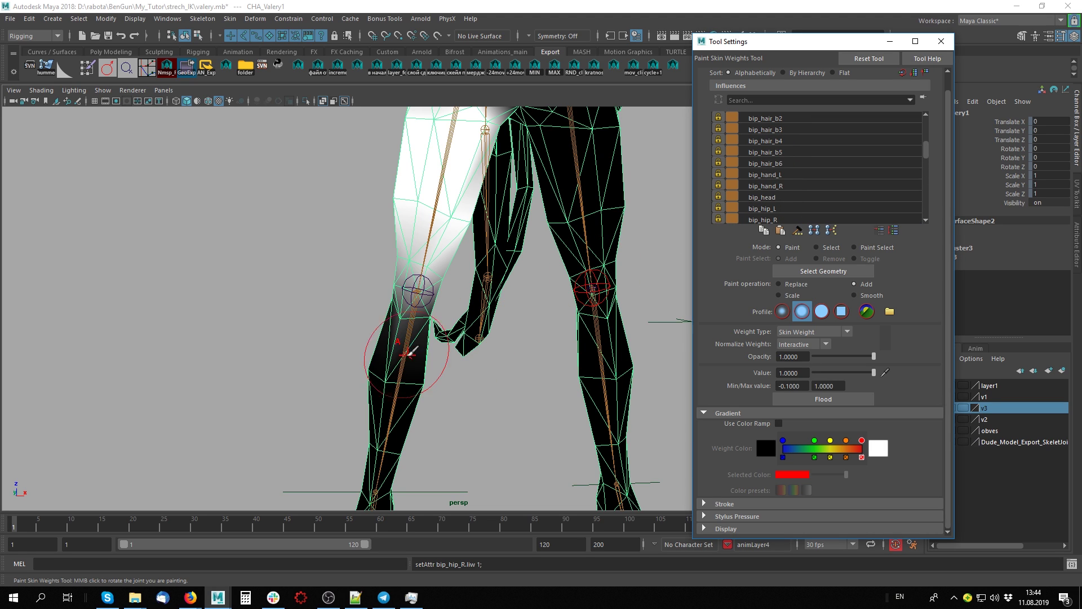
- Unlock bip_knee_R and joint8, then flood joint8's weight to 1 across the mesh
right_click_drag(411, 328, 411, 308)
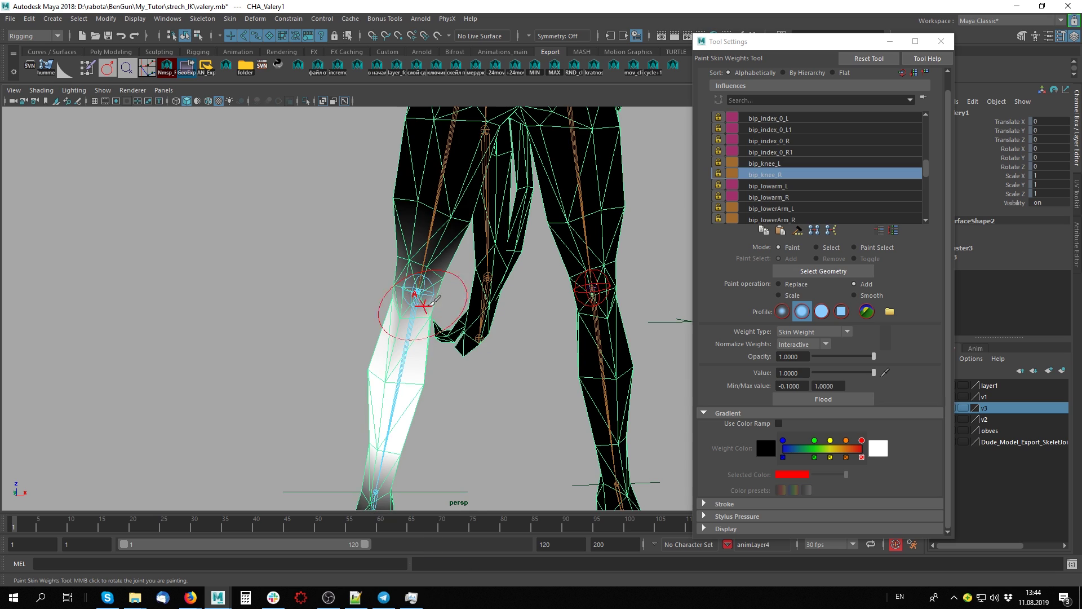
left_click(719, 175)
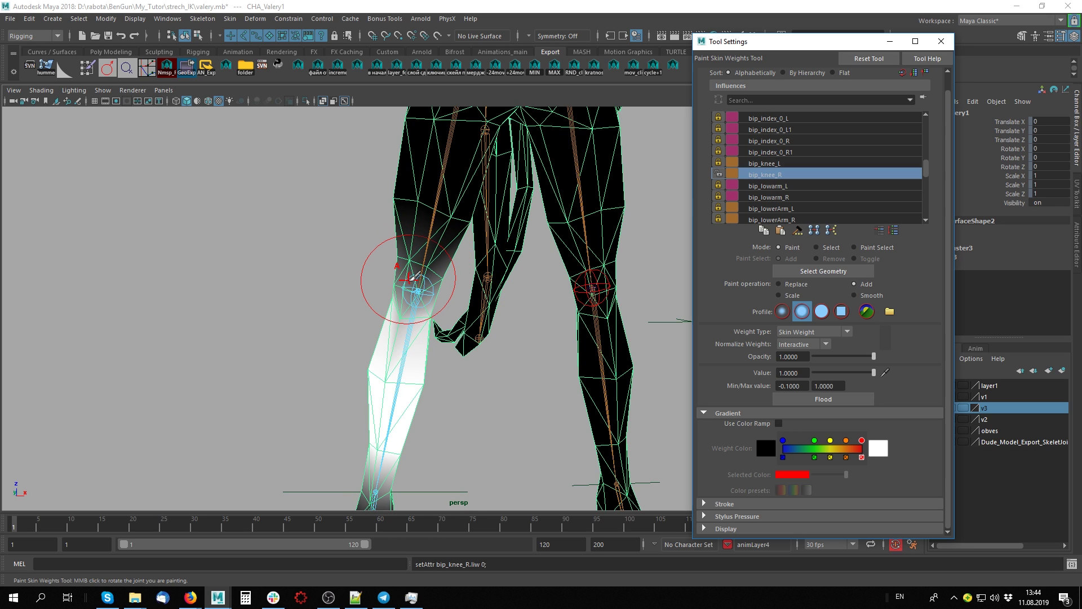
right_click_drag(409, 279, 424, 252)
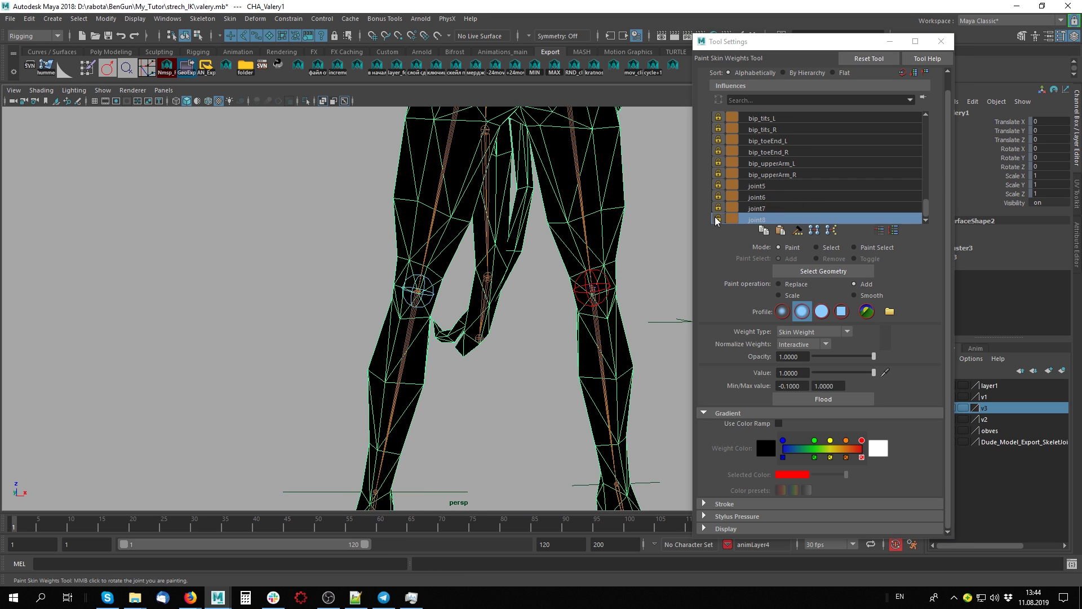
left_click(718, 220)
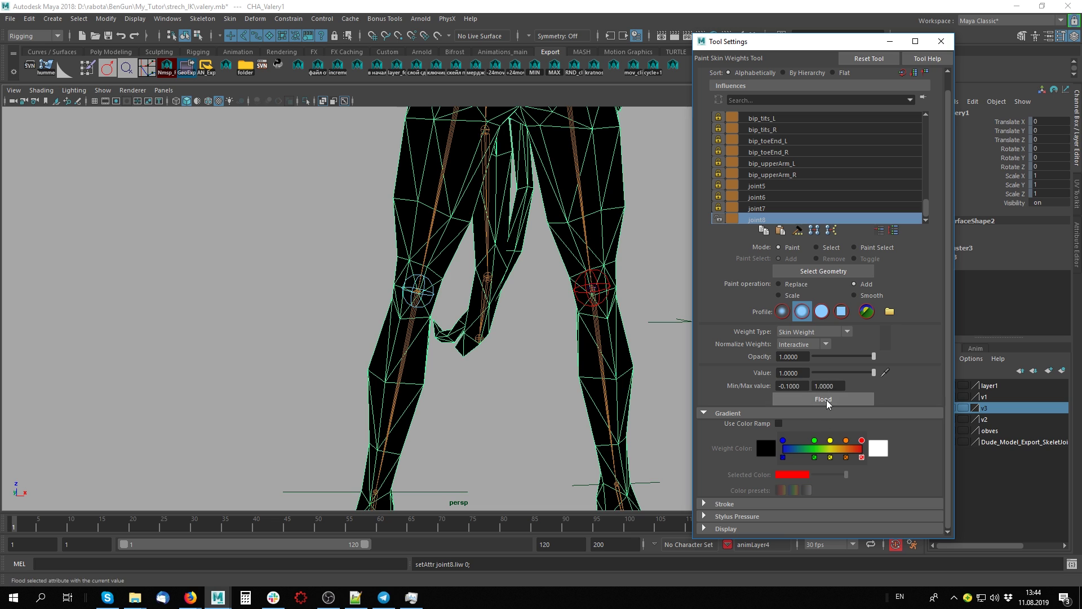
left_click(799, 406)
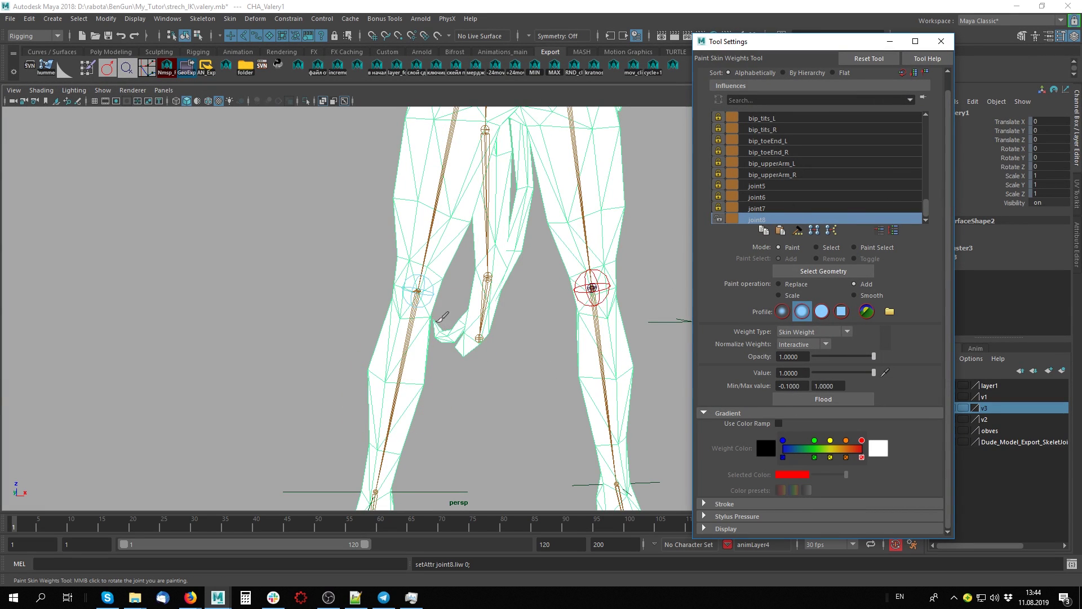
right_click_drag(407, 287, 406, 243)
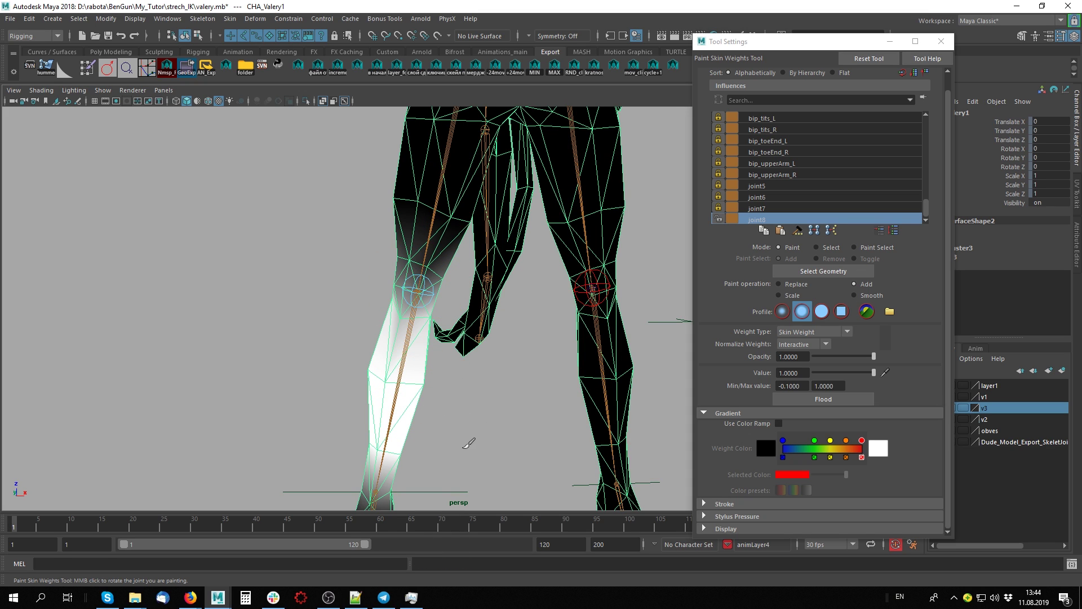
- Return to the Select Tool, close Tool Settings, and turn on X-Ray over the skeleton
key("q")
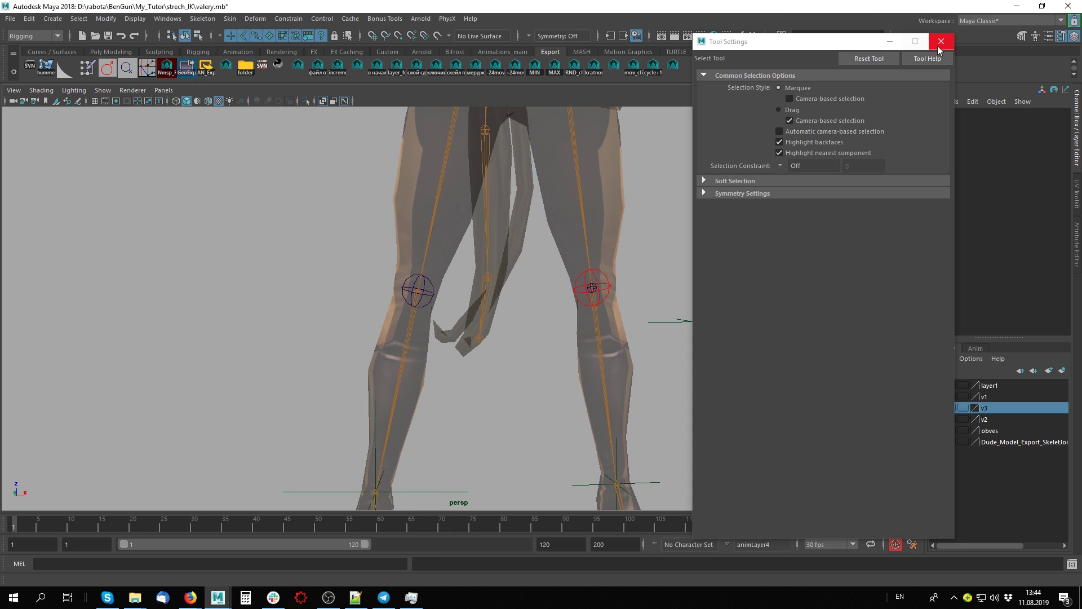
left_click(941, 41)
left_click_drag(641, 384, 507, 383, "alt")
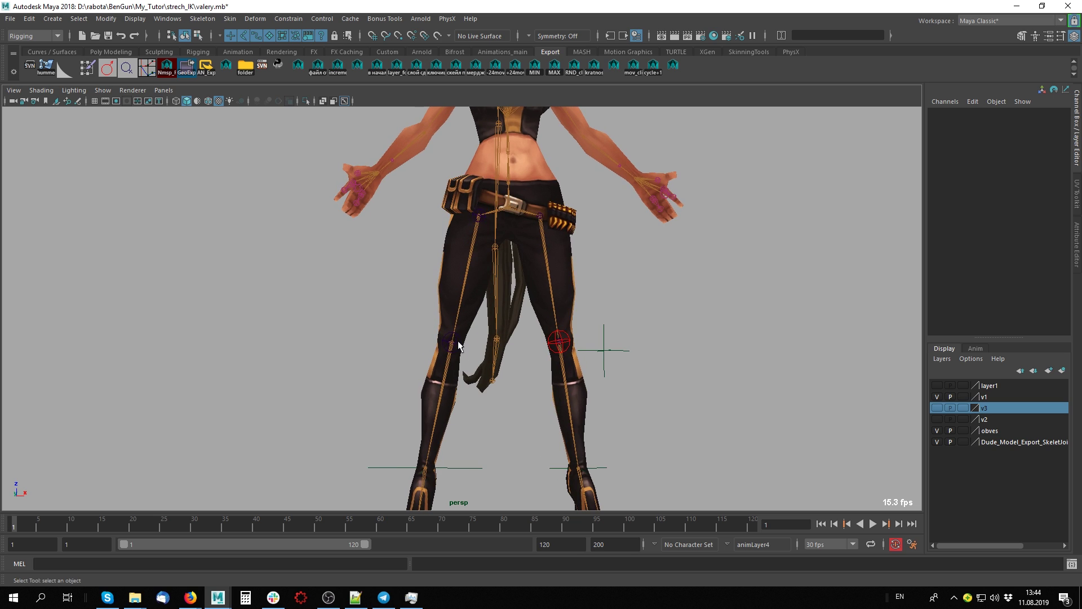
left_click(454, 342)
left_click_drag(454, 342, 482, 406, "alt")
key("r")
key("alt+x")
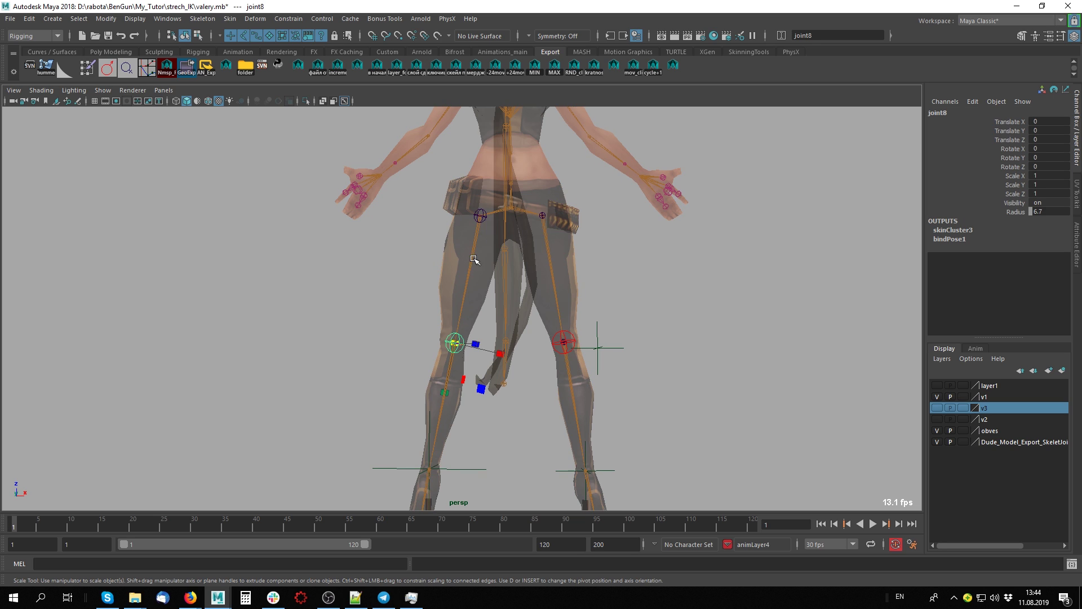
- Test-scale the hip joint sideways, undo it, and clear the selection
left_click(480, 217, "shift")
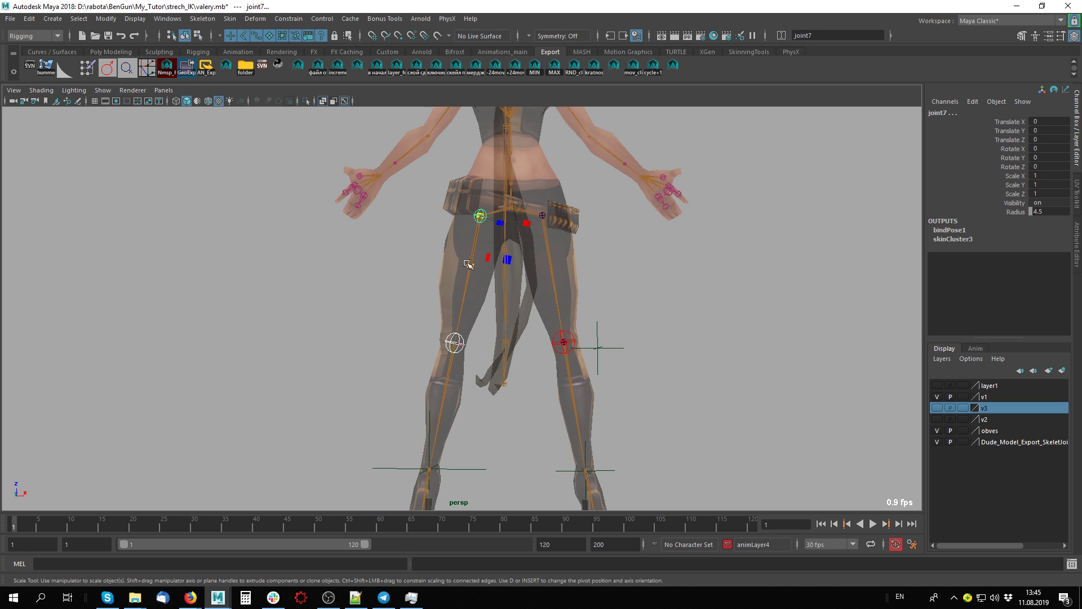
mouse_move(470, 265)
middle_mouse_down()
mouse_move(477, 231)
mouse_move(457, 290)
middle_mouse_up()
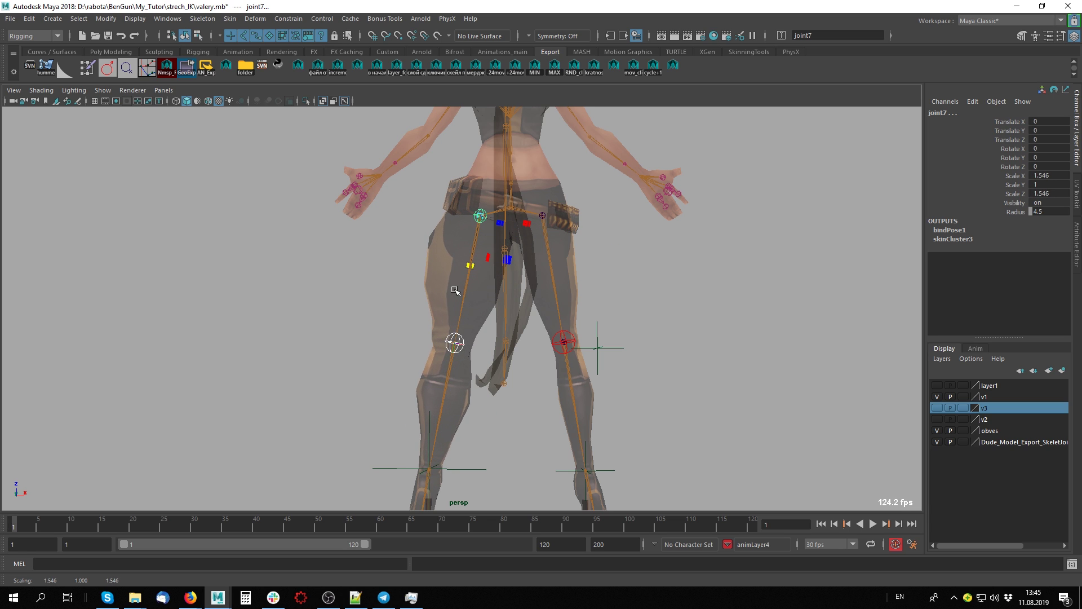
key("ctrl+z")
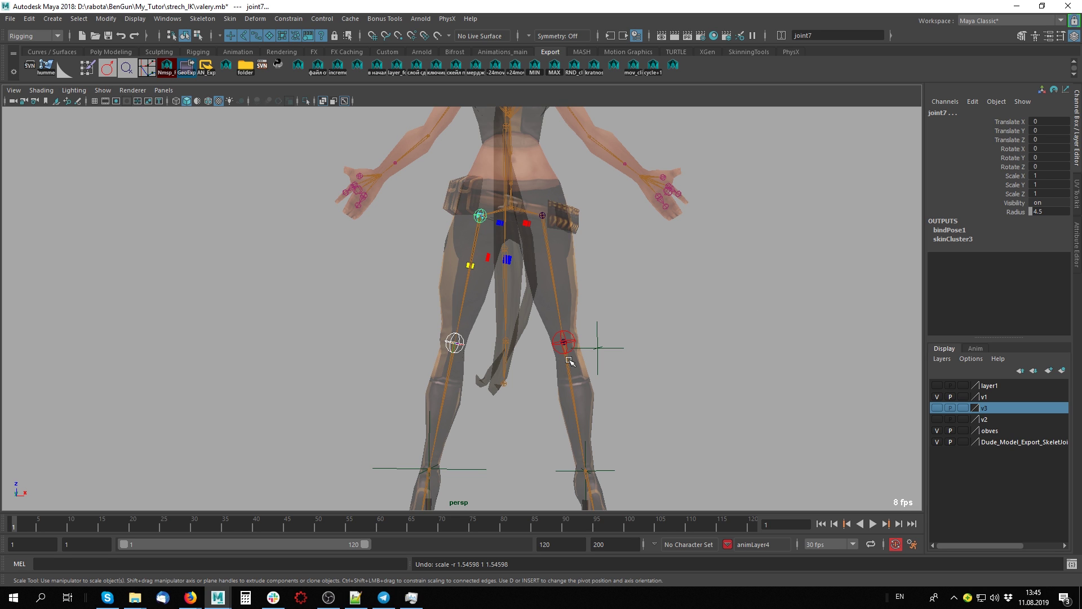
mouse_move(690, 283)
left_mouse_down("alt")
mouse_move(665, 287)
mouse_move(727, 265)
left_mouse_up("alt")
left_click(705, 271)
- Make the layer1 leg rig visible and return to the Select Tool
left_click(937, 388)
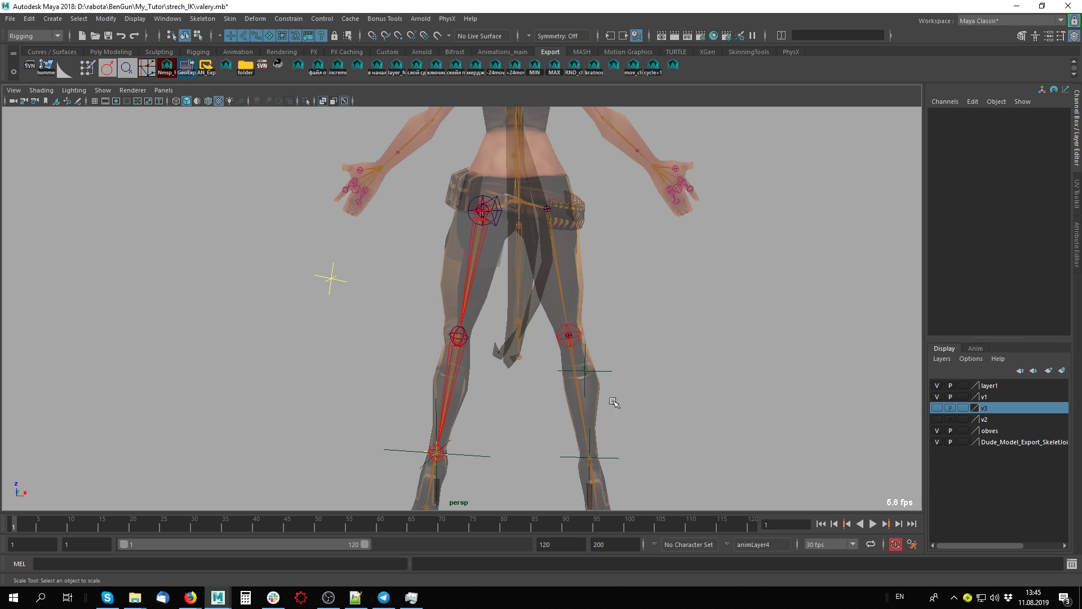
scroll(711, 313, "up", 3)
scroll(694, 276, "up", 1)
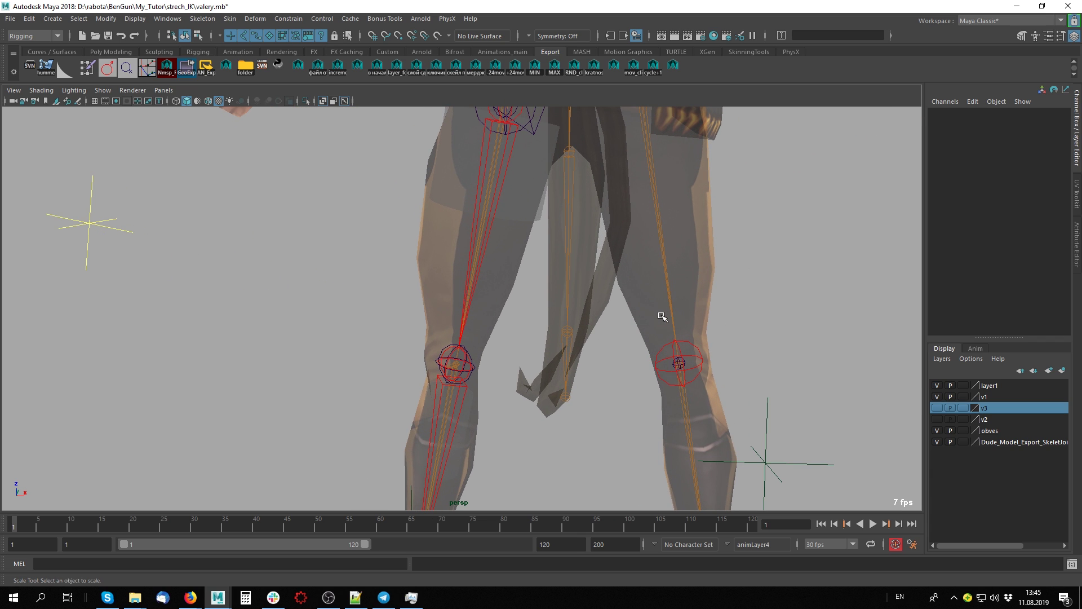
key("q")
left_click_drag(475, 452, 491, 426, "alt")
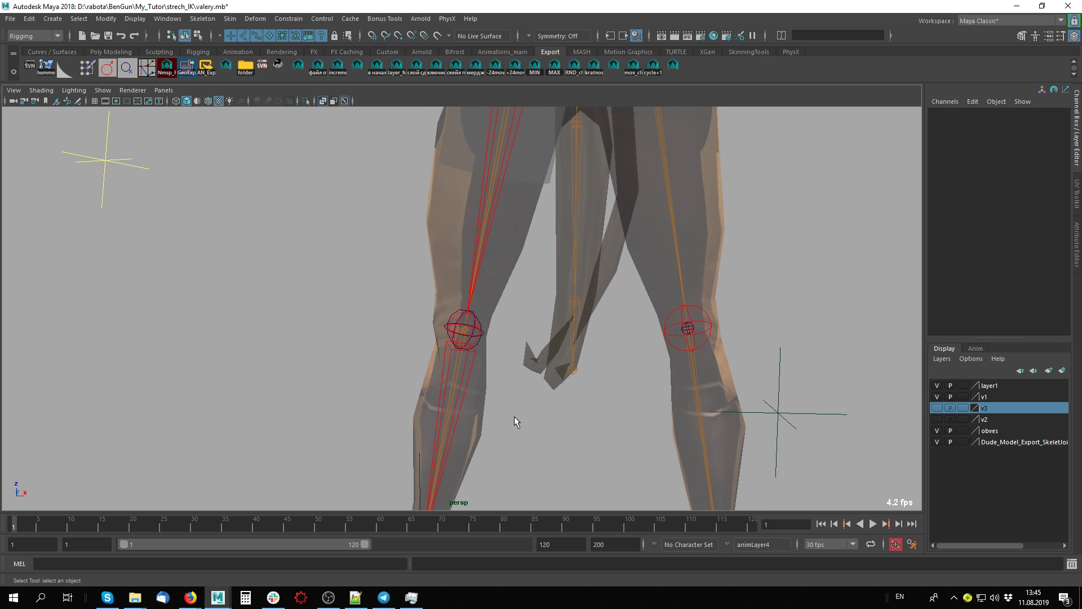
- Select joint8 and joint7 and raise their joint Radius to 16.4
left_click(475, 315)
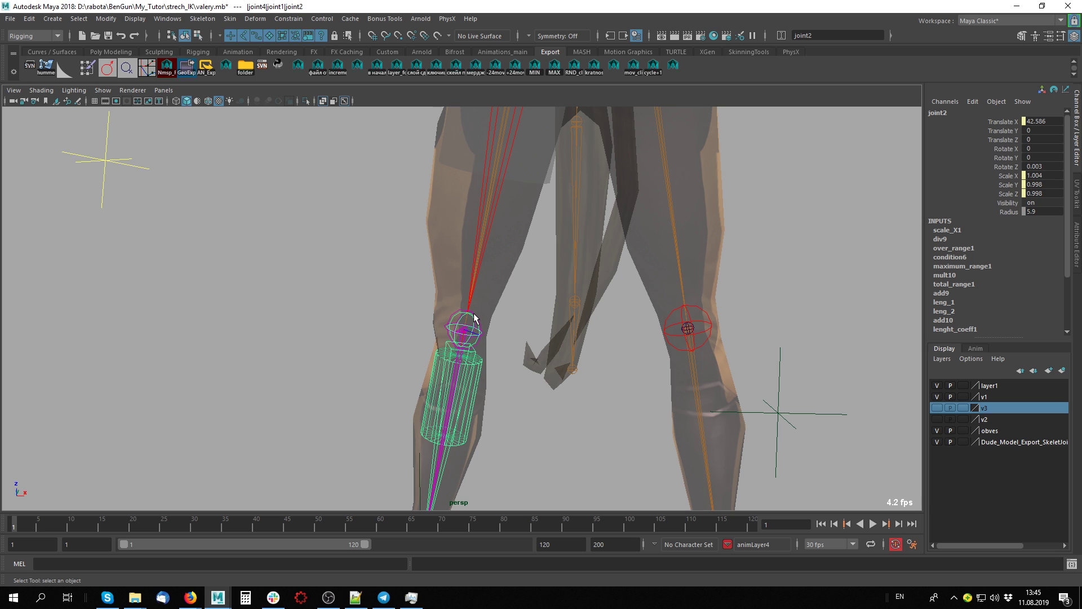
left_click(476, 314)
key("f")
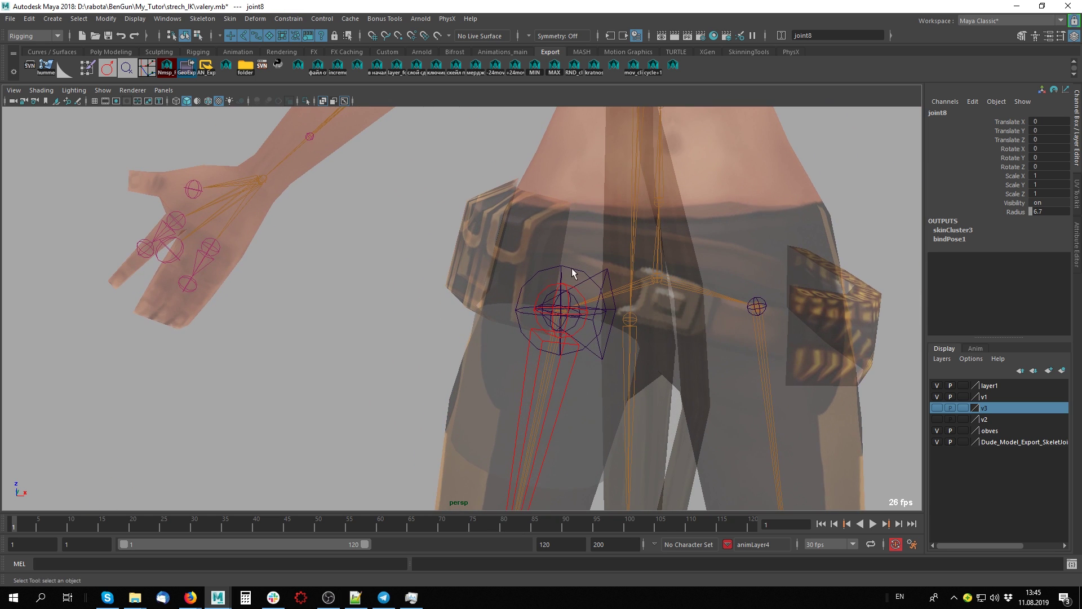
left_click(575, 302, "shift")
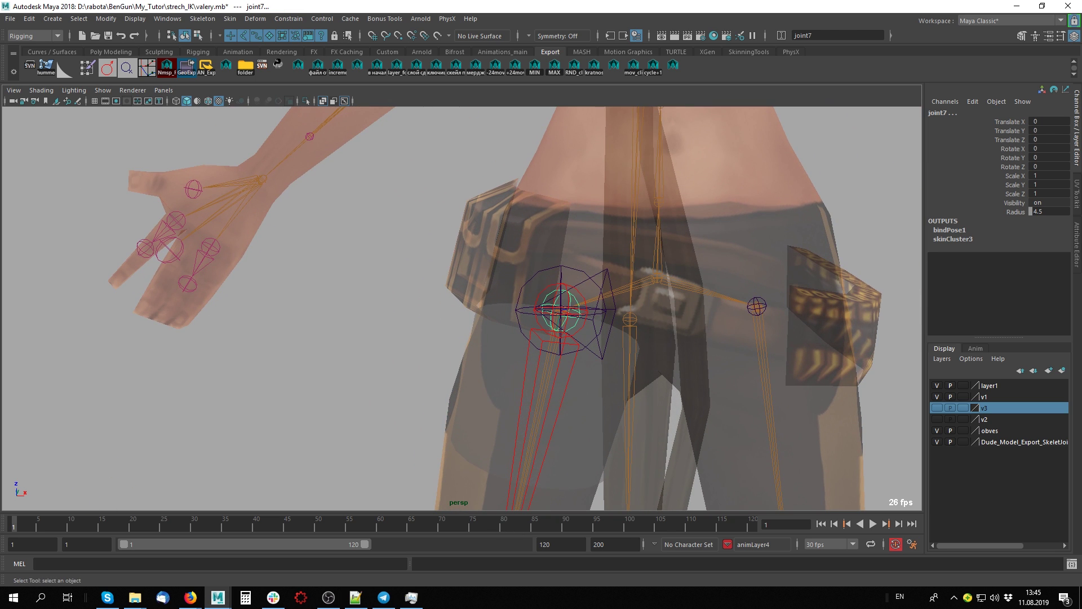
left_click(1014, 212)
mouse_move(429, 322)
middle_mouse_down()
mouse_move(482, 323)
mouse_move(491, 186)
middle_mouse_up()
scroll(482, 323, "down", 3)
scroll(482, 323, "up", 2)
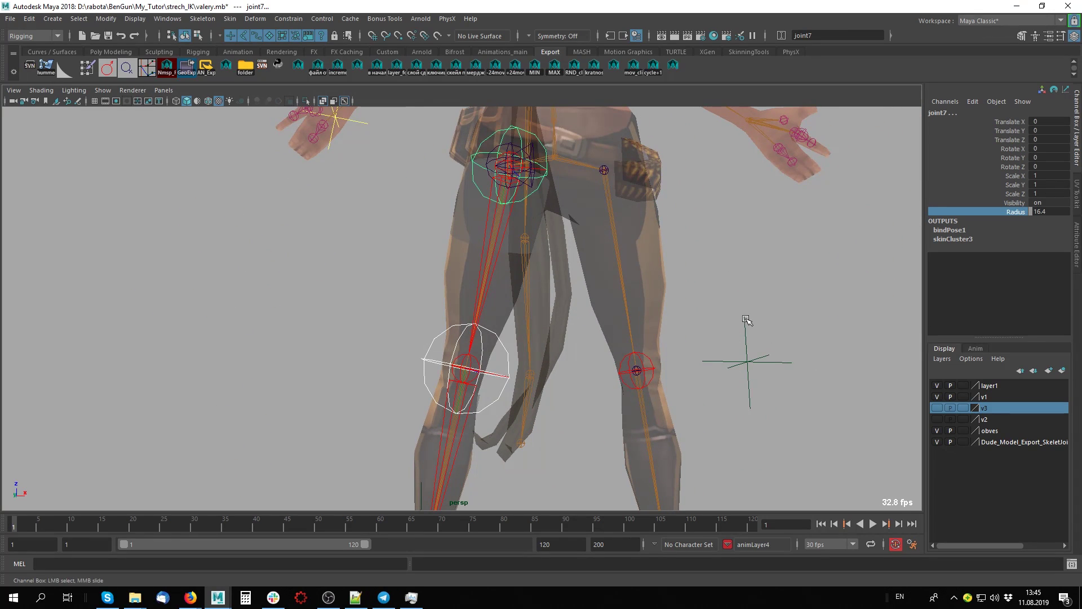
scroll(801, 230, "up", 1)
- Select the knee joint joint8 and open its Attribute Editor with Ctrl+A
left_click(759, 294)
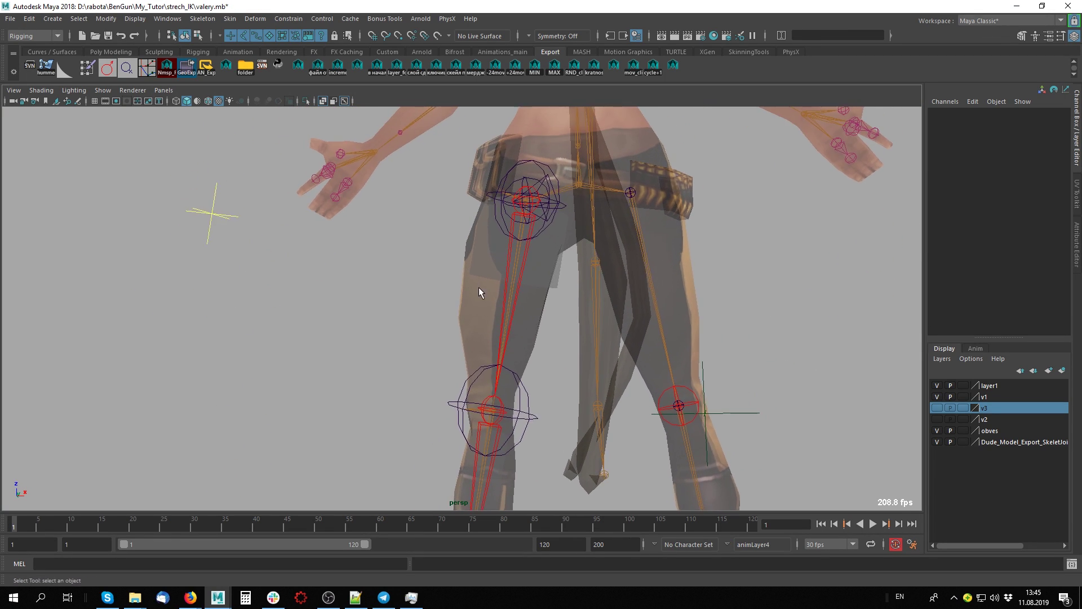
scroll(479, 286, "up", 2)
middle_click_drag(479, 286, 555, 322, "alt")
scroll(558, 406, "down", 3)
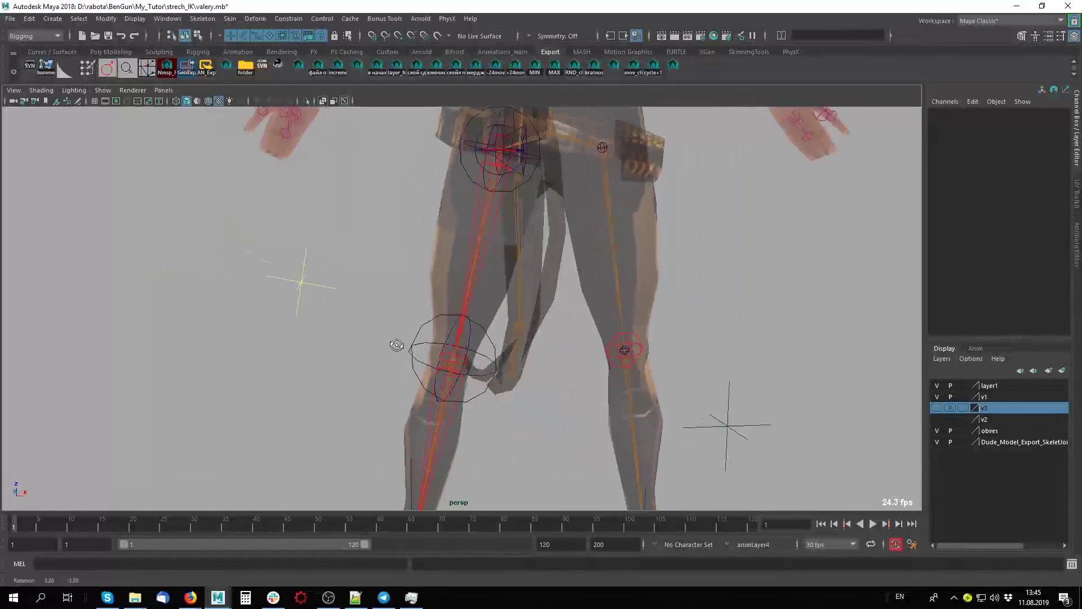
scroll(547, 385, "up", 2)
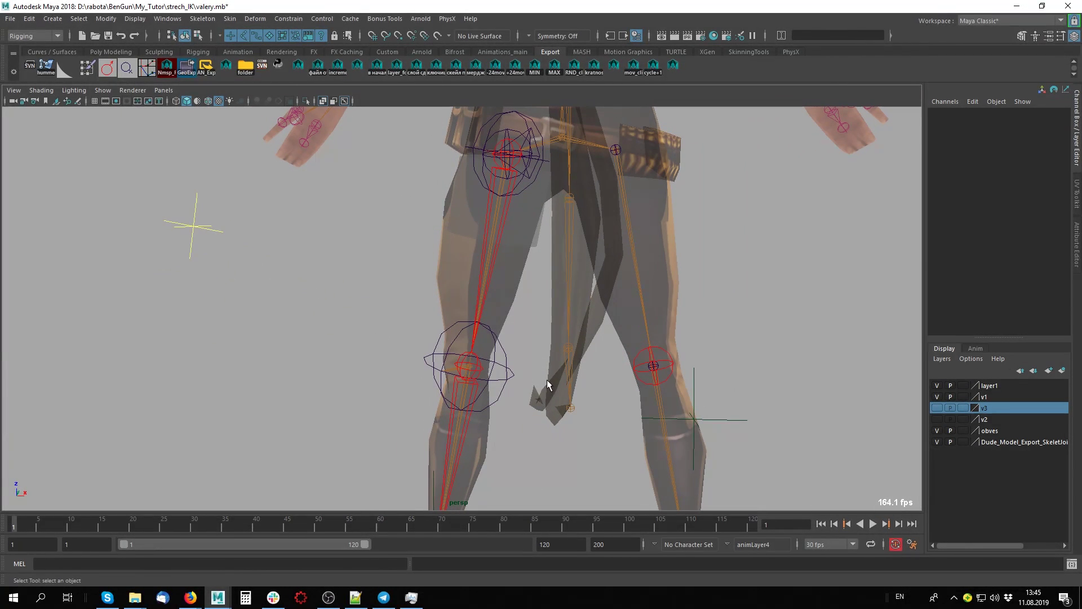
left_click(506, 375)
left_click_drag(477, 443, 489, 455, "alt")
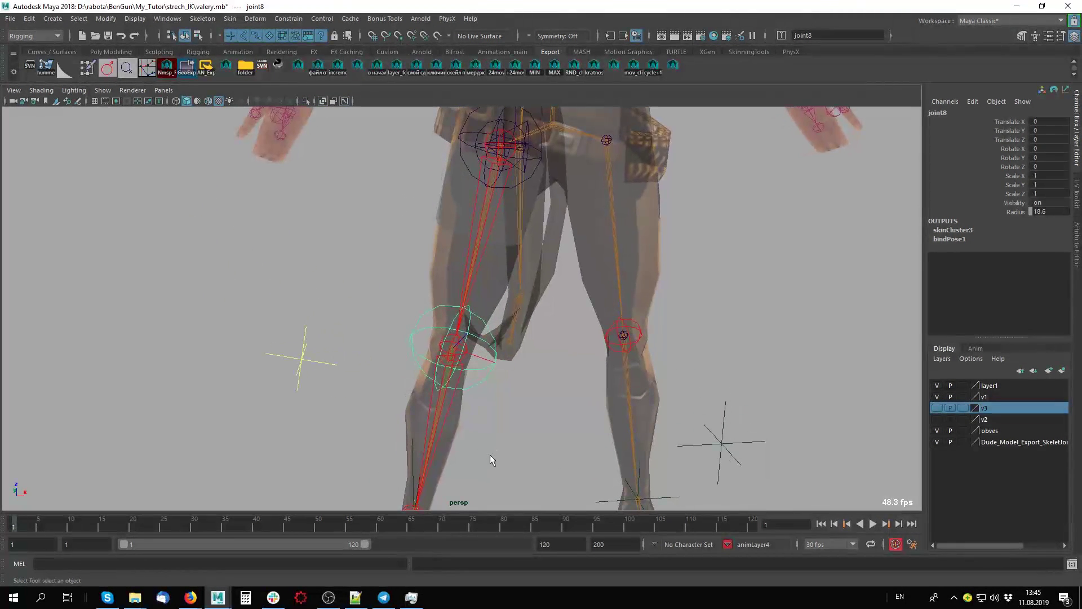
key("ctrl+a")
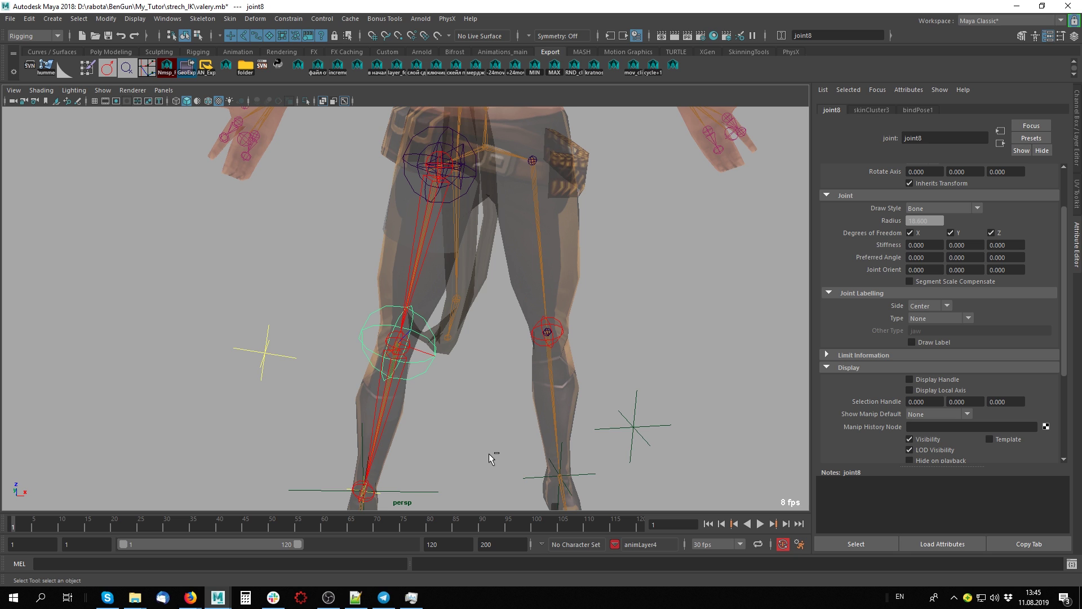
- Test-stretch the hip joint joint7 lengthwise to 1.371, then undo it
key("ctrl+a")
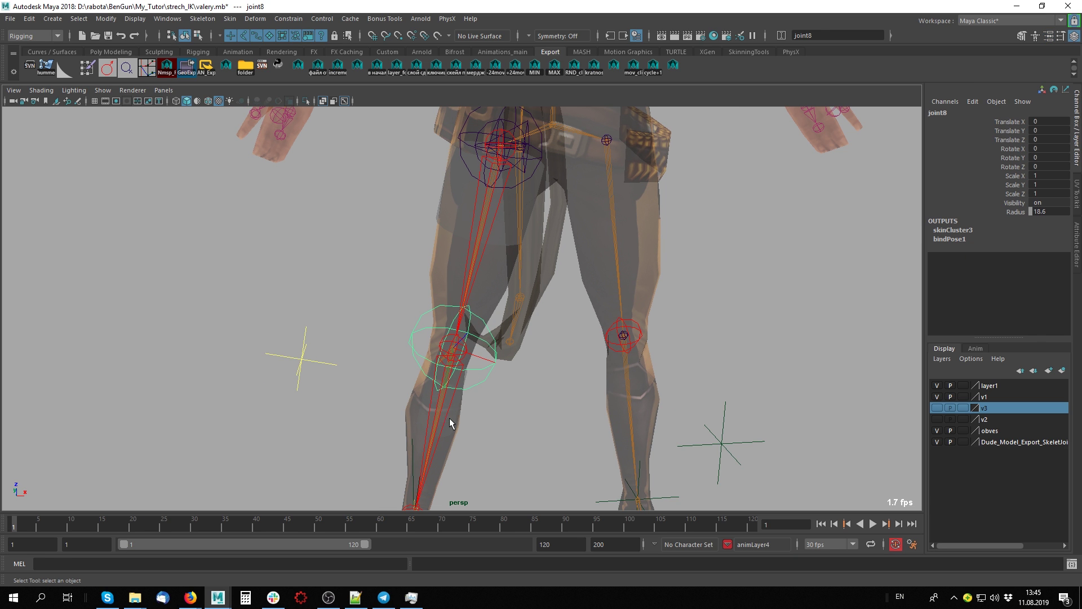
left_click_drag(448, 418, 524, 412, "alt")
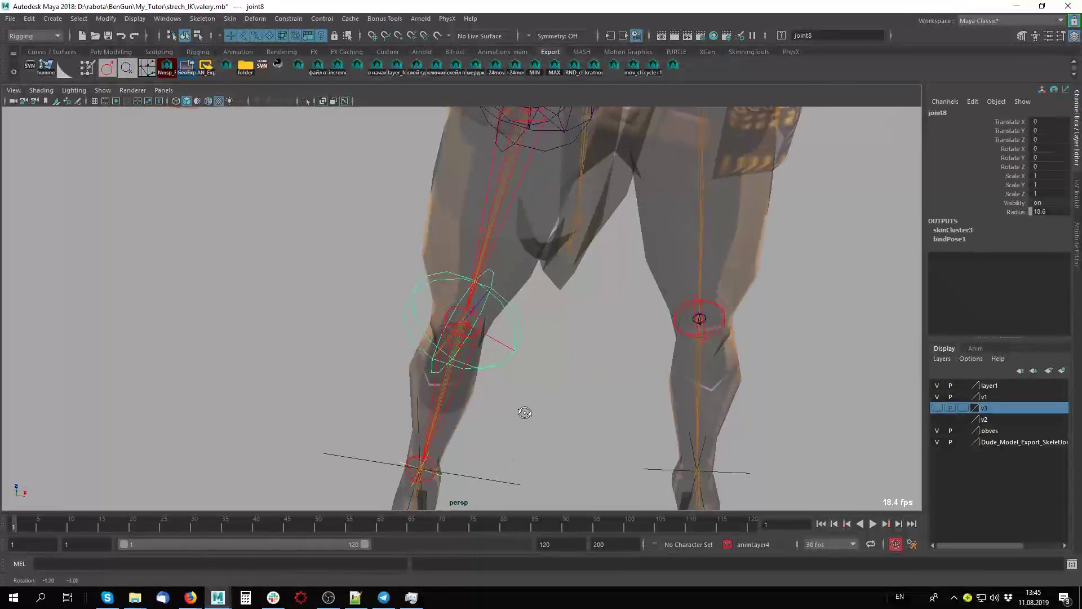
left_click(441, 388)
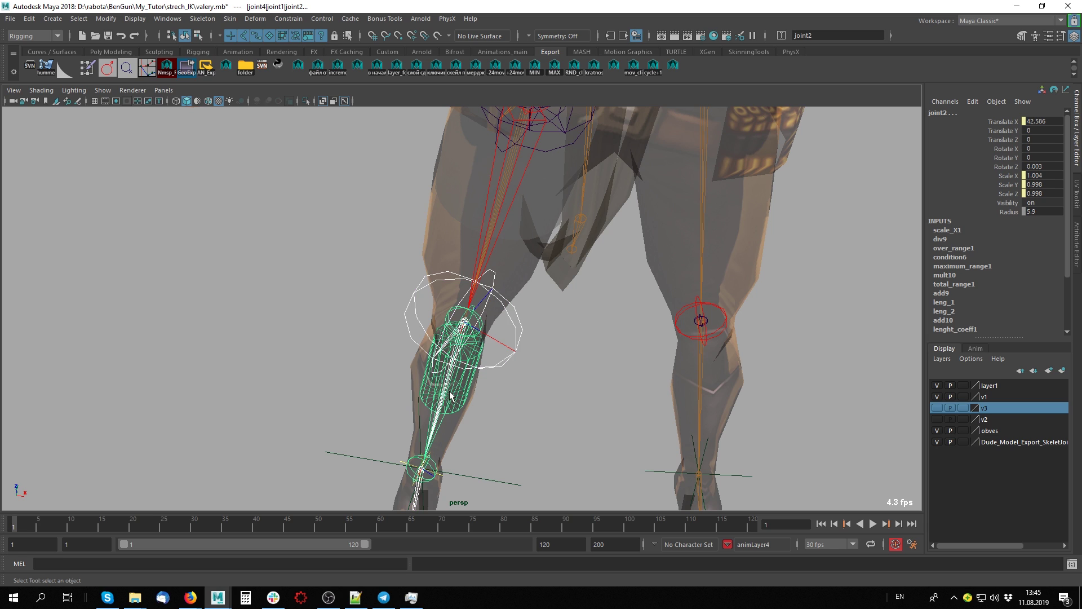
left_click_drag(451, 398, 580, 406, "alt")
left_click(543, 451)
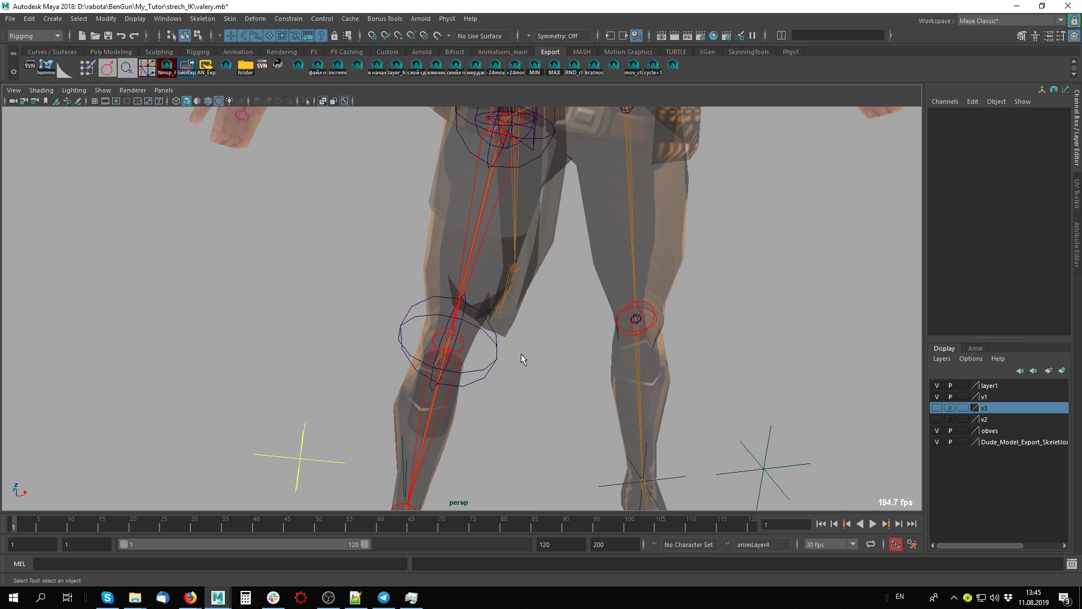
middle_click_drag(495, 368, 536, 225, "alt")
left_click(537, 225)
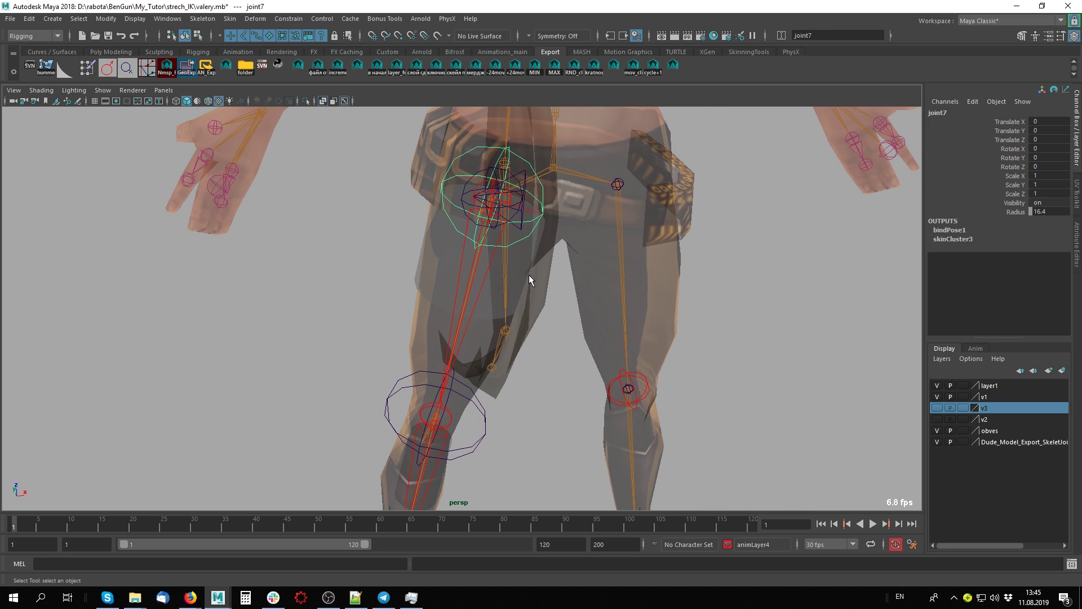
right_click_drag(528, 275, 514, 358, "alt")
mouse_move(542, 360)
left_mouse_down("alt")
mouse_move(461, 363)
mouse_move(457, 387)
left_mouse_up("alt")
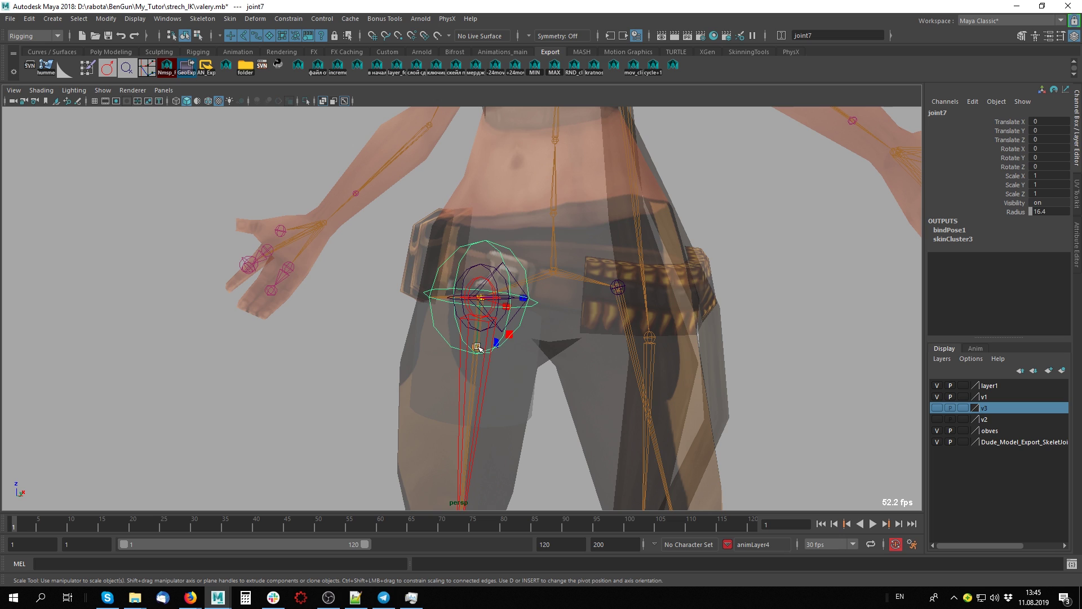
left_click_drag(477, 346, 478, 357)
key("ctrl+z")
key("ctrl+z")
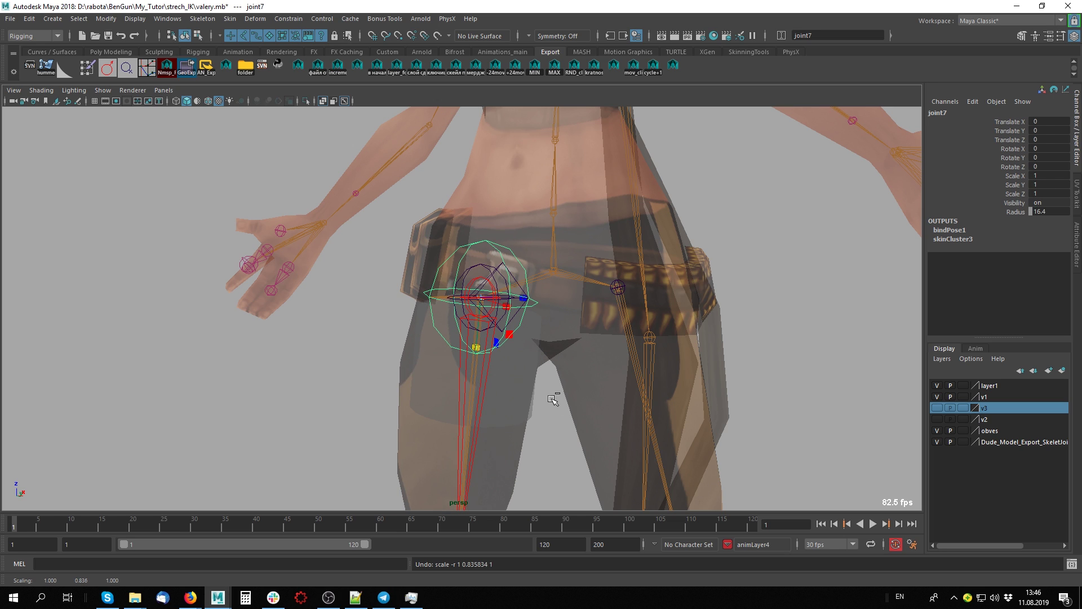
- Toggle joint7's local axes, then test-squash the hip joint's scale vertically
key("ctrl+a")
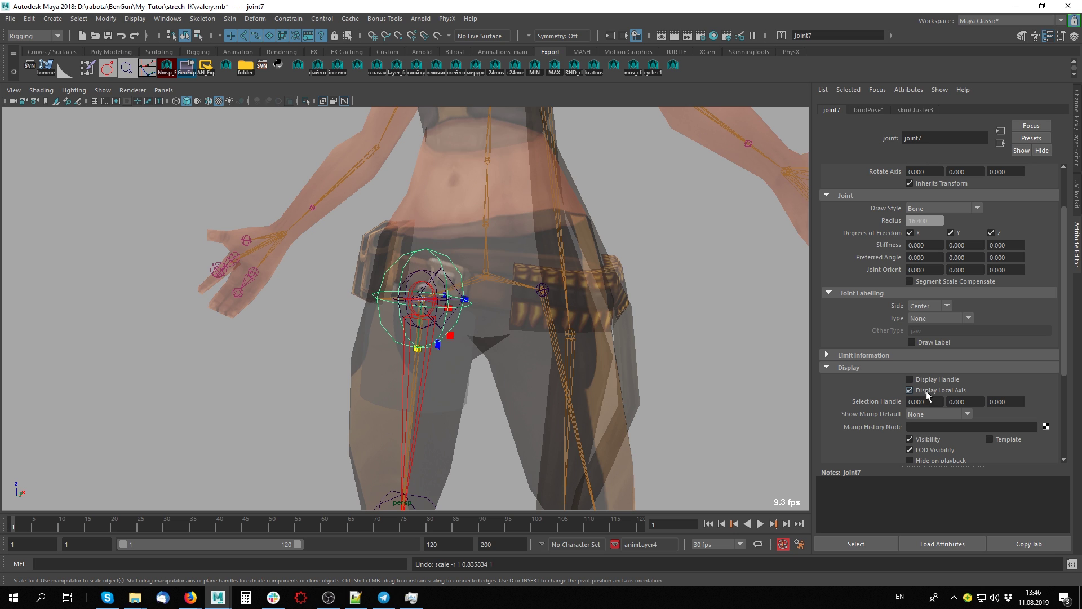
left_click(928, 395)
key("Down")
key("f")
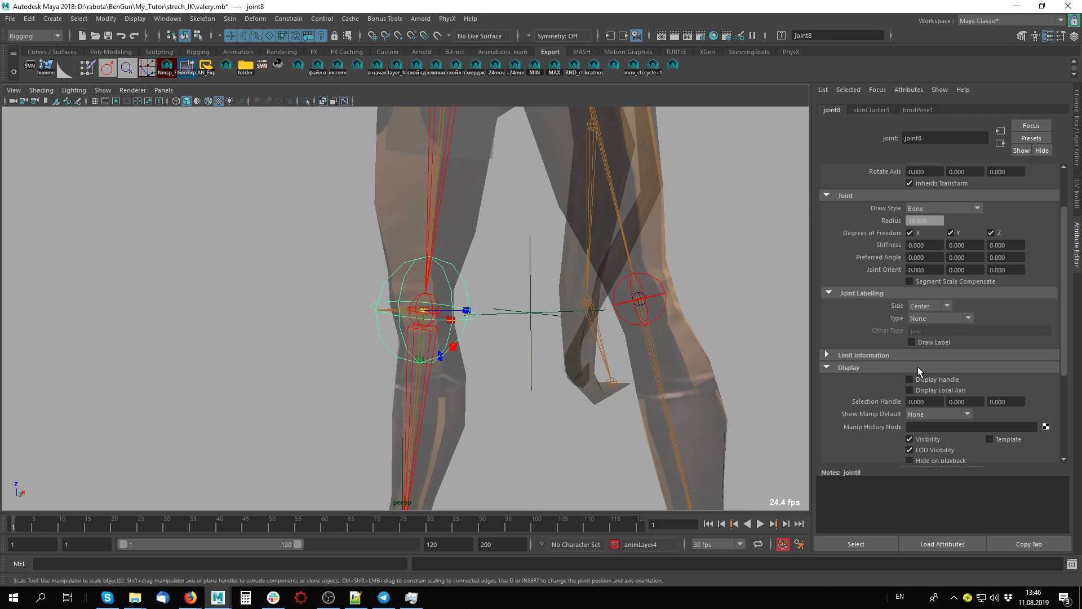
left_click(150, 265)
mouse_move(150, 265)
left_mouse_down("alt")
mouse_move(473, 347)
mouse_move(512, 283)
left_mouse_up("alt")
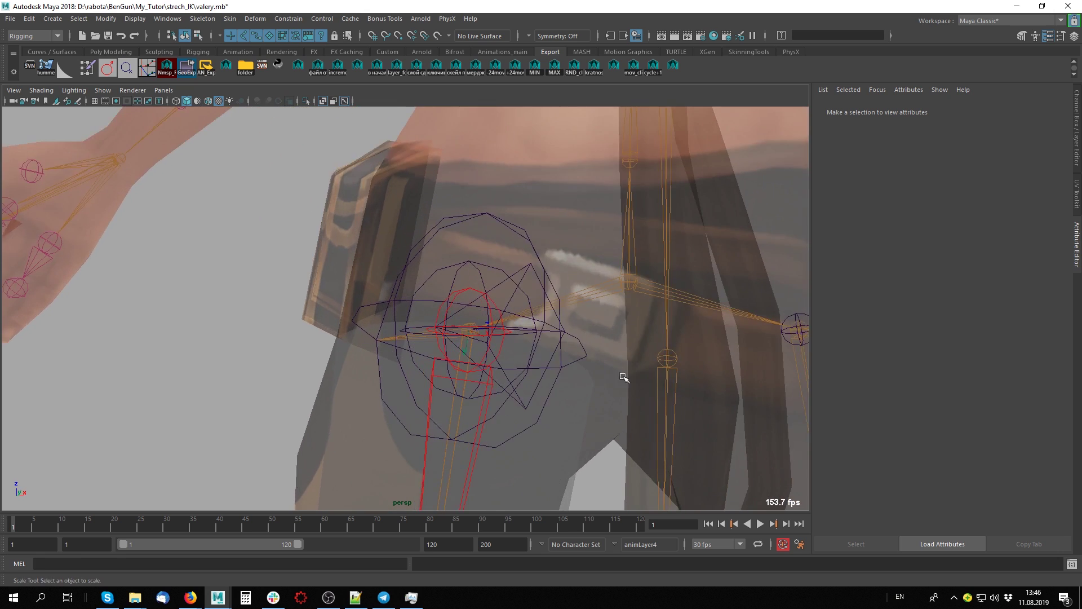
left_click(515, 254)
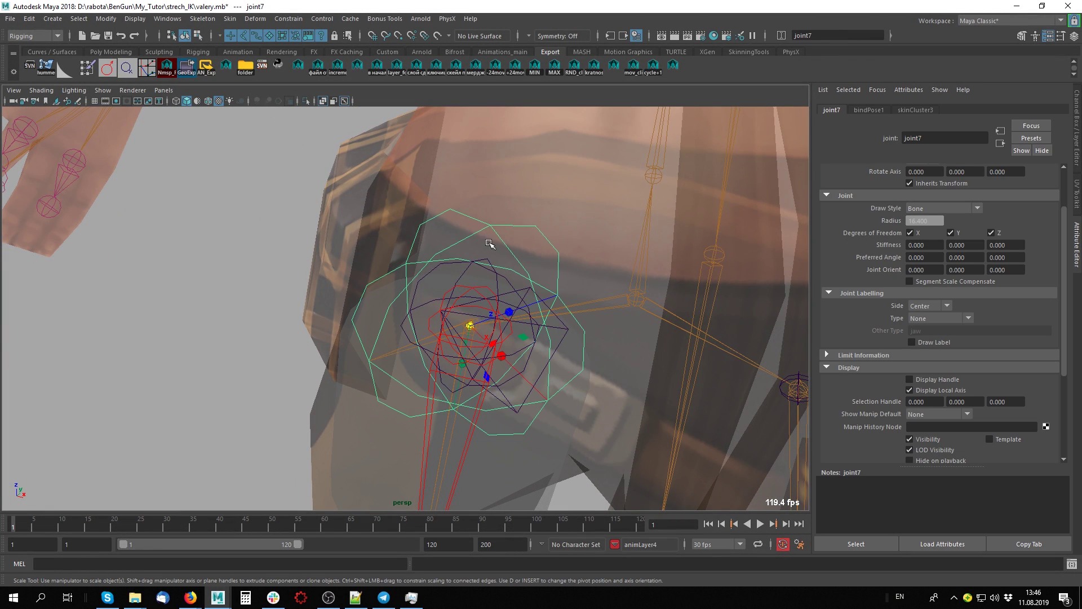
left_click_drag(541, 338, 464, 355)
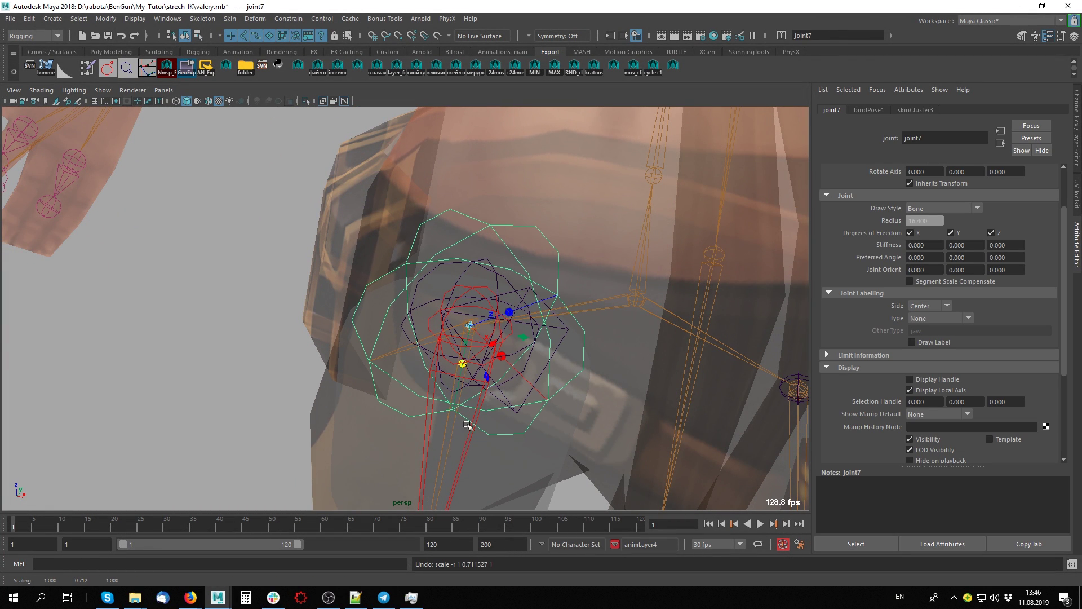
middle_click_drag(466, 428, 440, 365, "alt")
key("q")
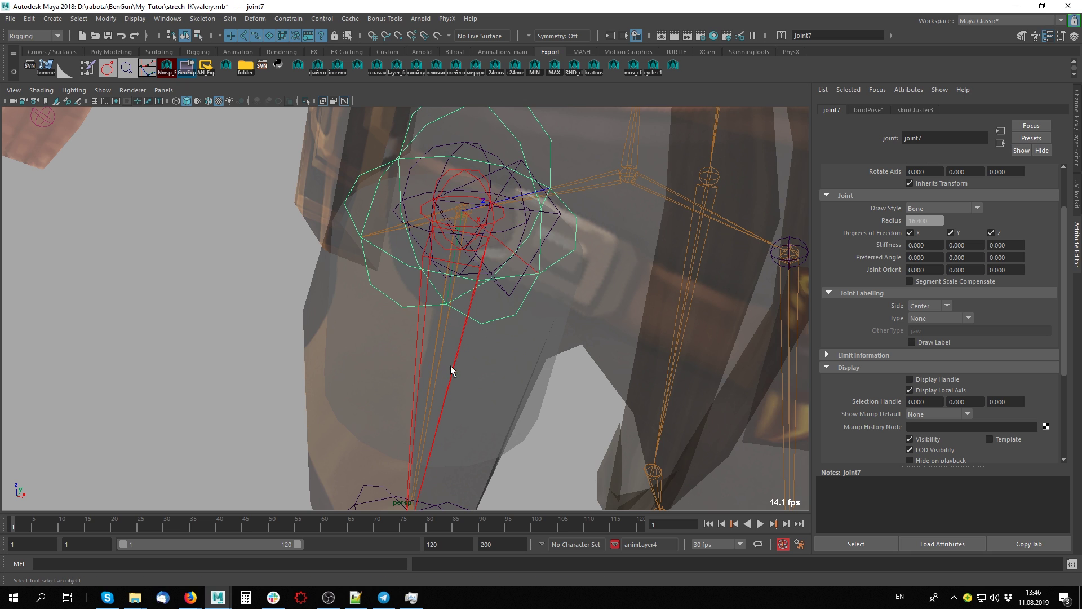
- Select joint1, joint4 and joint7, squash joint7 to check mesh deformation, then reselect joint1
left_click(452, 366)
middle_click_drag(452, 366, 448, 382, "alt")
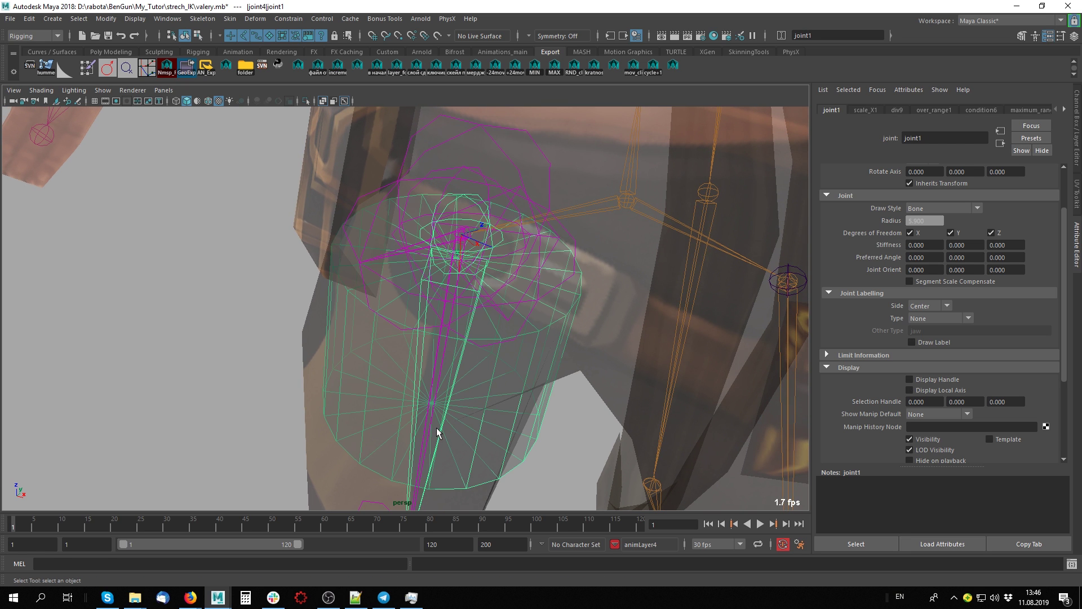
mouse_move(442, 430)
left_mouse_down("alt")
mouse_move(508, 353)
mouse_move(458, 362)
mouse_move(492, 380)
mouse_move(507, 370)
mouse_move(477, 377)
mouse_move(508, 307)
mouse_move(500, 290)
left_mouse_up("alt")
right_click_drag(500, 290, 625, 257, "alt")
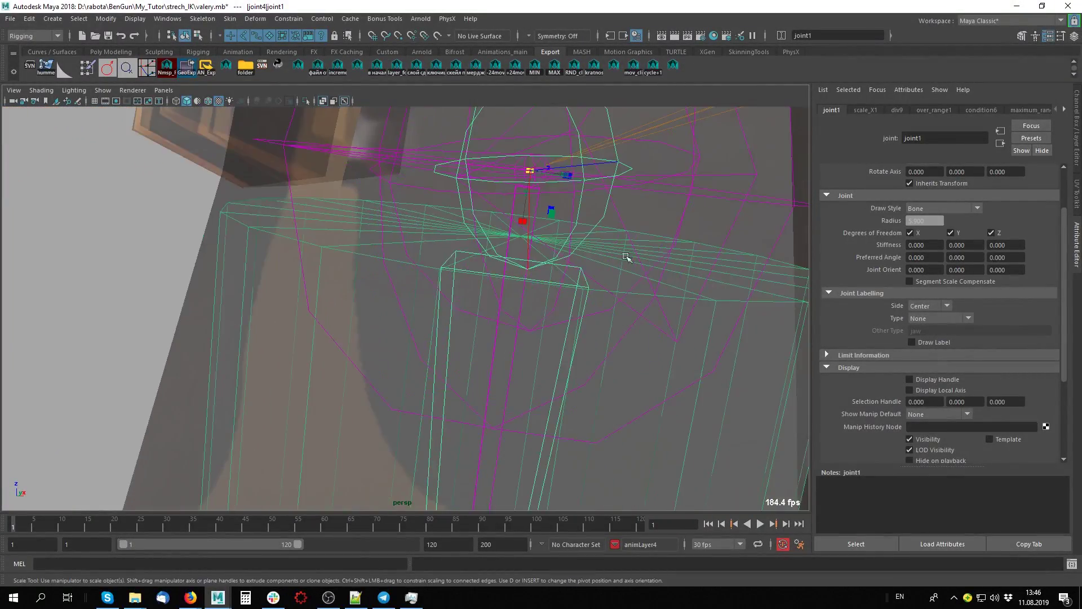
mouse_move(626, 256)
left_mouse_down("alt")
mouse_move(541, 363)
mouse_move(465, 288)
left_mouse_up("alt")
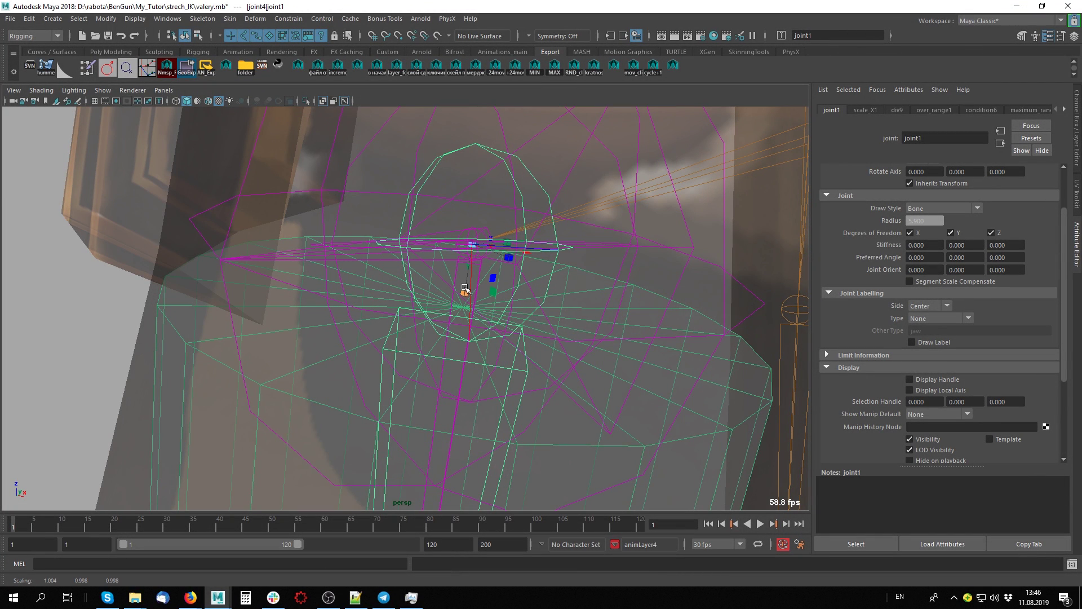
left_click(472, 247)
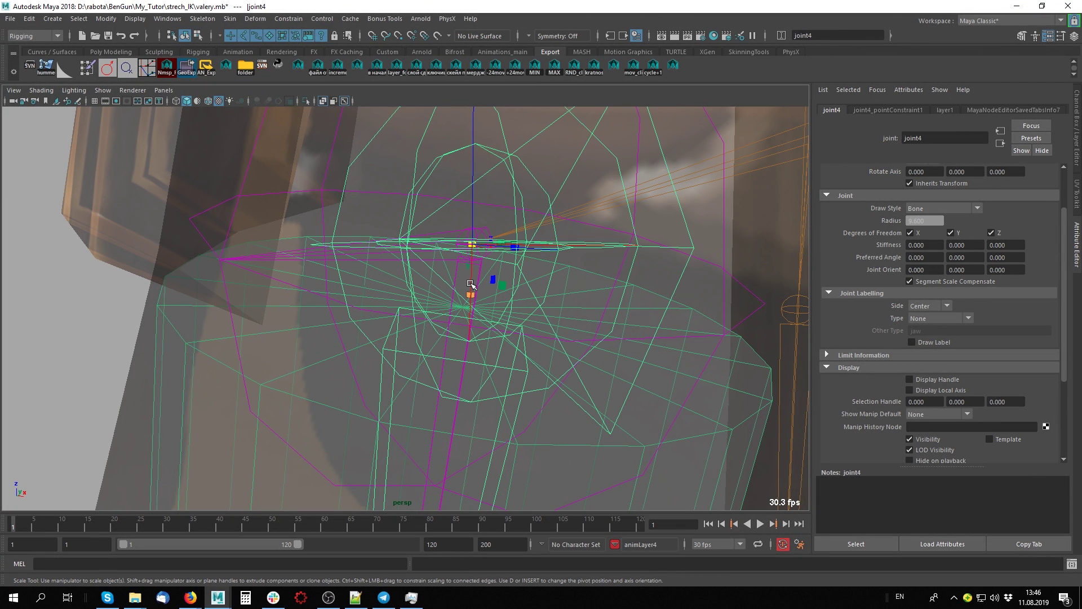
left_click(471, 246)
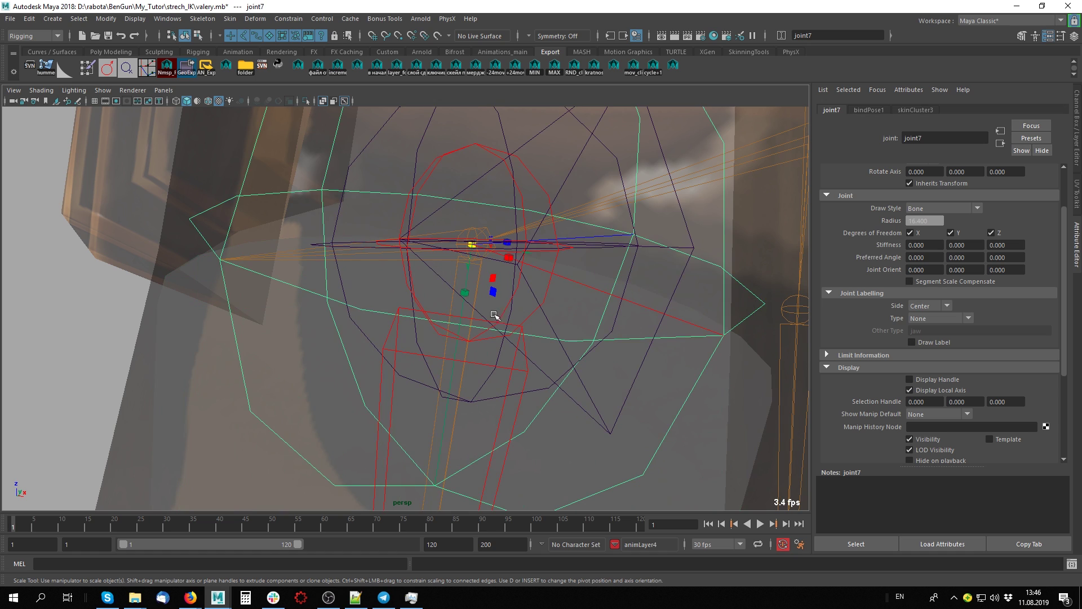
mouse_move(466, 295)
left_mouse_down()
mouse_move(475, 286)
mouse_move(592, 318)
left_mouse_up()
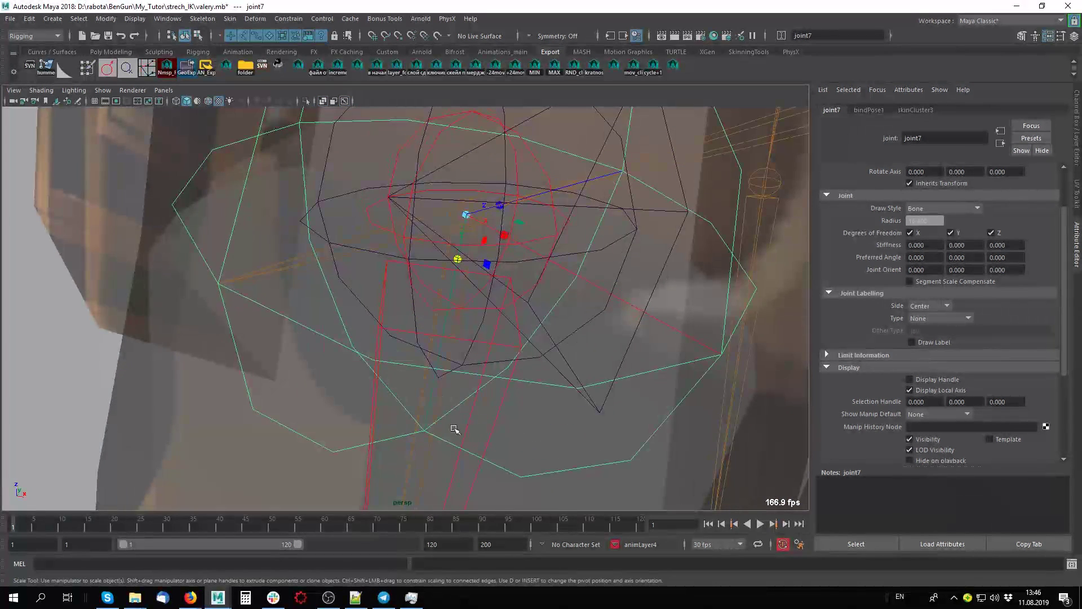
left_click(474, 480)
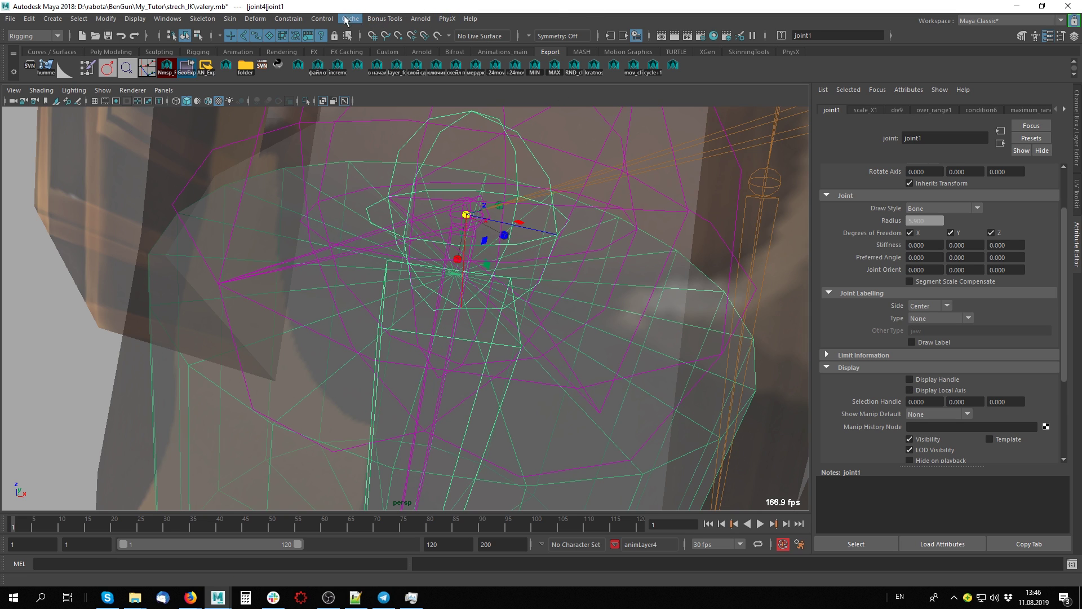
- Create a scale constraint on joint7 using the Constrain > Scale options
left_click(289, 19)
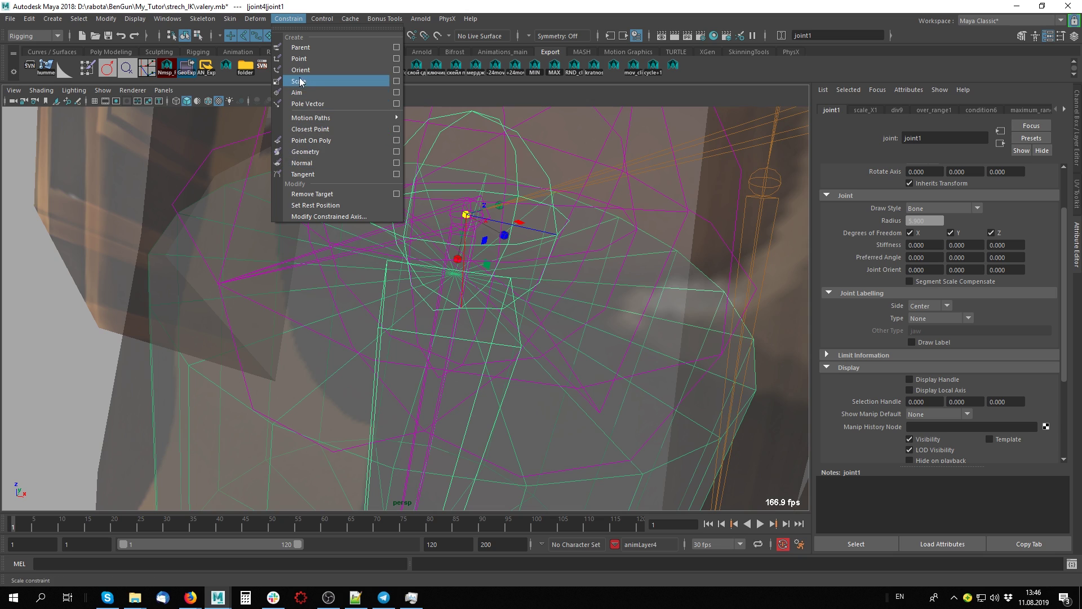
left_click(396, 81)
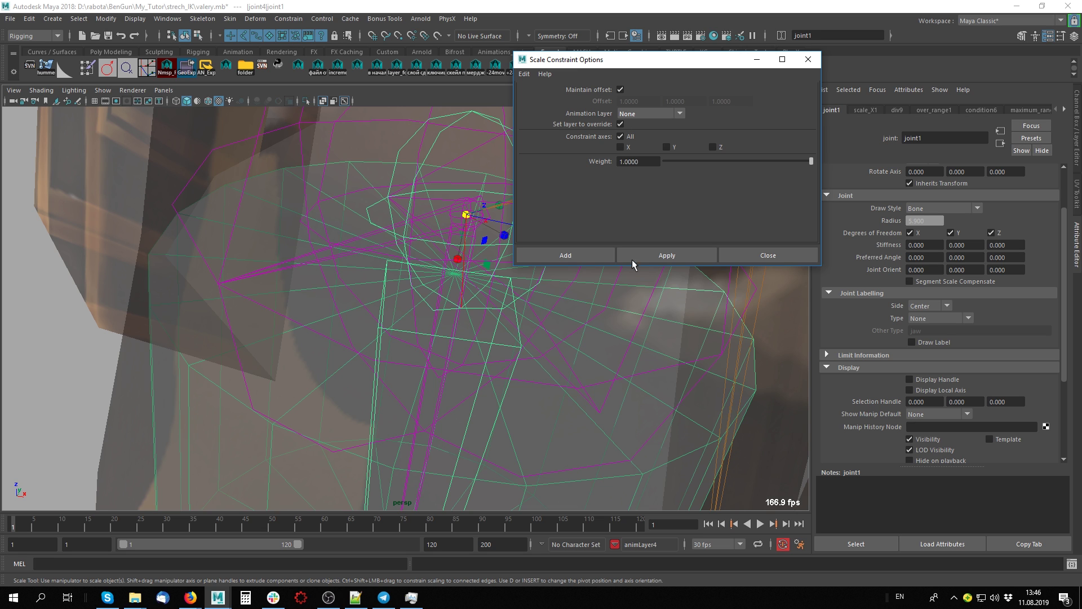
mouse_move(431, 466)
left_mouse_down("alt")
mouse_move(496, 416)
mouse_move(399, 379)
mouse_move(425, 172)
left_mouse_up("alt")
key("q")
left_click(401, 141, "shift")
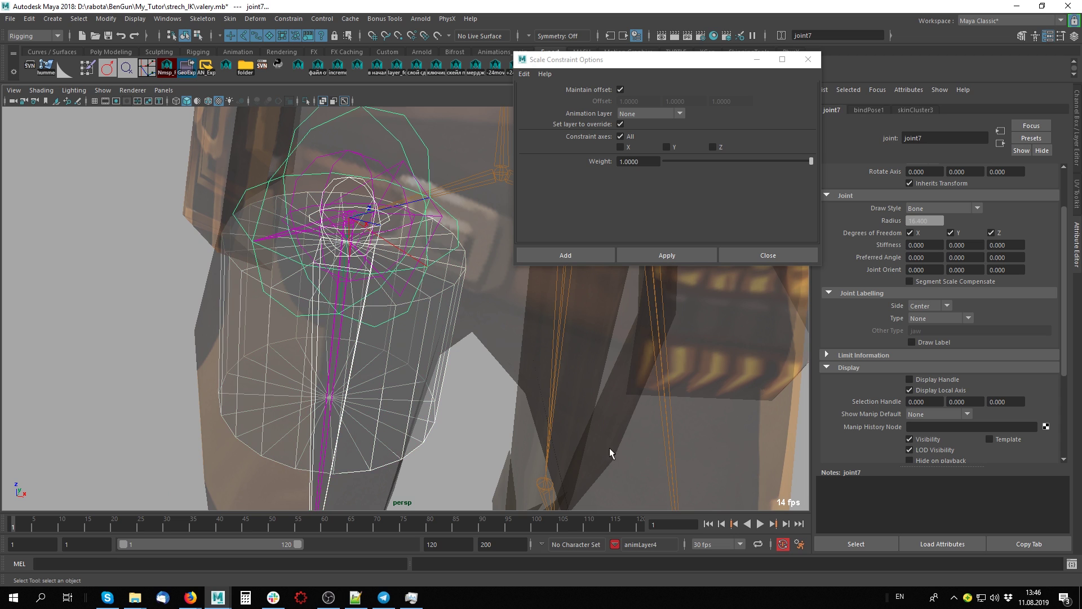
left_click(662, 253)
- Add a second scale constraint on joint8 driven by the knee joint
mouse_move(395, 366)
right_mouse_down("alt")
mouse_move(61, 406)
mouse_move(628, 357)
right_mouse_up("alt")
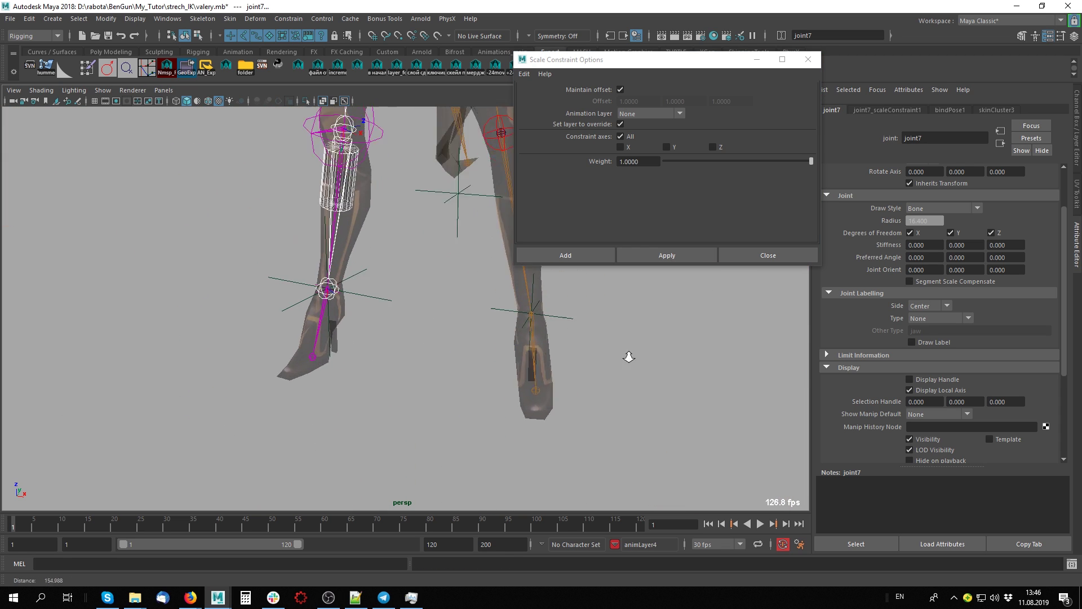
mouse_move(628, 357)
middle_mouse_down("alt")
mouse_move(379, 451)
mouse_move(318, 378)
middle_mouse_up("alt")
scroll(431, 380, "up", 3)
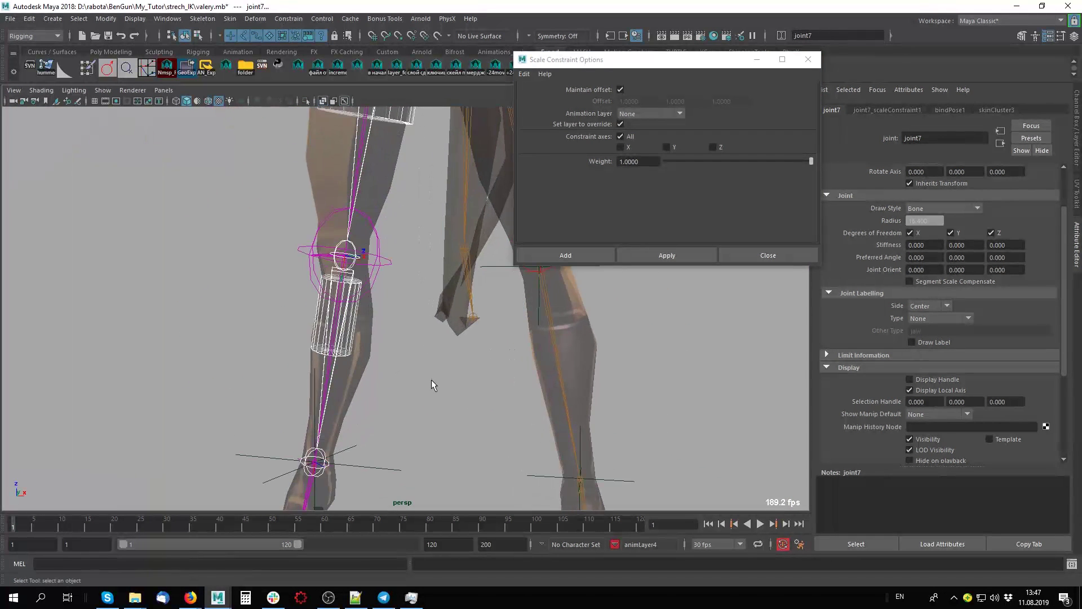
left_click(431, 380)
scroll(332, 374, "up", 2)
left_click(332, 374)
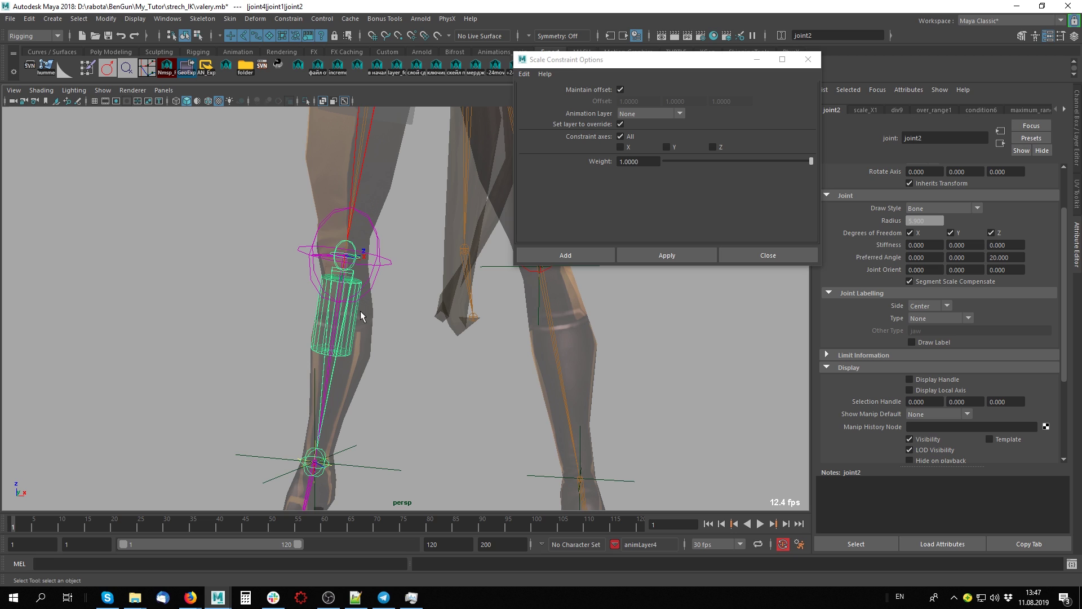
left_click(379, 265, "shift")
left_click(654, 256)
right_click_drag(633, 432, 438, 389, "alt")
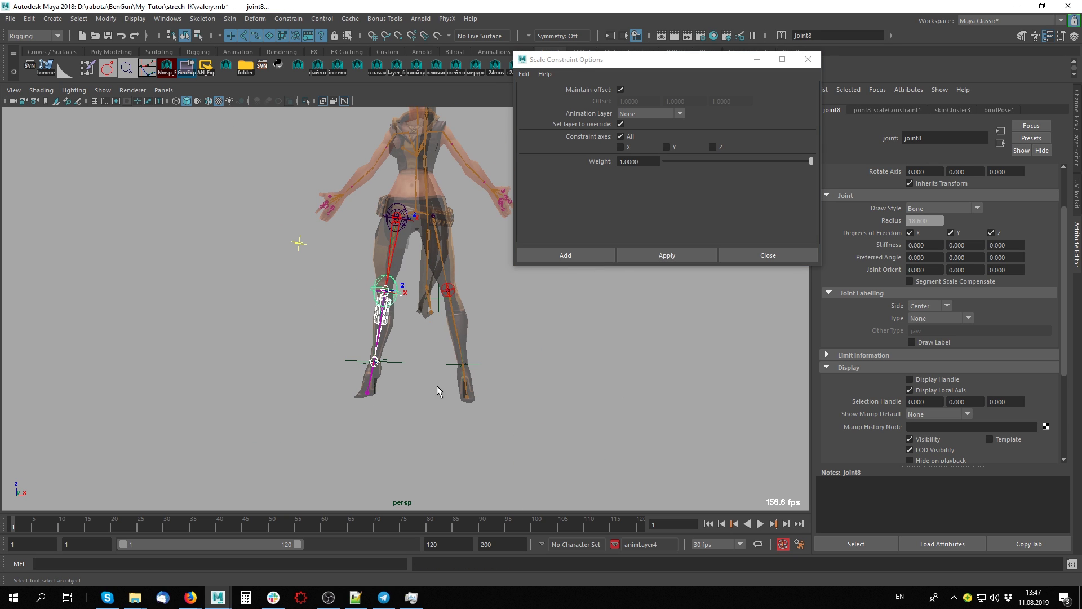
left_click(410, 405)
- Pull the ankle locator down to stretch the leg and inspect it in X-Ray from the front
left_click(359, 361)
key("w")
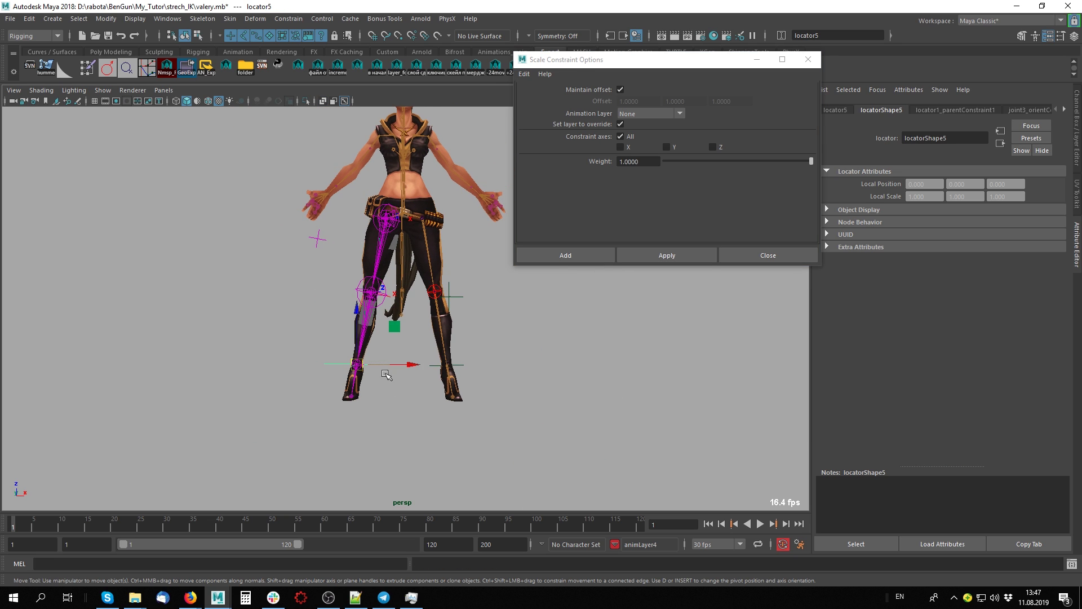
mouse_move(360, 357)
left_mouse_down()
mouse_move(353, 434)
mouse_move(314, 502)
mouse_move(474, 411)
mouse_move(592, 423)
mouse_move(272, 442)
mouse_move(500, 471)
left_mouse_up()
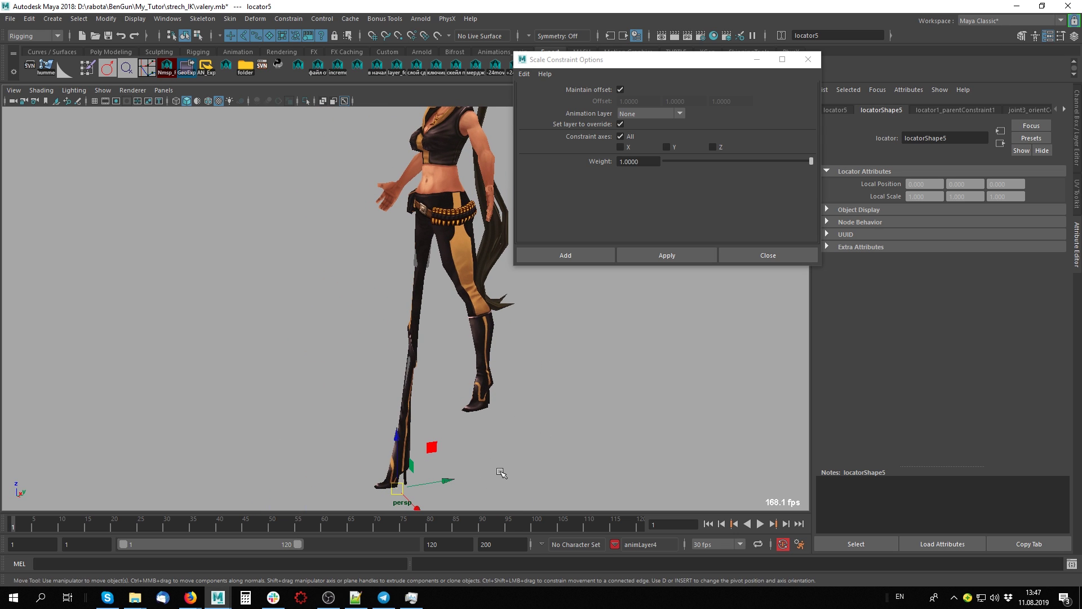
key("ctrl+z")
key("shift+z")
key("alt+x")
left_click_drag(265, 401, 543, 418, "alt")
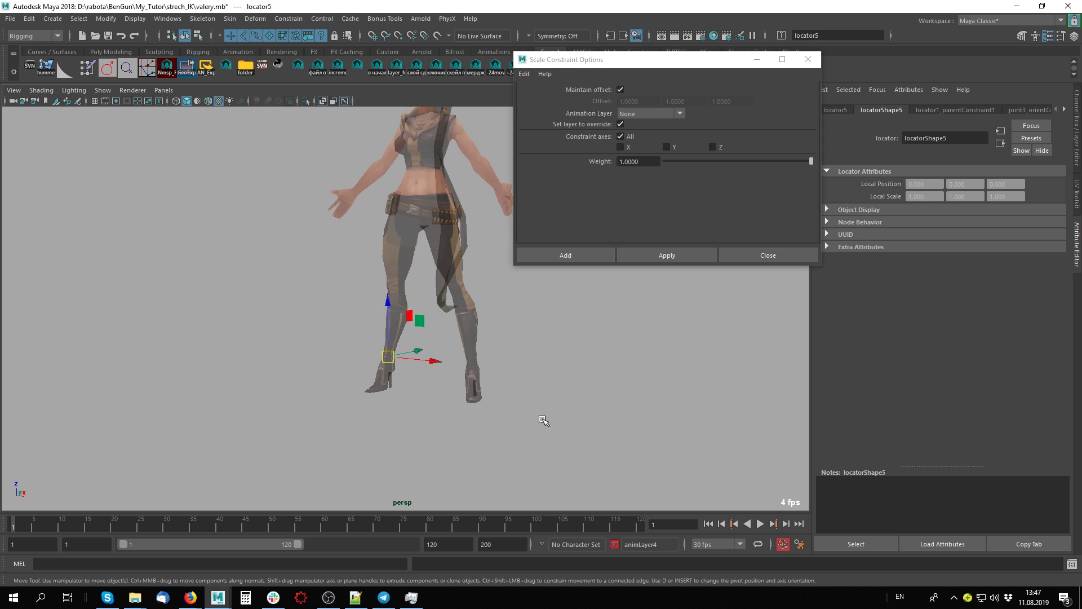
key("ctrl+z")
key("ctrl+z")
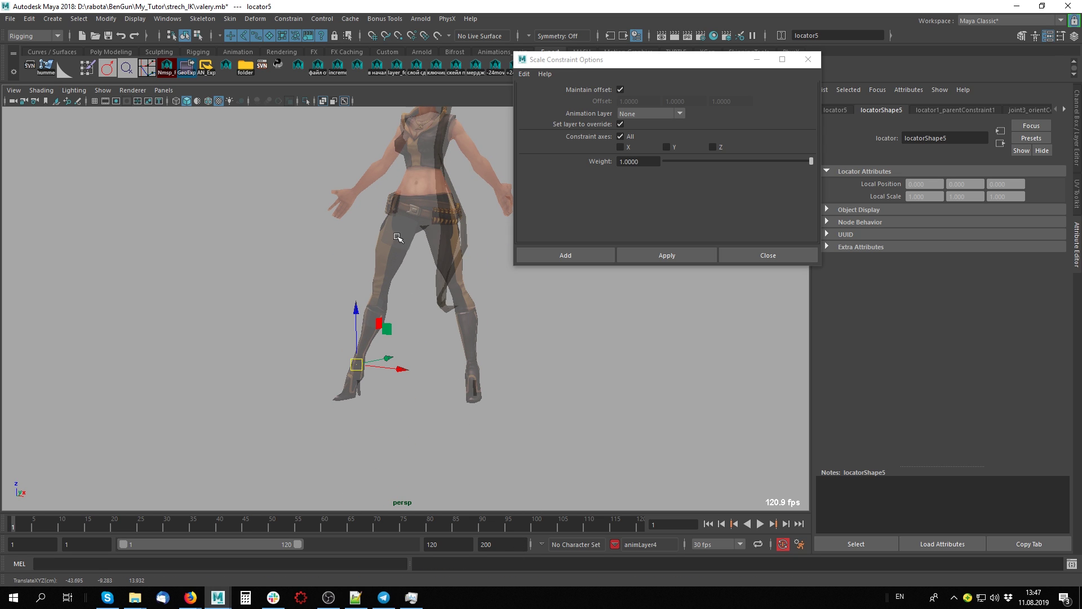
- Undo the locator moves, close Scale Constraint Options, and toggle X-Ray
scroll(422, 302, "up", 5)
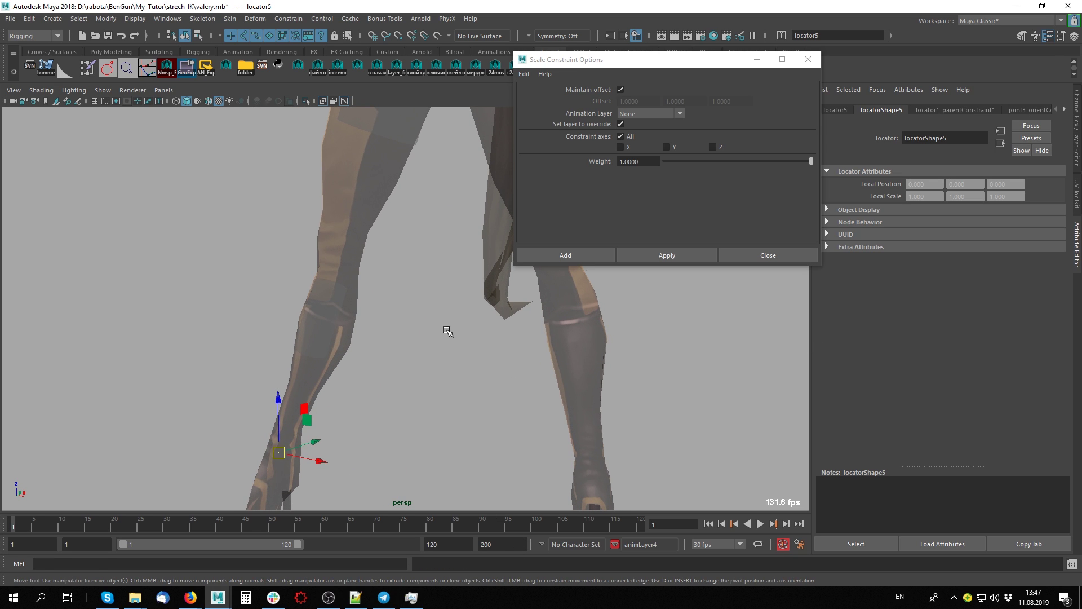
key("ctrl+z")
key("ctrl+z")
key("ctrl+z")
key("ctrl+z")
key("ctrl+z")
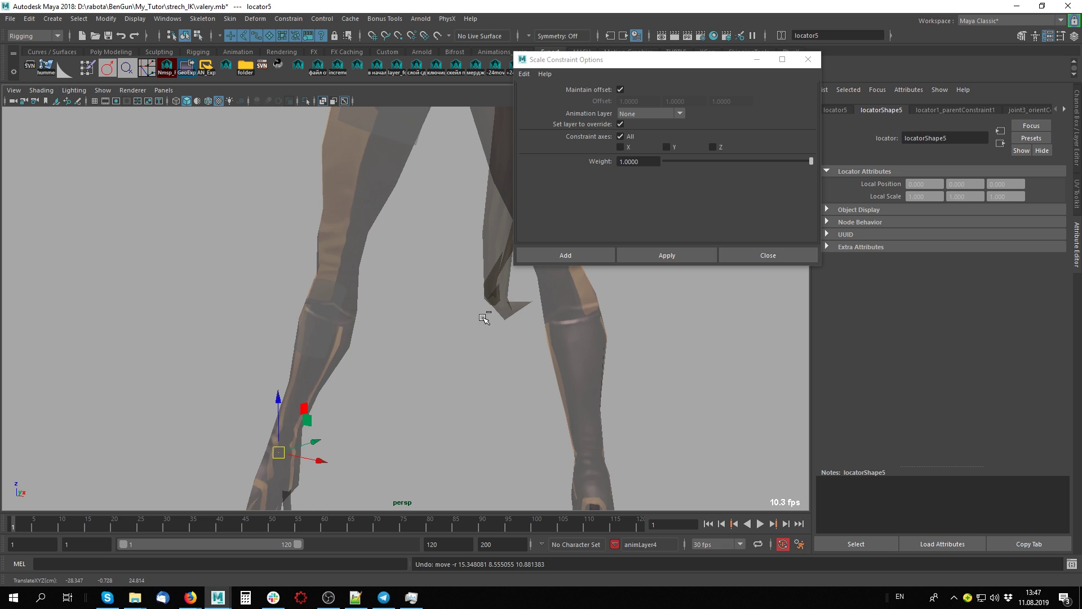
key("ctrl+z")
left_click(469, 374)
scroll(469, 374, "down", 5)
scroll(340, 310, "up", 3)
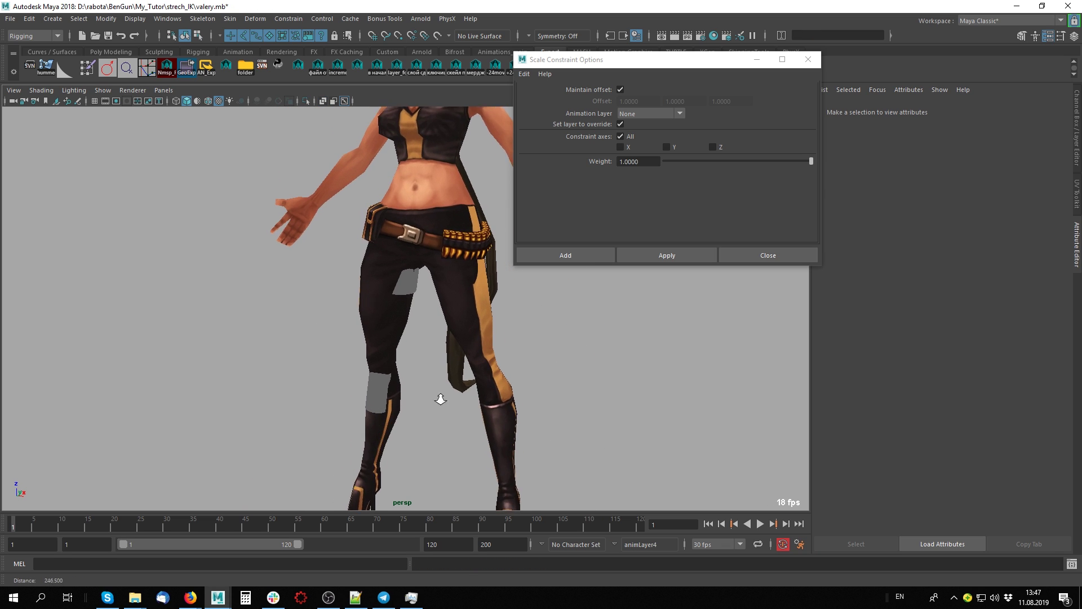
scroll(418, 377, "up", 2)
scroll(418, 377, "down", 1)
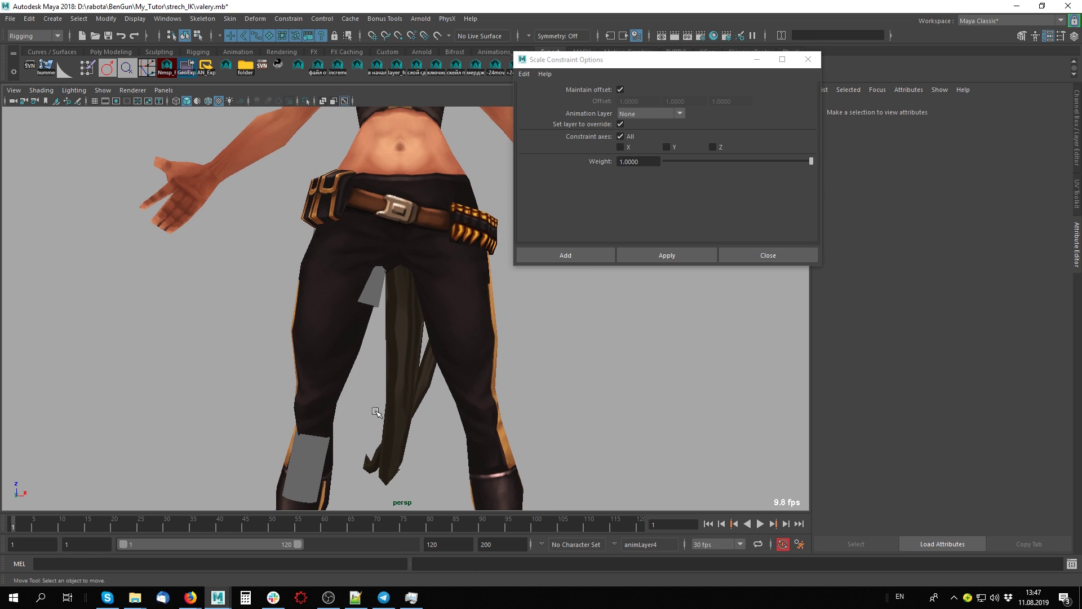
scroll(301, 404, "down", 4)
left_click(808, 59)
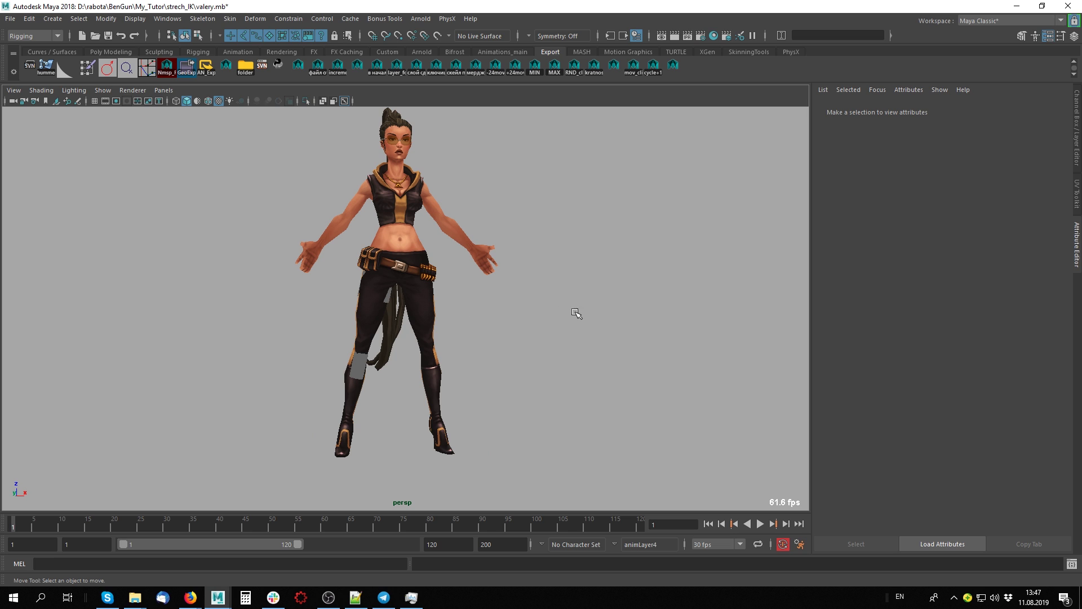
key("alt+x")
scroll(683, 302, "up", 3)
scroll(393, 323, "up", 2)
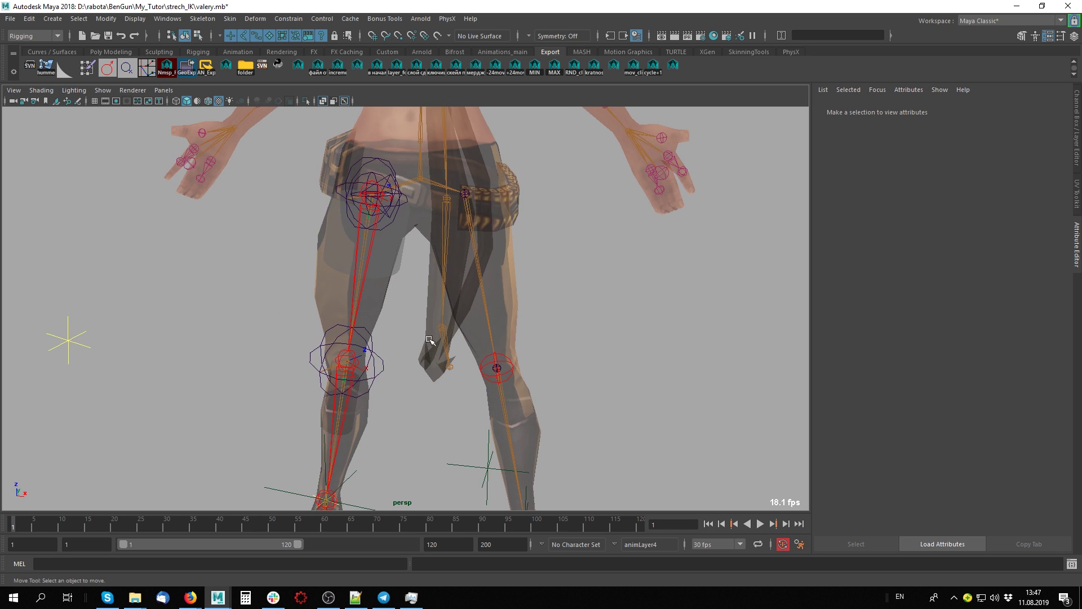
left_click(346, 401)
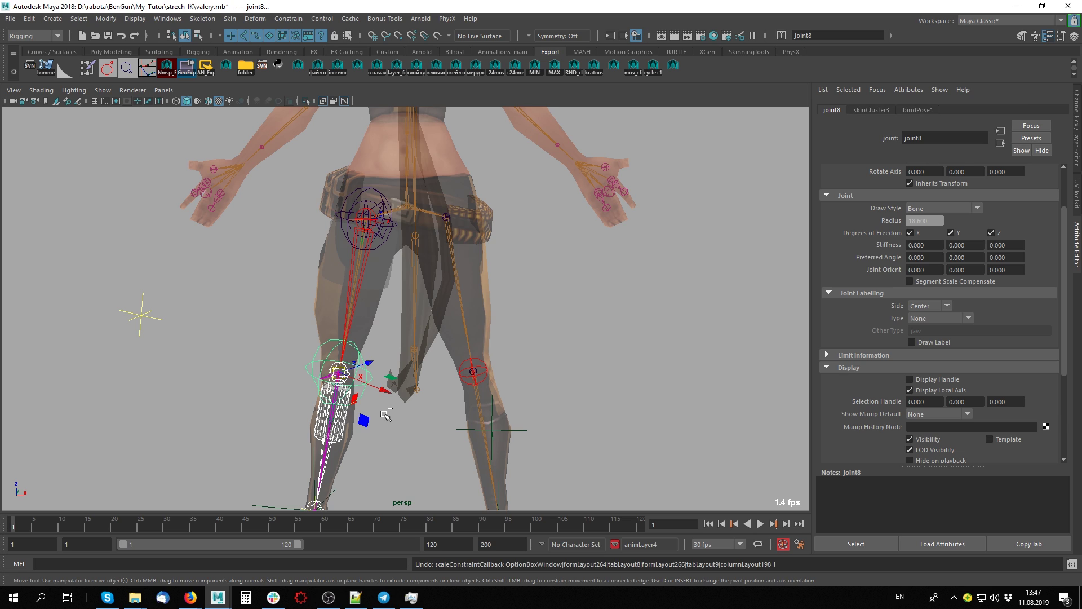
key("Up")
key("ctrl+z")
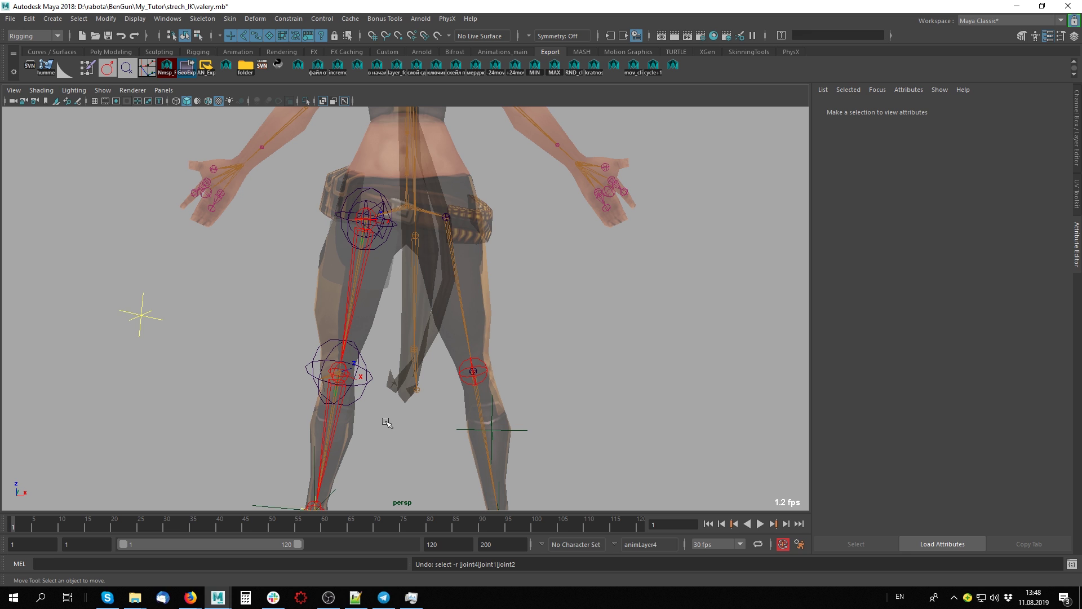
mouse_move(332, 331)
right_mouse_down("alt")
mouse_move(698, 392)
mouse_move(512, 423)
mouse_move(526, 386)
right_mouse_up("alt")
left_click(509, 420)
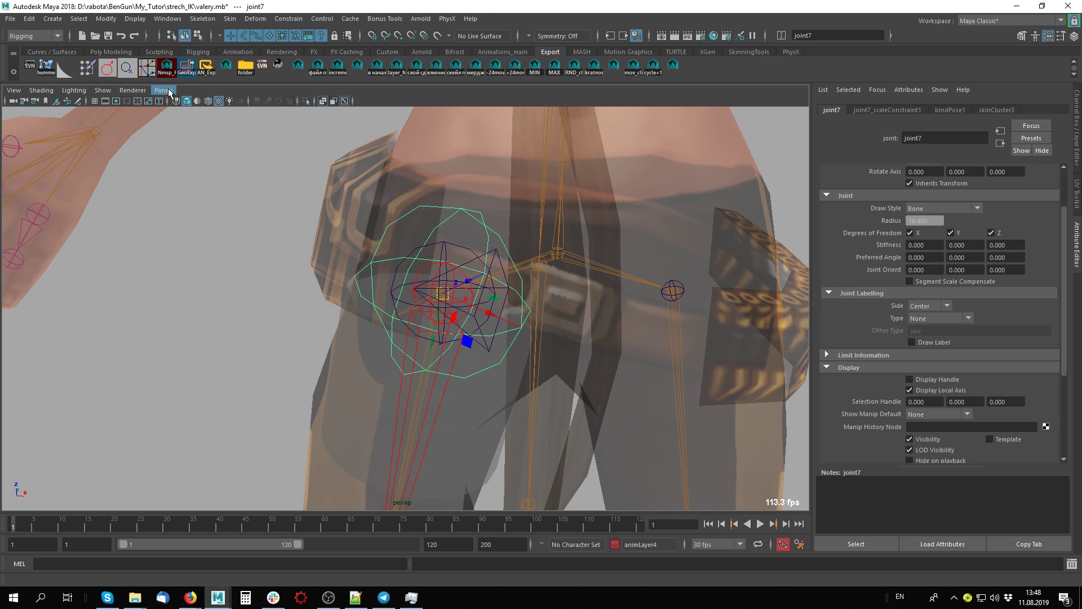
- Switch the viewport to solid shading and start a new empty node graph
key("alt+a")
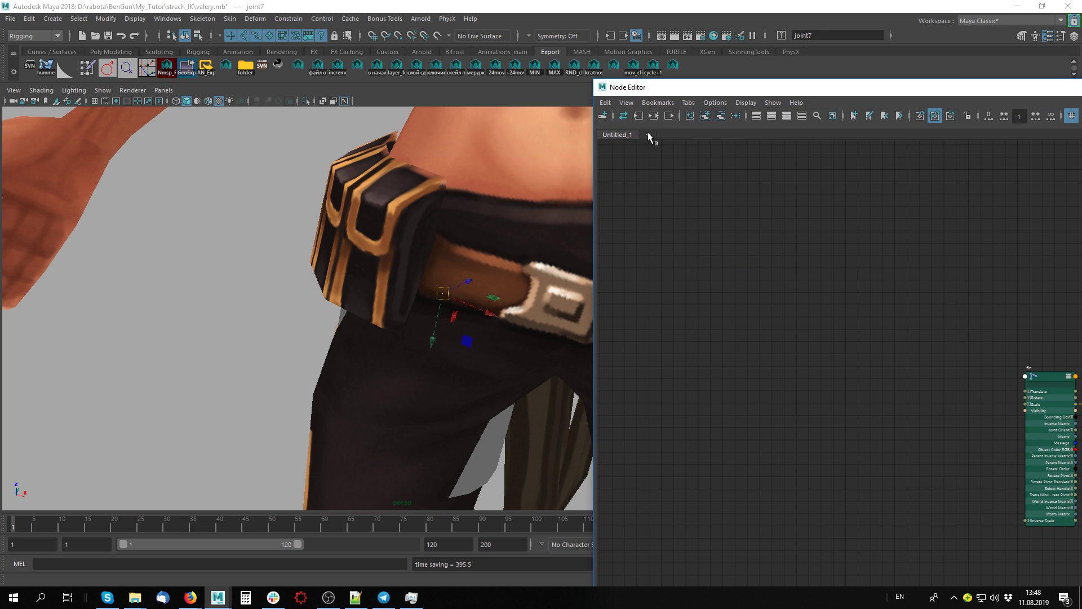
left_click(648, 135)
mouse_move(914, 88)
left_mouse_down()
mouse_move(717, 49)
mouse_move(934, 27)
mouse_move(865, 20)
left_mouse_up()
scroll(425, 242, "down", 2)
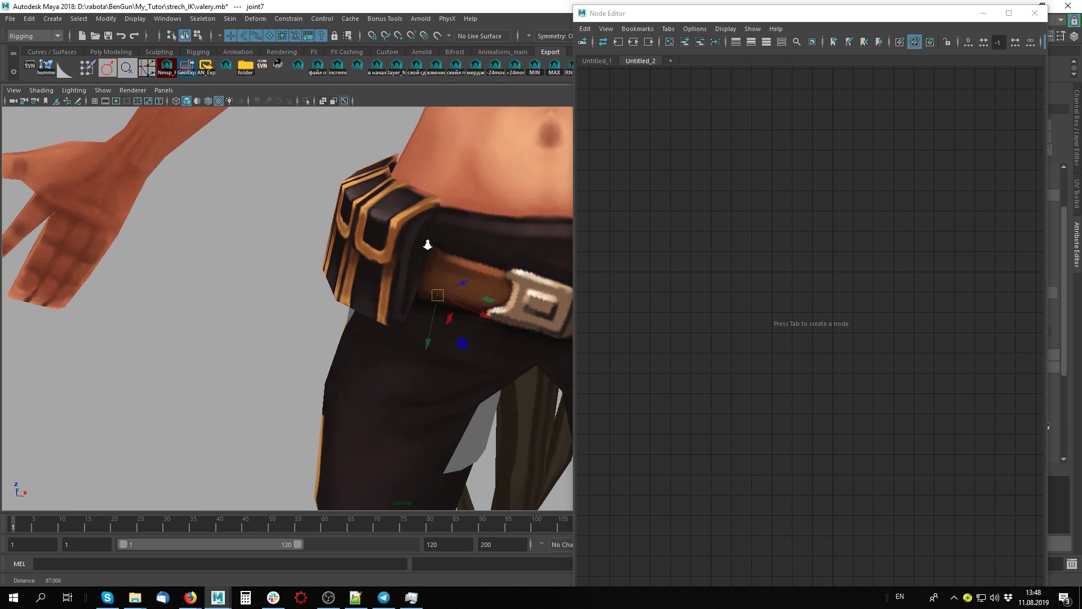
middle_click_drag(425, 241, 407, 199, "alt")
scroll(299, 378, "down", 3)
middle_click_drag(474, 377, 420, 348, "alt")
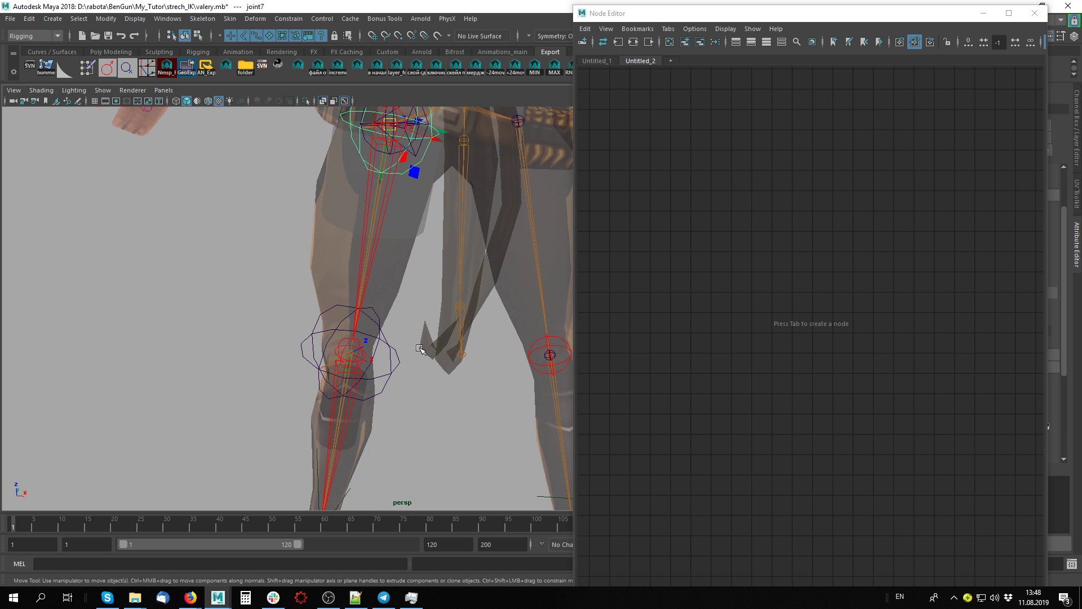
- Add joint7 and joint8 to the graph with all attributes, joint8 stacked above joint7
left_click(390, 371, "shift")
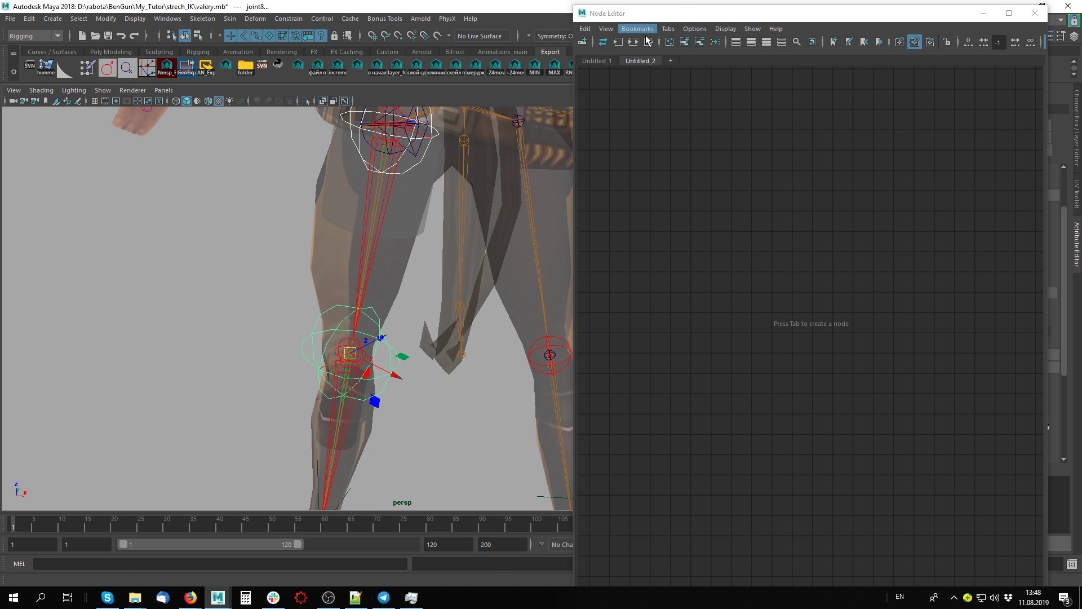
left_click(687, 47)
middle_click_drag(811, 287, 874, 221)
key("3")
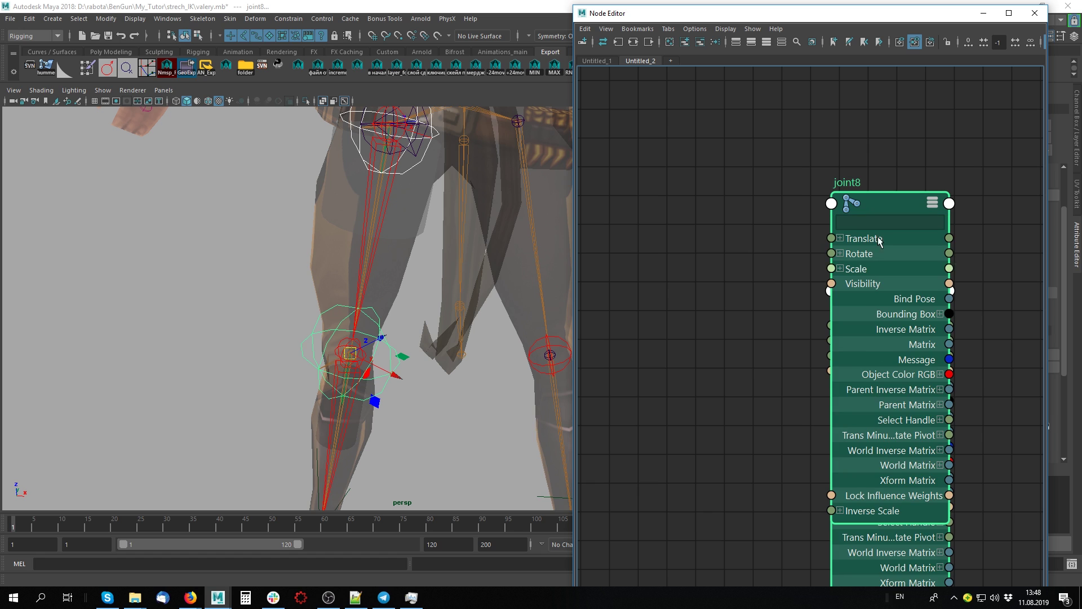
left_click_drag(835, 180, 710, 74)
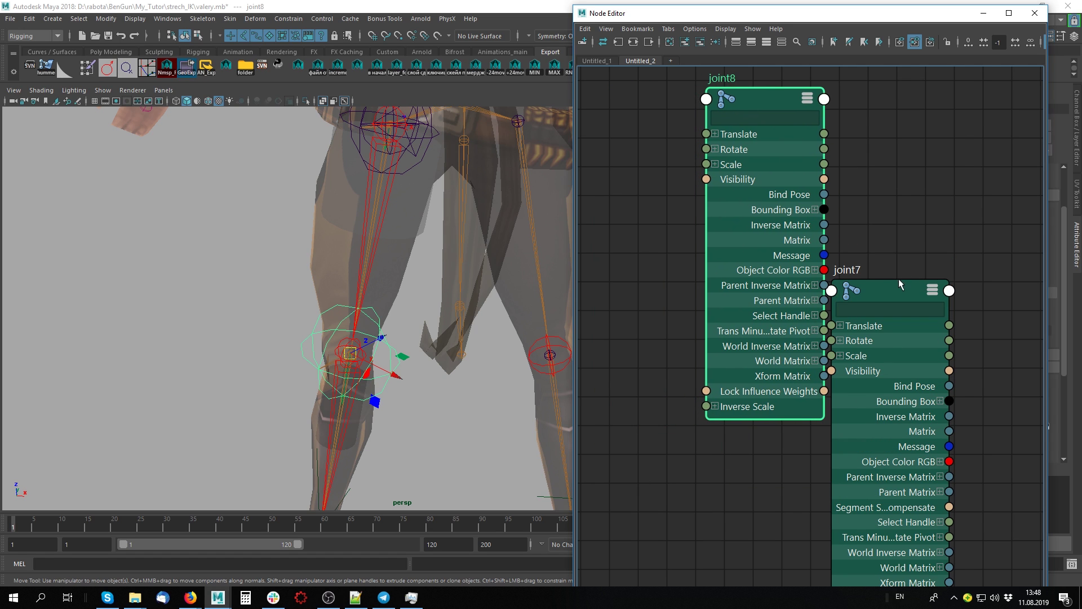
left_click_drag(898, 278, 898, 362)
left_click_drag(796, 107, 947, 79)
- Select leg joints joint2 and joint1 in the viewport and add them to the graph
scroll(855, 307, "down", 2)
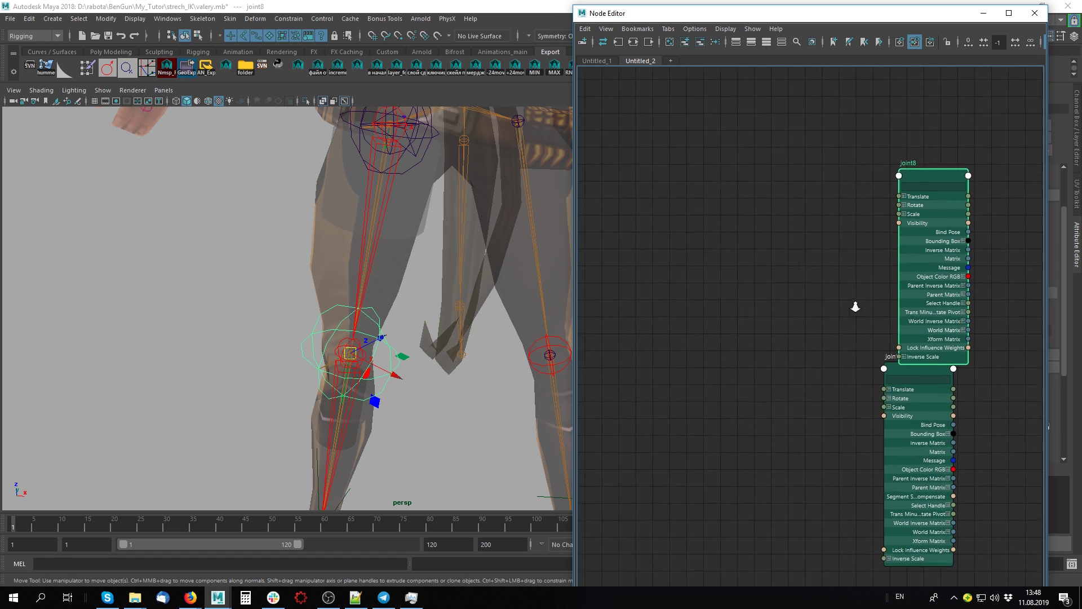
middle_click_drag(395, 468, 394, 370, "alt")
left_click(398, 378)
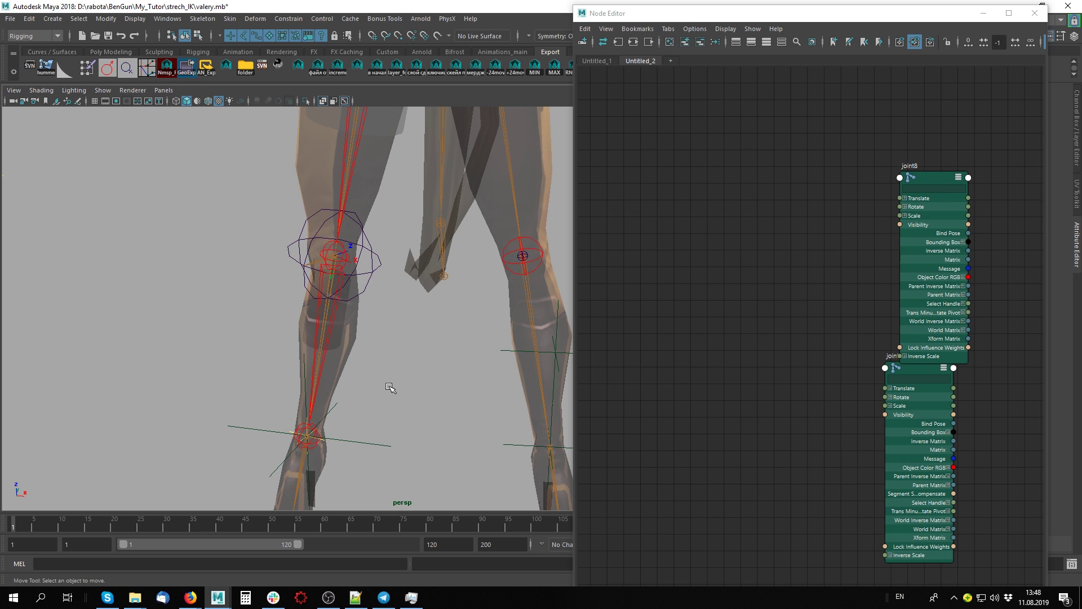
left_click(326, 342)
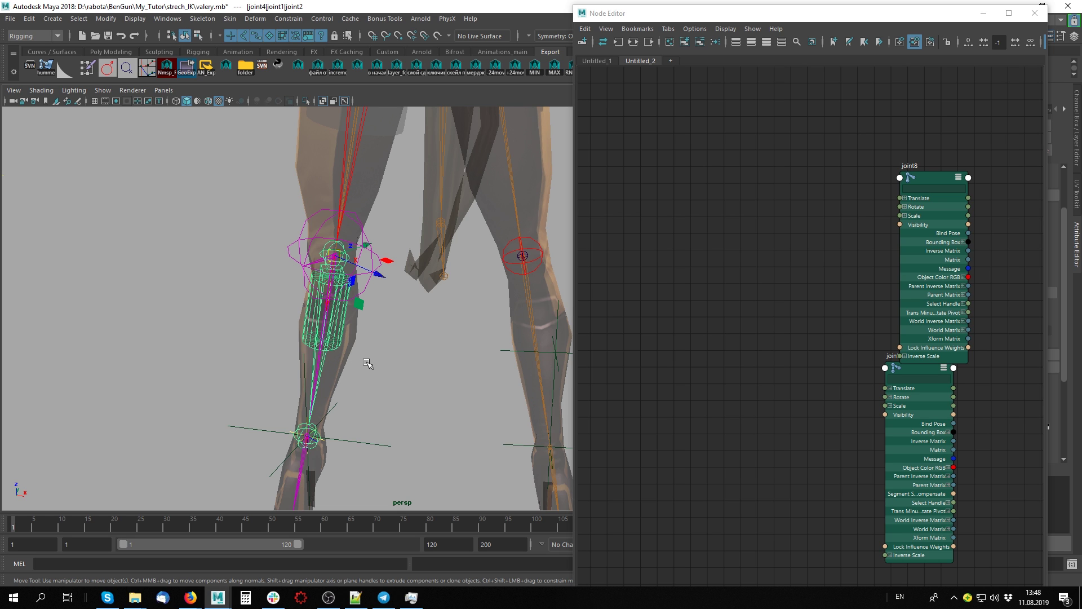
key("f")
left_click(344, 151)
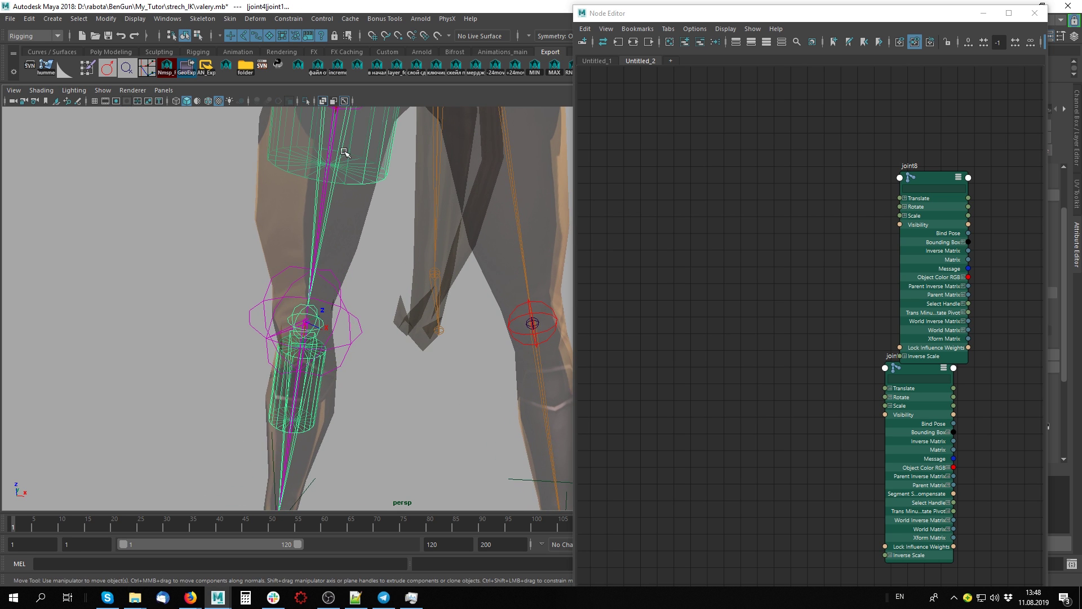
key("f")
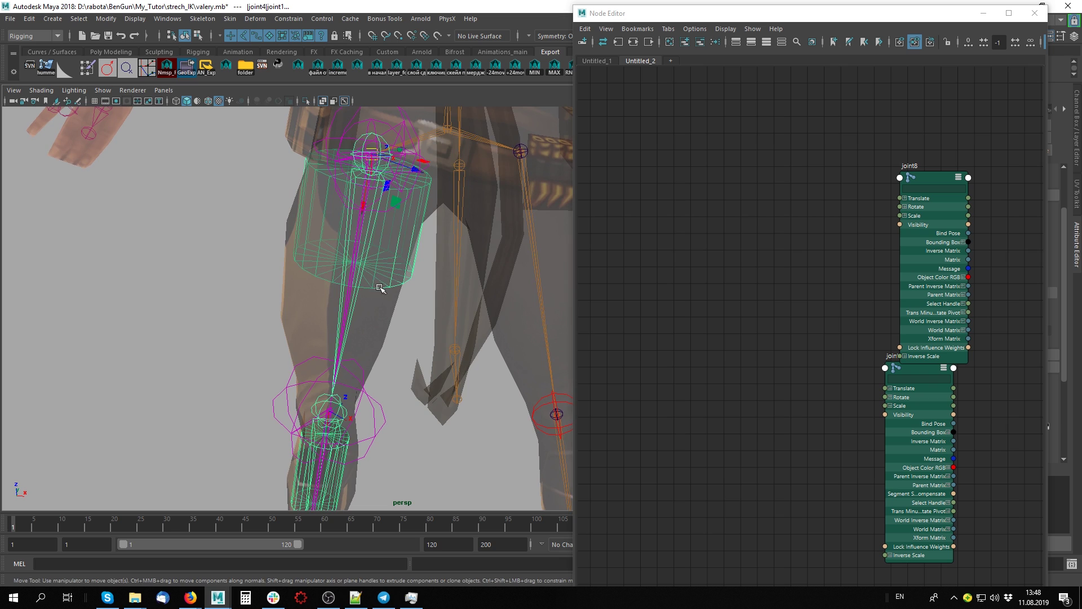
left_click(685, 43)
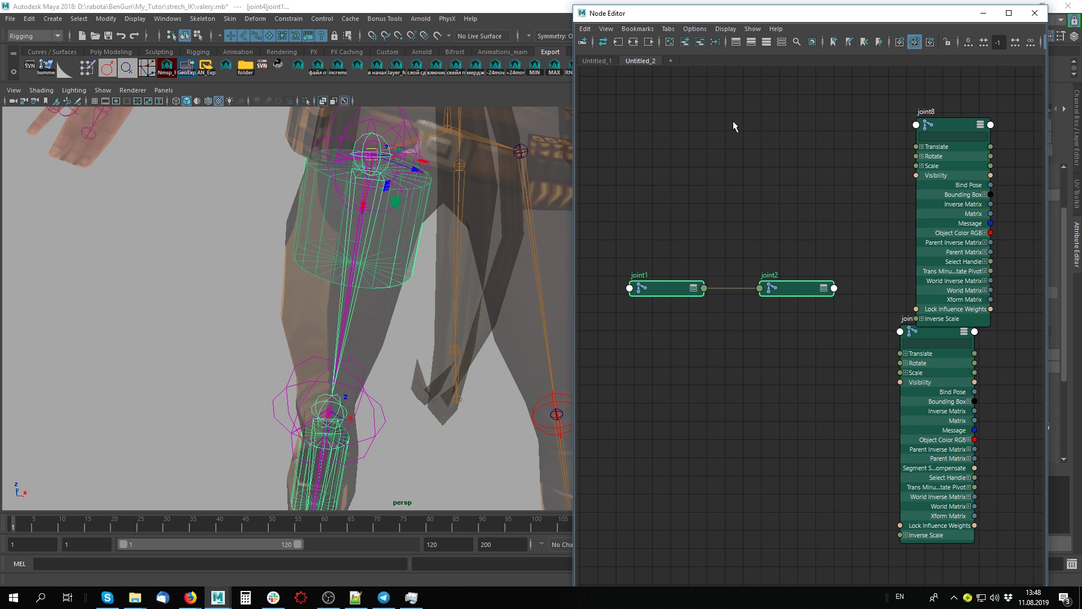
- Arrange joint1 above joint2 in the graph, both showing all attributes
left_click(741, 367)
left_click_drag(674, 288, 696, 153)
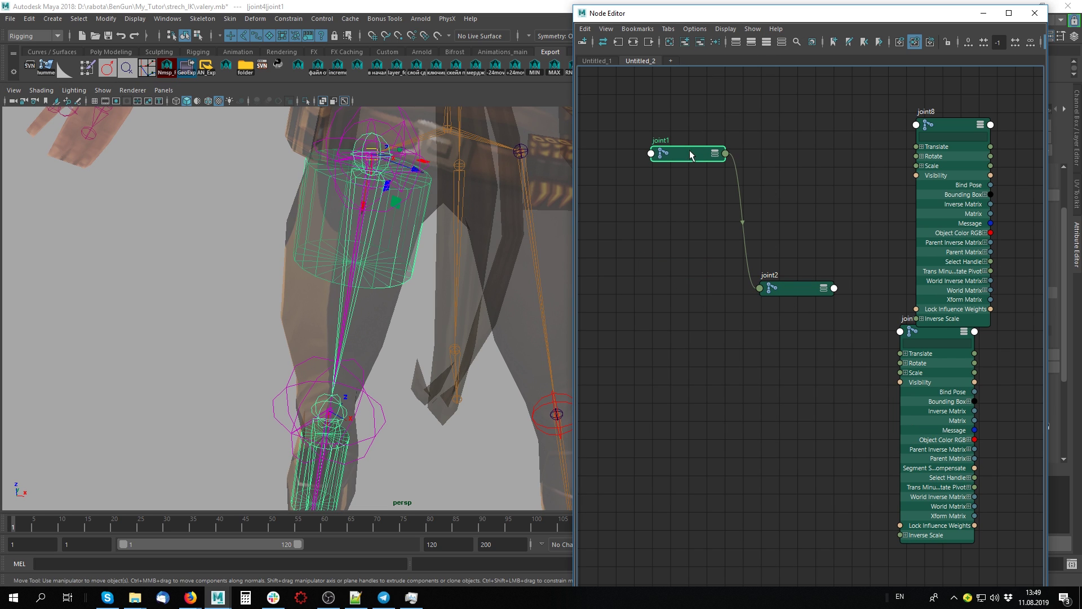
key("3")
left_click_drag(787, 289, 760, 493)
key("3")
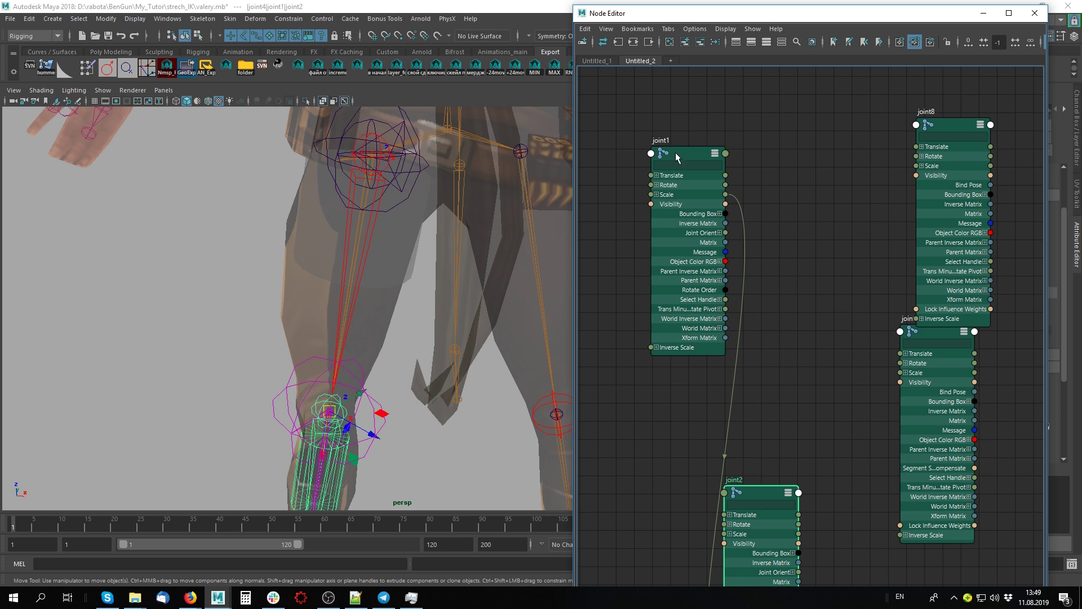
left_click_drag(676, 156, 646, 193)
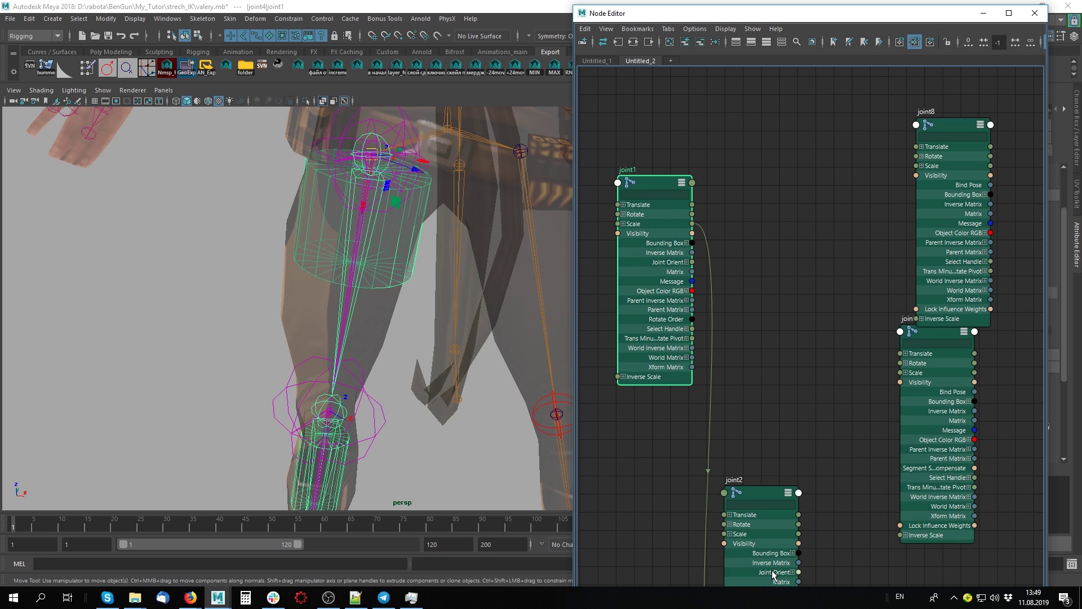
left_click_drag(661, 187, 669, 122)
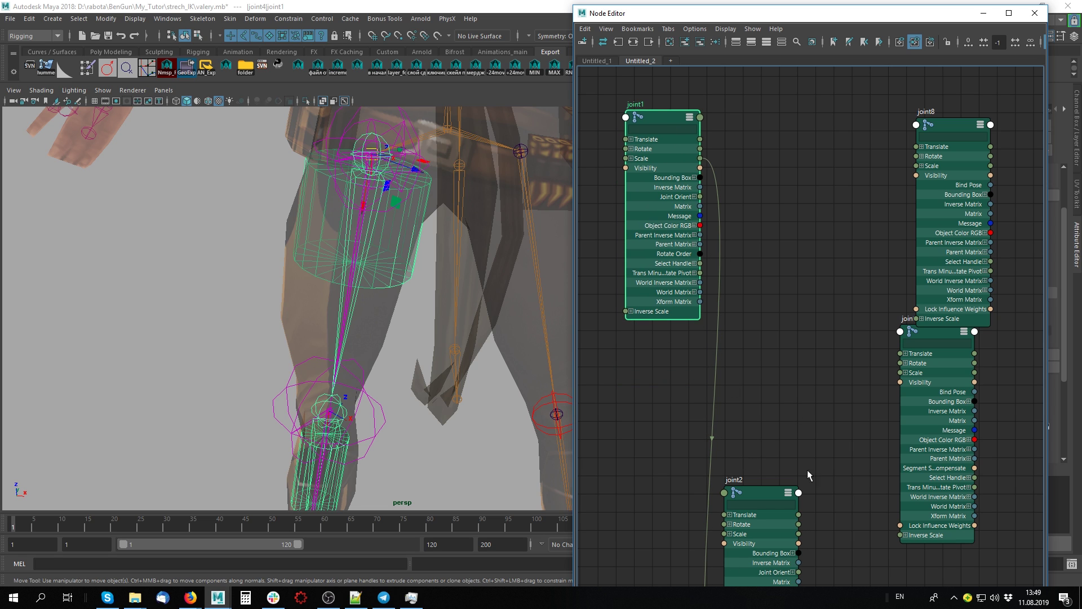
left_click_drag(765, 495, 754, 358)
middle_click_drag(739, 282, 830, 325, "alt")
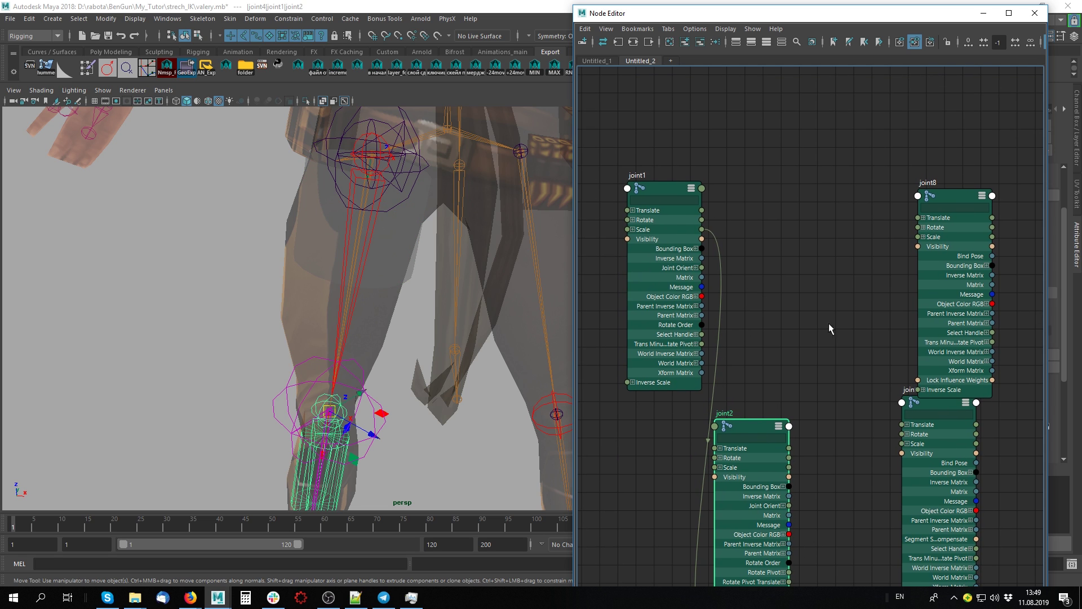
- Expand joint1's and joint2's Scale into X, Y and Z
left_click(640, 205)
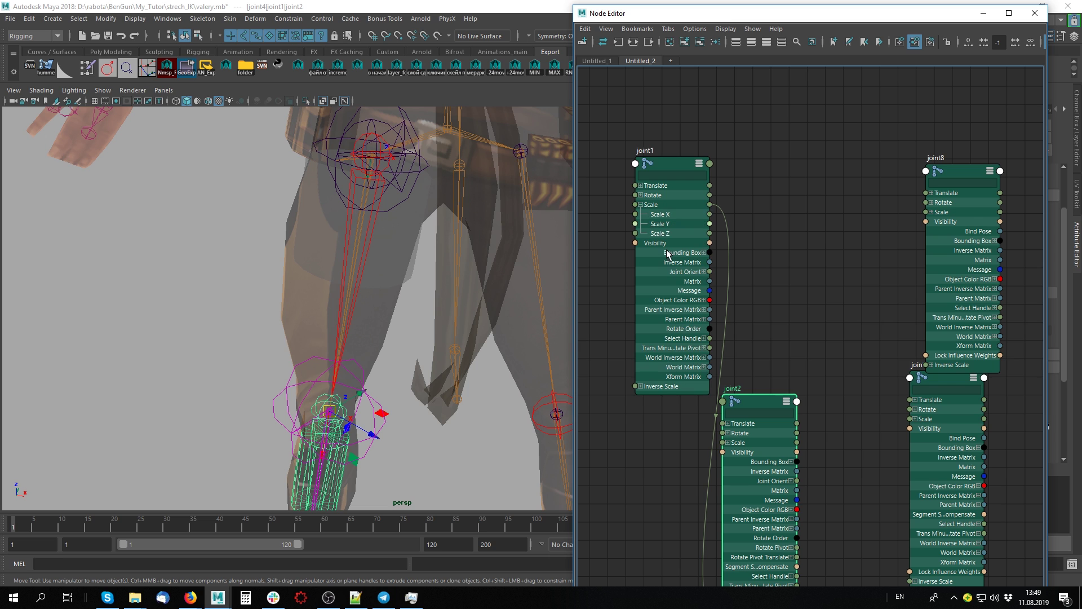
middle_click_drag(767, 343, 768, 287, "alt")
left_click(728, 386)
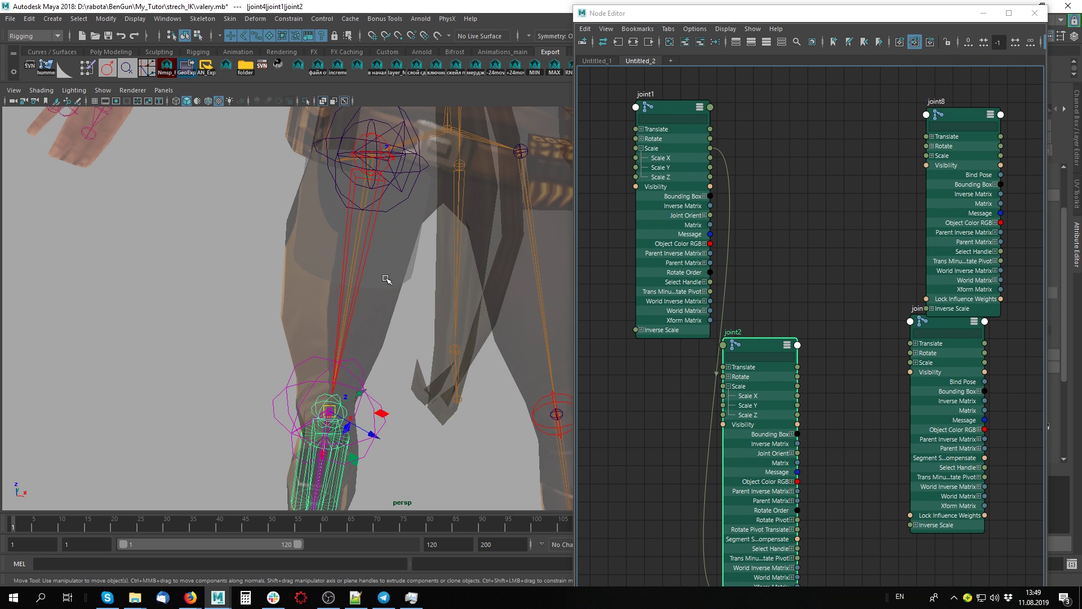
middle_click_drag(375, 242, 375, 330, "alt")
scroll(376, 329, "up", 3)
scroll(375, 330, "up", 2)
- Select joint1 with the scale tool, check joint7, and expand joint8's Scale
left_click(321, 326)
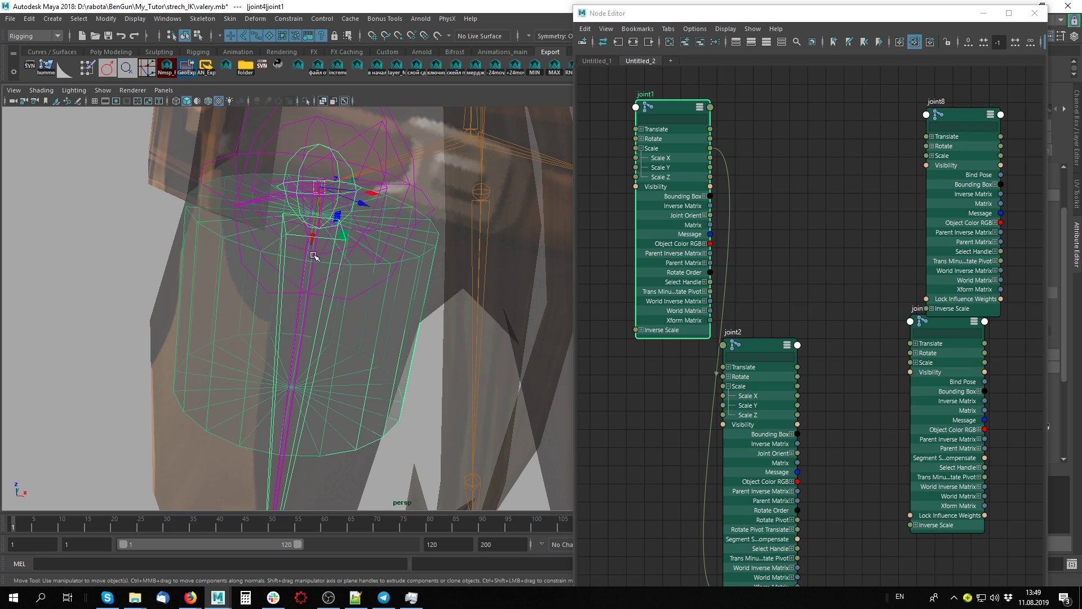
key("r")
mouse_move(303, 234)
left_mouse_down("alt")
mouse_move(325, 279)
mouse_move(246, 164)
left_mouse_up("alt")
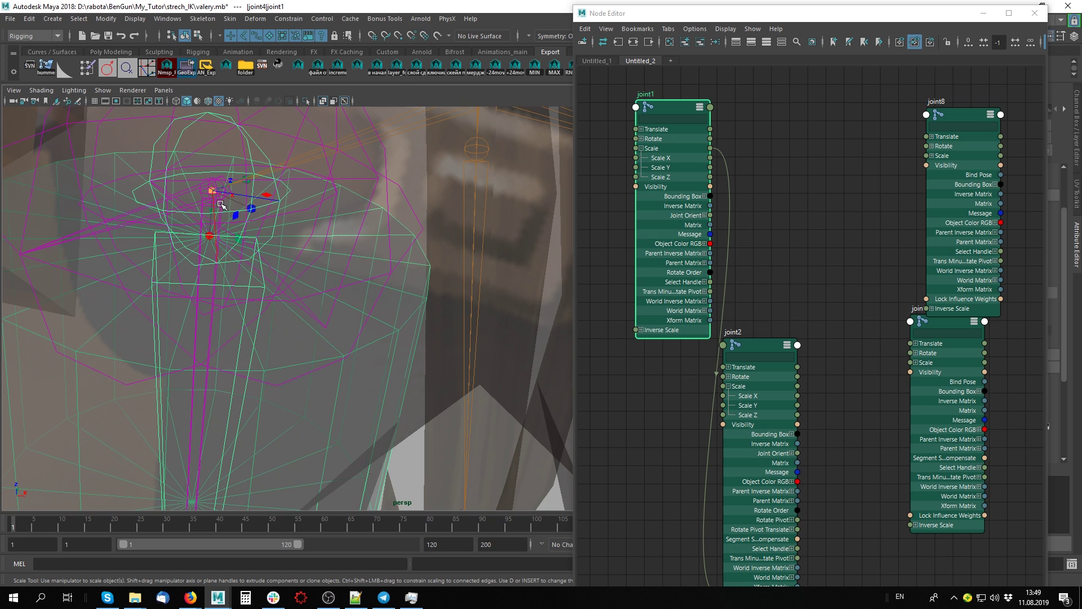
left_click_drag(186, 278, 284, 139, "alt")
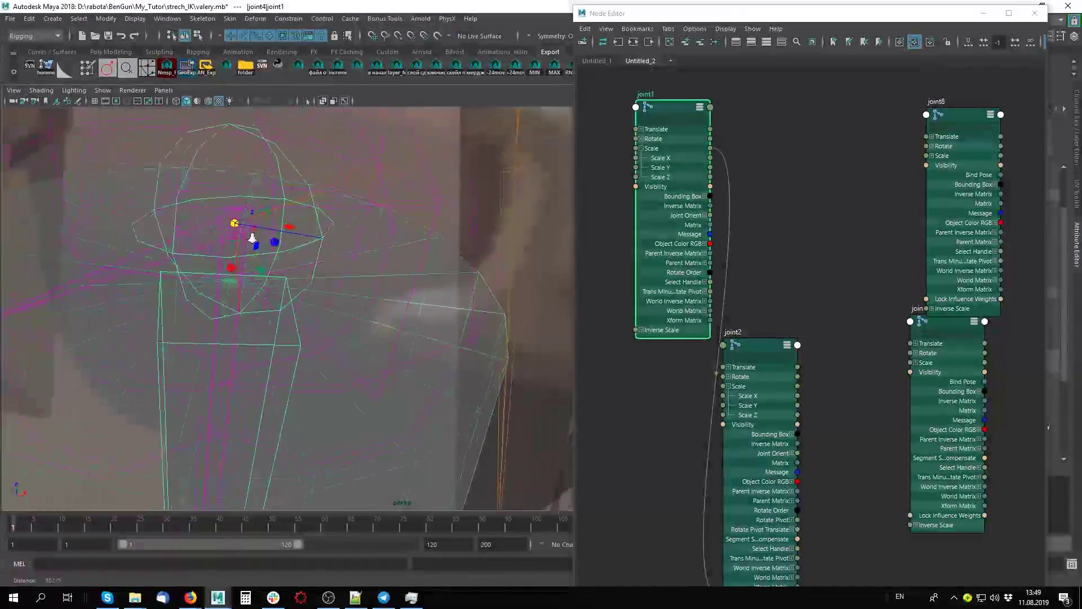
left_click(324, 133)
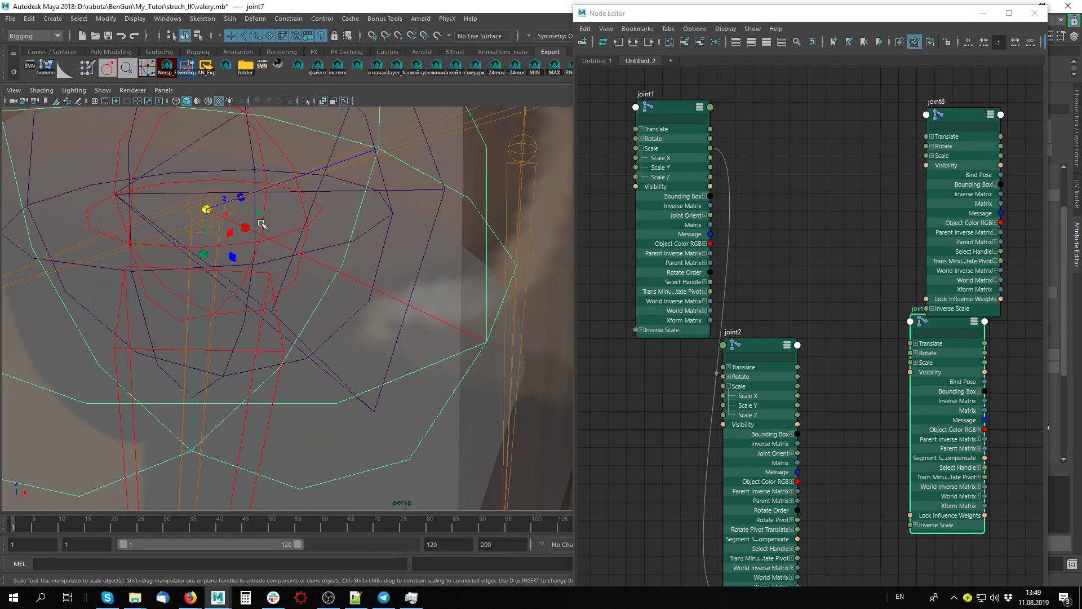
left_click_drag(307, 258, 219, 293, "alt")
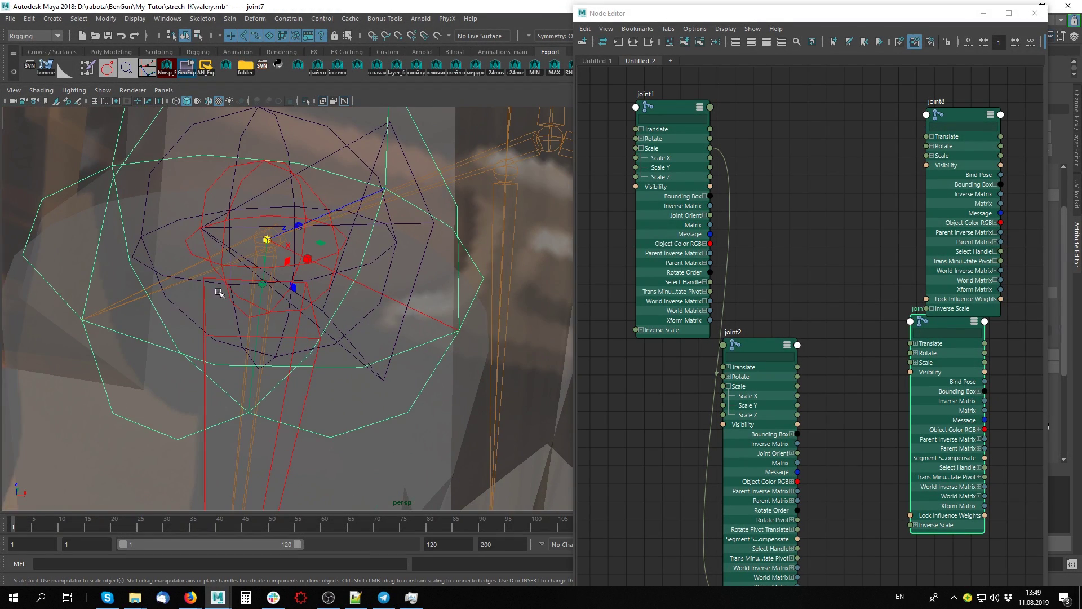
left_click(303, 410)
key("f")
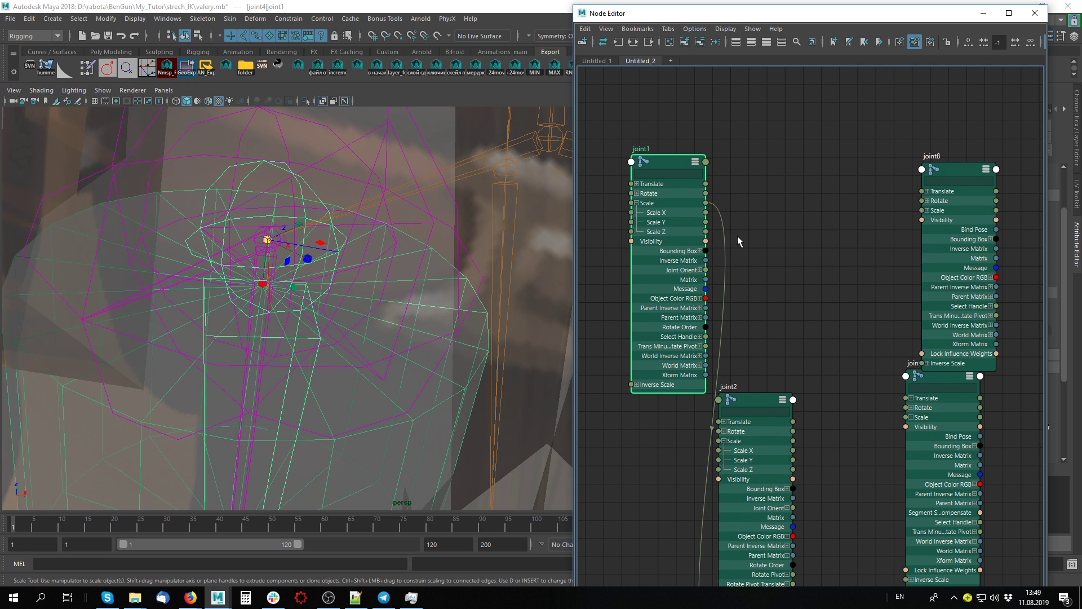
left_click(927, 210)
- Try wiring joint1 Scale X into joint8, rearrange the nodes, then delete that connection
left_click_drag(949, 167, 846, 102)
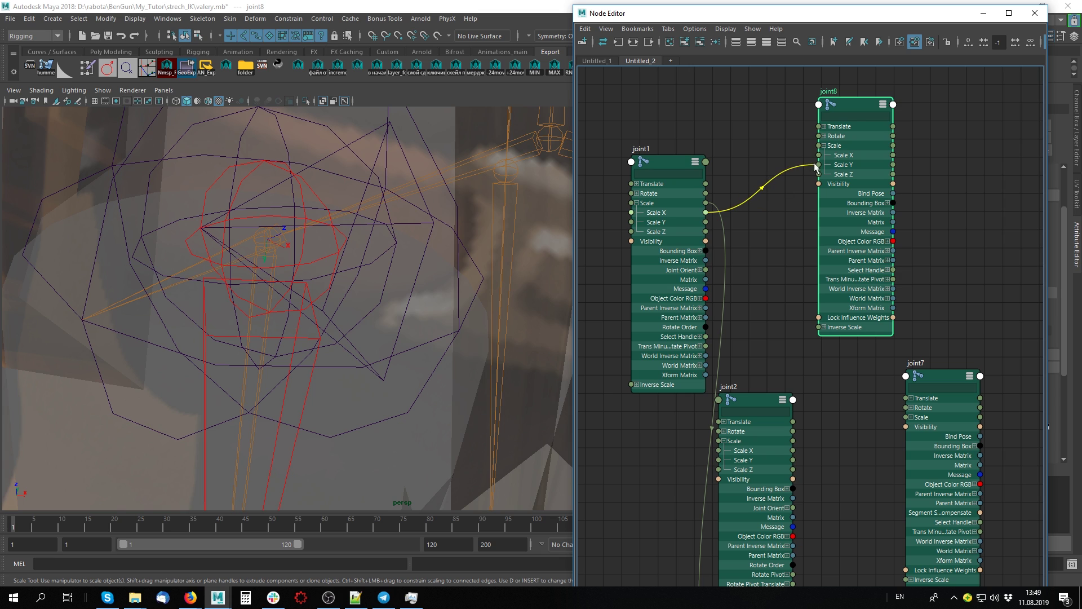
left_click_drag(772, 203, 821, 163)
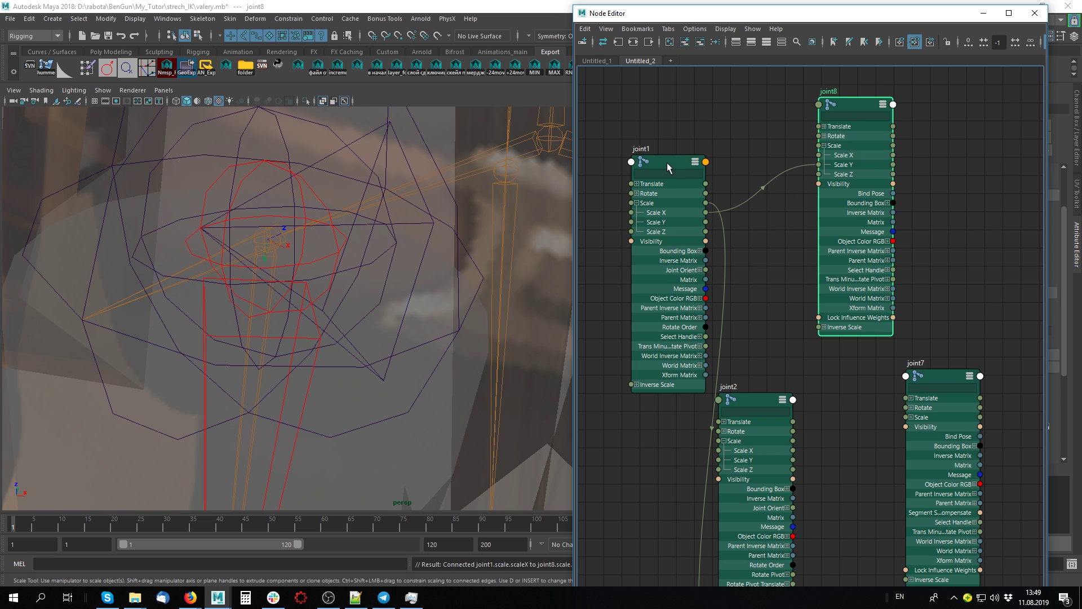
left_click_drag(668, 162, 672, 135)
left_click(846, 103)
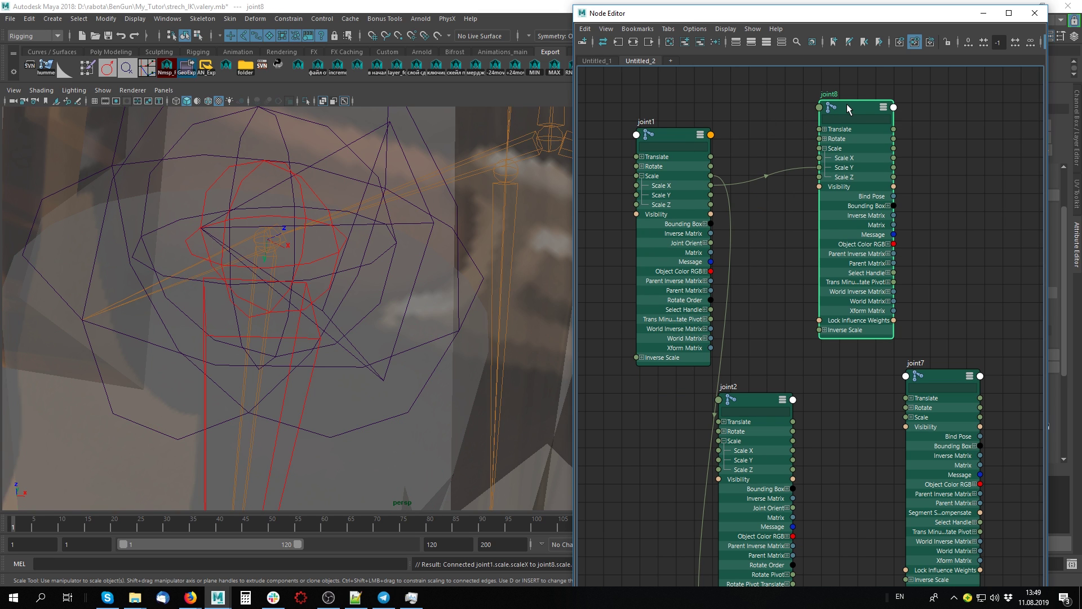
mouse_move(935, 372)
left_mouse_down()
mouse_move(773, 186)
mouse_move(773, 91)
left_mouse_up()
left_click_drag(854, 104, 924, 265)
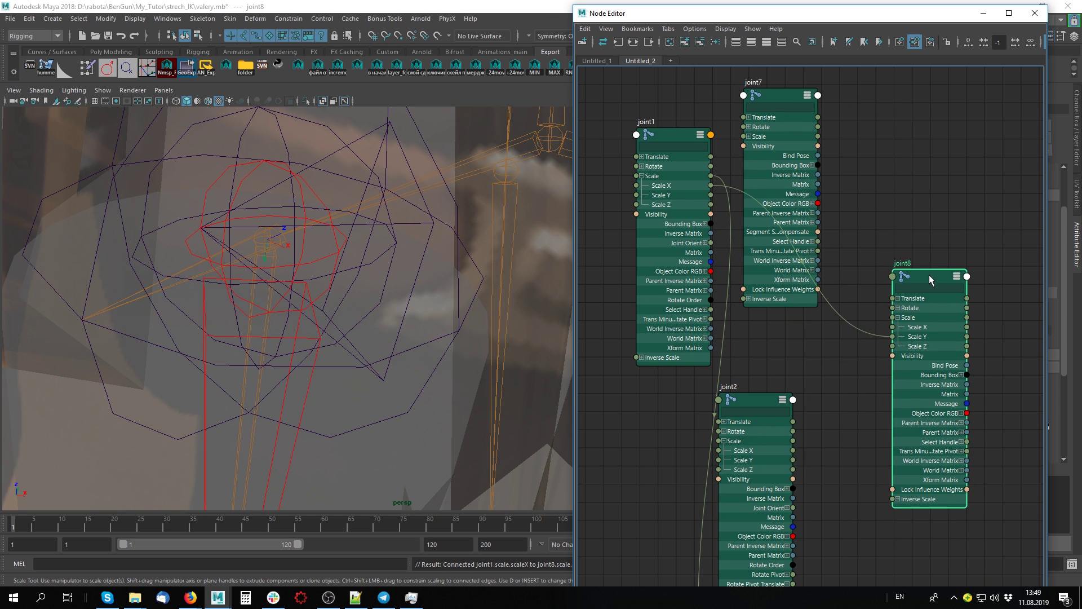
left_click(861, 313)
key("Delete")
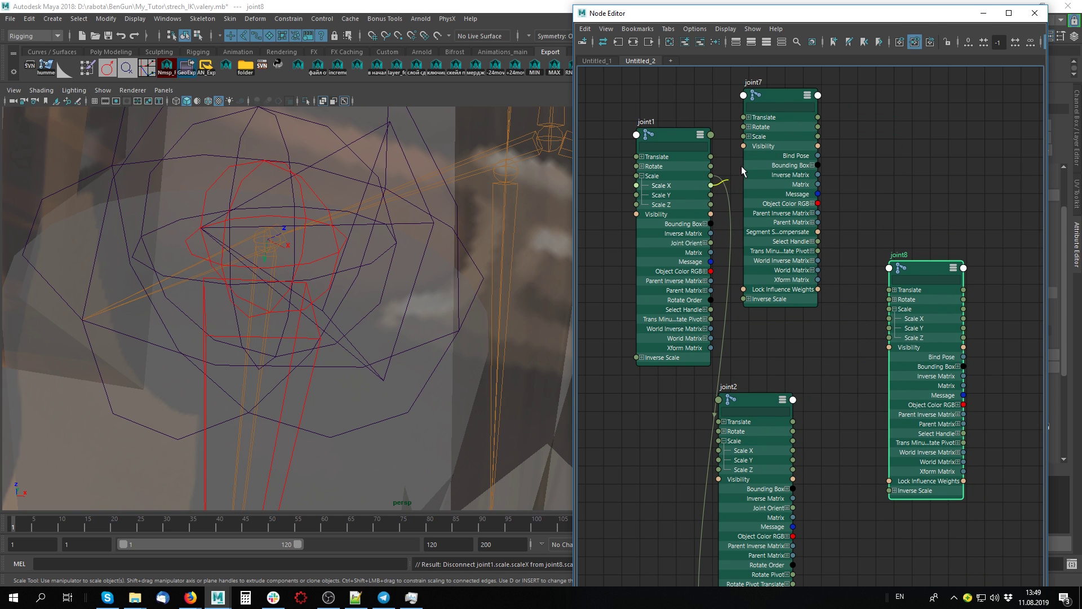
- Expand joint7's Scale and wire joint1 Scale X, Y→Z and Z→X into it
left_click(749, 136)
left_click_drag(786, 97, 825, 89)
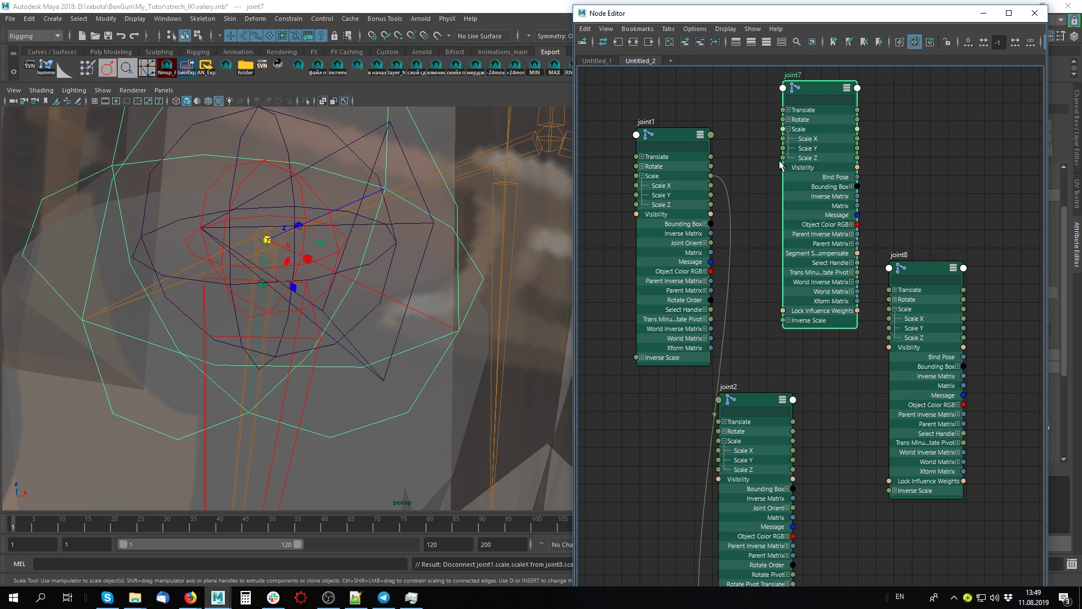
left_click_drag(711, 185, 785, 149)
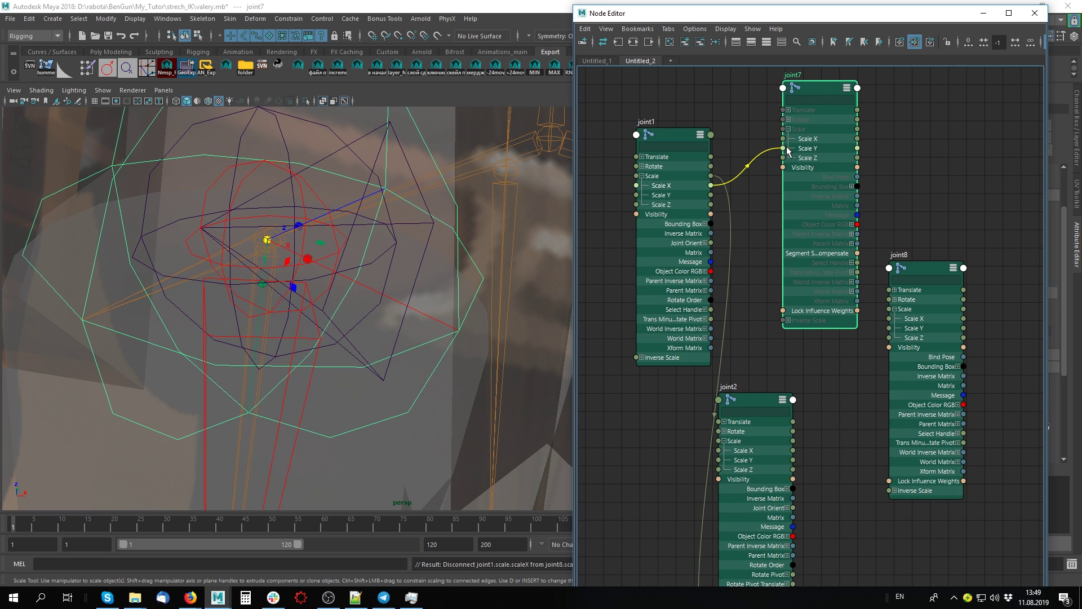
left_click_drag(355, 321, 389, 315, "alt")
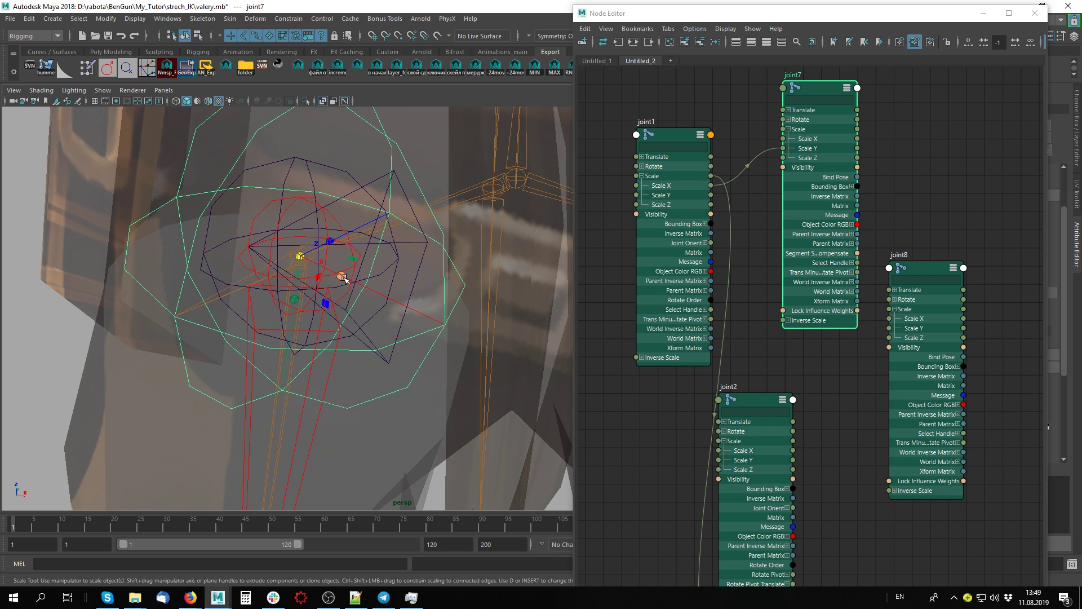
left_click(316, 428)
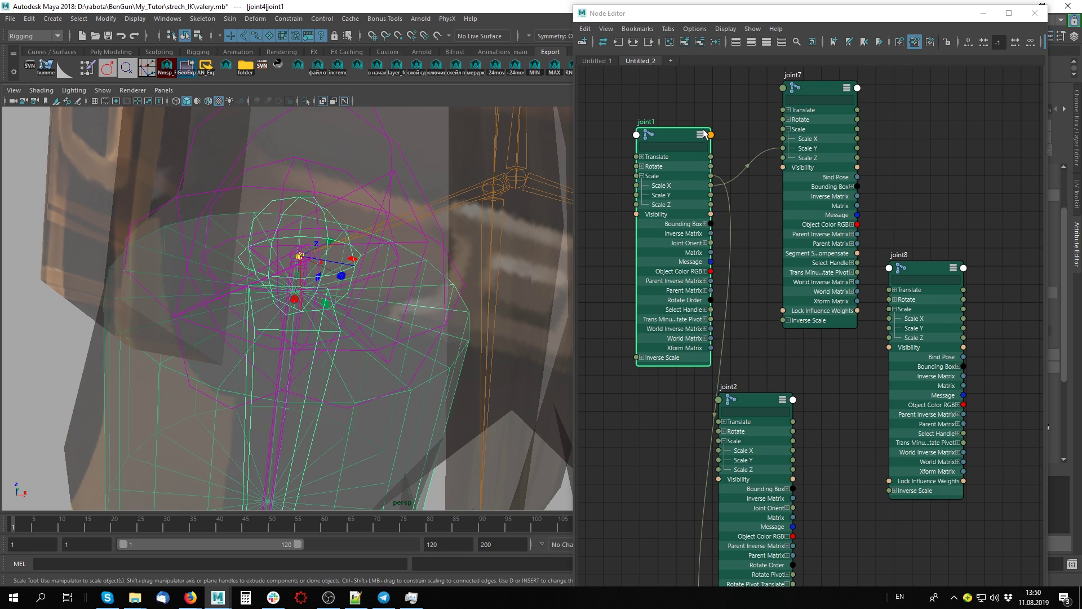
left_click_drag(703, 134, 702, 93)
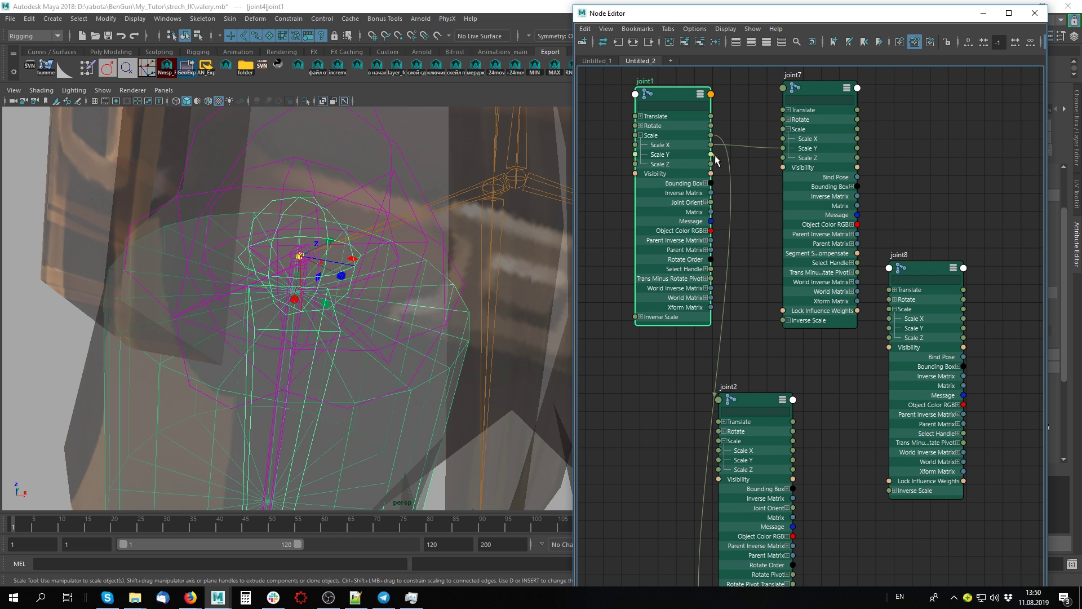
left_click_drag(710, 155, 783, 158)
left_click_drag(711, 164, 789, 136)
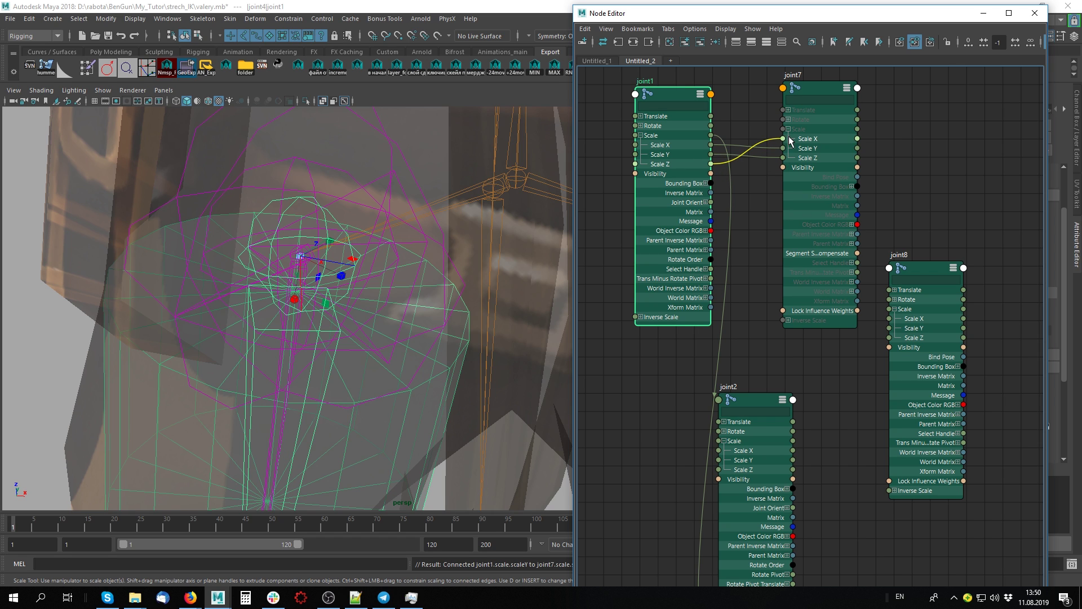
middle_click_drag(920, 298, 816, 244, "alt")
- Place joint8 beside joint2 and wire joint2 Scale X, Y and Z into joint8's scale
left_click(817, 245)
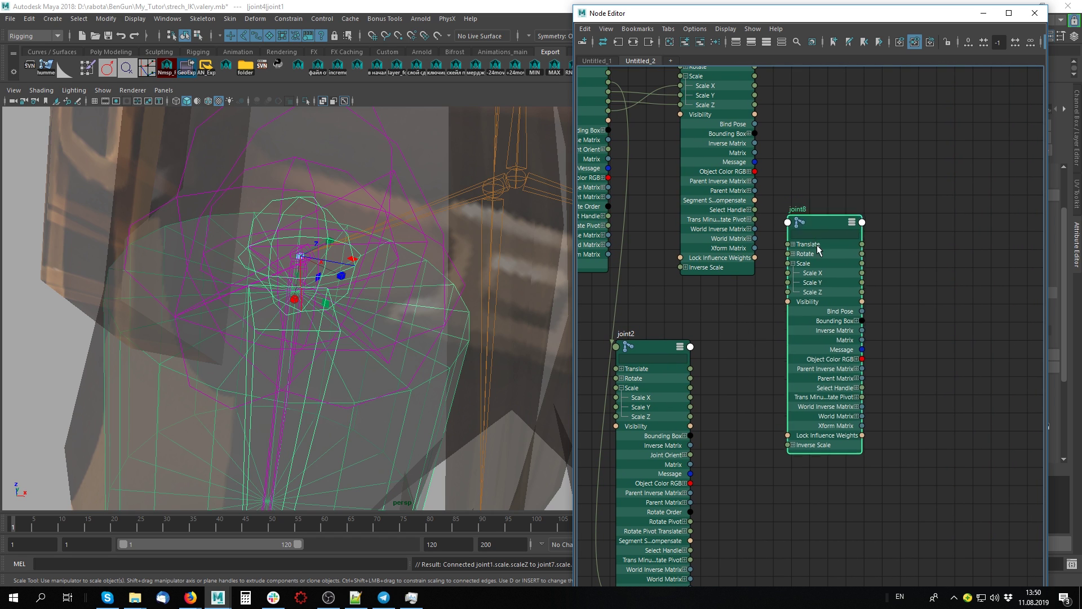
left_click_drag(817, 245, 835, 396)
middle_click_drag(660, 358, 711, 259, "alt")
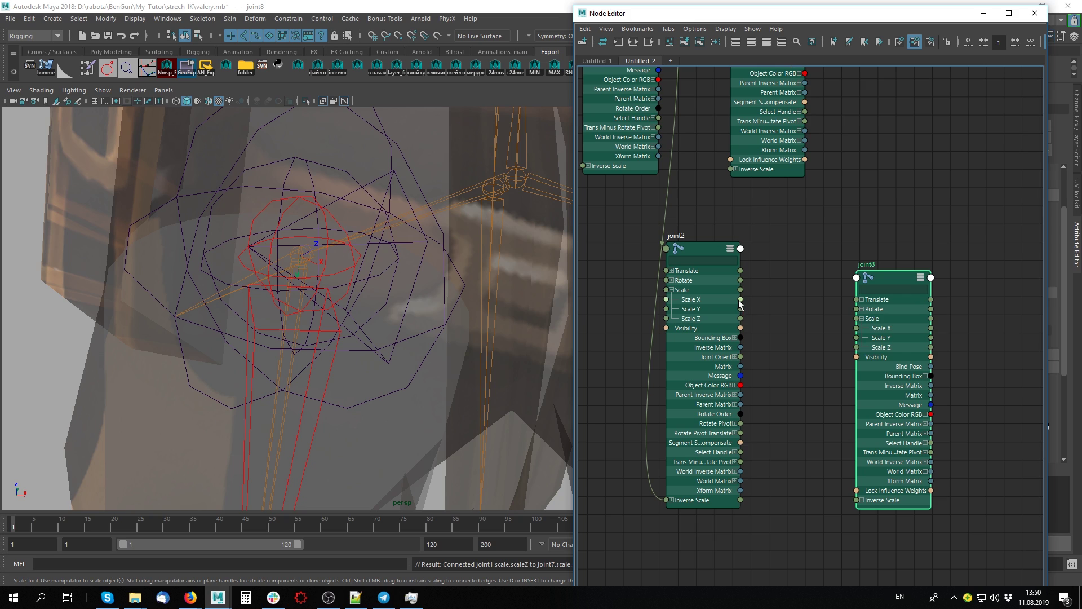
left_click_drag(741, 299, 856, 337)
mouse_move(741, 309)
left_mouse_down()
mouse_move(868, 327)
mouse_move(856, 347)
left_mouse_up()
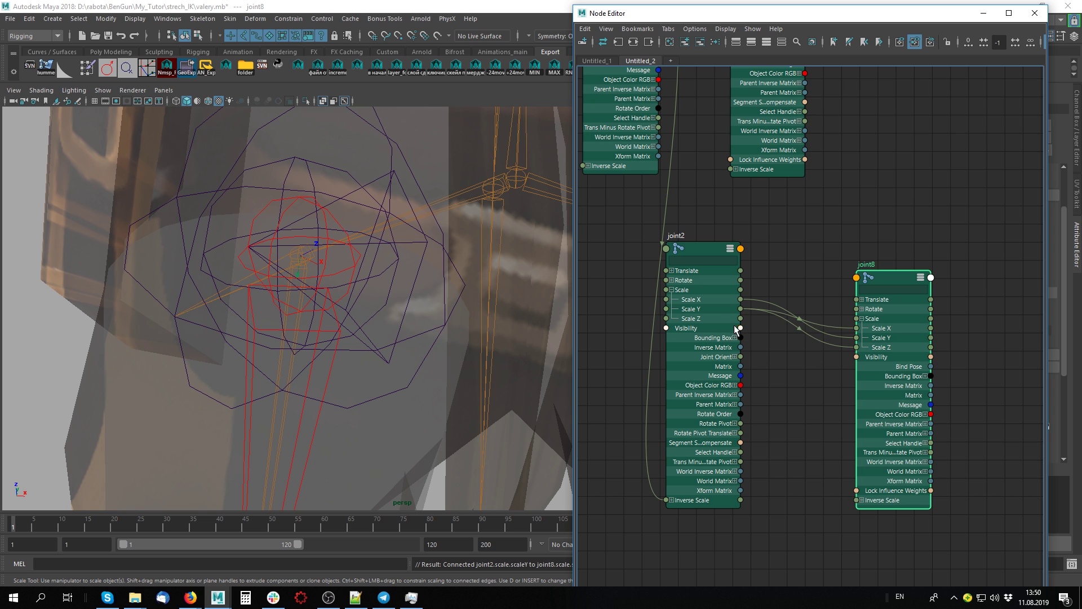
left_click_drag(783, 337, 868, 327)
- Line up the joint2 and joint8 nodes and orbit out to view the lower body
left_click_drag(887, 273, 831, 243)
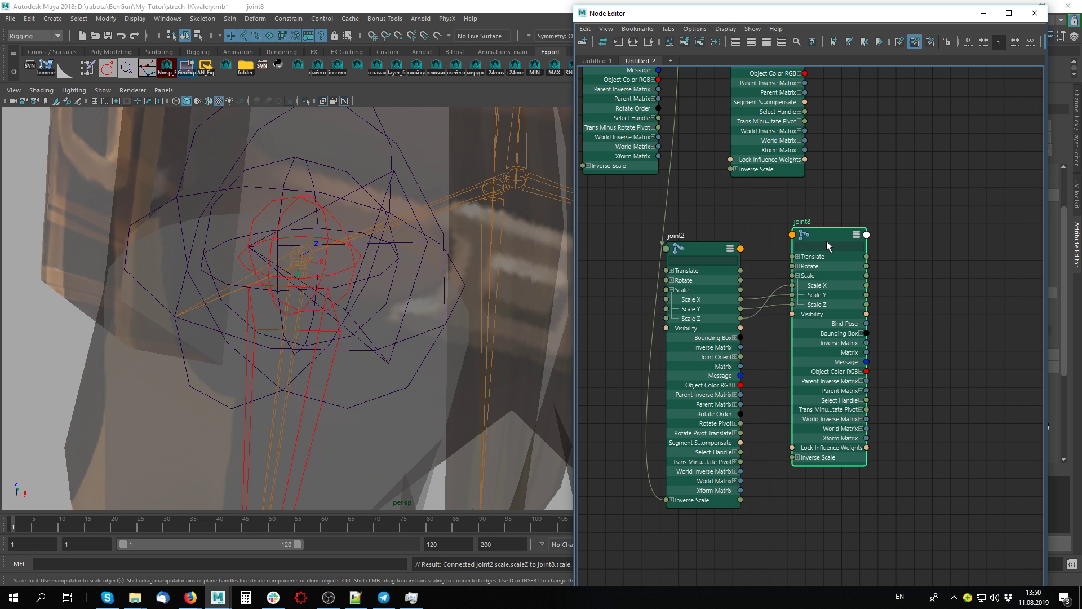
right_click_drag(306, 312, 381, 238, "alt")
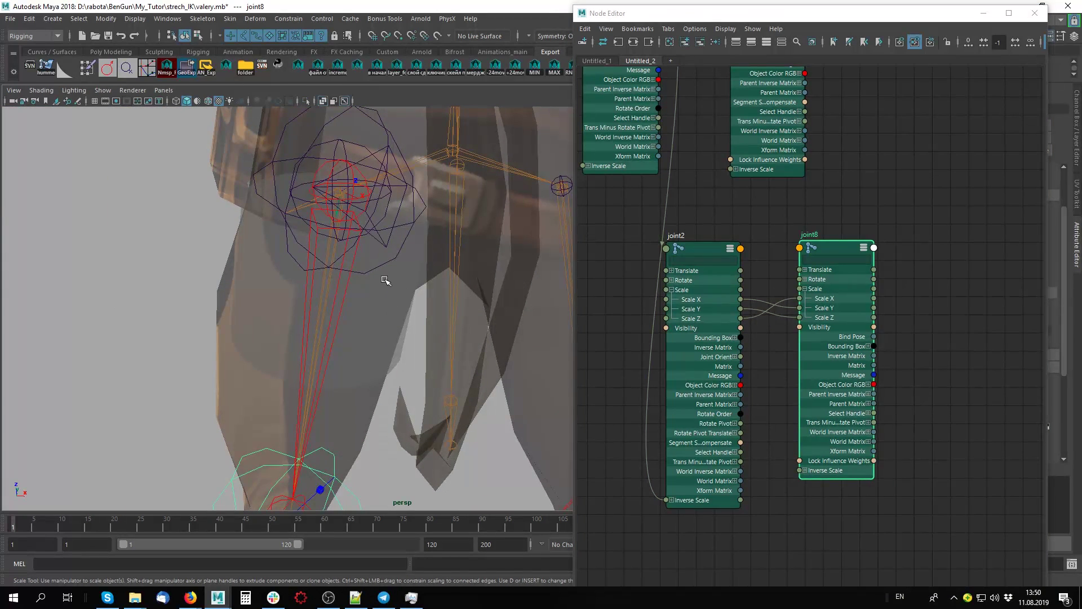
left_click_drag(695, 248, 666, 241)
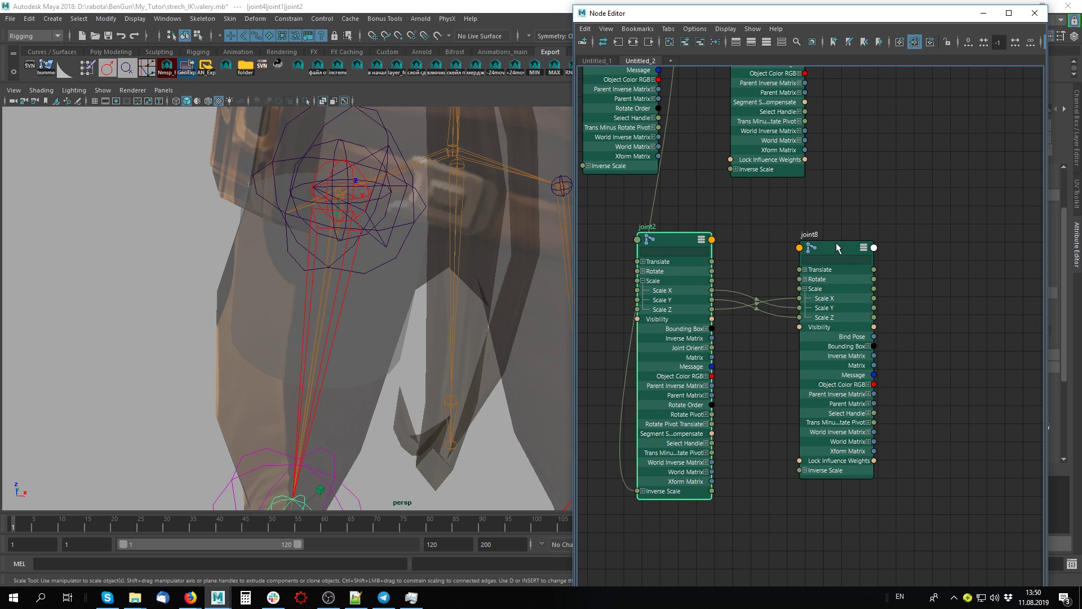
left_click_drag(837, 243, 796, 241)
middle_click_drag(794, 282, 820, 258, "alt")
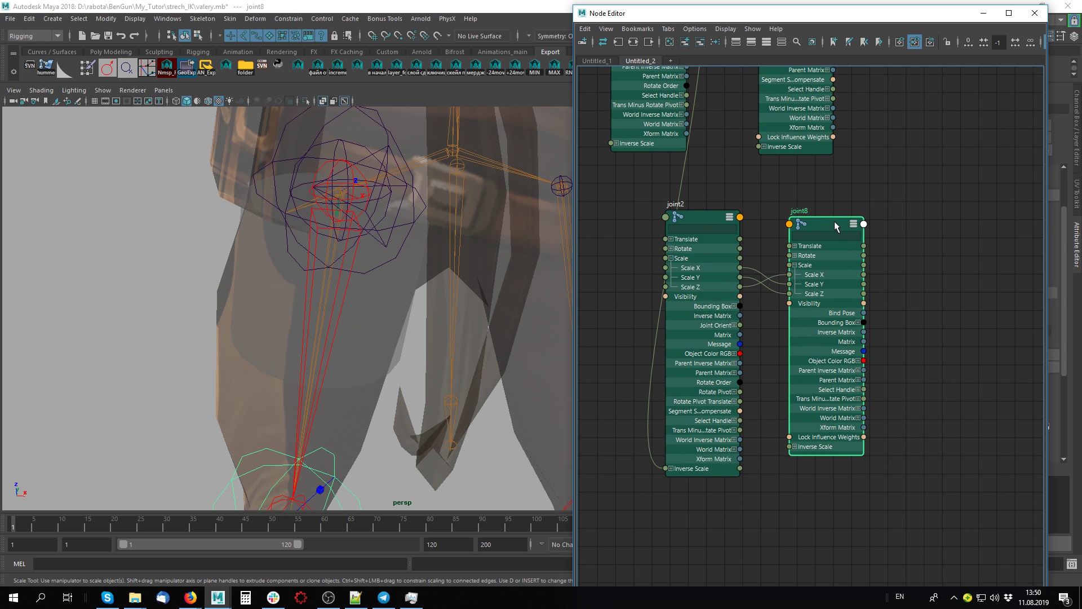
left_click(409, 243)
left_click(370, 242)
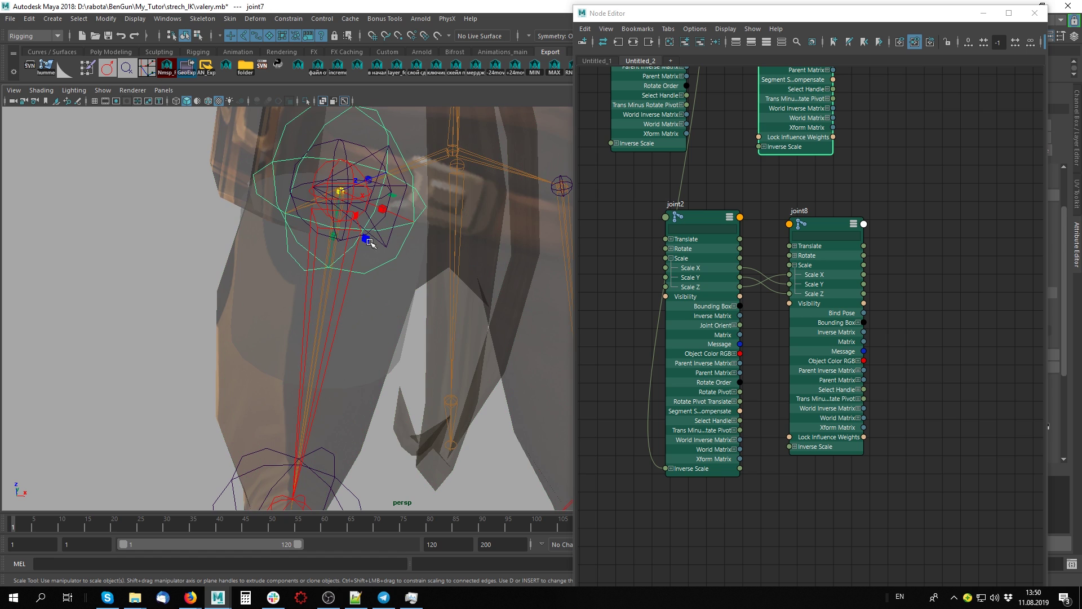
scroll(333, 234, "down", 5)
mouse_move(334, 234)
left_mouse_down("alt")
mouse_move(527, 357)
mouse_move(374, 362)
mouse_move(349, 349)
mouse_move(422, 374)
left_mouse_up("alt")
scroll(424, 378, "up", 3)
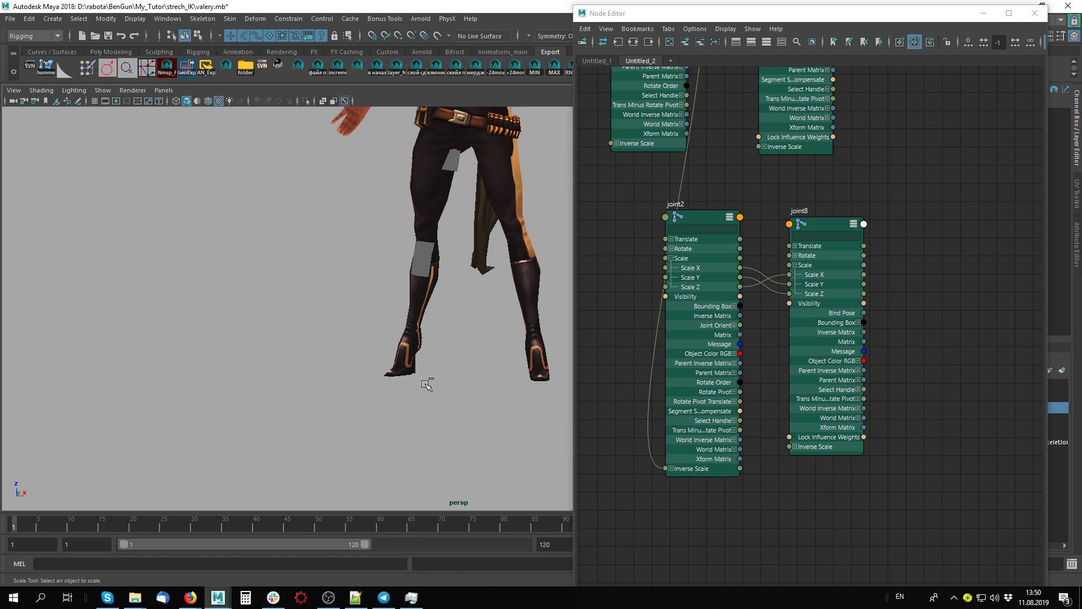
- Close the Node Editor and move locator5 to stretch the leg, inspecting from several angles
left_click(1035, 12)
left_click(450, 357)
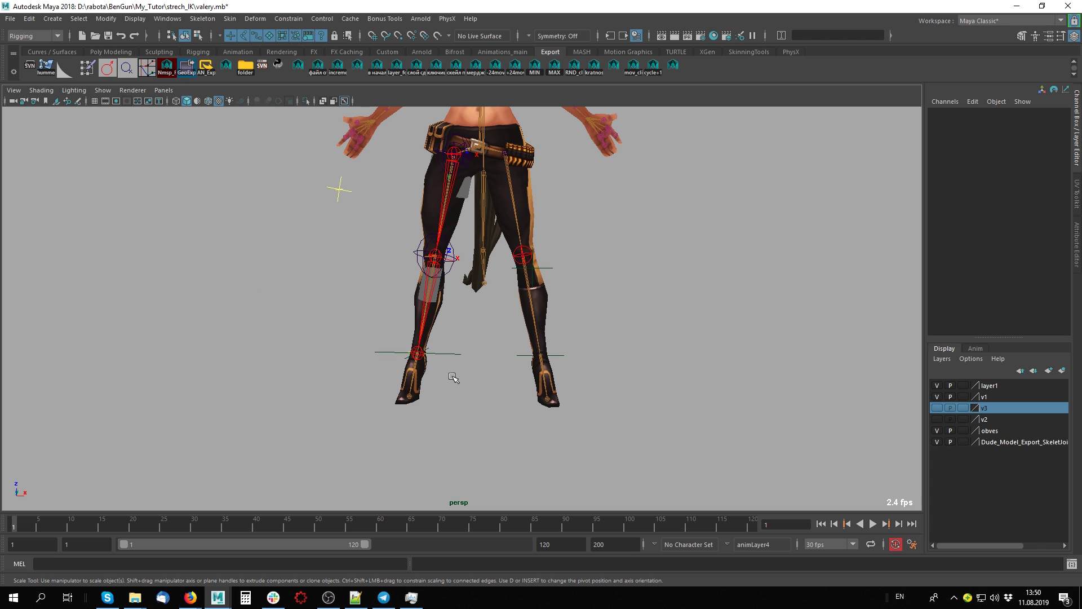
key("w")
mouse_move(418, 355)
left_mouse_down()
mouse_move(416, 488)
mouse_move(511, 382)
left_mouse_up()
mouse_move(511, 382)
middle_mouse_down()
mouse_move(473, 113)
mouse_move(491, 473)
mouse_move(491, 150)
mouse_move(506, 392)
mouse_move(476, 138)
mouse_move(499, 433)
mouse_move(496, 135)
mouse_move(522, 469)
mouse_move(533, 179)
middle_mouse_up()
mouse_move(533, 178)
left_mouse_down("alt")
mouse_move(439, 279)
mouse_move(533, 302)
left_mouse_up("alt")
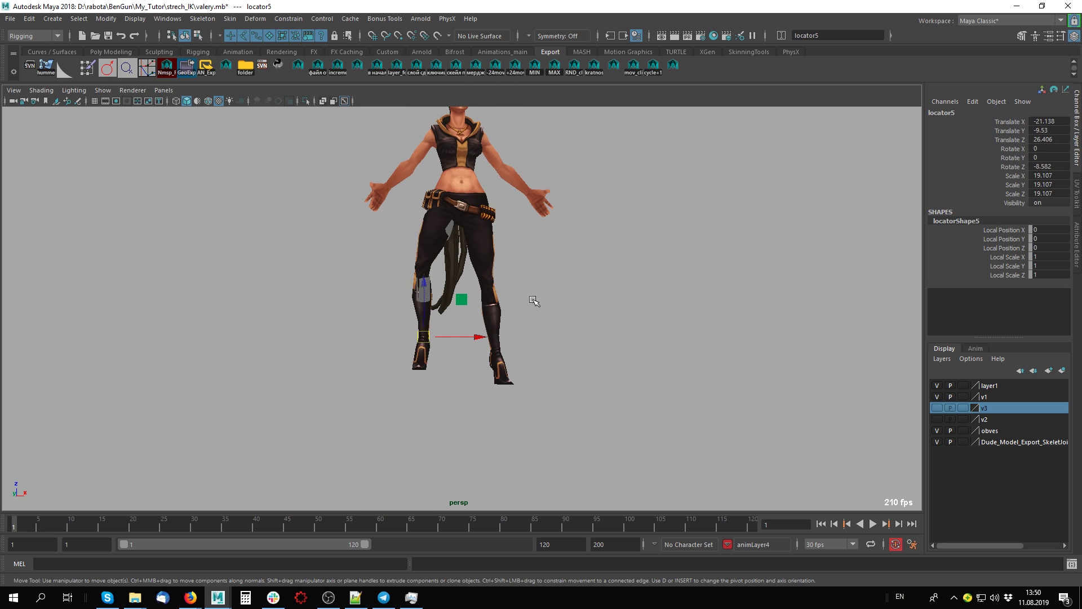
mouse_move(534, 302)
middle_mouse_down()
mouse_move(561, 432)
mouse_move(532, 308)
mouse_move(528, 501)
middle_mouse_up()
left_click_drag(527, 501, 619, 367, "alt")
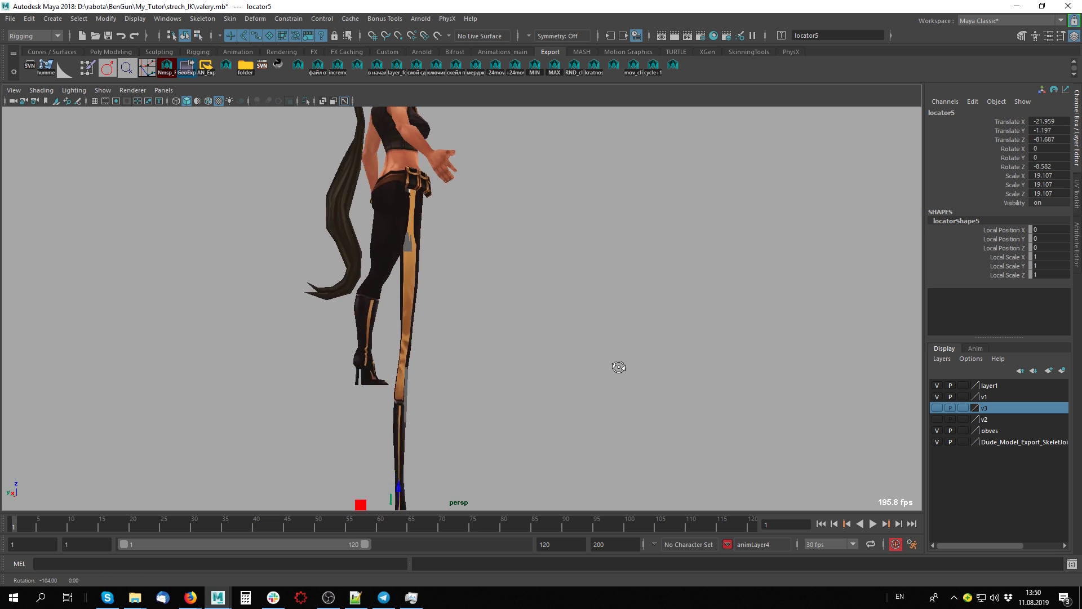
- Swing locator5 around to re-bend and then straighten the leg
middle_click_drag(587, 394, 535, 159)
scroll(710, 316, "up", 3)
mouse_move(711, 316)
middle_mouse_down()
mouse_move(647, 223)
mouse_move(210, 499)
mouse_move(546, 158)
mouse_move(857, 298)
mouse_move(575, 249)
mouse_move(725, 290)
mouse_move(543, 164)
mouse_move(721, 220)
mouse_move(573, 159)
mouse_move(602, 138)
mouse_move(575, 287)
mouse_move(689, 422)
mouse_move(570, 367)
middle_mouse_up()
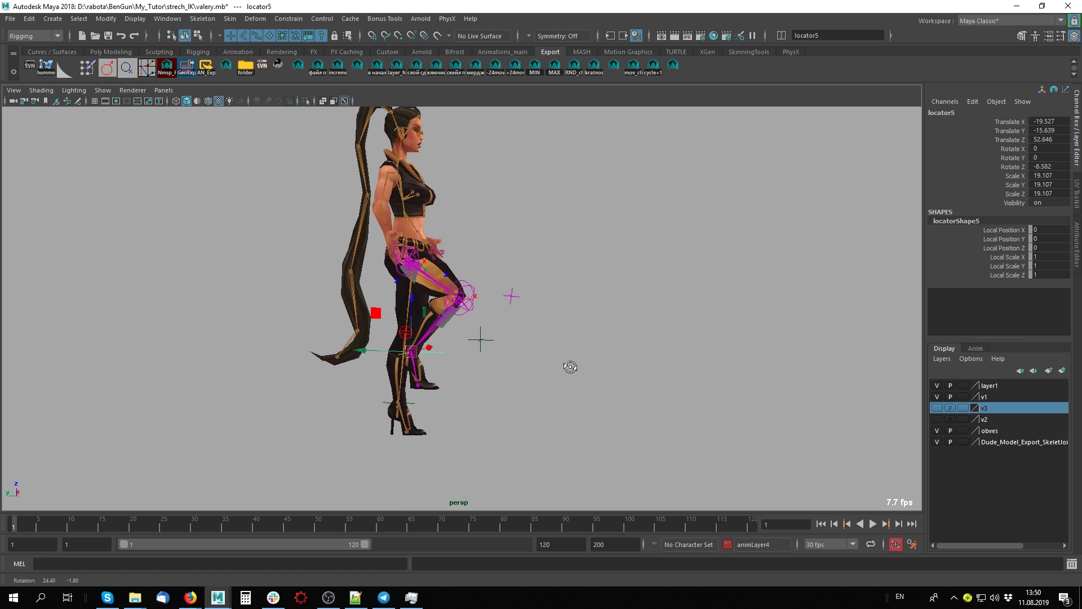
left_click_drag(570, 367, 507, 411, "alt")
mouse_move(513, 451)
middle_mouse_down()
mouse_move(506, 490)
mouse_move(454, 460)
mouse_move(495, 442)
middle_mouse_up()
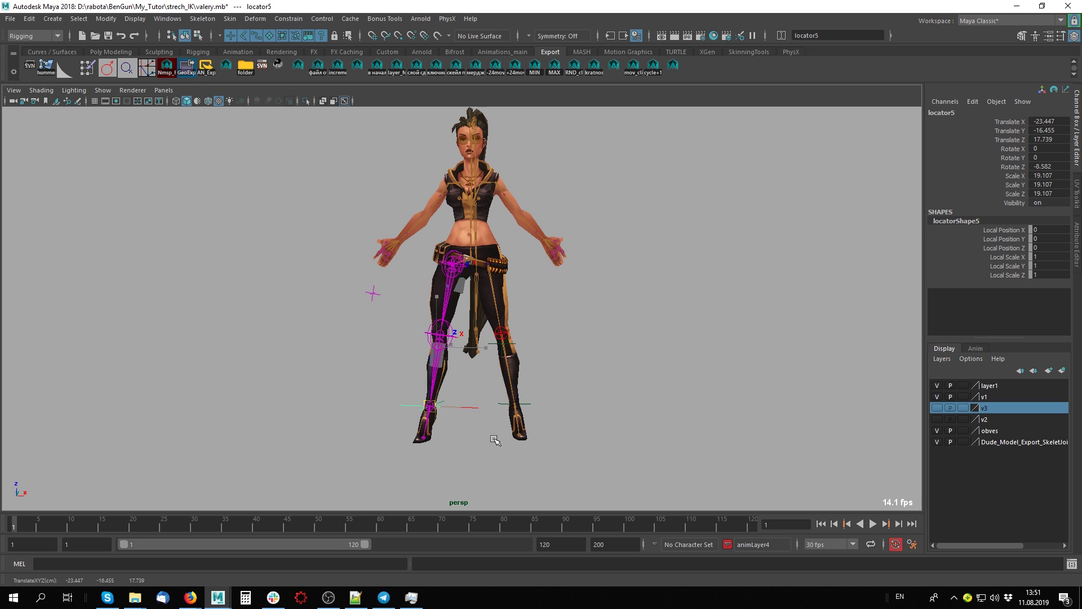
scroll(727, 375, "up", 3)
left_click_drag(727, 374, 531, 367, "alt")
- Select joint8 and joint7 to edit the joint Radius, then reselect locator5
left_click(532, 368)
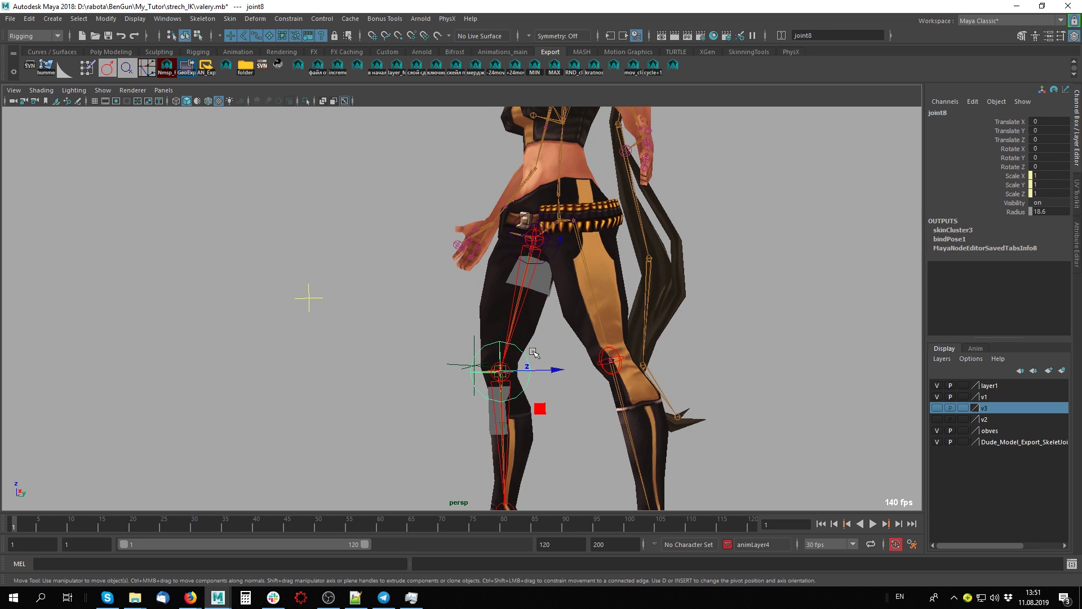
left_click(550, 256, "shift")
left_click(1040, 212)
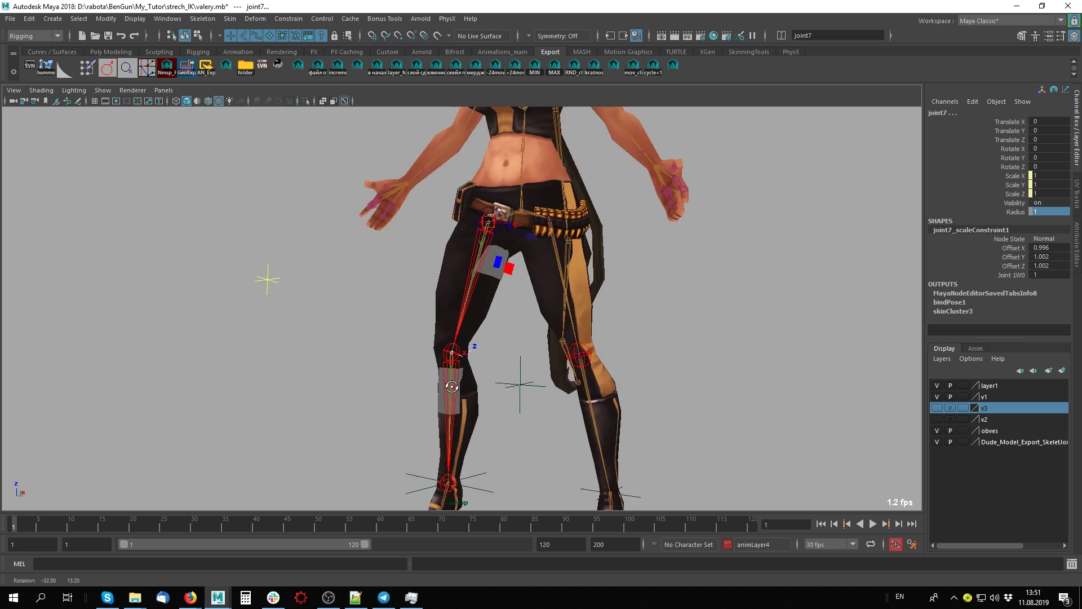
left_click_drag(518, 372, 574, 359, "alt")
left_click(574, 360)
left_click(493, 397)
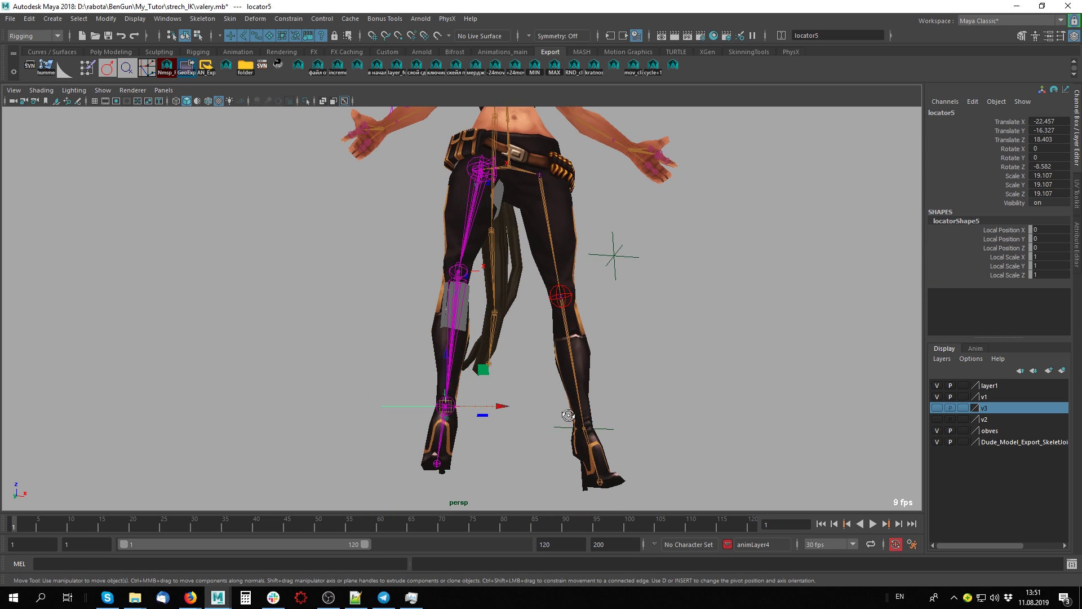
mouse_move(568, 415)
left_mouse_down("alt")
mouse_move(435, 415)
mouse_move(488, 523)
mouse_move(389, 381)
mouse_move(647, 362)
left_mouse_up("alt")
- Stretch the leg by lowering locator5, then pull knee control joint4 forward to Translate Y -2.957
key("e")
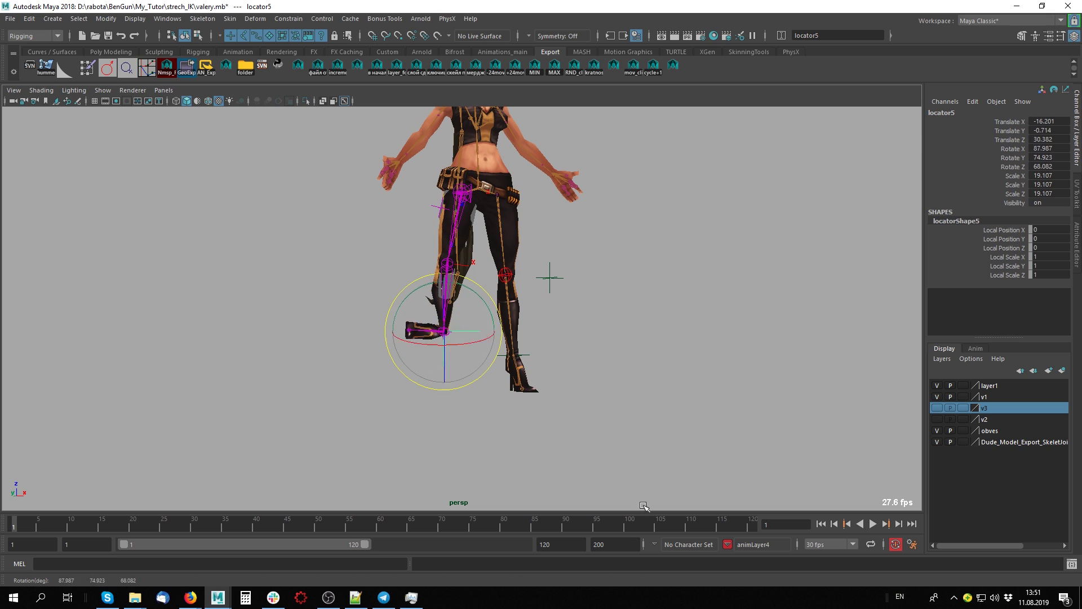
key("w")
middle_click_drag(623, 379, 615, 483)
key("ctrl+z")
key("ctrl+z")
key("ctrl+z")
key("ctrl+z")
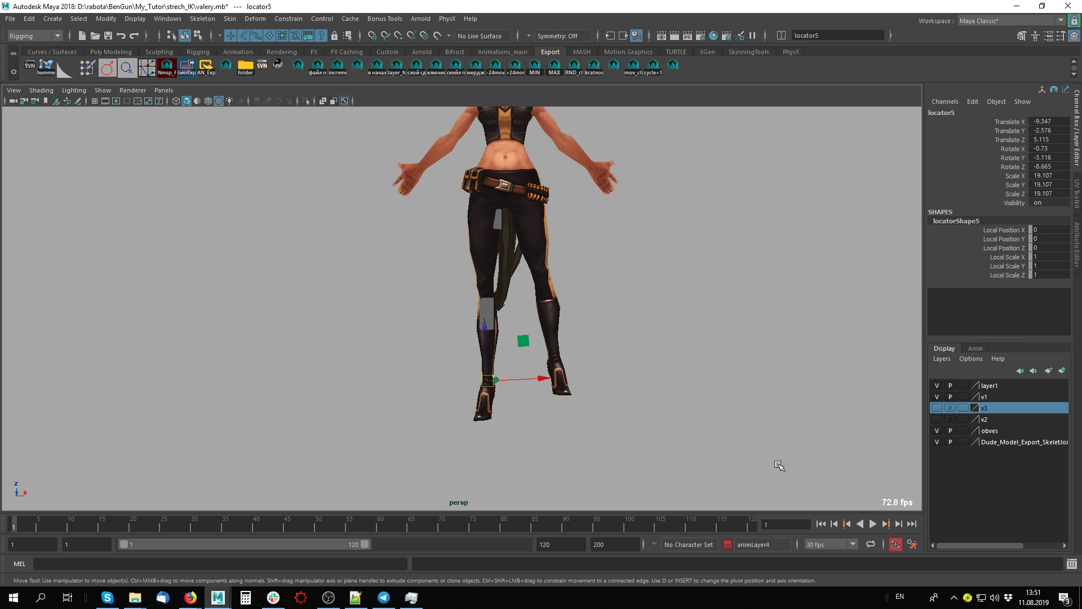
key("shift+z")
key("shift+z")
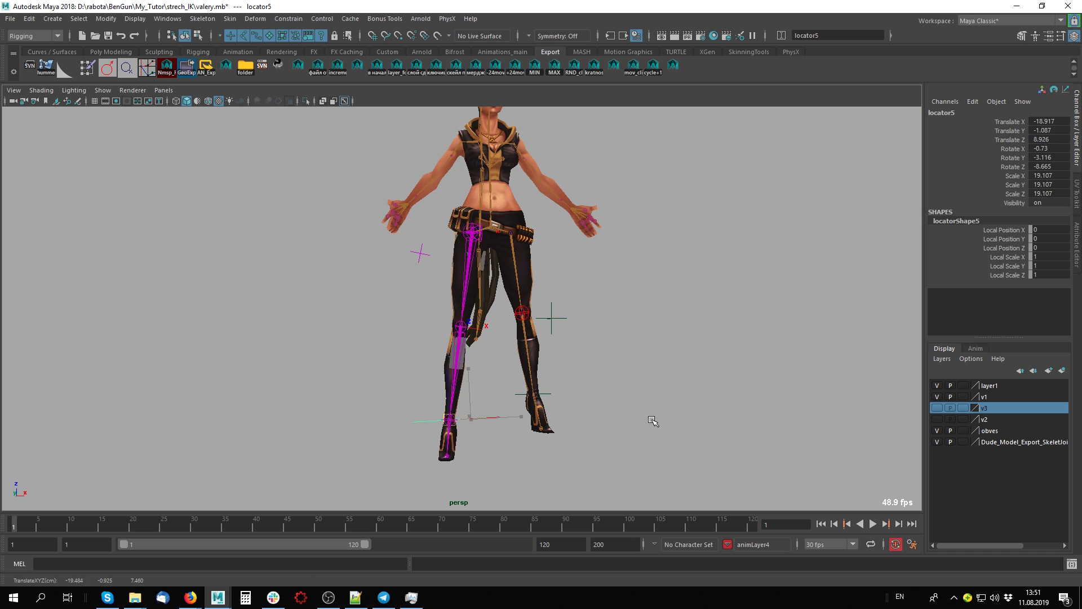
mouse_move(670, 401)
left_mouse_down("alt")
mouse_move(681, 360)
mouse_move(442, 345)
mouse_move(507, 347)
left_mouse_up("alt")
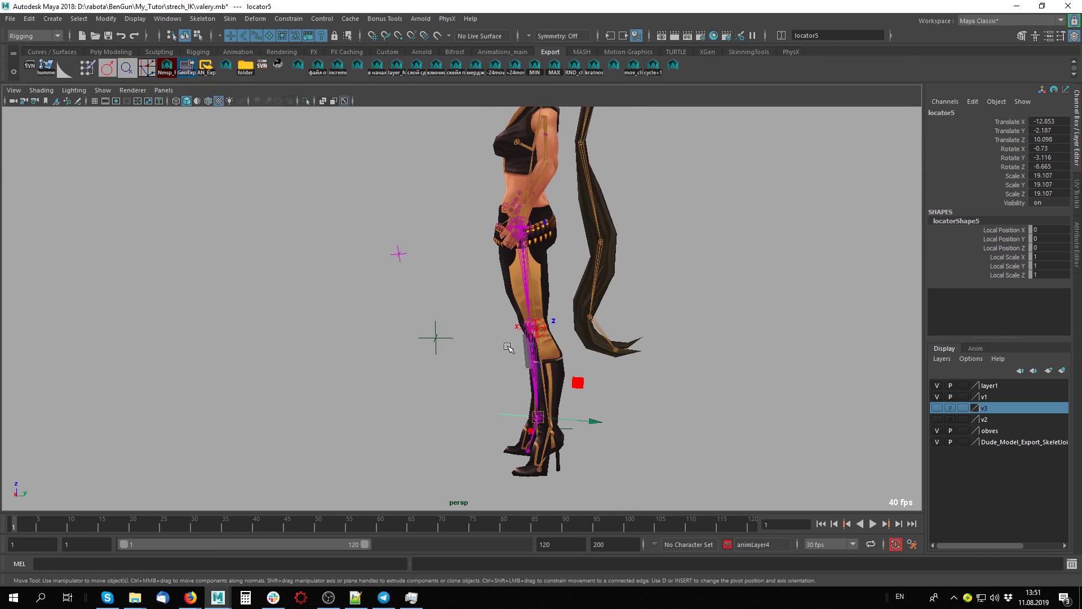
left_click(549, 326)
mouse_move(564, 324)
left_mouse_down()
mouse_move(741, 355)
mouse_move(316, 360)
mouse_move(858, 367)
mouse_move(520, 378)
mouse_move(542, 361)
mouse_move(626, 354)
left_mouse_up()
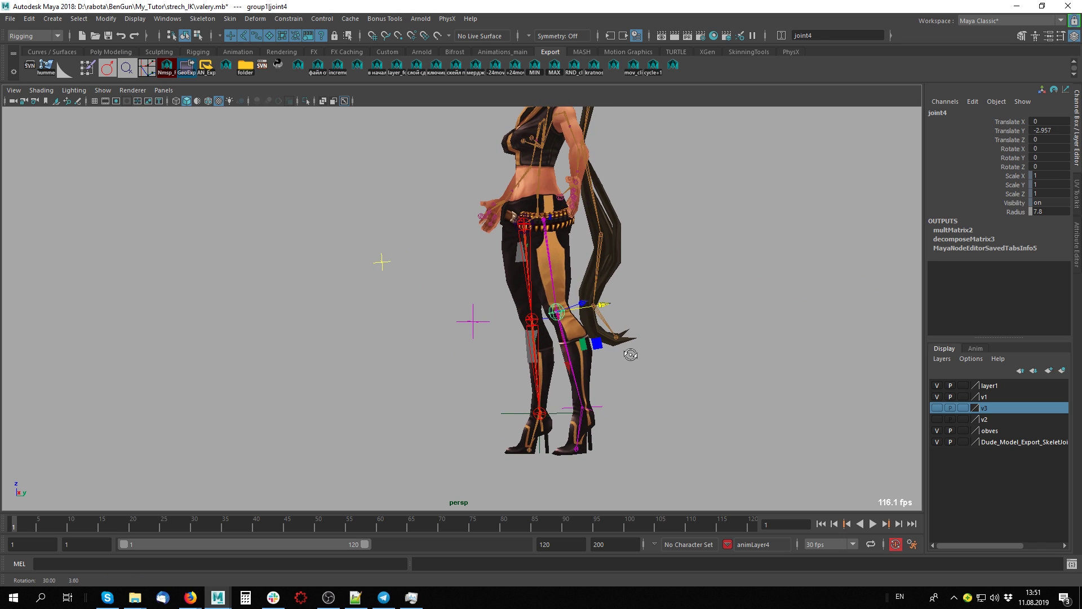
- Move the stopa foot control to extend the leg
left_click(602, 416)
middle_click_drag(598, 417, 576, 315)
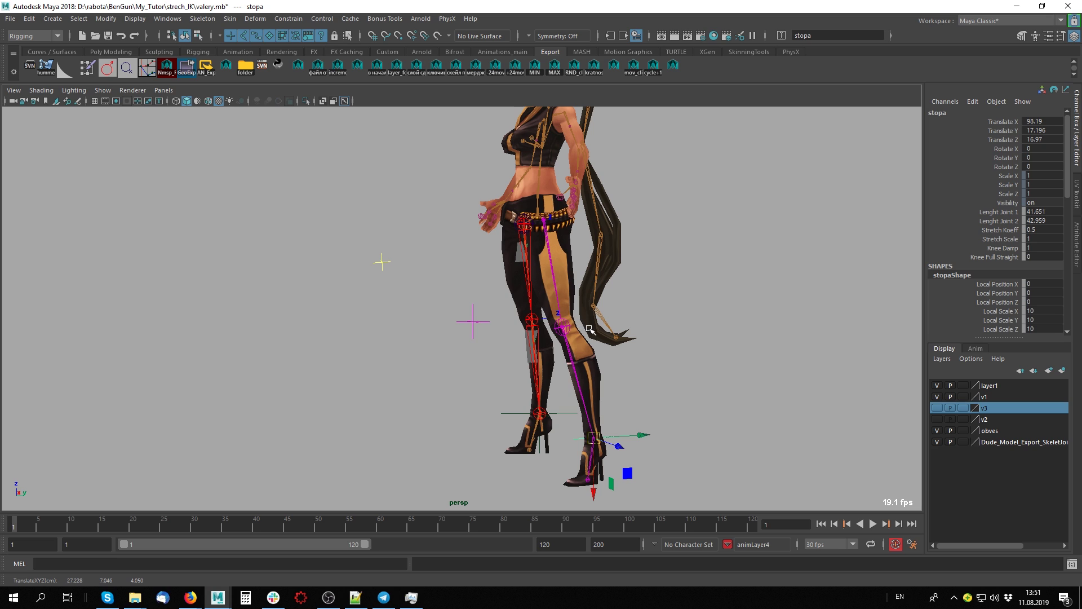
left_click_drag(589, 328, 574, 326, "alt")
- Move knee control joint4 to Translate Y -0.891 and Z -2.679, straightening the leg
left_click(564, 331)
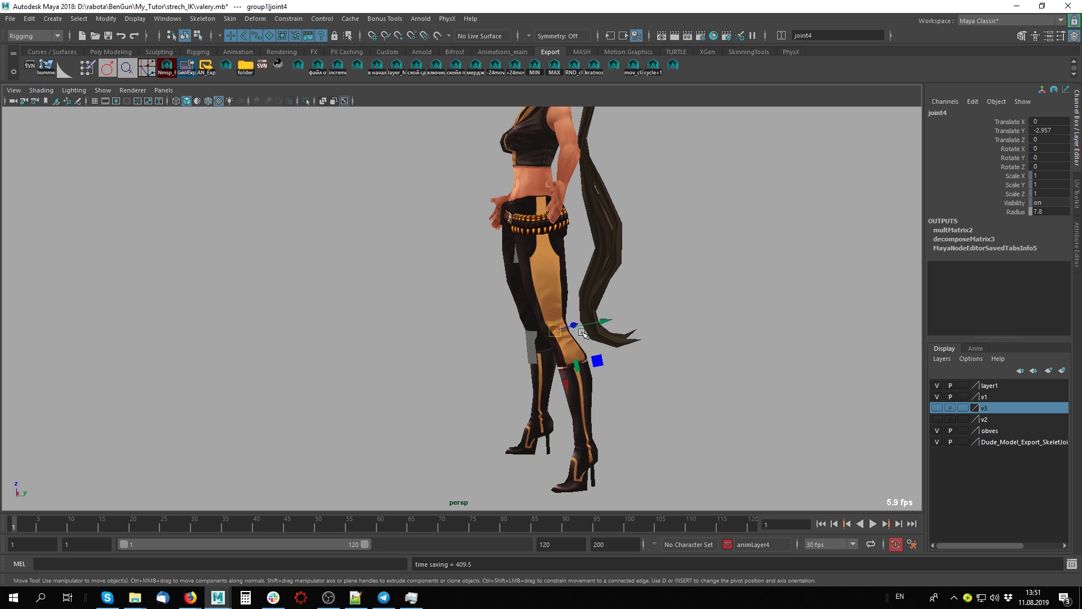
middle_click_drag(564, 330, 580, 355)
left_click_drag(581, 355, 641, 379, "alt")
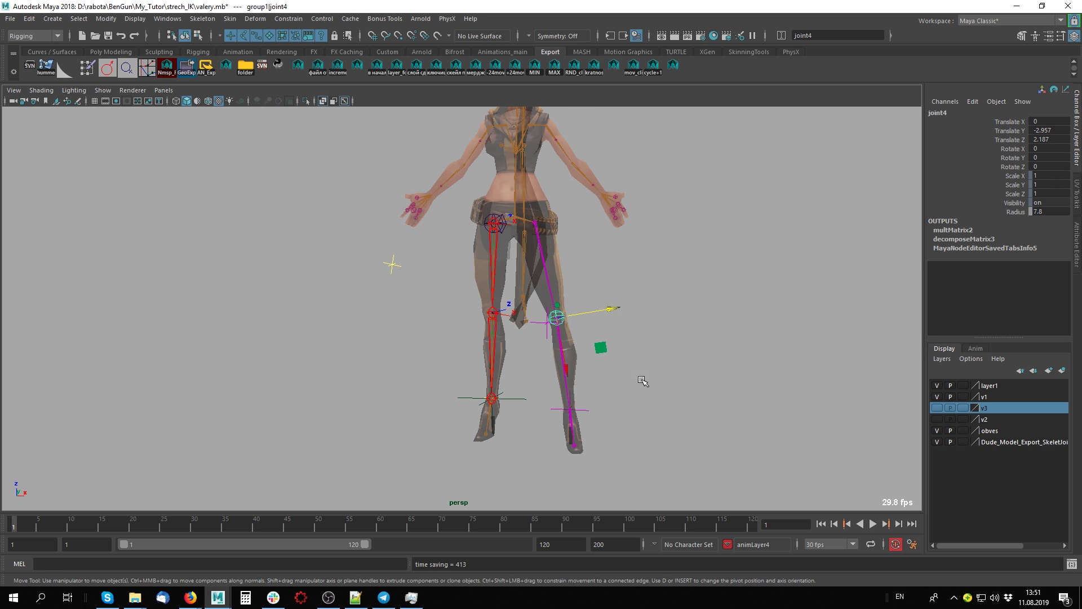
mouse_move(640, 380)
middle_mouse_down()
mouse_move(670, 382)
mouse_move(674, 398)
middle_mouse_up()
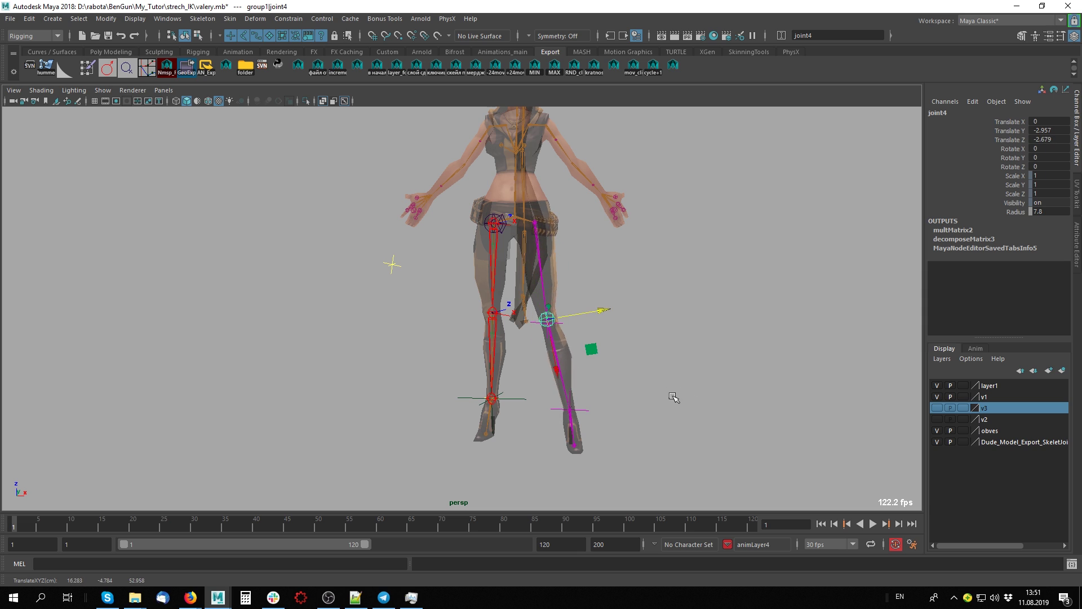
mouse_move(674, 398)
left_mouse_down("alt")
mouse_move(603, 366)
mouse_move(529, 374)
left_mouse_up("alt")
left_click_drag(527, 338, 566, 327)
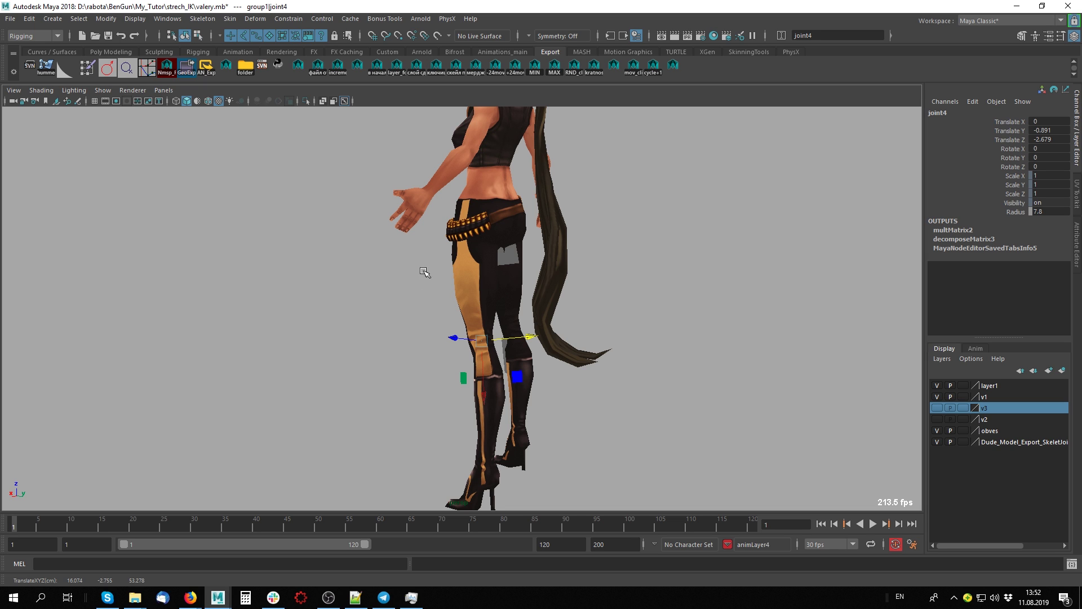
mouse_move(591, 363)
left_mouse_down("alt")
mouse_move(628, 406)
mouse_move(559, 363)
left_mouse_up("alt")
middle_click_drag(559, 362, 494, 315, "alt")
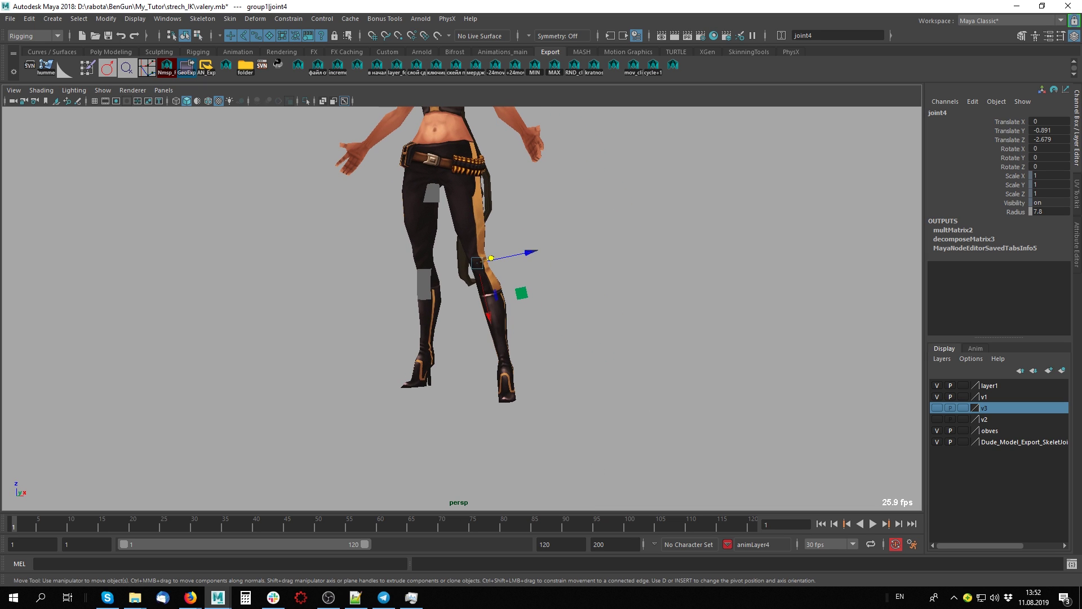
key("alt+Tab")
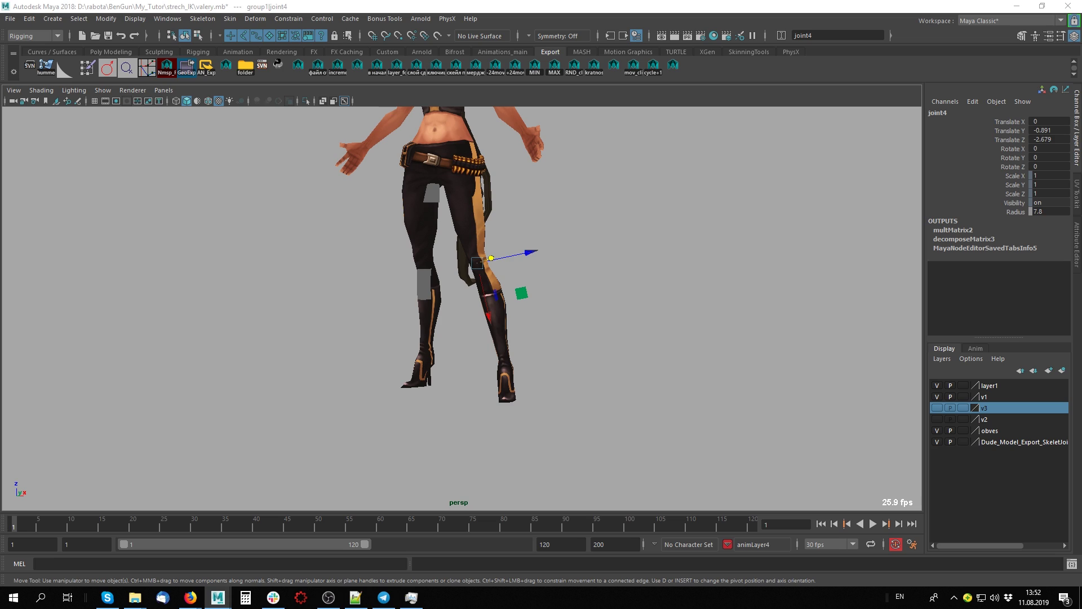